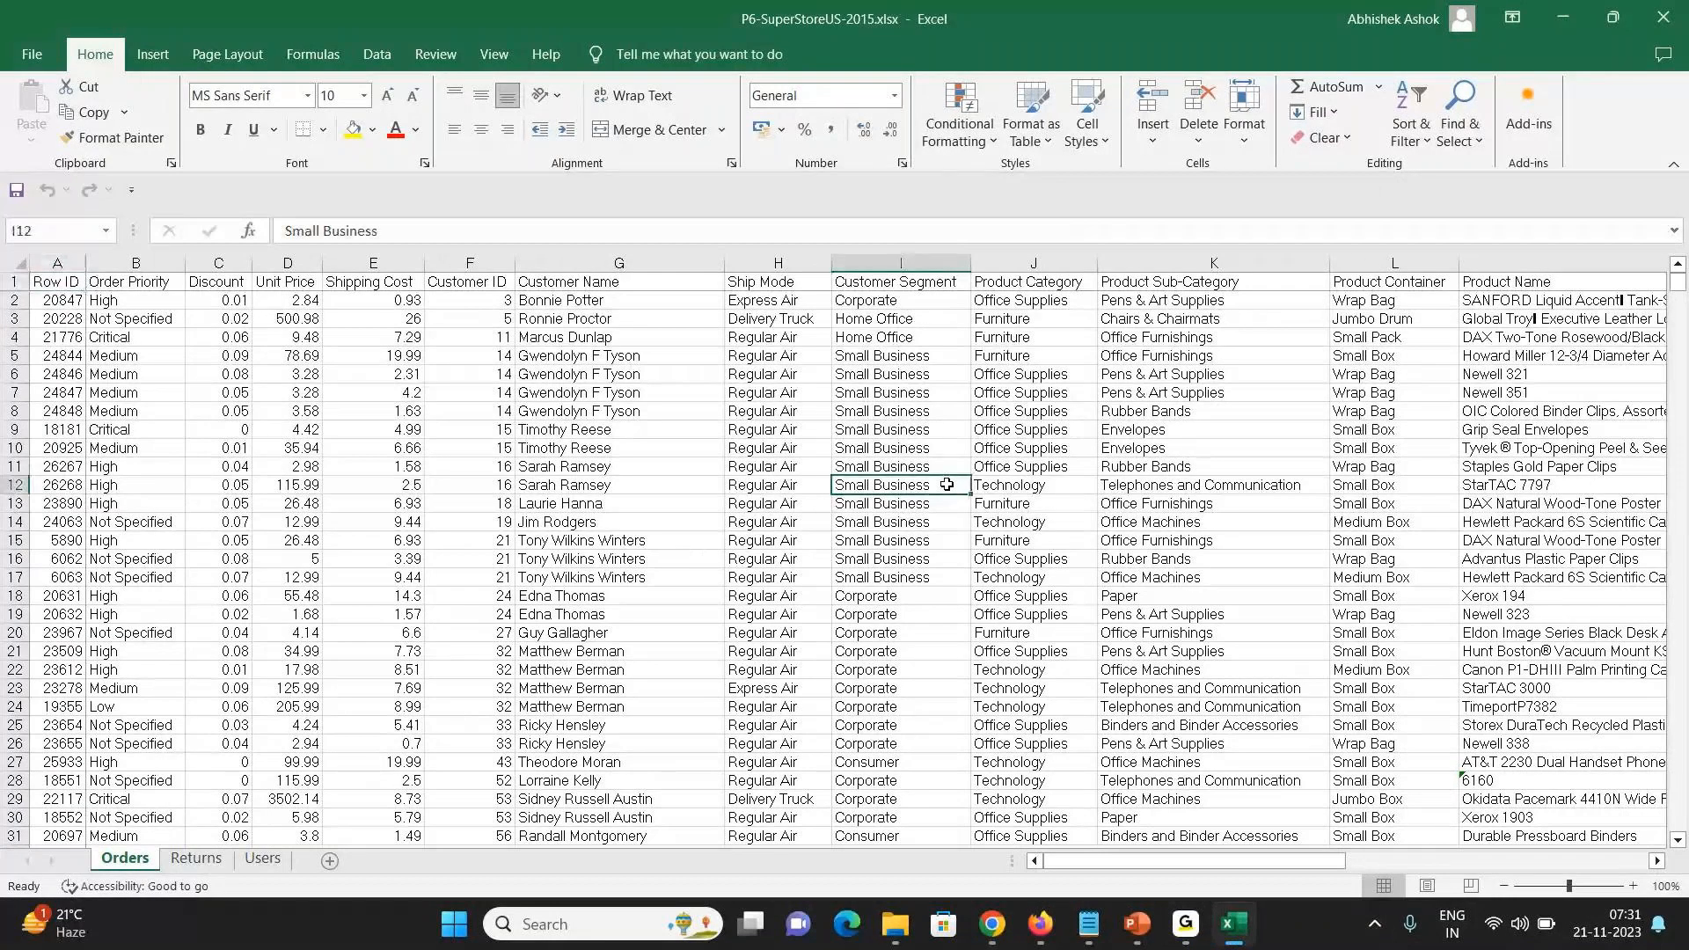
- Switch to Chrome and read through the Power BI Course Content PDF from Module 1 to Module 9
key(ctrl+Home)
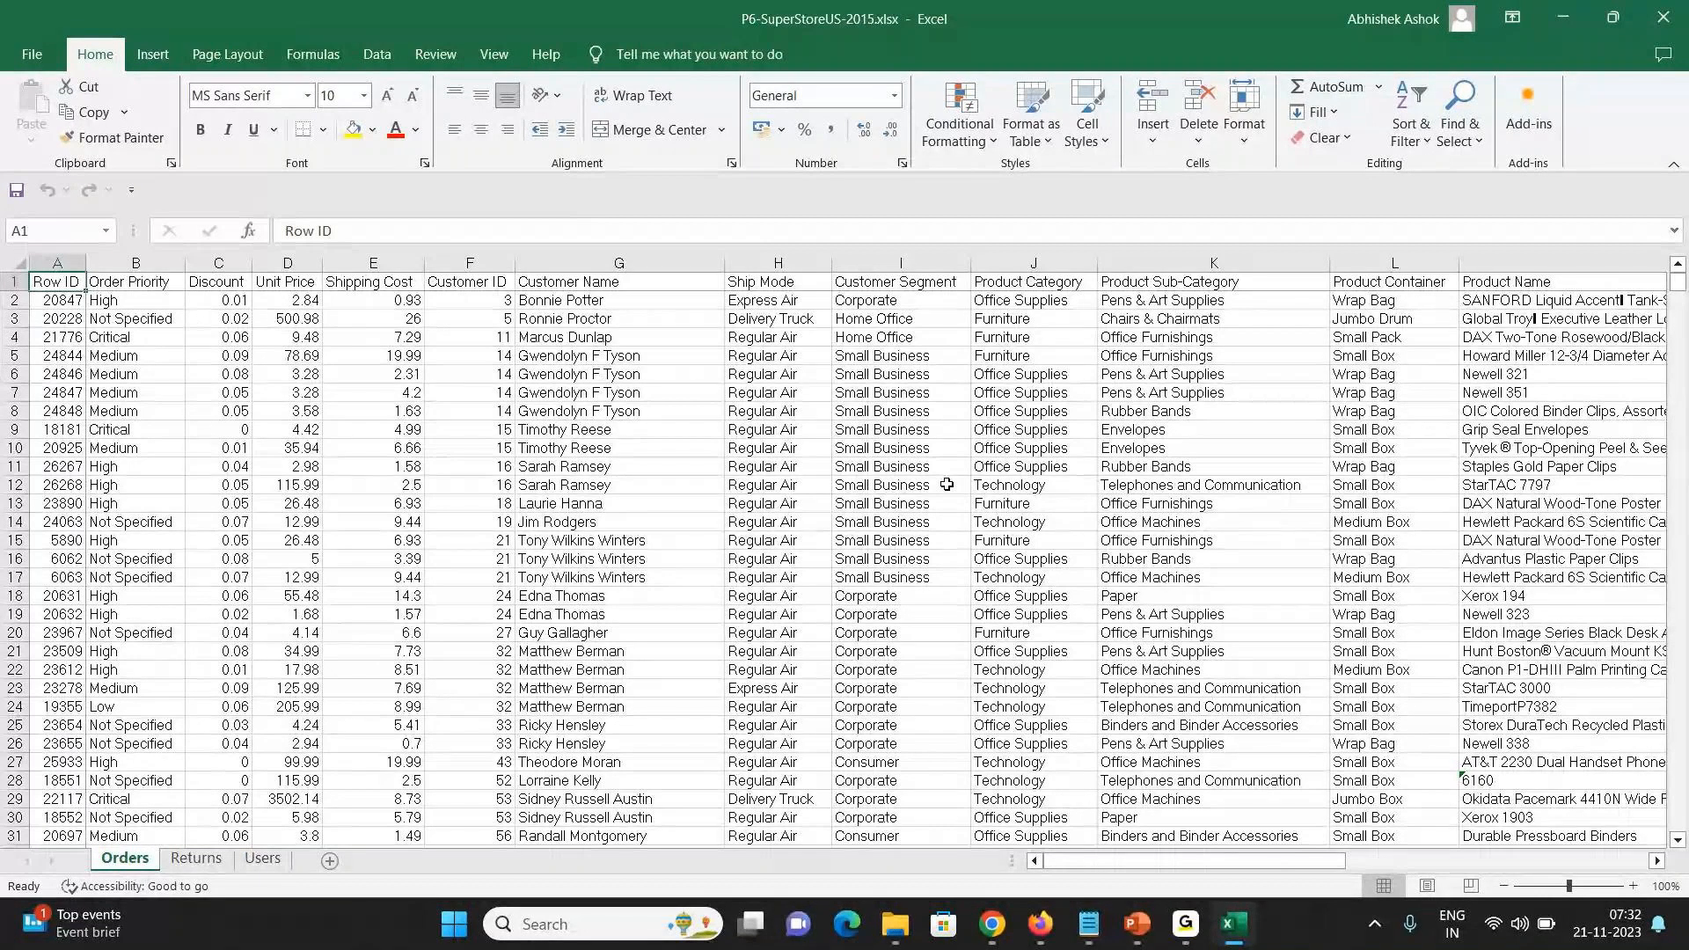
mouse_move(1202, 928)
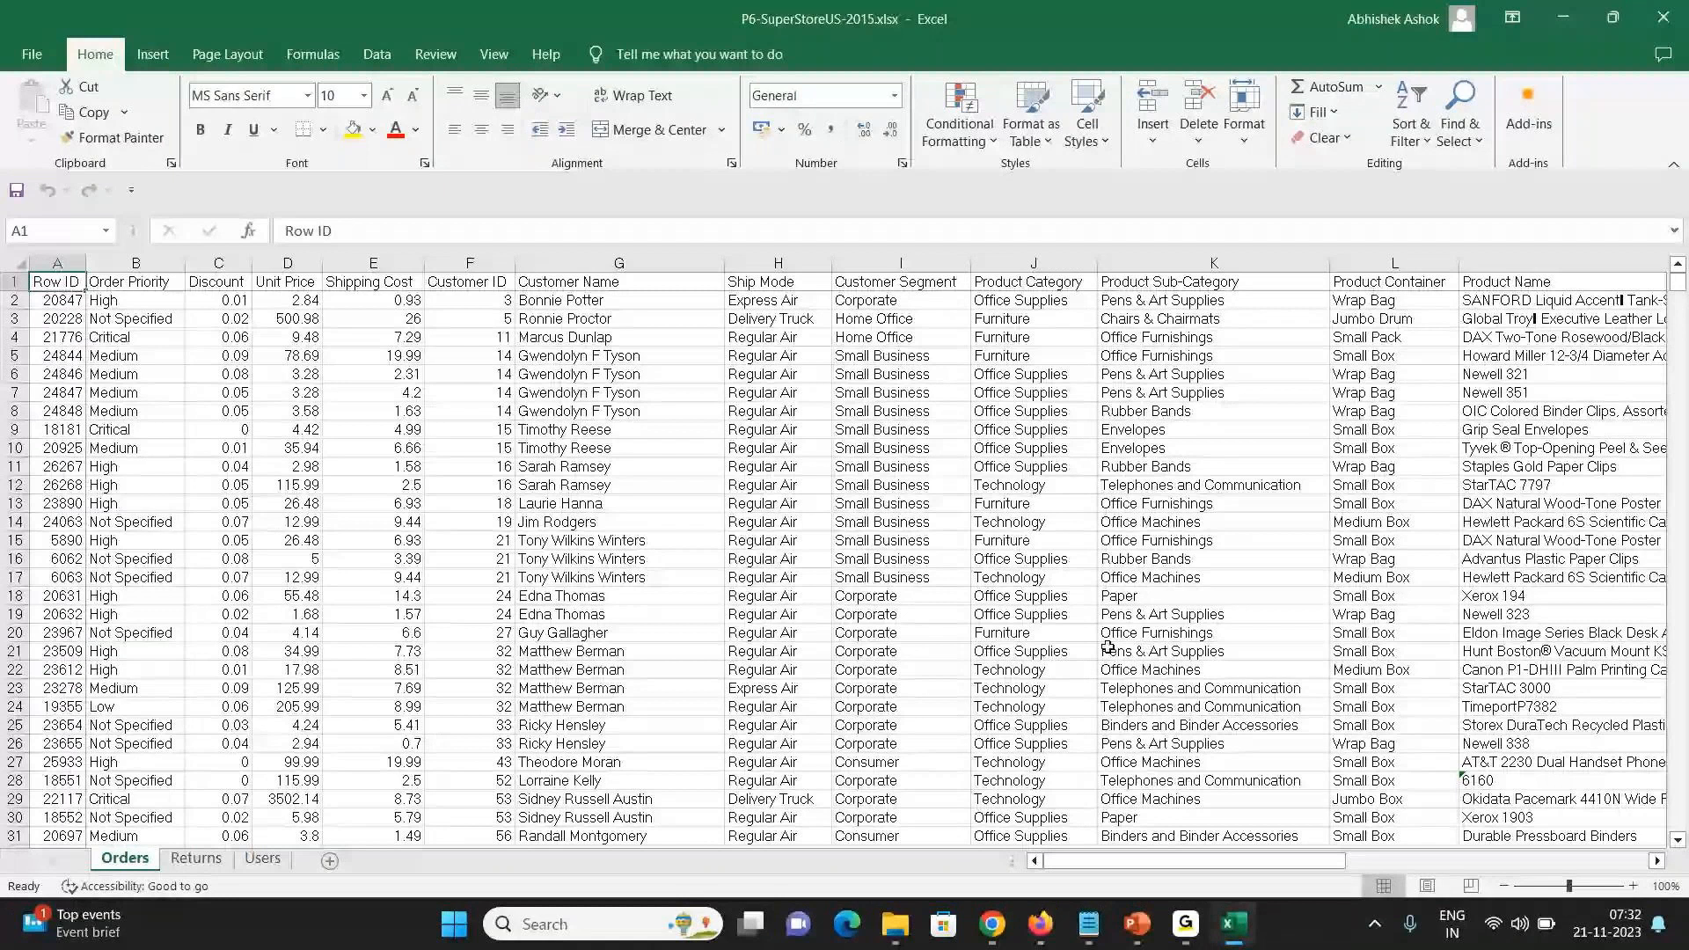
key(alt+Tab)
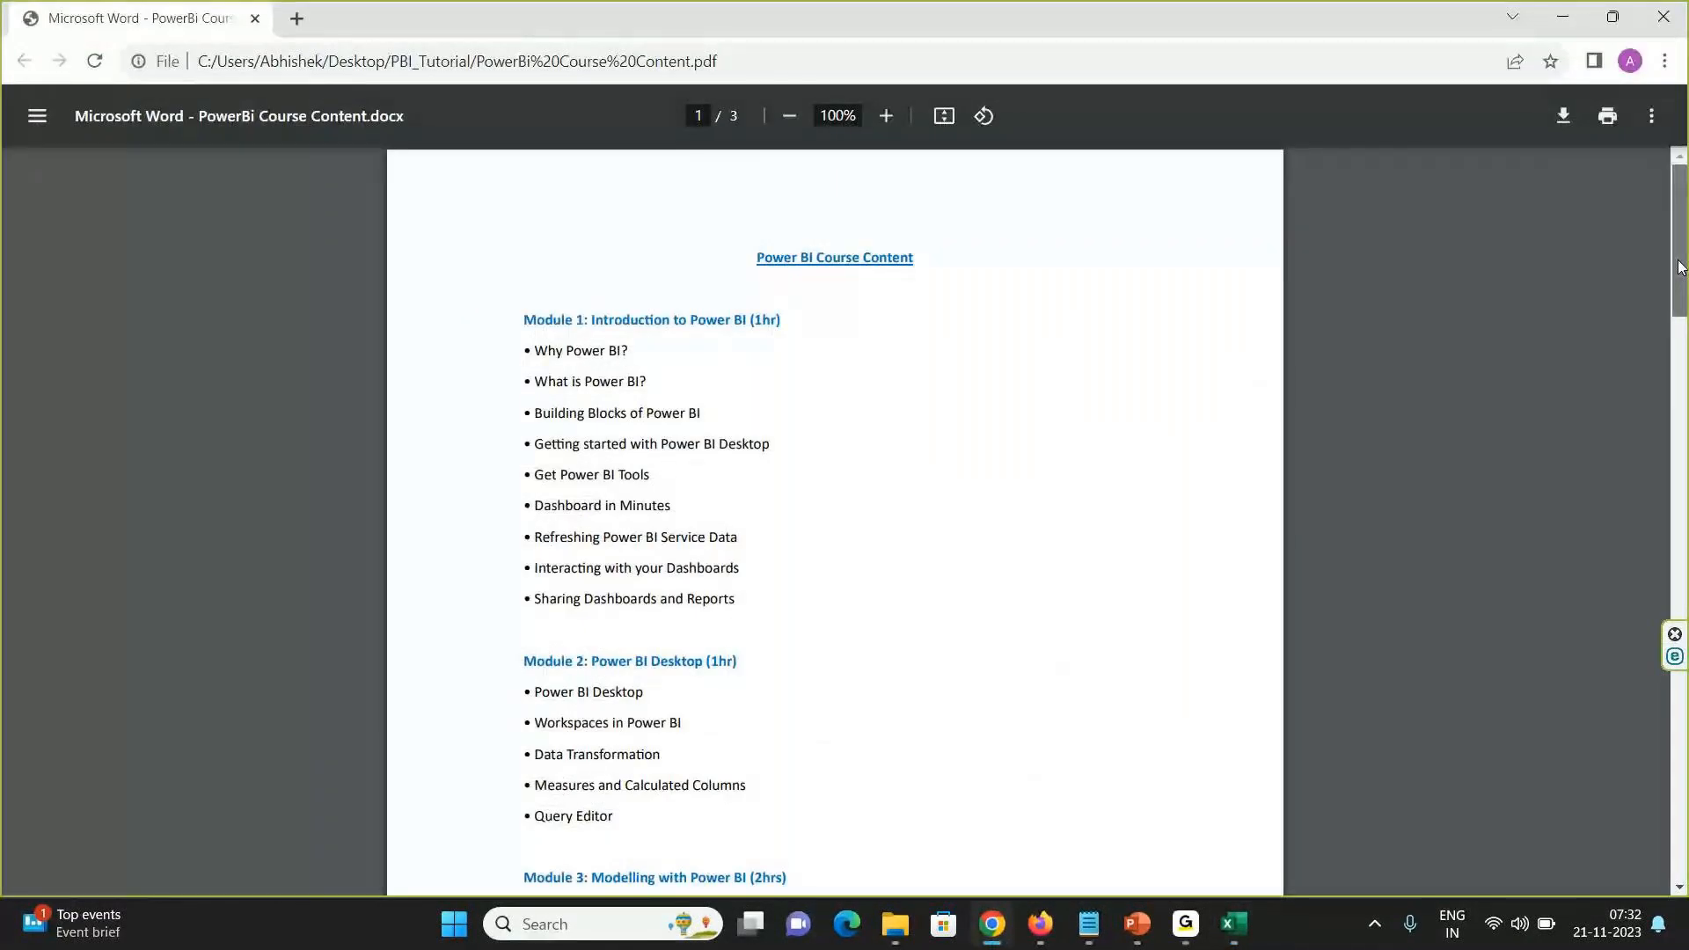
drag(1680, 266, 1677, 232)
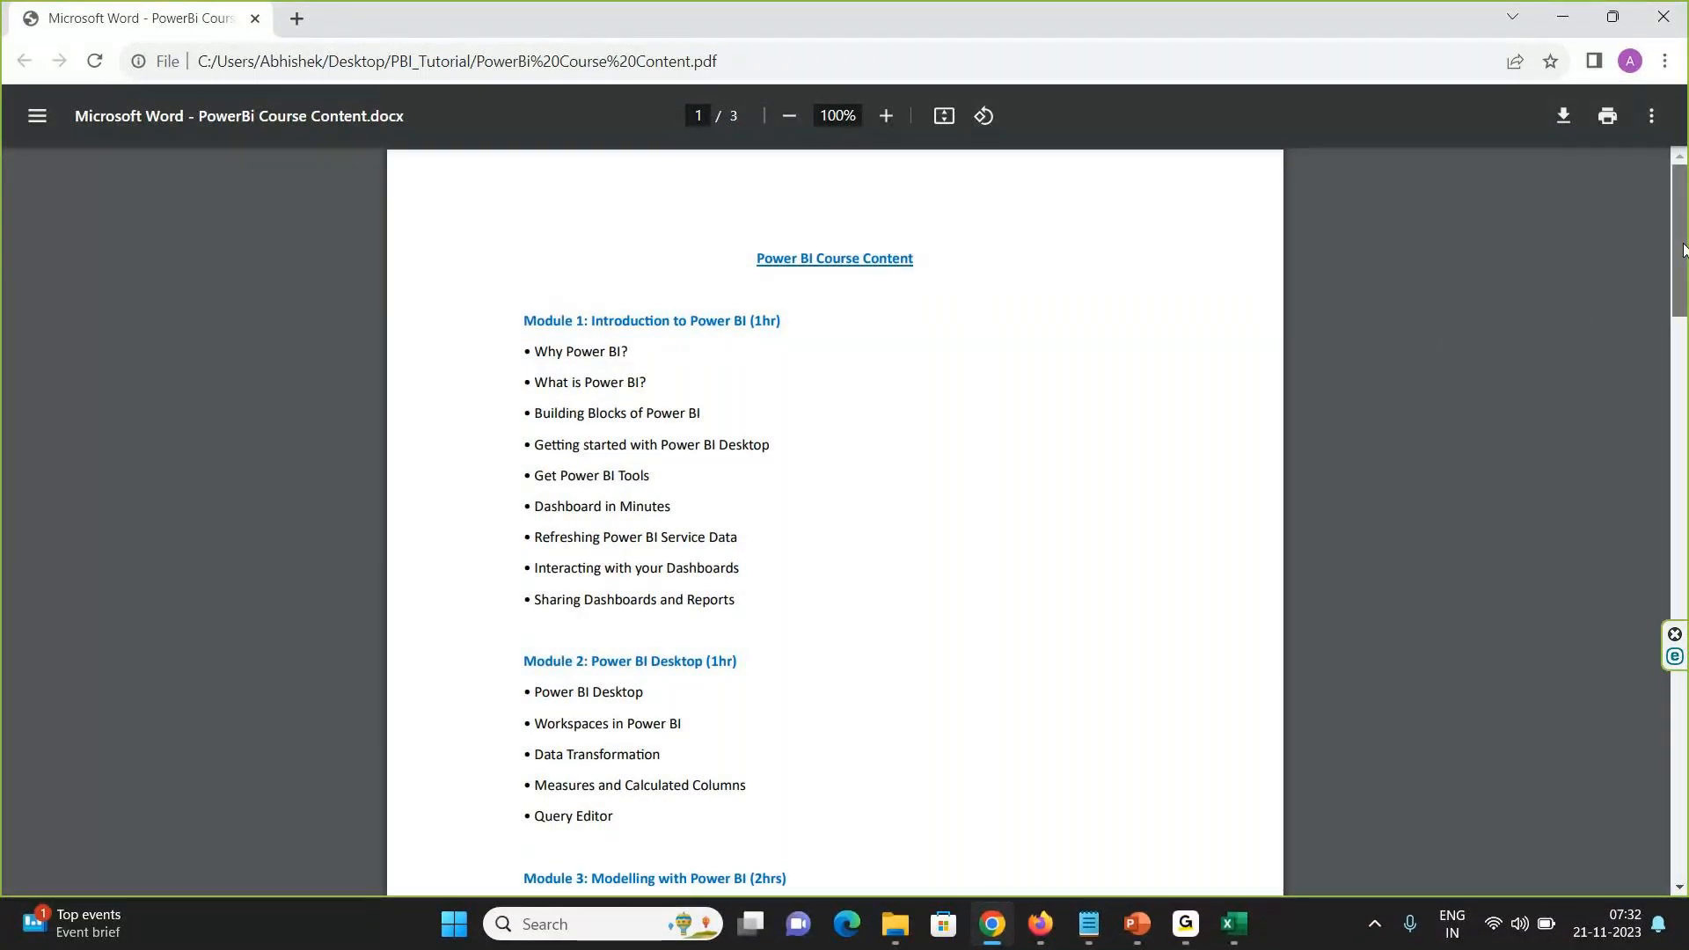
drag(1683, 250, 1683, 341)
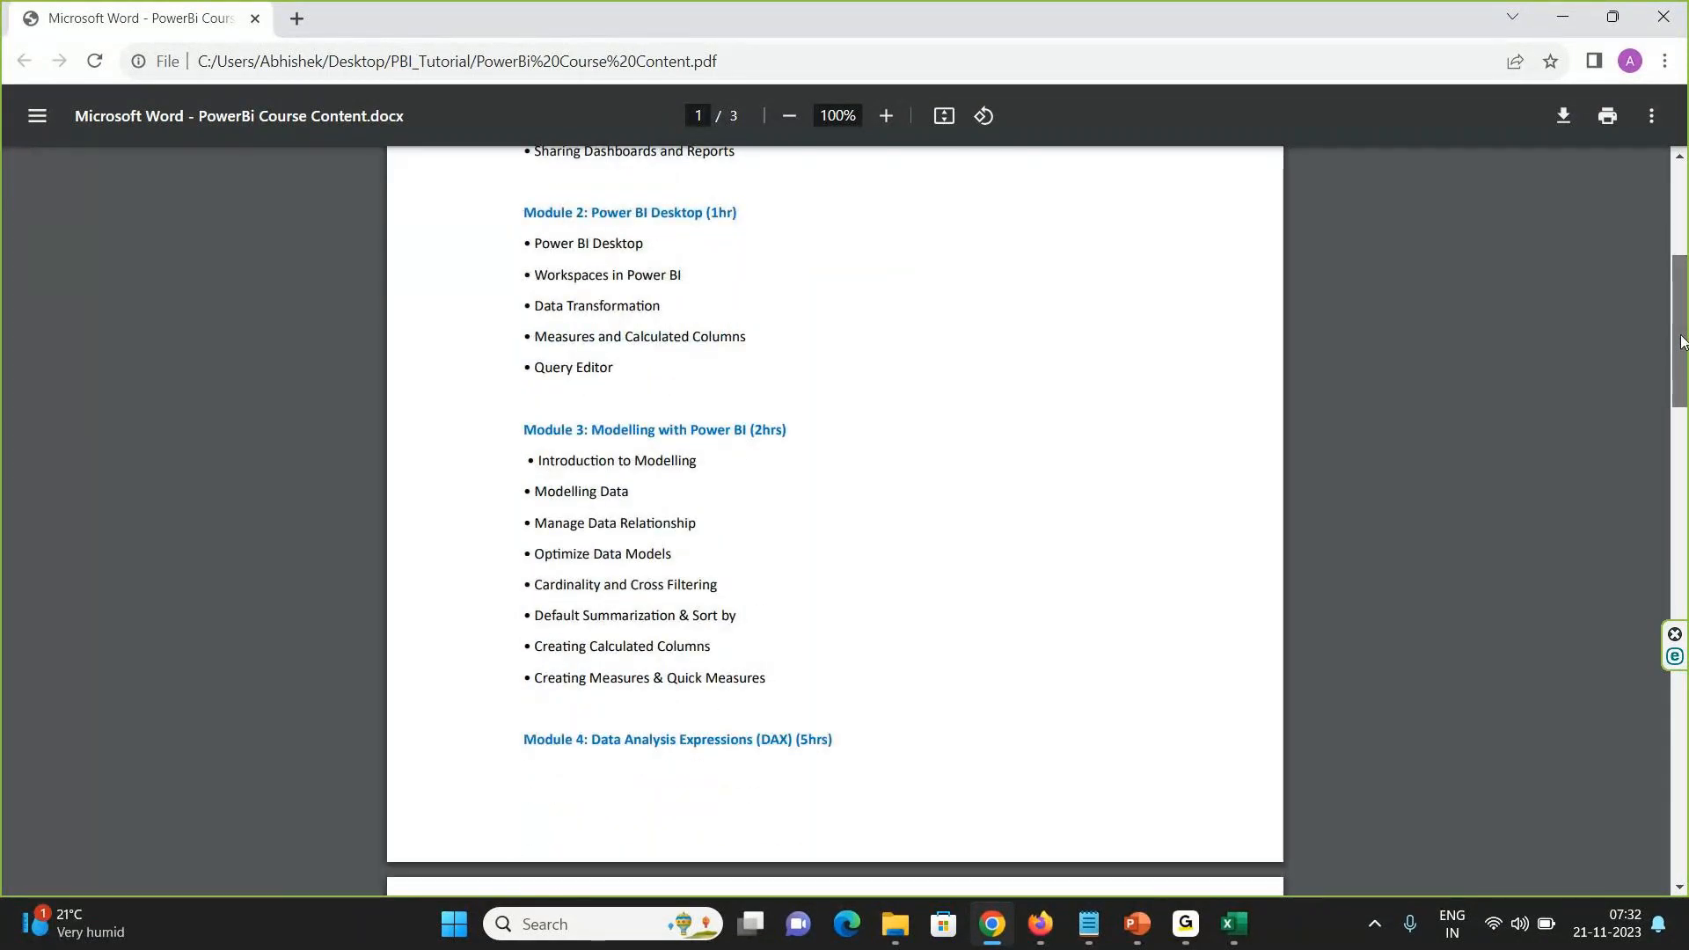
drag(1683, 341, 1683, 452)
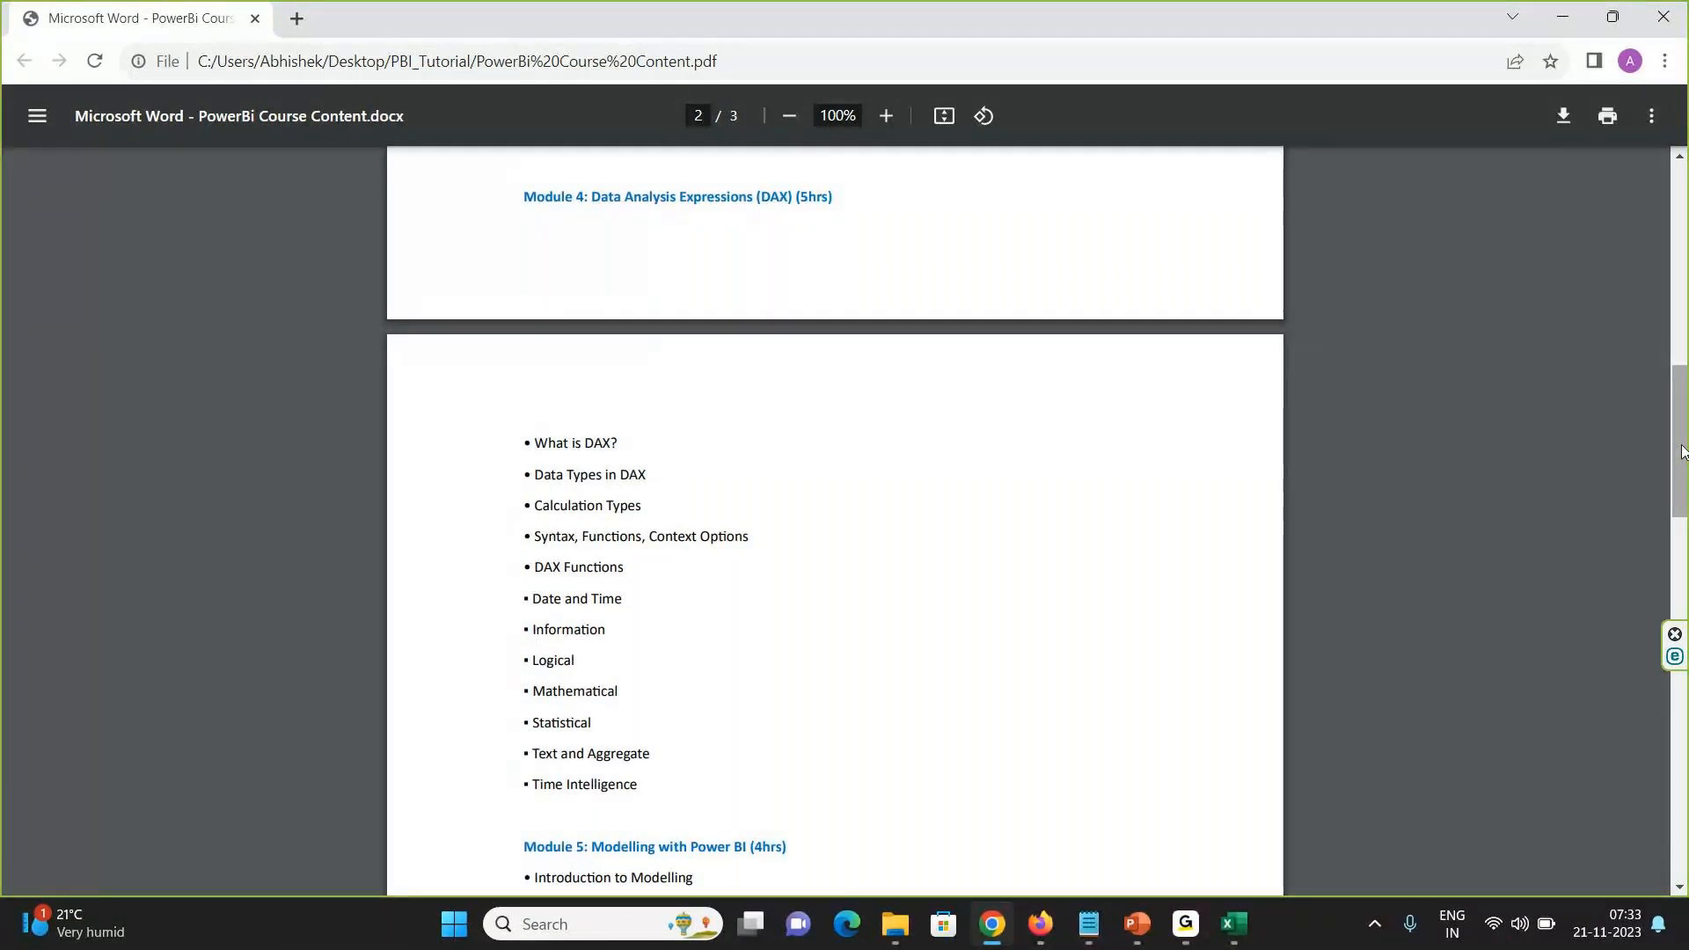
drag(1682, 452, 1678, 566)
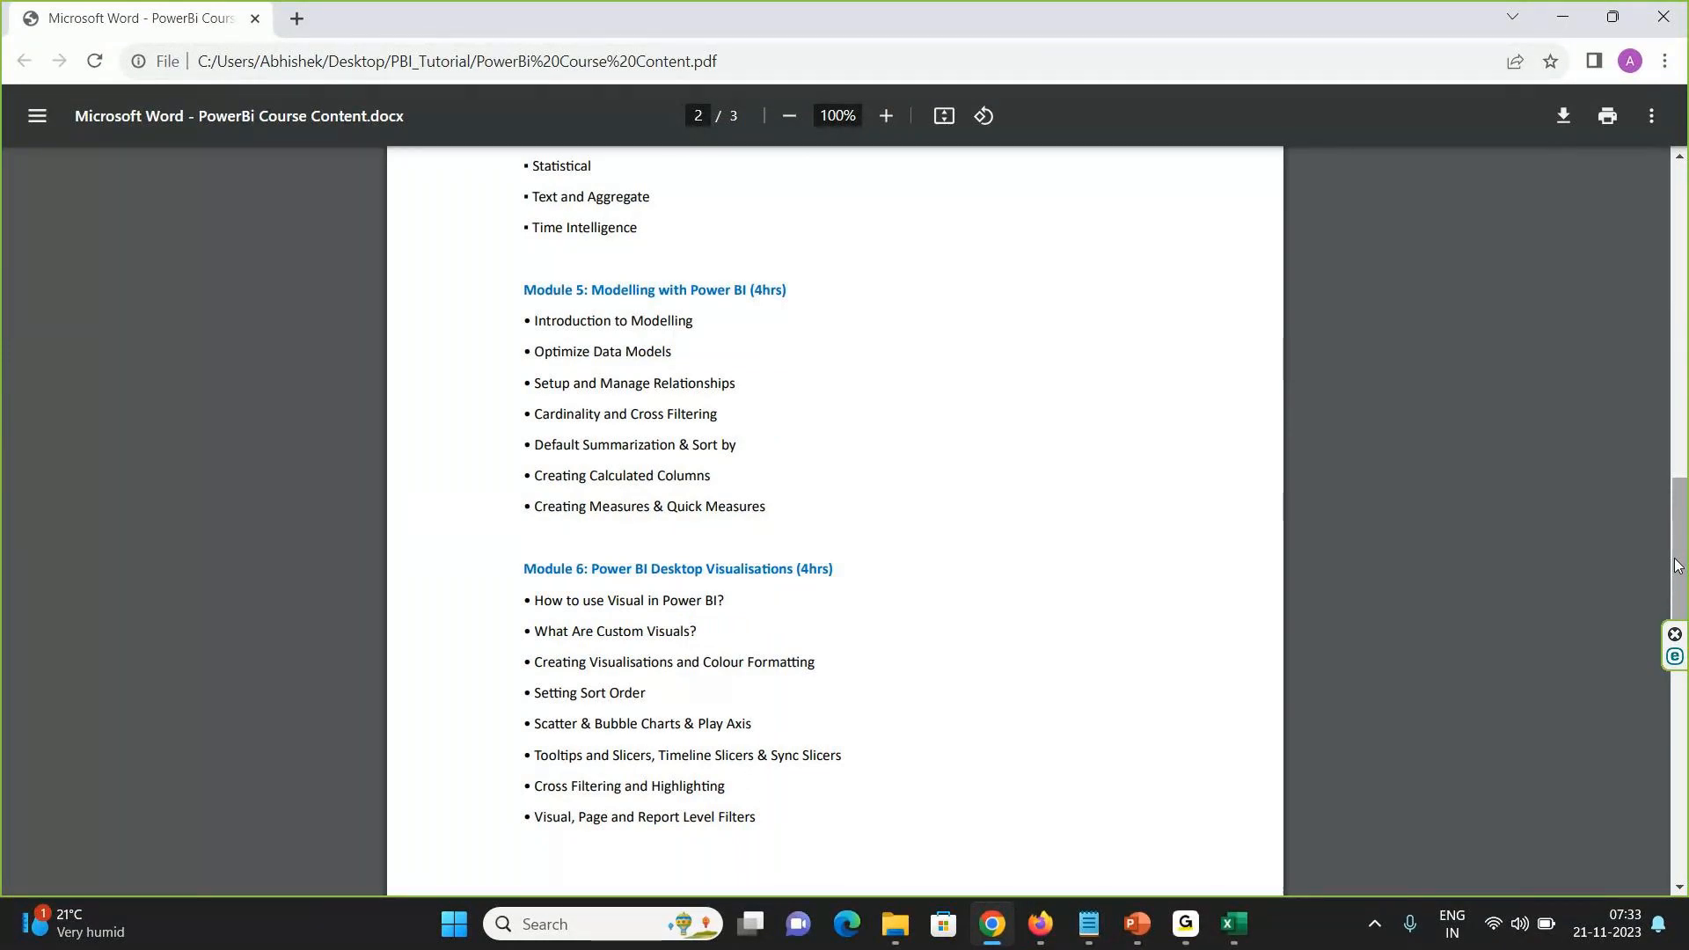
drag(1677, 566, 1682, 769)
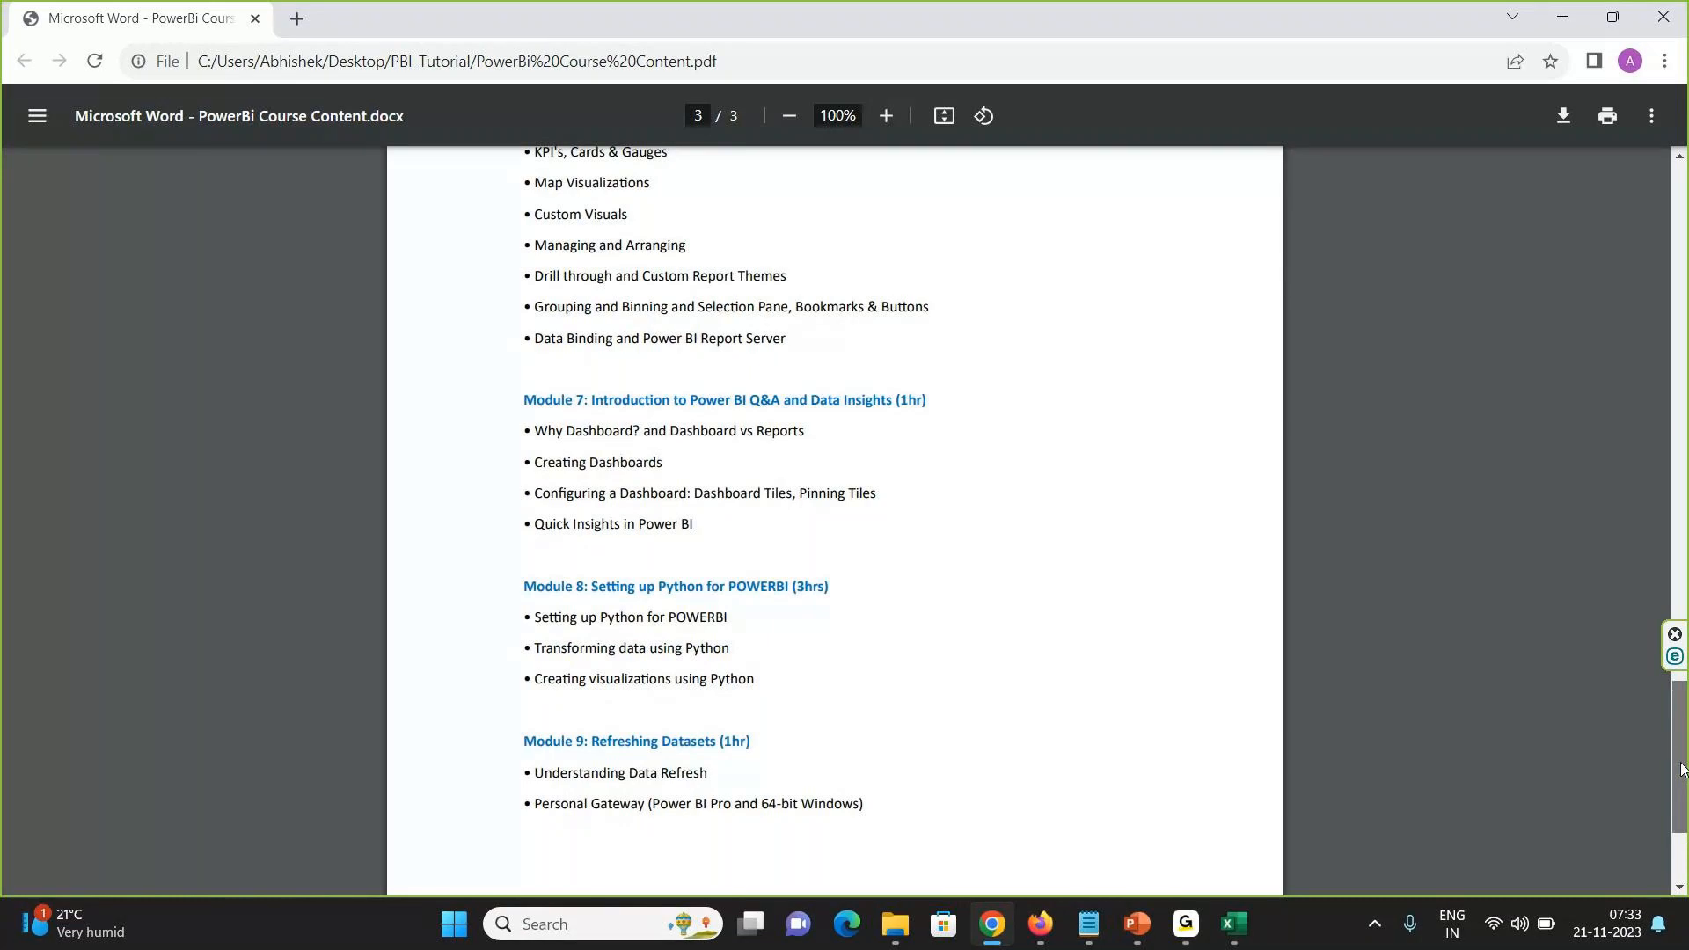
drag(1682, 769, 1682, 825)
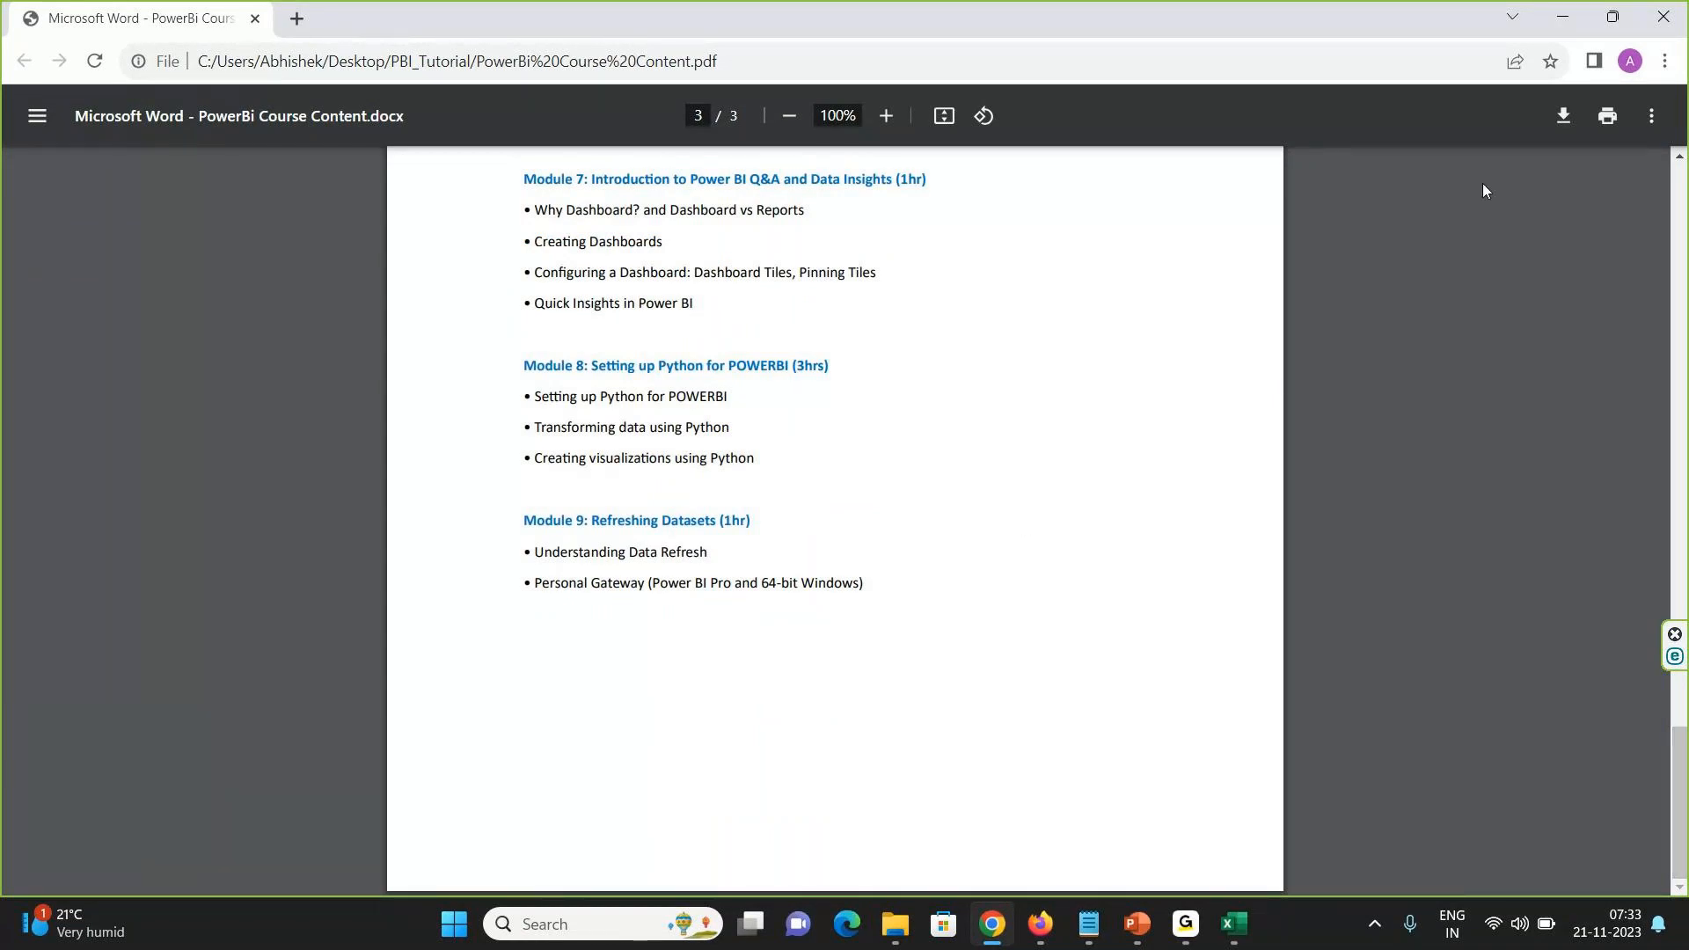
click(1560, 21)
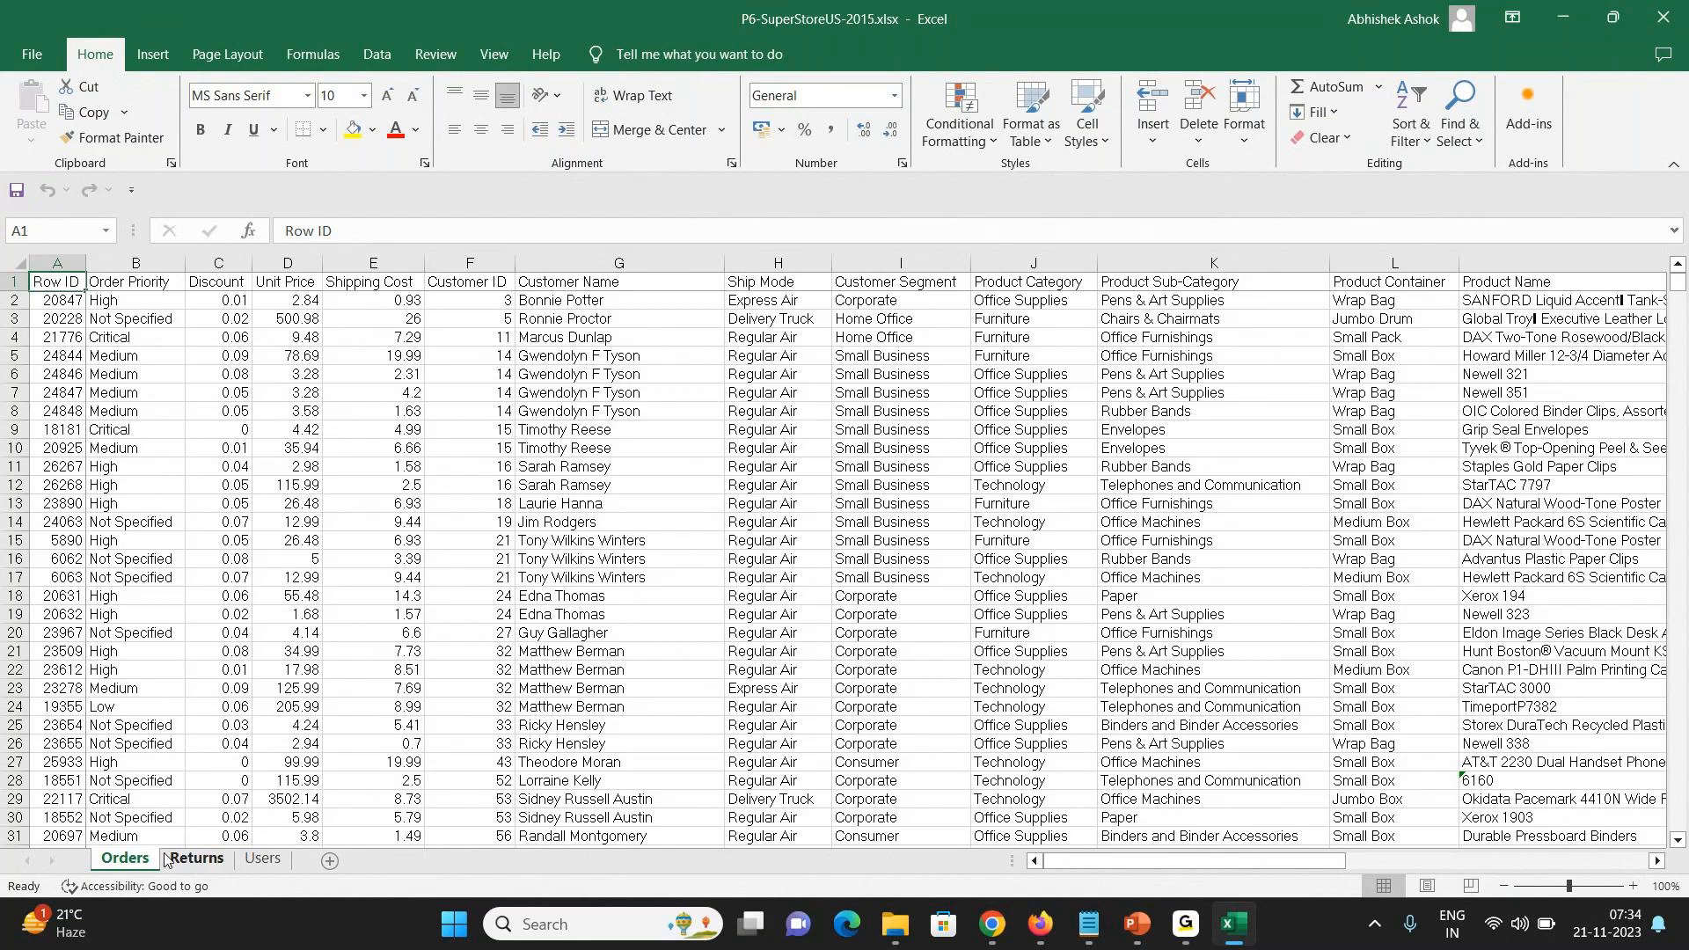
- View the Returns and Users sheets of the workbook and return to the Orders sheet
click(195, 857)
click(263, 859)
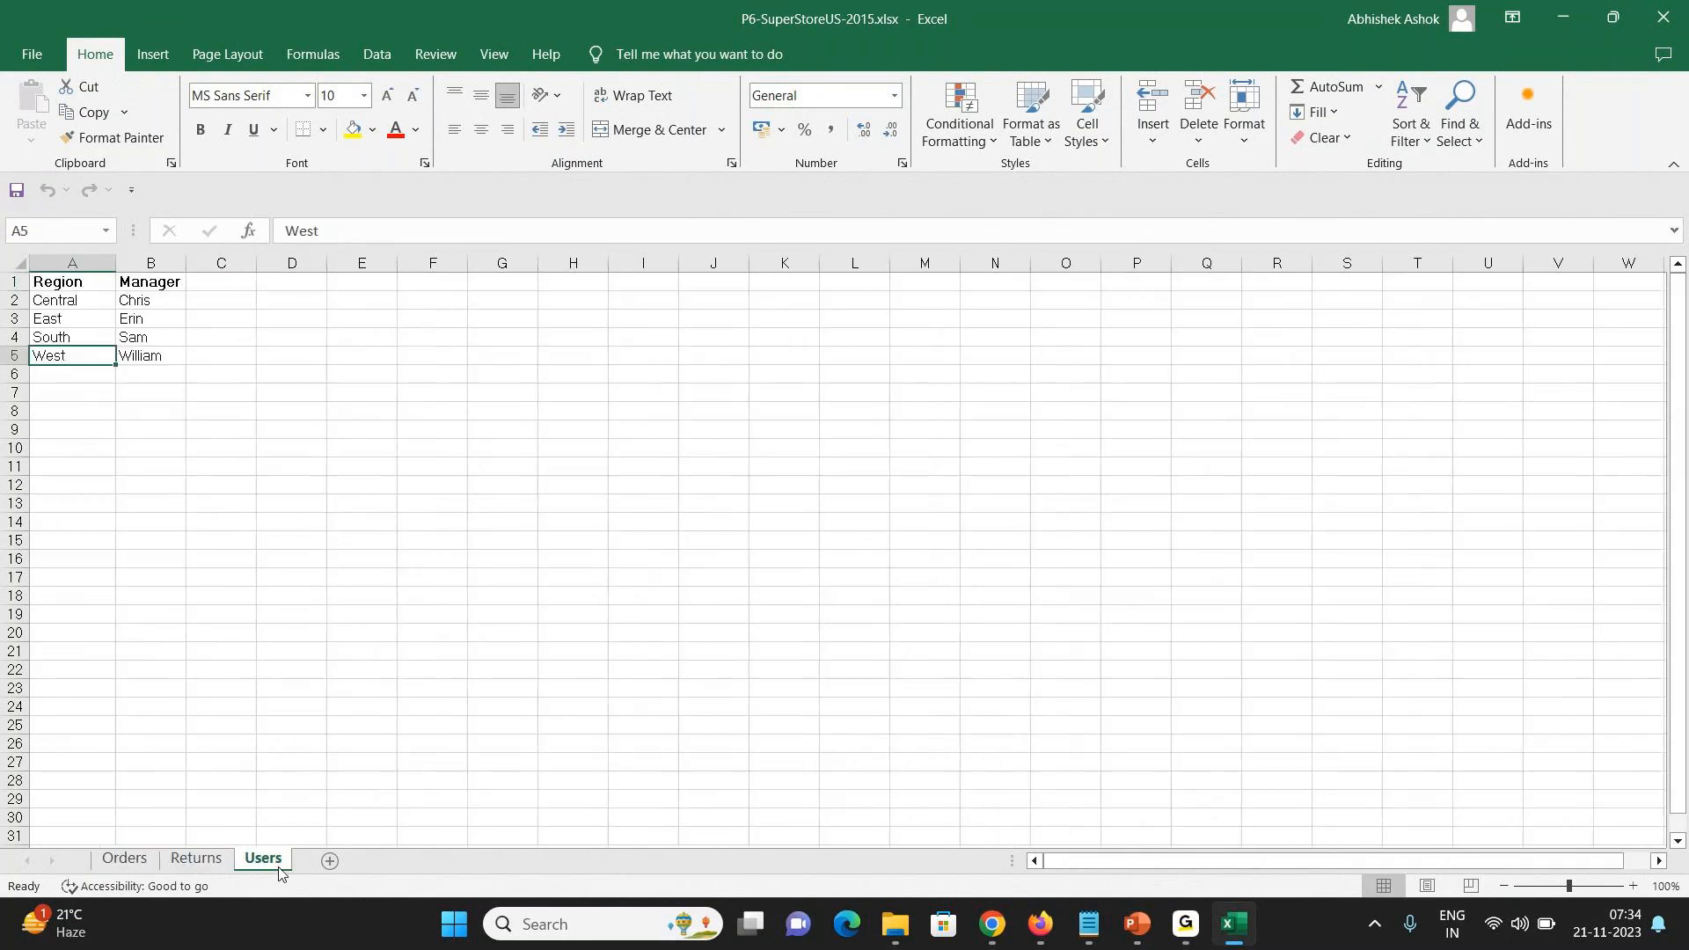
click(150, 866)
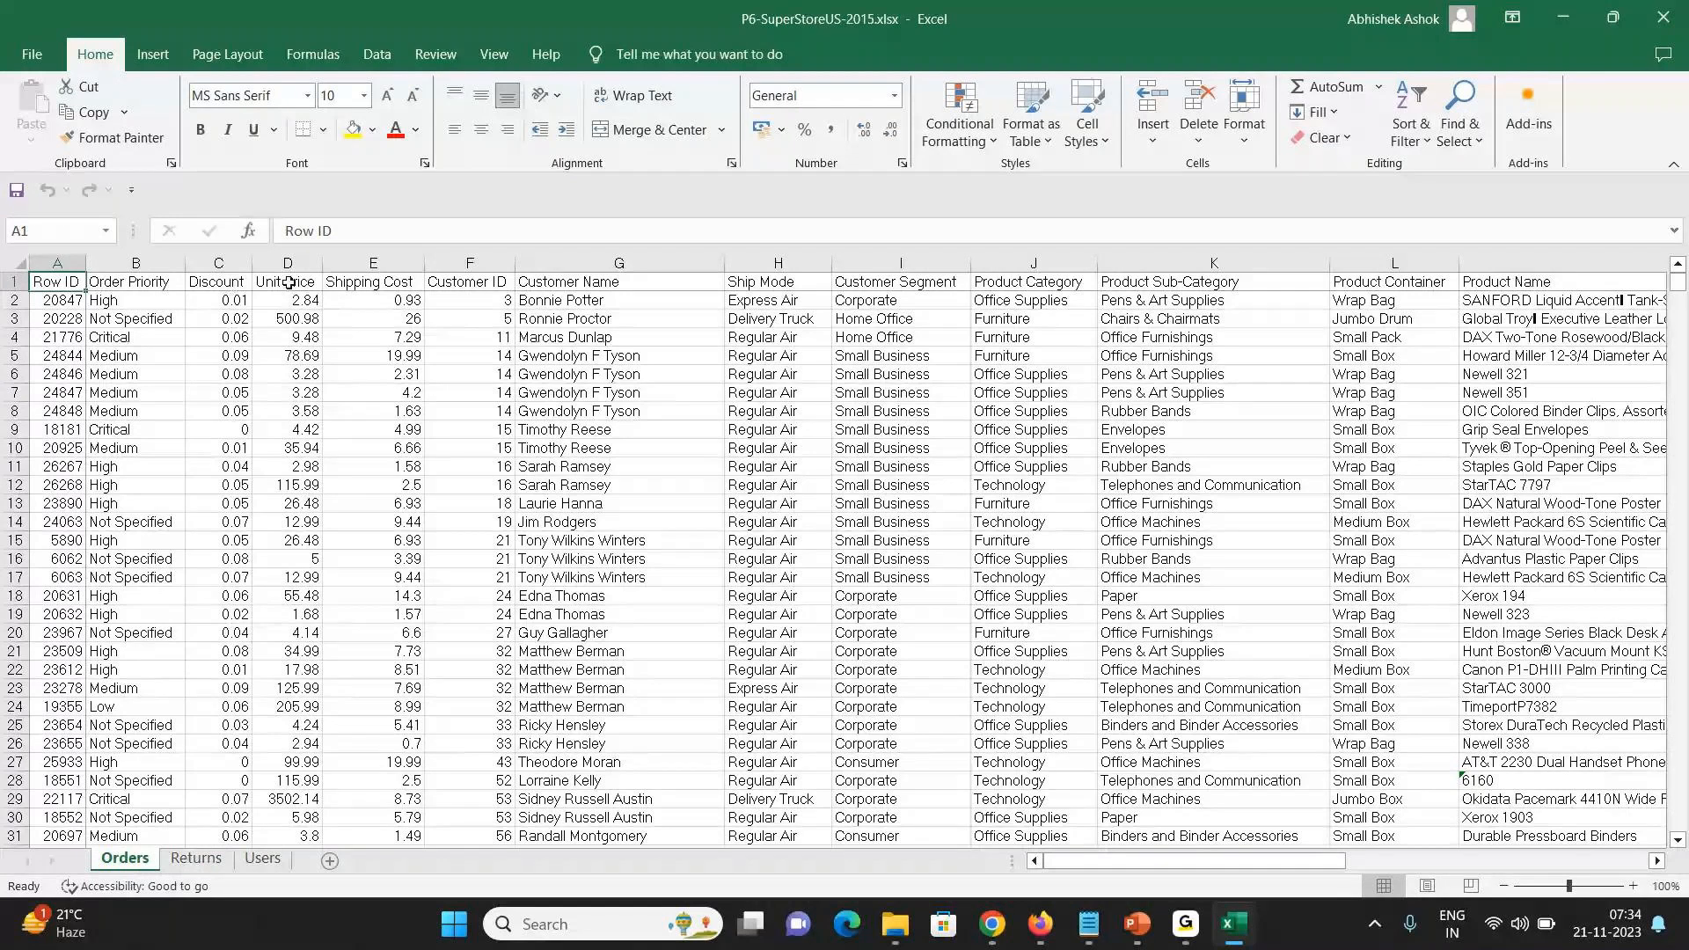
- Go through the Orders sheet's column headers from Row ID to Quantity ordered new
key(Right)
key(Right)
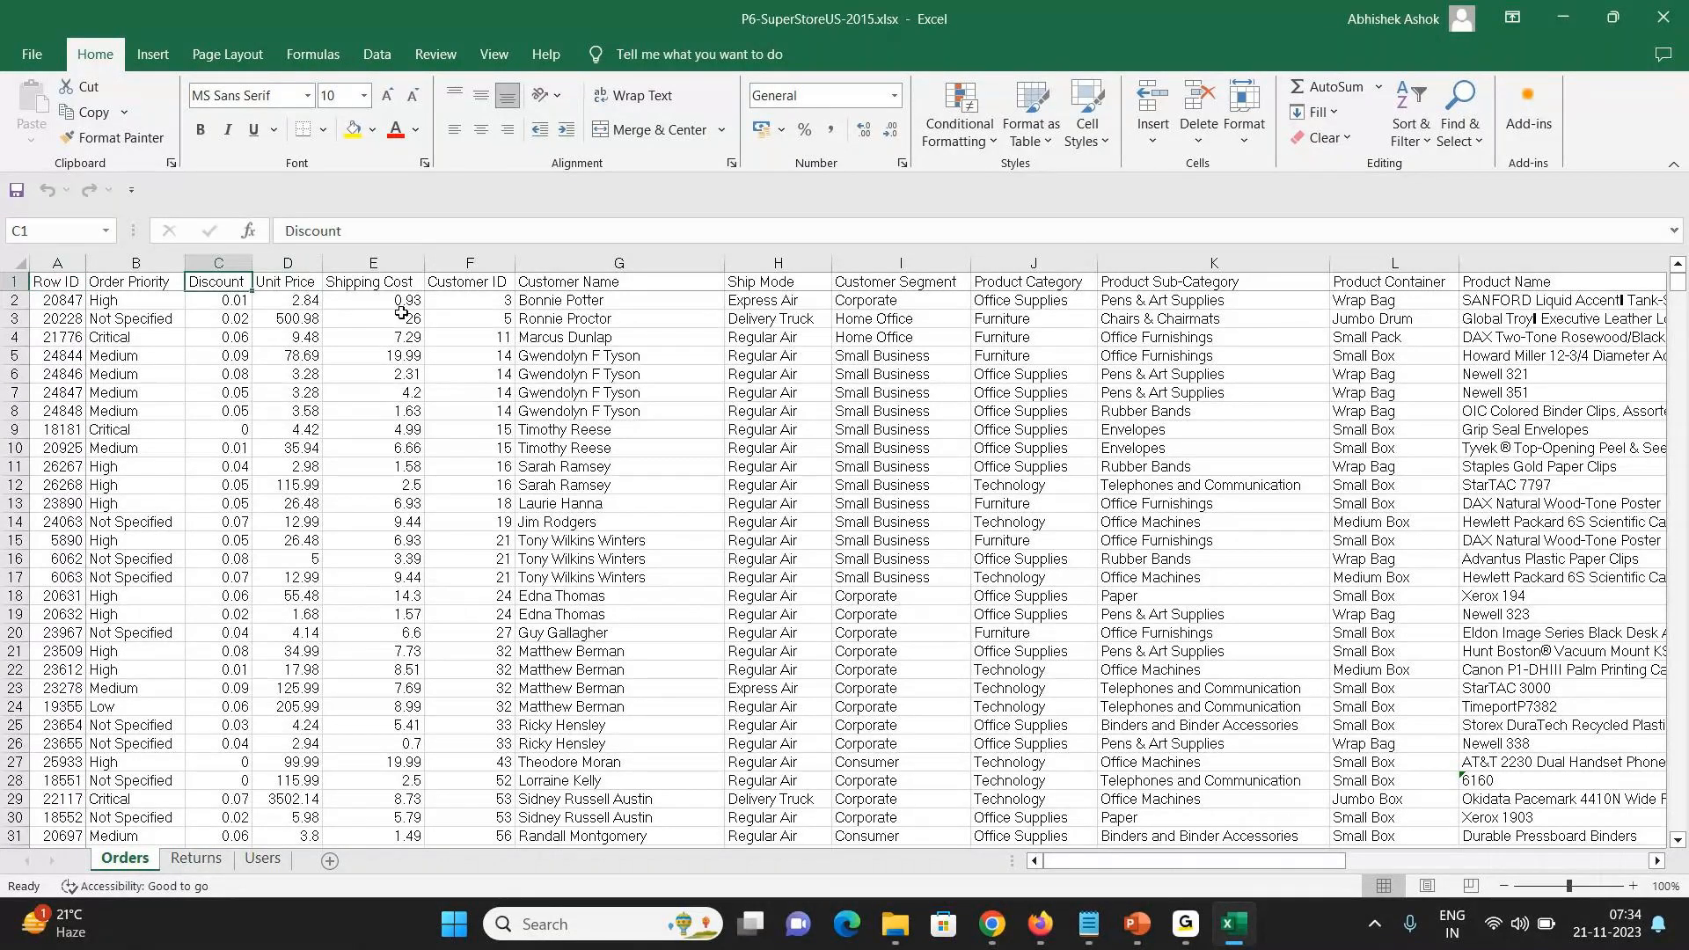
key(Home)
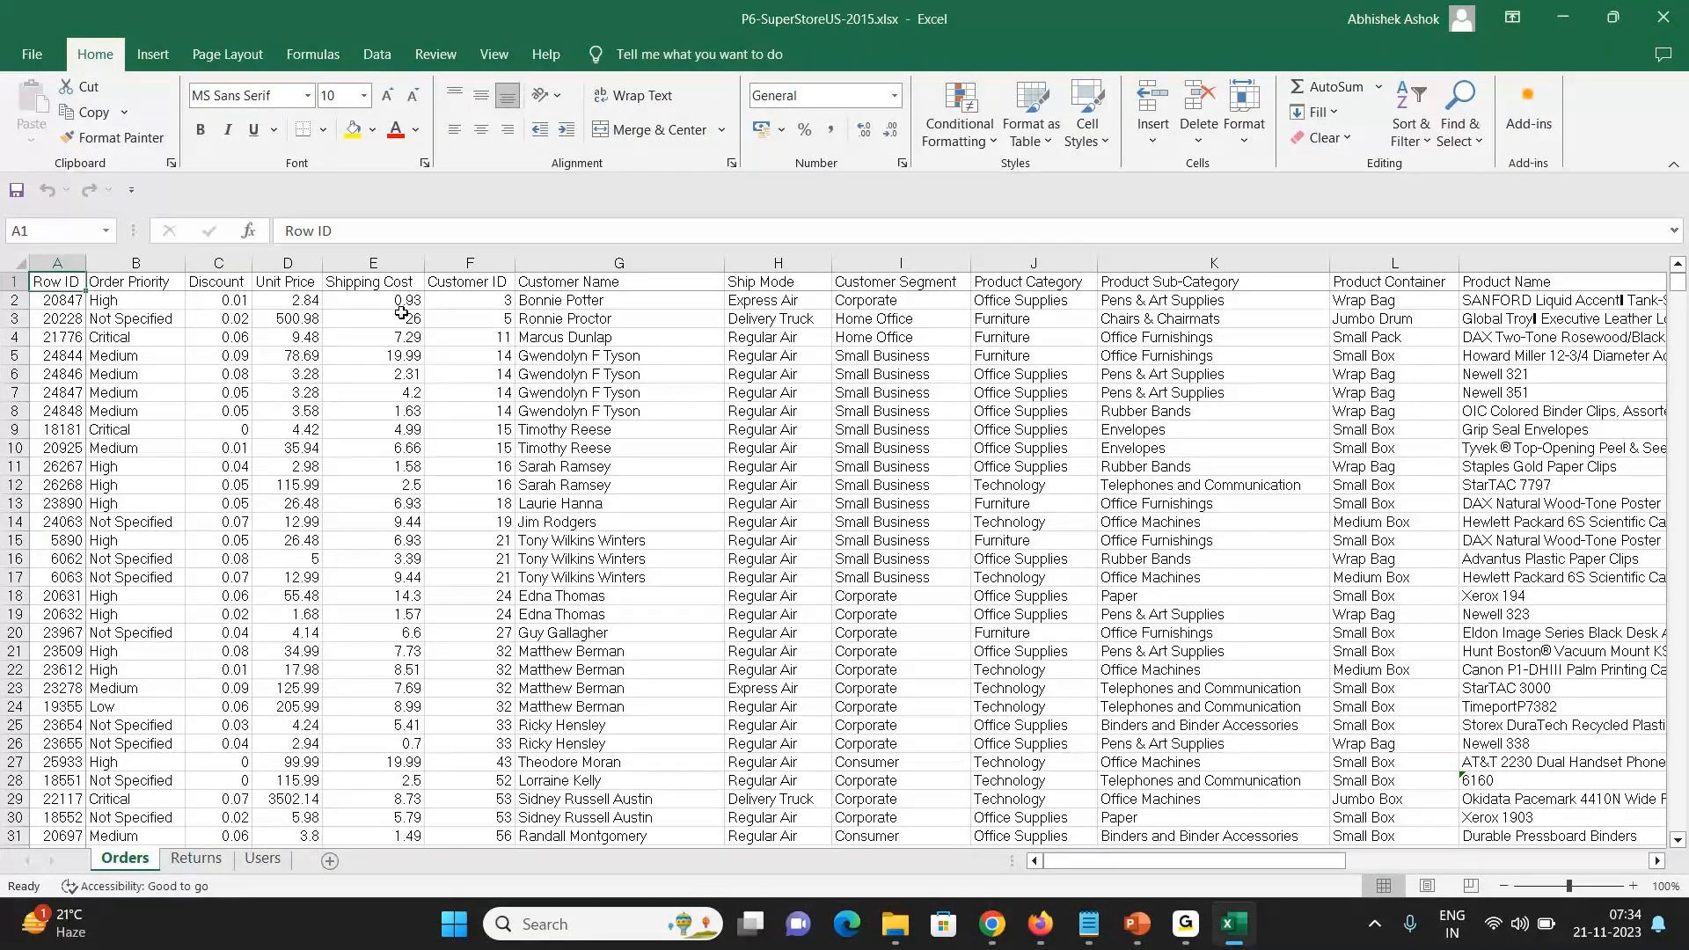
key(Right)
key(Right)
key(Right)
key(Right)
key(Right)
key(Right)
key(Right)
key(Right)
key(Right)
key(Right)
key(Right)
key(Right)
key(Right)
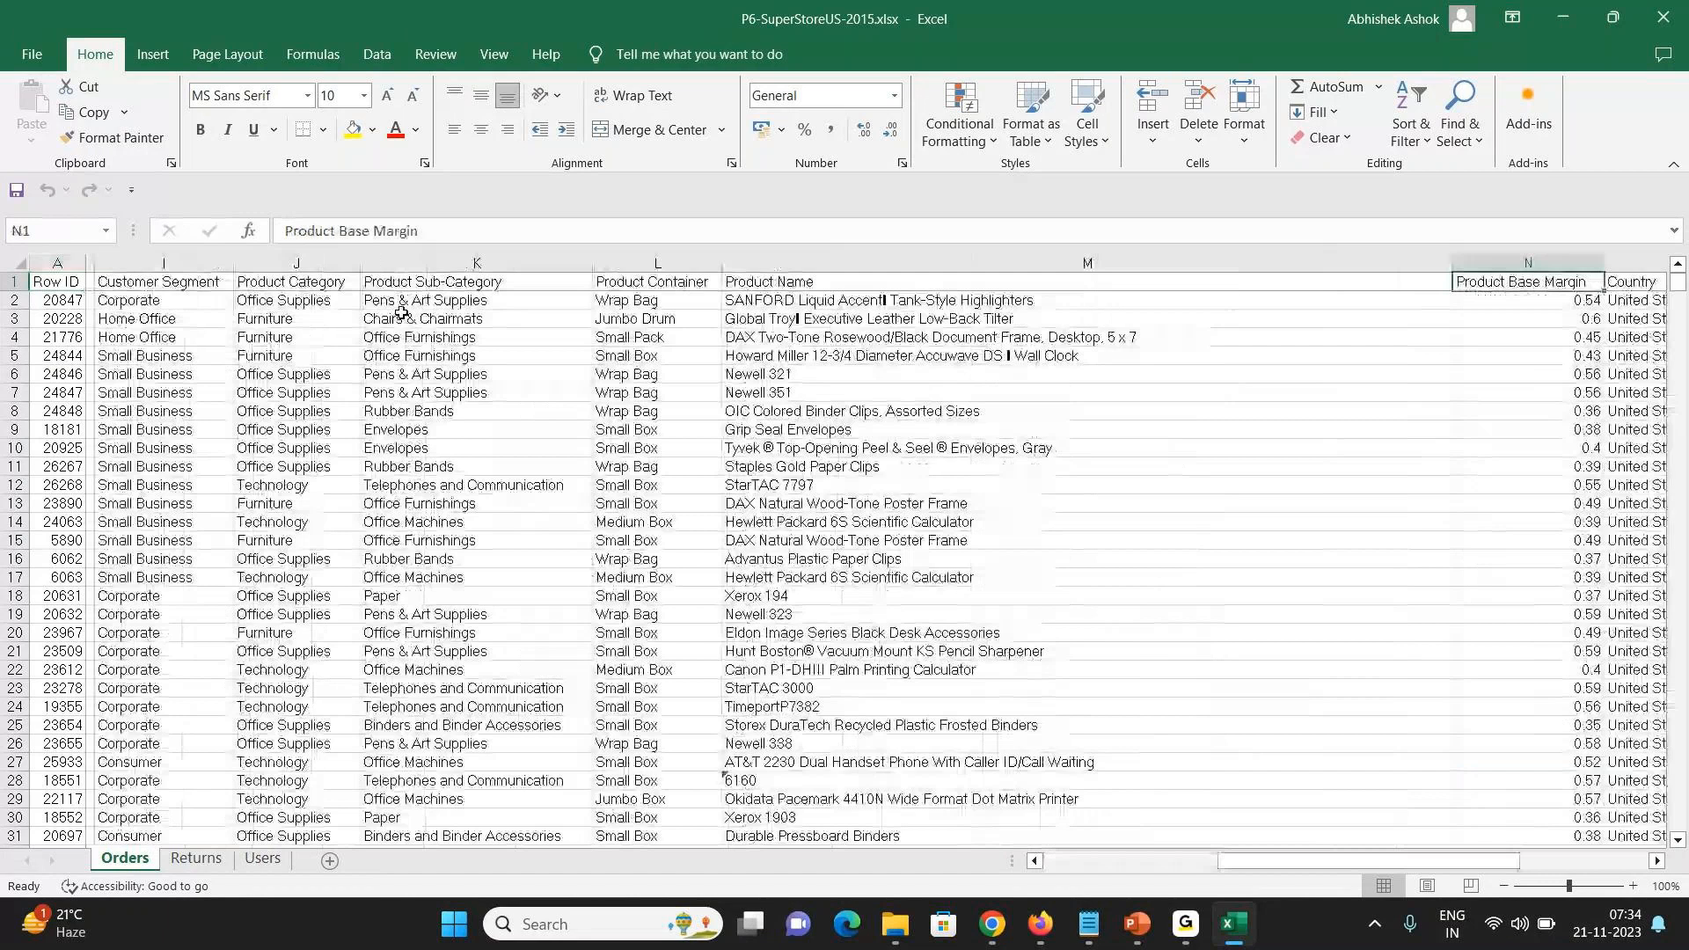
key(Right)
key(Right)
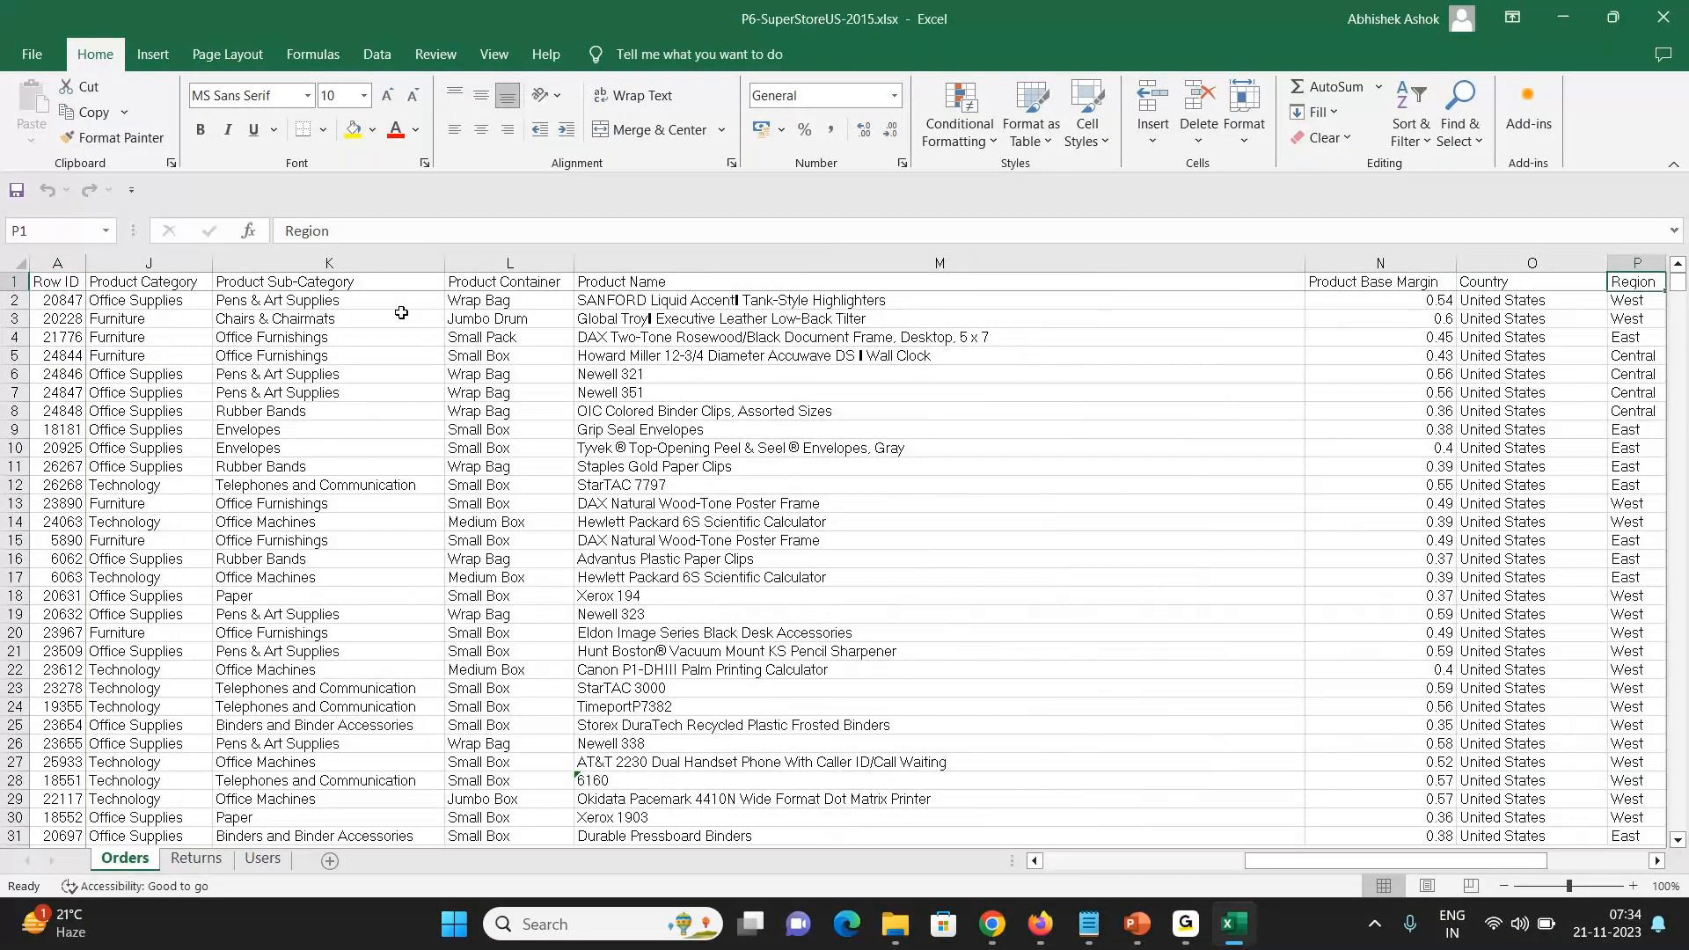
key(Right)
key(Right)
key(Right)
key(Right)
key(Right)
key(Right)
key(Right)
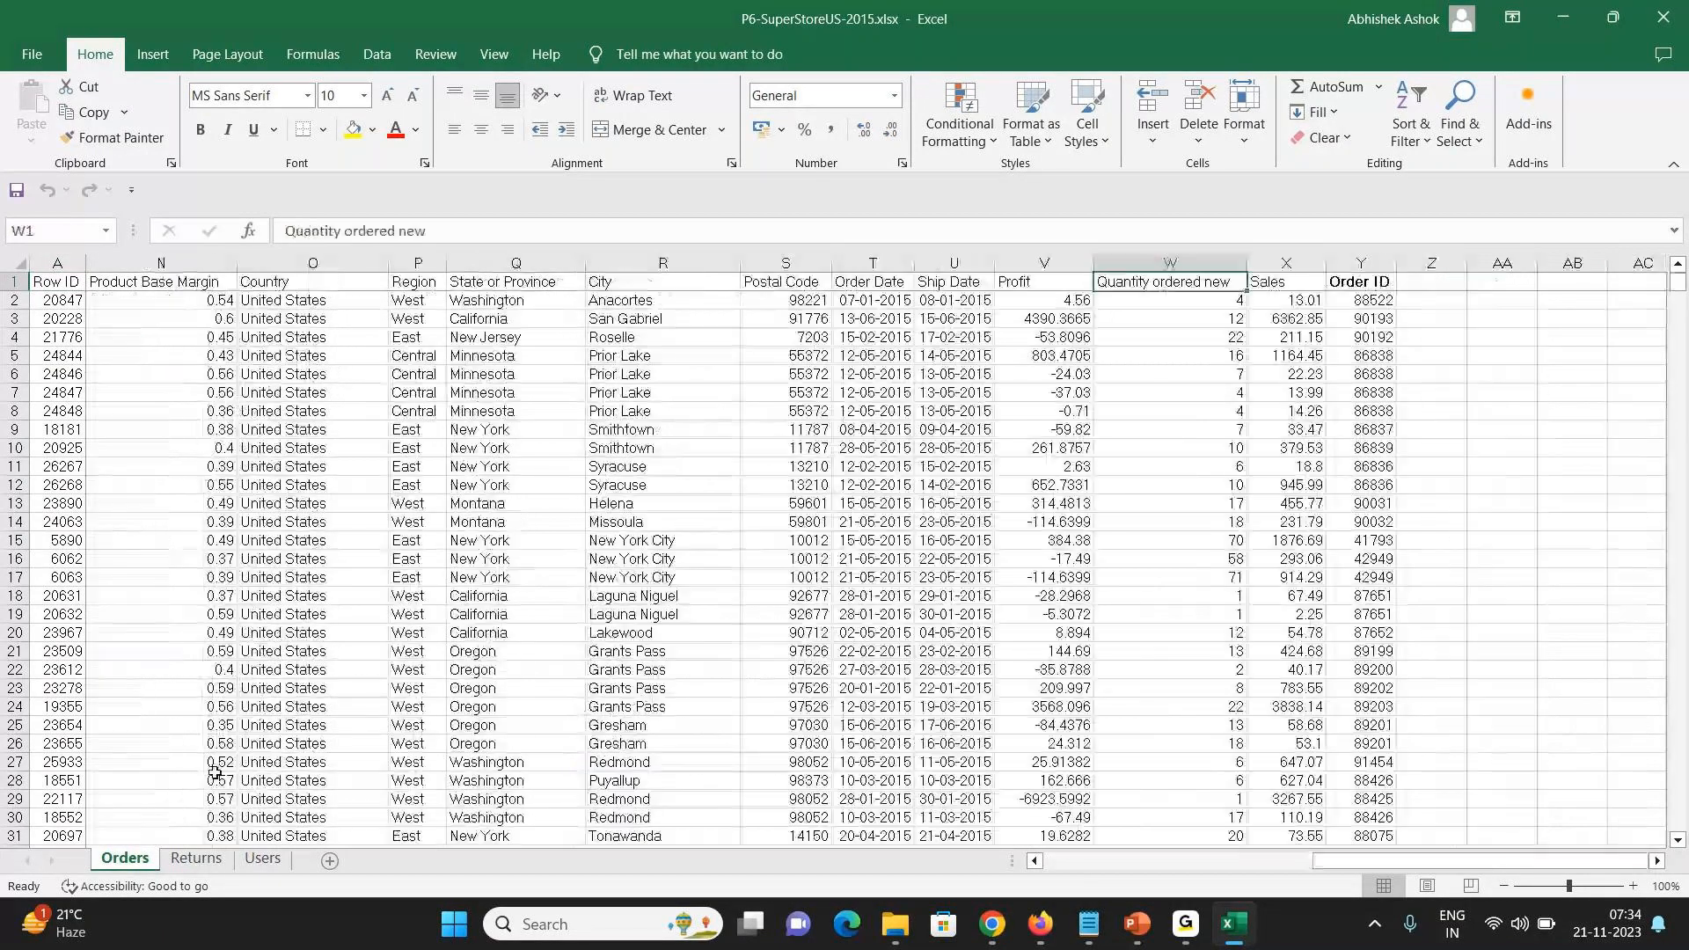
- Look at the Order ID and Status column headers on the Returns sheet
click(197, 859)
key(ctrl+Home)
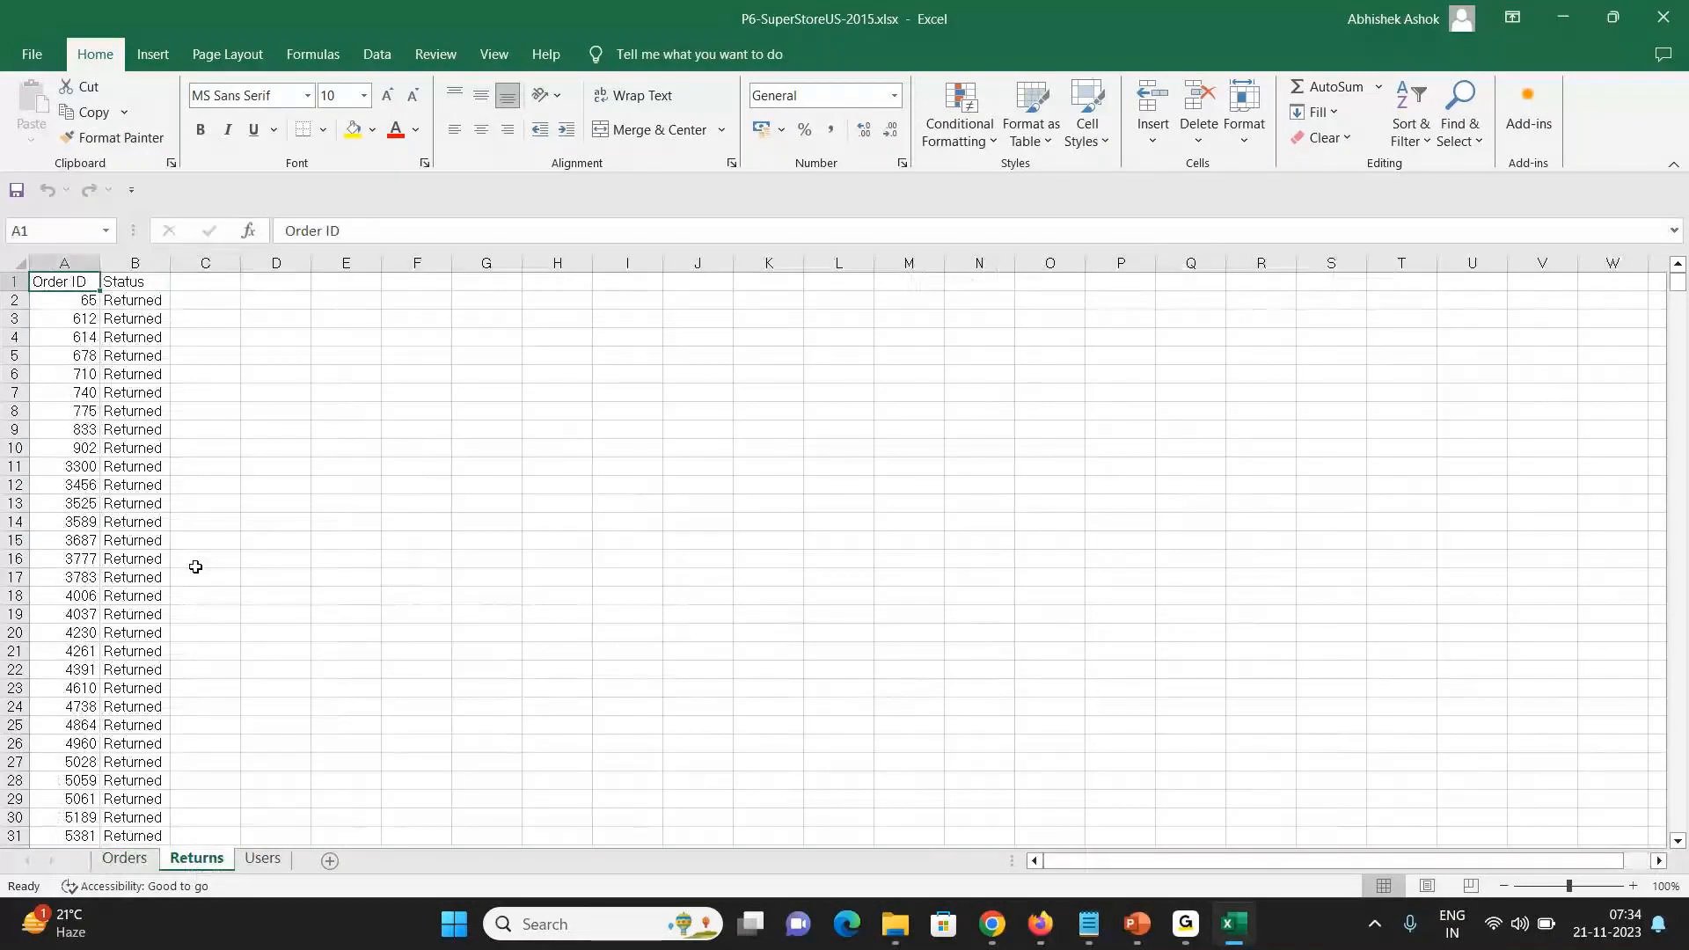
key(Right)
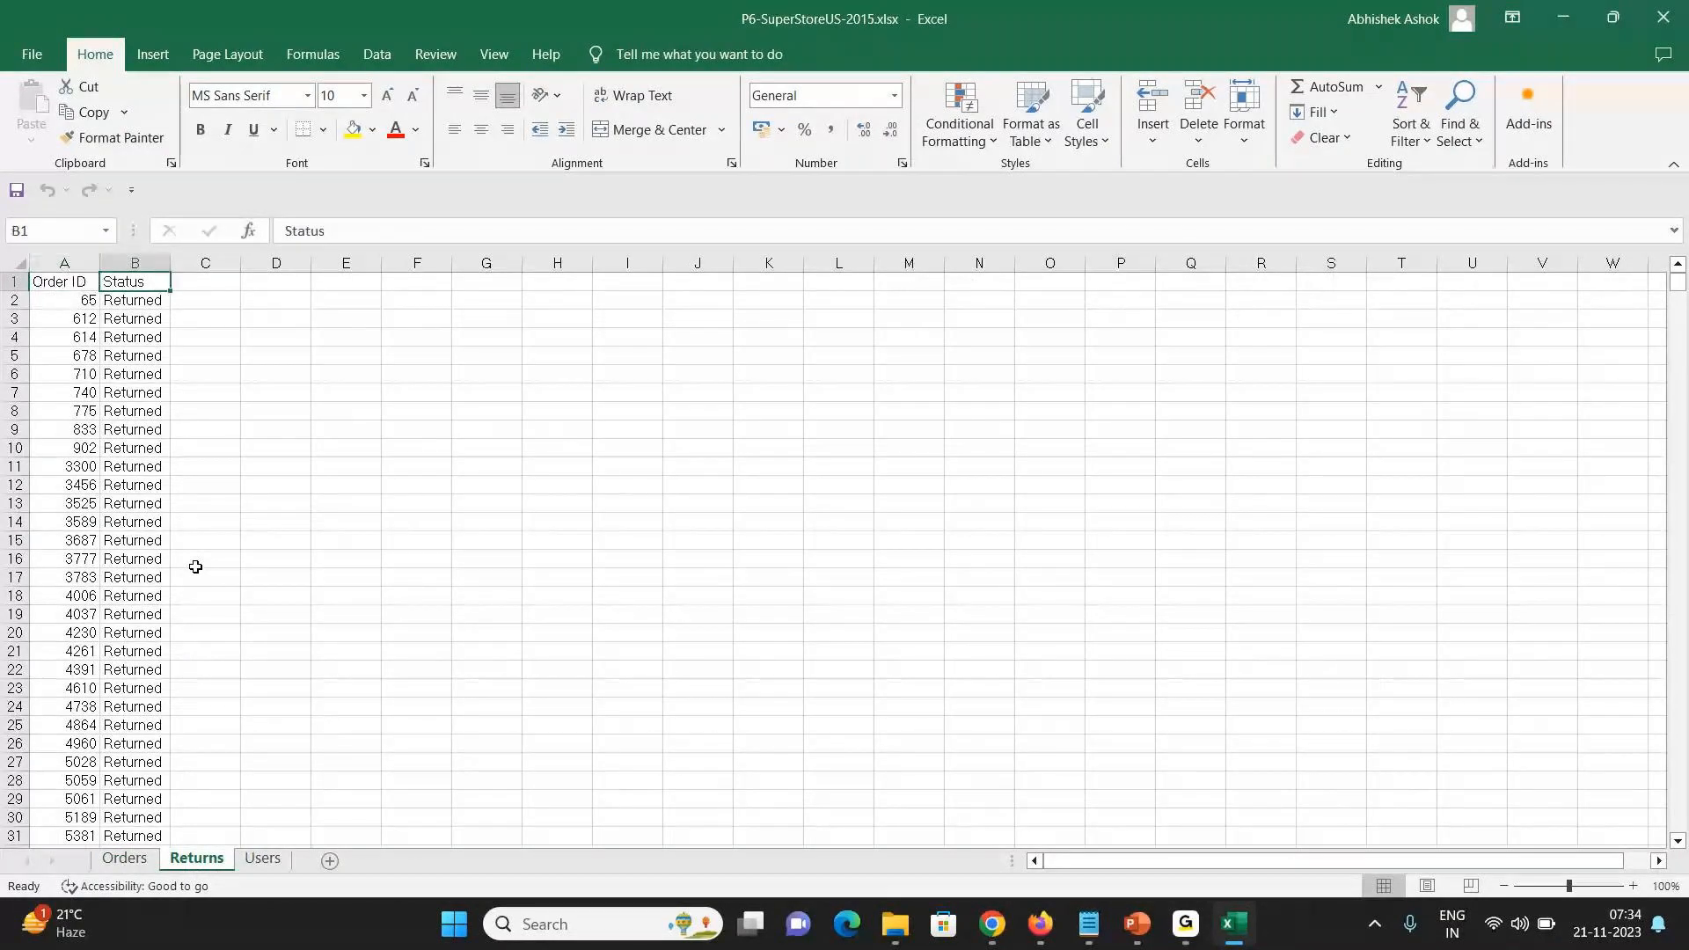
key(Left)
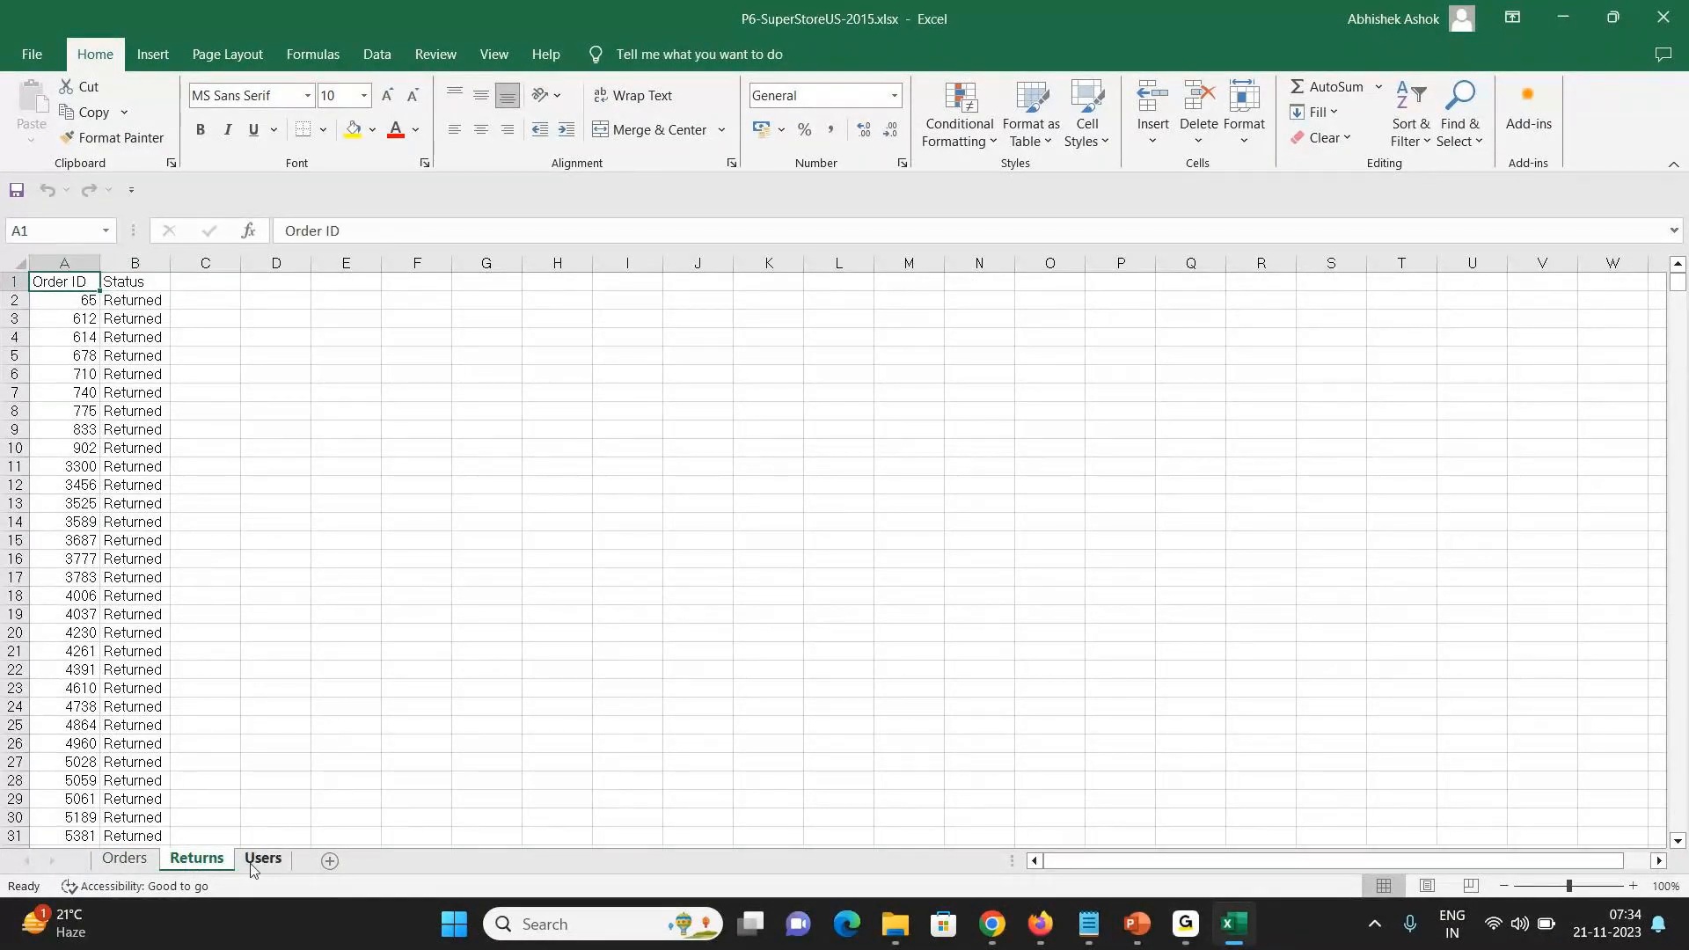
- Select the Region and Manager headers on the Users sheet and return to the Orders sheet
click(280, 864)
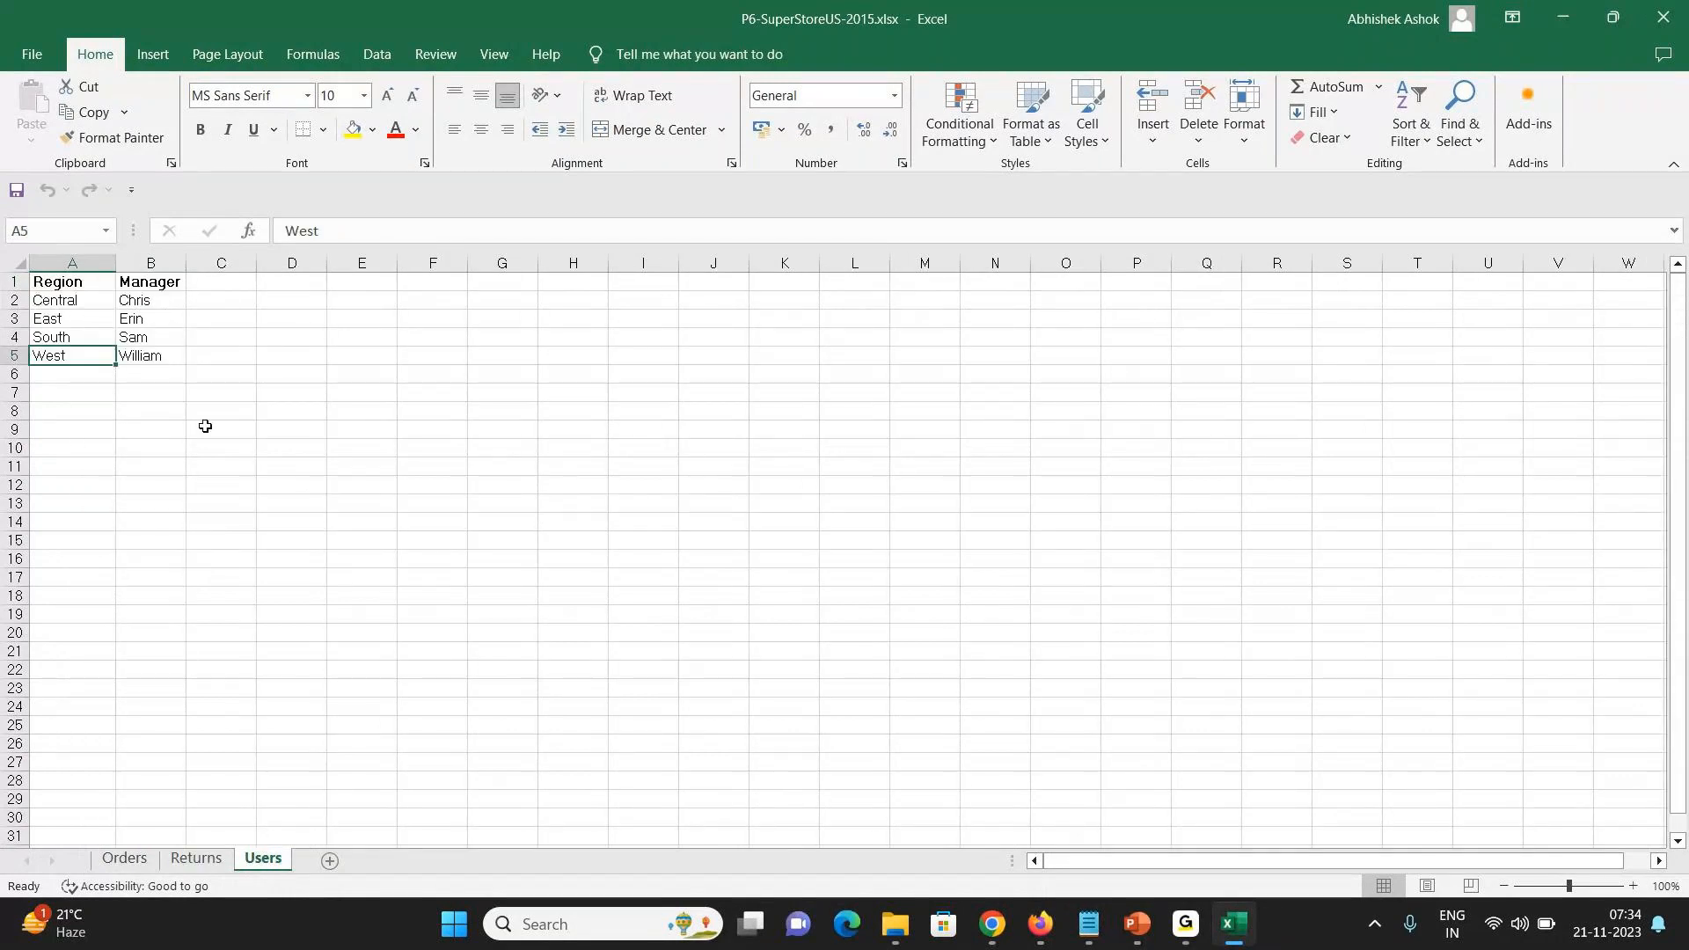
click(103, 282)
drag(103, 281, 131, 281)
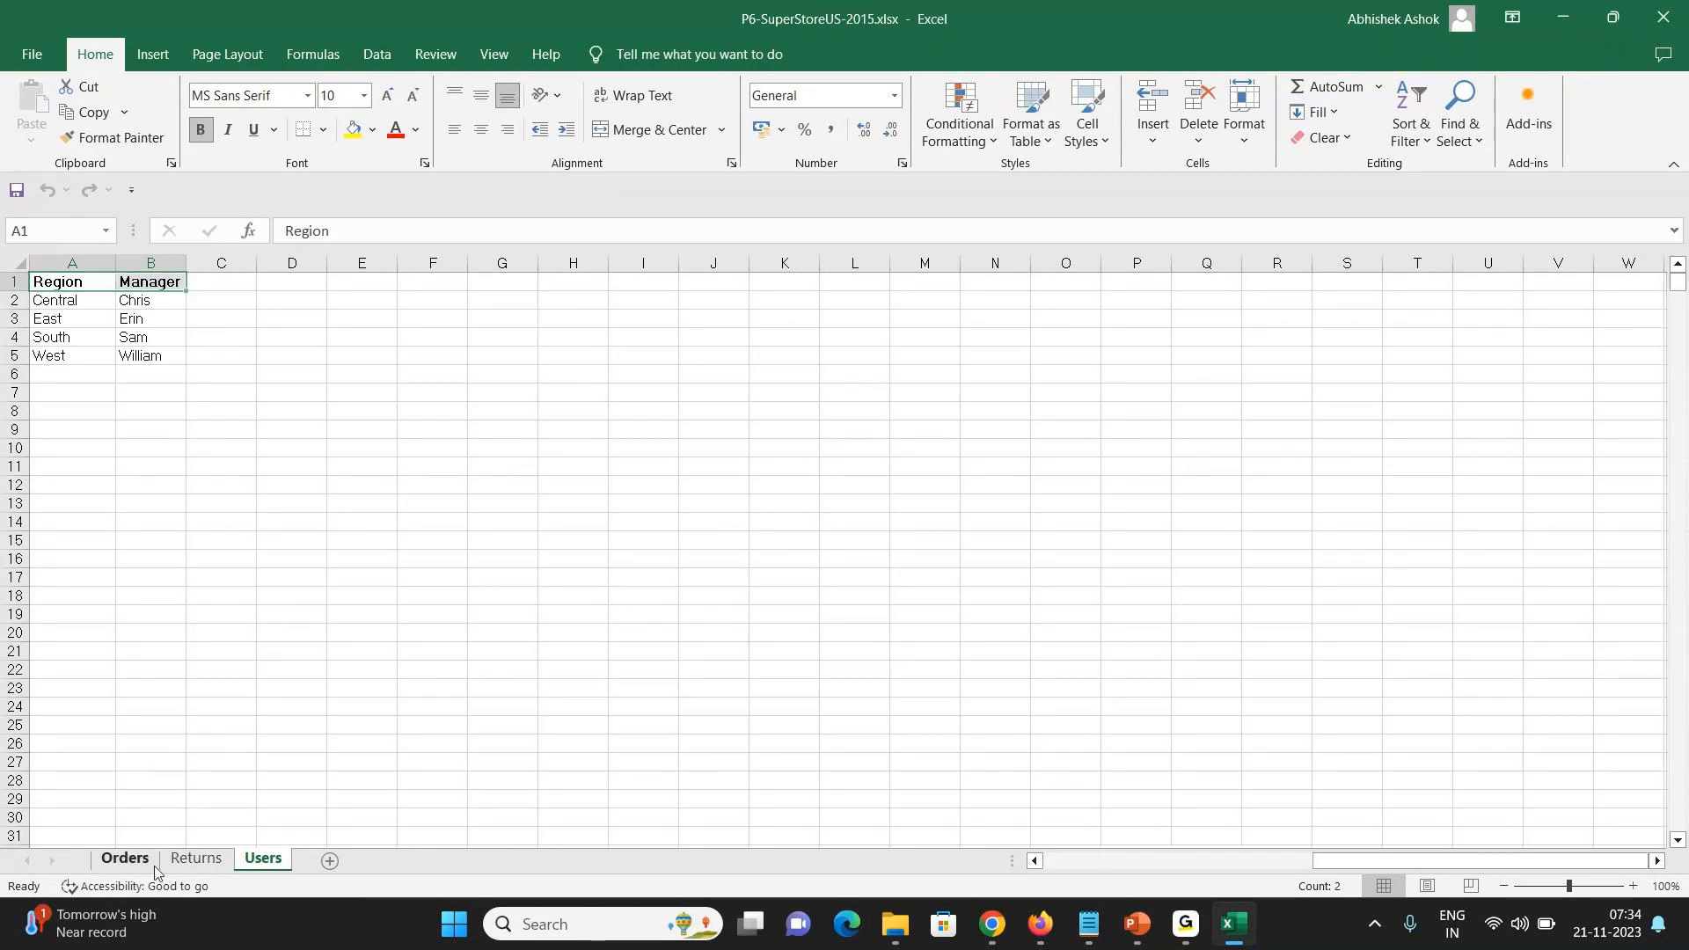
click(125, 858)
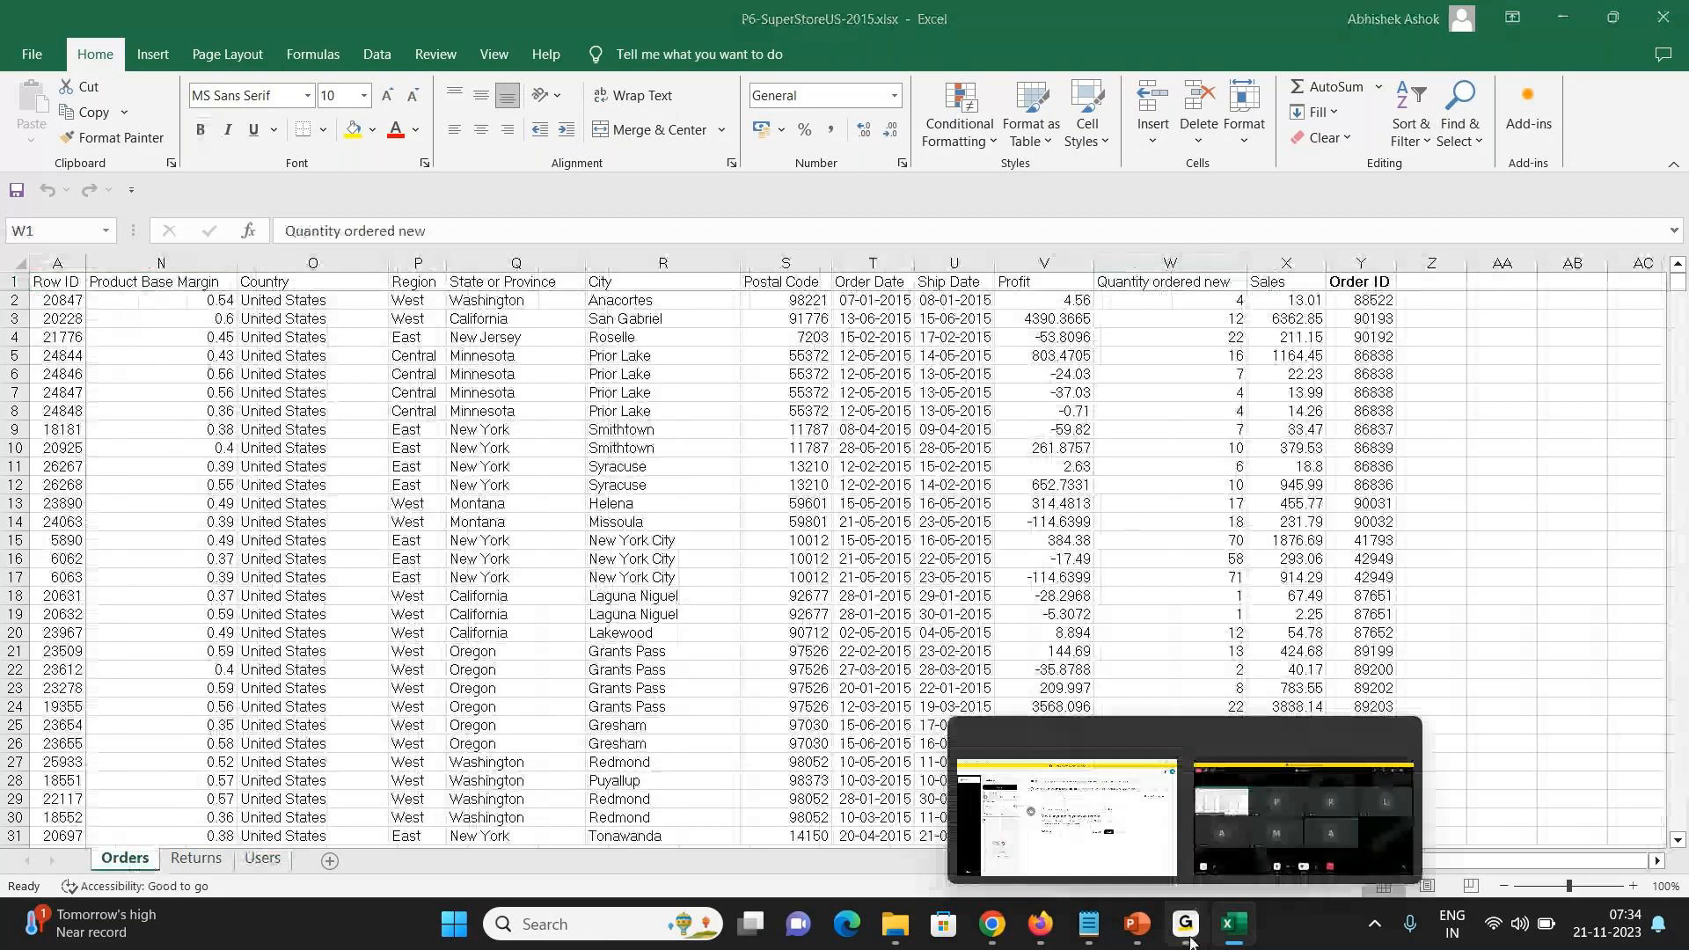
click(1222, 809)
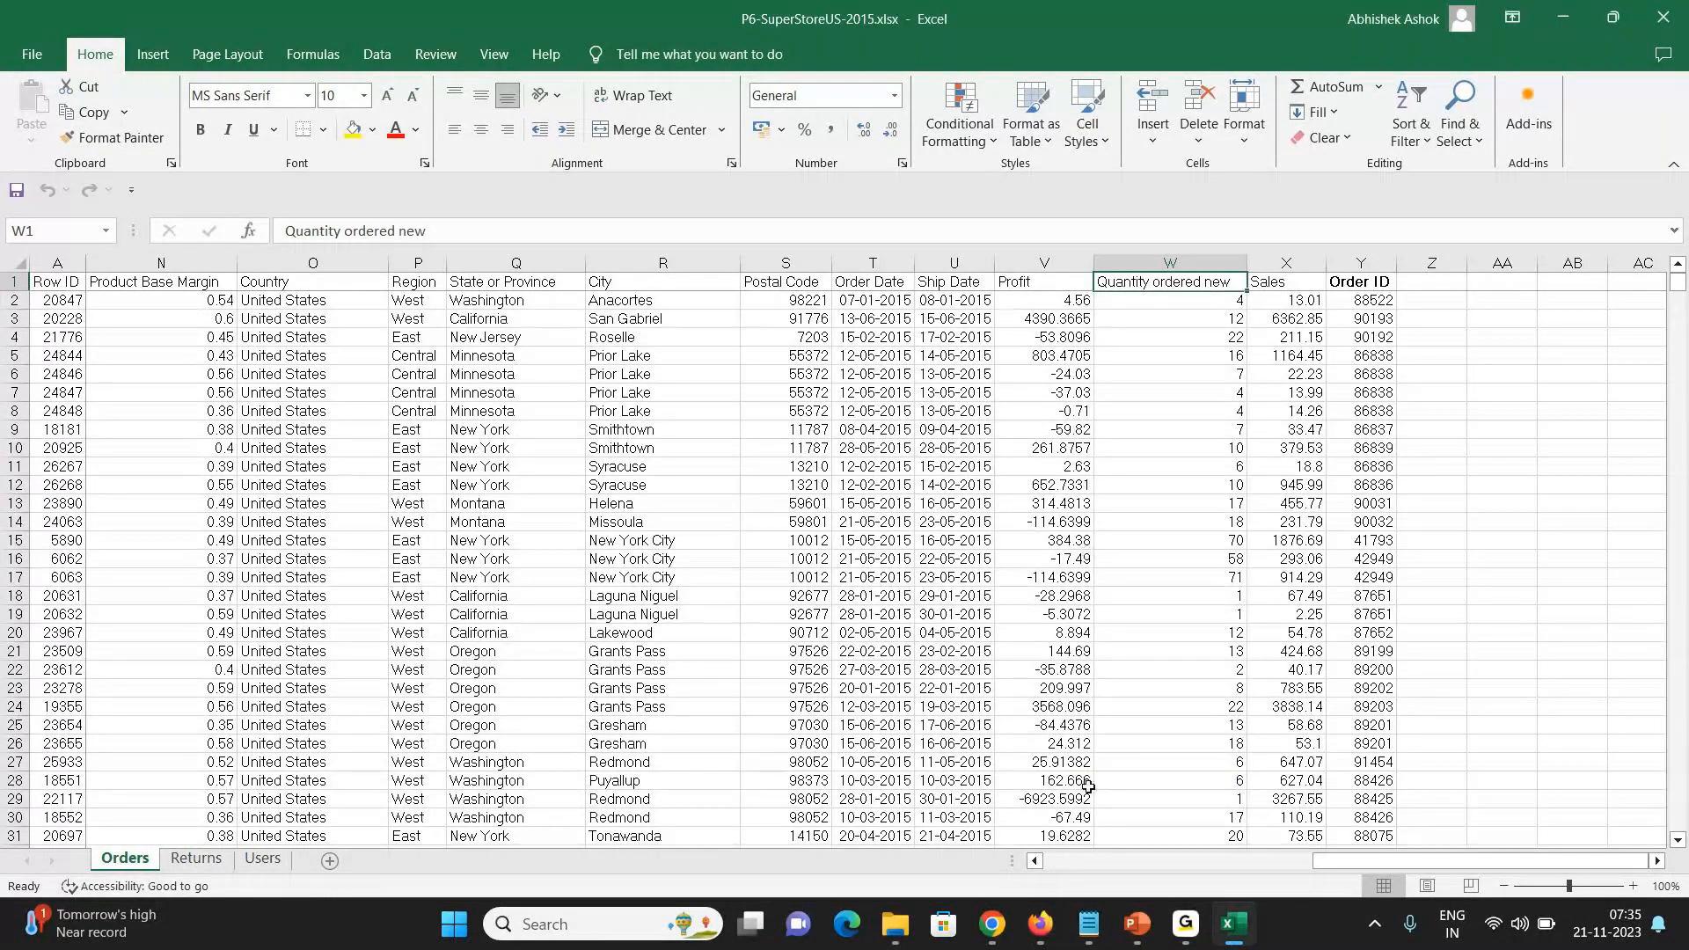
click(1233, 925)
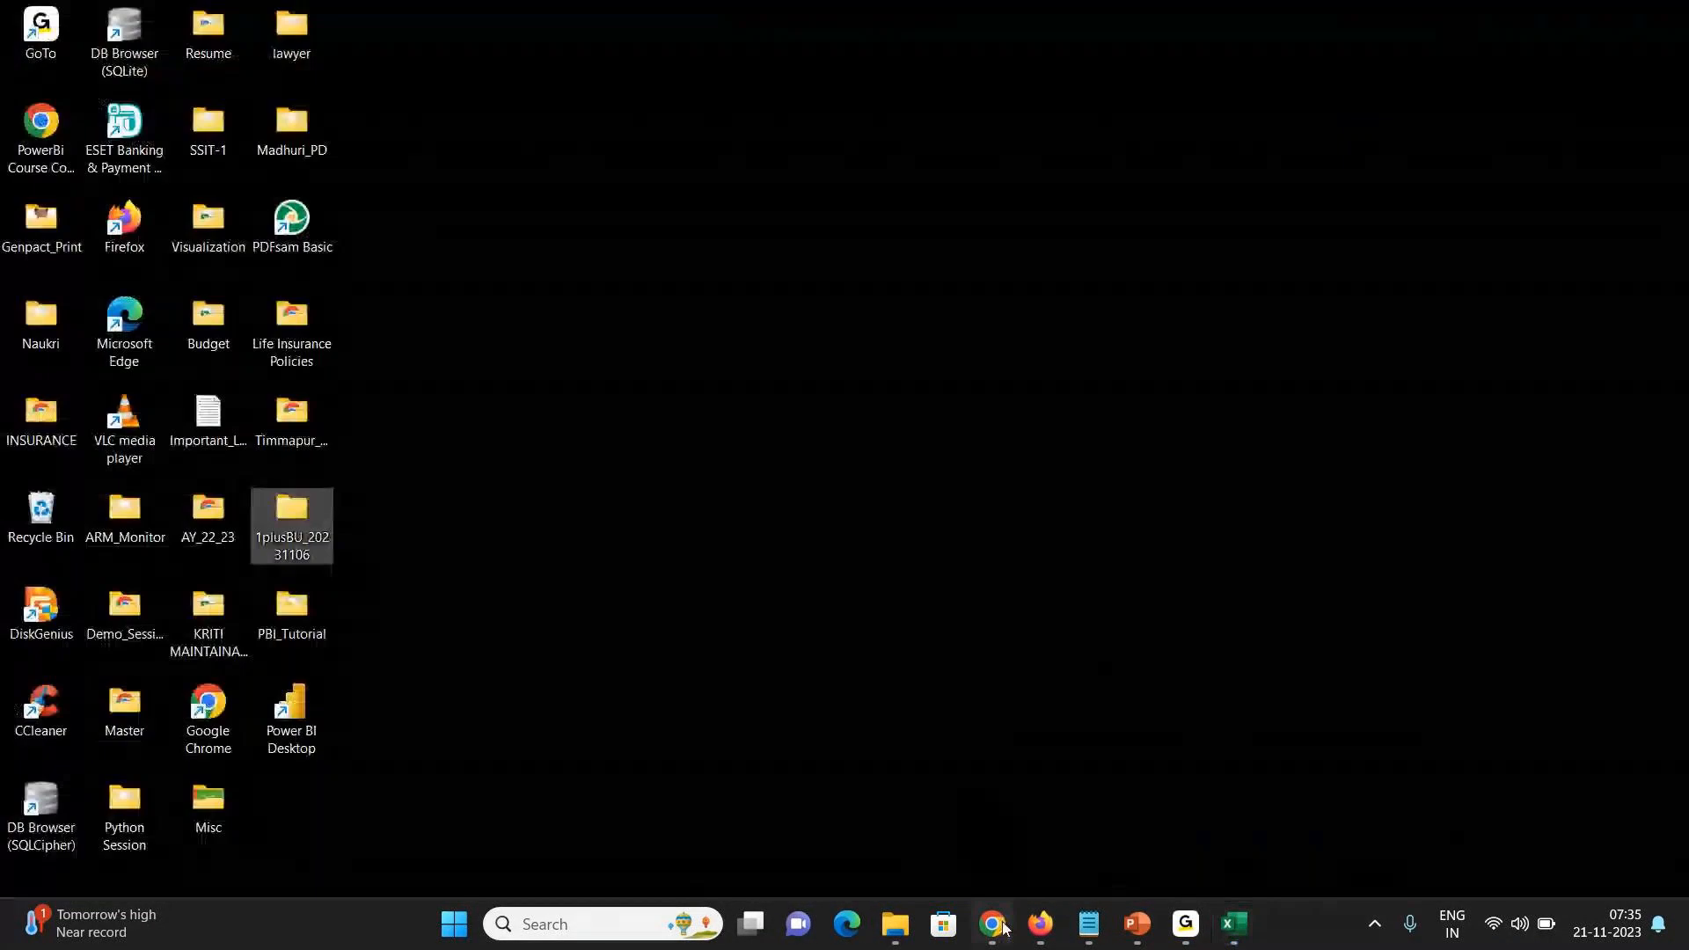
click(1233, 925)
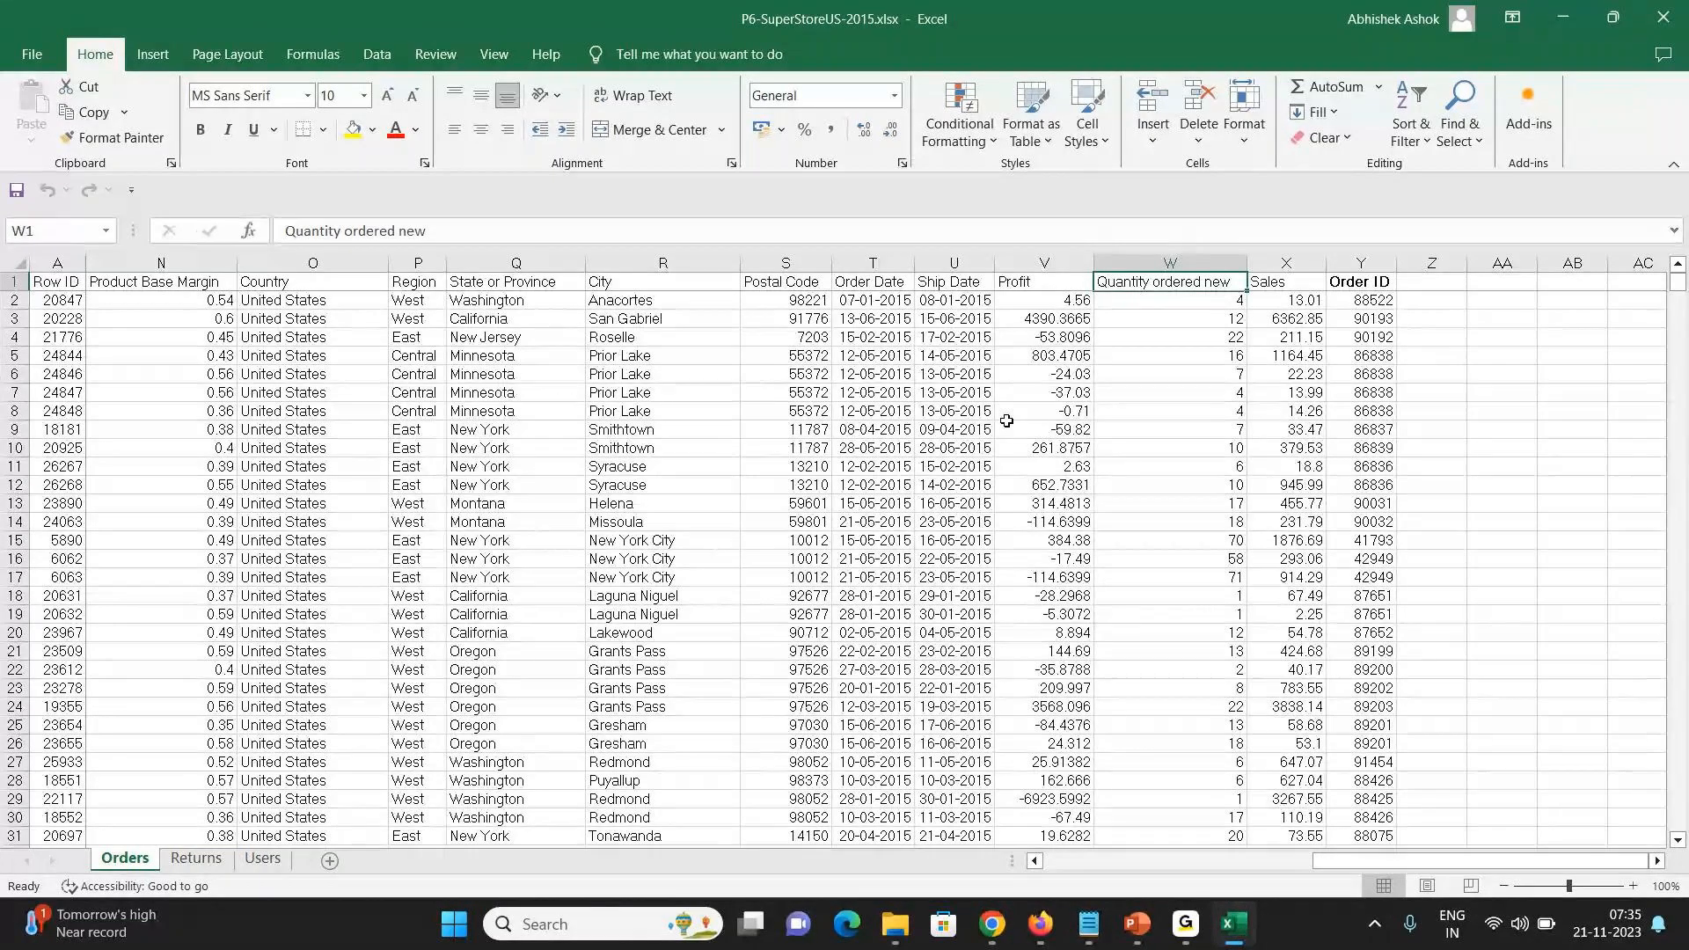
- Go from cell A1 to the last data row of the Orders sheet and check the extent of the Returns and Users sheets
key(ctrl+Home)
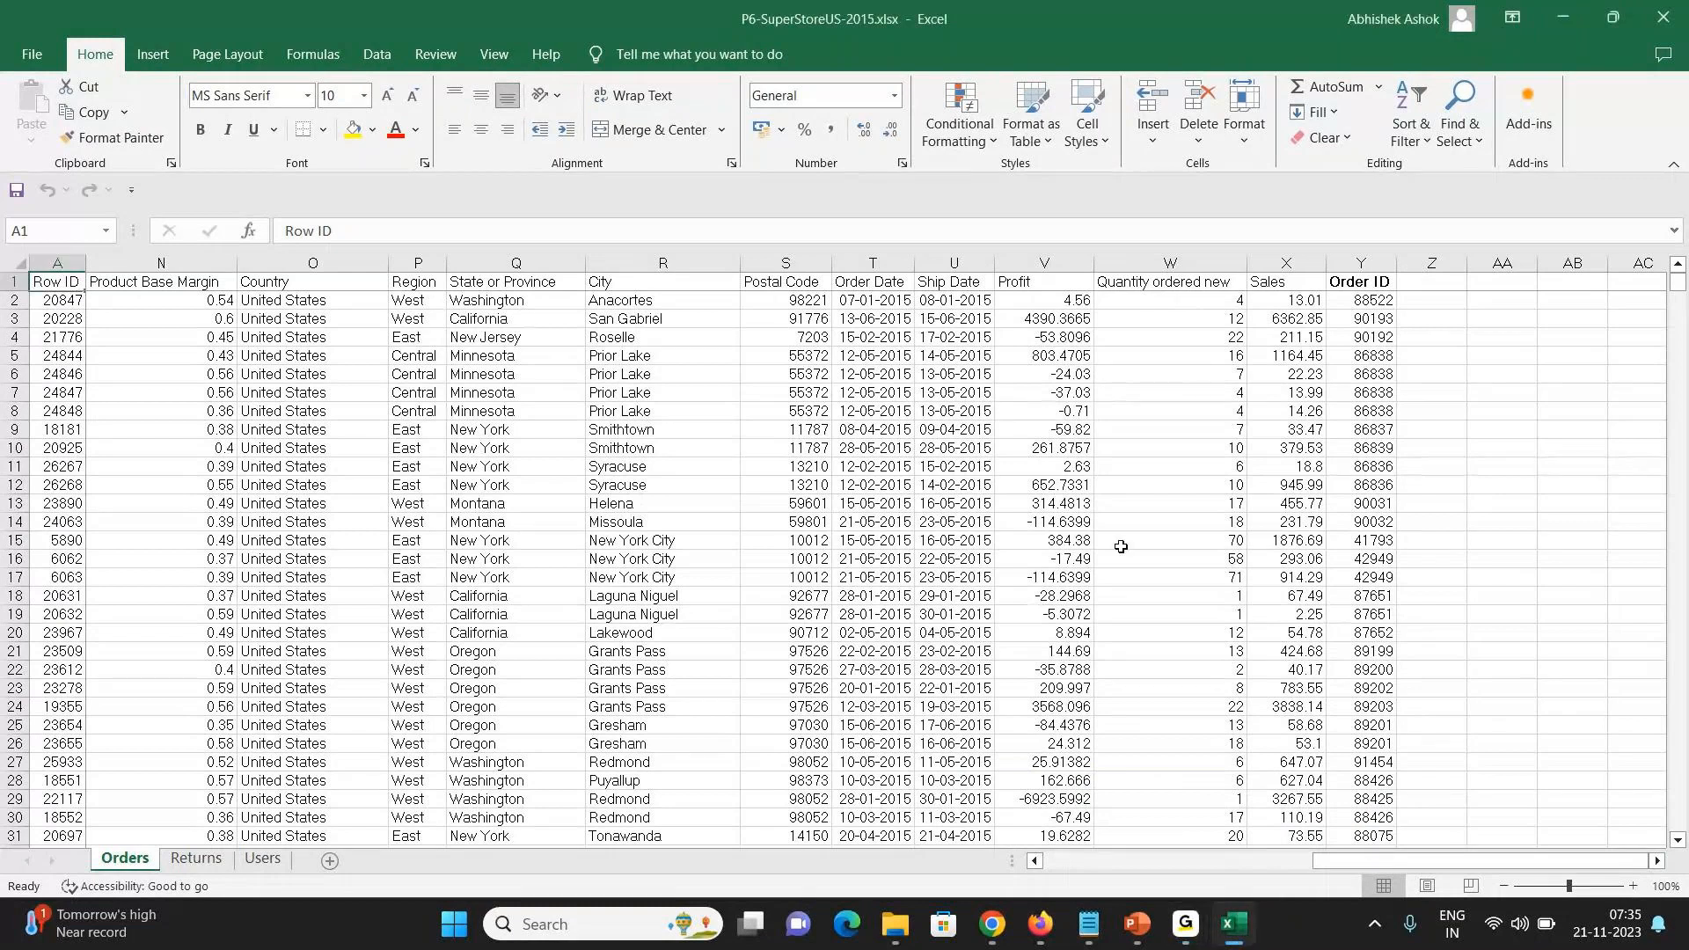
click(1246, 926)
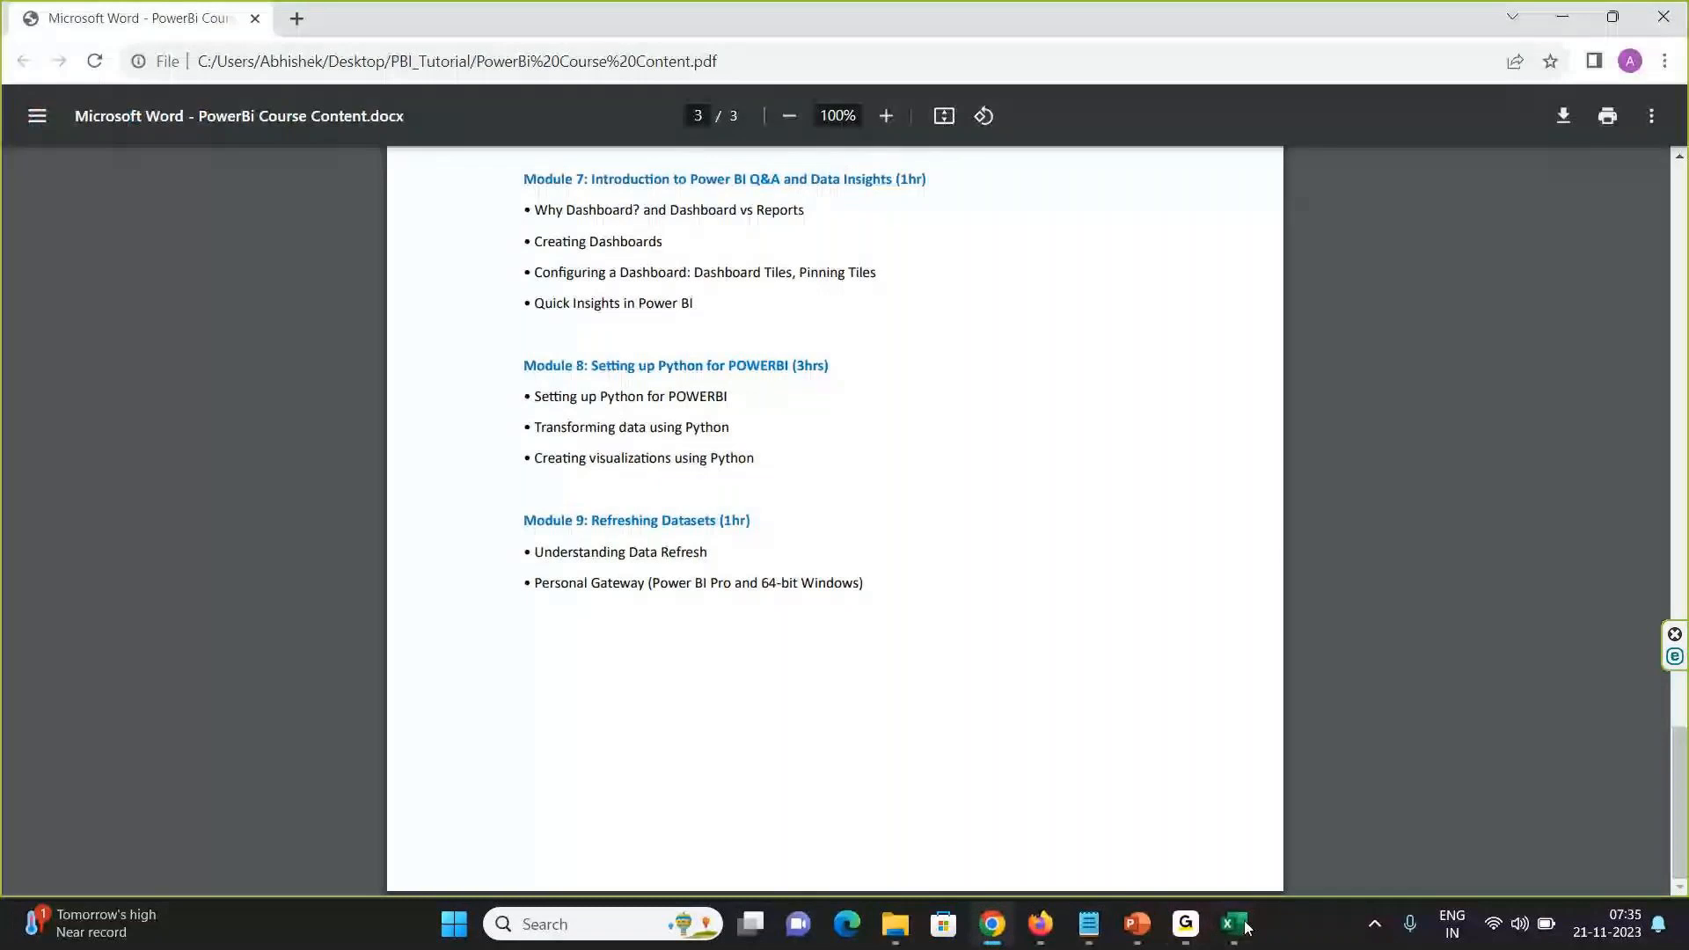
click(1236, 924)
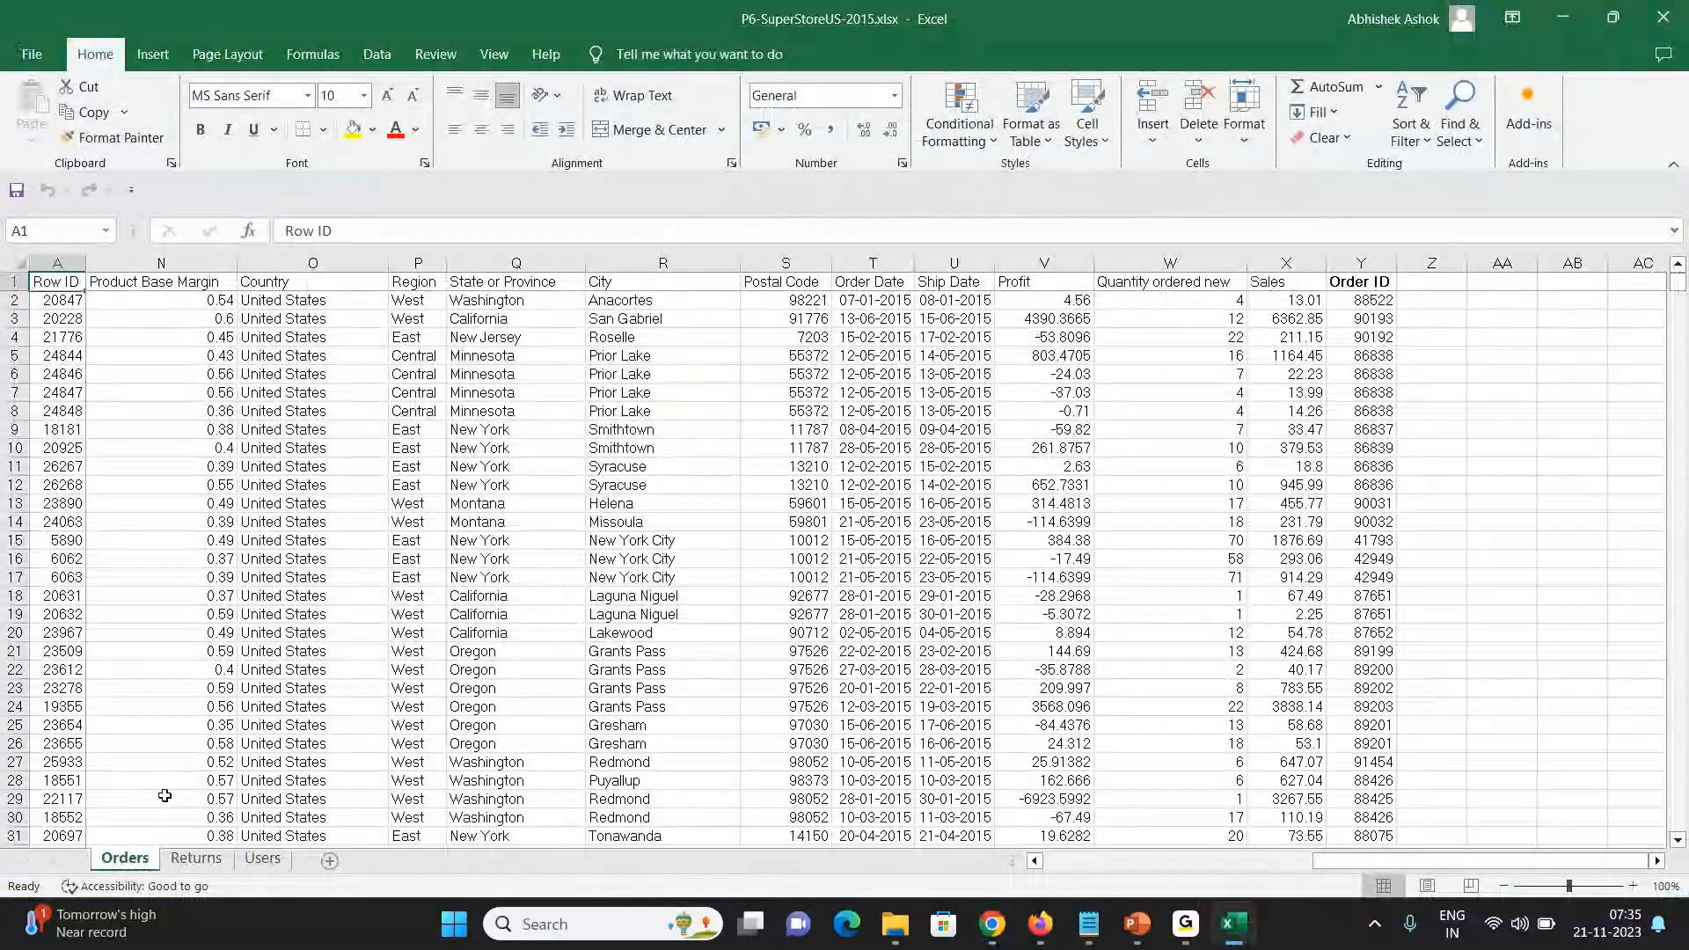
key(ctrl+Down)
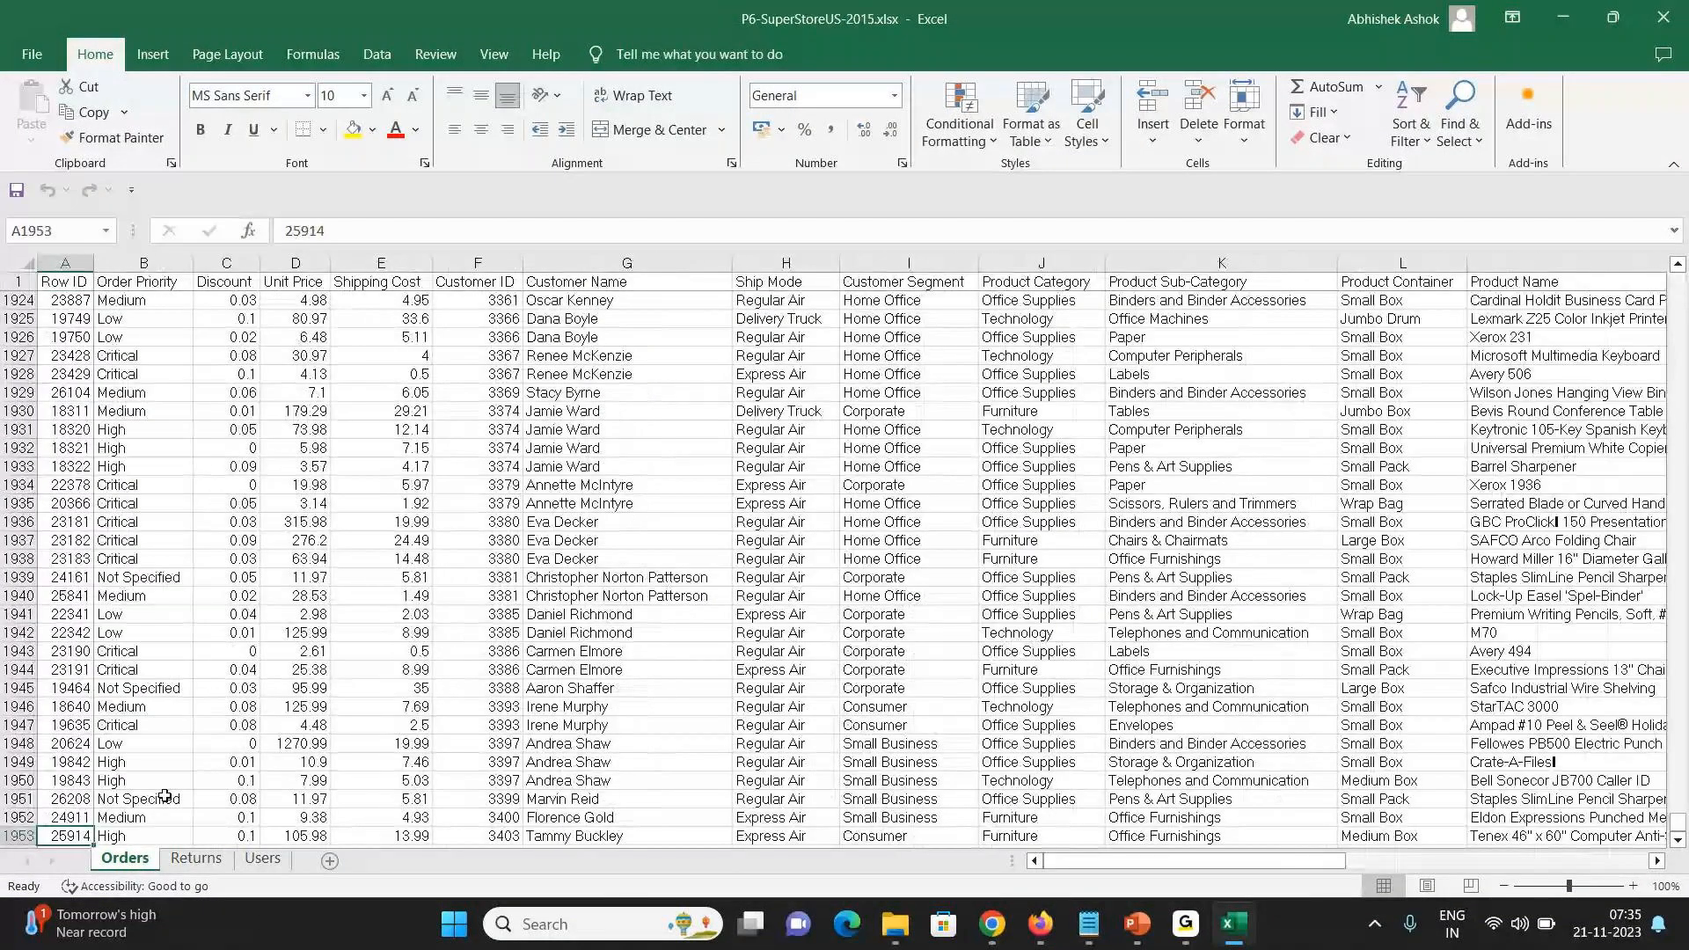
click(196, 859)
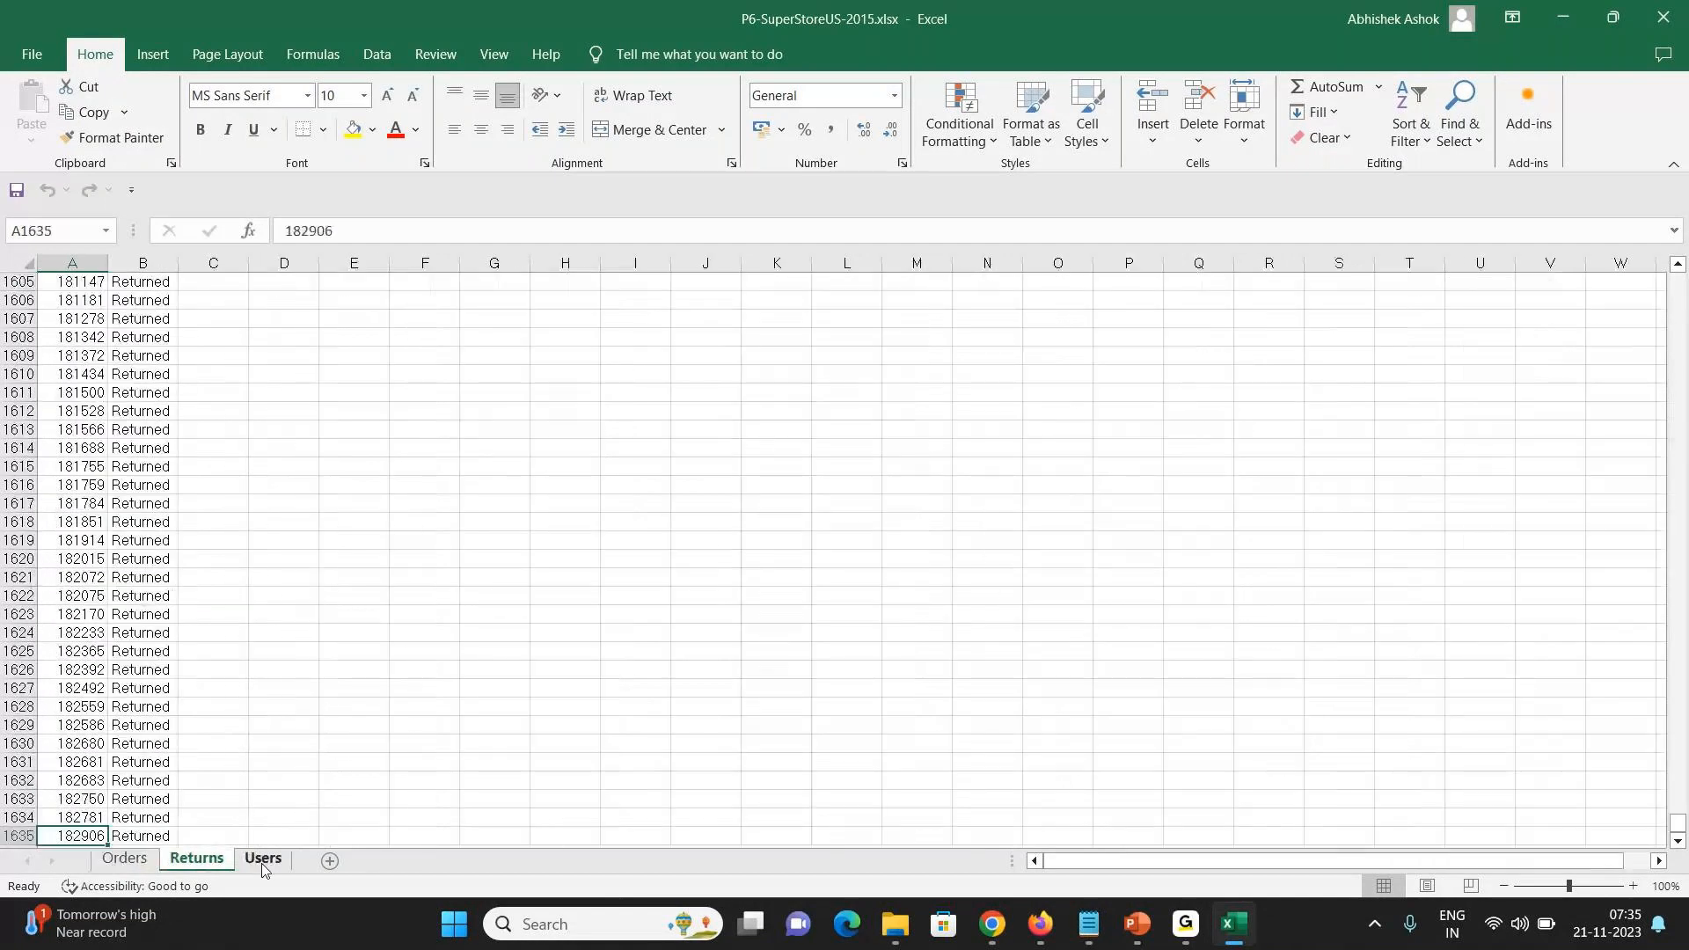
click(261, 863)
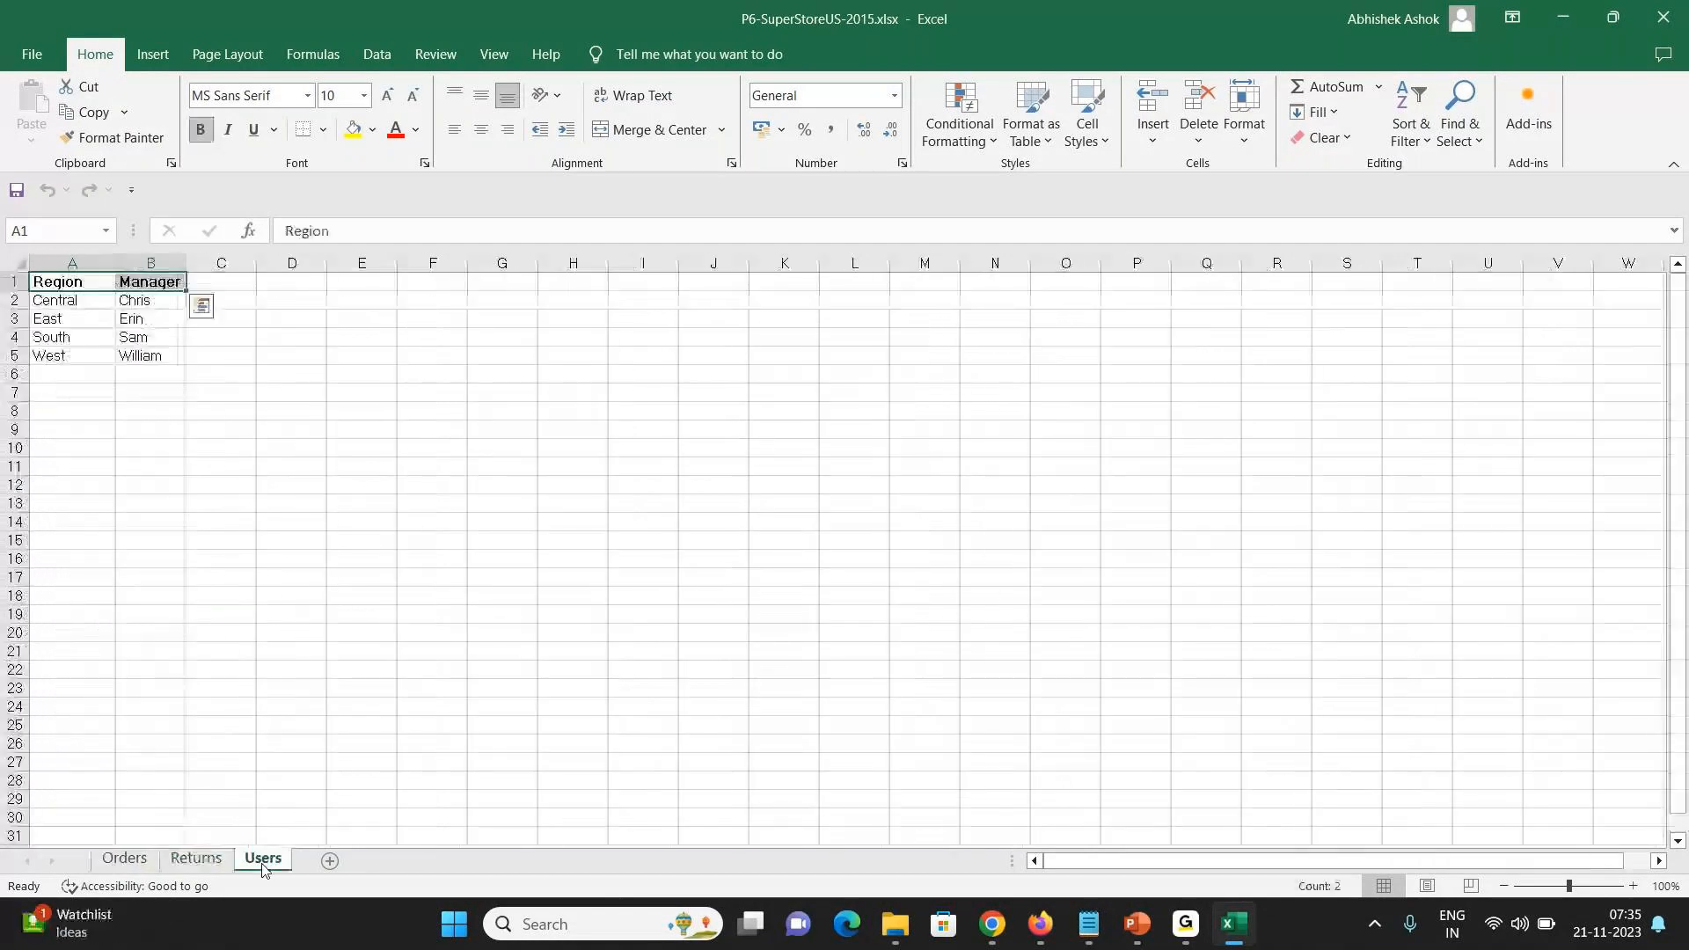
click(125, 860)
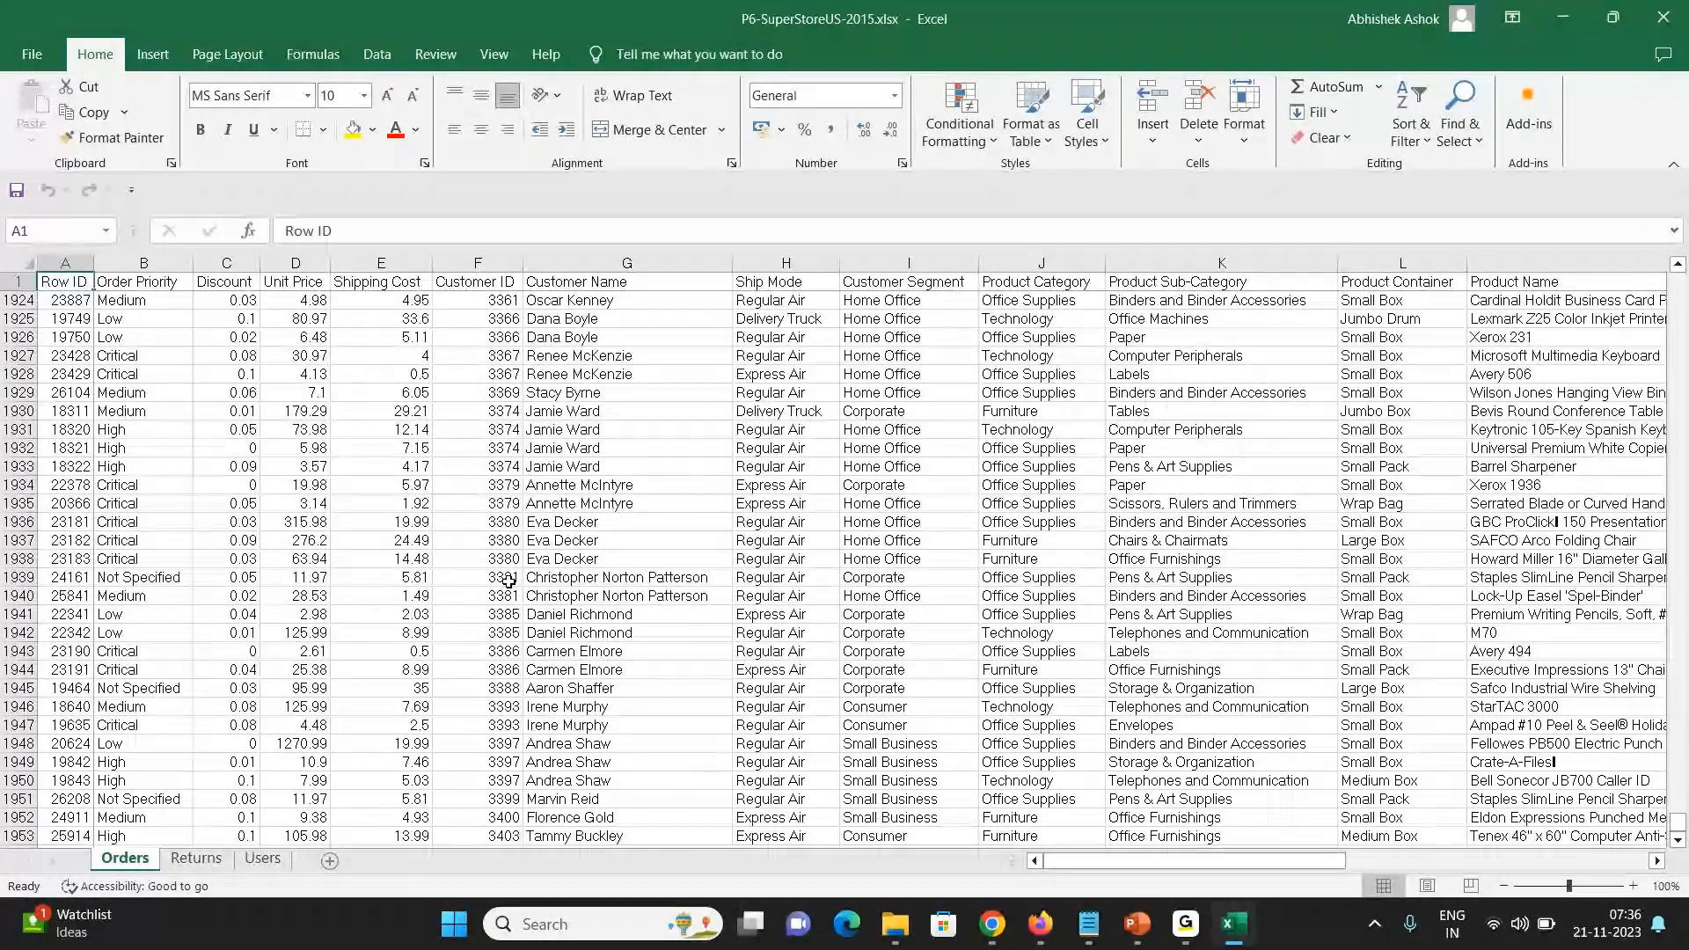
- Switch to Chrome and search Google for "powerbi"
key(alt+Tab)
click(289, 21)
text(powerbi)
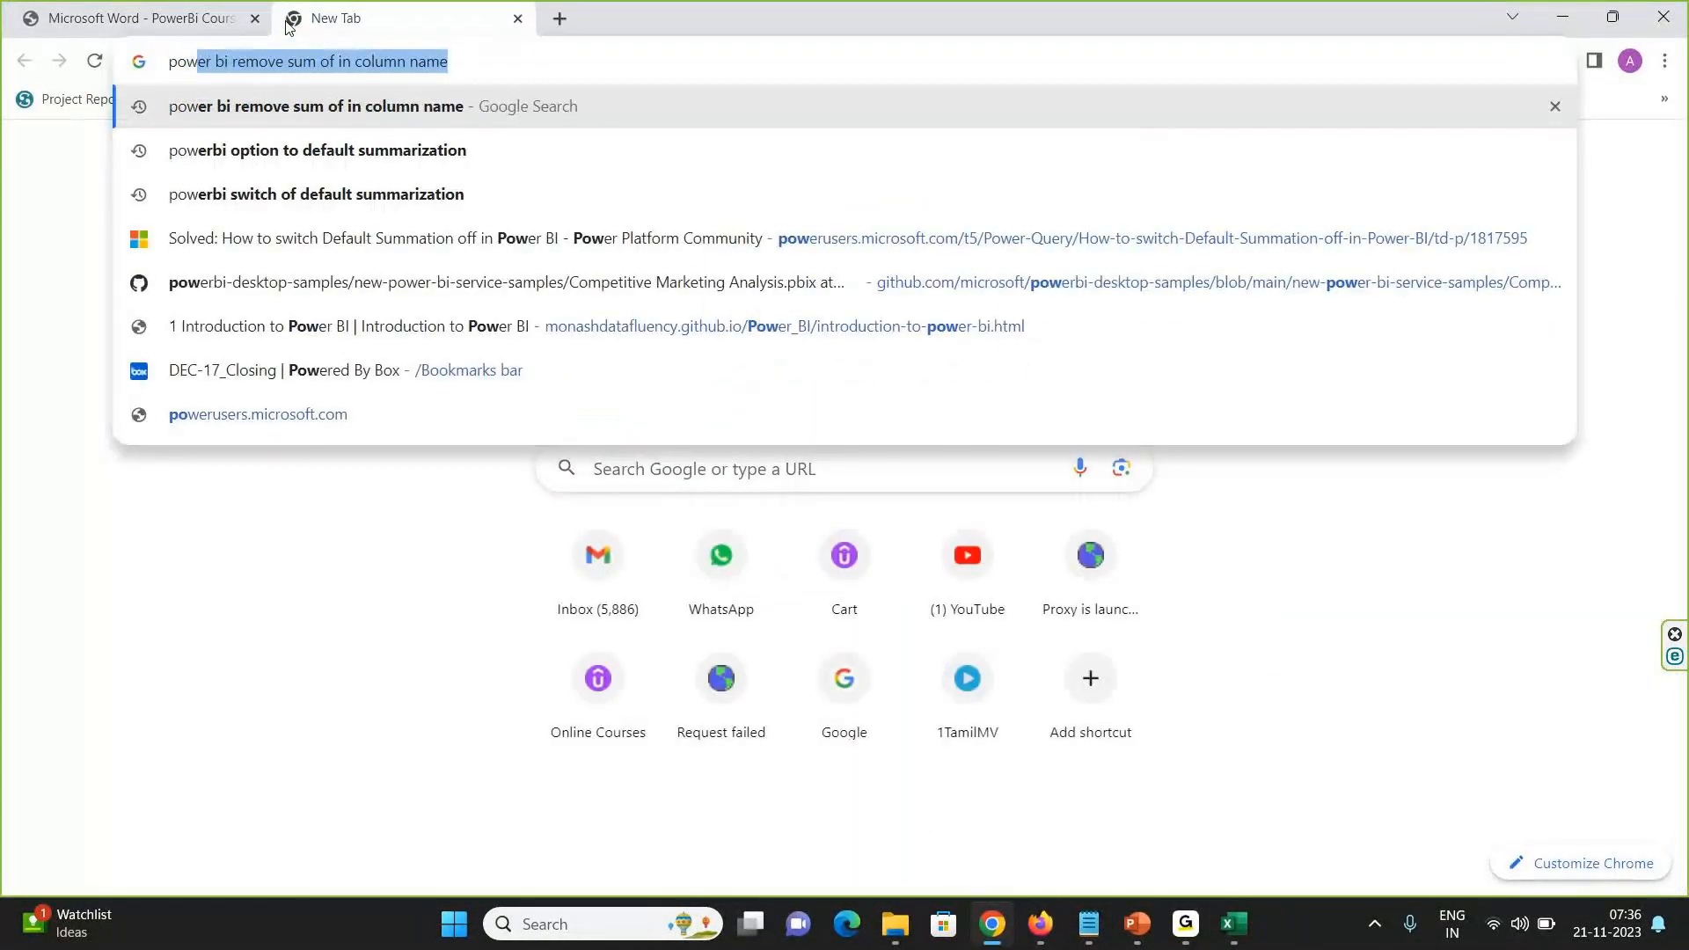
key(BackSpace)
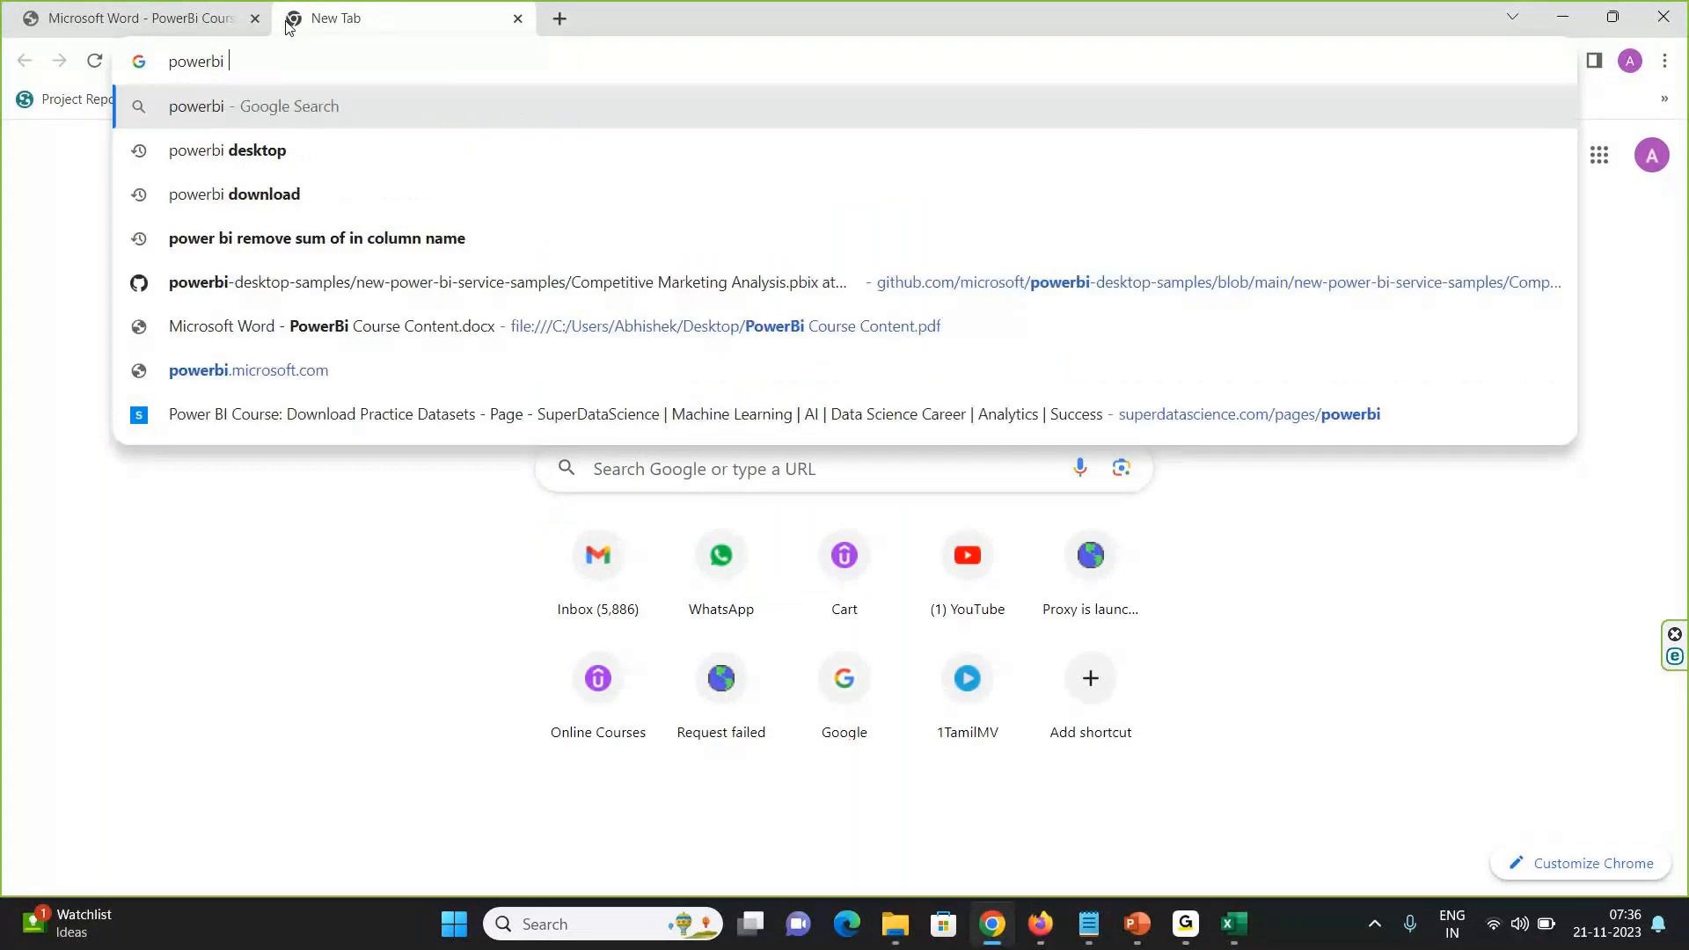
key(Return)
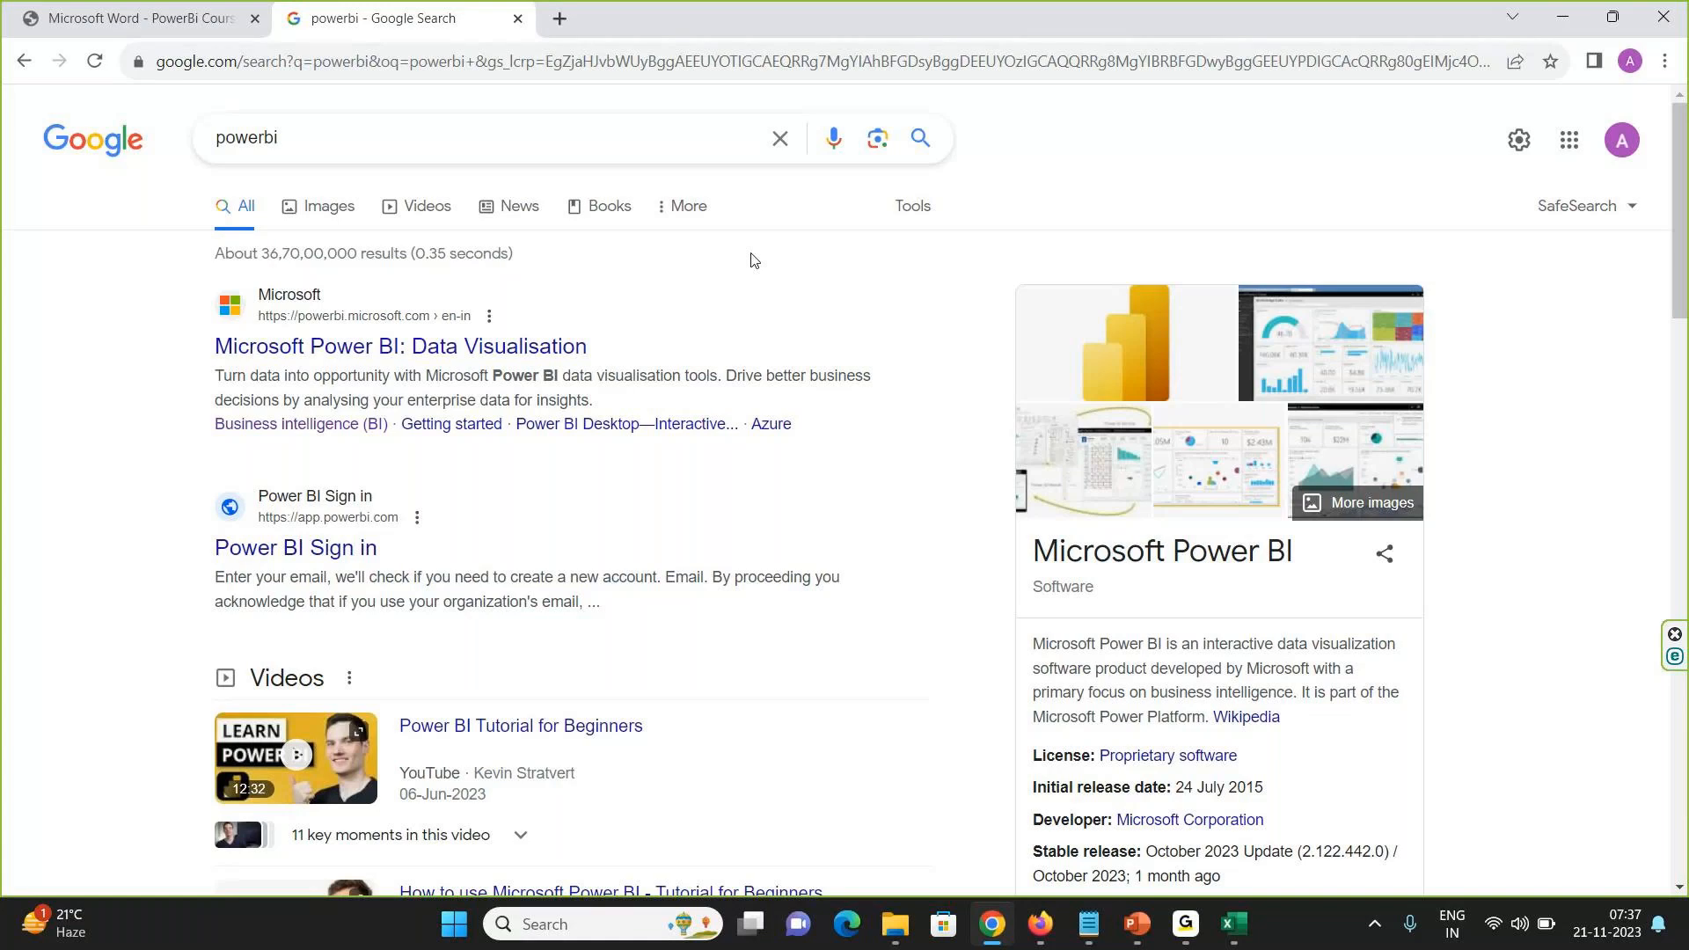
- Search Google for "powerbi download" and go to the product downloads on the Microsoft Power BI Downloads page
click(327, 141)
text(download)
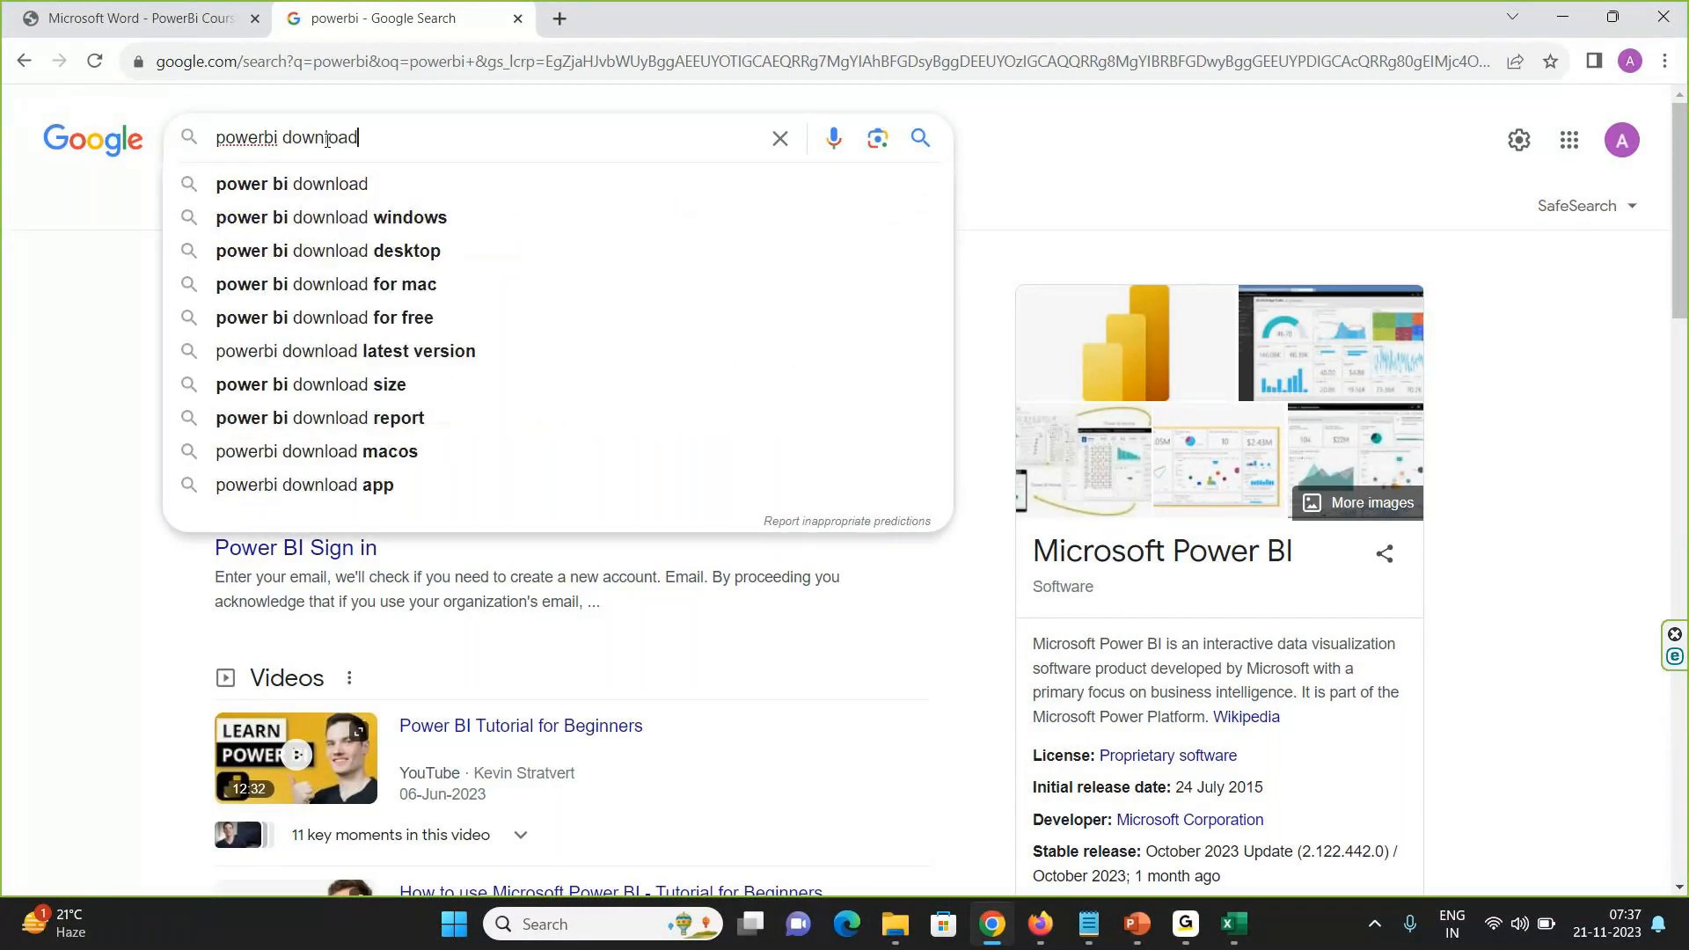
key(Return)
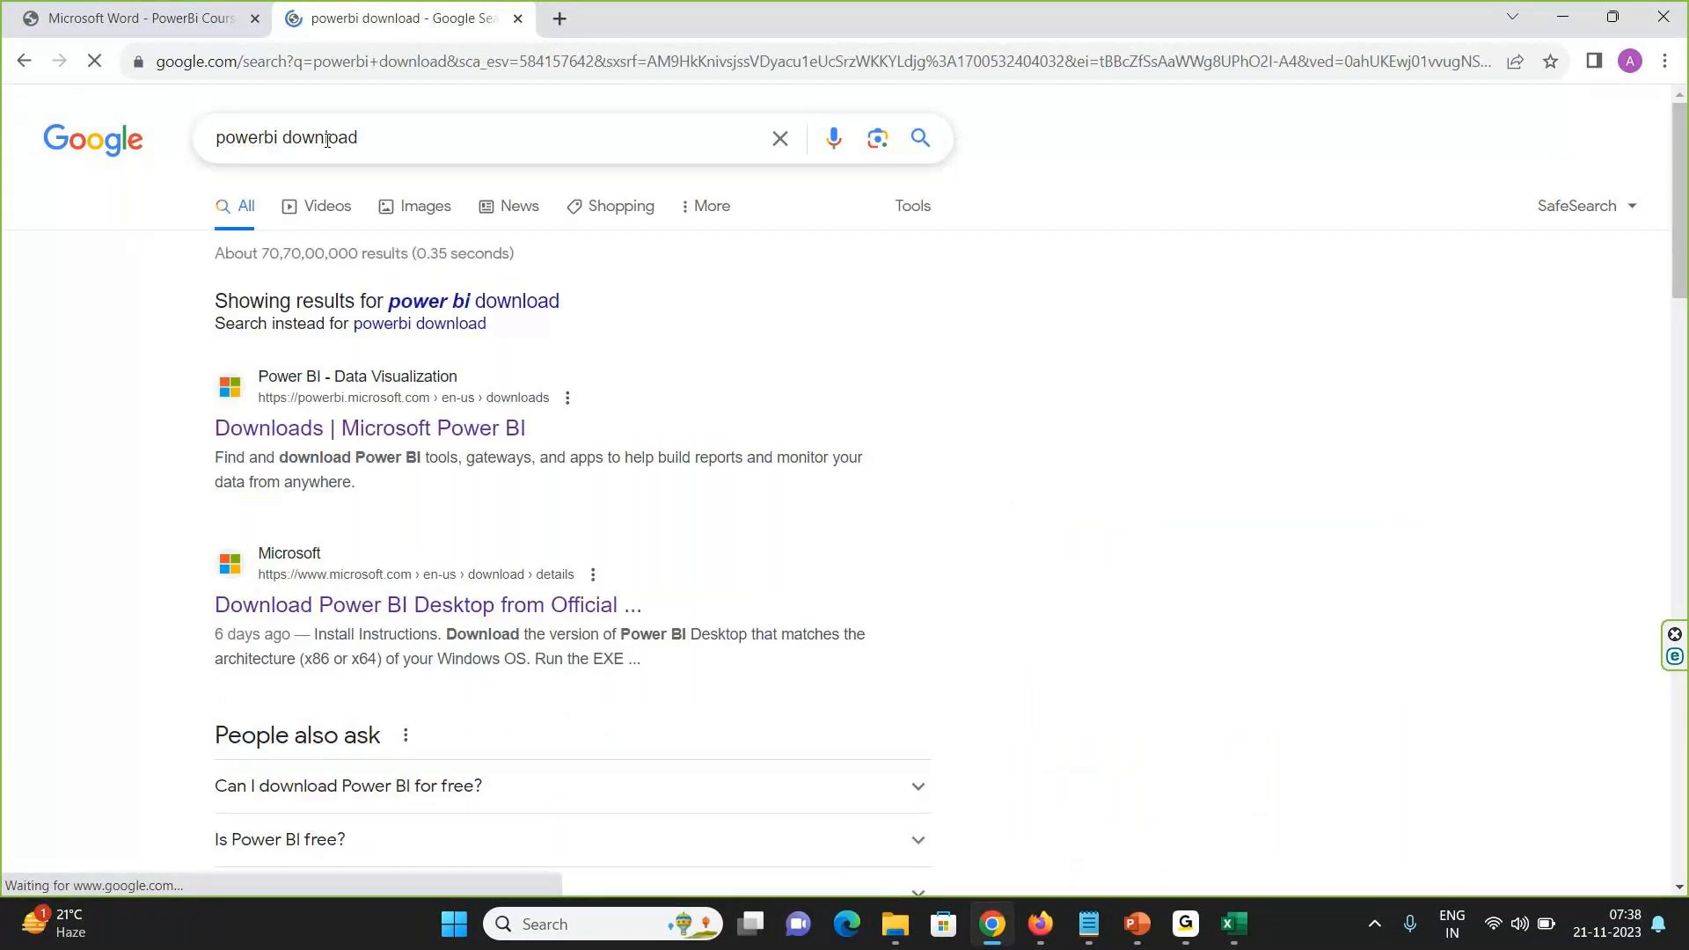
click(415, 429)
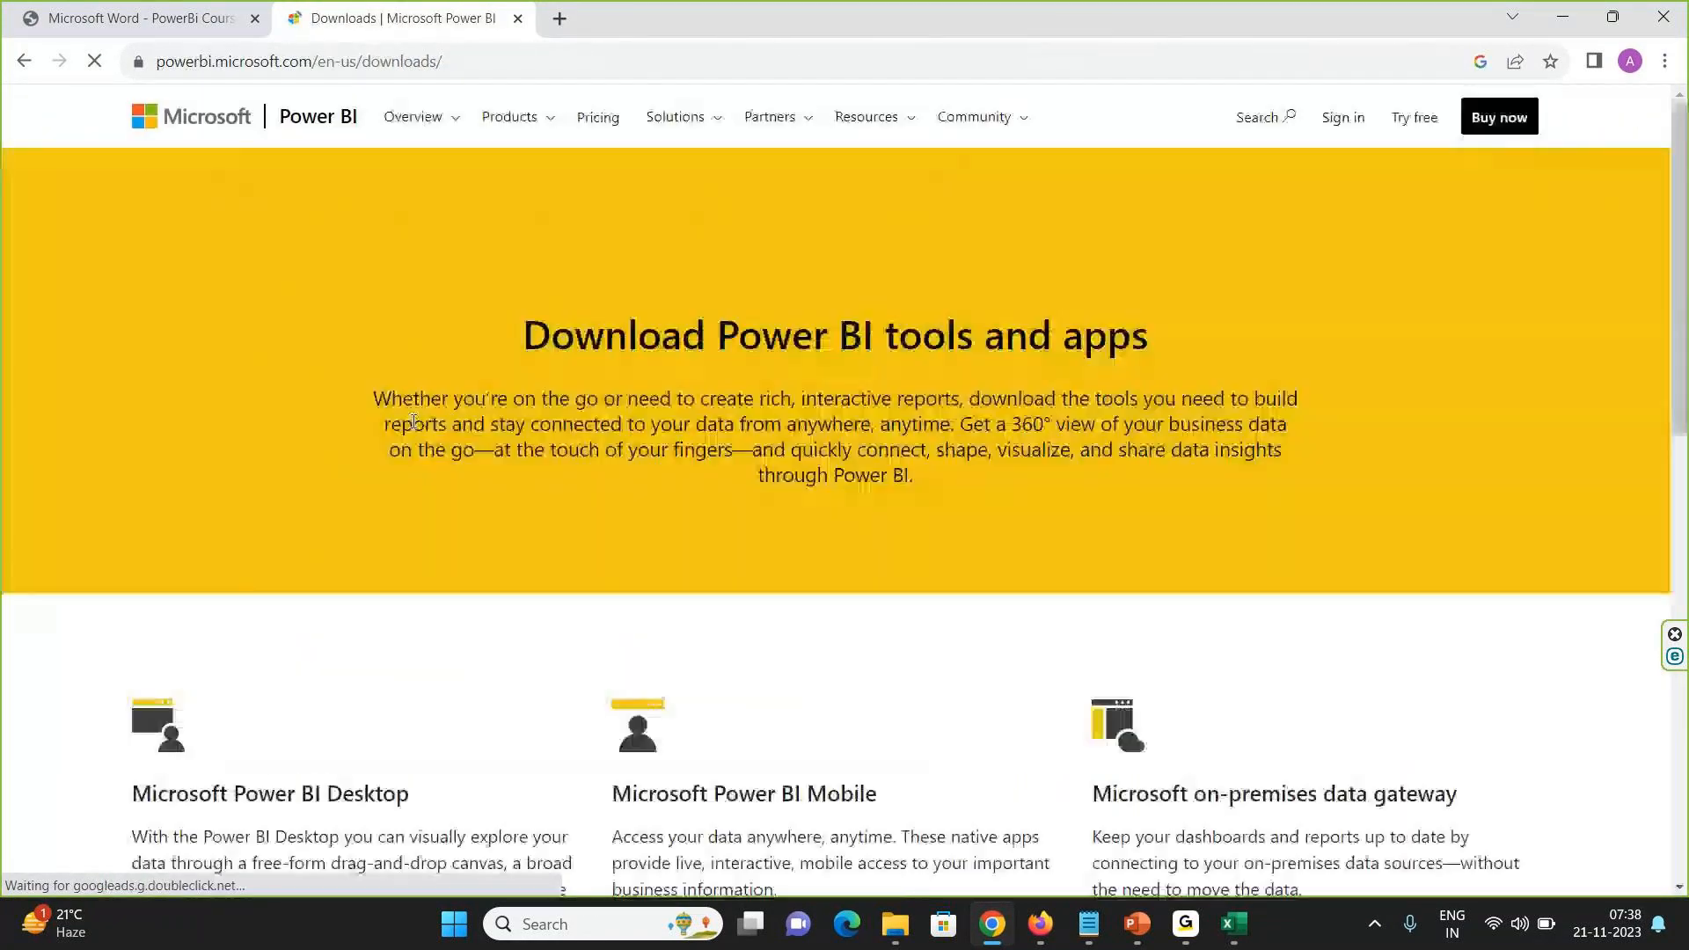
drag(1685, 243, 1685, 409)
mouse_move(1686, 424)
mouse_down()
mouse_move(1680, 580)
mouse_move(1672, 292)
mouse_move(1673, 534)
mouse_move(1672, 402)
mouse_up()
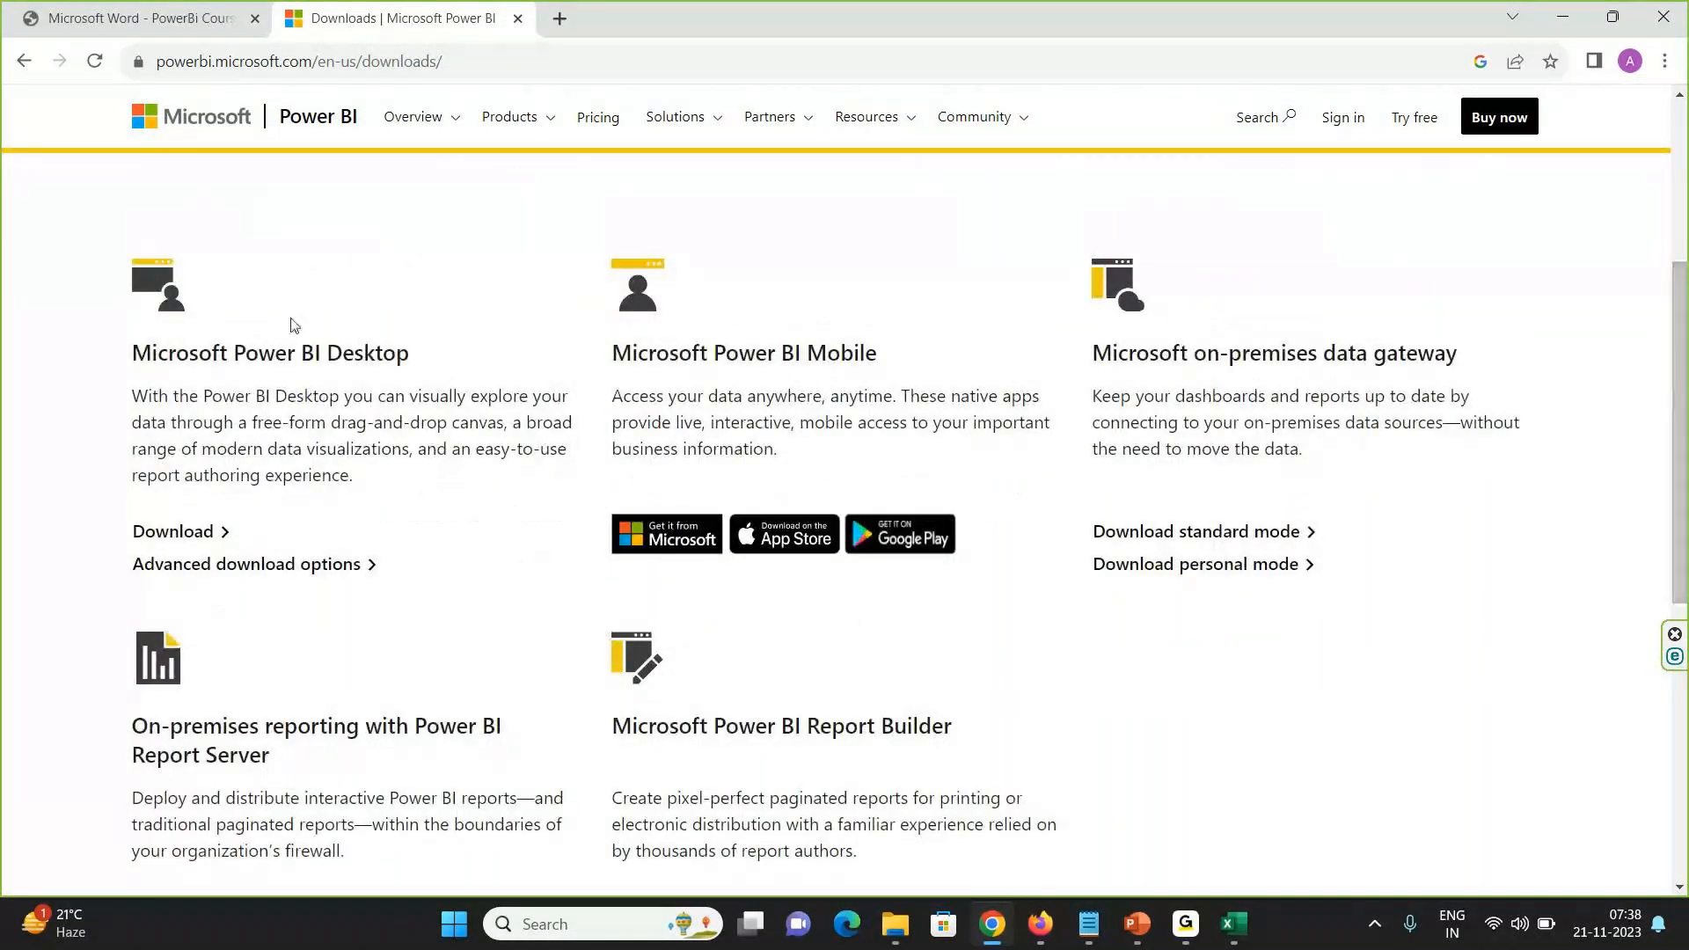
- Try the Microsoft Power BI Desktop download link, decline opening Microsoft Store and close the blank tab
triple_click(262, 353)
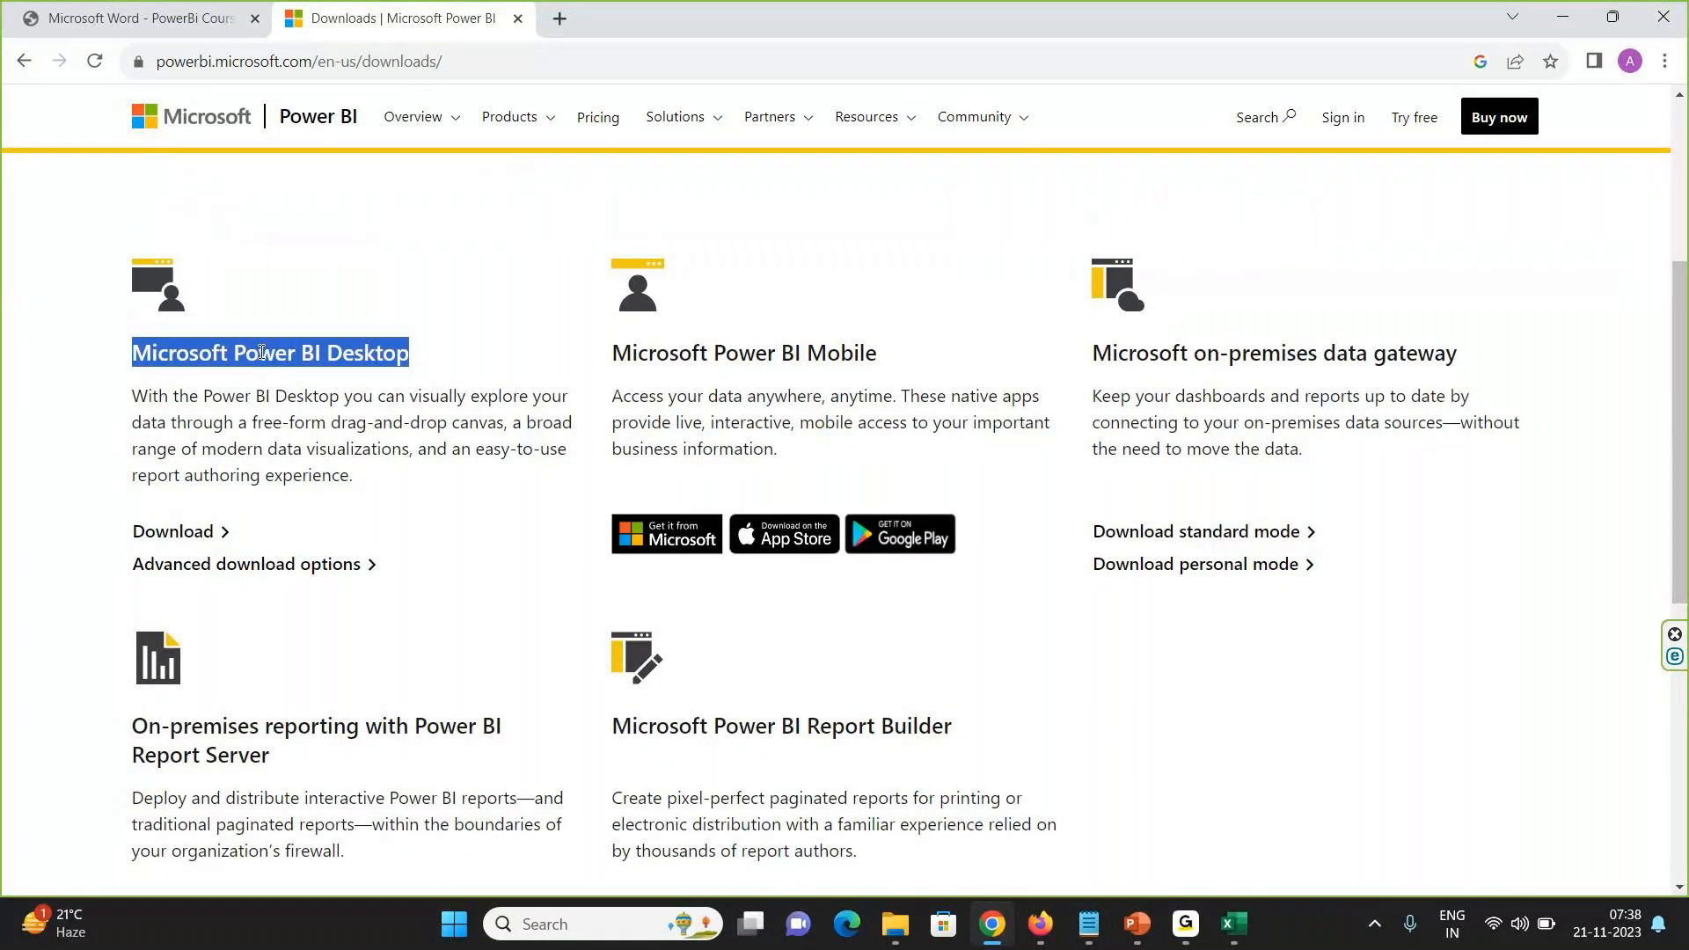
click(220, 536)
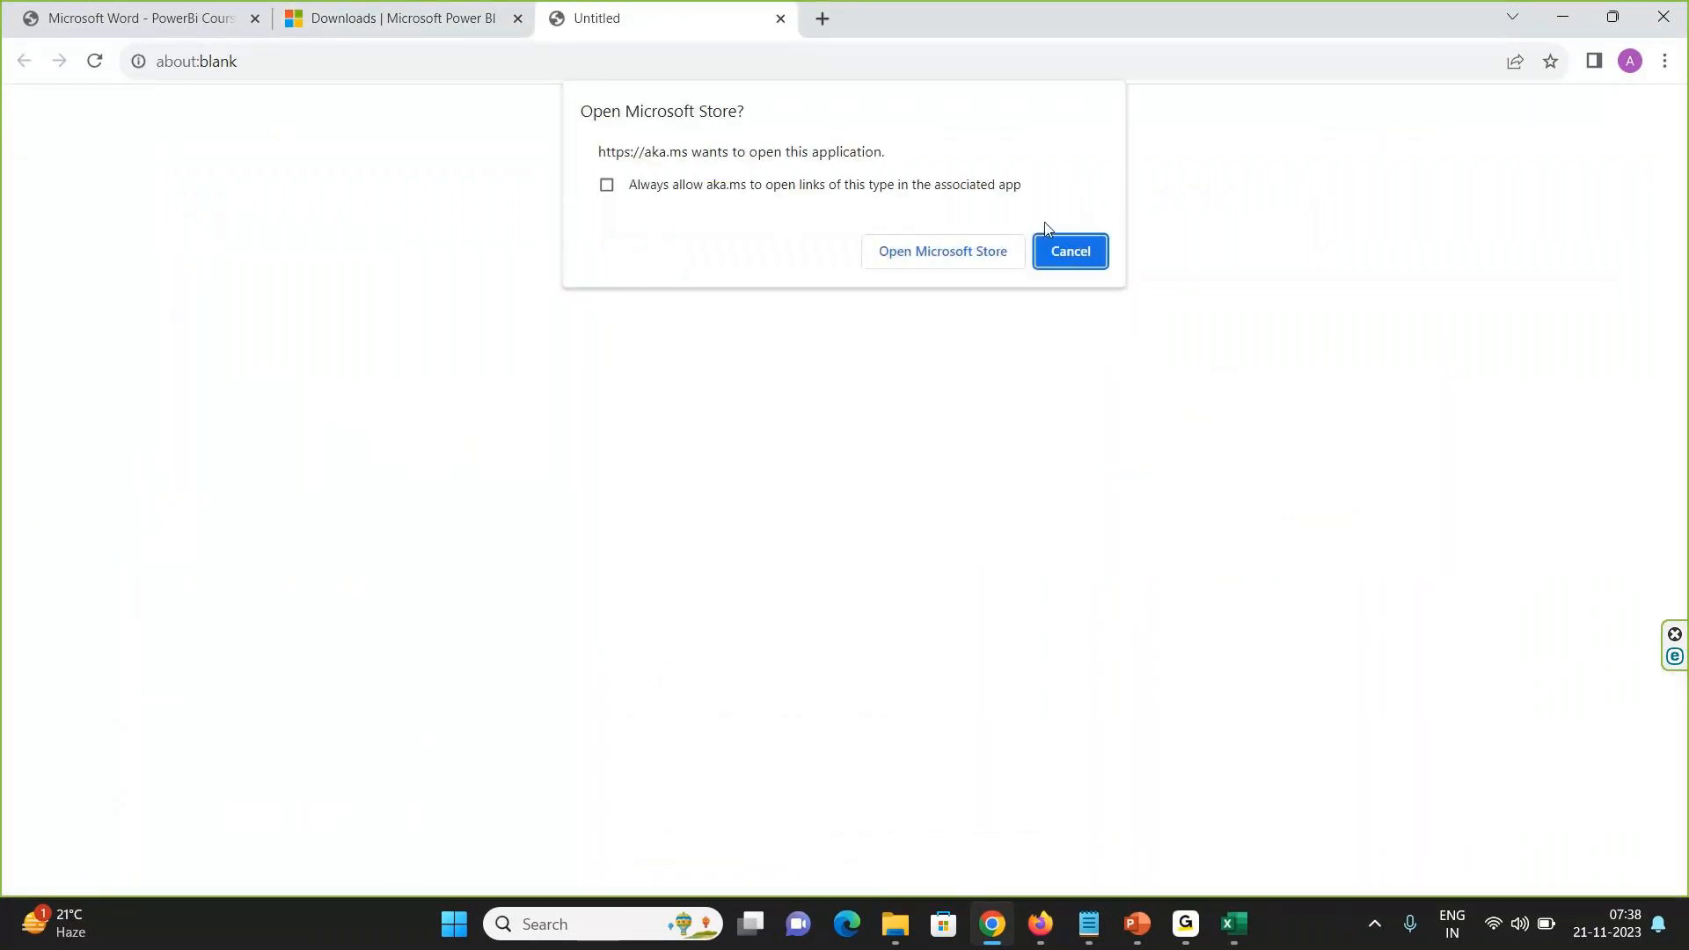
click(1070, 253)
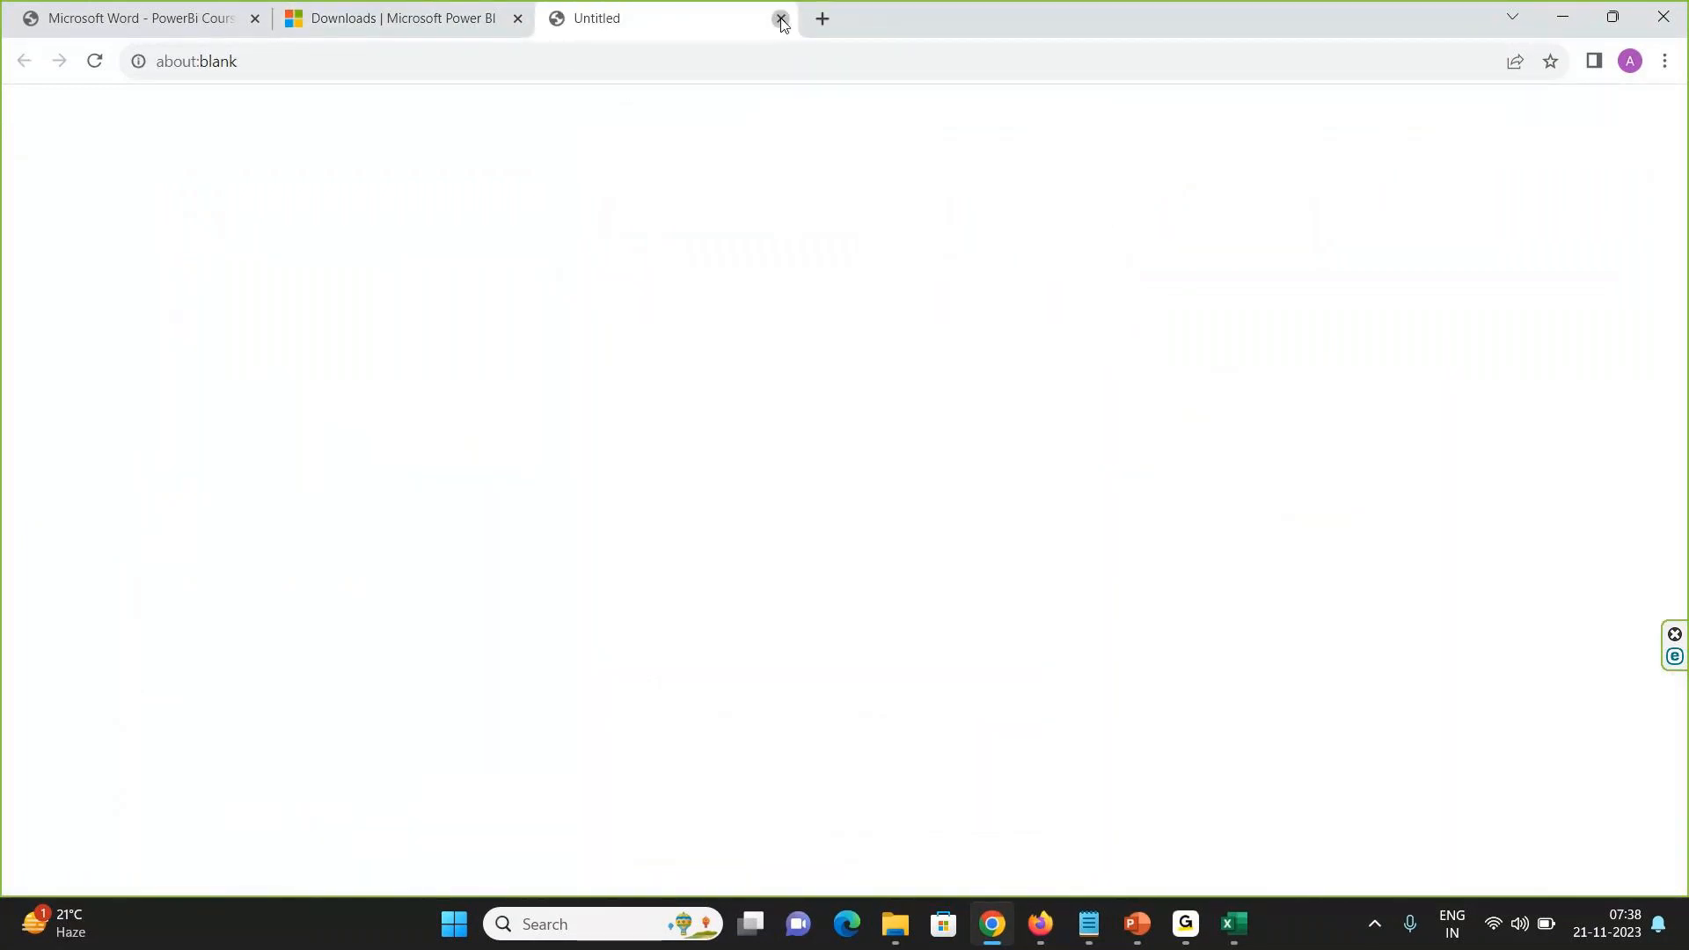
click(781, 19)
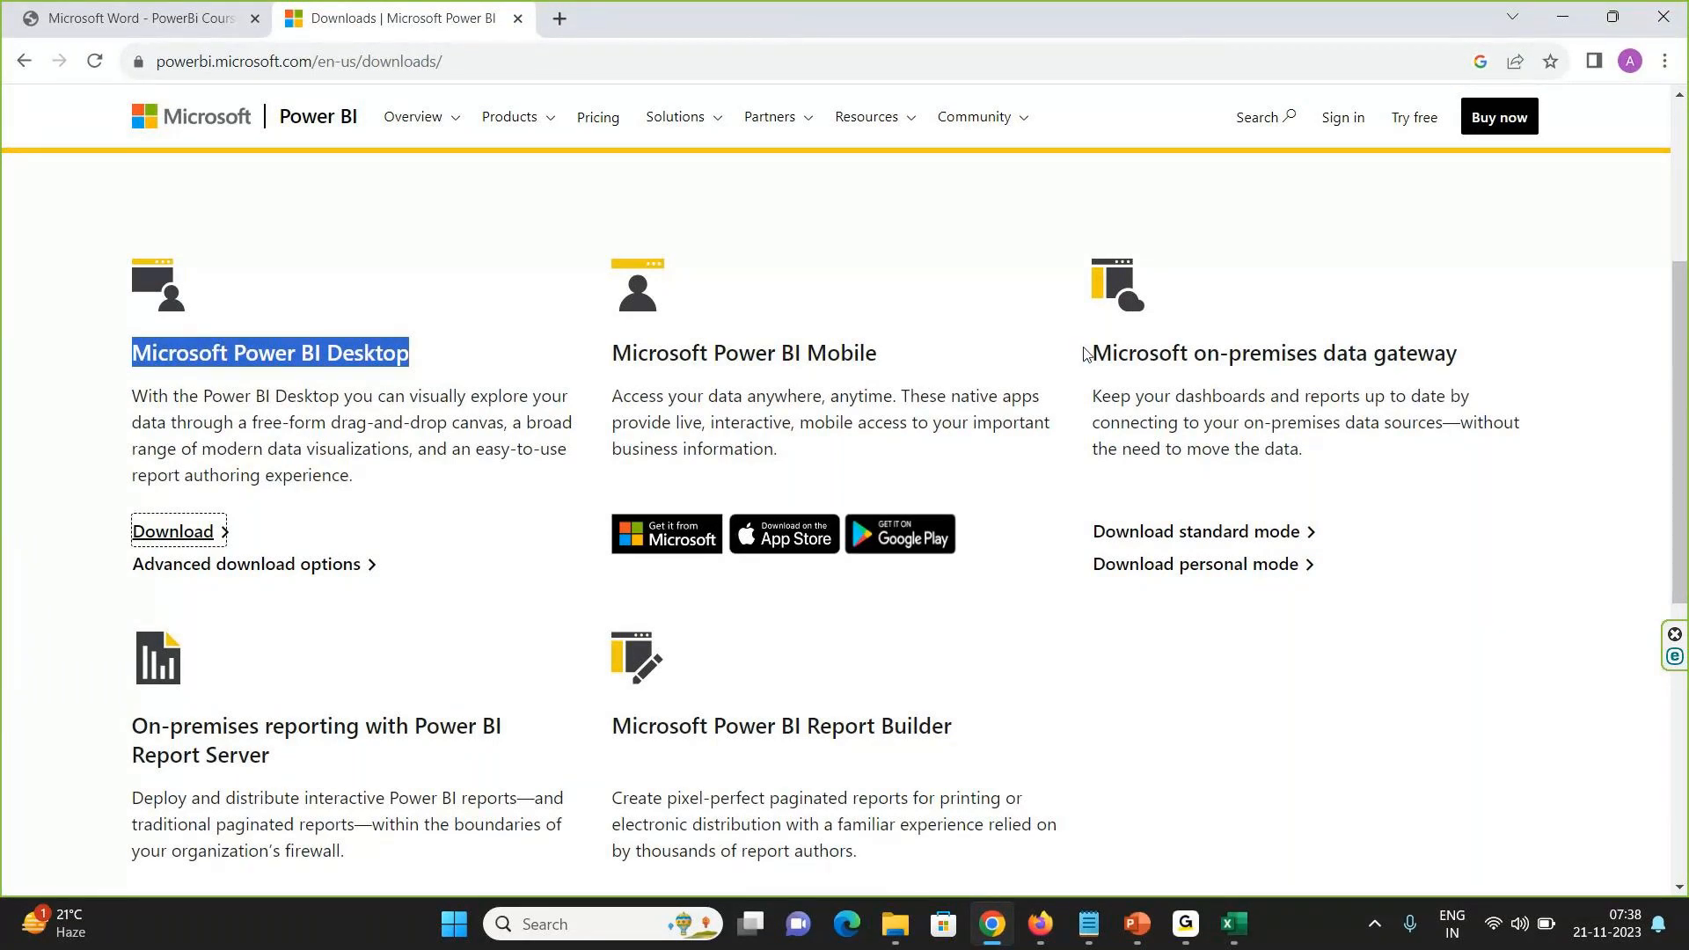
- Minimize the open windows and open US_Super_Store.pbix from the PBI_Tutorial folder on the desktop
click(1561, 24)
click(1561, 24)
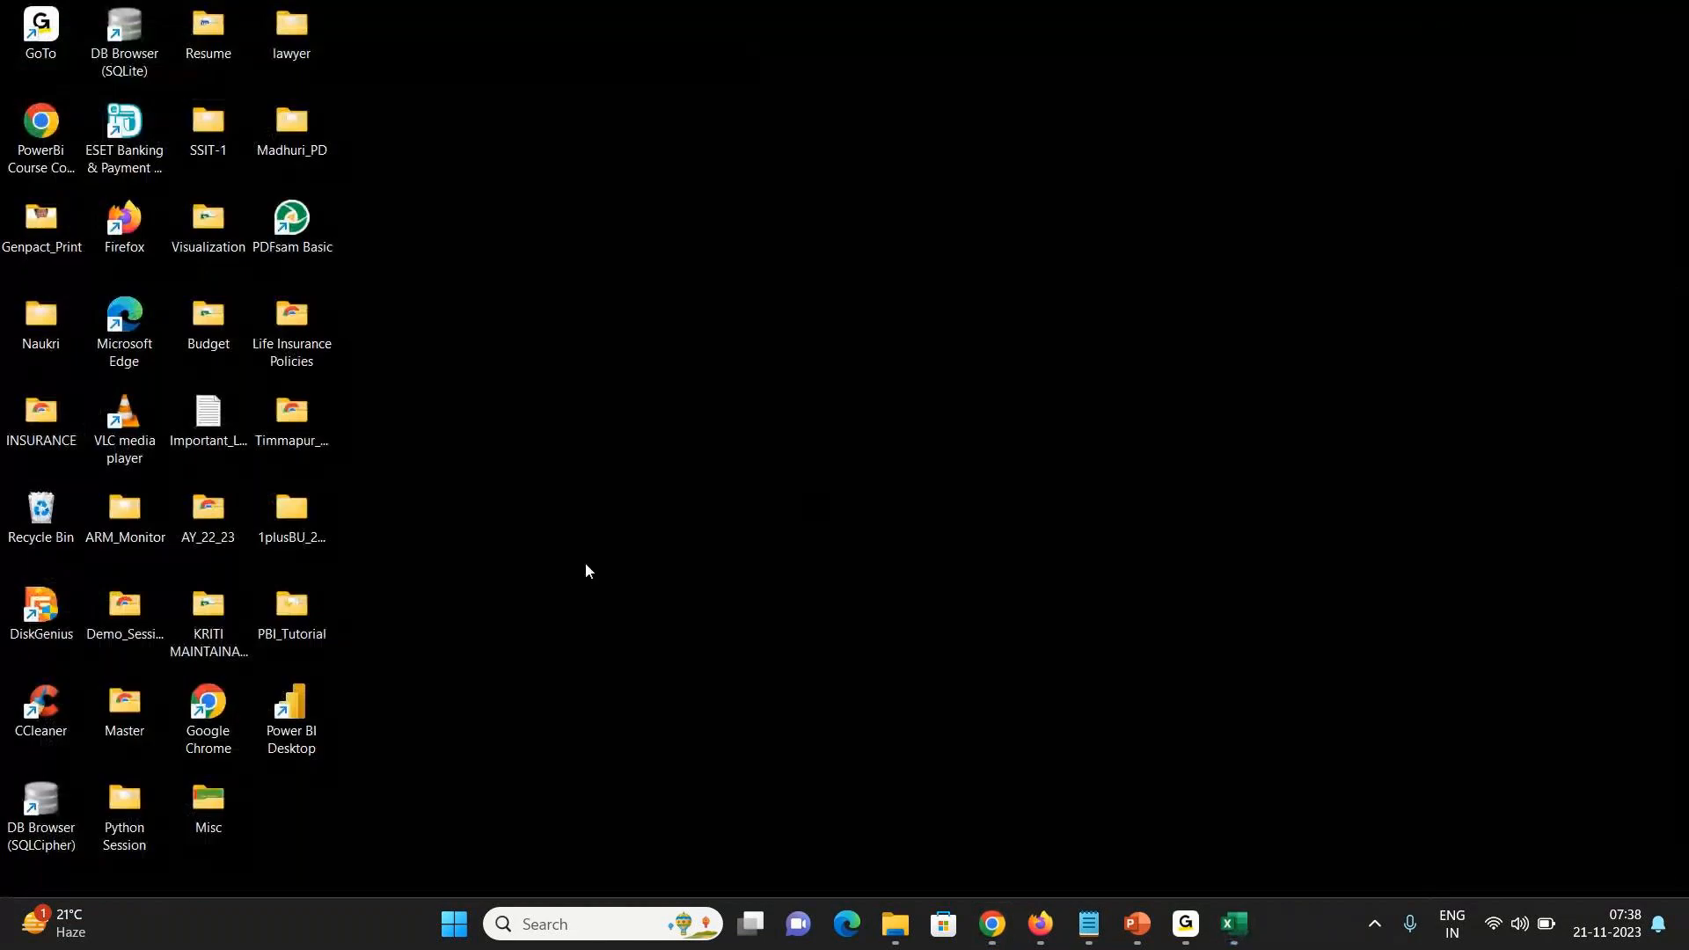
double_click(282, 616)
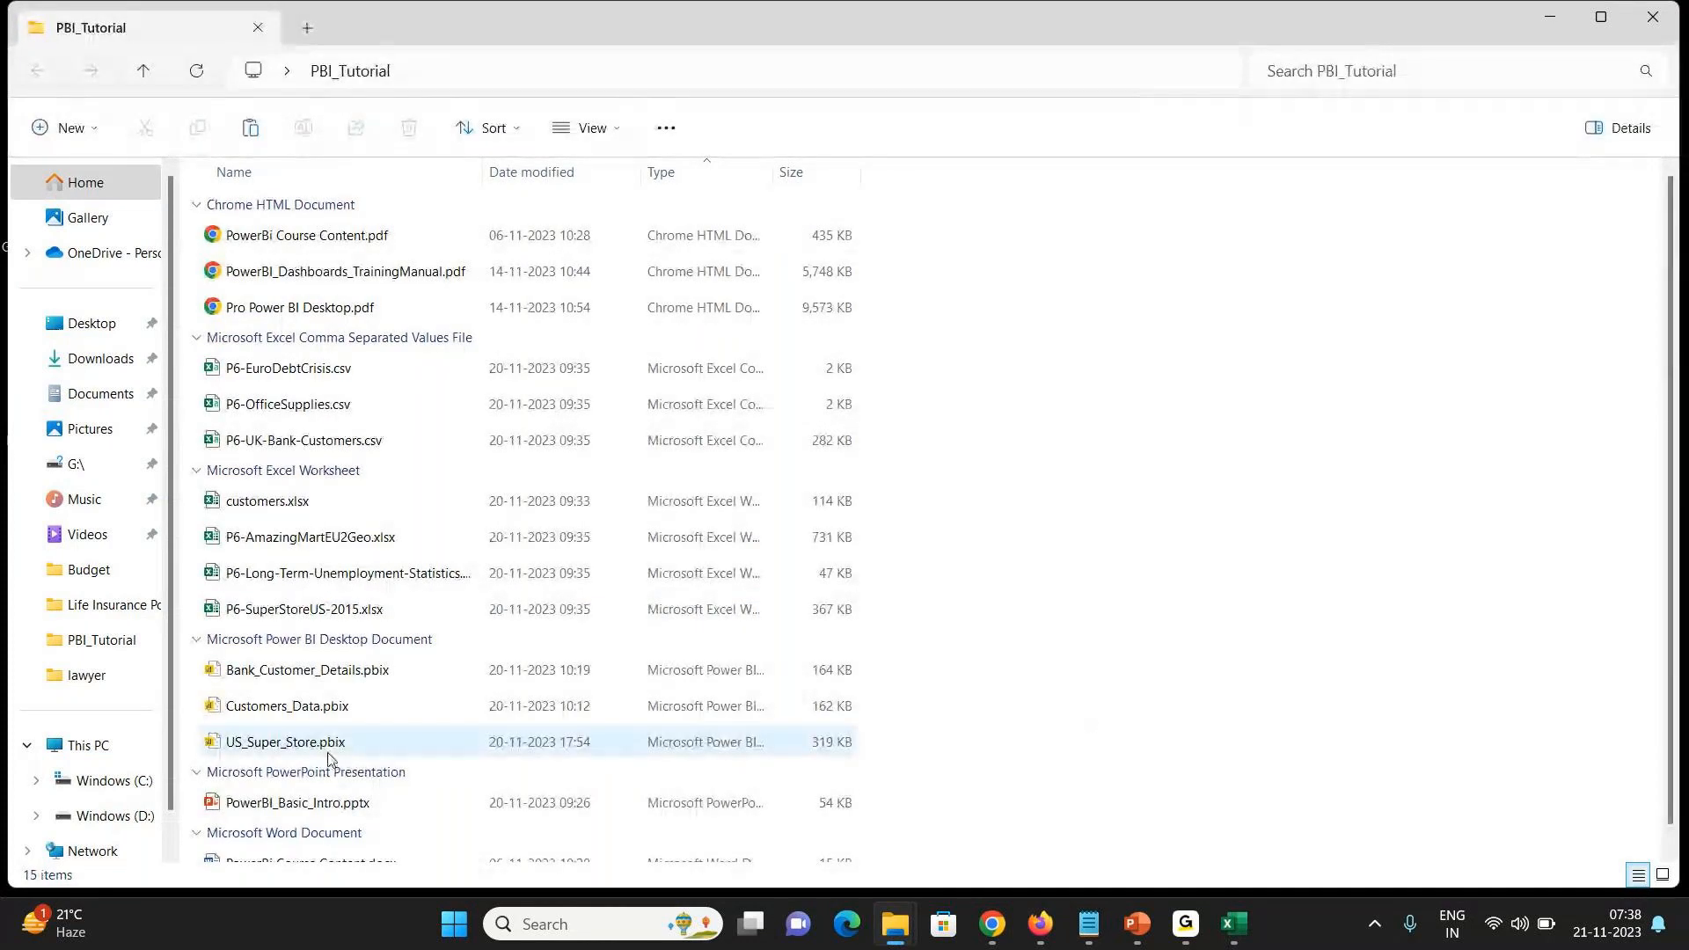
double_click(328, 747)
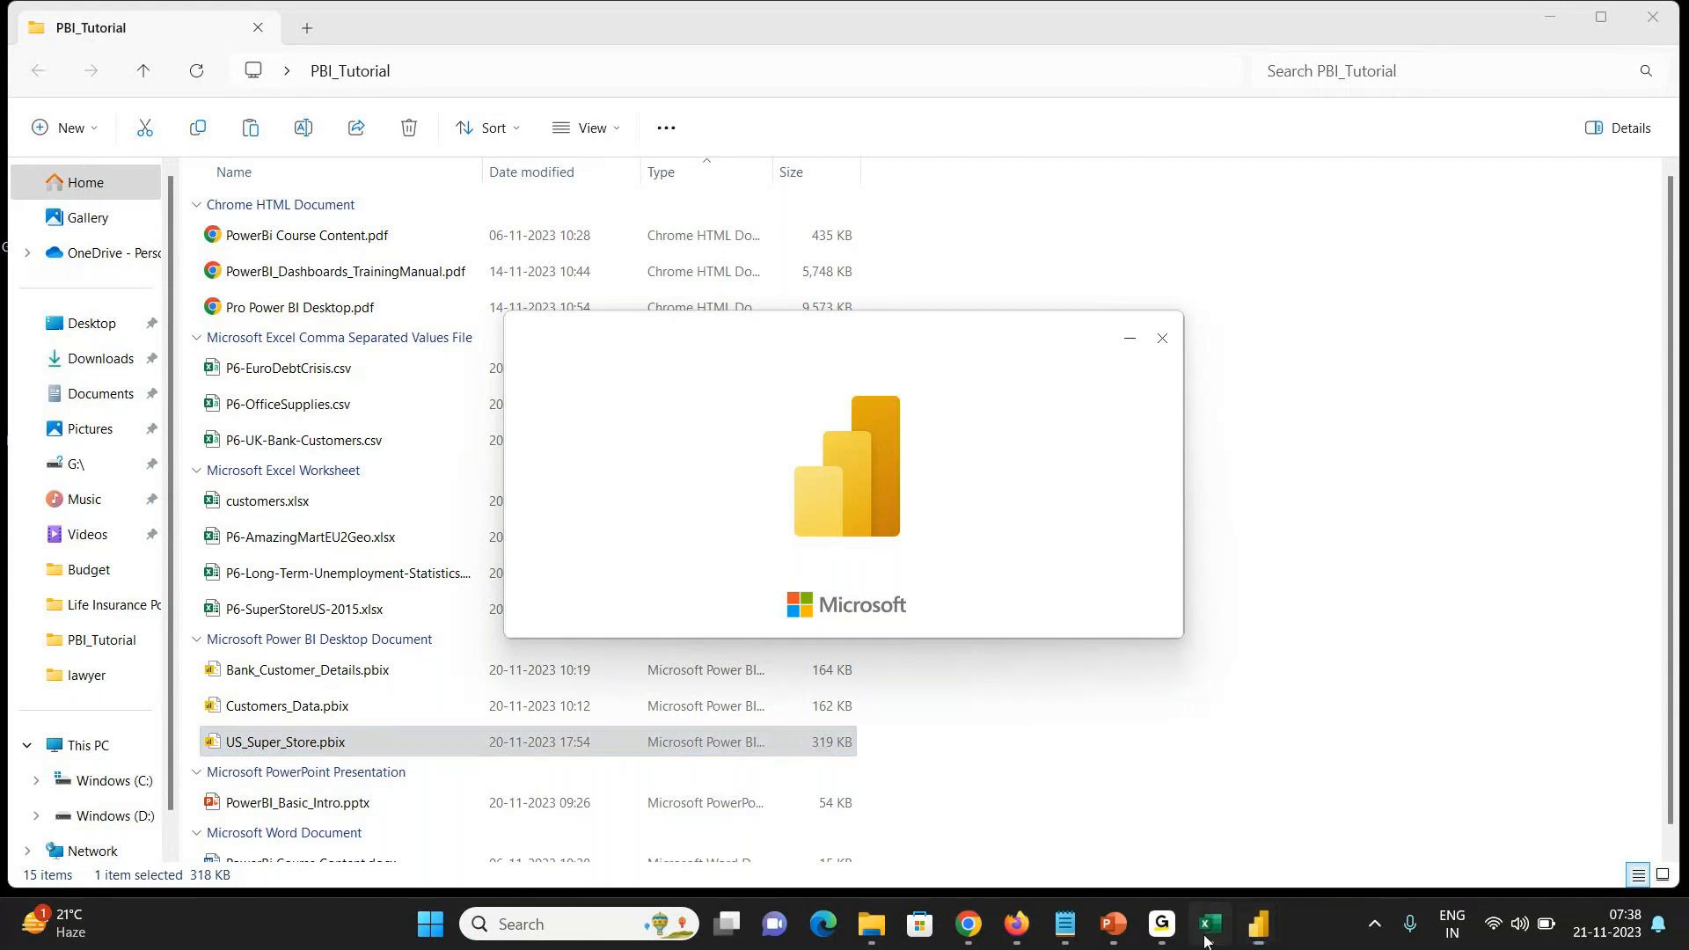
- Compare the Excel workbook's sheets with the Returns, Orders and Users table relationships in the Power BI report's model view
click(1208, 926)
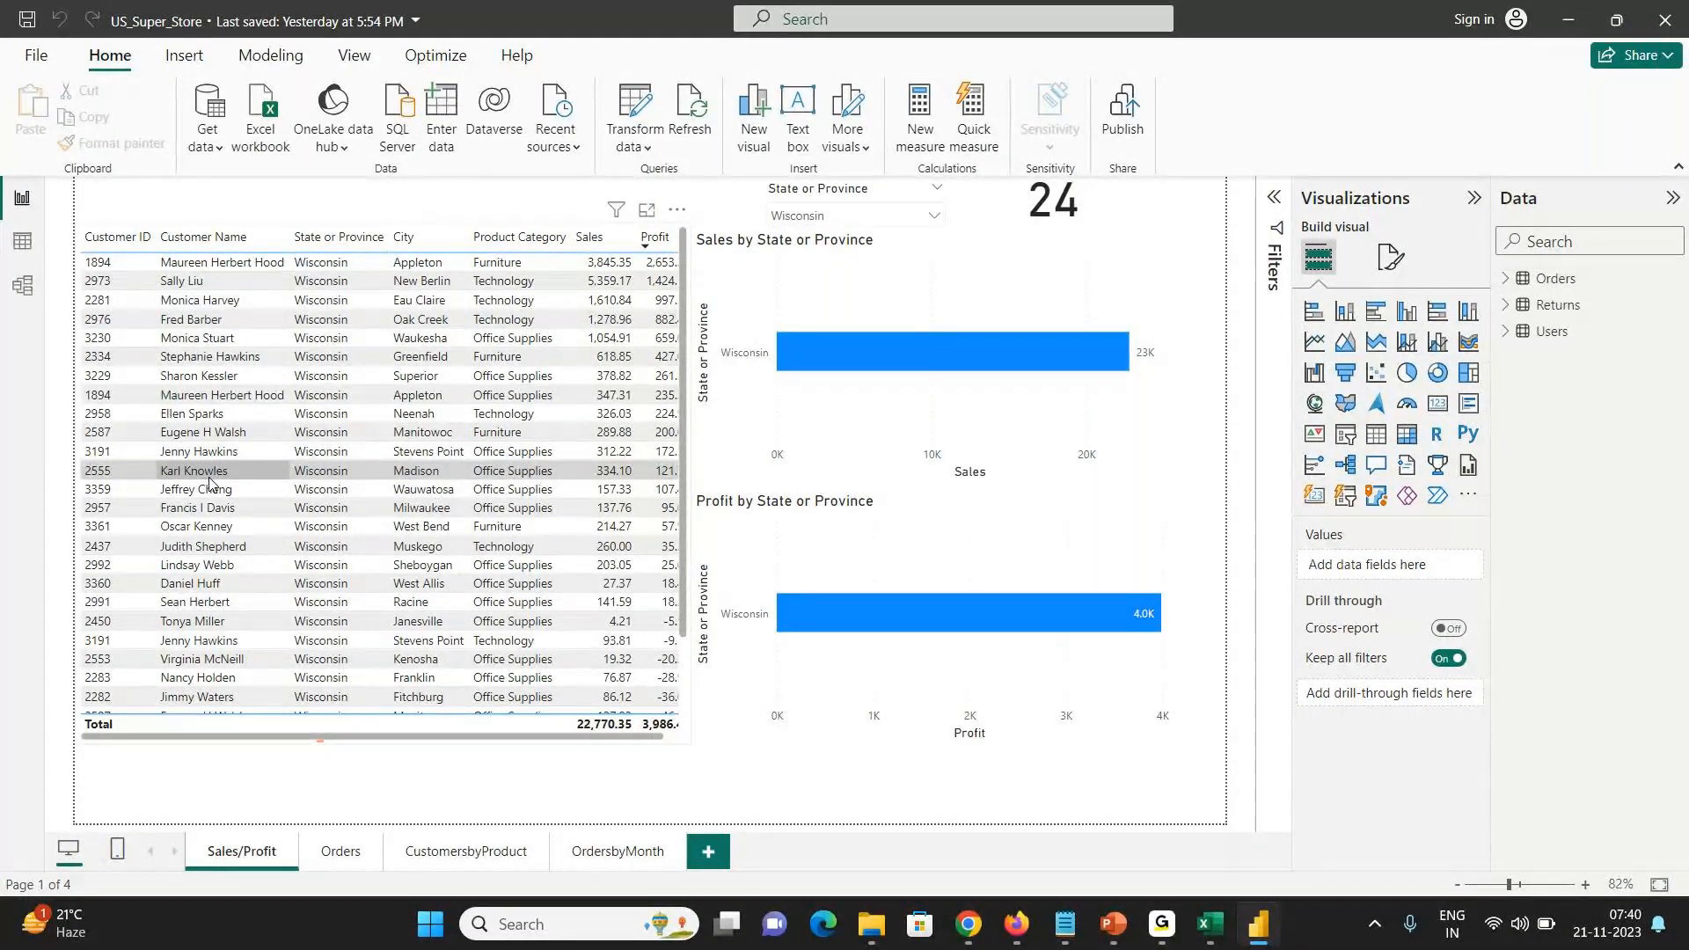
key(alt+Tab)
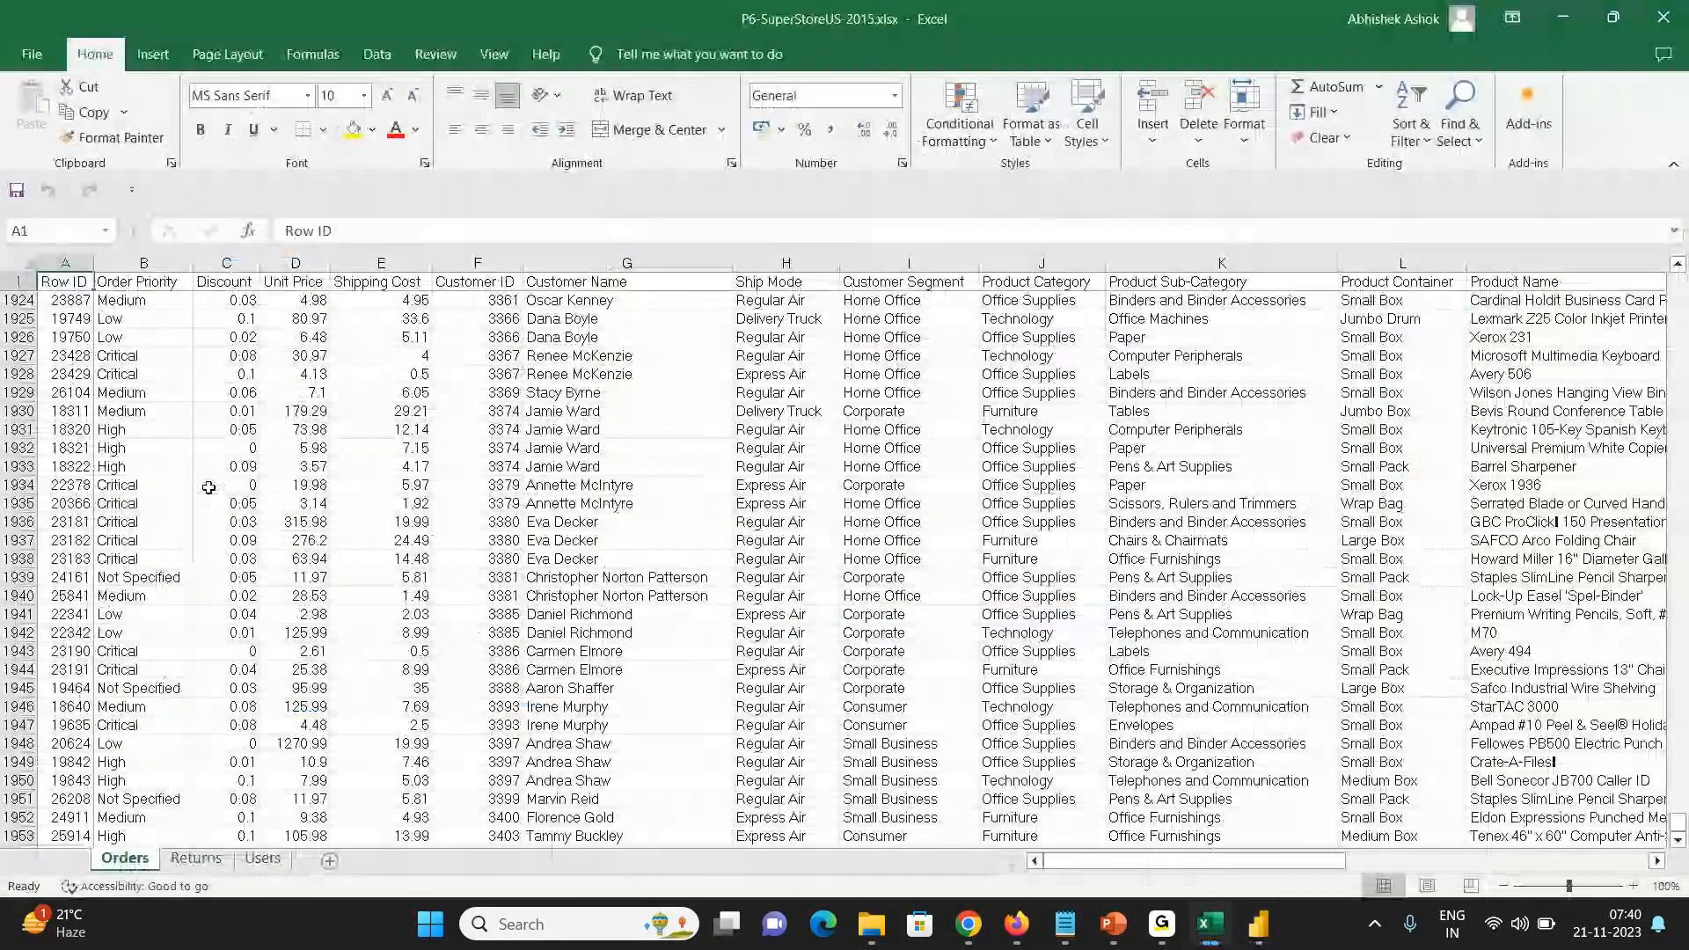
key(alt+Tab)
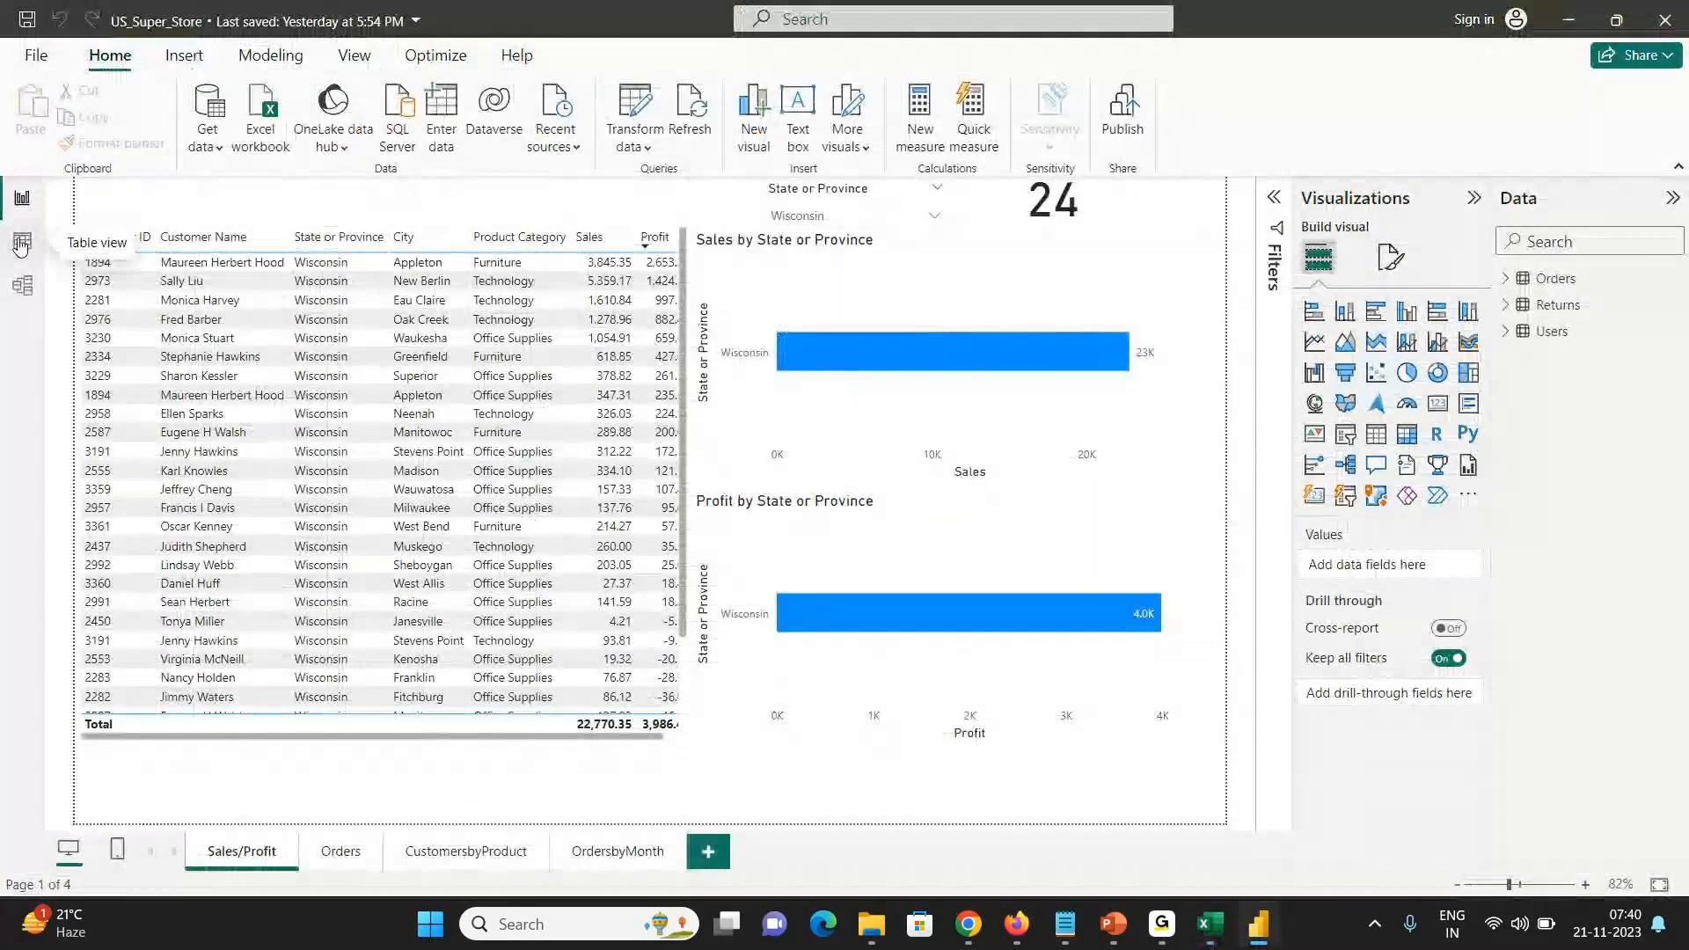
click(21, 245)
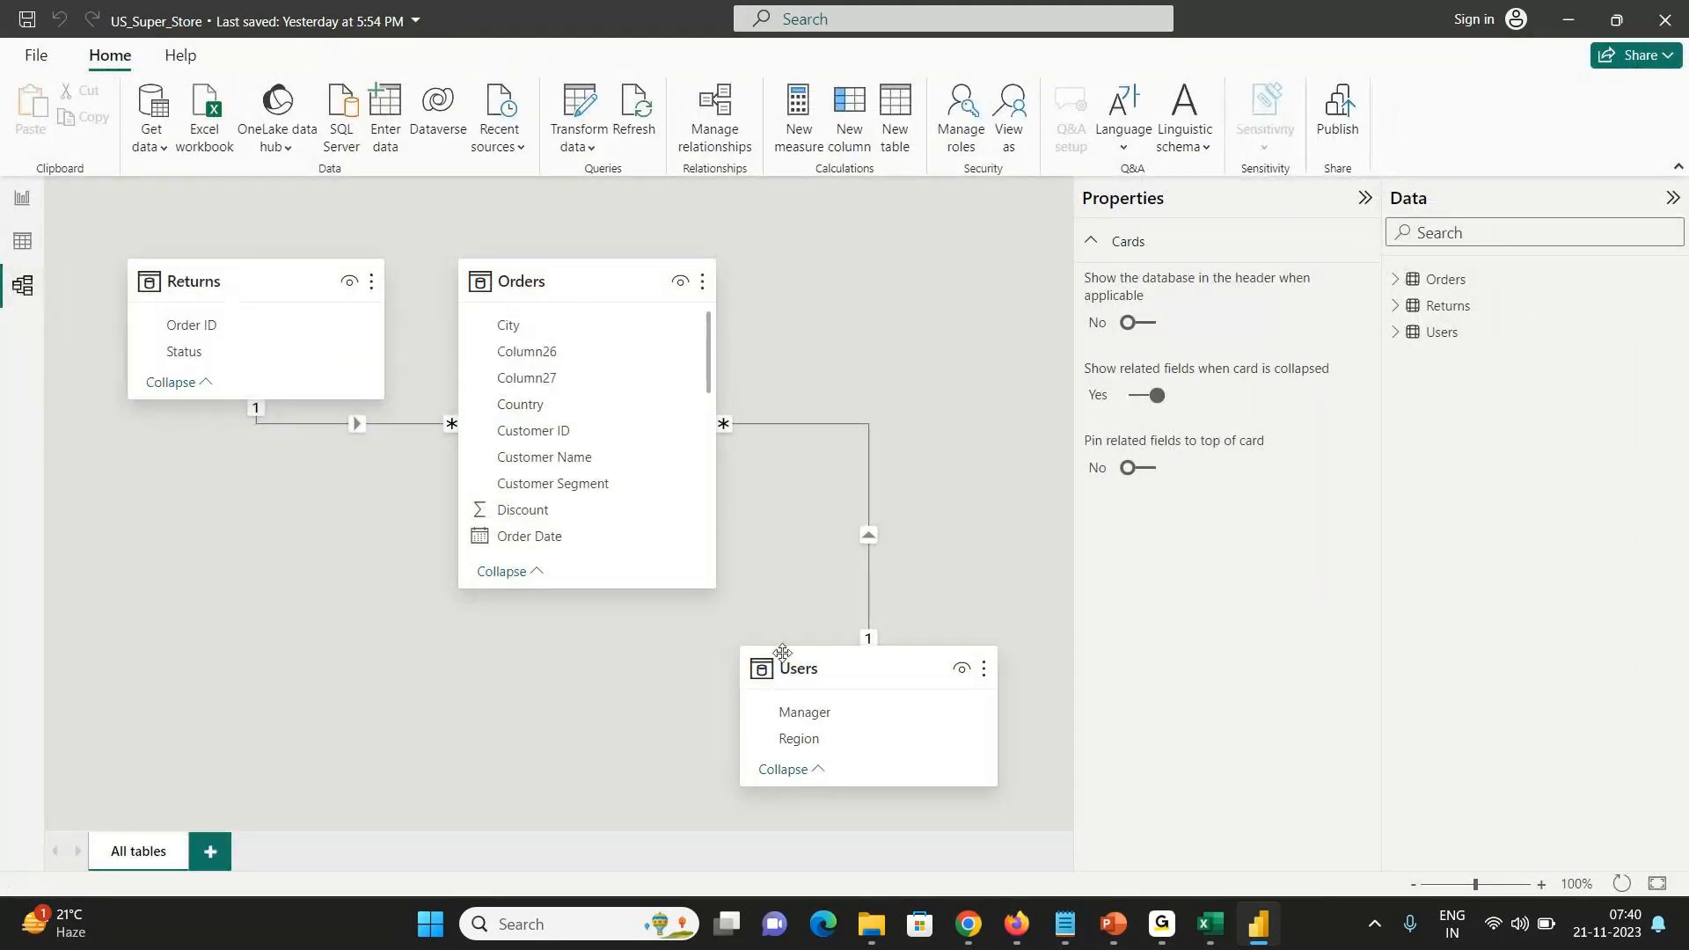
mouse_move(782, 652)
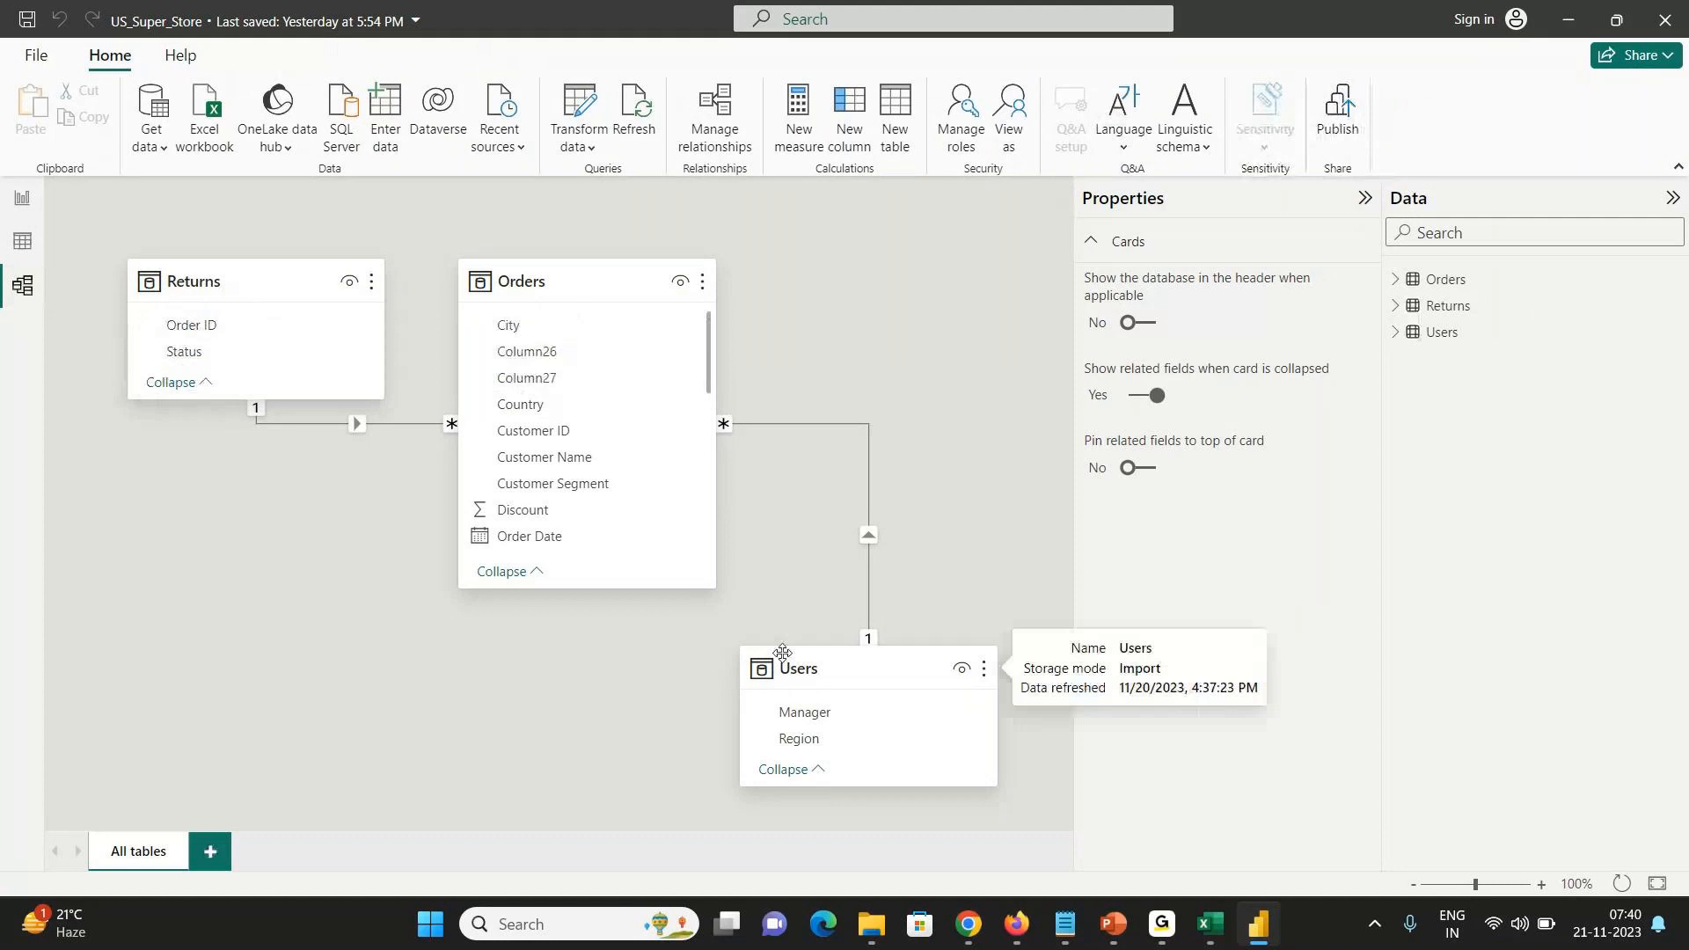
key(alt+Tab)
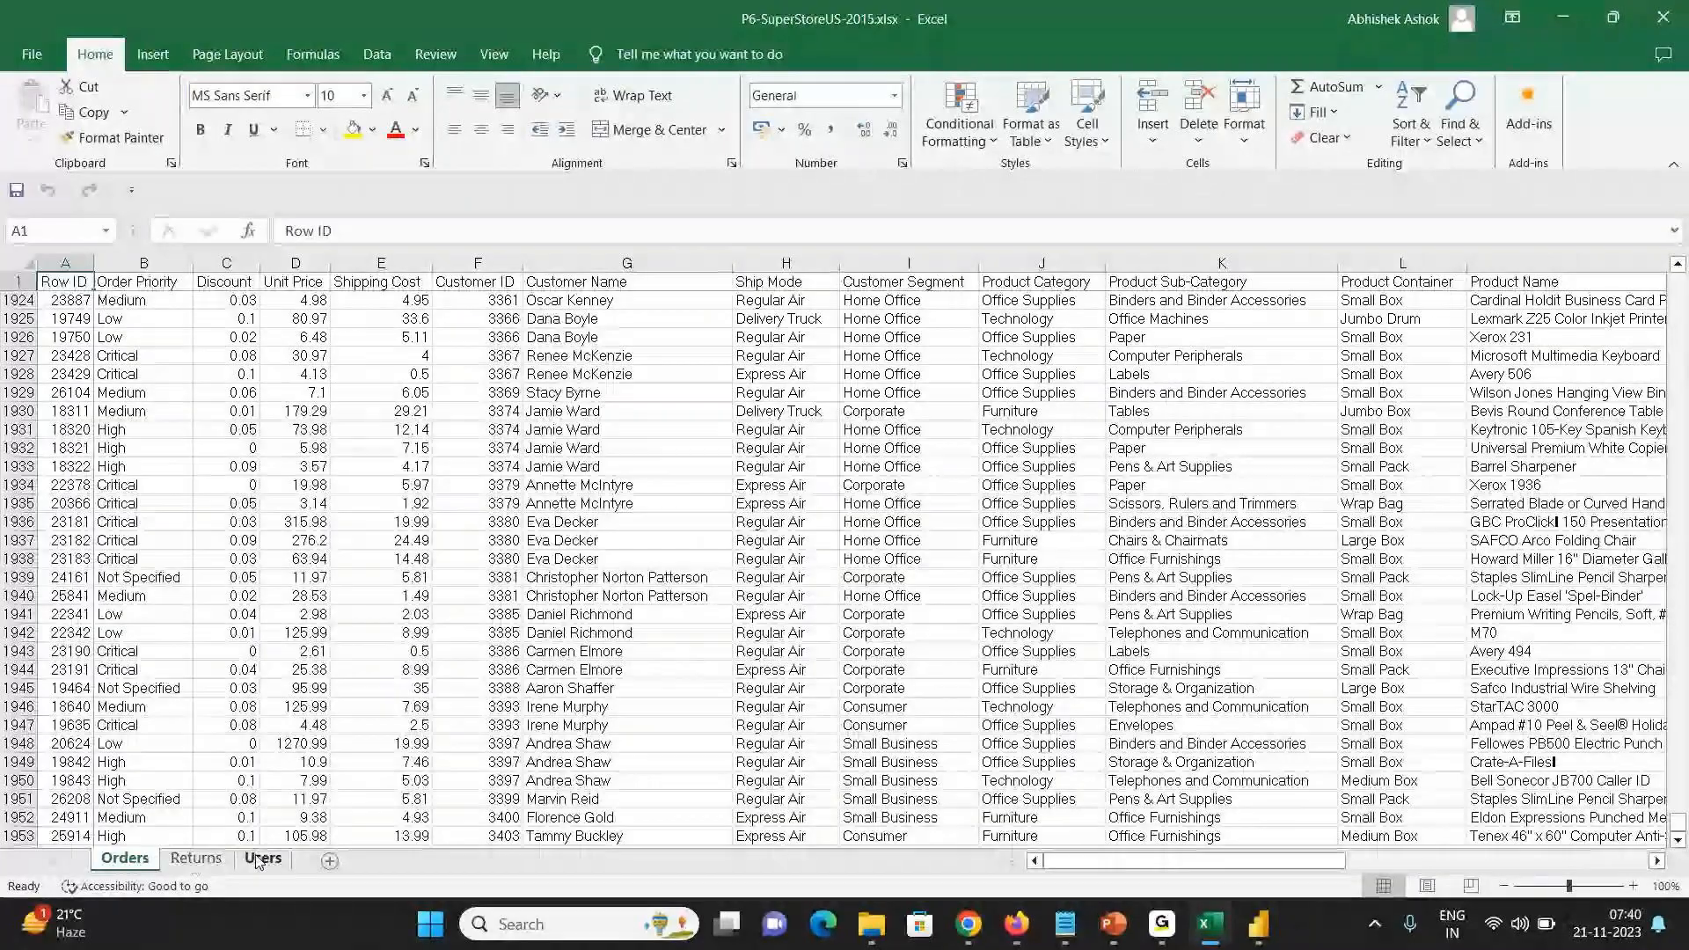
key(alt+Tab)
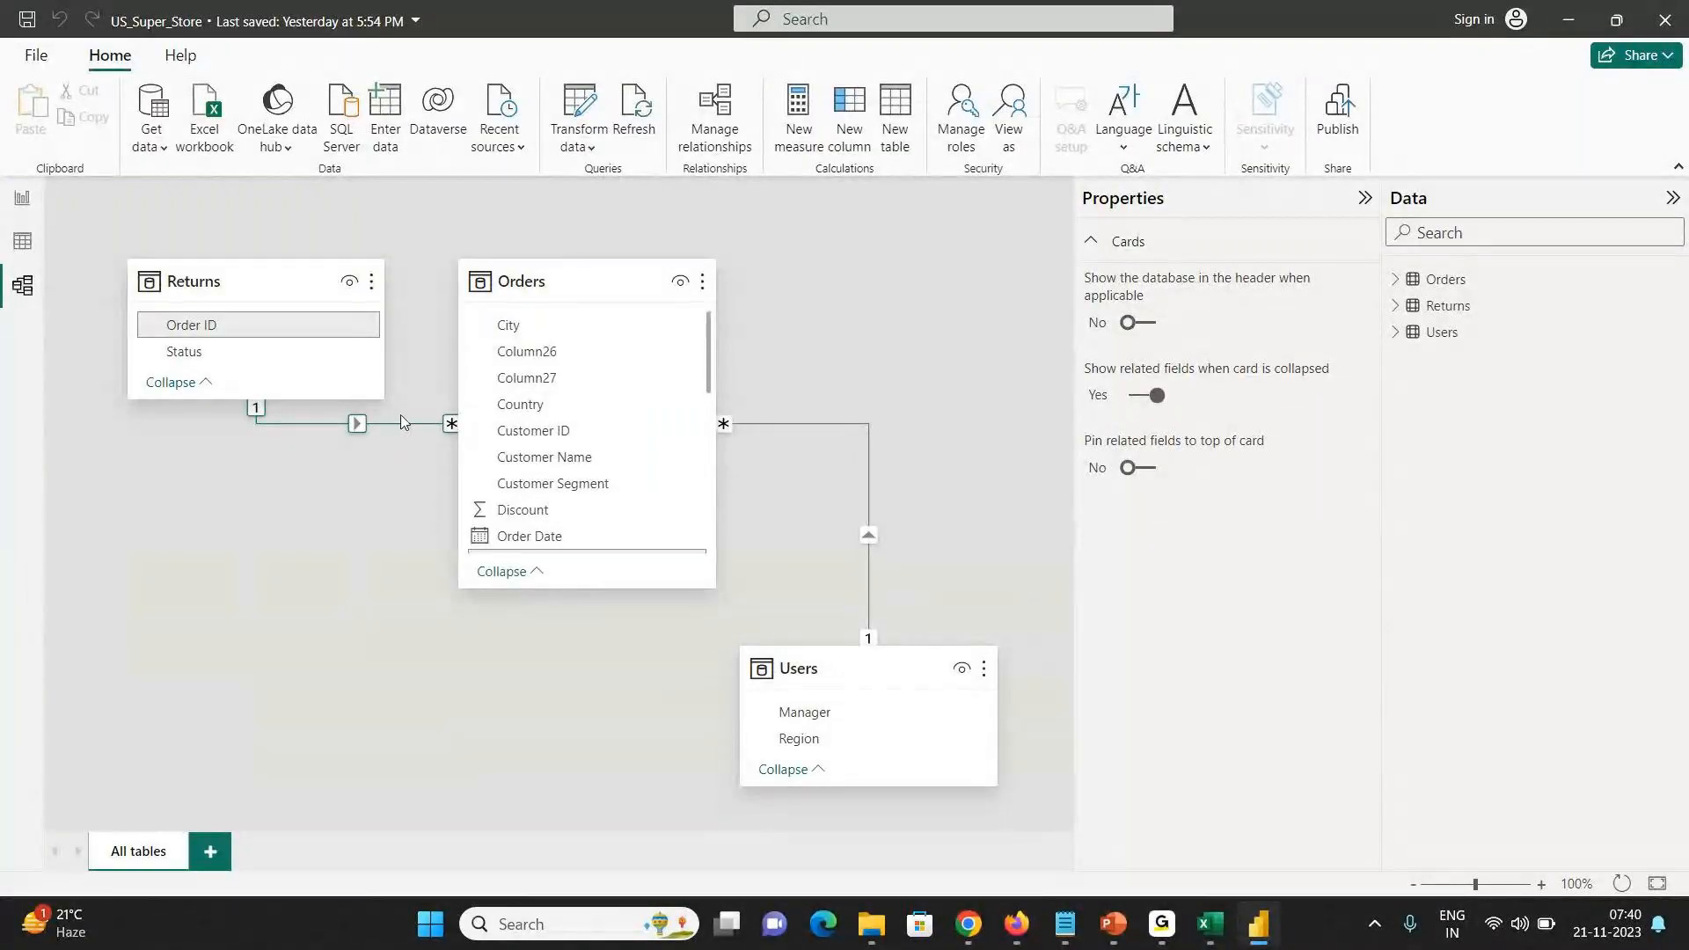
- Return to the report view and look through the Sales/Profit, Orders, CustomersbyProduct and OrdersbyMonth pages
click(23, 203)
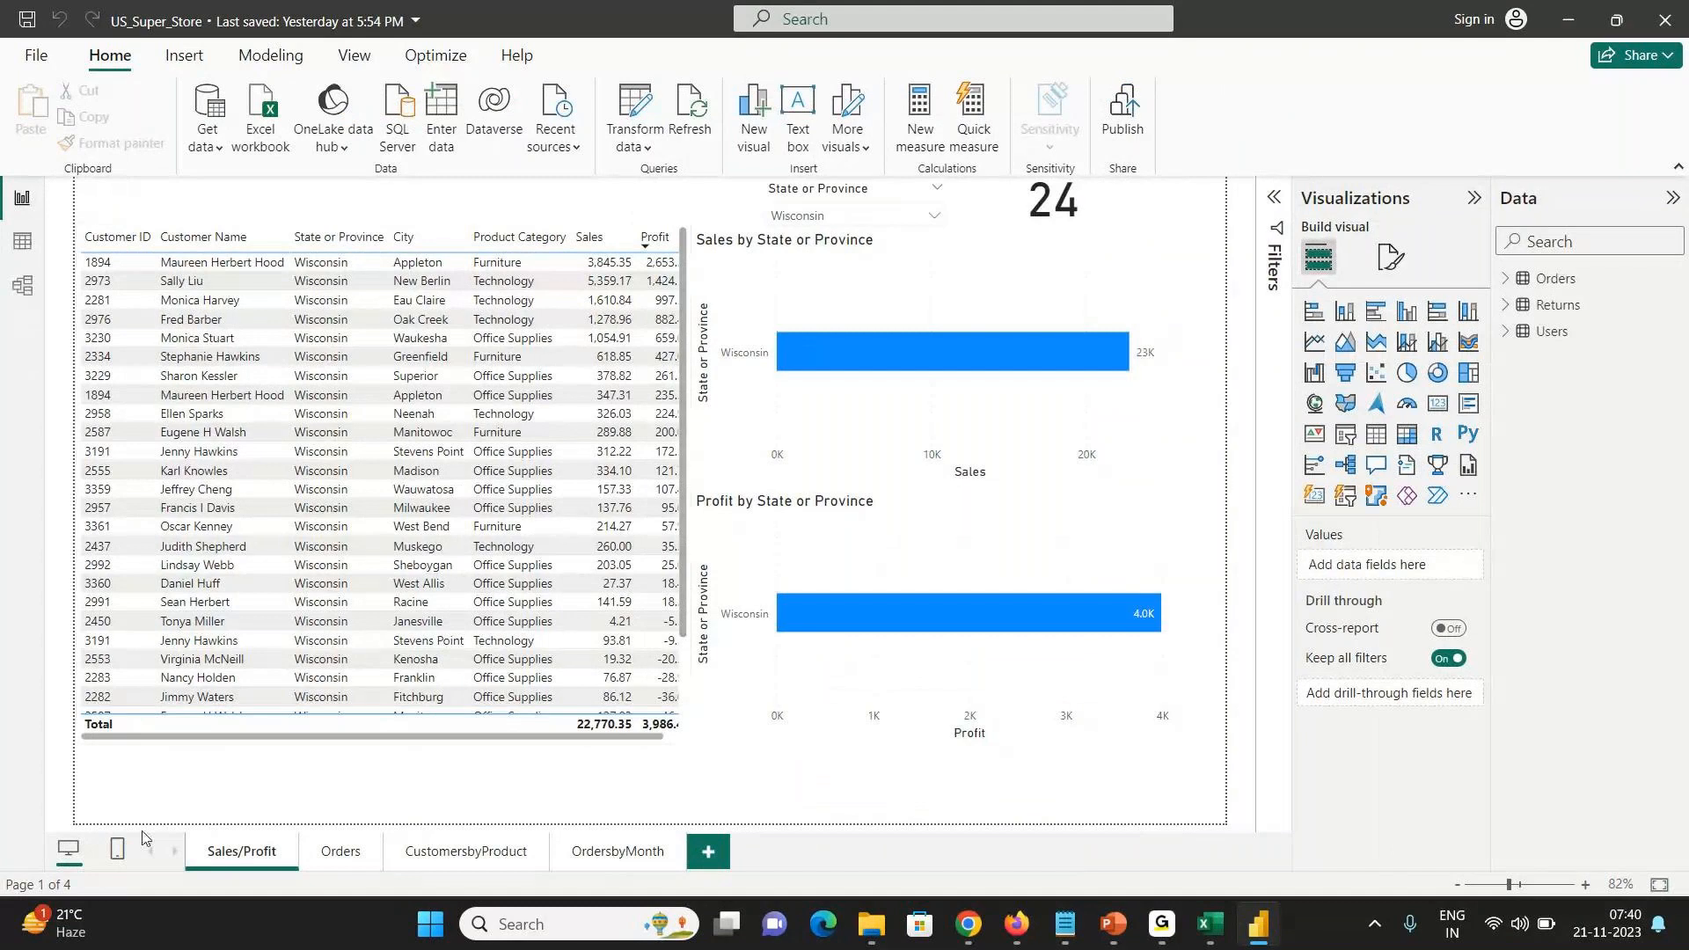
click(343, 853)
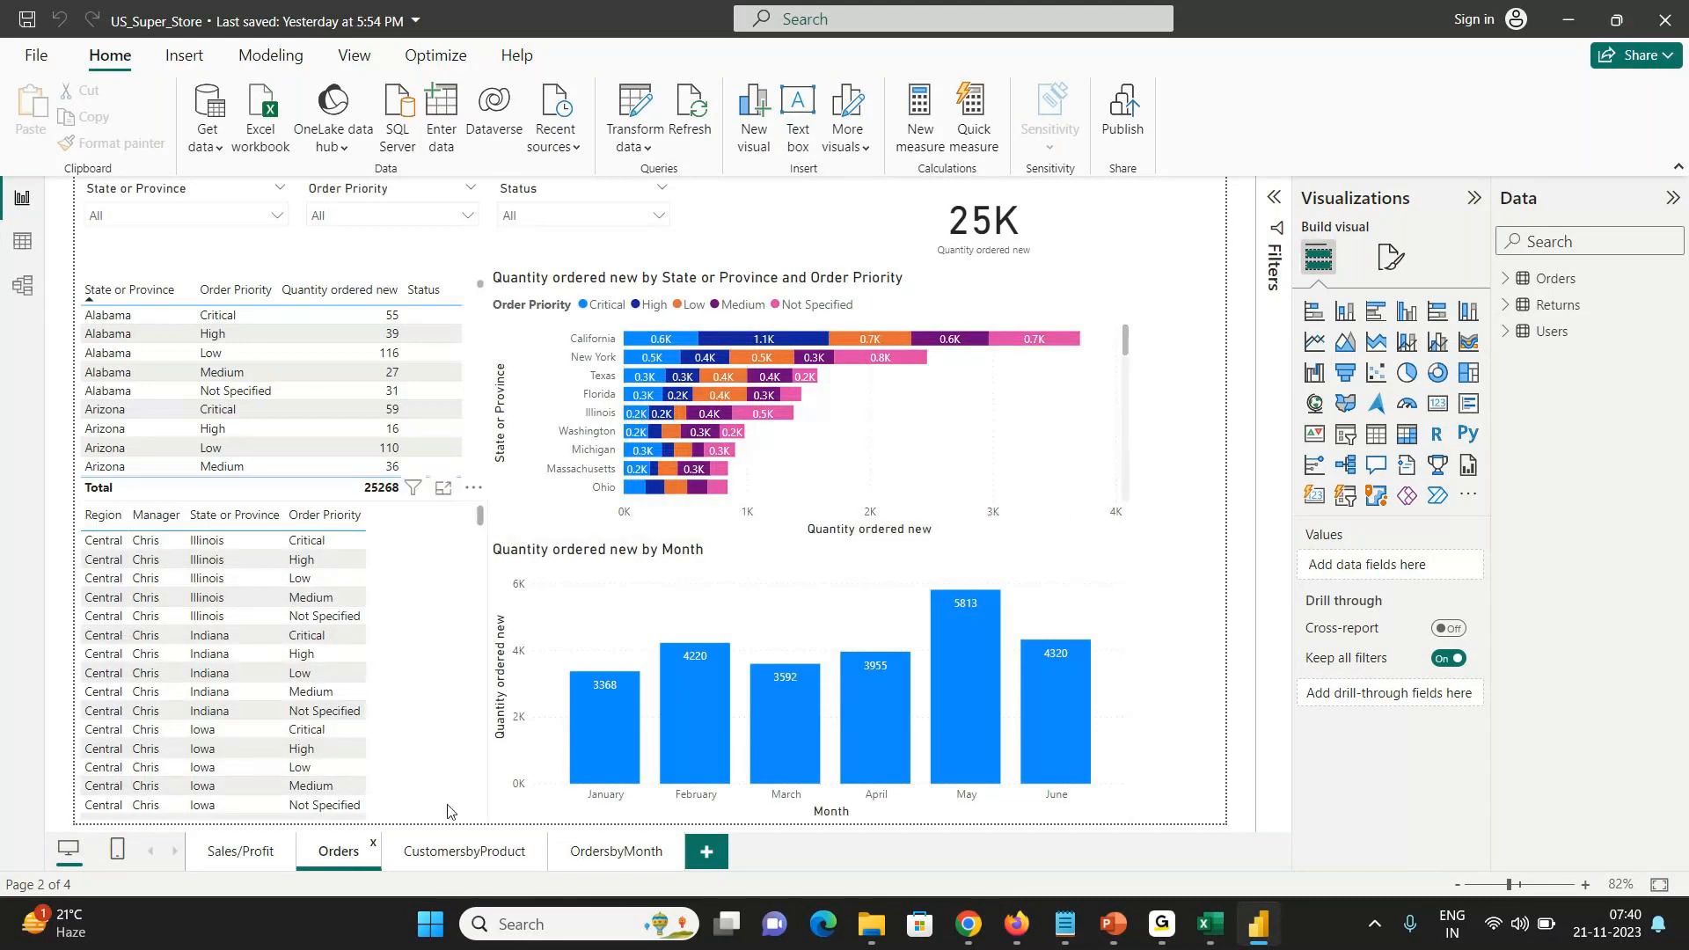
click(450, 849)
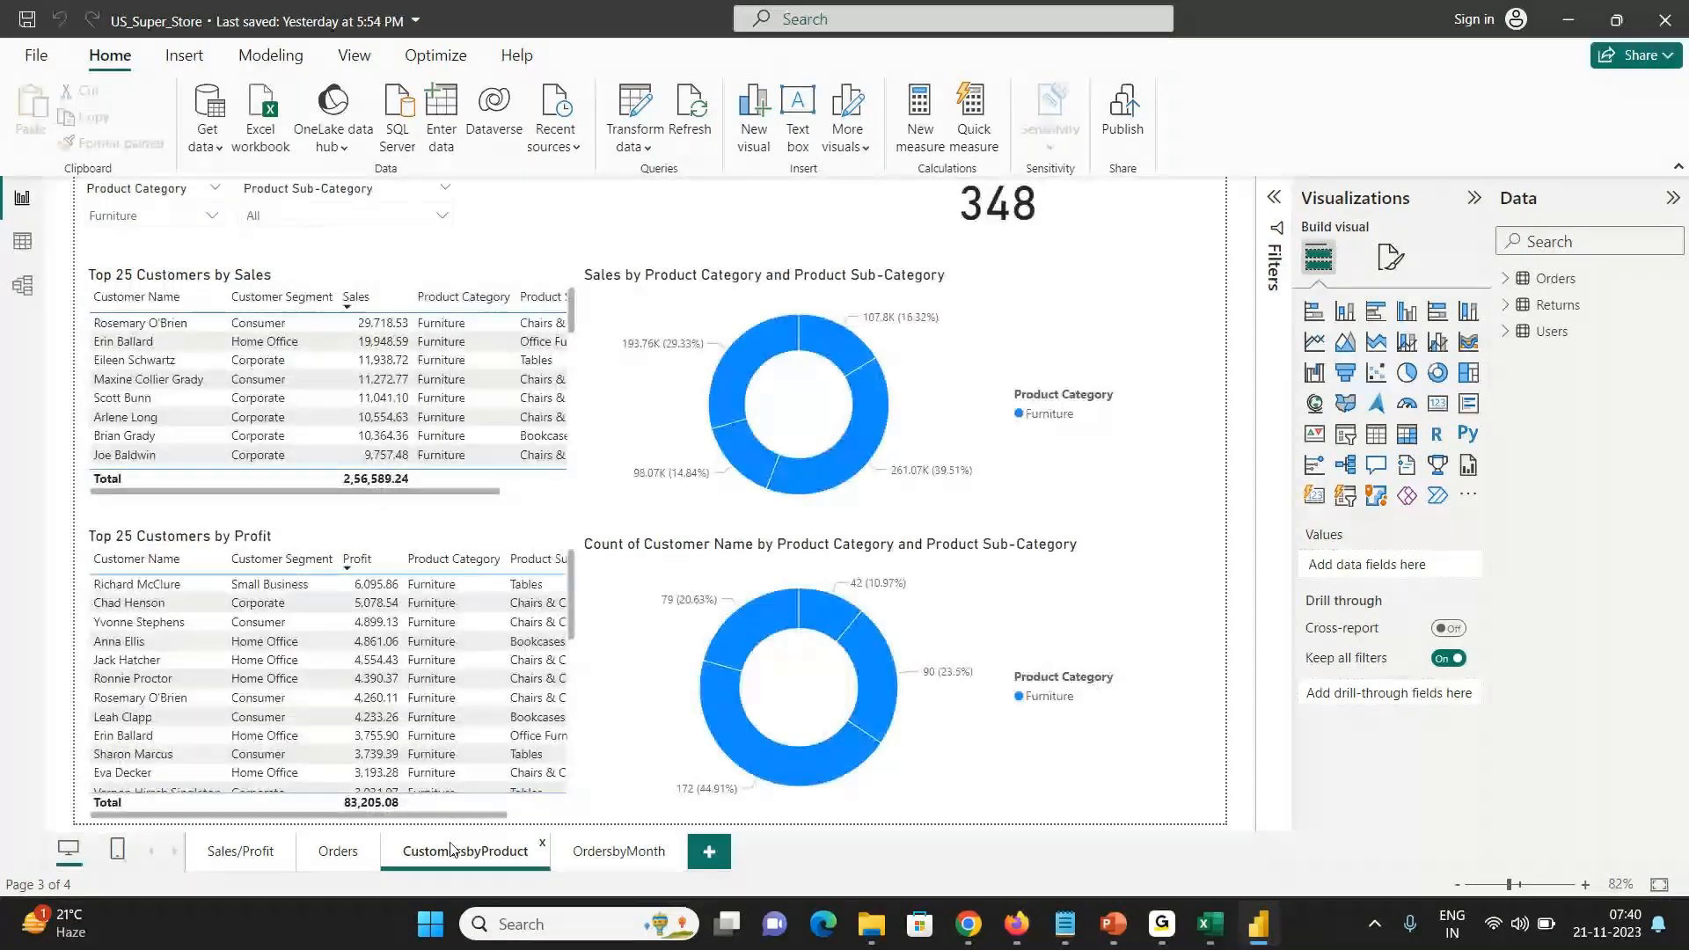
click(644, 857)
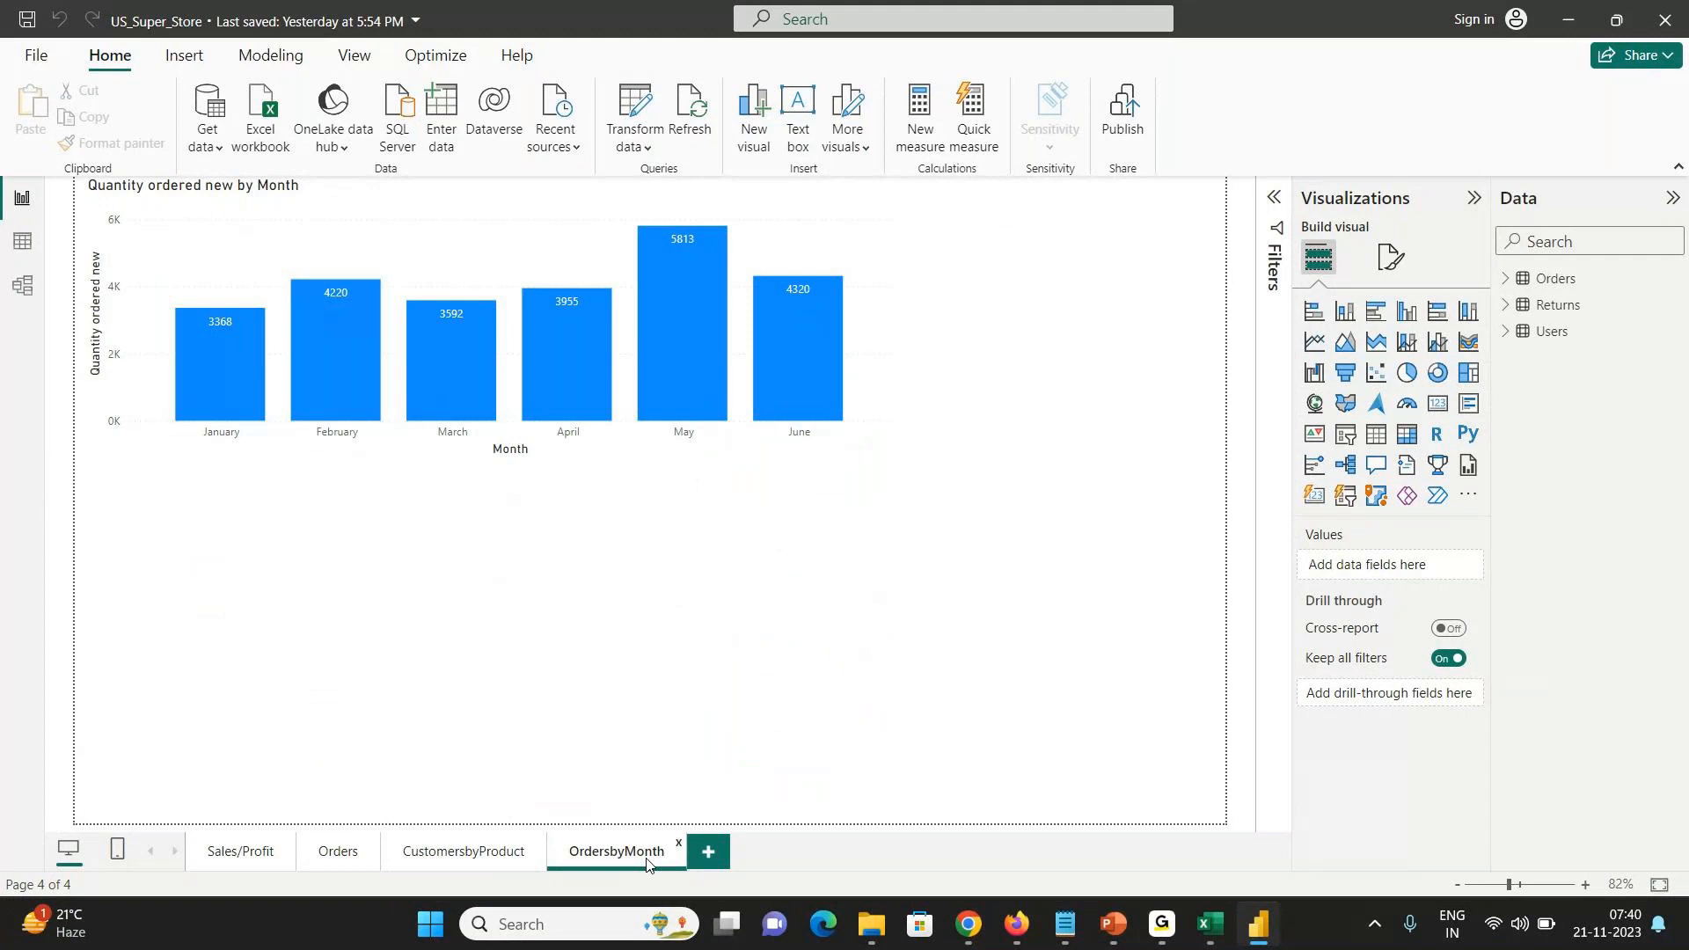
- Minimize the report and workbook windows, find Power BI Desktop through Windows search and launch a new instance
click(1568, 26)
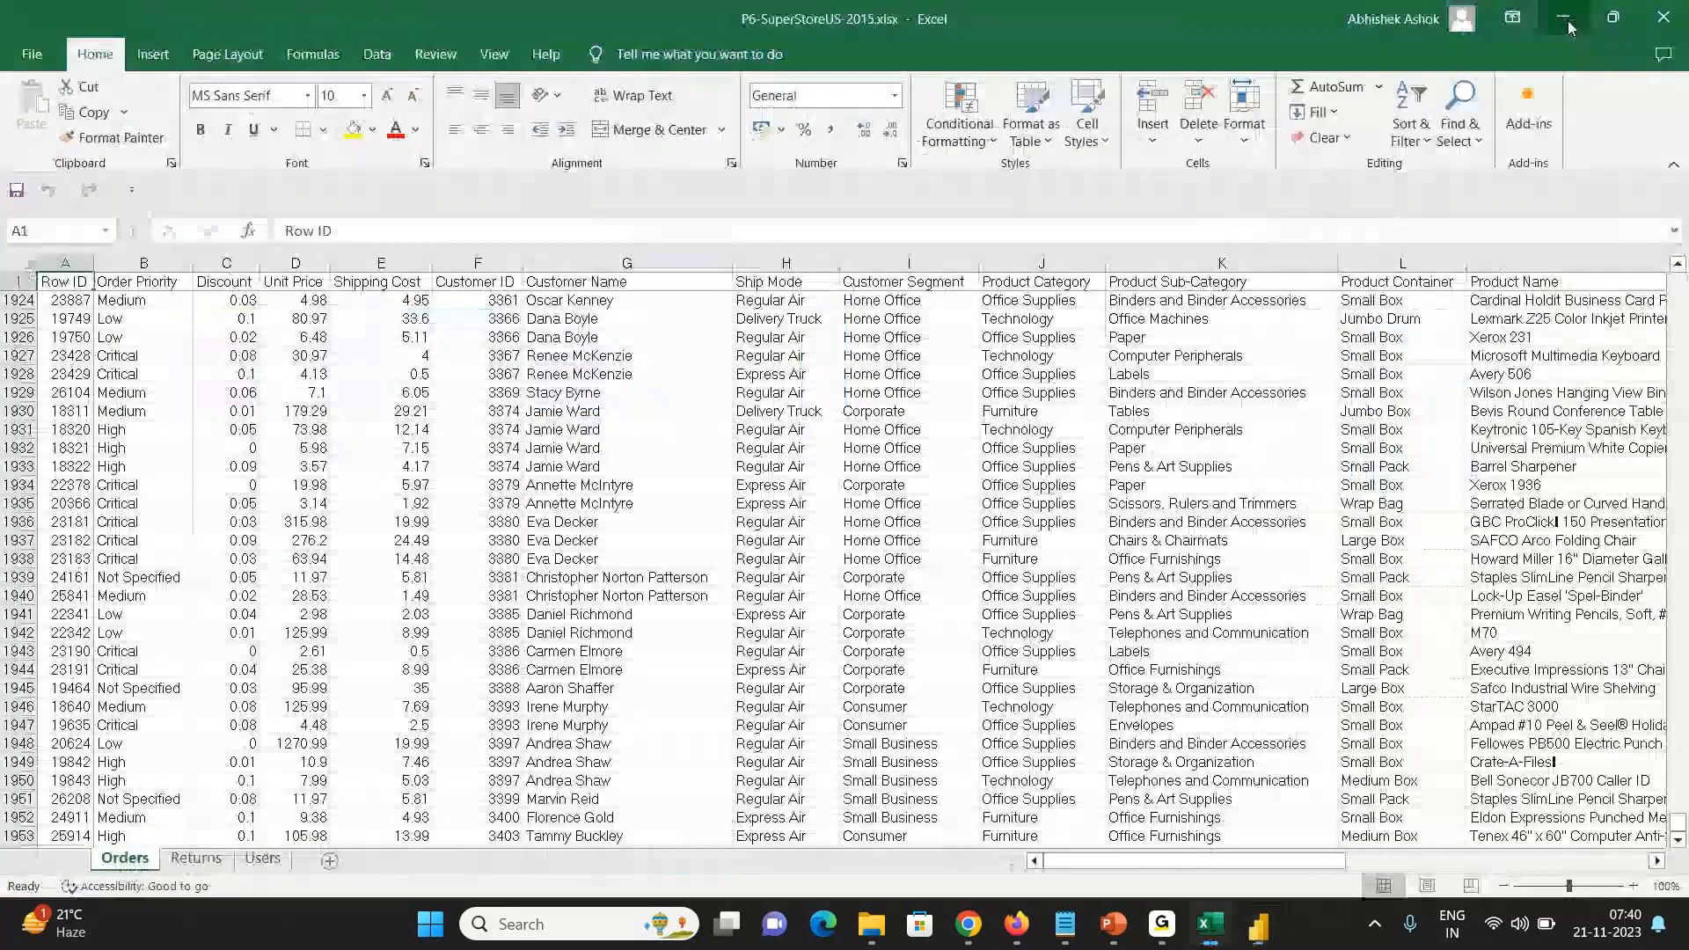
click(1568, 26)
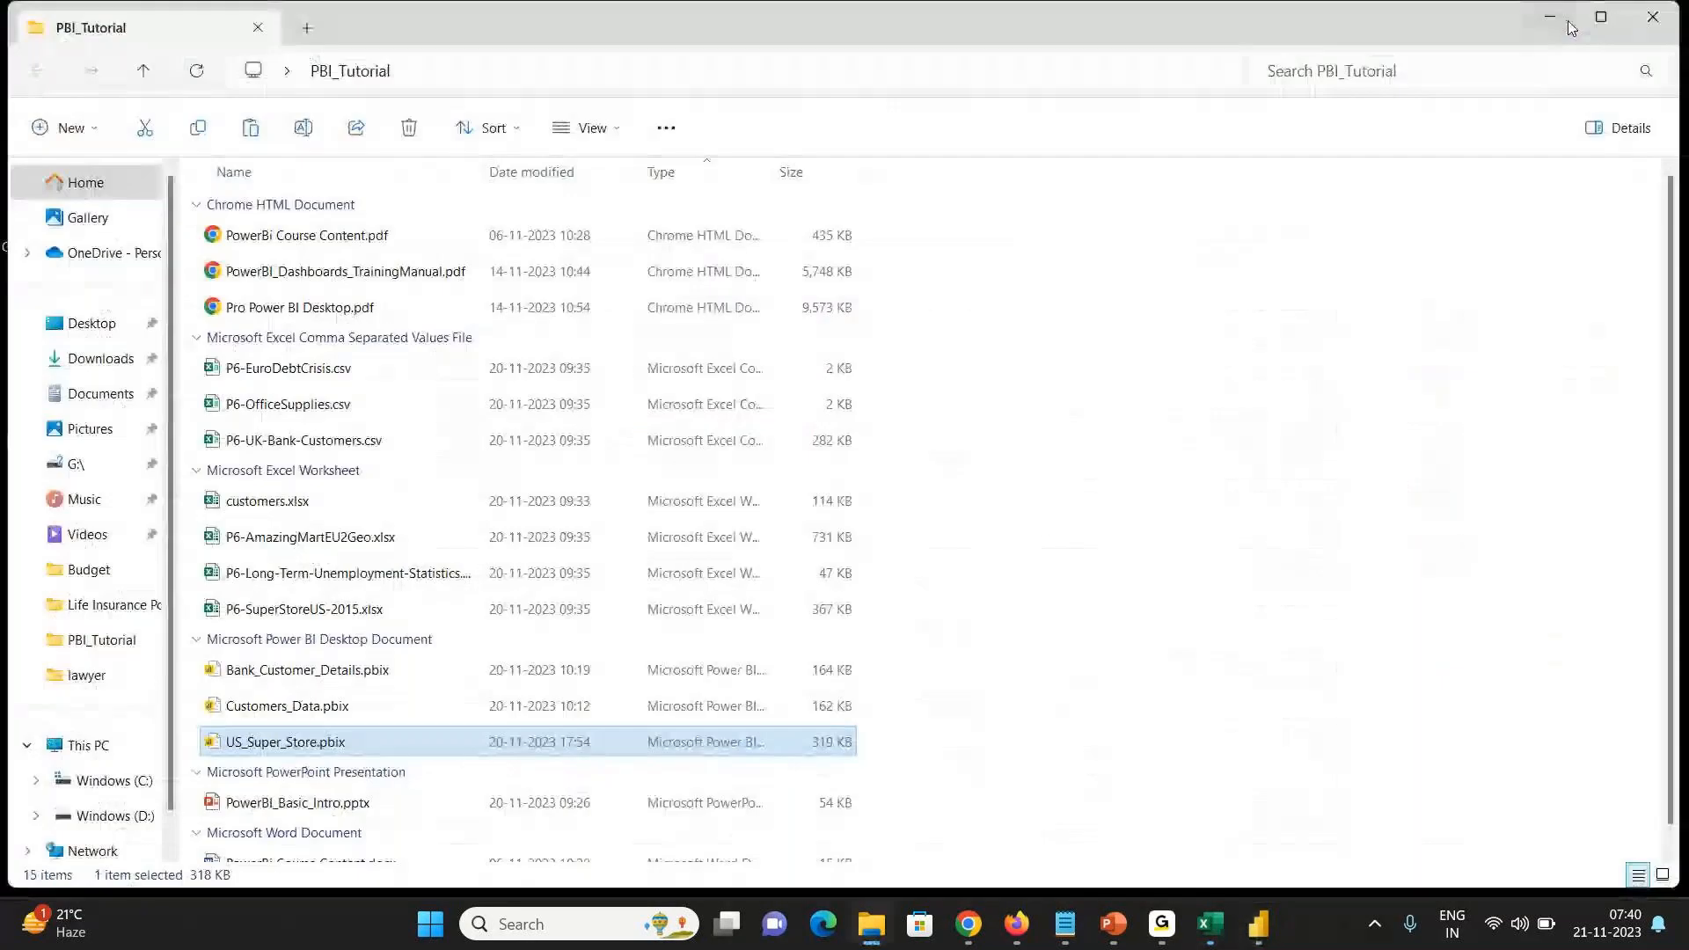
click(512, 931)
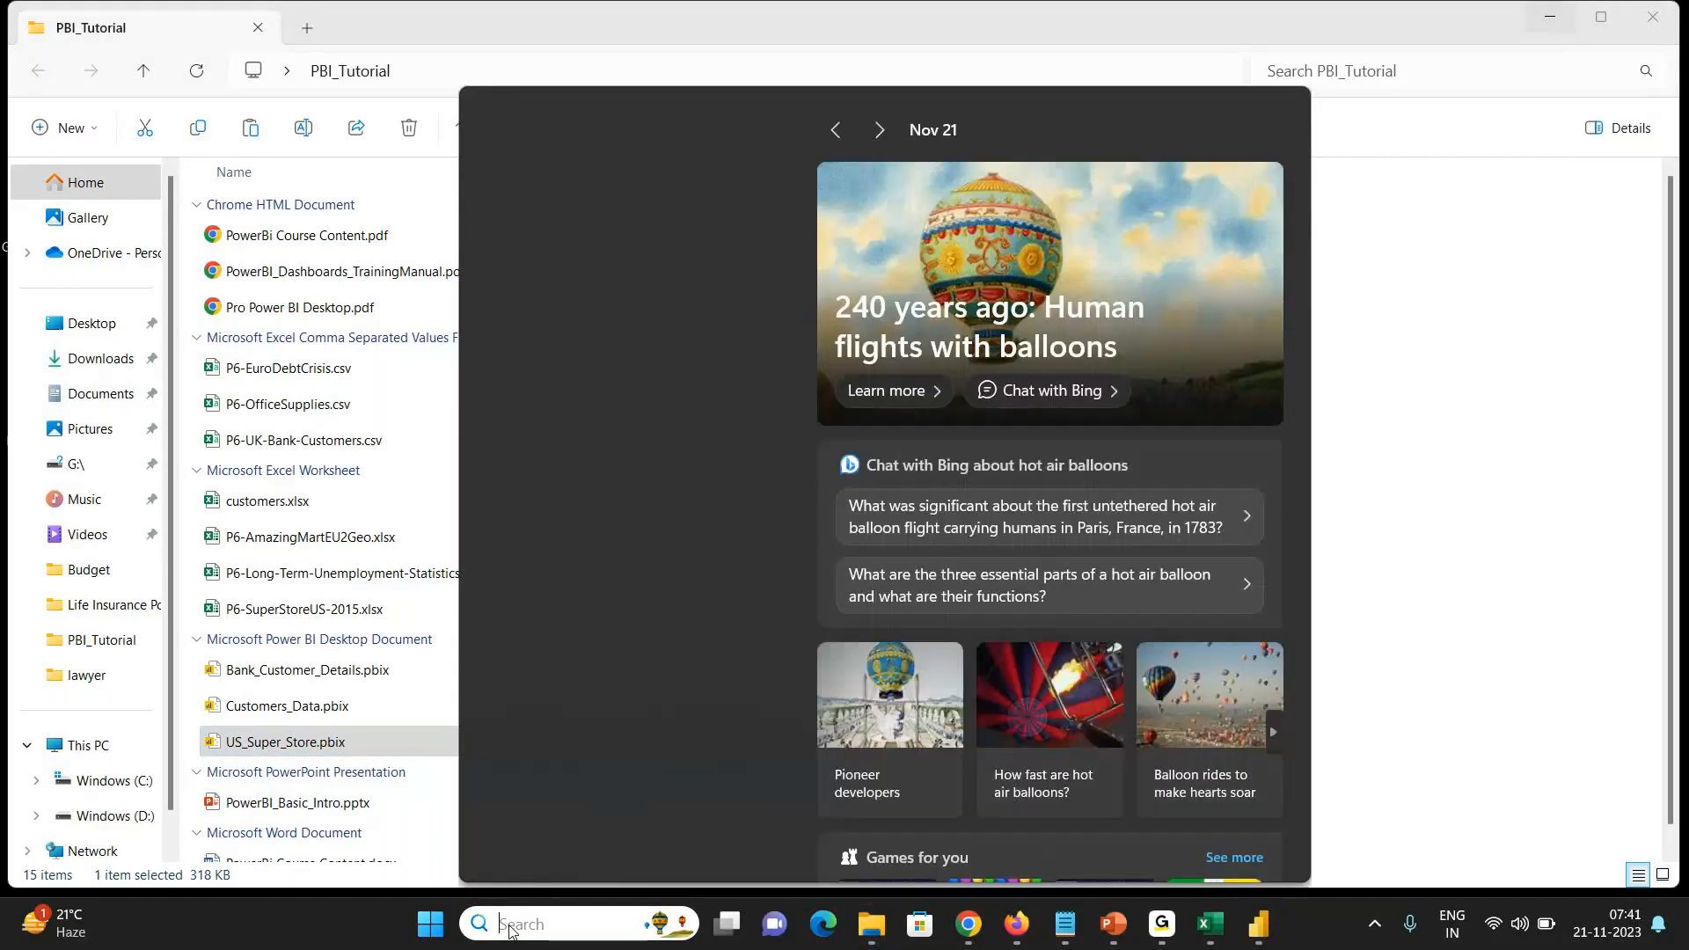
text(power)
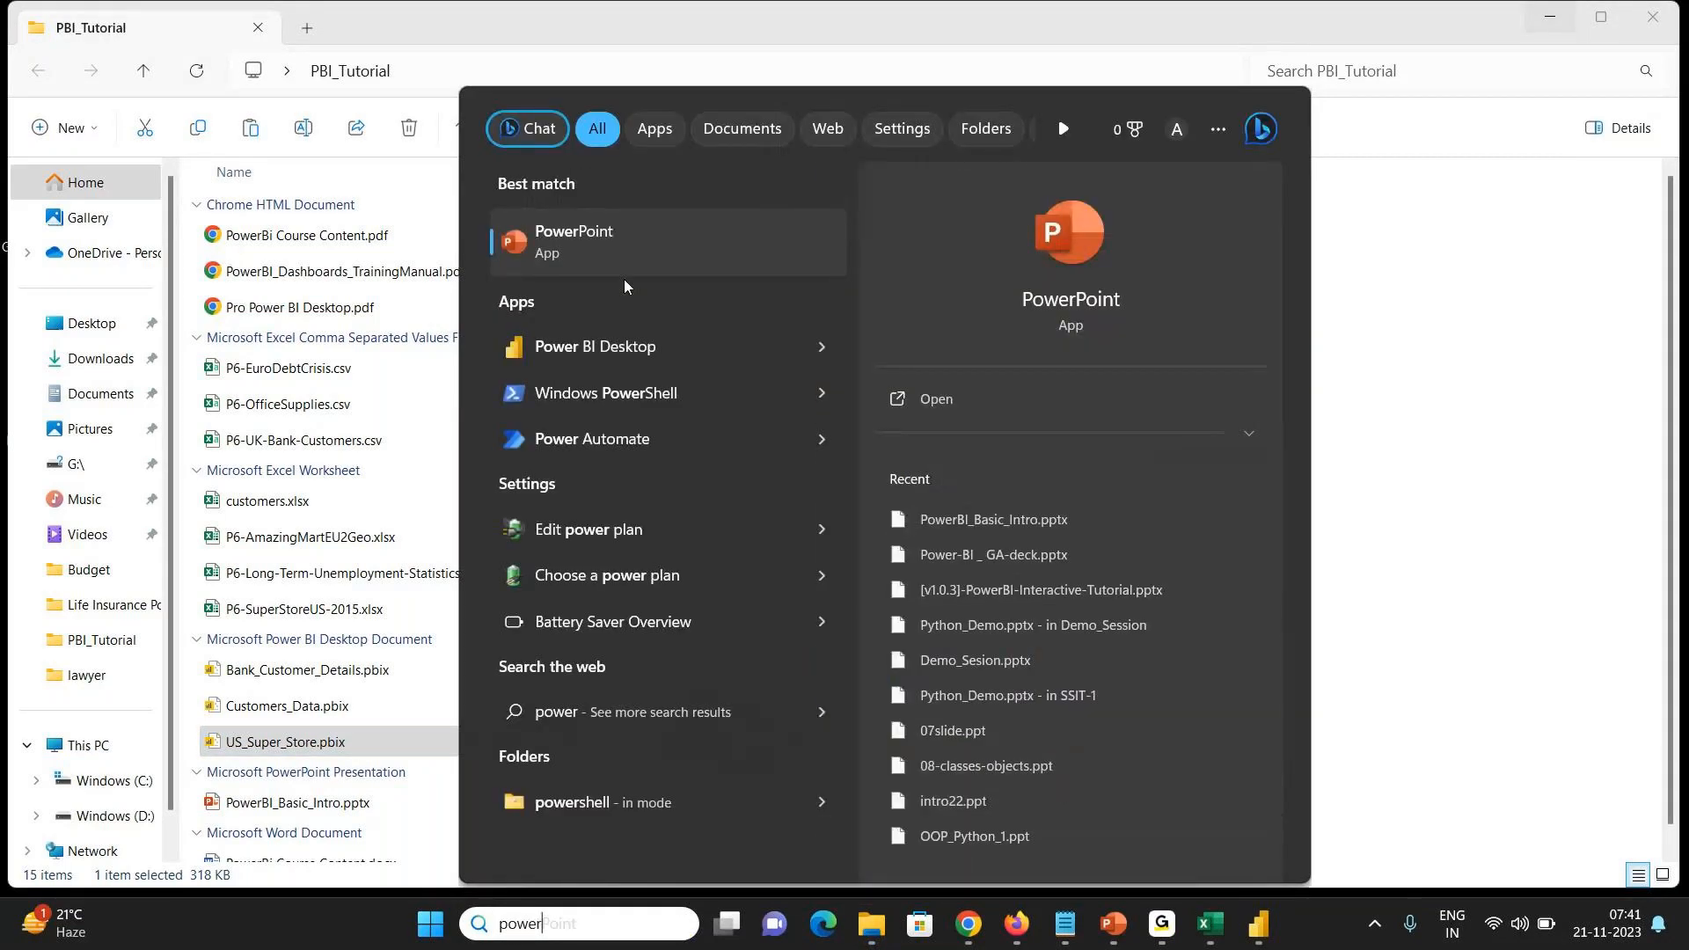
key(BackSpace)
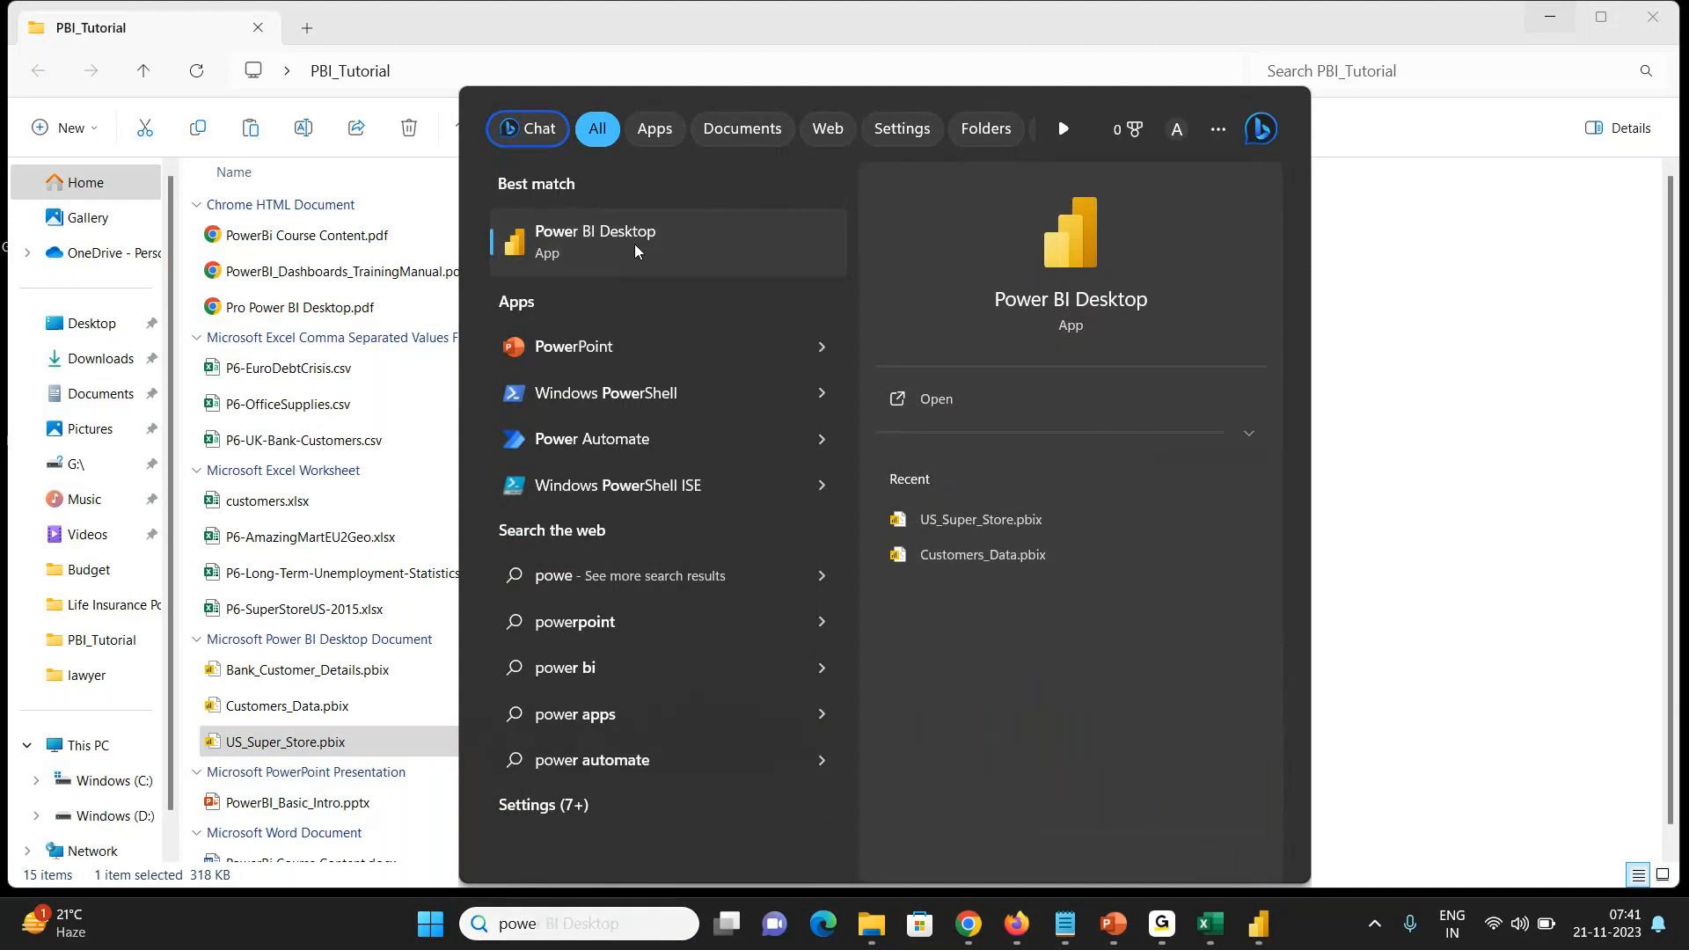
click(635, 246)
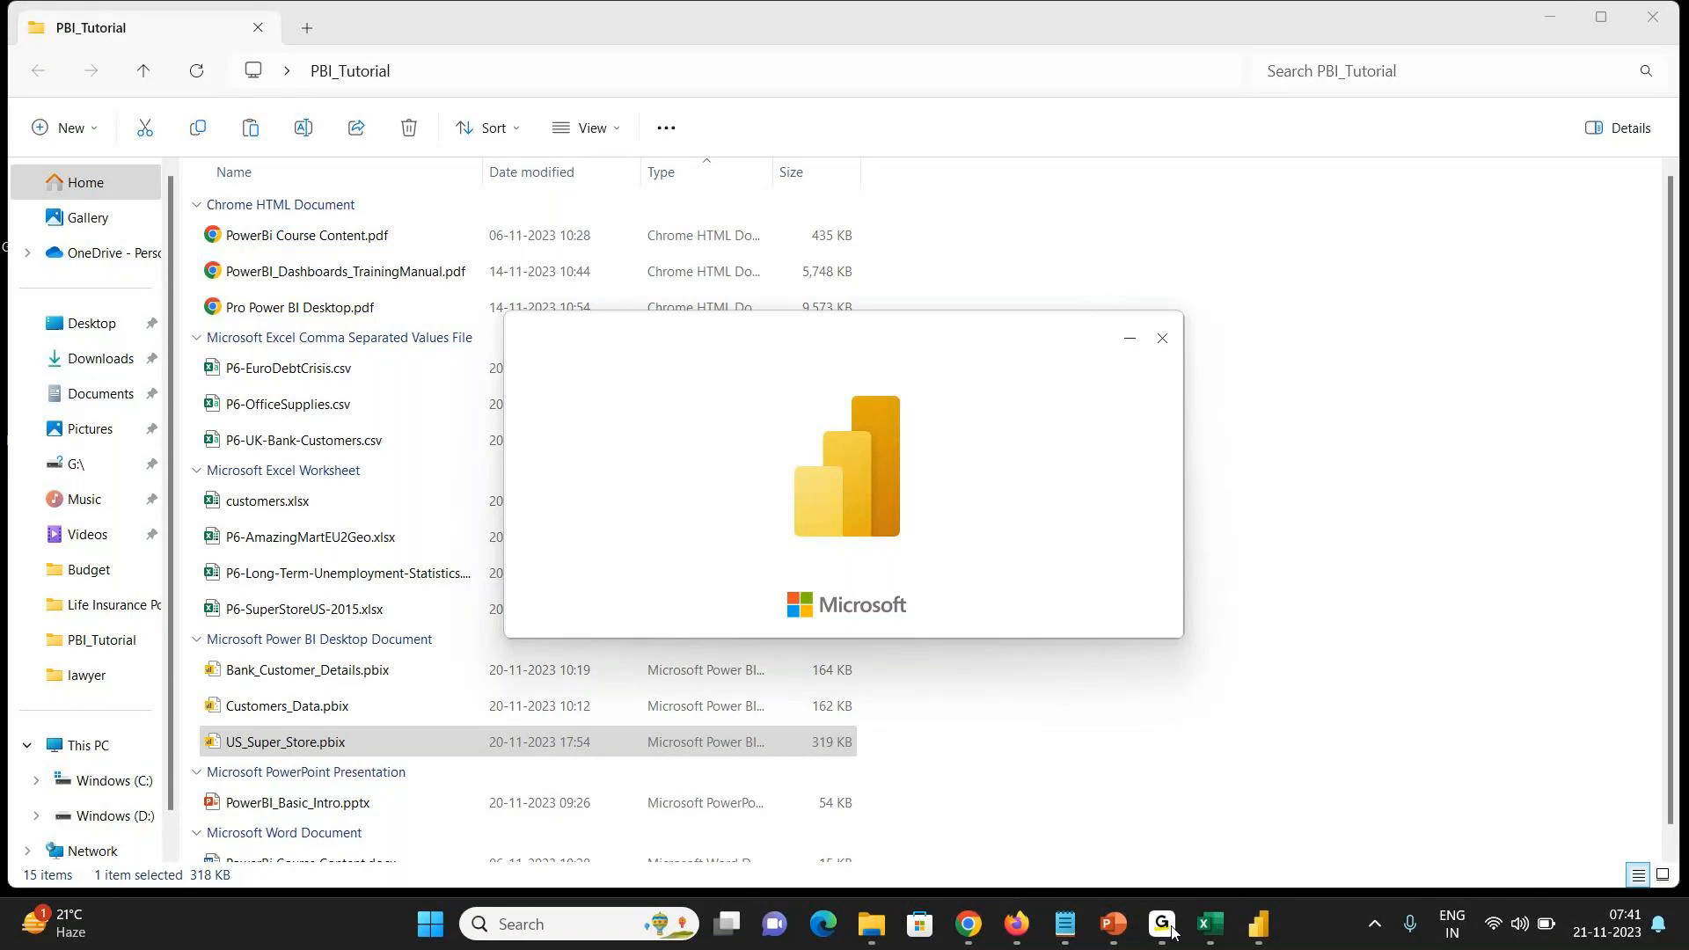
- Check the GoTo meeting window and minimize it, and close the Power BI Desktop start screen to reach a blank report
mouse_move(1173, 931)
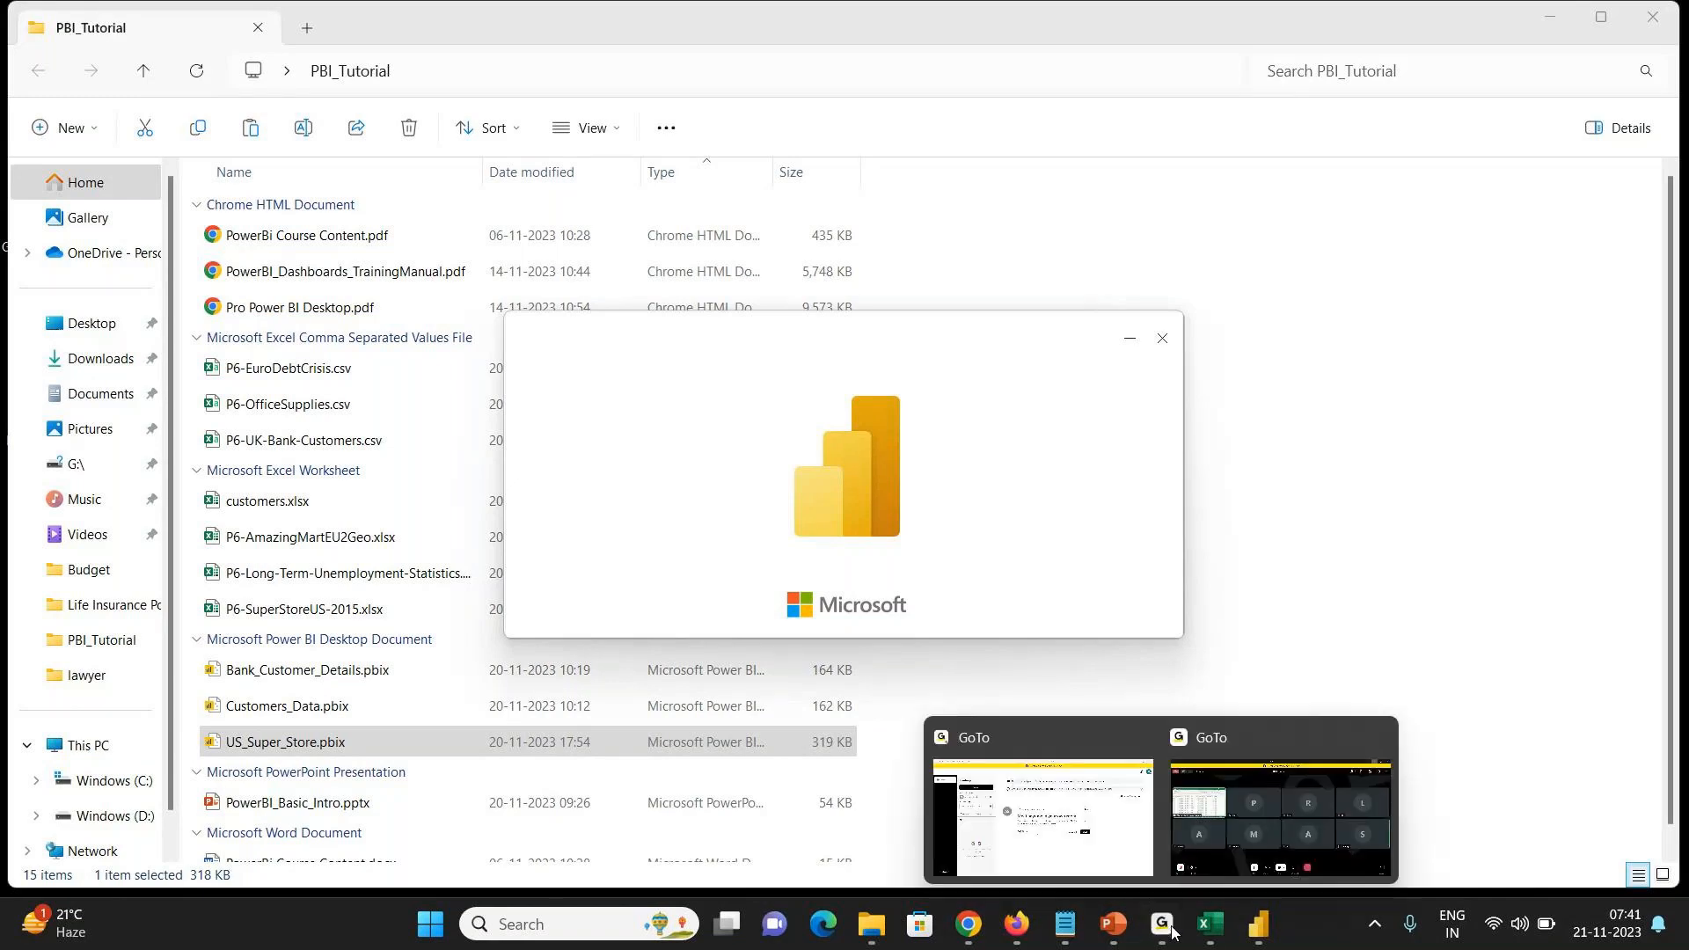
click(1216, 755)
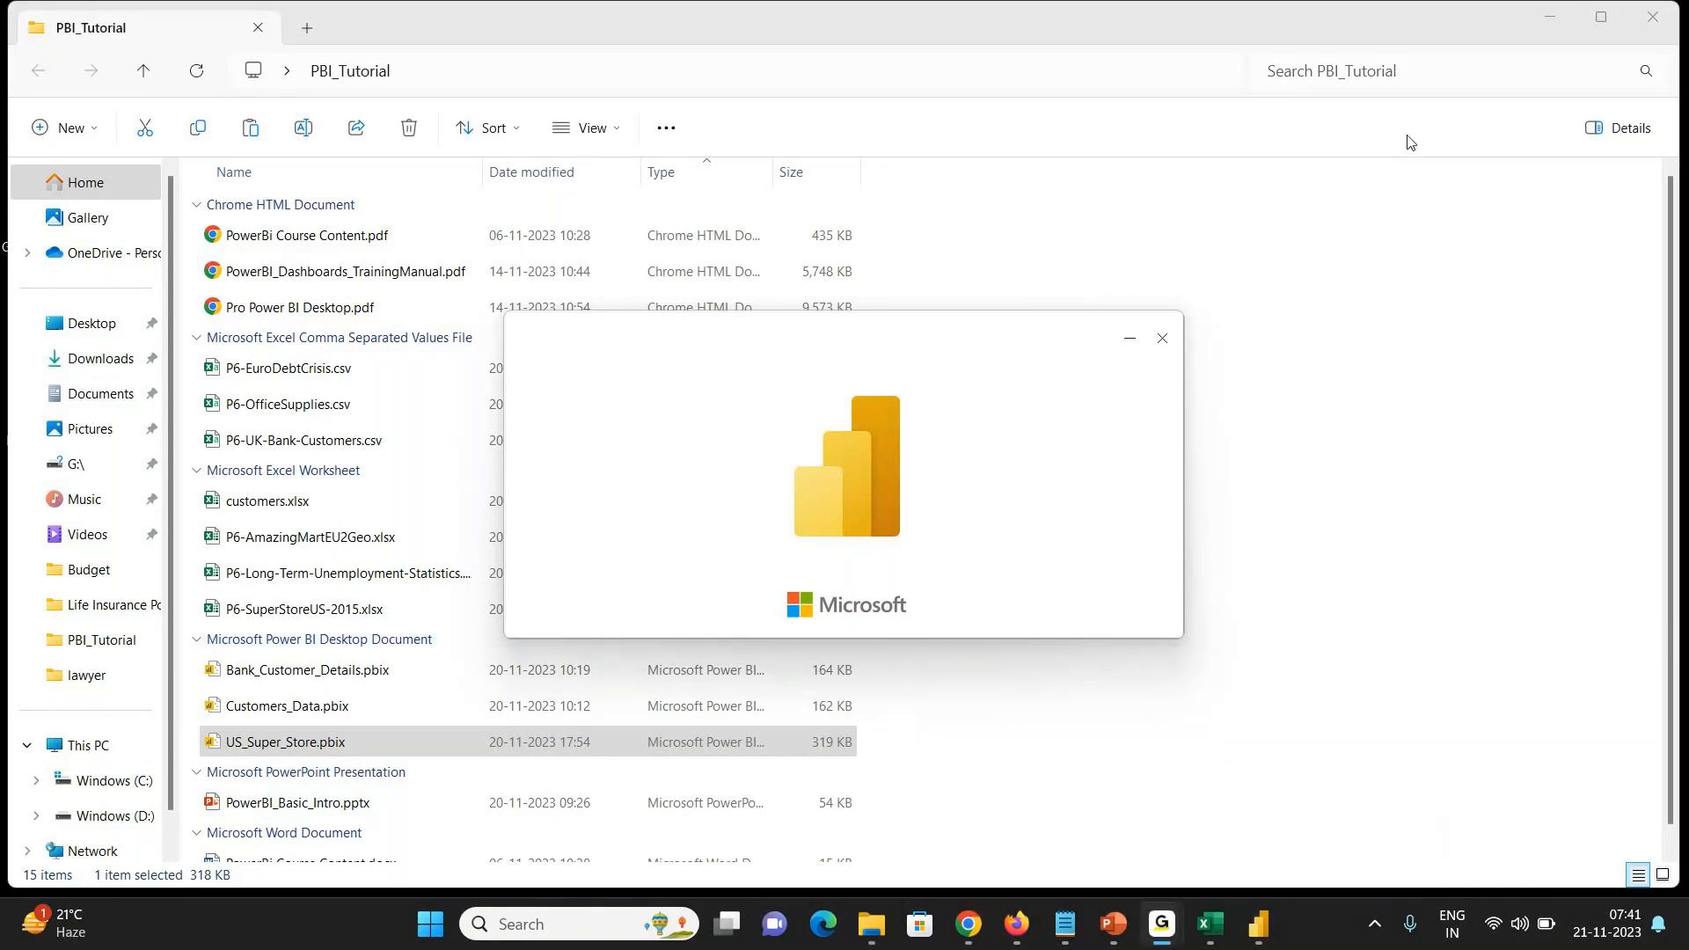
click(1561, 25)
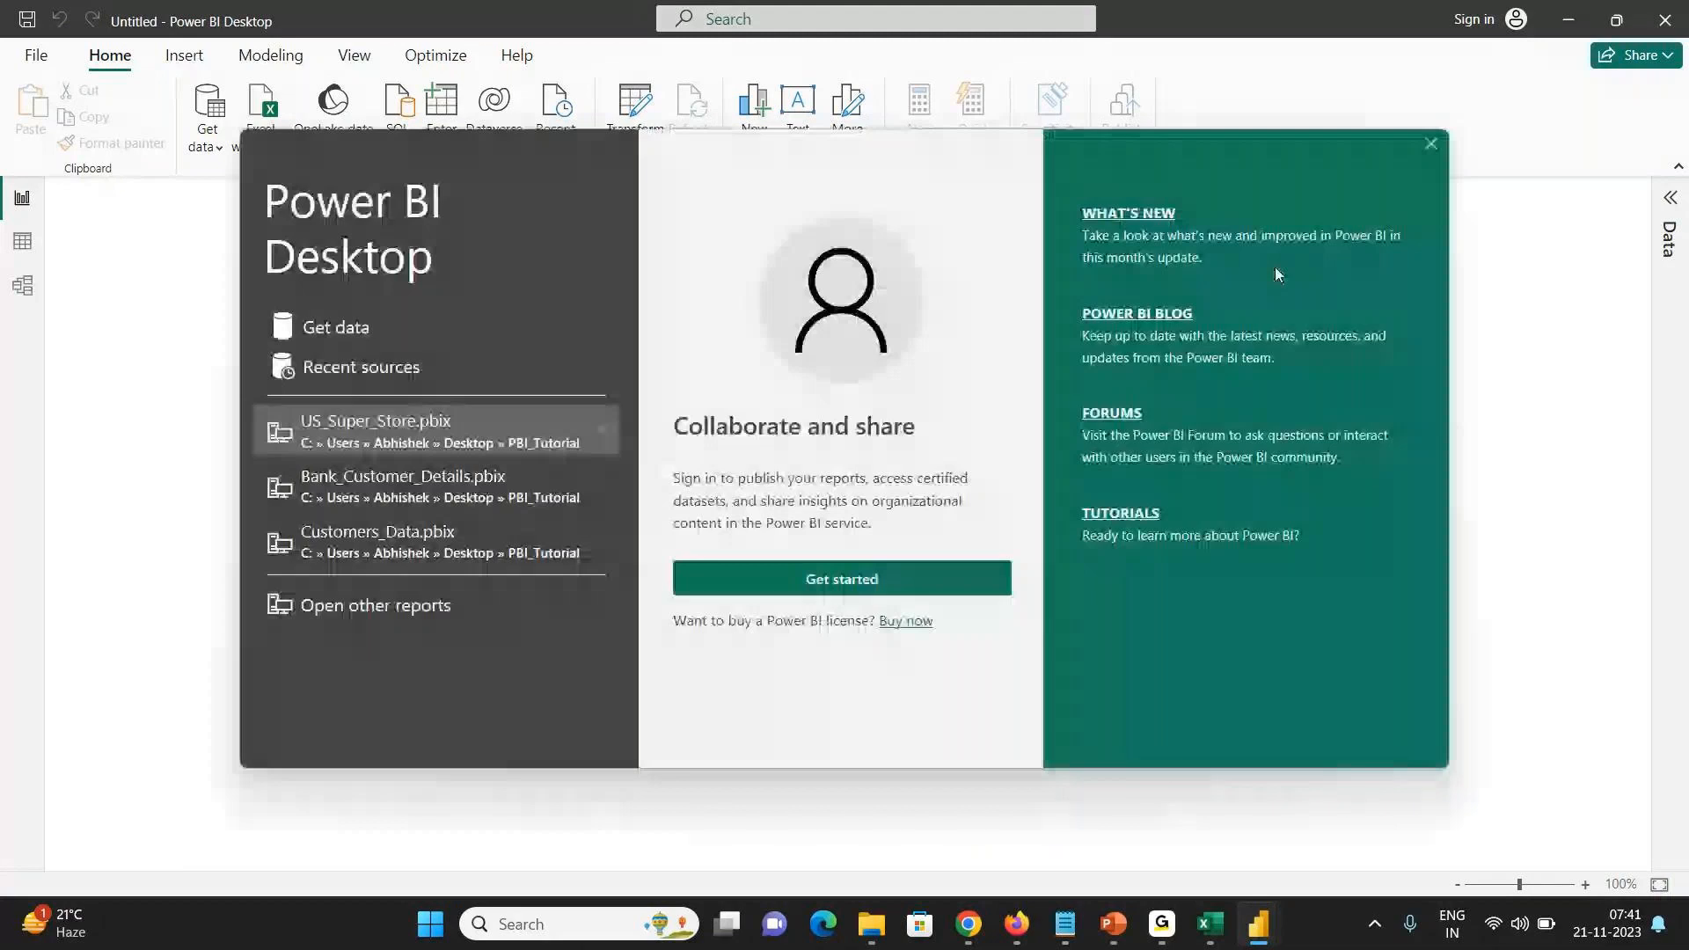
click(1431, 144)
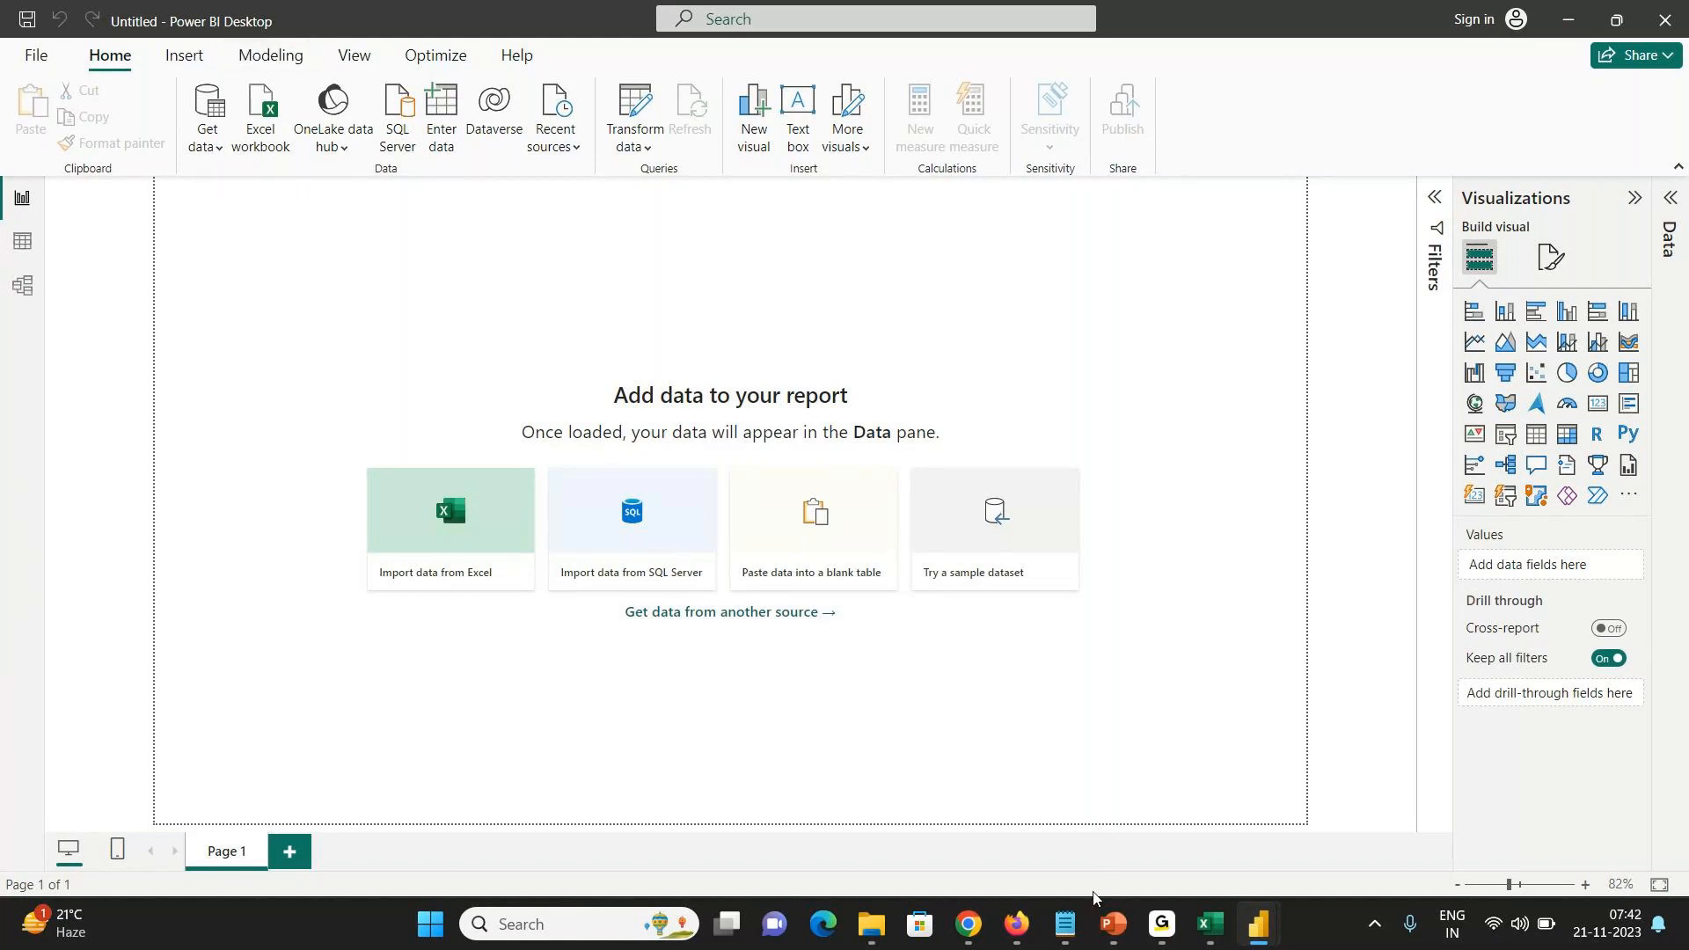
mouse_move(1162, 924)
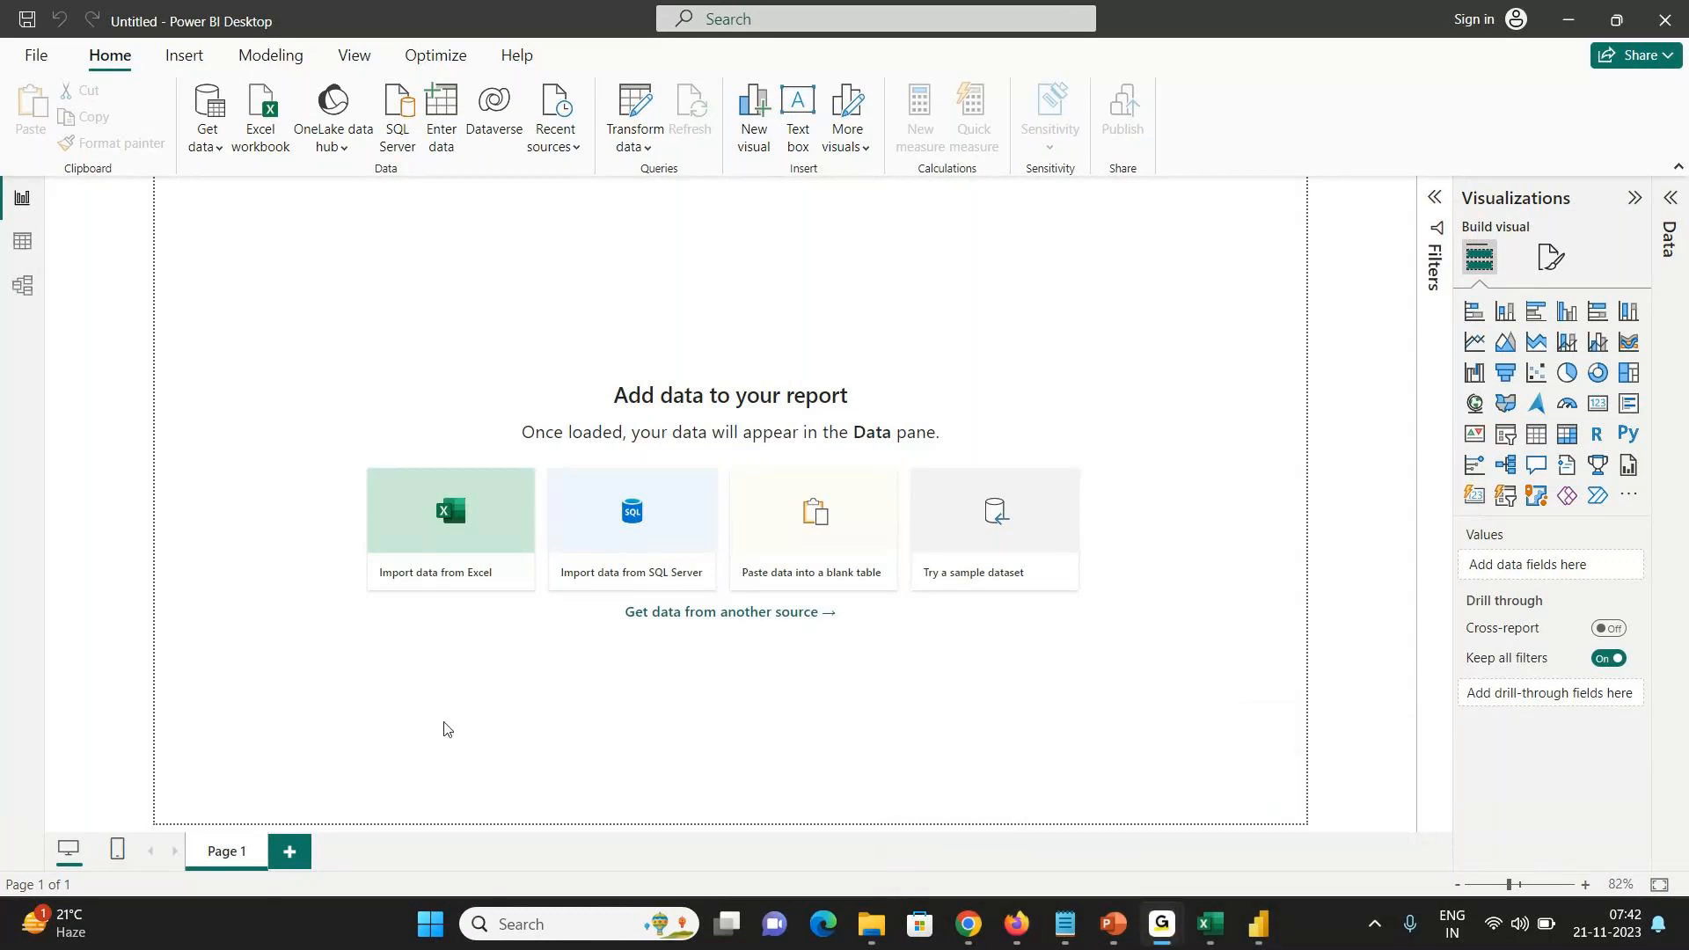
click(1123, 268)
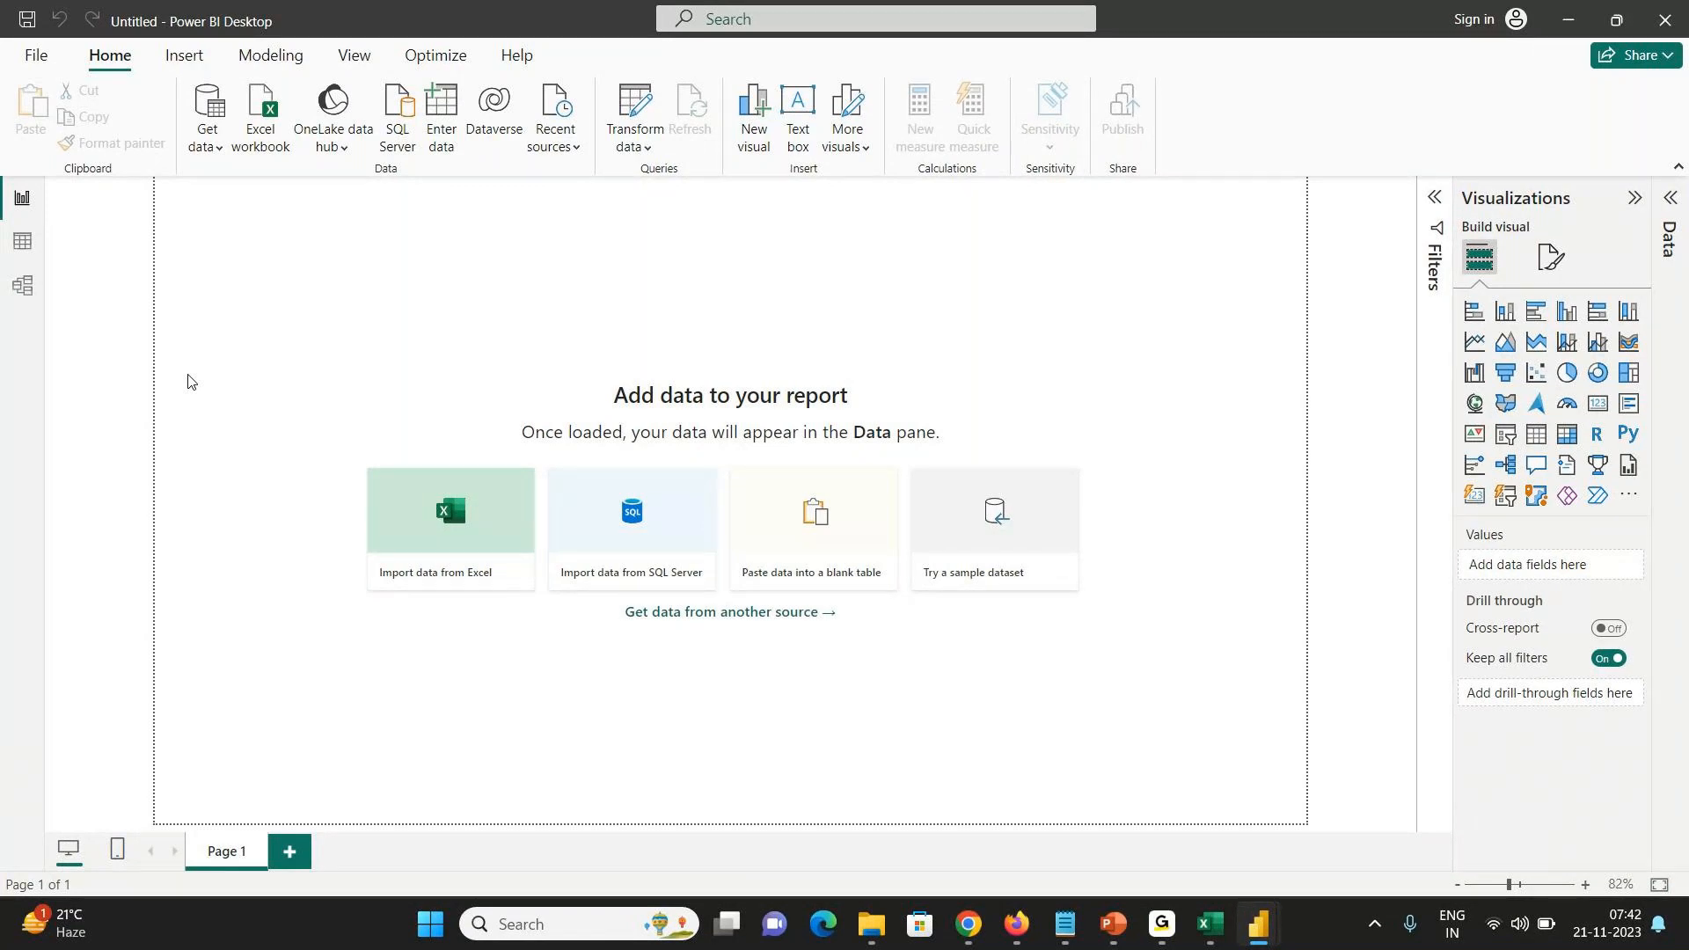
- Save the blank report as US_Superstore_20231121 in the PBI_Tutorial folder on this device
click(44, 59)
click(56, 202)
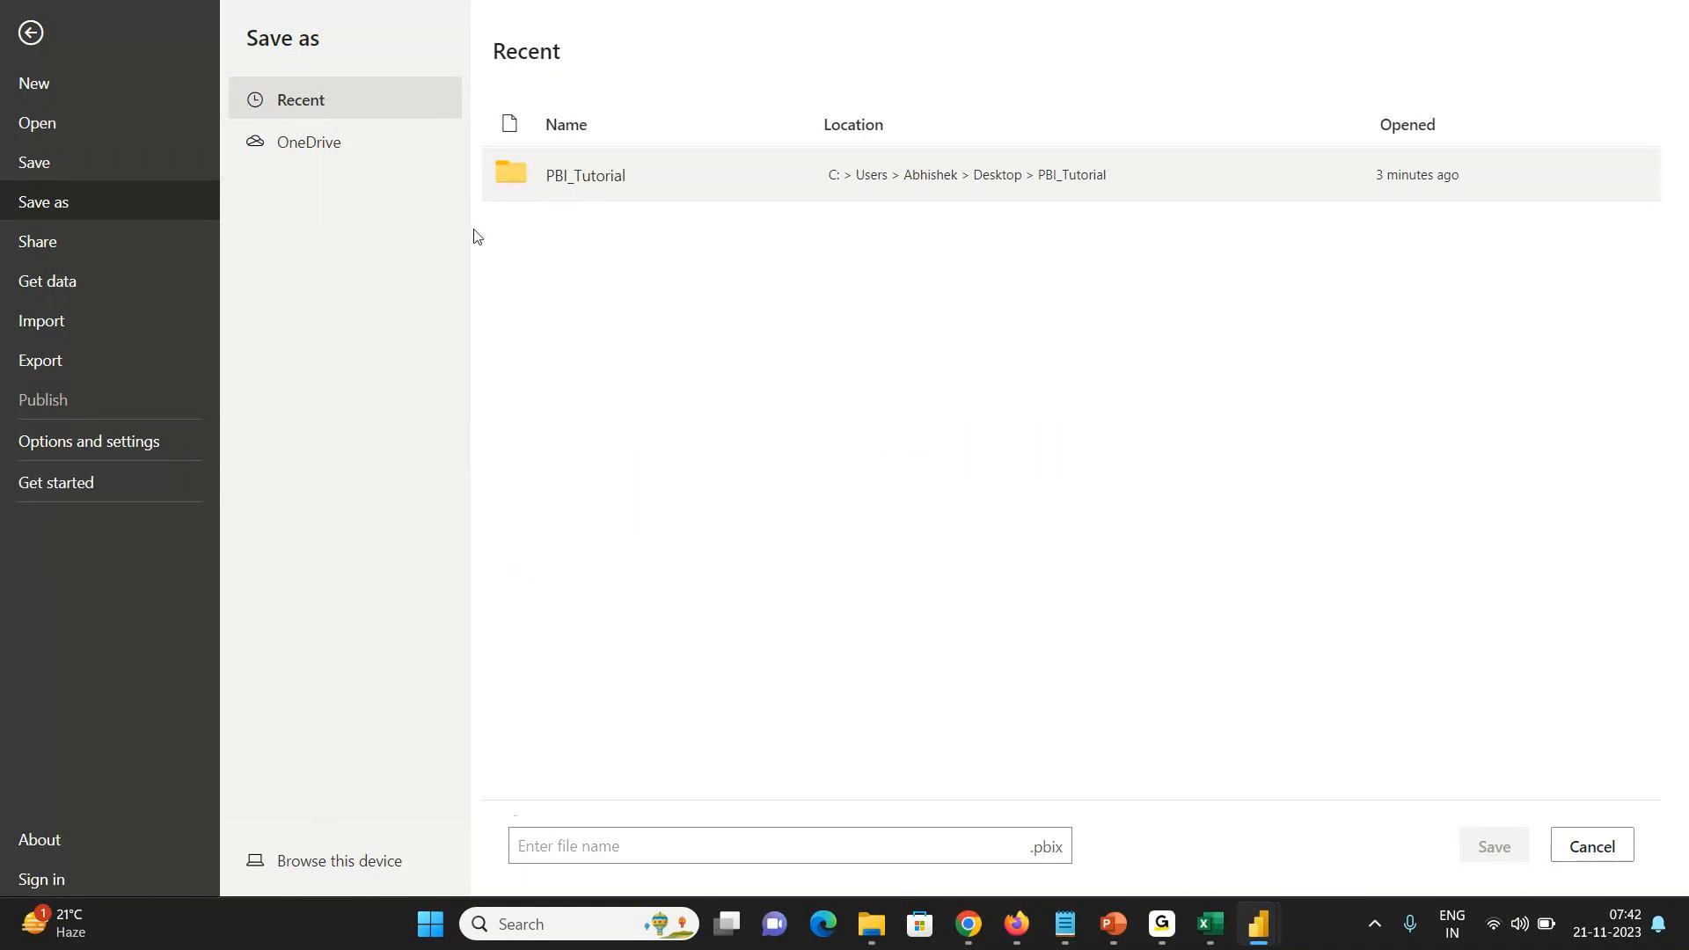
click(329, 863)
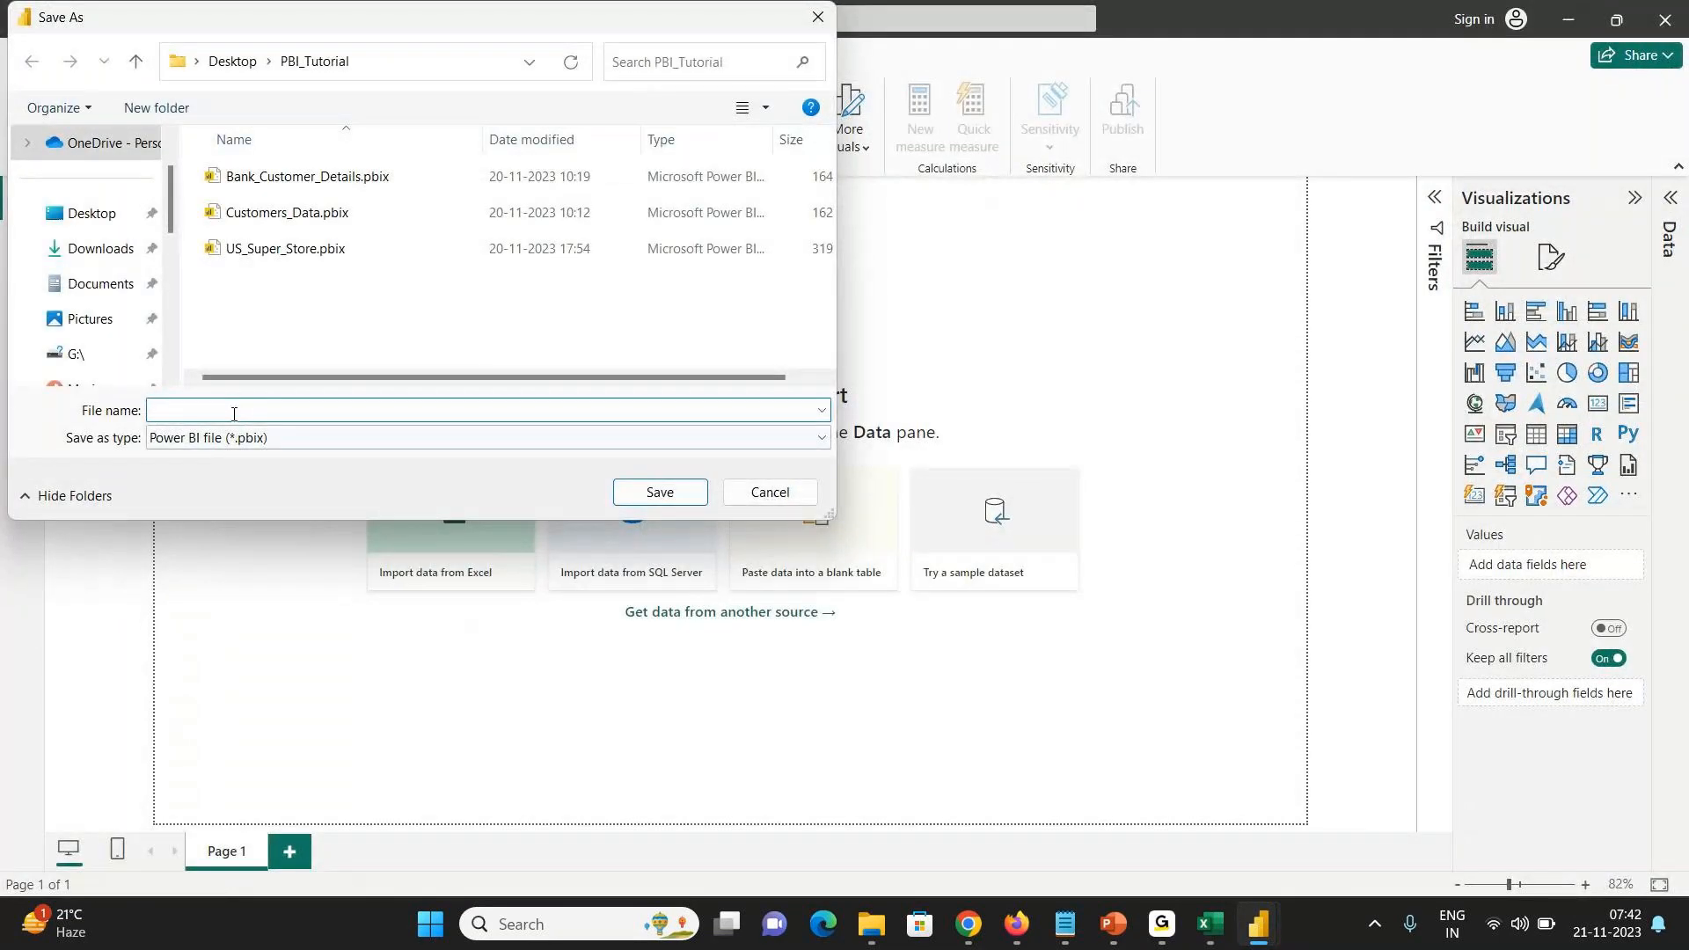
text(US_Supers)
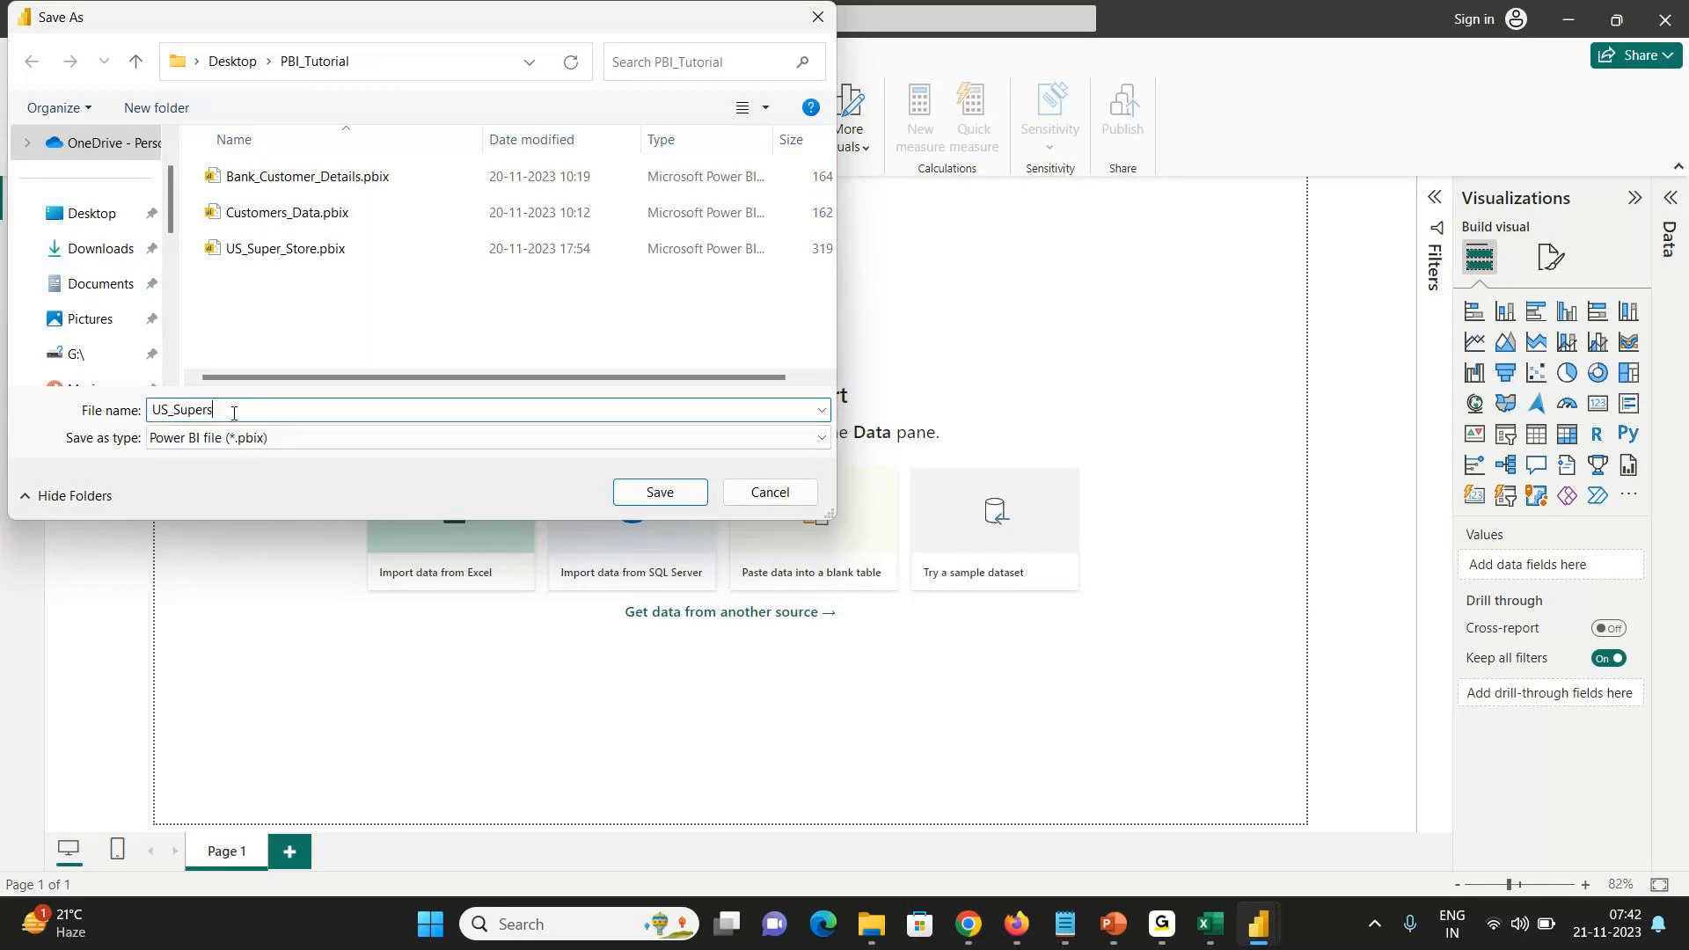
text(tore_201)
key(BackSpace)
text(231121)
key(Return)
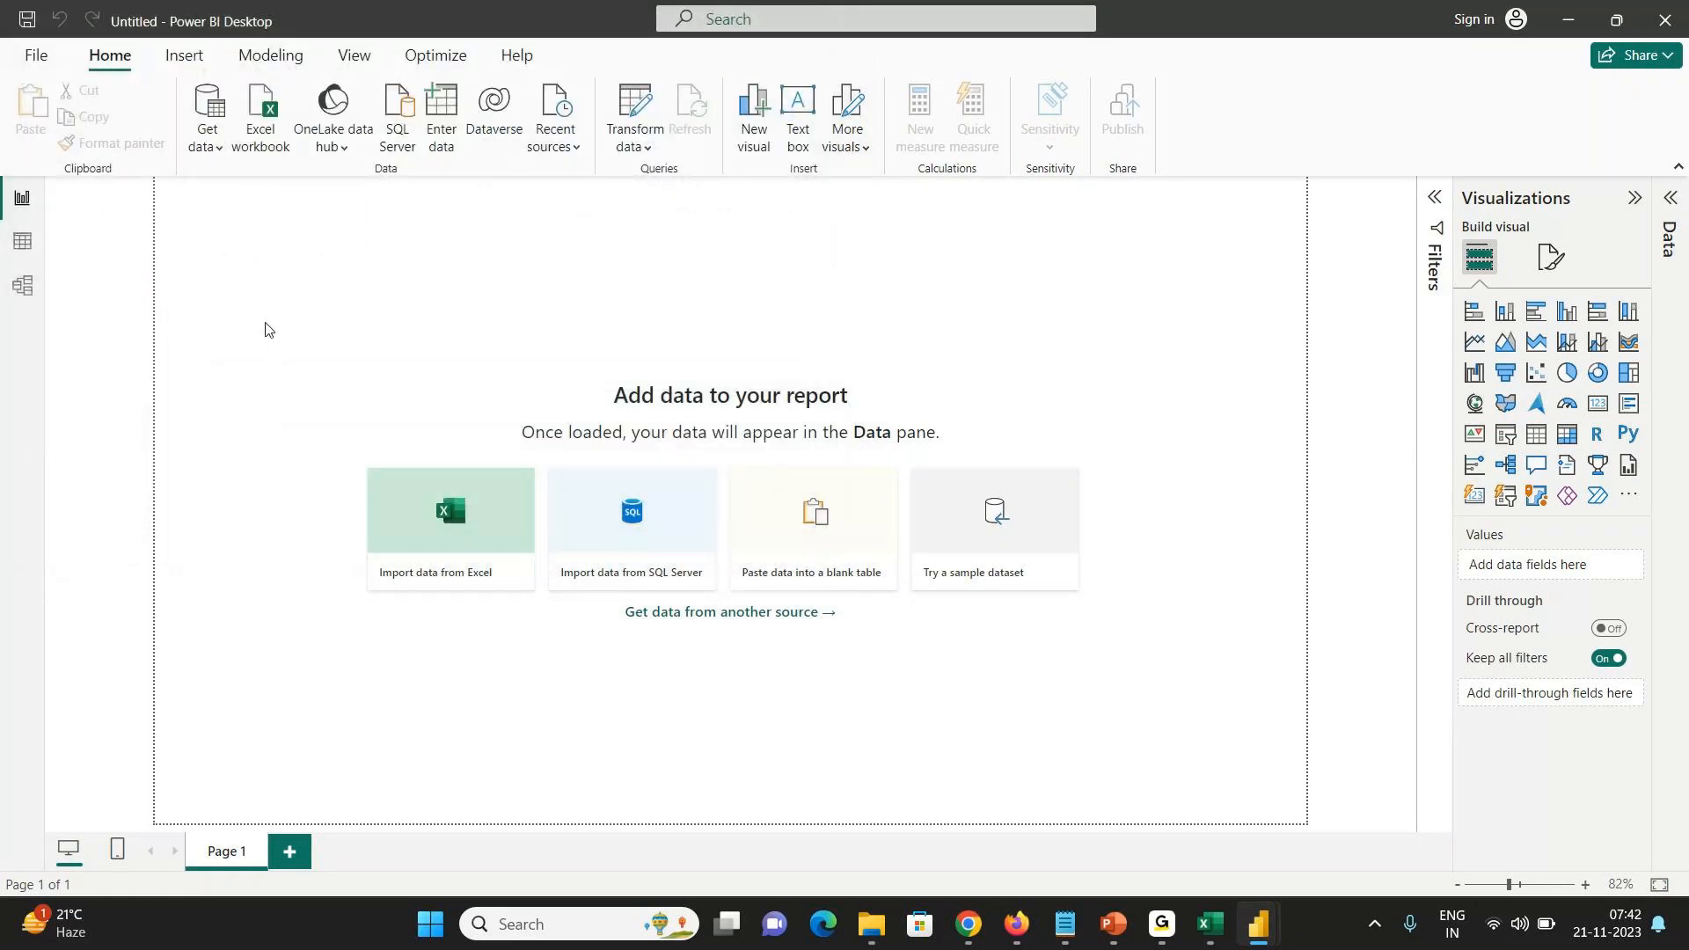
- Locate P6-SuperStoreUS-2015.xlsx in the PBI_Tutorial folder and connect to it as an Excel Workbook data source
click(207, 149)
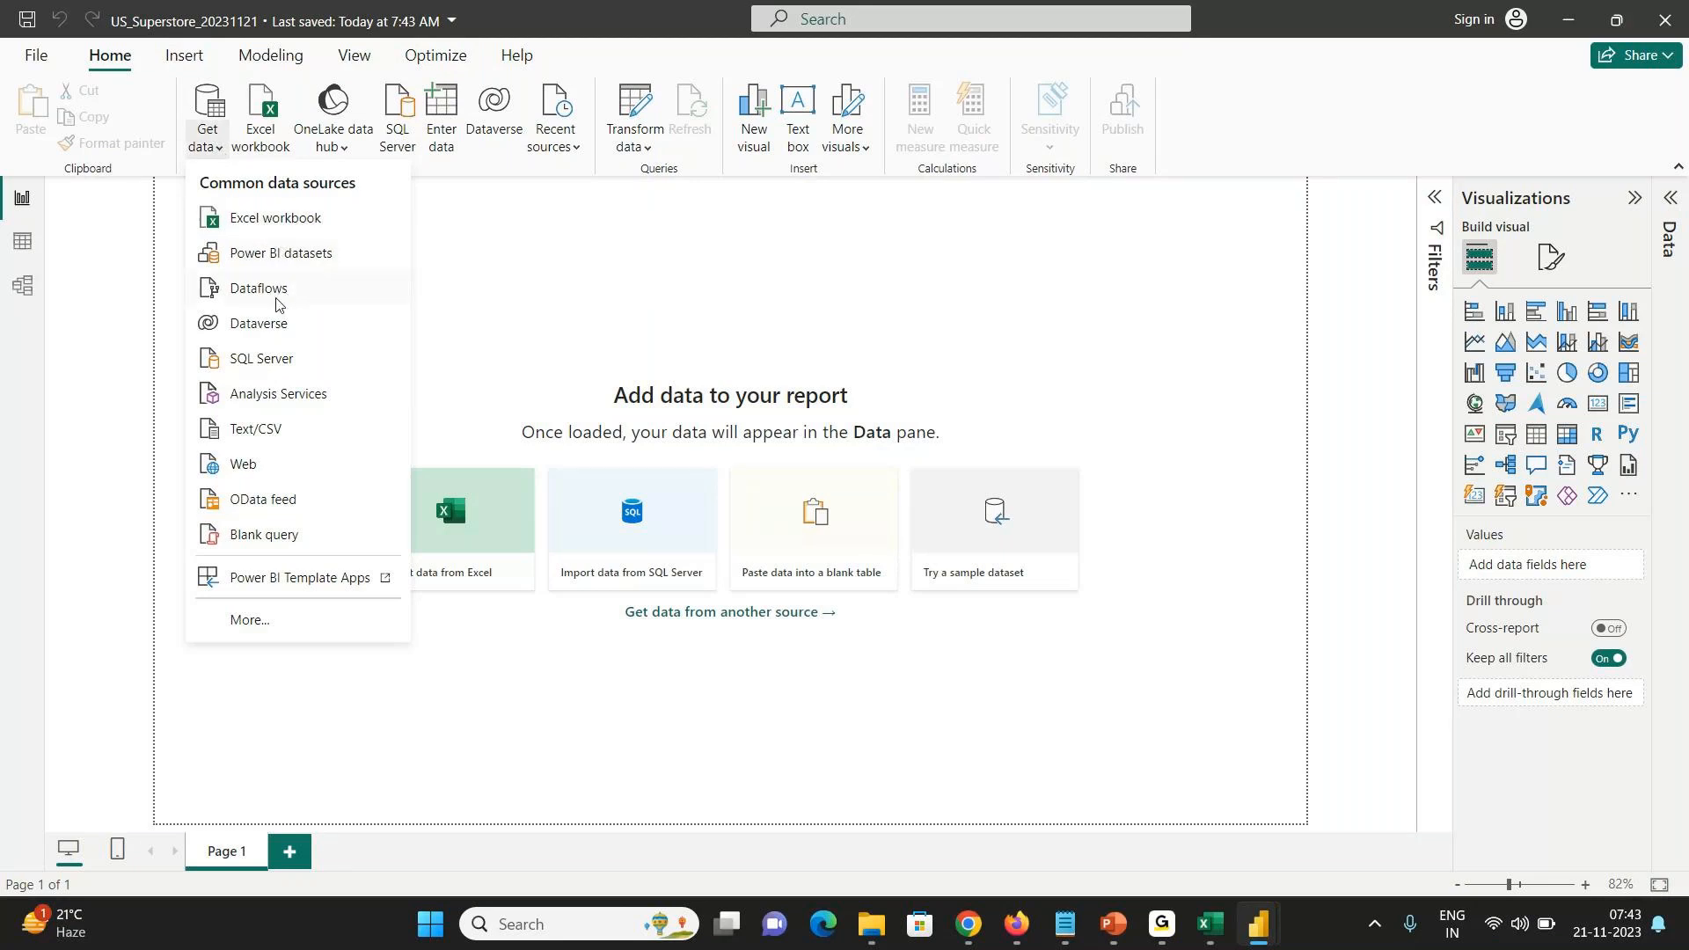
click(251, 621)
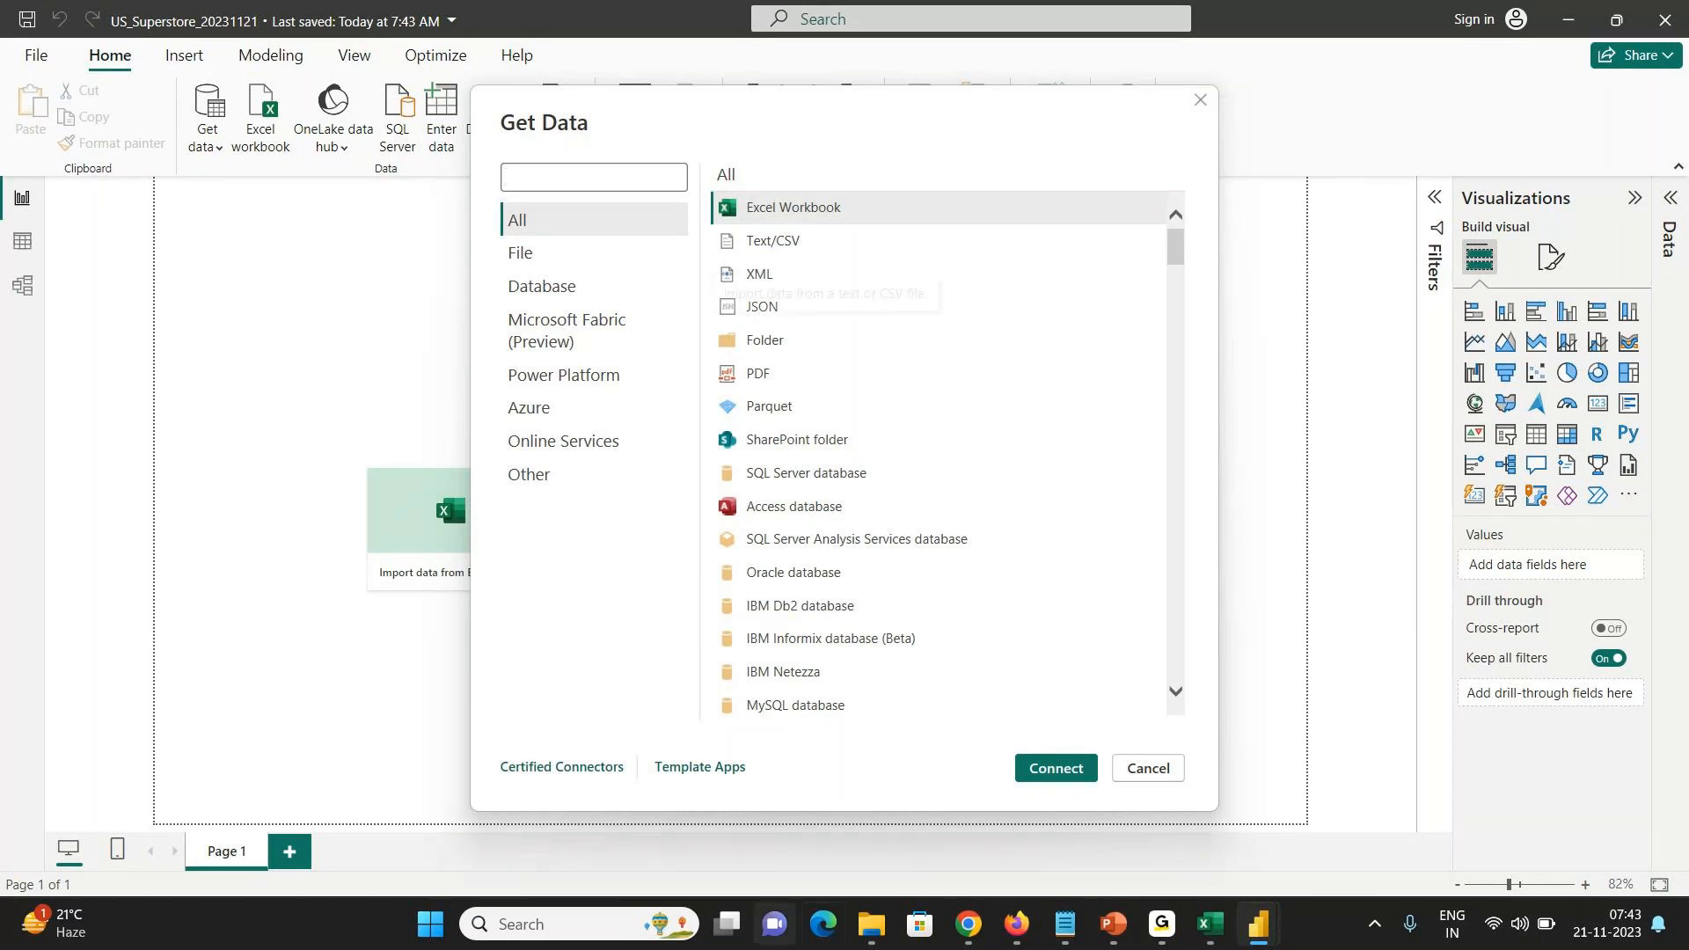
mouse_move(871, 943)
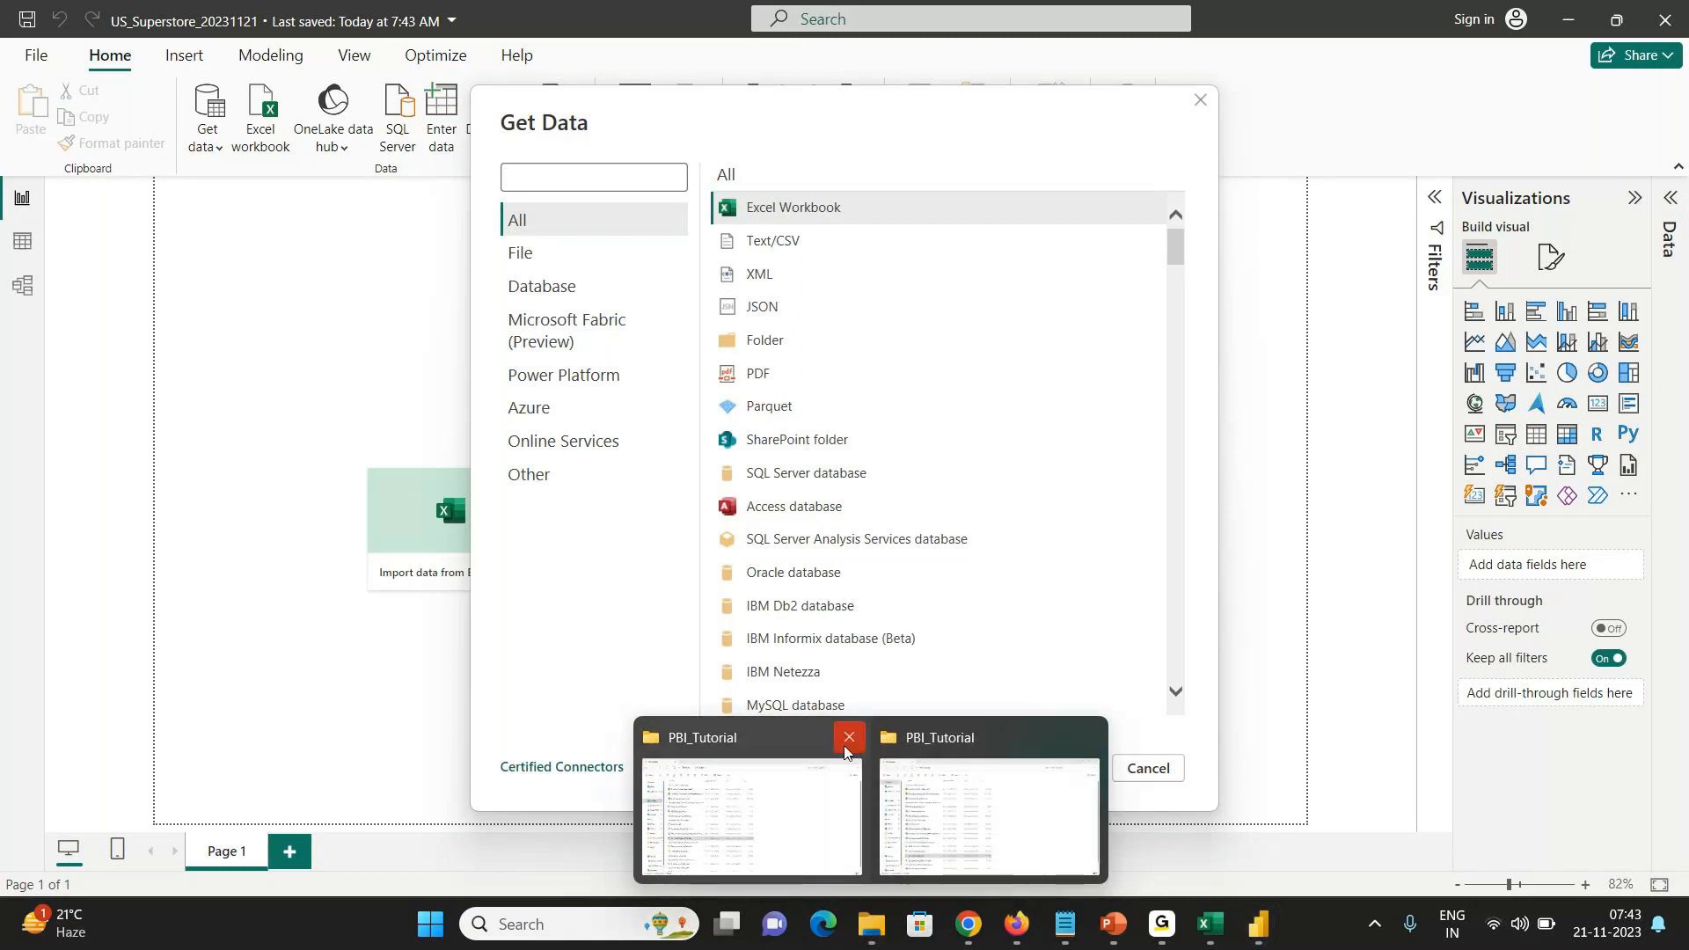
click(846, 770)
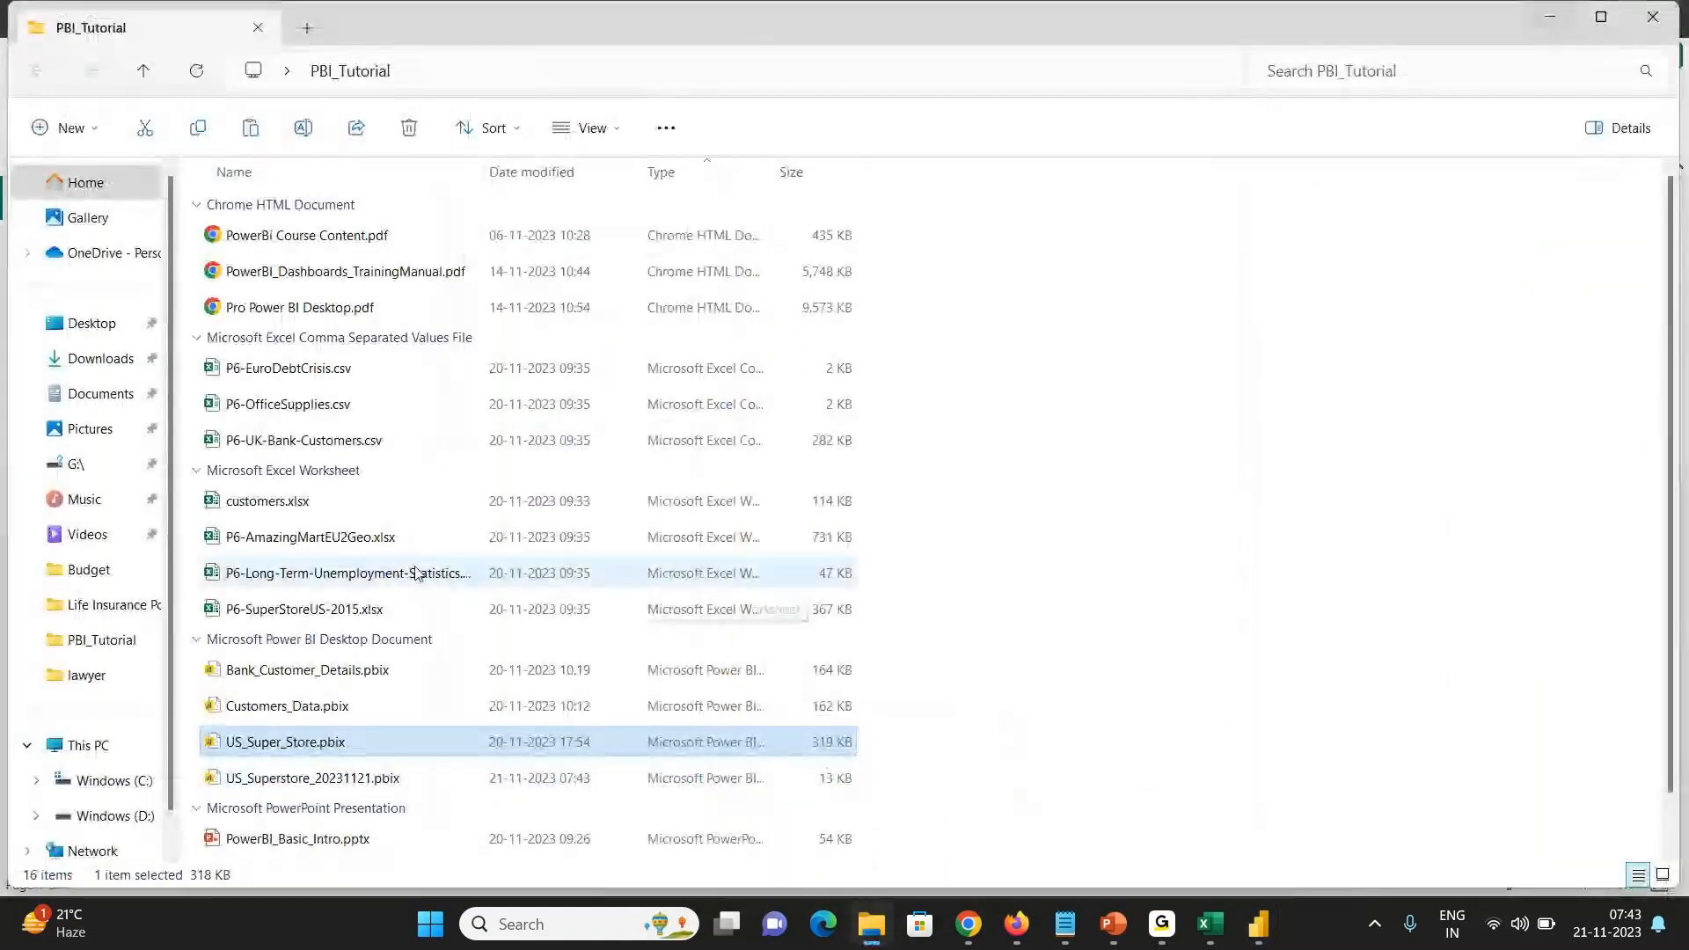
click(357, 611)
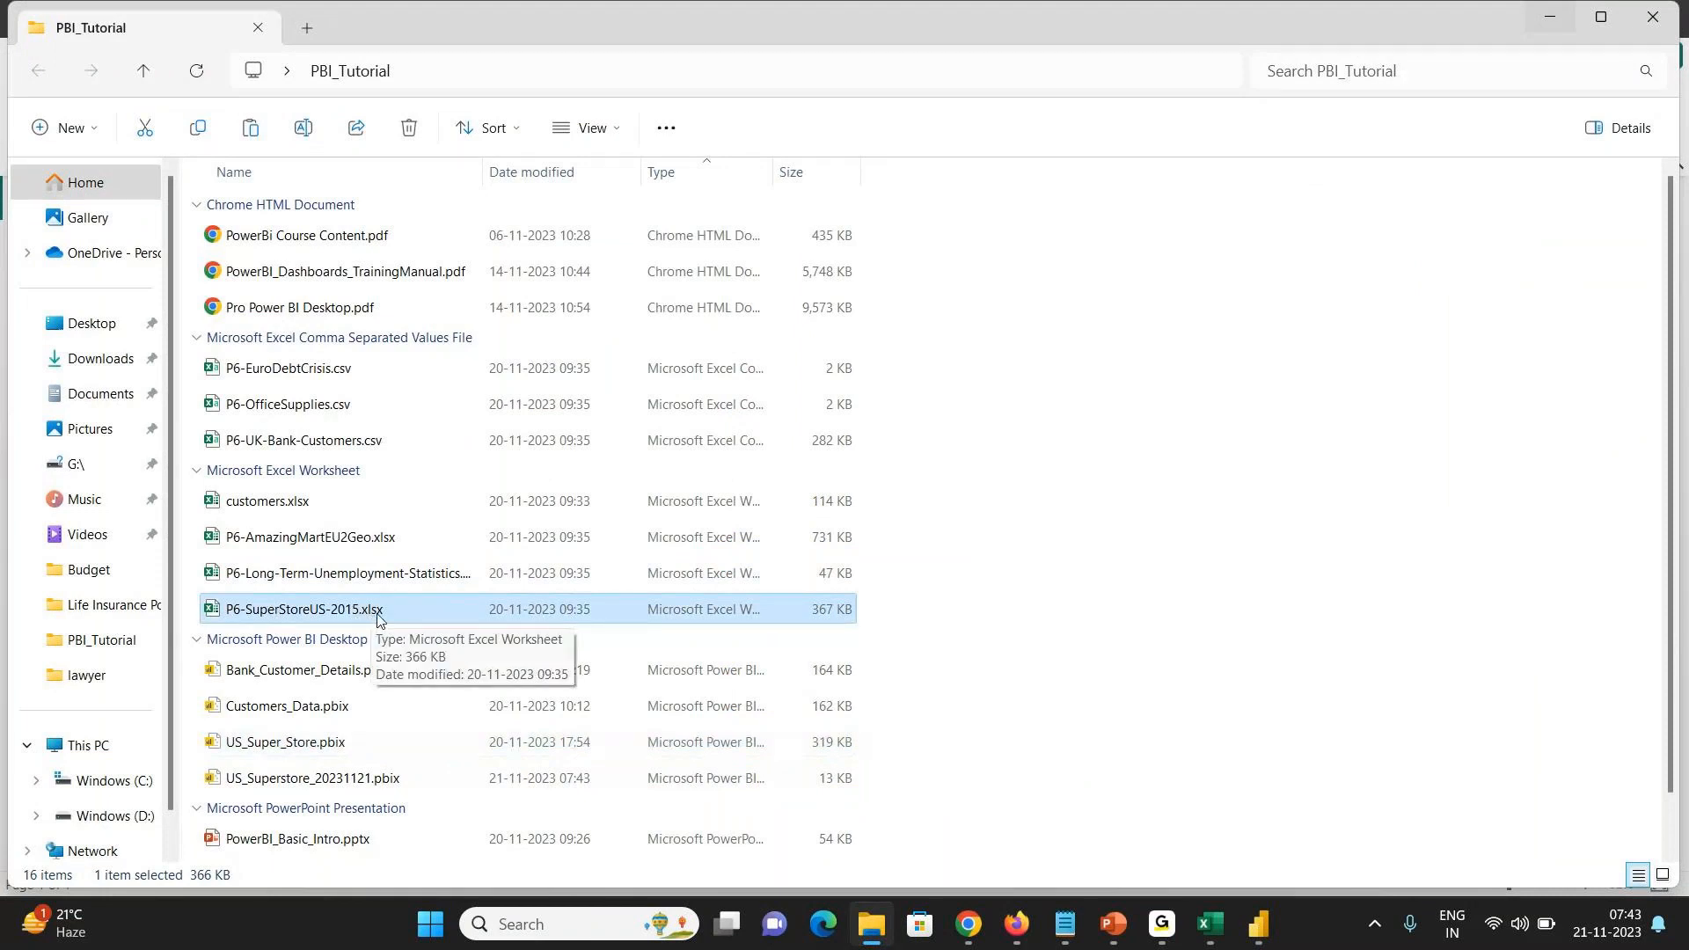
key(alt+Tab)
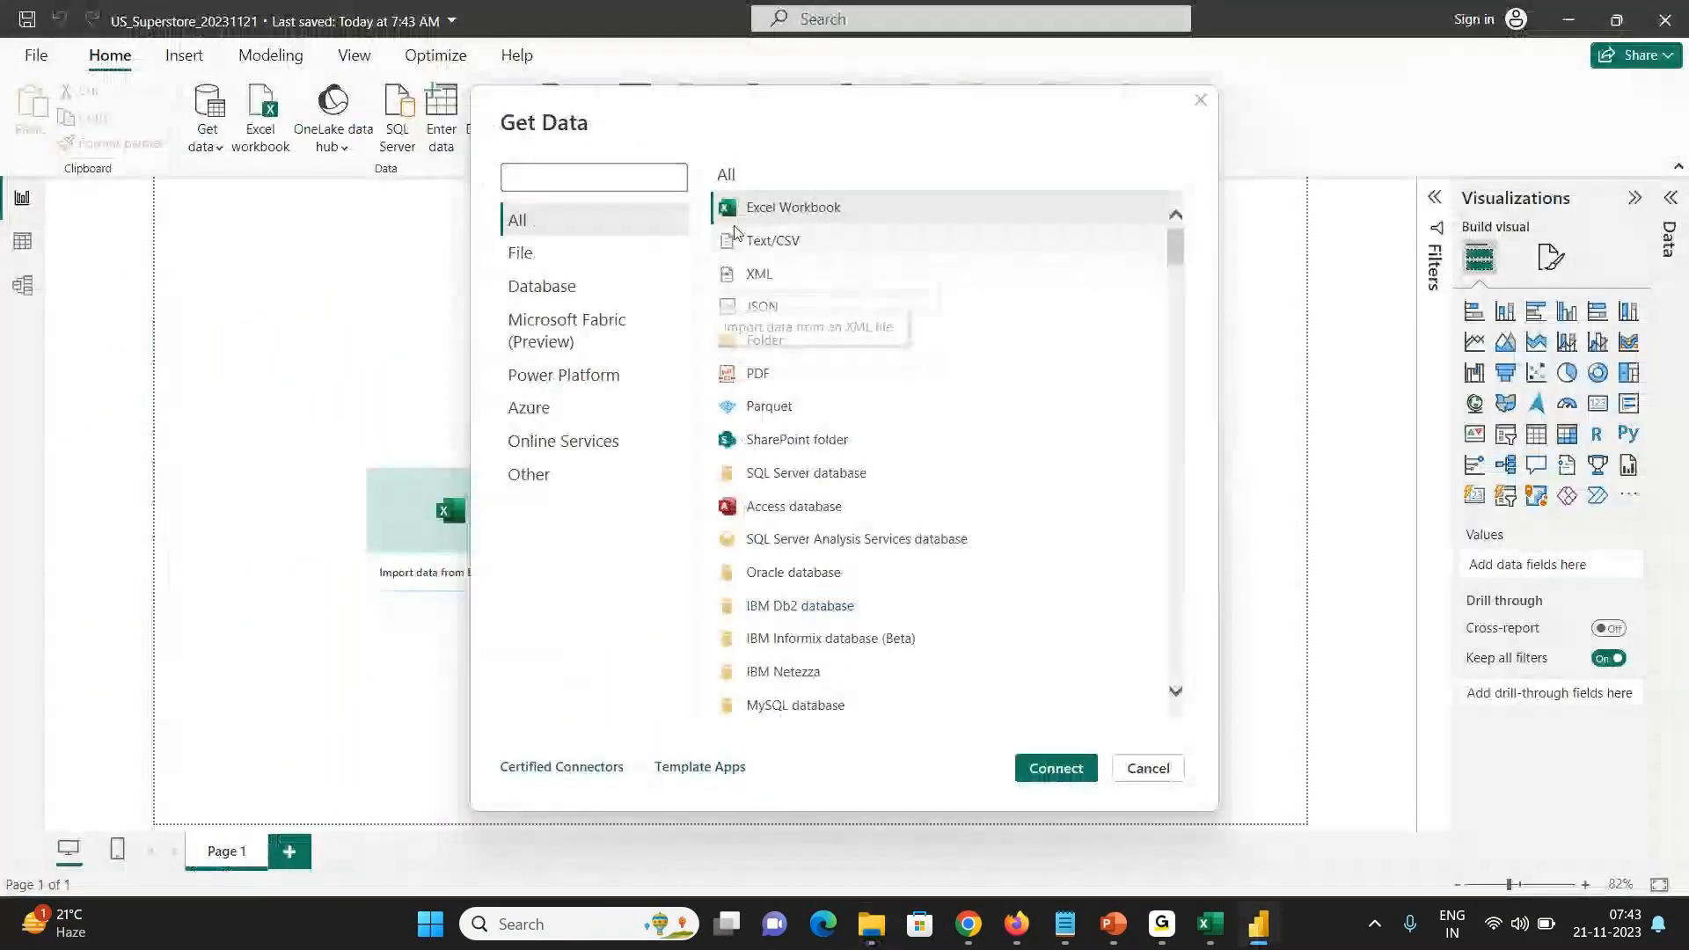
click(1055, 774)
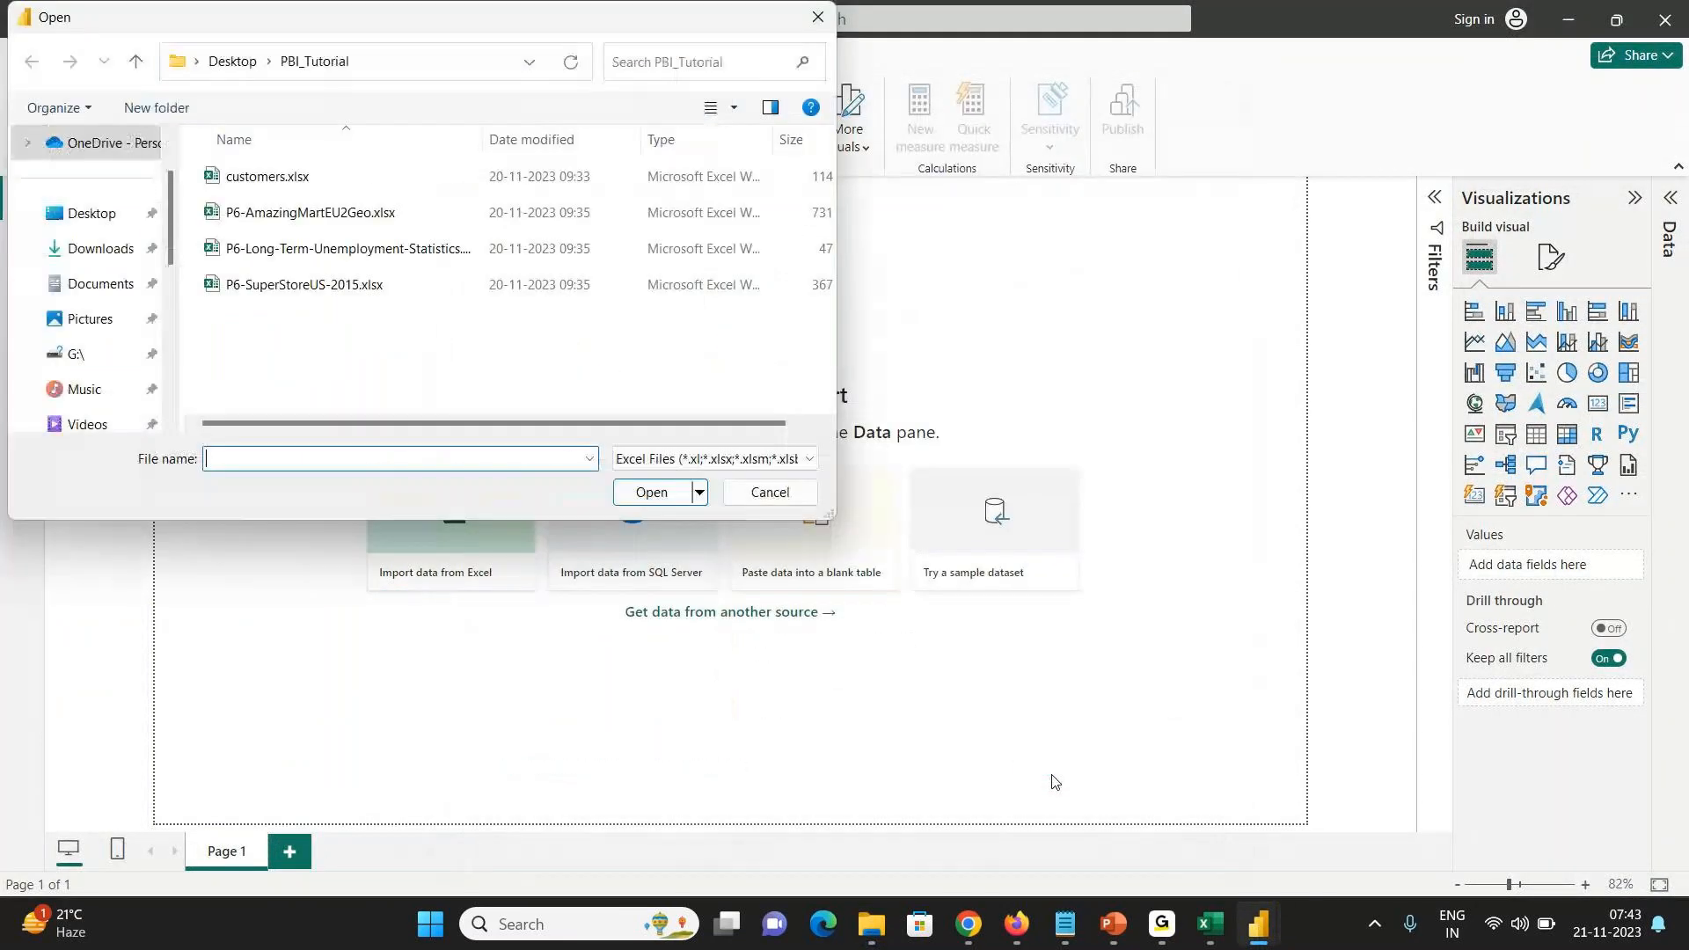
double_click(262, 285)
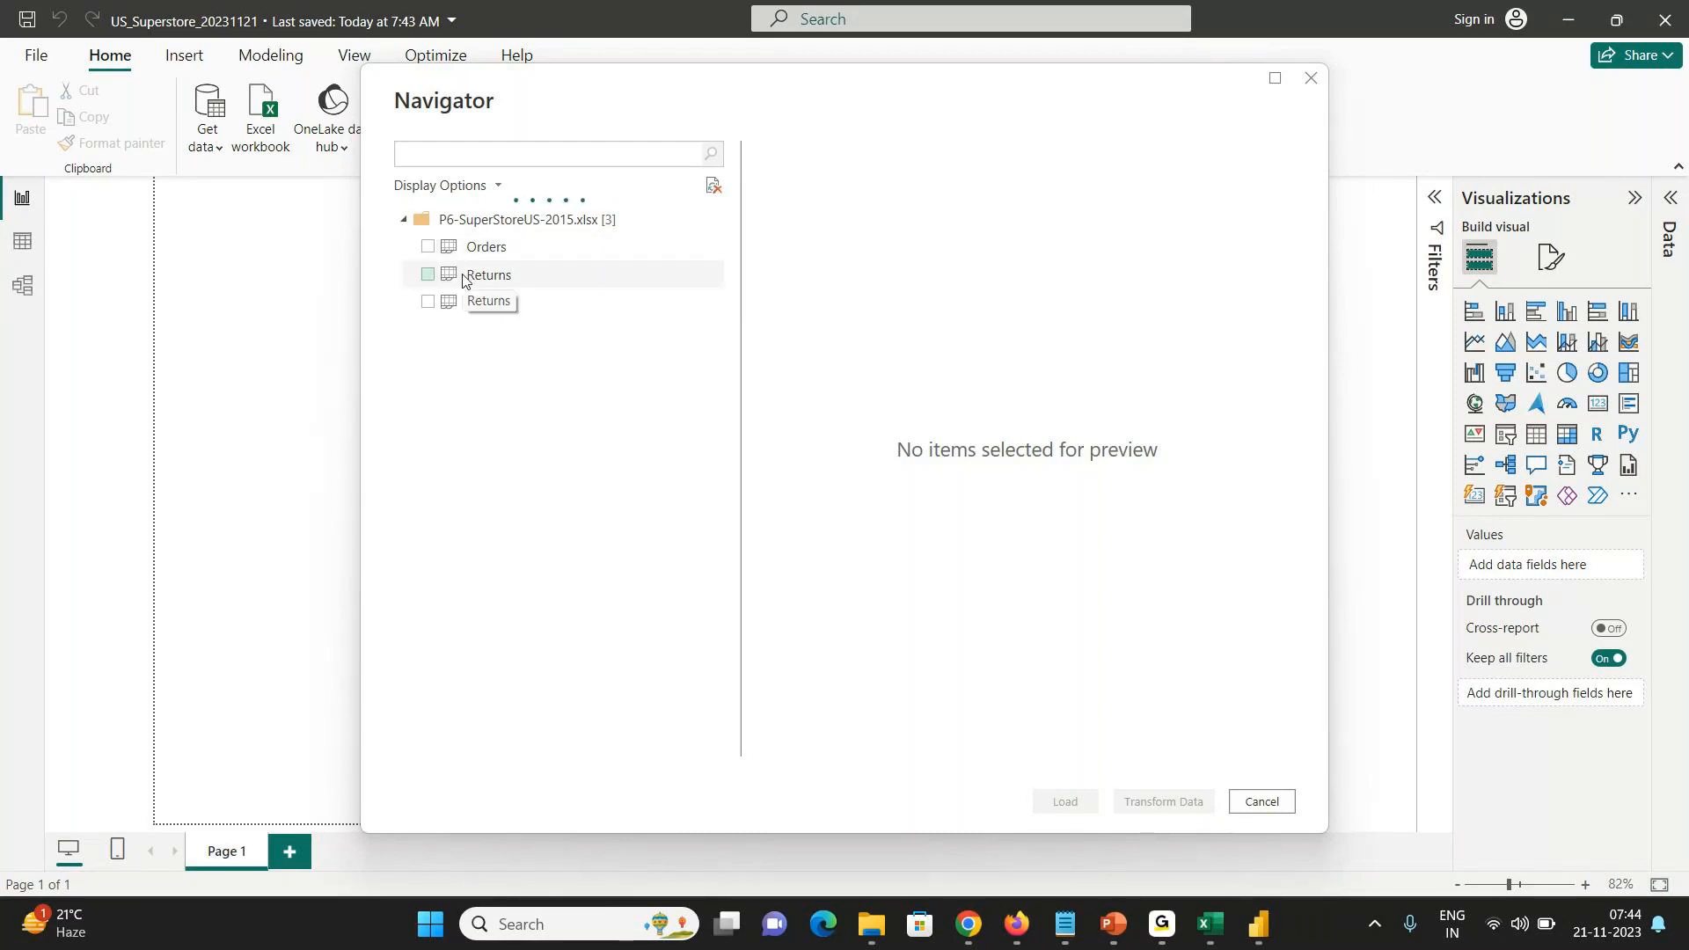
- Select the Orders, Returns and Users sheets of the SuperStore workbook for import
click(1201, 928)
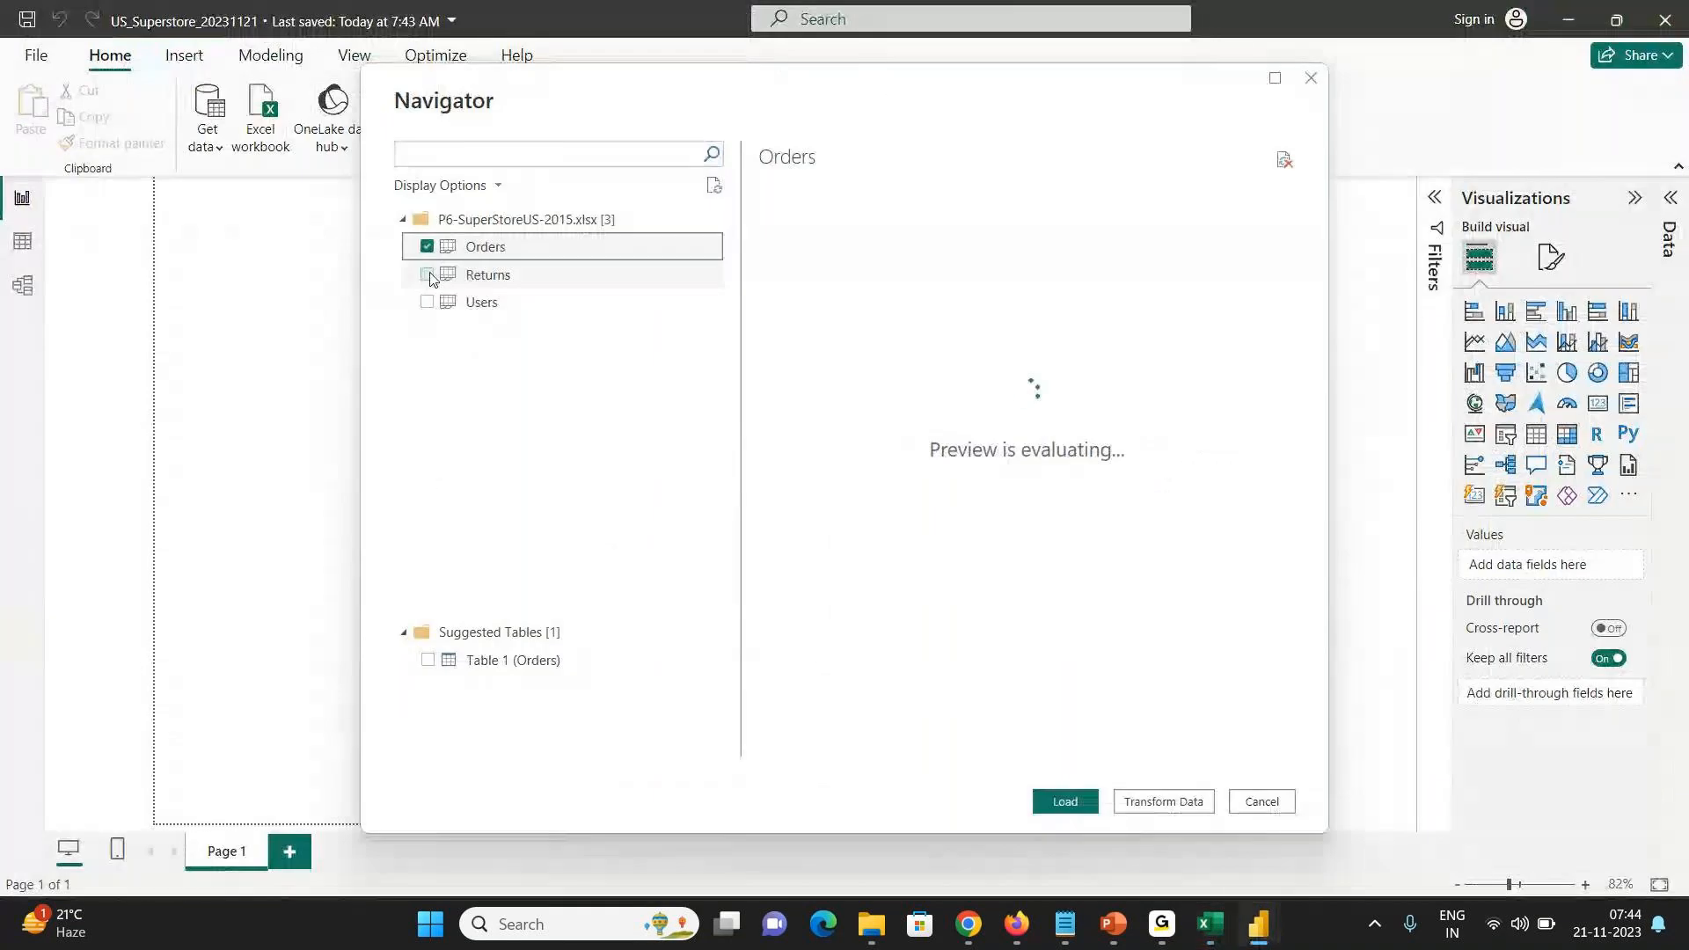
click(427, 274)
click(428, 302)
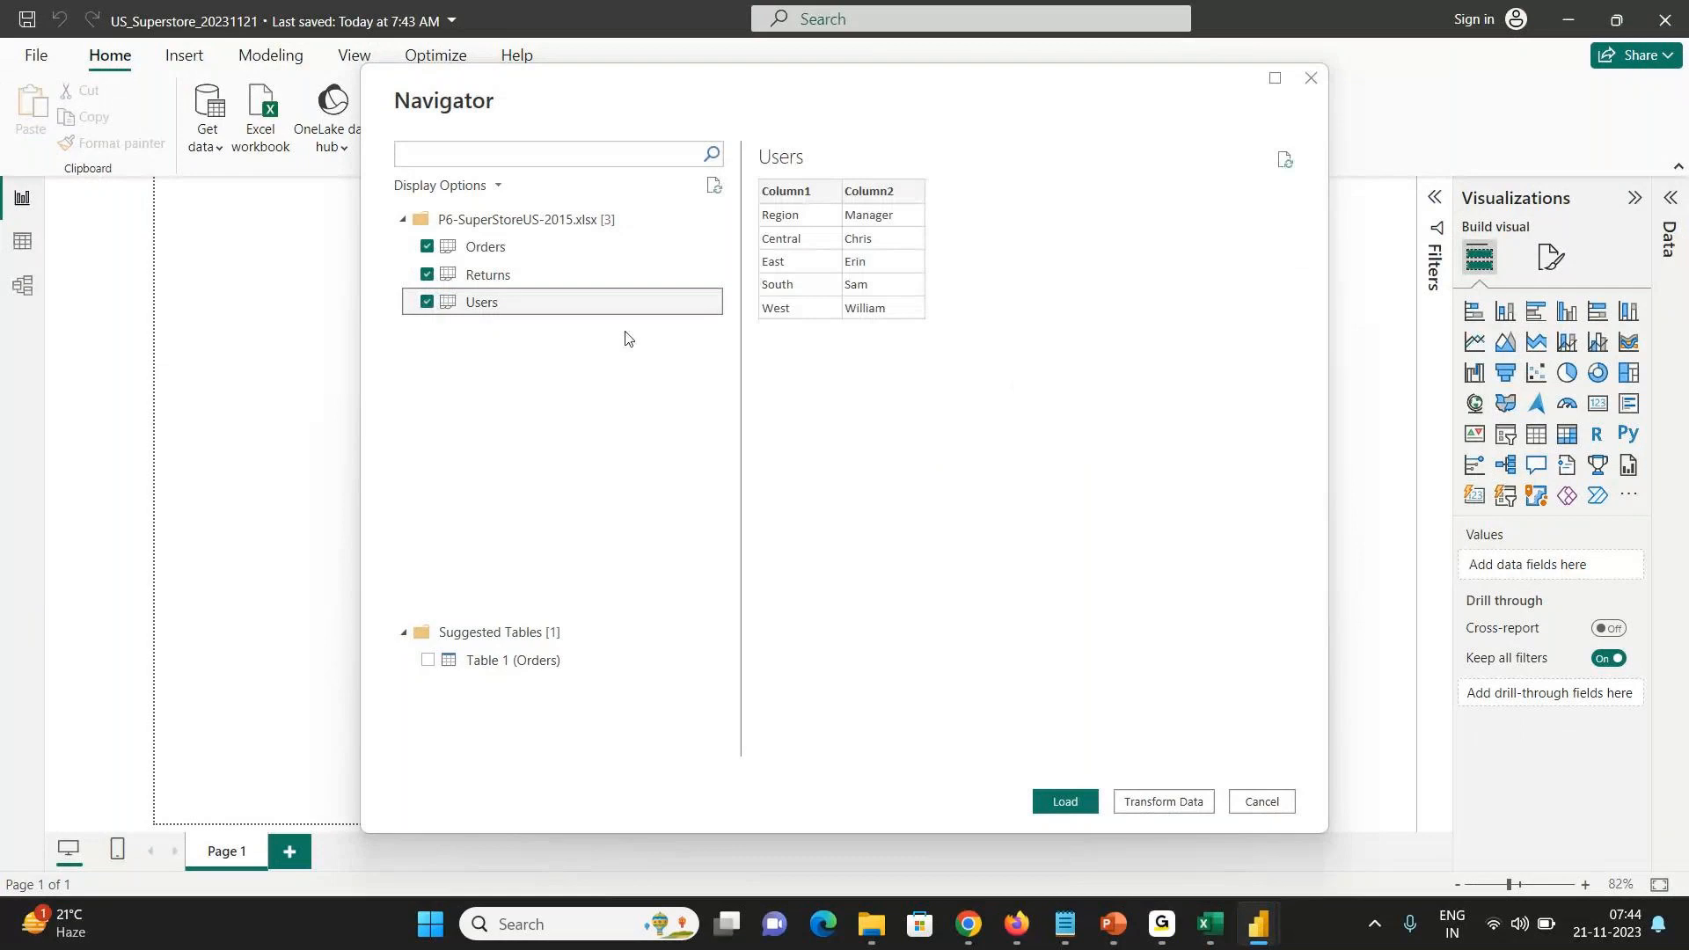
- Compare the Orders, Returns and Users previews with the sheets in the Excel workbook, and load the three tables
click(541, 256)
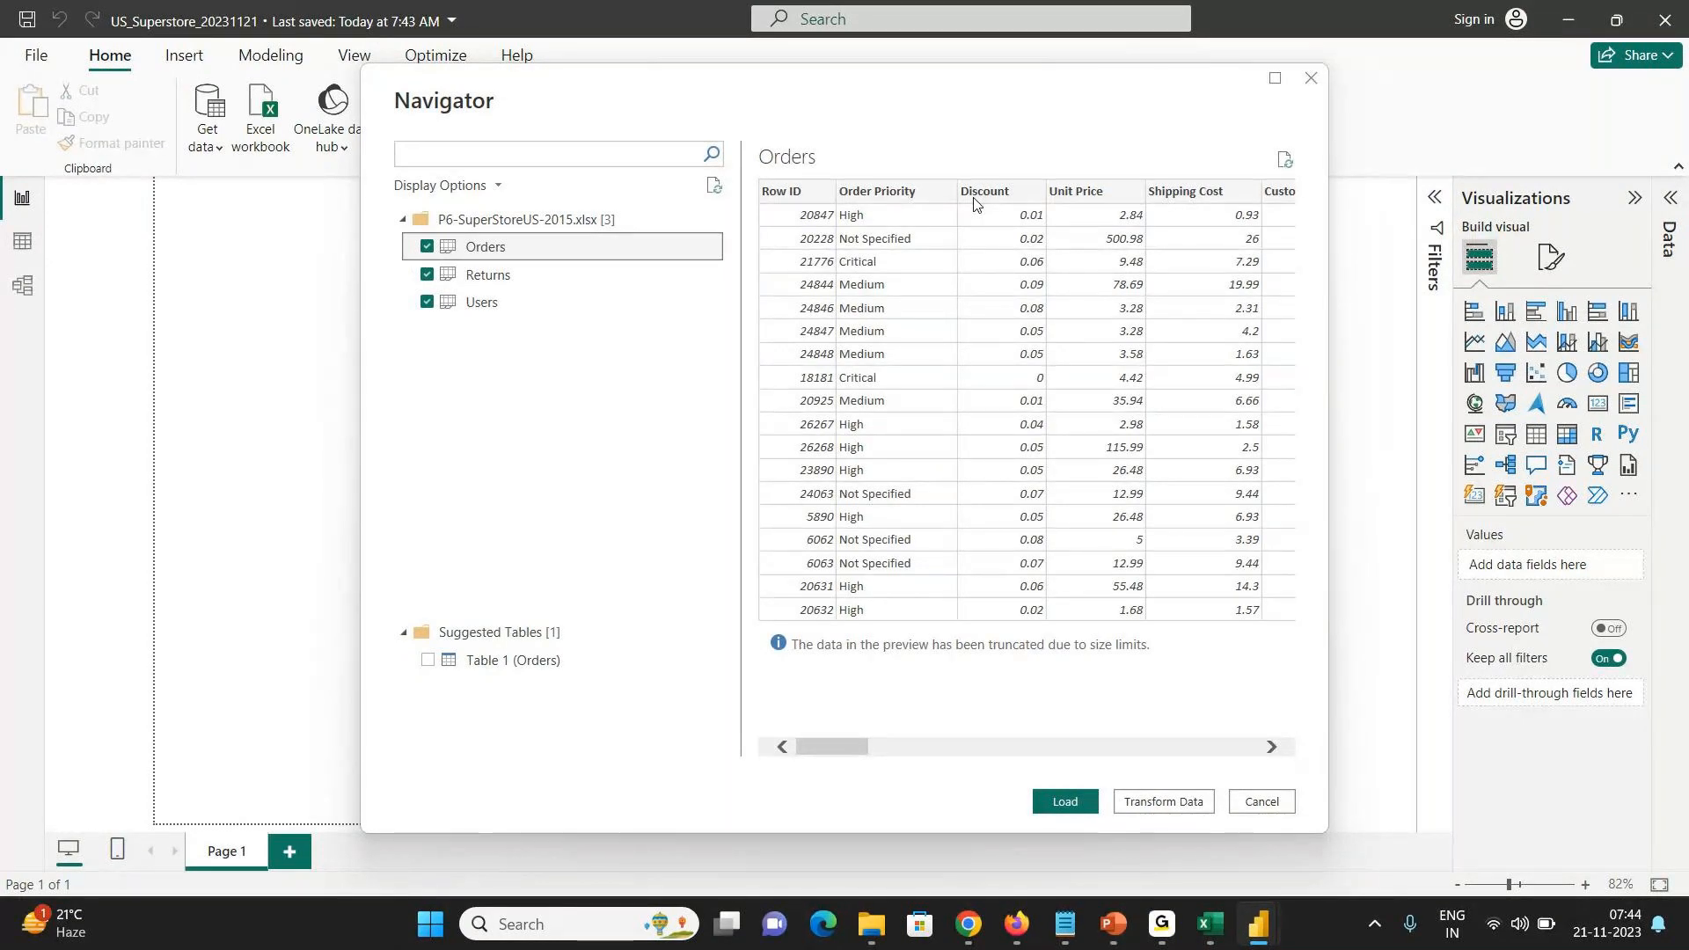
key(alt+Tab)
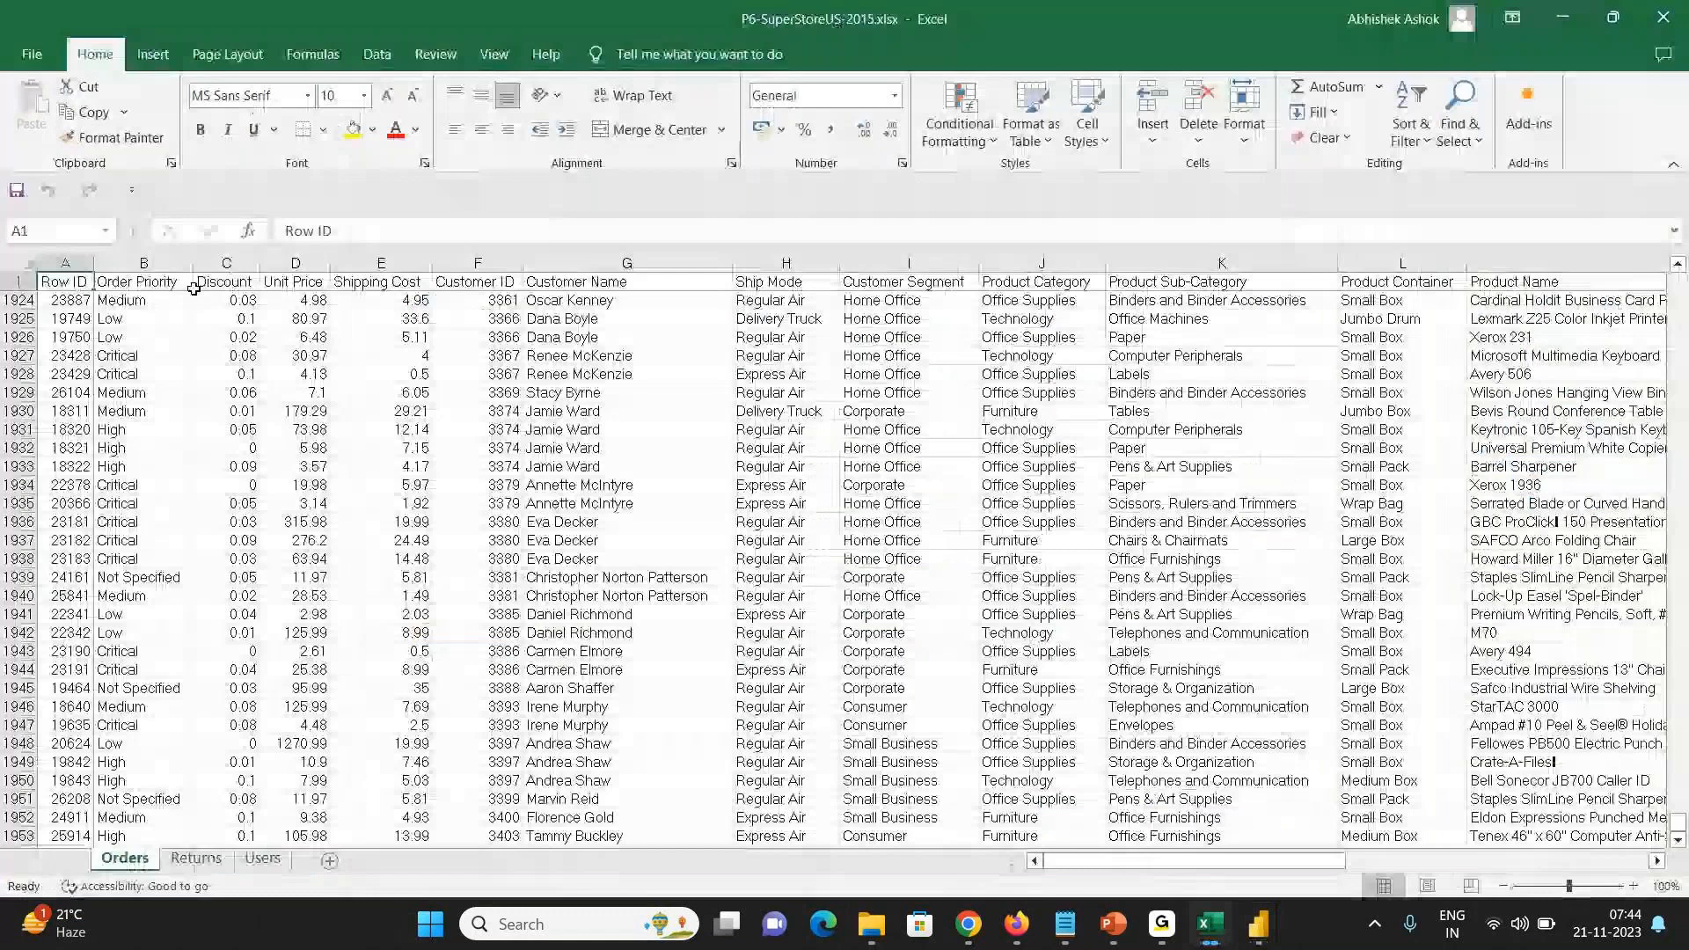
key(alt+Tab)
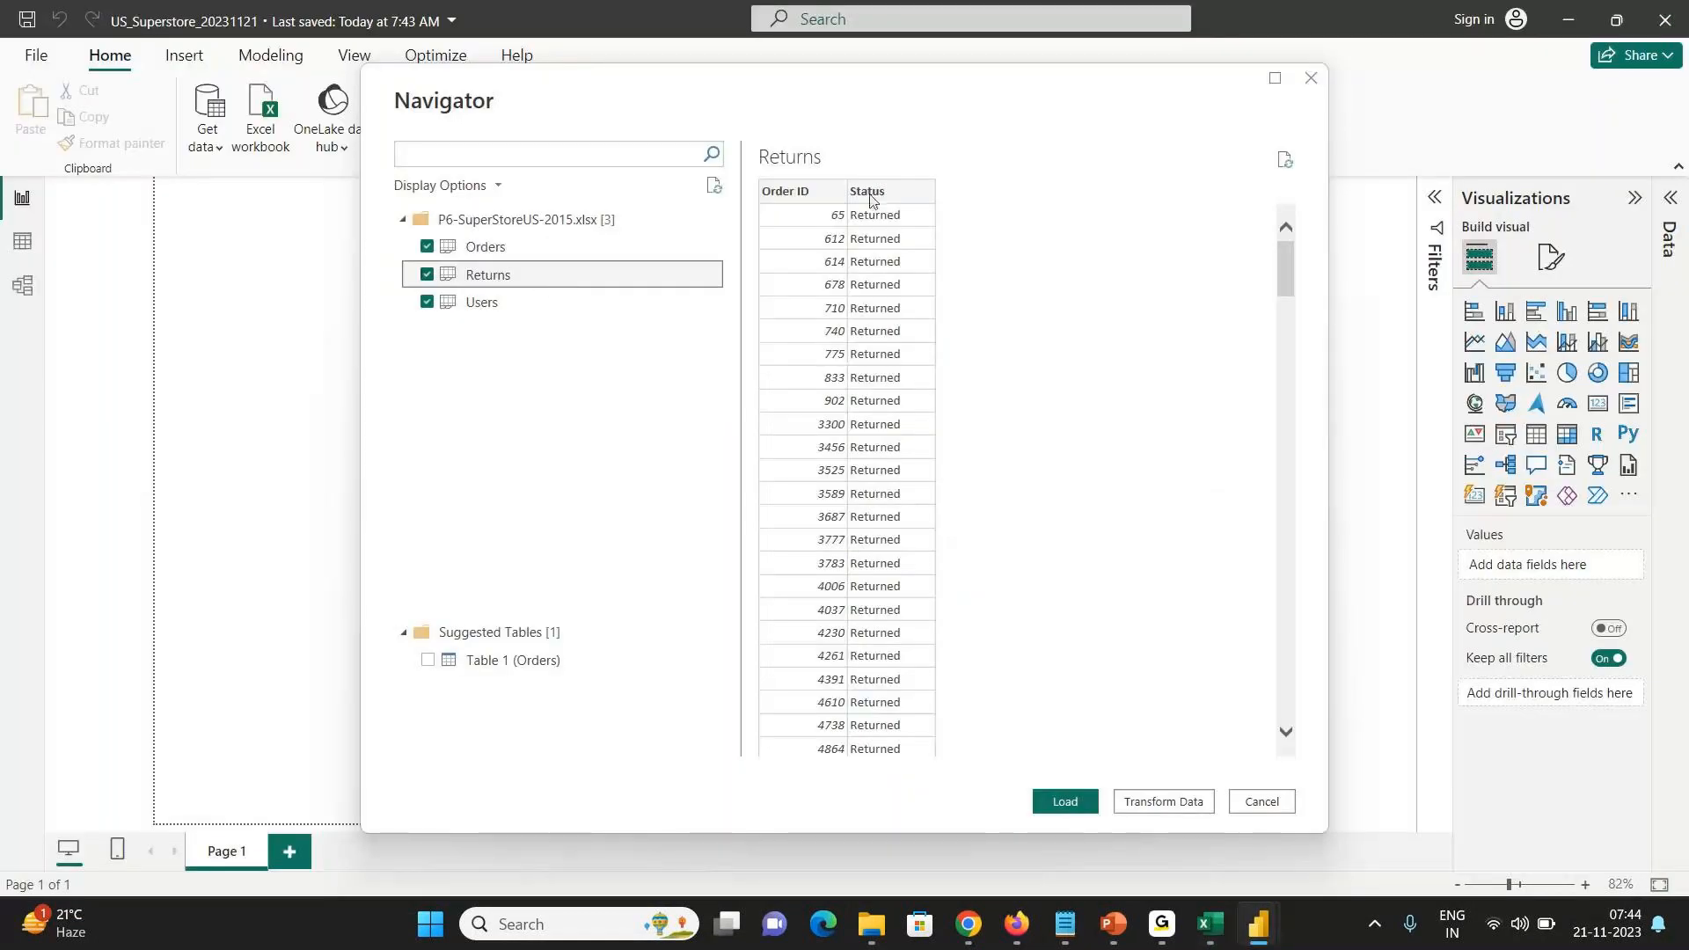
key(alt+Tab)
key(alt+Tab)
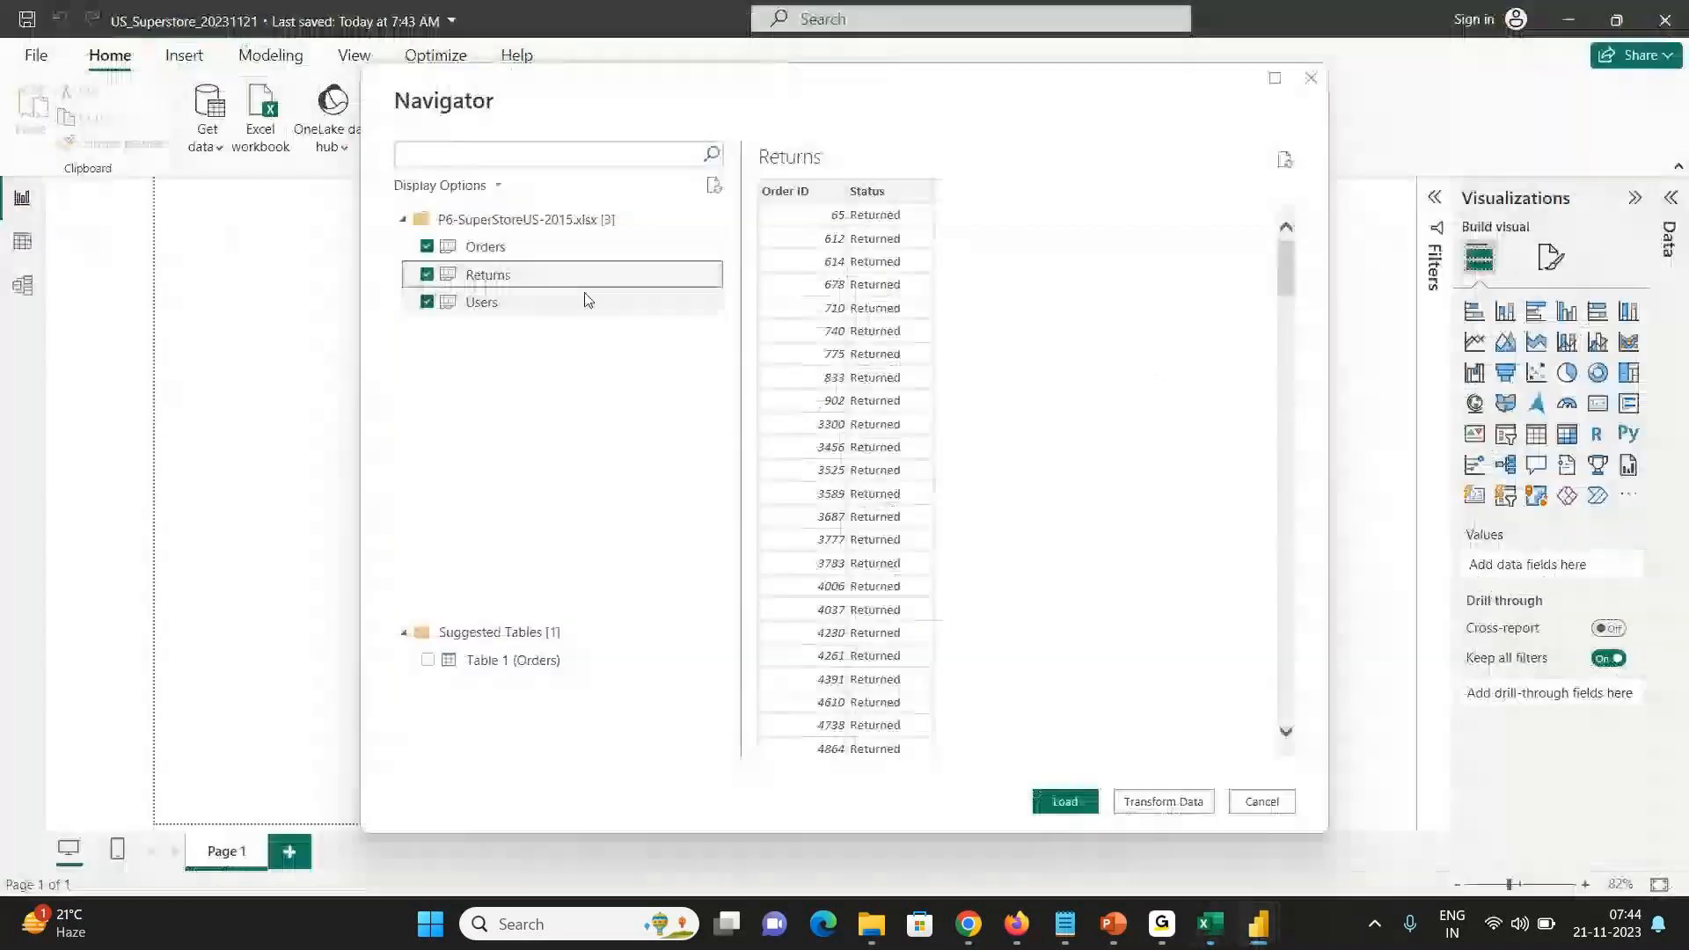
click(554, 299)
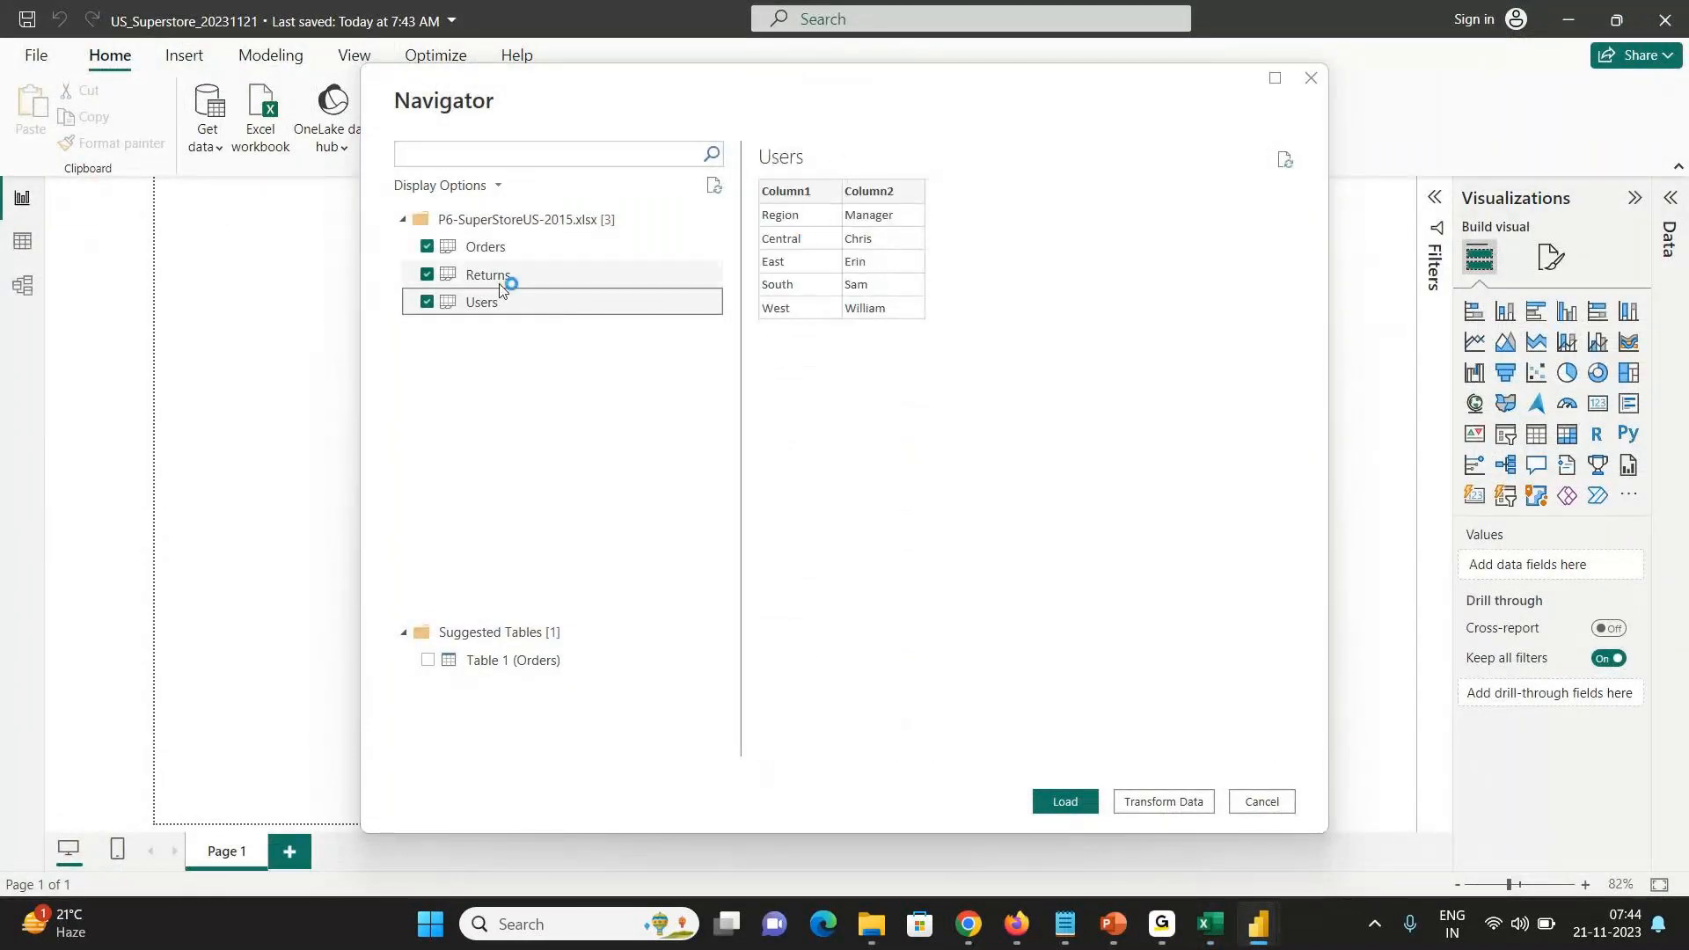
click(497, 248)
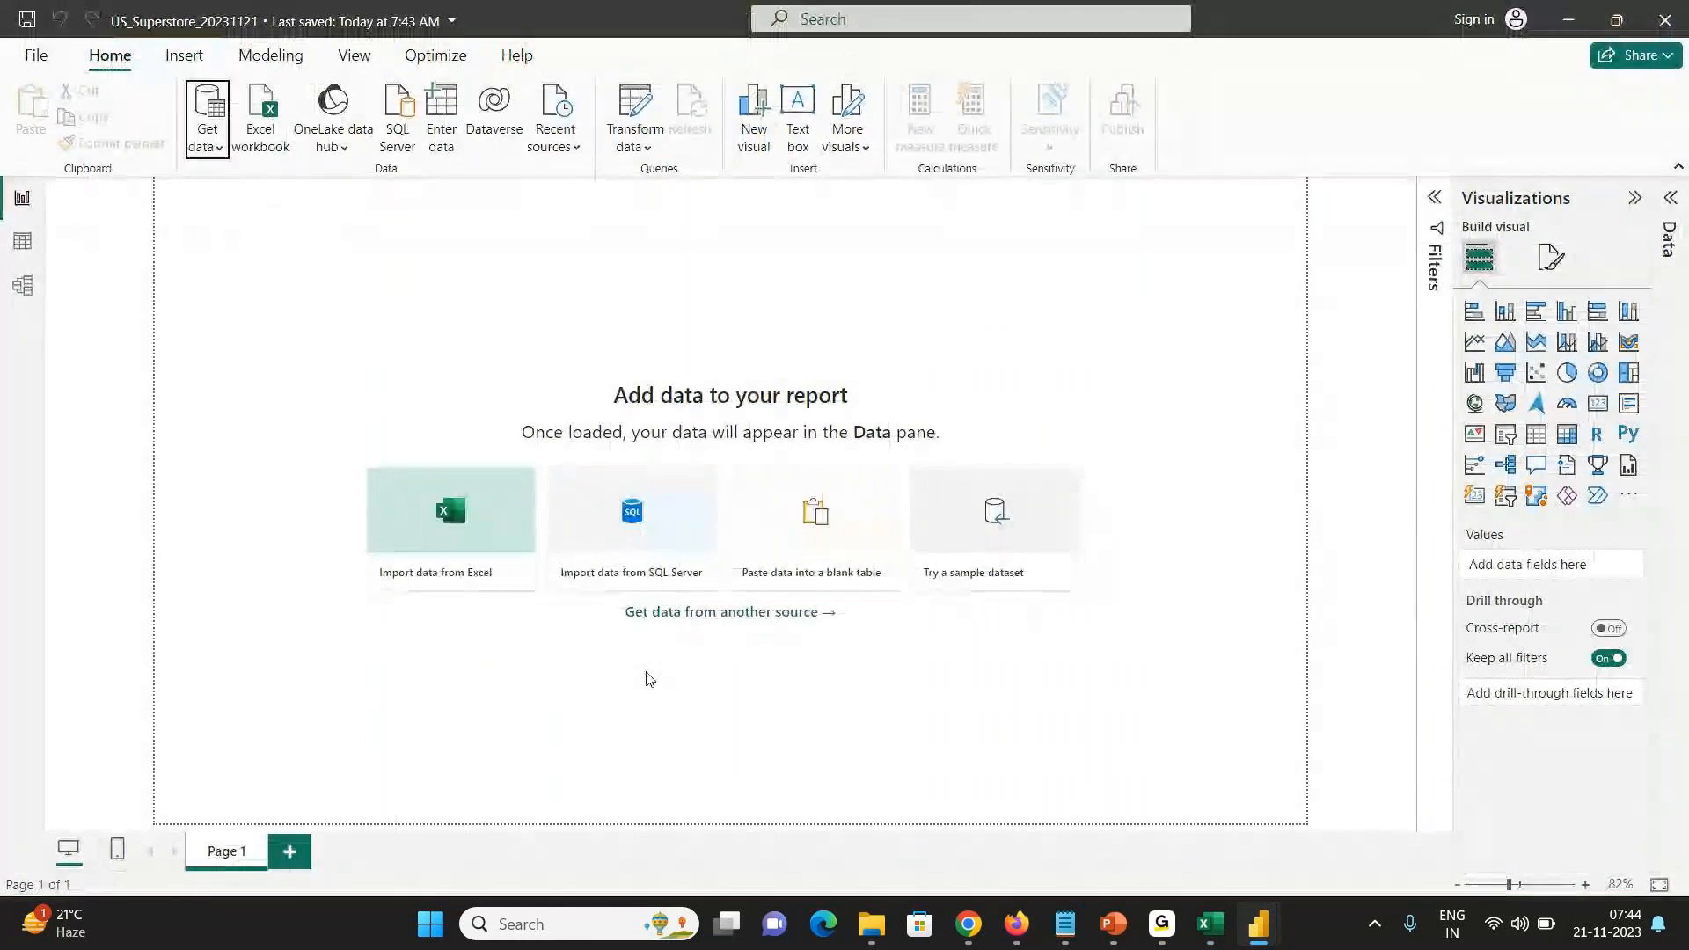
- Close the source Excel workbook and save the report with its imported data
click(1212, 928)
click(879, 649)
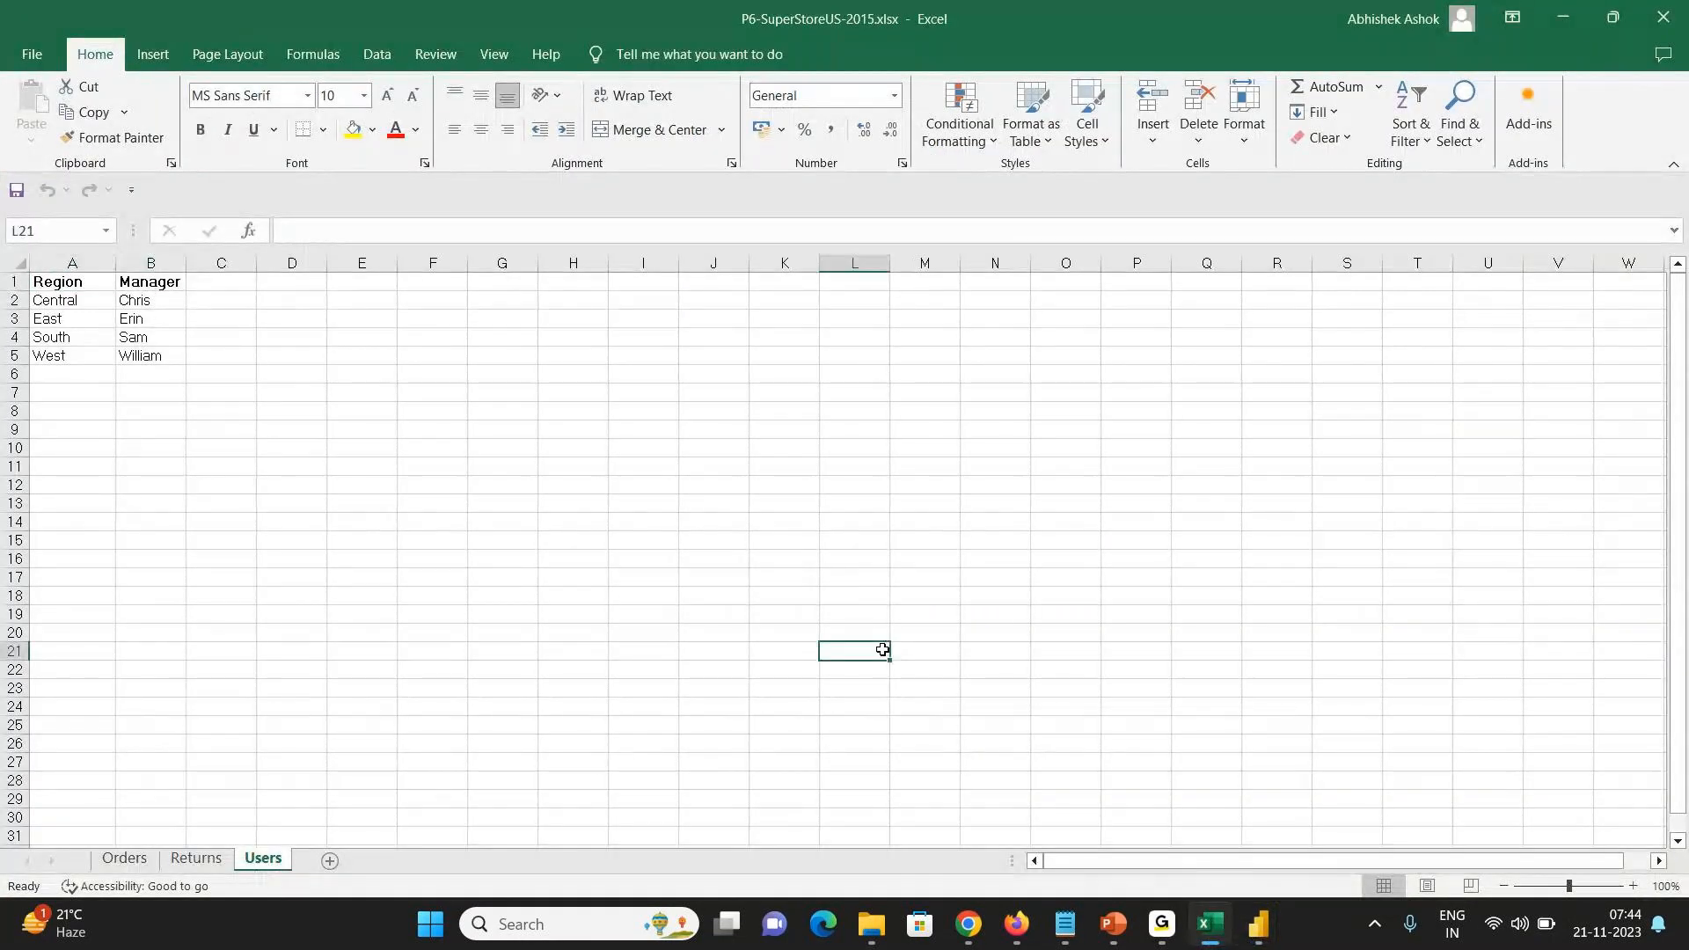
click(1660, 19)
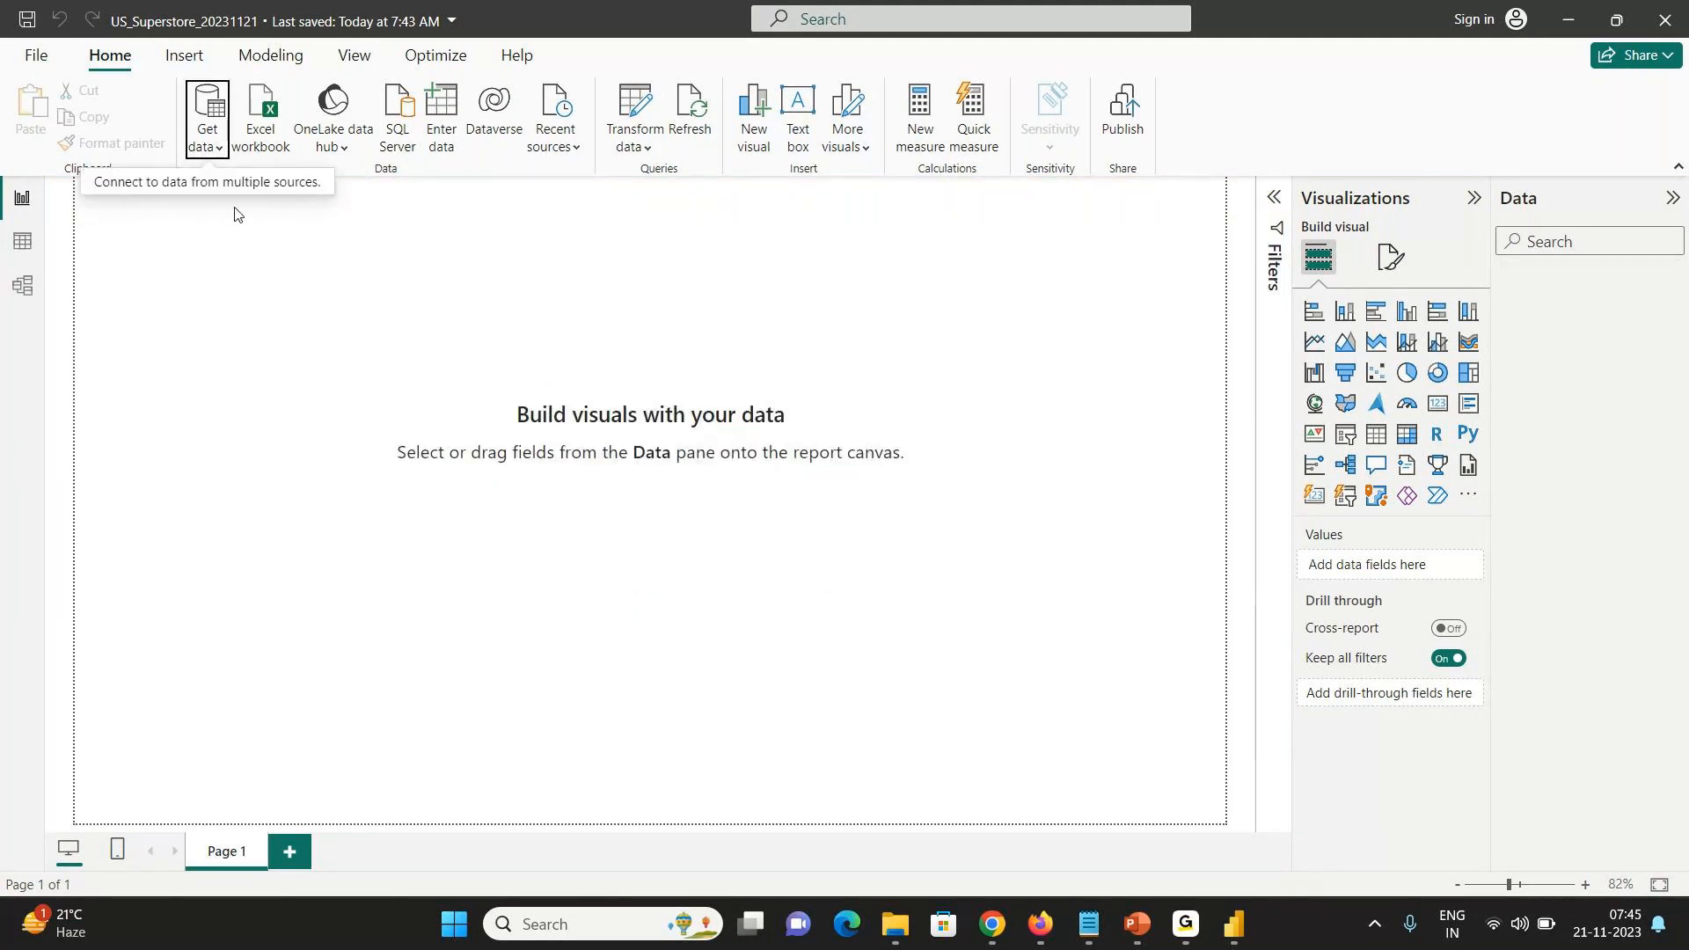
click(35, 55)
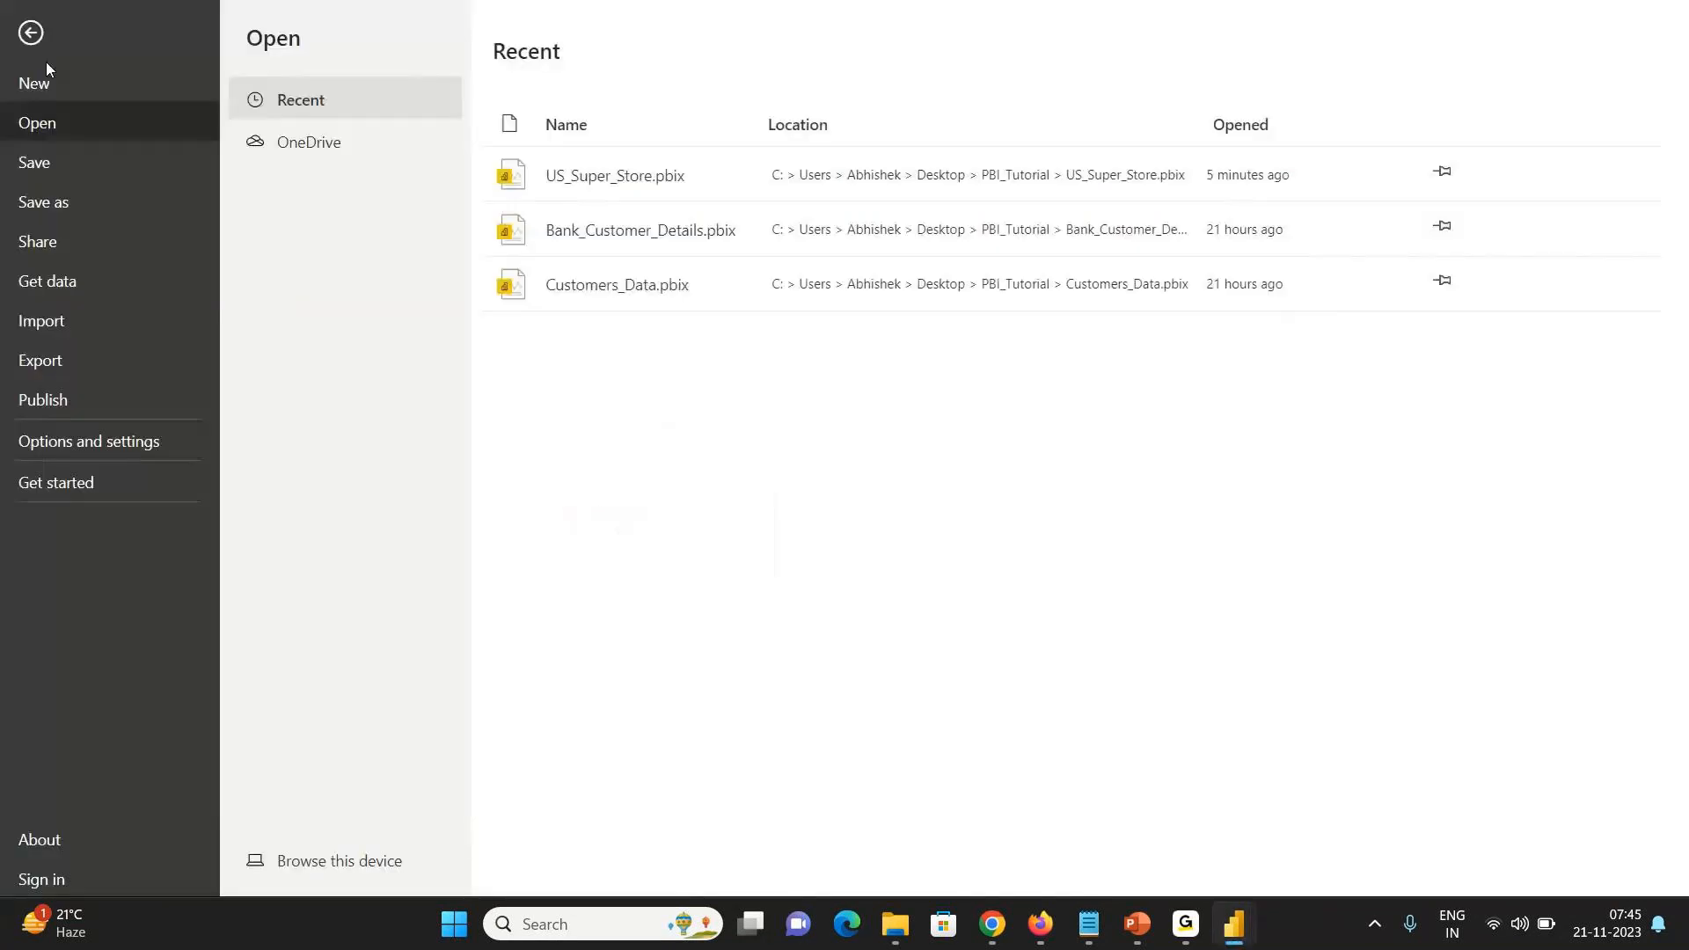
click(44, 148)
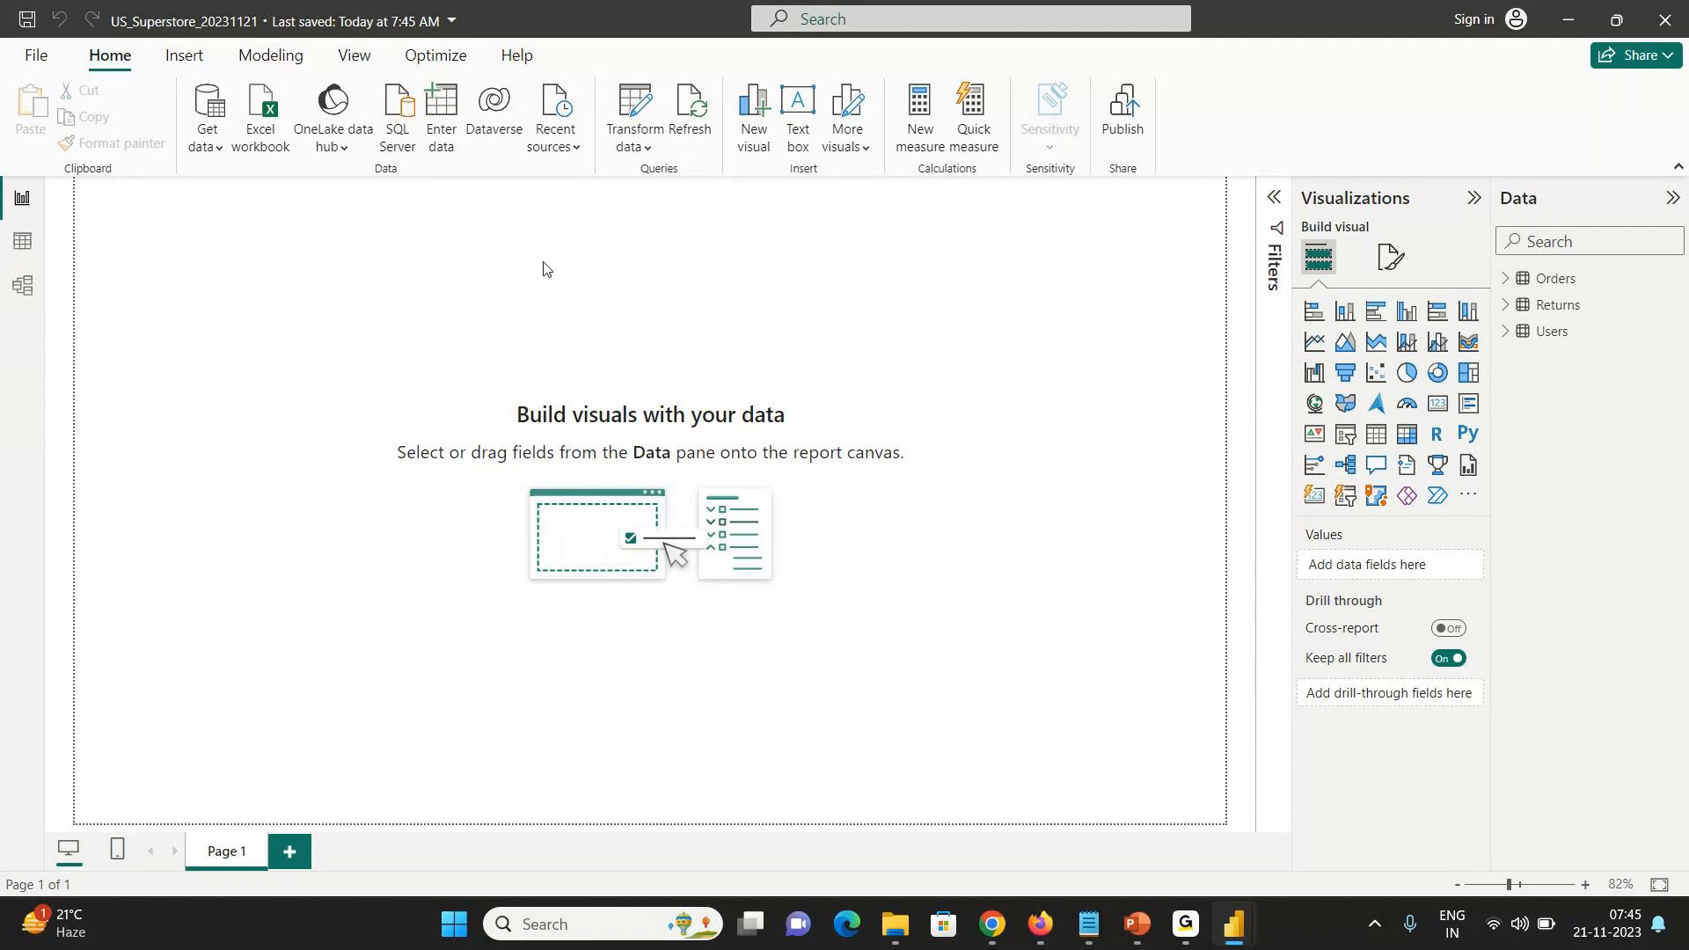
- Open the data in Power Query Editor and check the data types of the Row ID, Order Priority and Discount columns in Orders
click(628, 149)
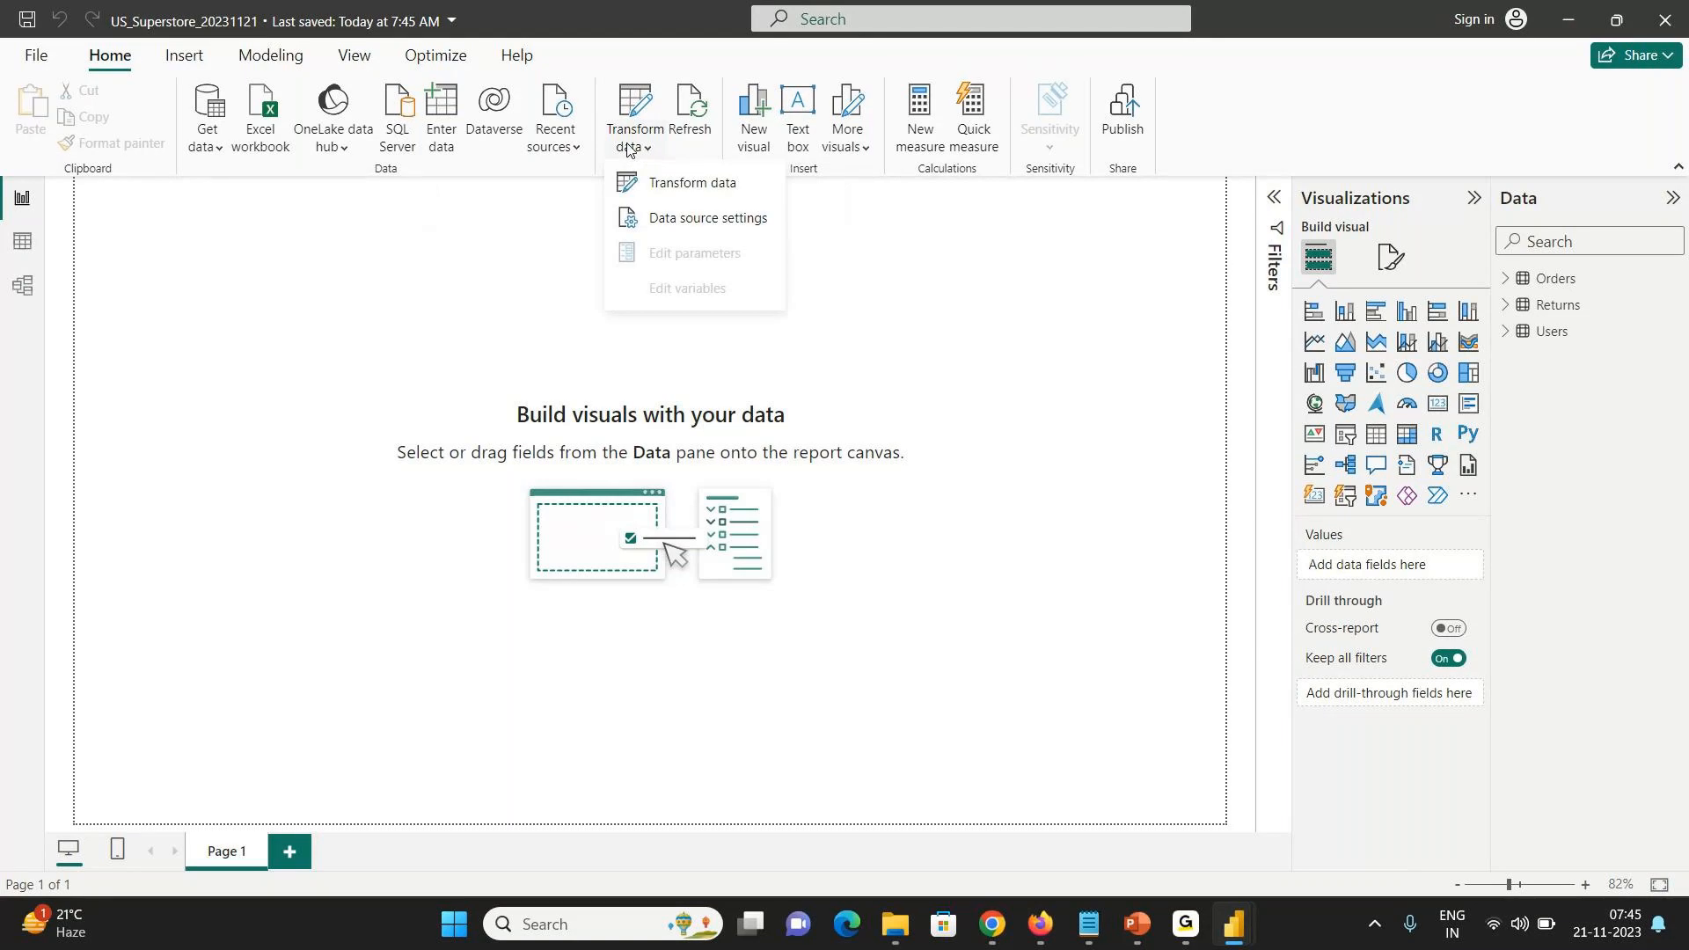
click(670, 183)
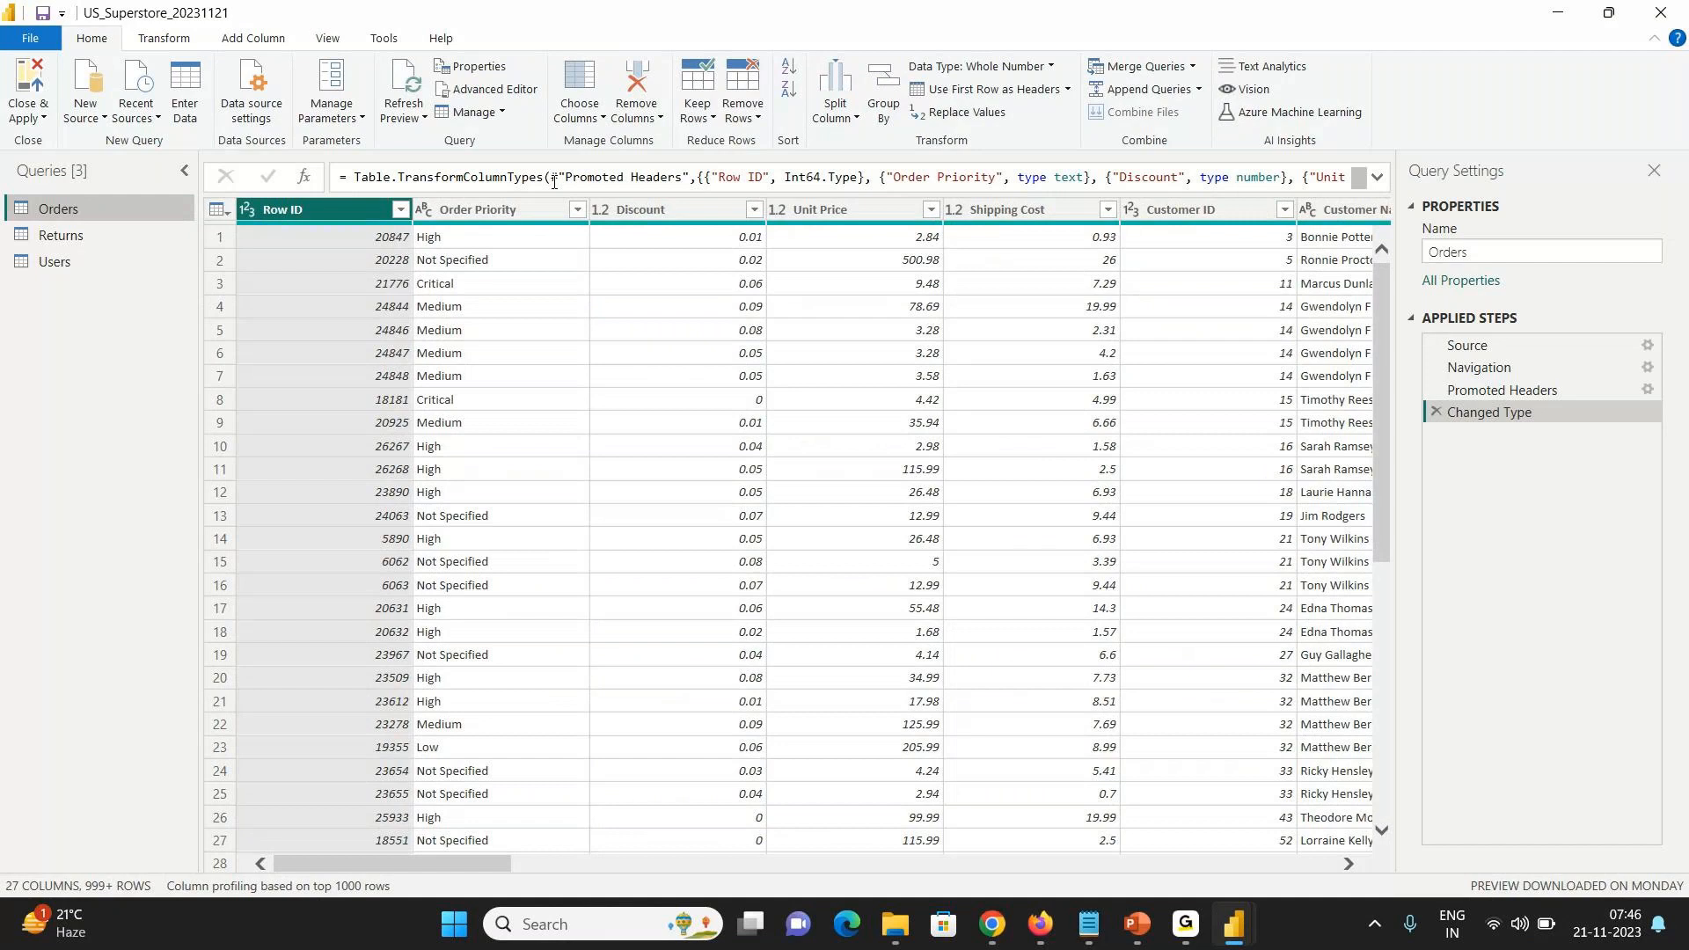
click(504, 212)
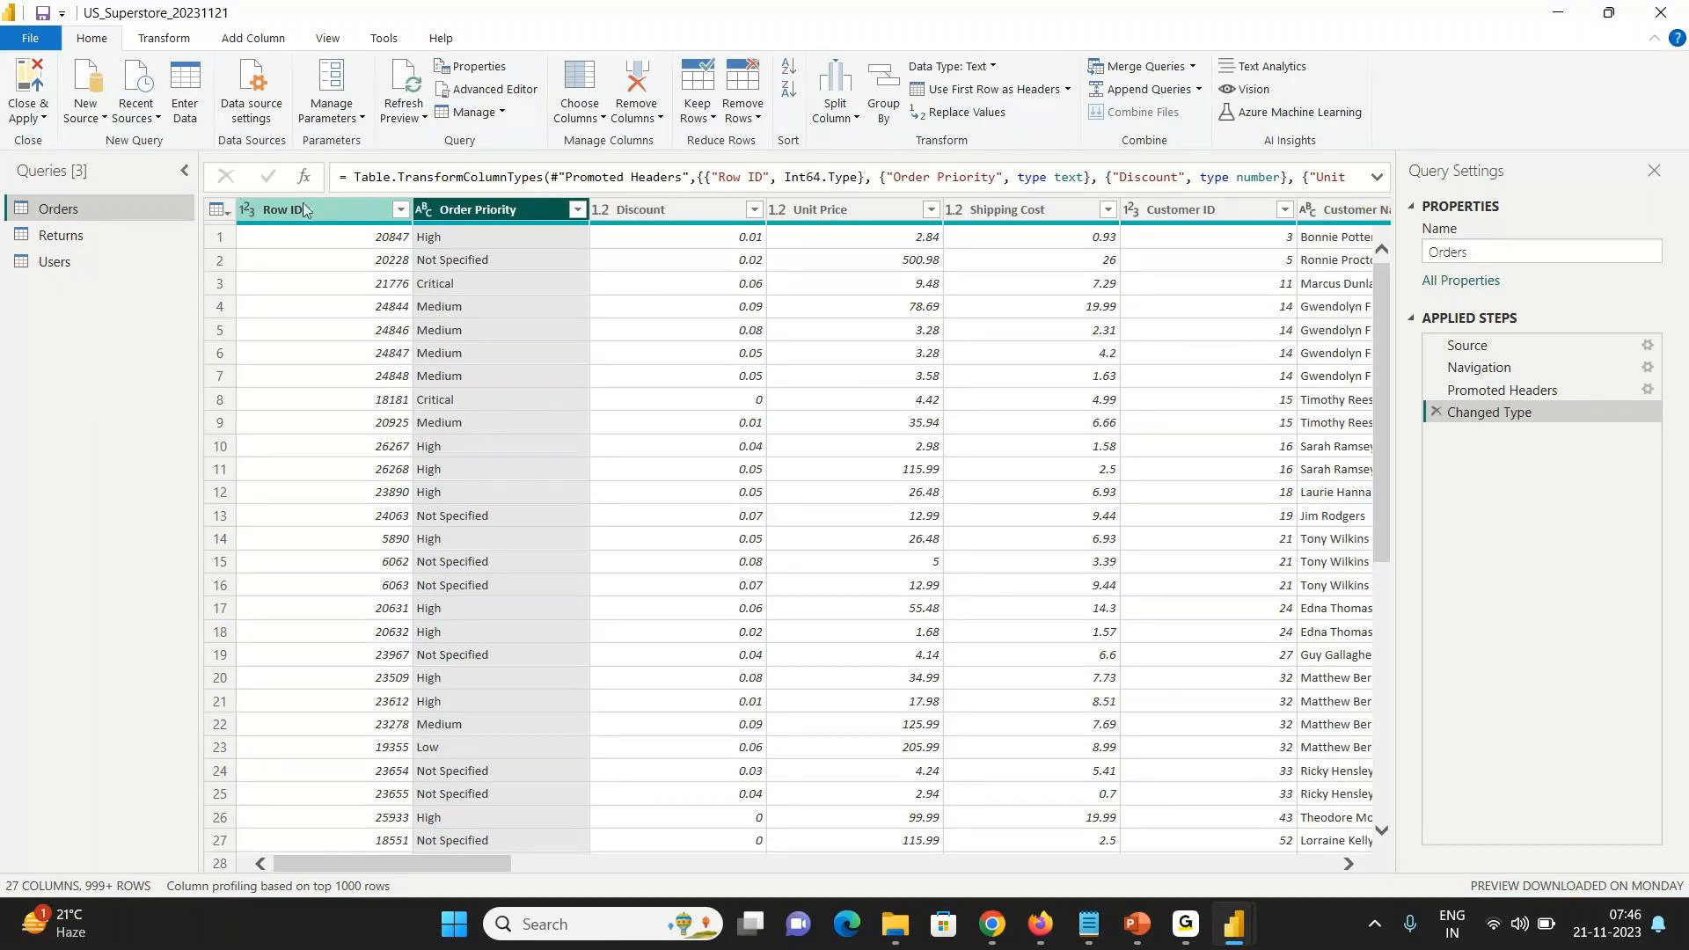
click(340, 207)
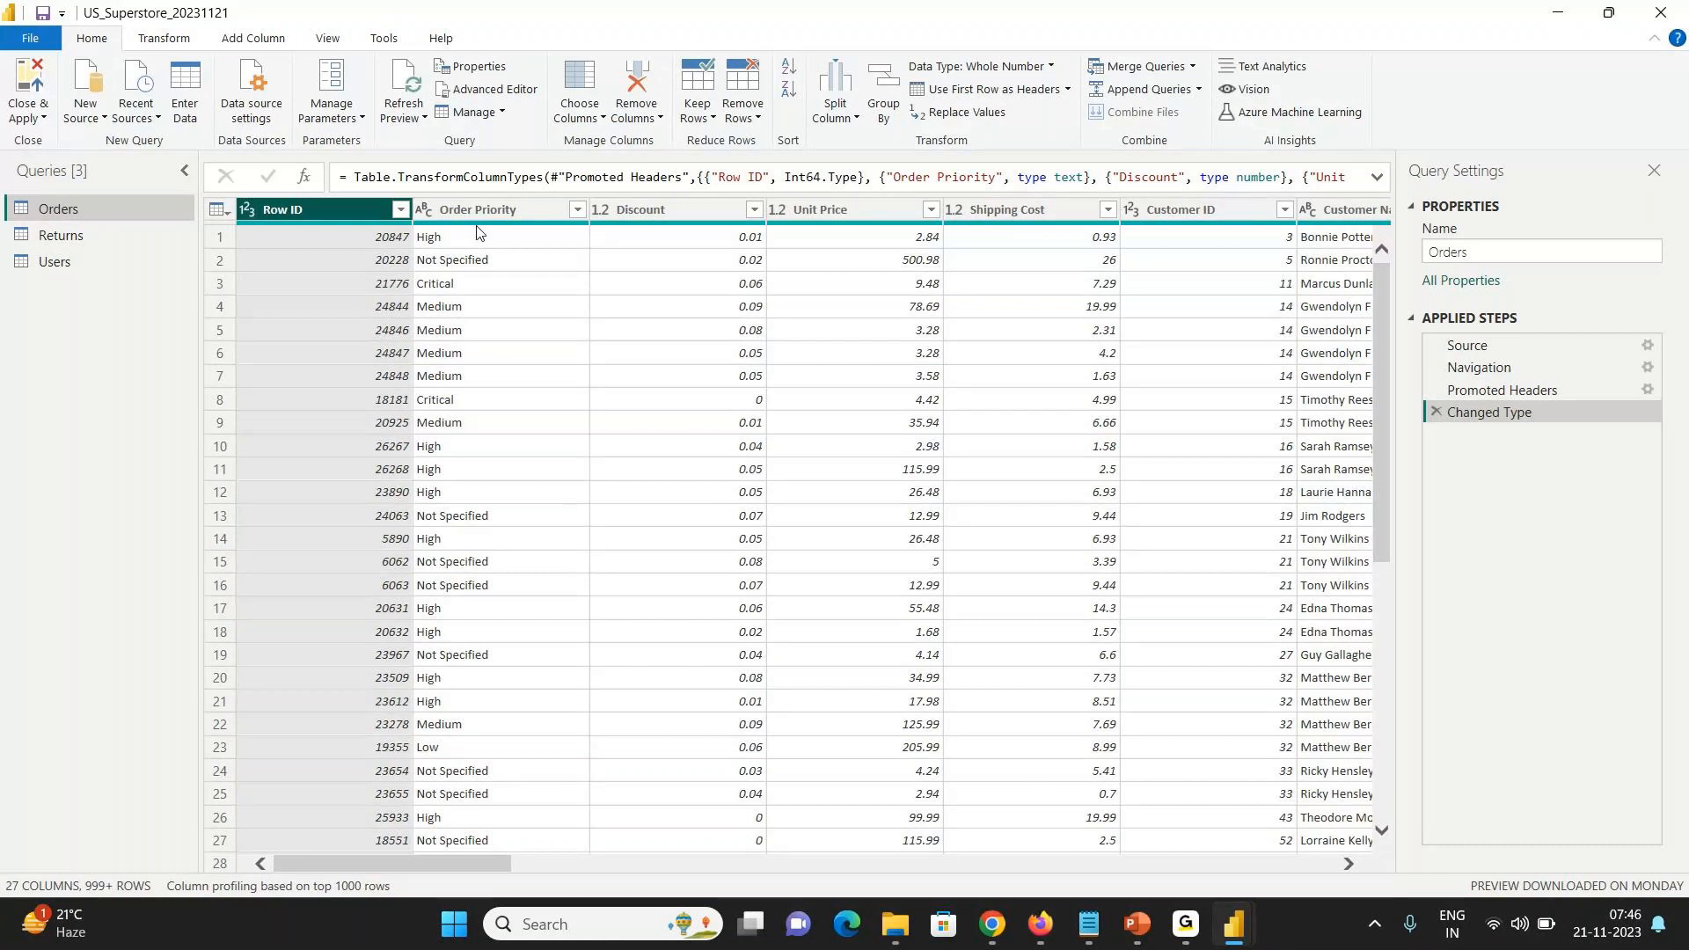
click(458, 209)
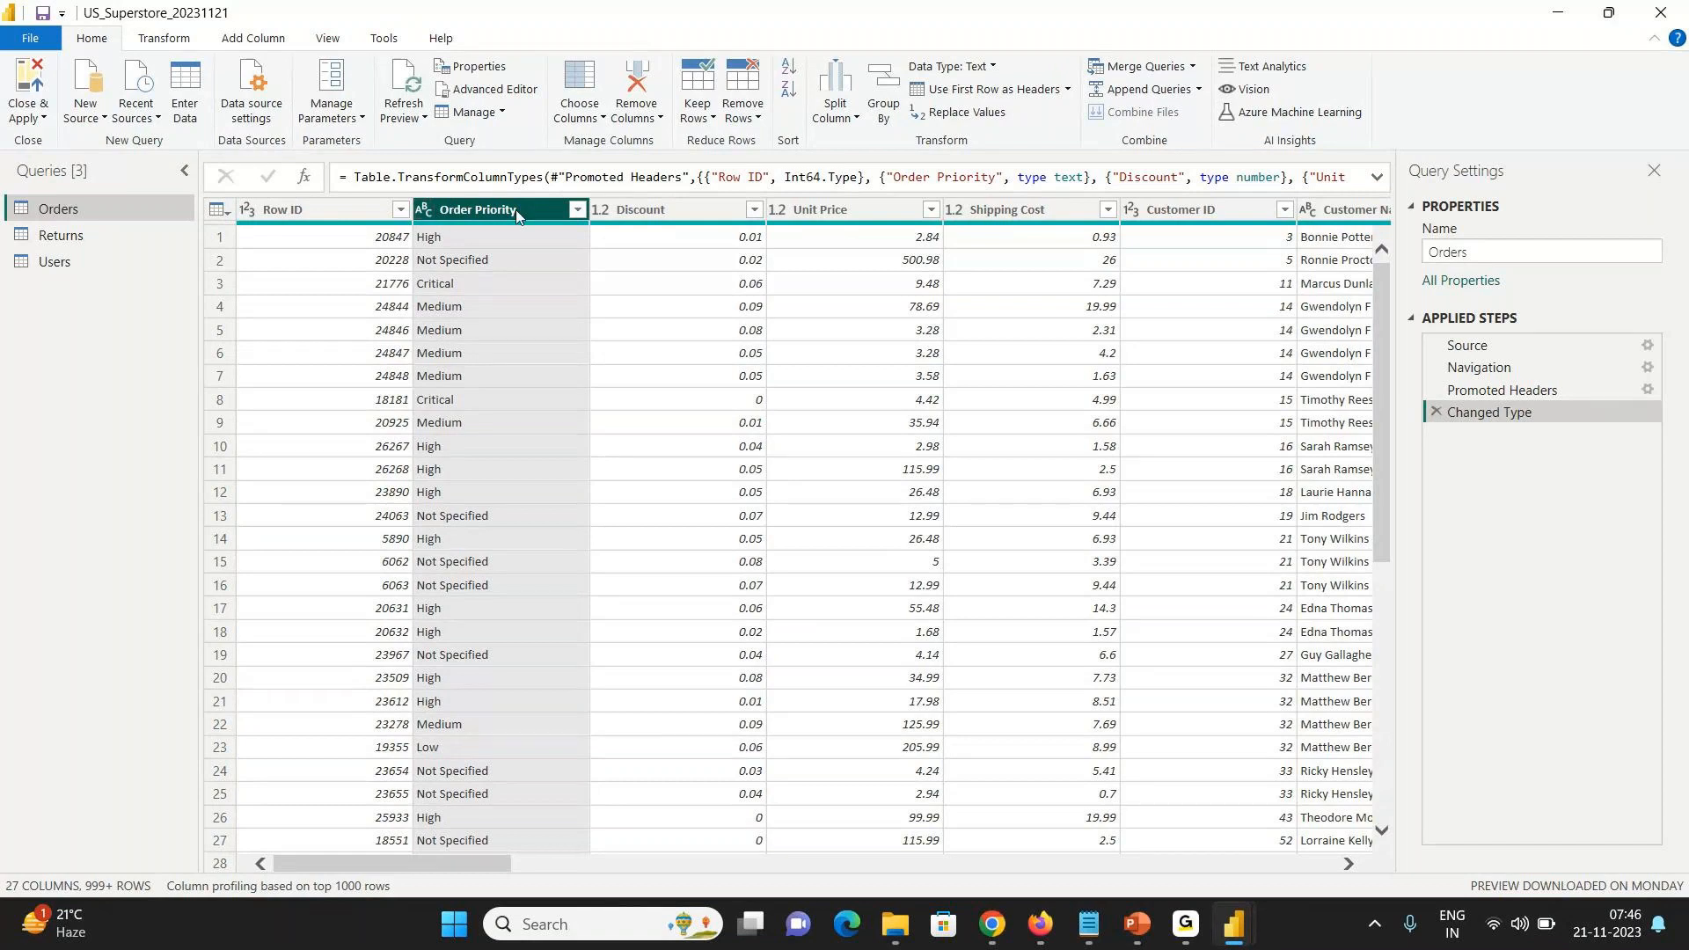
click(624, 211)
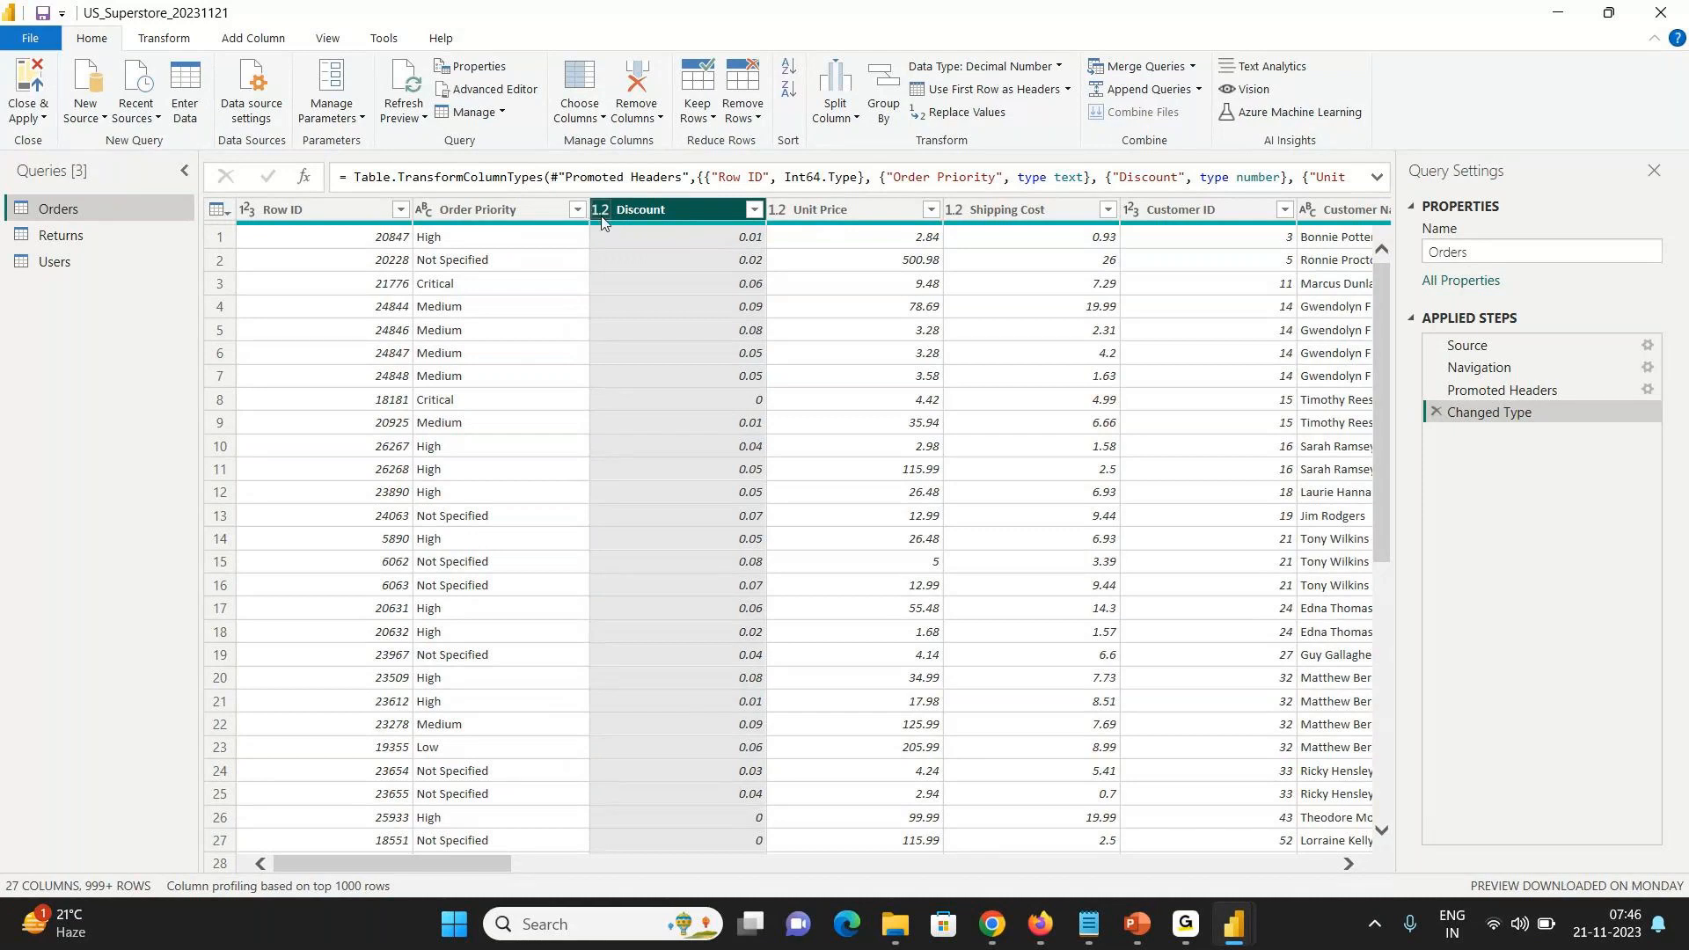
- Examine the data types of the following Orders columns, from Unit Price through Product Category
key(Right)
key(Right)
key(Right)
key(Right)
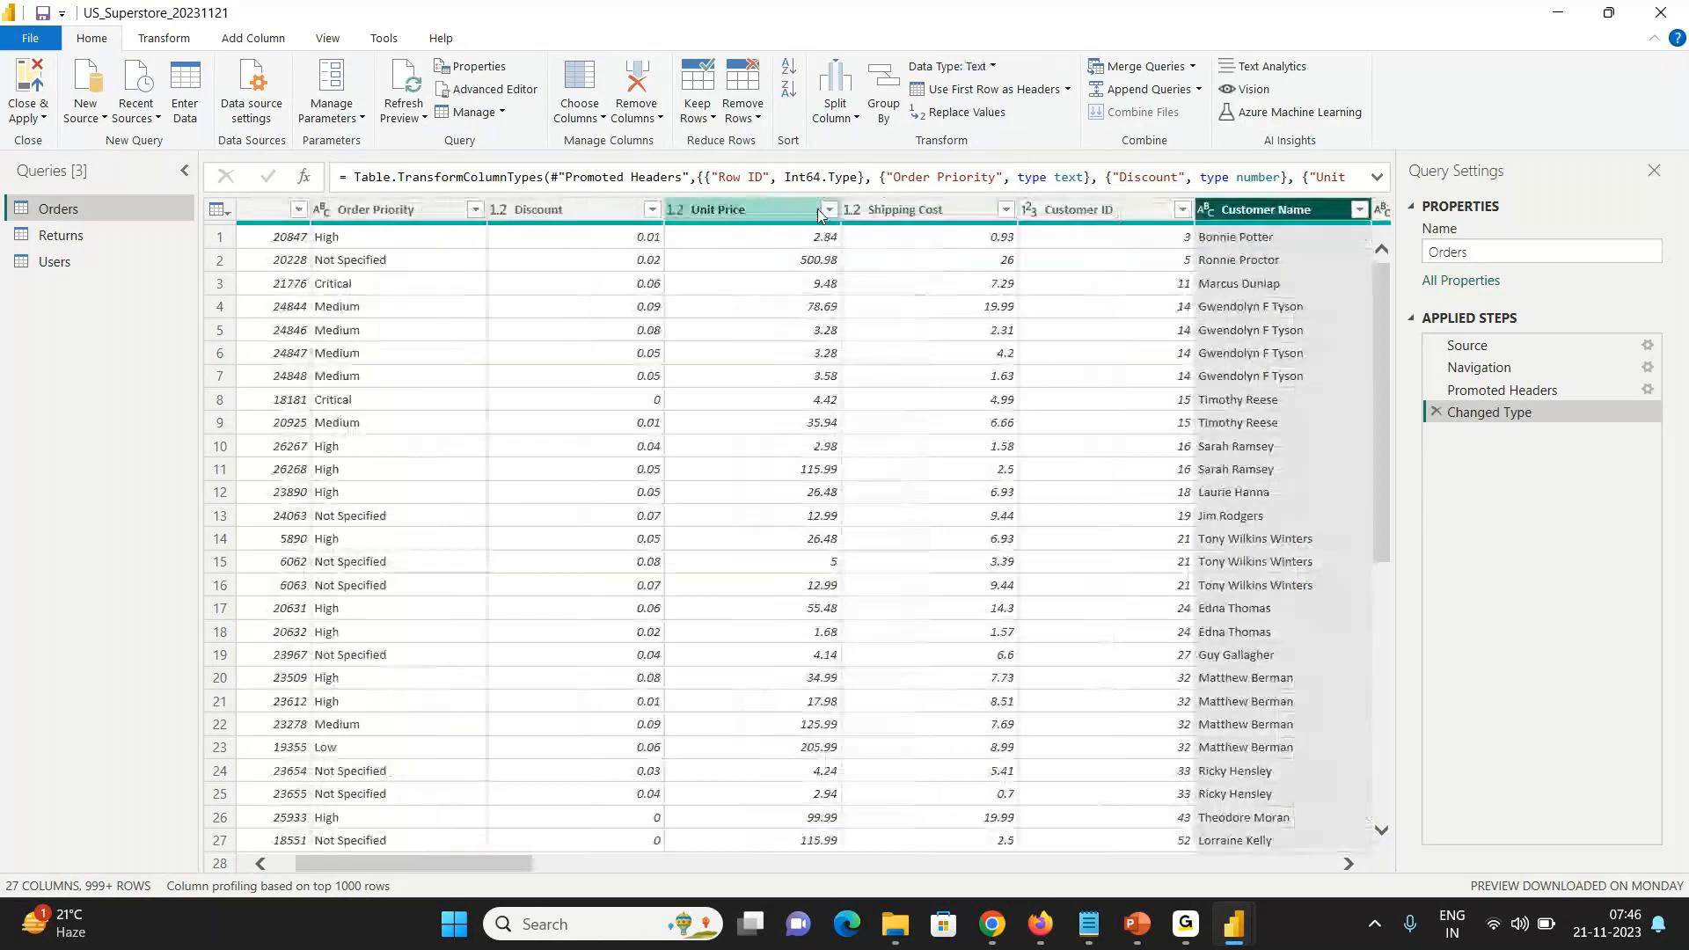
key(Right)
key(Right)
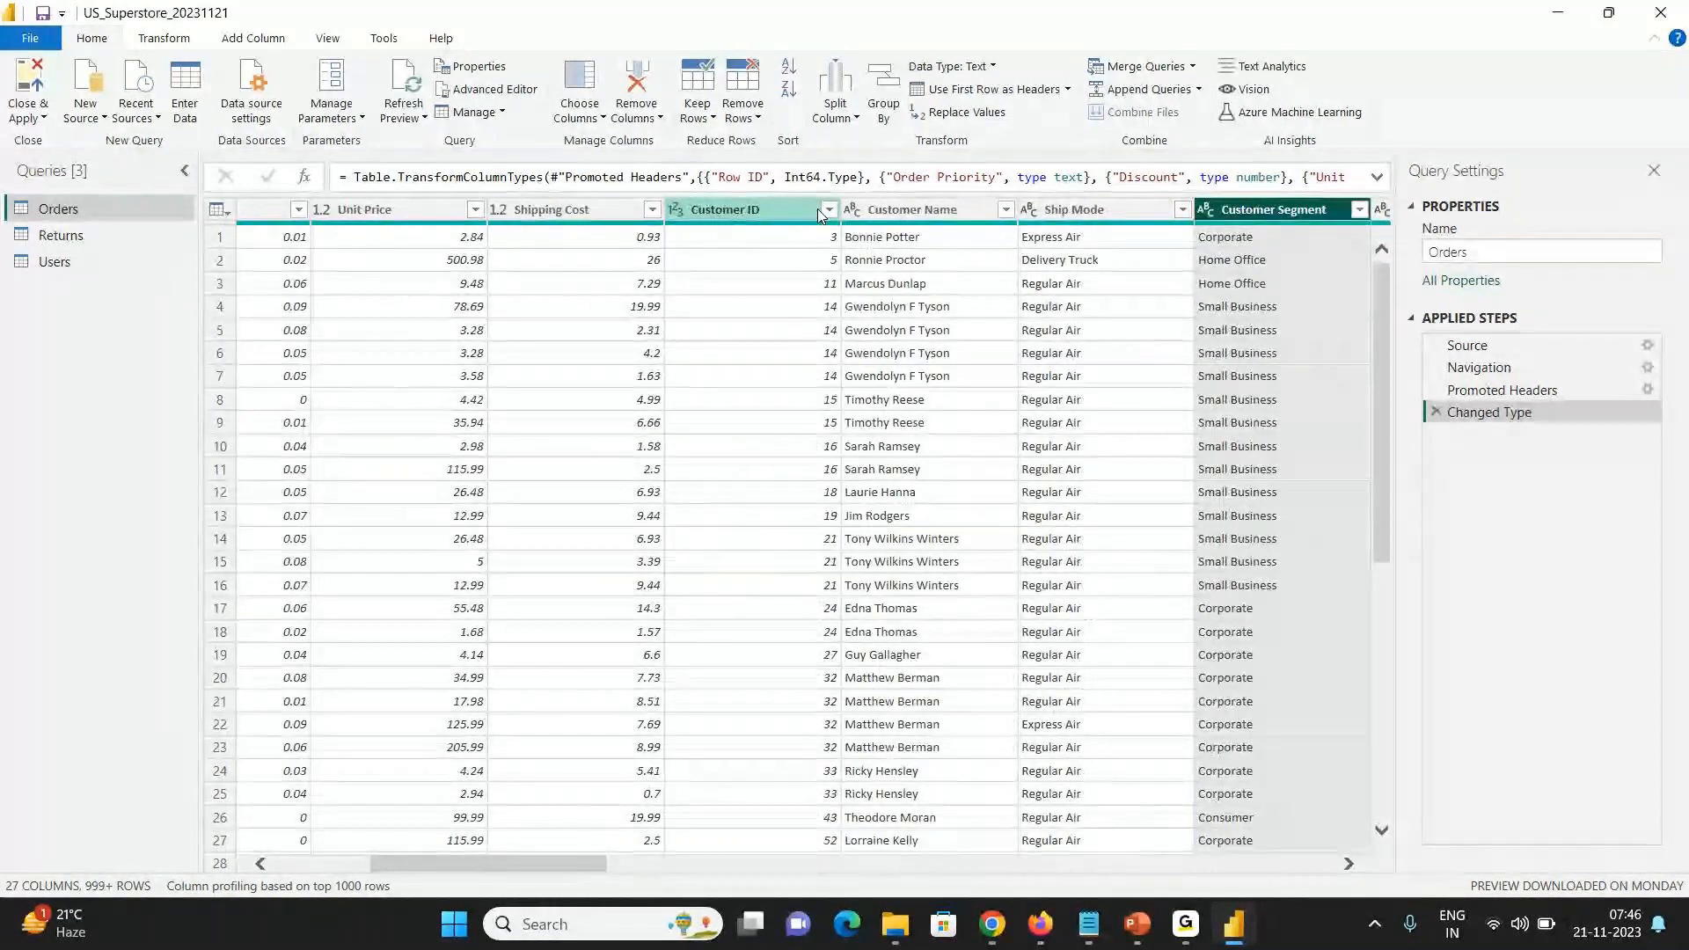
key(Right)
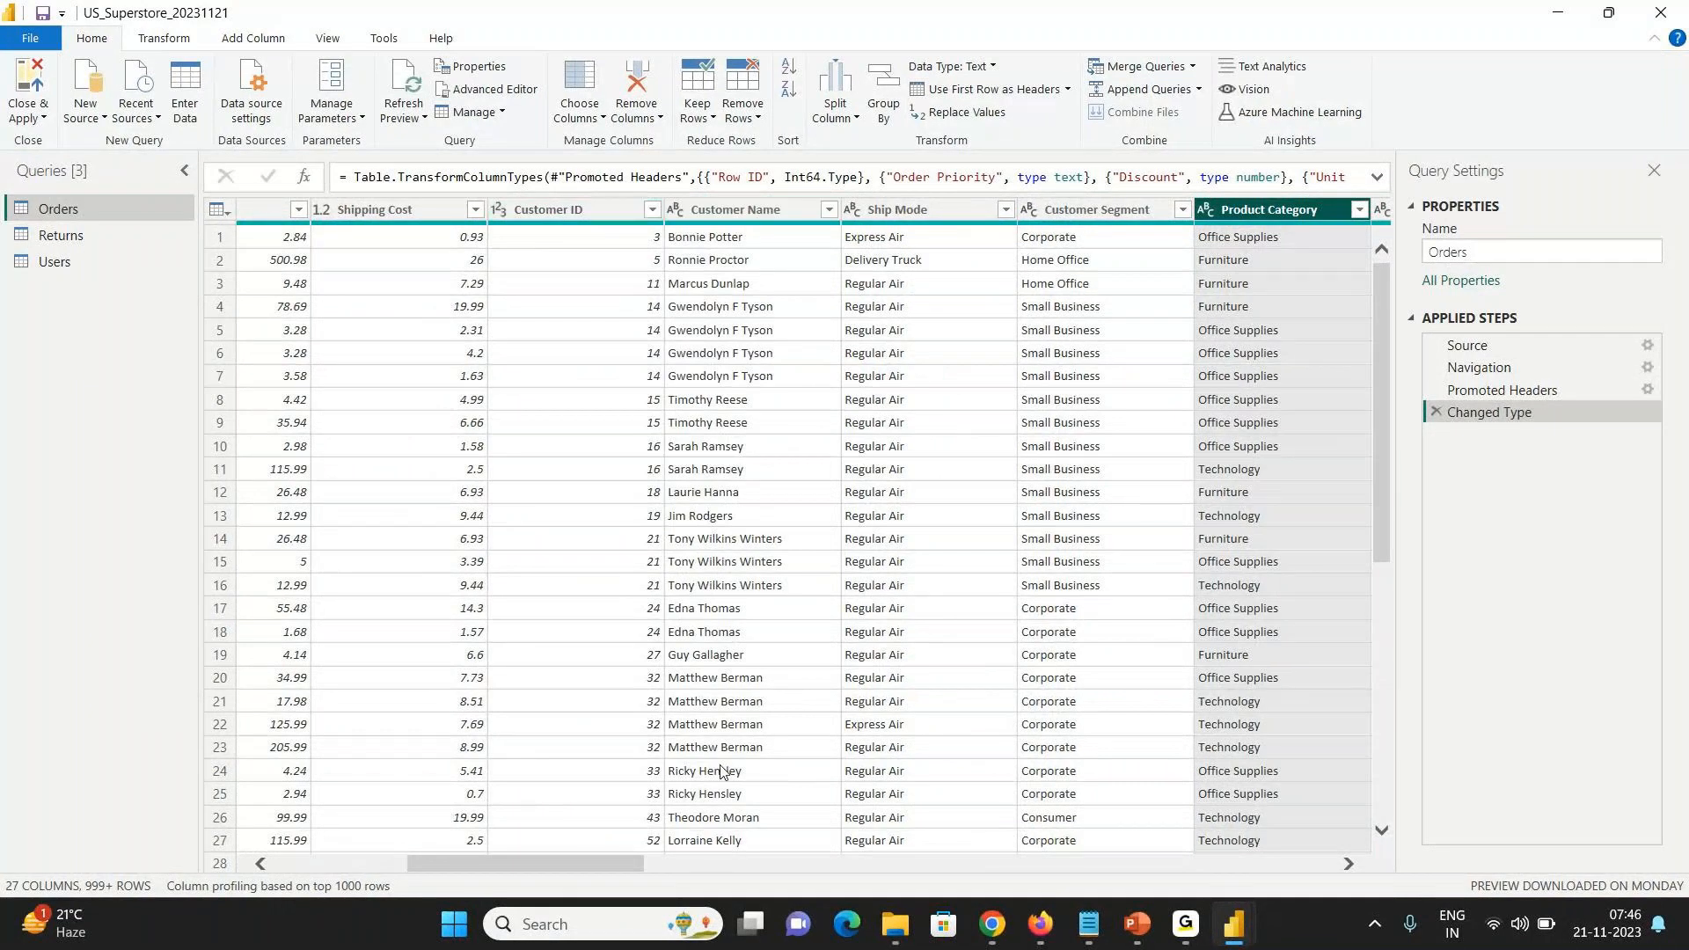
- Change the Customer ID column's data type to Text in Orders, replacing the current conversion, and apply the pending query changes
drag(535, 863, 495, 802)
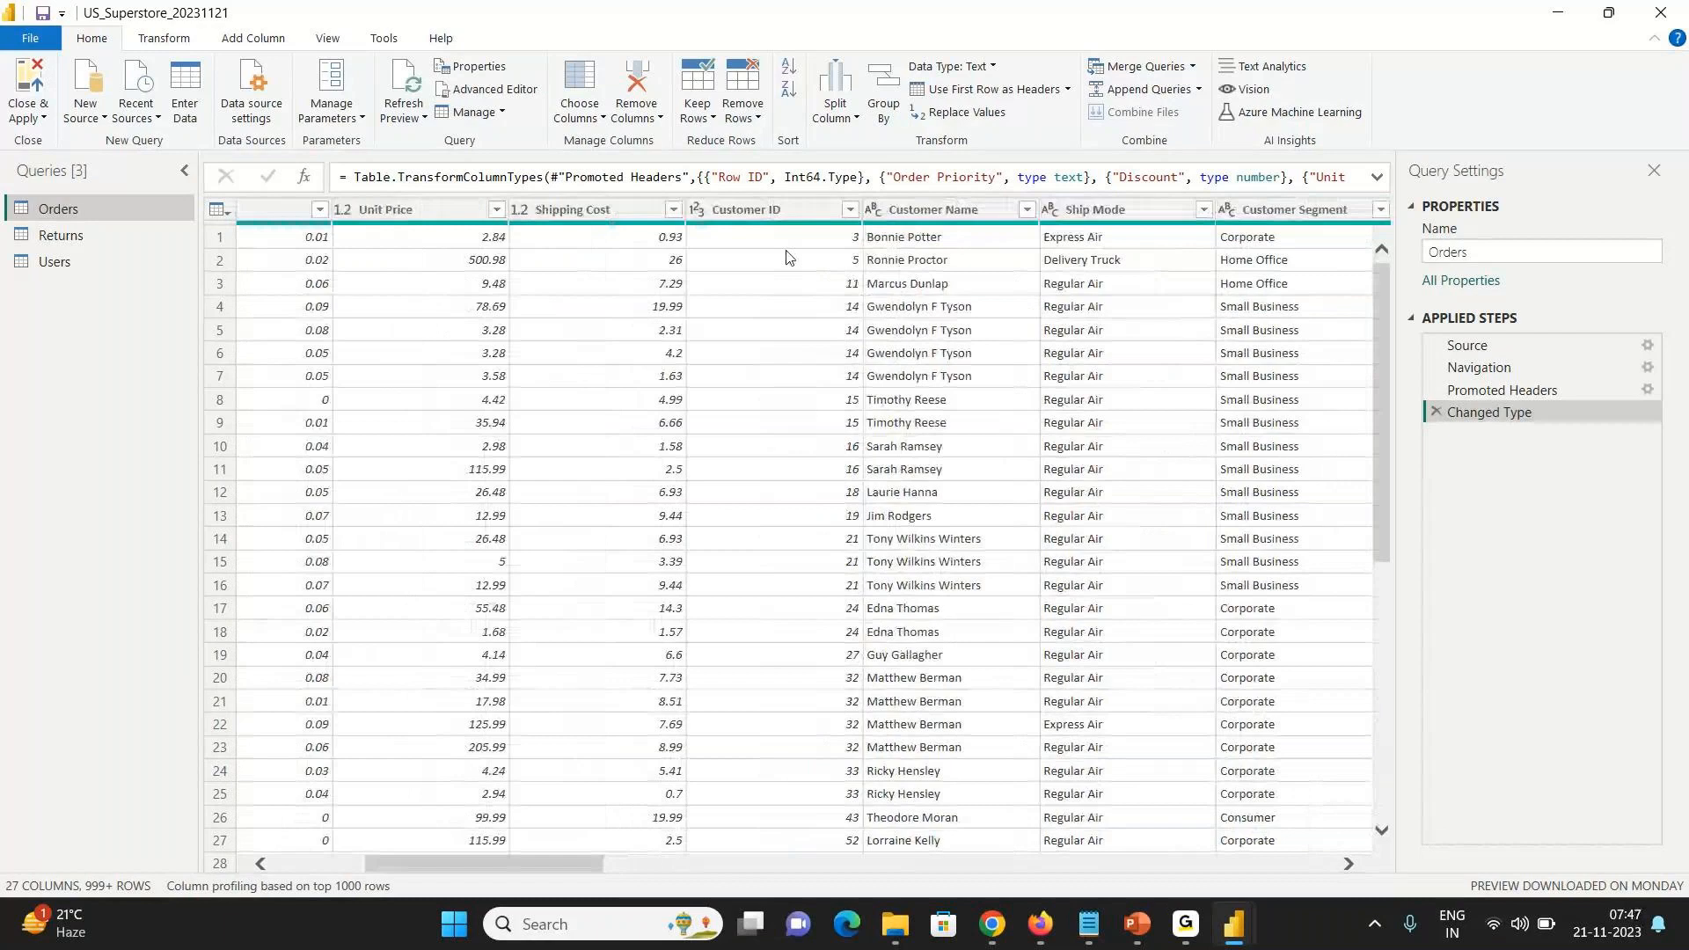
click(779, 206)
right_click(779, 206)
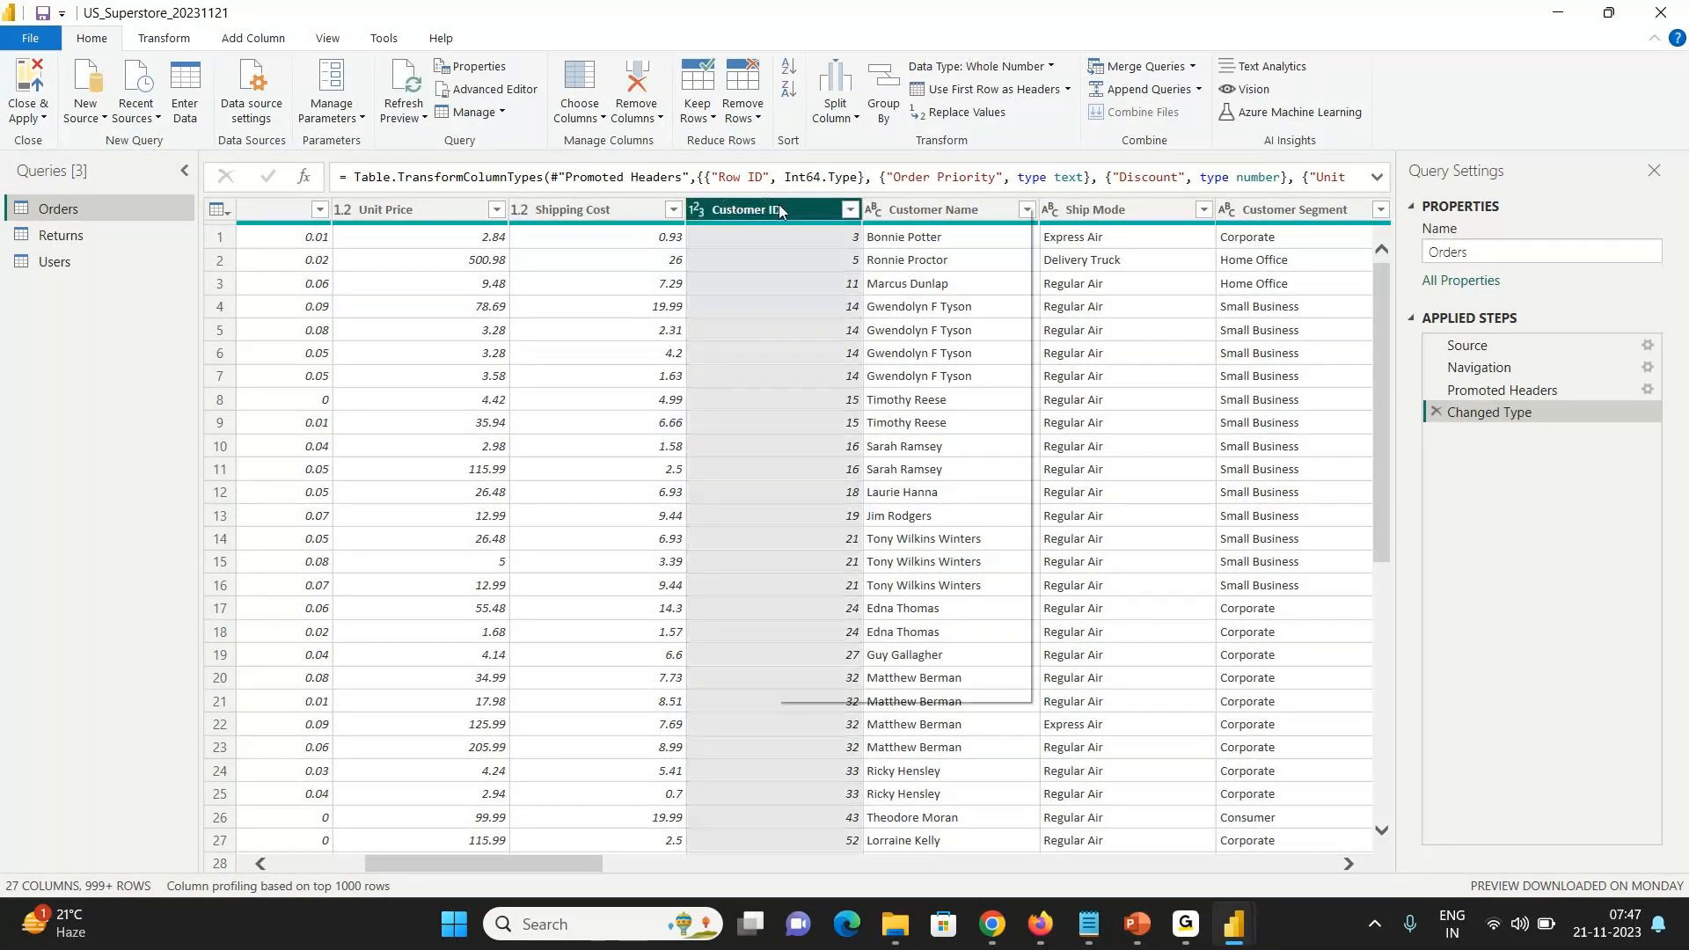
mouse_move(892, 392)
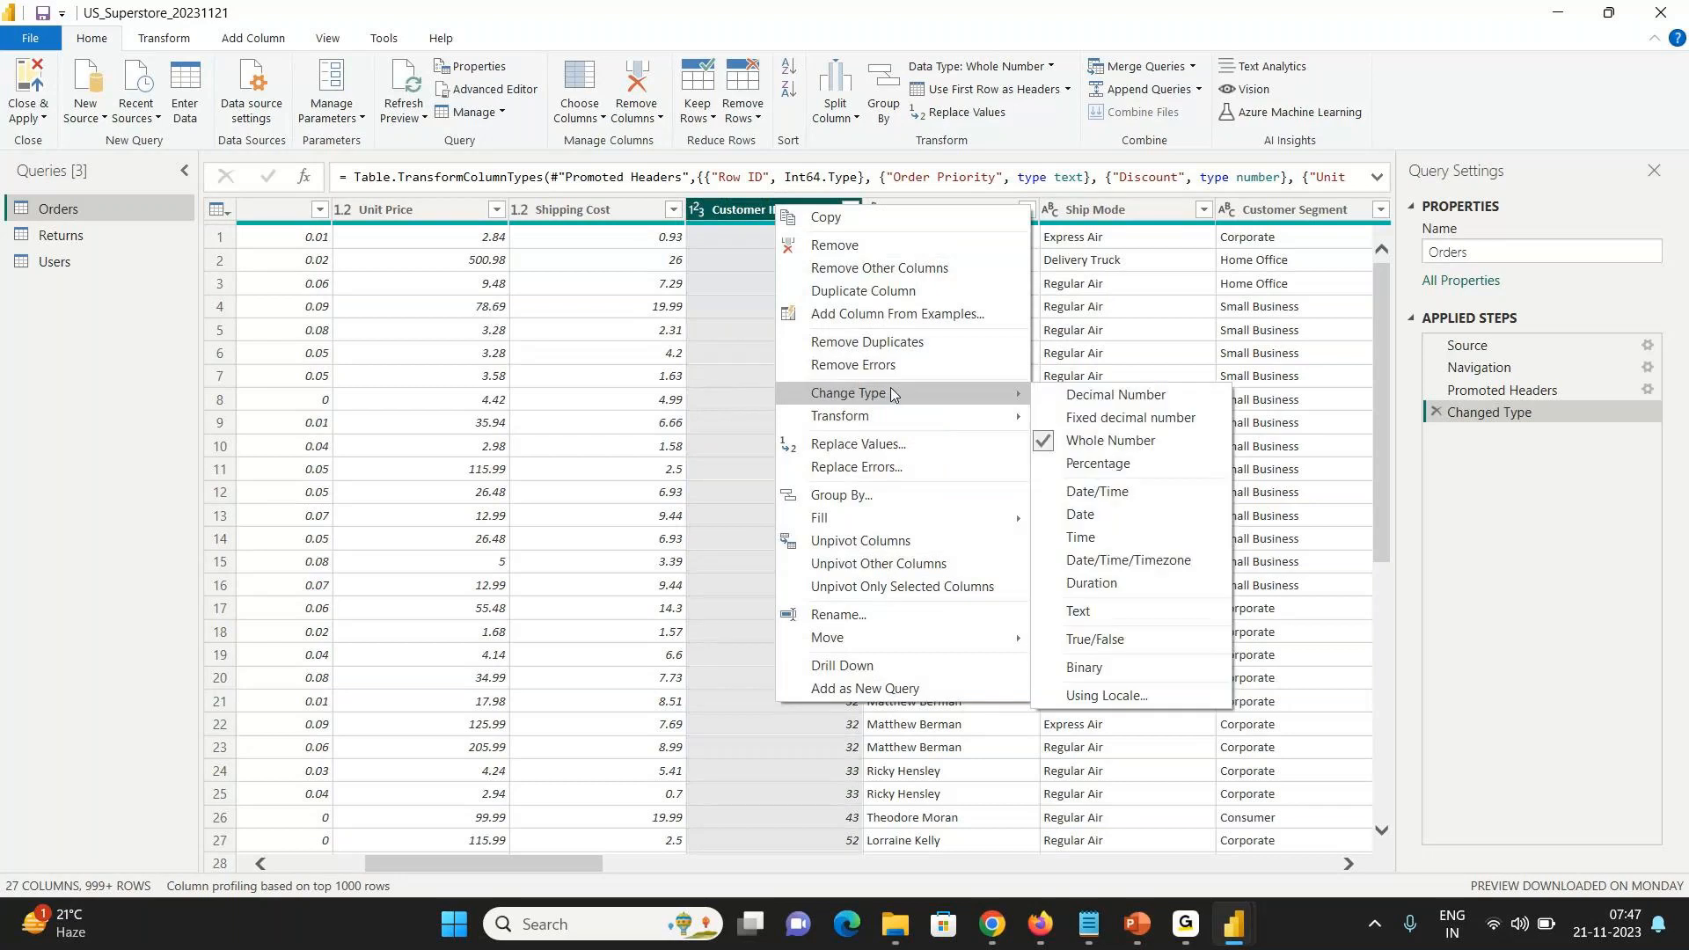
click(1079, 607)
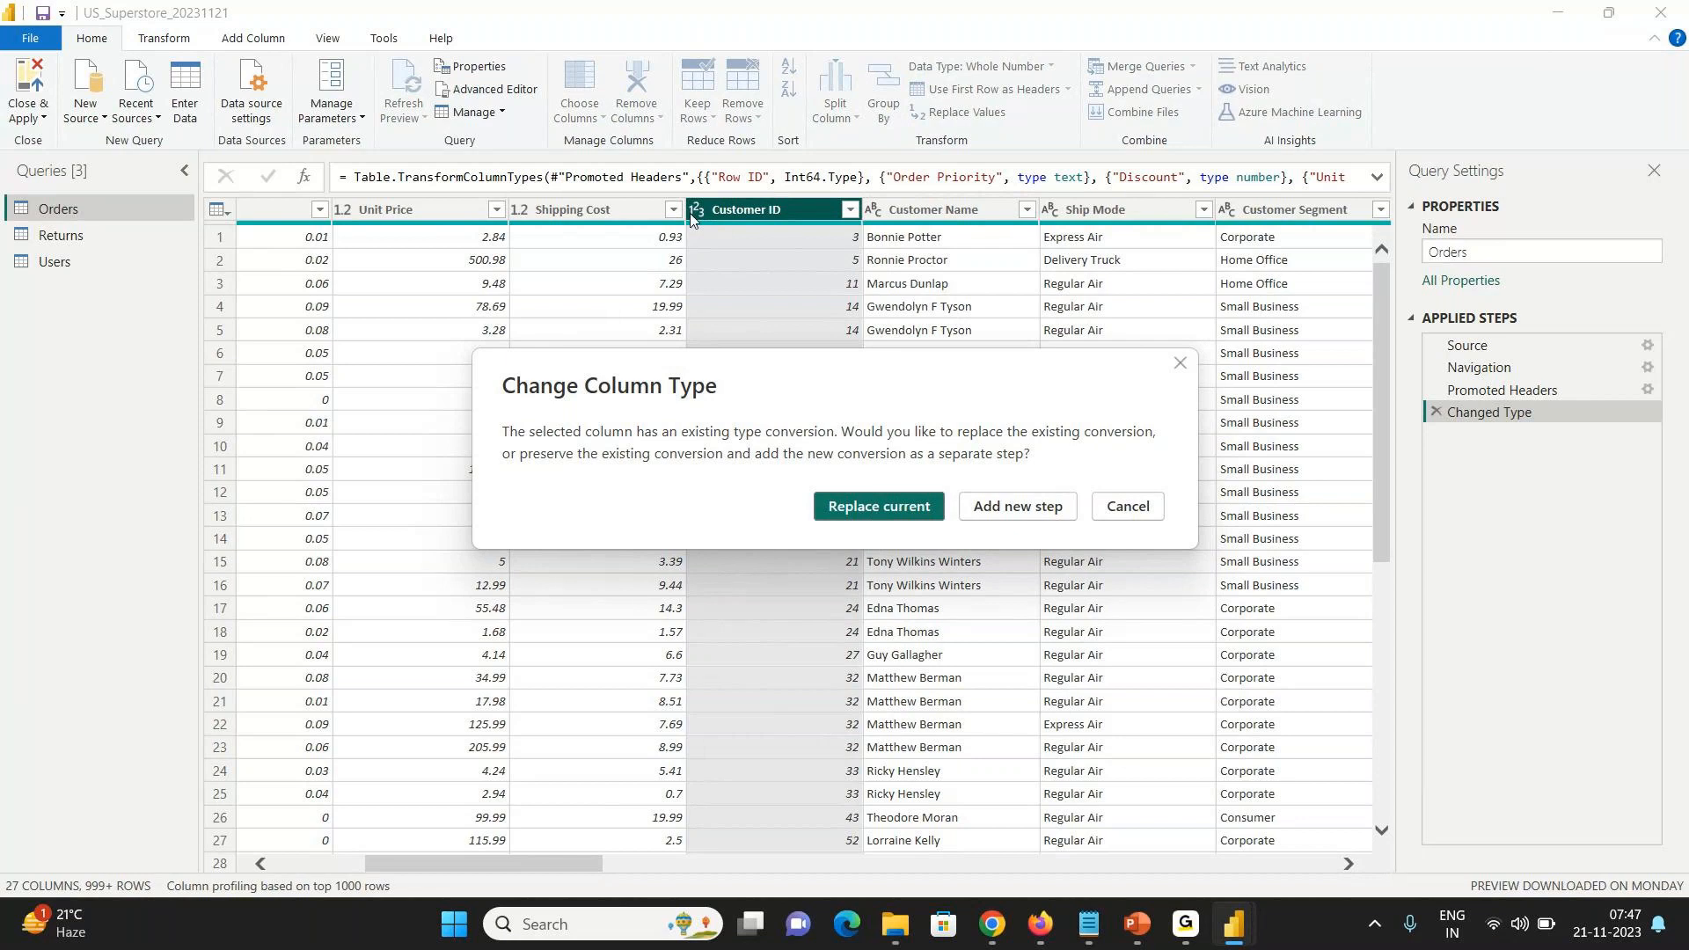
click(862, 505)
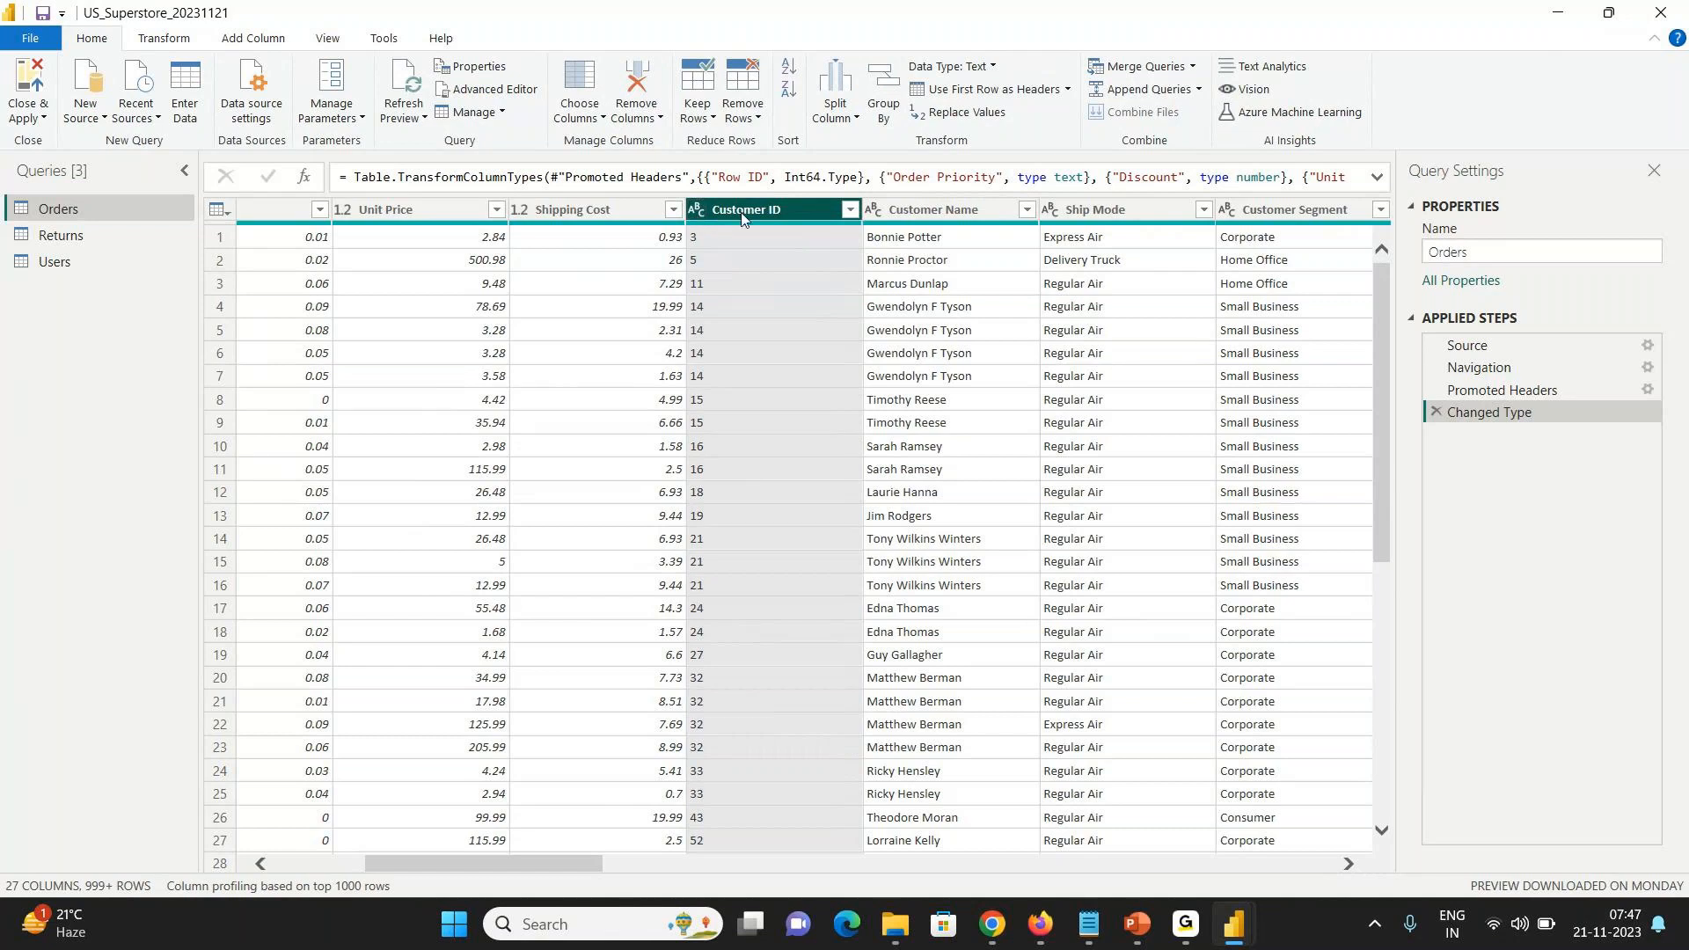
key(alt+F4)
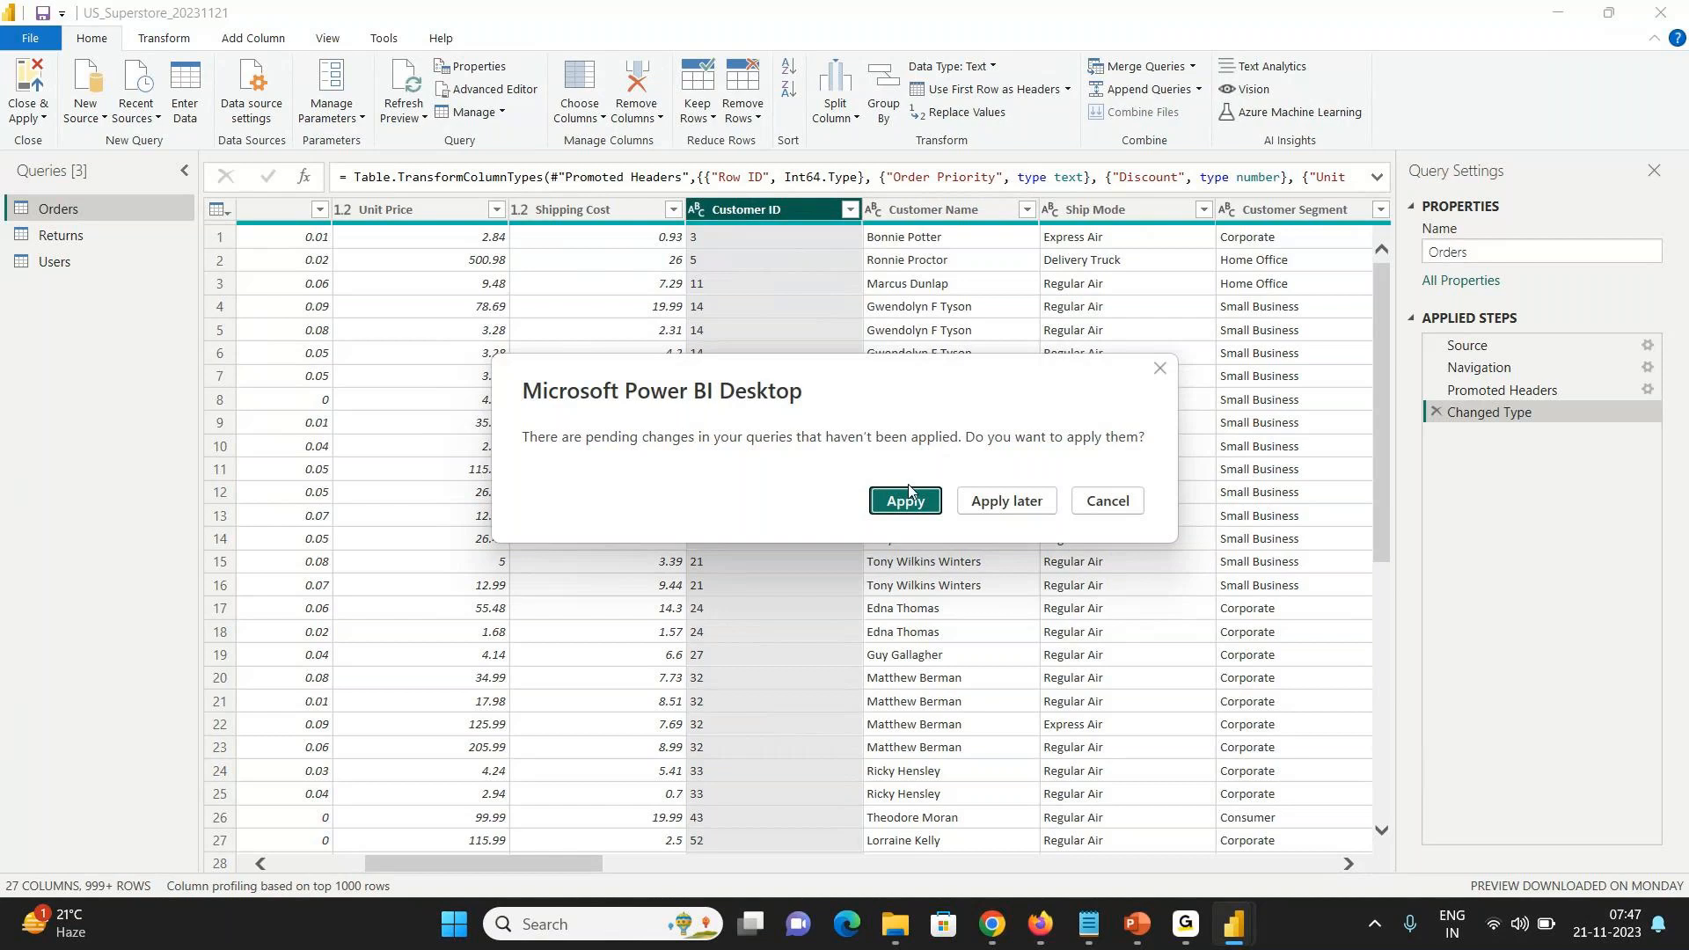
click(907, 497)
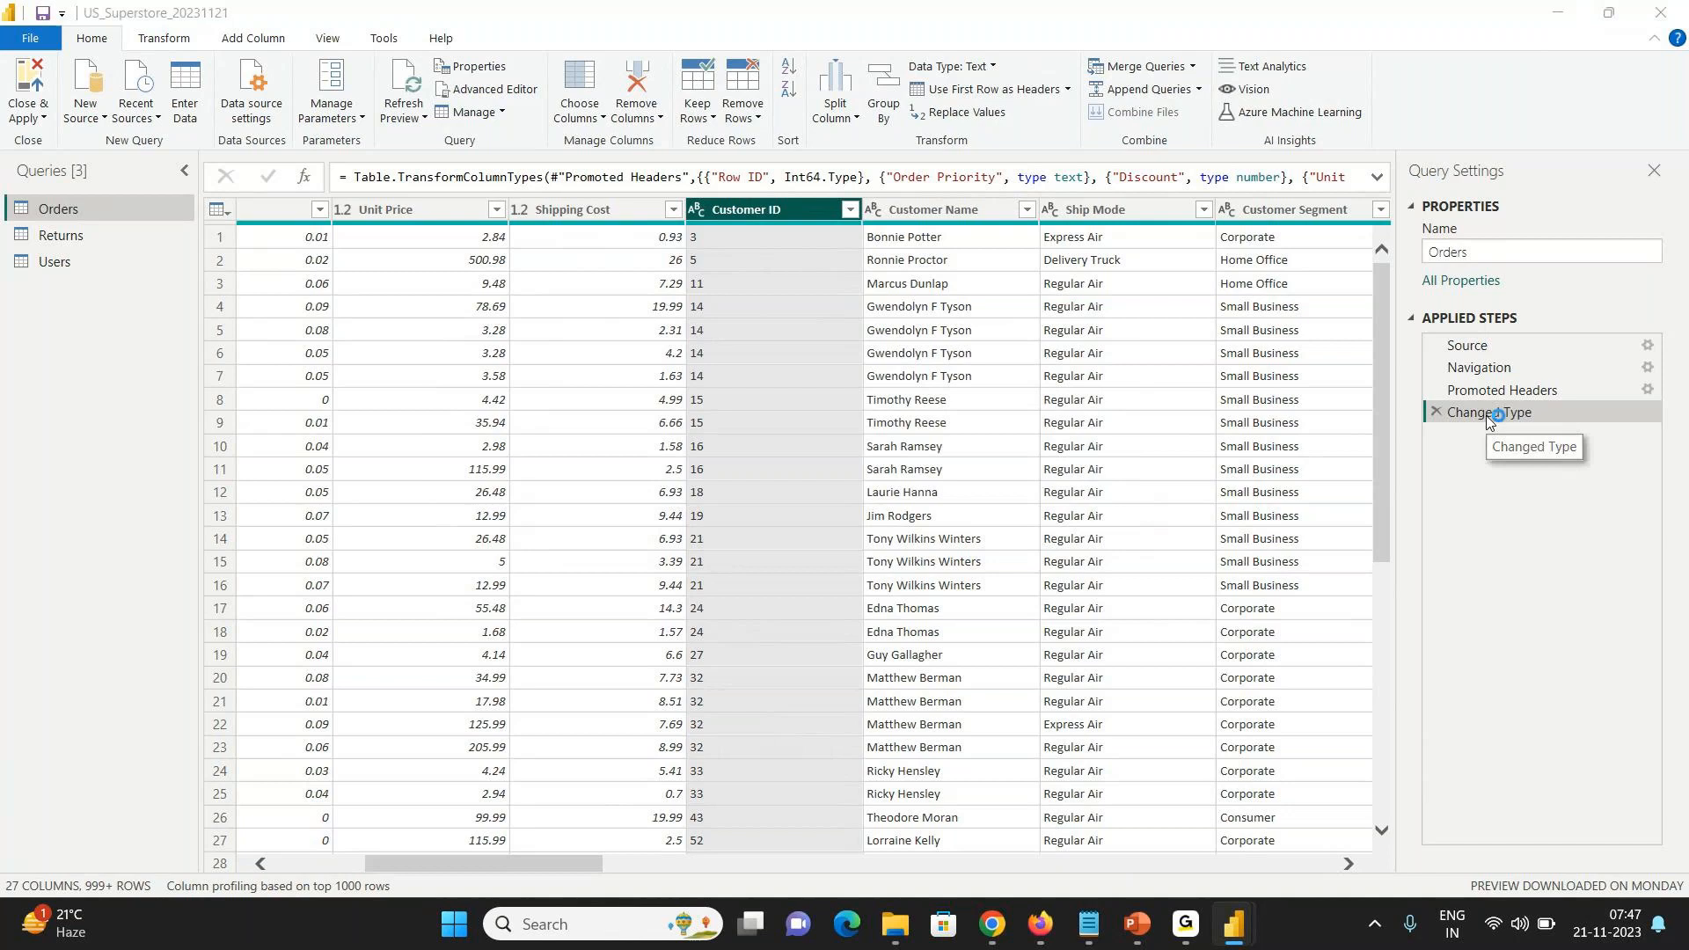
- Copy the complete Changed Type formula of the Orders query and open Notepad++, declining its update
click(1377, 178)
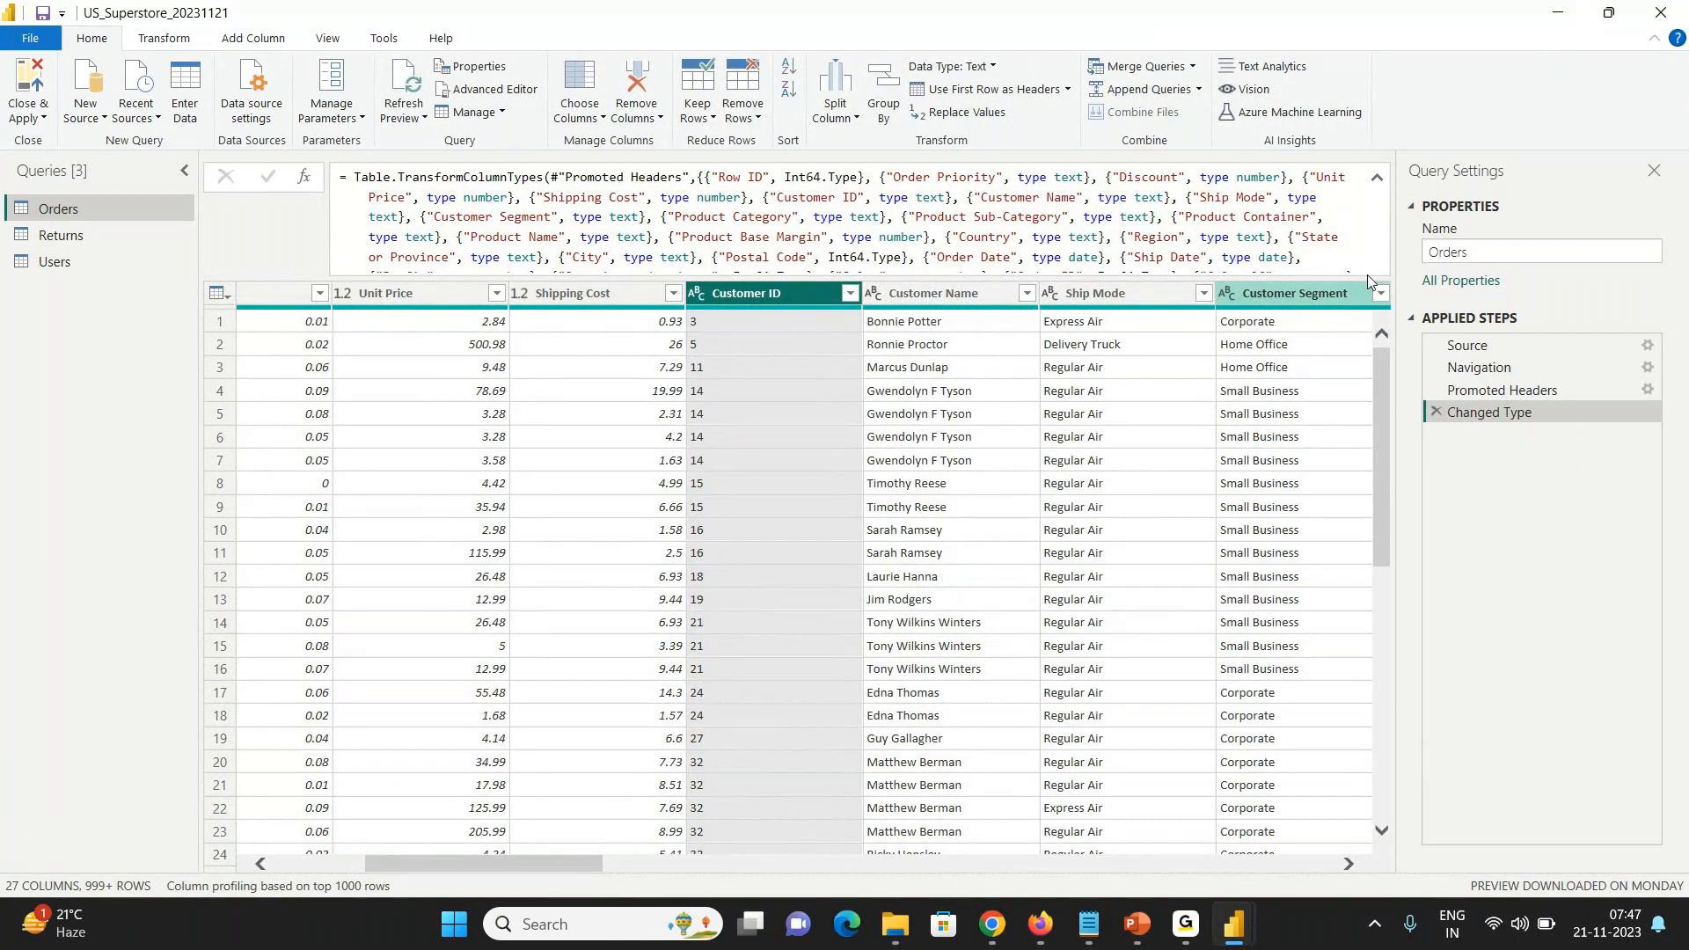
mouse_move(1360, 214)
mouse_down()
mouse_move(1362, 275)
mouse_move(1363, 204)
mouse_up()
click(1305, 217)
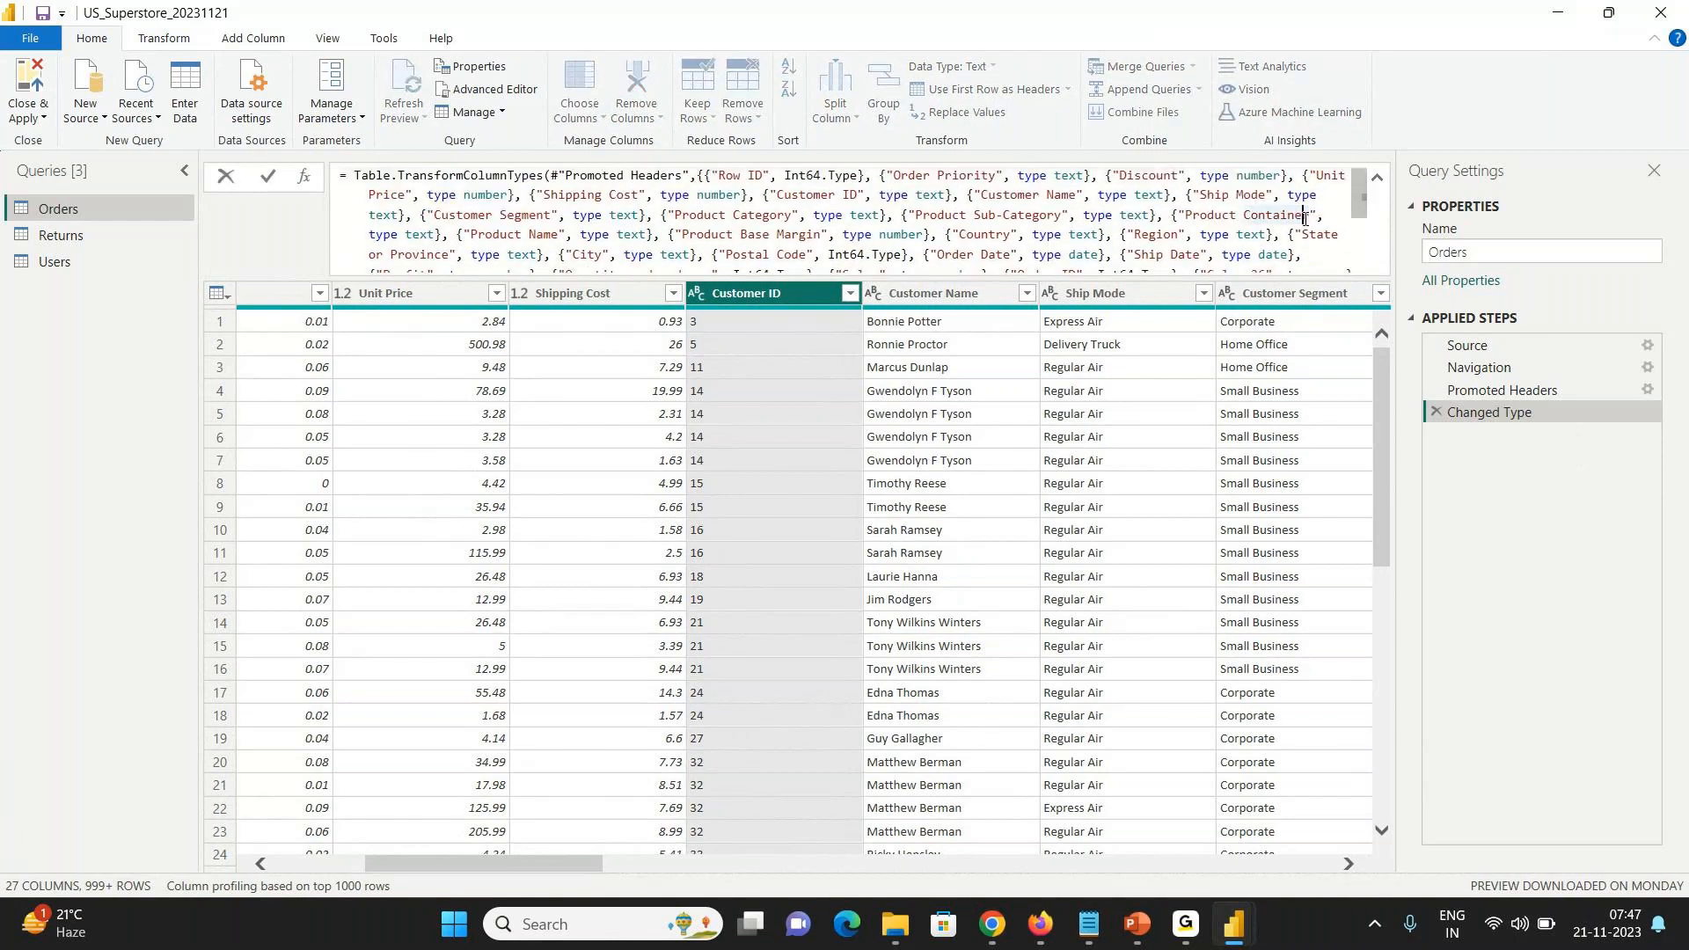
key(ctrl+a)
click(547, 922)
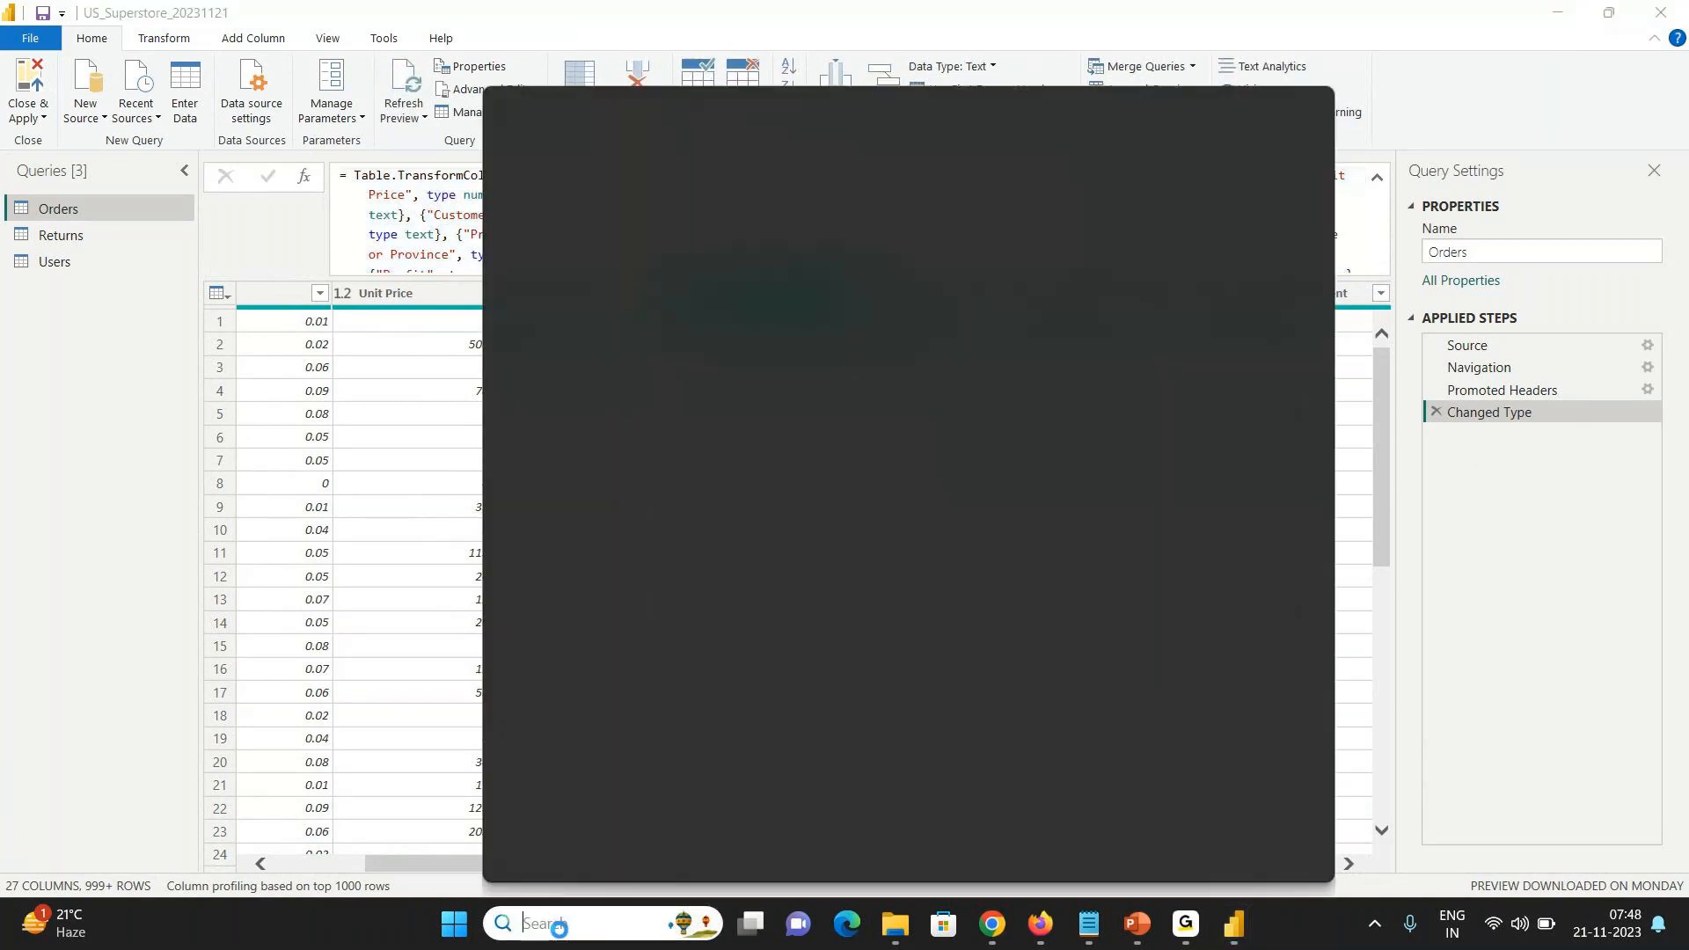
text(not)
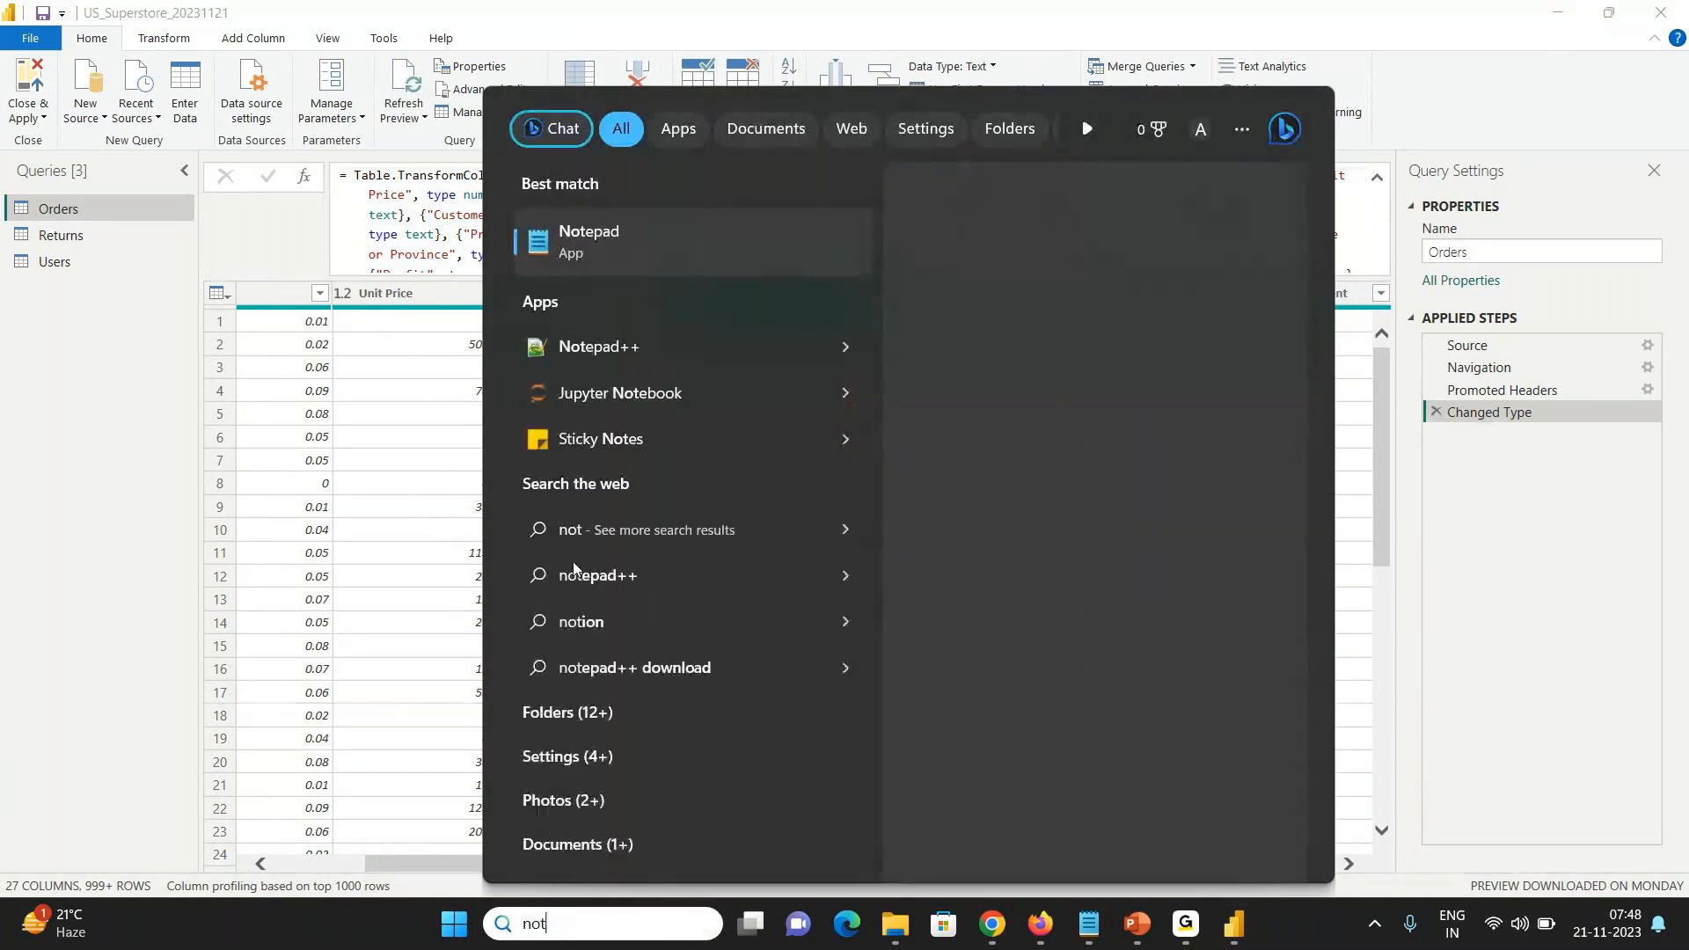
click(573, 347)
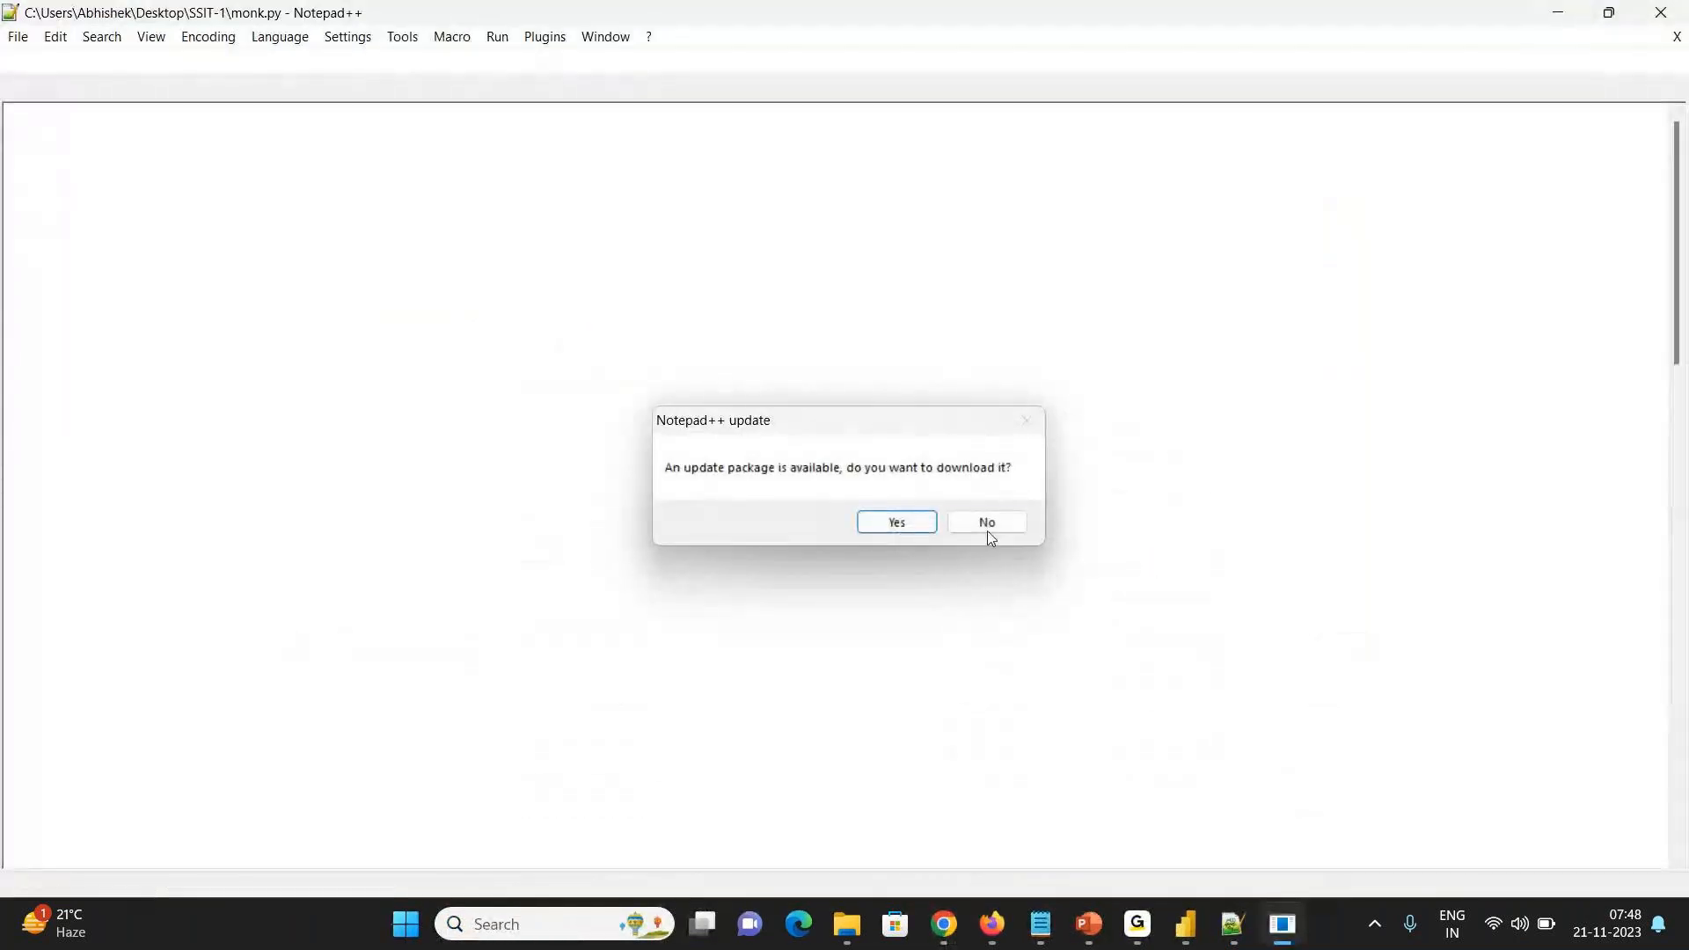
click(987, 531)
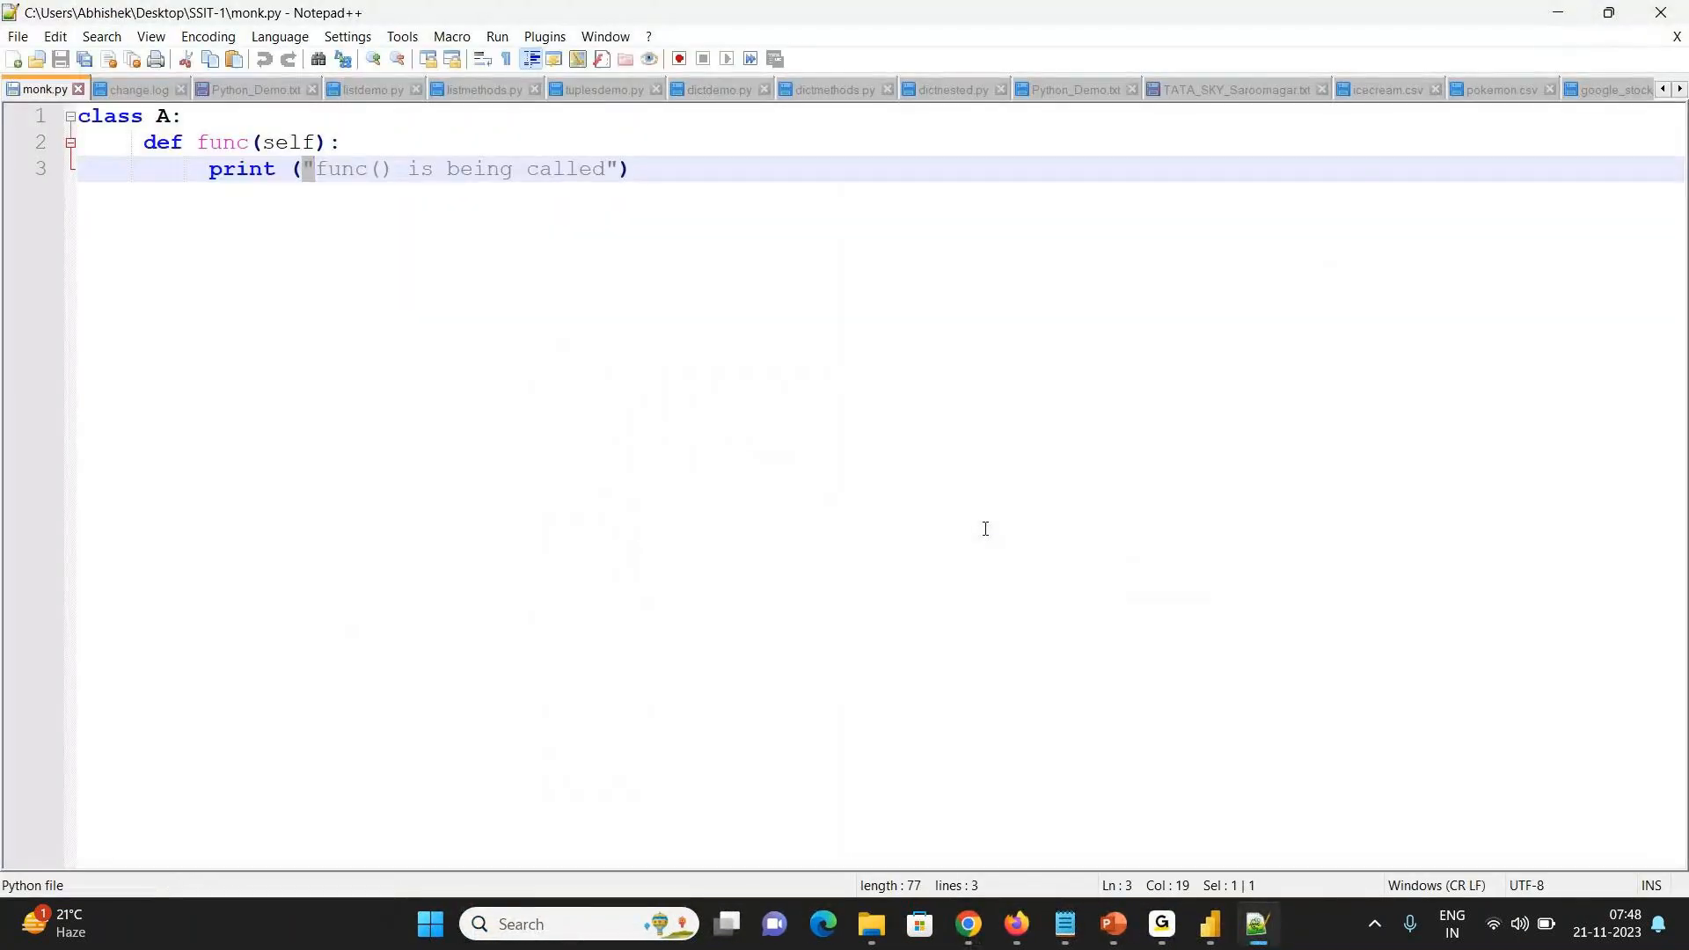
- Paste the formula into a new document and break it between column definitions into nine readable lines
click(393, 117)
key(Return)
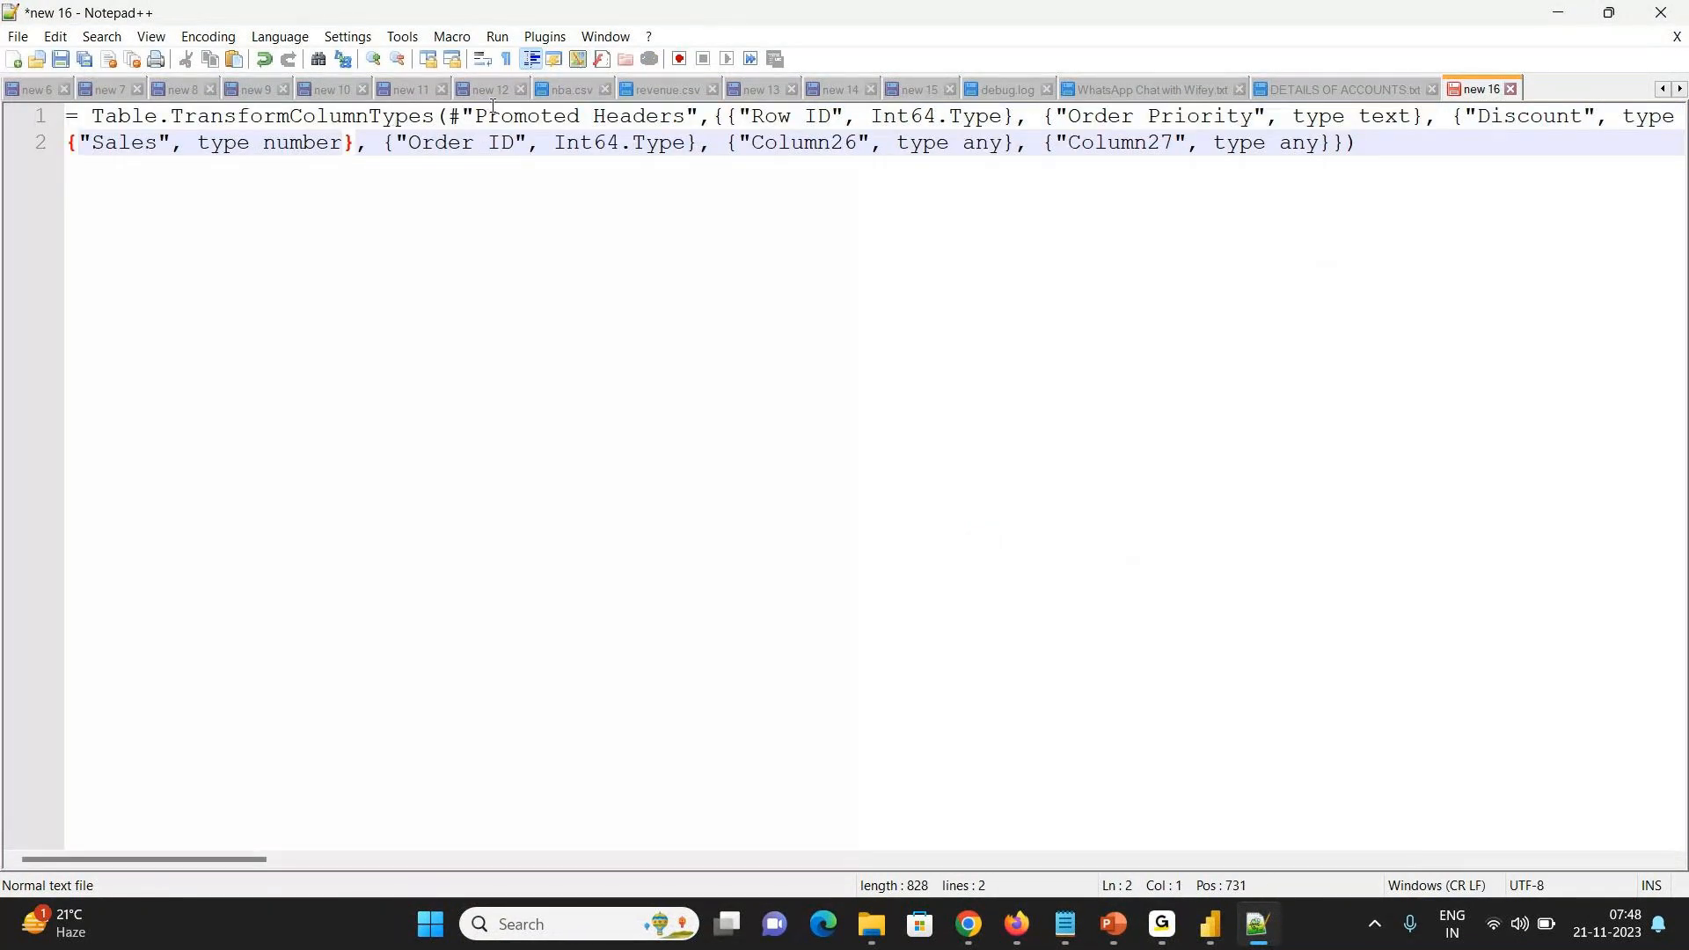
click(1029, 118)
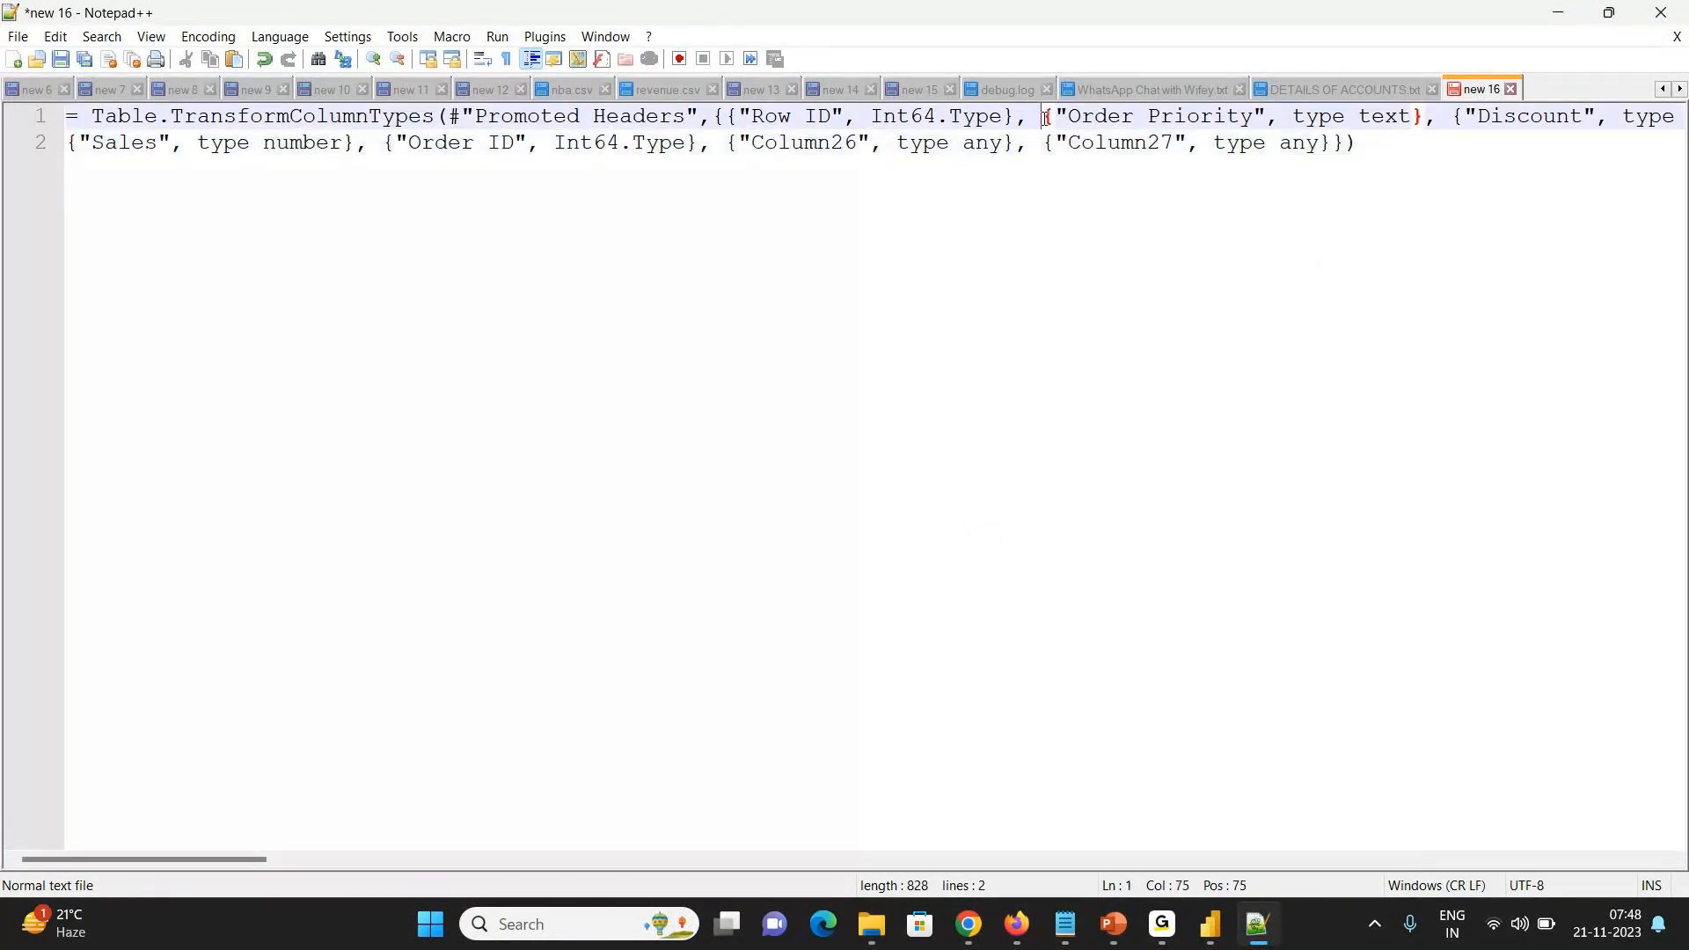
key(Return)
click(1218, 142)
key(Return)
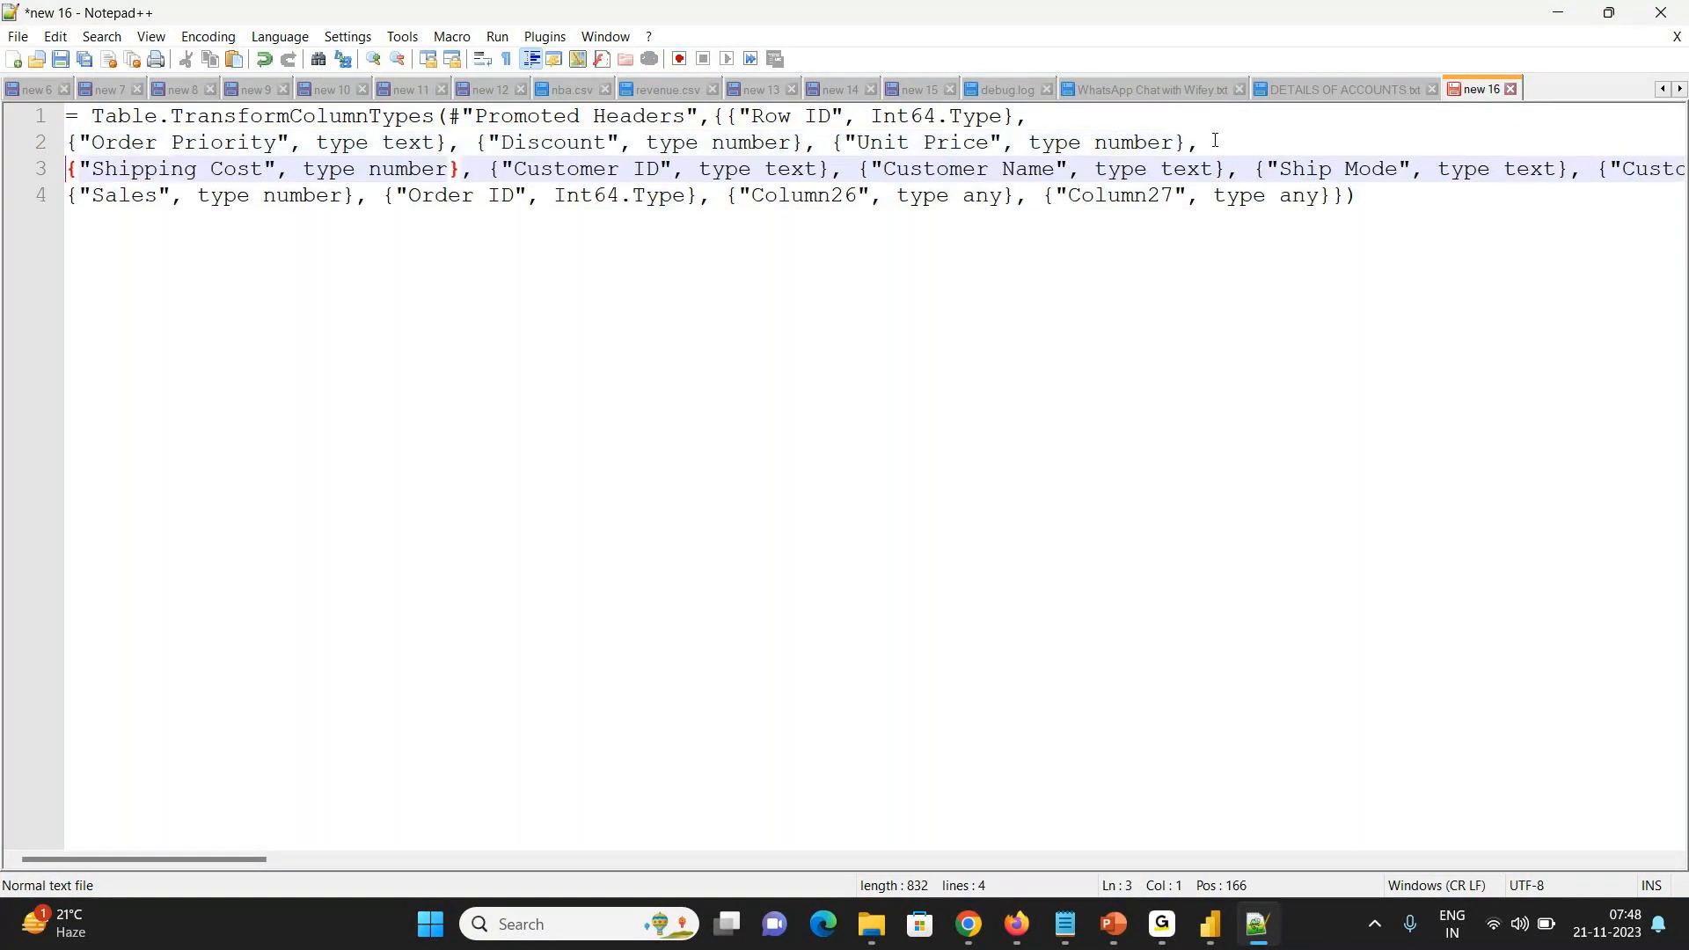
click(1255, 168)
key(Return)
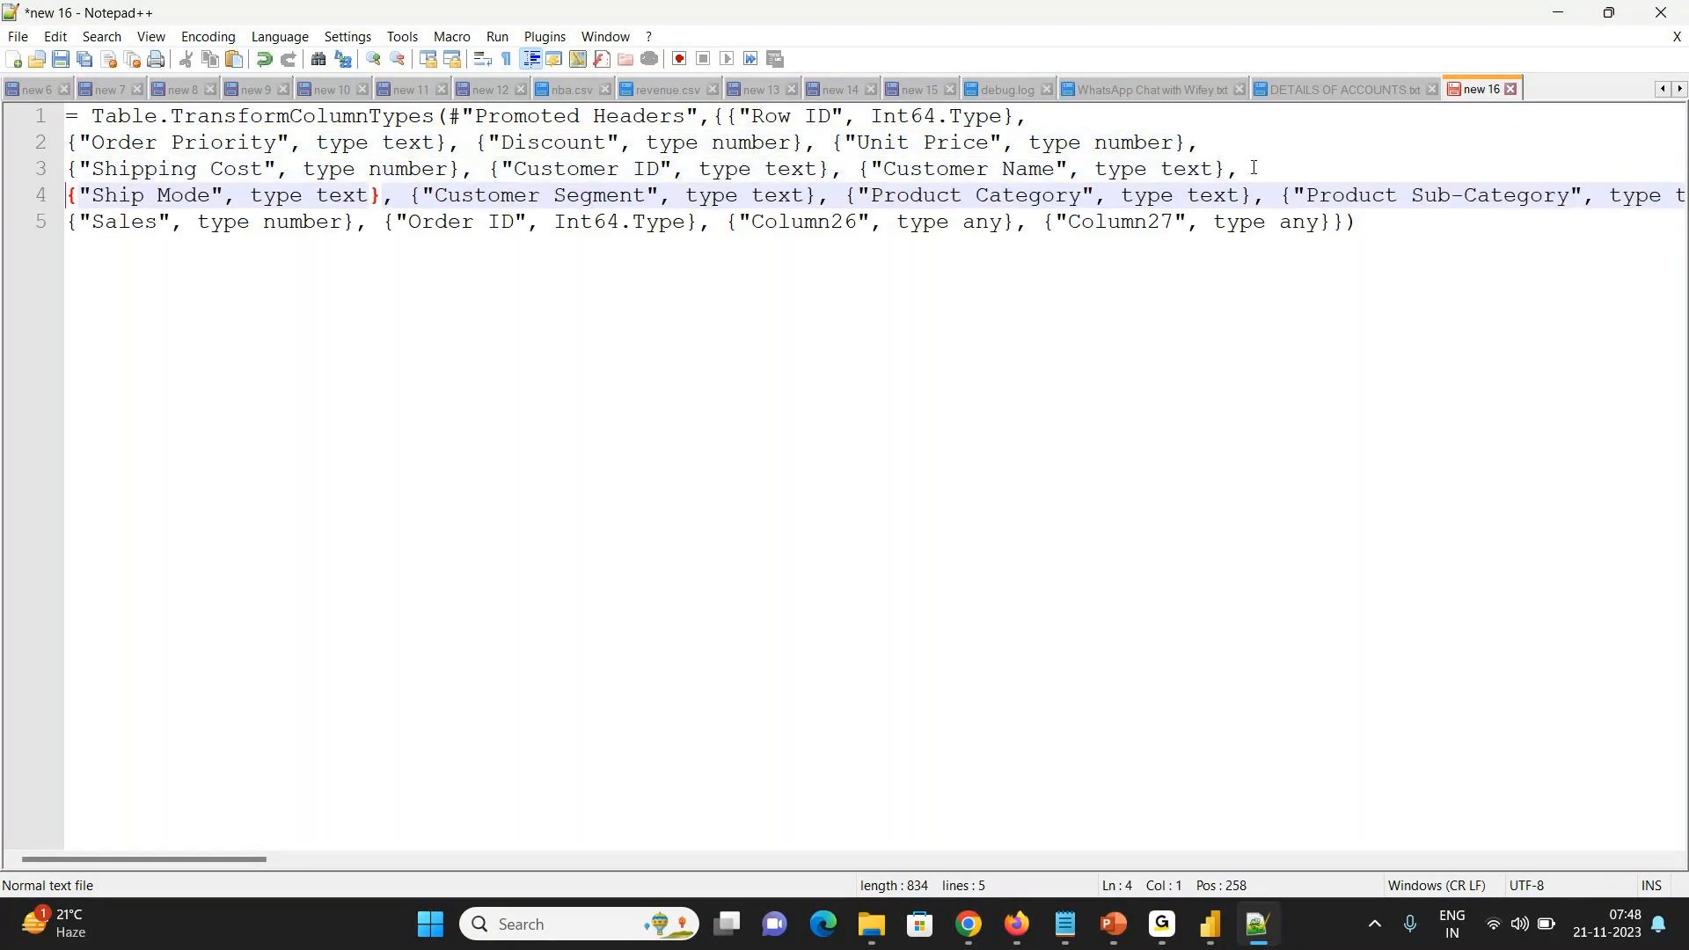
click(1281, 196)
key(Return)
click(1387, 222)
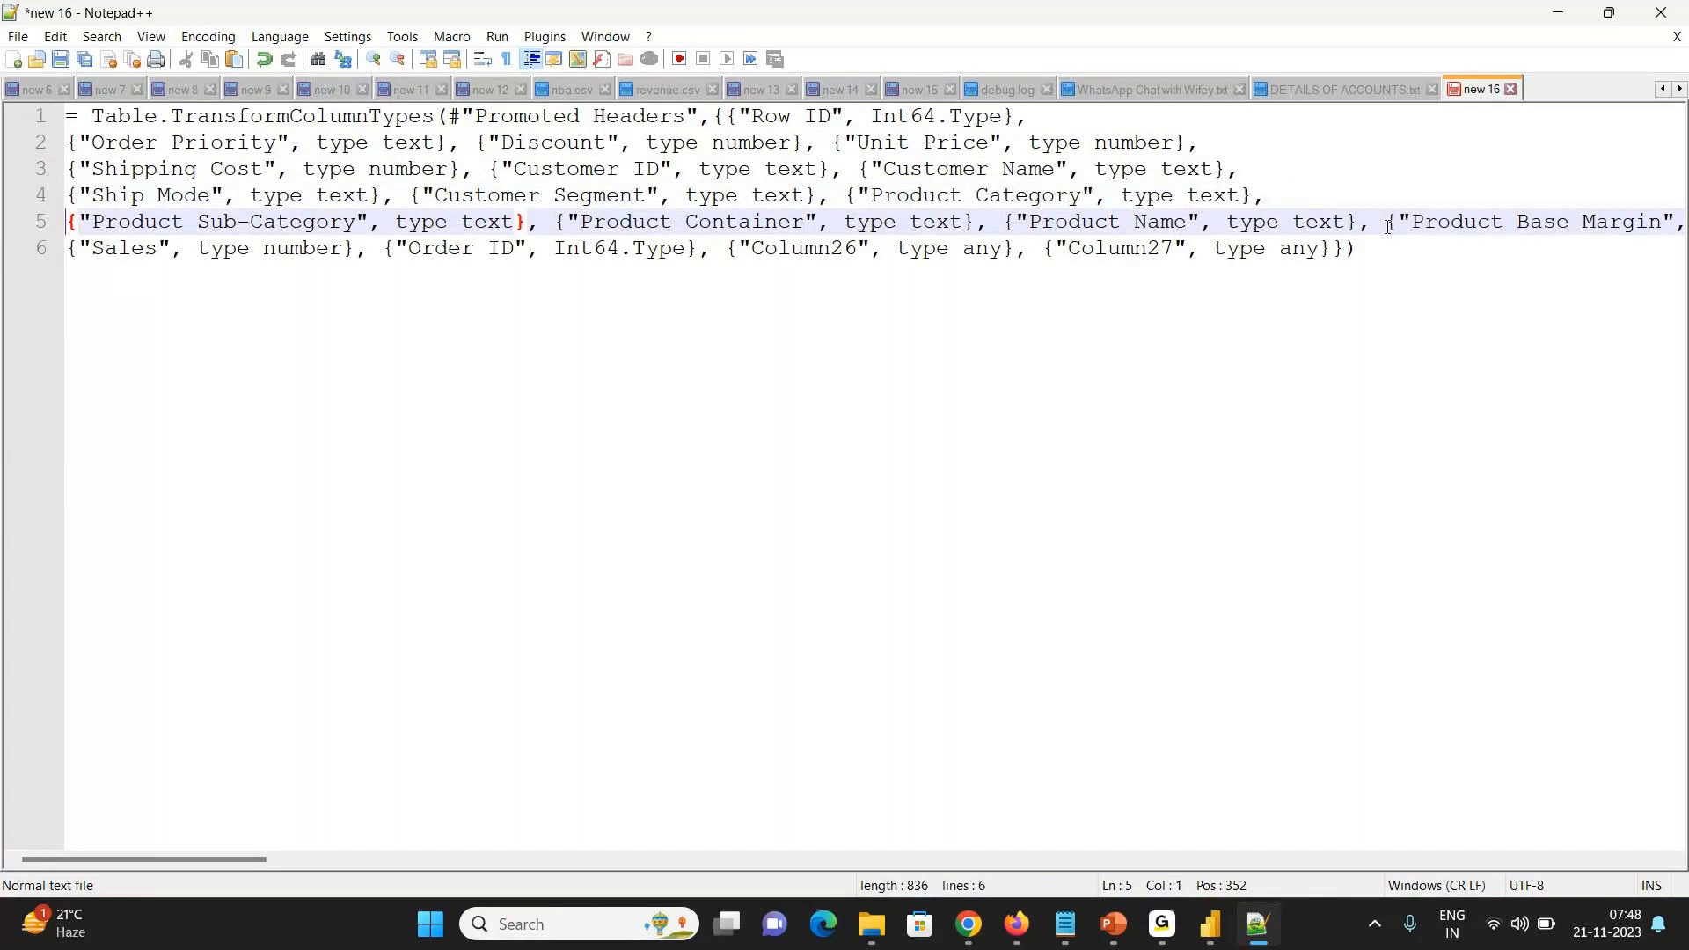
key(Return)
click(1636, 249)
key(Return)
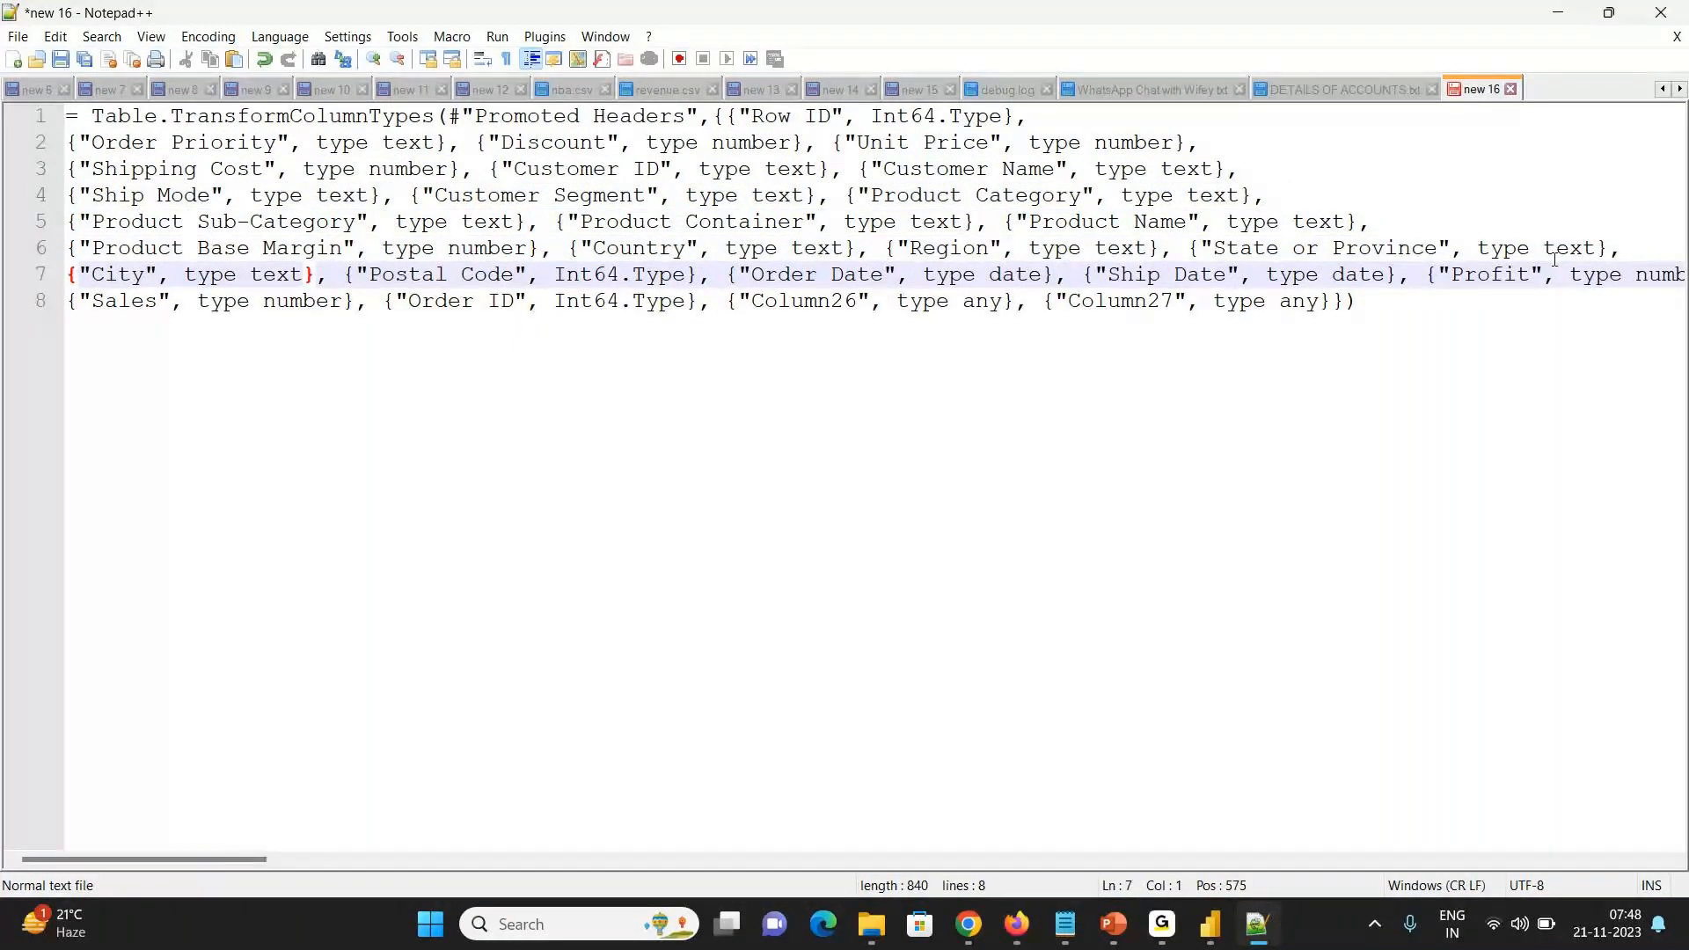
click(1425, 271)
key(Return)
key(ctrl+End)
key(ctrl+f)
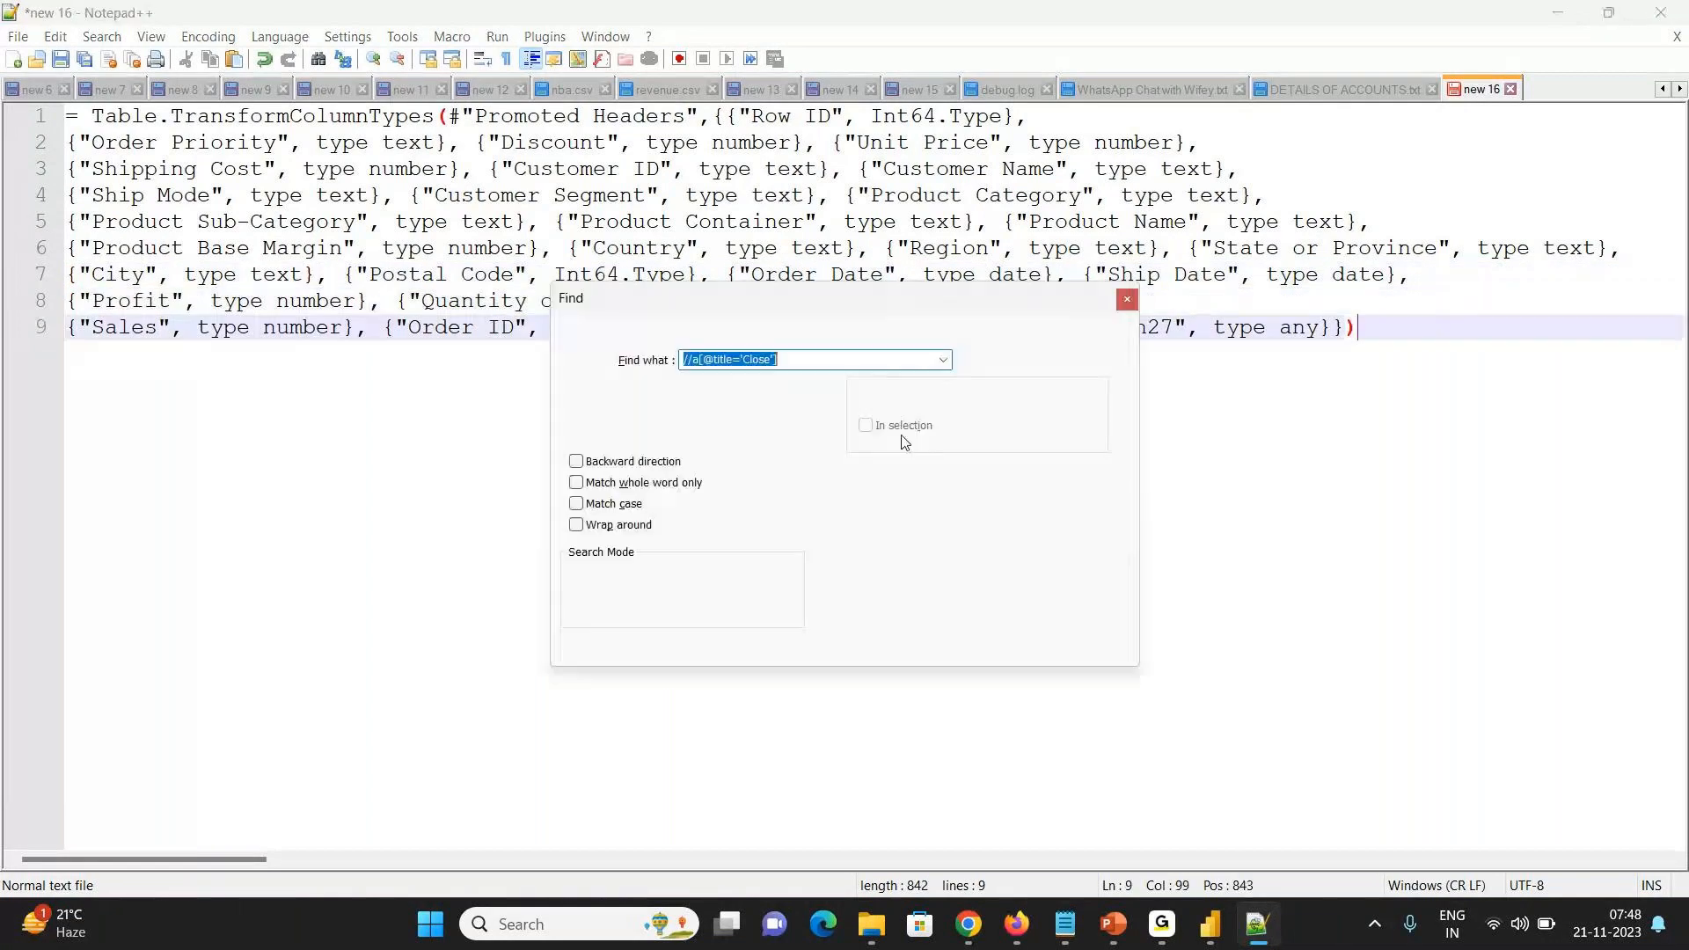
key(Escape)
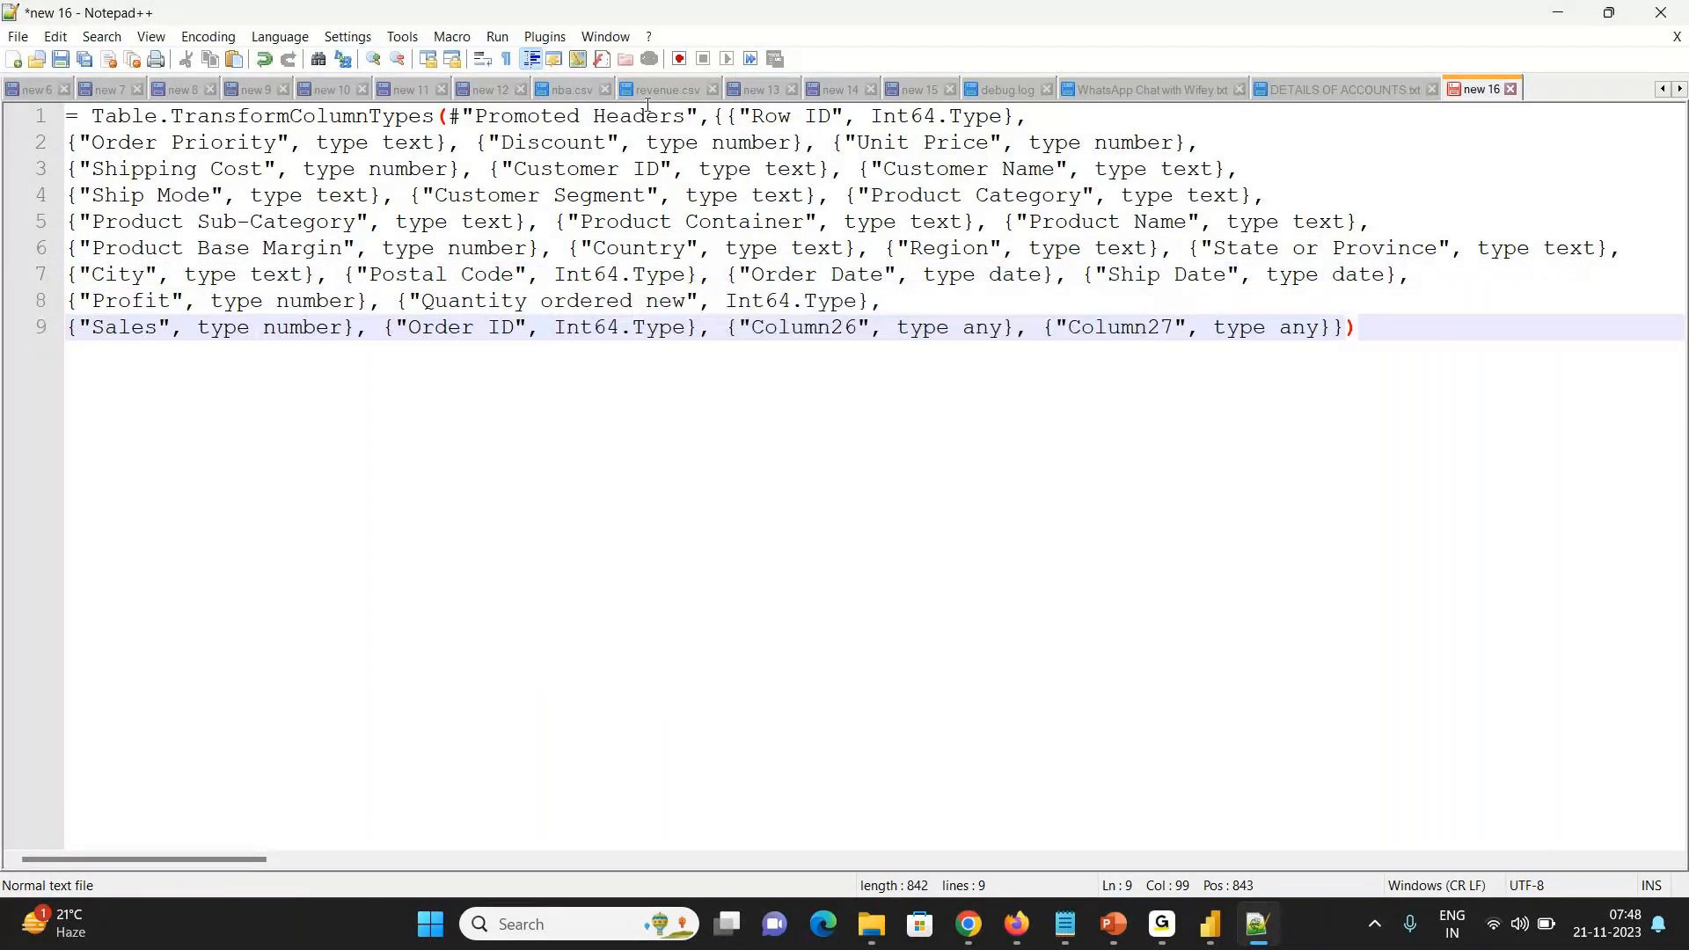
- Examine the Customer ID entry and its type in the split formula, comparing it with the column in Power Query Editor
click(497, 169)
drag(497, 168, 811, 180)
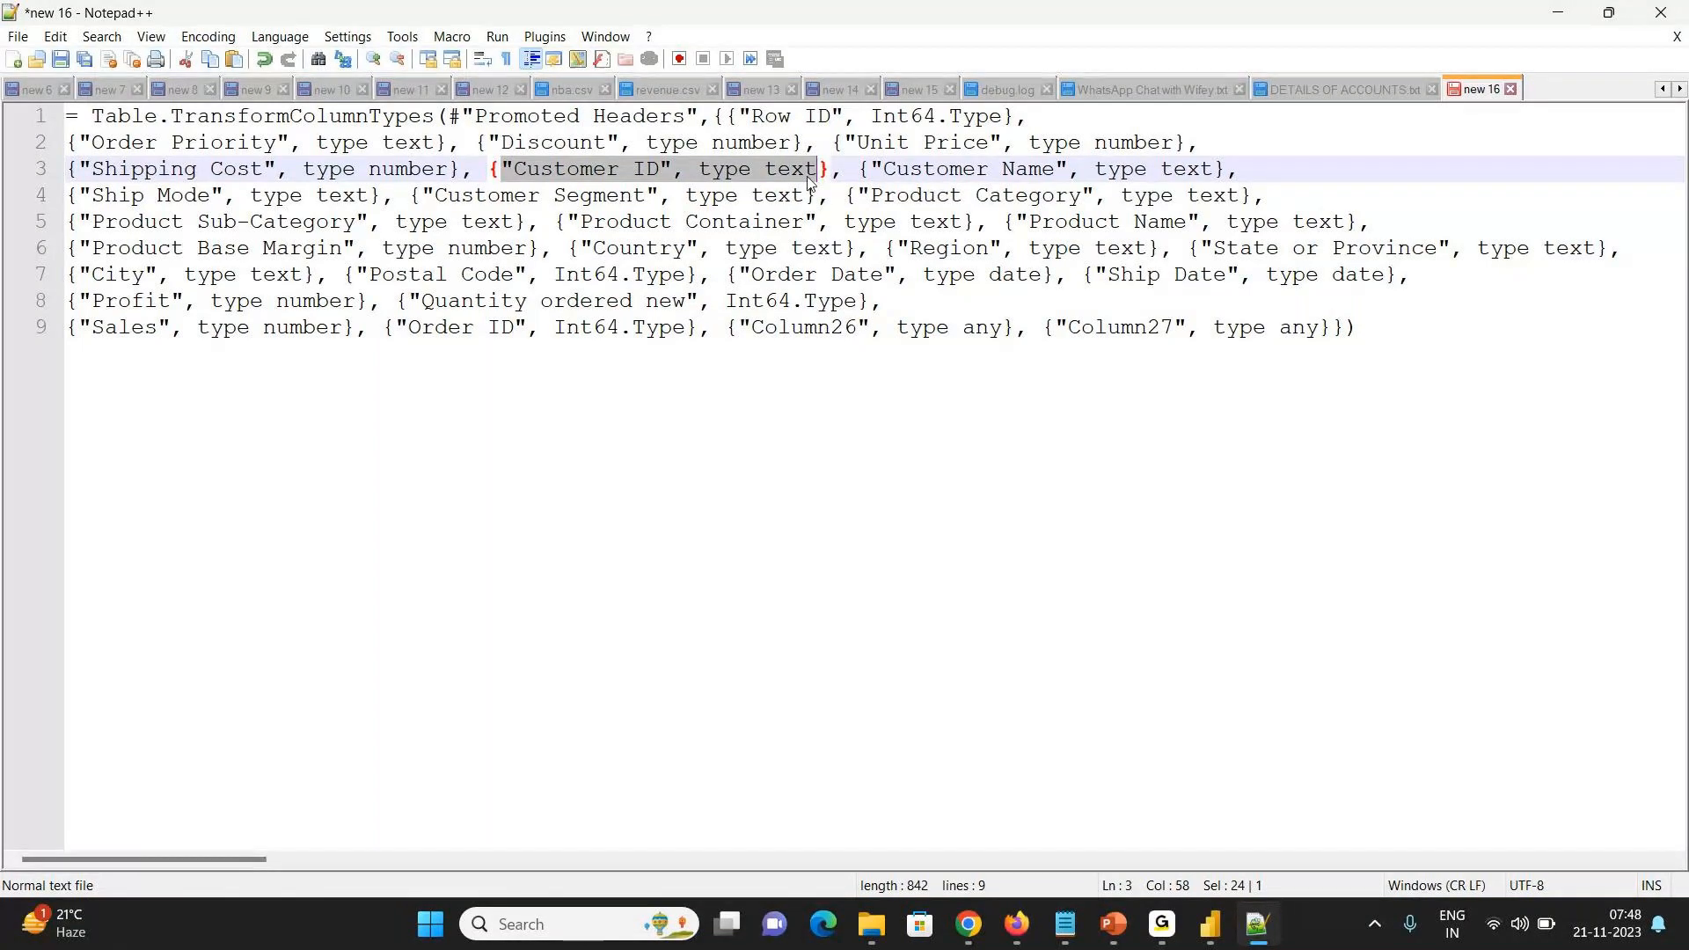
triple_click(811, 181)
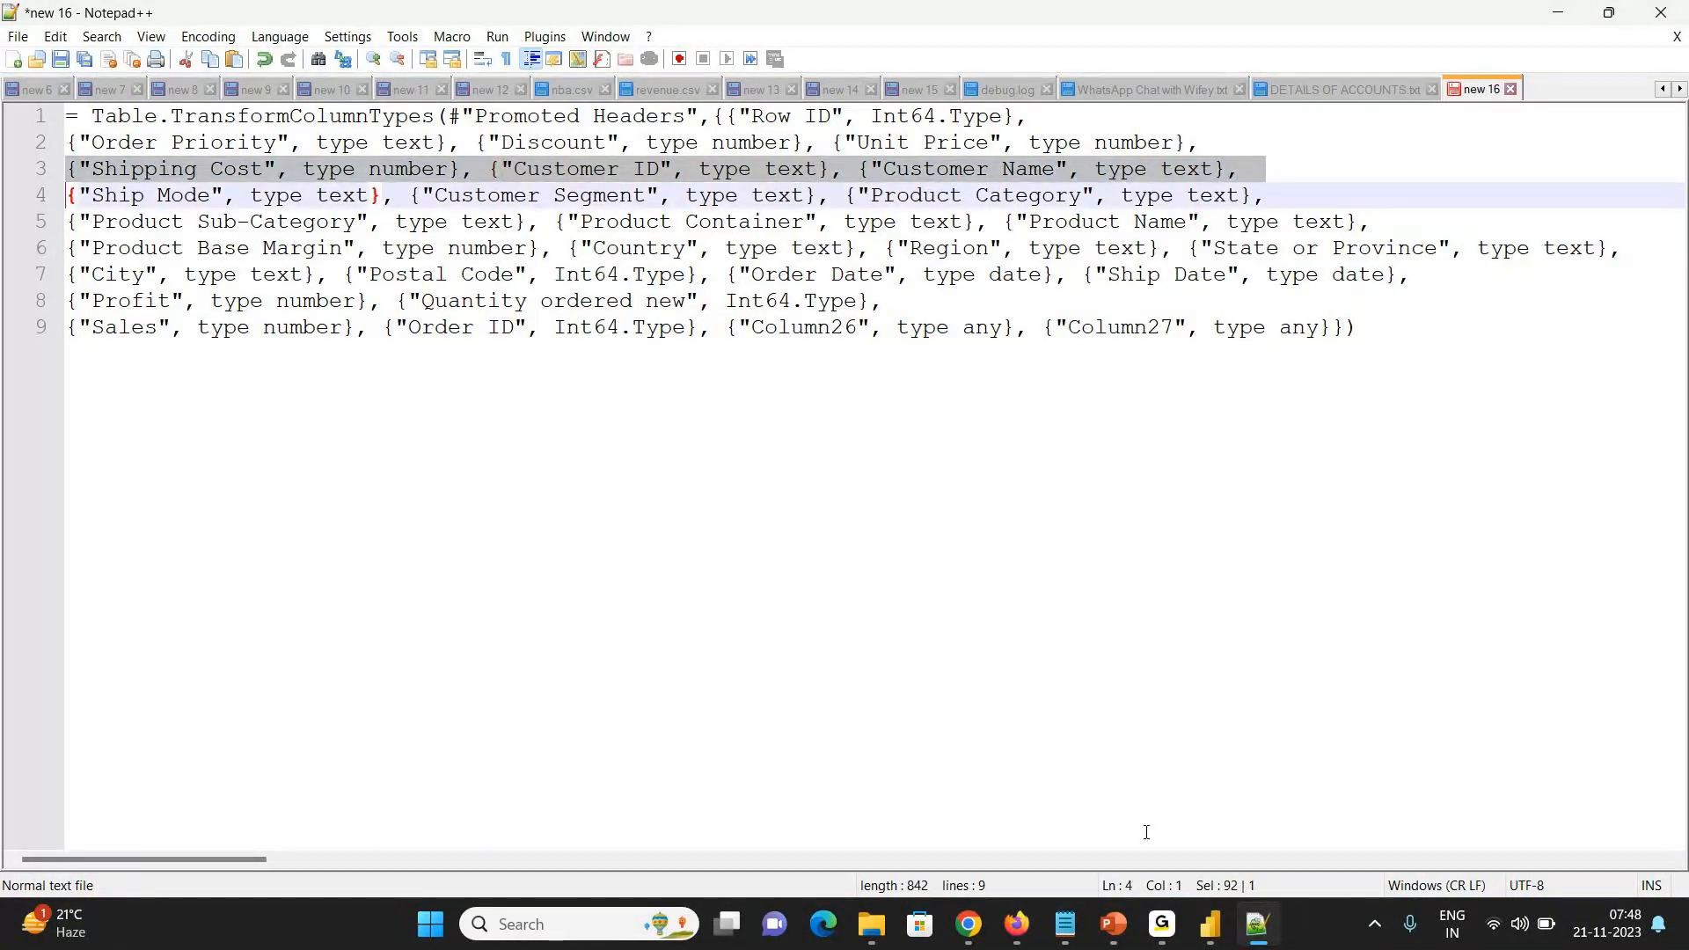
click(1212, 934)
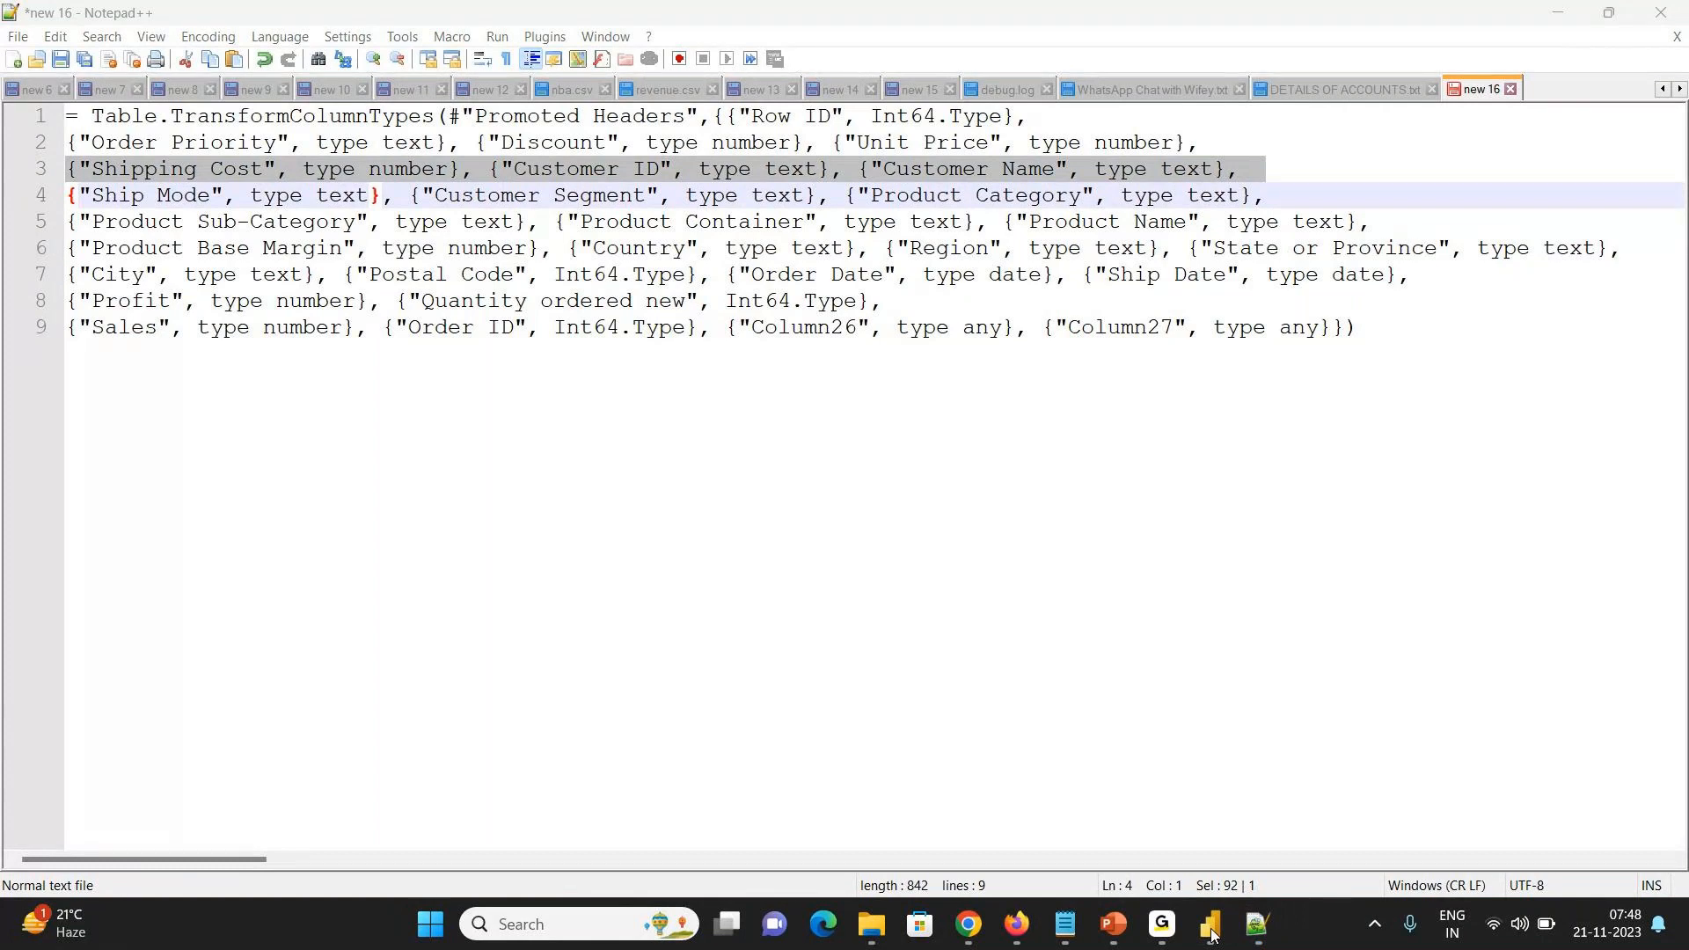
click(1387, 842)
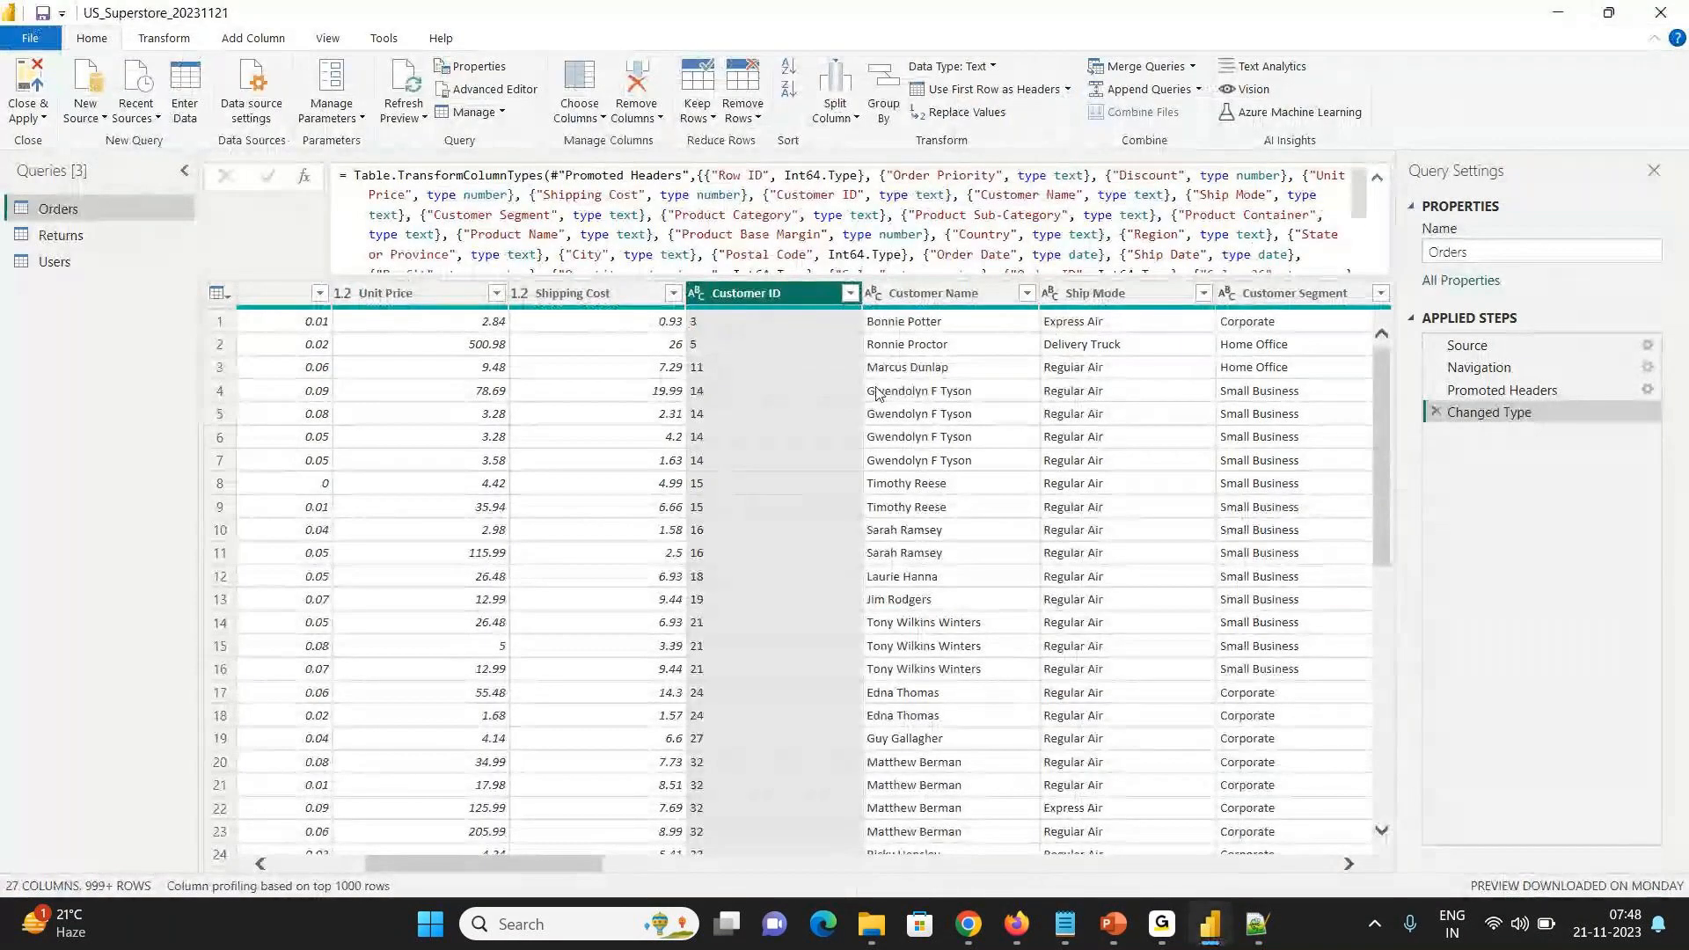
key(alt+Tab)
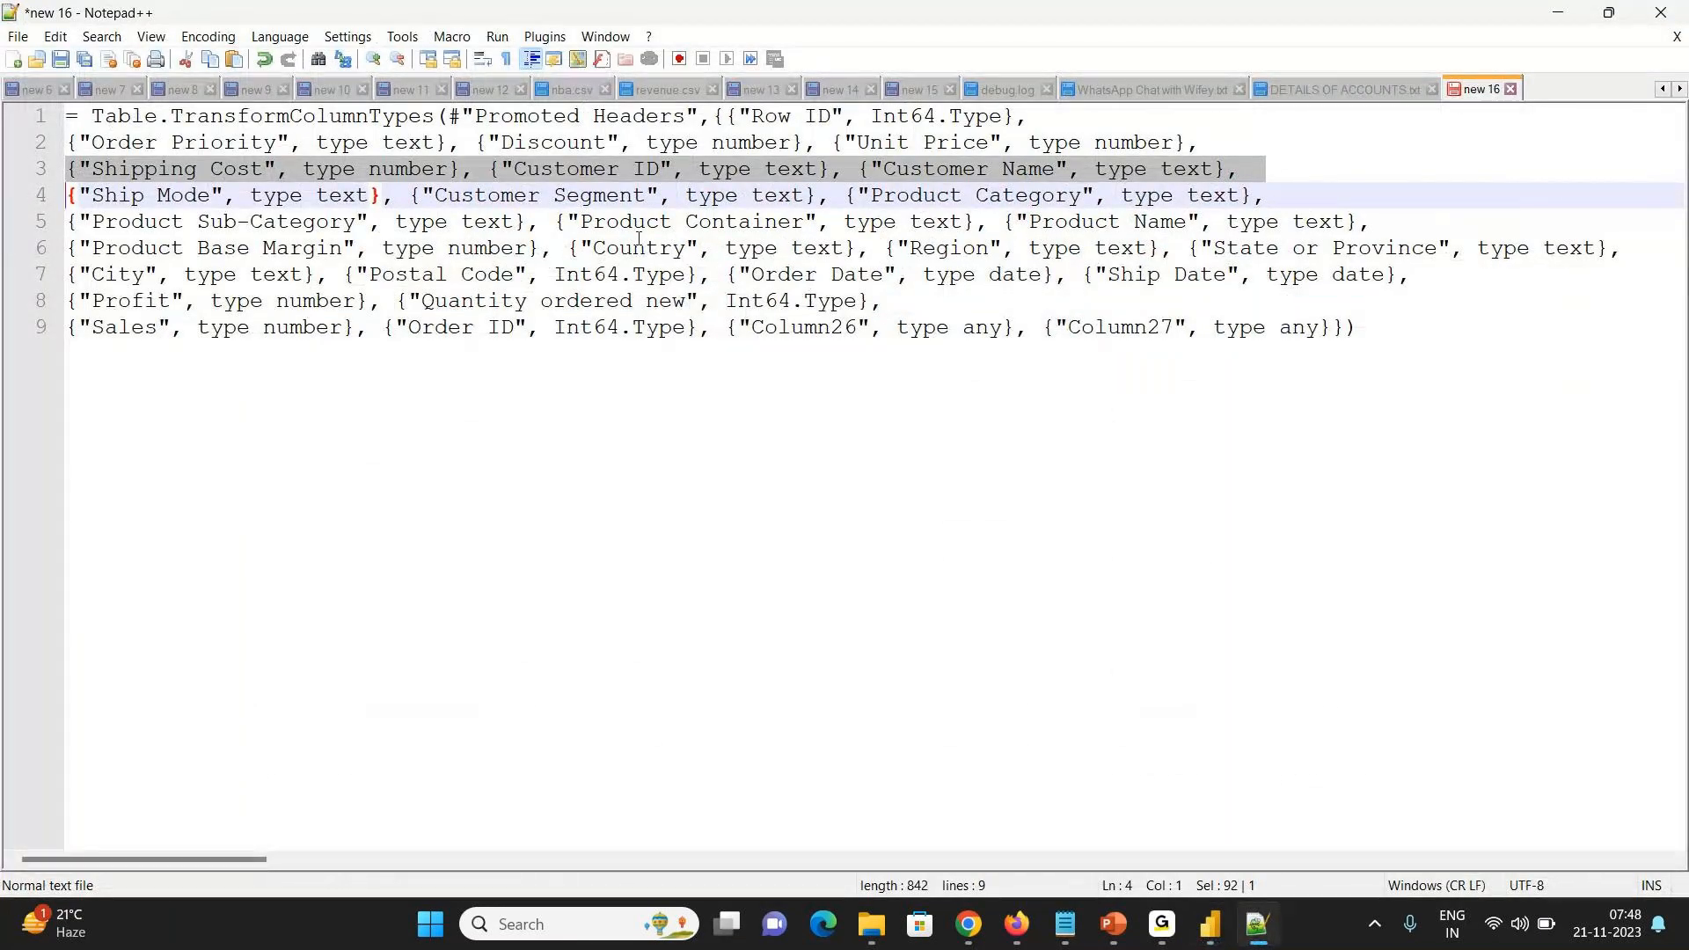
drag(684, 201, 811, 195)
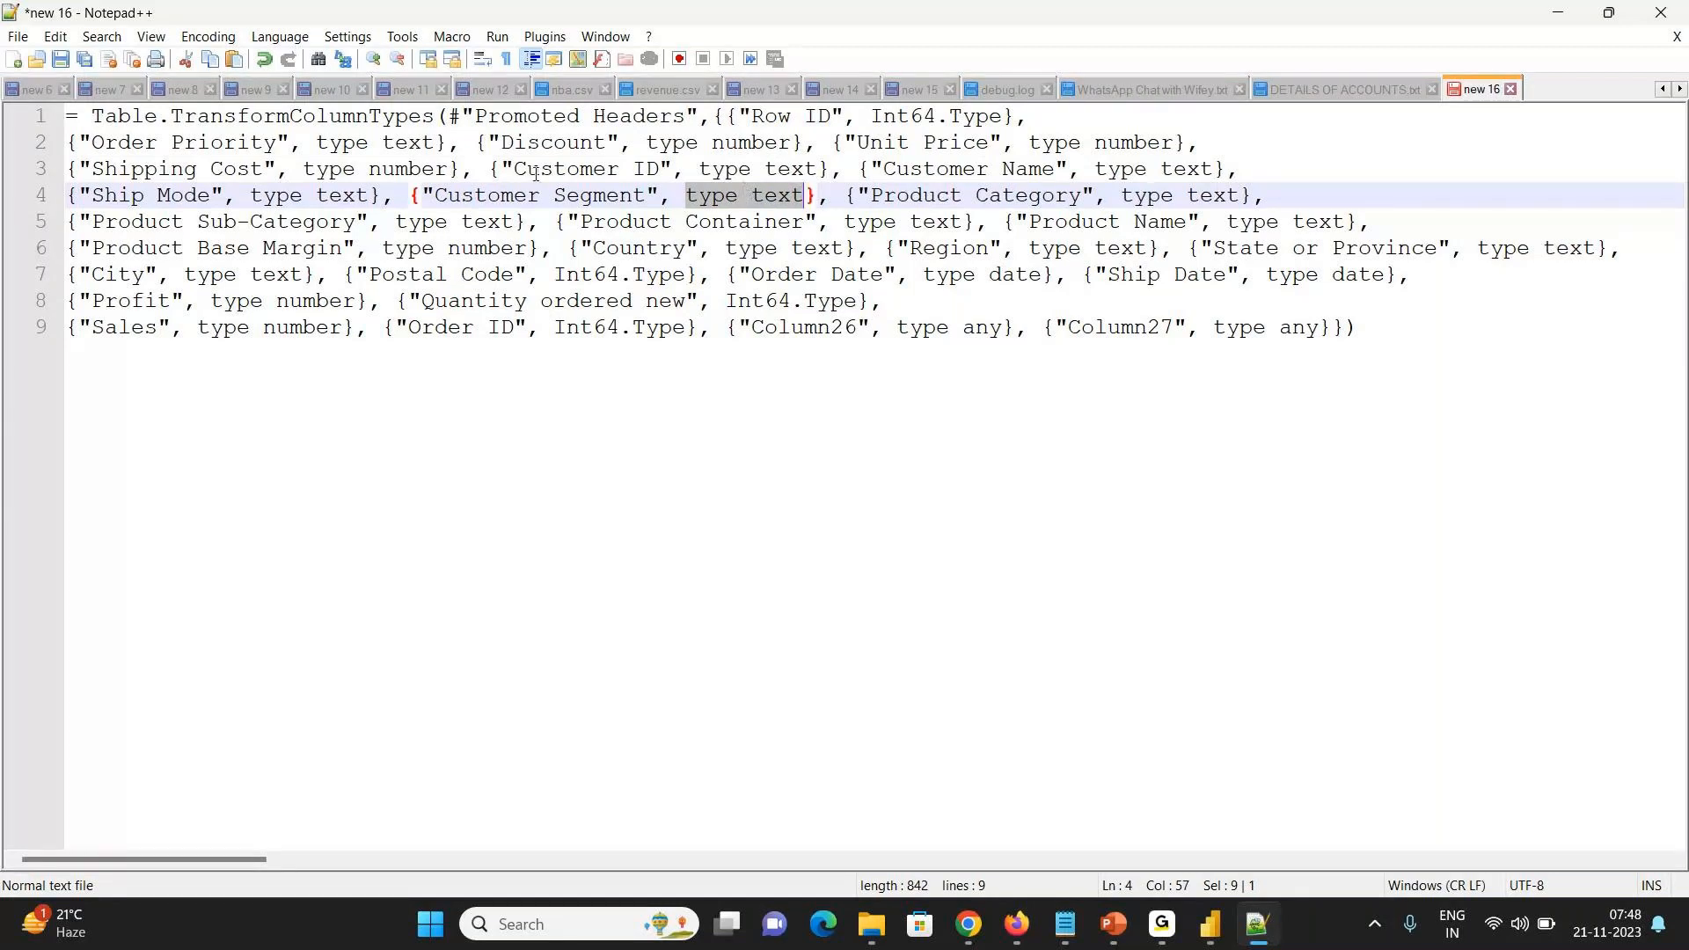
drag(502, 169, 763, 178)
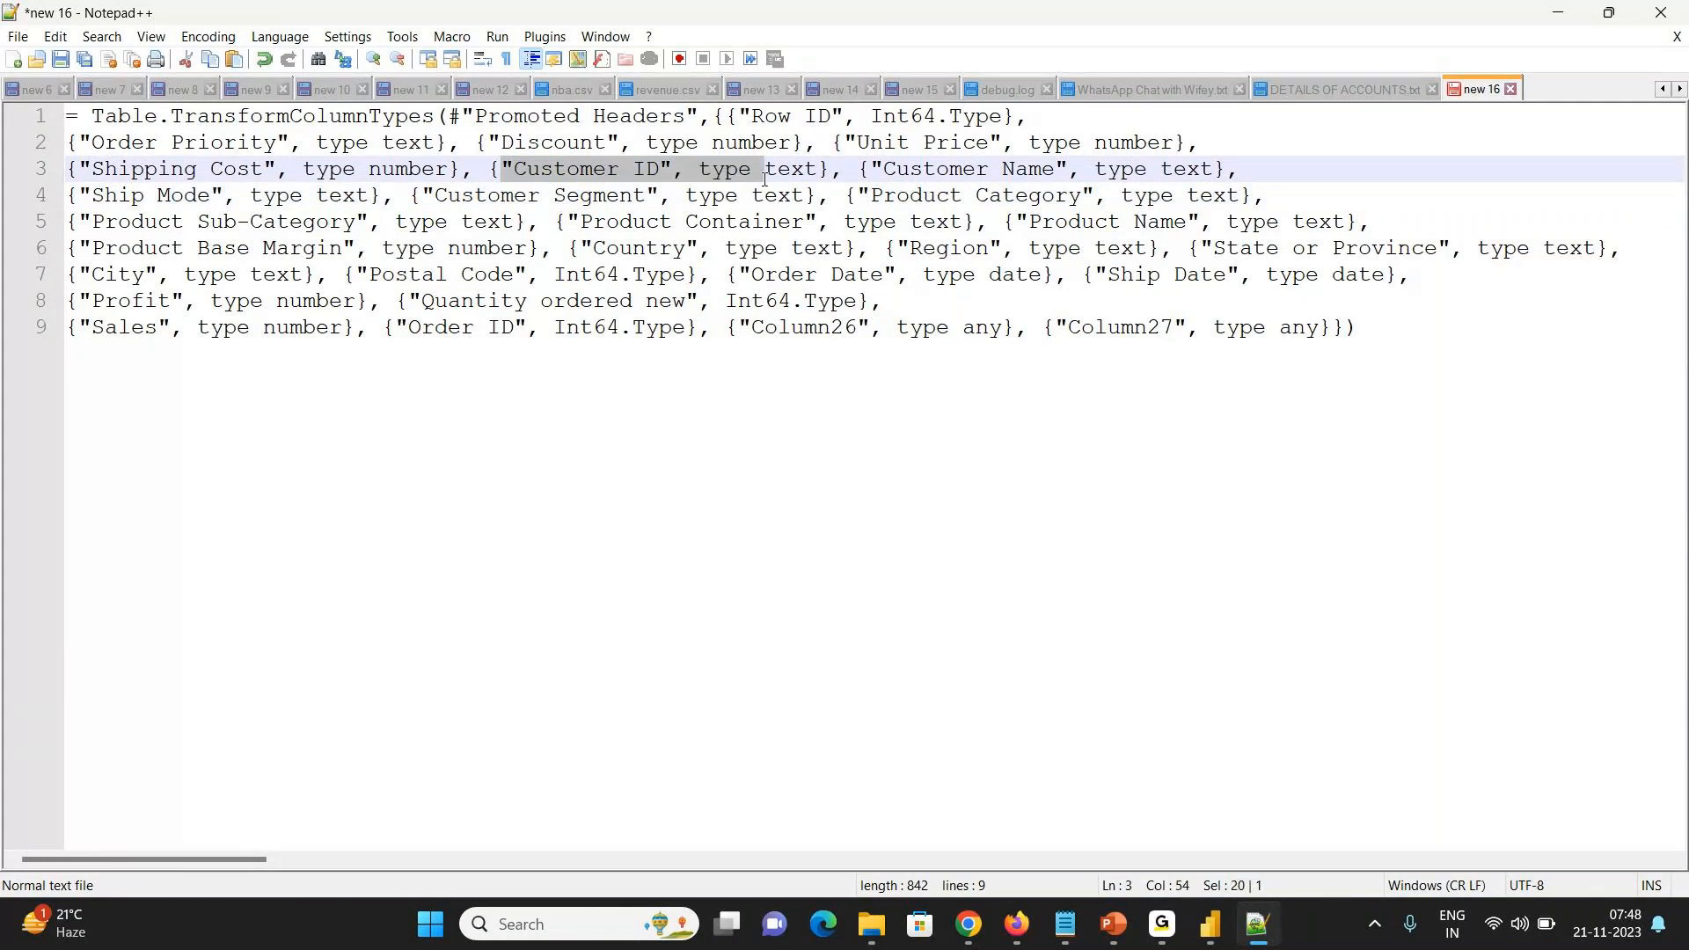
double_click(801, 180)
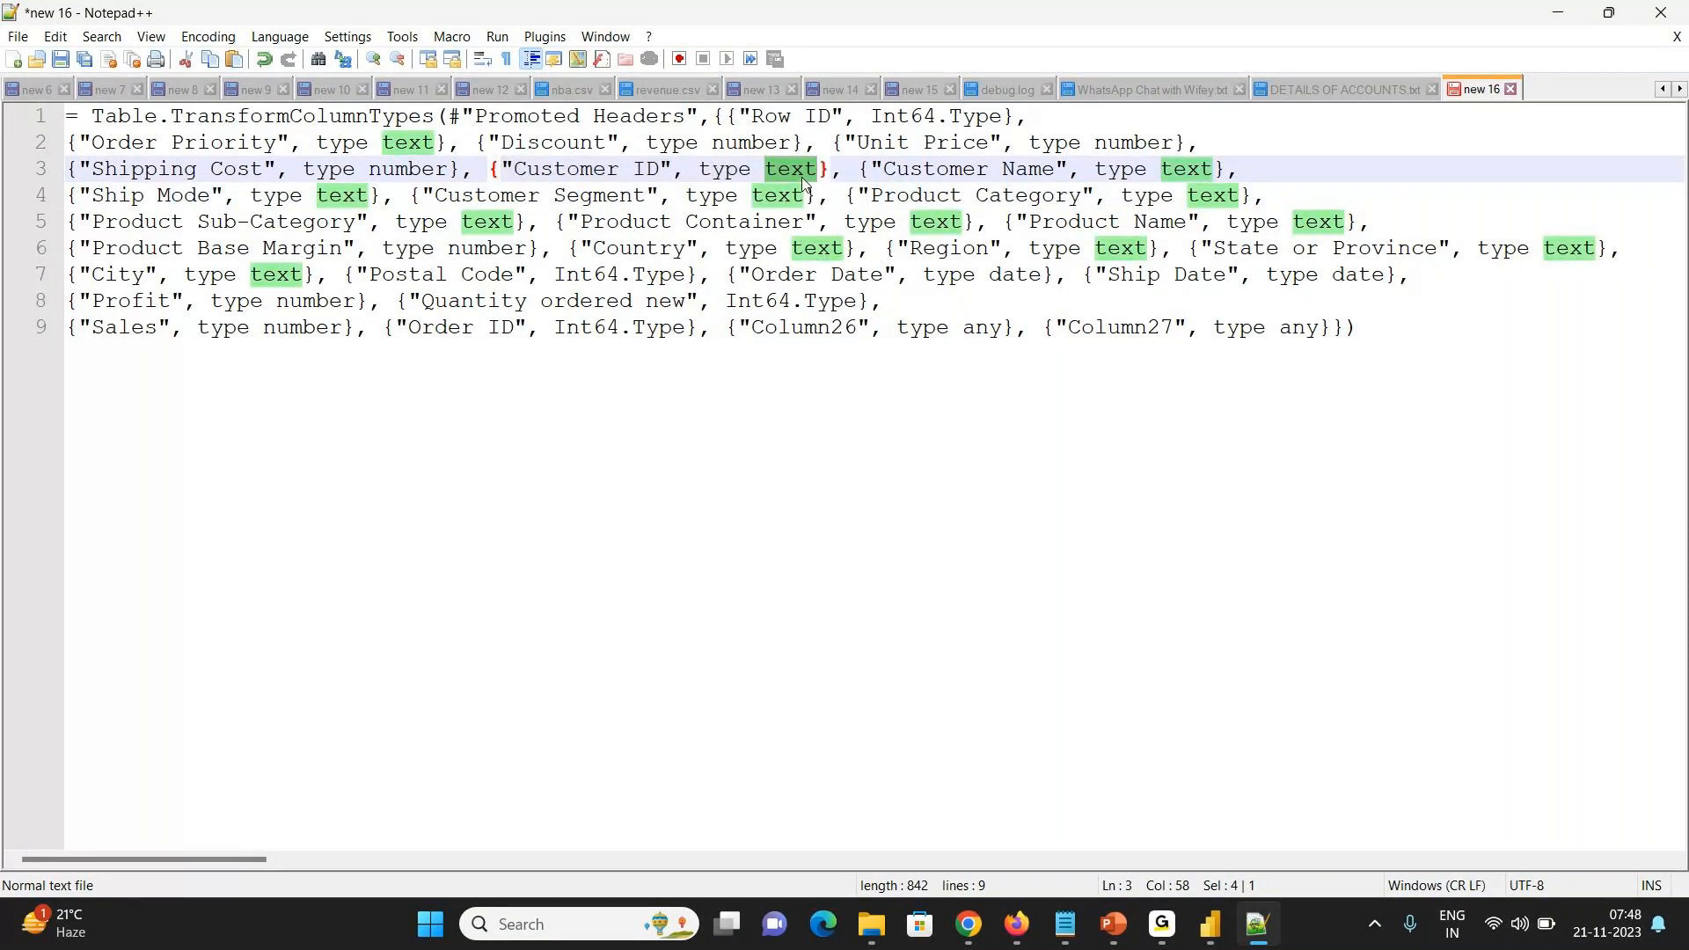
- Switch back to Power Query Editor and check the column data types of the Returns and Users queries
mouse_move(1210, 924)
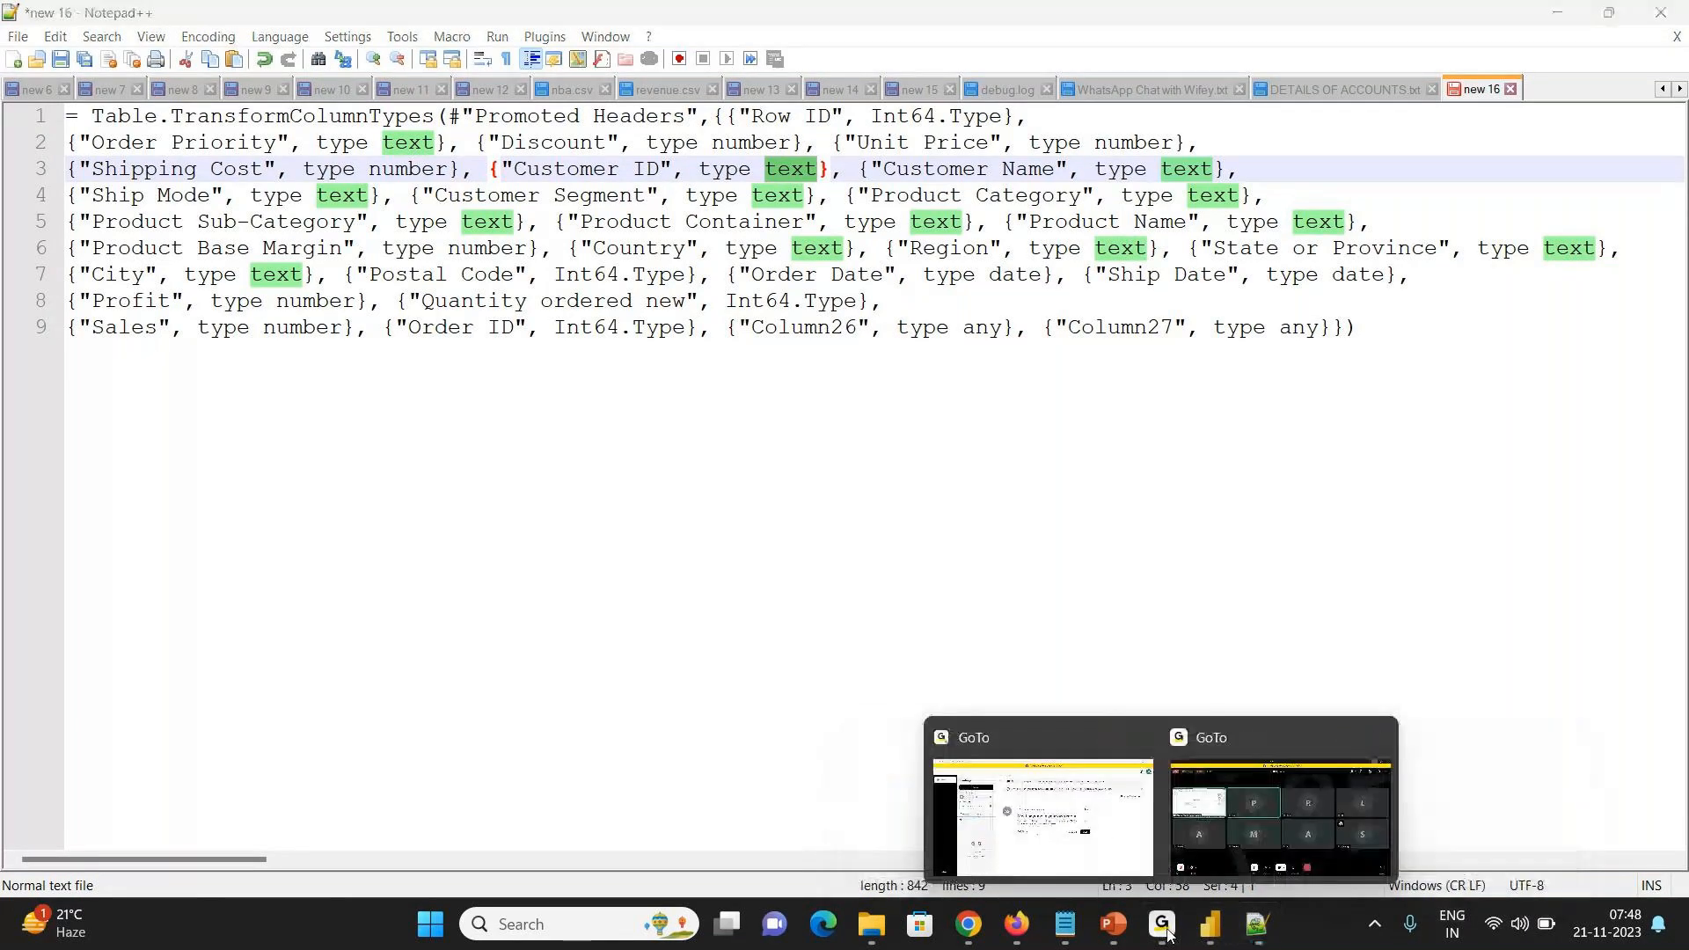
click(1232, 818)
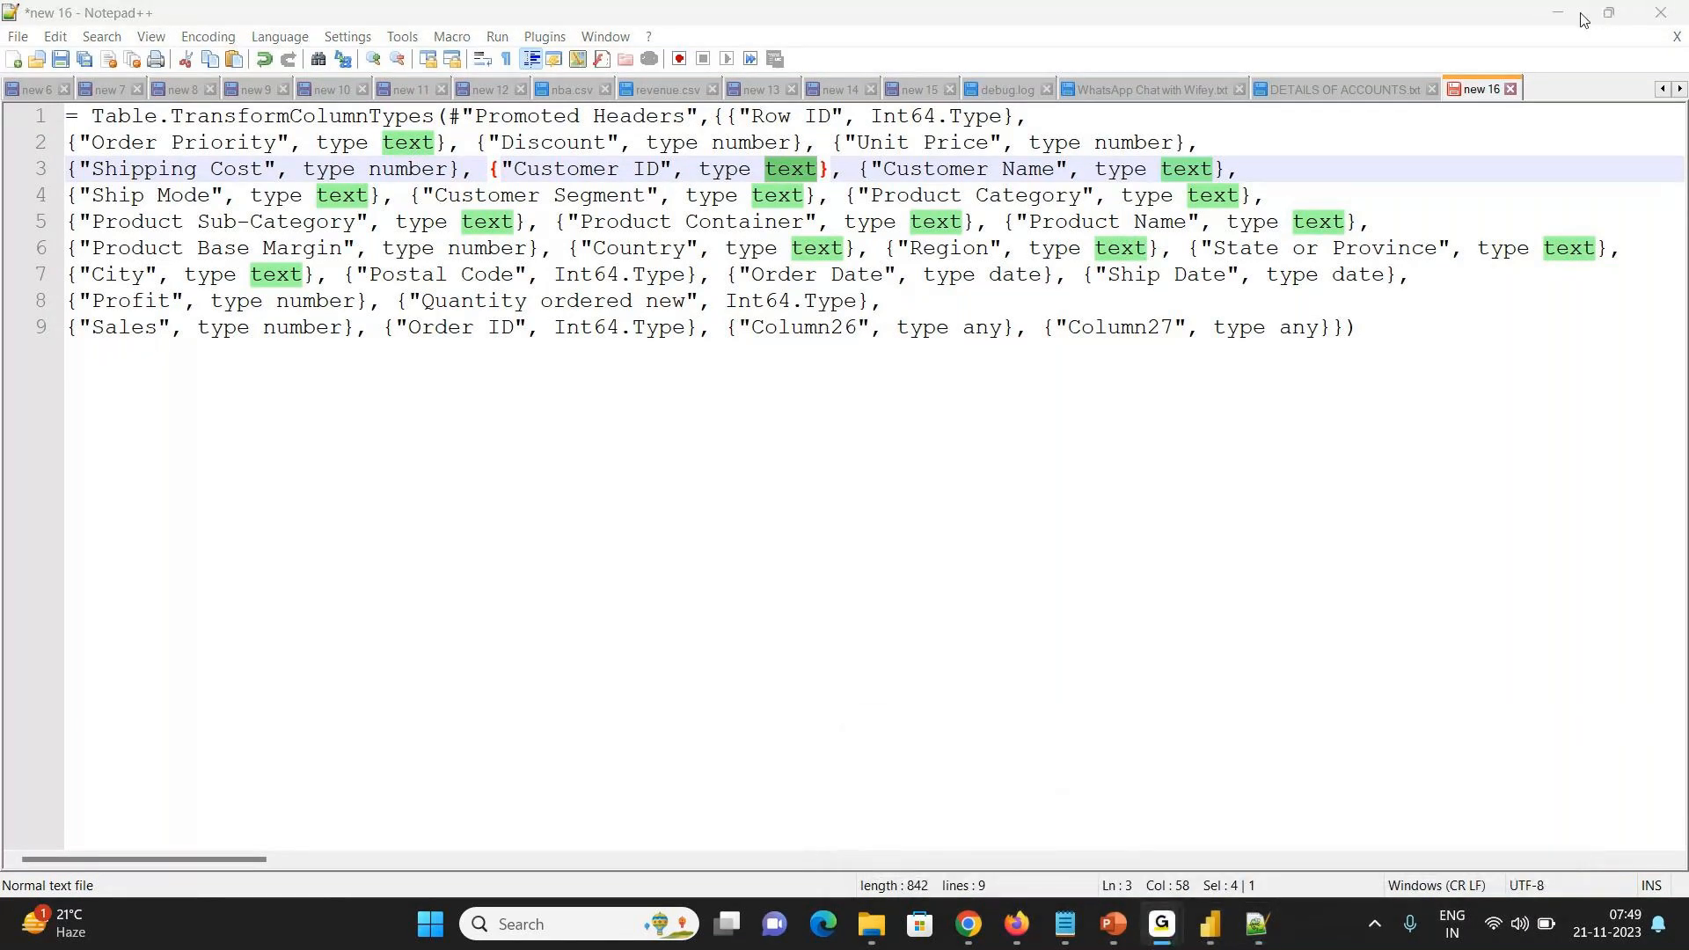
mouse_move(1220, 929)
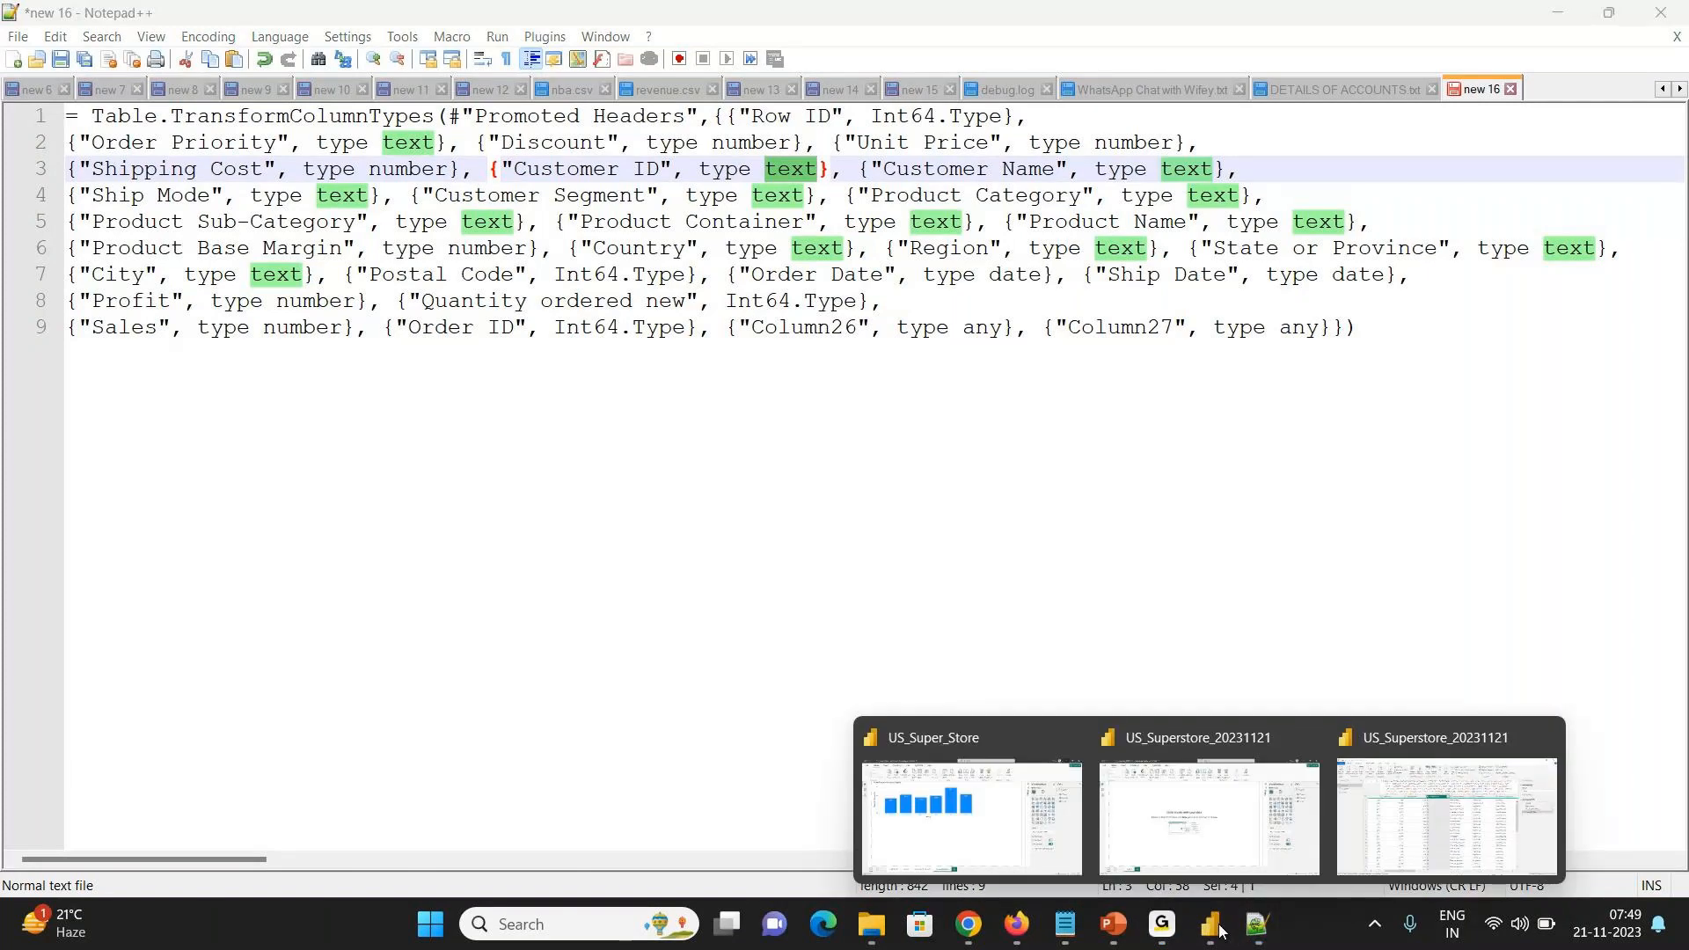
click(1384, 791)
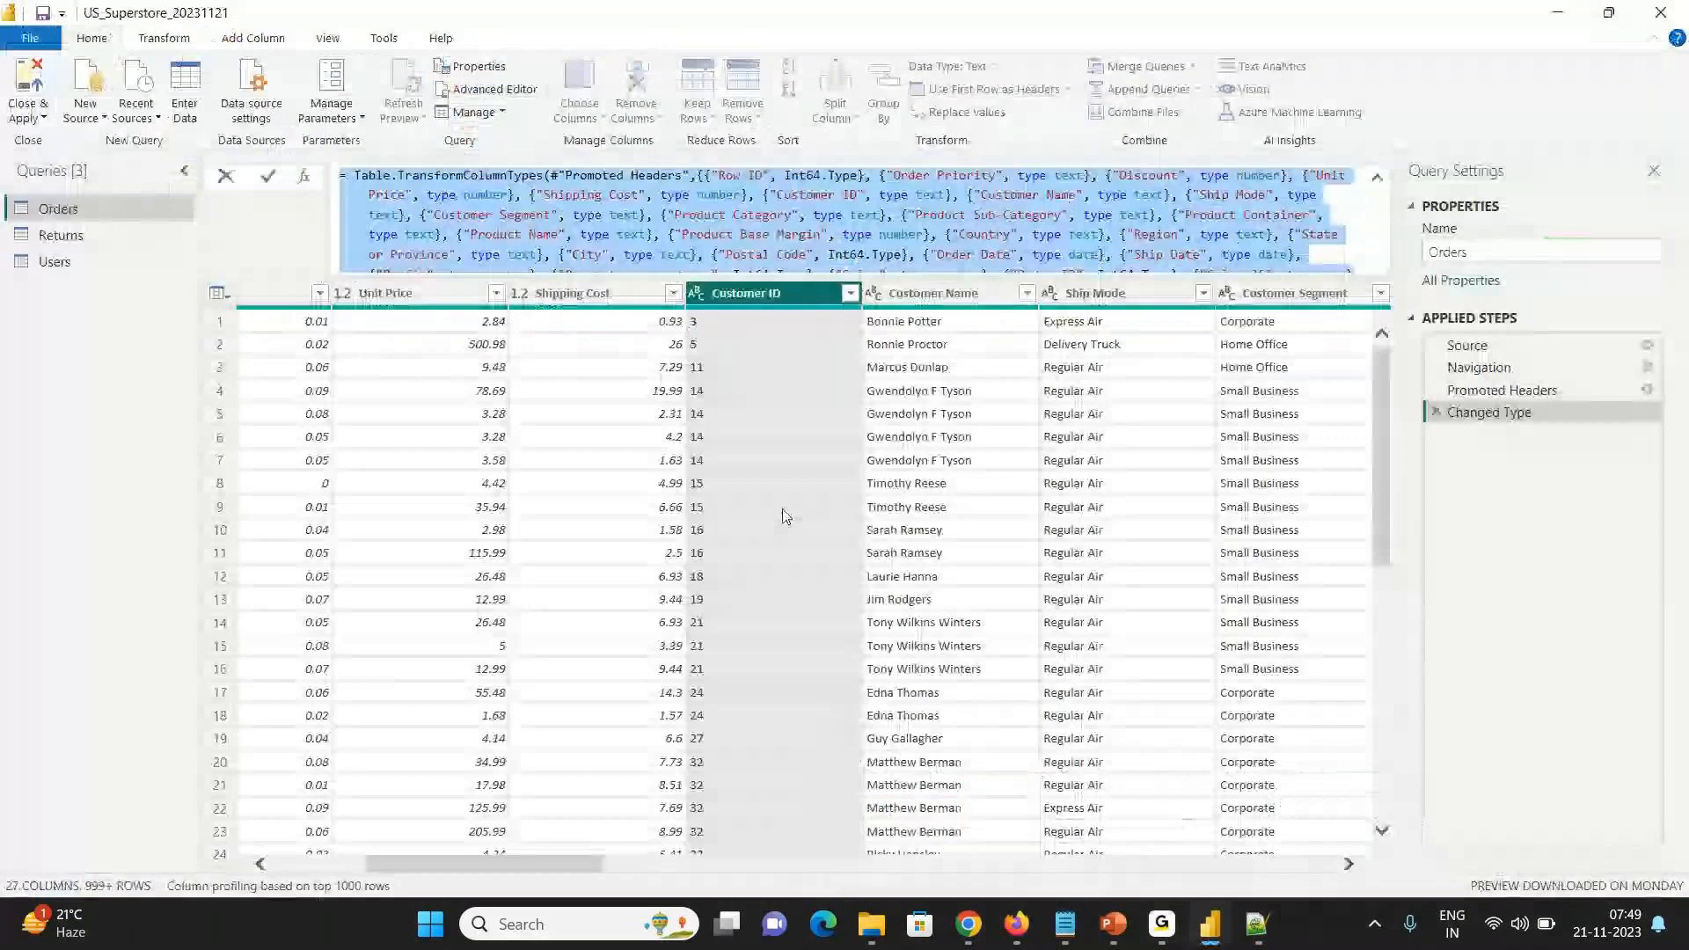
click(57, 235)
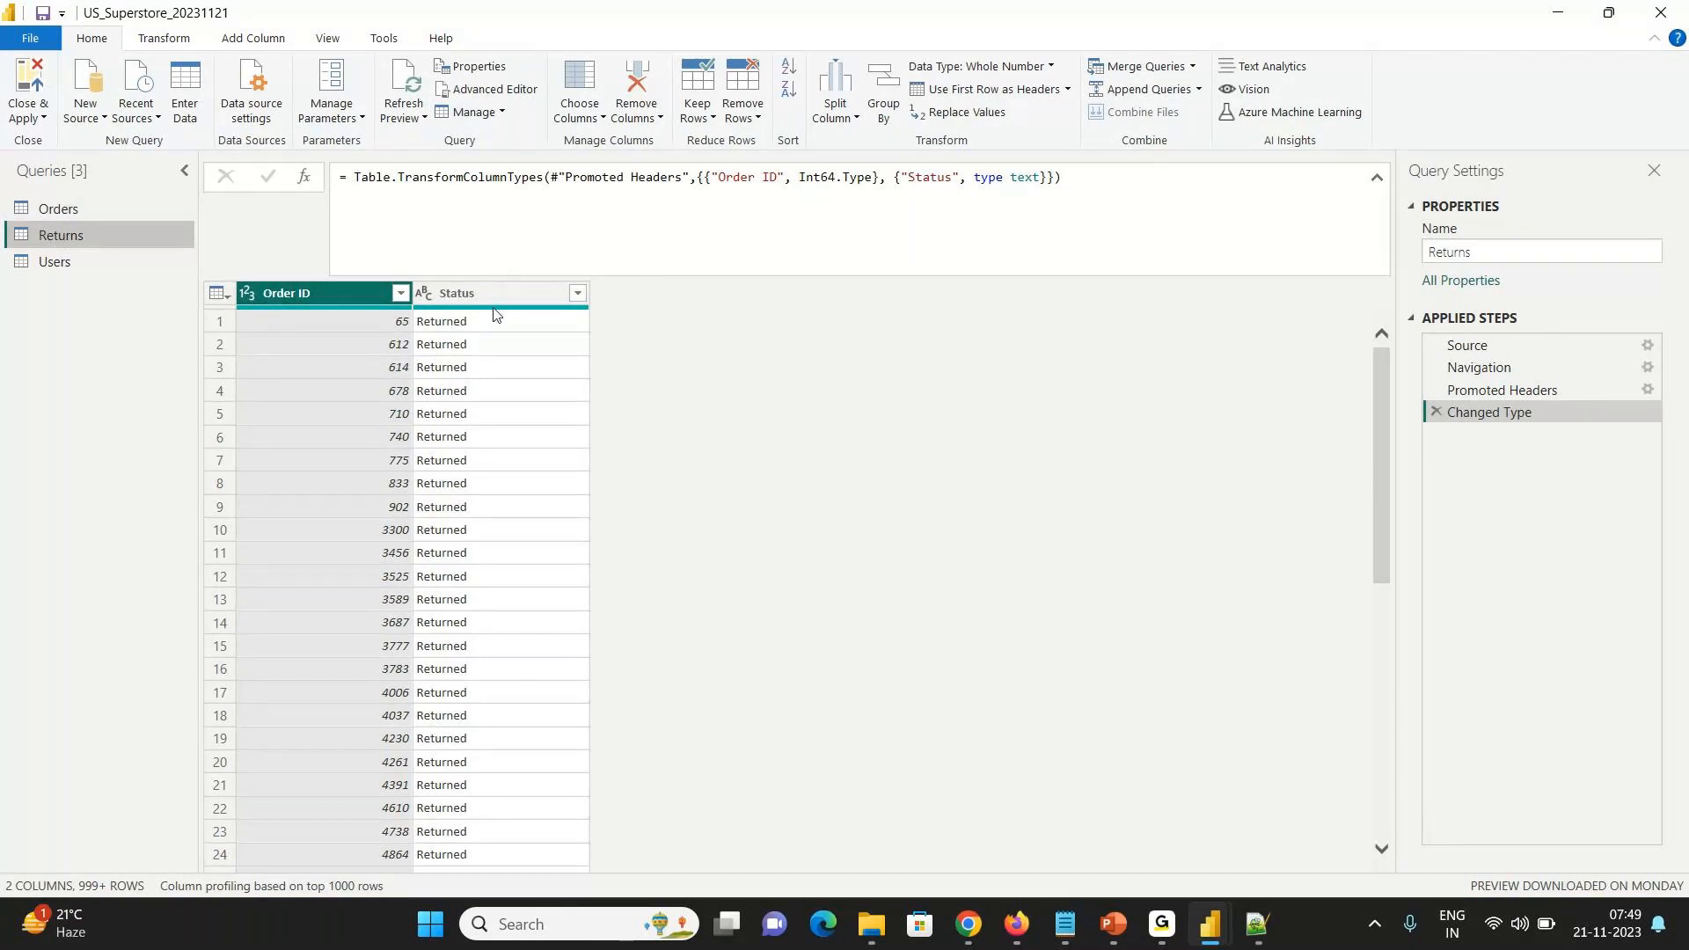
click(114, 269)
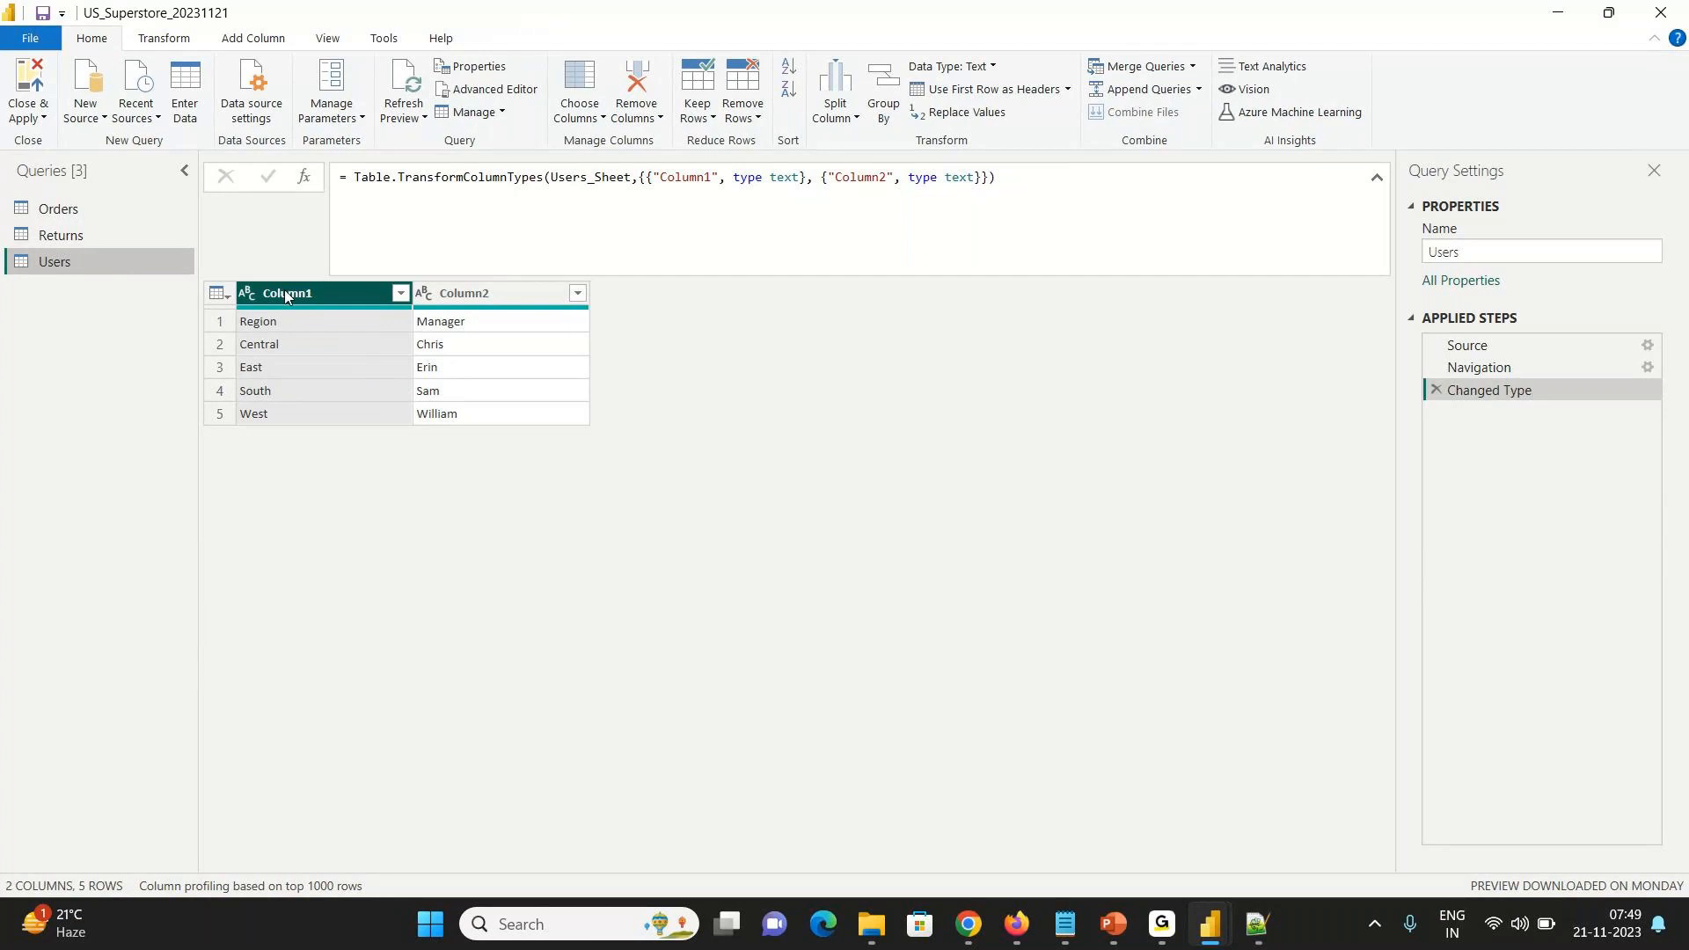
- Try promoting the first row of the Users query to headers and remove the resulting Changed Type1 and Promoted Headers steps
click(273, 320)
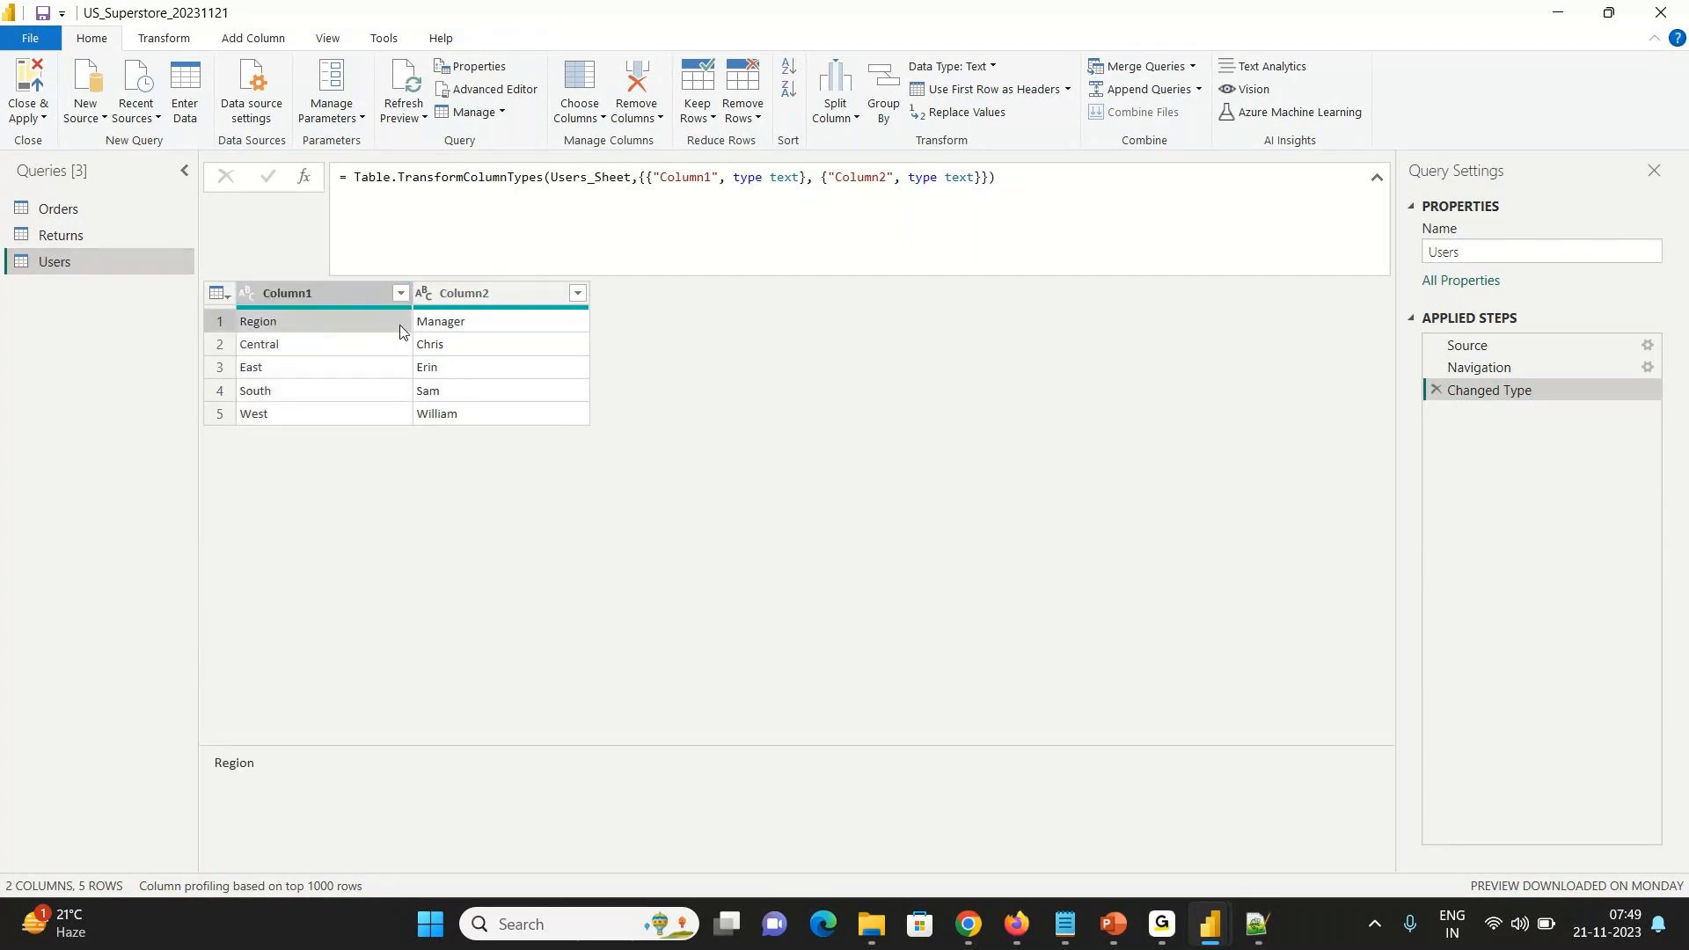
click(454, 330)
click(324, 331)
click(423, 324)
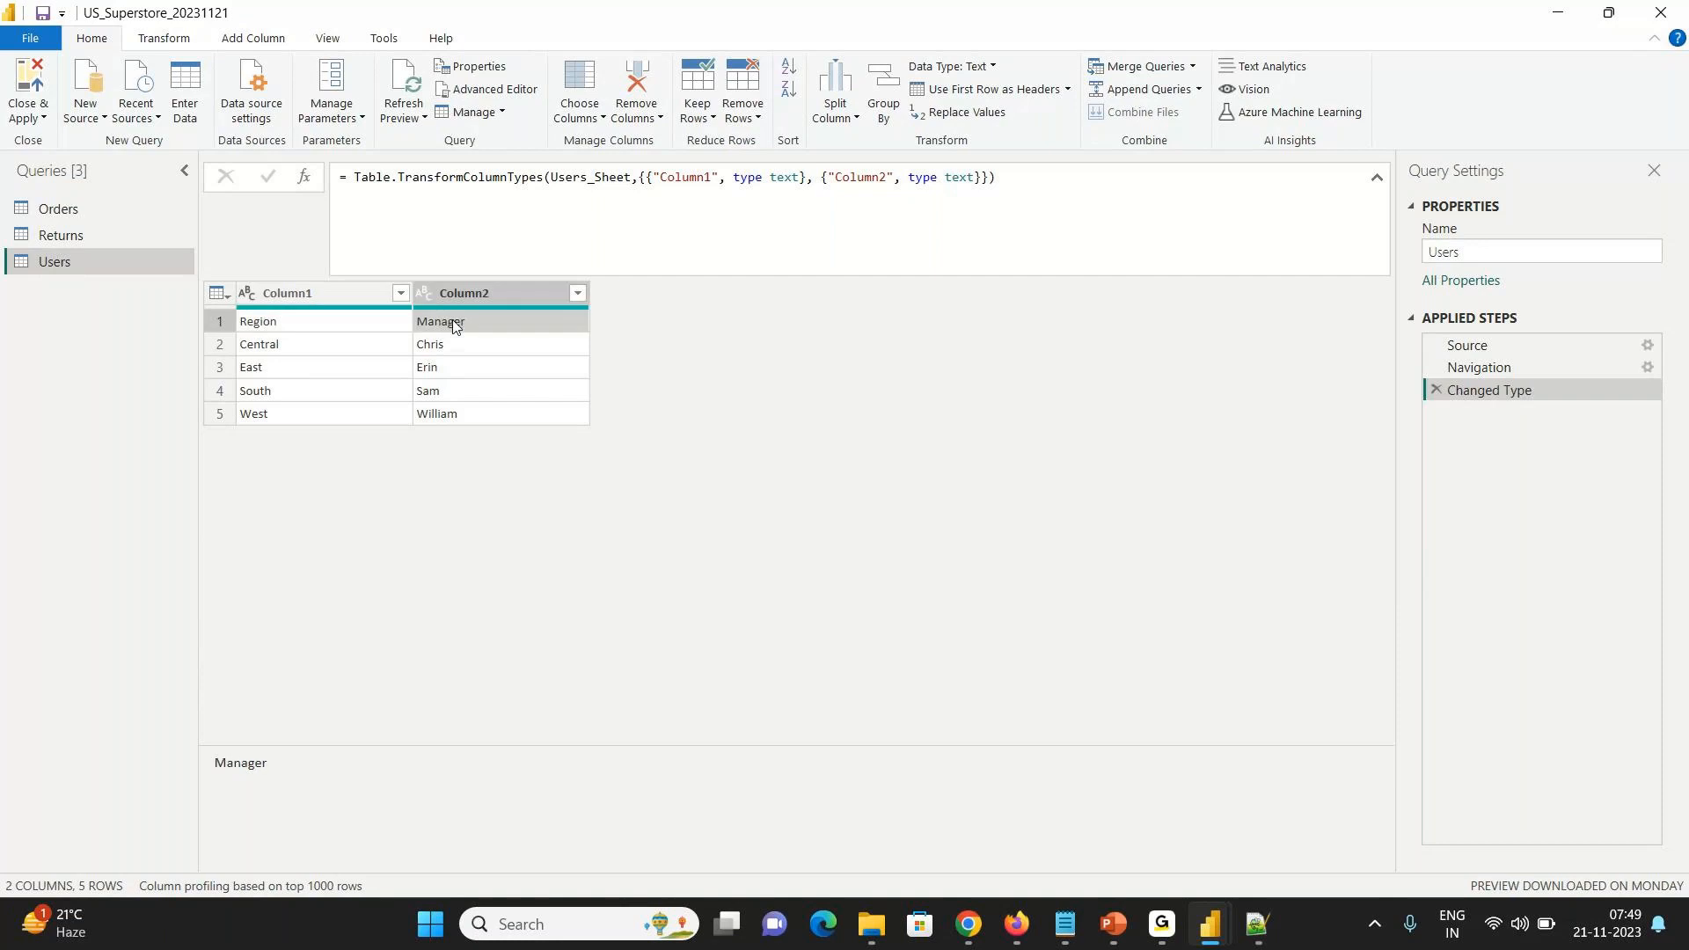
click(310, 323)
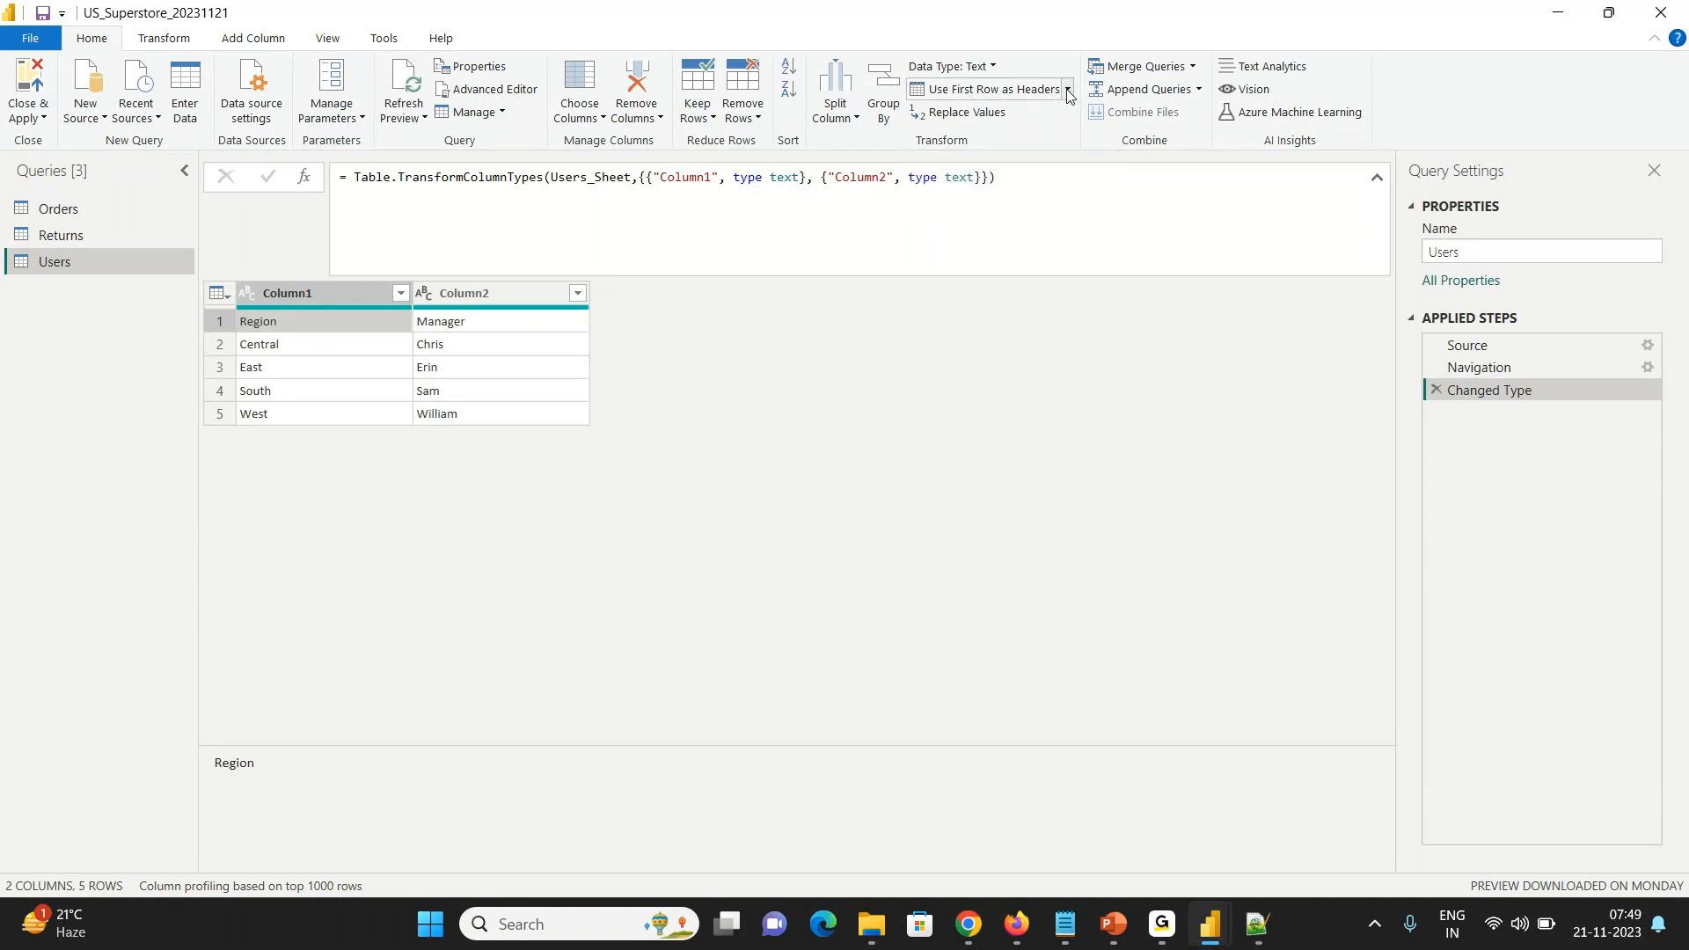
click(1020, 91)
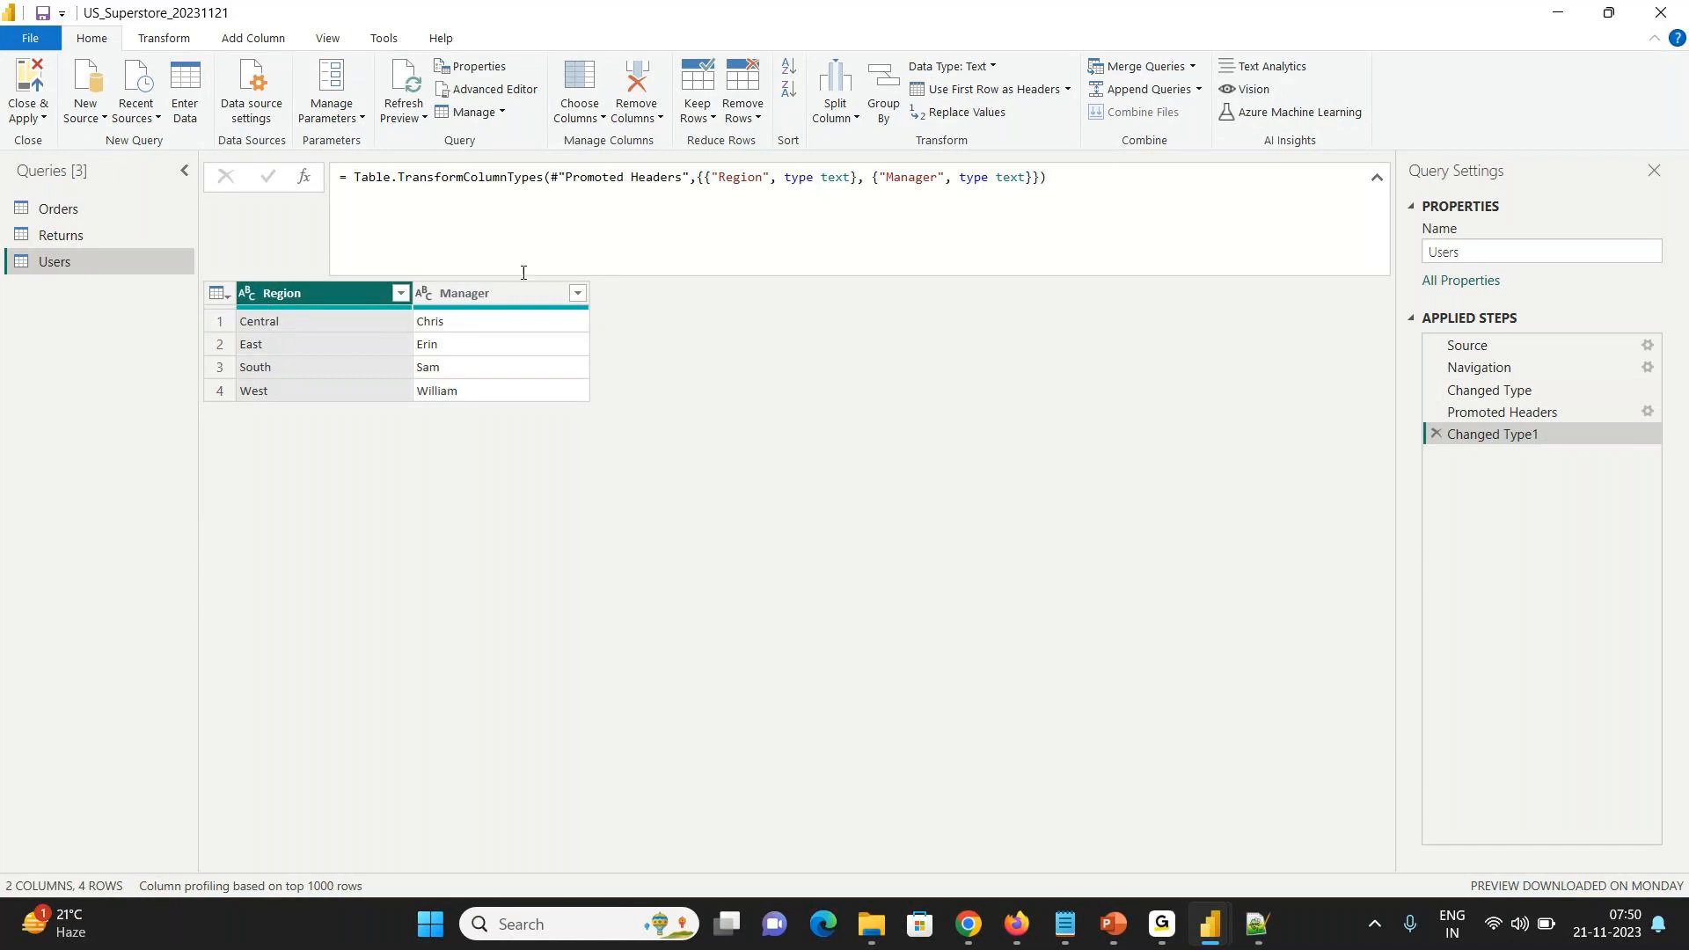
click(1435, 435)
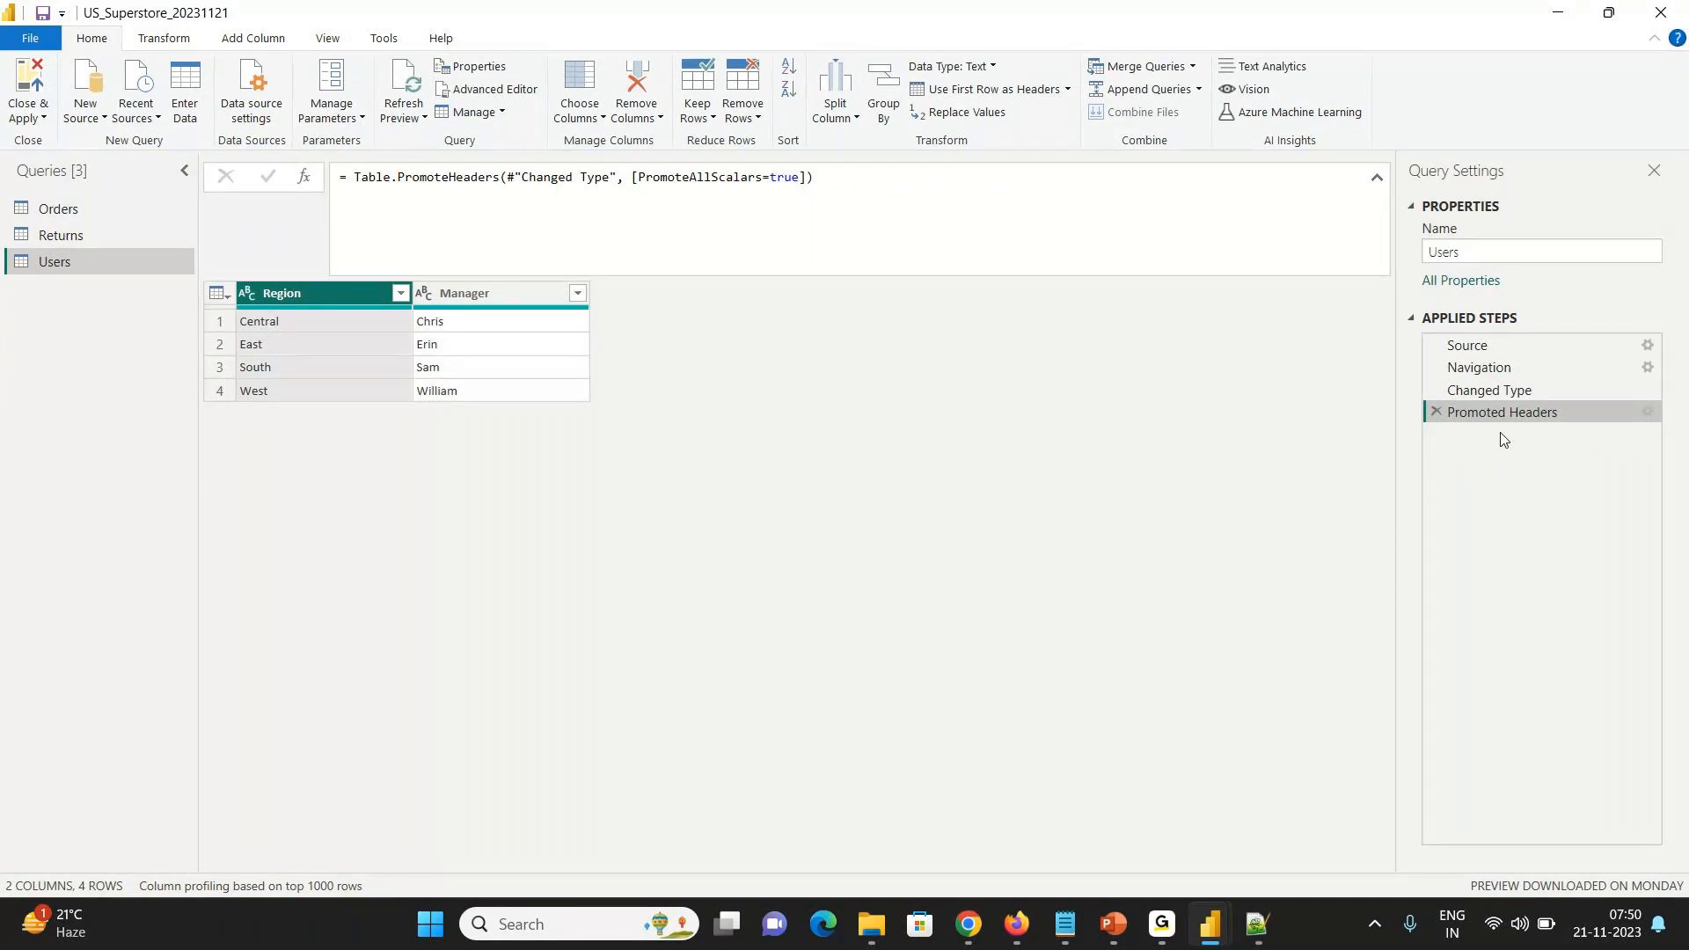
click(1435, 413)
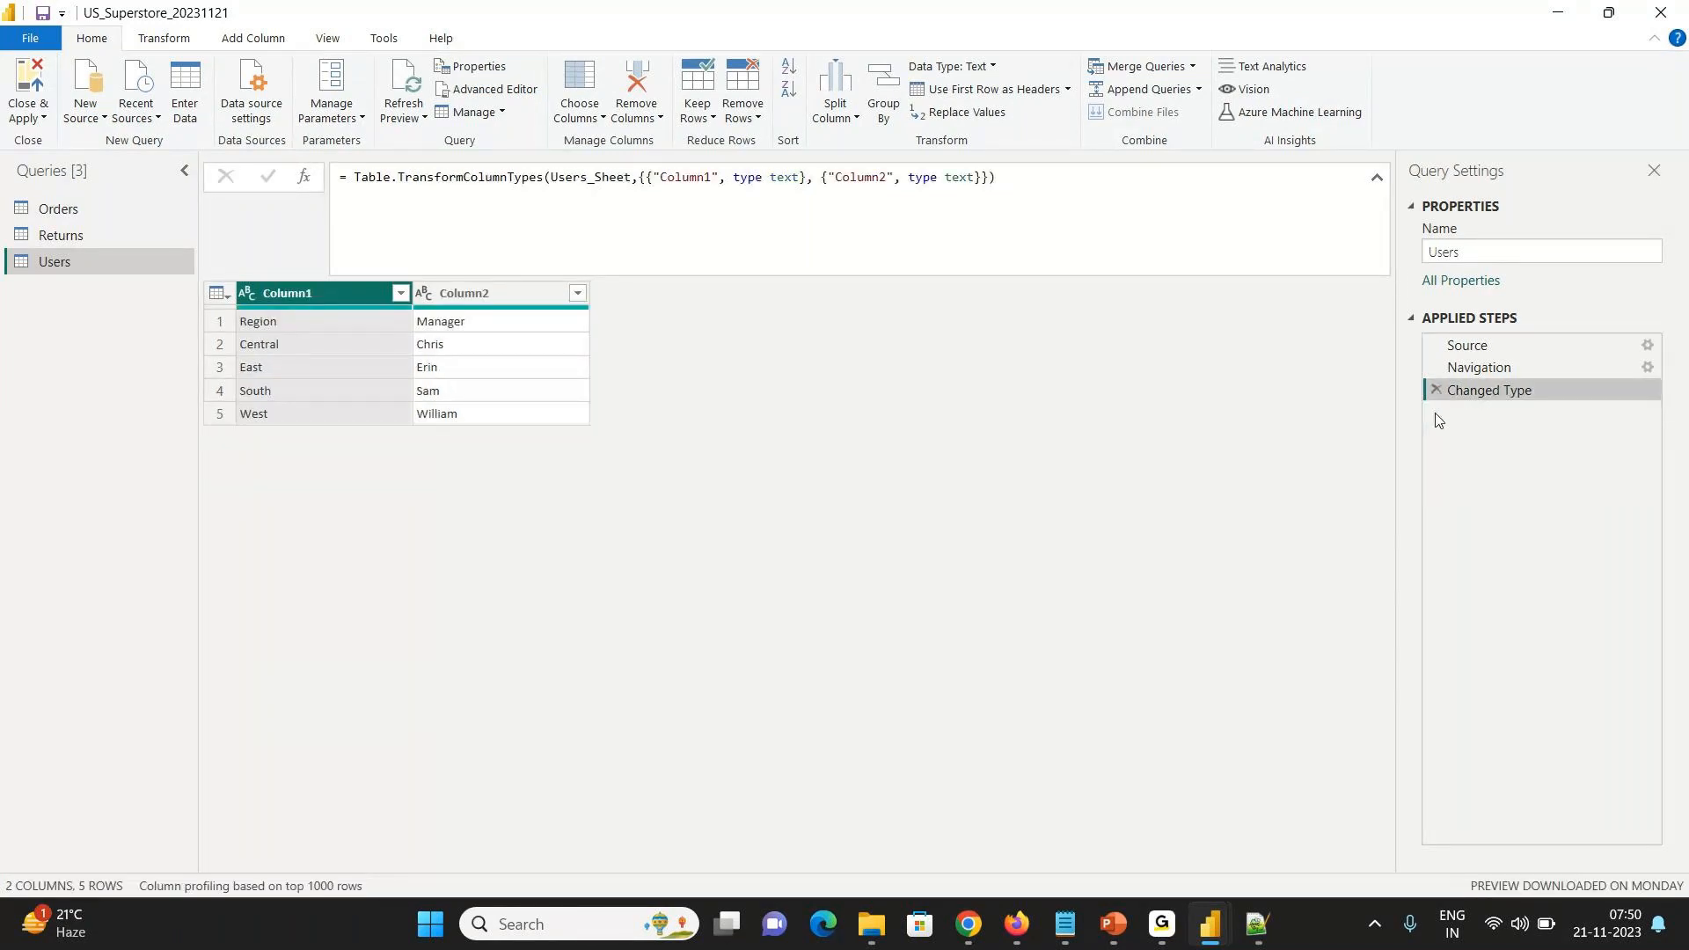
- Use the first row of the Users query, containing Region and Manager, as the column headers
click(310, 319)
click(444, 323)
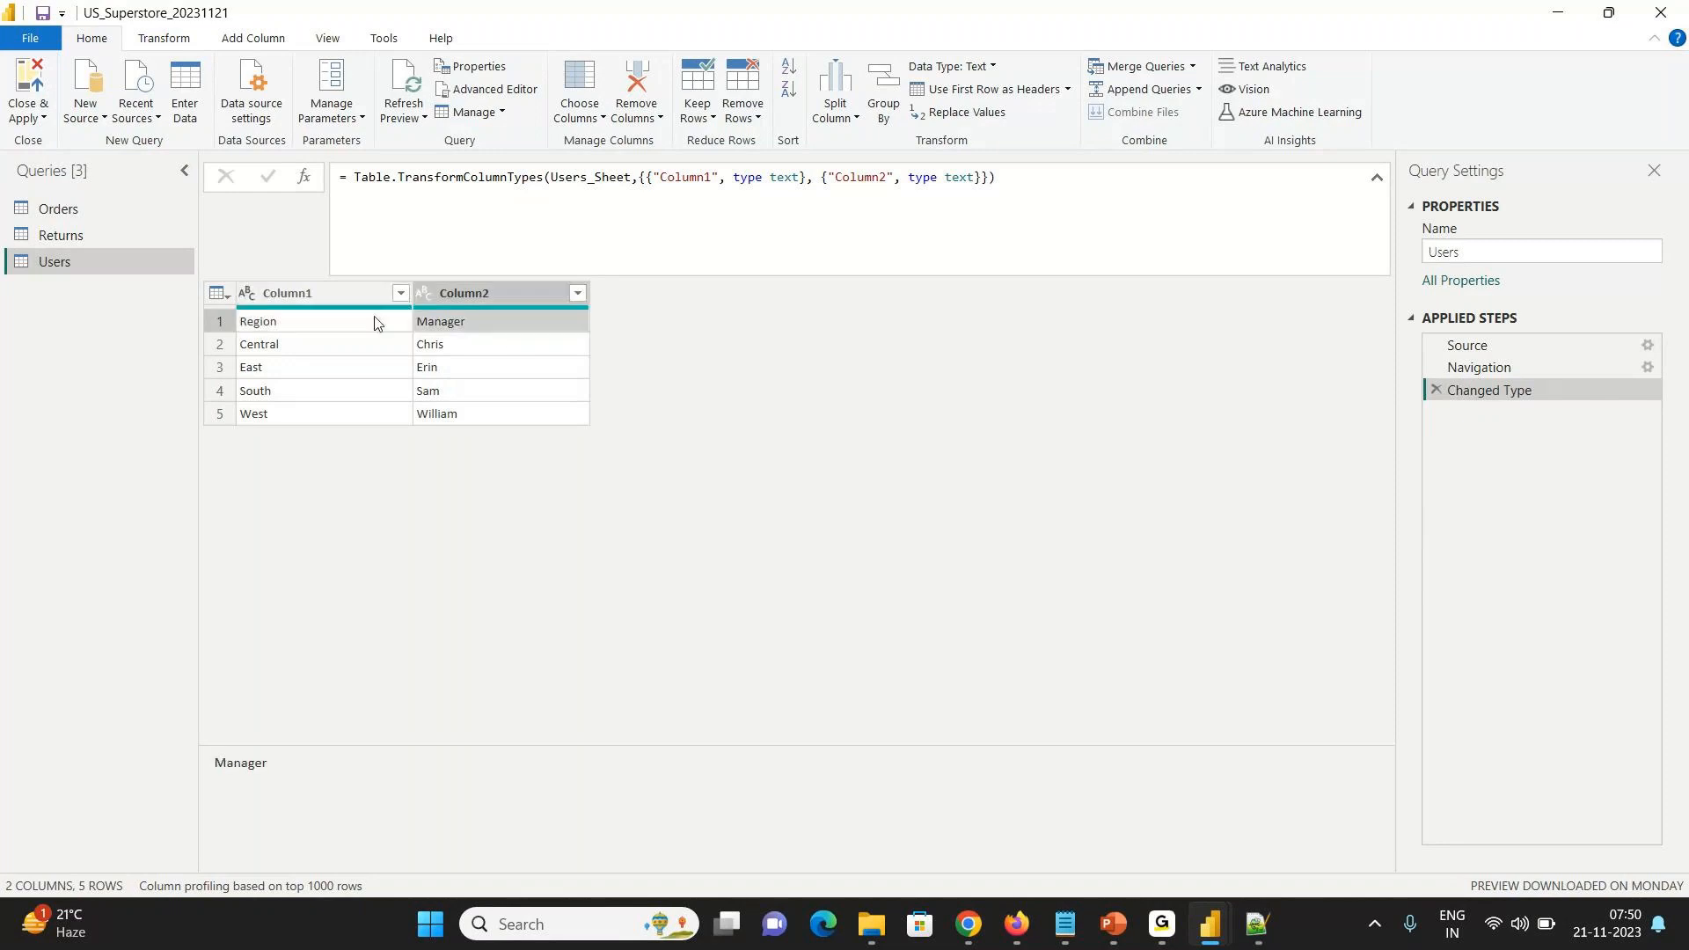
mouse_move(1480, 365)
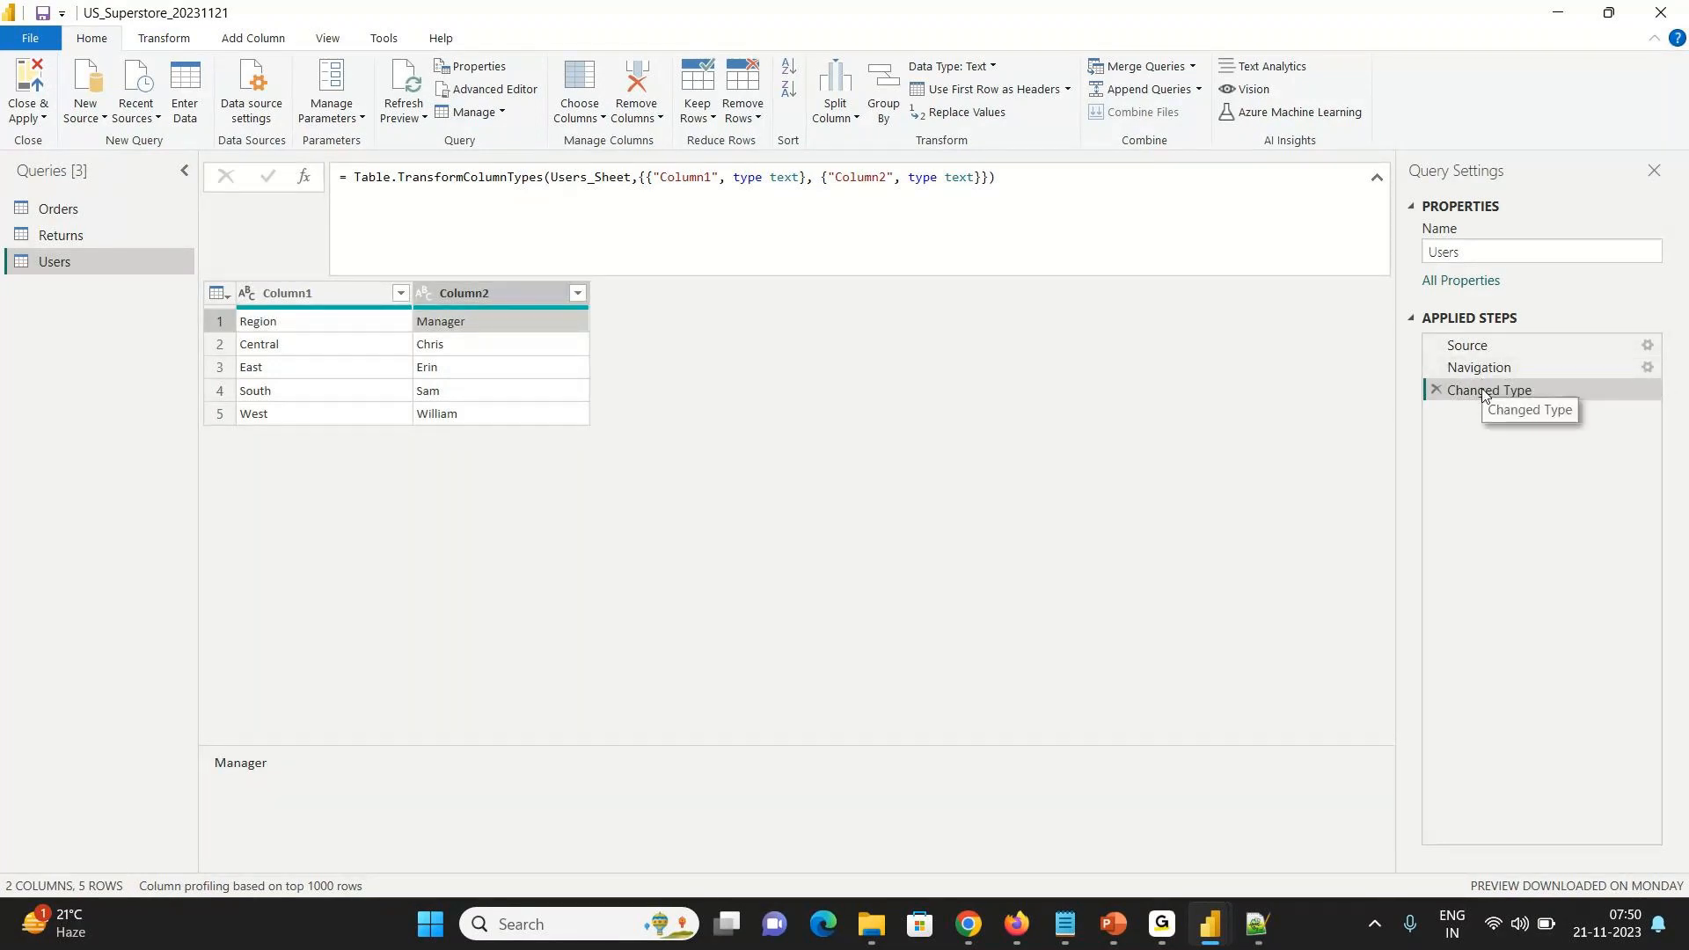
click(277, 327)
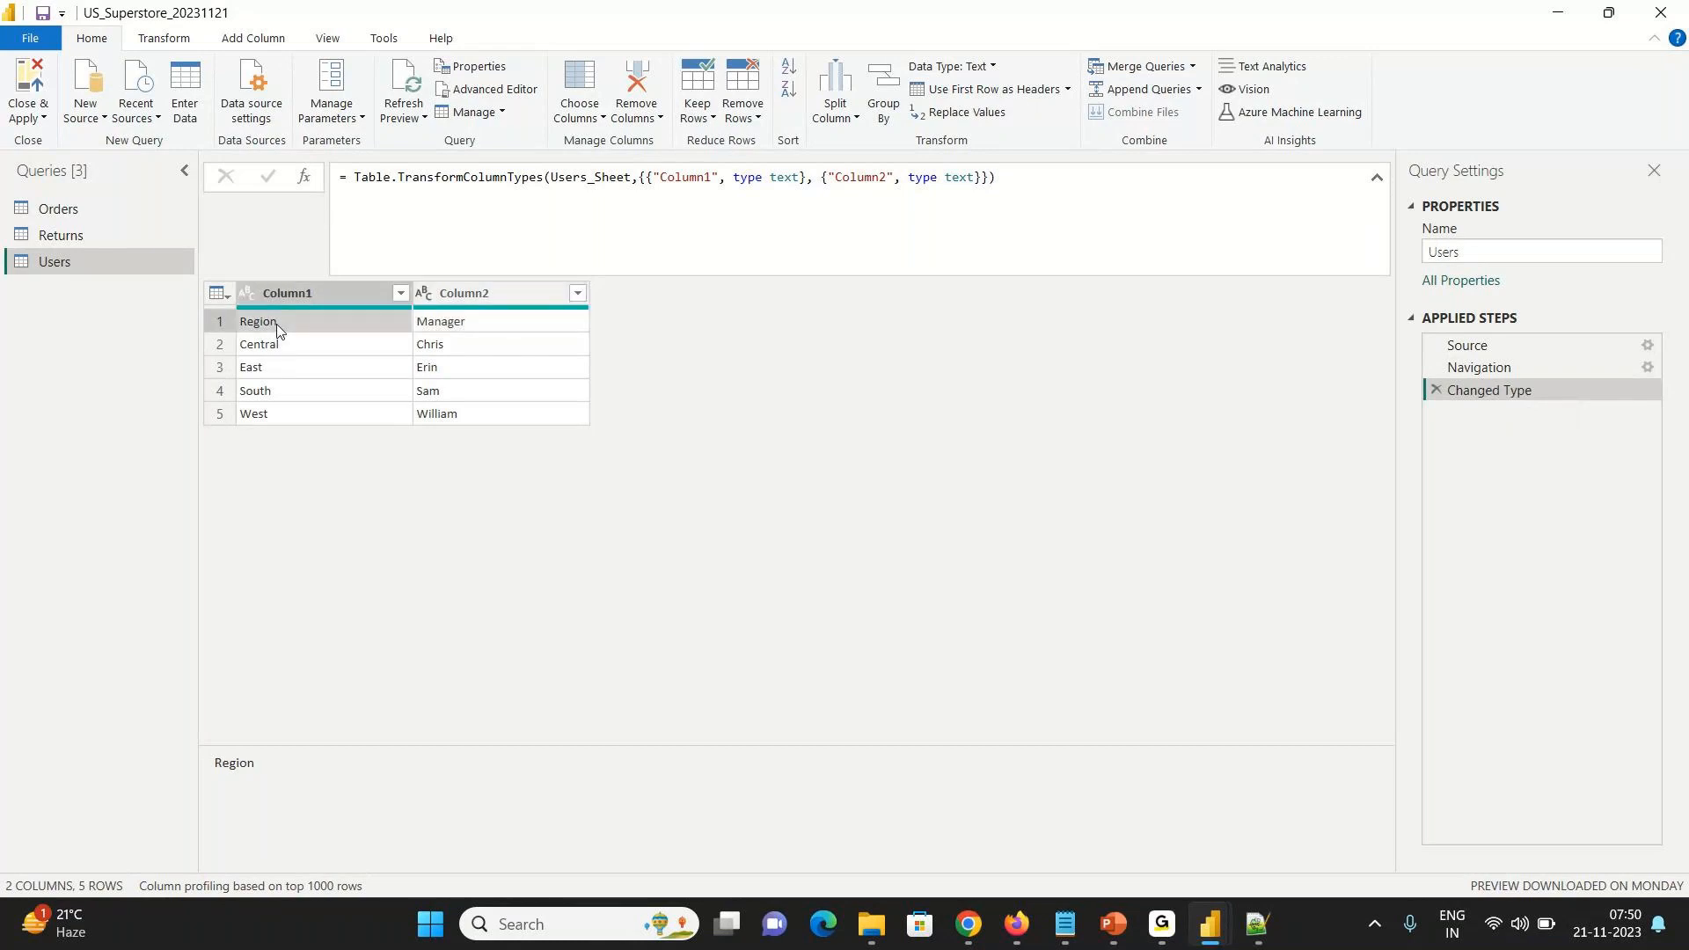
click(958, 91)
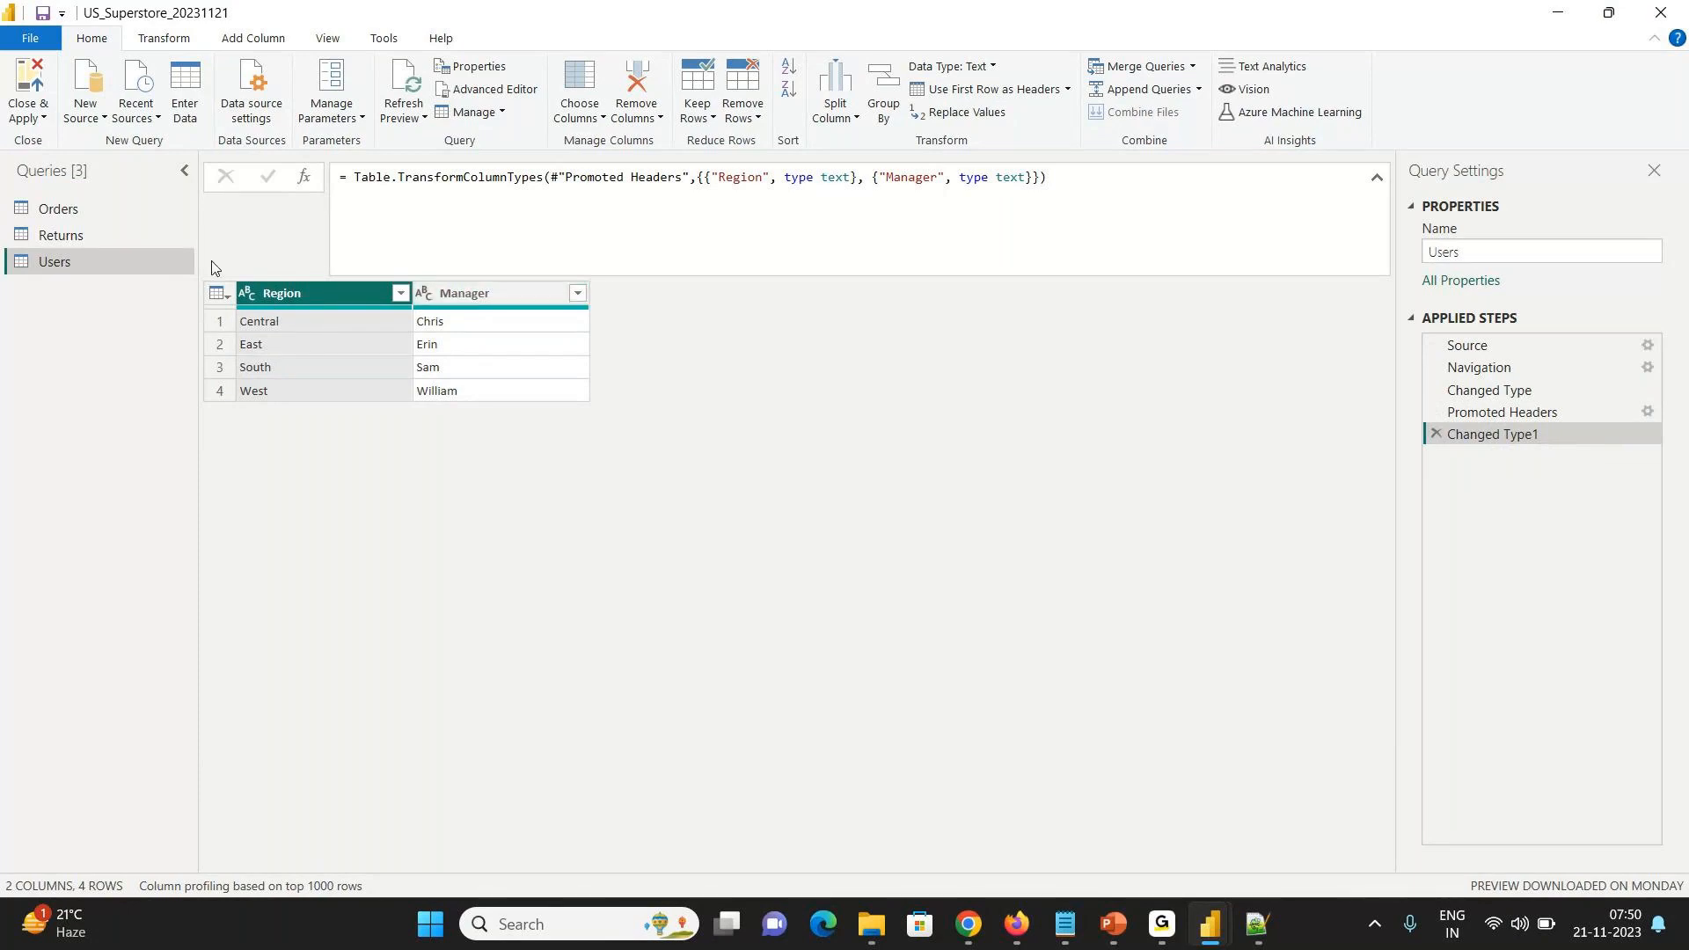
- Review the Orders and Users queries, and apply the query changes while closing Power Query Editor
click(88, 204)
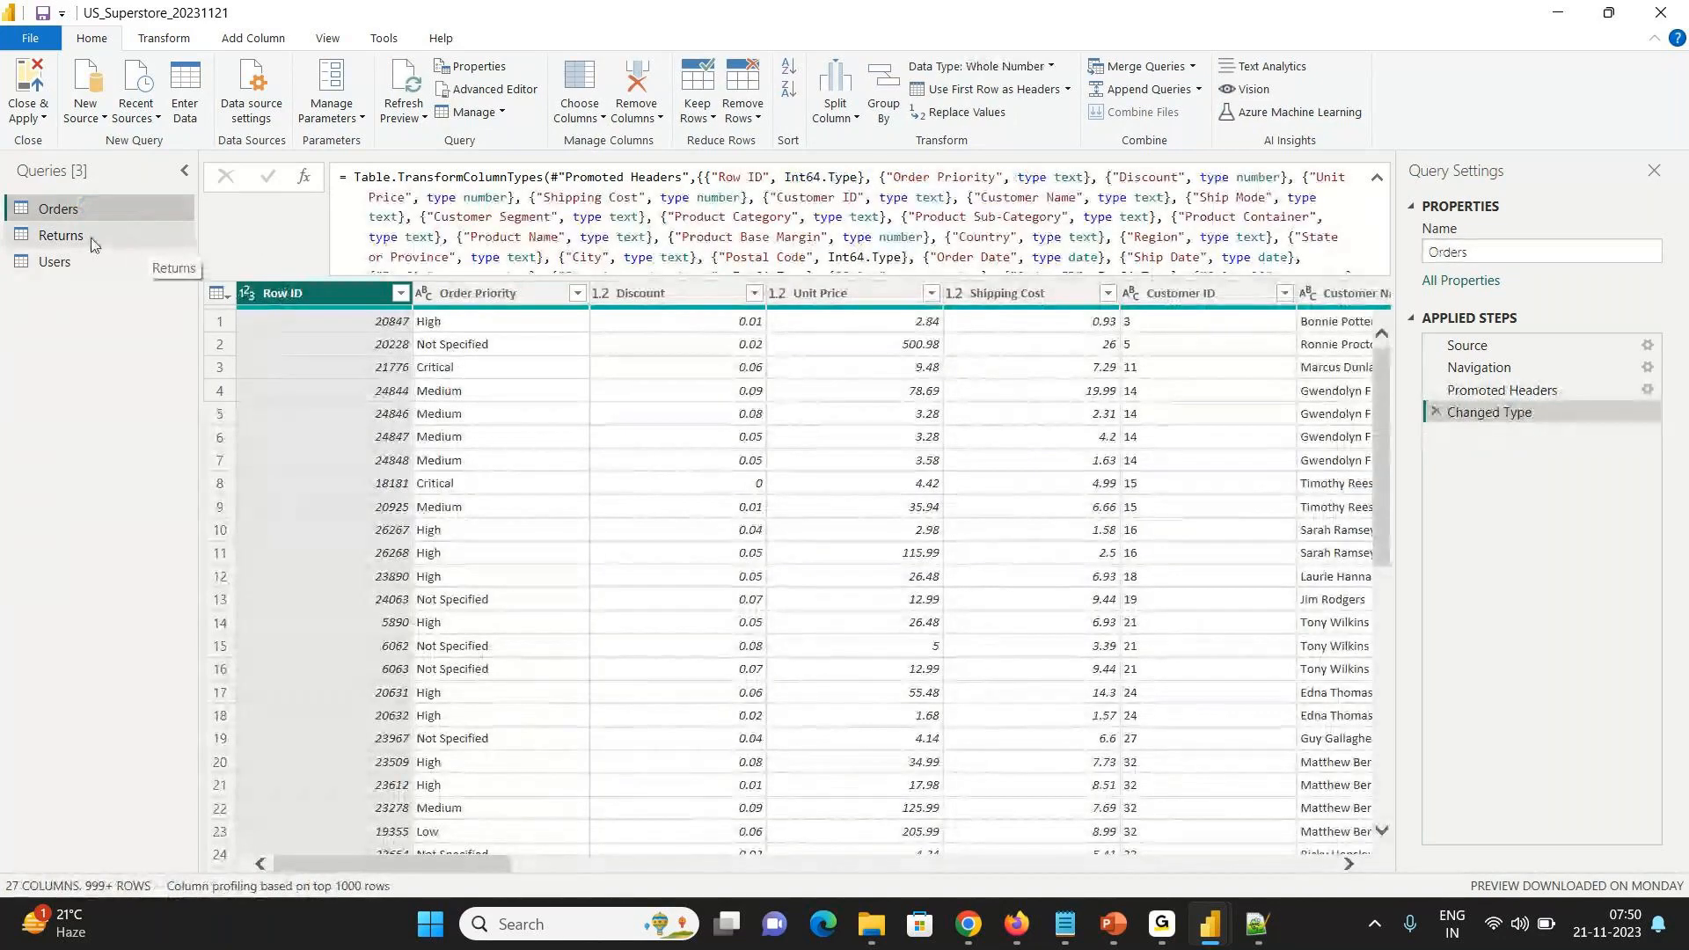
click(83, 261)
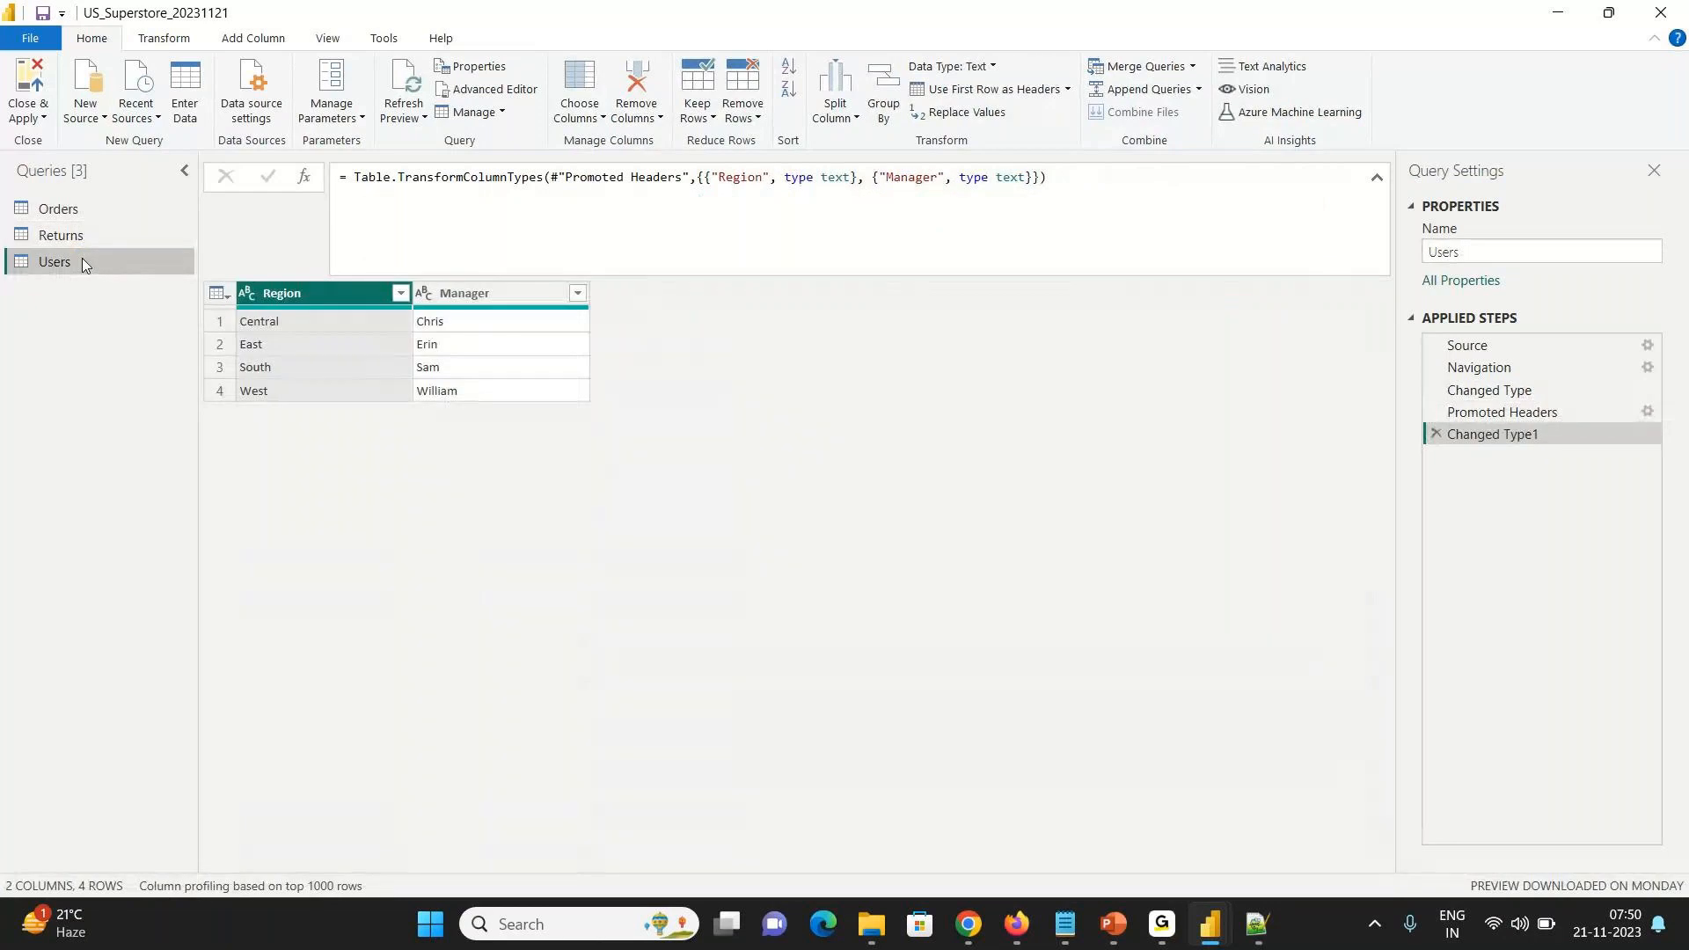
click(39, 86)
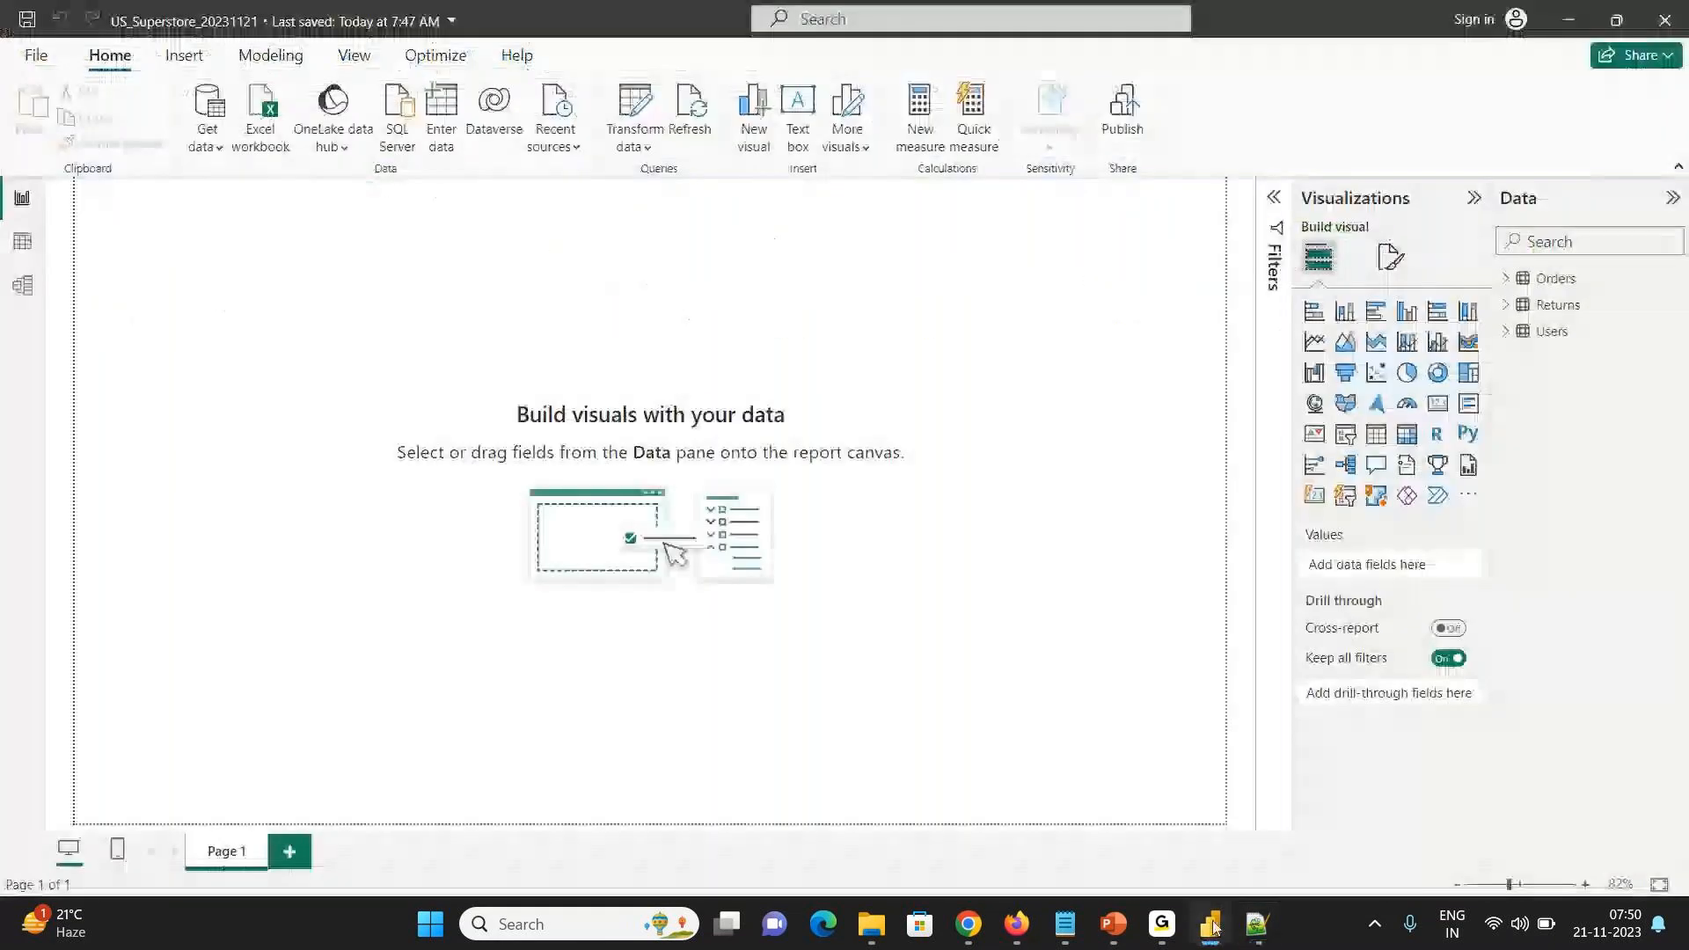
mouse_move(1212, 928)
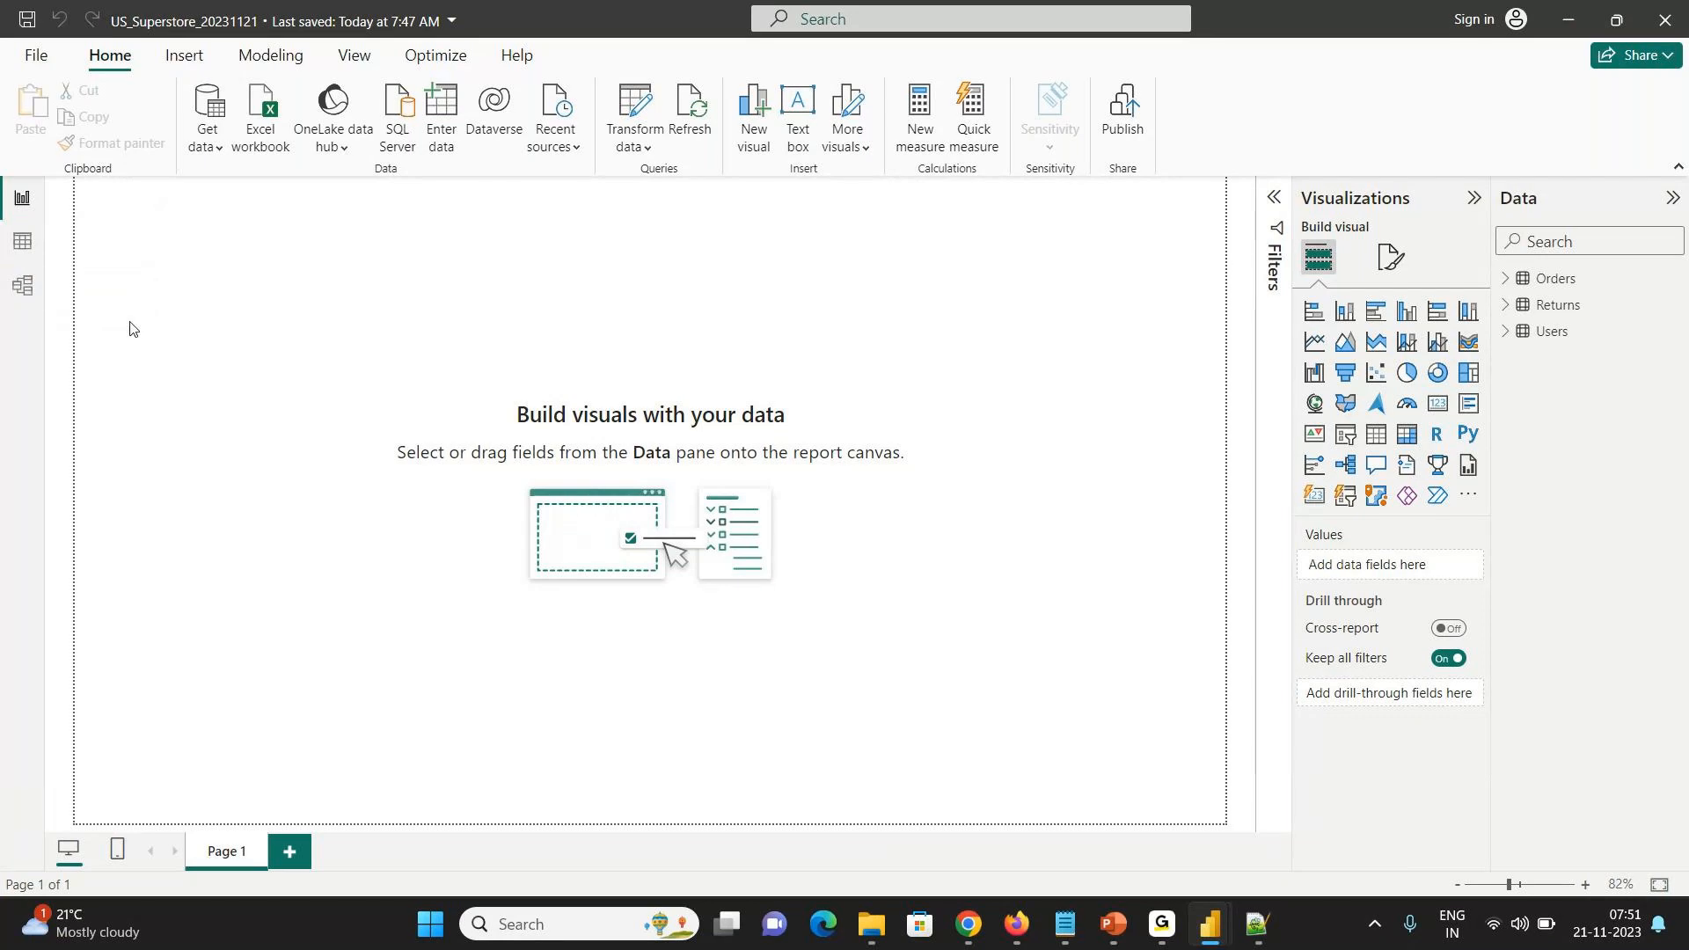
- Check the loaded data of the Orders, Returns and Users tables in Table view
click(25, 255)
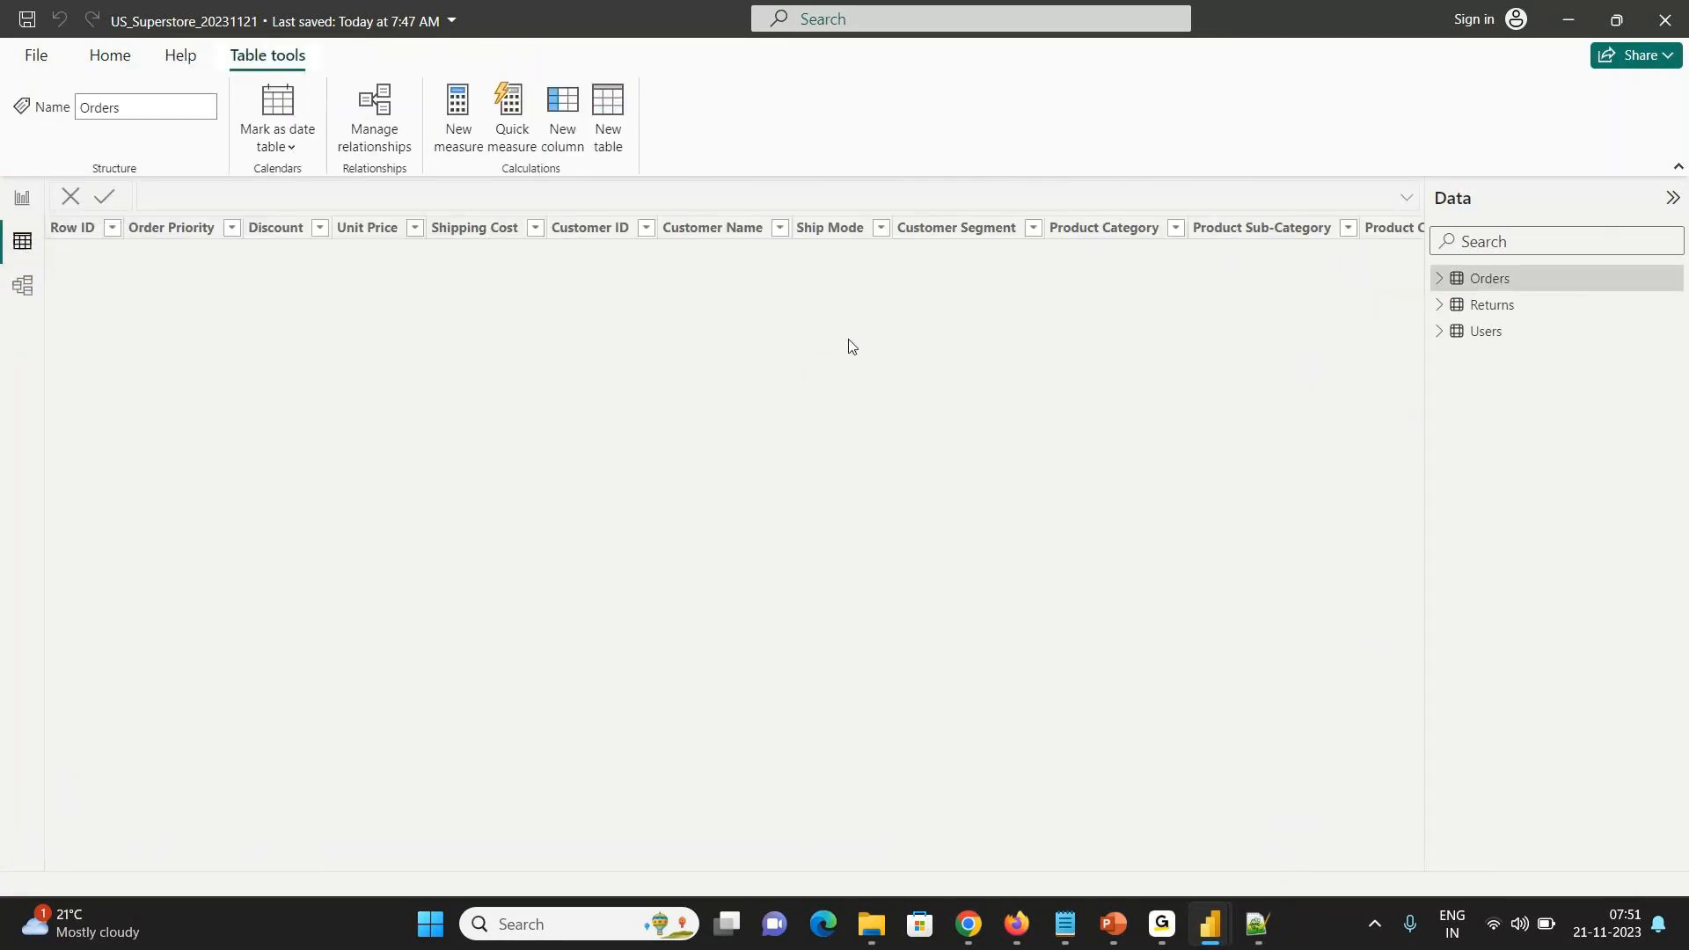
click(1508, 315)
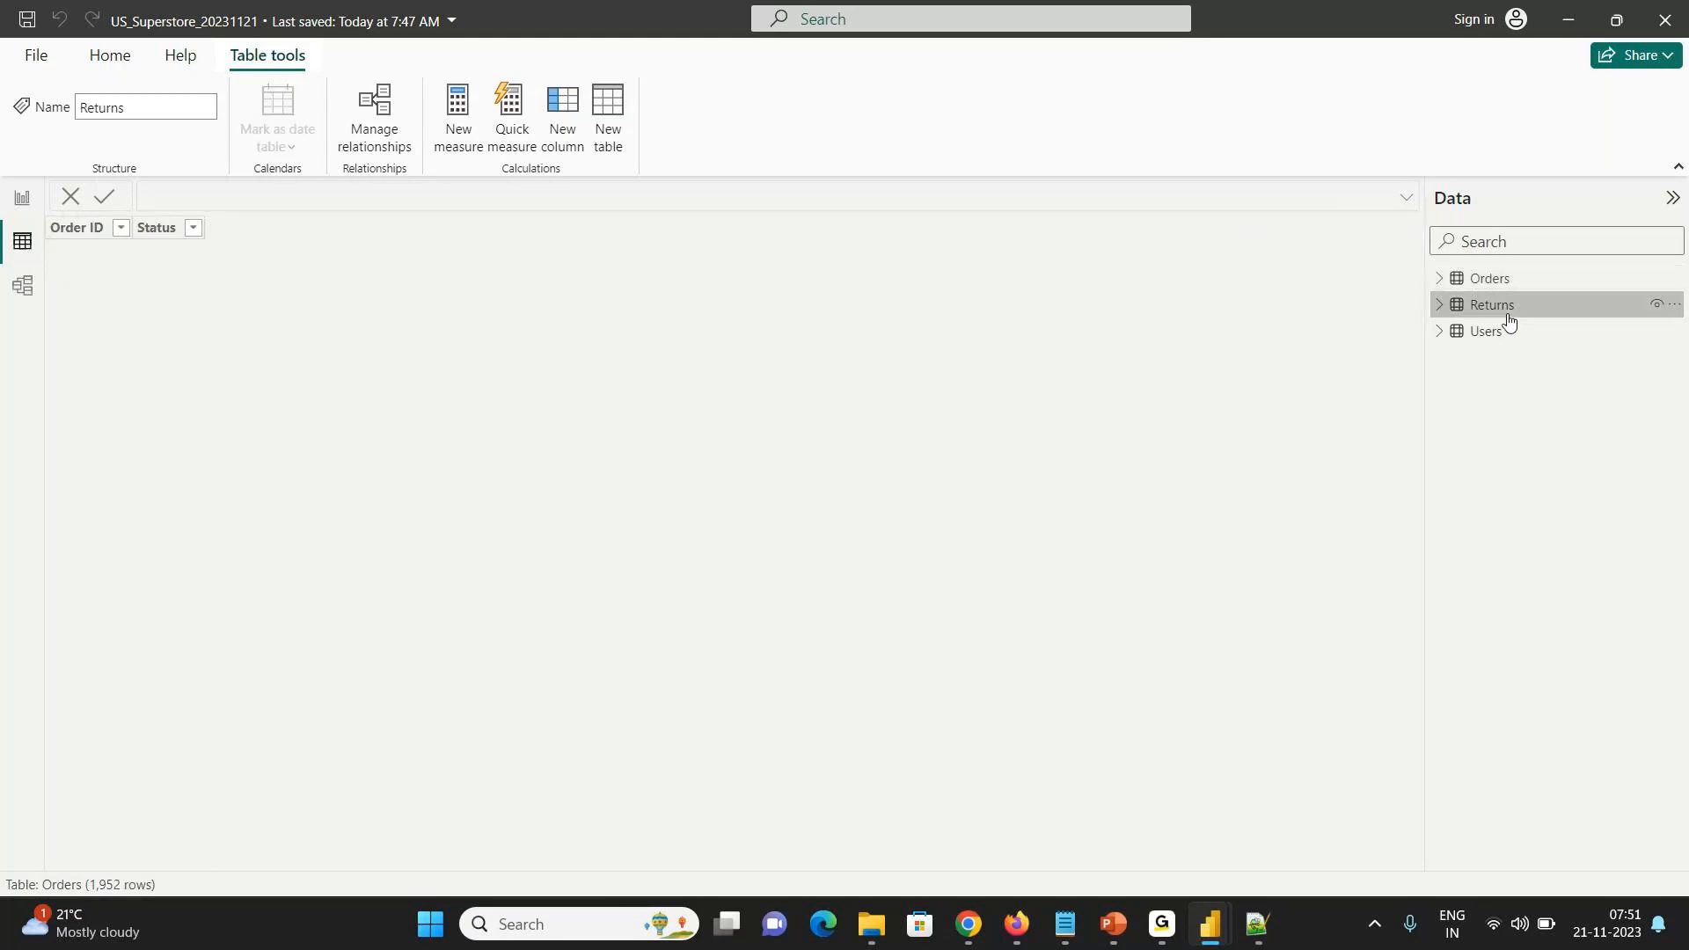
click(1493, 337)
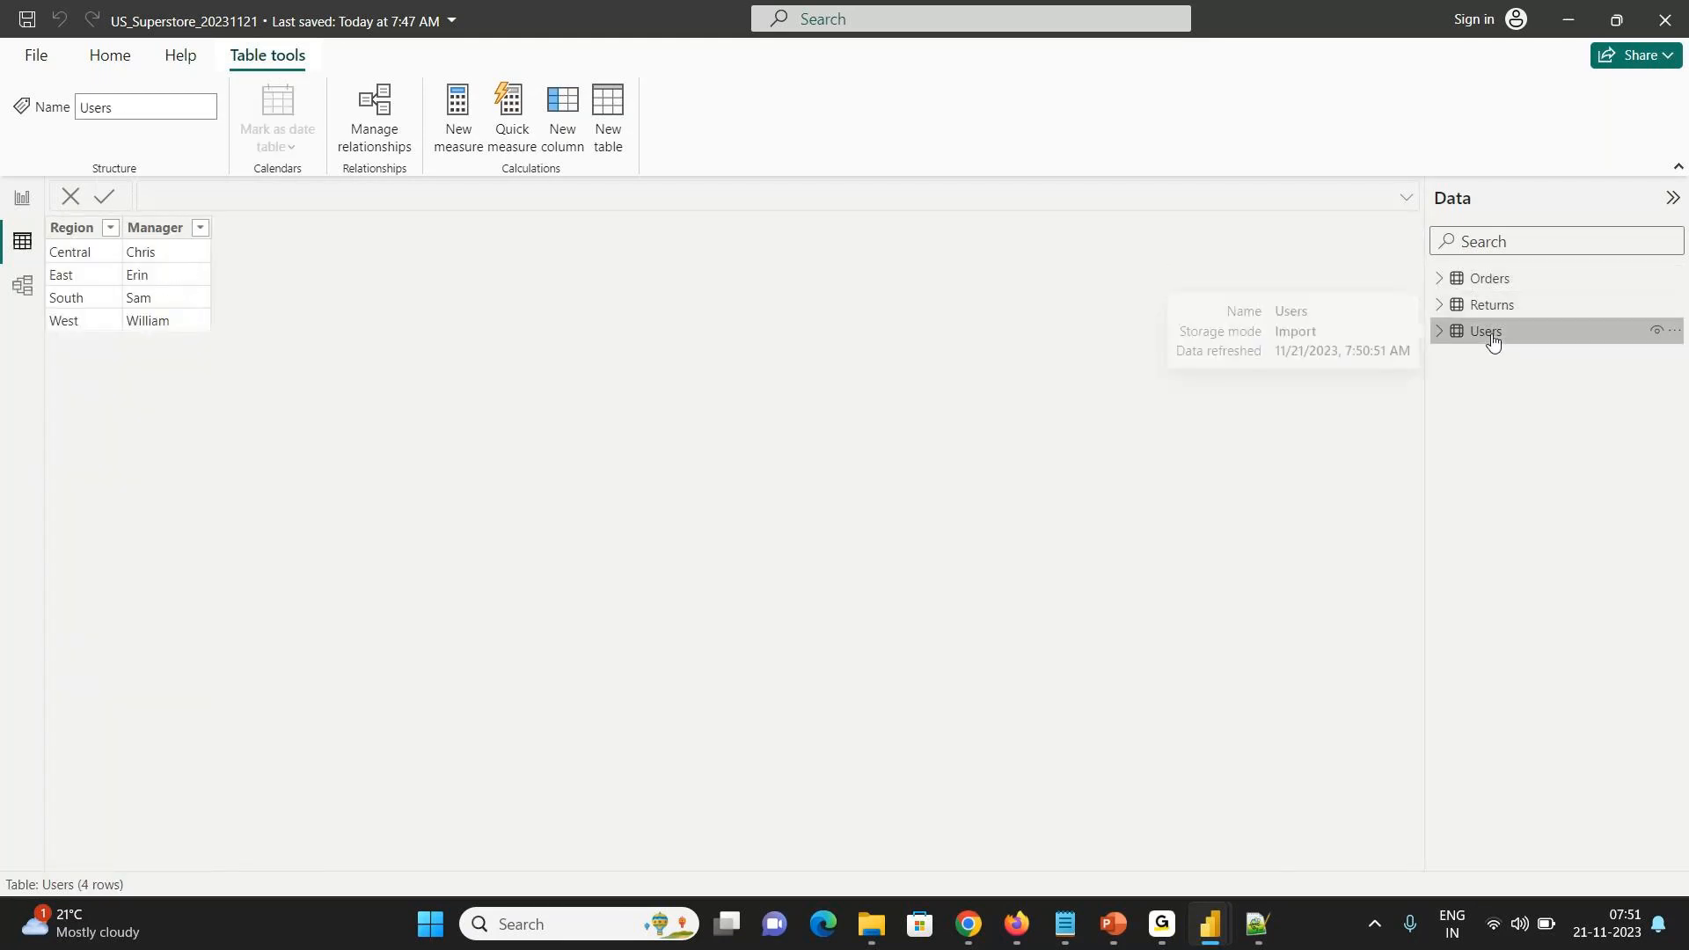
click(1489, 280)
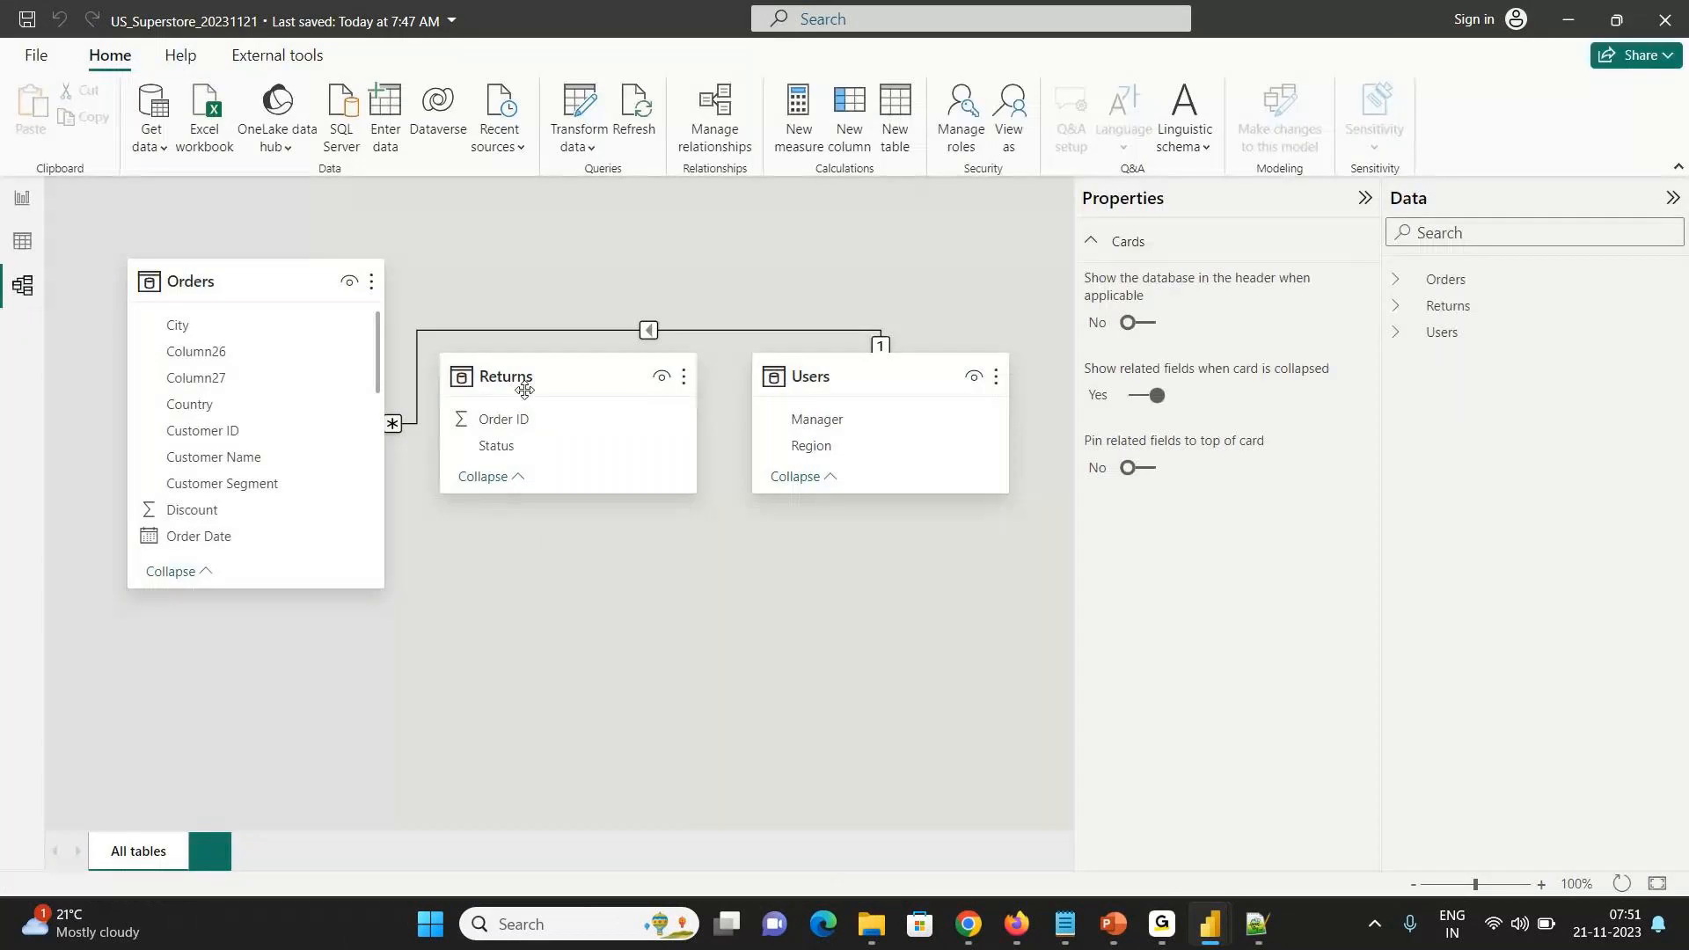
- Arrange the table cards in Model view with Orders between Returns and Users, placing Returns lower than the other two
drag(524, 390, 584, 649)
drag(837, 381, 906, 247)
drag(299, 268, 589, 280)
drag(584, 645, 172, 503)
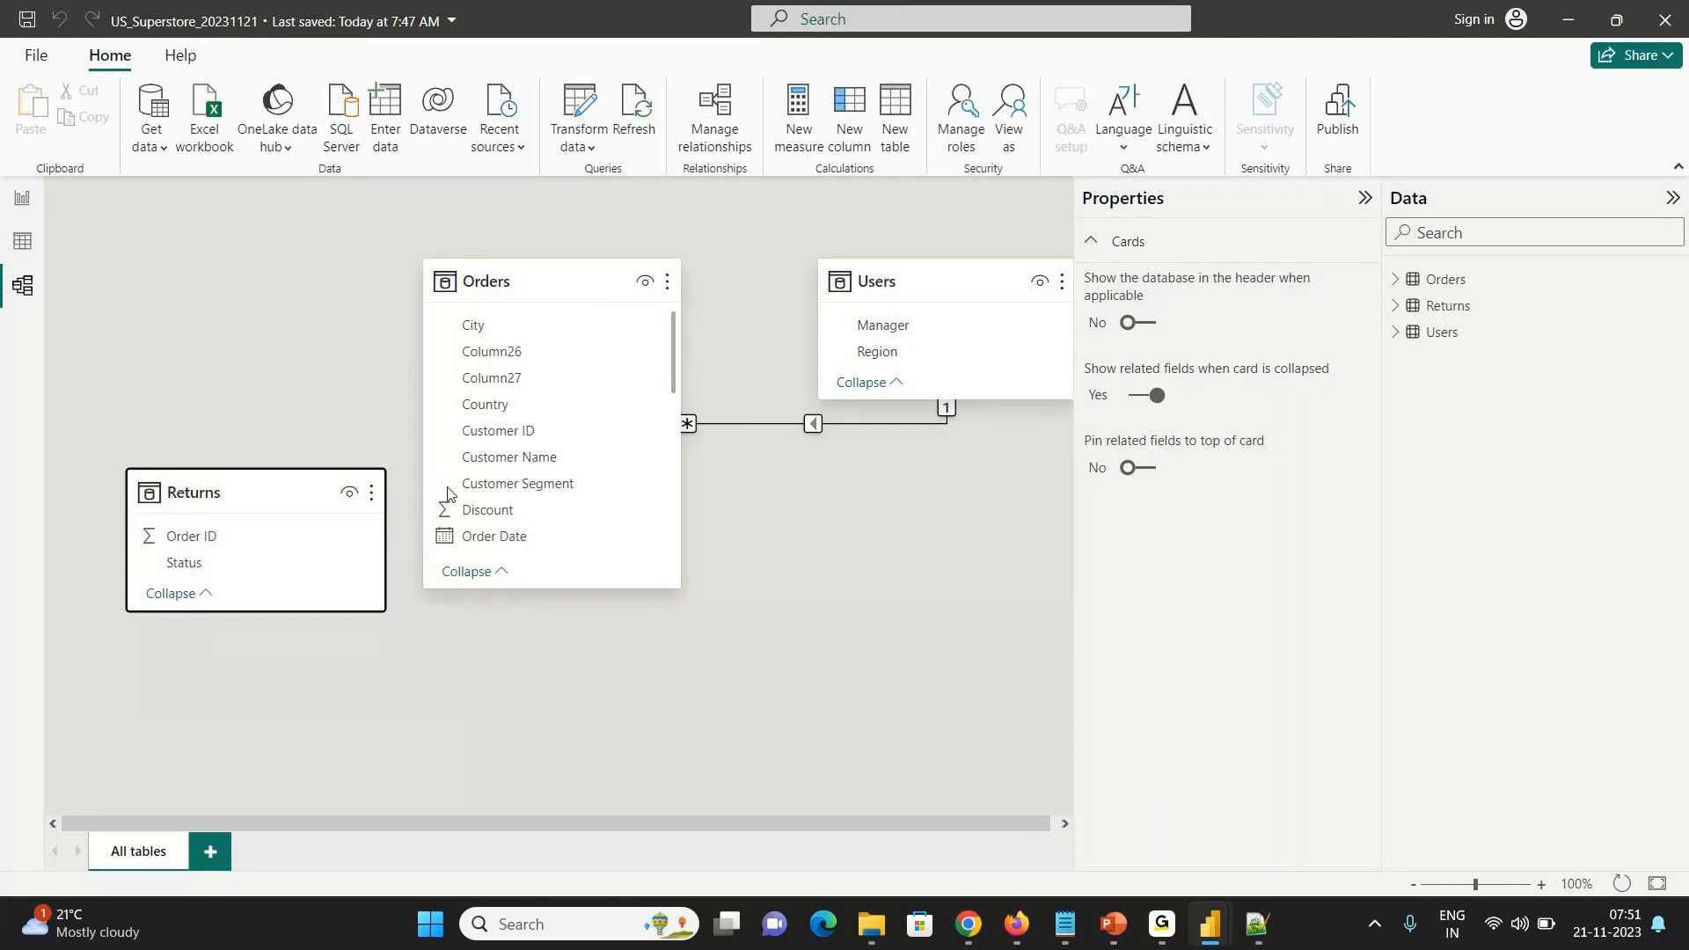
click(489, 277)
drag(489, 278, 551, 278)
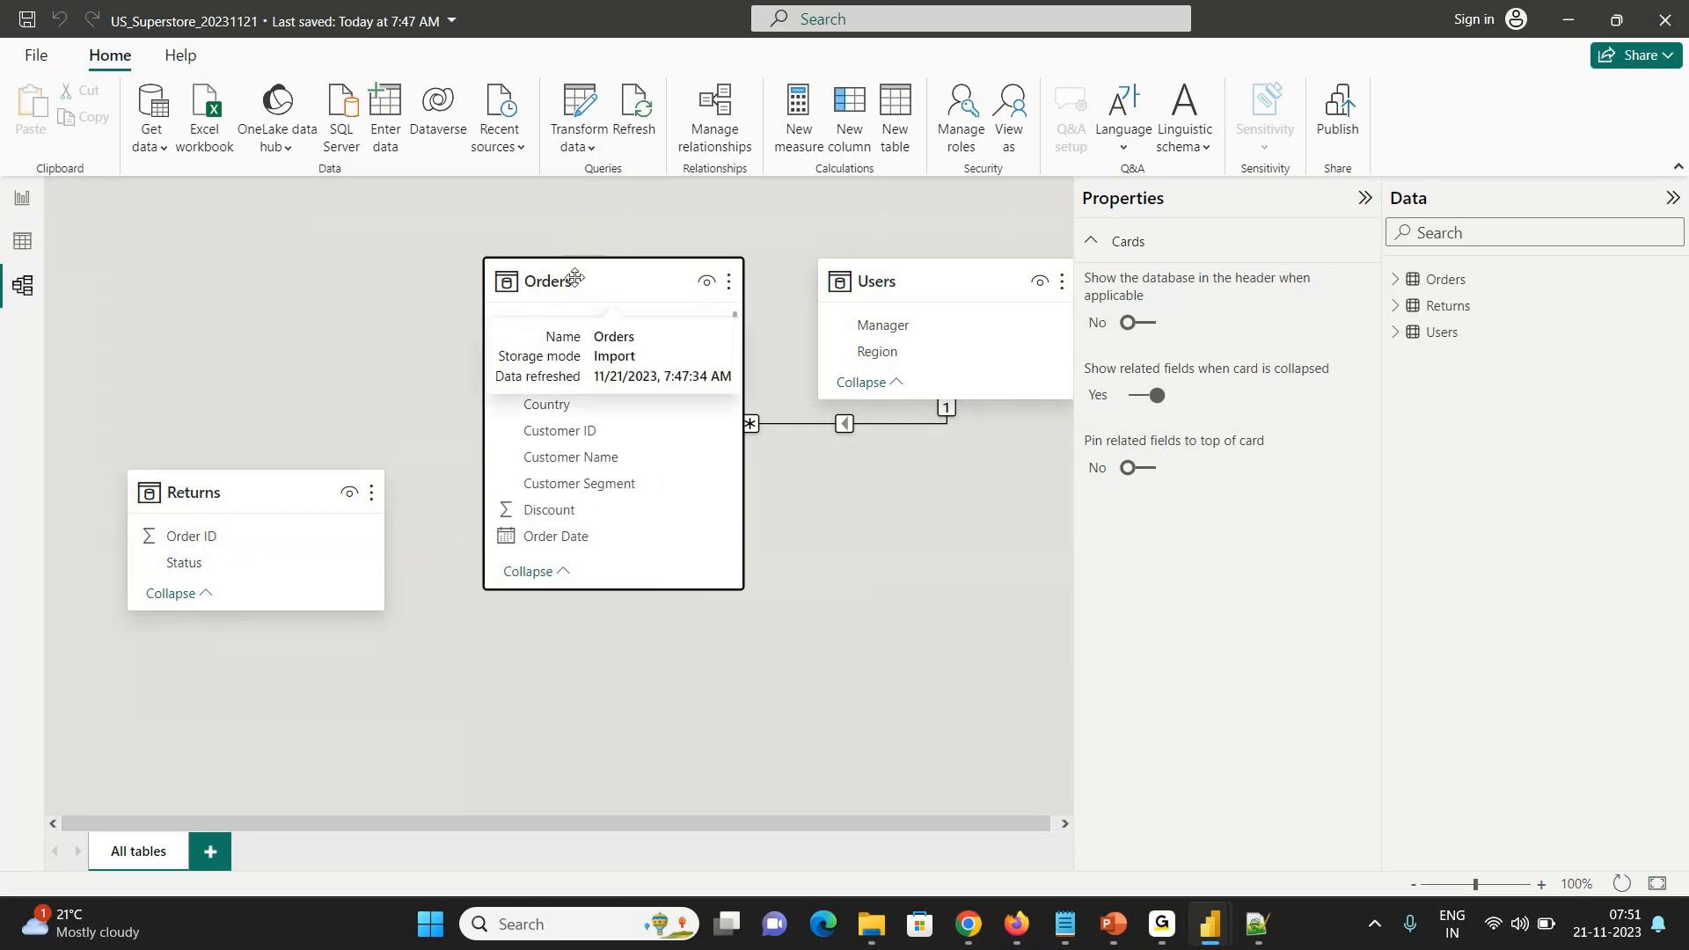
- Delete the Region relationship between the Orders and Users tables
click(796, 422)
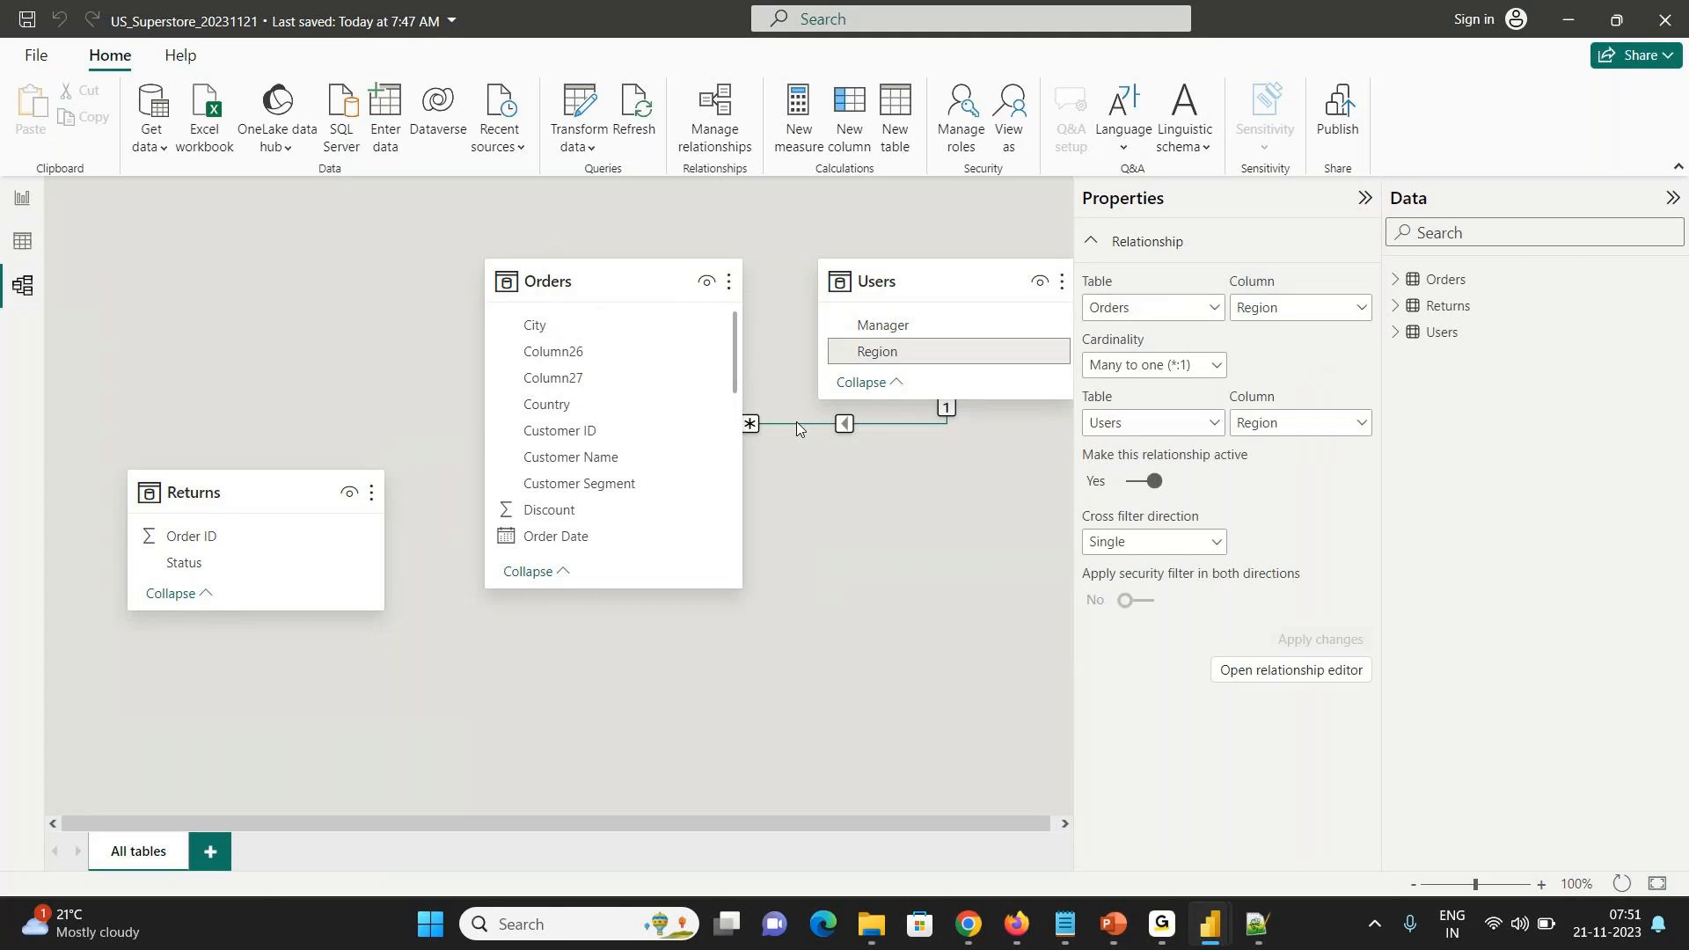
key(Delete)
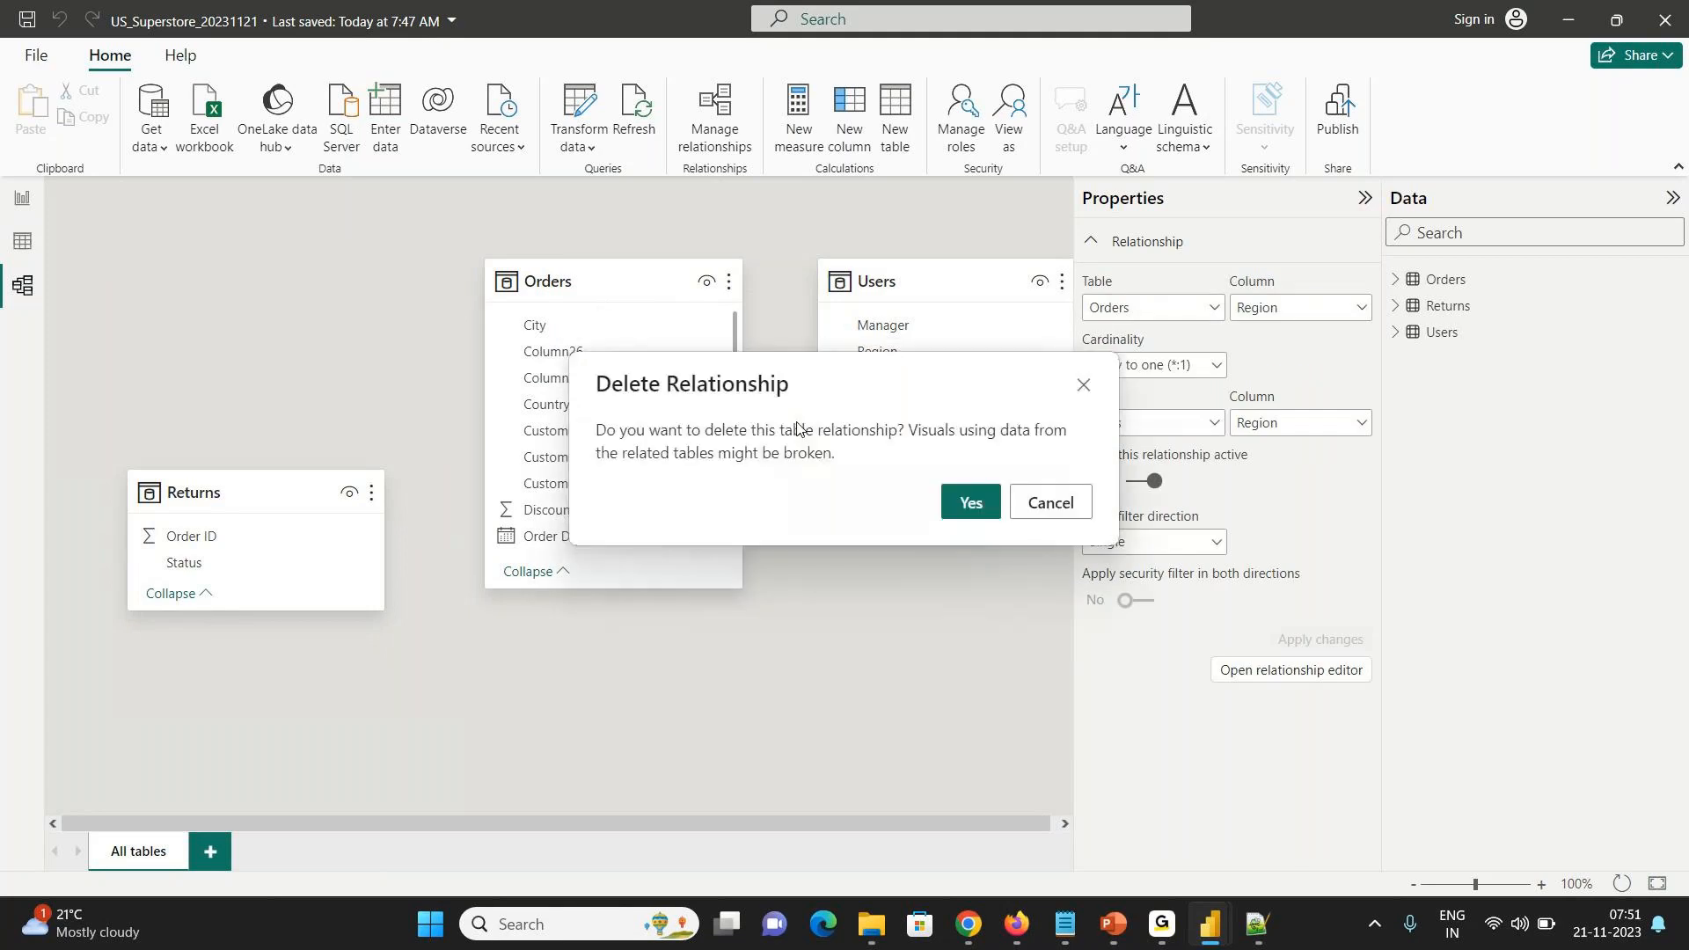
click(953, 498)
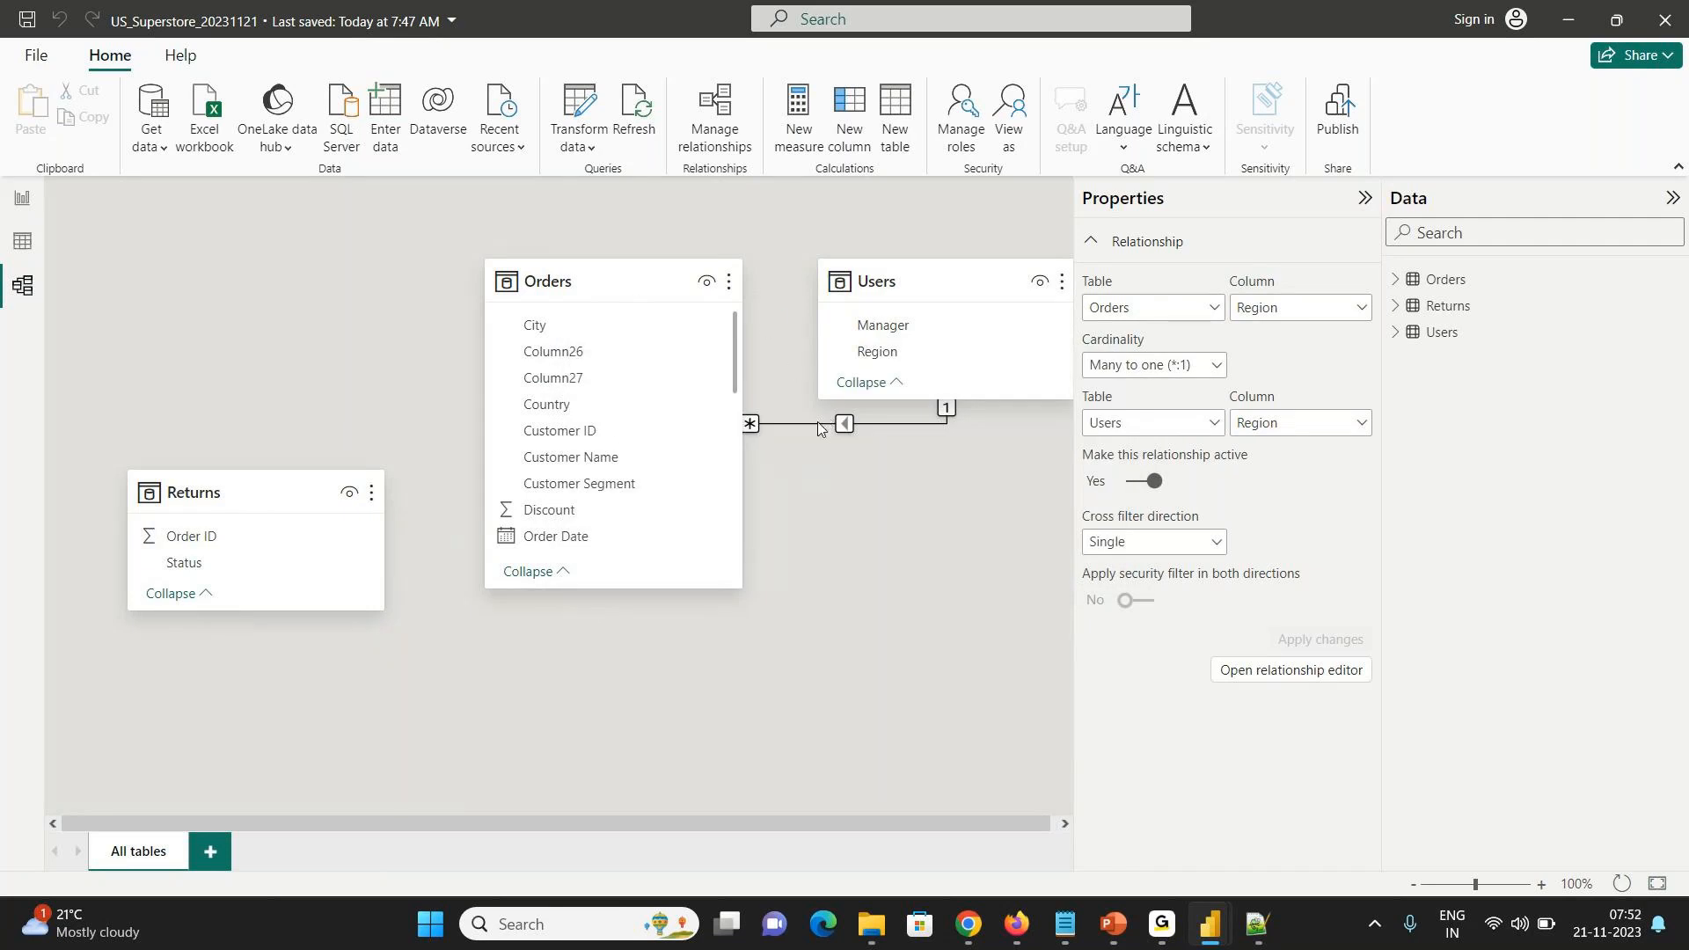
- Create an active many-to-one relationship from Orders to Returns on Order ID with a single cross-filter direction
click(721, 151)
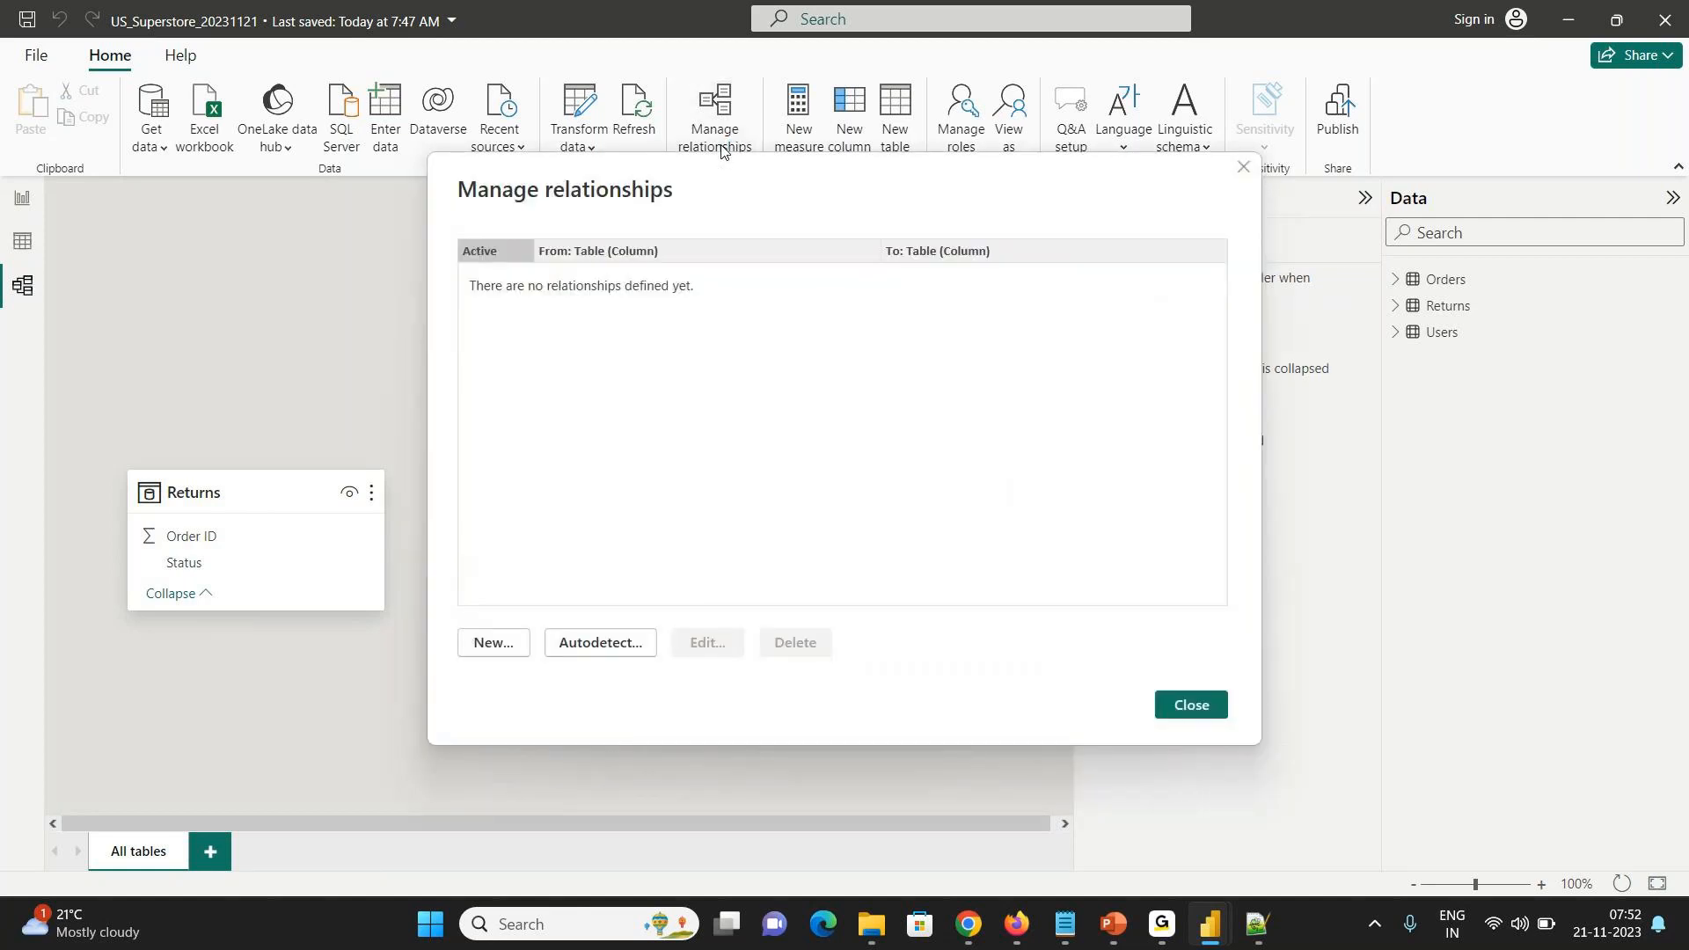
click(501, 643)
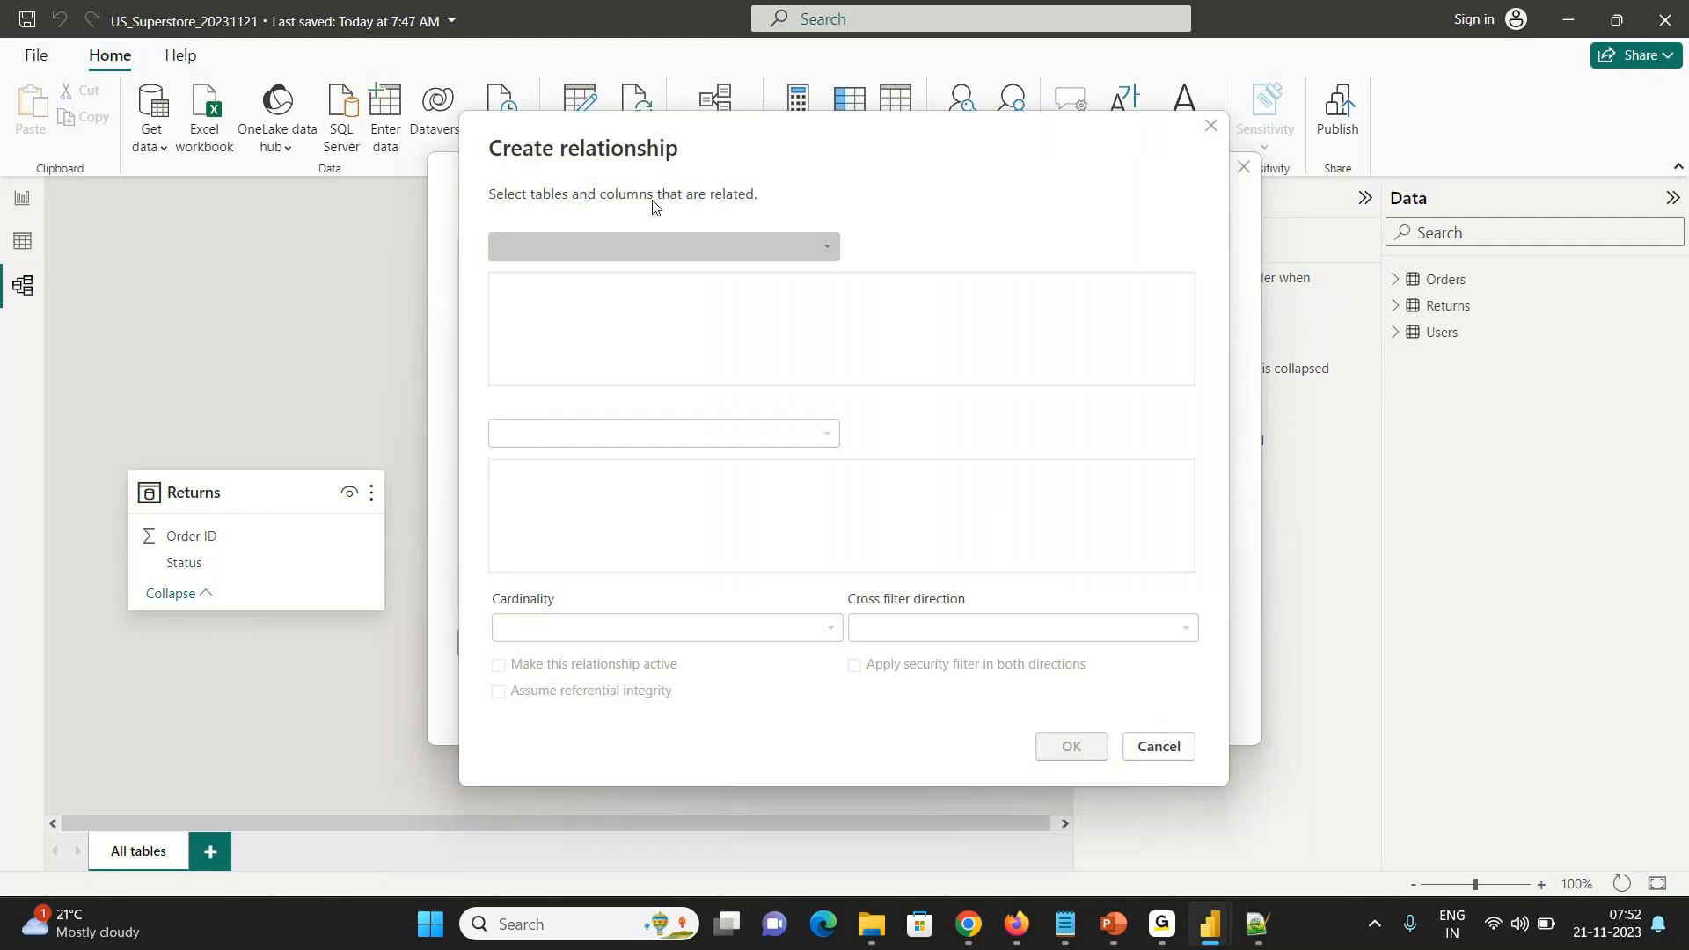
click(667, 250)
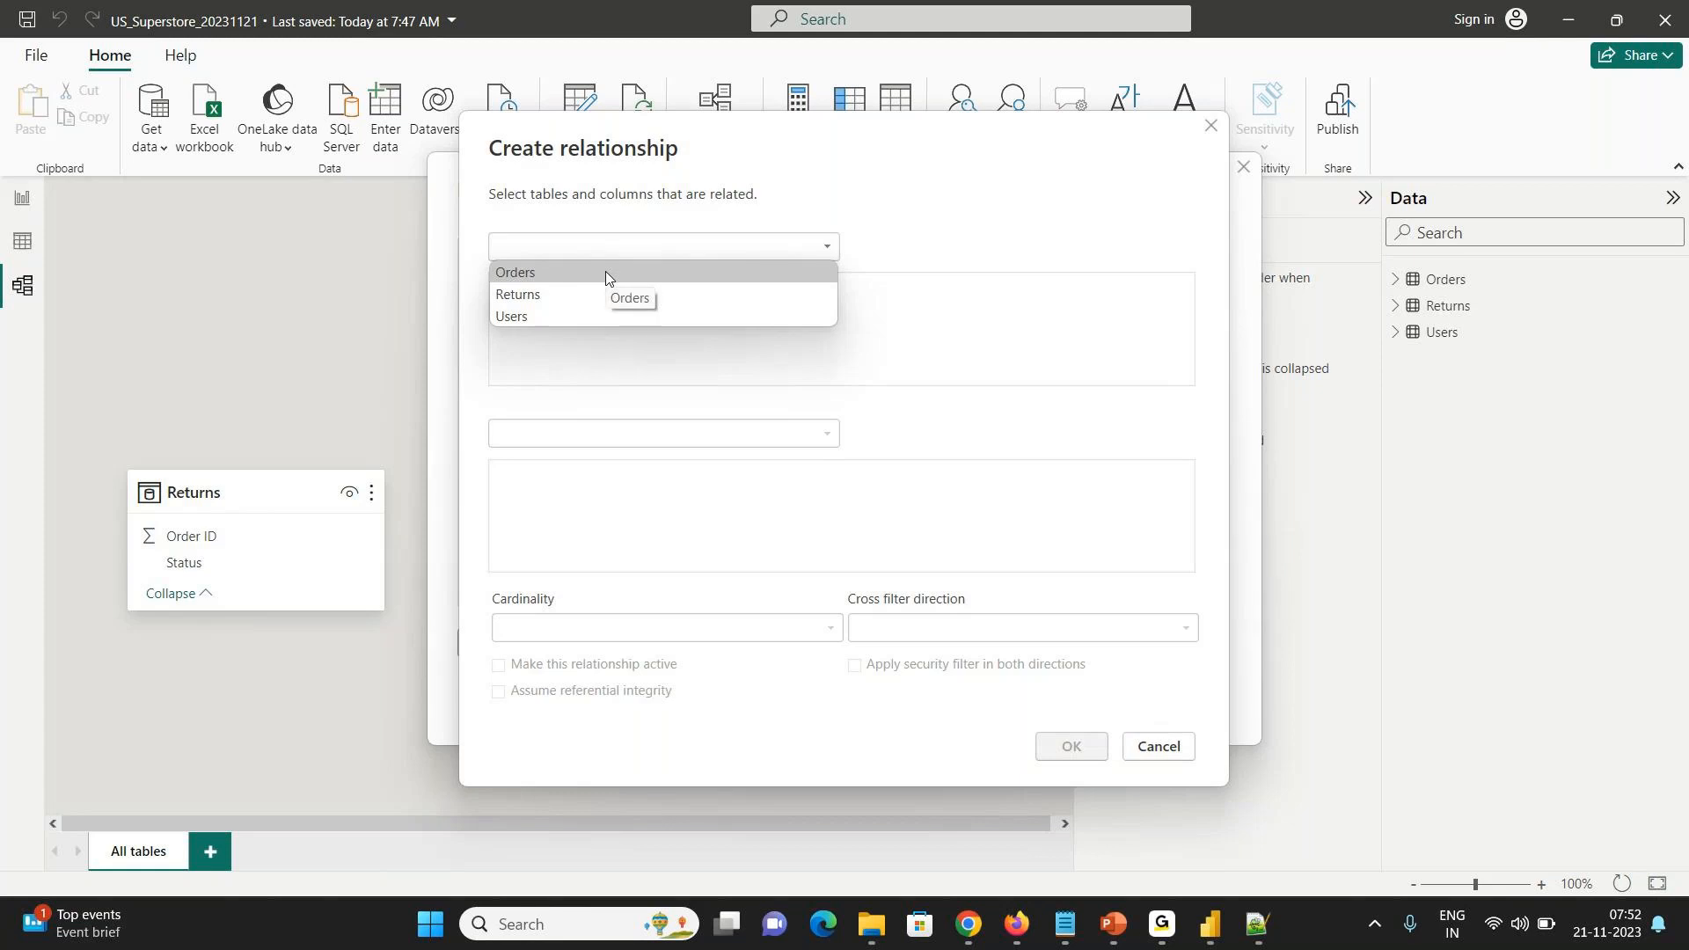
click(559, 276)
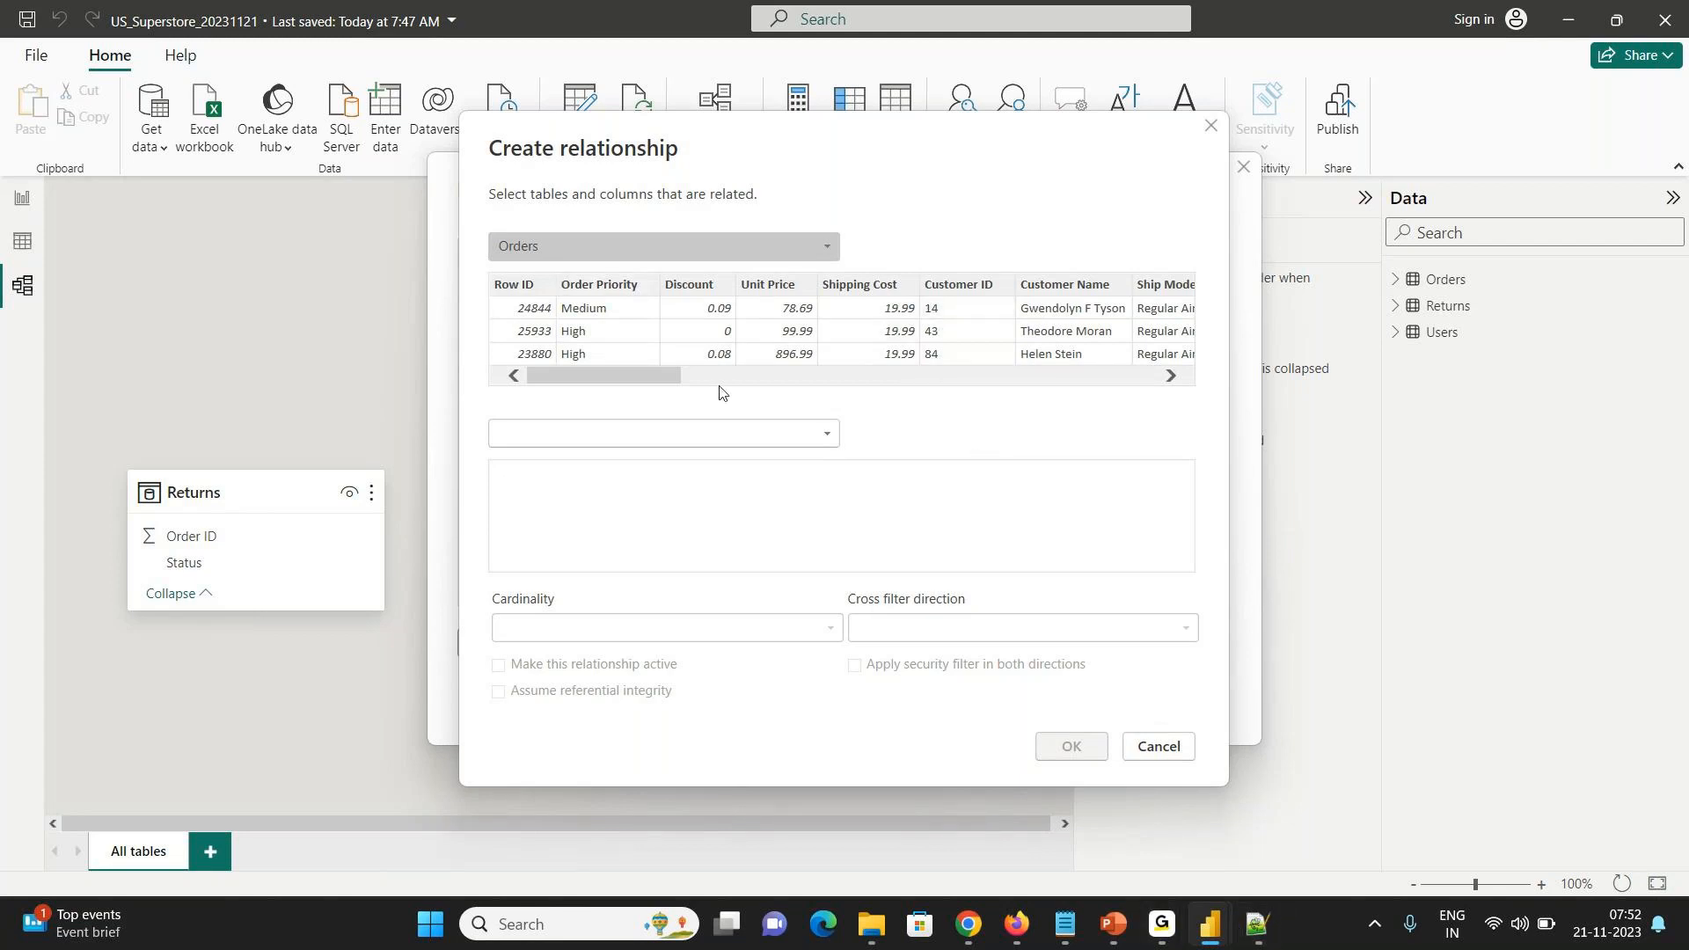
click(517, 288)
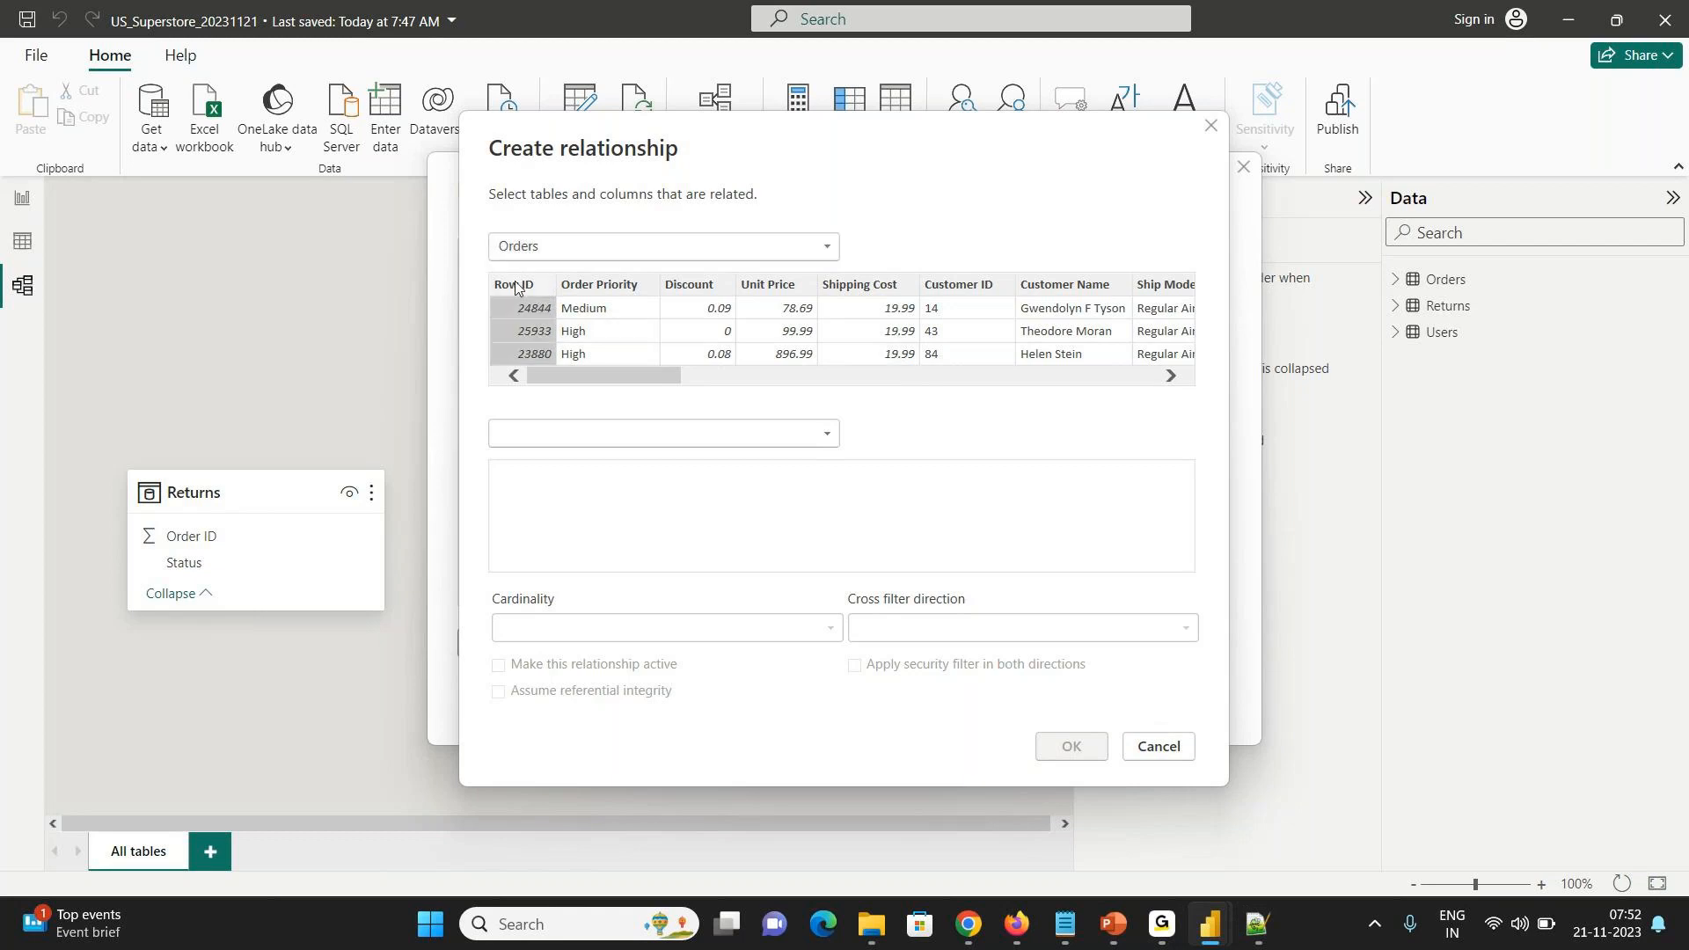
click(618, 428)
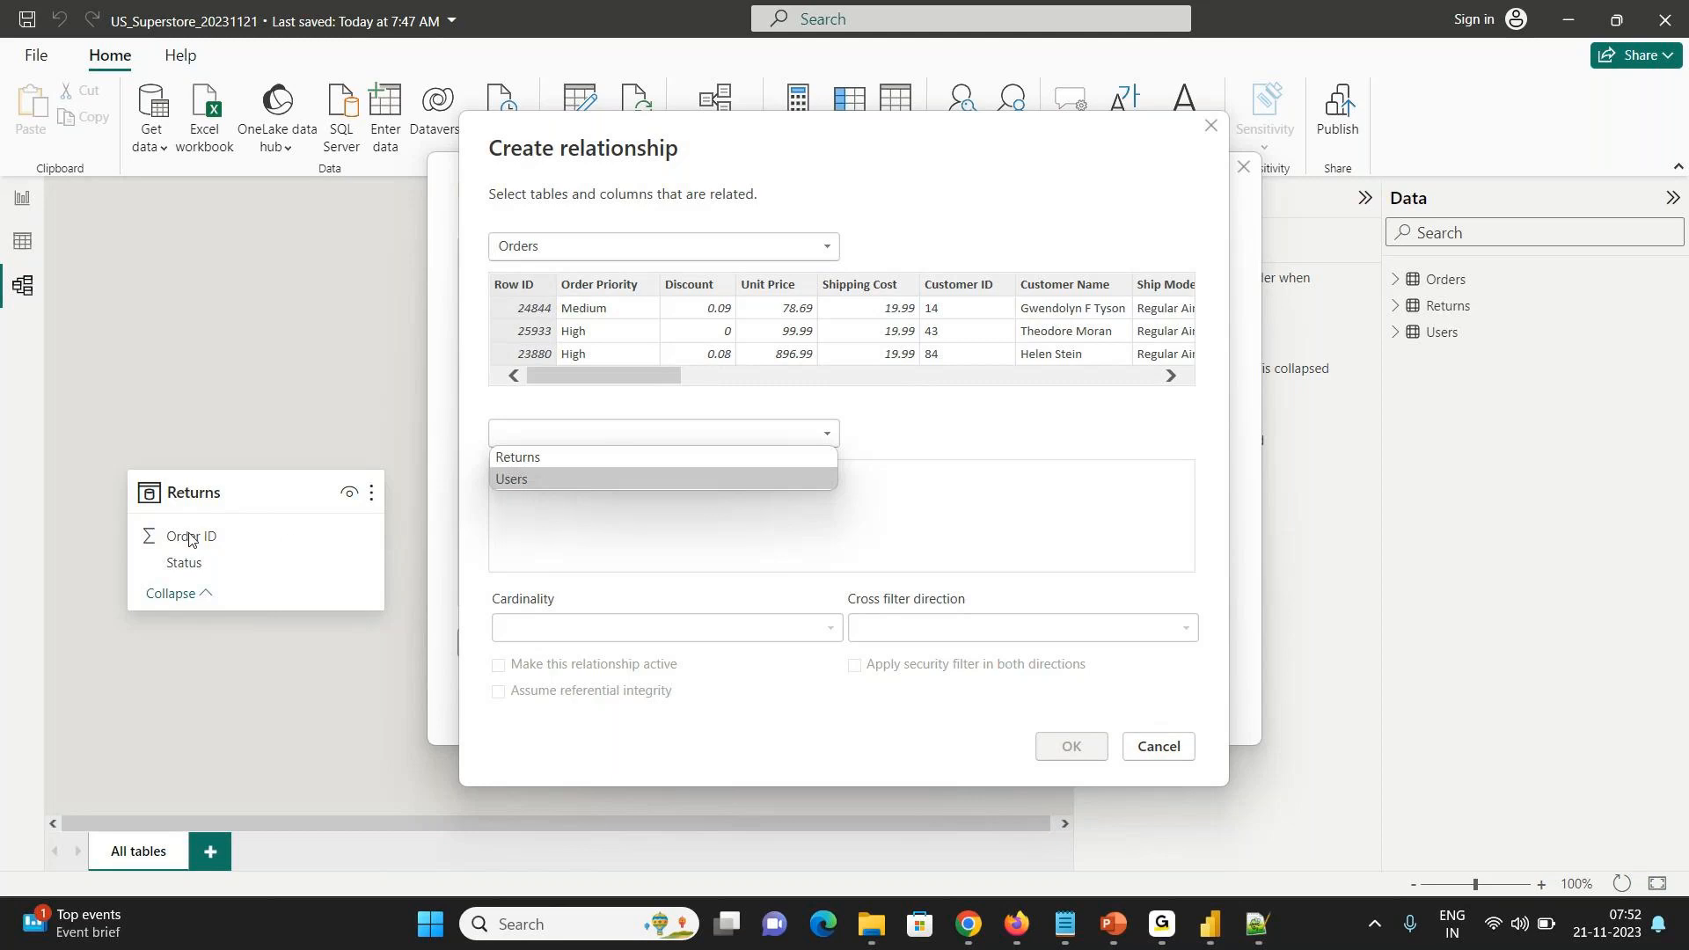
click(508, 459)
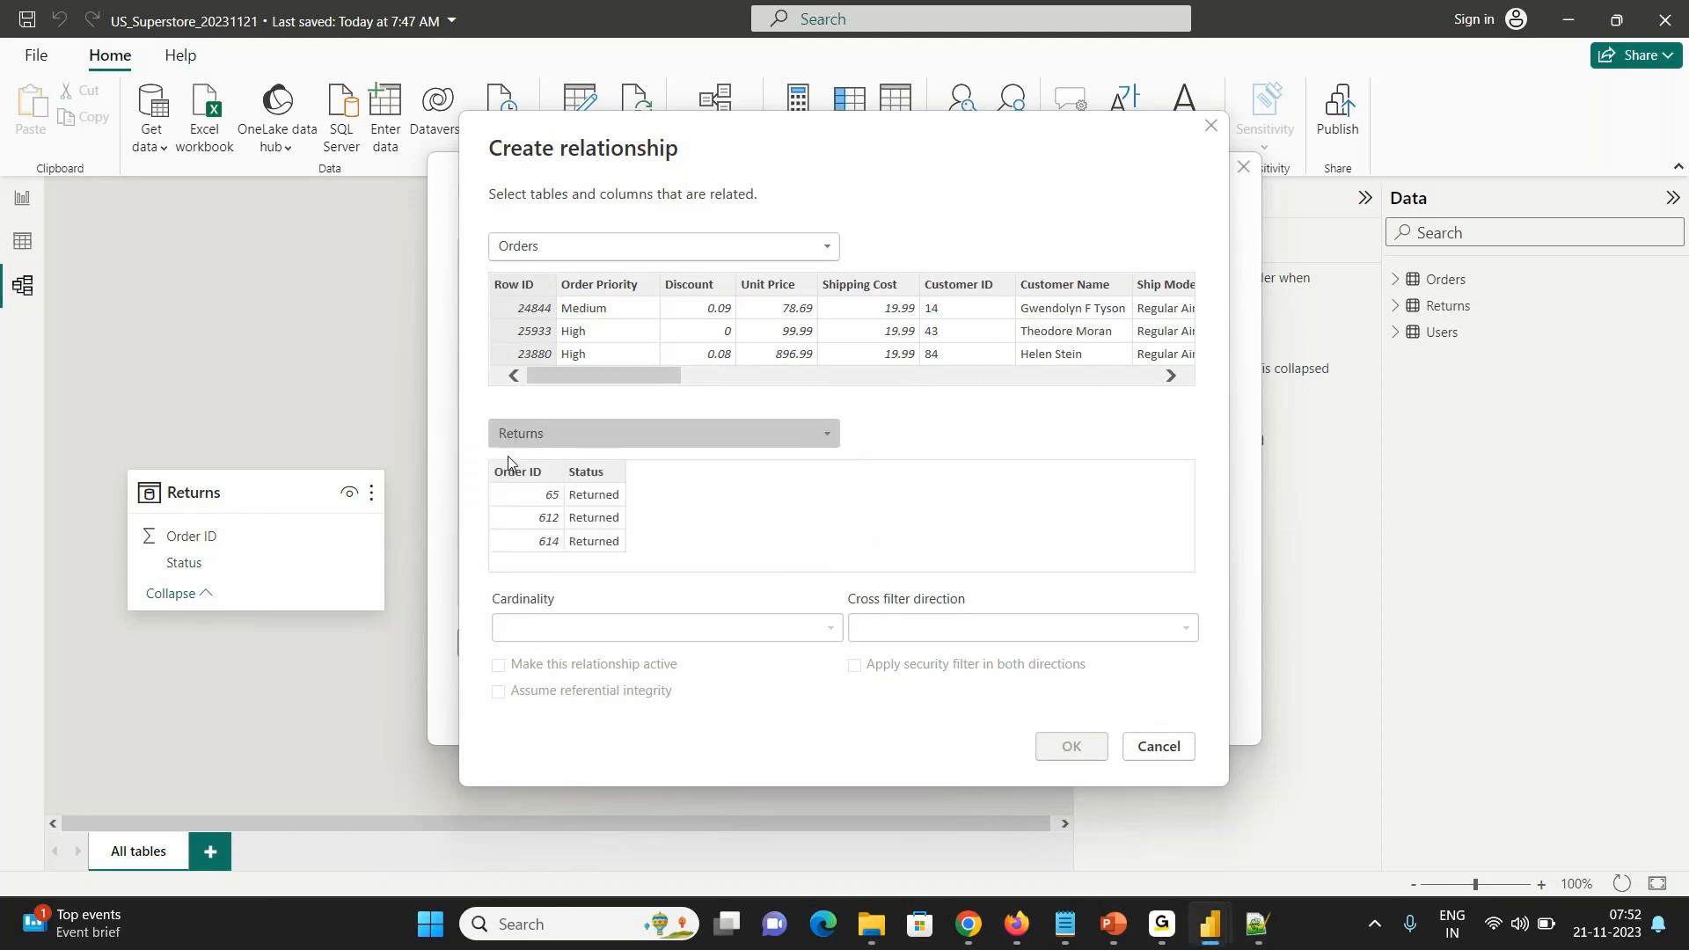
click(540, 473)
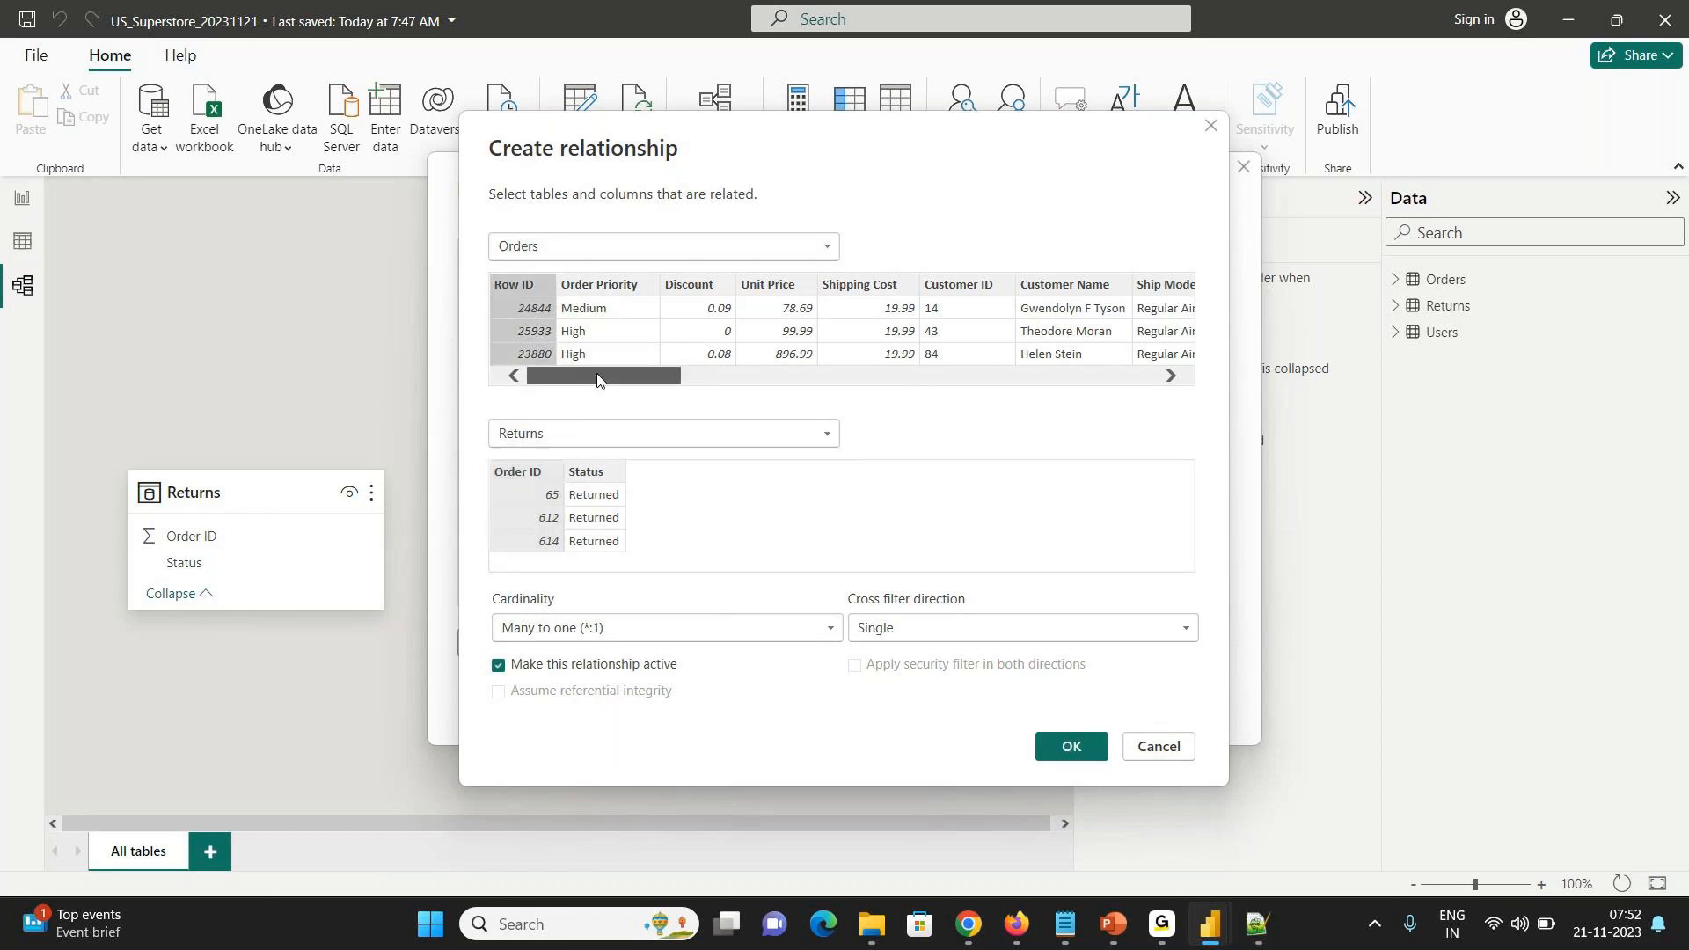
drag(597, 379, 1063, 383)
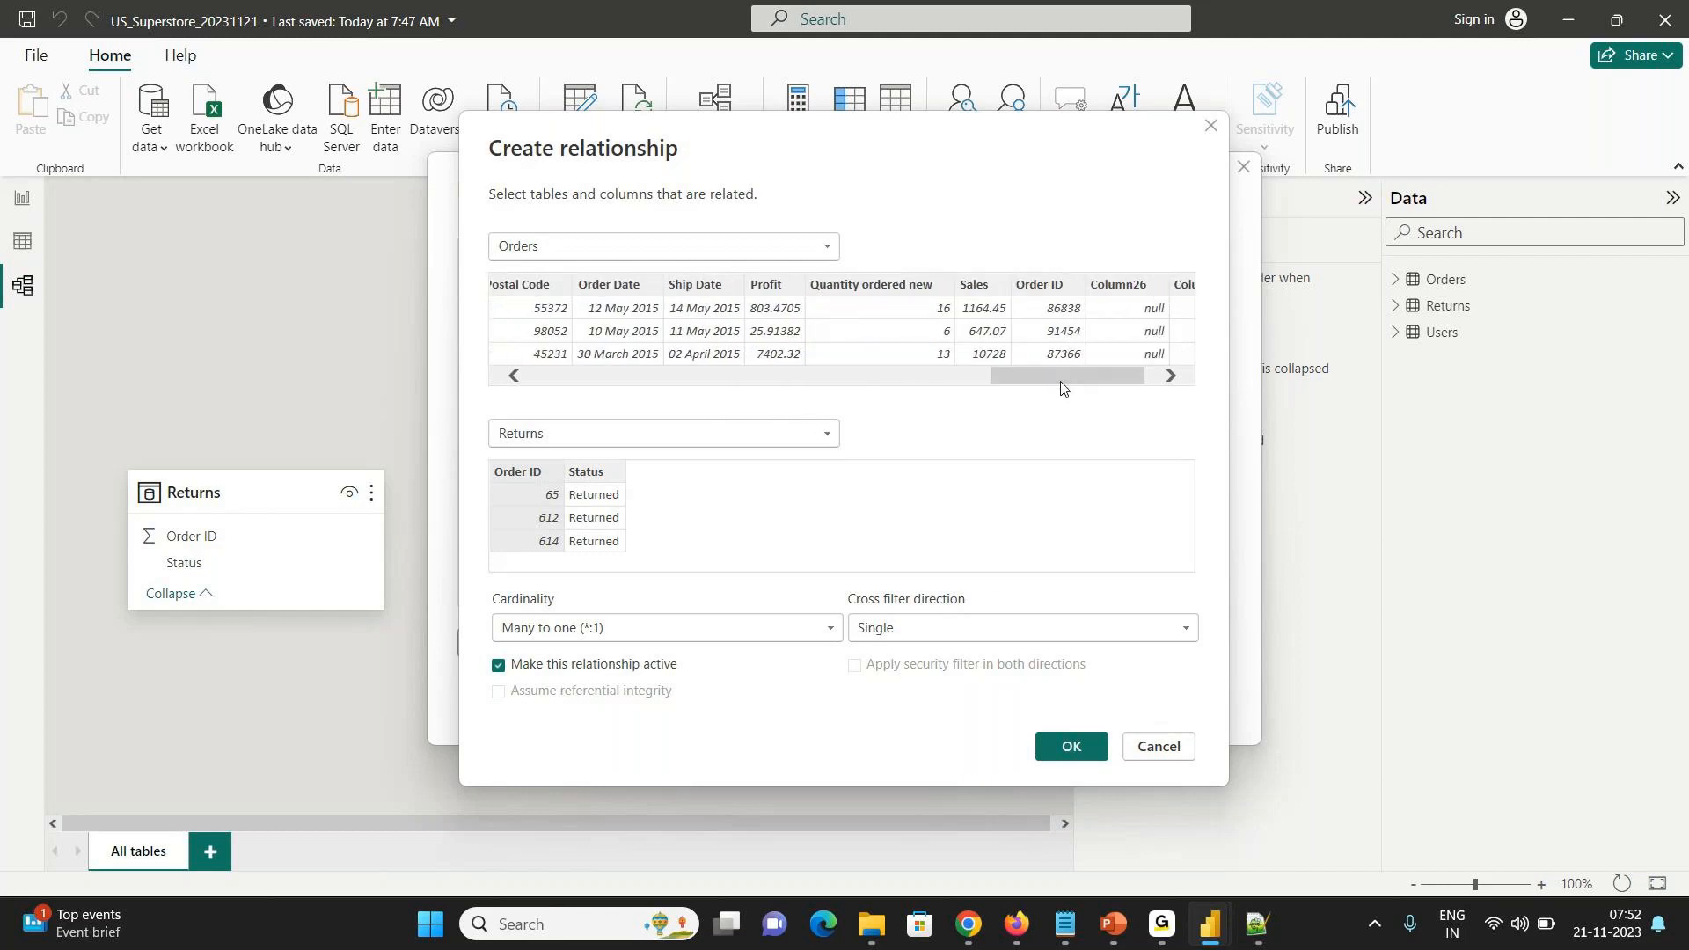
click(1053, 286)
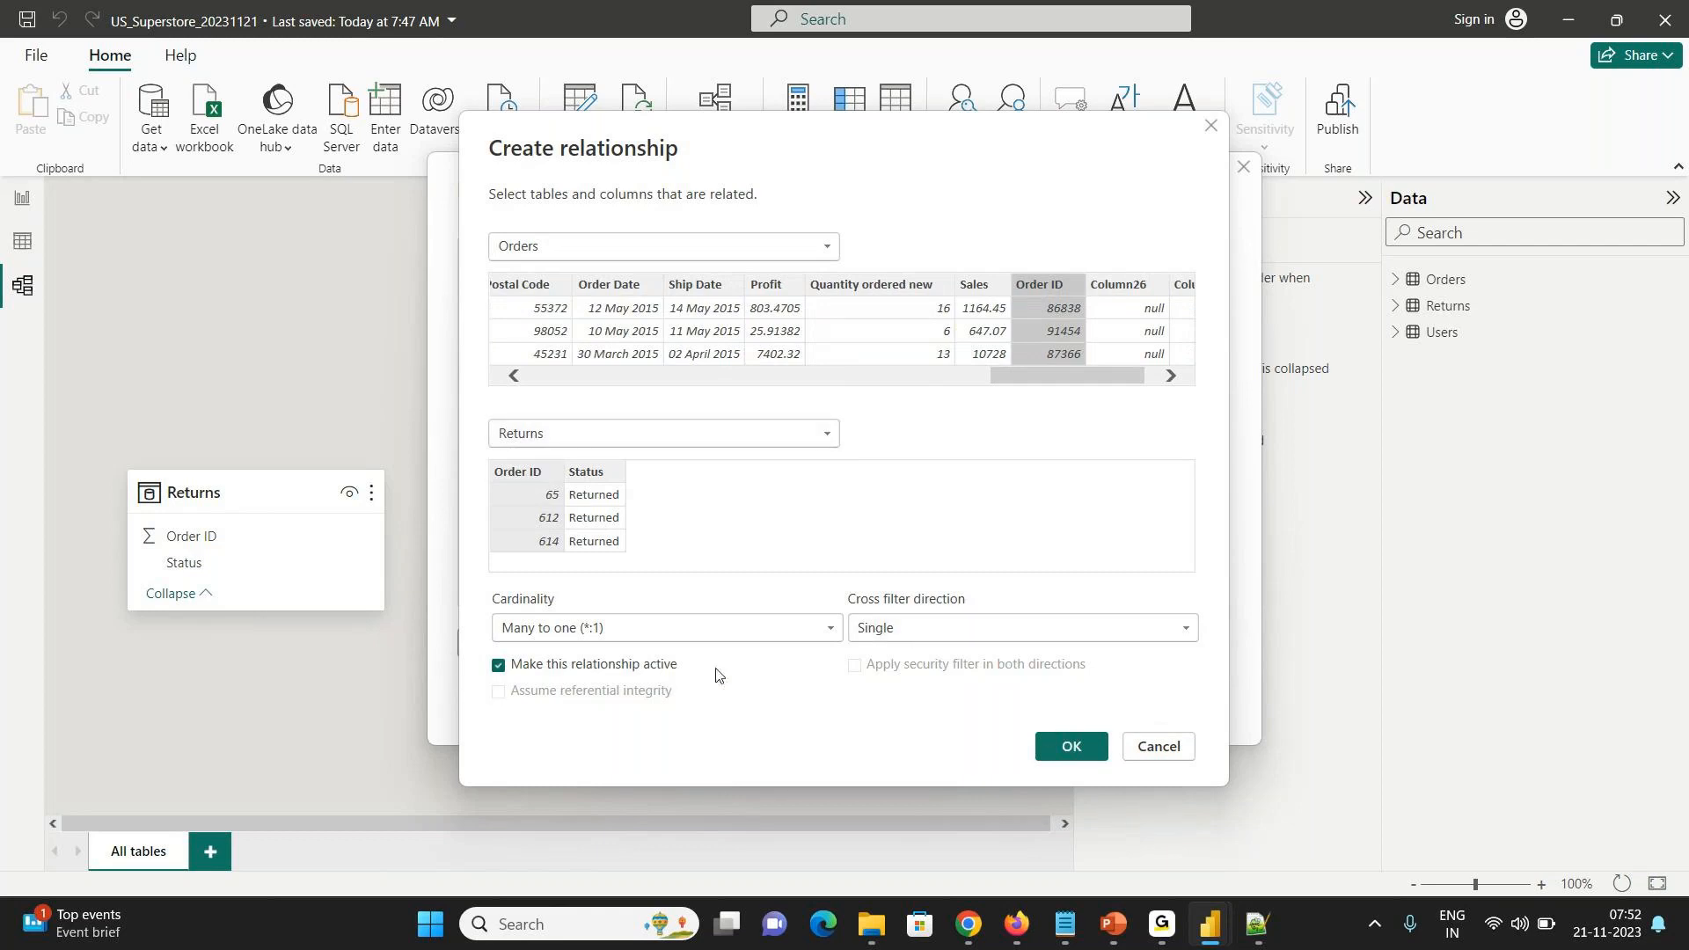
click(1065, 740)
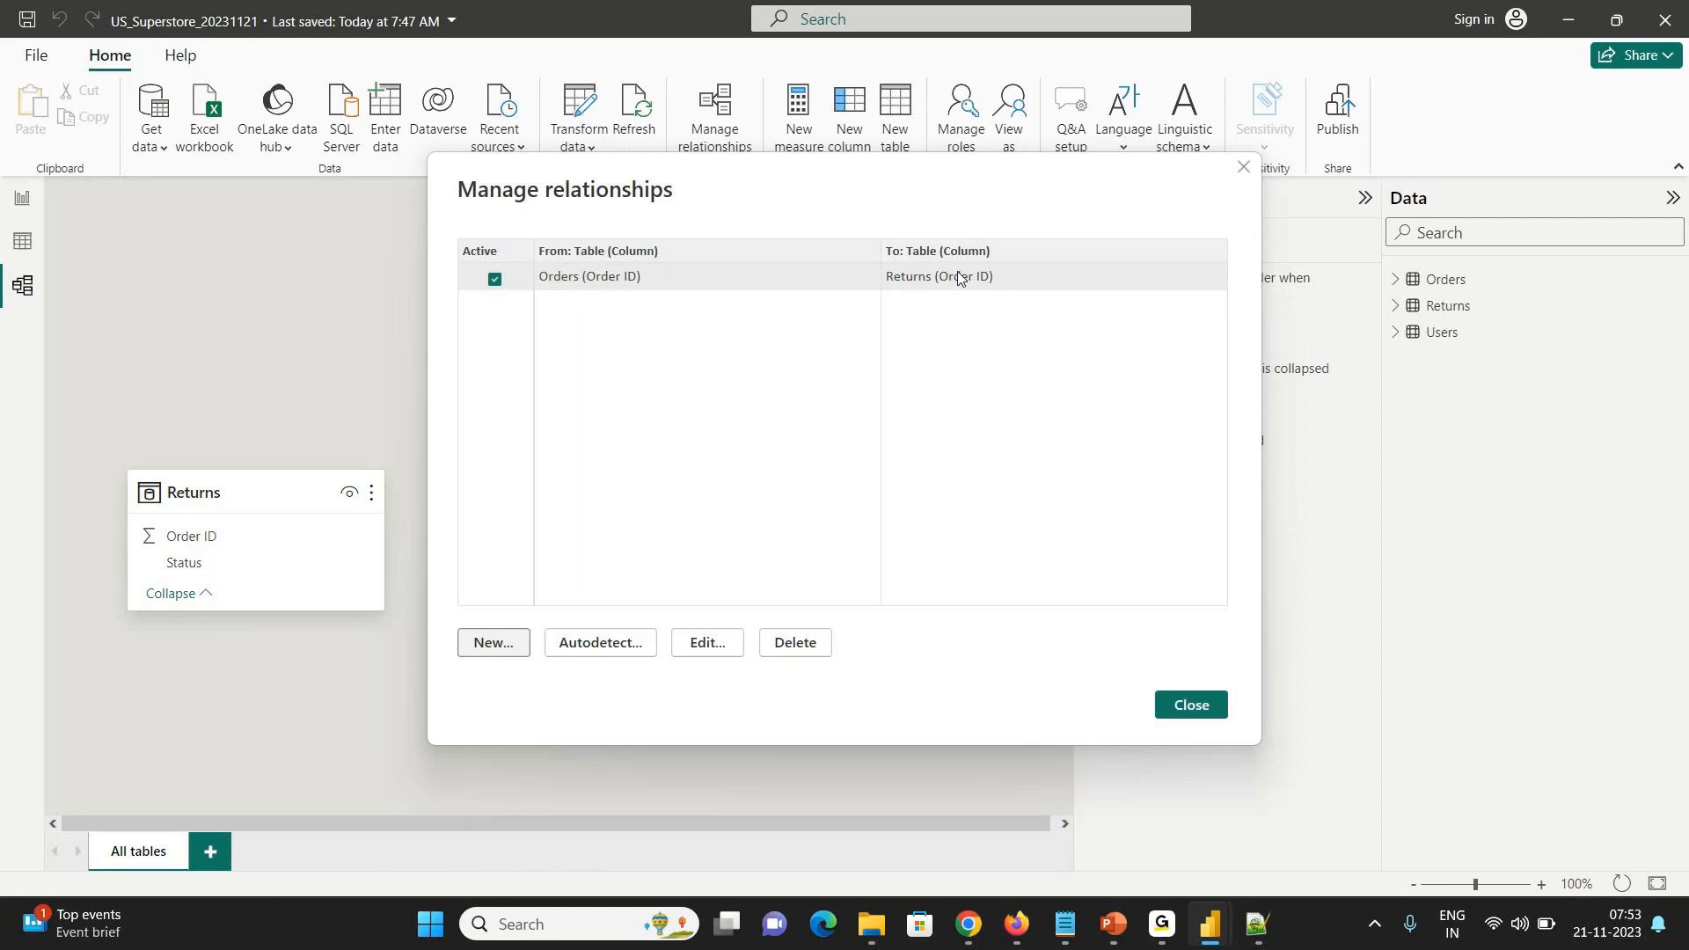
- Create an active many-to-one relationship from Orders to Users on Region with a single cross-filter direction
click(492, 643)
click(571, 246)
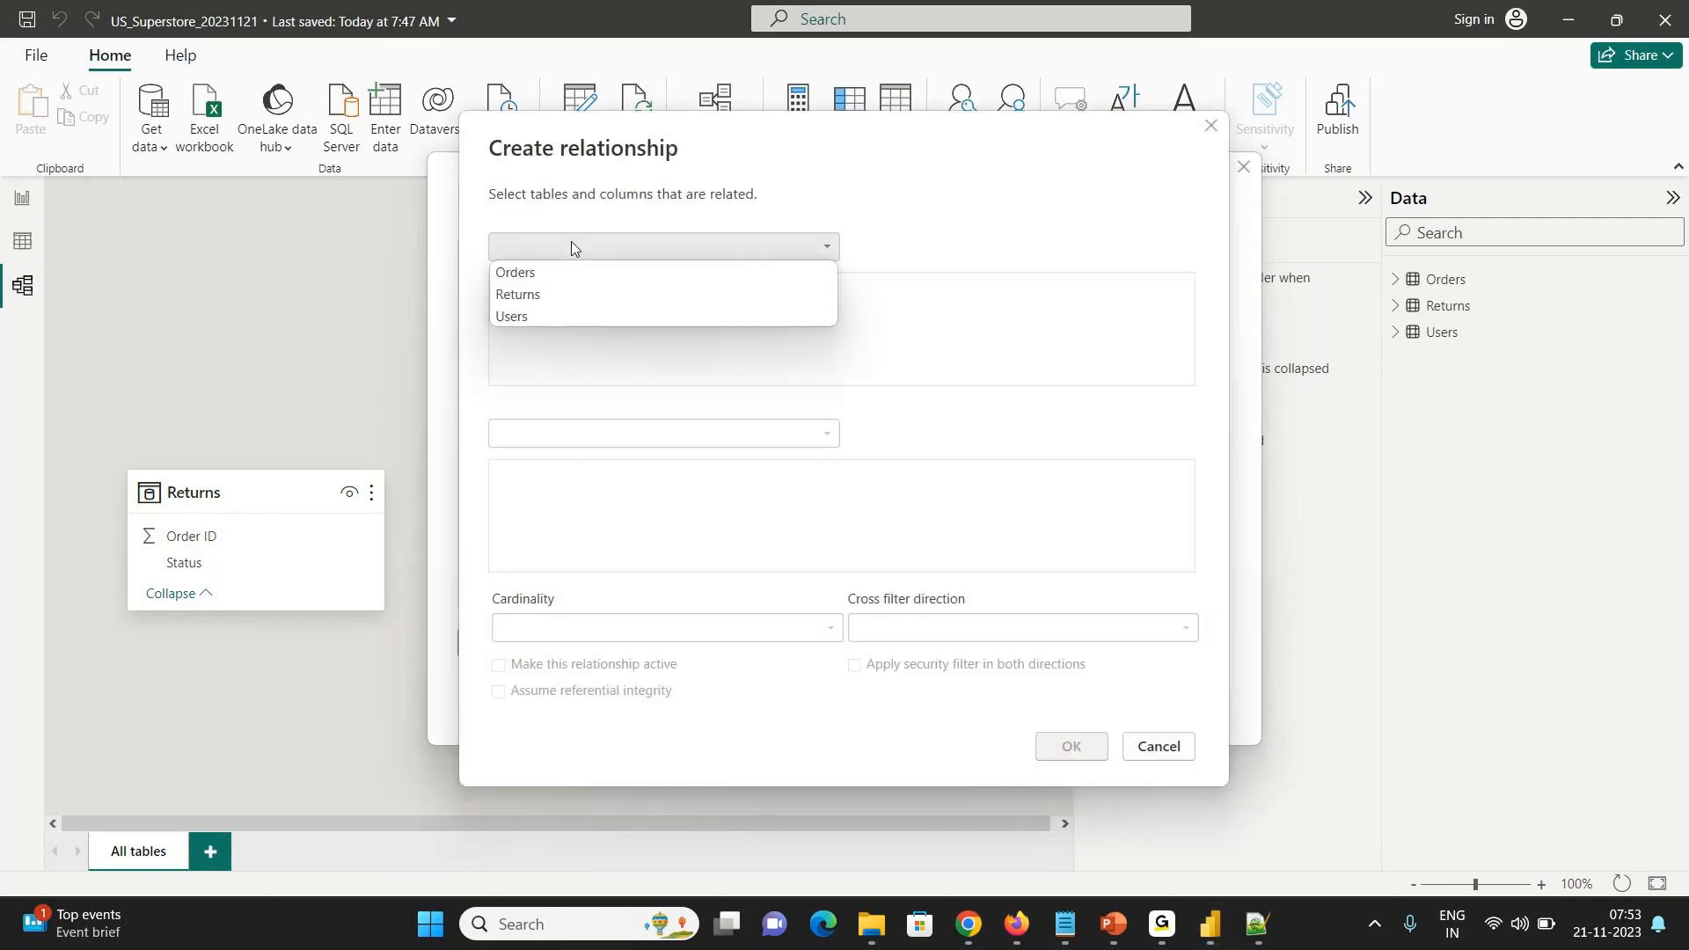
click(538, 274)
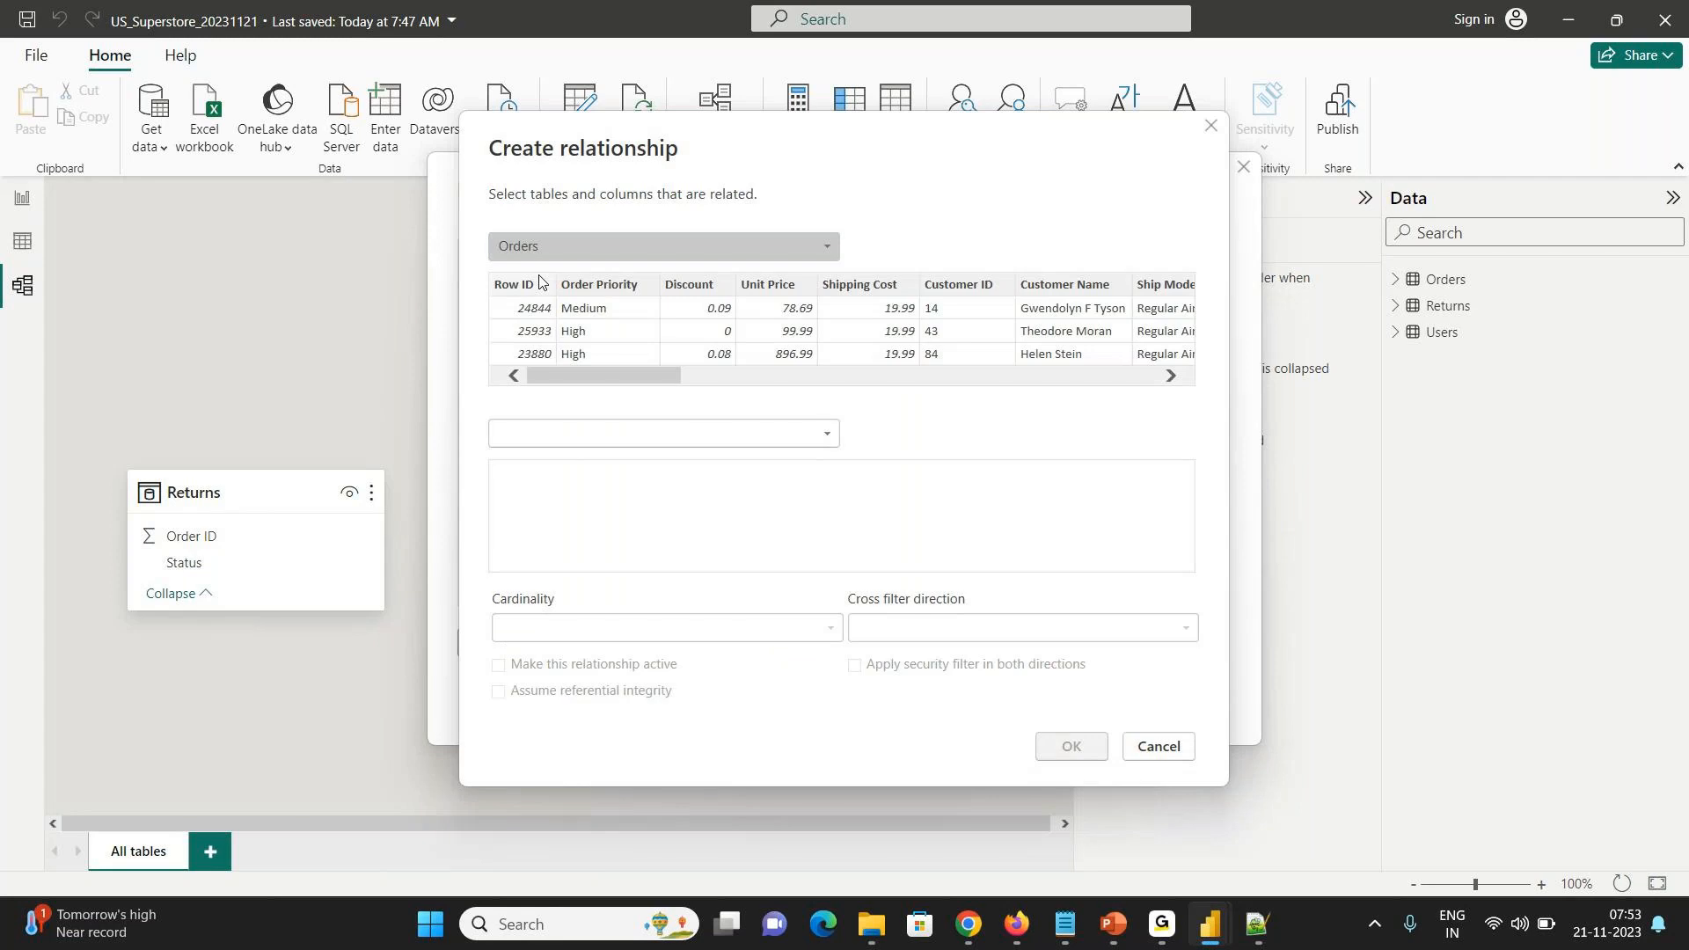
click(596, 435)
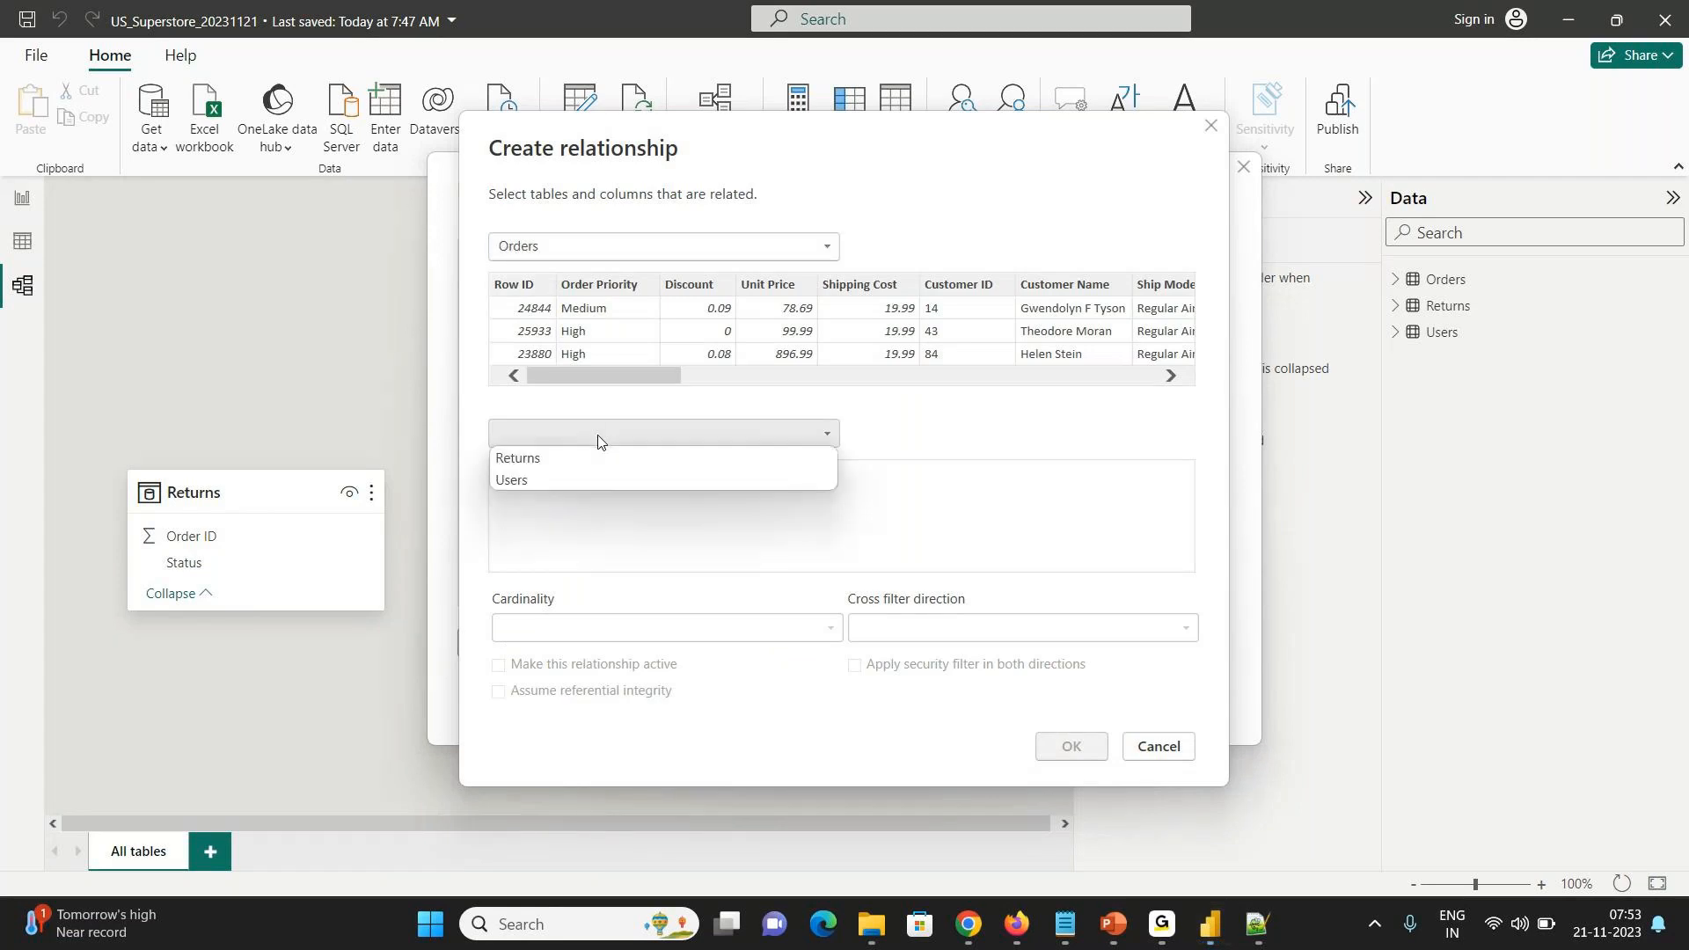
click(533, 477)
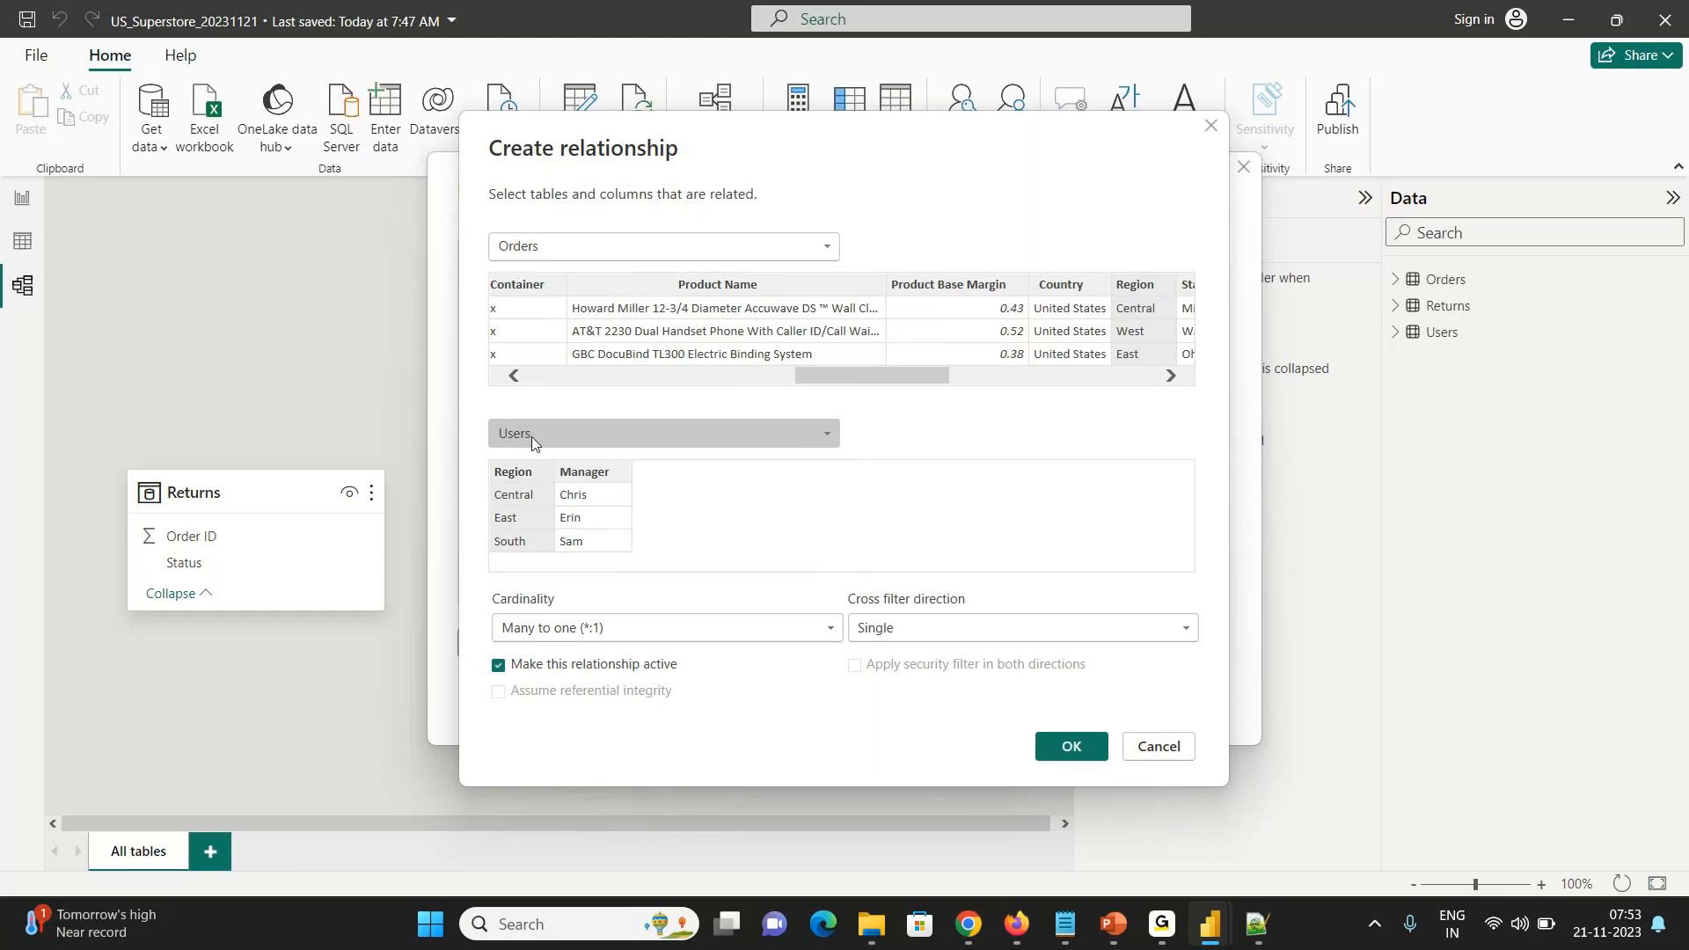
click(1071, 745)
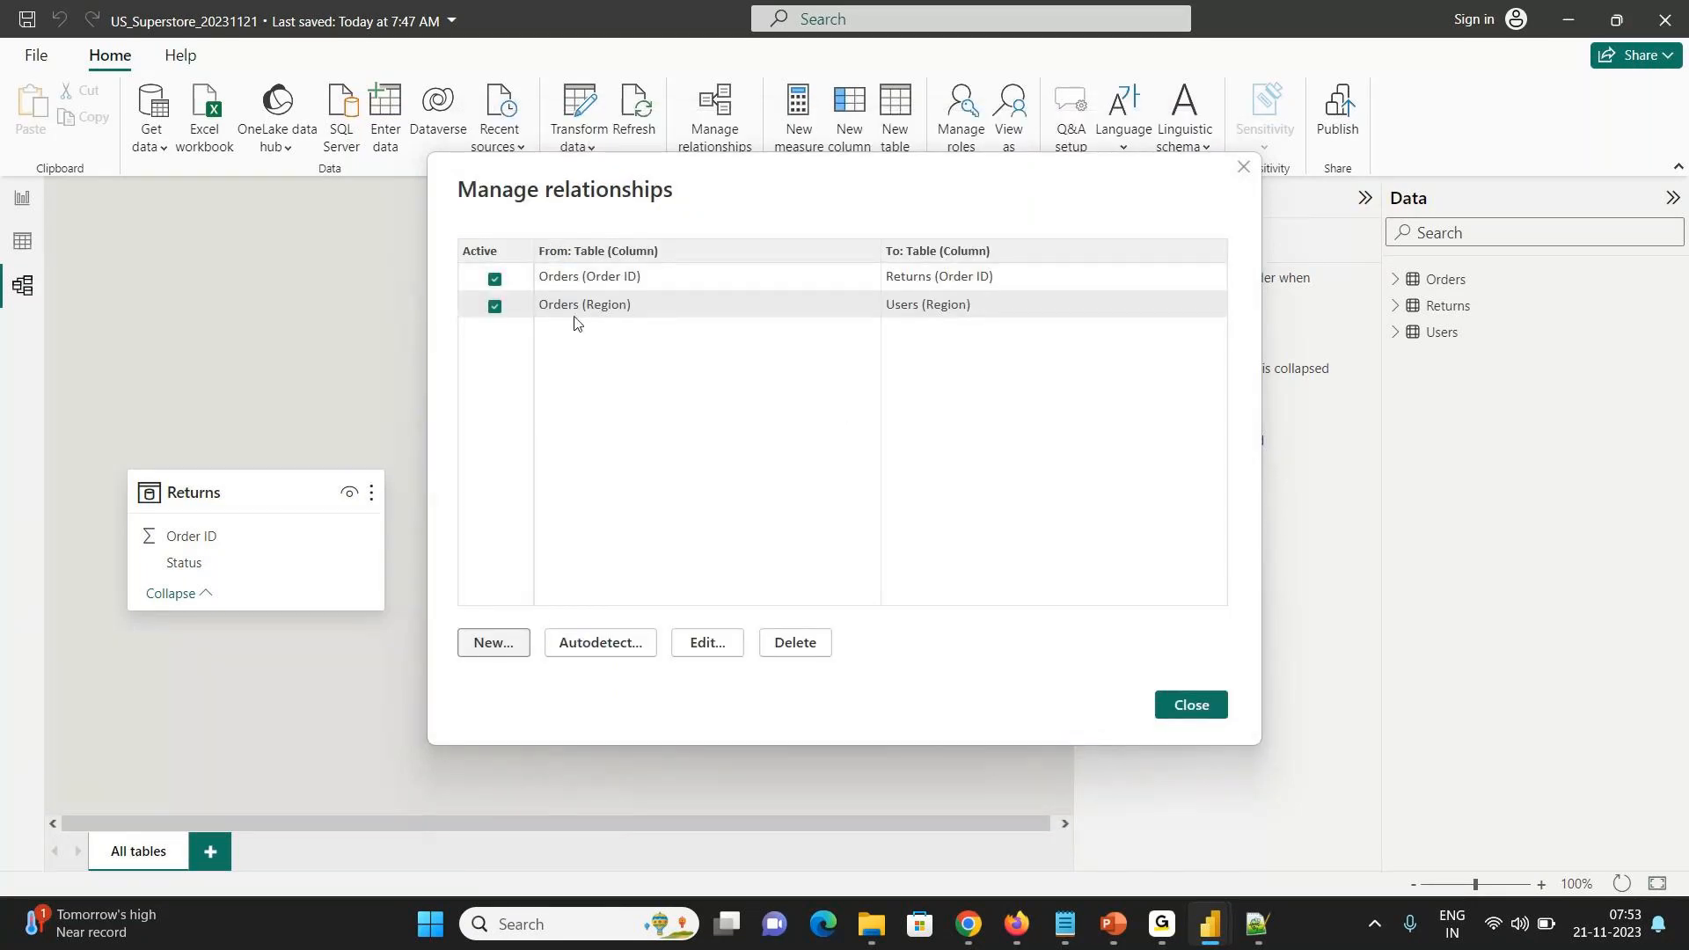
click(1200, 706)
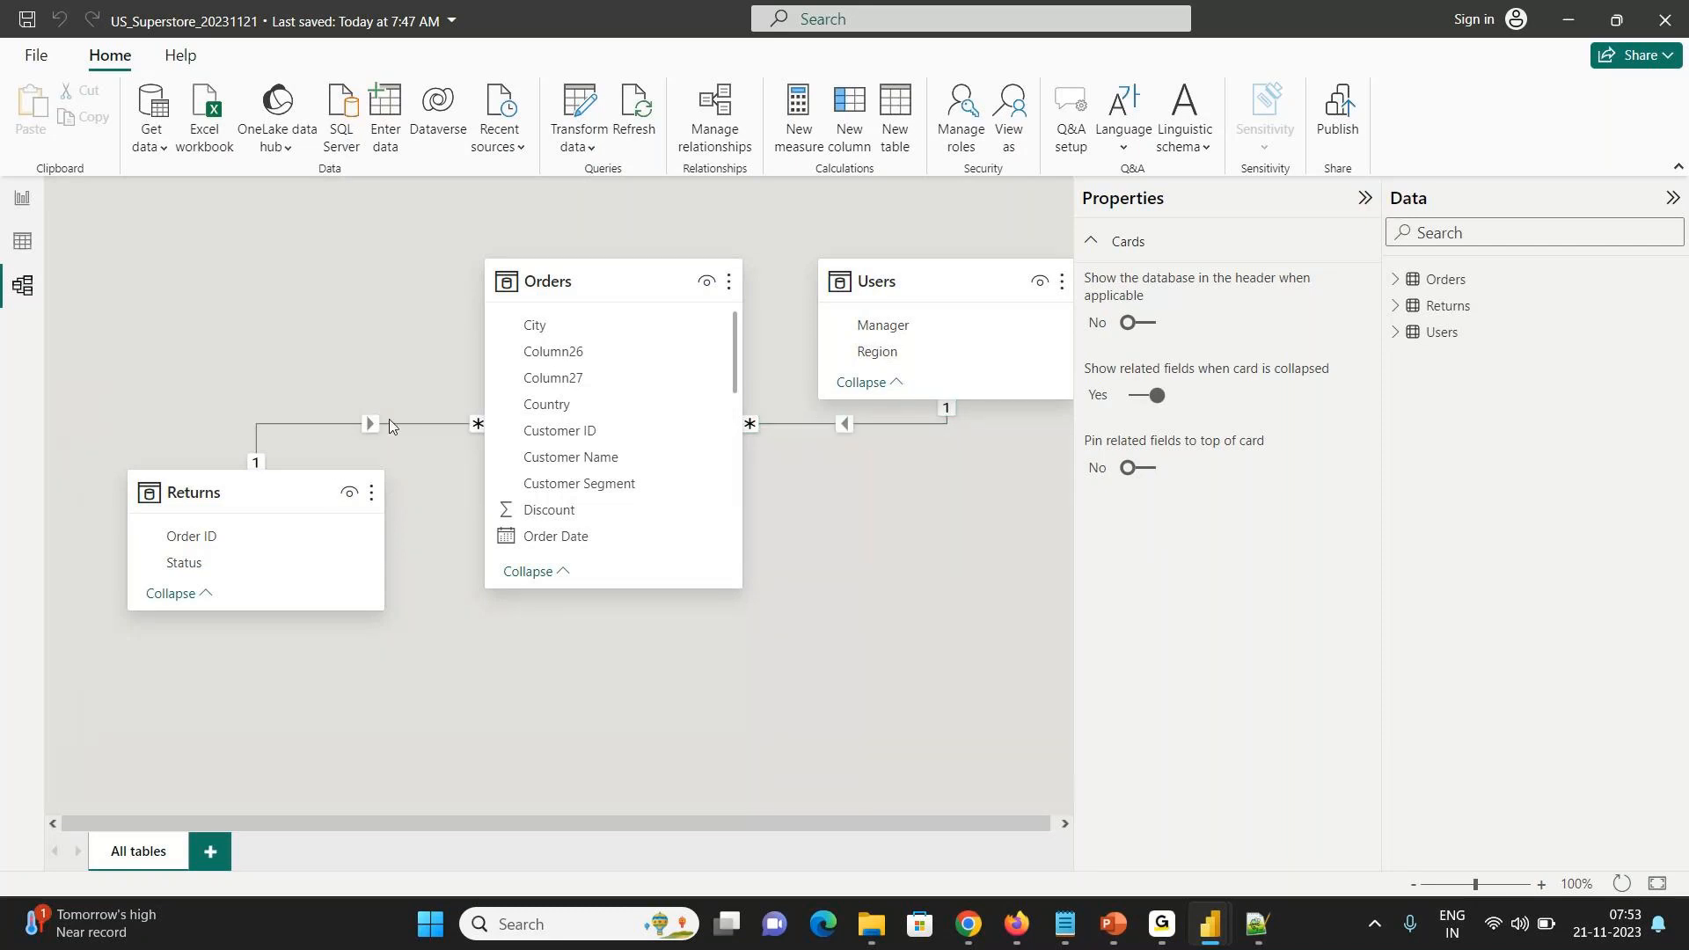
- Inspect the Orders–Returns and Orders–Users relationships and locate their linking columns in the Orders card
click(336, 421)
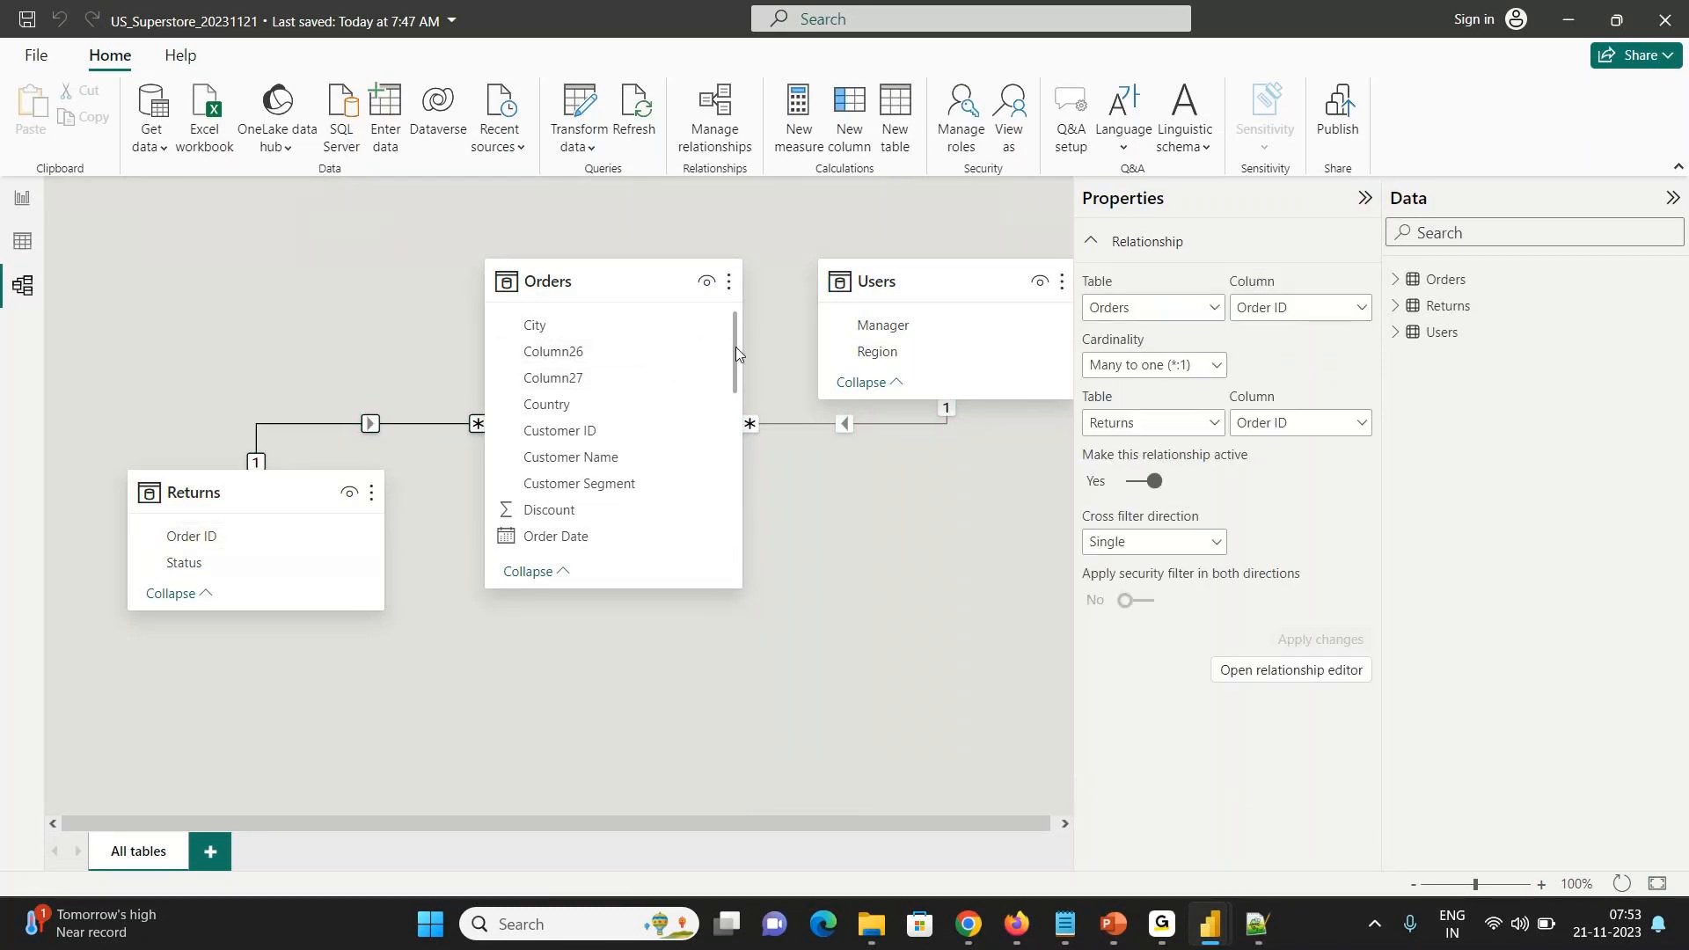
drag(735, 350, 736, 383)
click(309, 424)
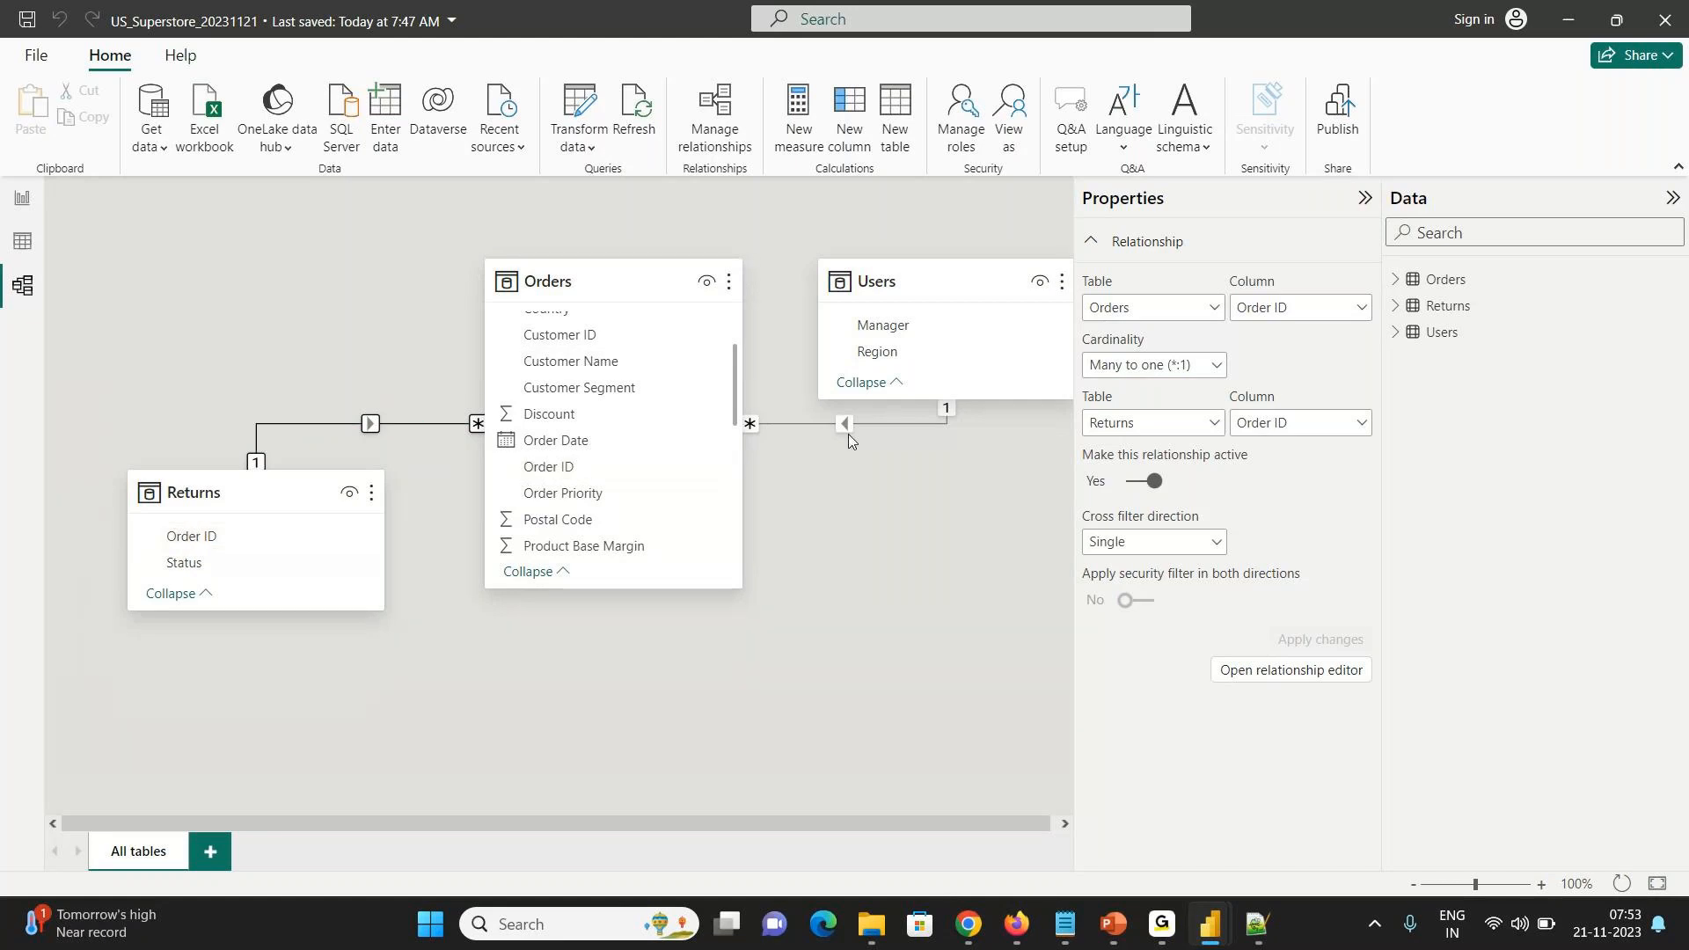
click(814, 425)
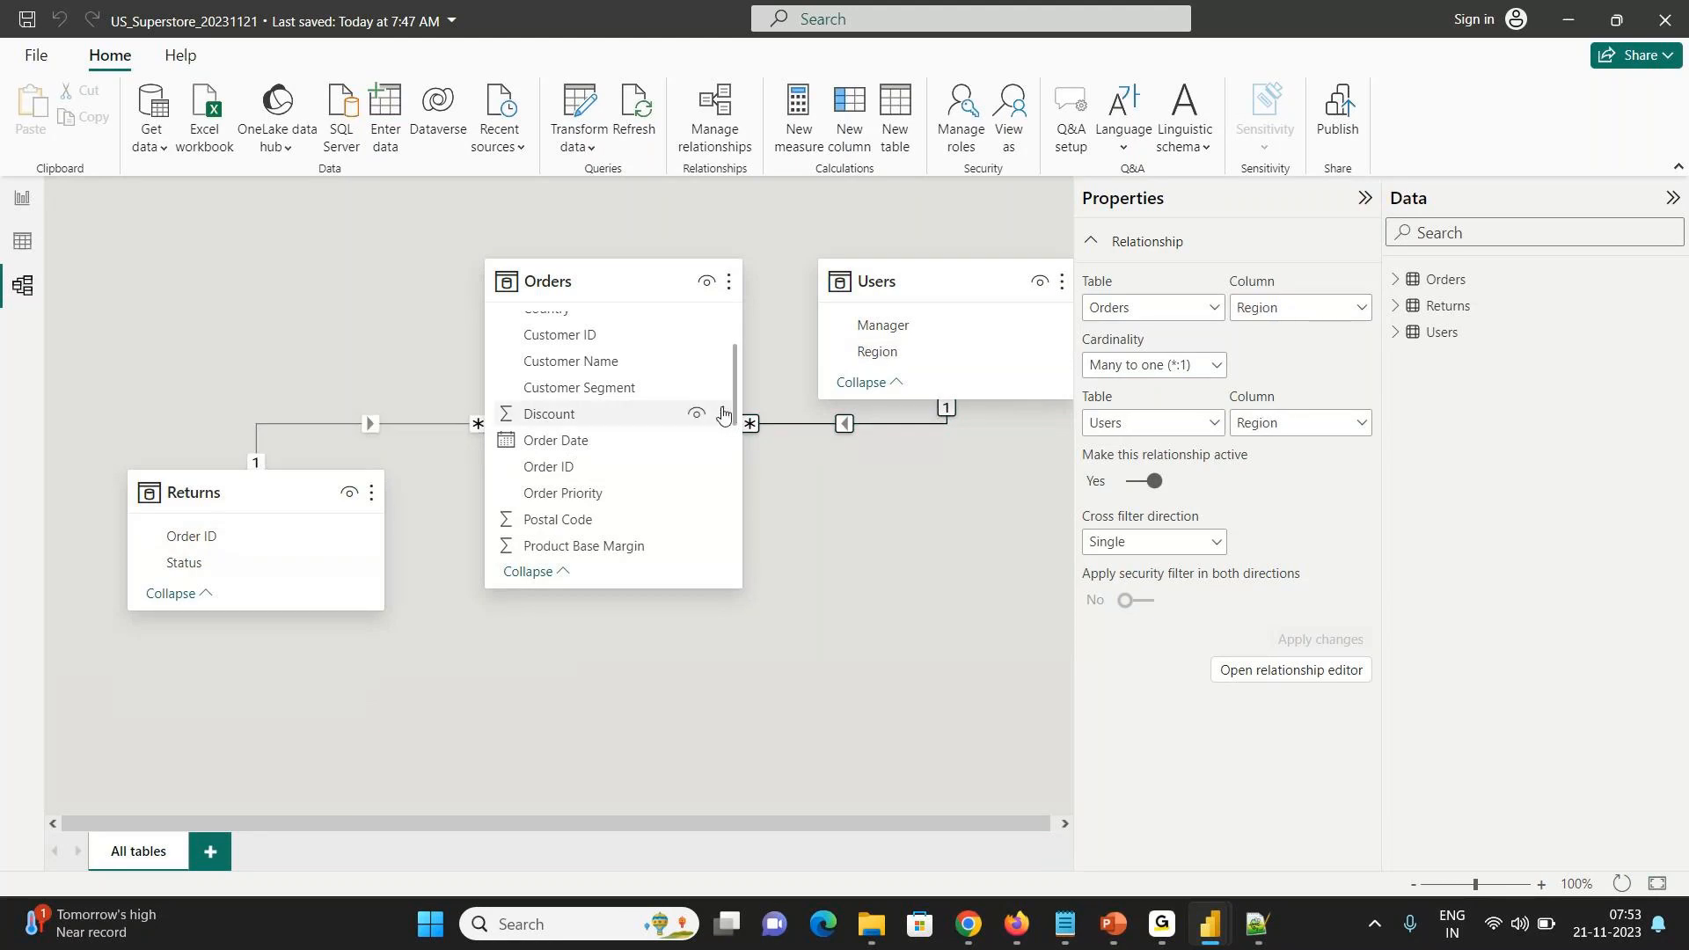
scroll(735, 431, down, 1)
drag(735, 431, 737, 485)
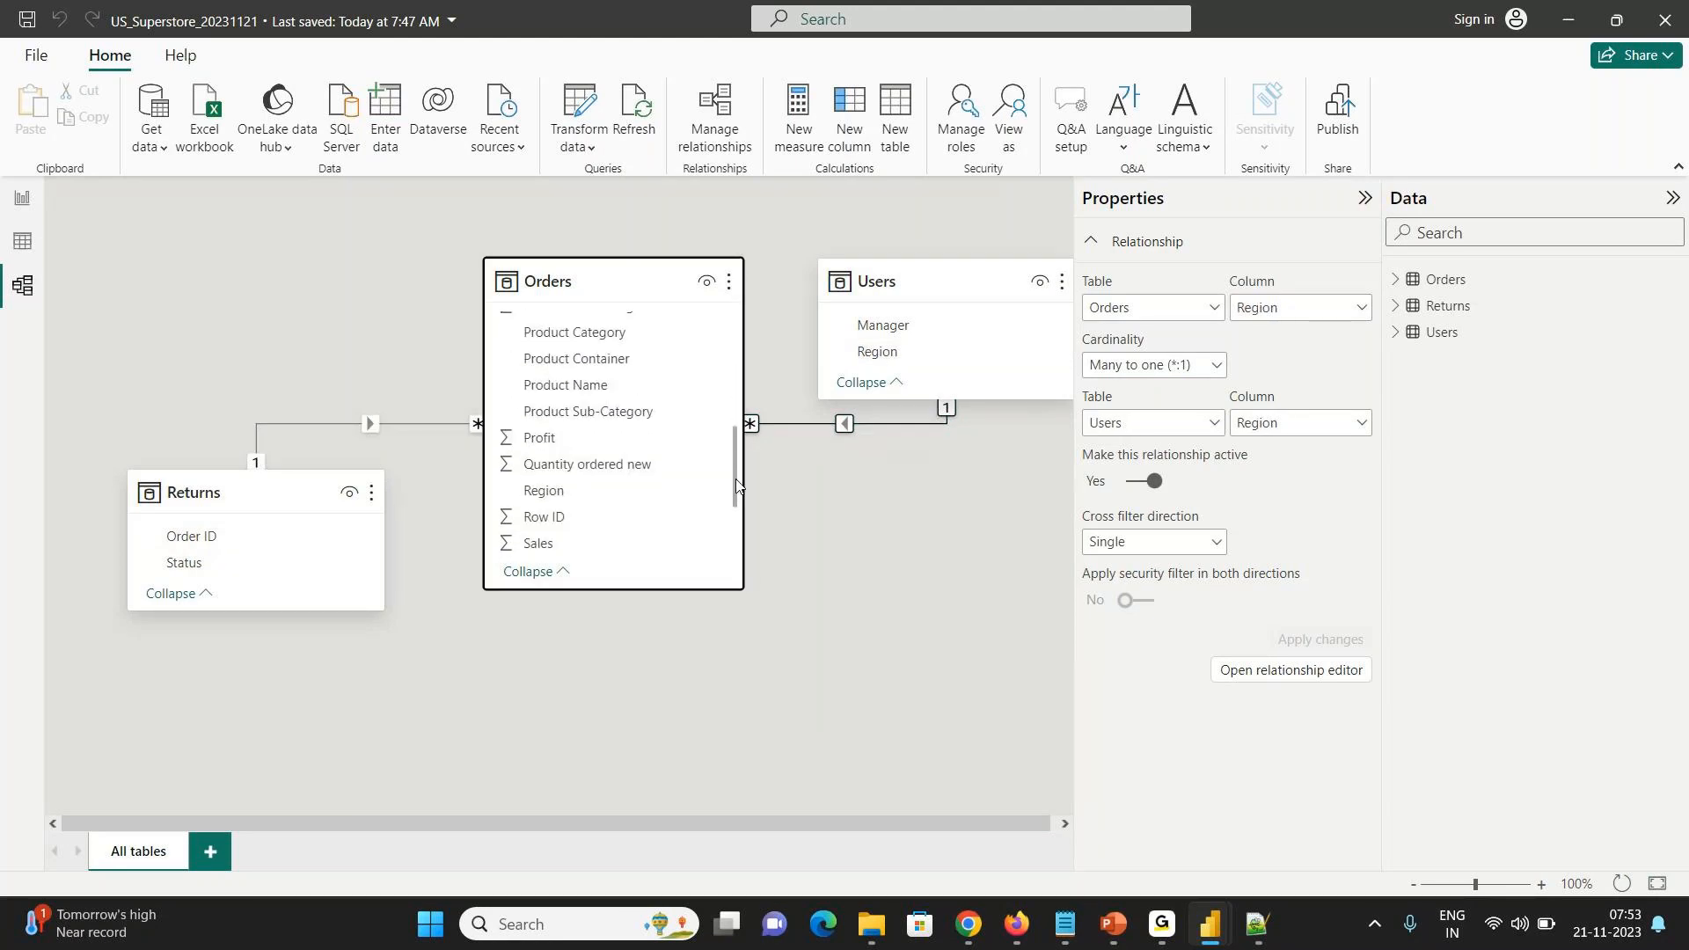
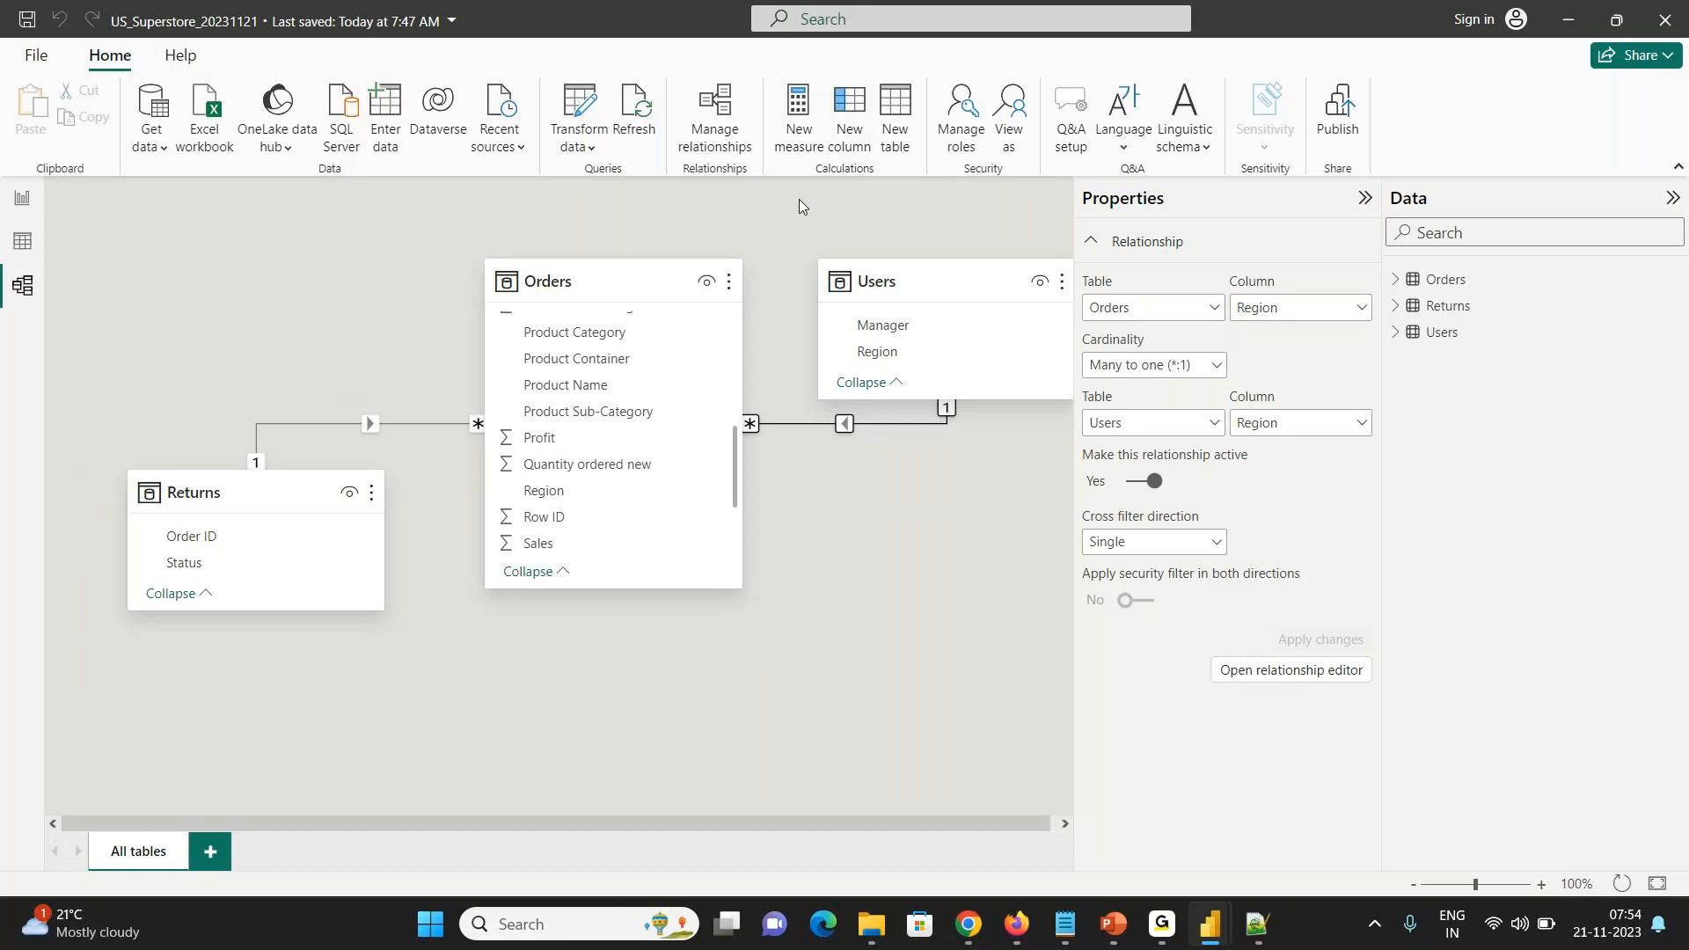
- Save the US_Superstore_20231121 report
click(39, 57)
click(42, 160)
mouse_move(1213, 926)
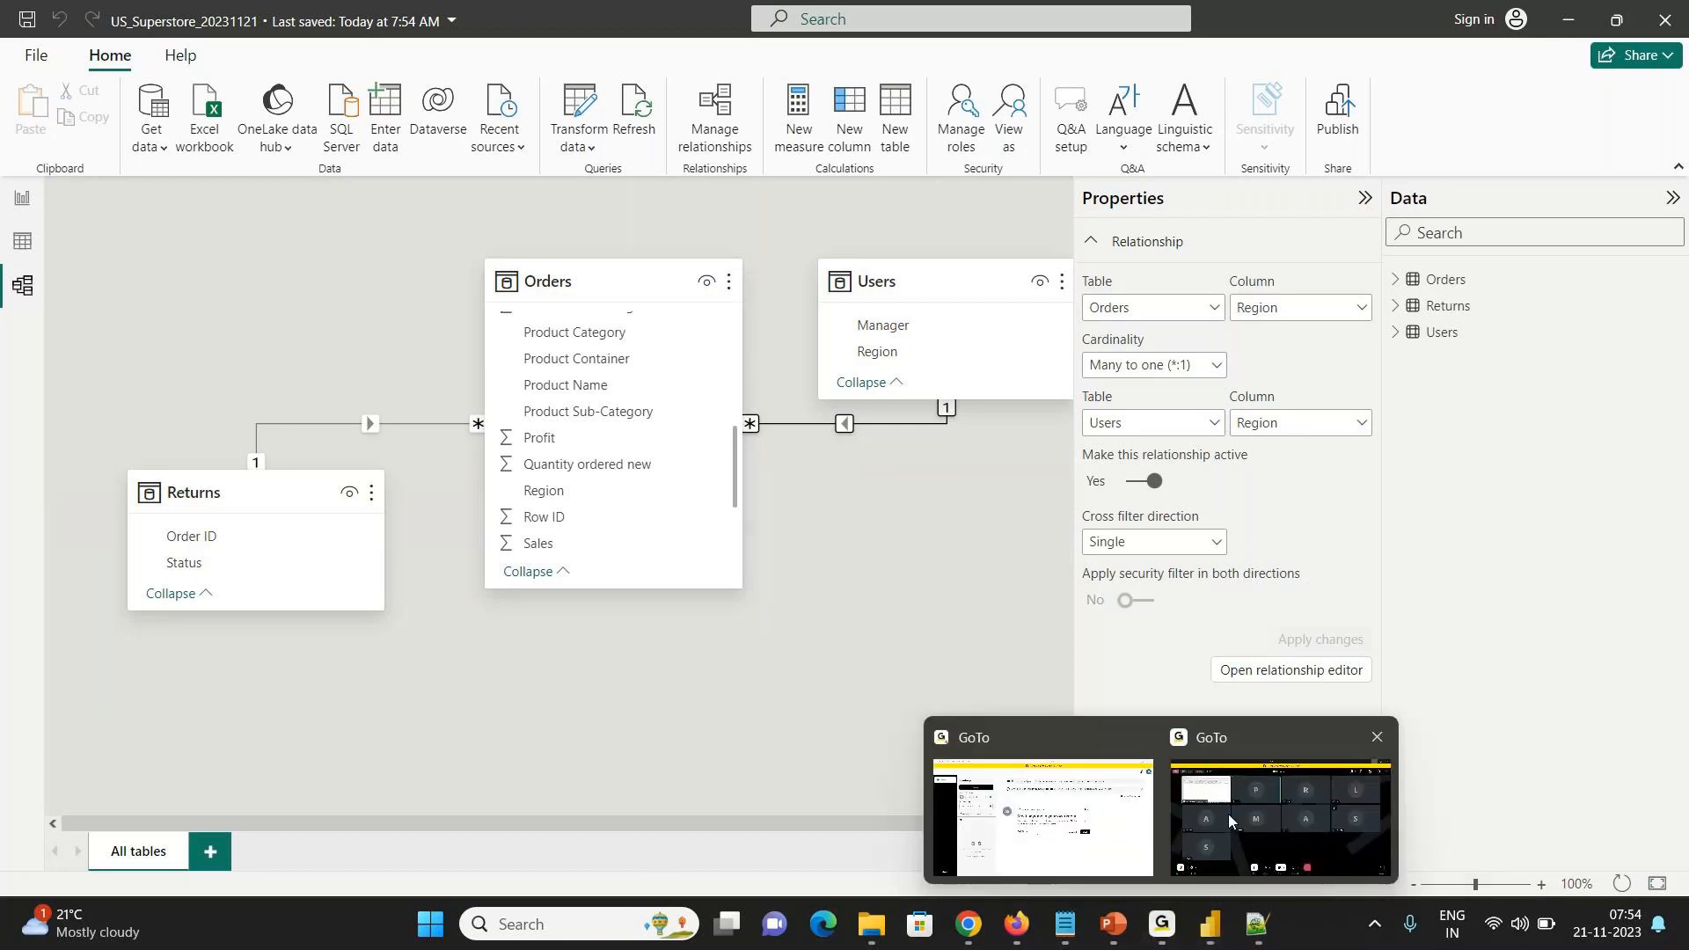
click(1228, 814)
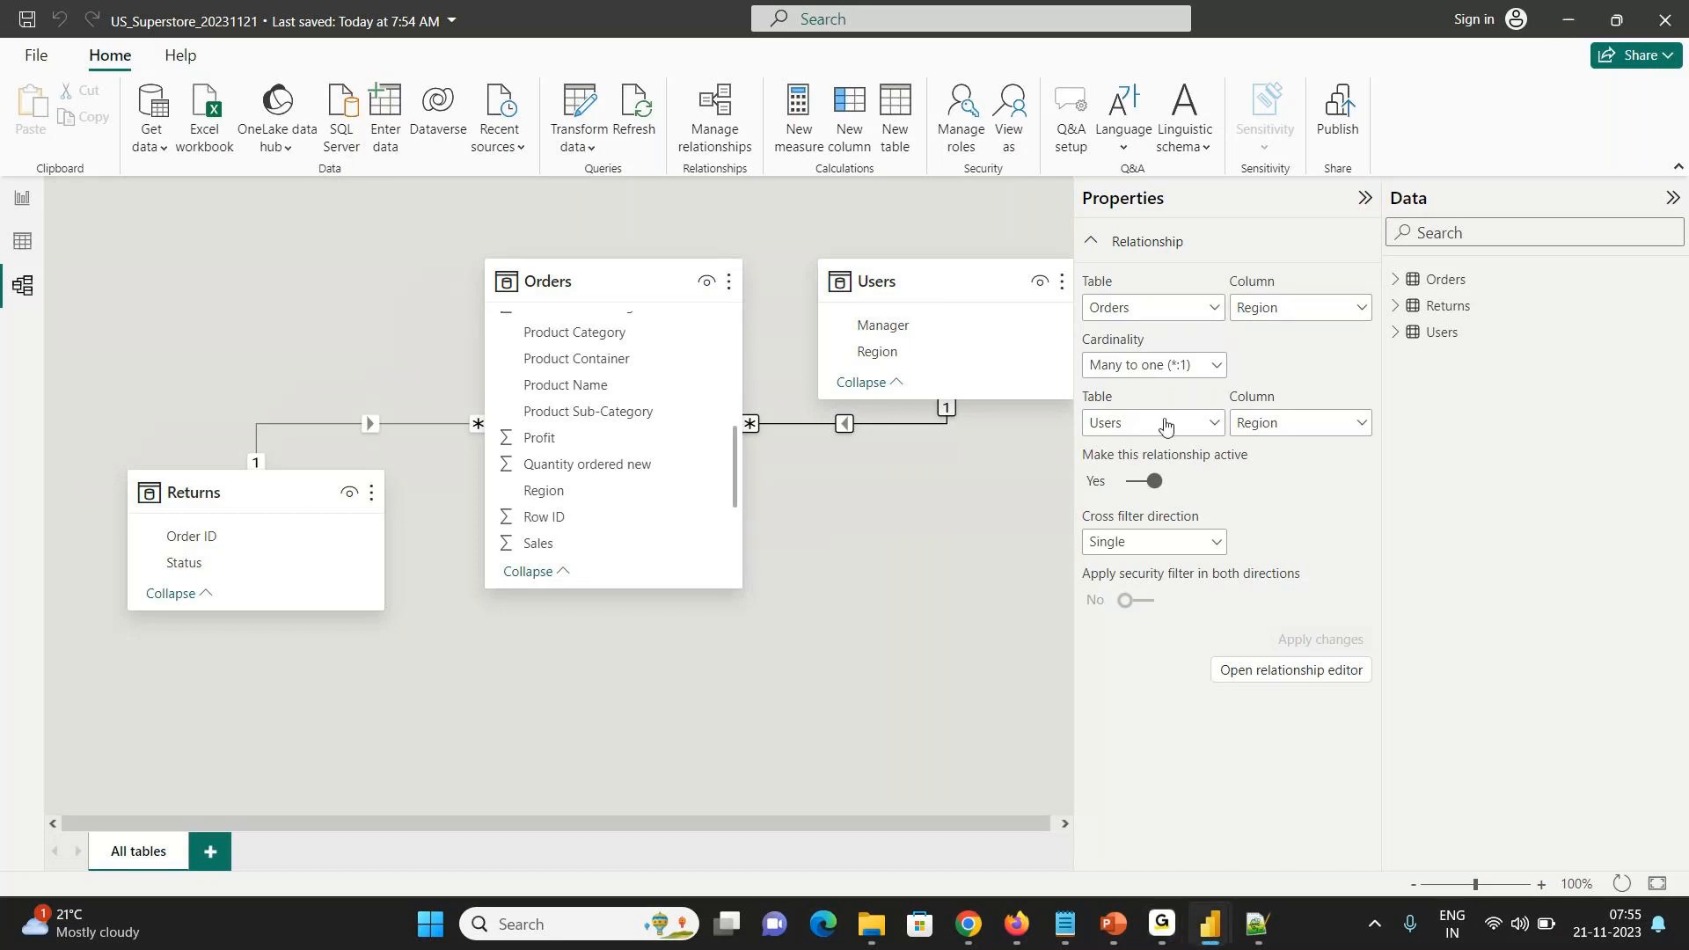
- Go to Report view and consult the Sales/Profit page of the US_Super_Store report as a reference before returning to the blank page
click(22, 197)
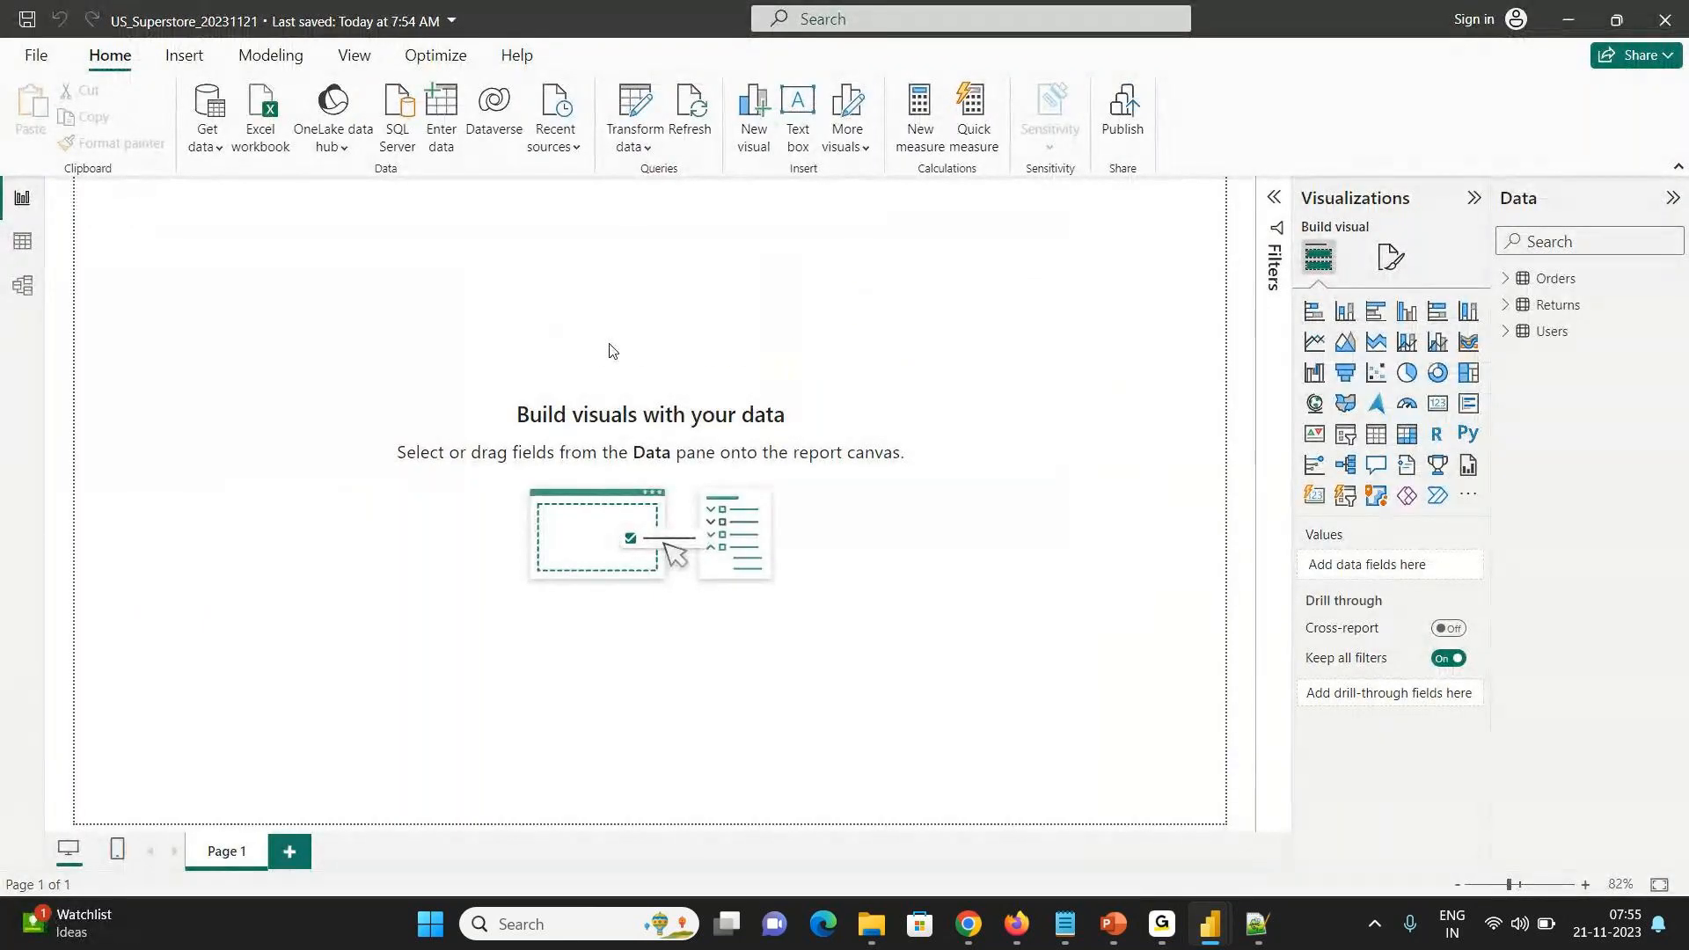
mouse_move(1213, 931)
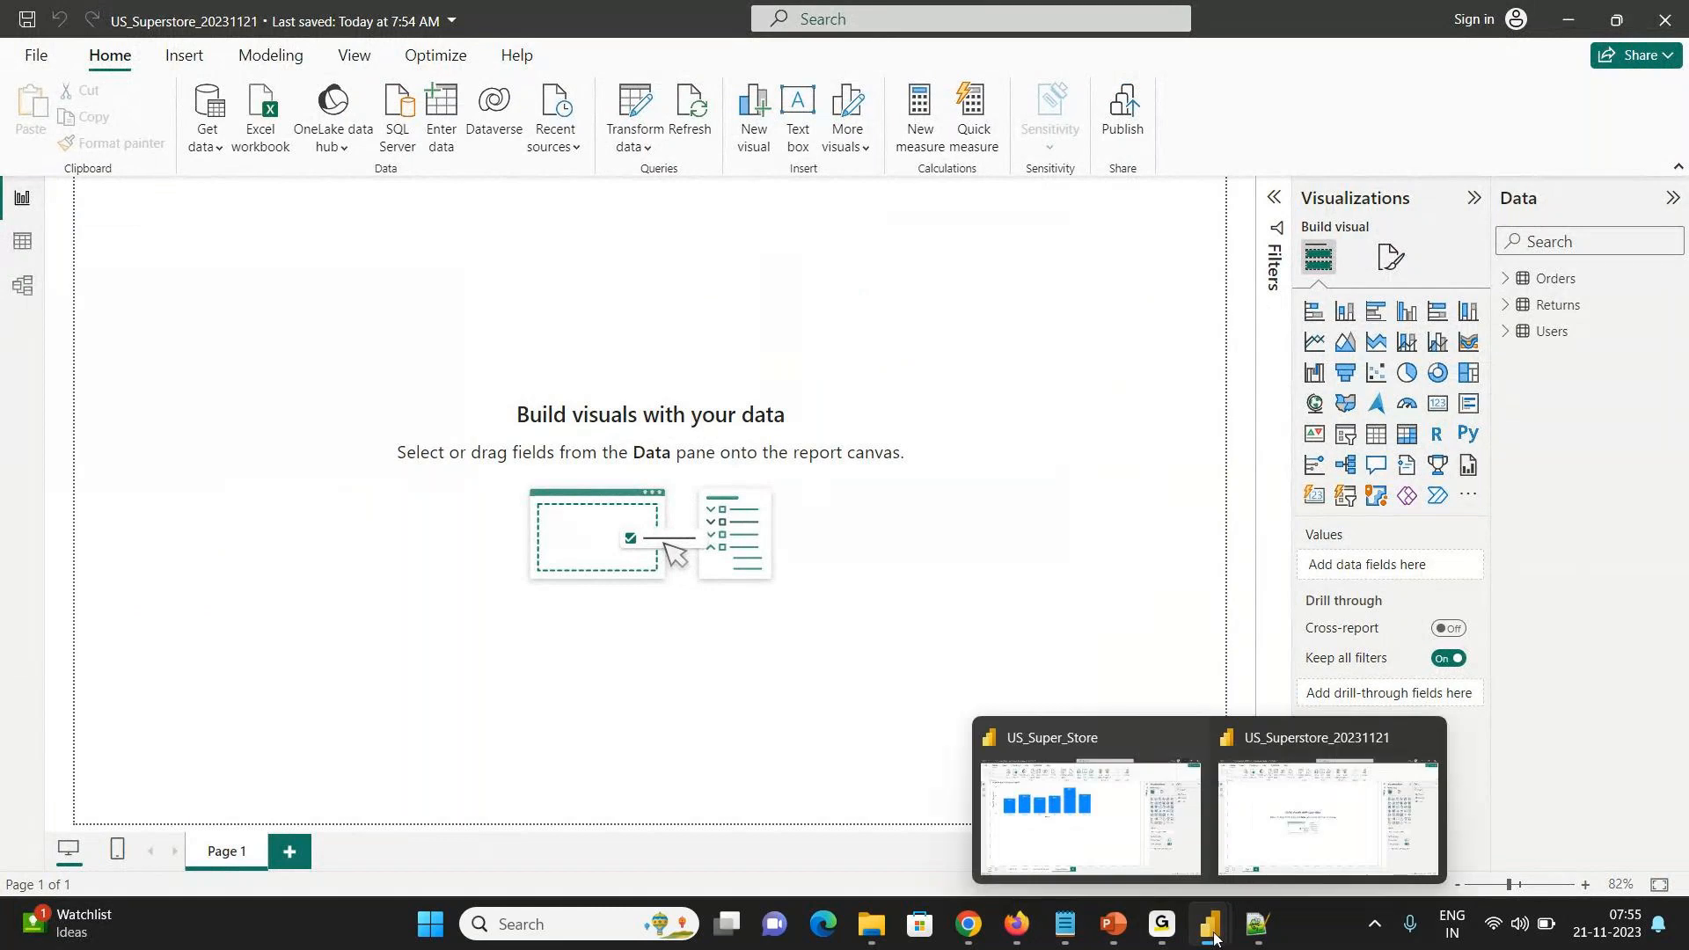
click(1126, 865)
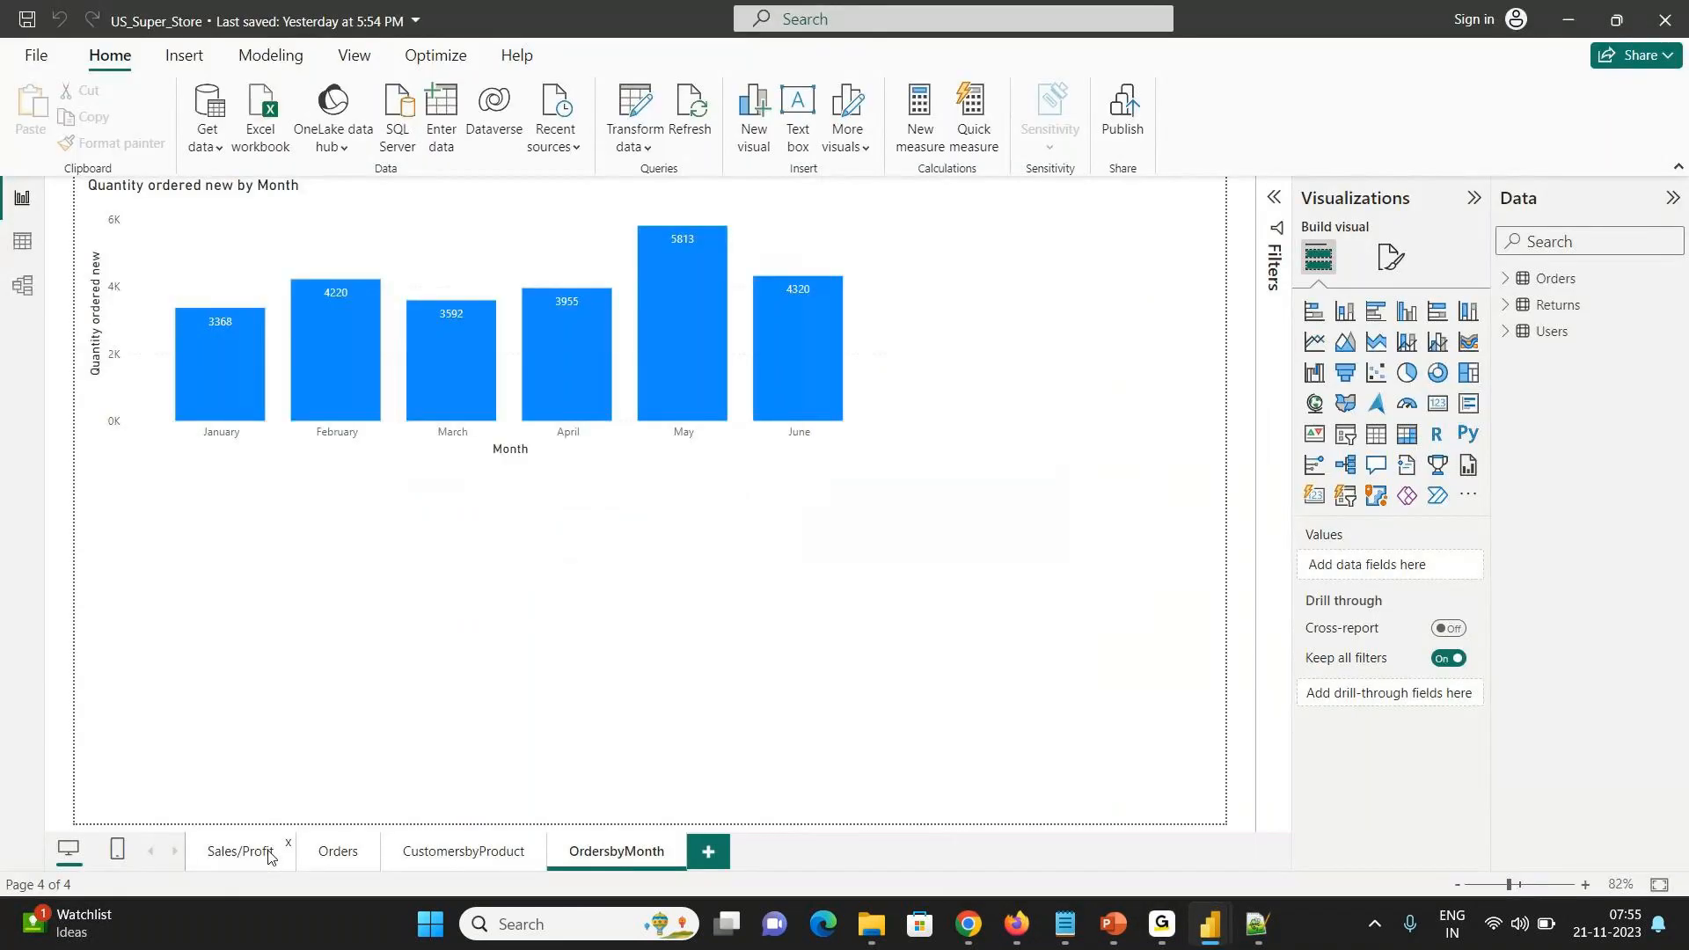
click(253, 852)
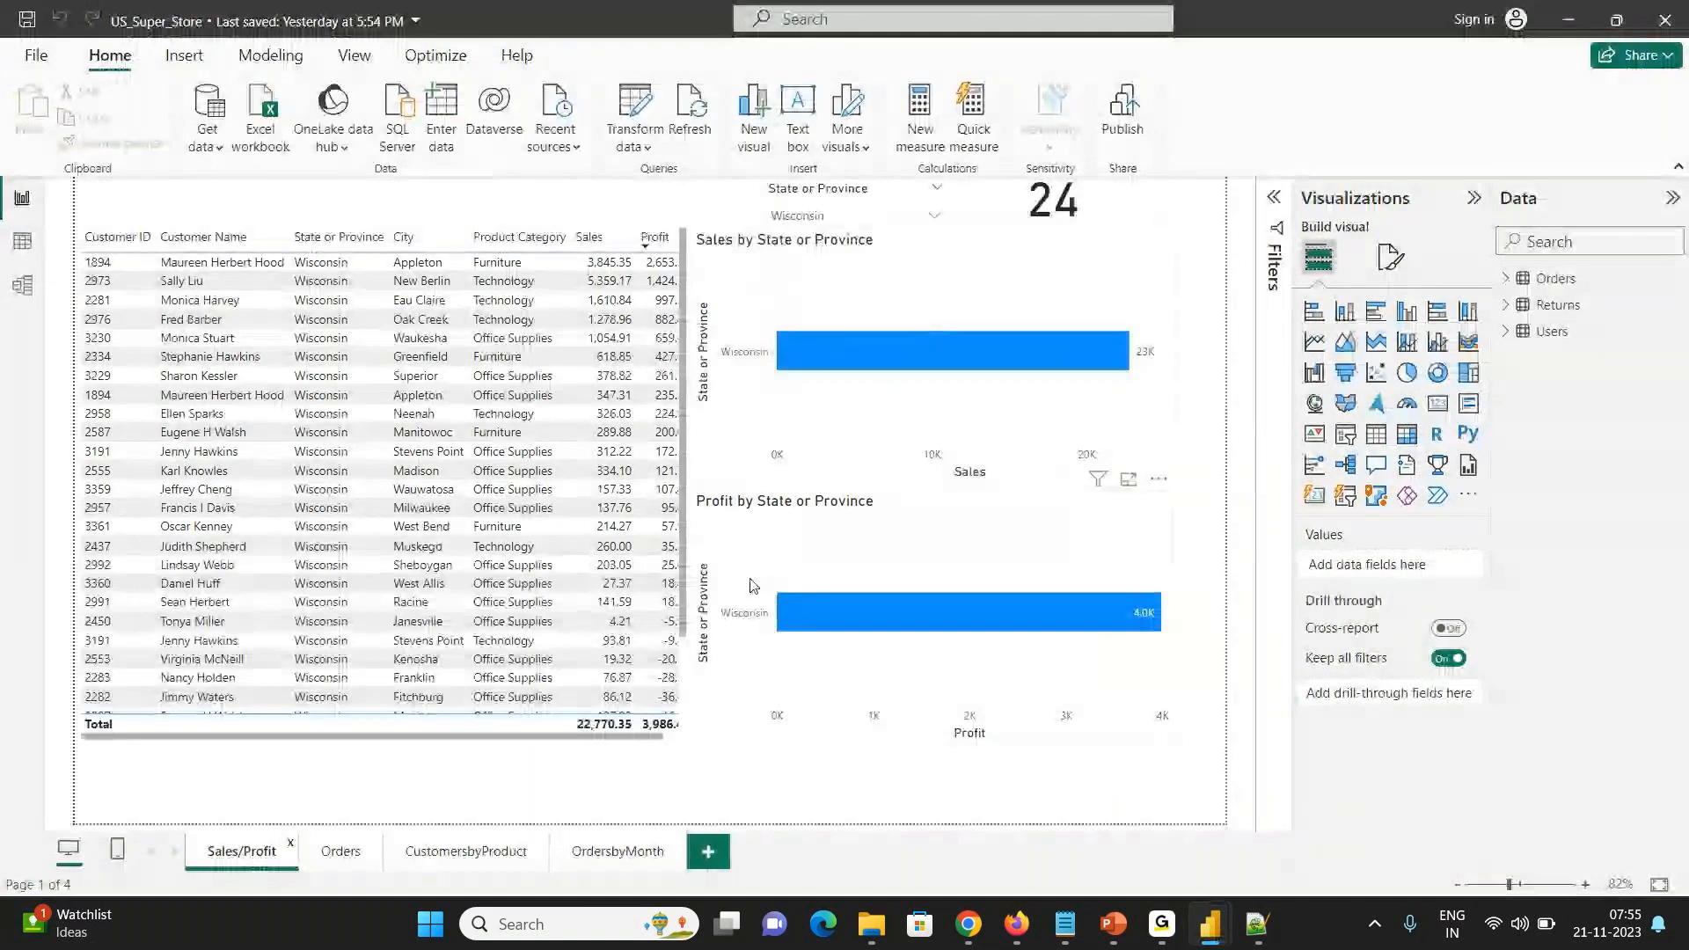
key(alt+Tab)
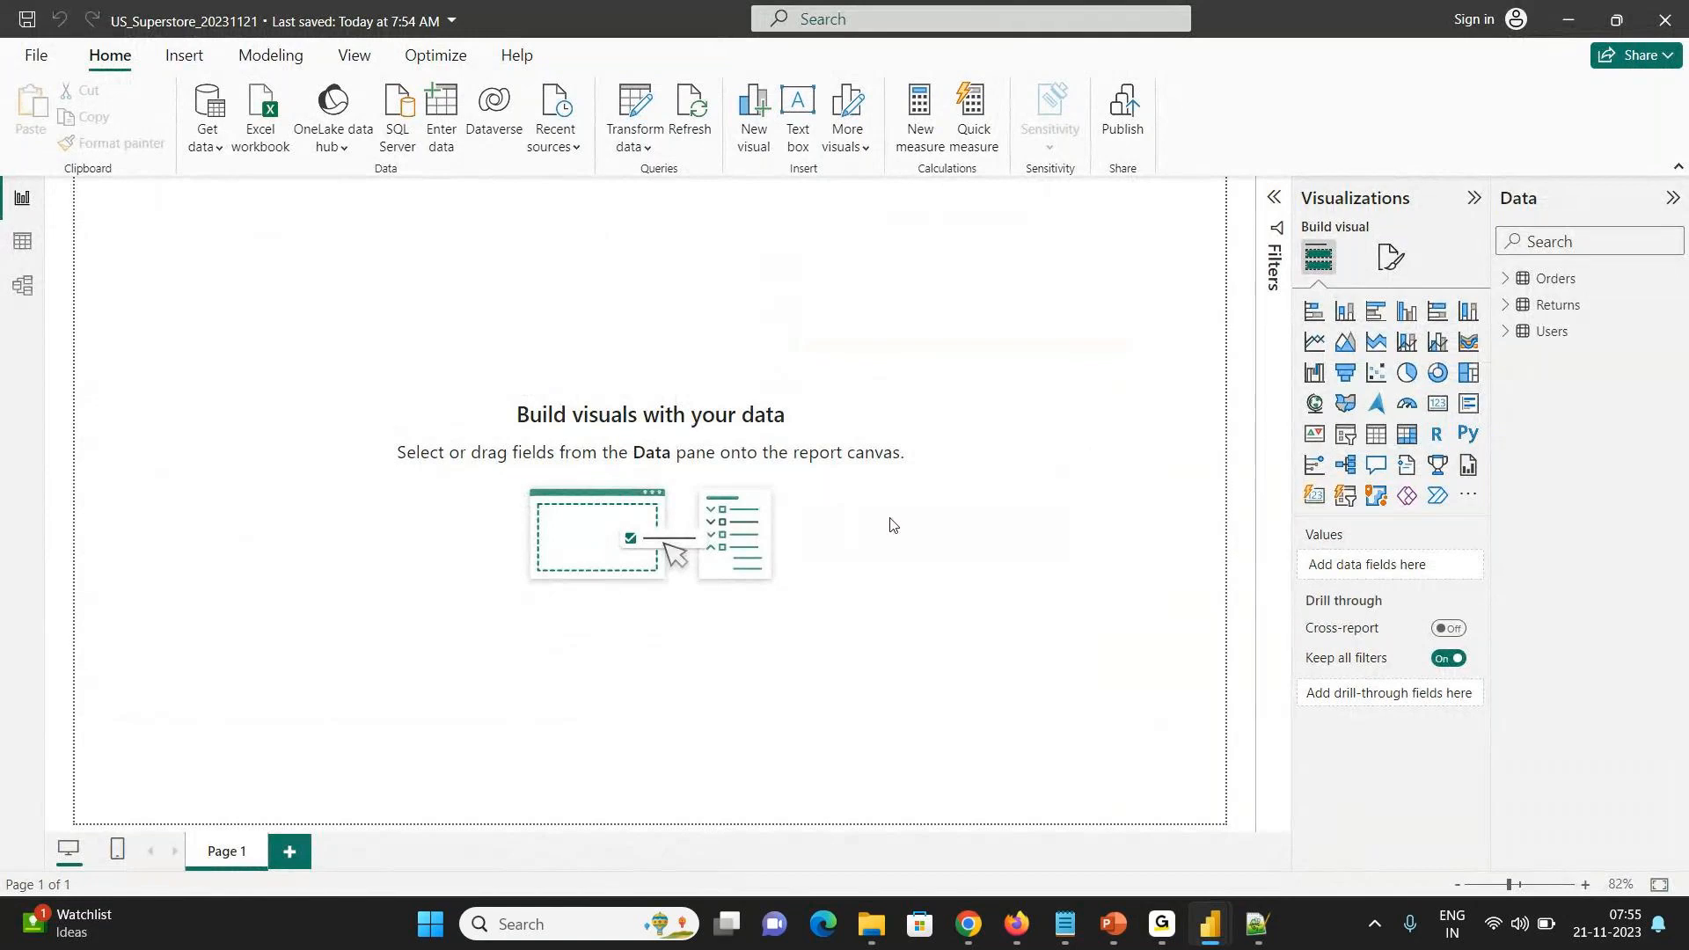
- Try to add the State or Province field from Orders to the blank page and check the details of the map notice
click(1504, 280)
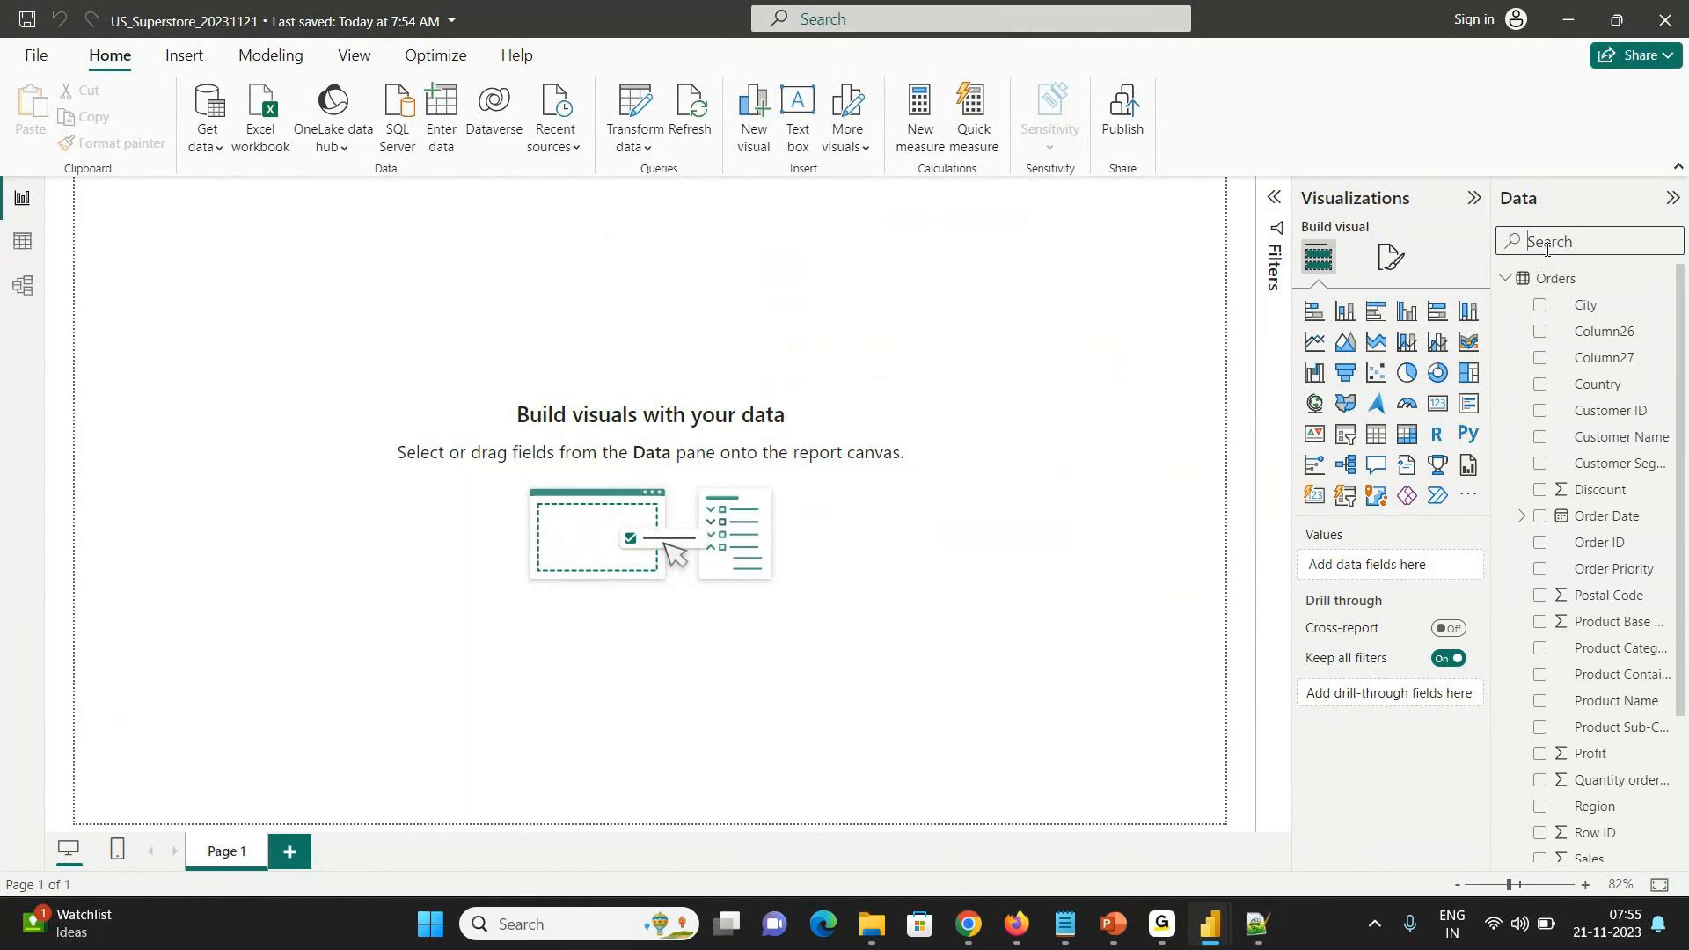
text(sta)
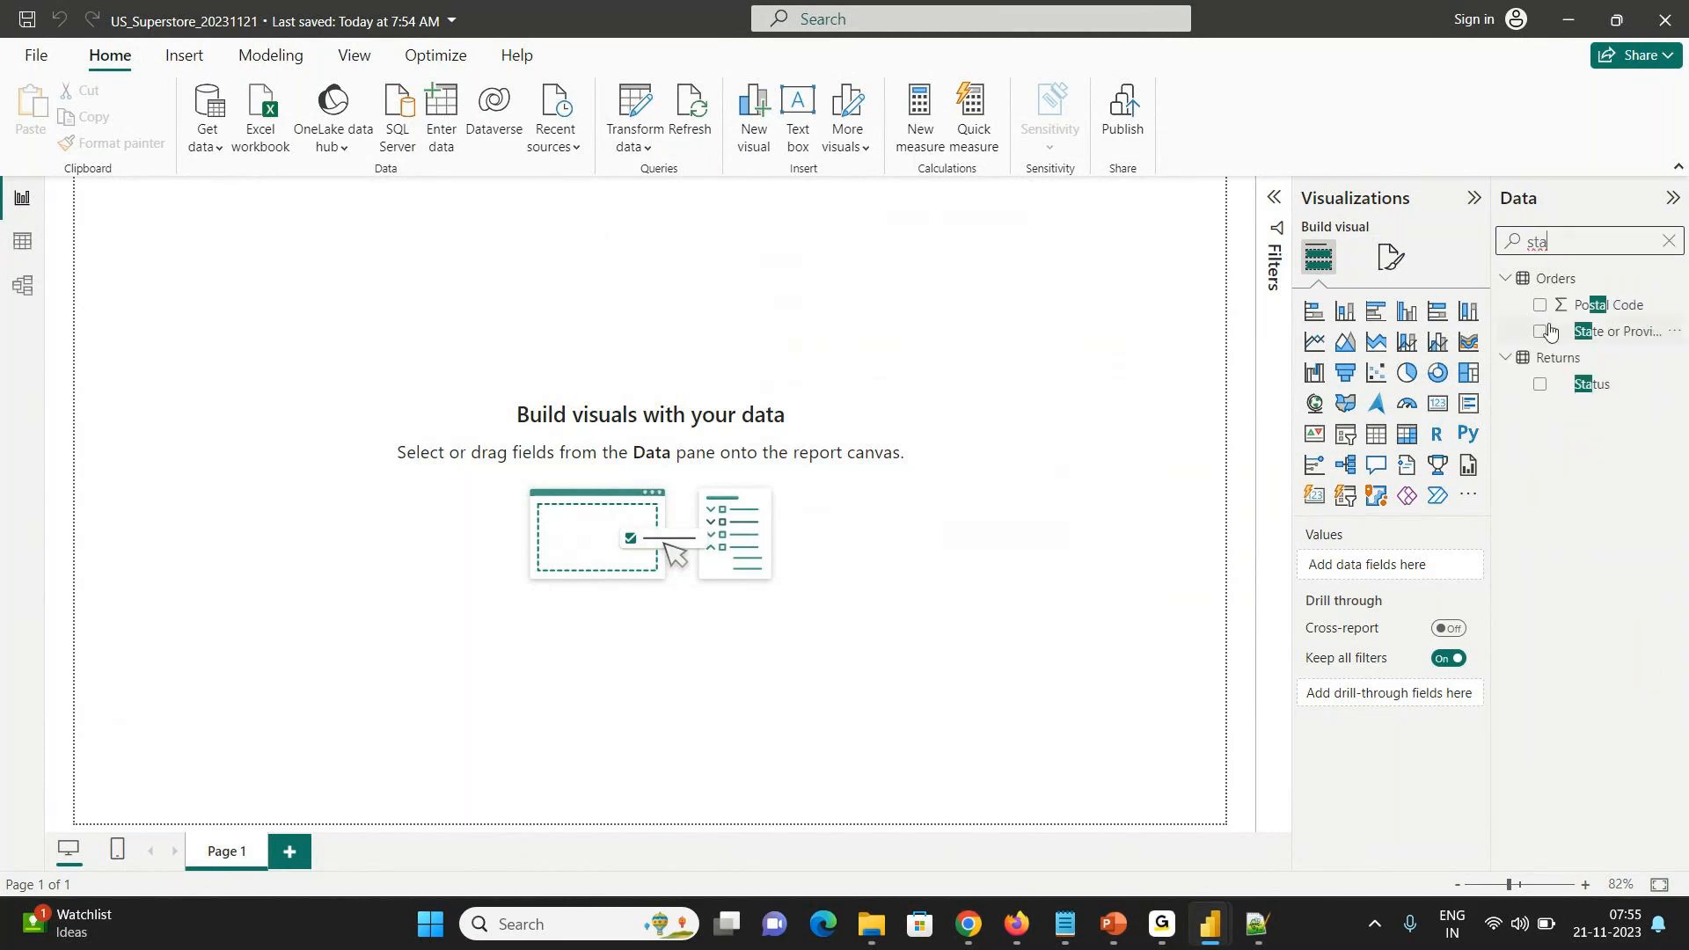
click(1540, 332)
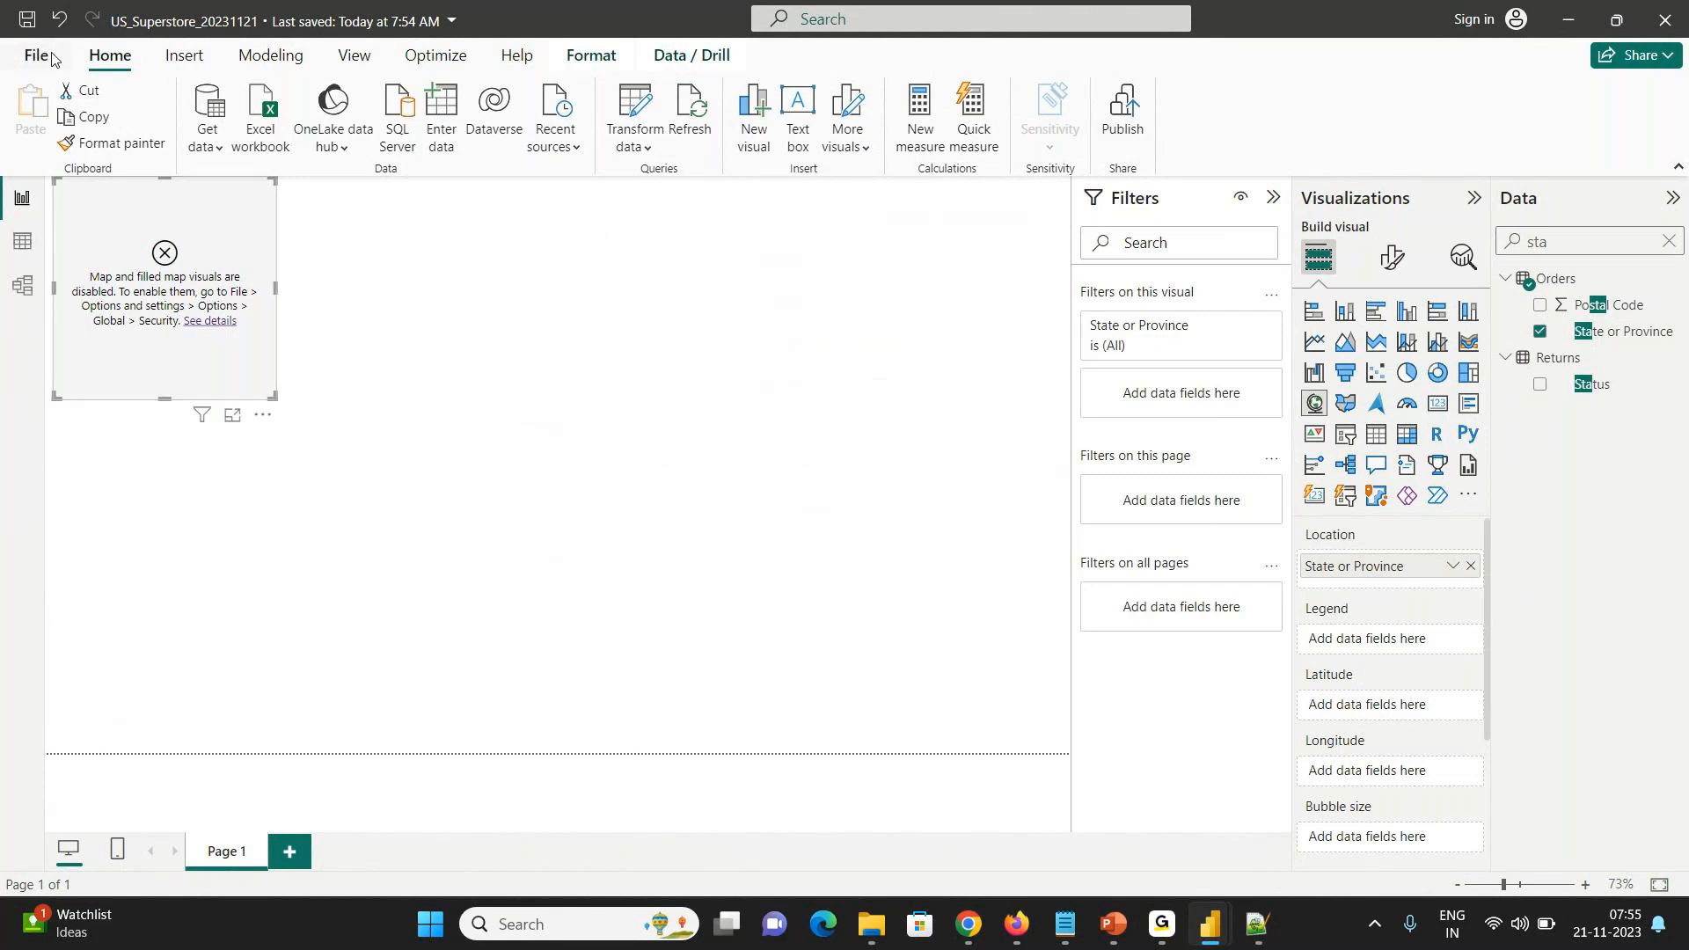
click(209, 321)
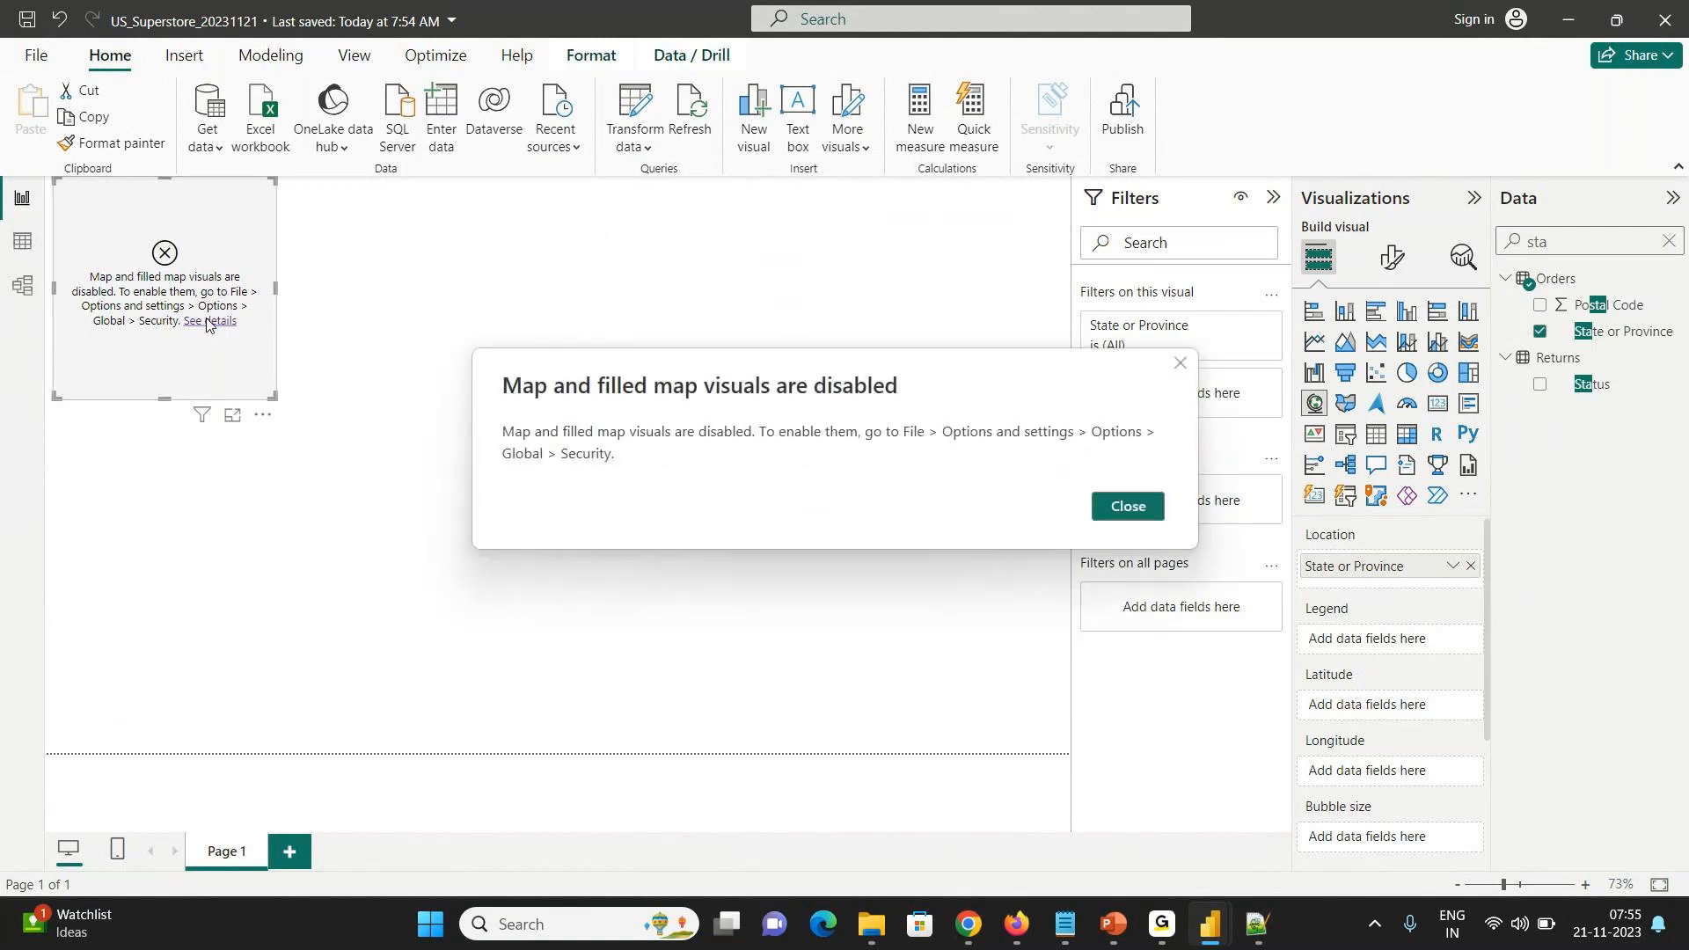
click(1117, 507)
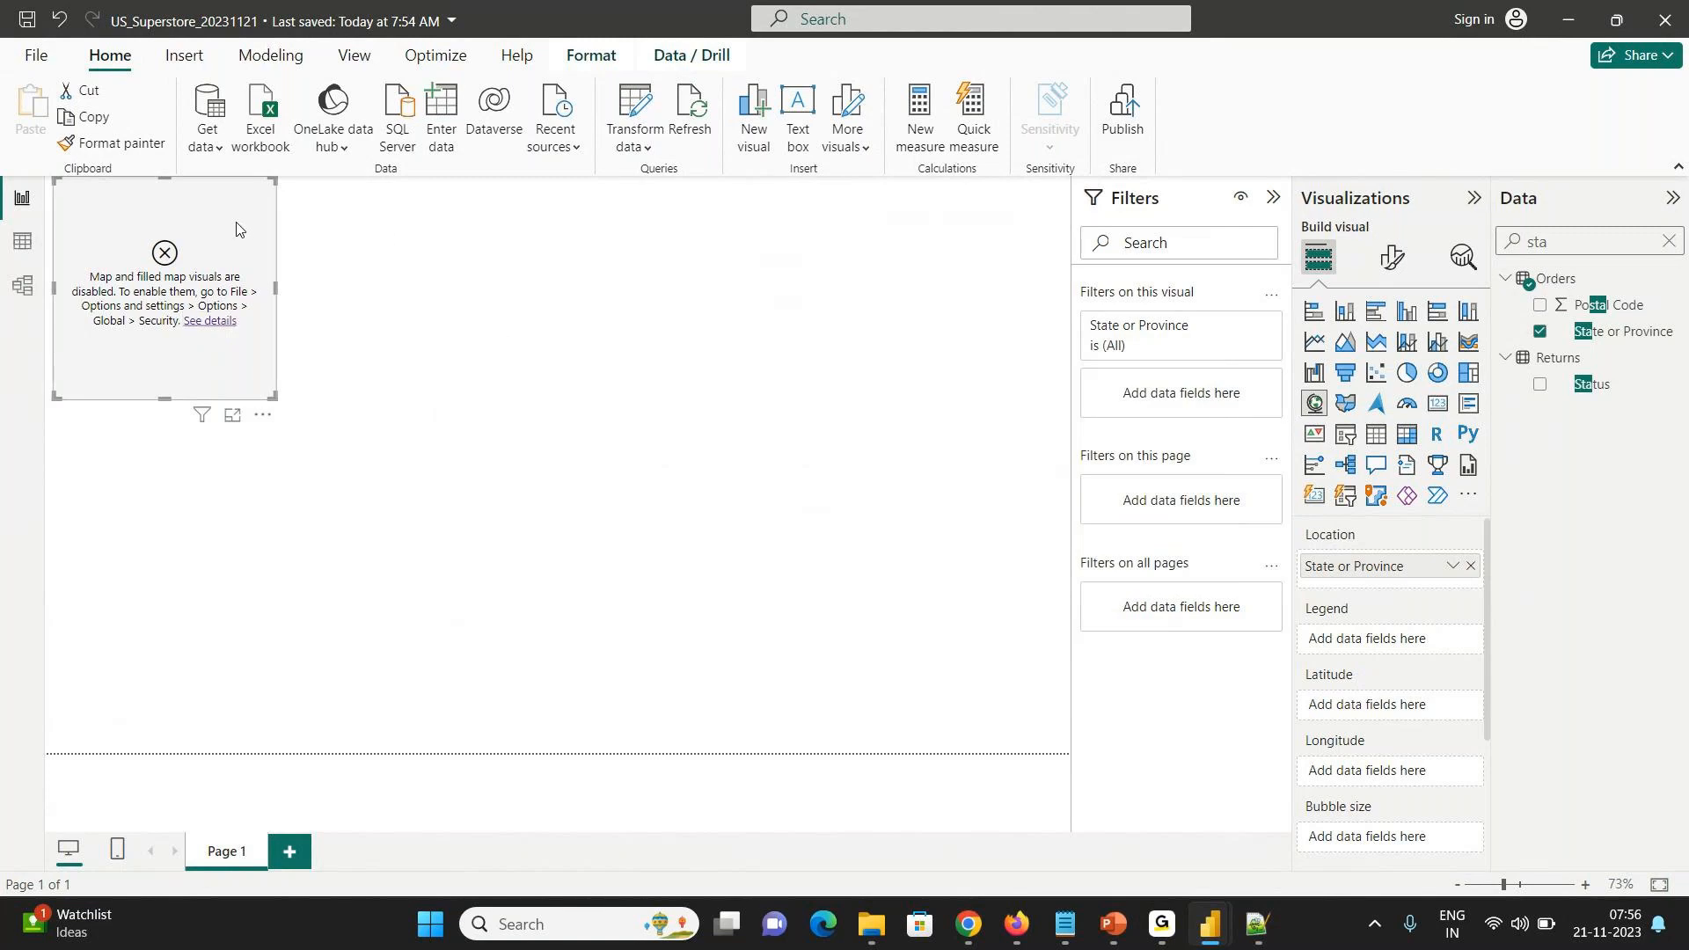
- Remove State or Province from the map visual and delete the visual from the page
click(1540, 332)
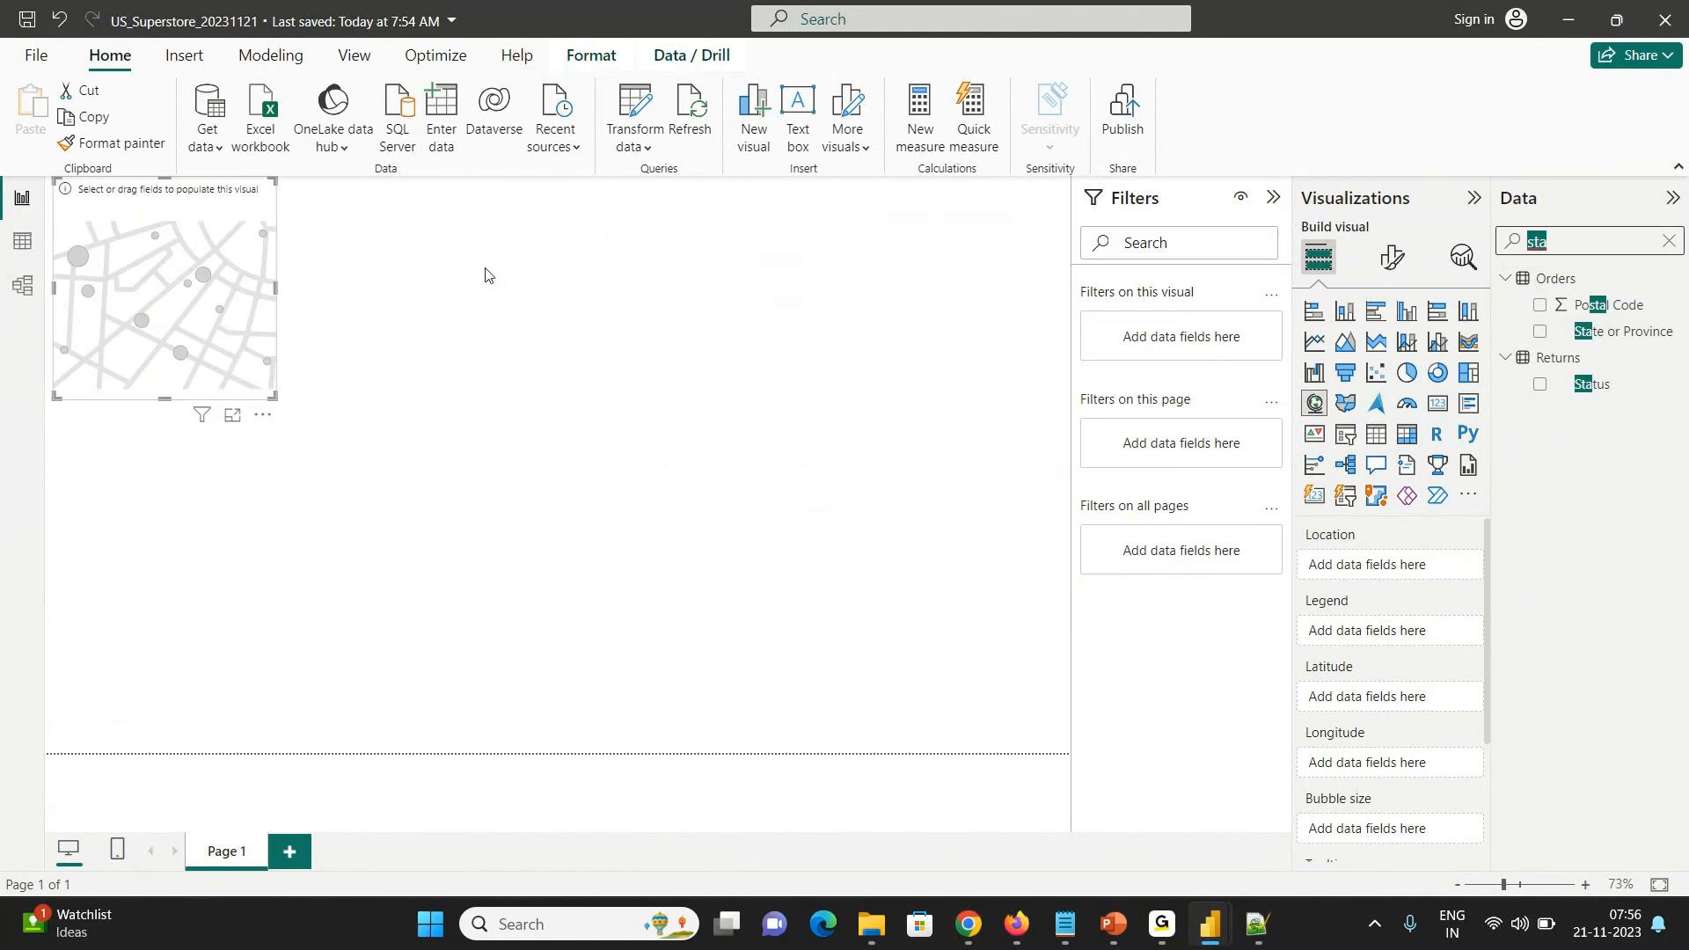
click(117, 201)
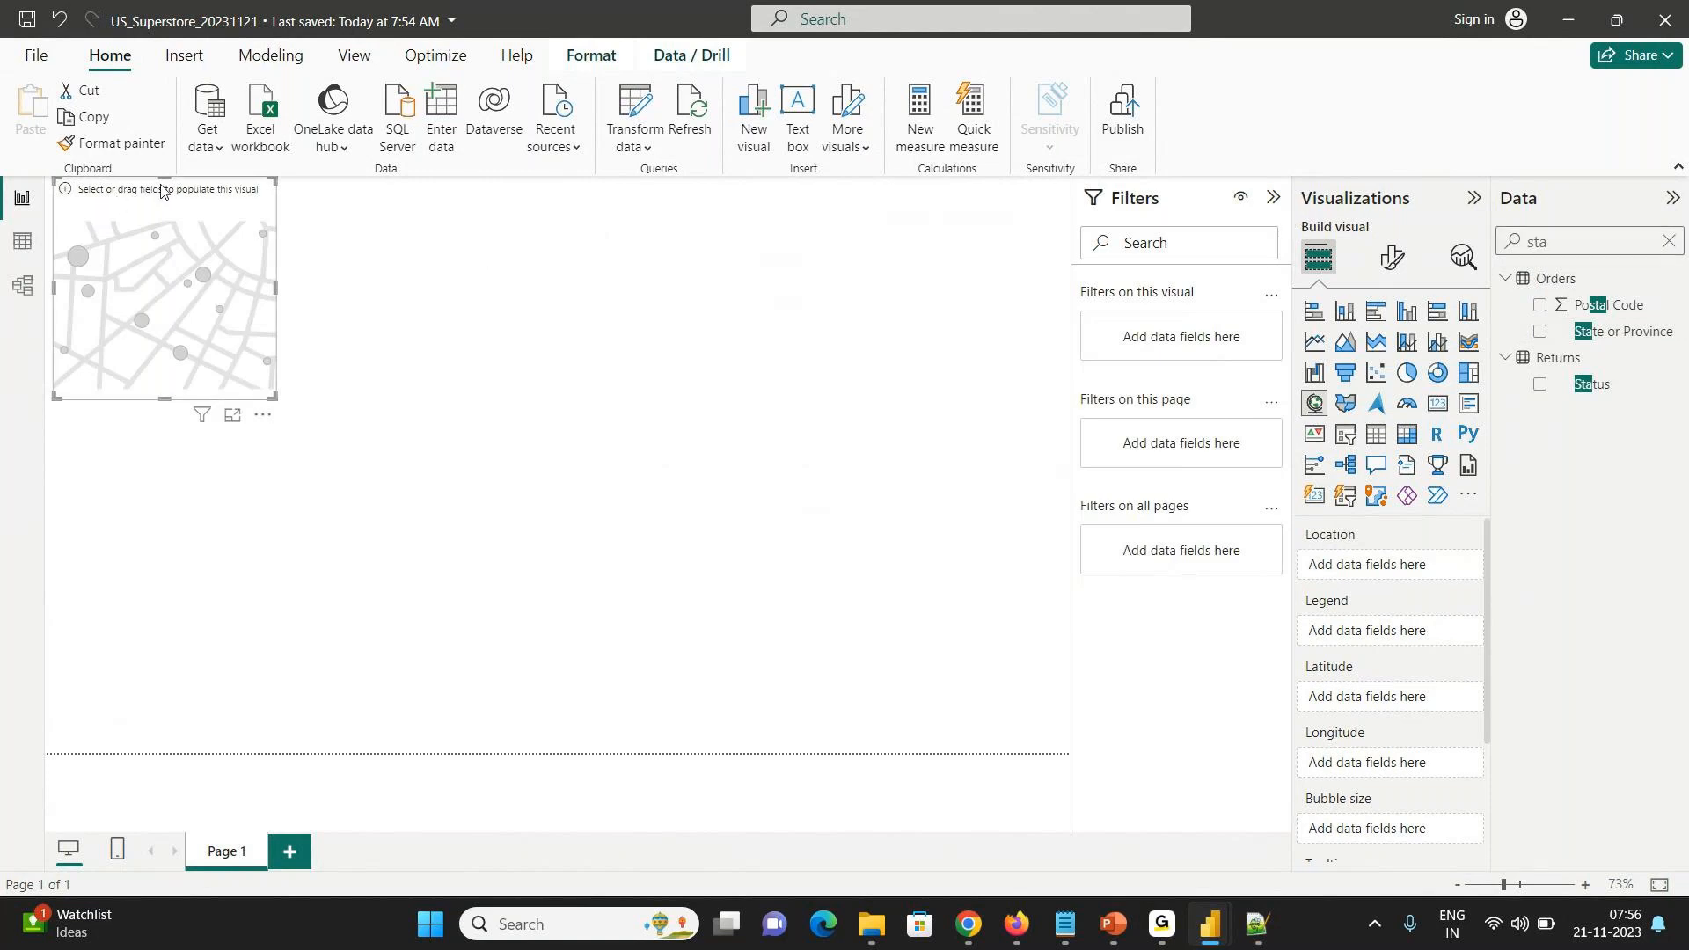
key(Delete)
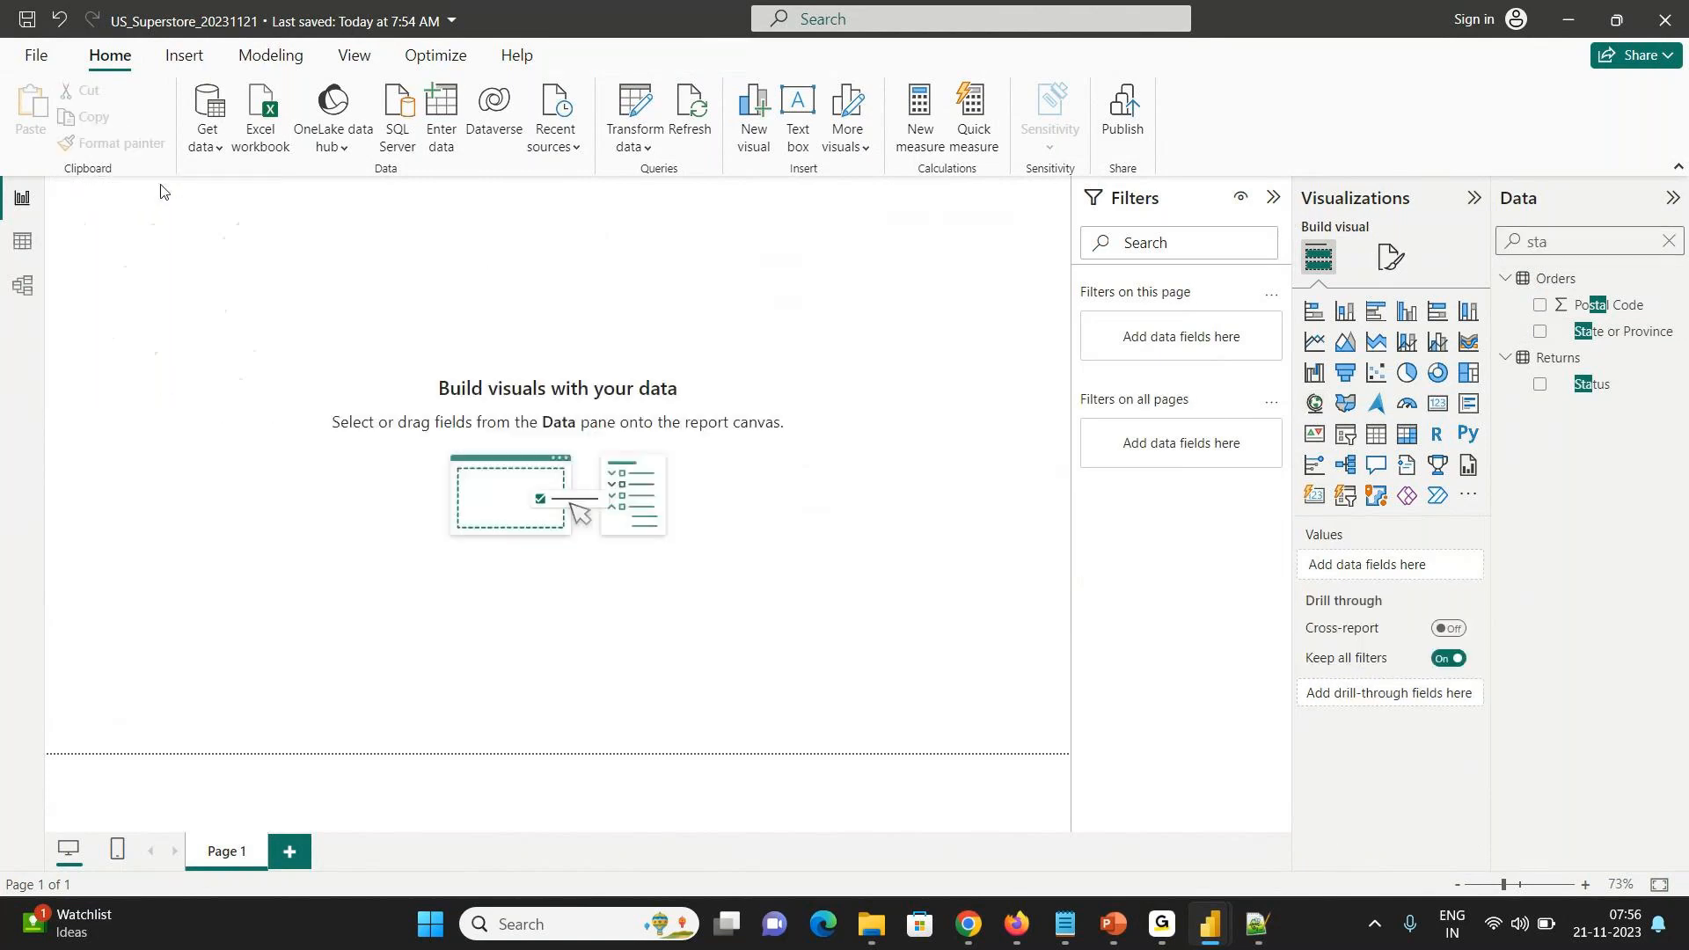
- Build a table visual on Page 1 with Order ID, Customer ID and Customer Name from Orders
click(1564, 234)
key(BackSpace)
text(order)
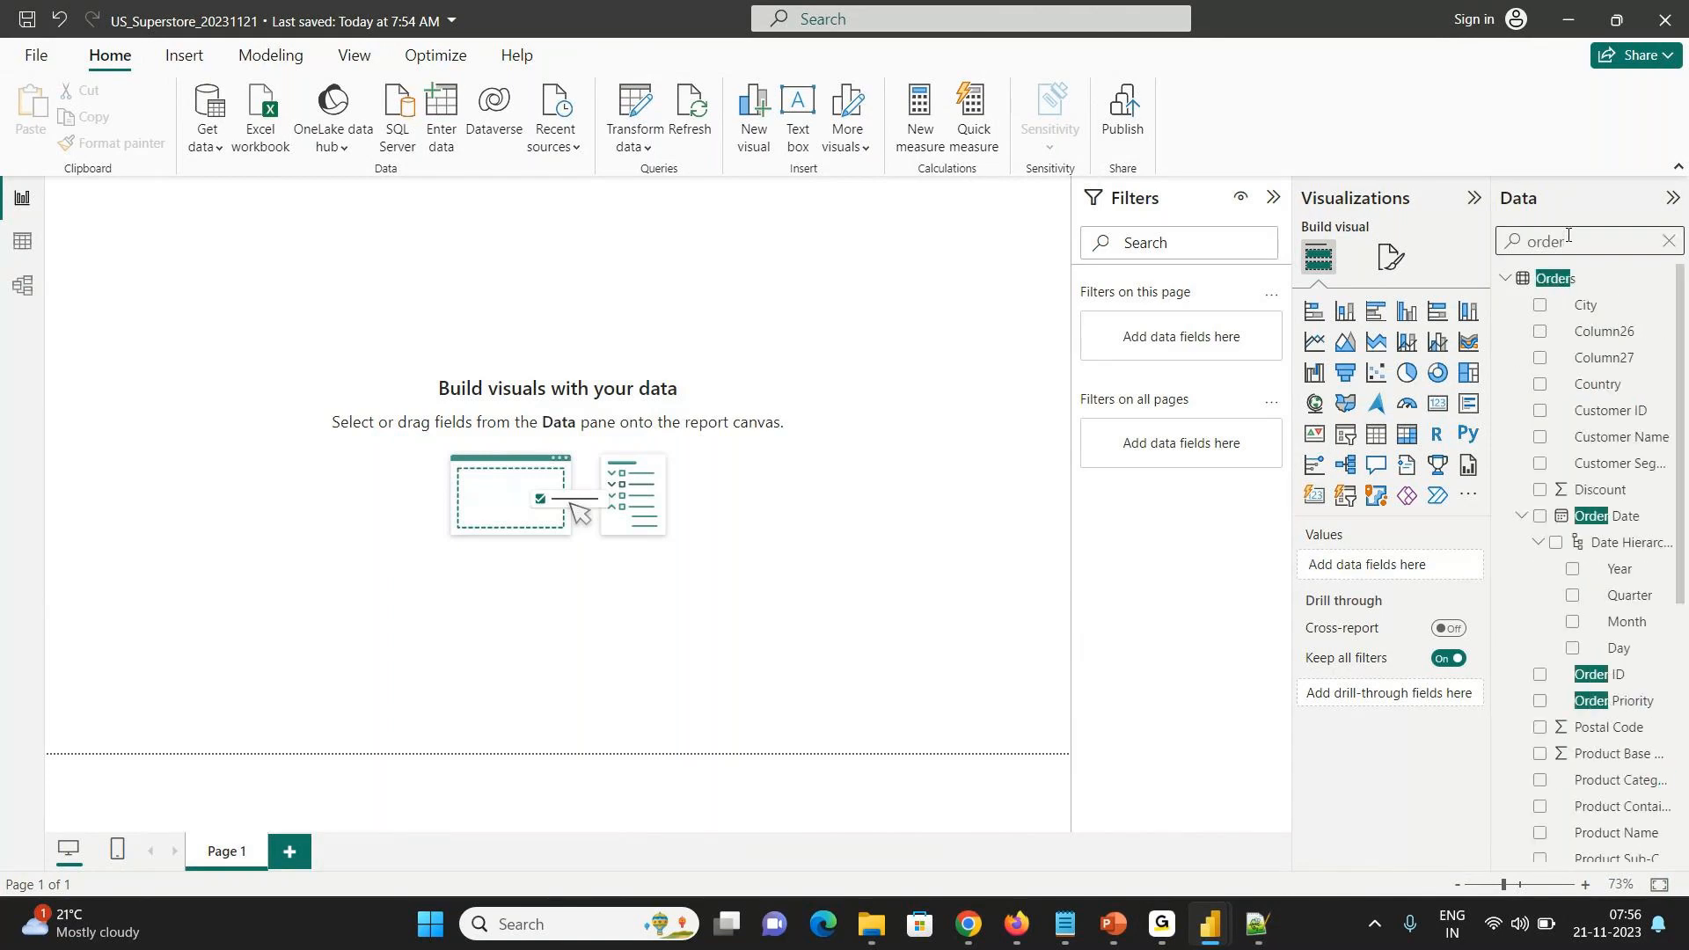
click(1535, 677)
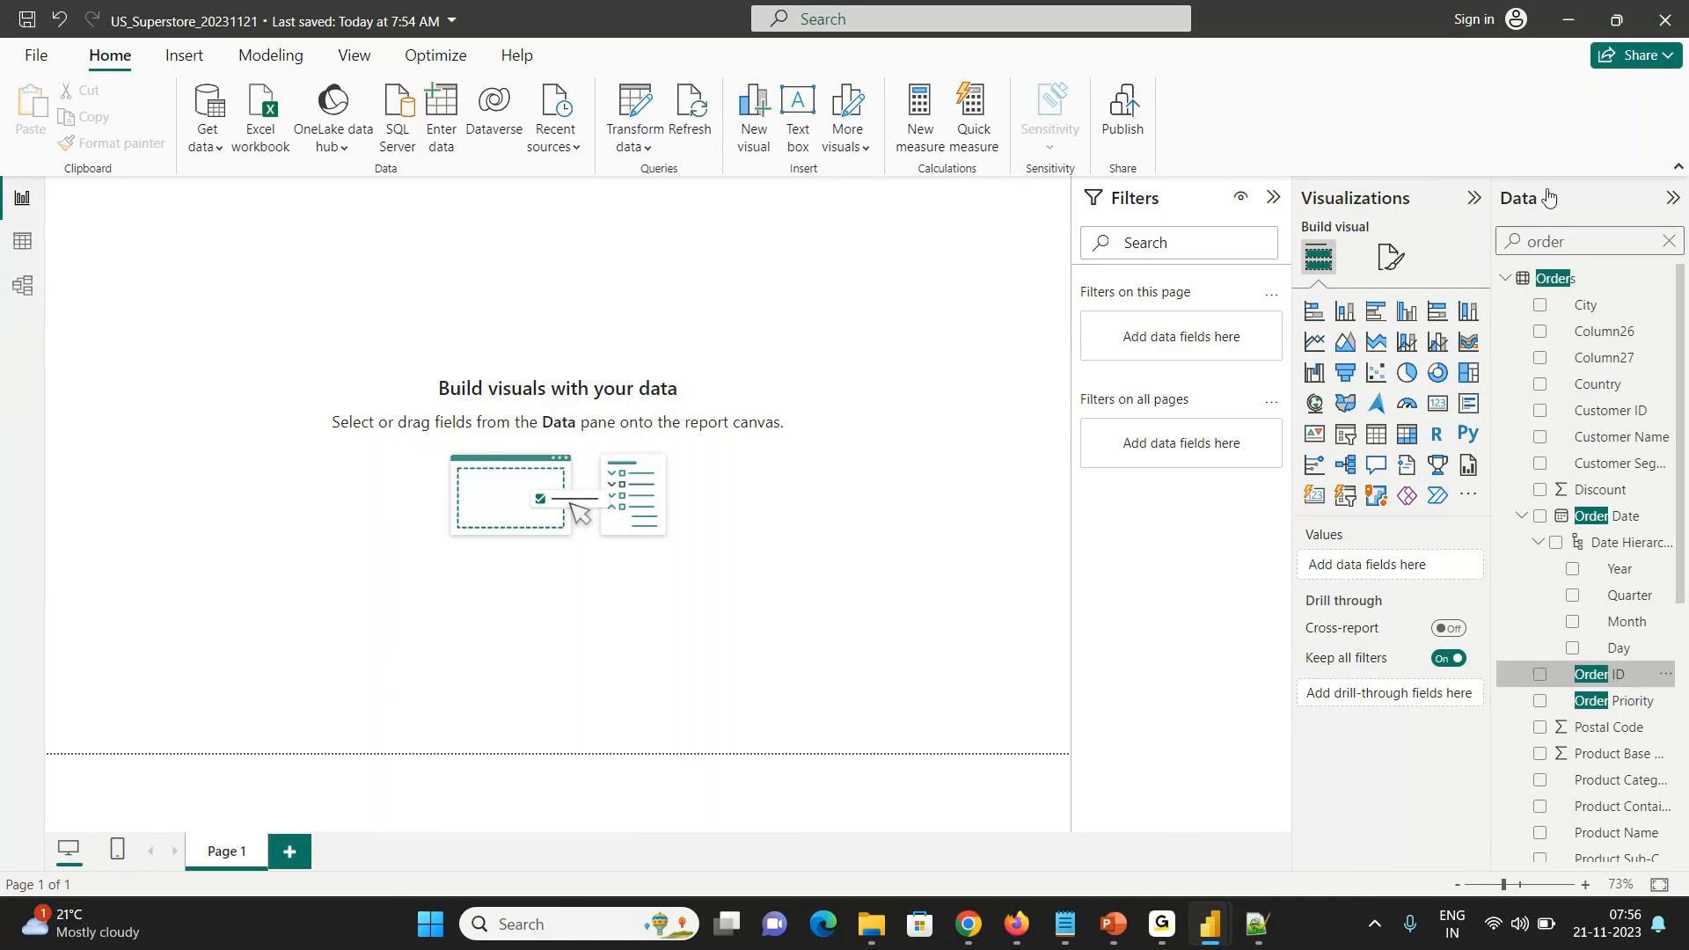
click(1562, 243)
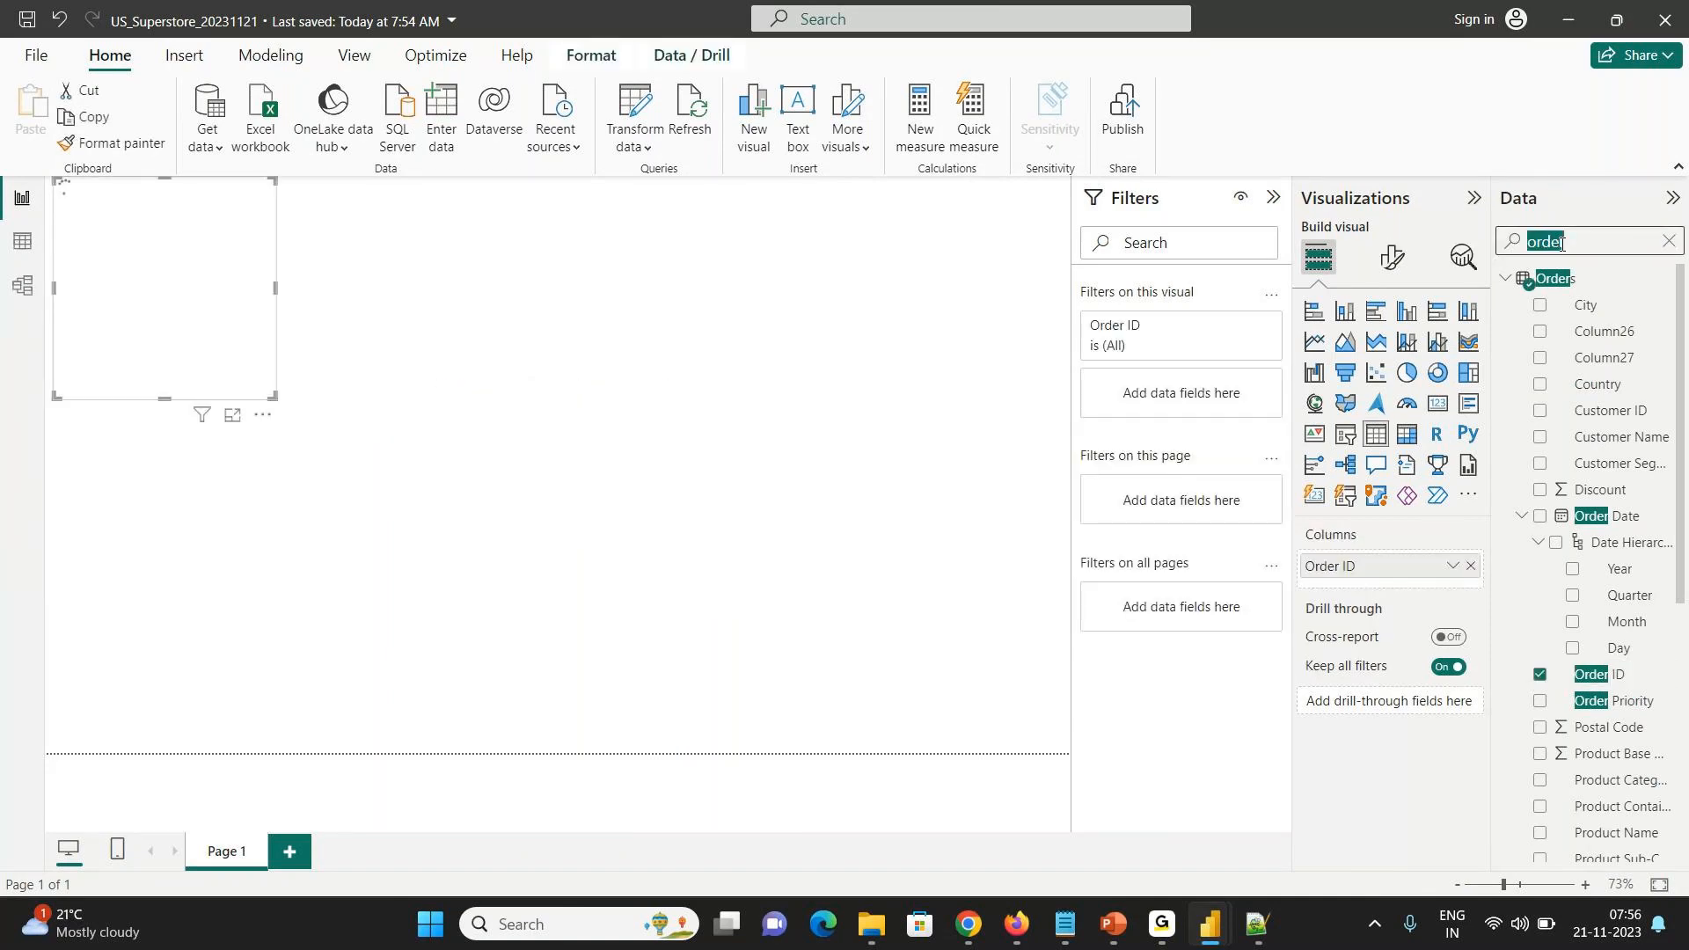
text(cust)
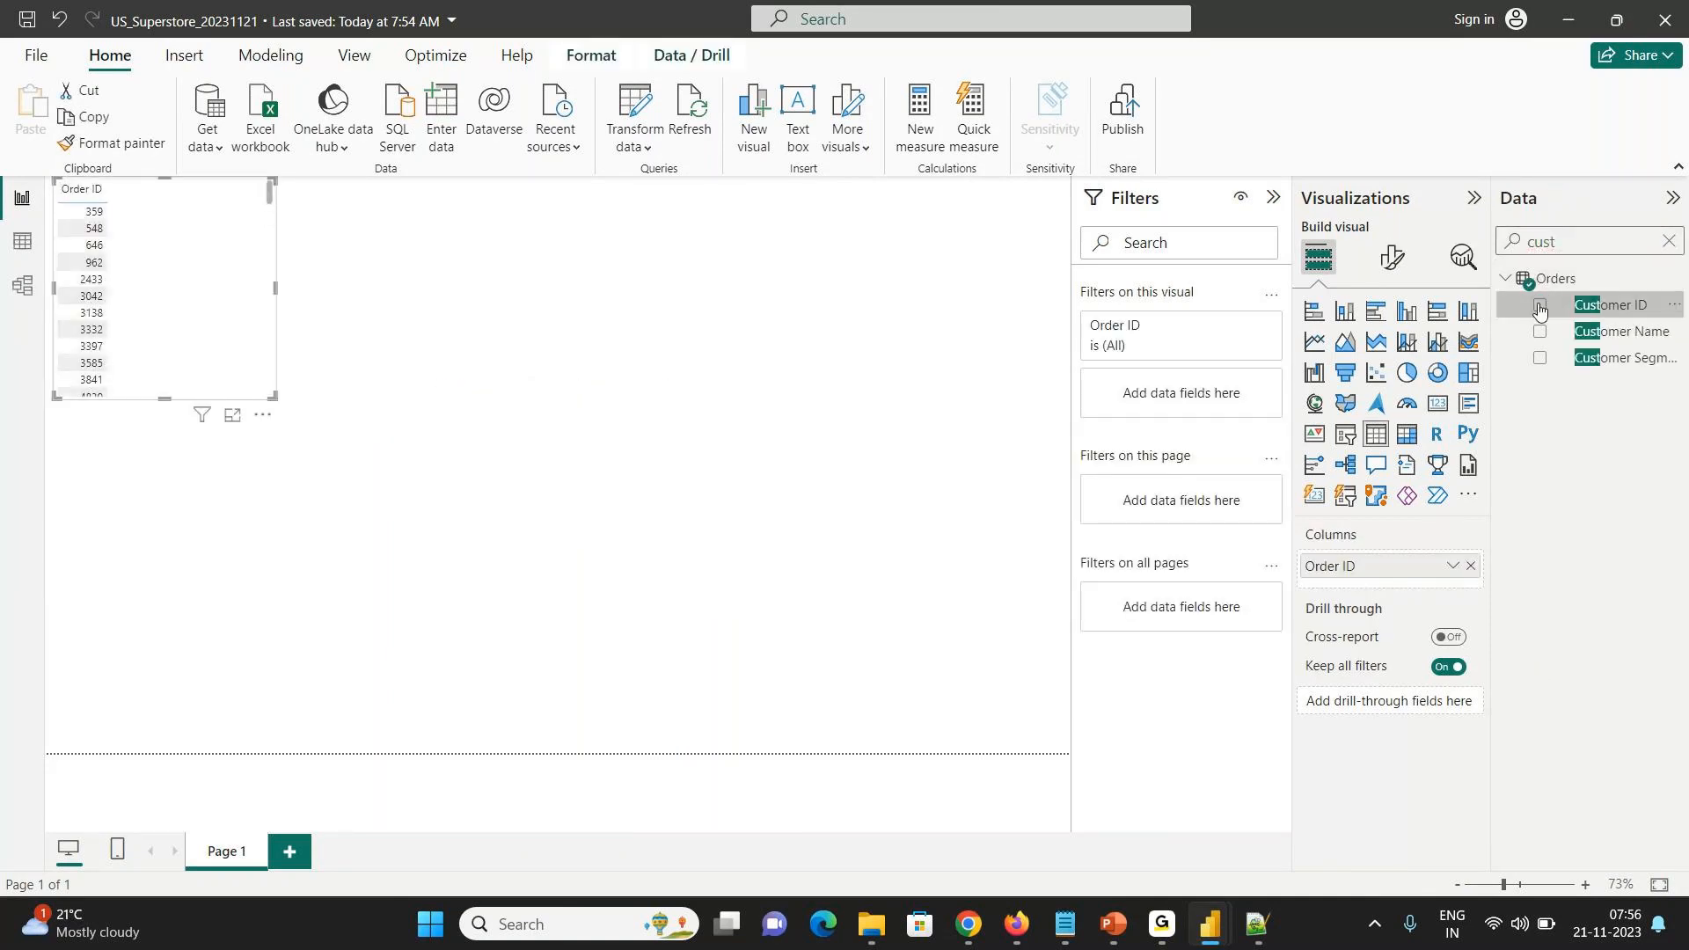
click(1539, 307)
click(1538, 332)
- Add Sales and Profit from Orders to the table and enlarge it so that all five columns fit
click(1555, 246)
text(sales)
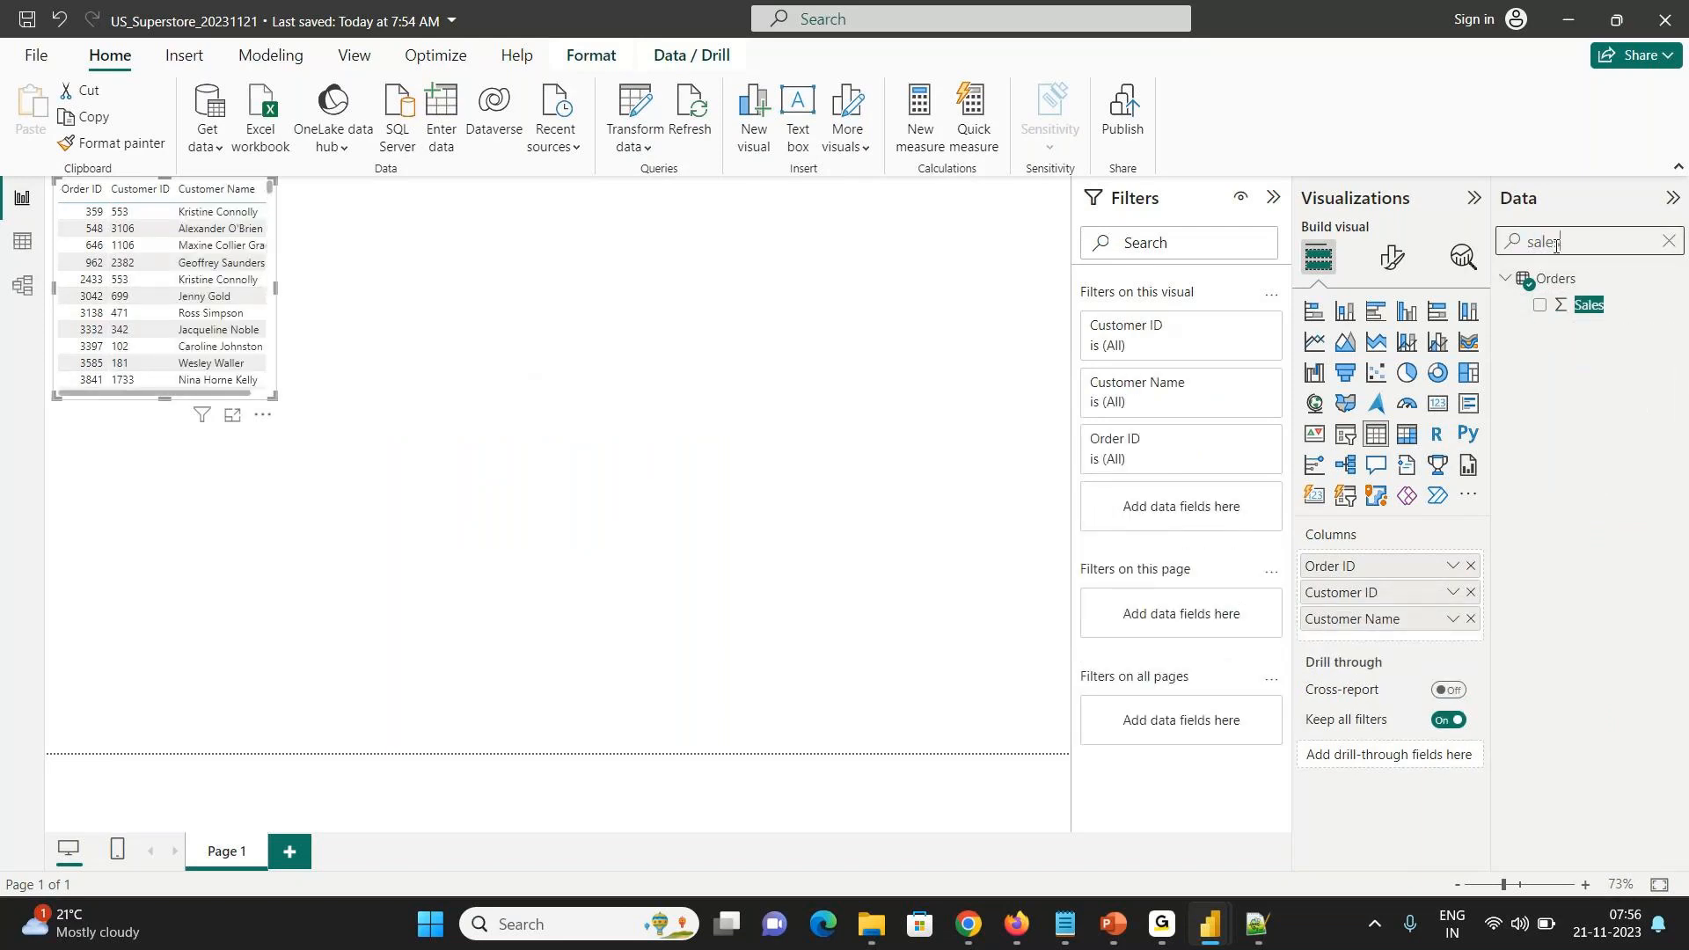
click(1540, 306)
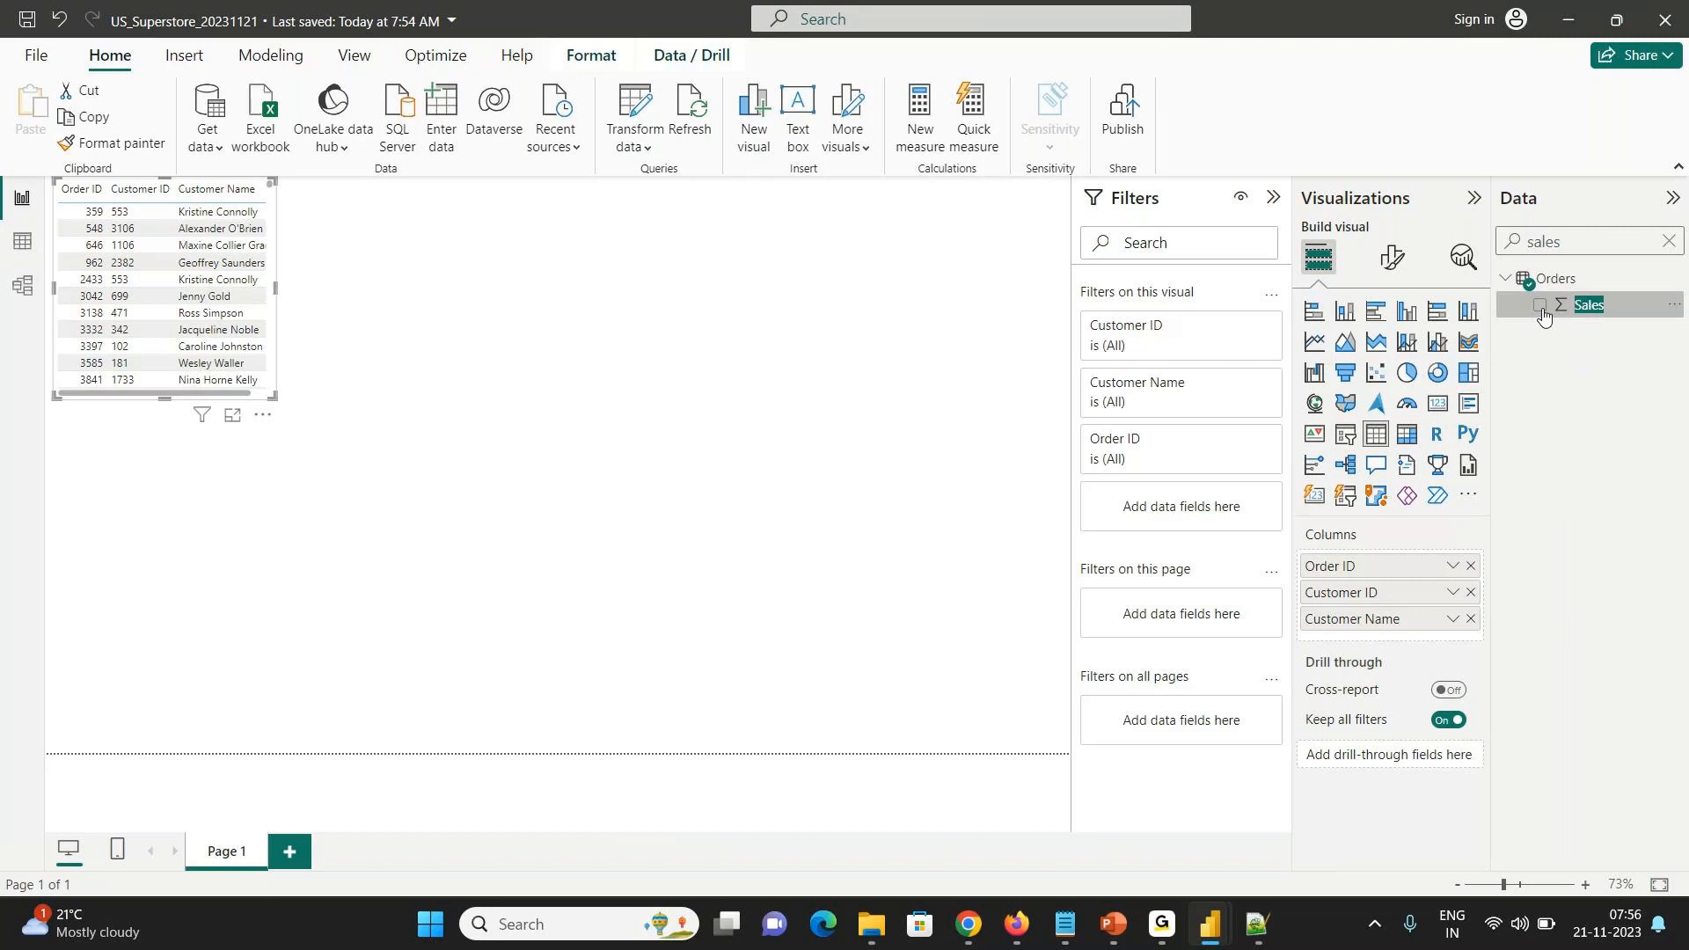
click(1571, 239)
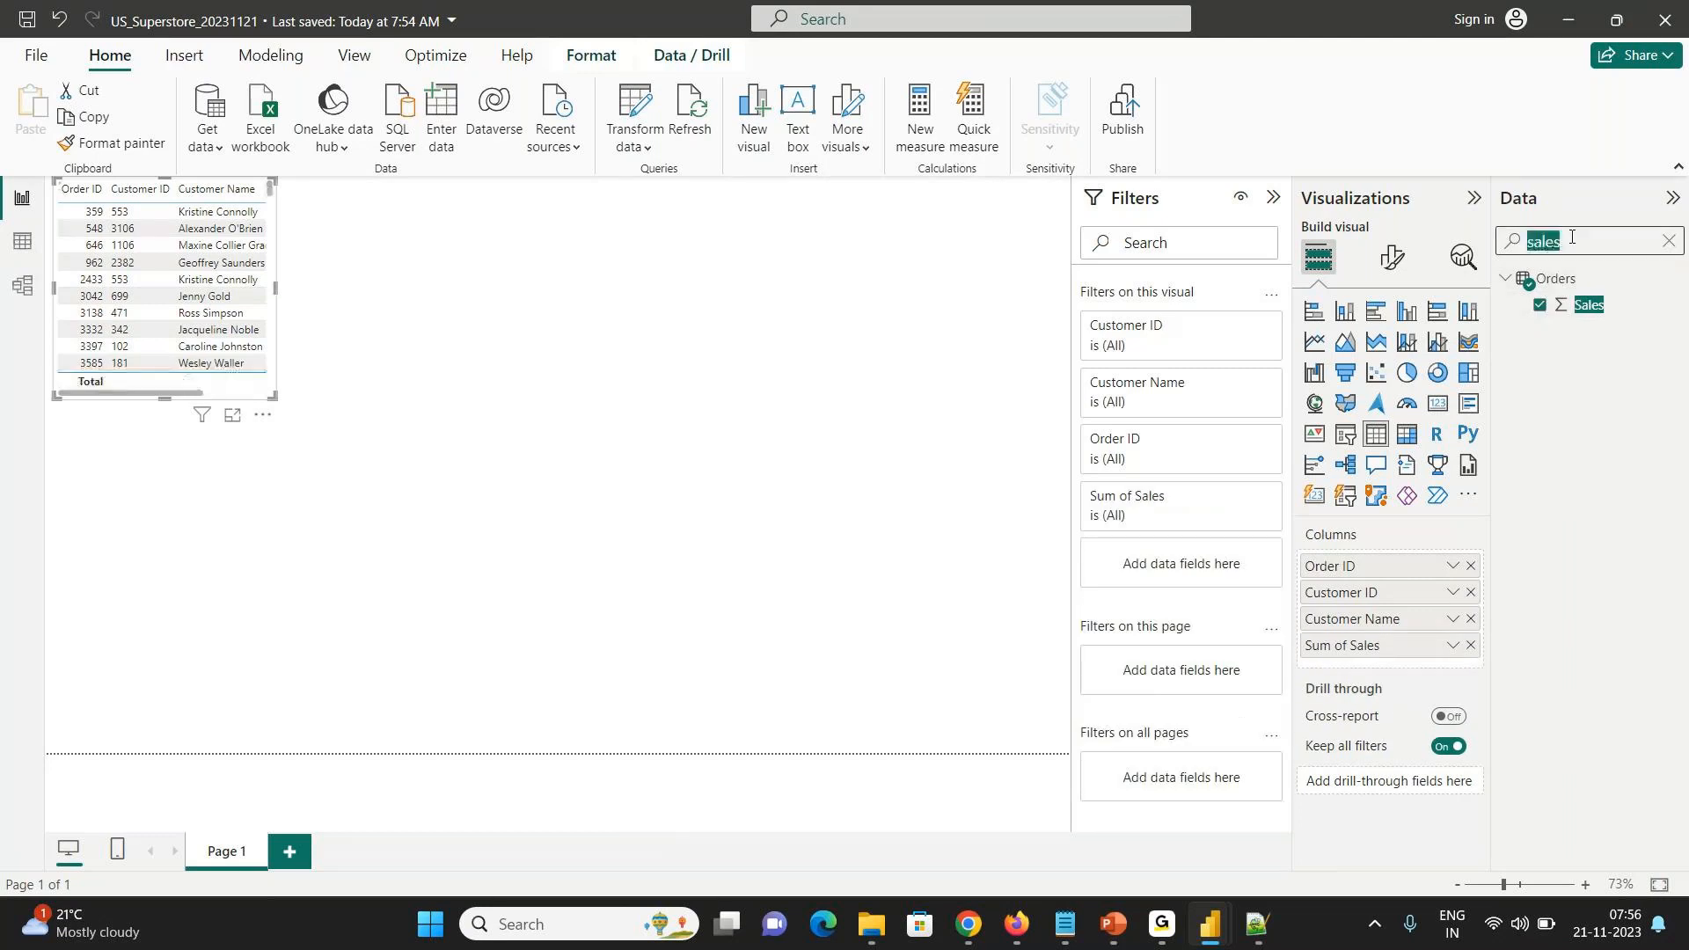
text(profit)
click(1541, 315)
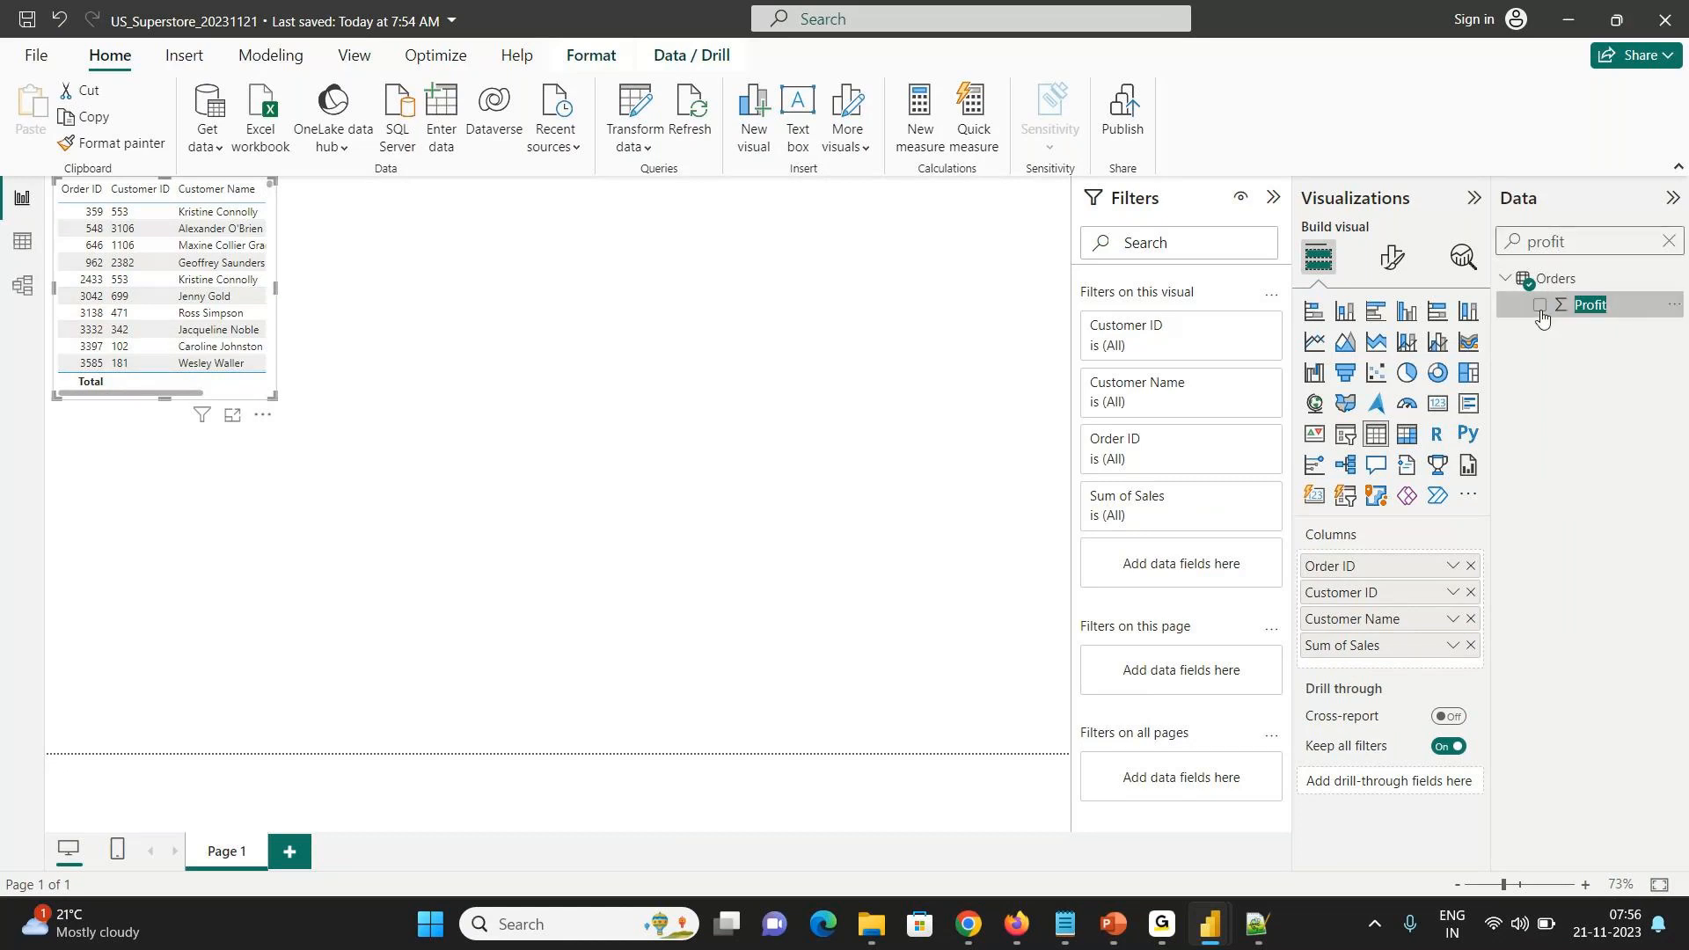
click(1540, 308)
drag(275, 396, 499, 731)
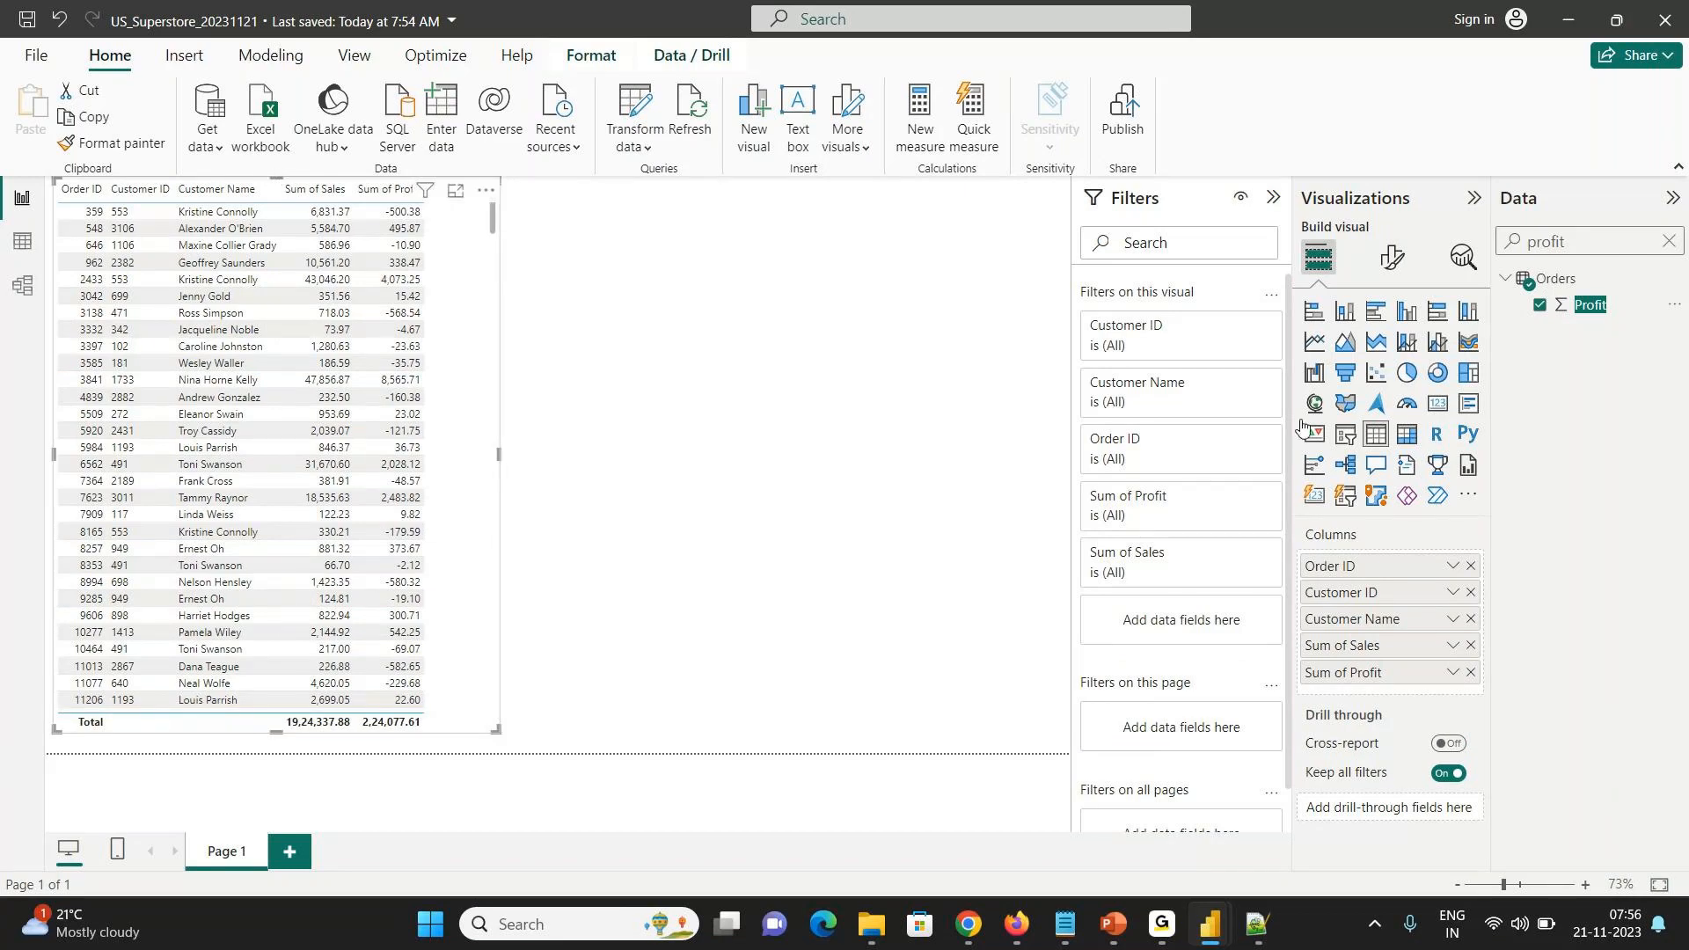
- Add Discount from Orders to the table visual and widen the table so that all its columns fit
click(1559, 250)
key(ctrl+a)
key(BackSpace)
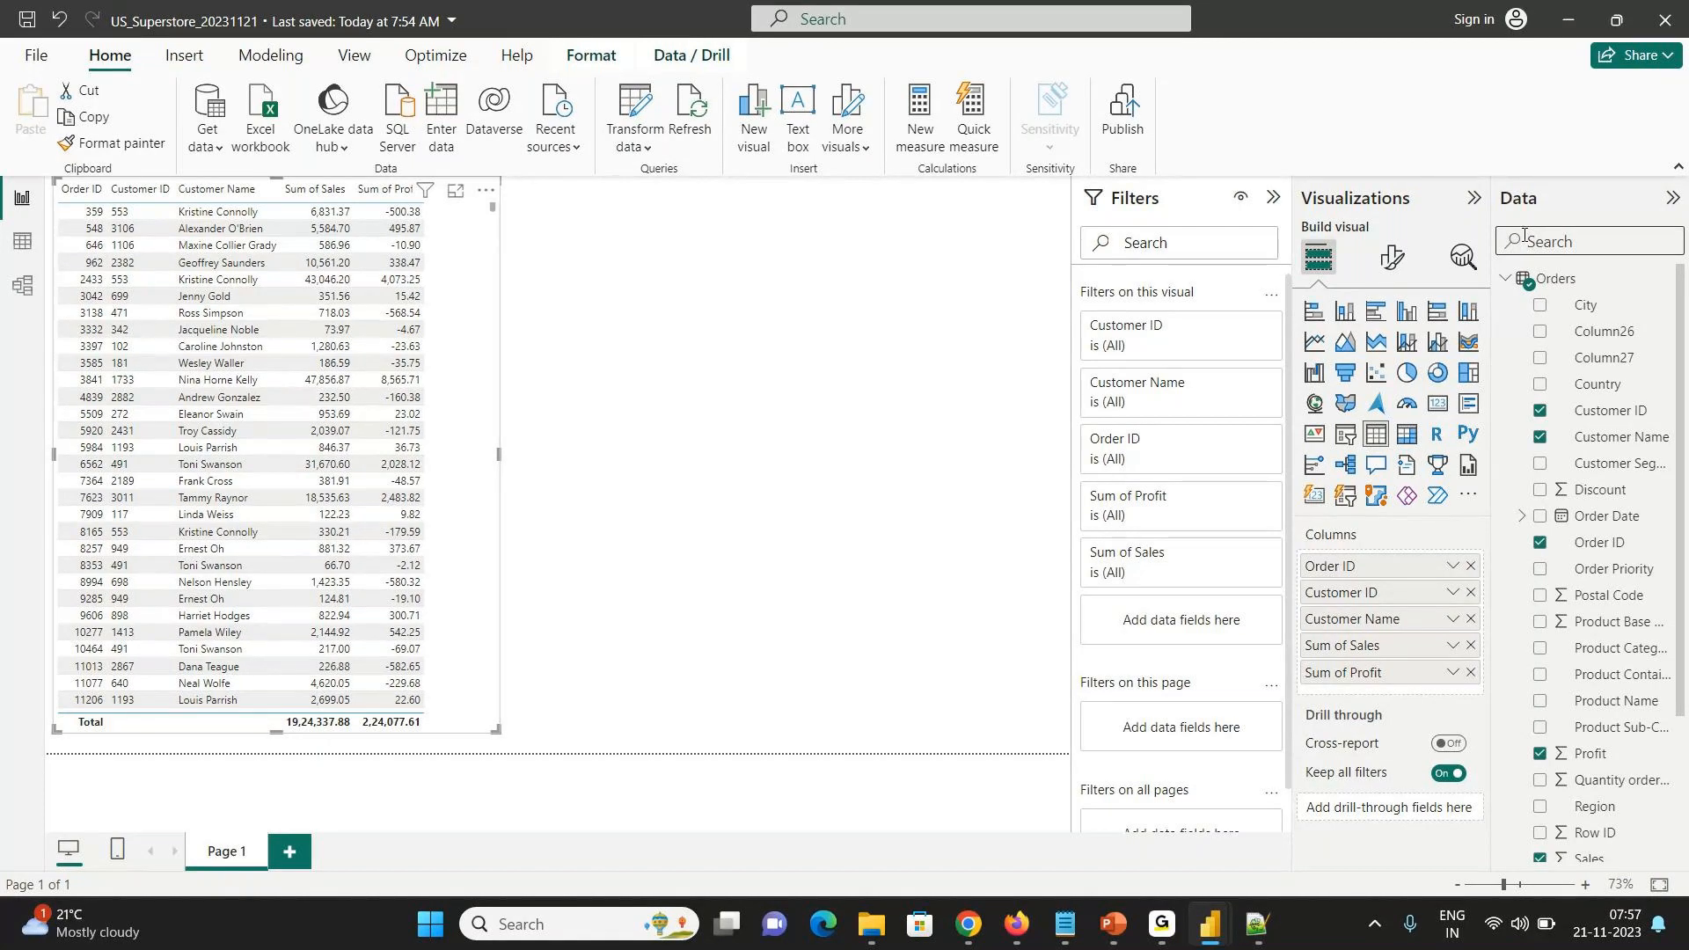
text(dis)
click(1540, 304)
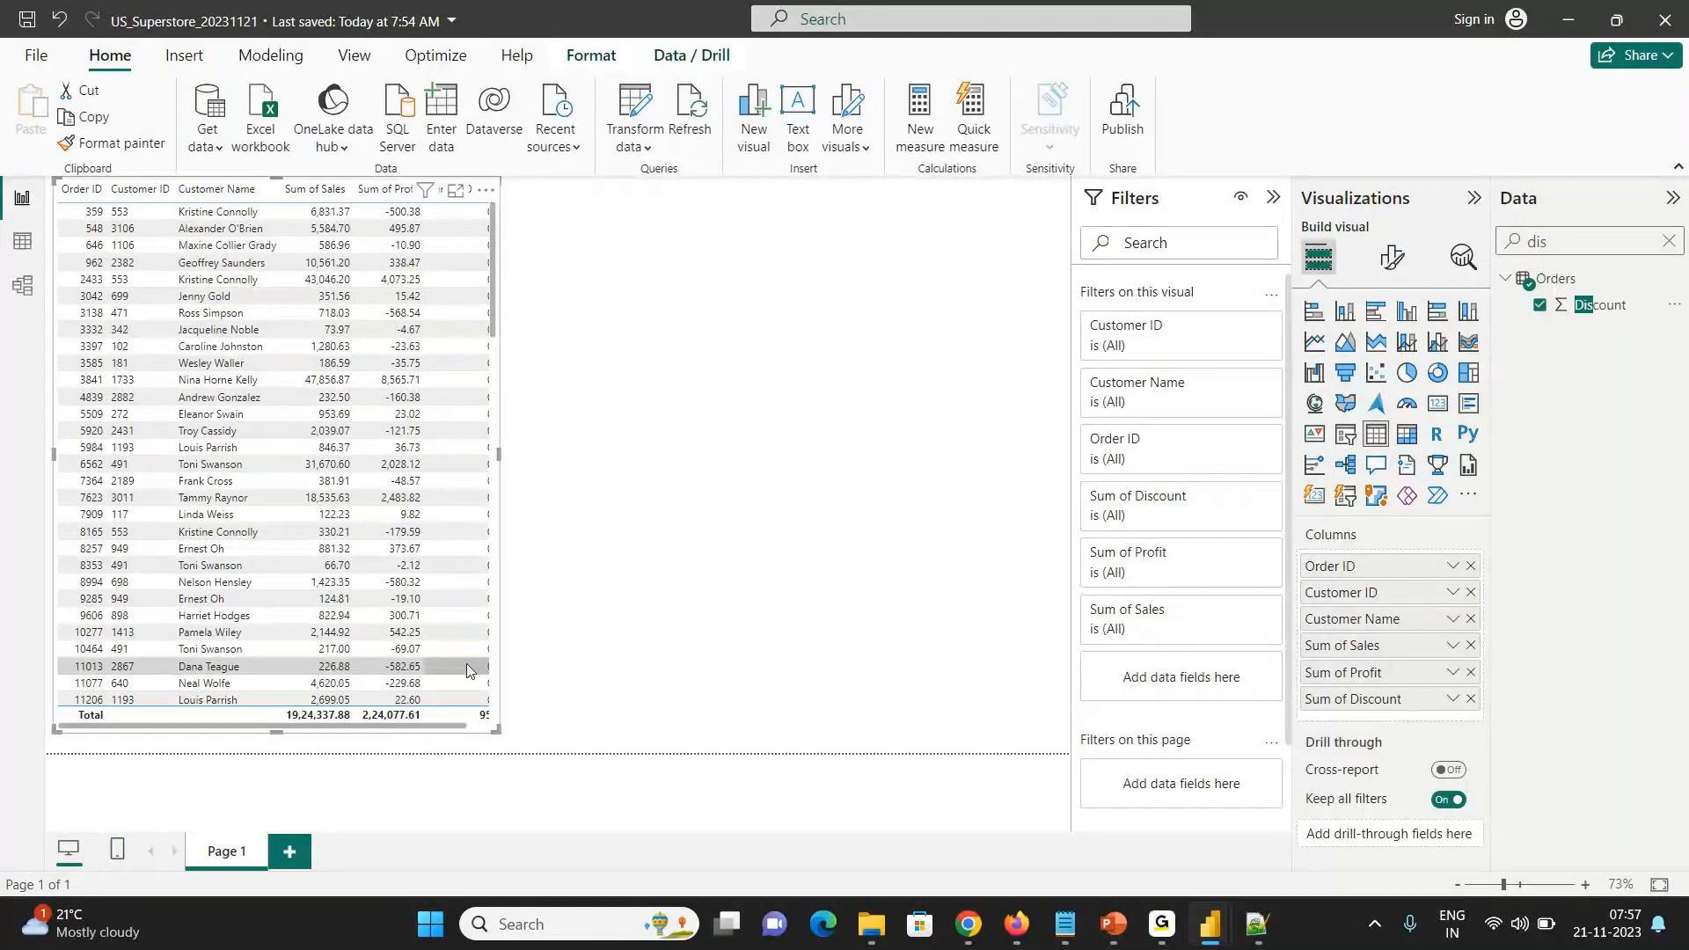
drag(498, 730, 576, 722)
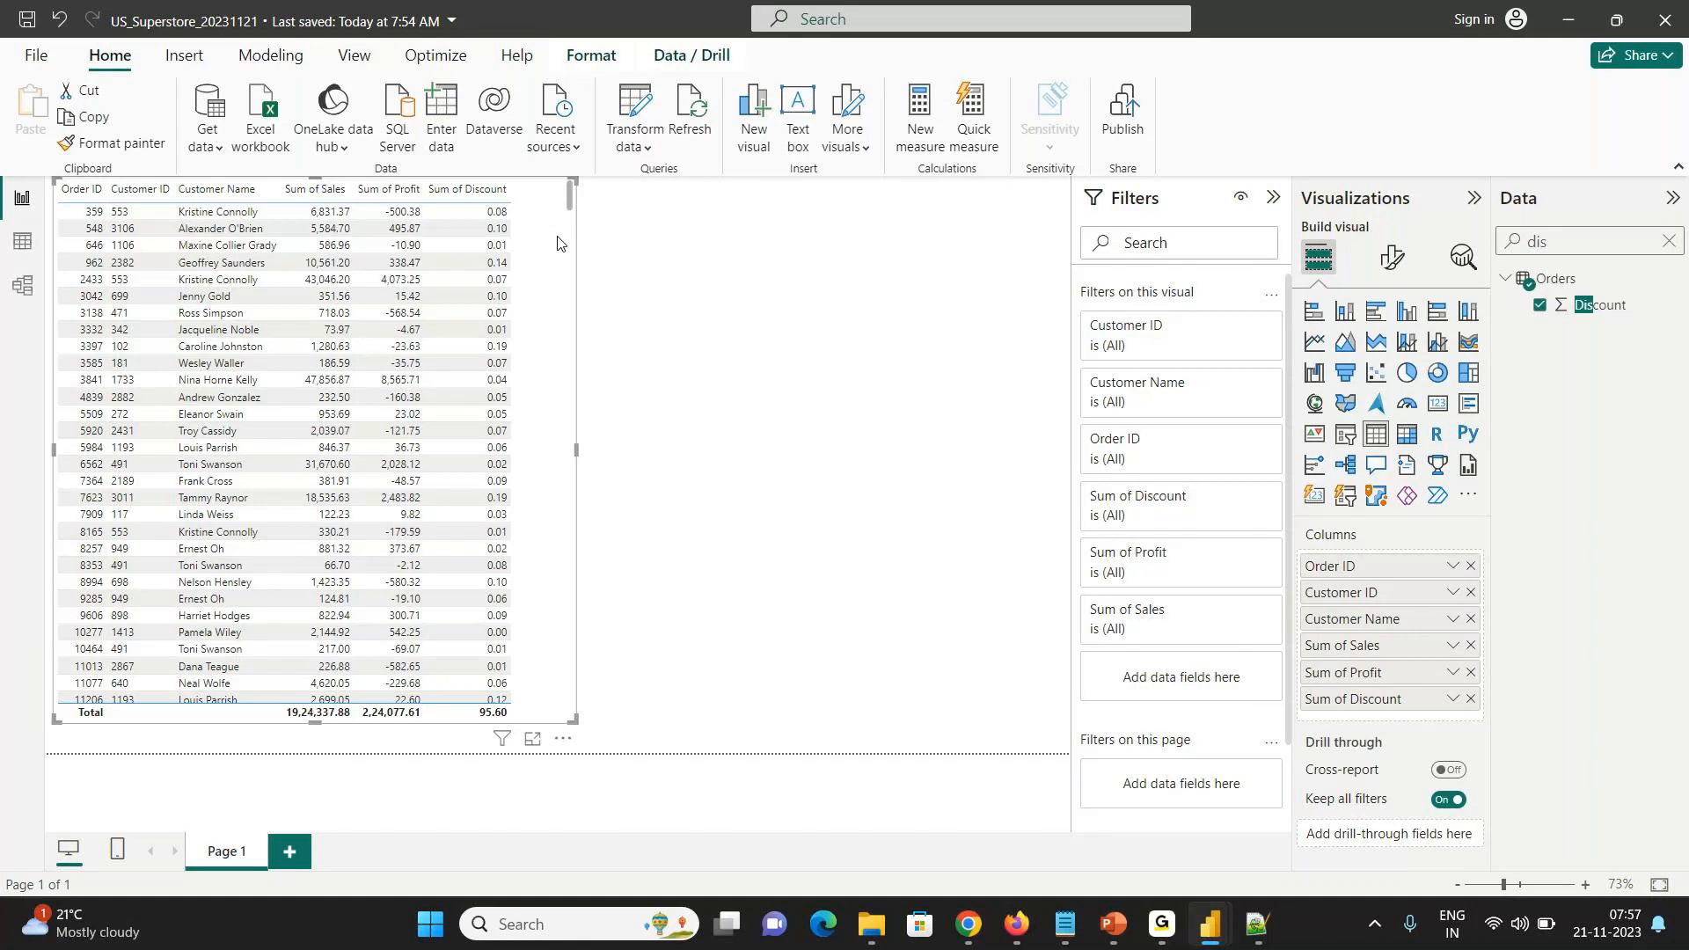
- Remove Order ID from the table visual so that its rows are grouped by customer
click(1670, 244)
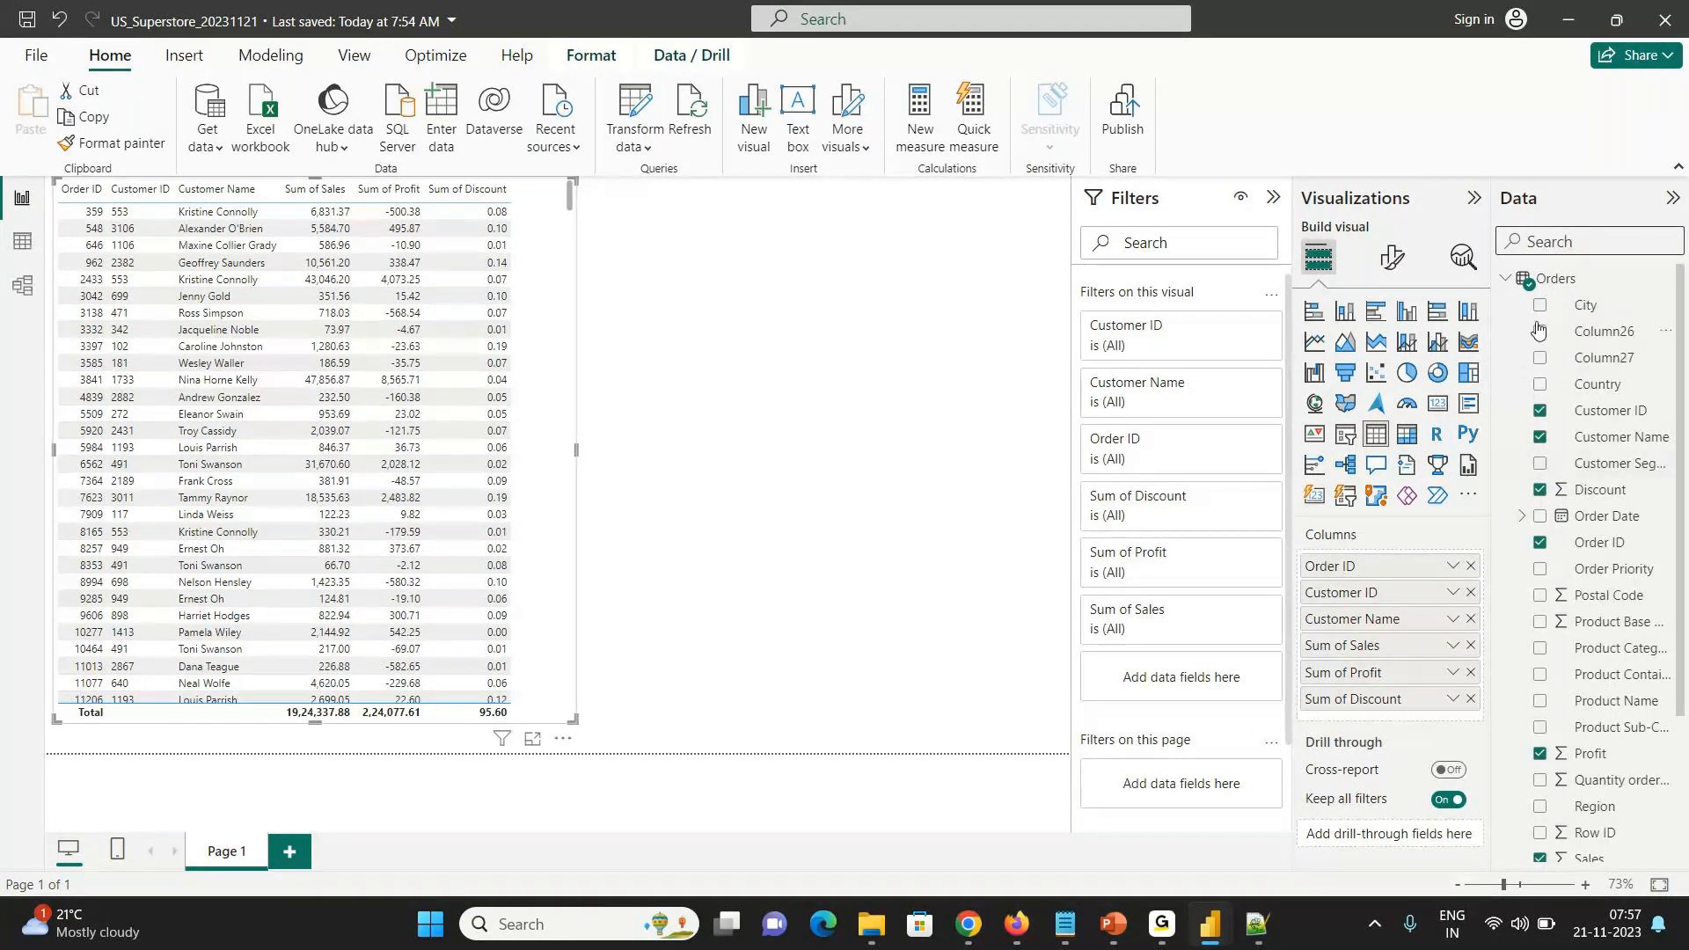
text(order)
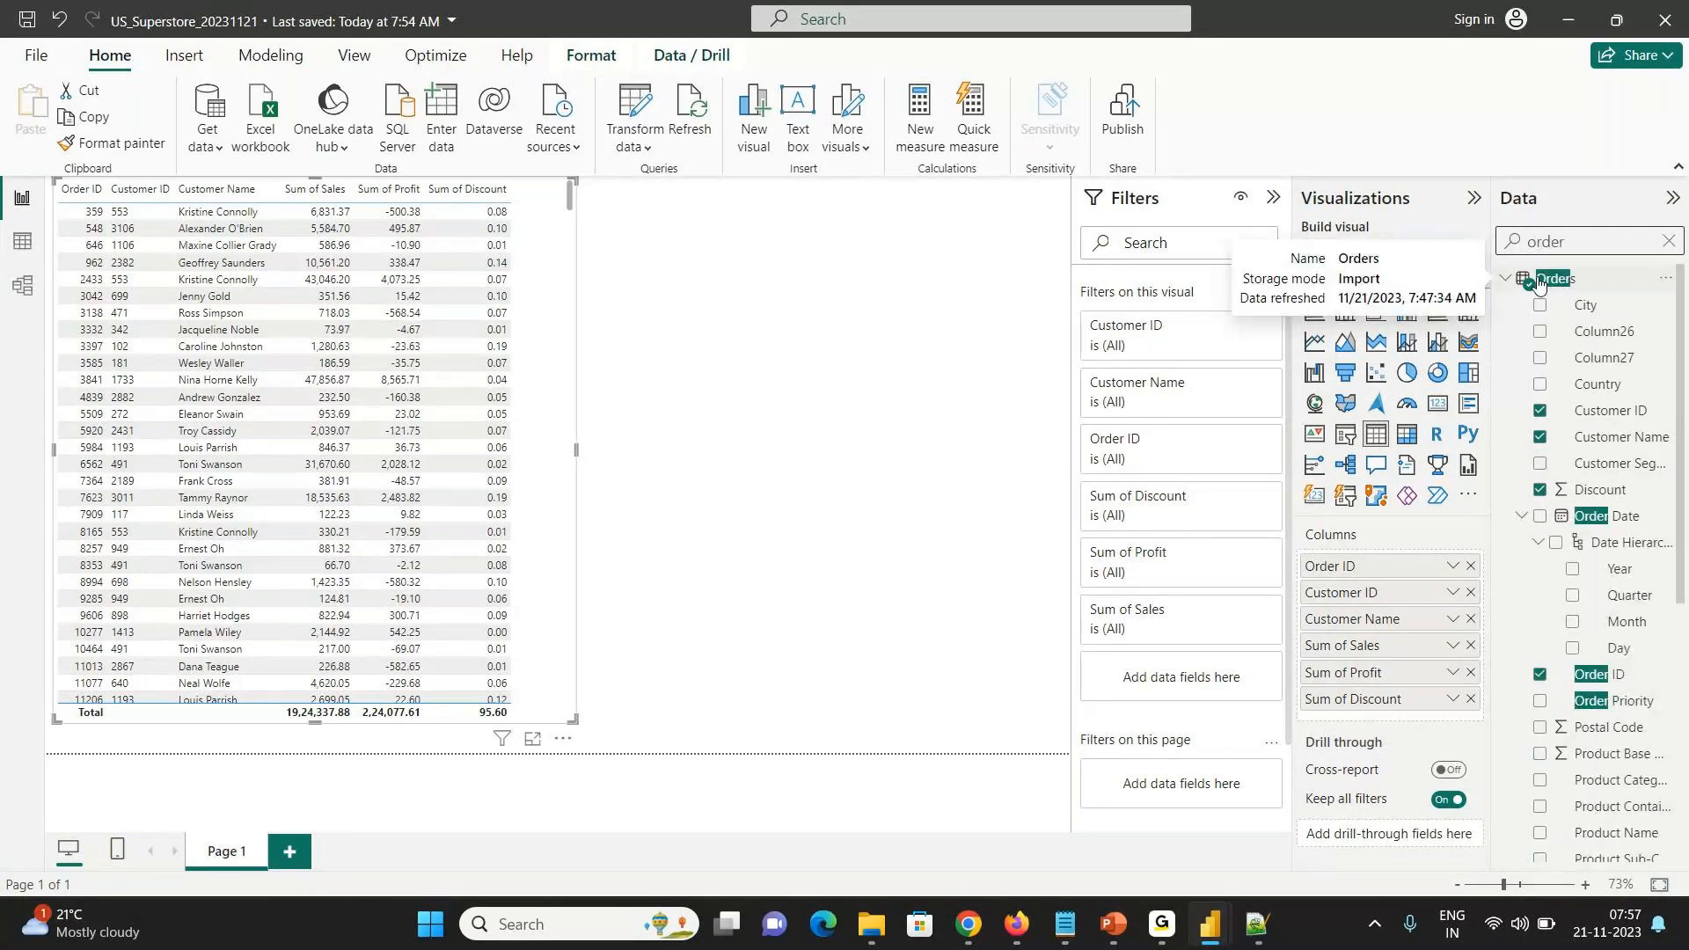
click(1551, 683)
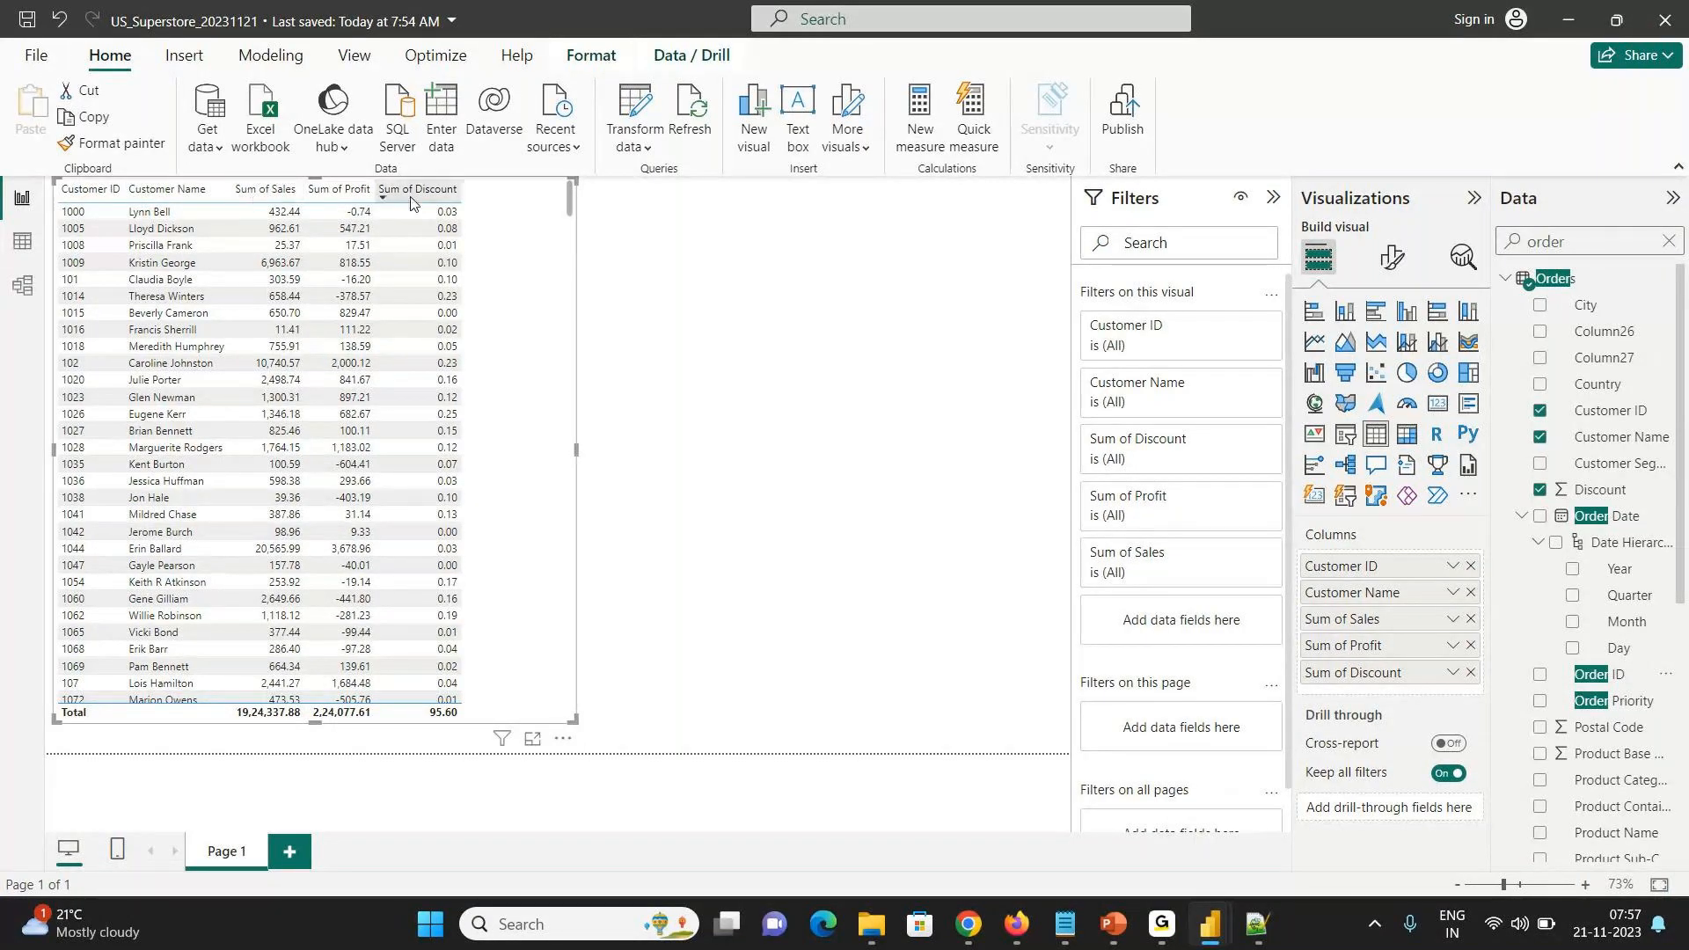
- Insert a stacked bar chart beside the table with State or Province from Orders on its Y-axis
click(589, 235)
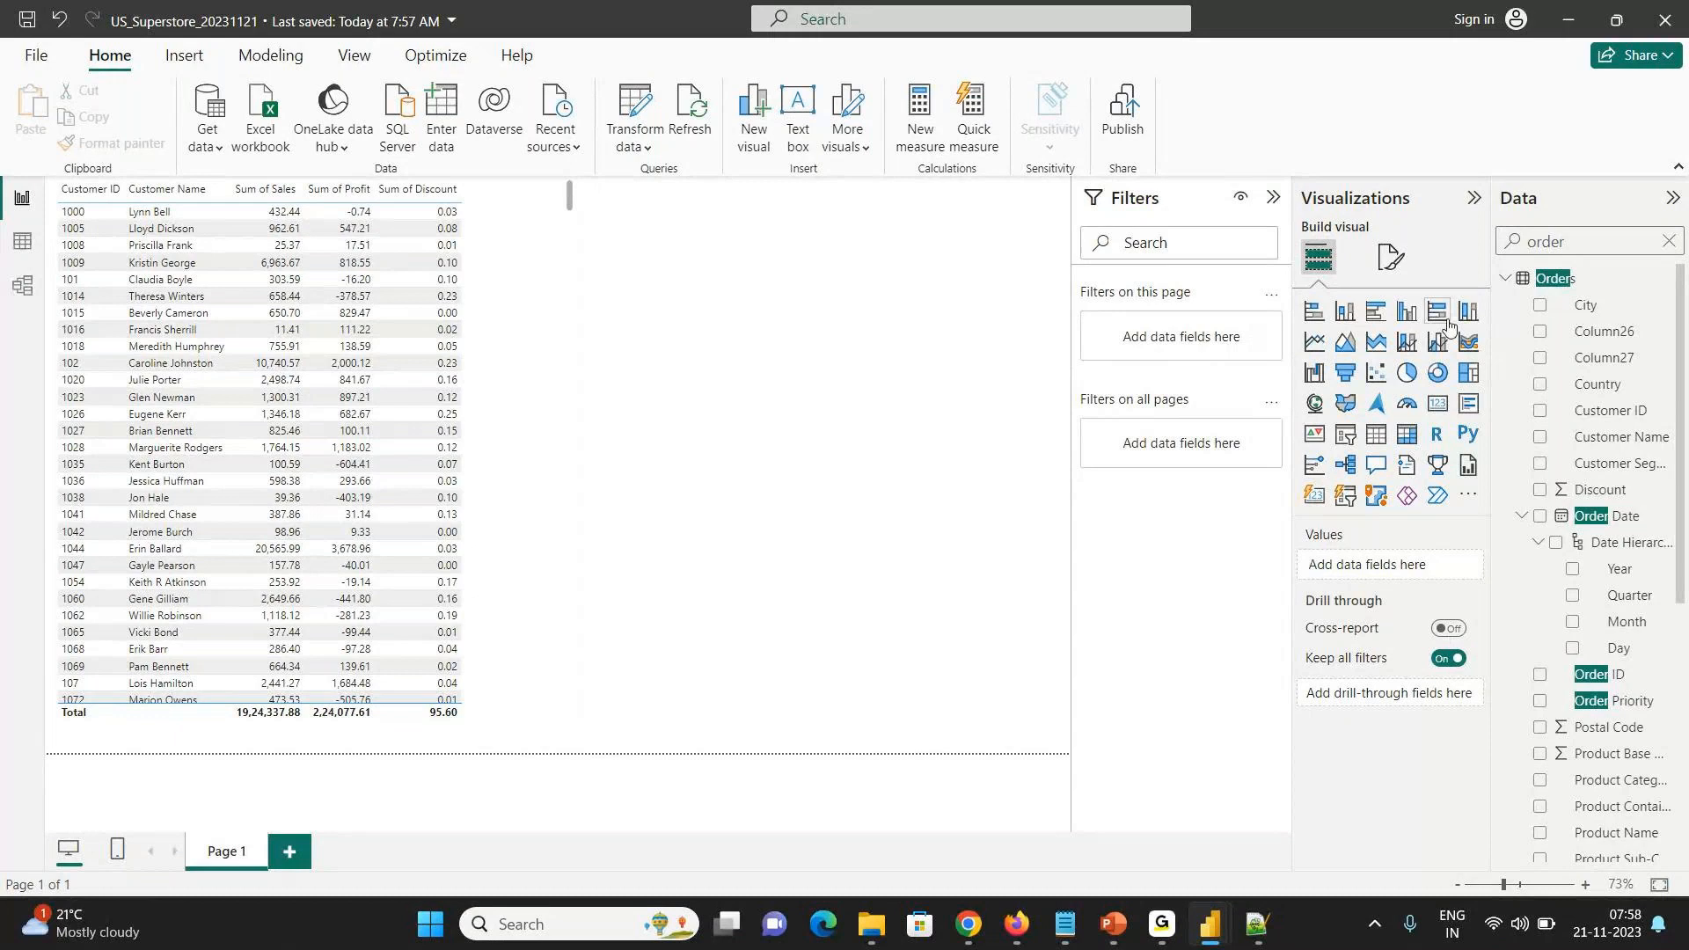
click(1316, 313)
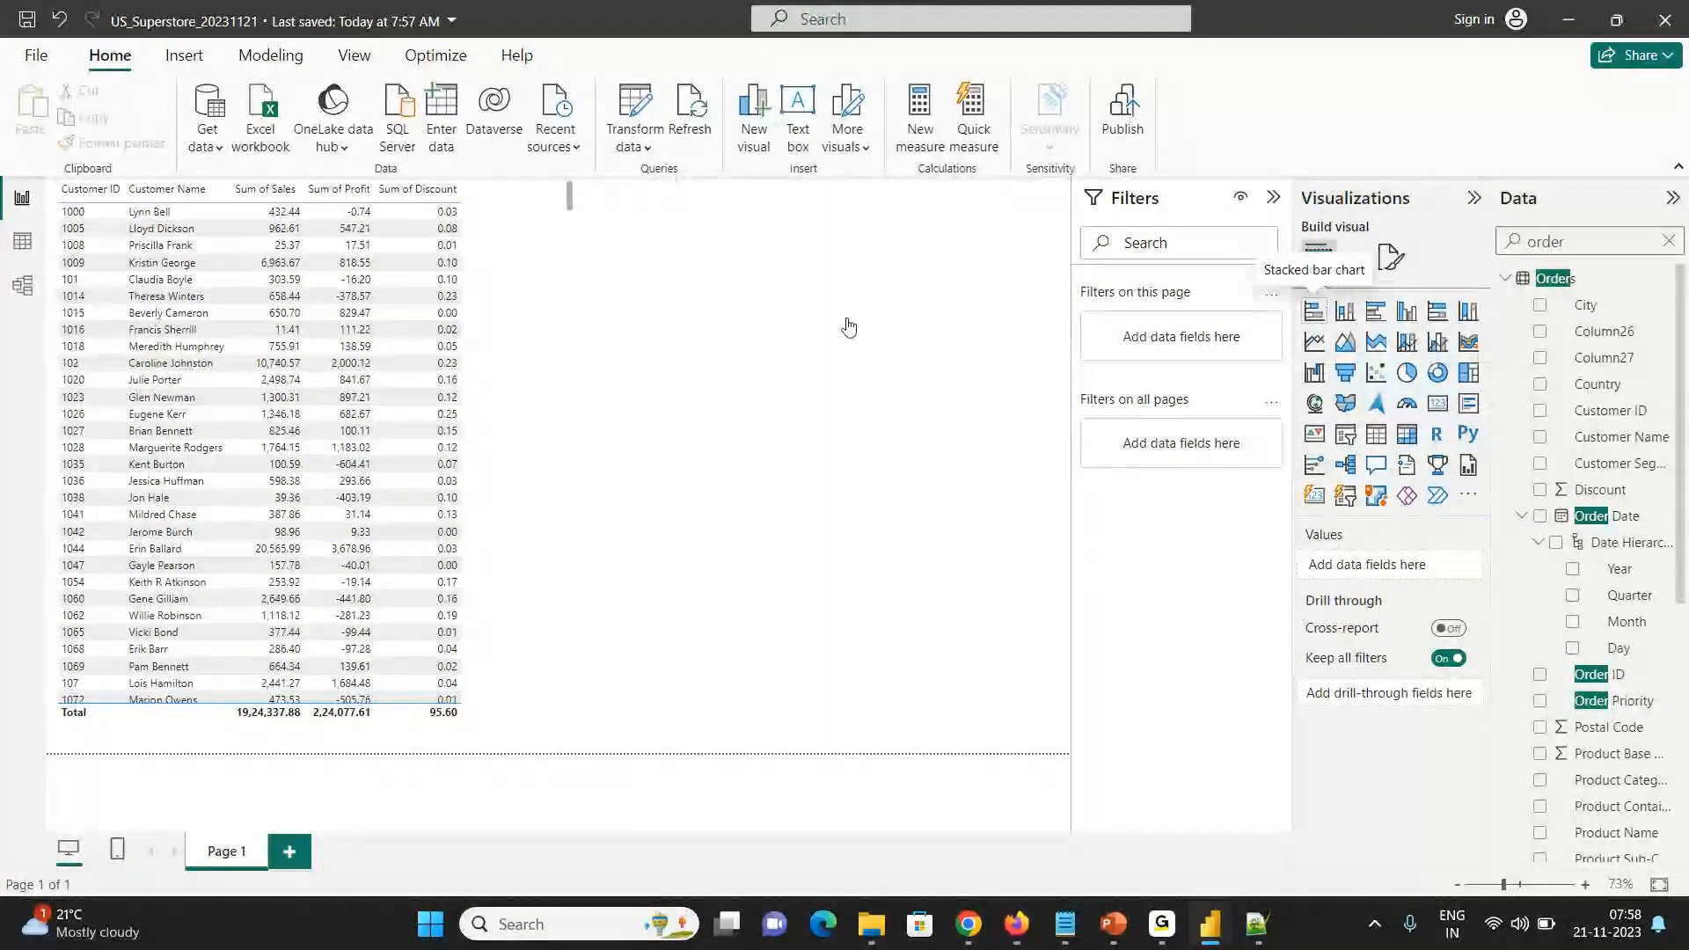
double_click(1601, 247)
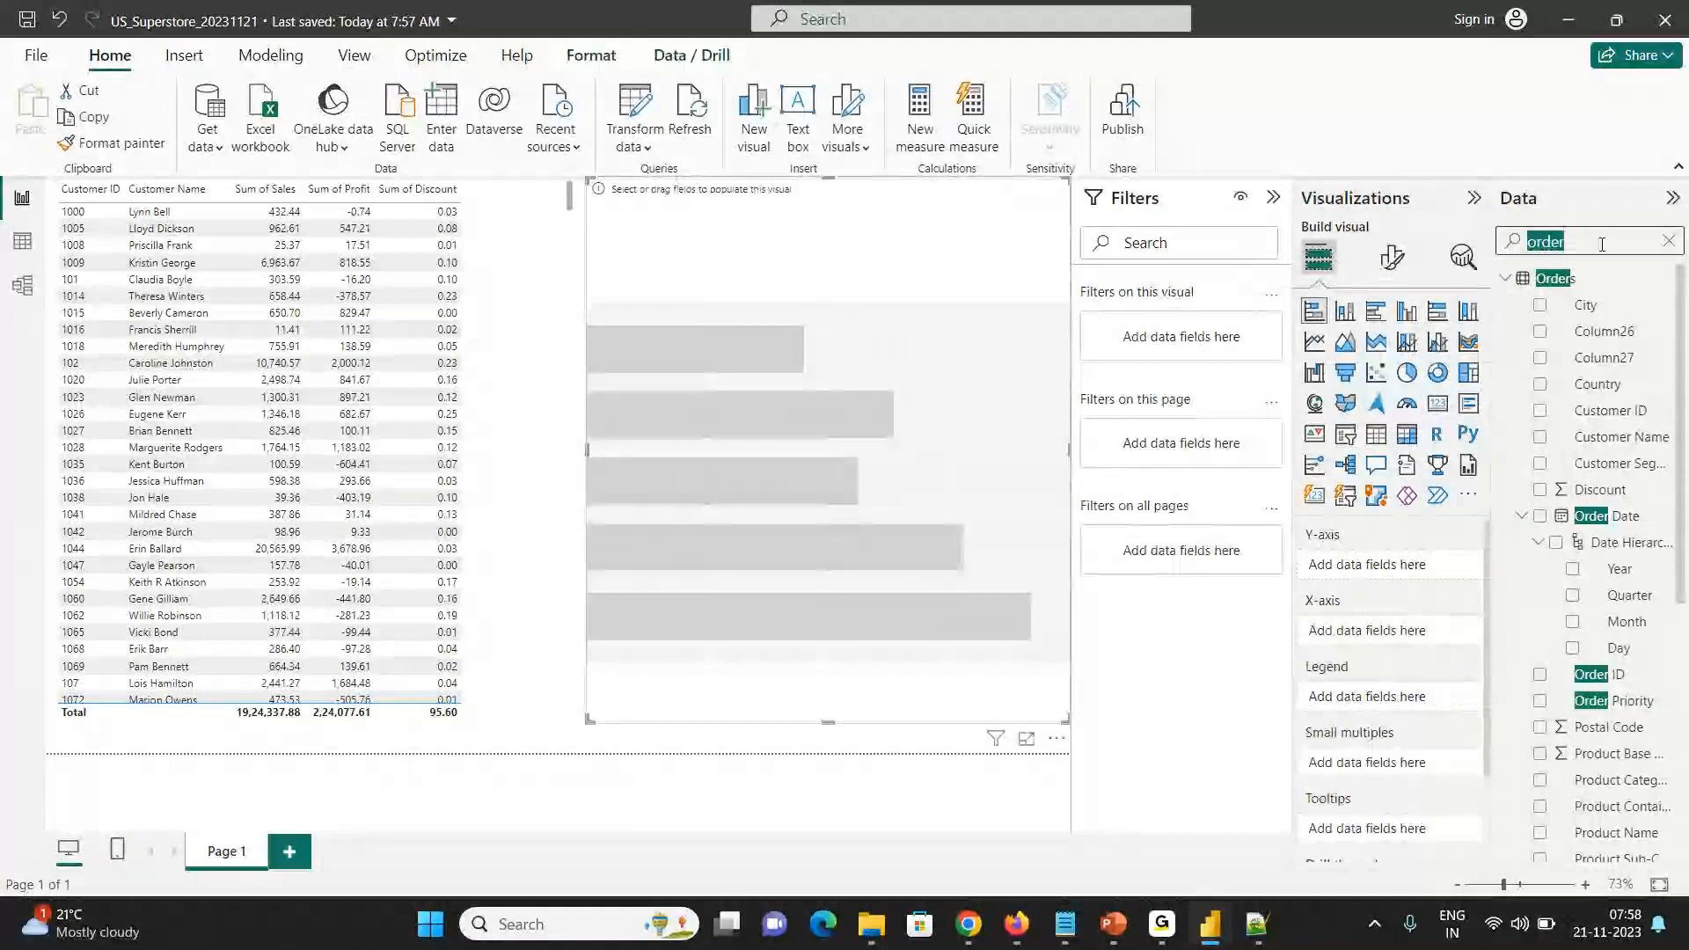
text(sat)
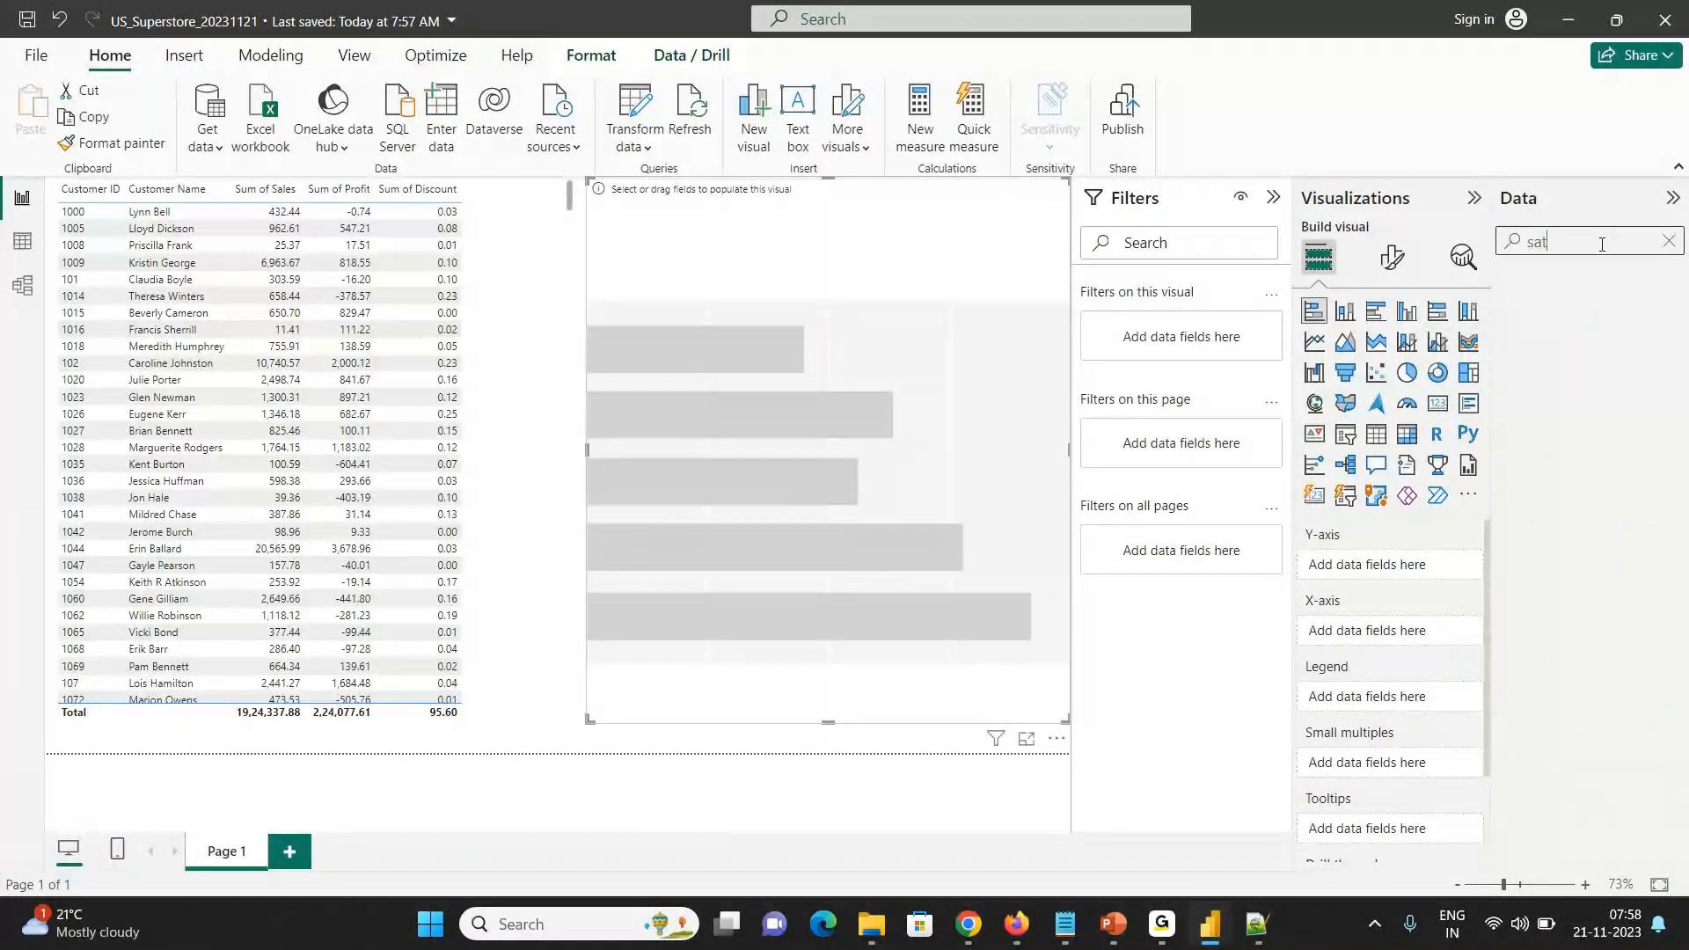
key(BackSpace)
key(BackSpace)
text(t)
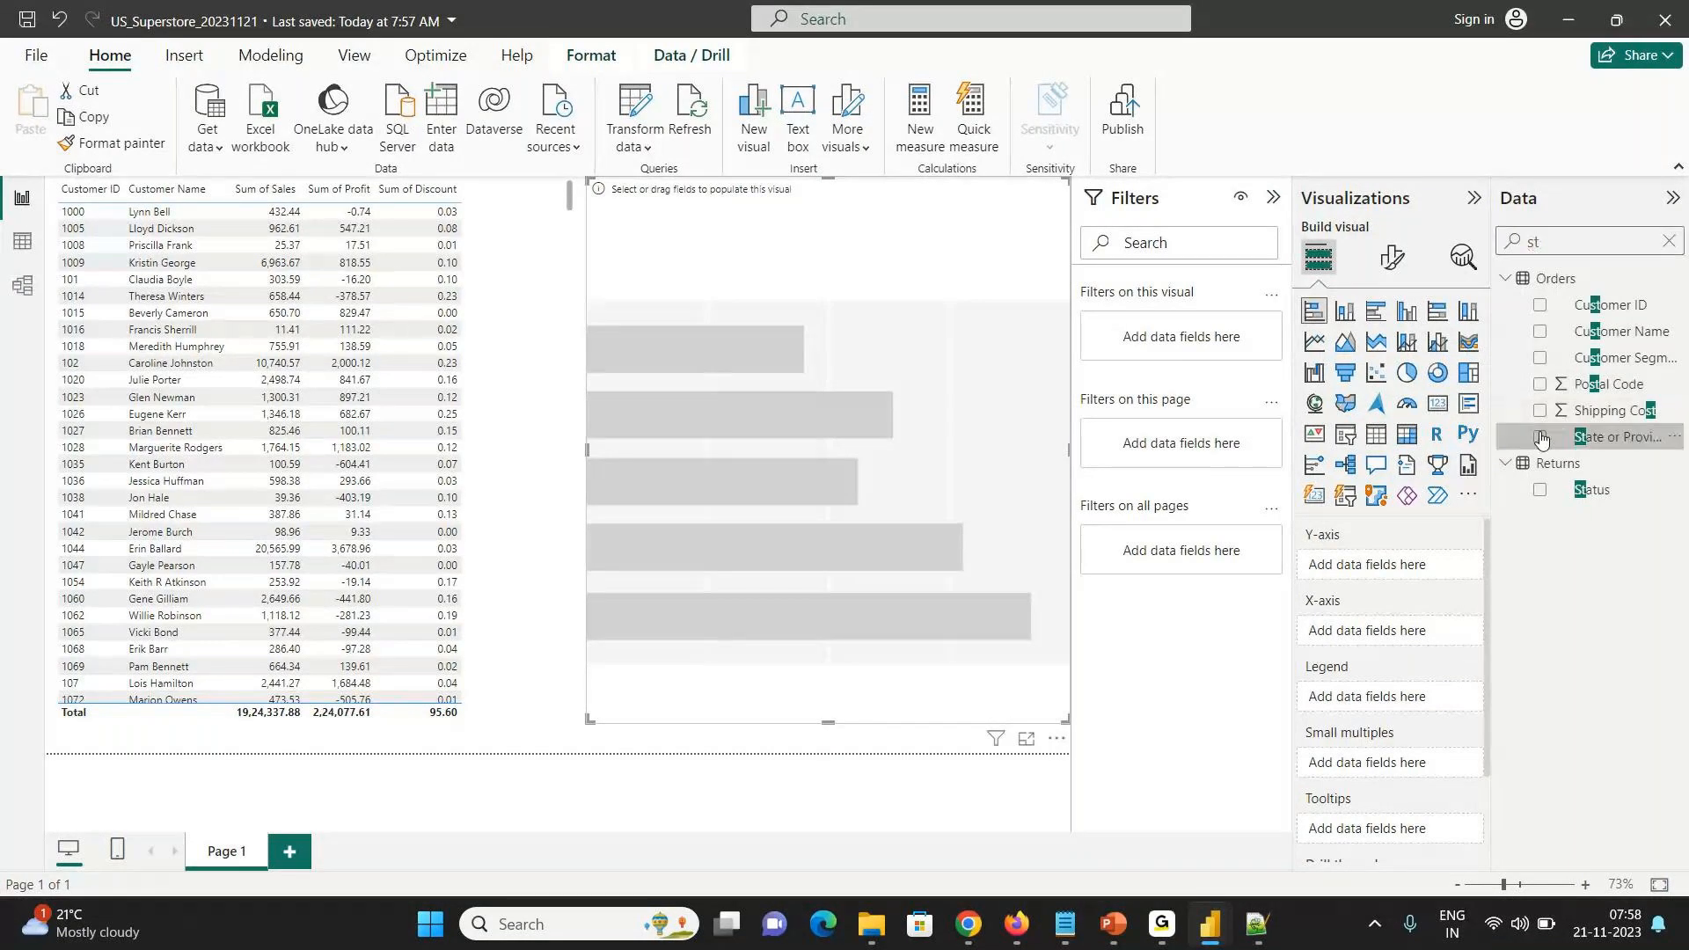
click(1540, 437)
- Add Sales from Orders to the bar chart's X-axis and reduce the chart's height from above and below
double_click(1584, 239)
text(sales)
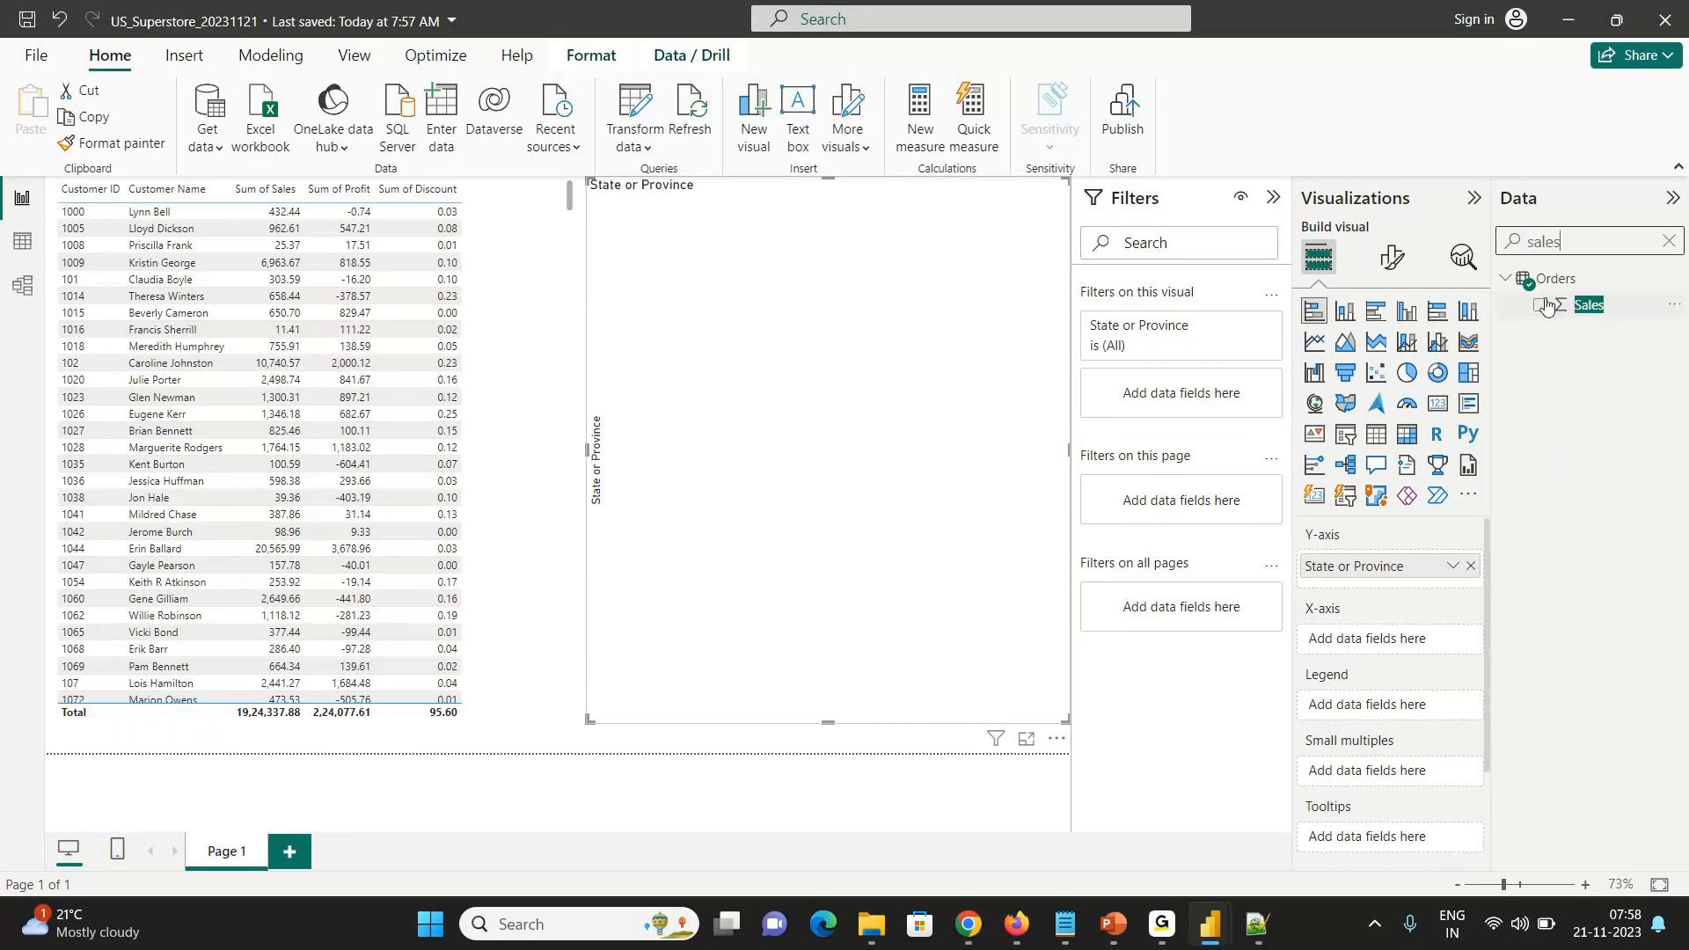
click(1540, 305)
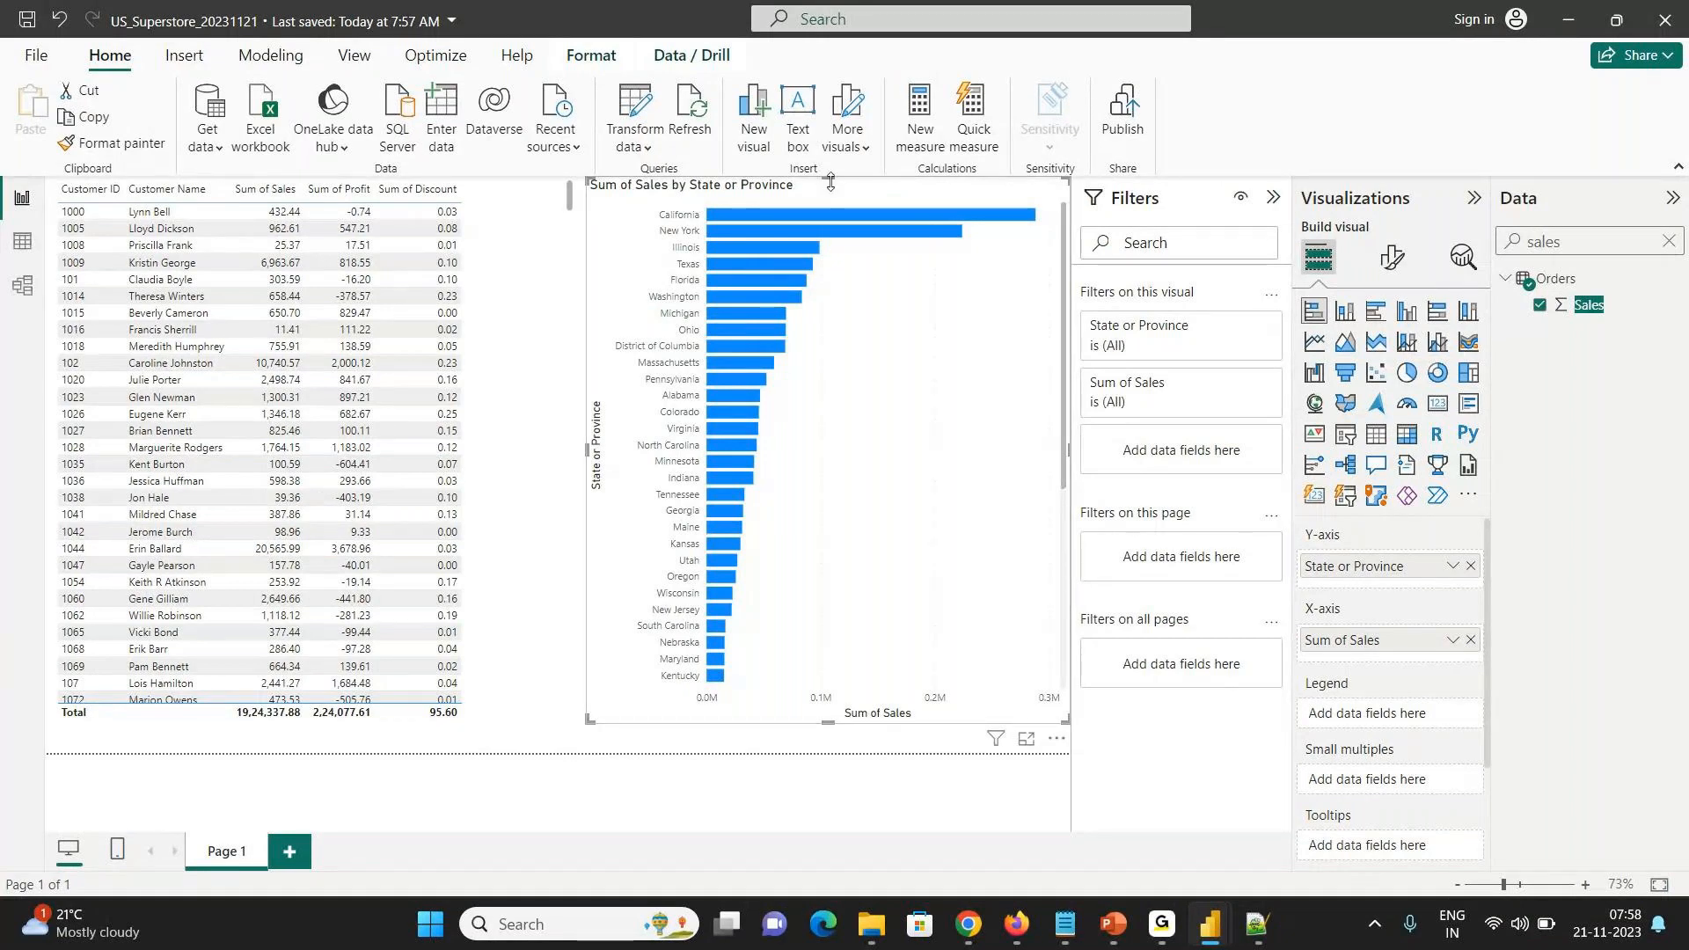
drag(830, 182, 829, 332)
drag(828, 723, 840, 600)
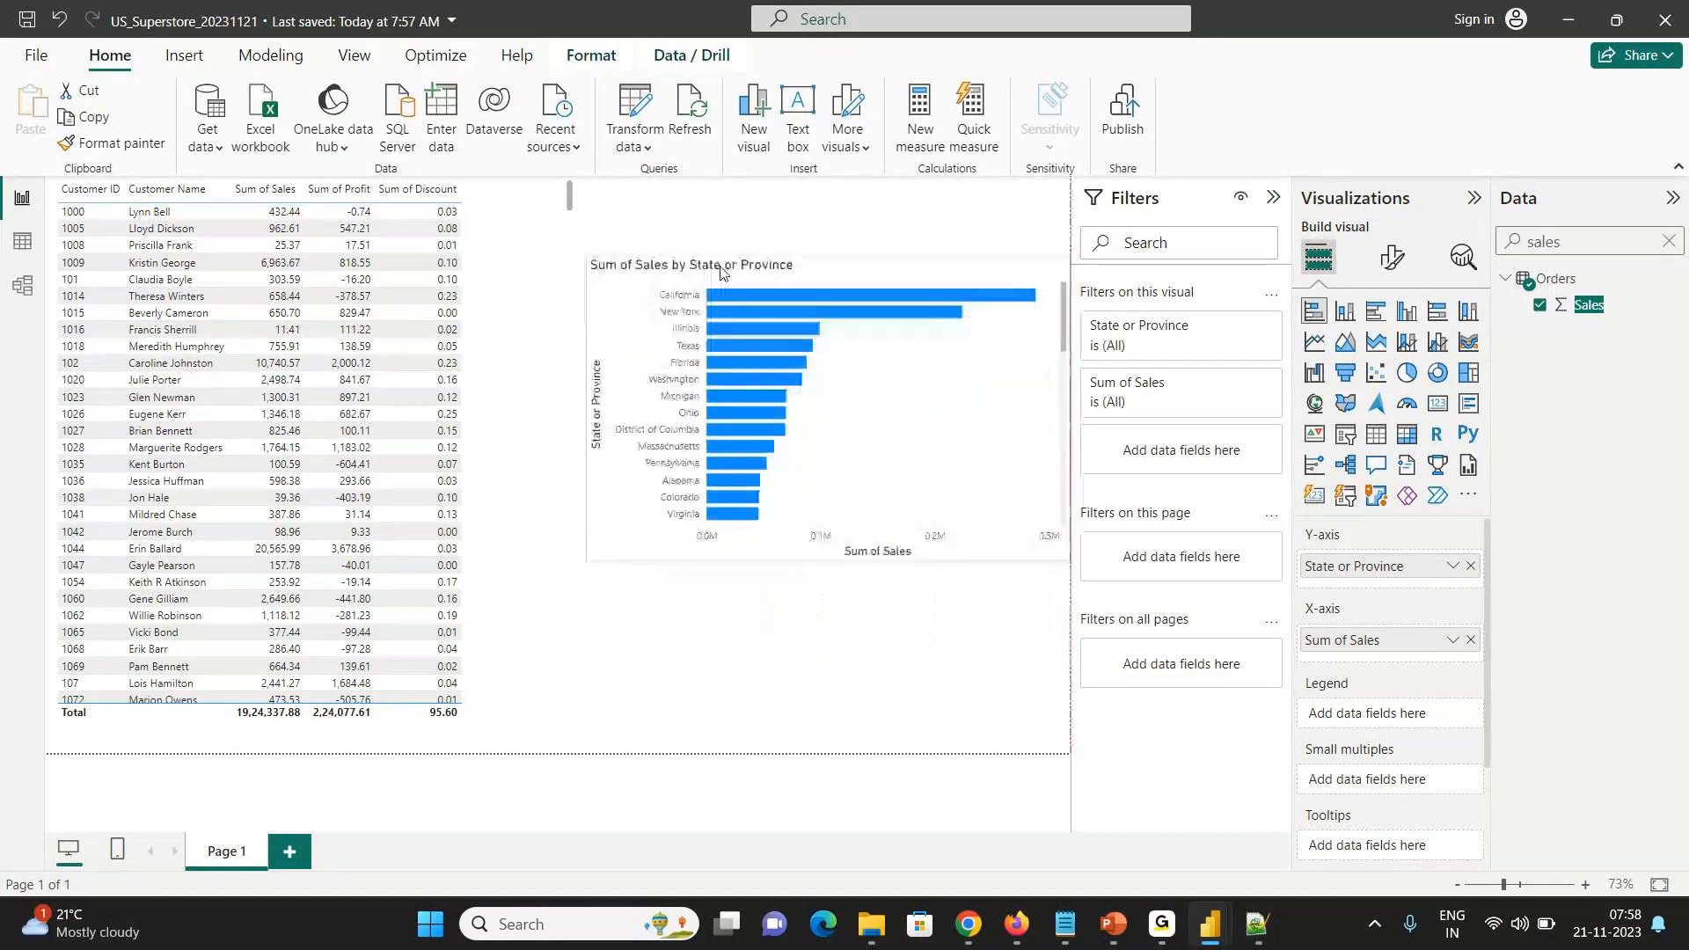
- Look up the State or Province and Sales fields and examine how they are assigned to the bar chart's axes
double_click(1564, 239)
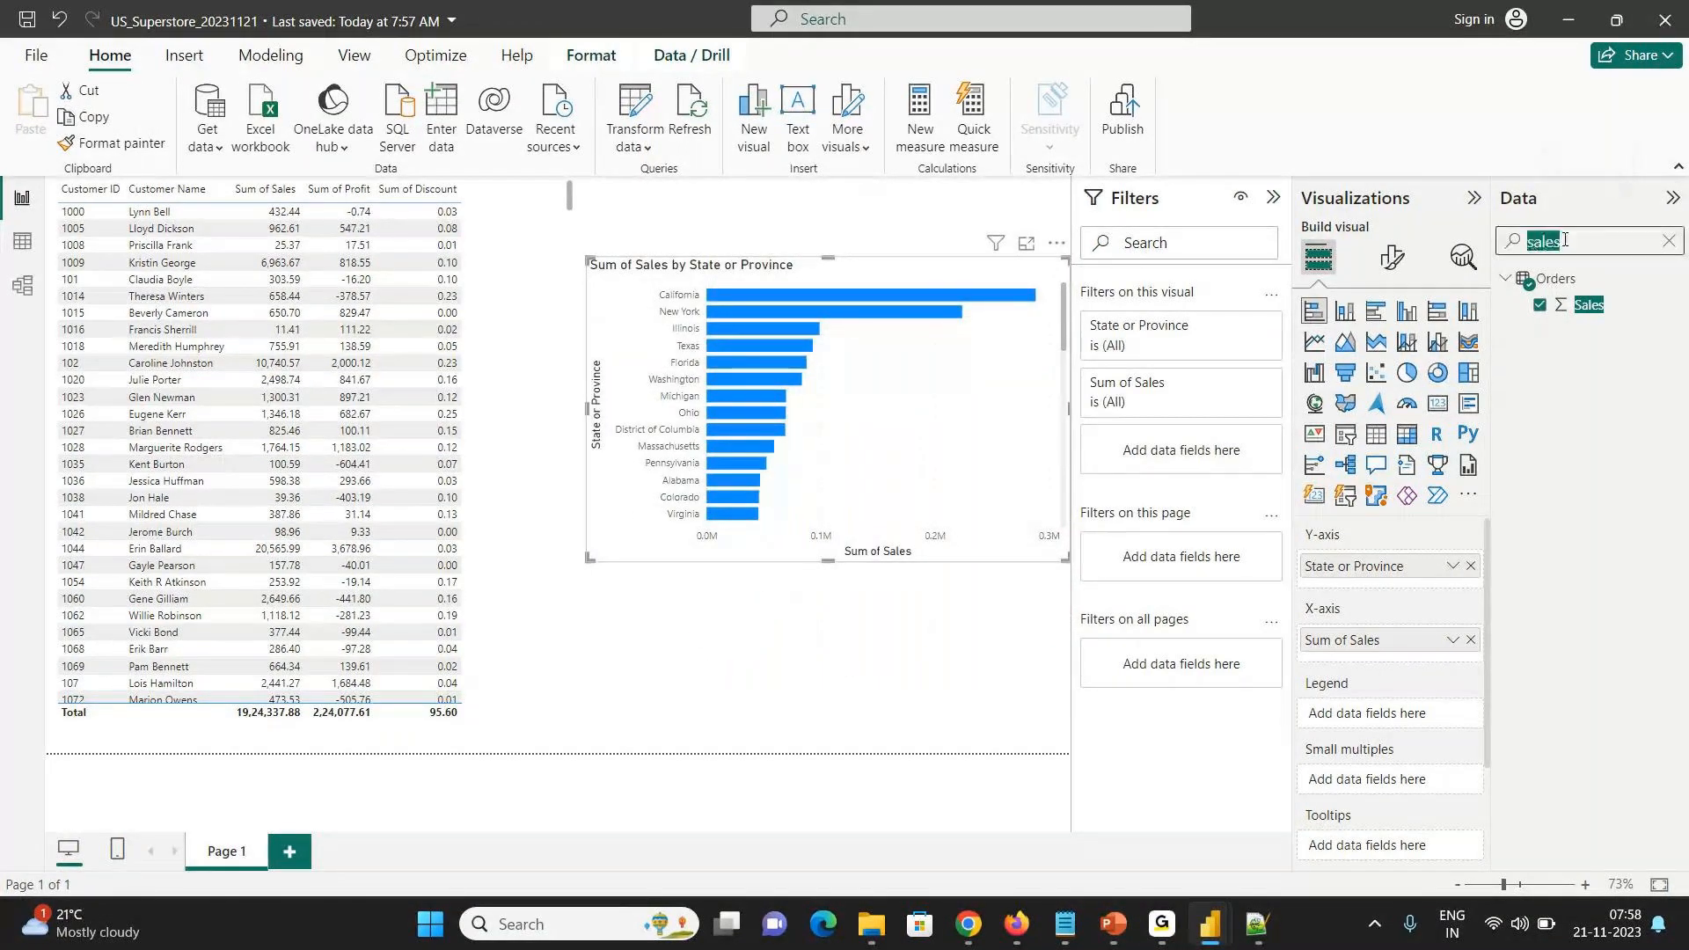
key(BackSpace)
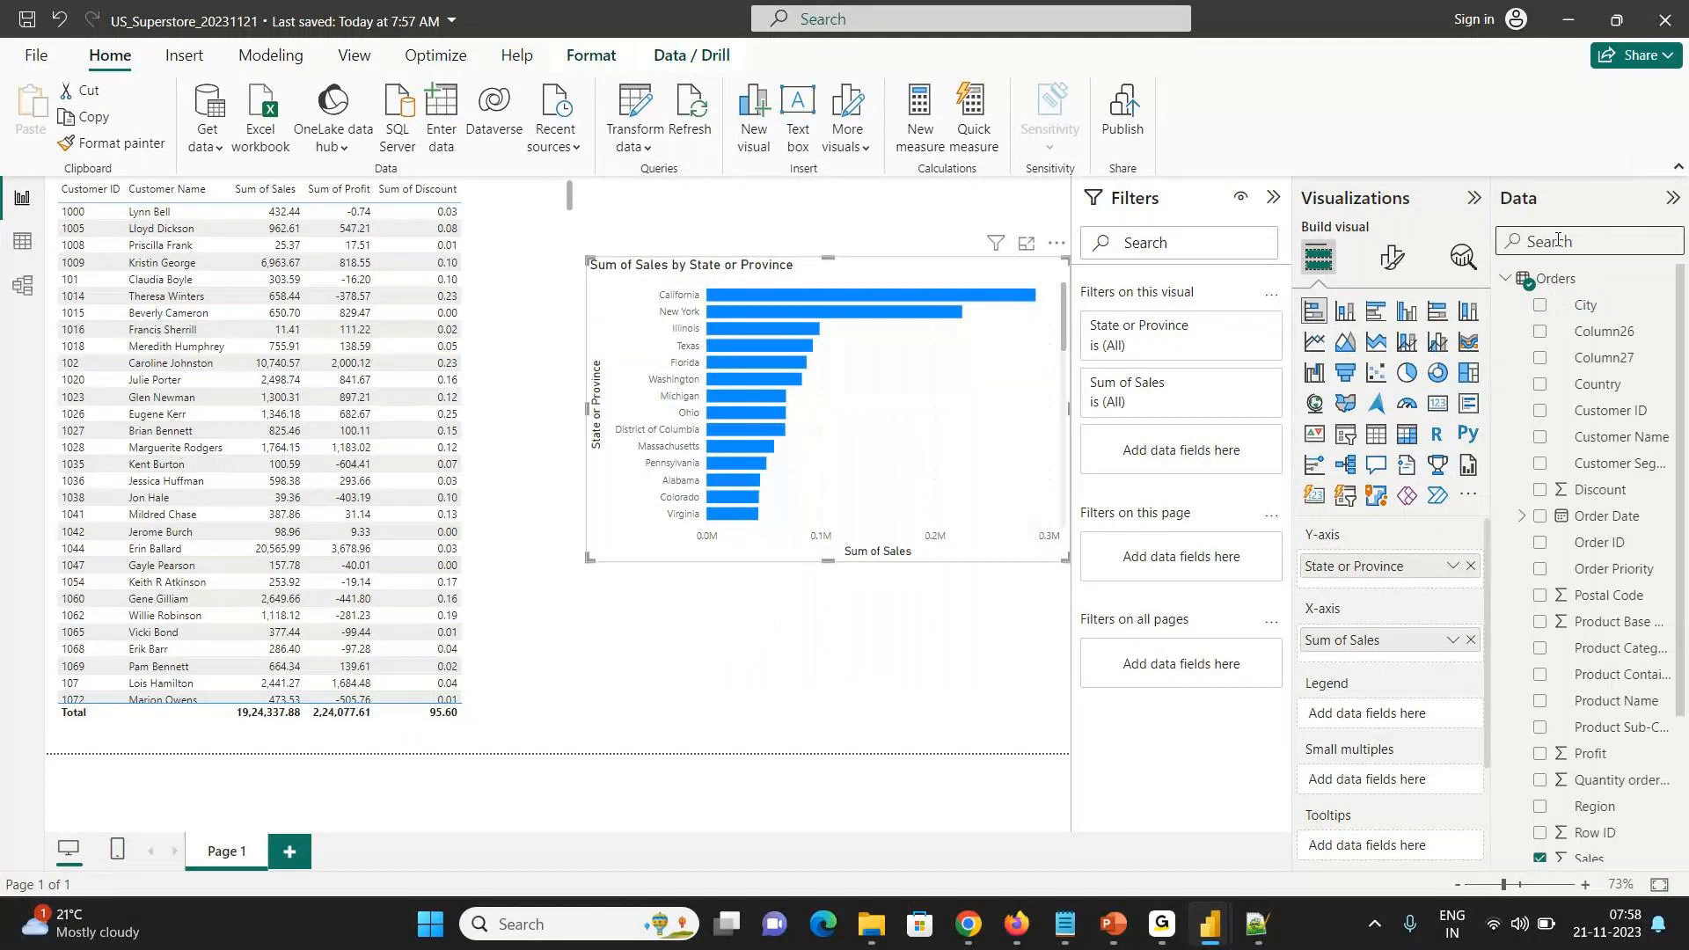
text(stat)
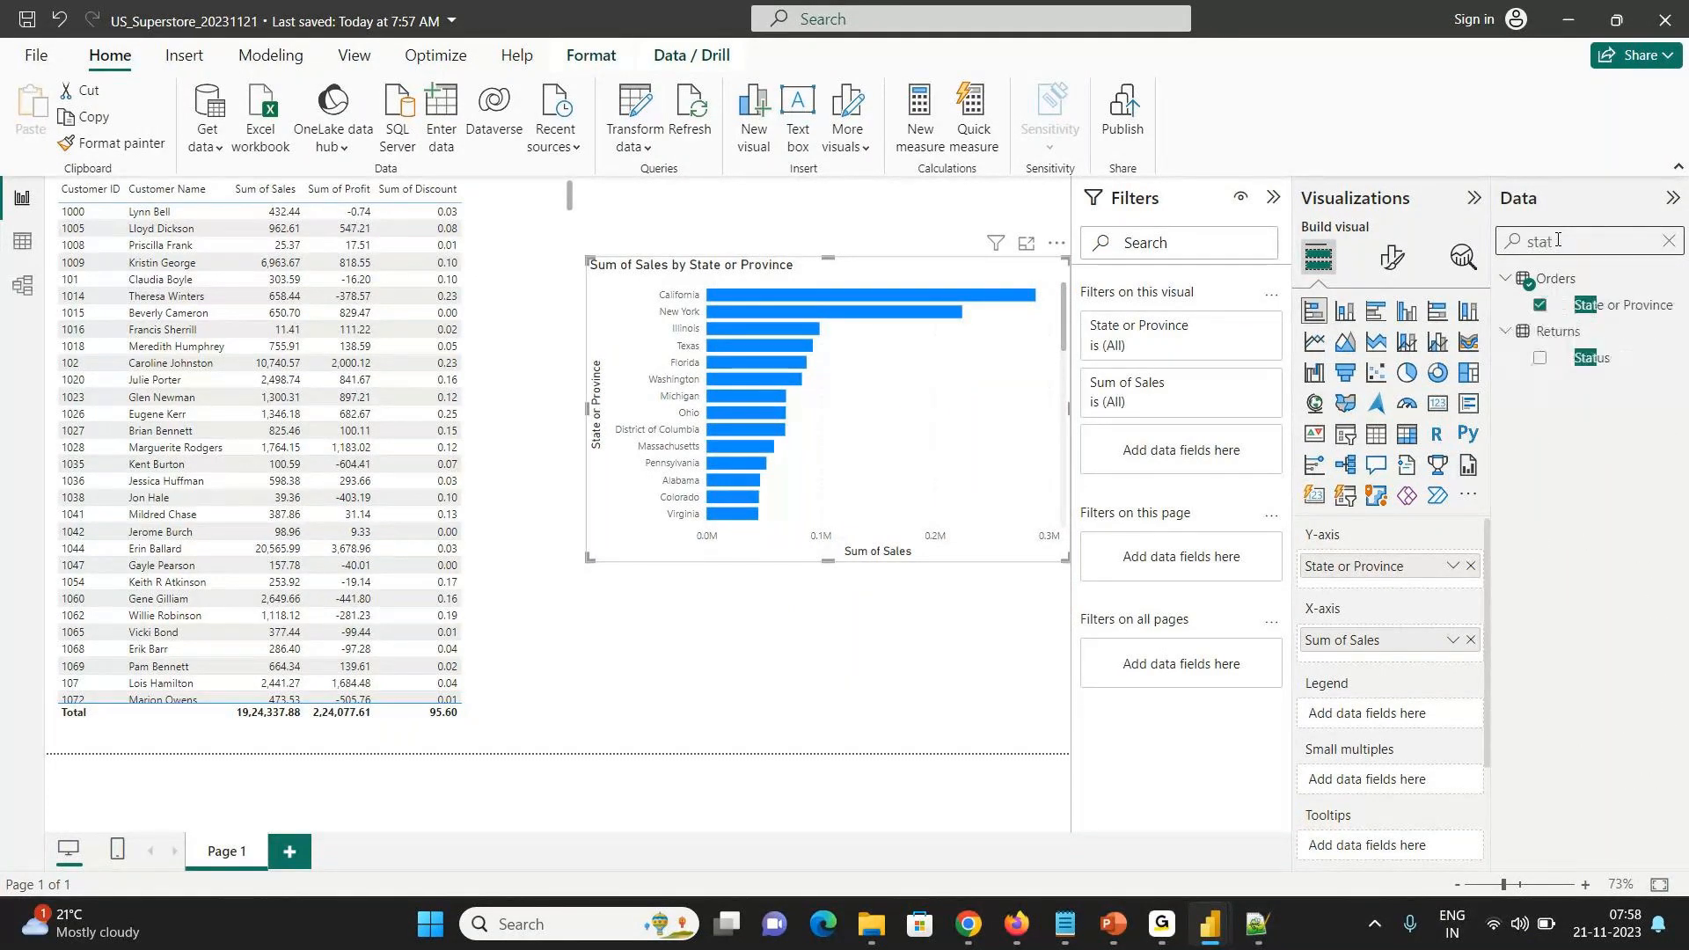
double_click(1562, 234)
key(BackSpace)
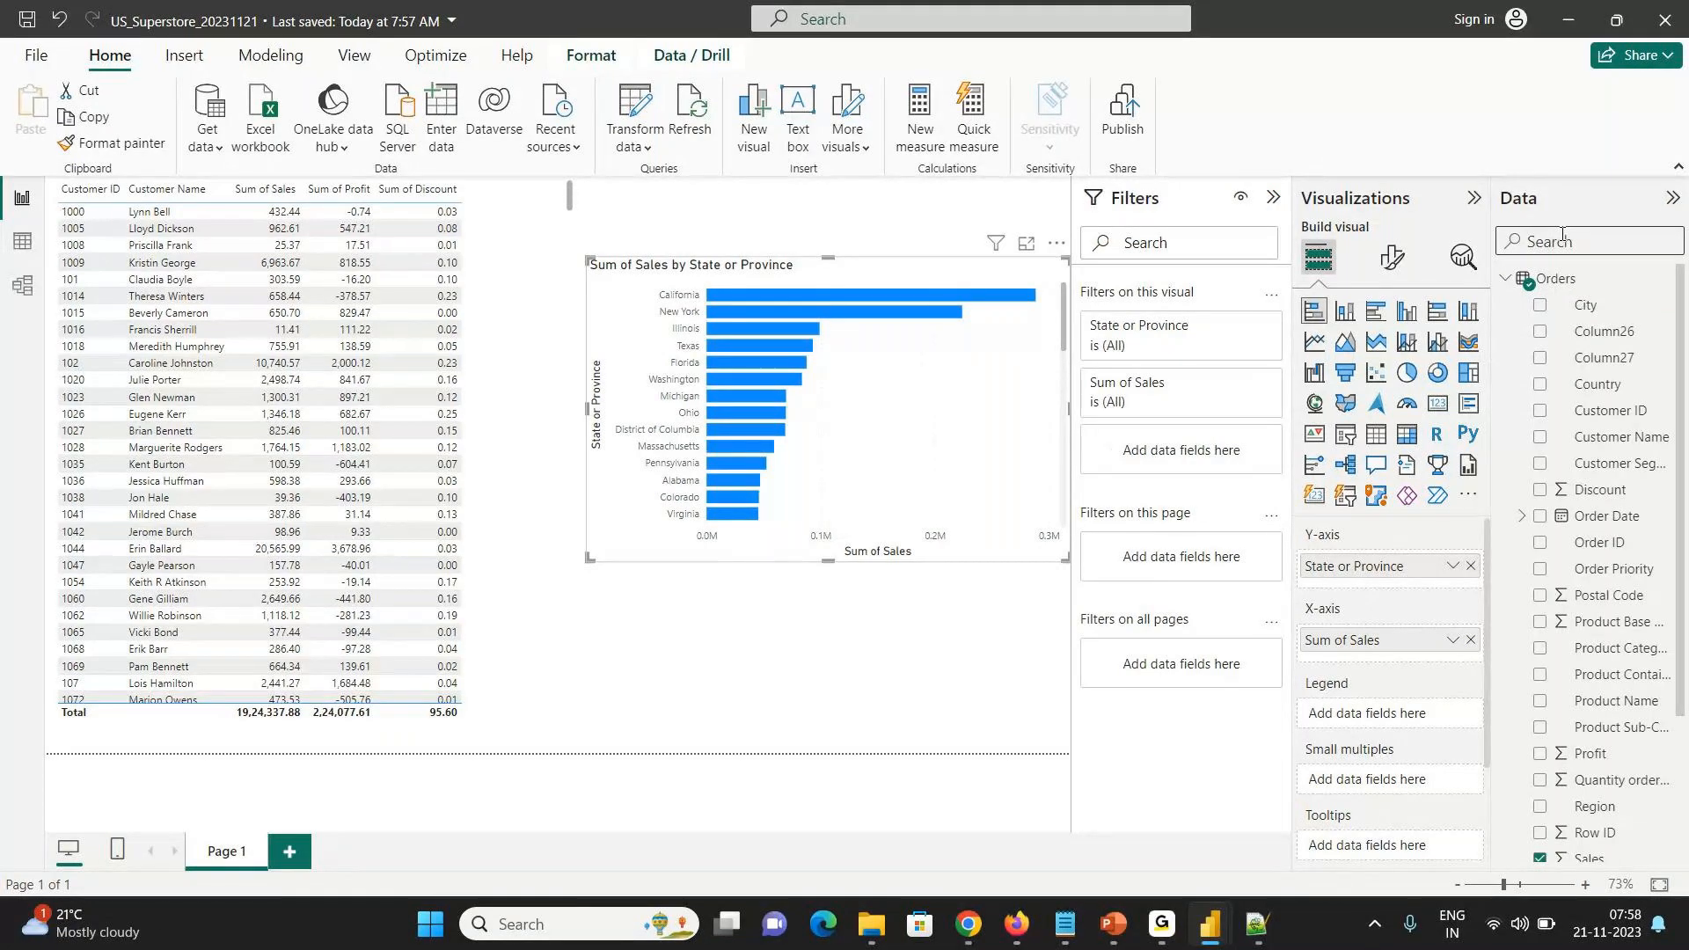
text(sal)
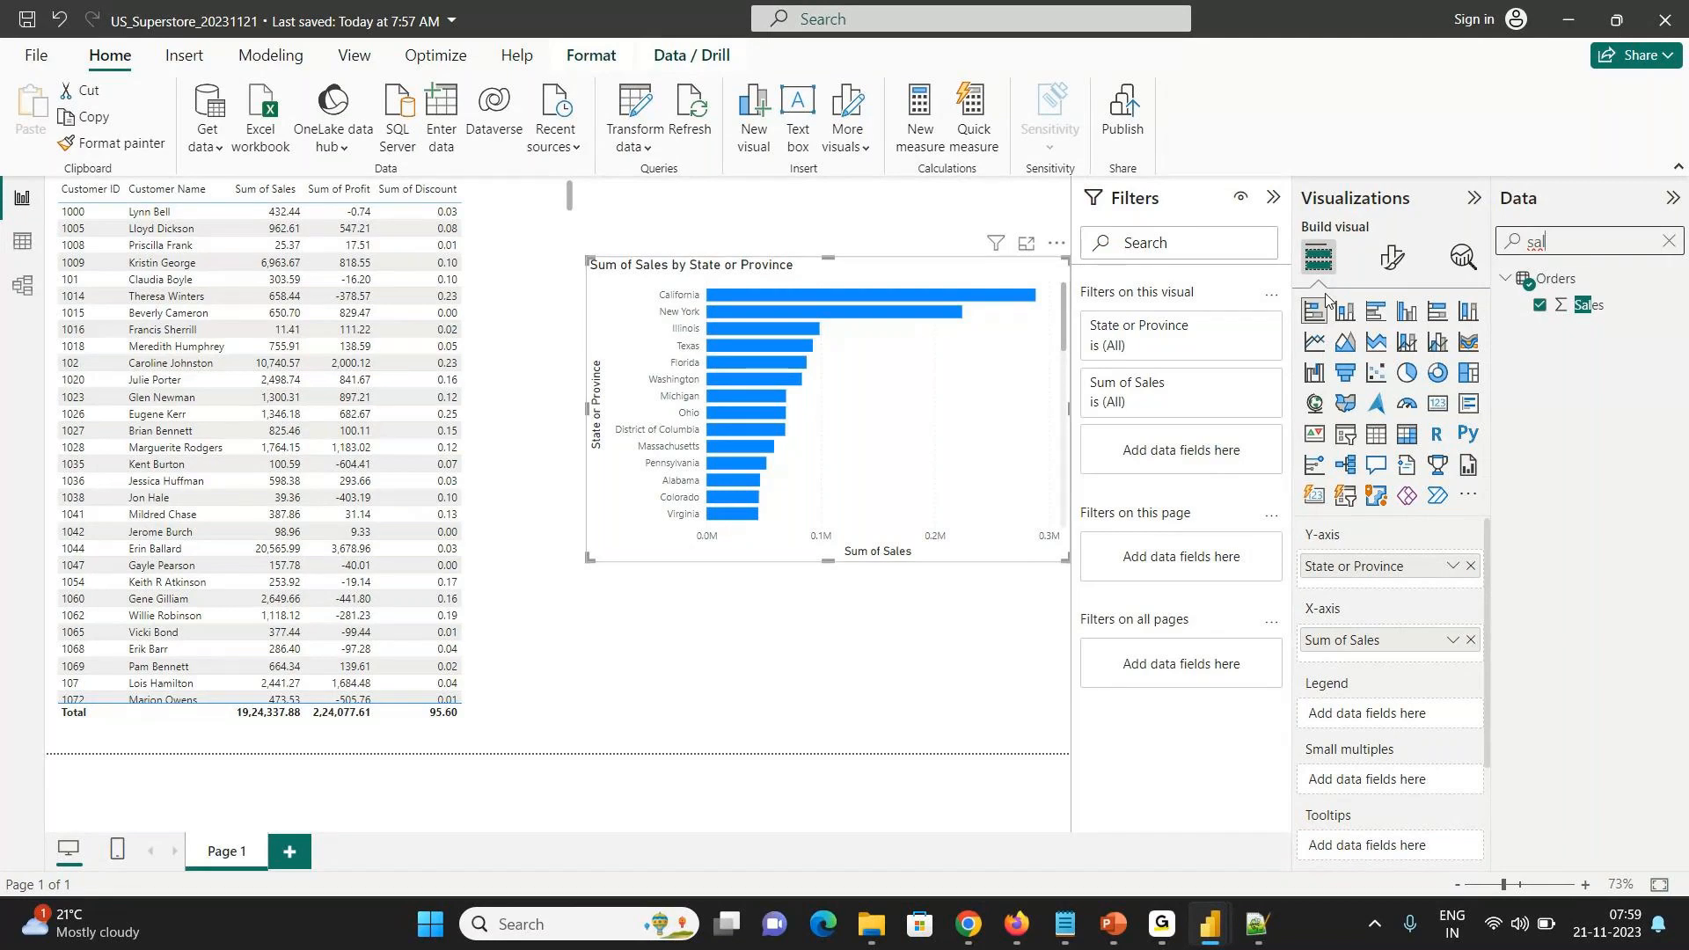
mouse_move(1319, 572)
mouse_down()
mouse_move(1179, 561)
mouse_move(1324, 567)
mouse_up()
drag(1334, 647, 1308, 526)
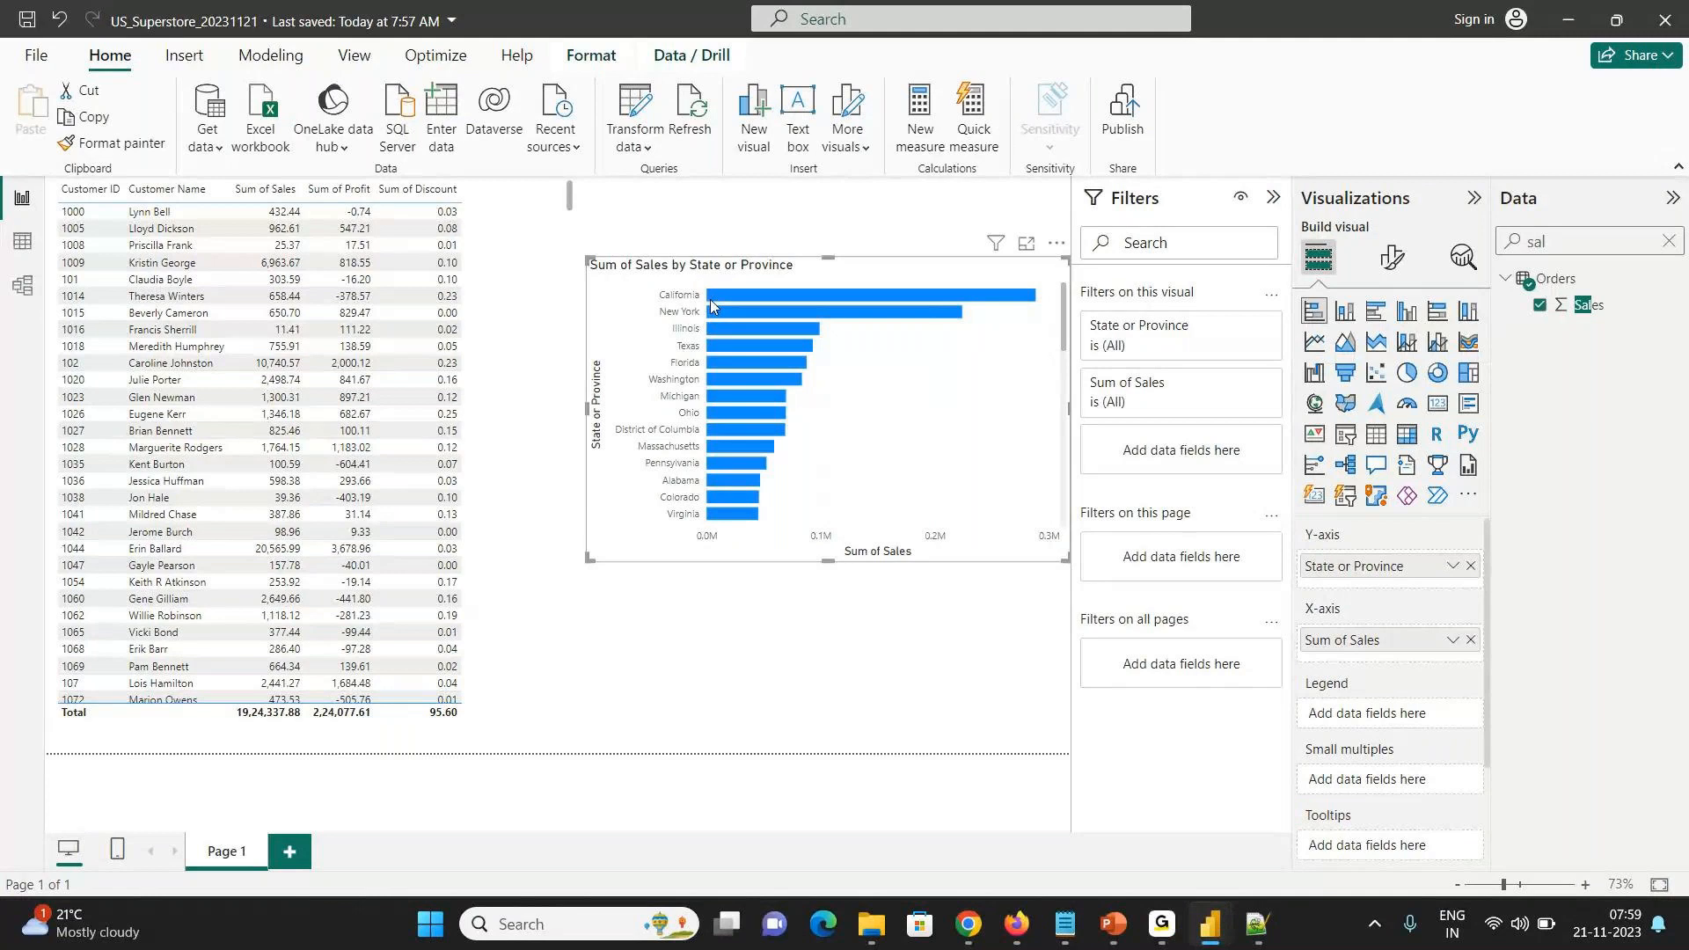
- Turn on data labels for the bar chart of sales by State or Province
mouse_move(963, 303)
click(1397, 258)
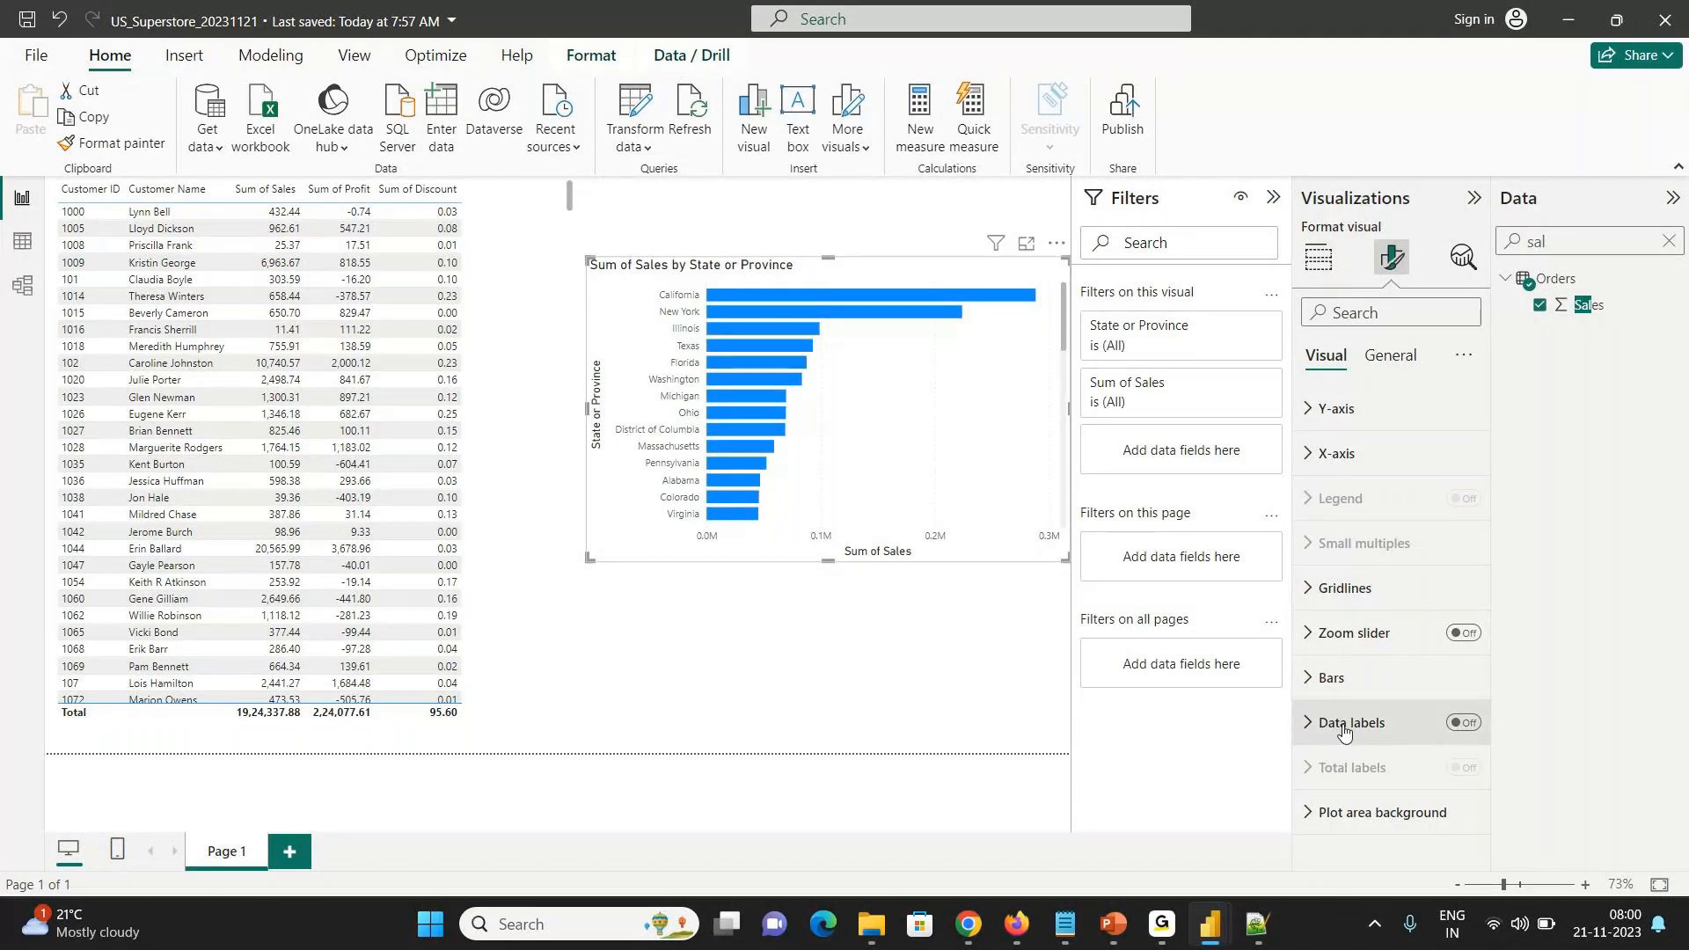
click(1361, 315)
text(data)
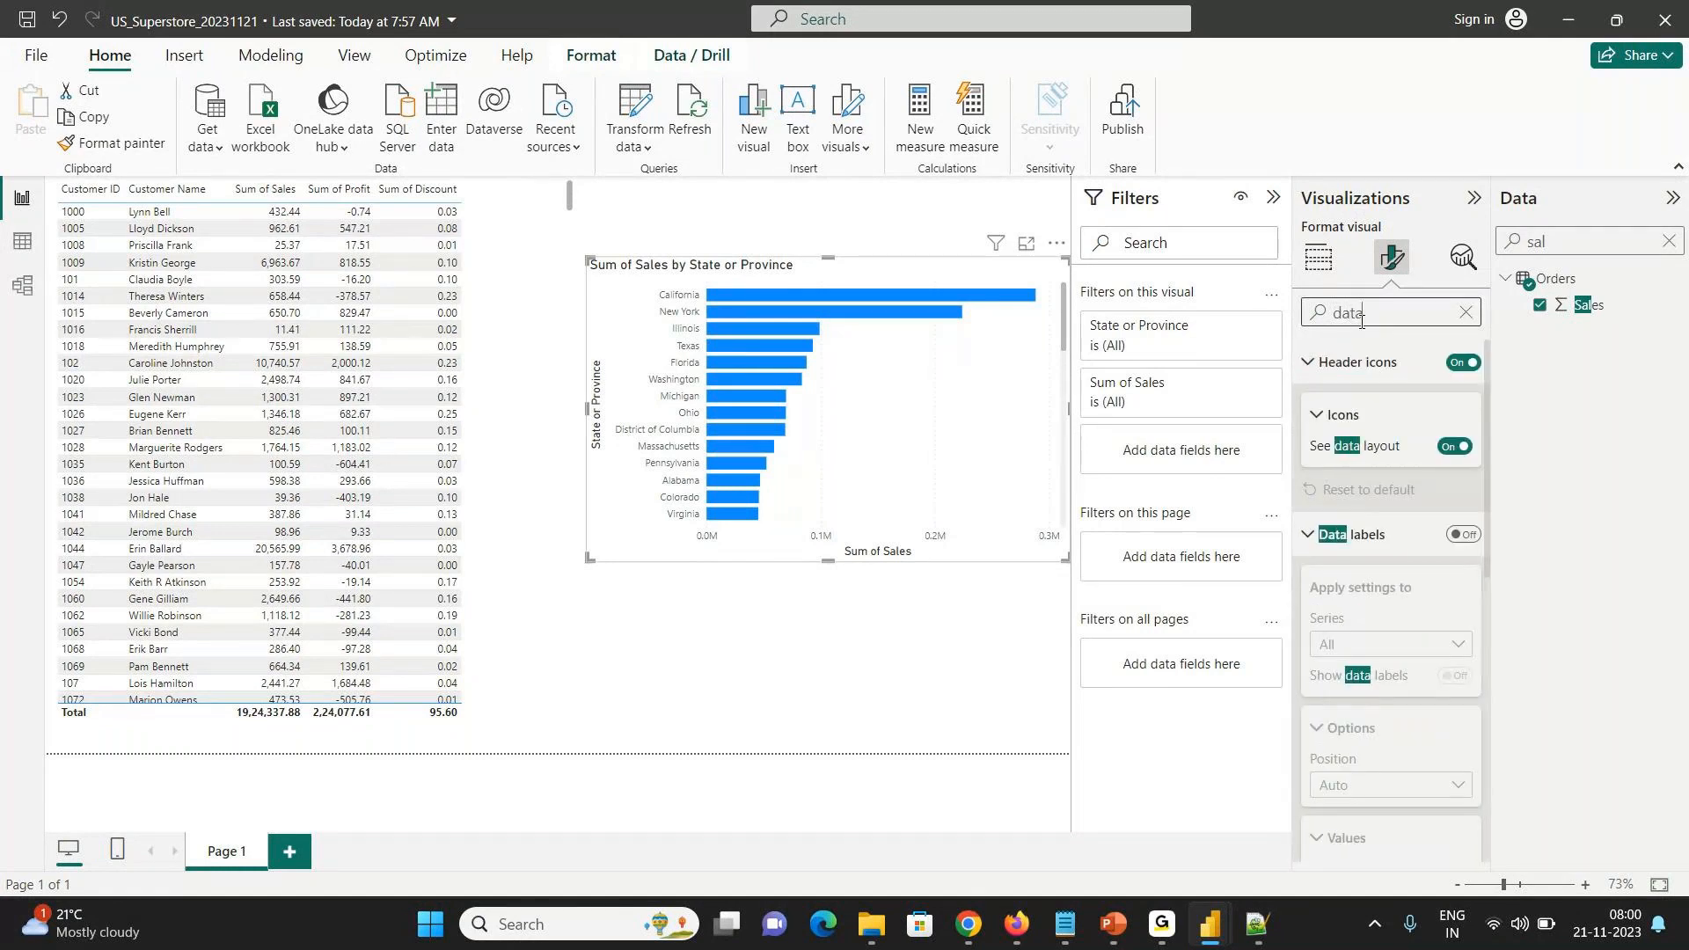
click(1462, 535)
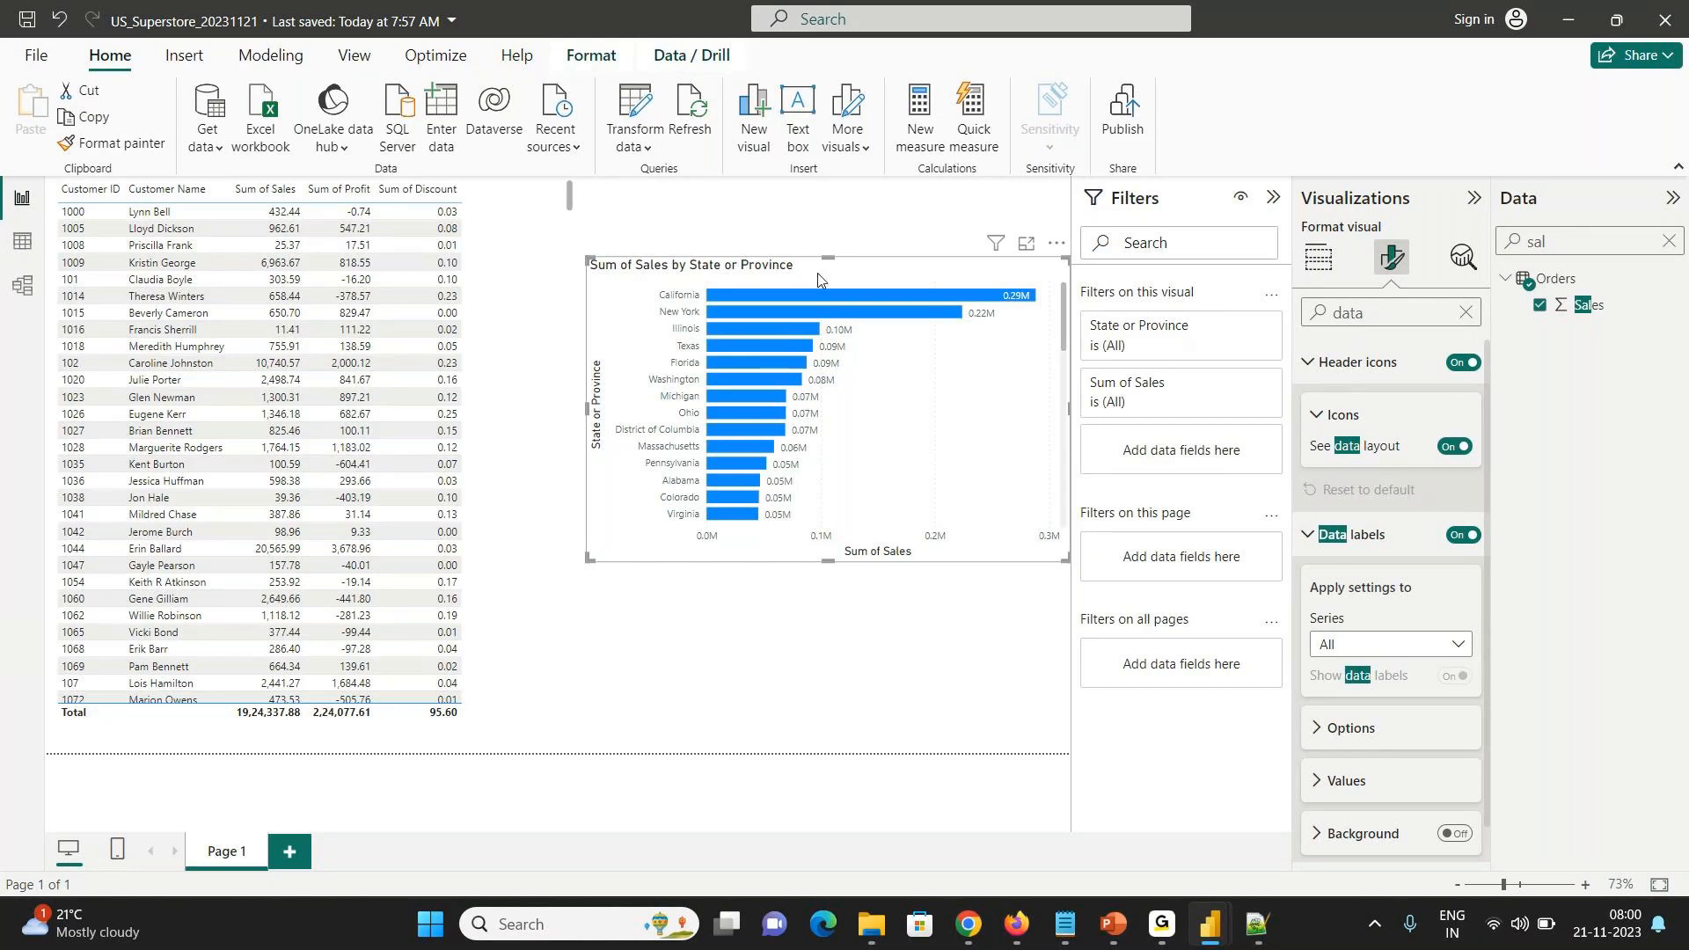
click(1466, 313)
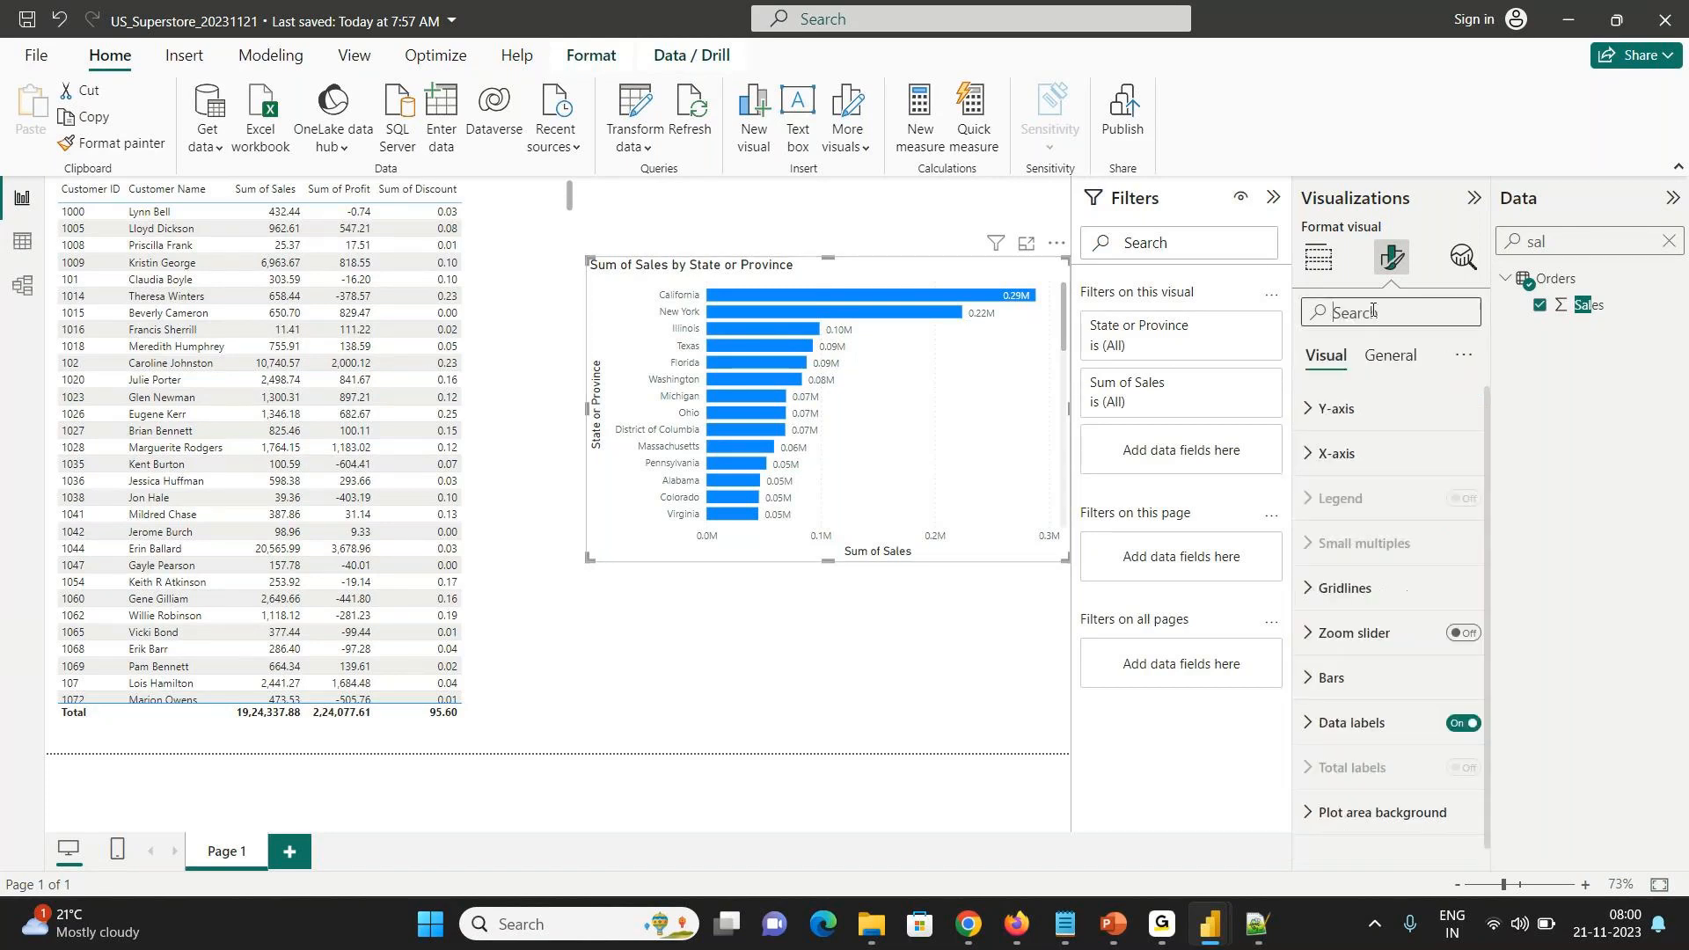
- Try Advanced filtering with the Sales field on the bar chart's State or Province filter
click(1142, 331)
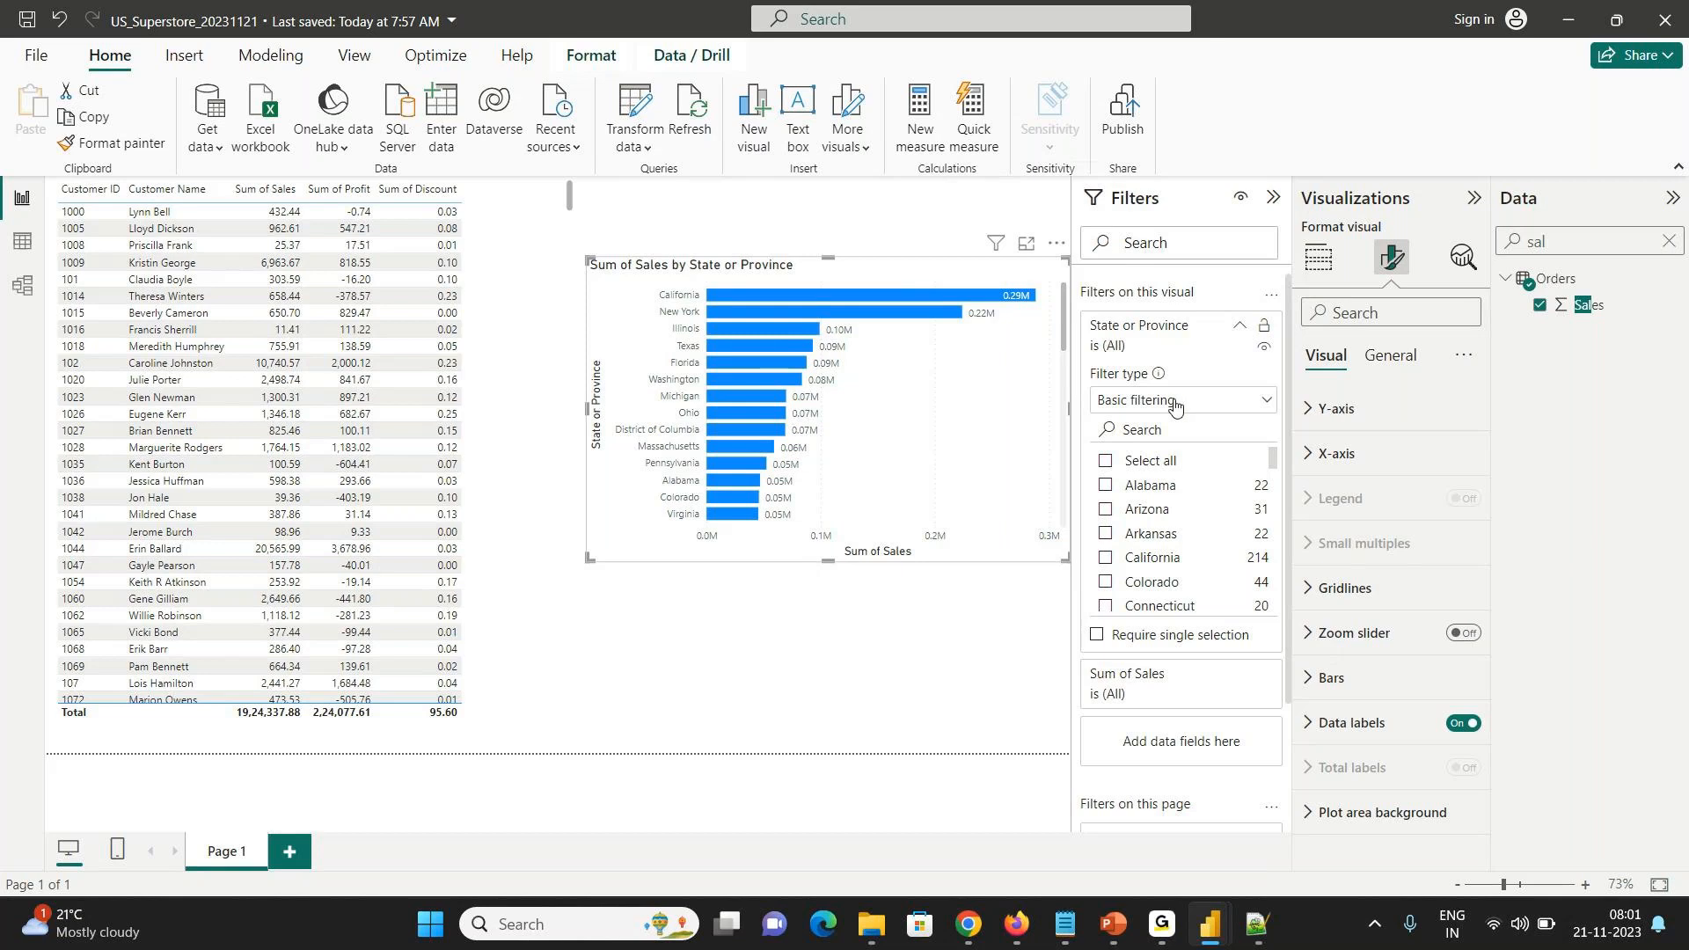
click(1239, 325)
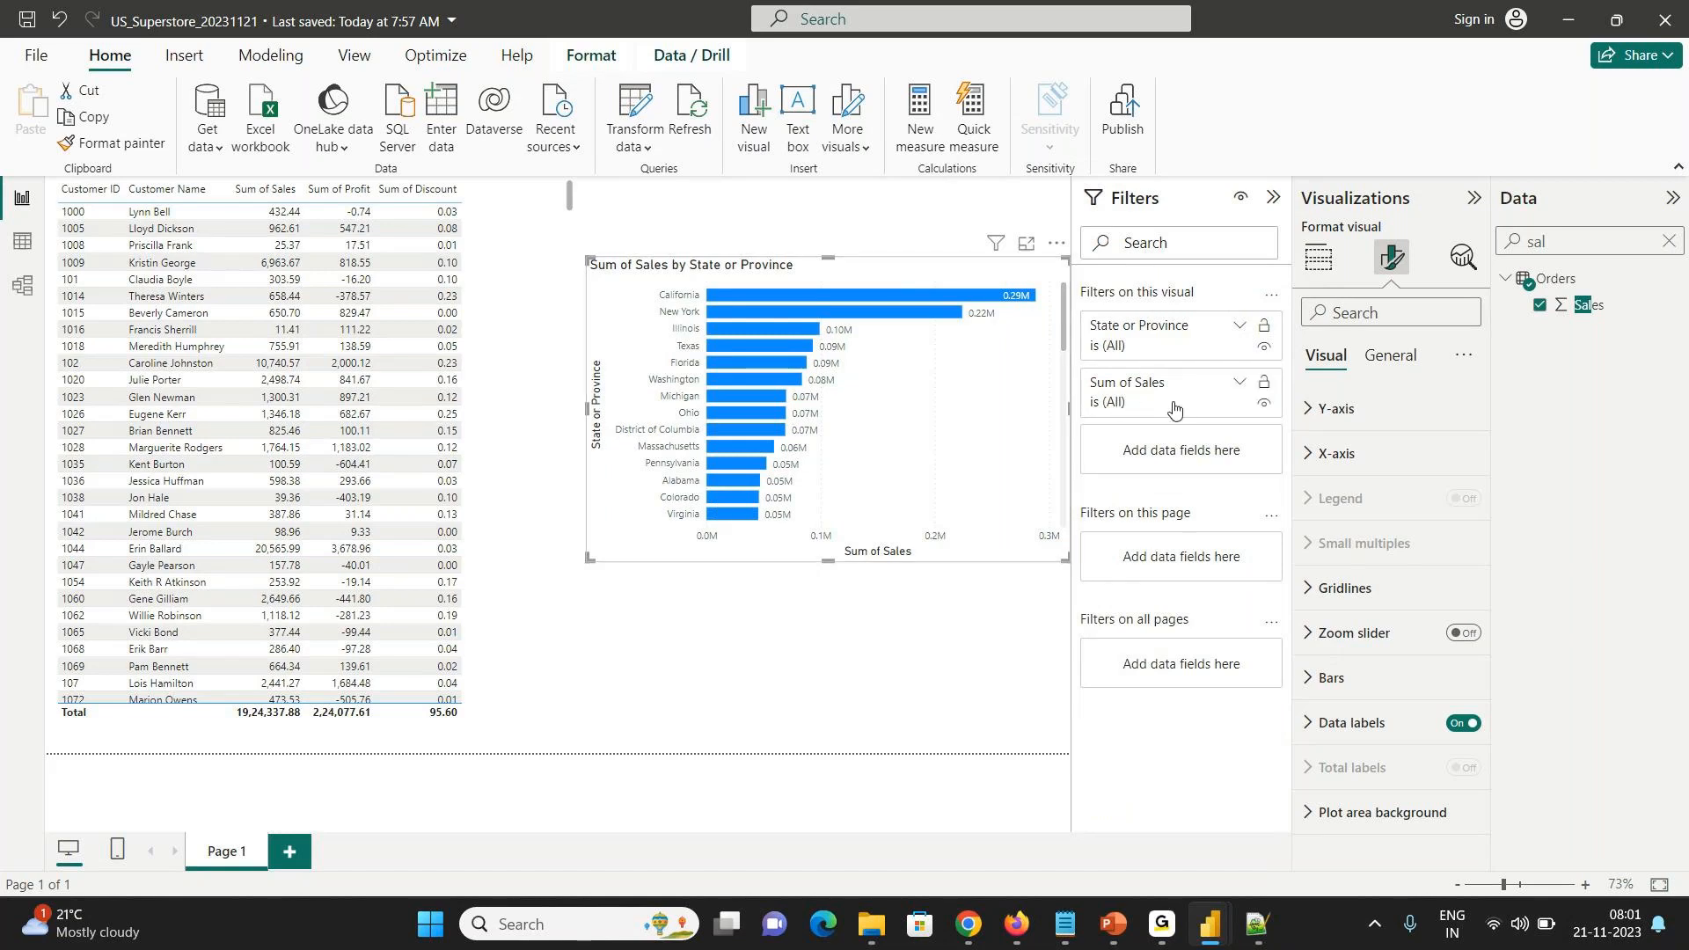
click(1240, 326)
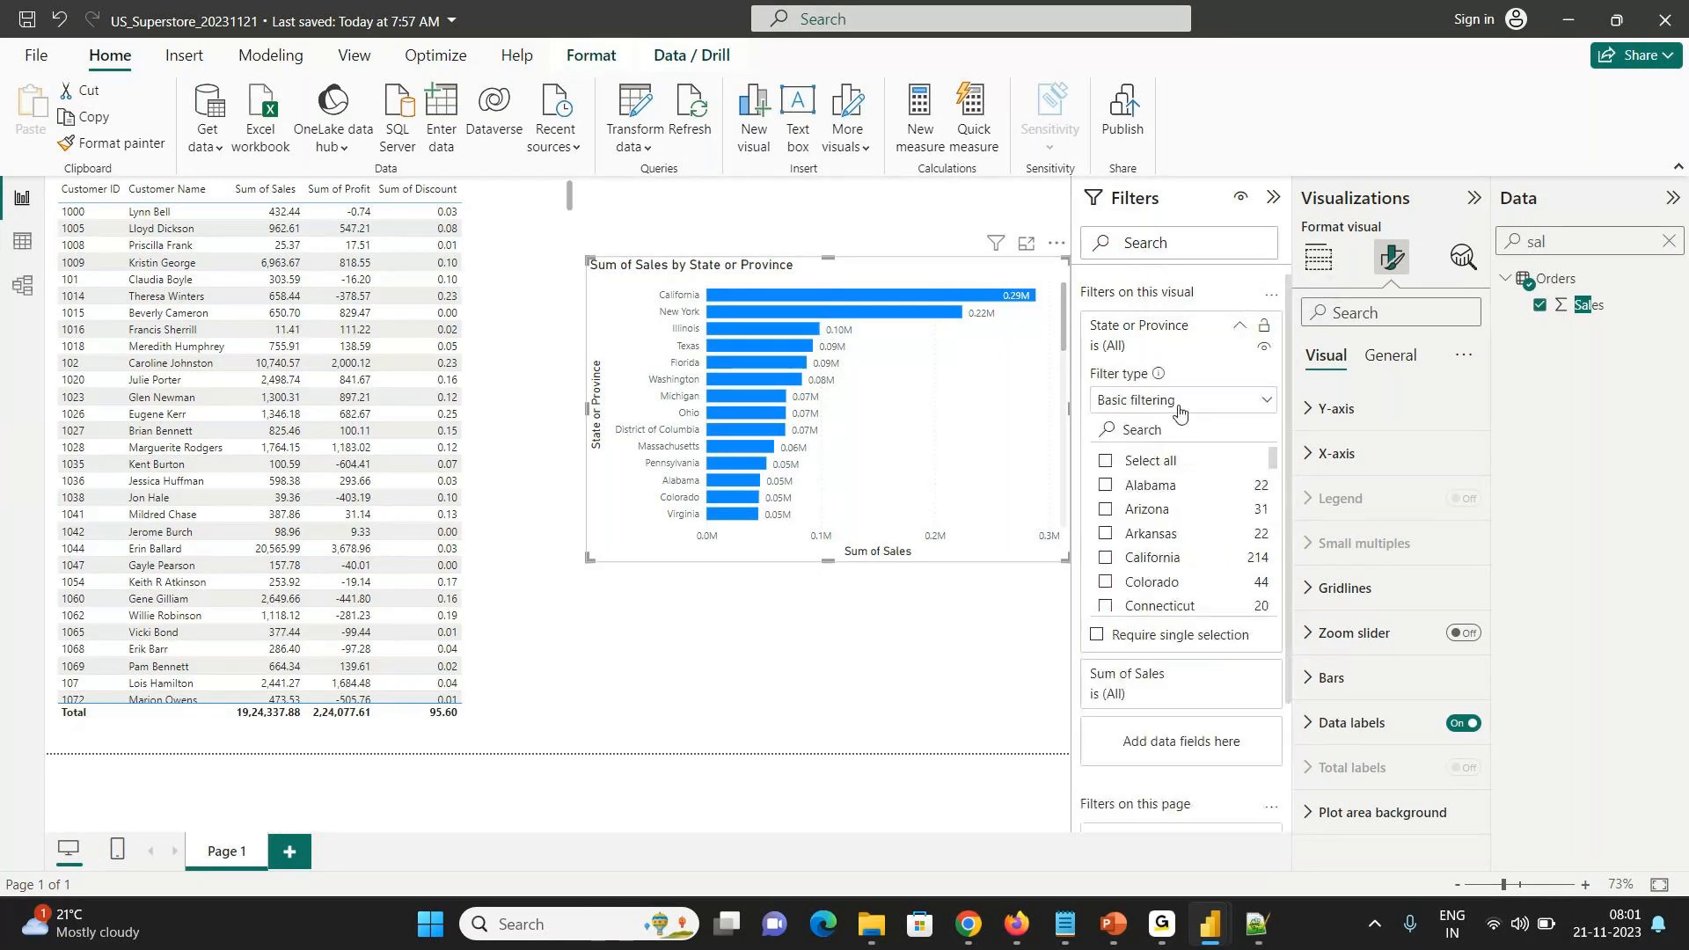
click(1179, 404)
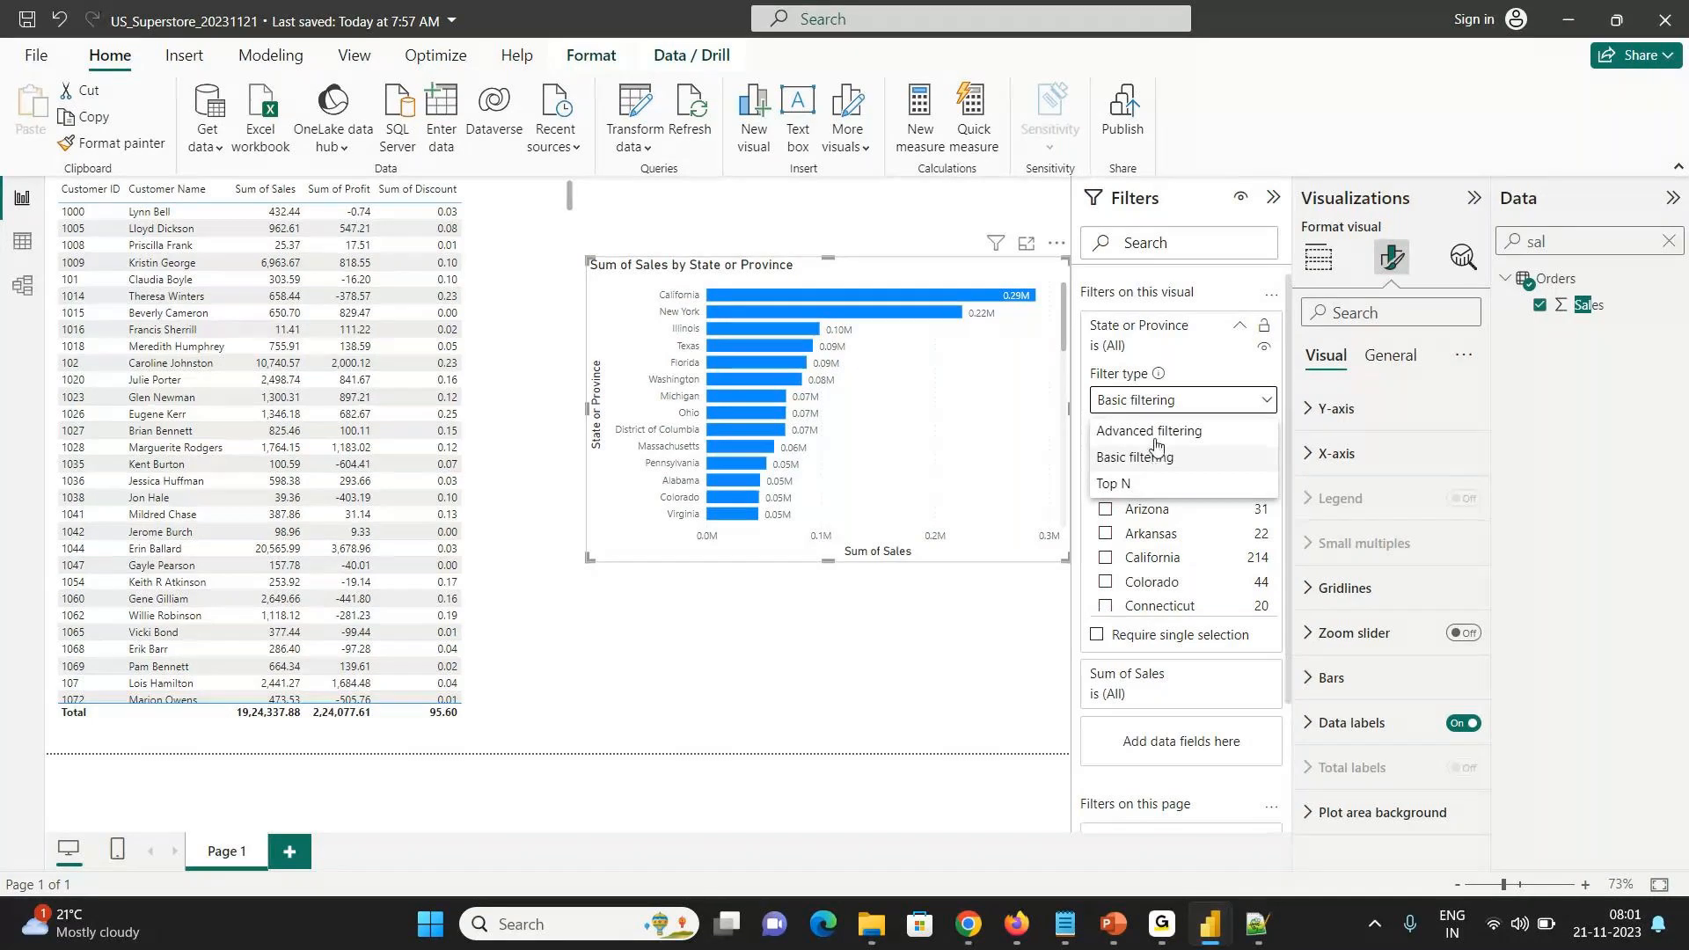
click(1161, 431)
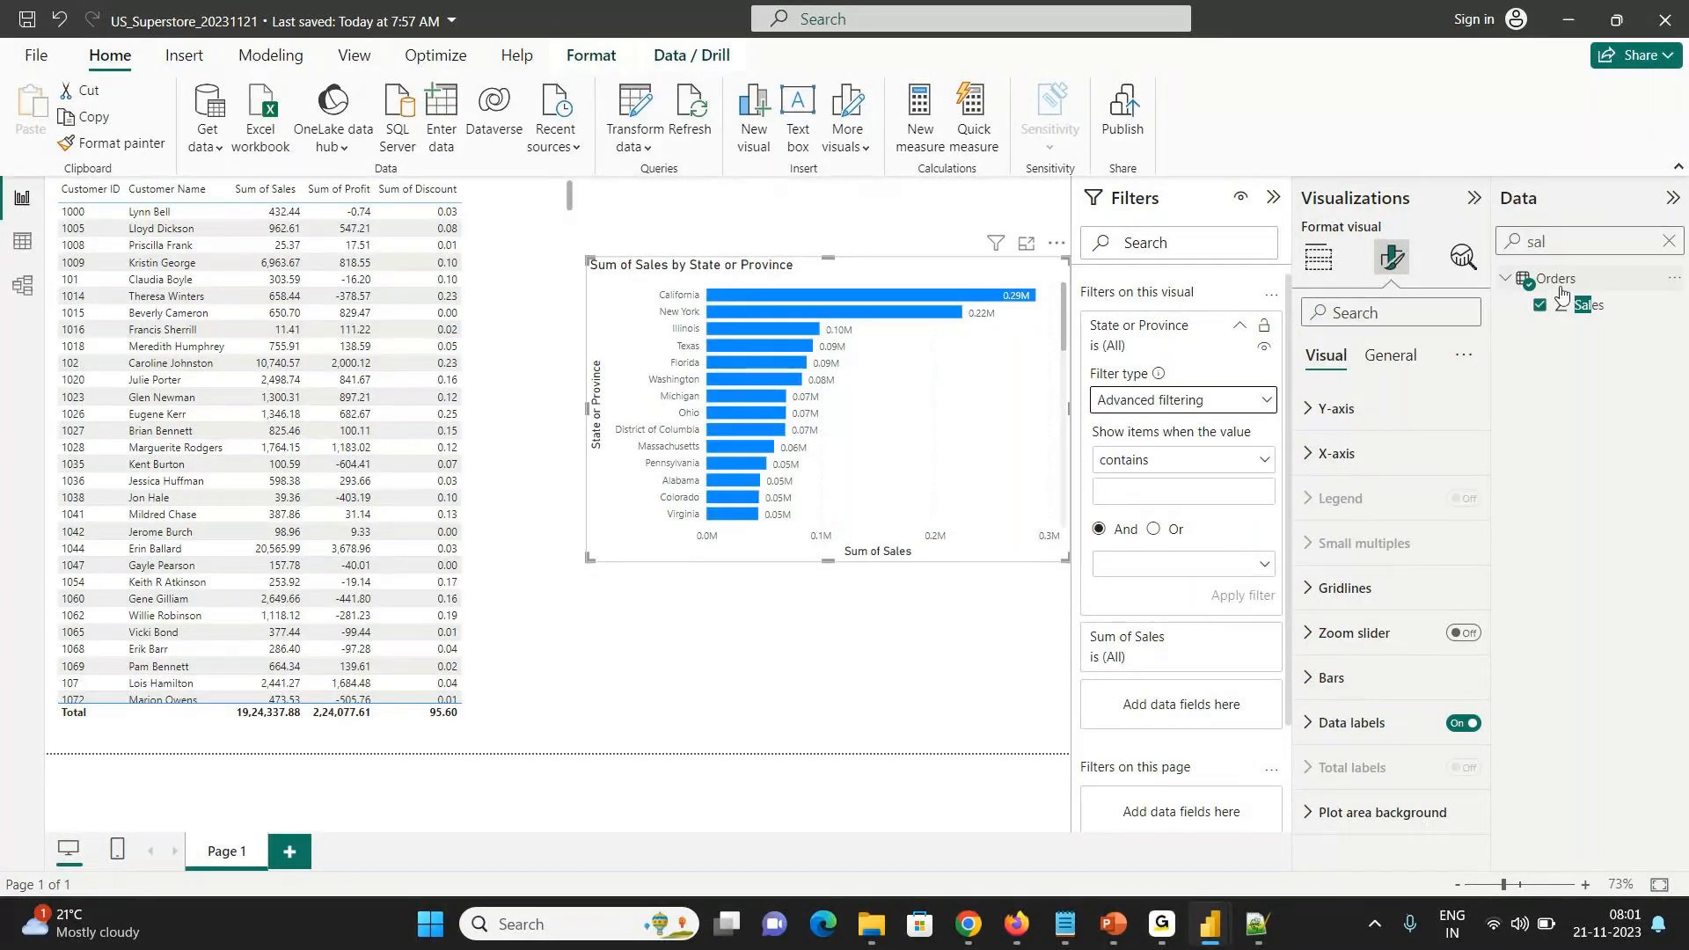
drag(1562, 300, 1163, 486)
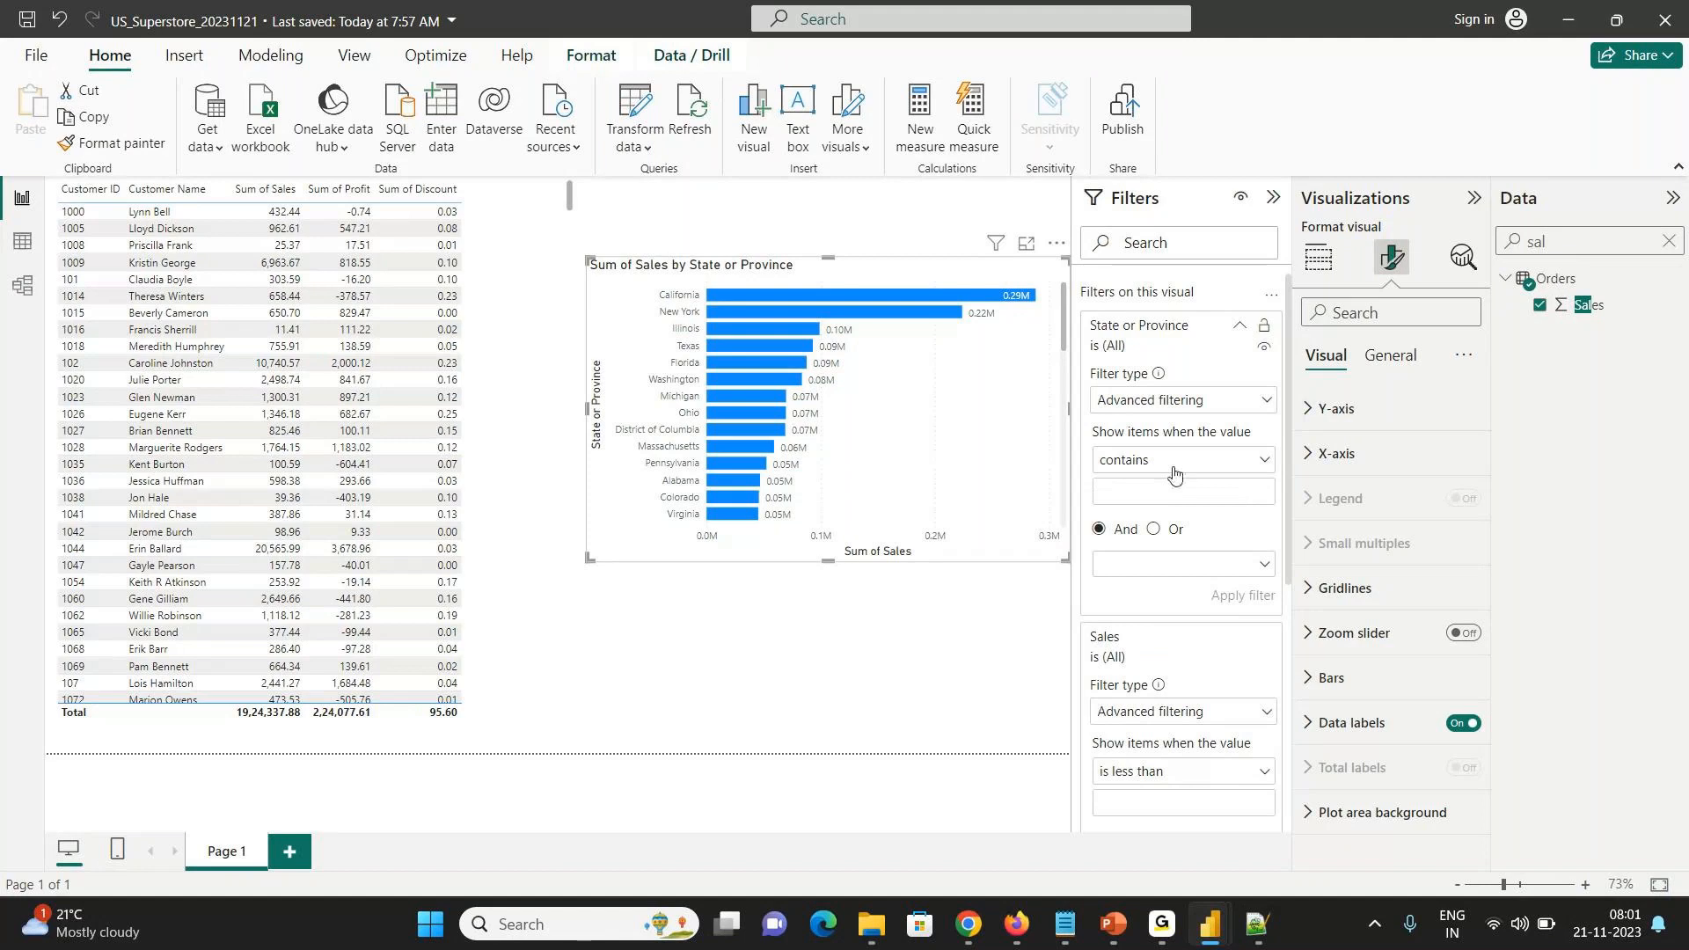
click(1173, 464)
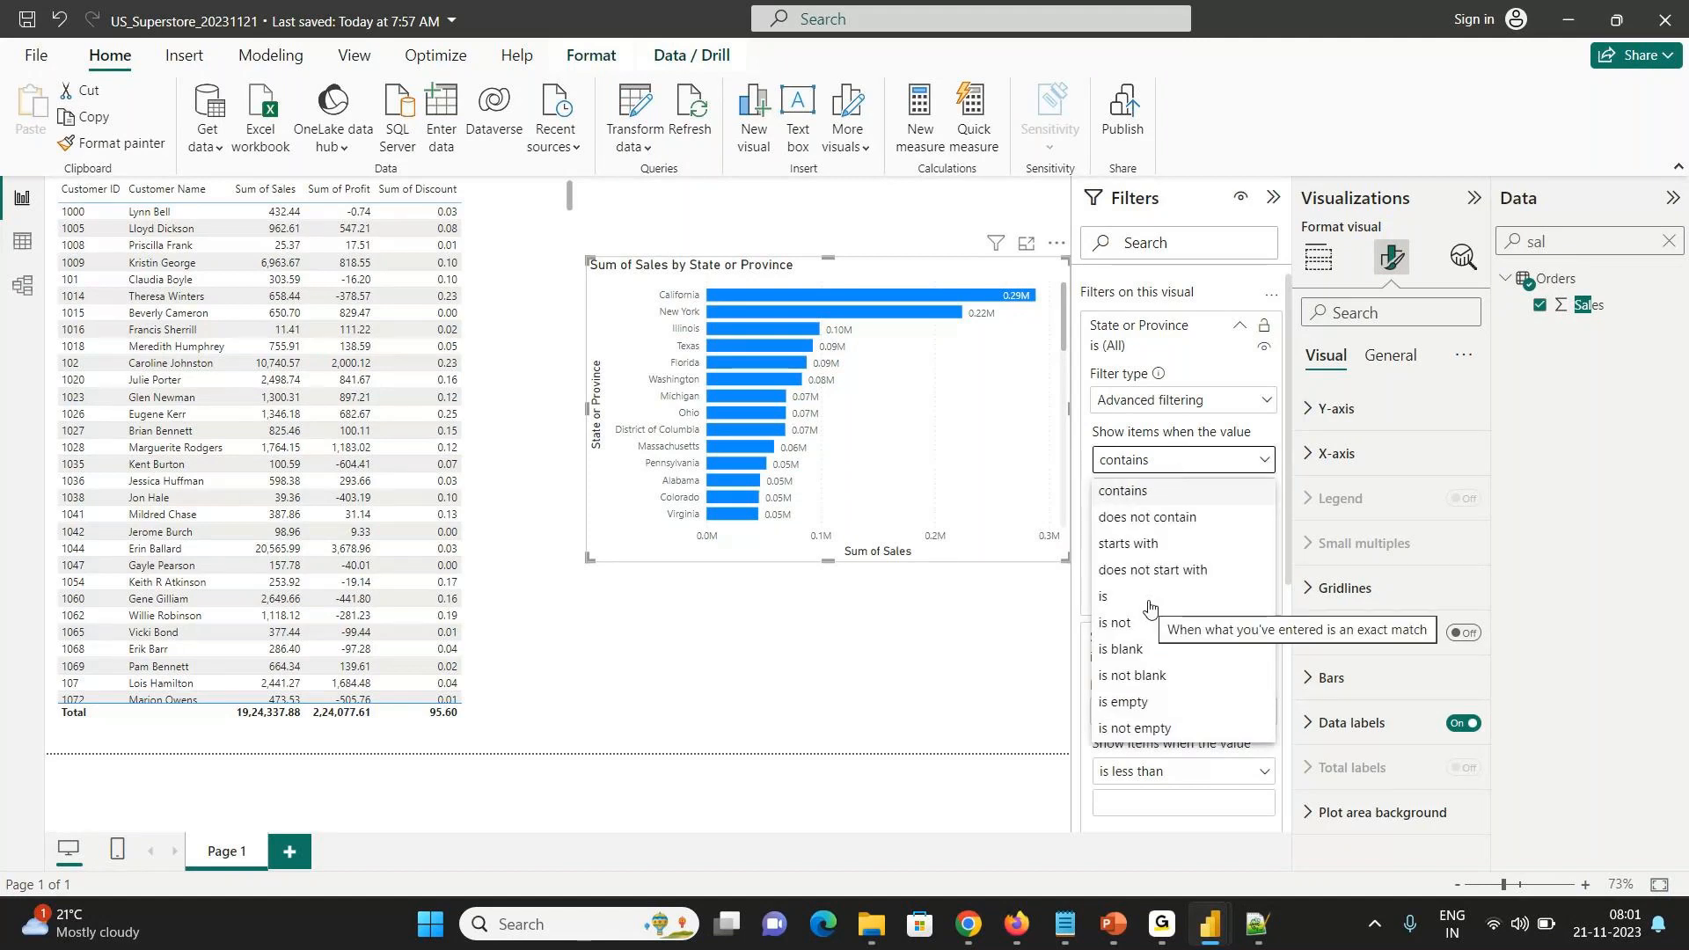
click(1144, 413)
- Apply a Top N filter to State or Province that shows the top 5 items by Sum of Sales
click(1144, 406)
click(1110, 483)
drag(1588, 304, 1192, 528)
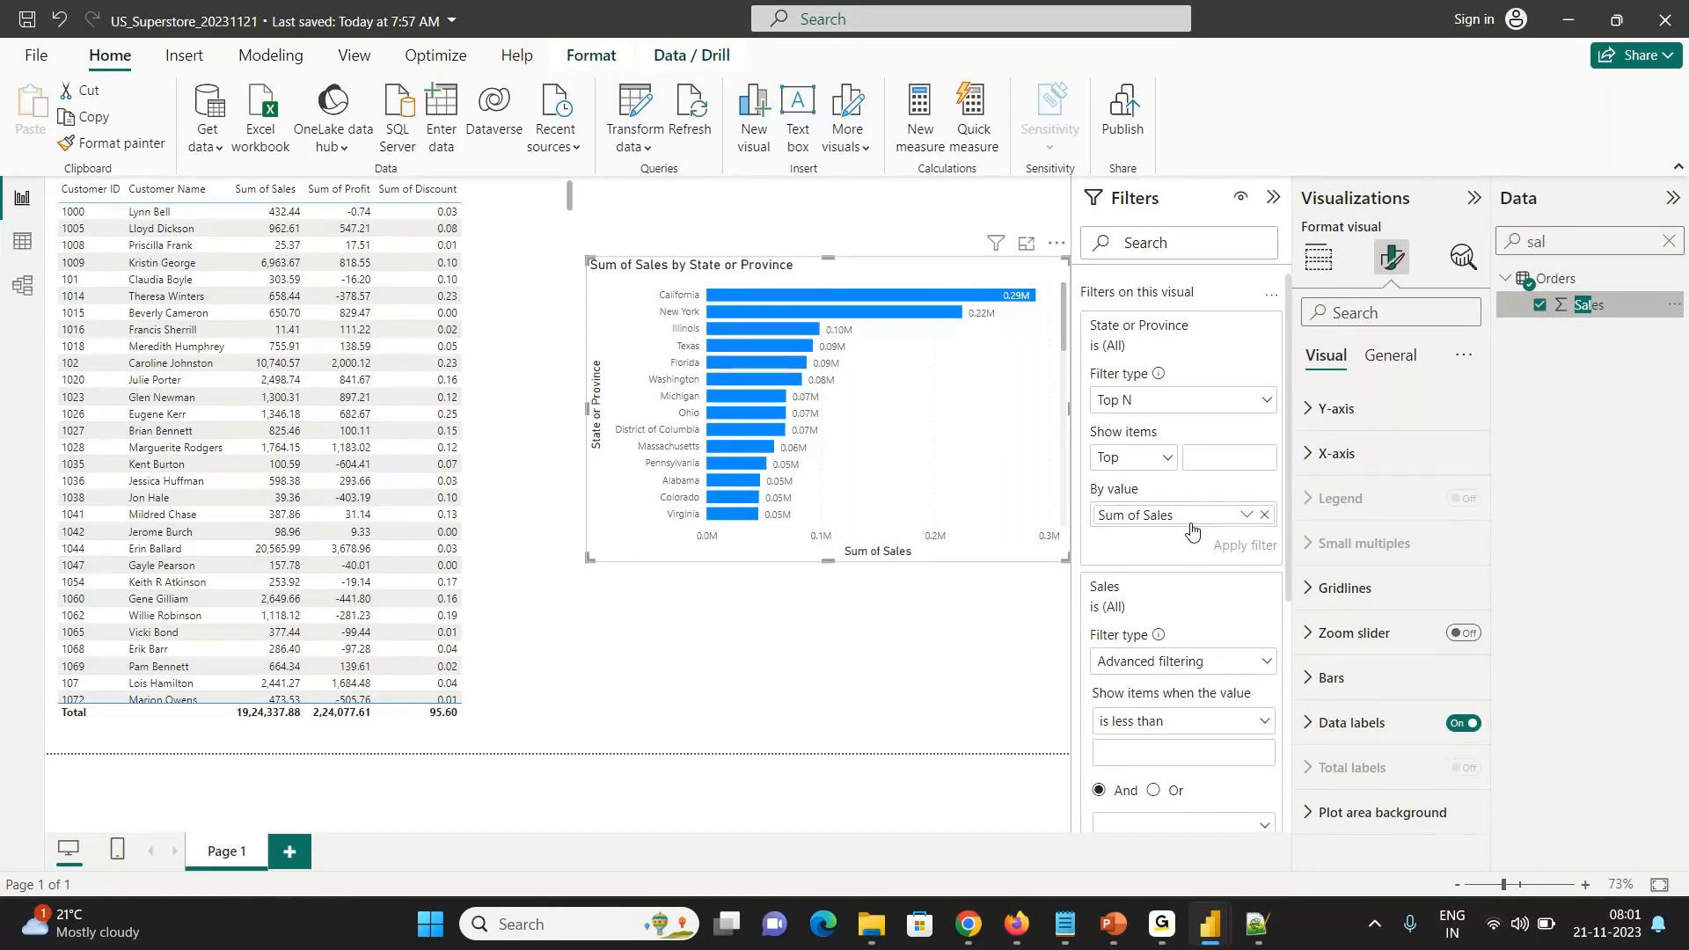
click(1207, 449)
text(5)
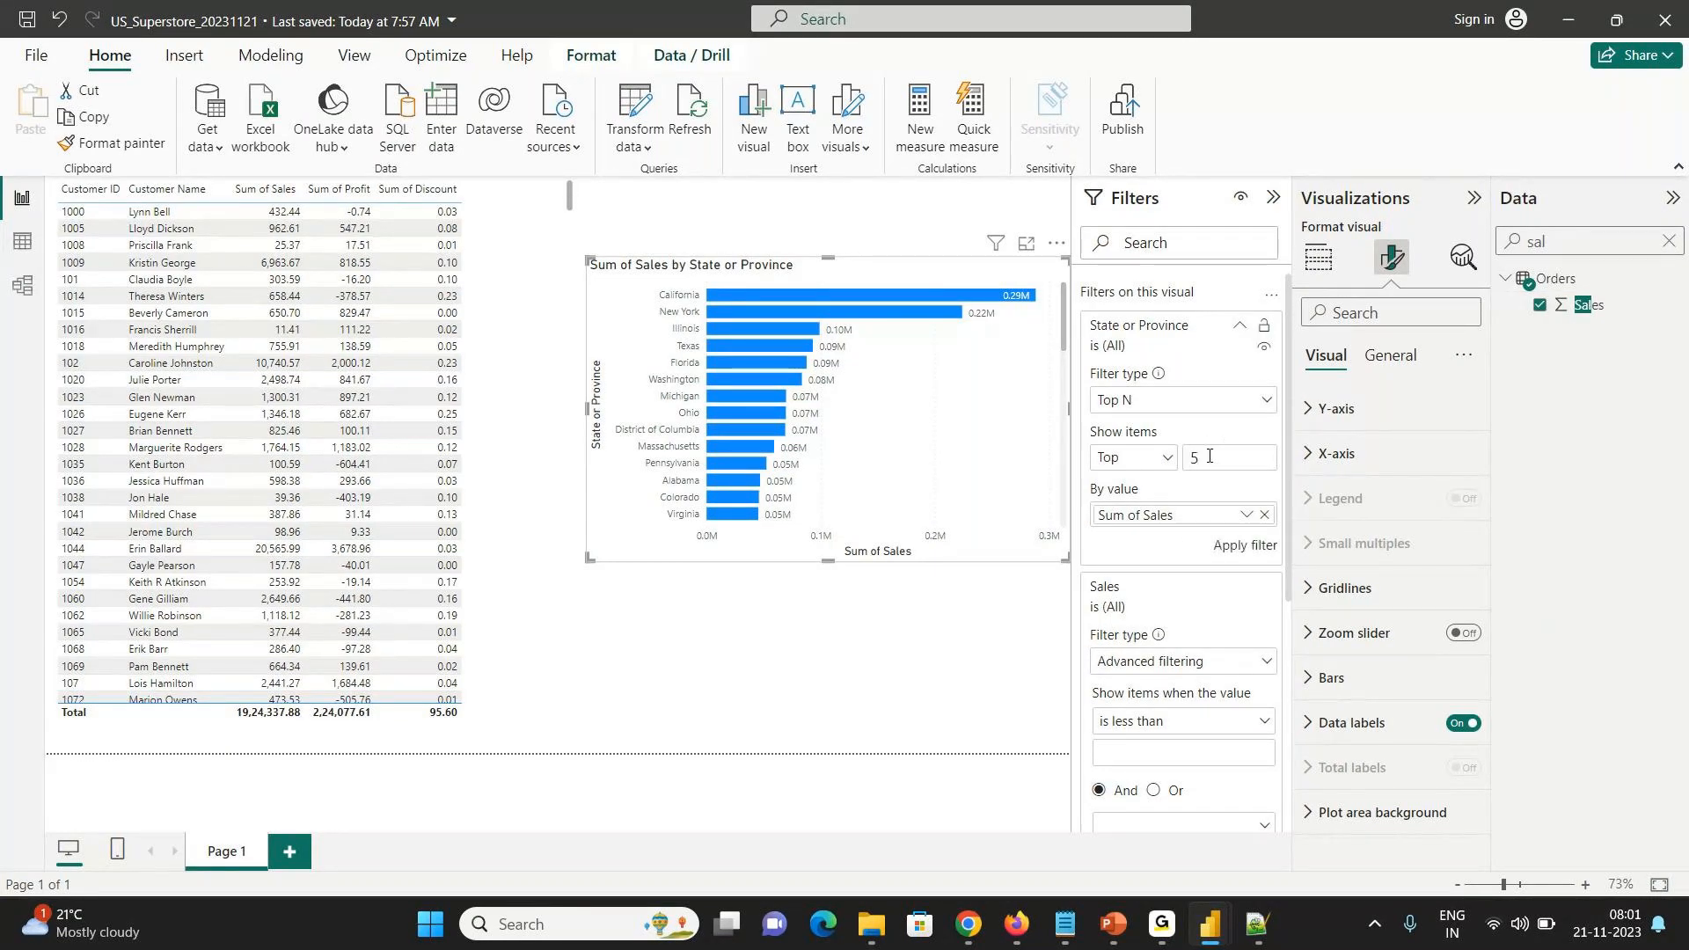
click(1232, 547)
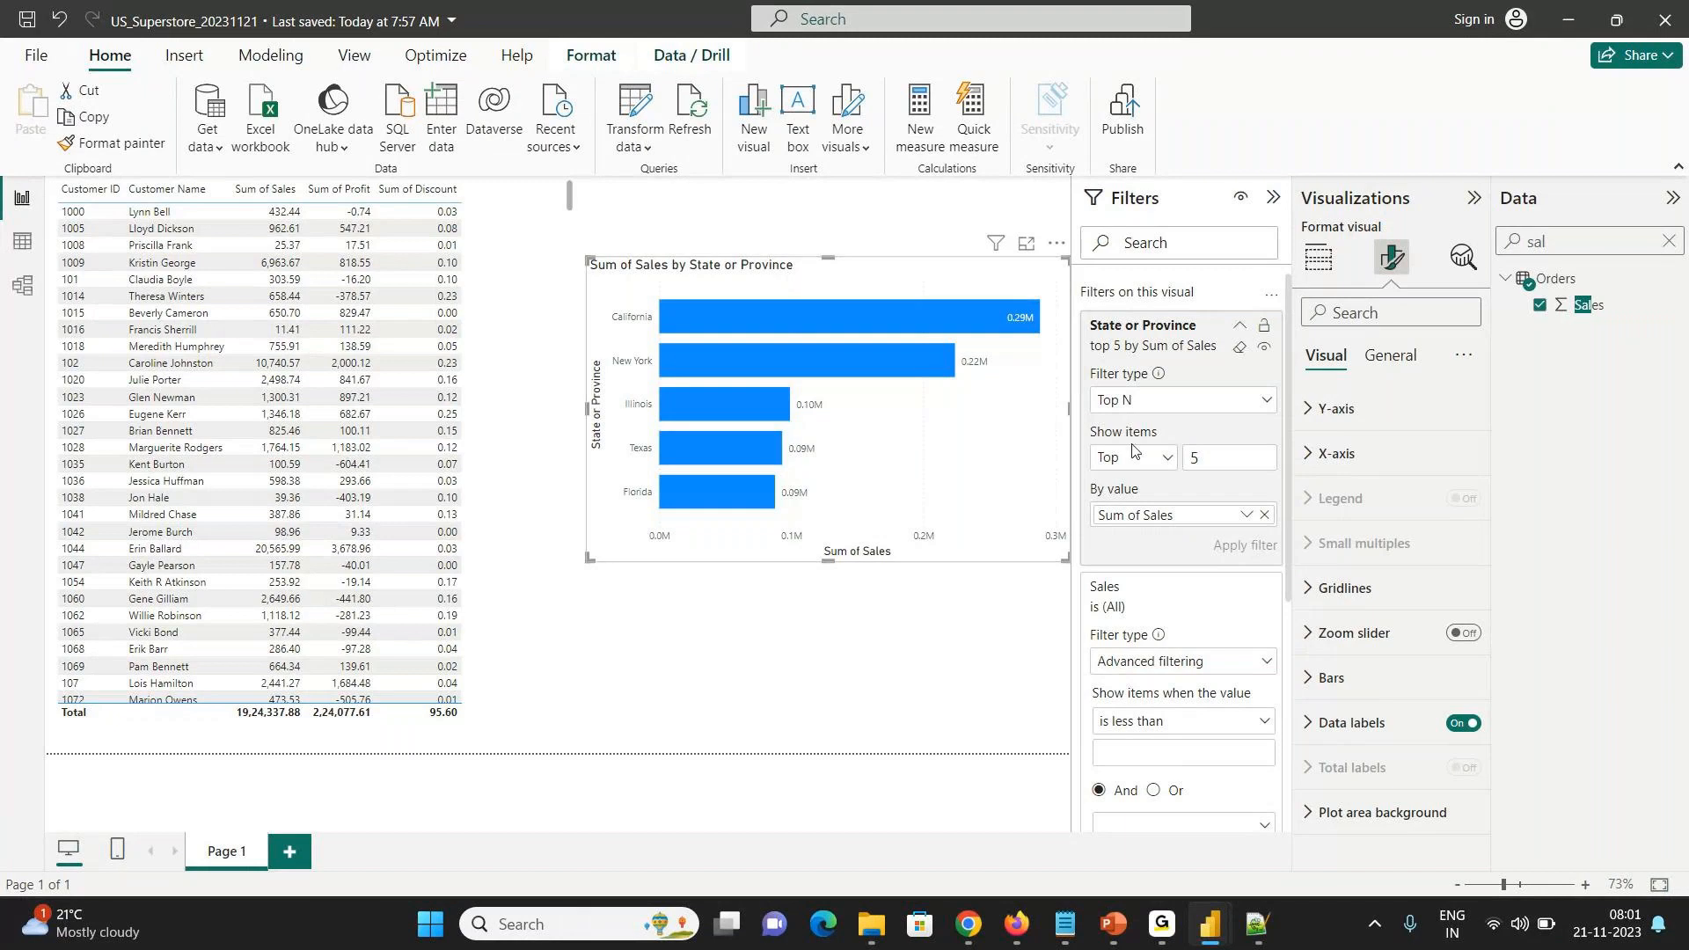
- Switch the sales chart's State or Province Top N filter to show the bottom 5 items by Sum of Sales
click(1120, 468)
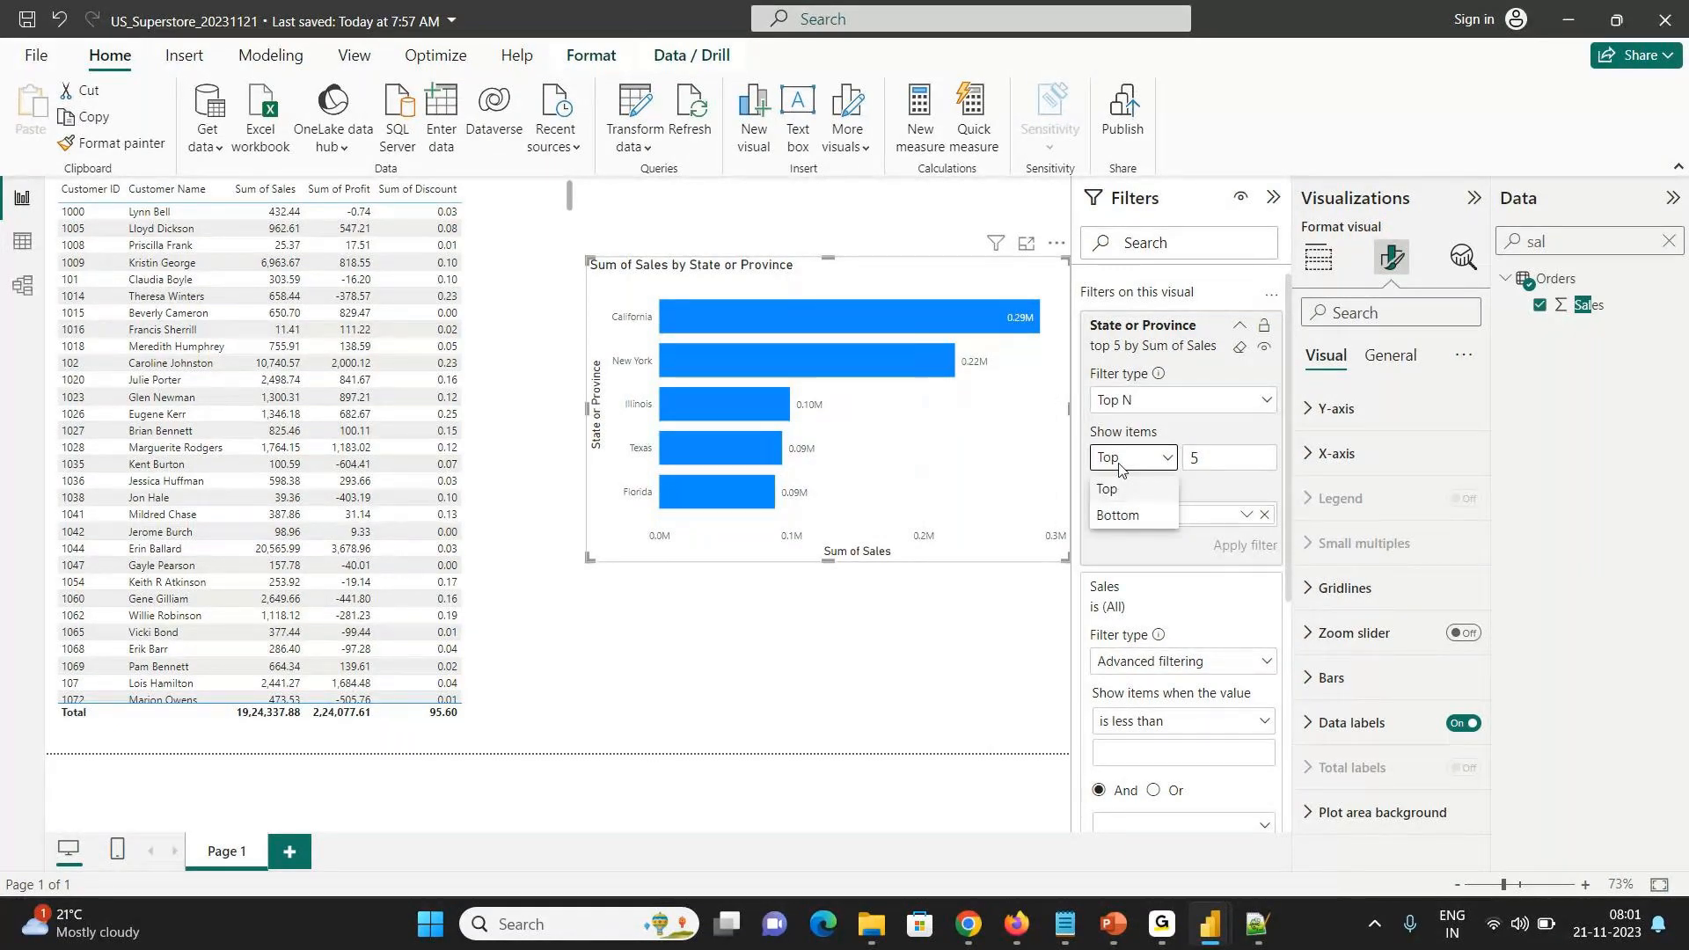
click(1116, 519)
click(1248, 539)
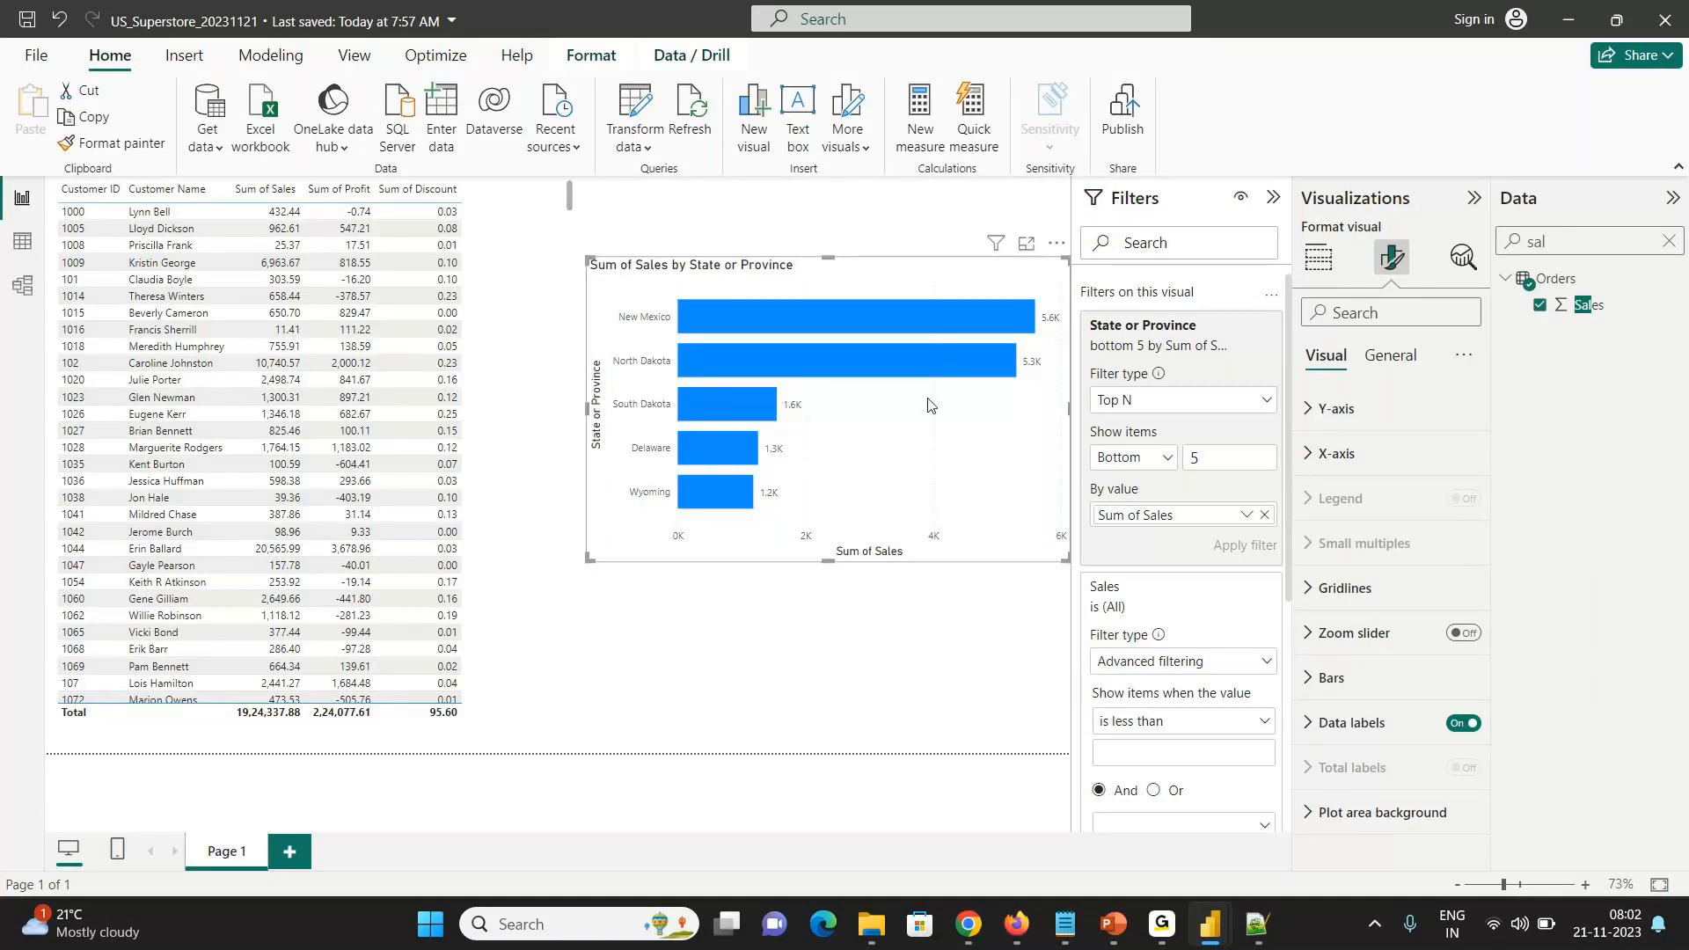
- Duplicate the Sum of Sales by State or Province bar chart, moving the original up and placing the copy below it
right_click(673, 280)
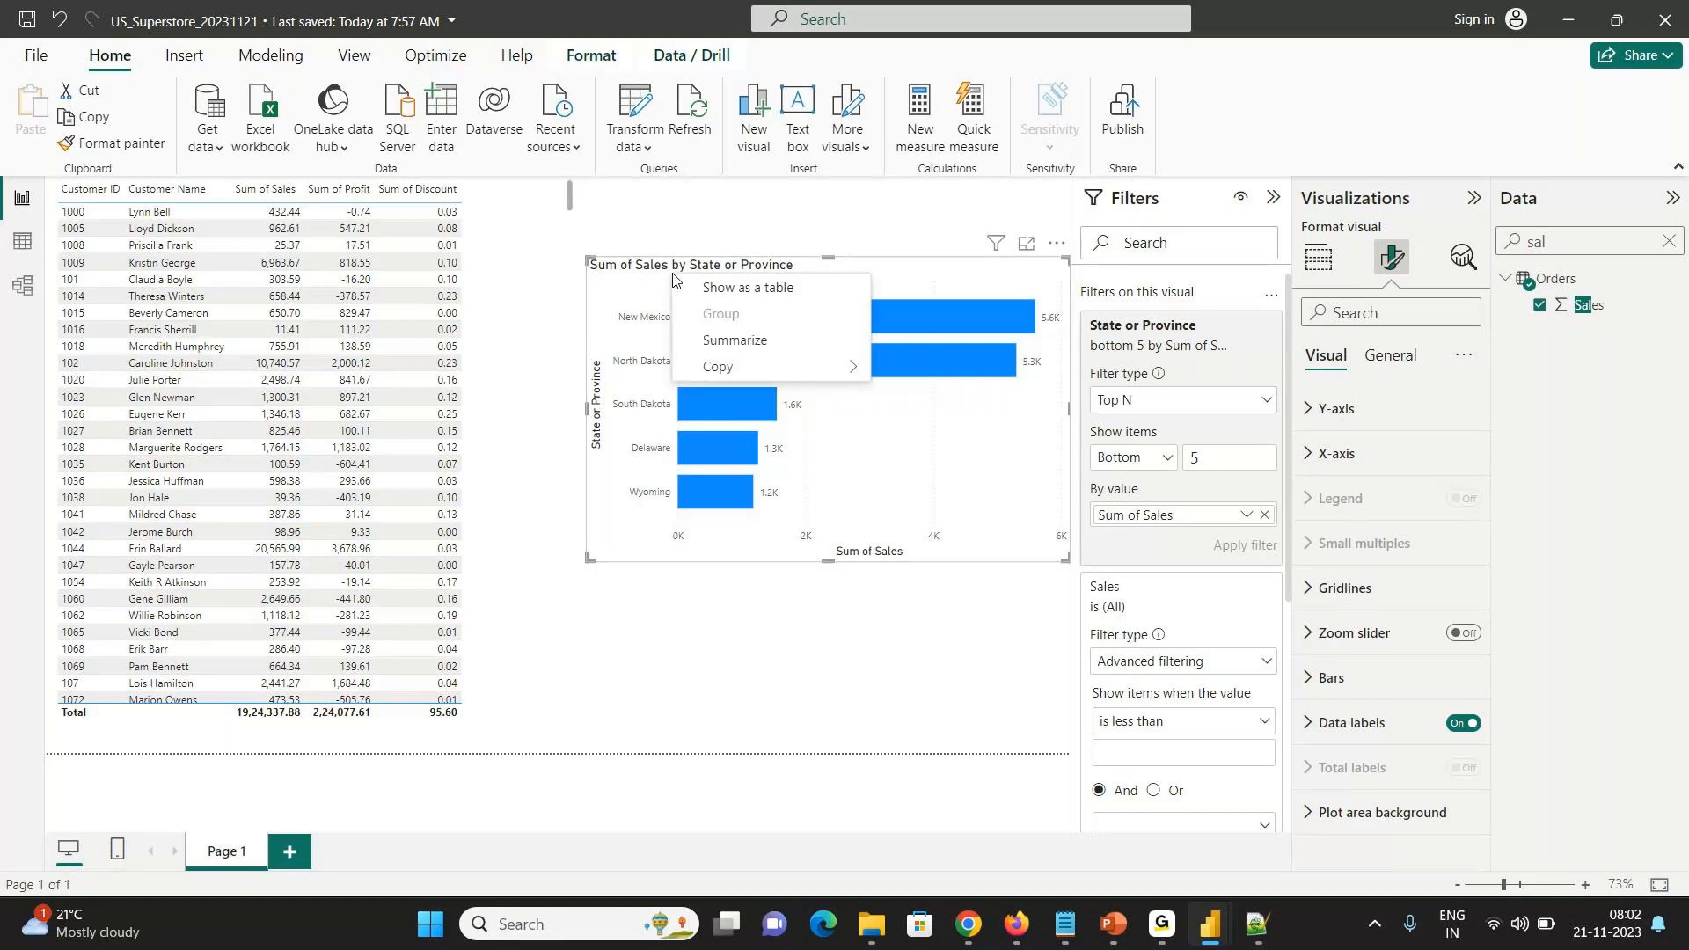
mouse_move(718, 372)
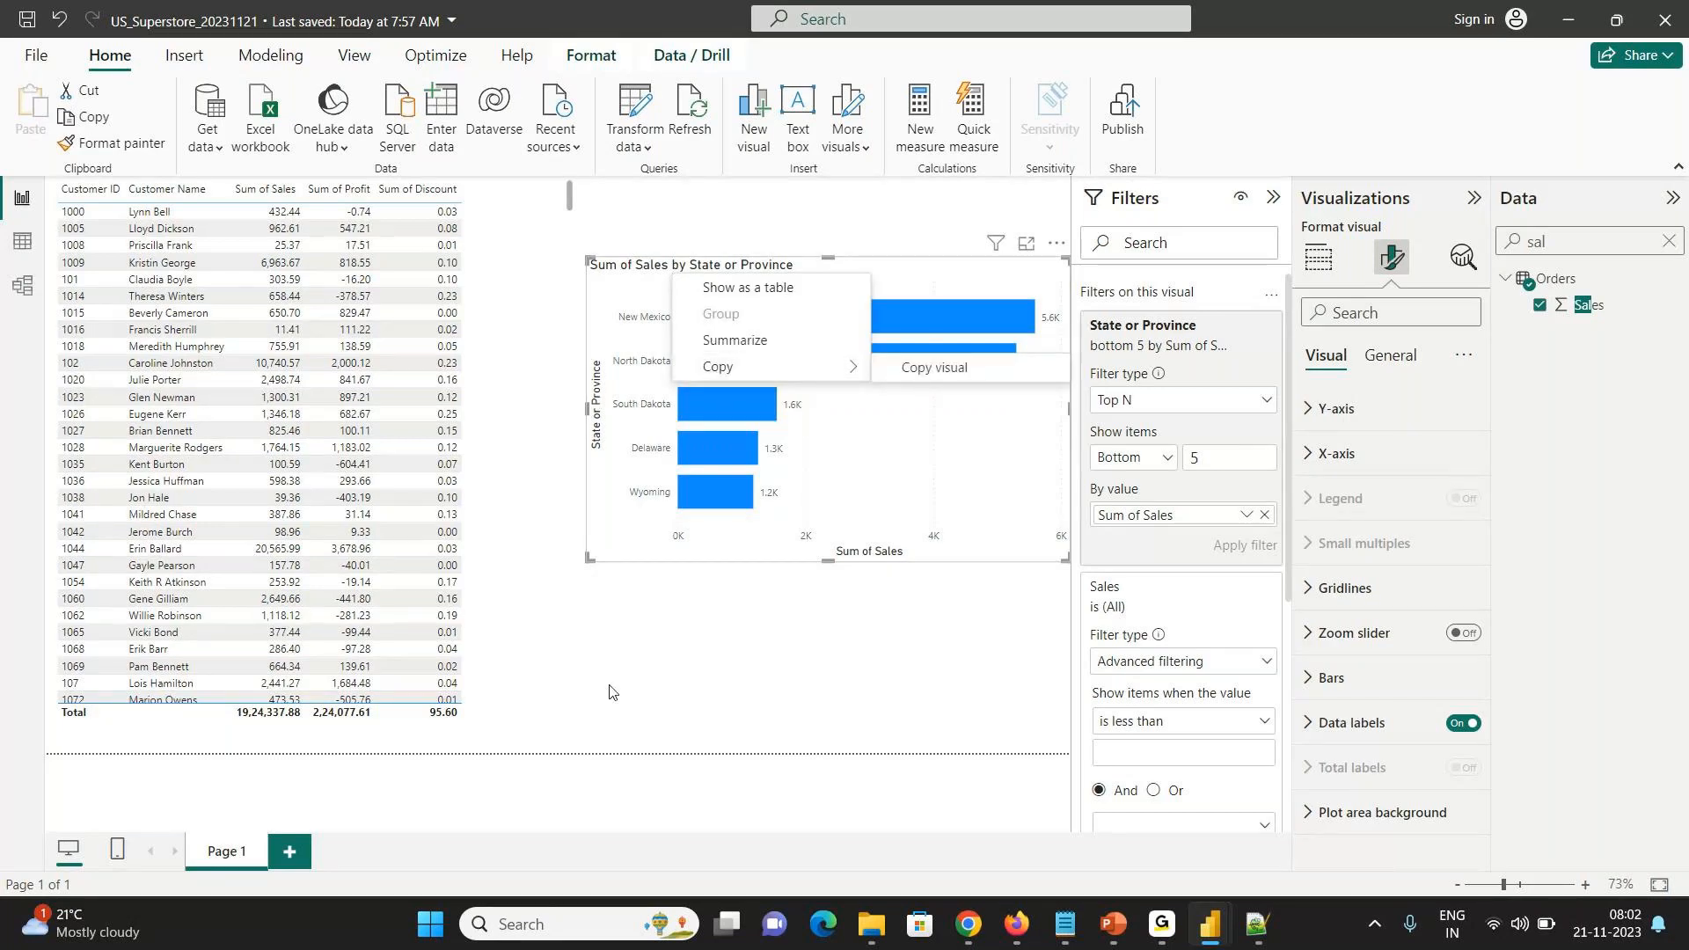
click(607, 643)
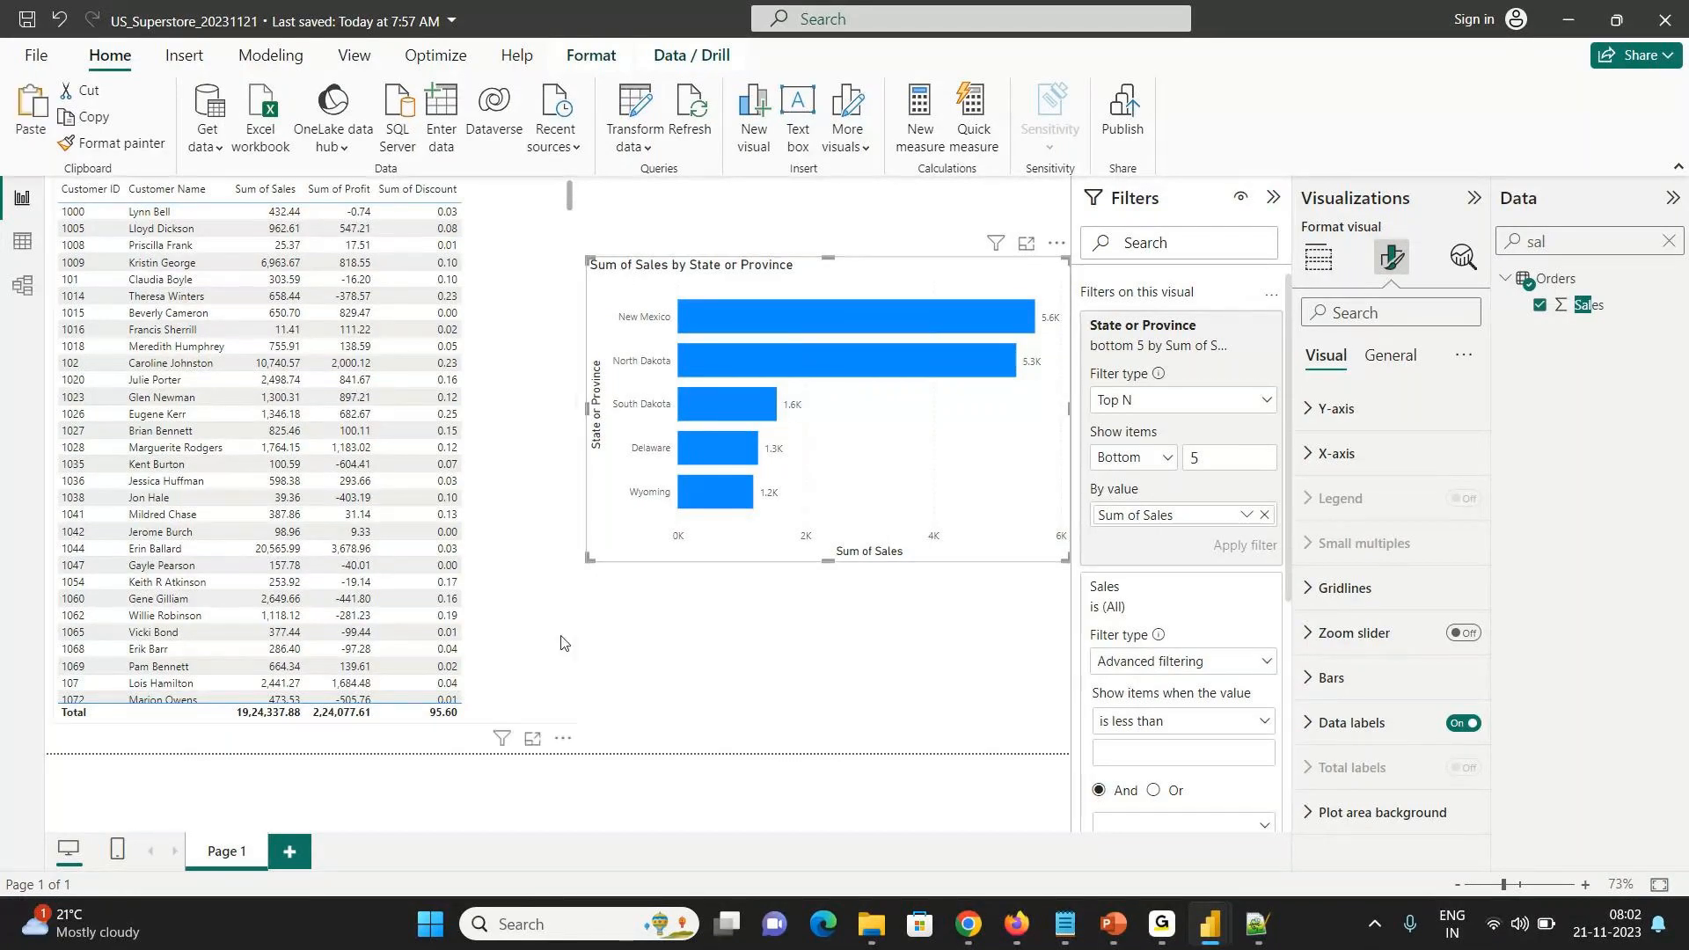
click(567, 668)
click(613, 619)
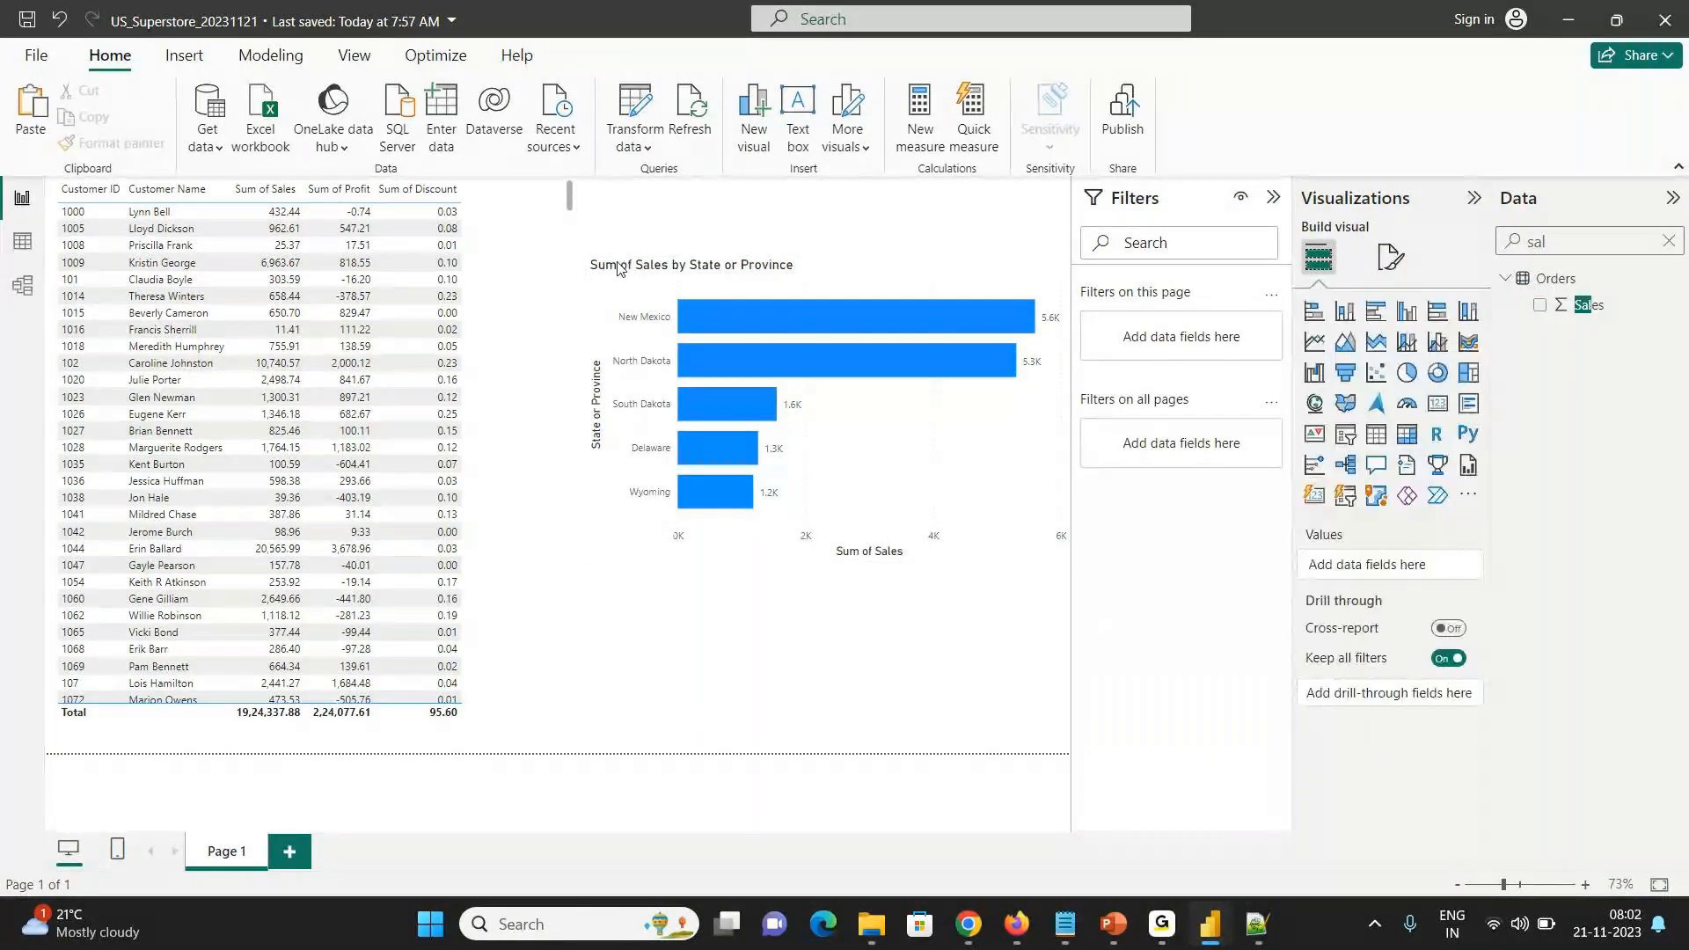
click(612, 278)
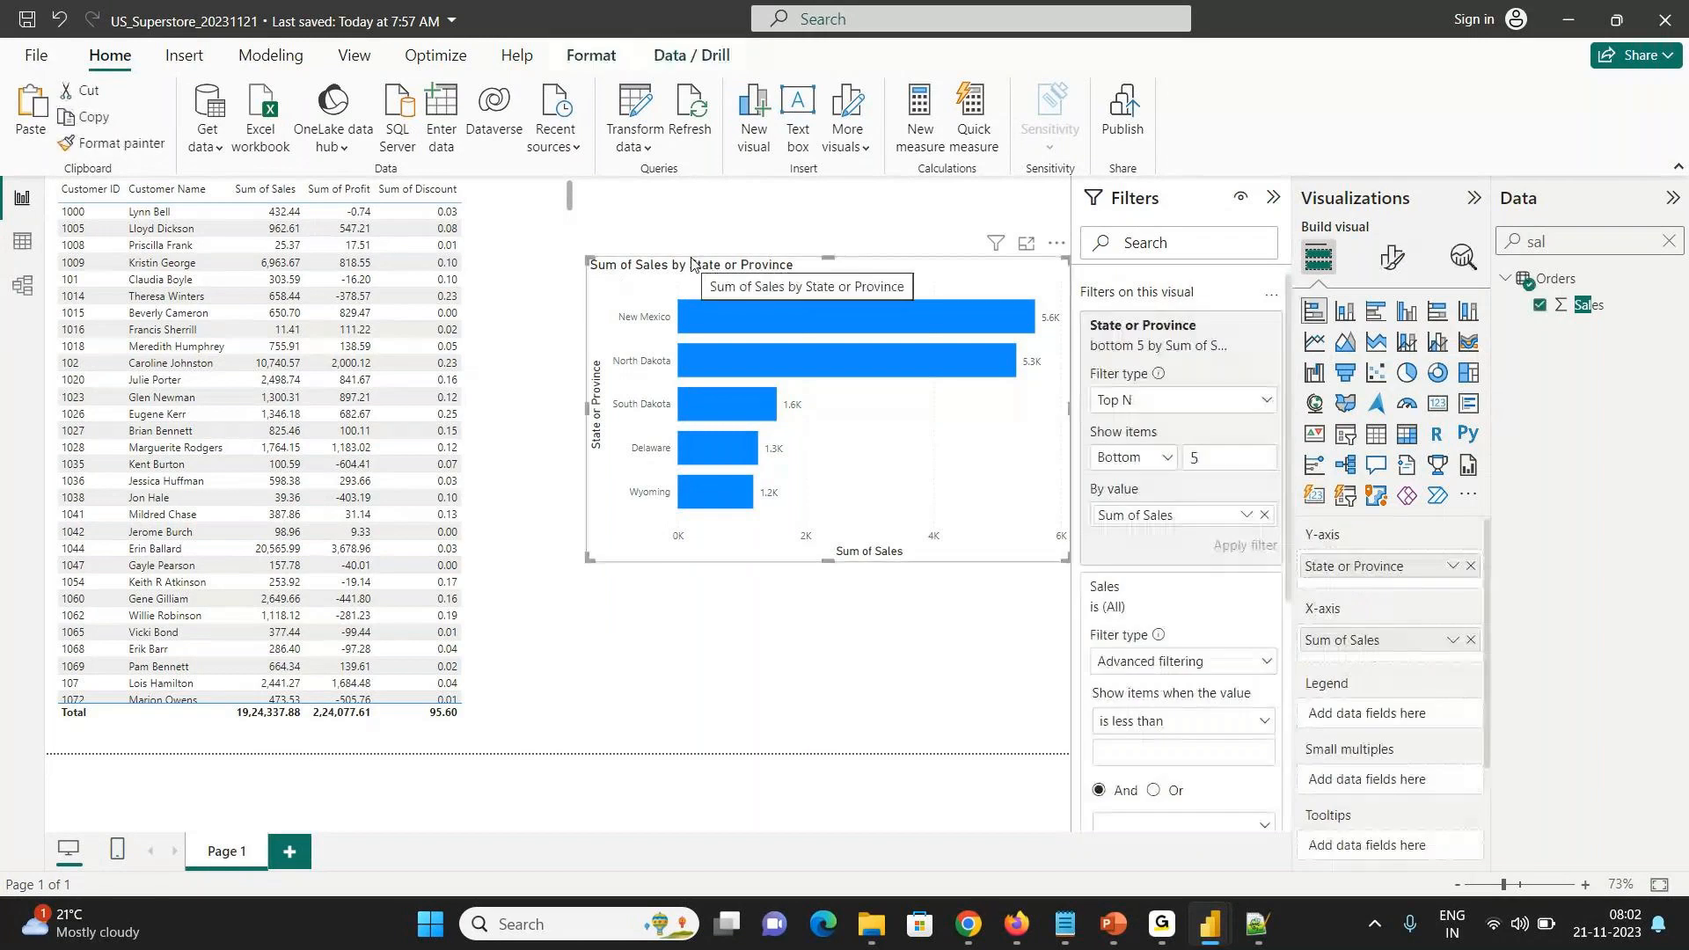
drag(694, 272, 694, 217)
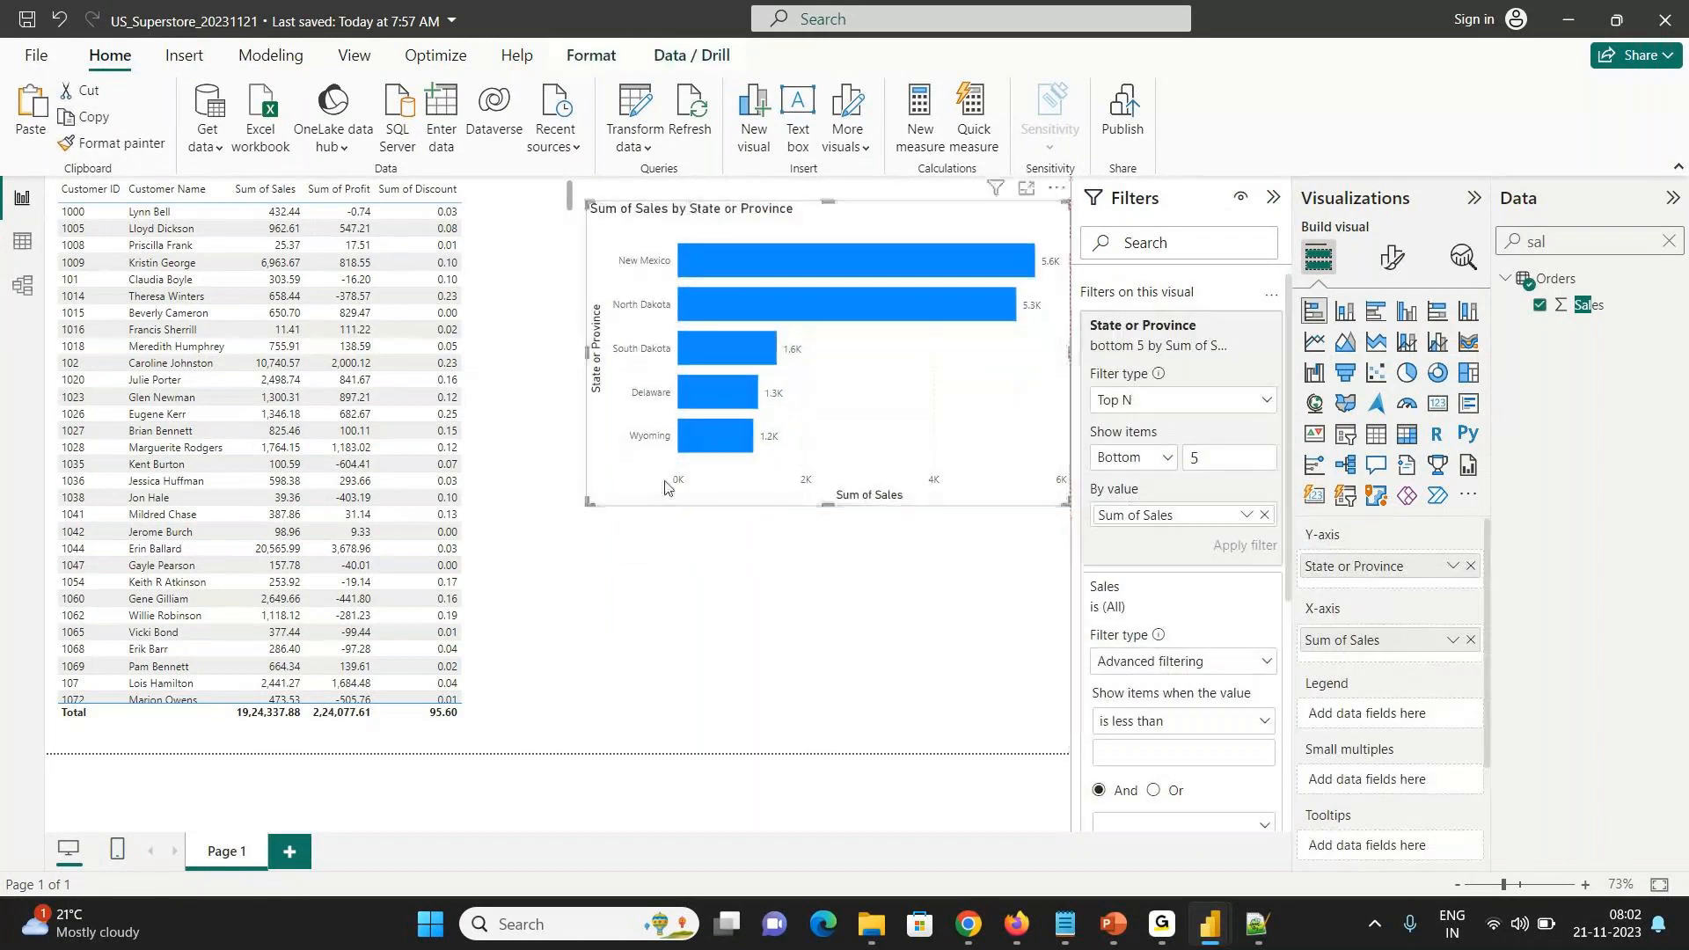
click(604, 555)
key(ctrl+z)
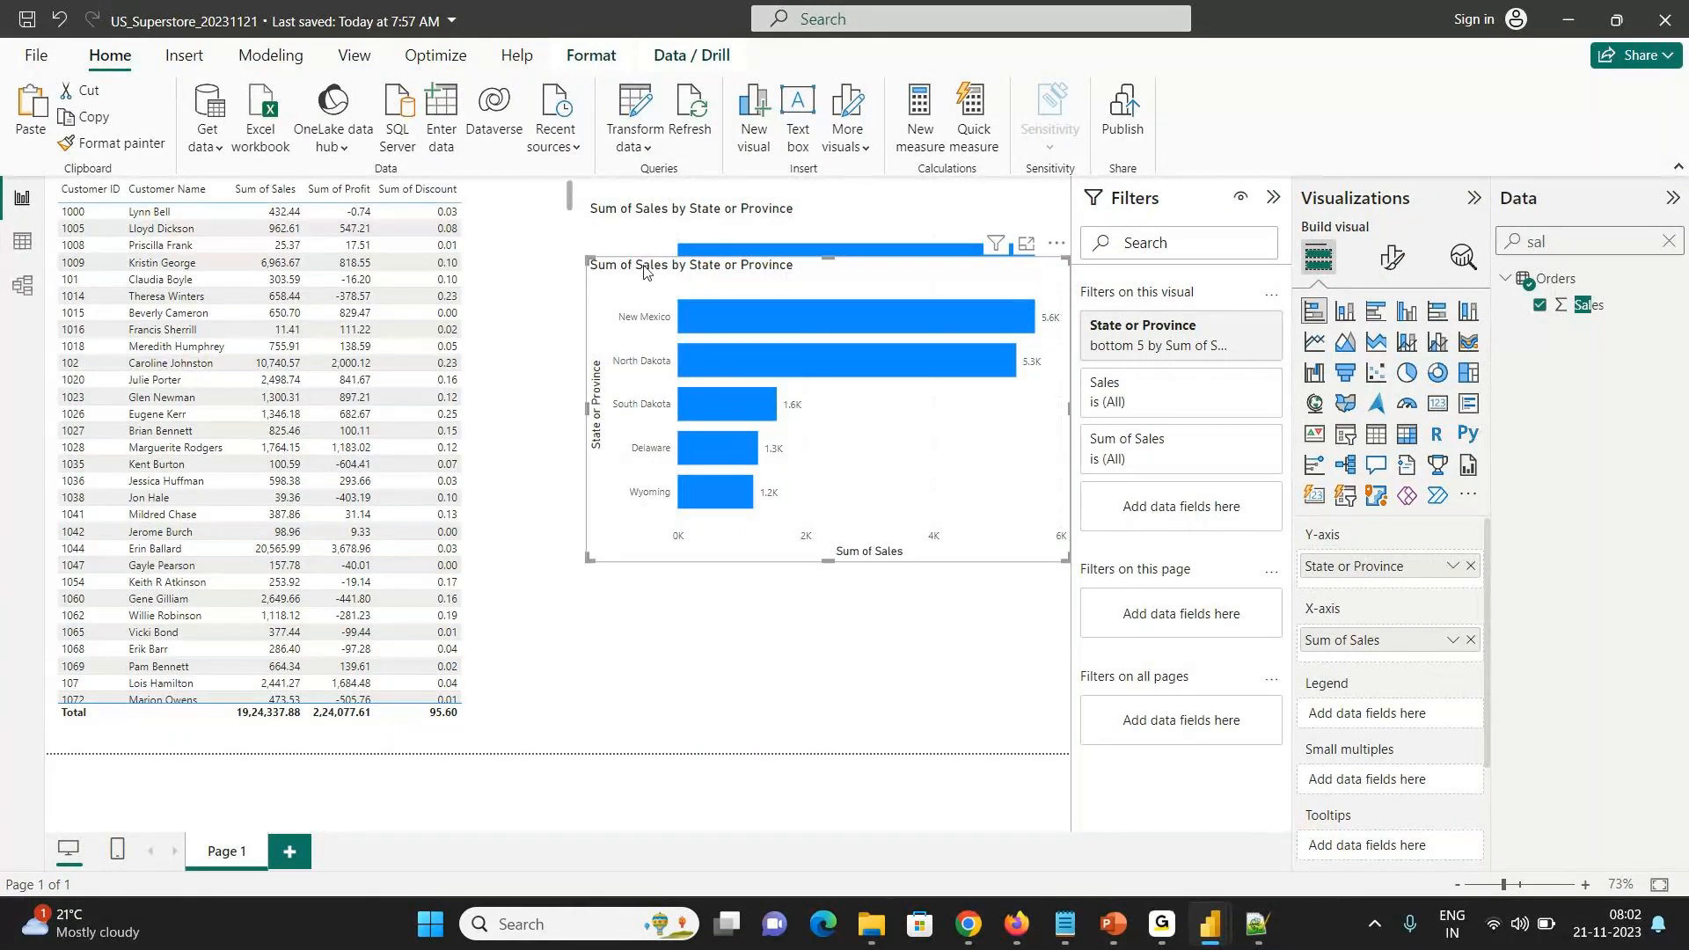
drag(643, 272, 656, 493)
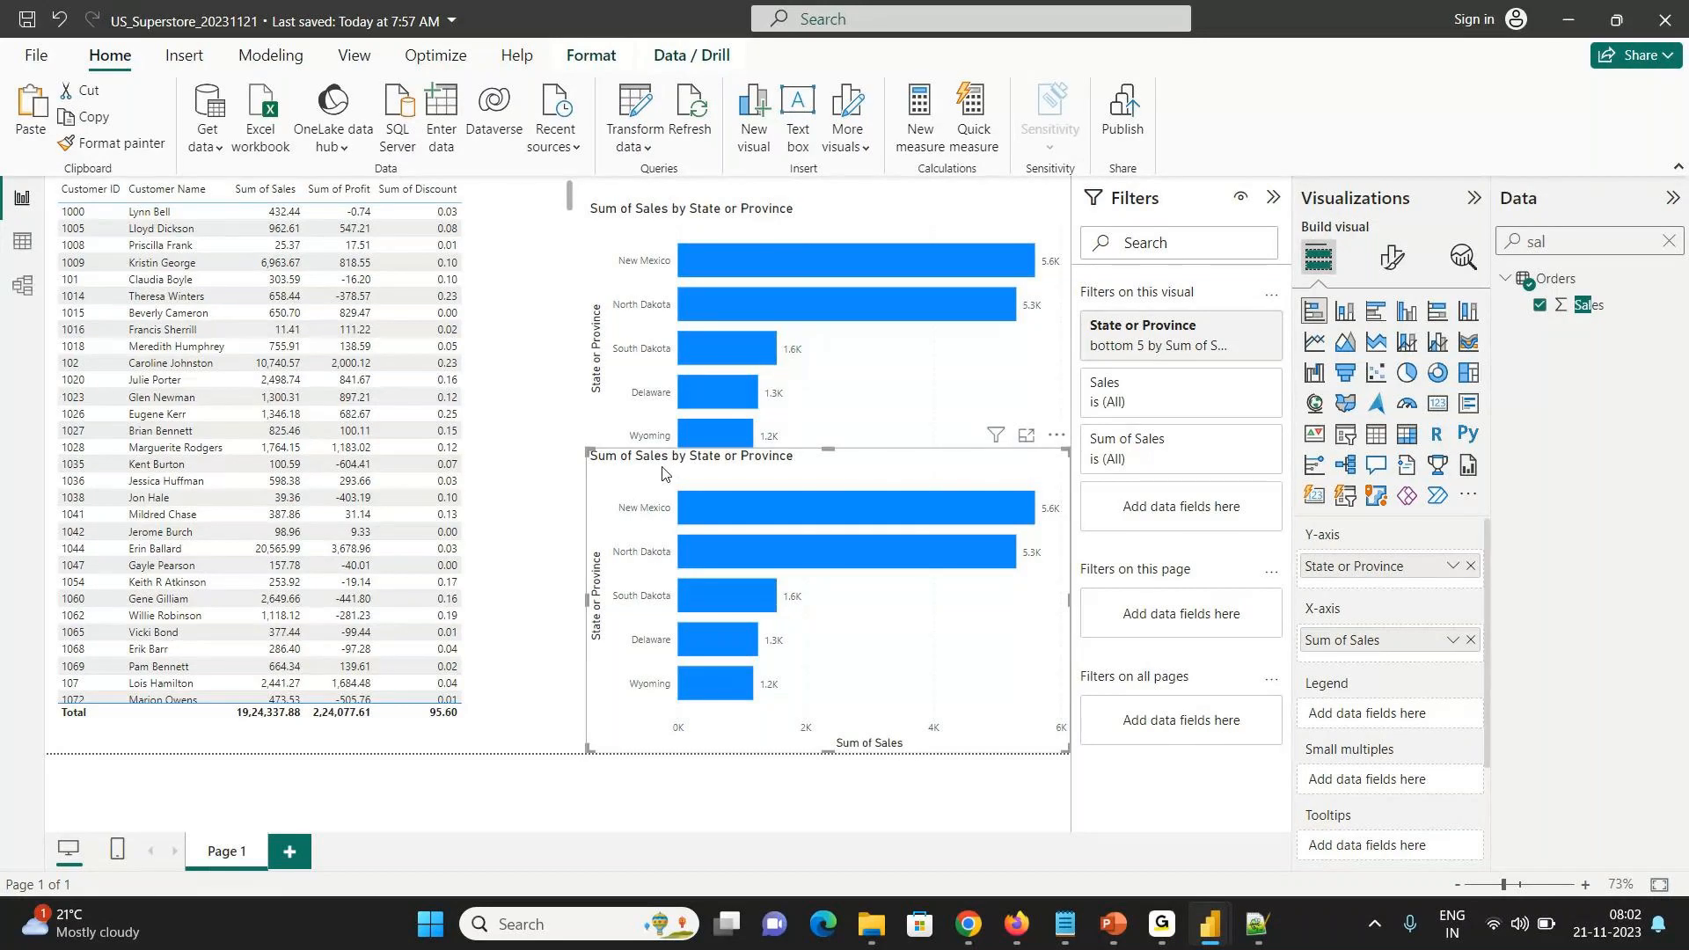
- Replace Sum of Sales with the Profit field on the X-axis of the lower chart copy and save the report
click(1470, 639)
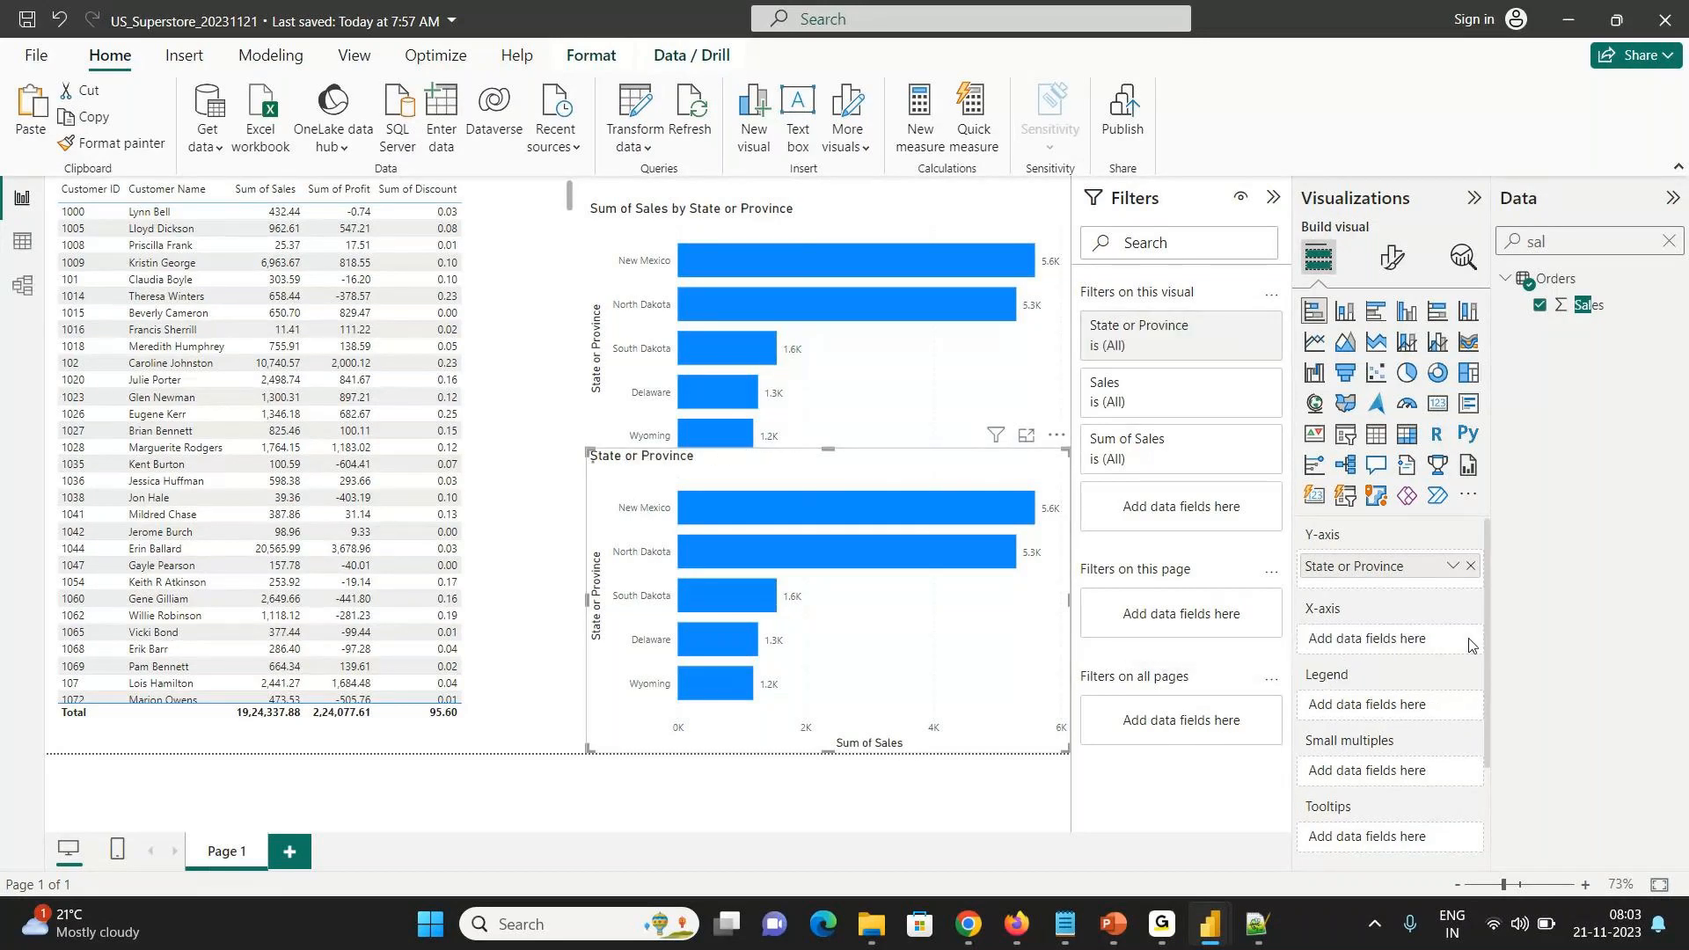
double_click(1568, 230)
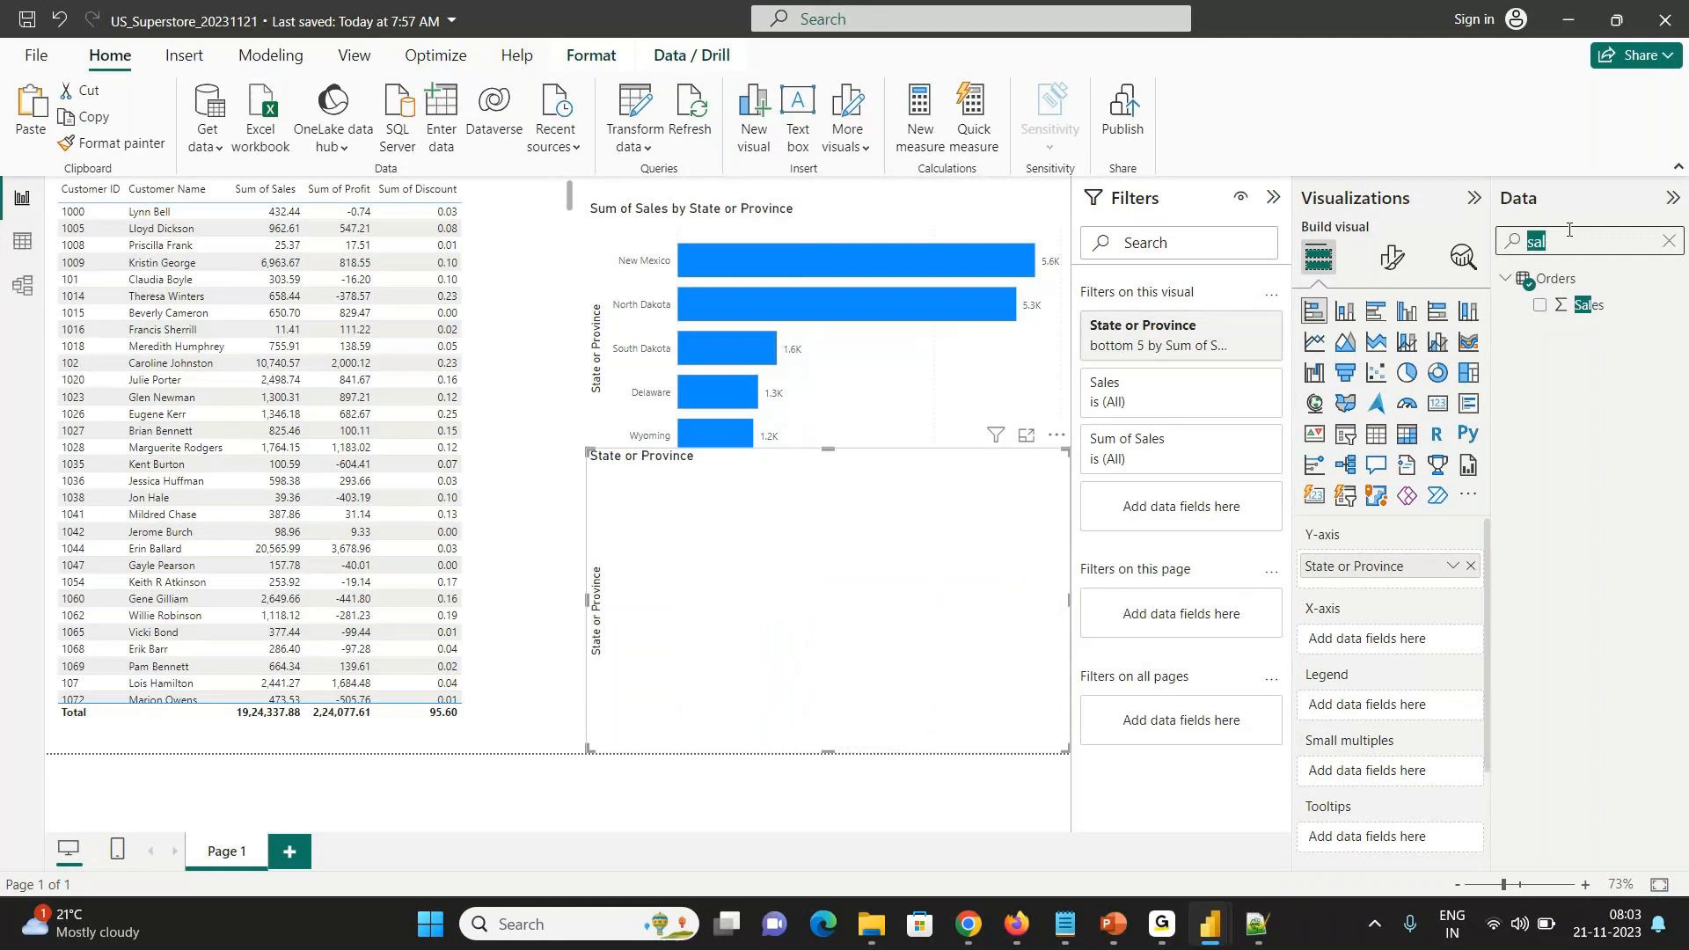
text(o)
key(BackSpace)
text(pro)
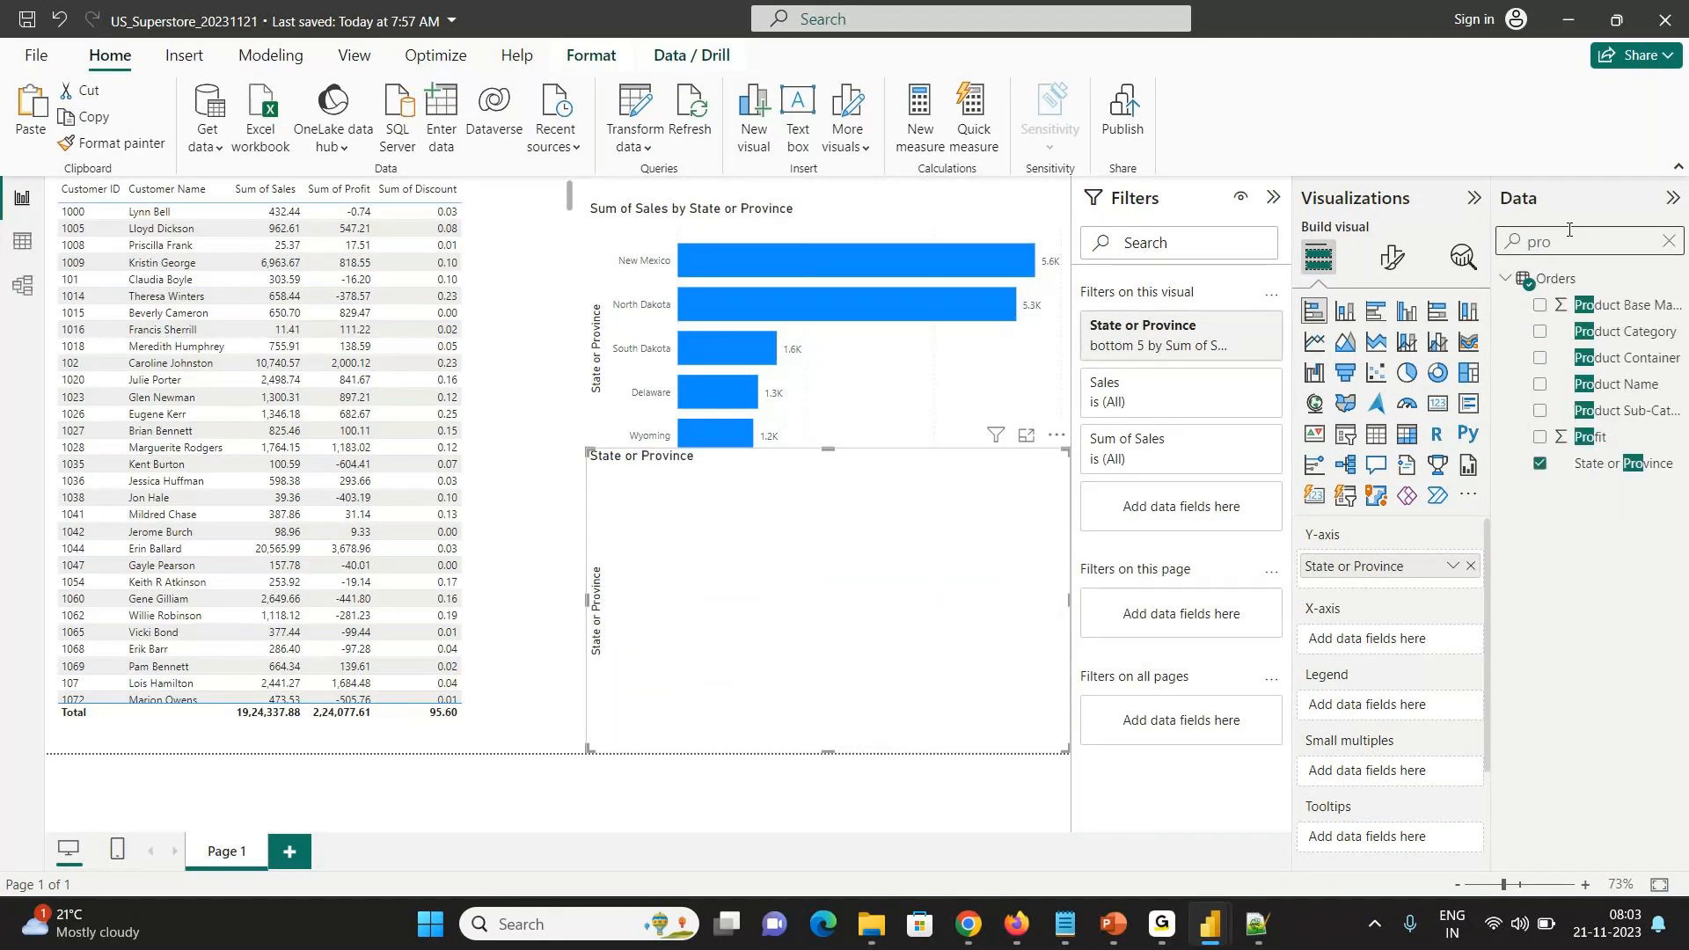
text(f)
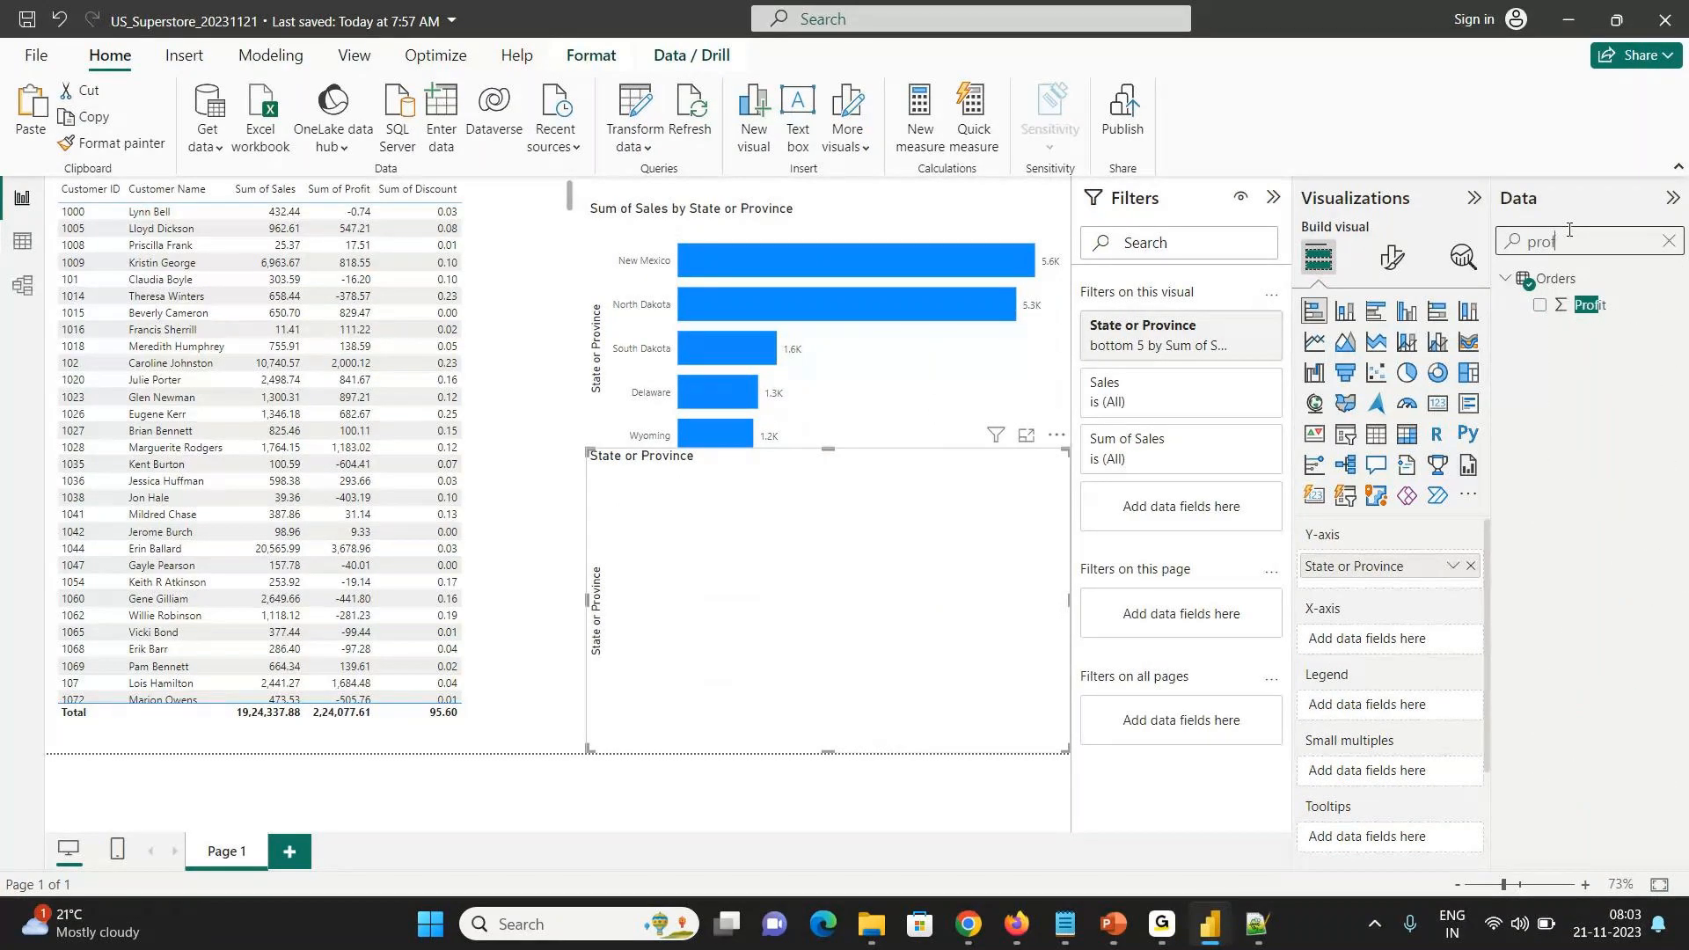
click(1539, 306)
key(ctrl+s)
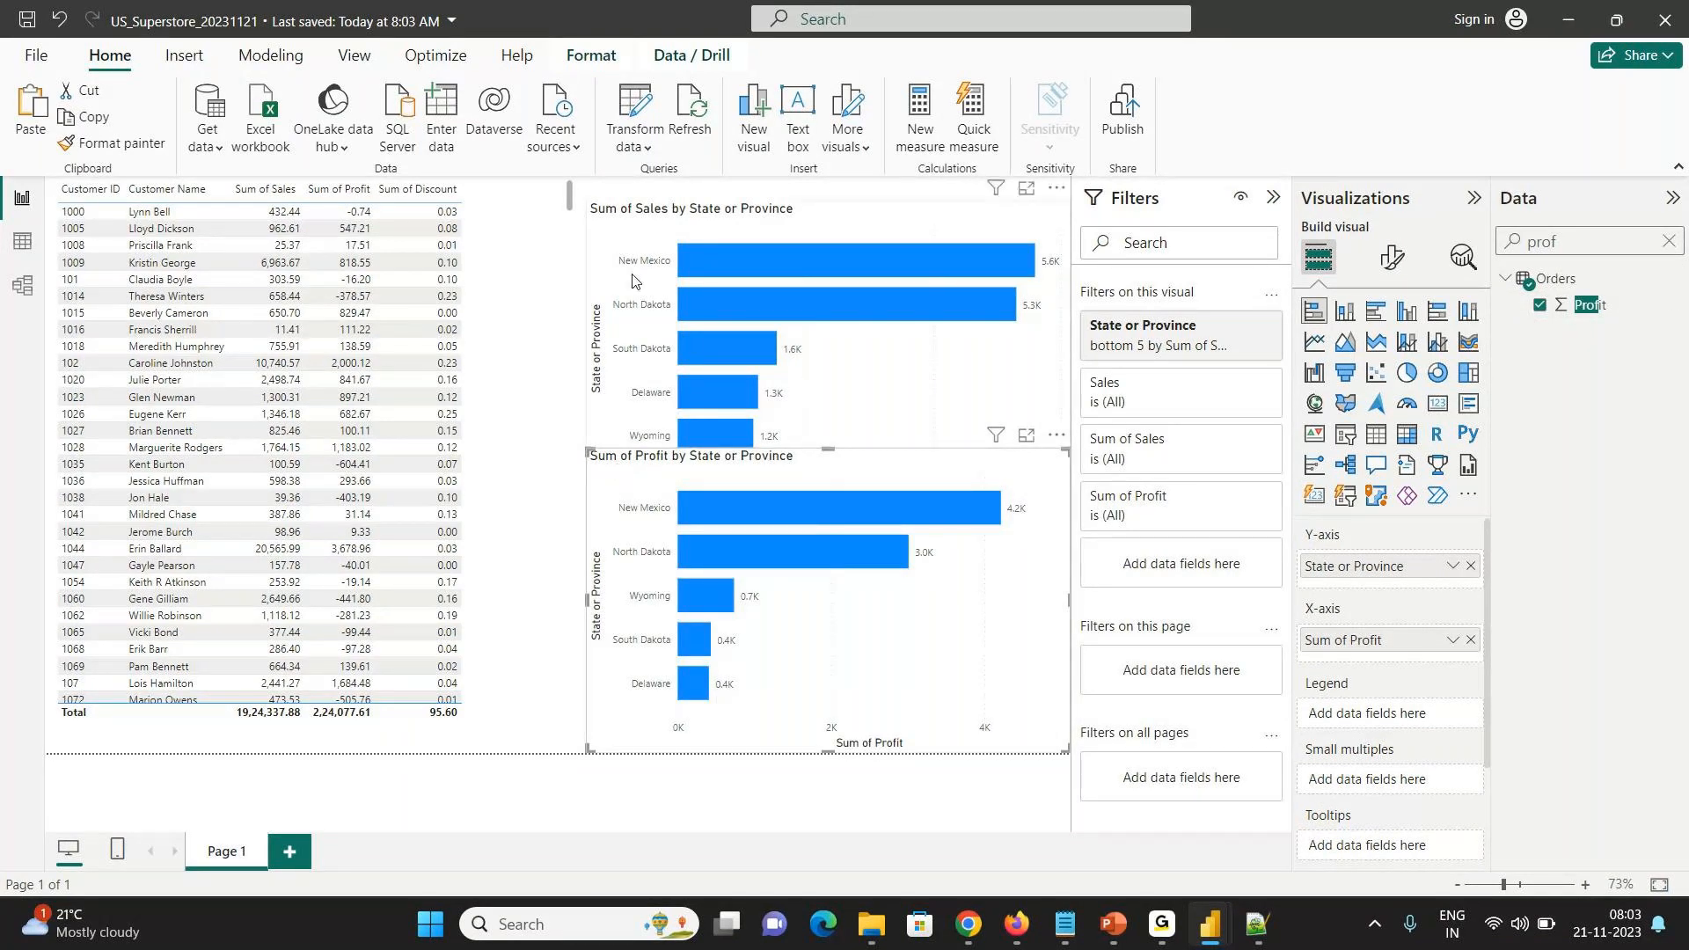
- Move the sales bar chart up to the page's top edge to reduce its overlap with the profit chart
click(627, 236)
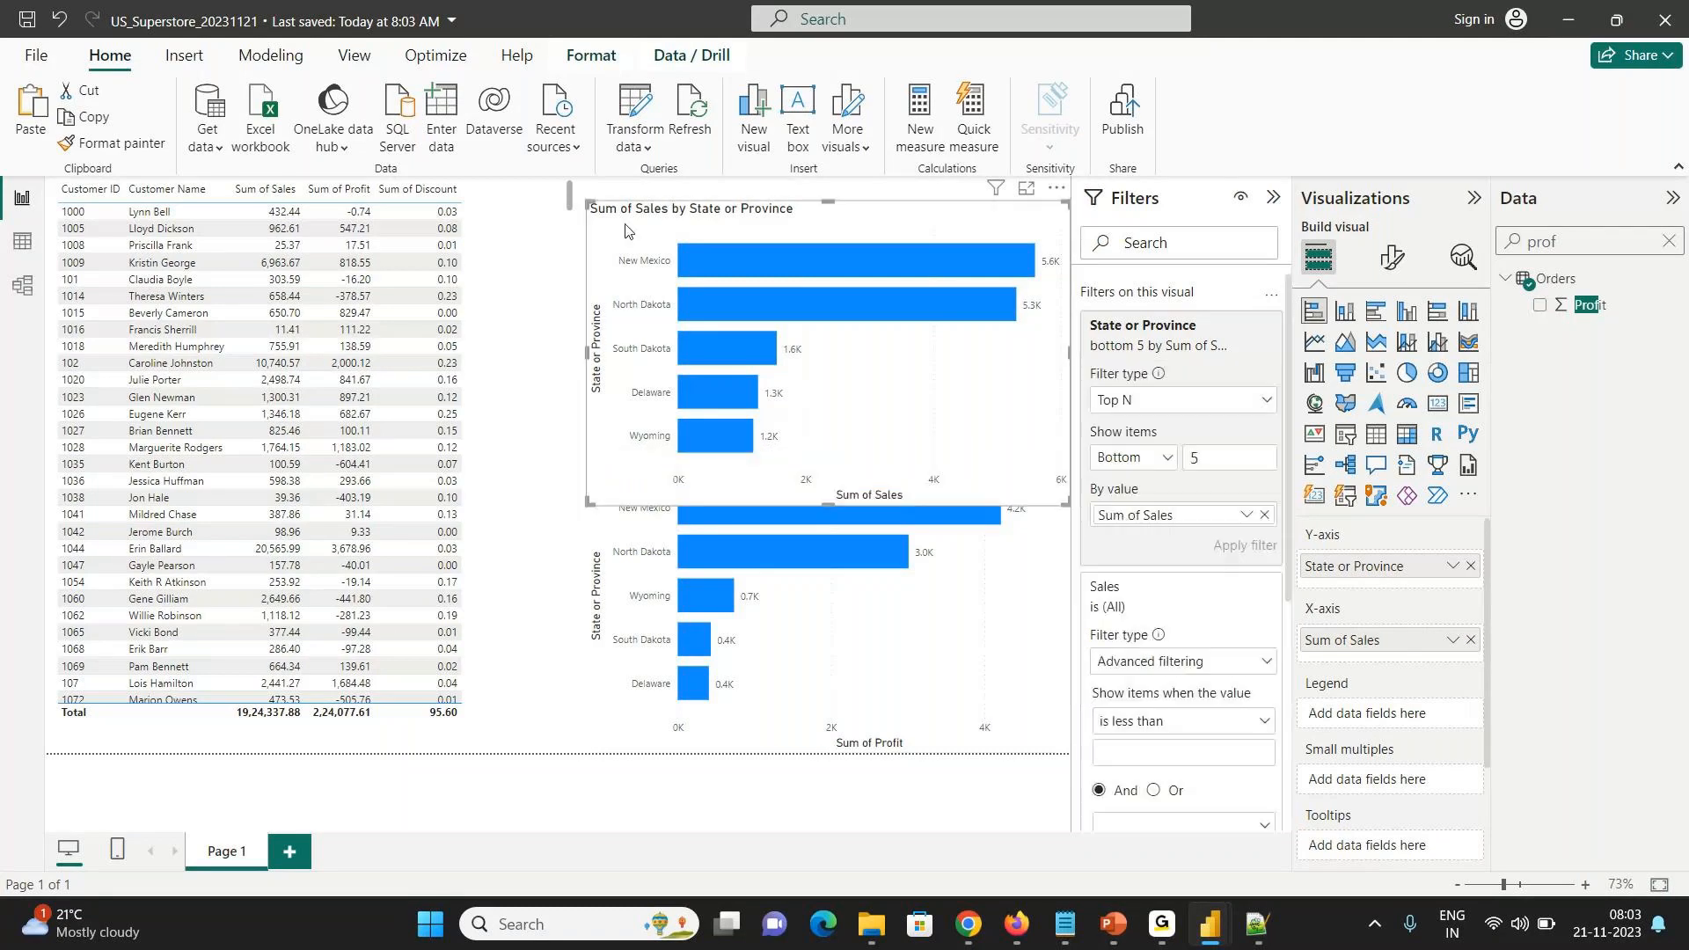
drag(625, 230, 625, 207)
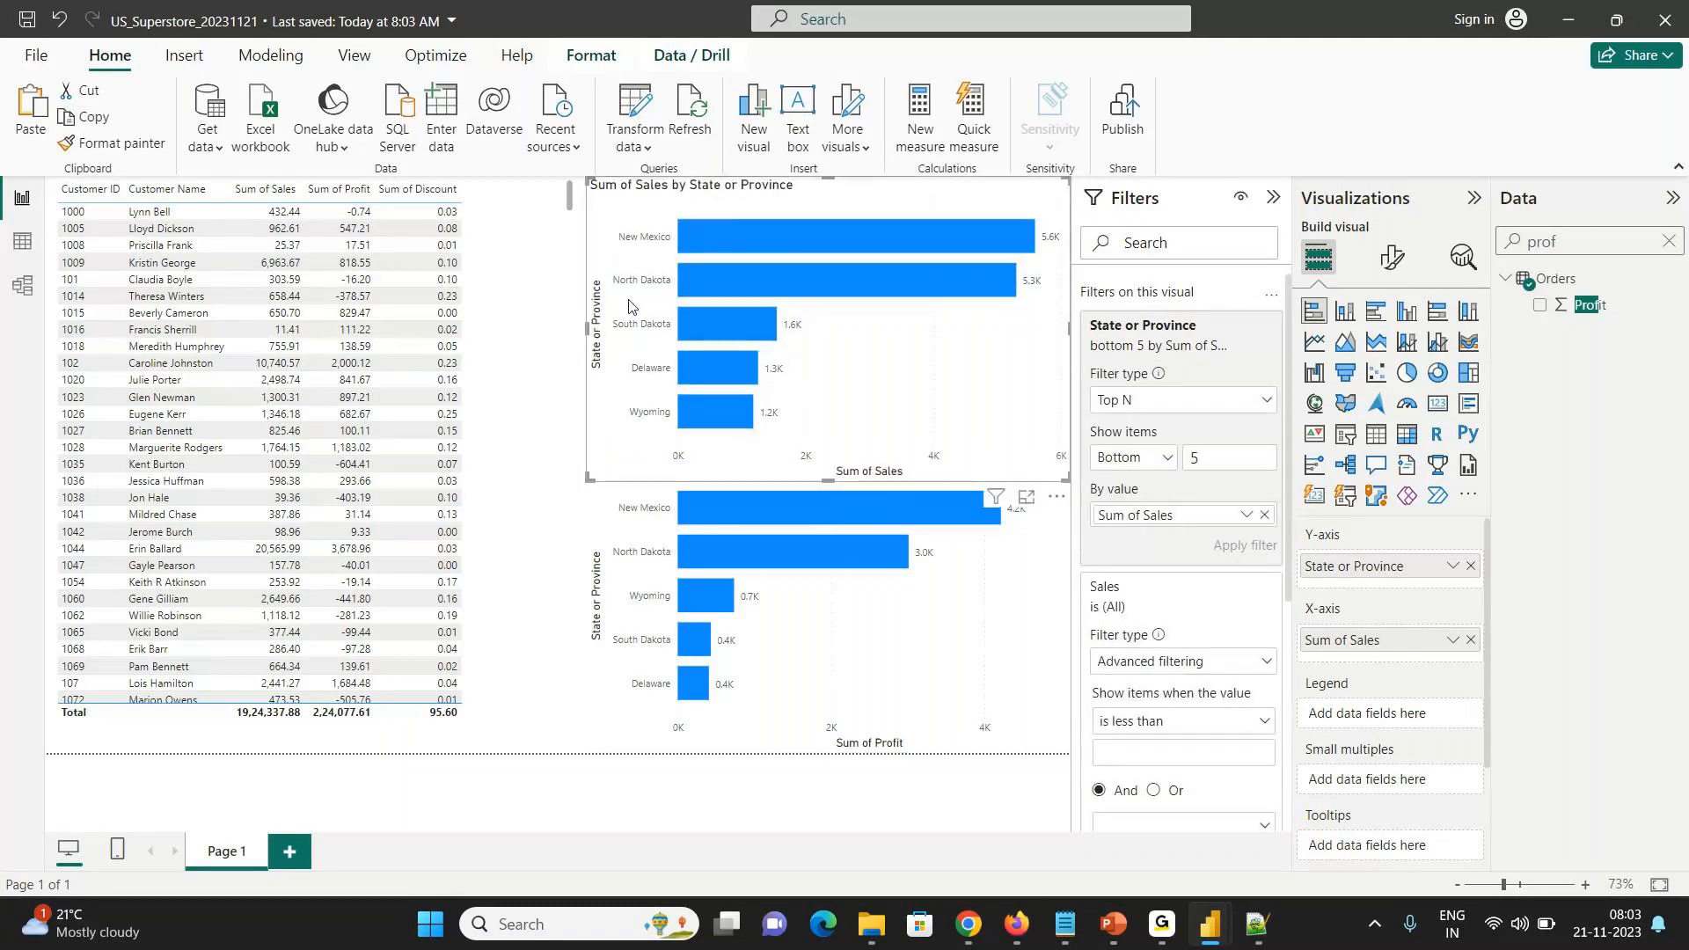
- Replace Sum of Sales with Profit as the ranking value of the profit chart's bottom 5 State or Province filter
click(630, 501)
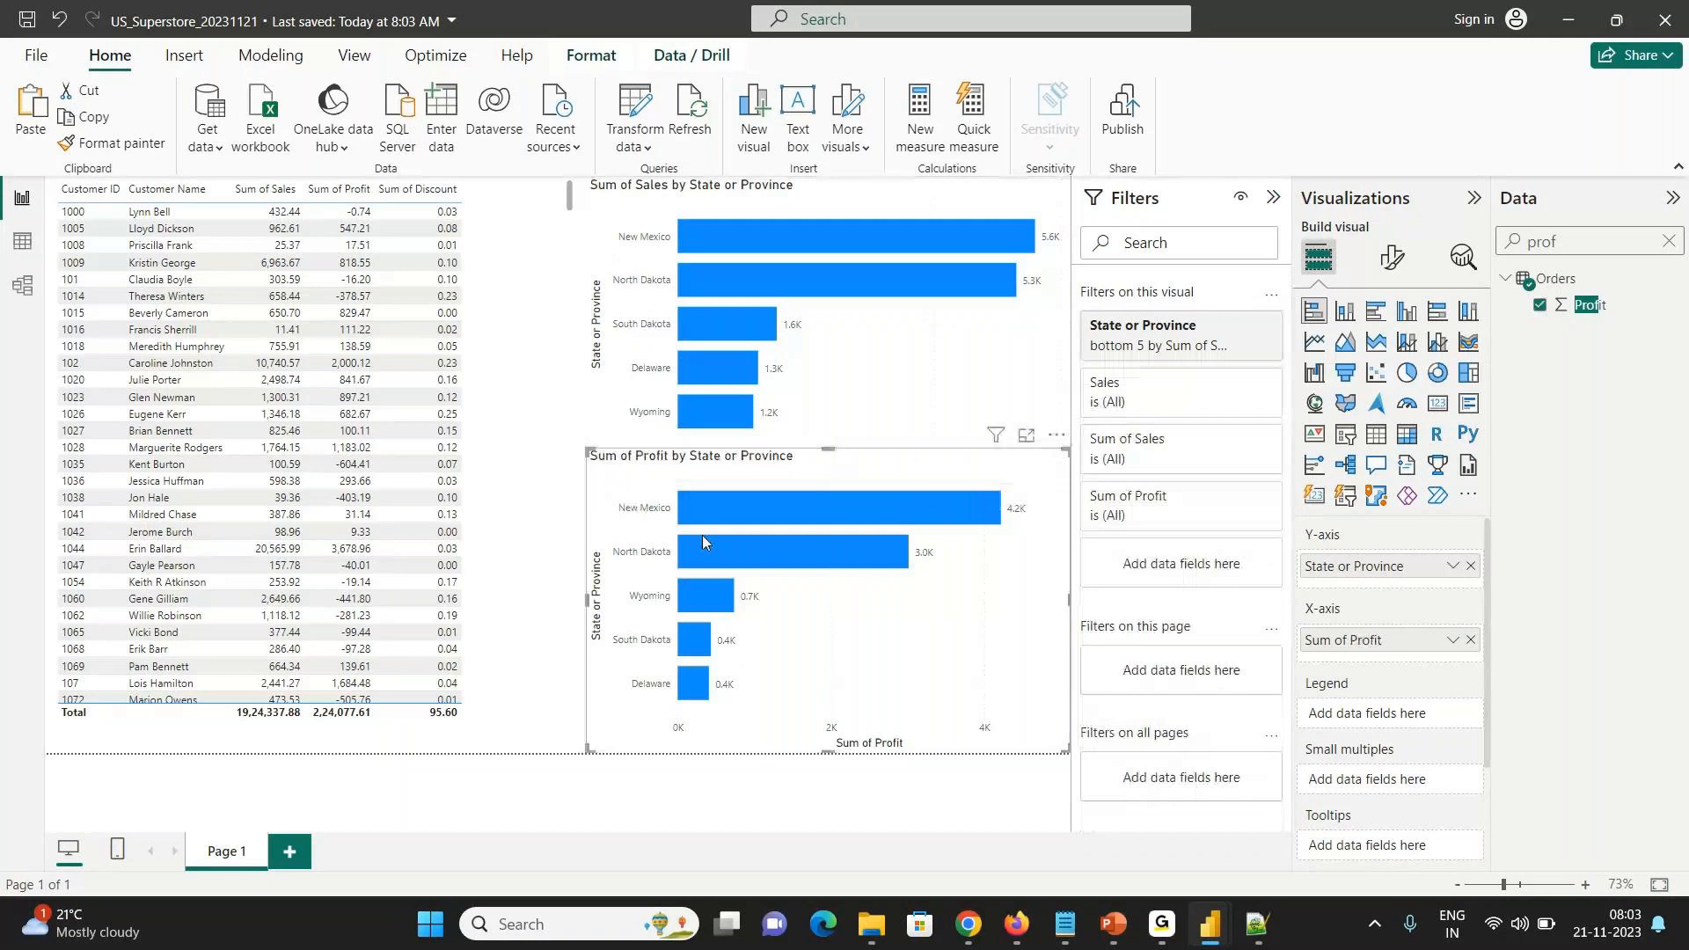
click(1238, 325)
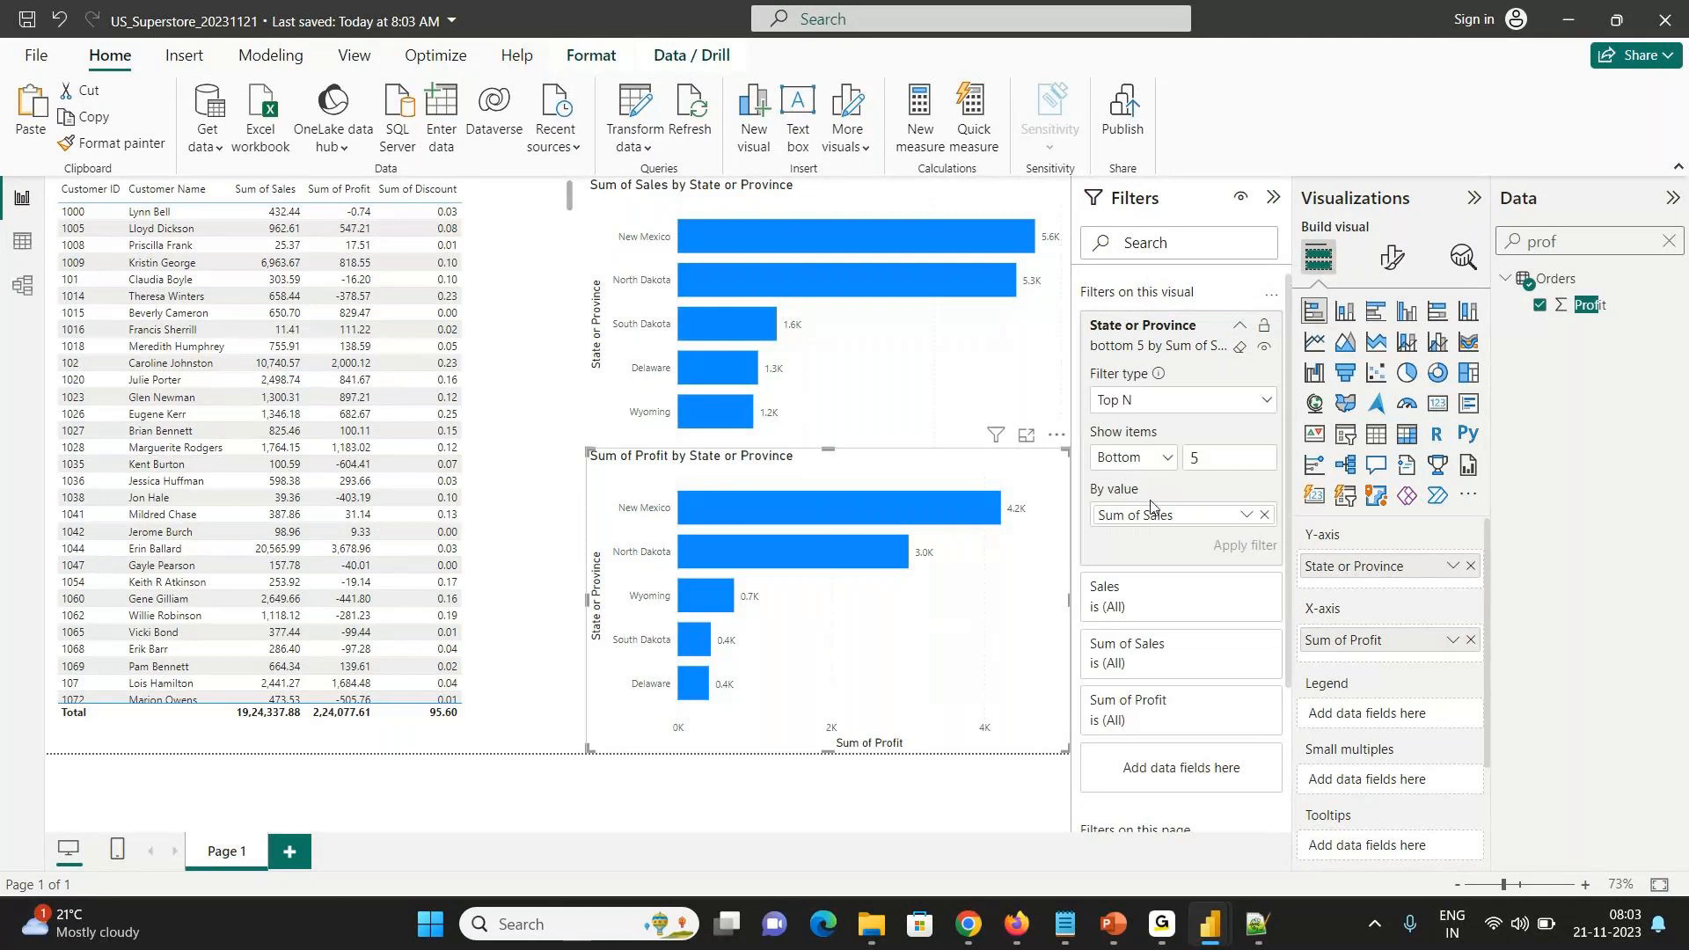
click(758, 236)
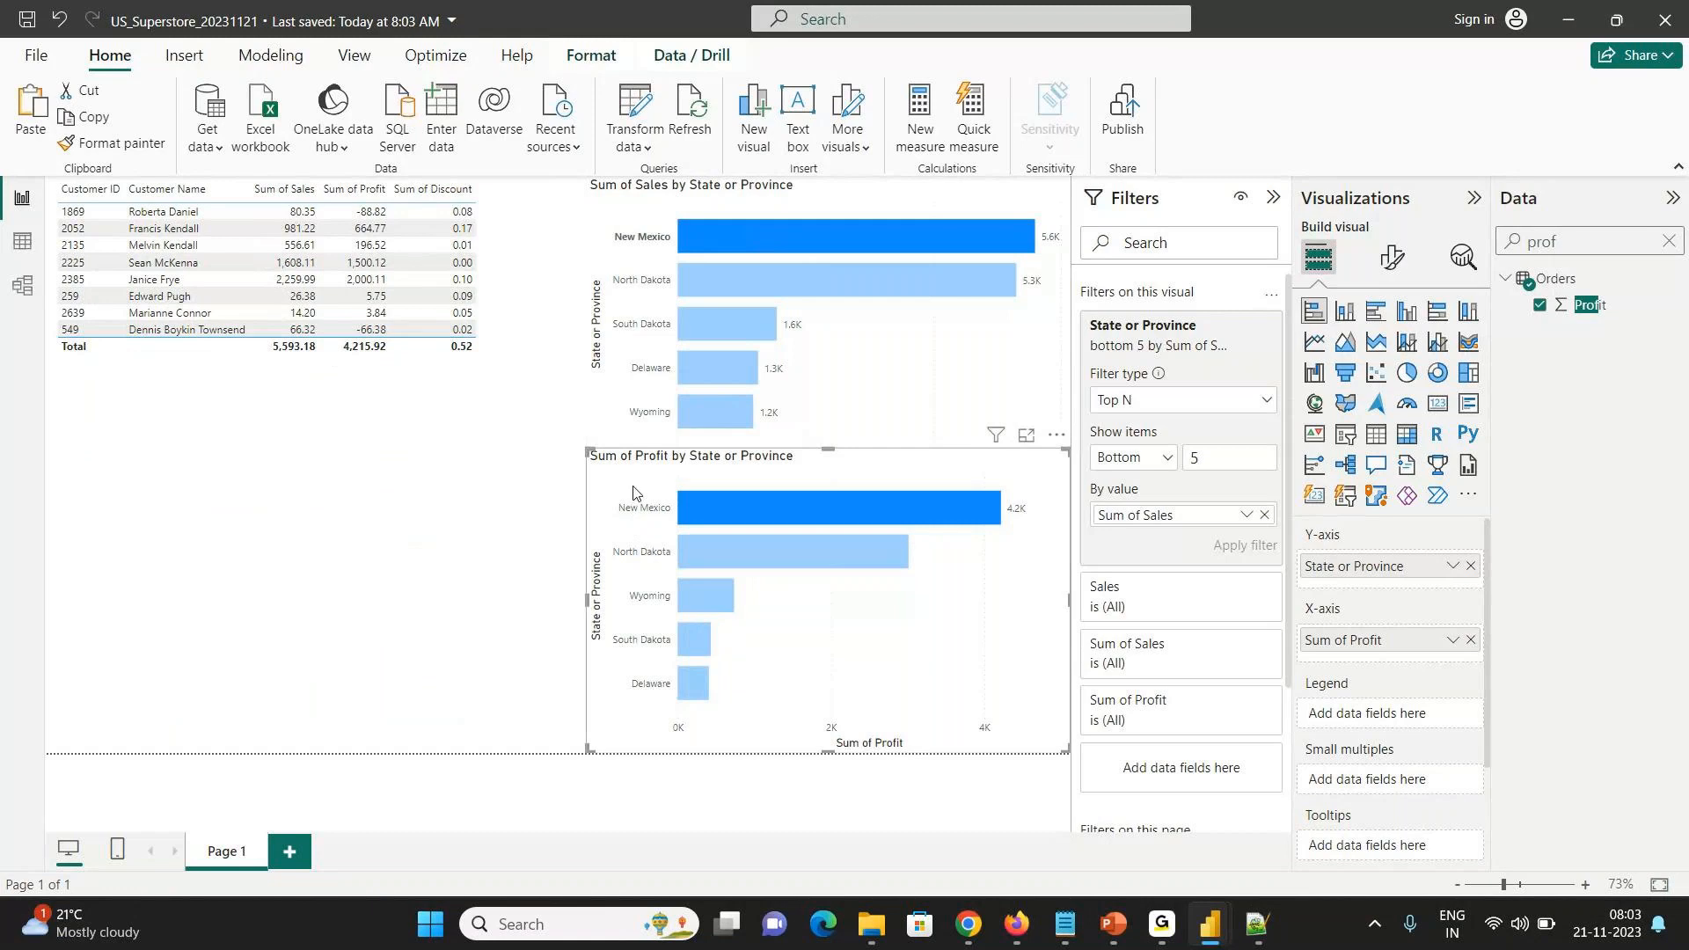
click(699, 517)
click(699, 521)
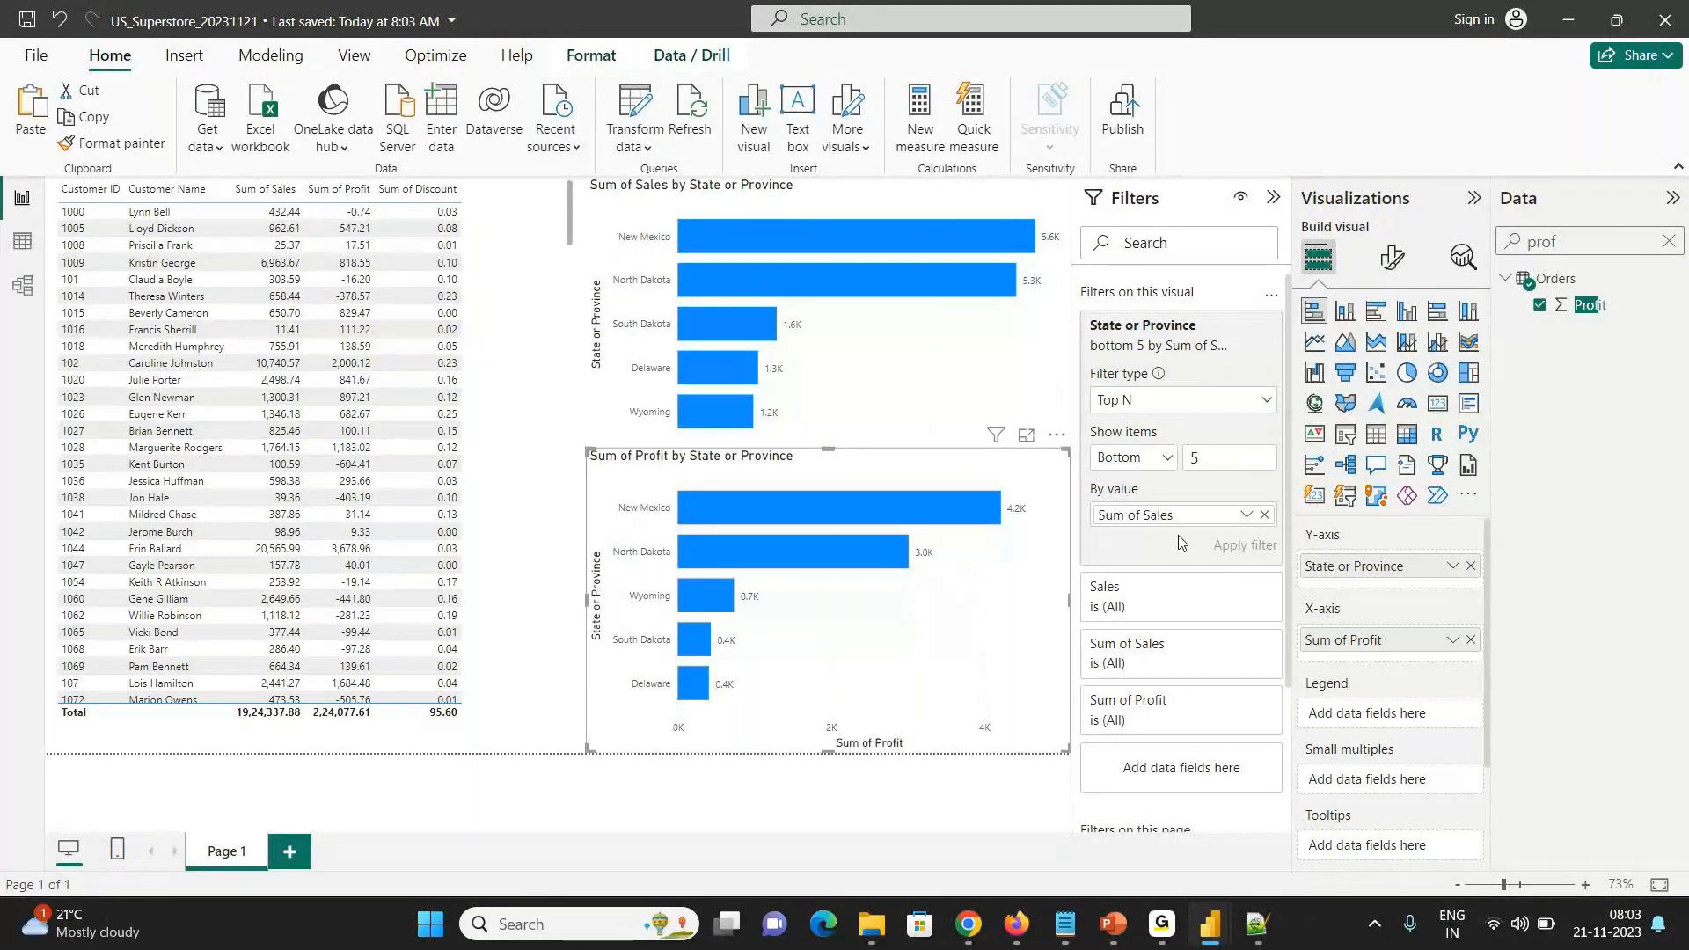
click(1264, 514)
drag(1583, 304, 1205, 517)
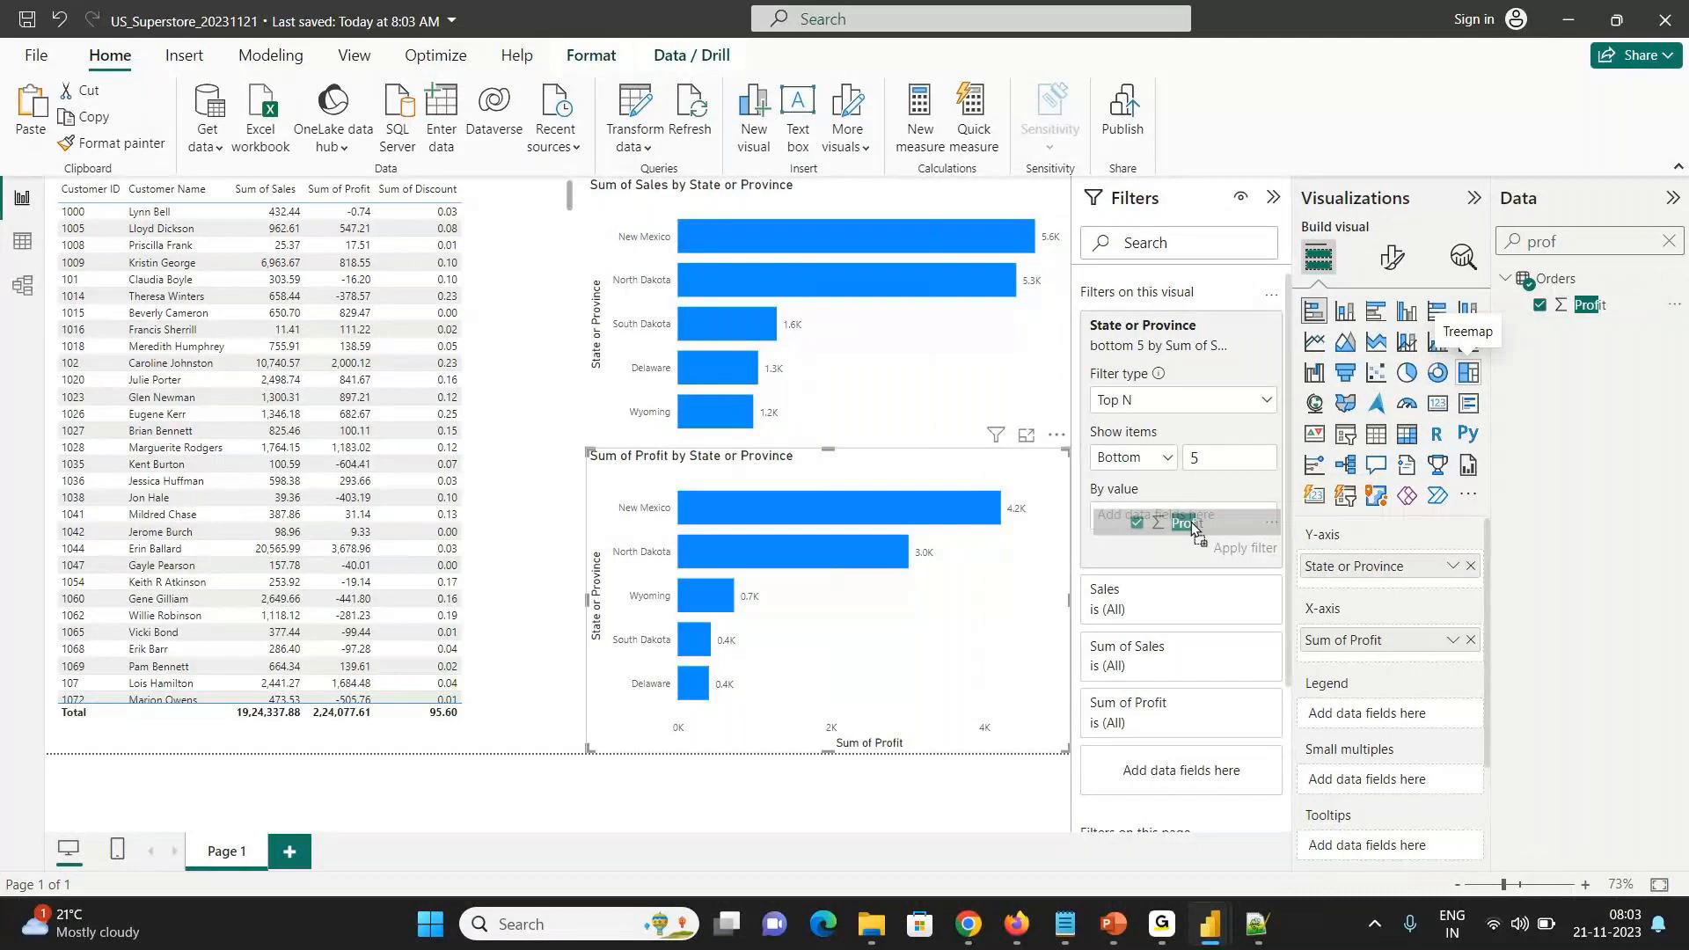
click(1249, 547)
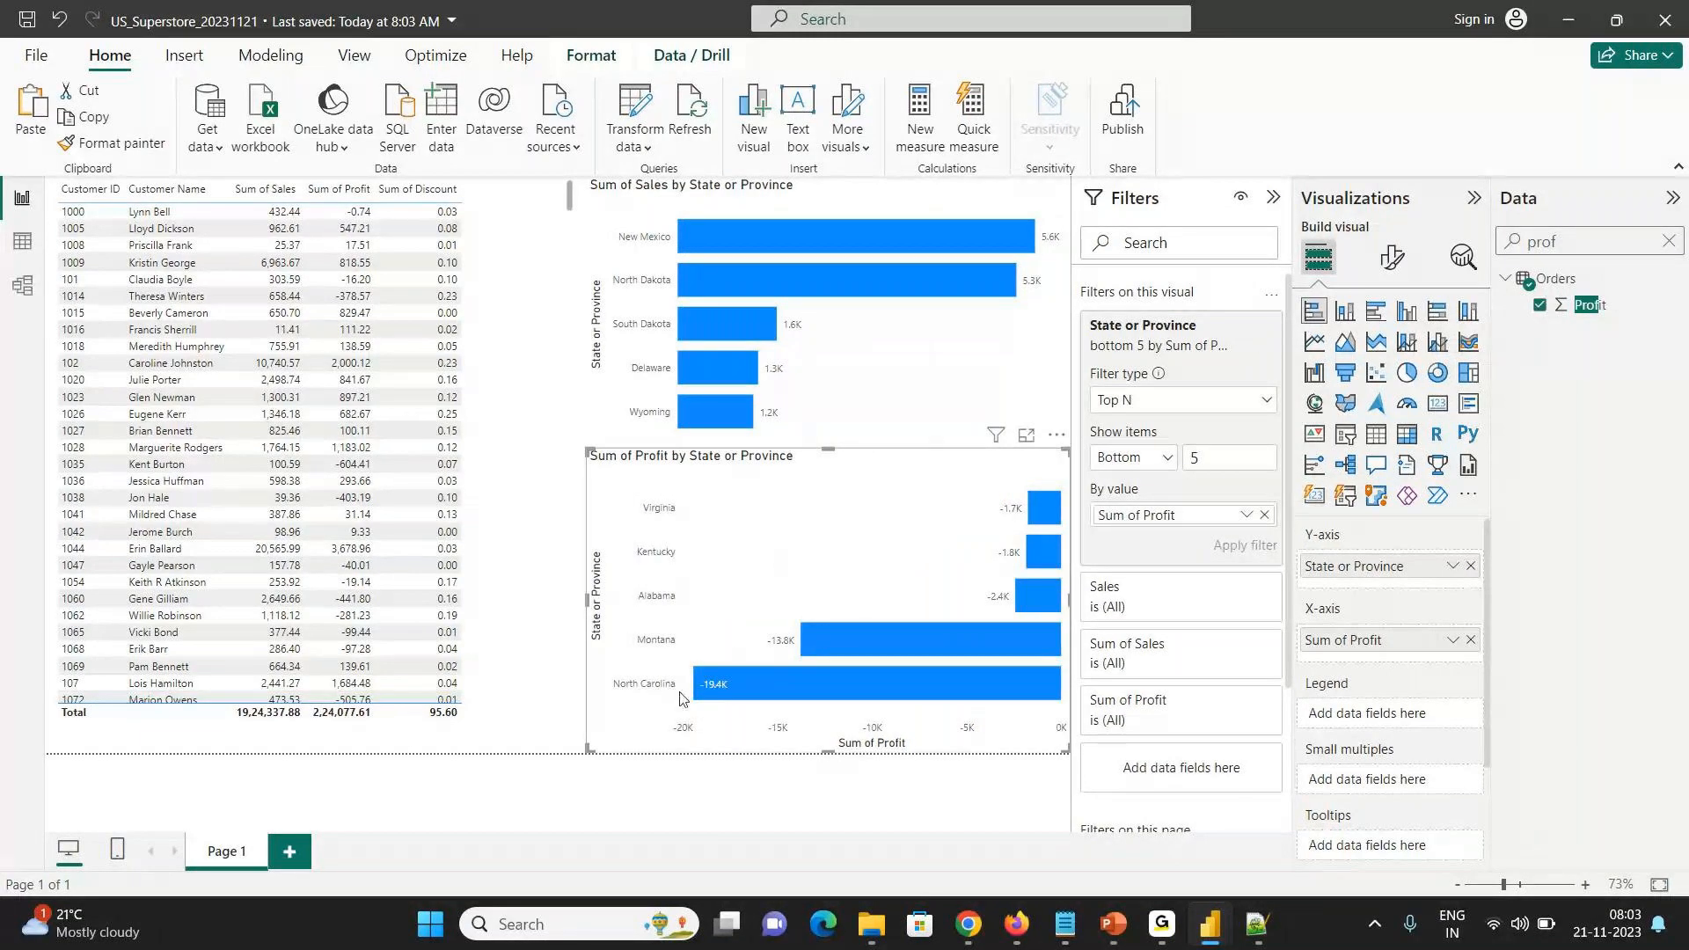
- Switch the profit chart's State or Province filter to the top 5 by Sum of Profit and save the report
mouse_move(713, 701)
click(1119, 469)
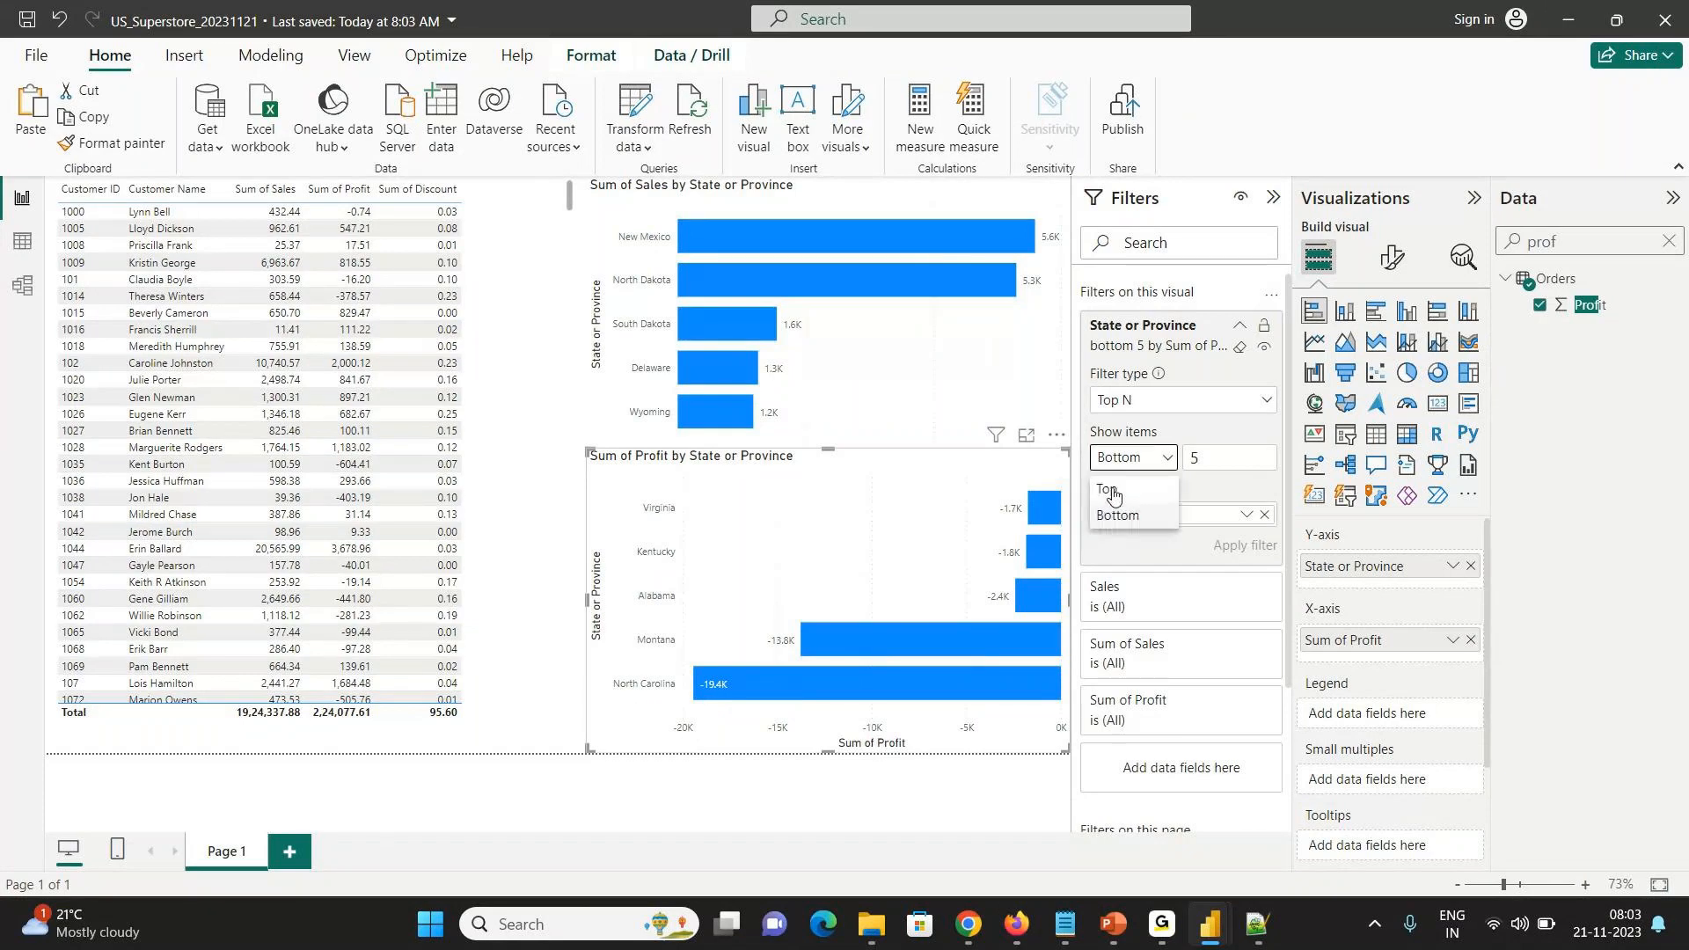
click(1111, 493)
click(1271, 547)
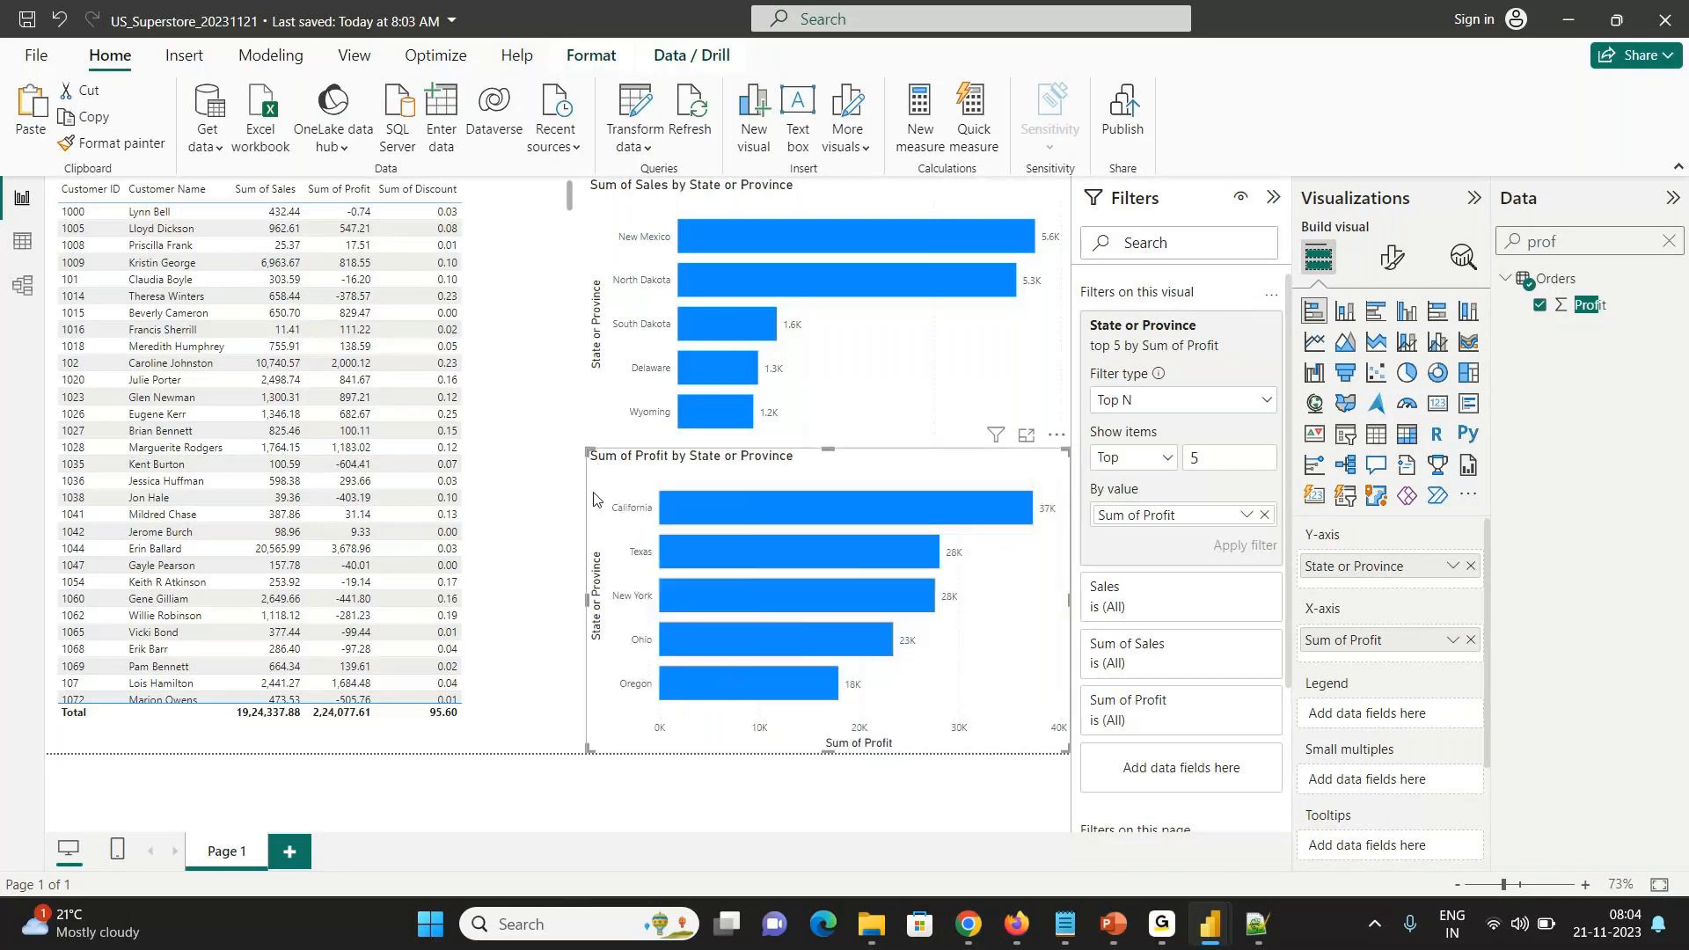
key(ctrl+s)
- Set the sales chart's State or Province filter to show the top 5 items by Sum of Sales
click(610, 238)
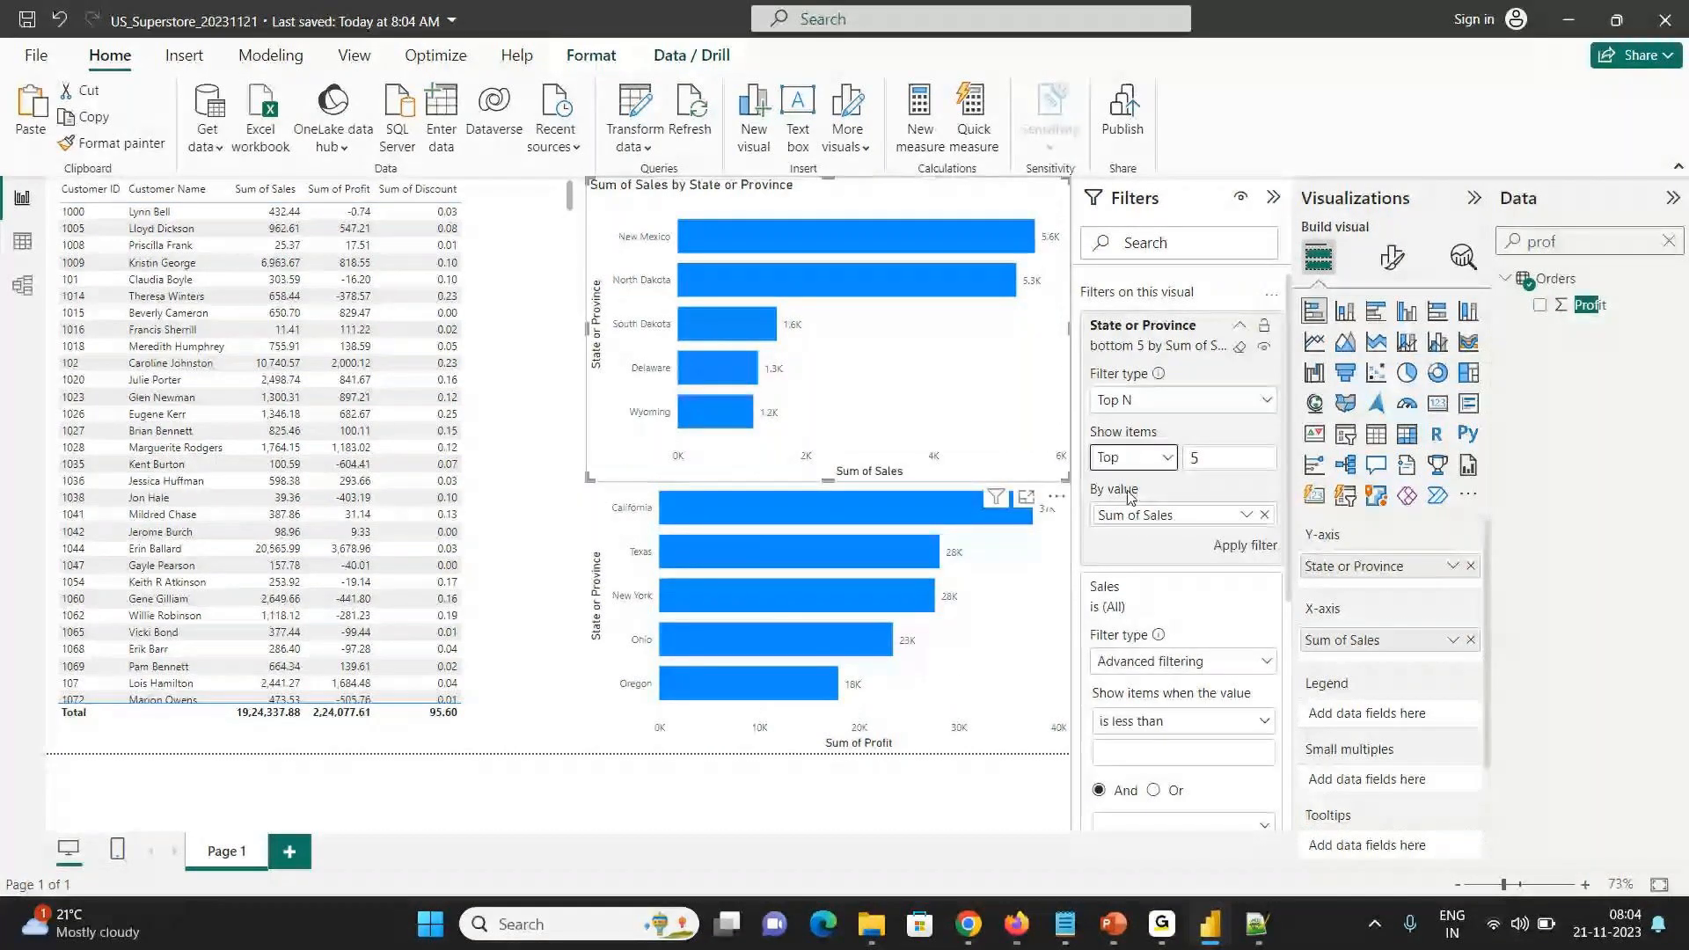
click(1228, 543)
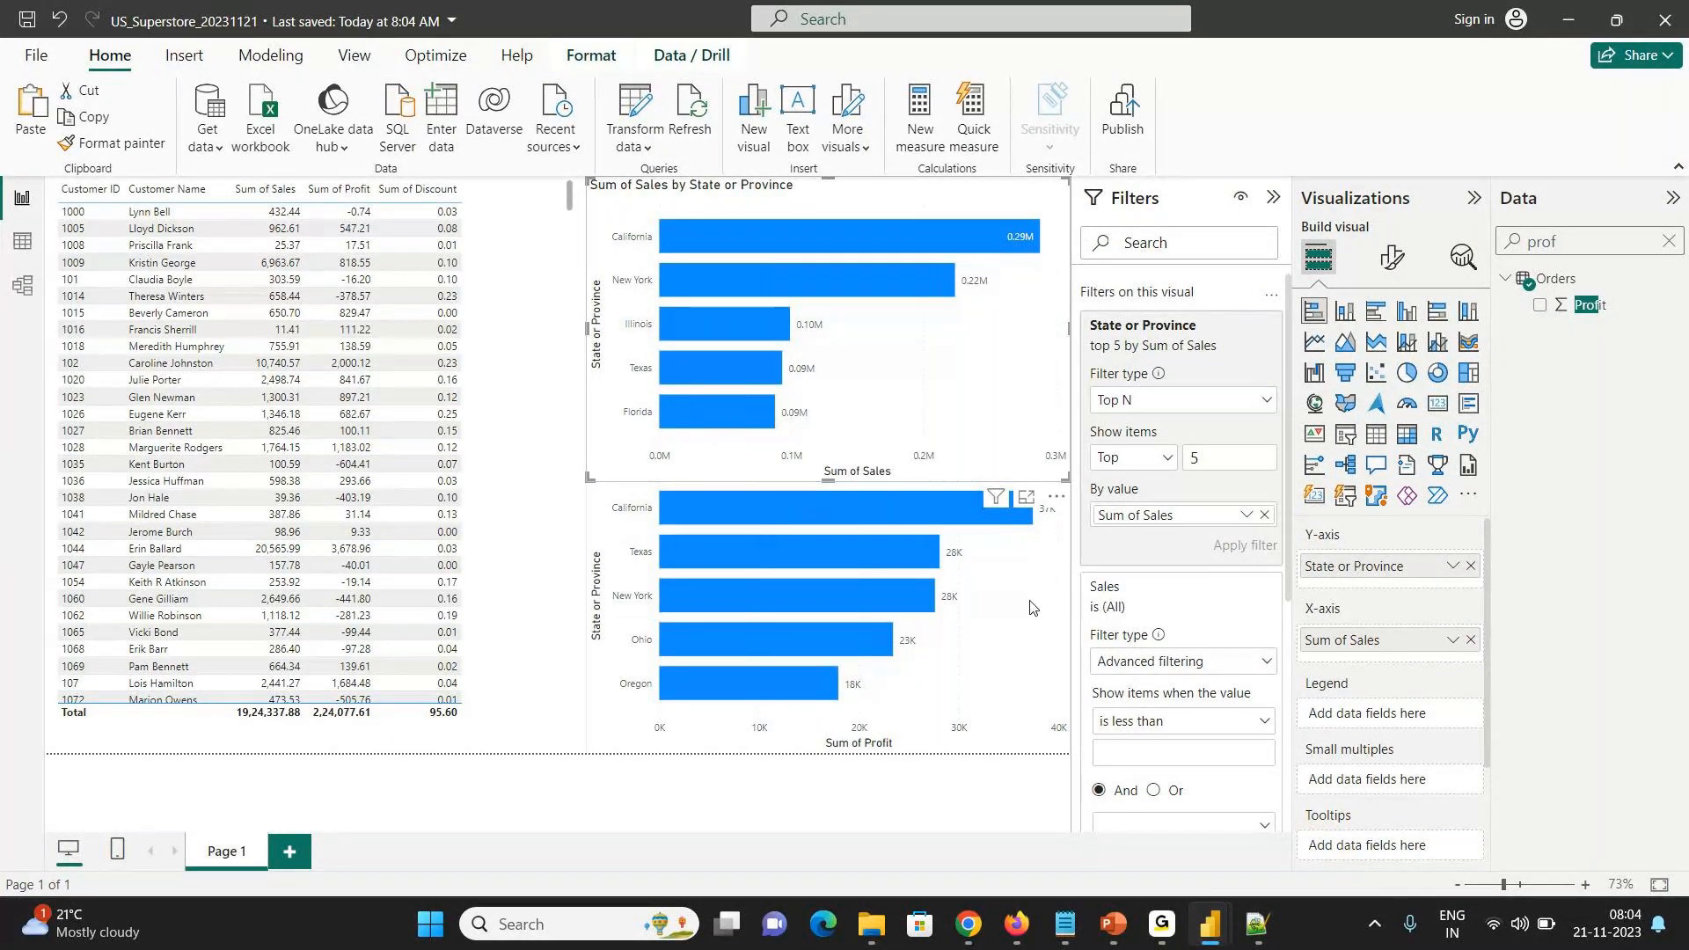
click(1046, 541)
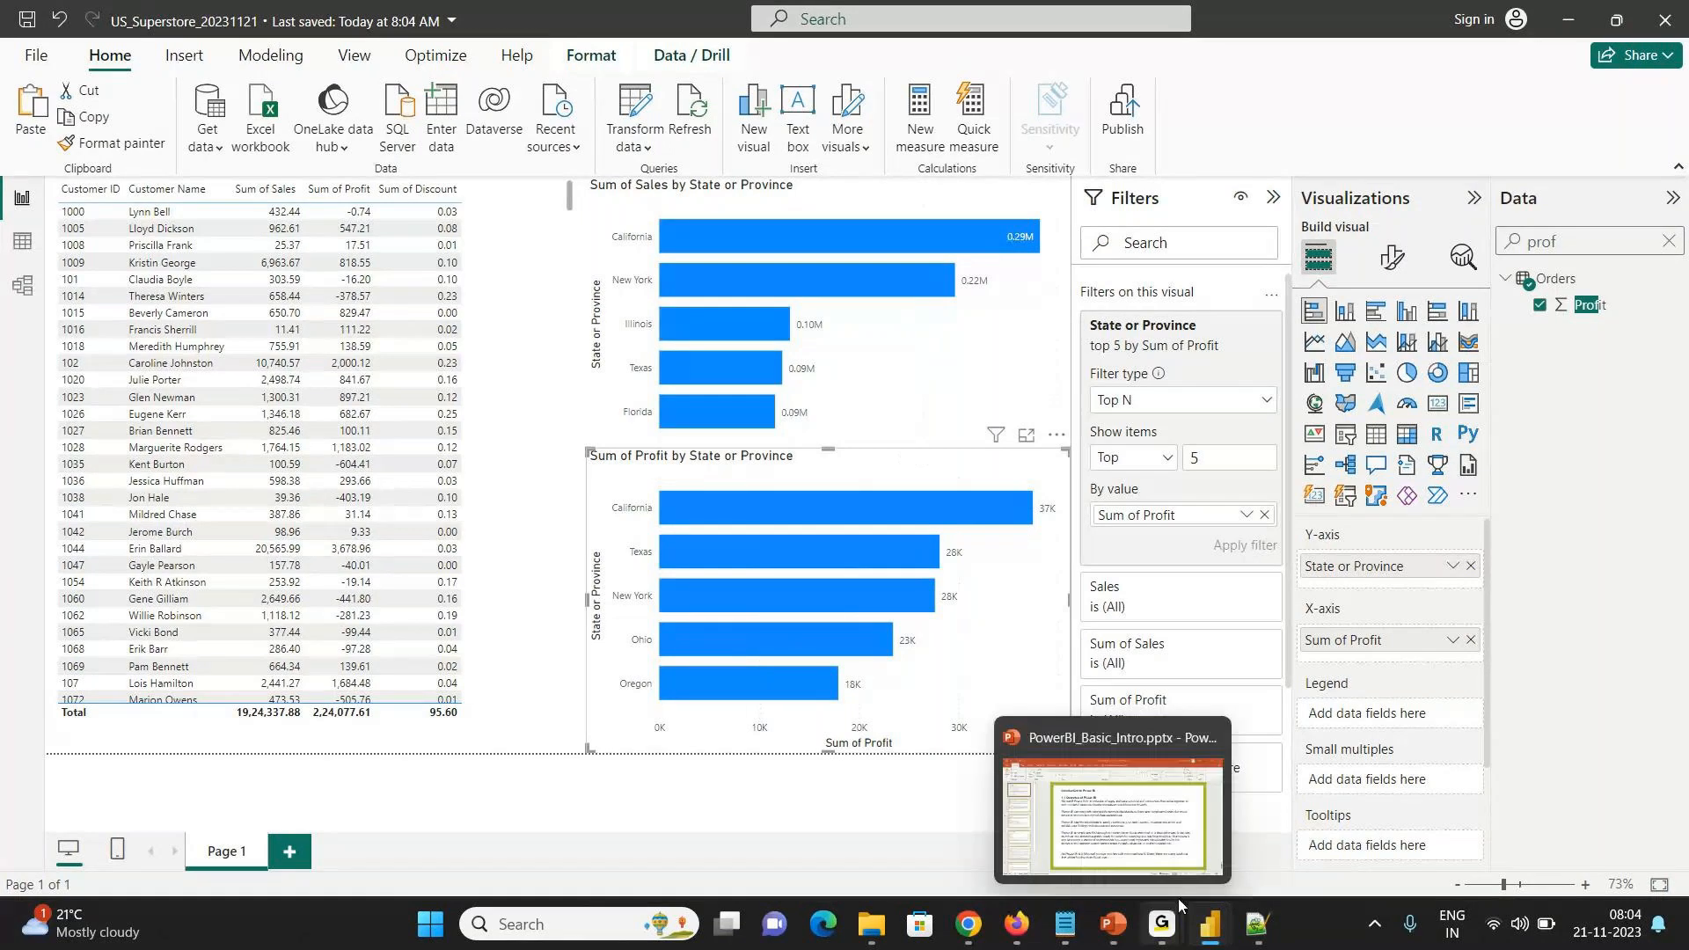
mouse_move(1202, 919)
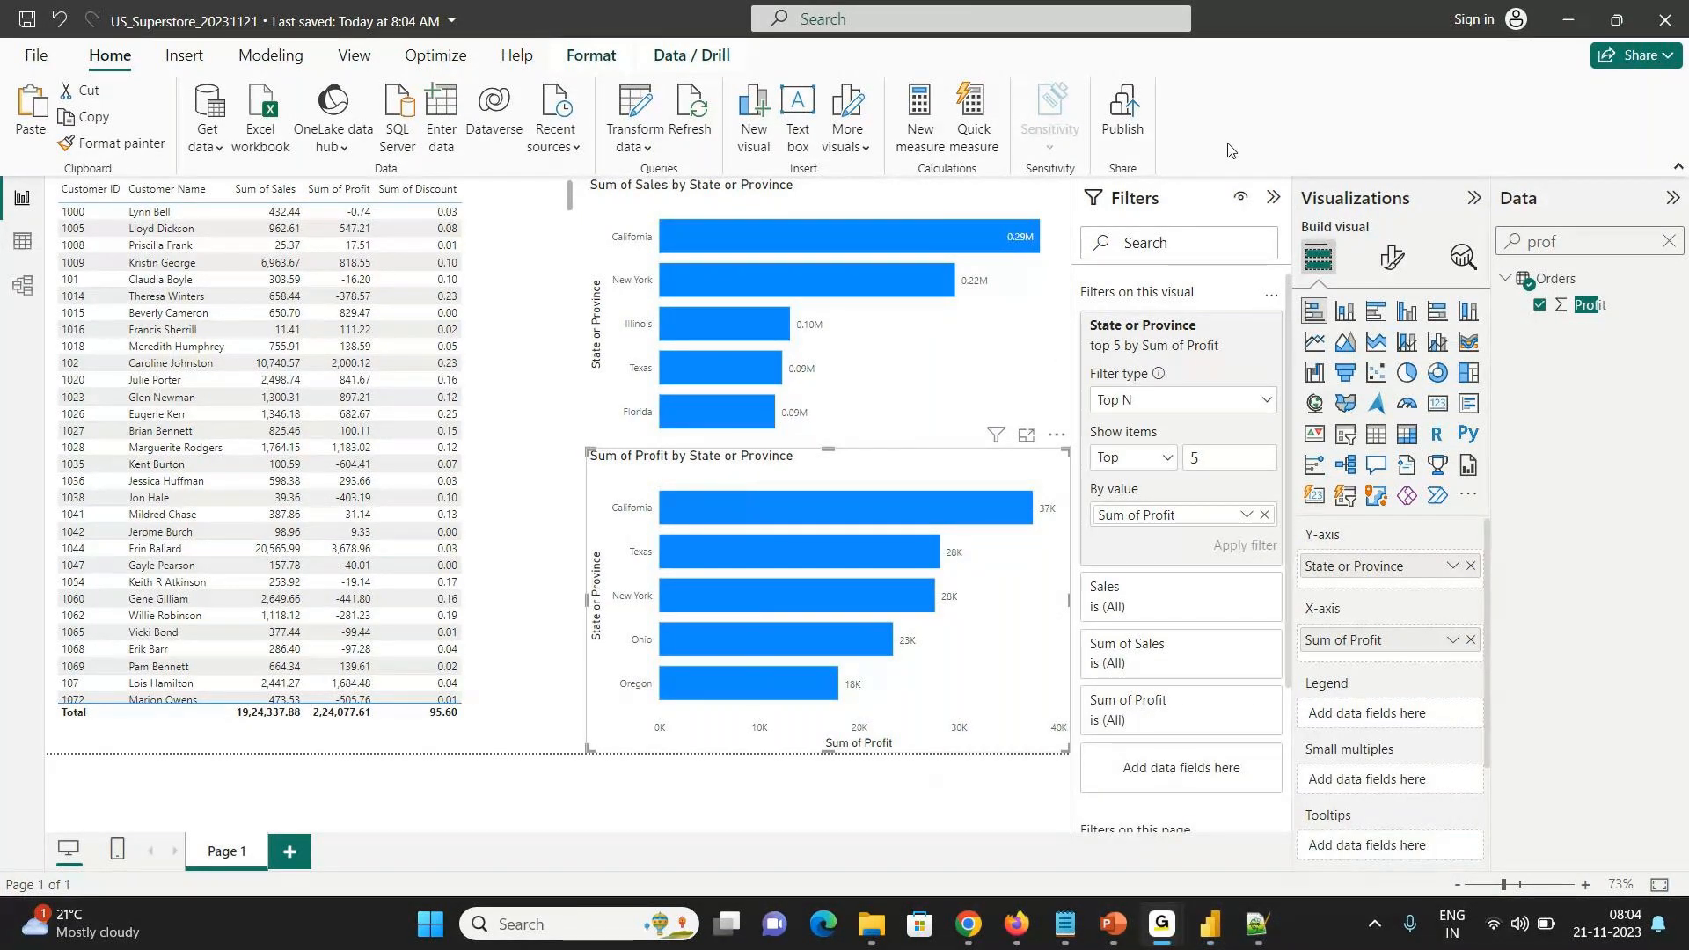
click(1565, 19)
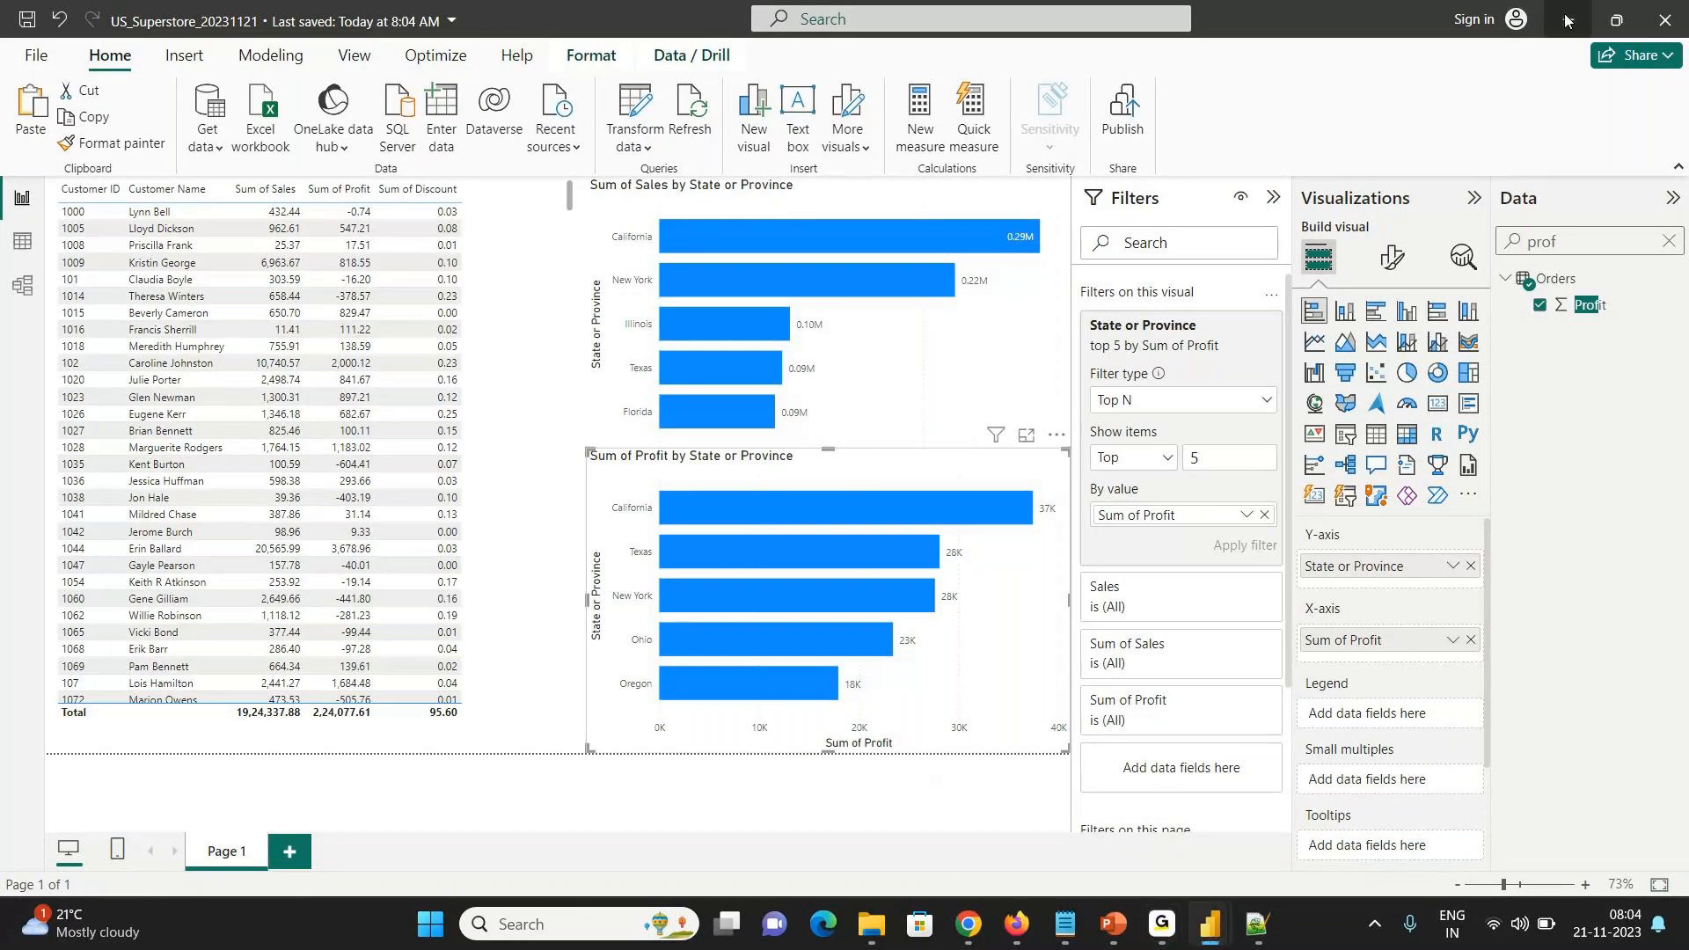
click(953, 208)
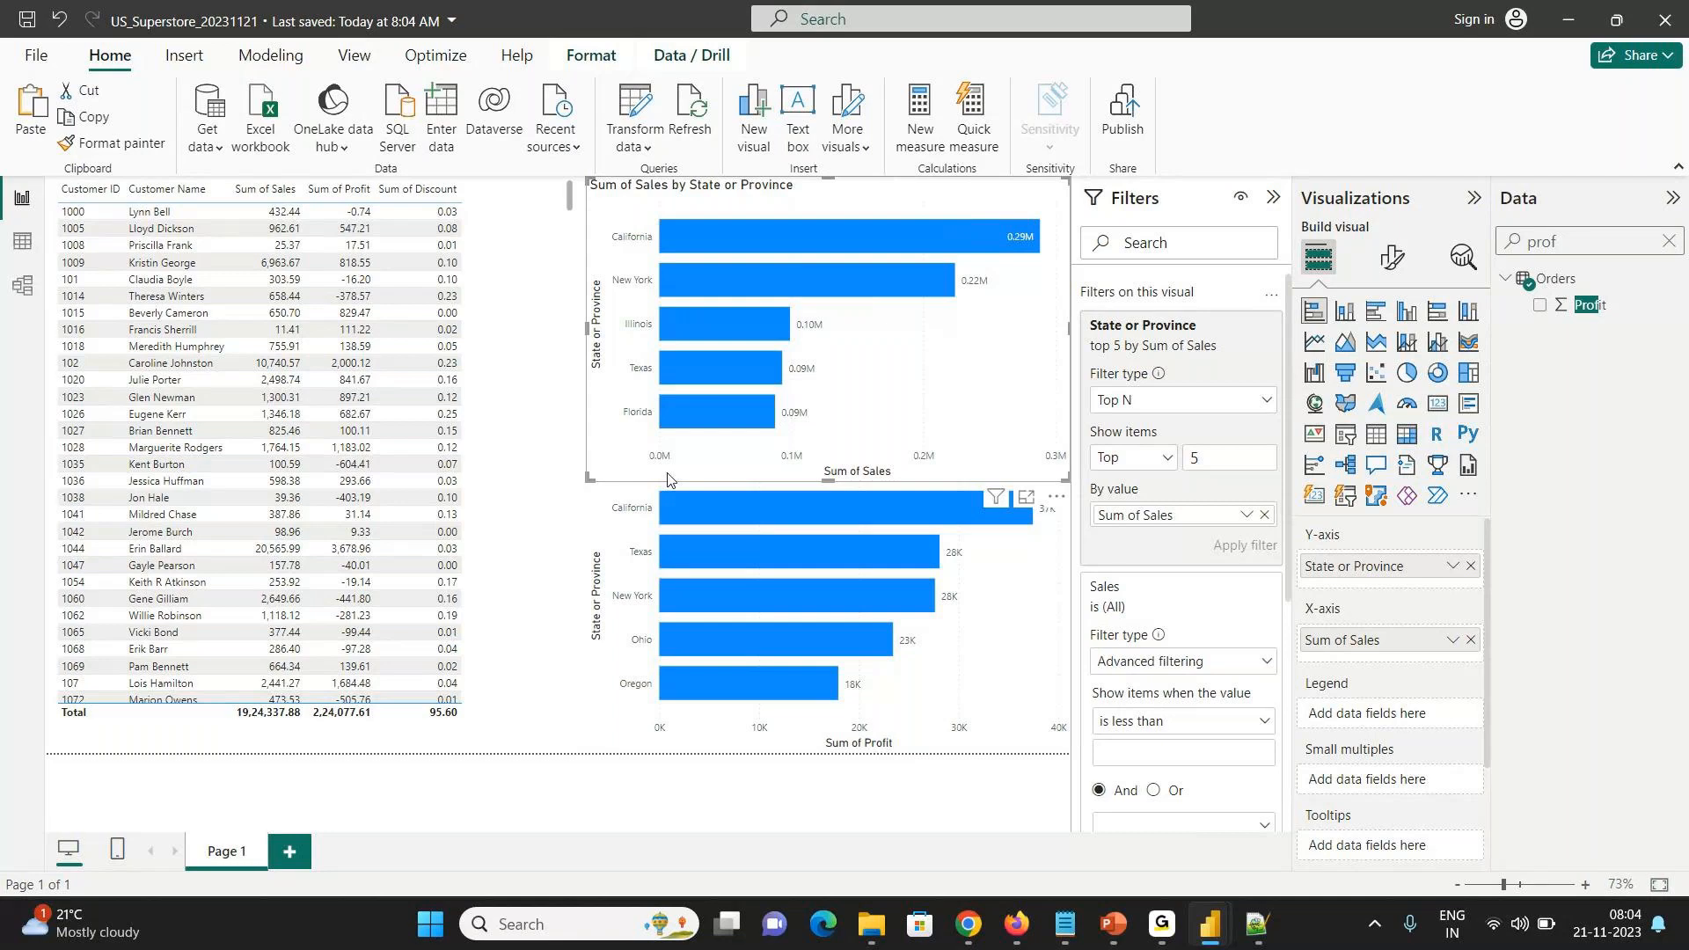
- Try the stacked column and clustered bar types on the profit chart, and convert it to a clustered column chart
click(636, 542)
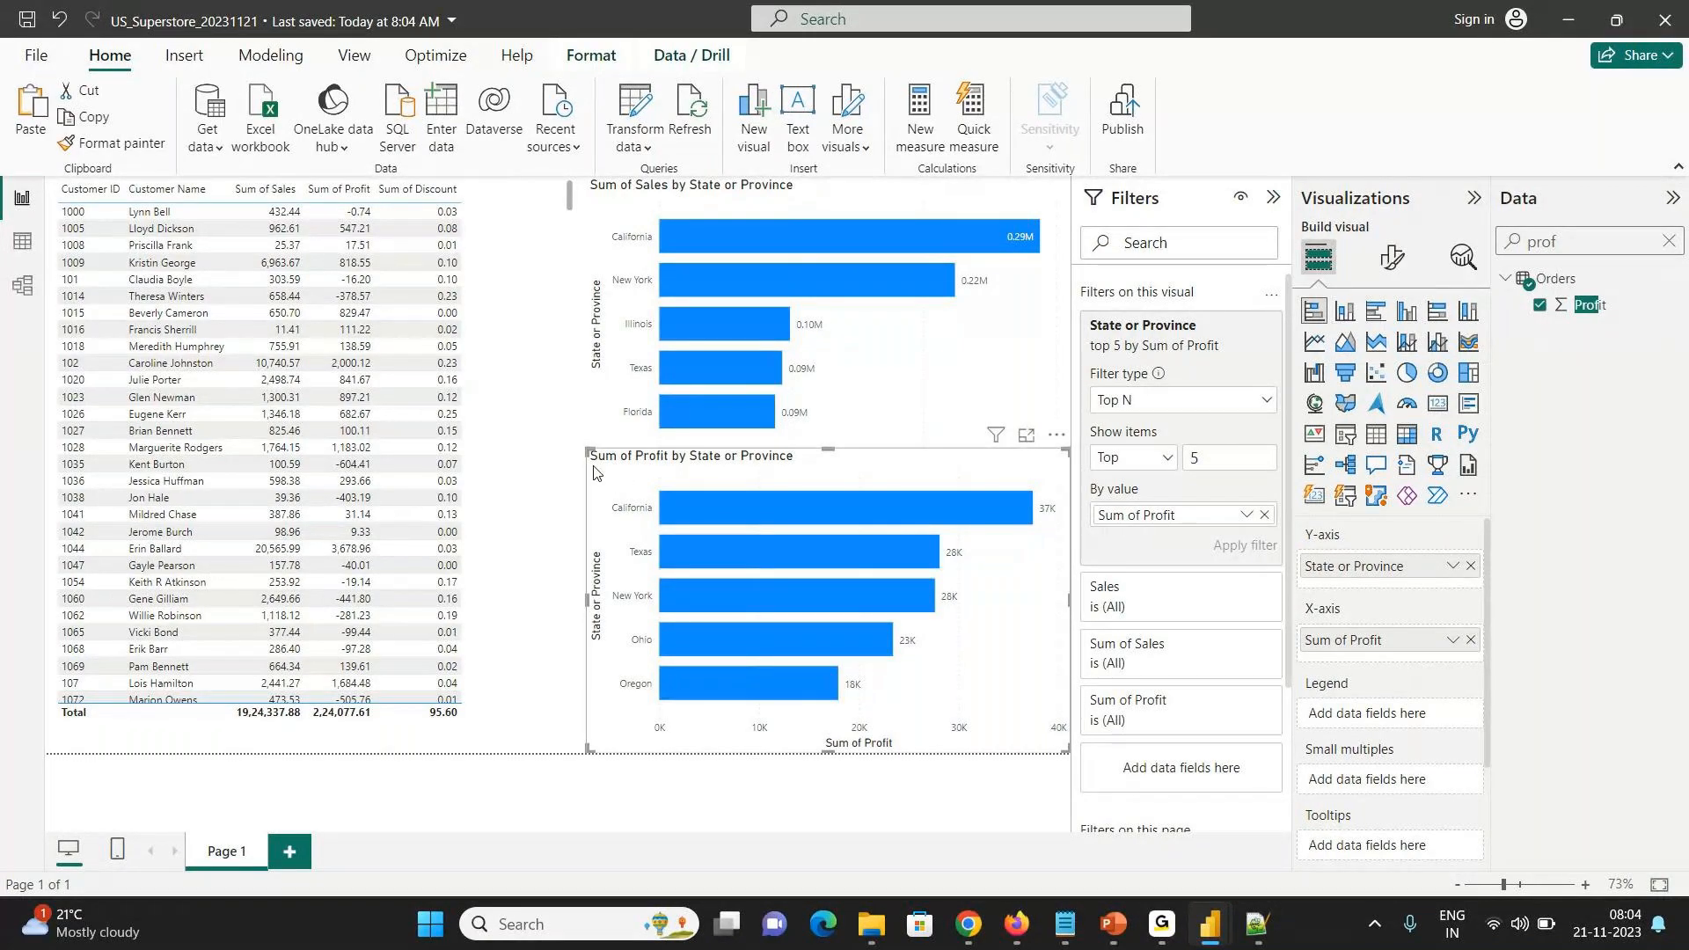
click(1348, 316)
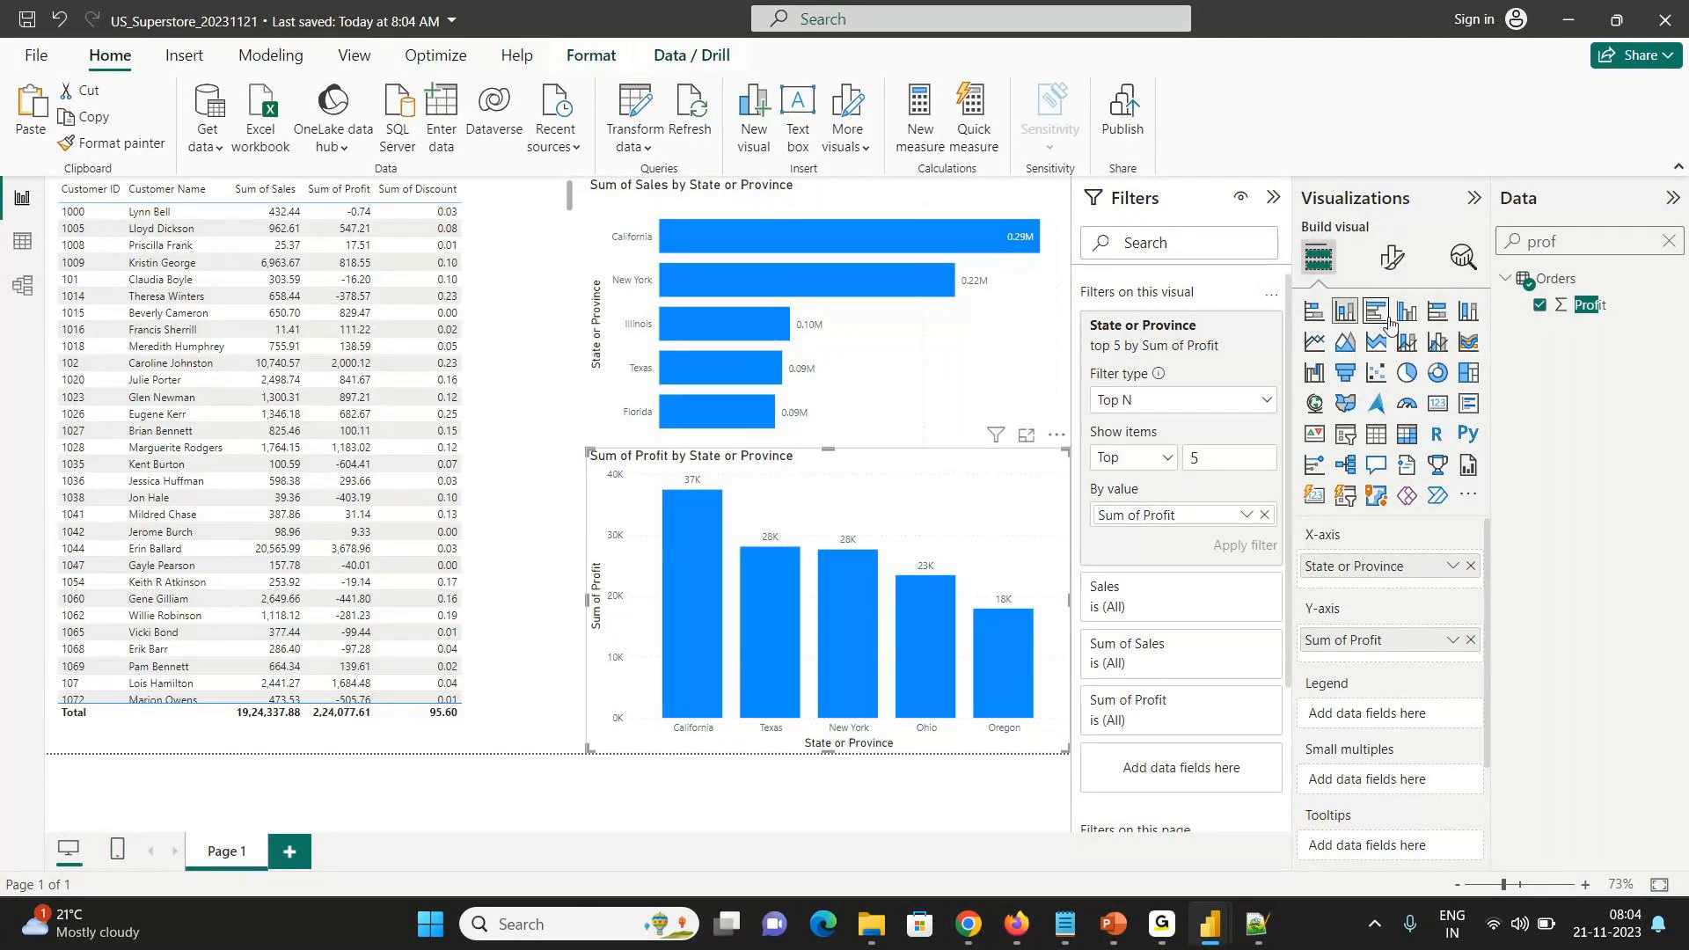
click(1369, 323)
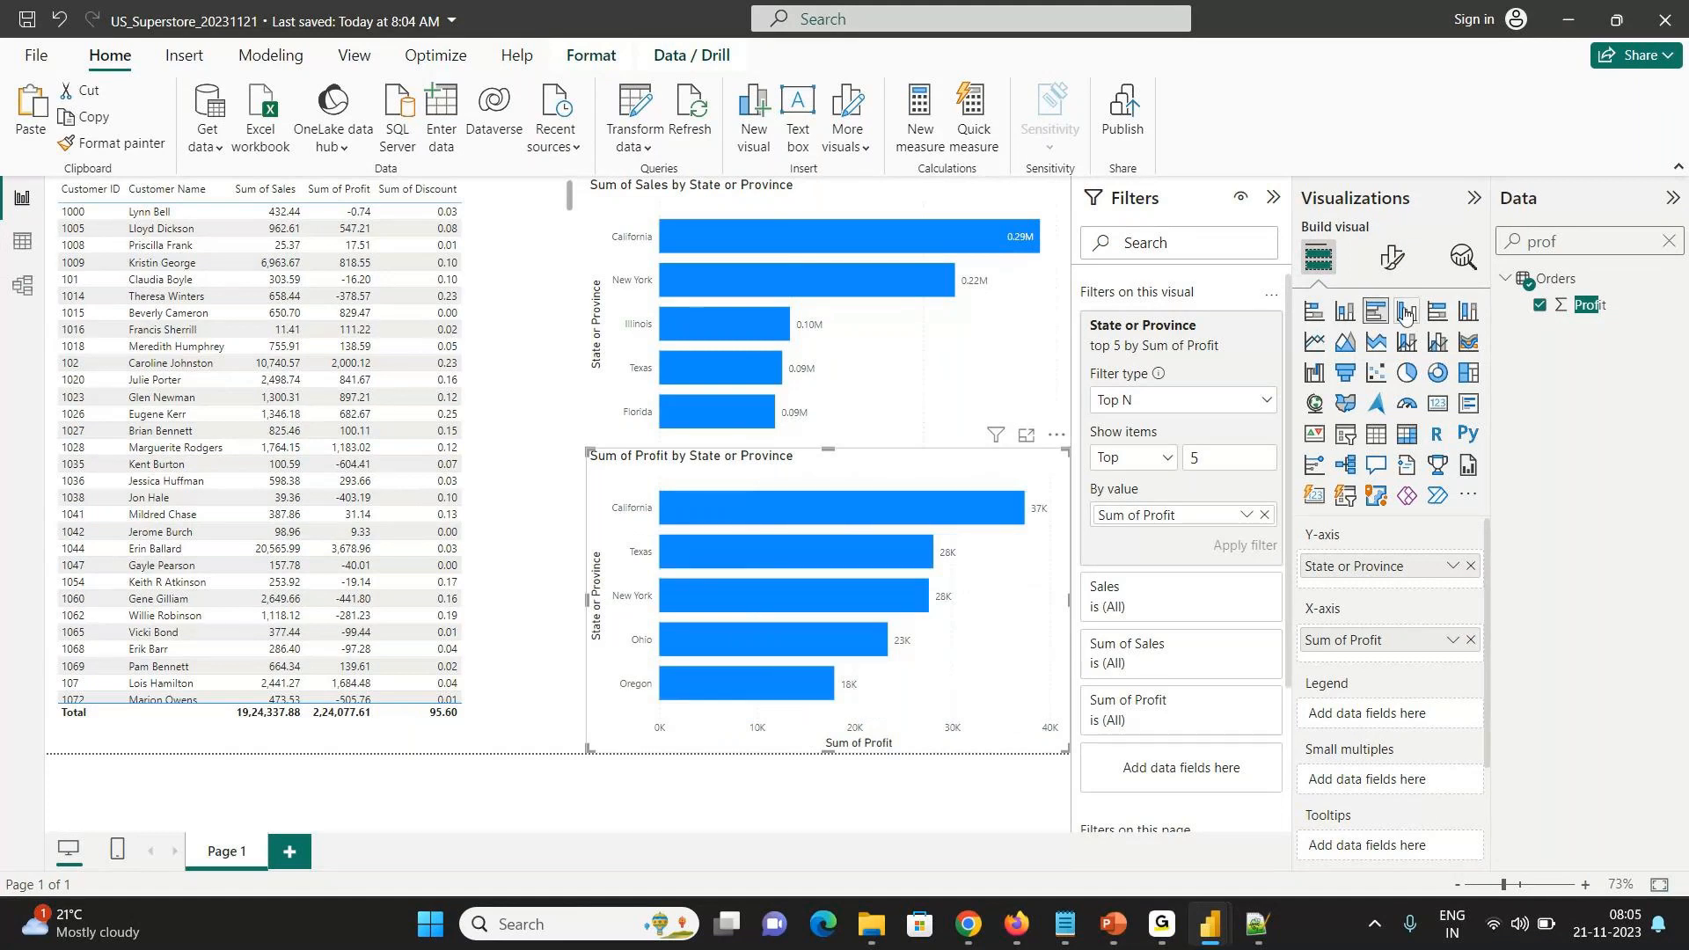
click(1410, 312)
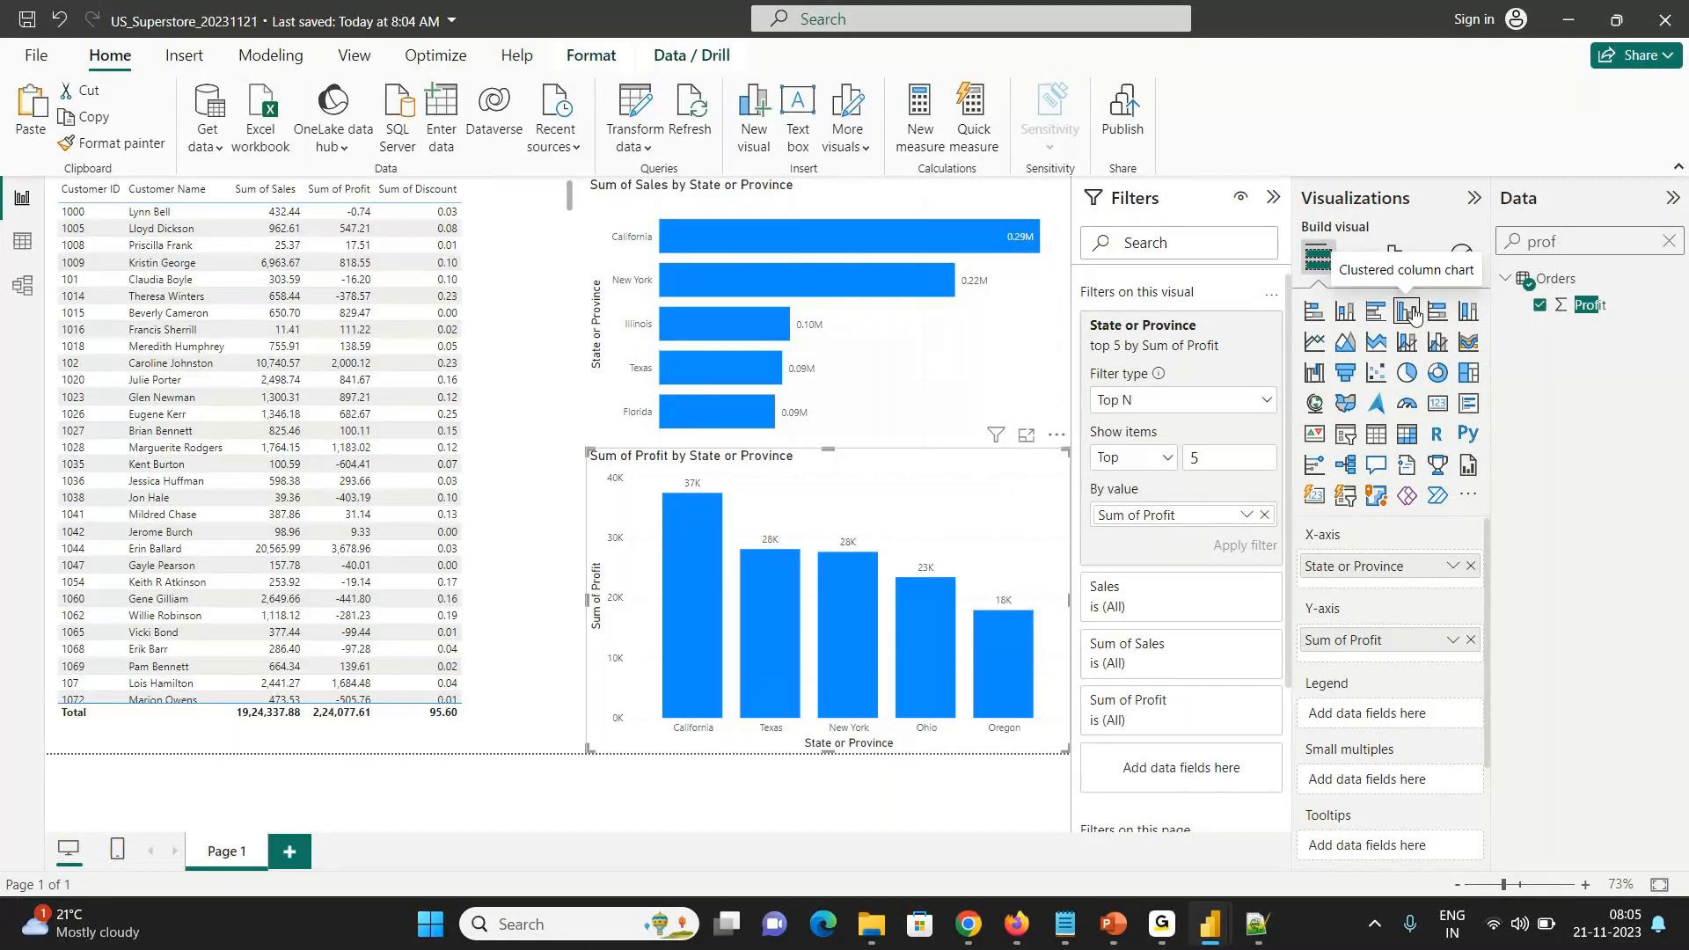
- Save the report and rename its first page as Sales/Profit
key(ctrl+s)
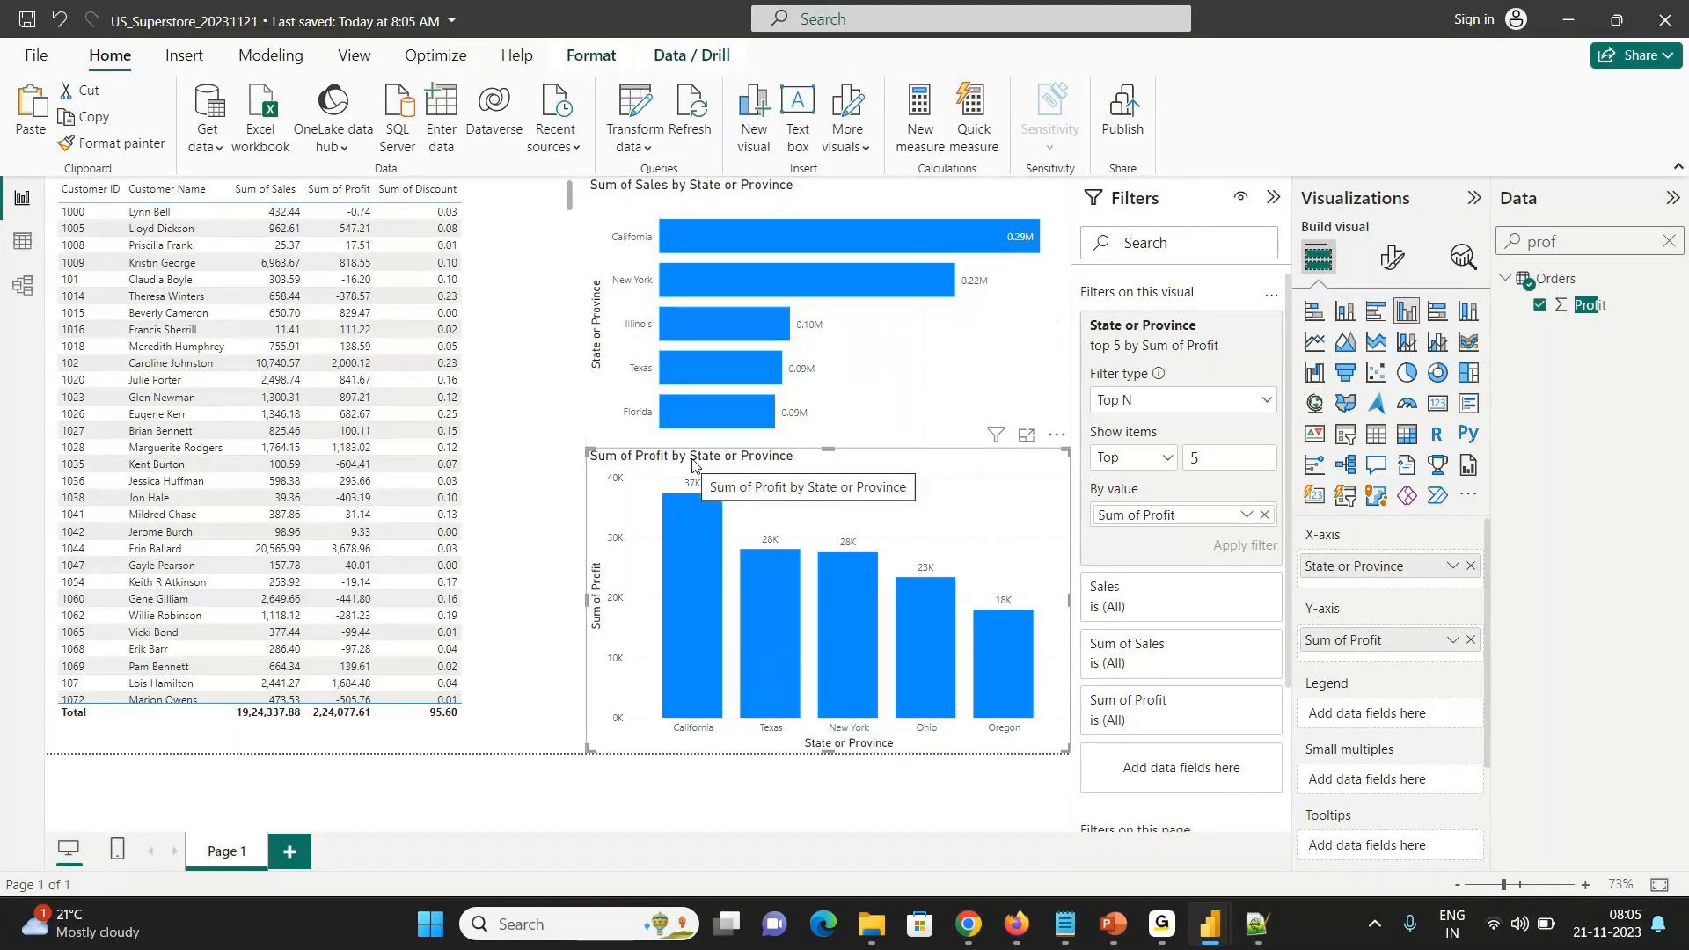
double_click(238, 860)
text(Sales/Profit)
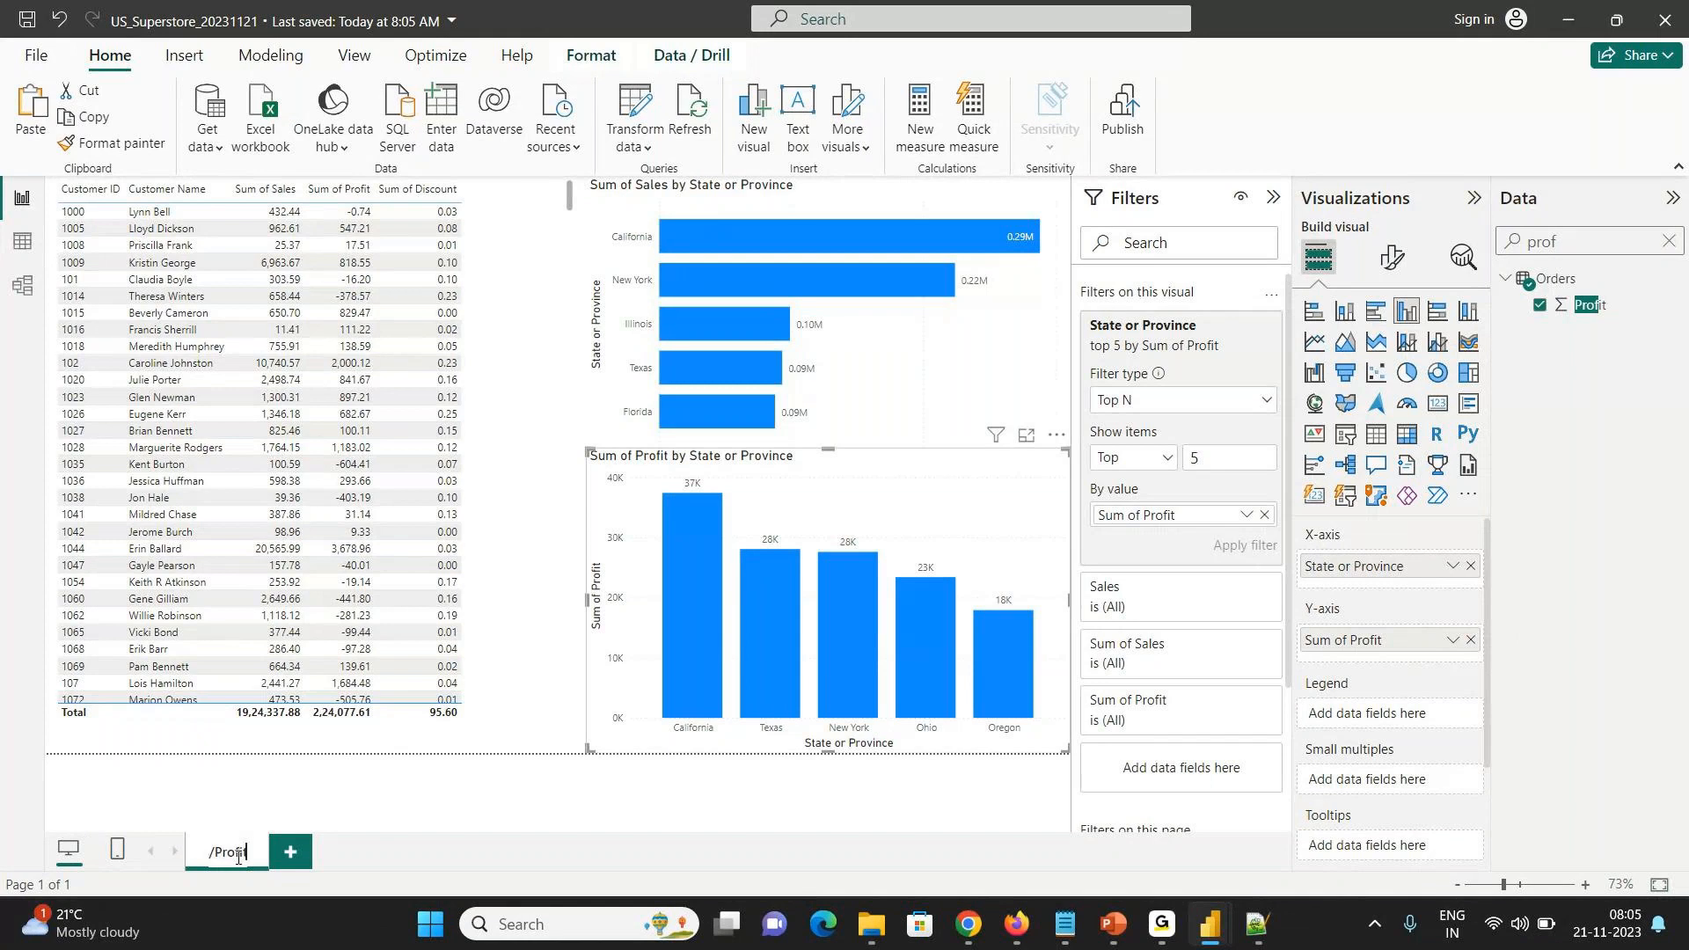
key(Return)
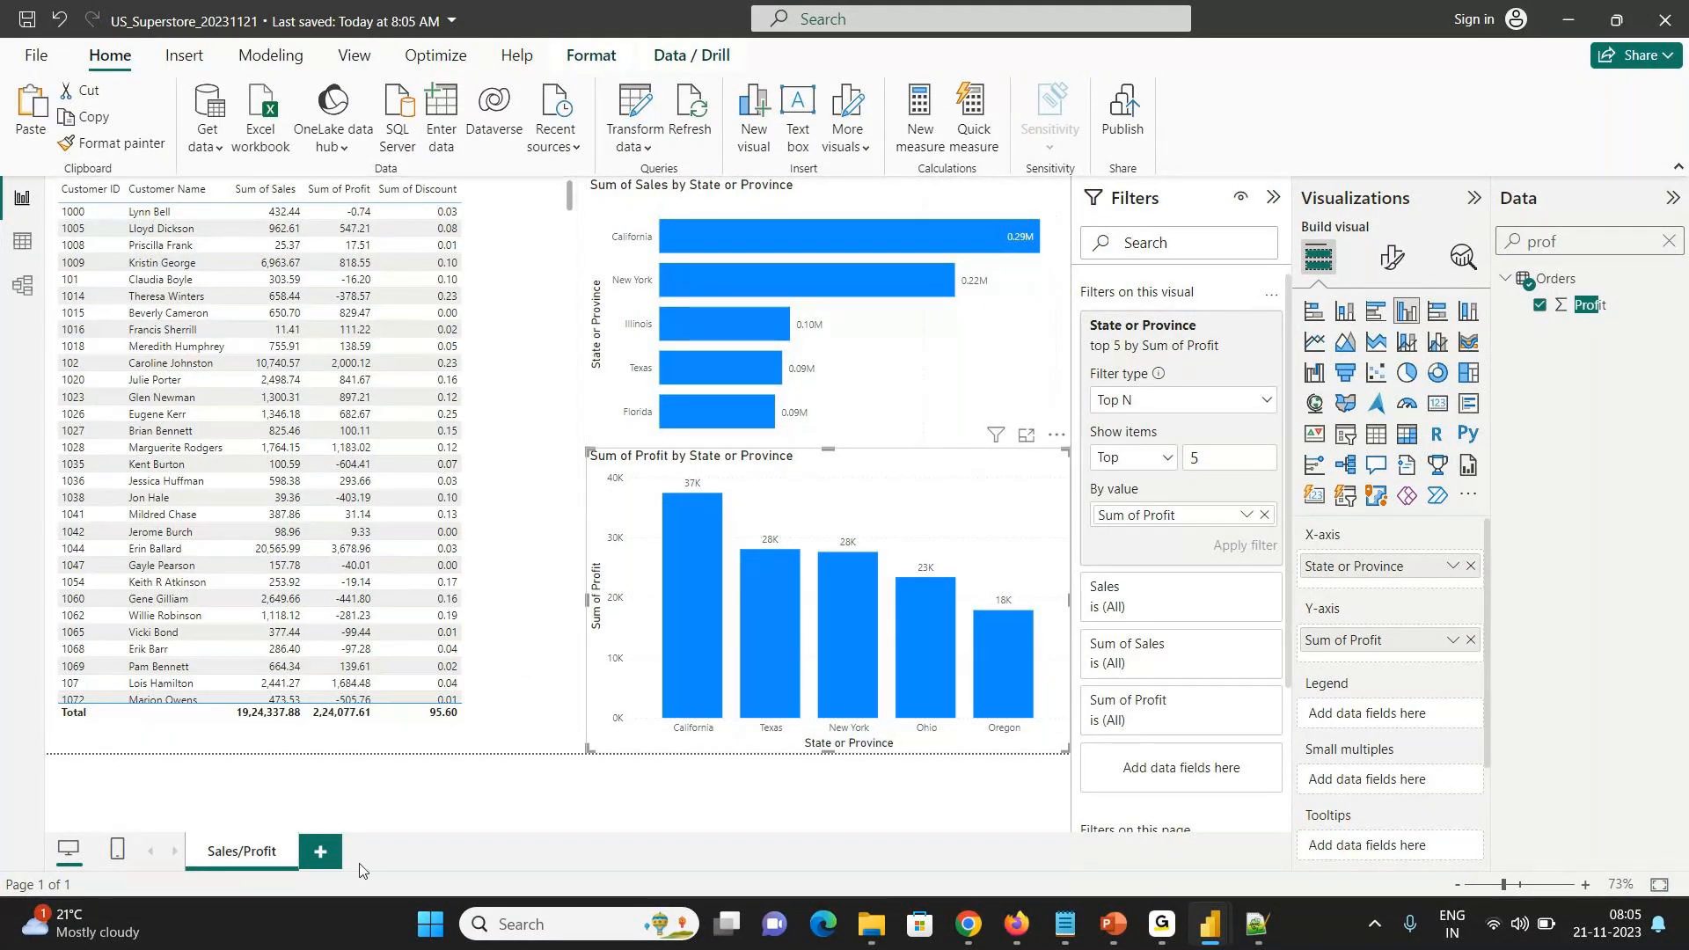
- Open the P6-SuperStoreUS-2015.xlsx workbook from the PBI_Tutorial folder, examine the Returns sheet's Order ID and Status columns, and close the workbook
click(873, 939)
double_click(462, 616)
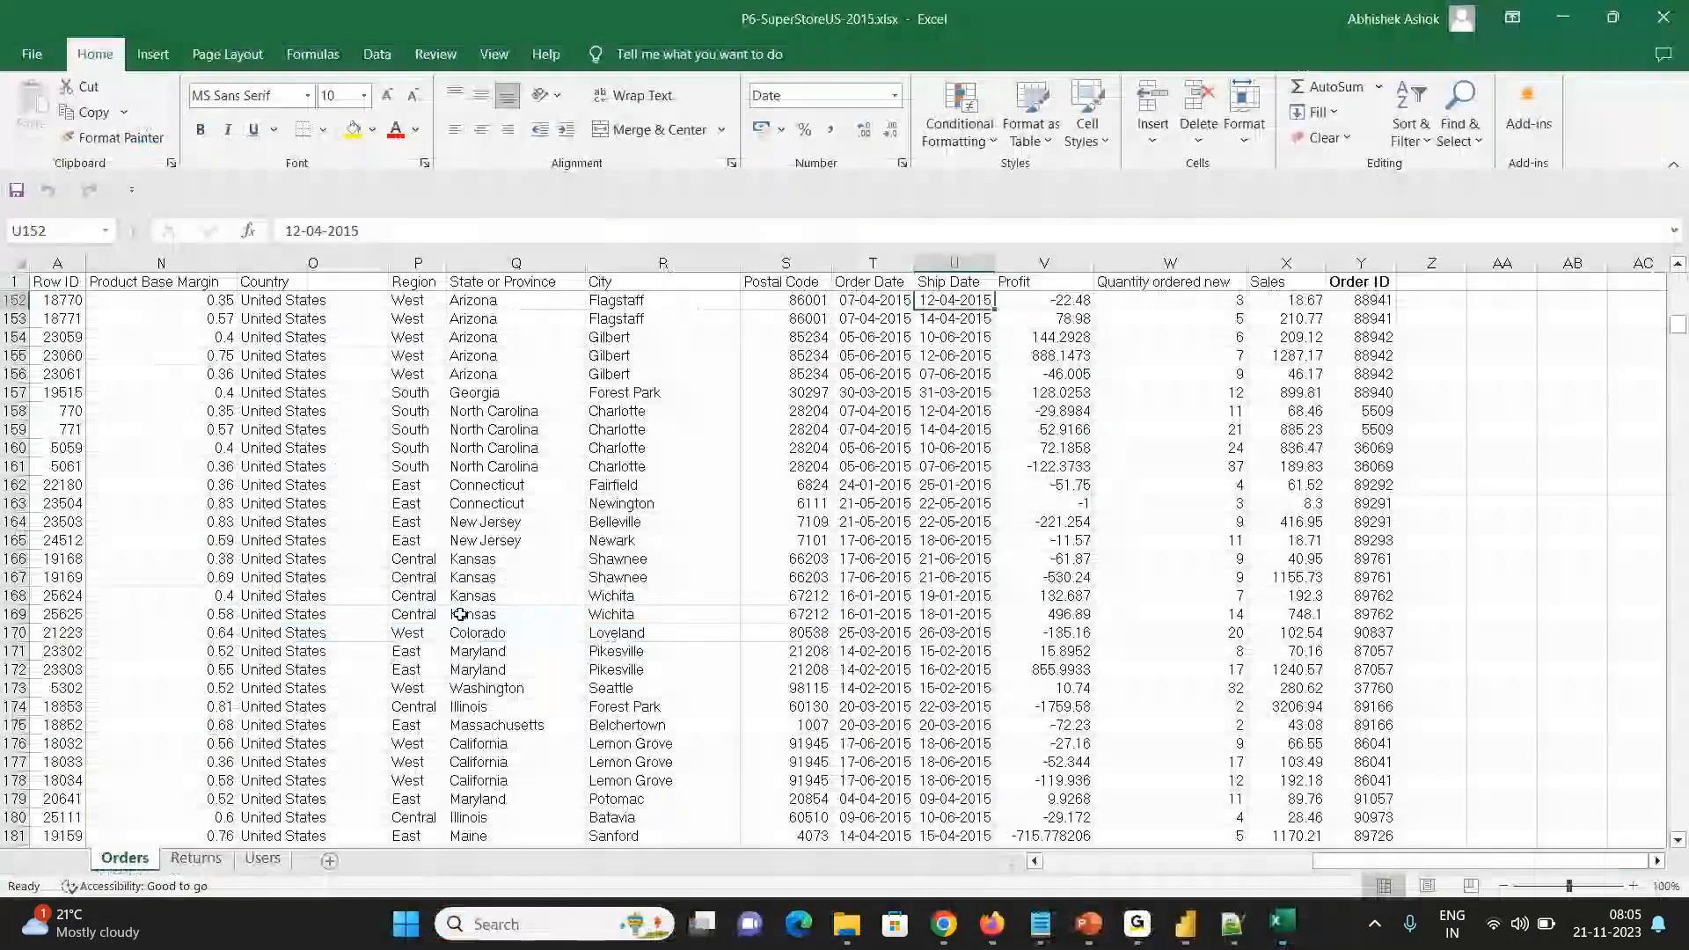
key(ctrl+Page_Down)
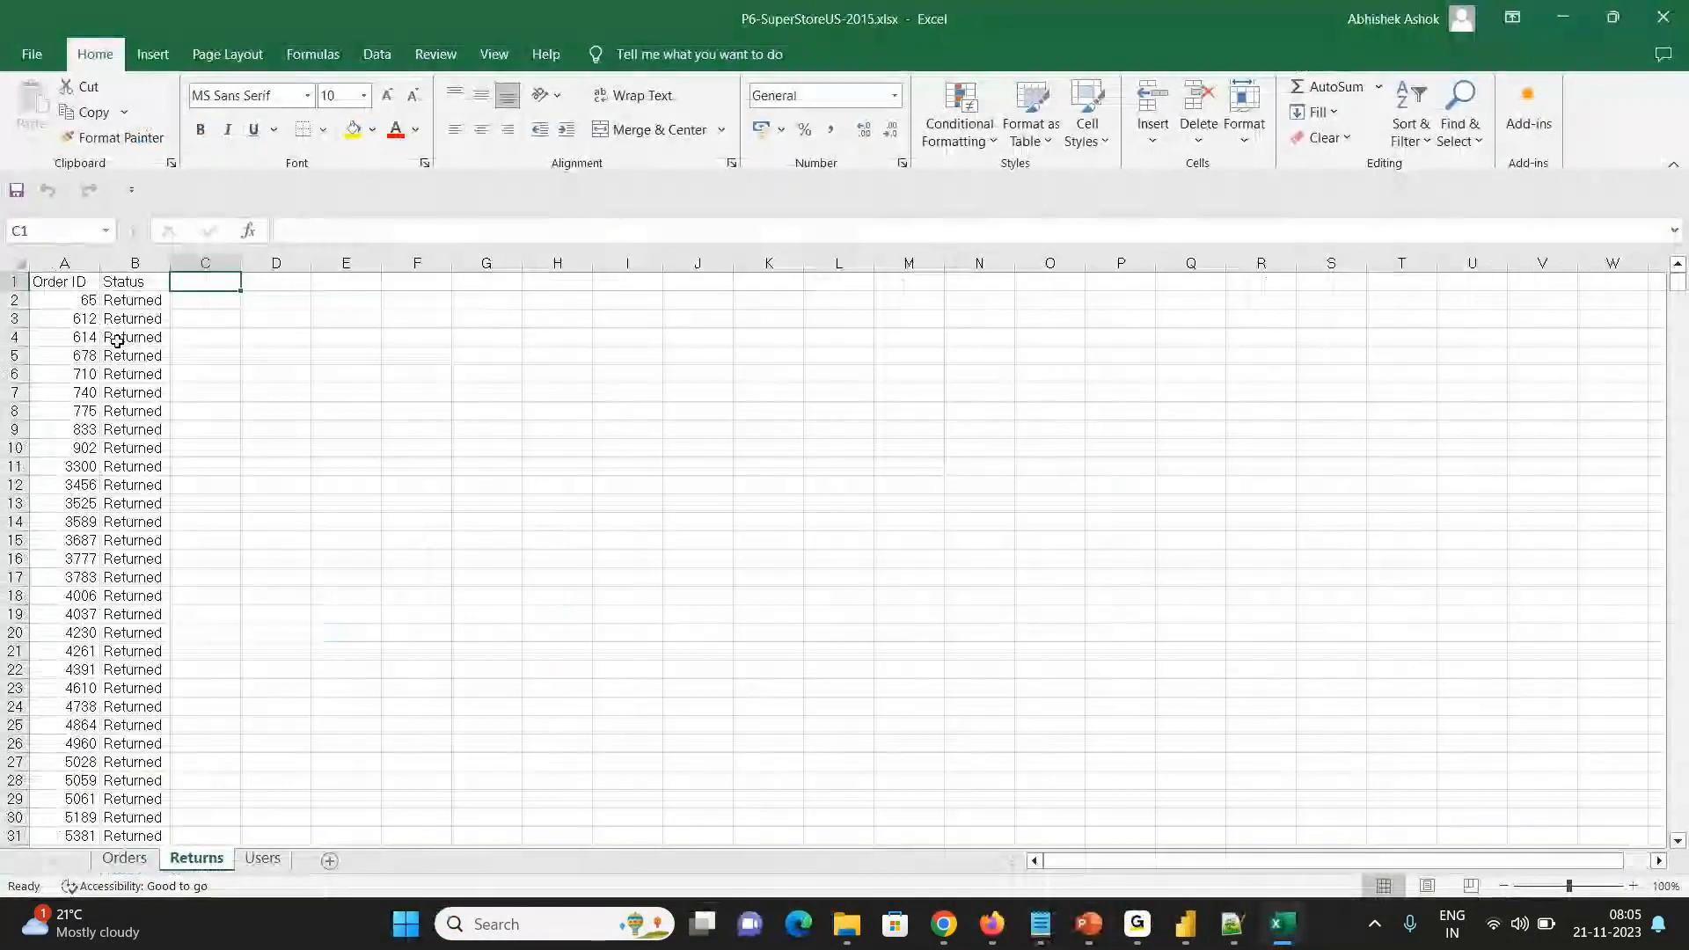
key(Down)
key(Up)
key(Right)
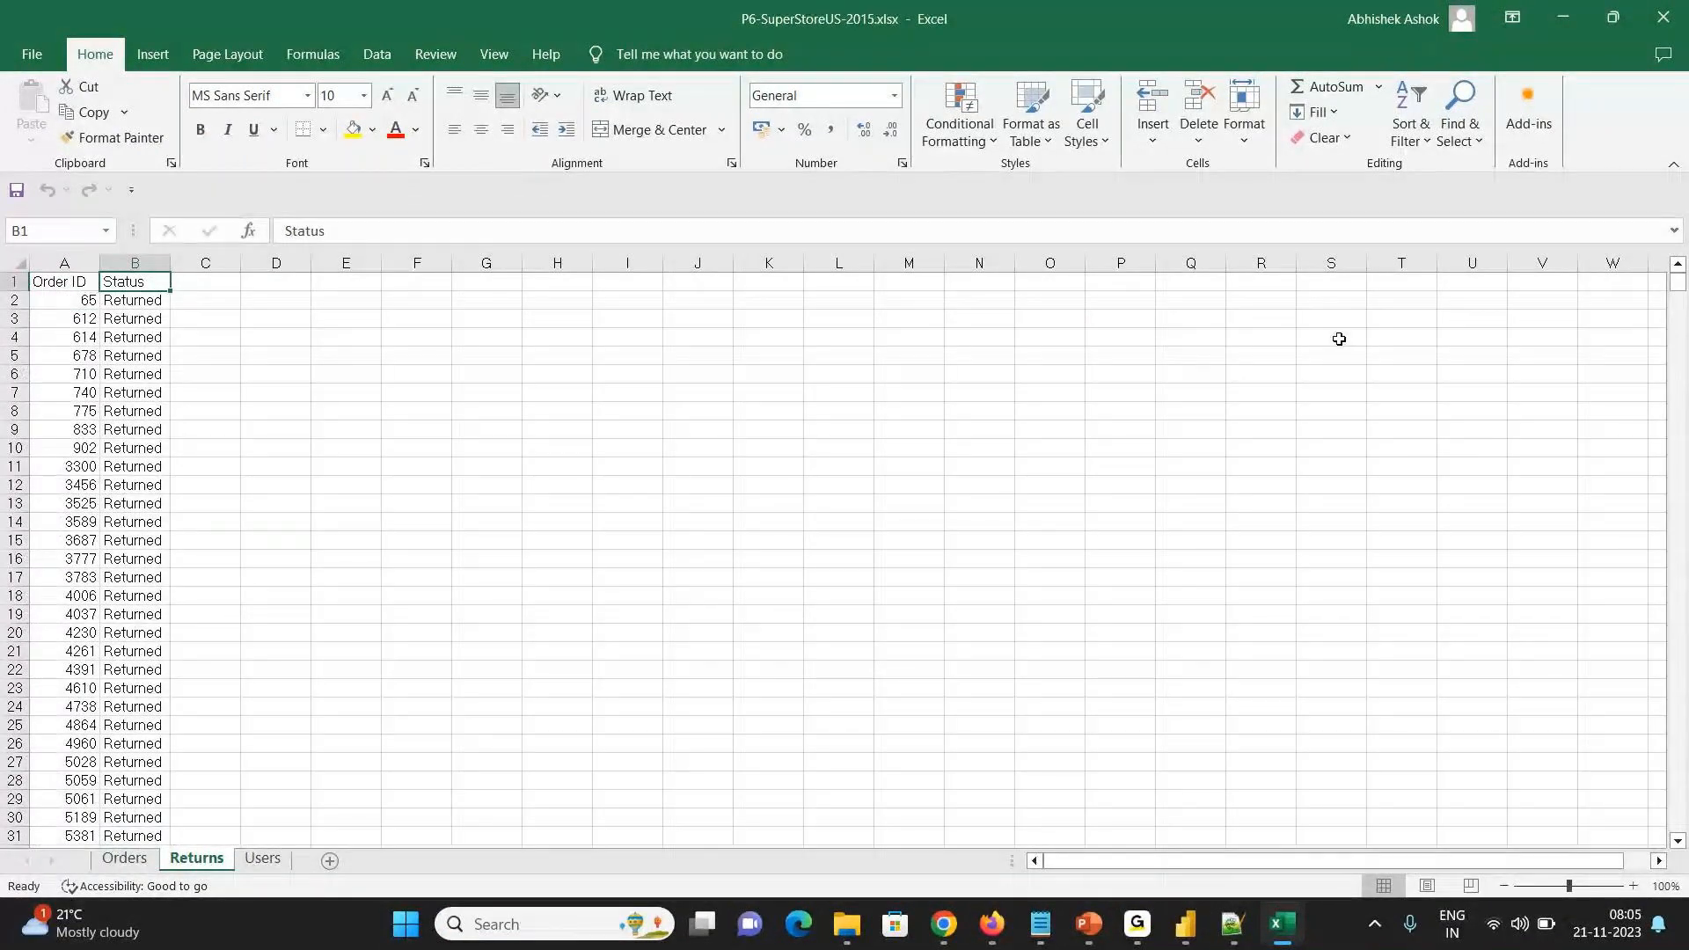
click(1661, 35)
- Switch back to the US_Superstore_20231121 report in Power BI Desktop and add a new page named OrderReturns
mouse_move(1198, 921)
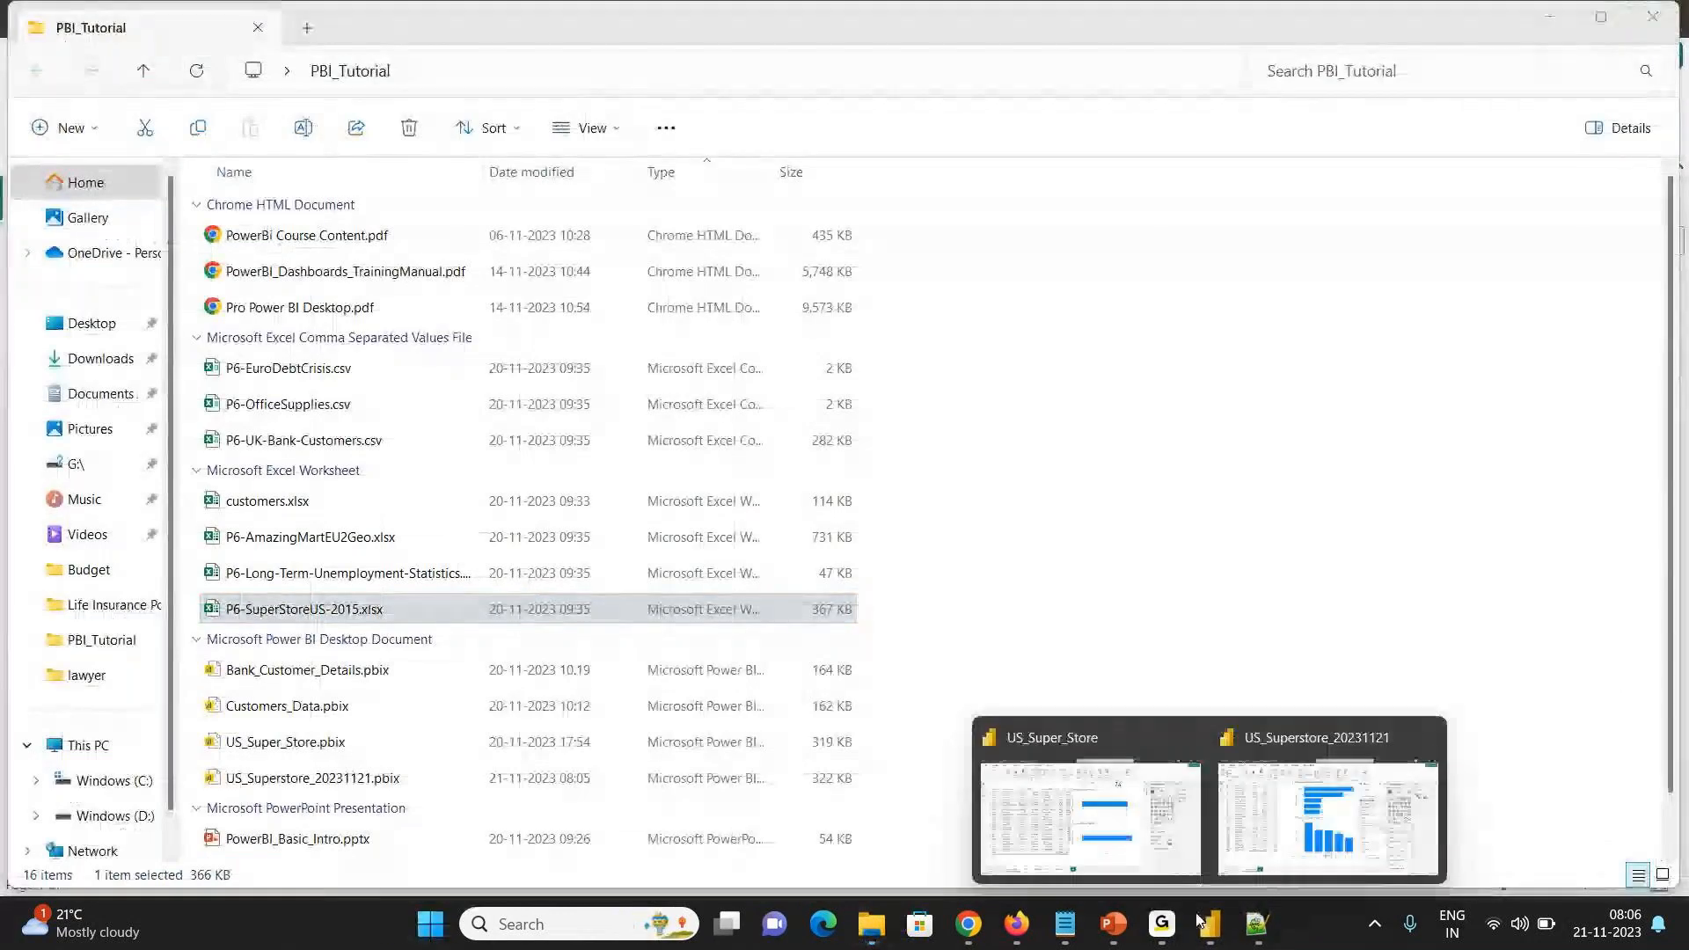
click(1328, 801)
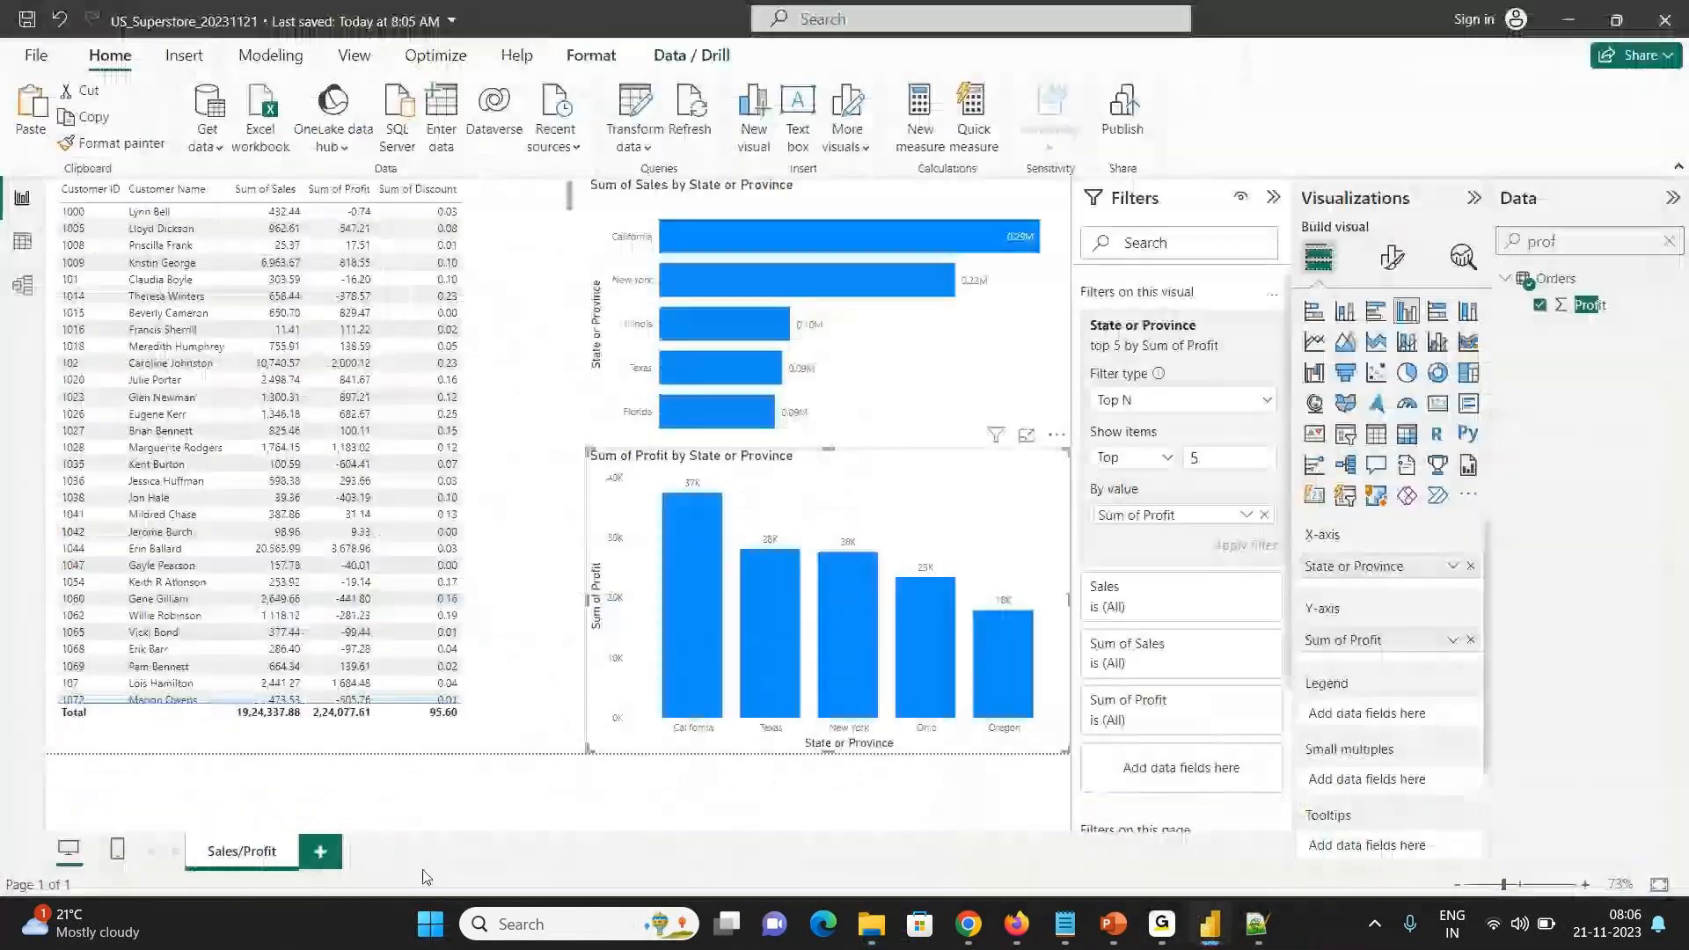
click(331, 850)
double_click(323, 853)
text(Order)
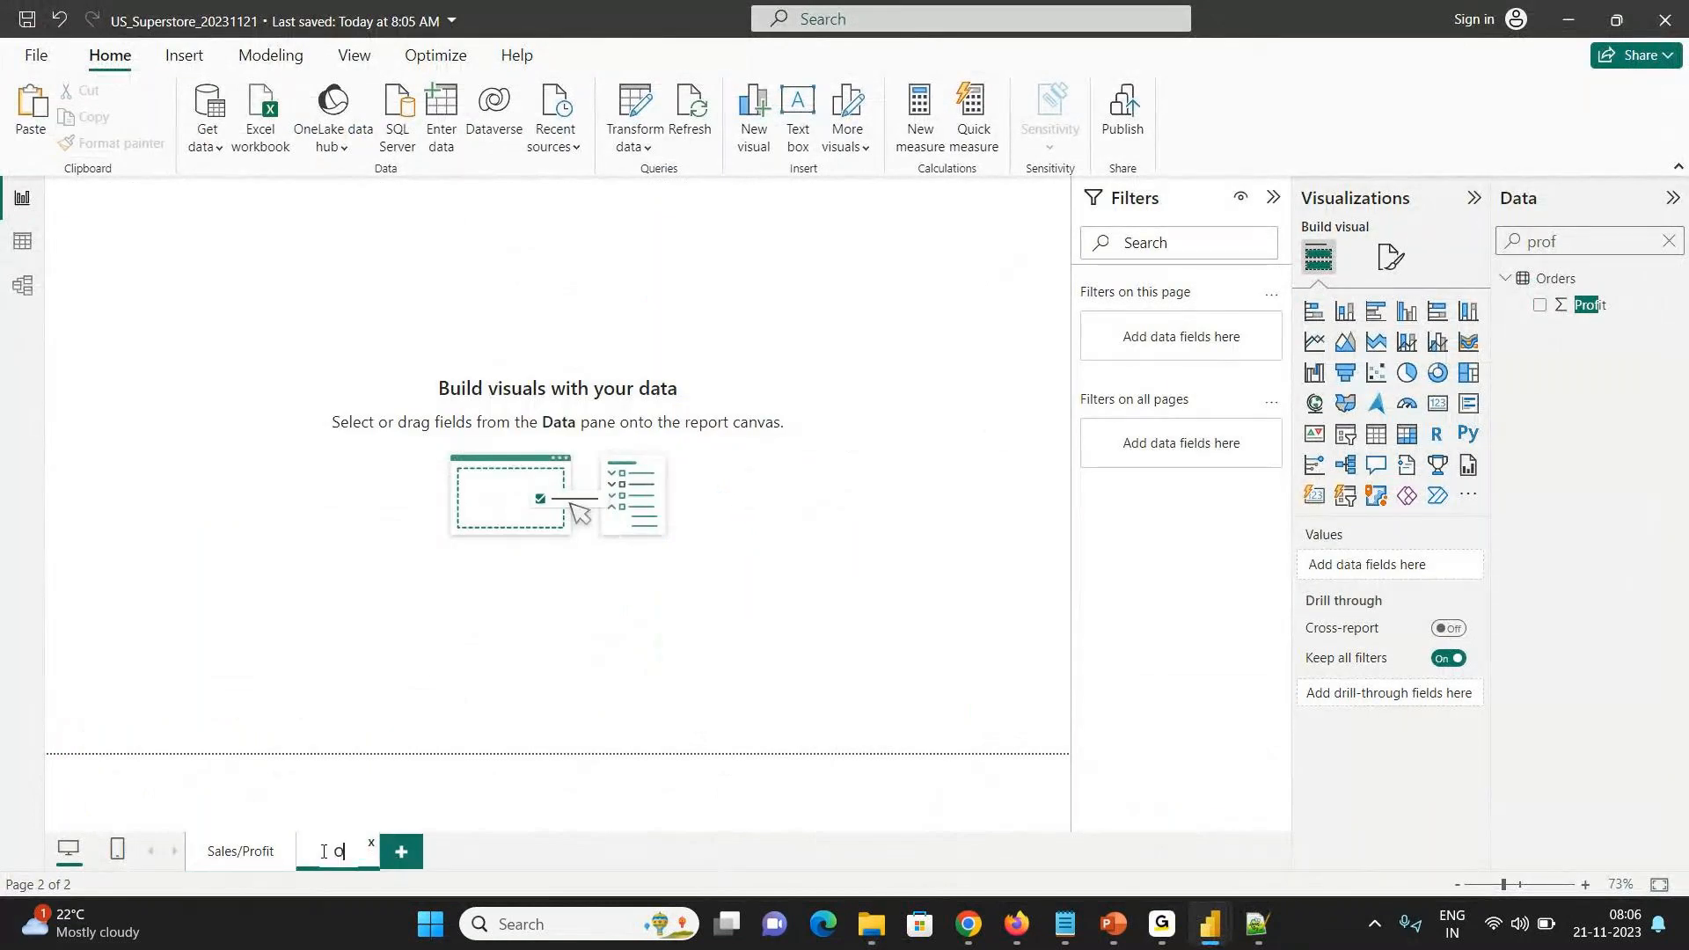
text( Returns)
key(Return)
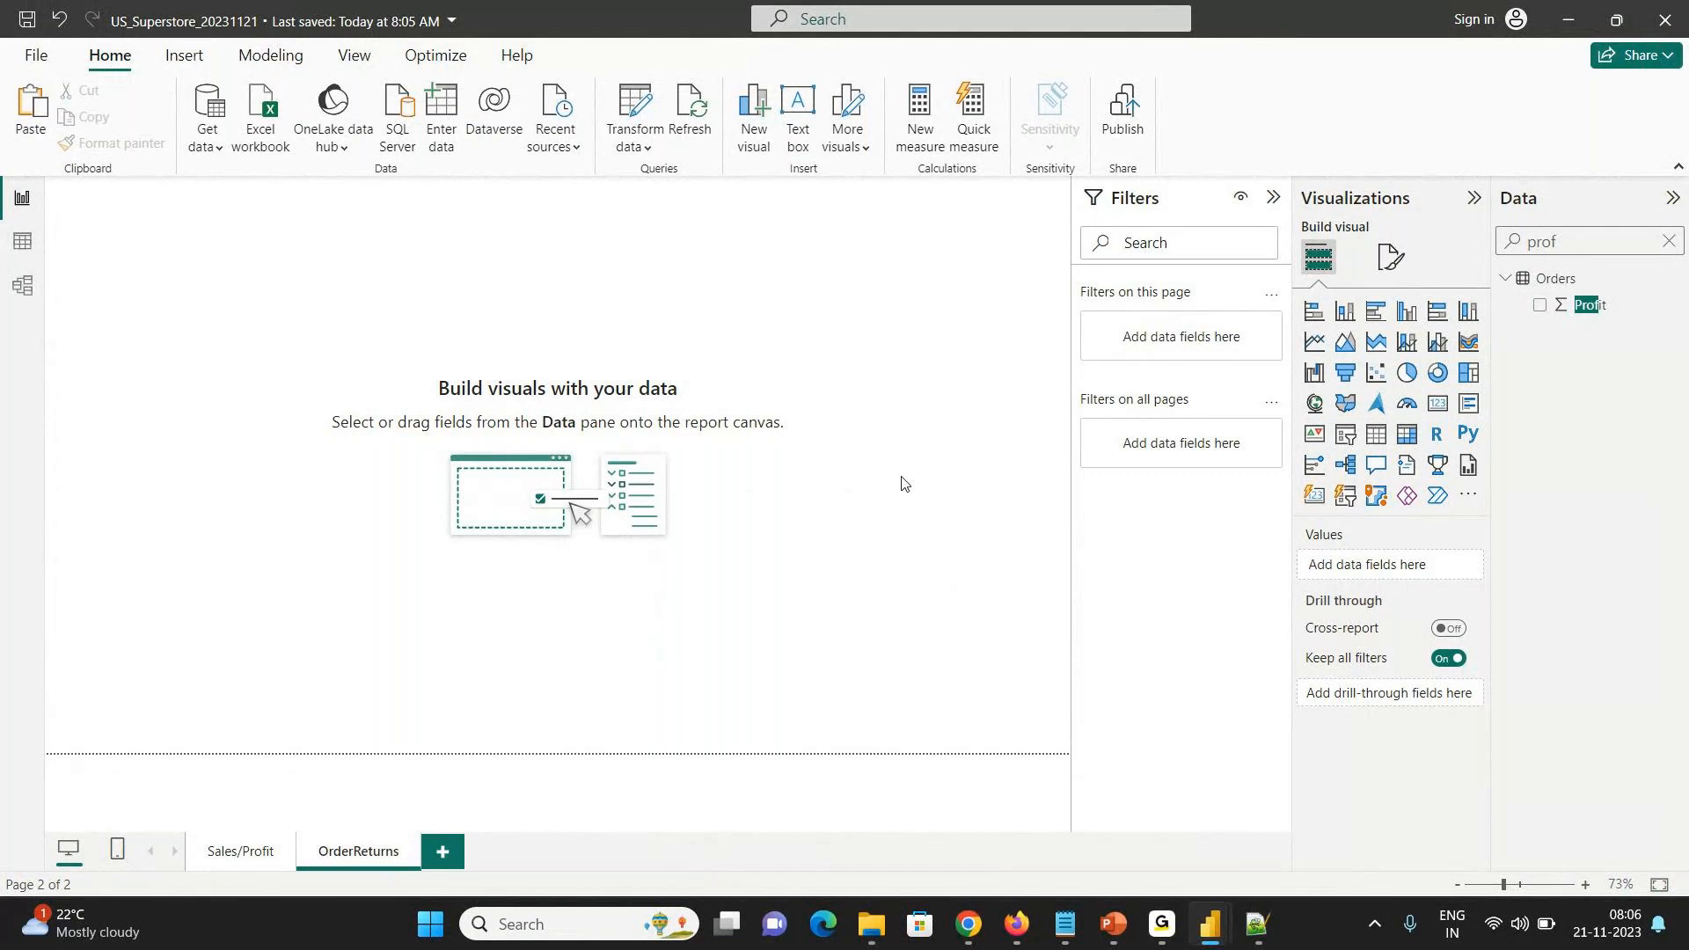
- Clear the search text "prof" from the data field search
key(BackSpace)
key(BackSpace)
key(BackSpace)
key(BackSpace)
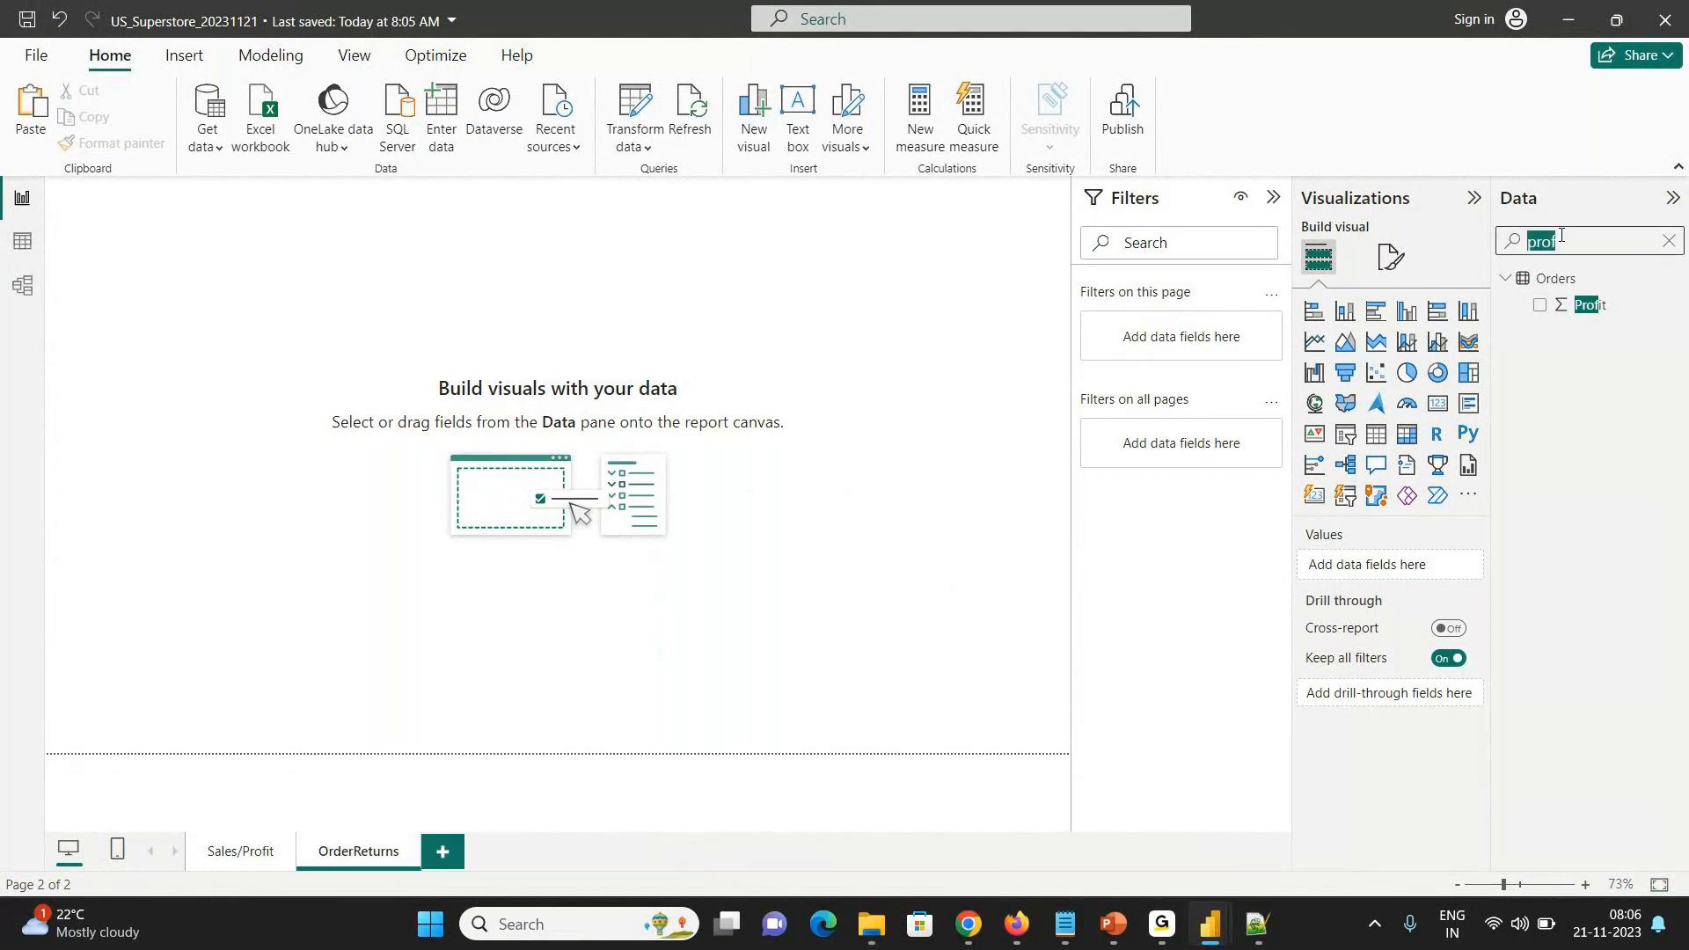
- Add a stacked bar chart to the OrderReturns page with State or Province on the Y-axis
text(retu)
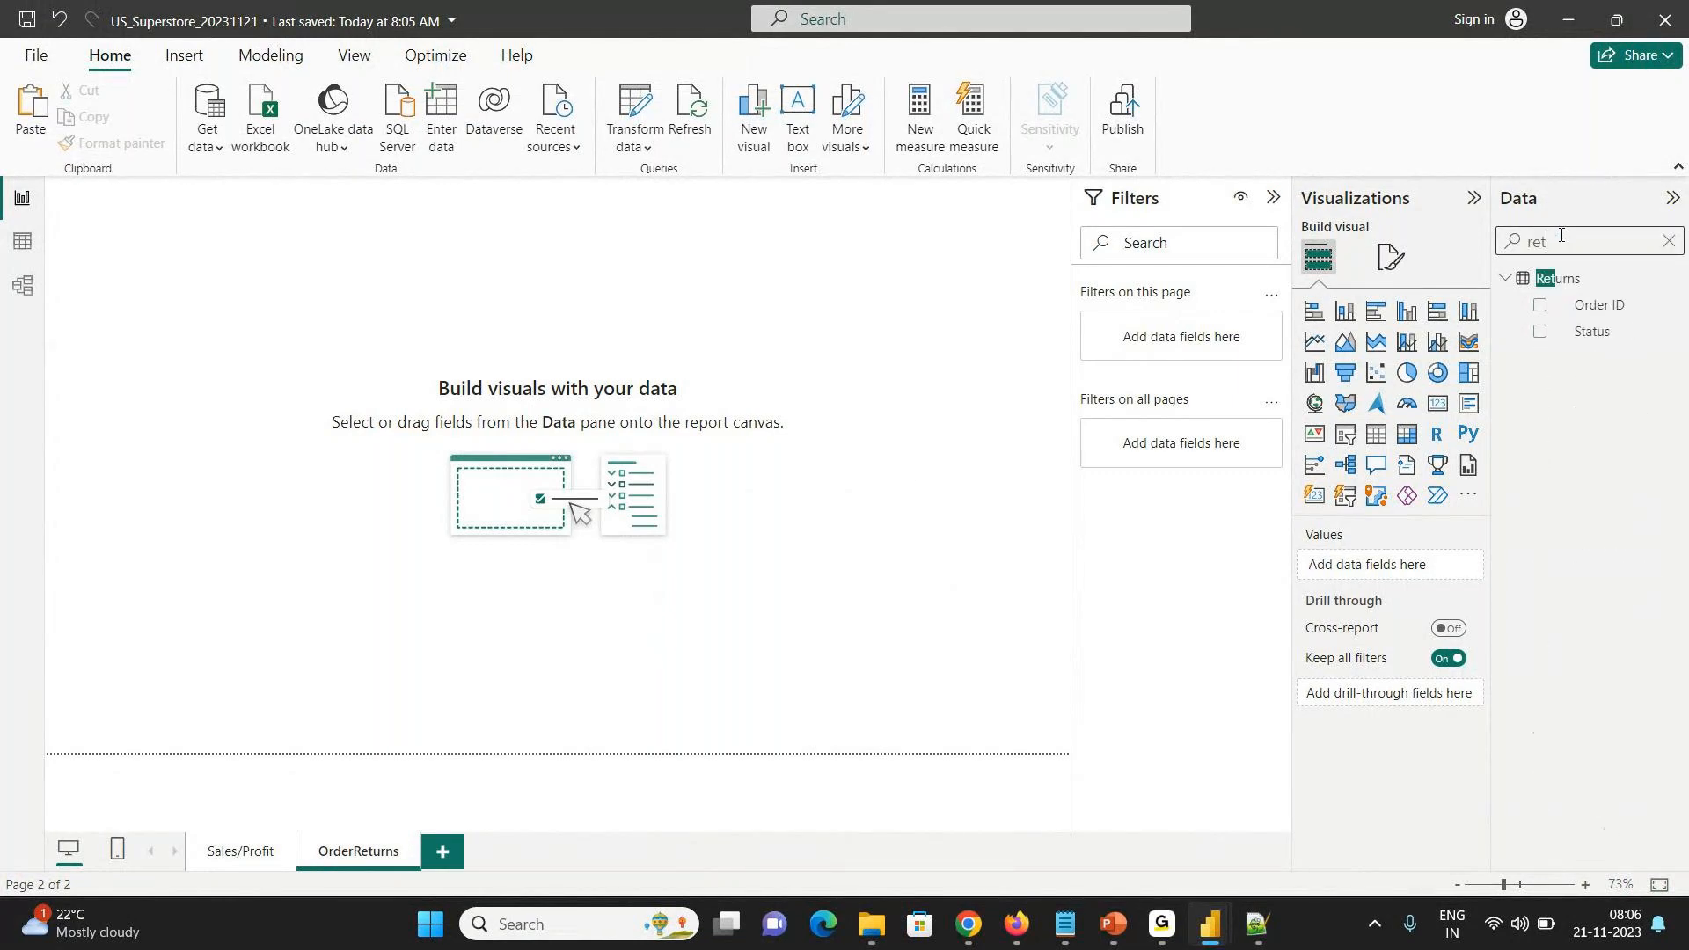
key(BackSpace)
key(BackSpace)
key(BackSpace)
key(BackSpace)
click(1317, 314)
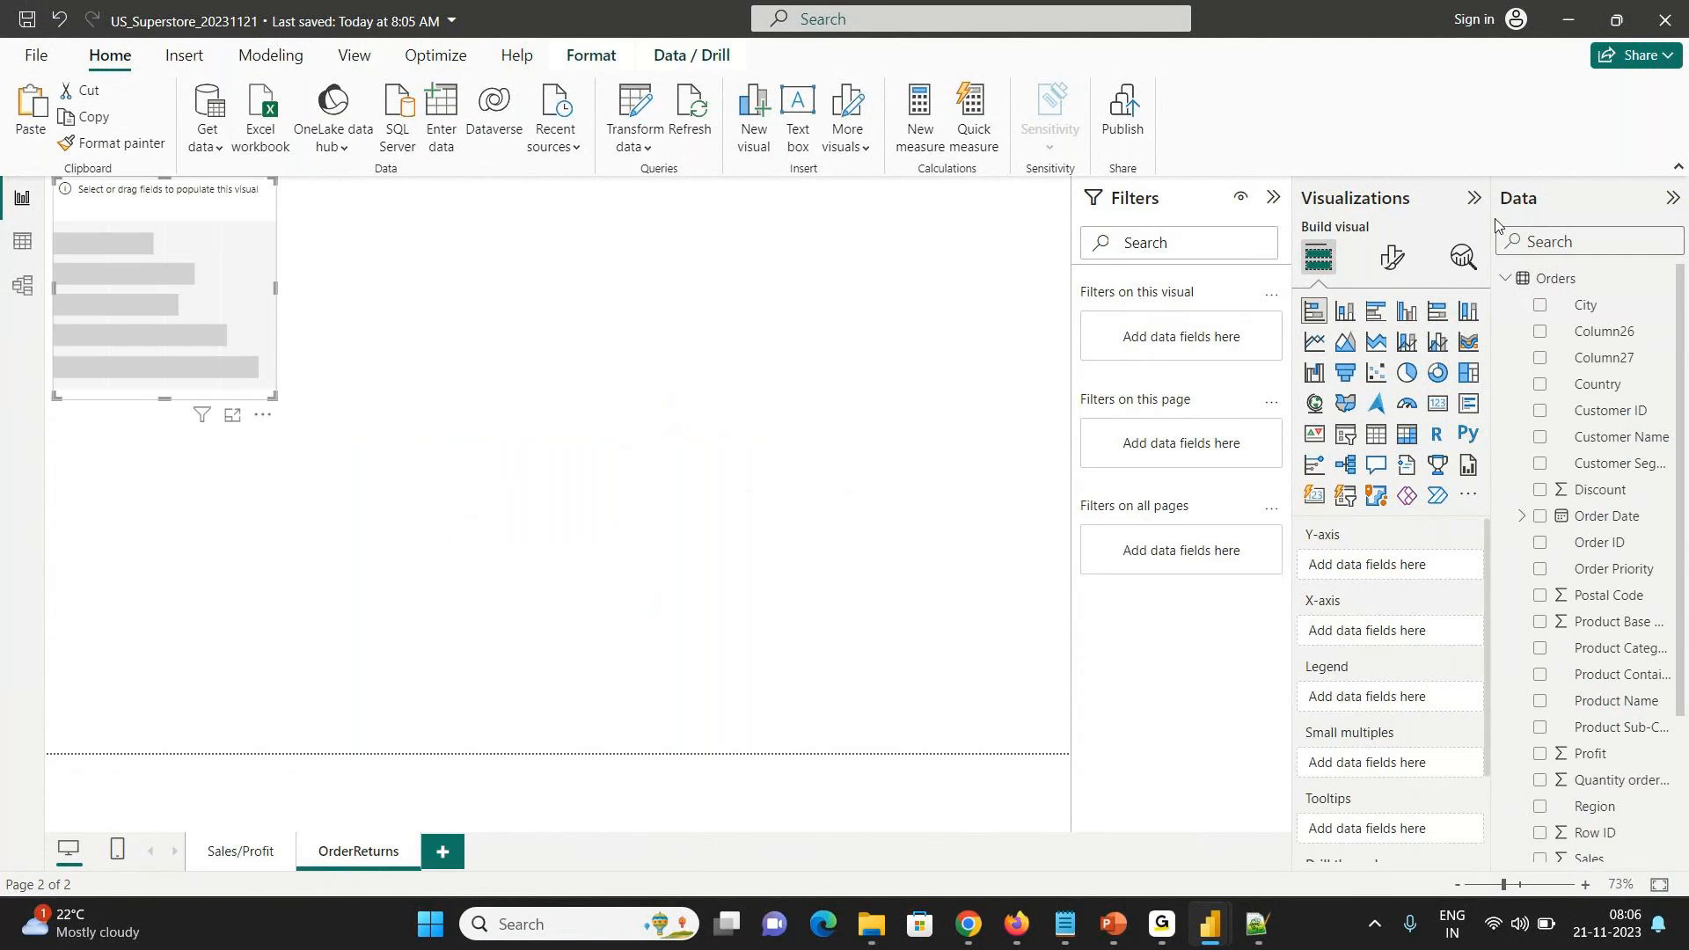
click(1551, 239)
text(state)
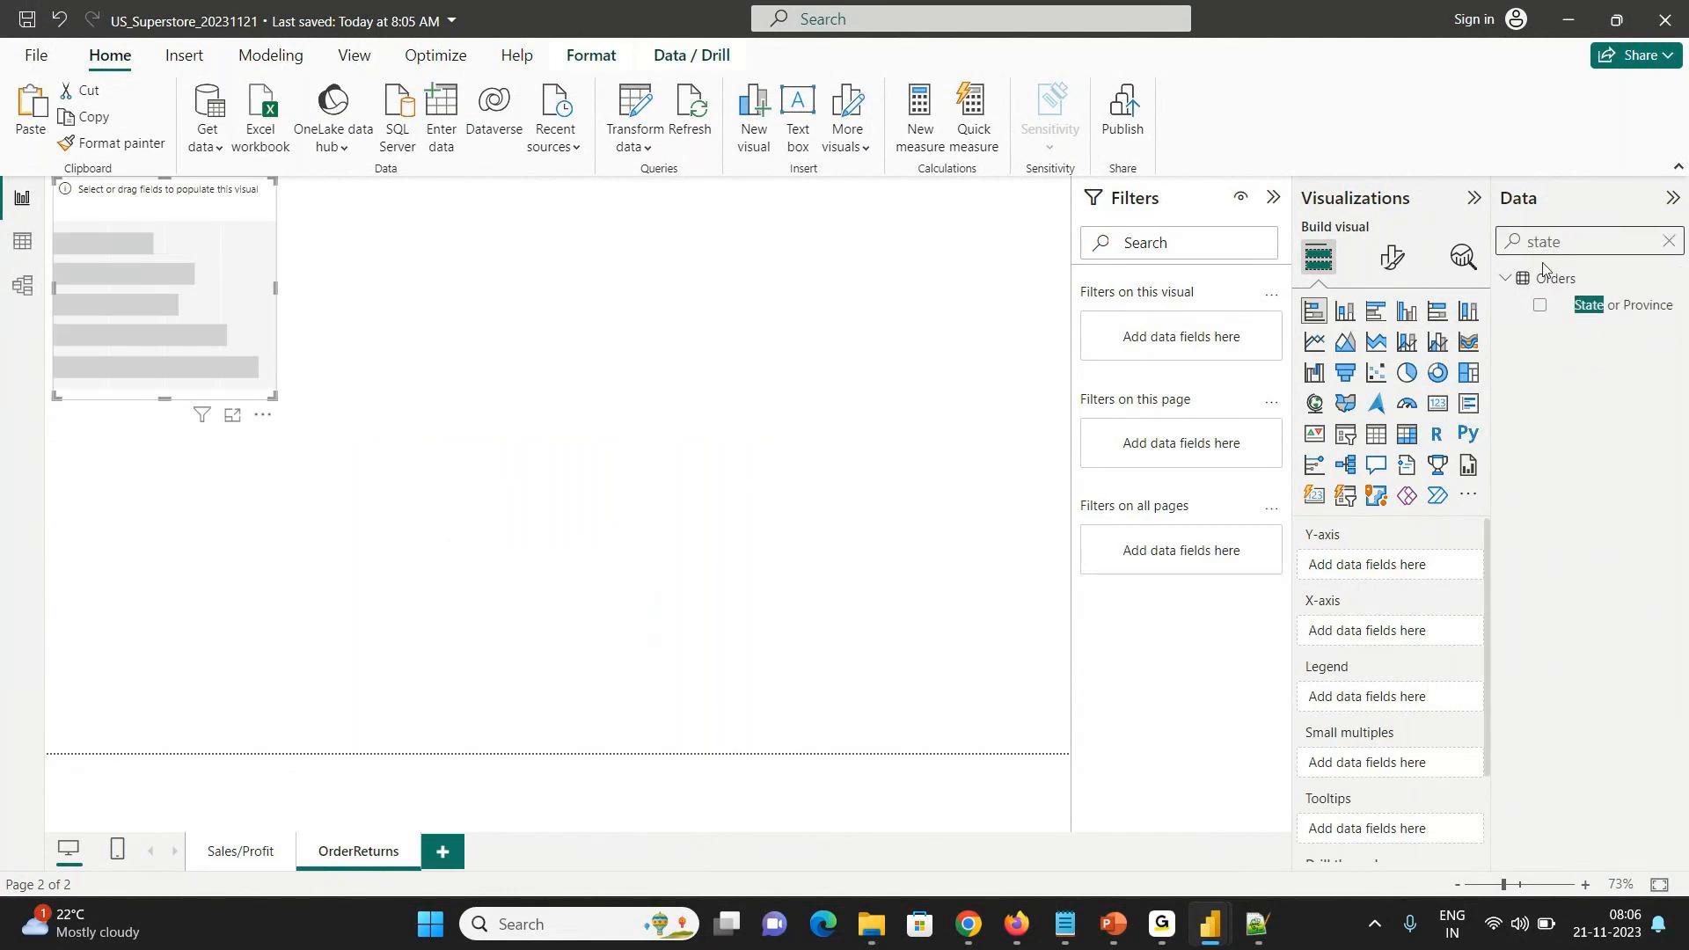
click(1539, 304)
- Add the Returns table's Status field as the bar chart's legend and enlarge the chart
double_click(1567, 240)
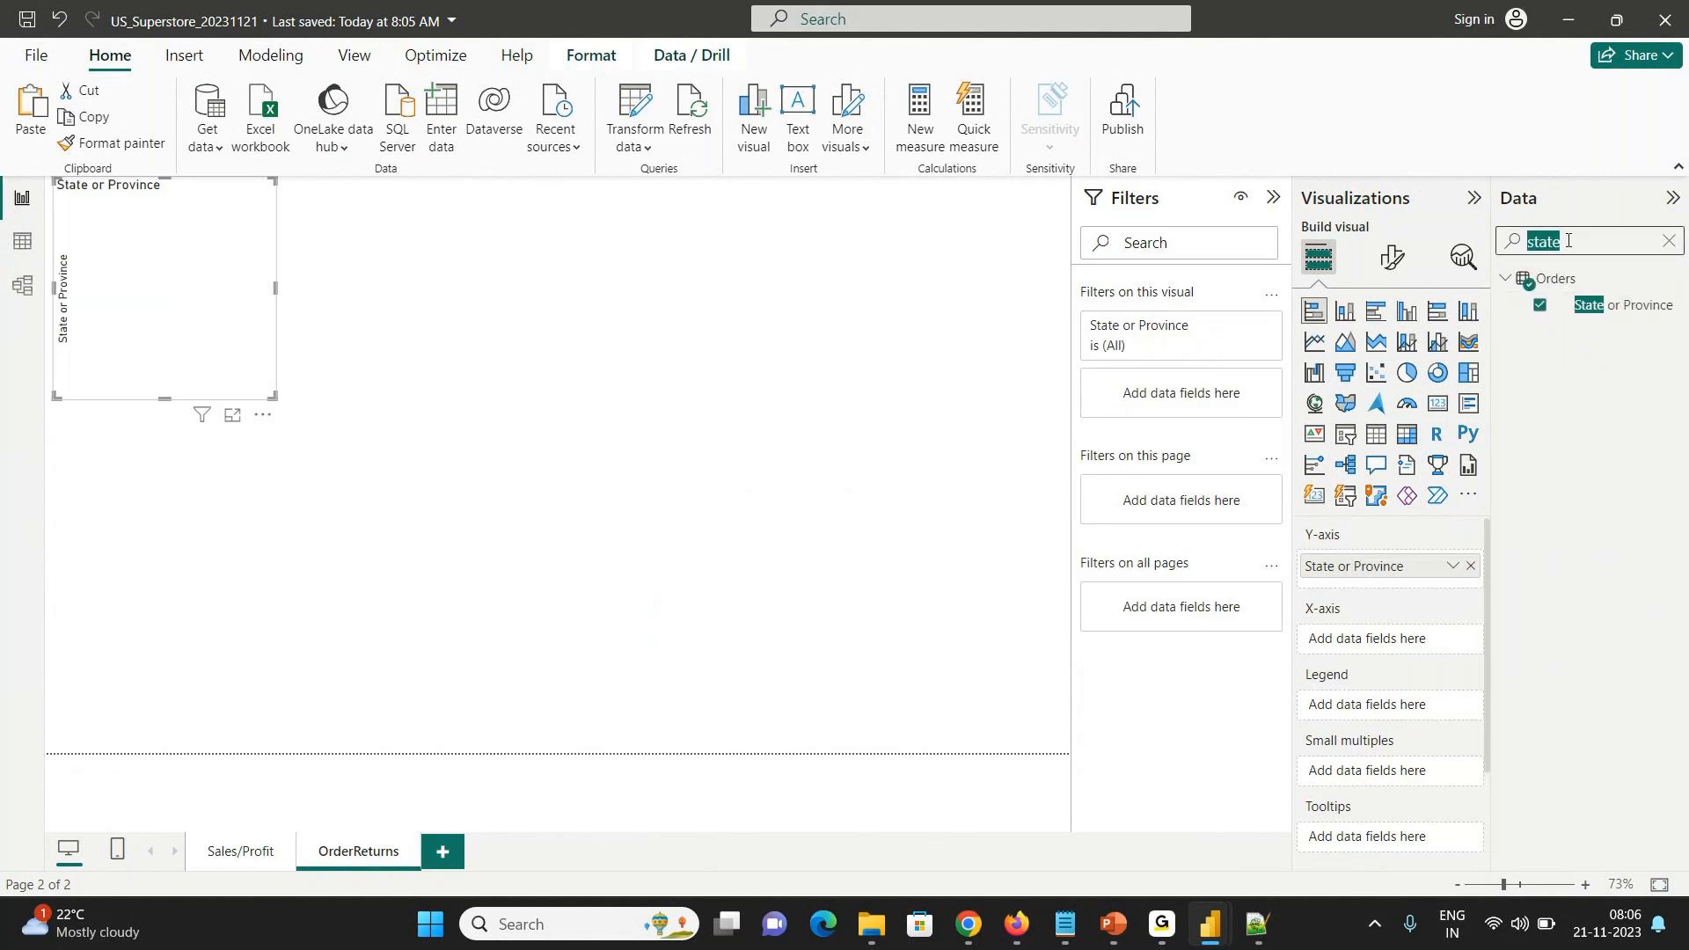
text(return)
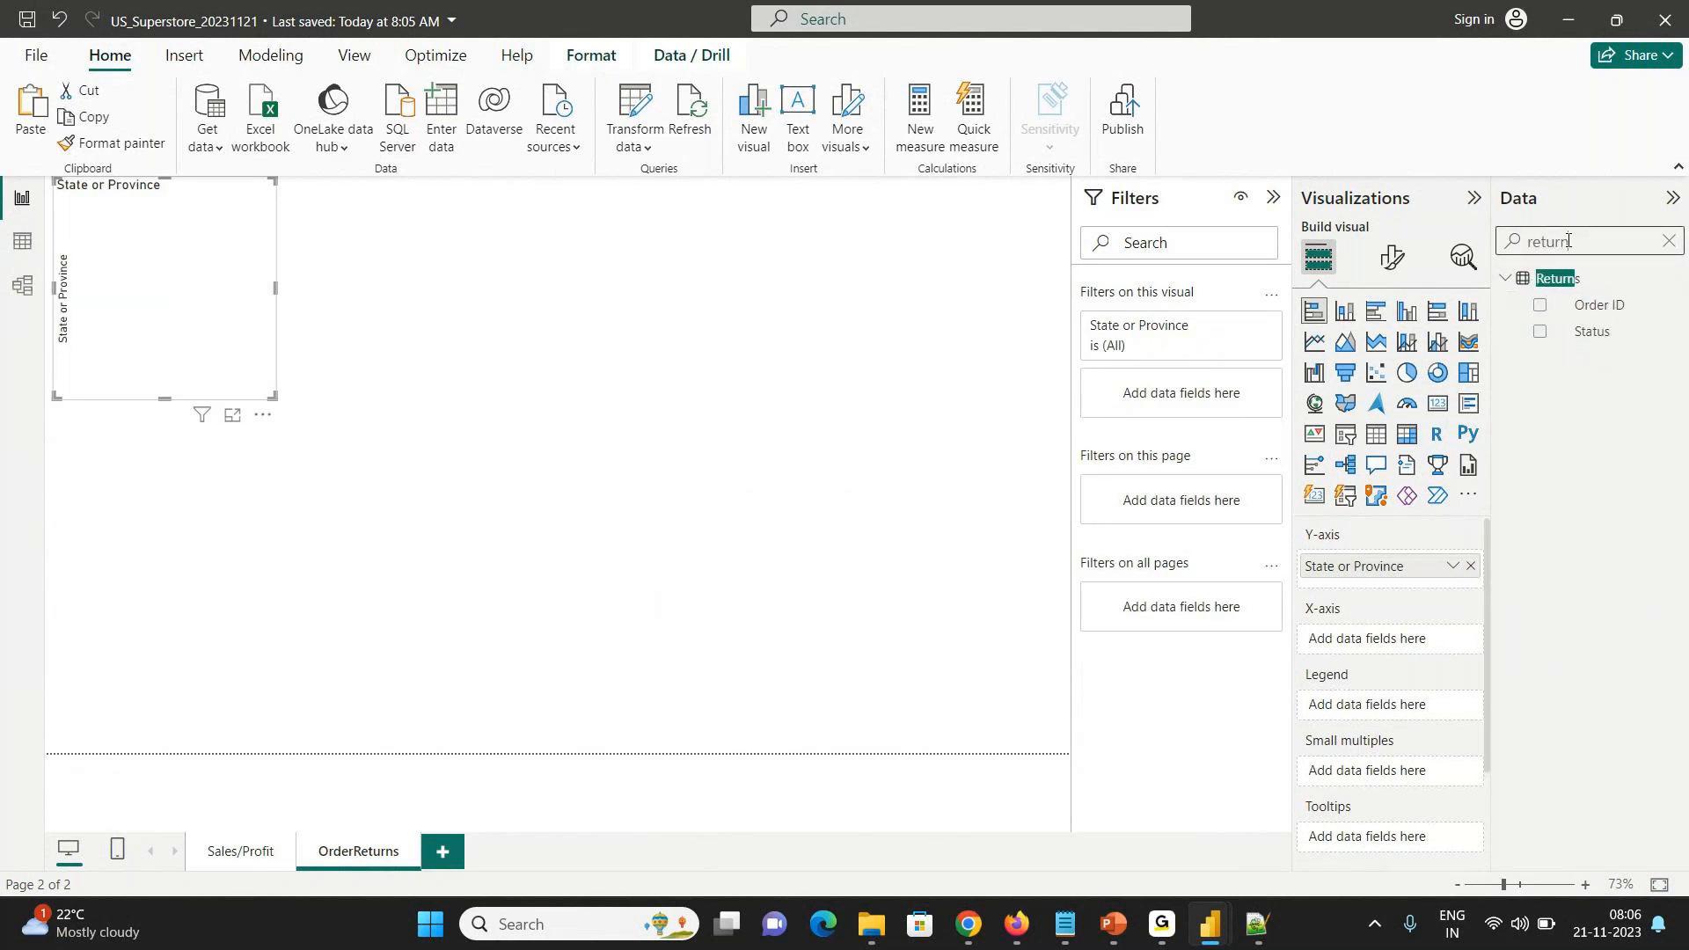
click(1539, 332)
drag(271, 396, 525, 452)
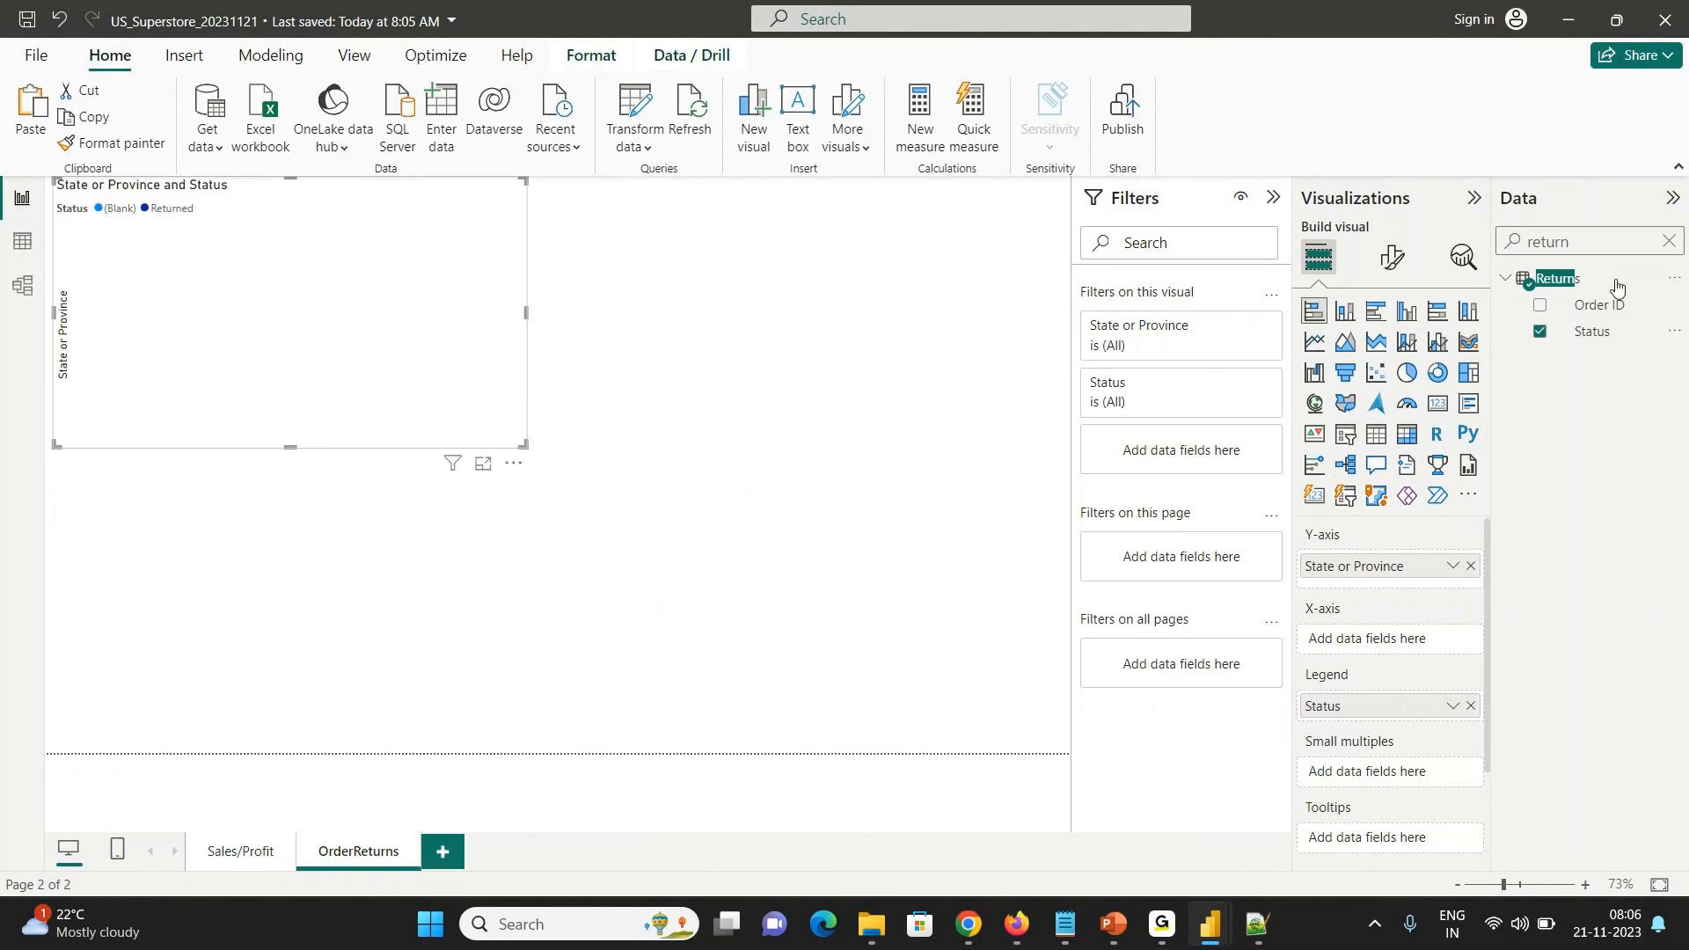
- Find the Quantity ordered new field and add it to the bar chart's X-axis
double_click(1579, 245)
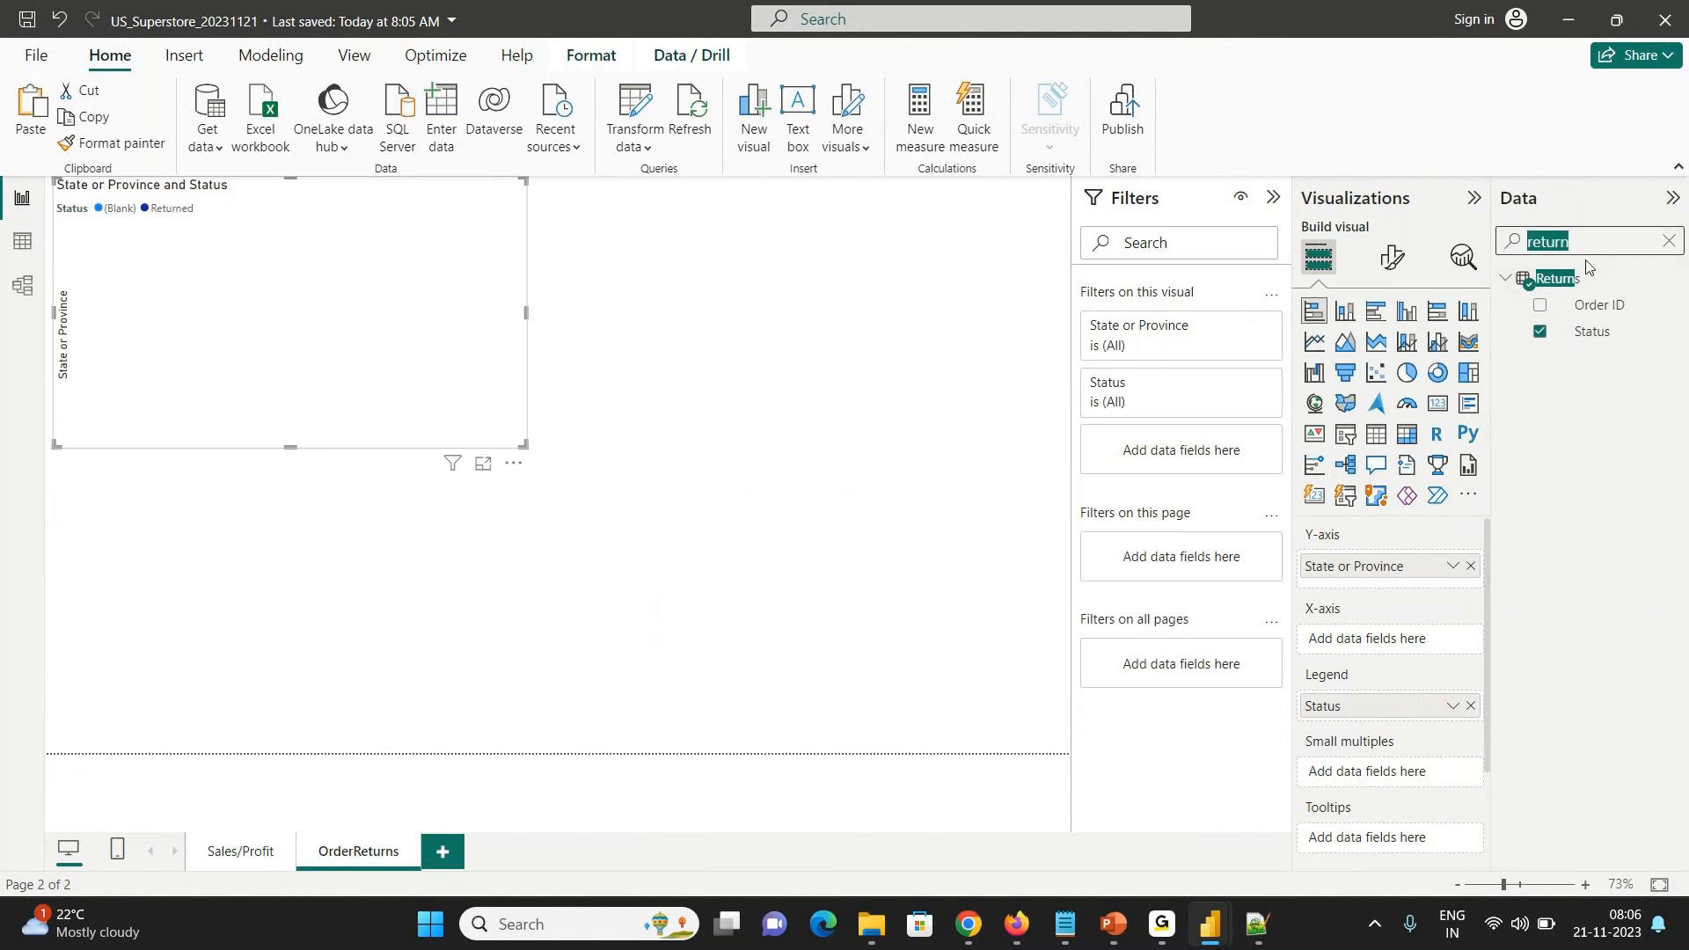
text(orde)
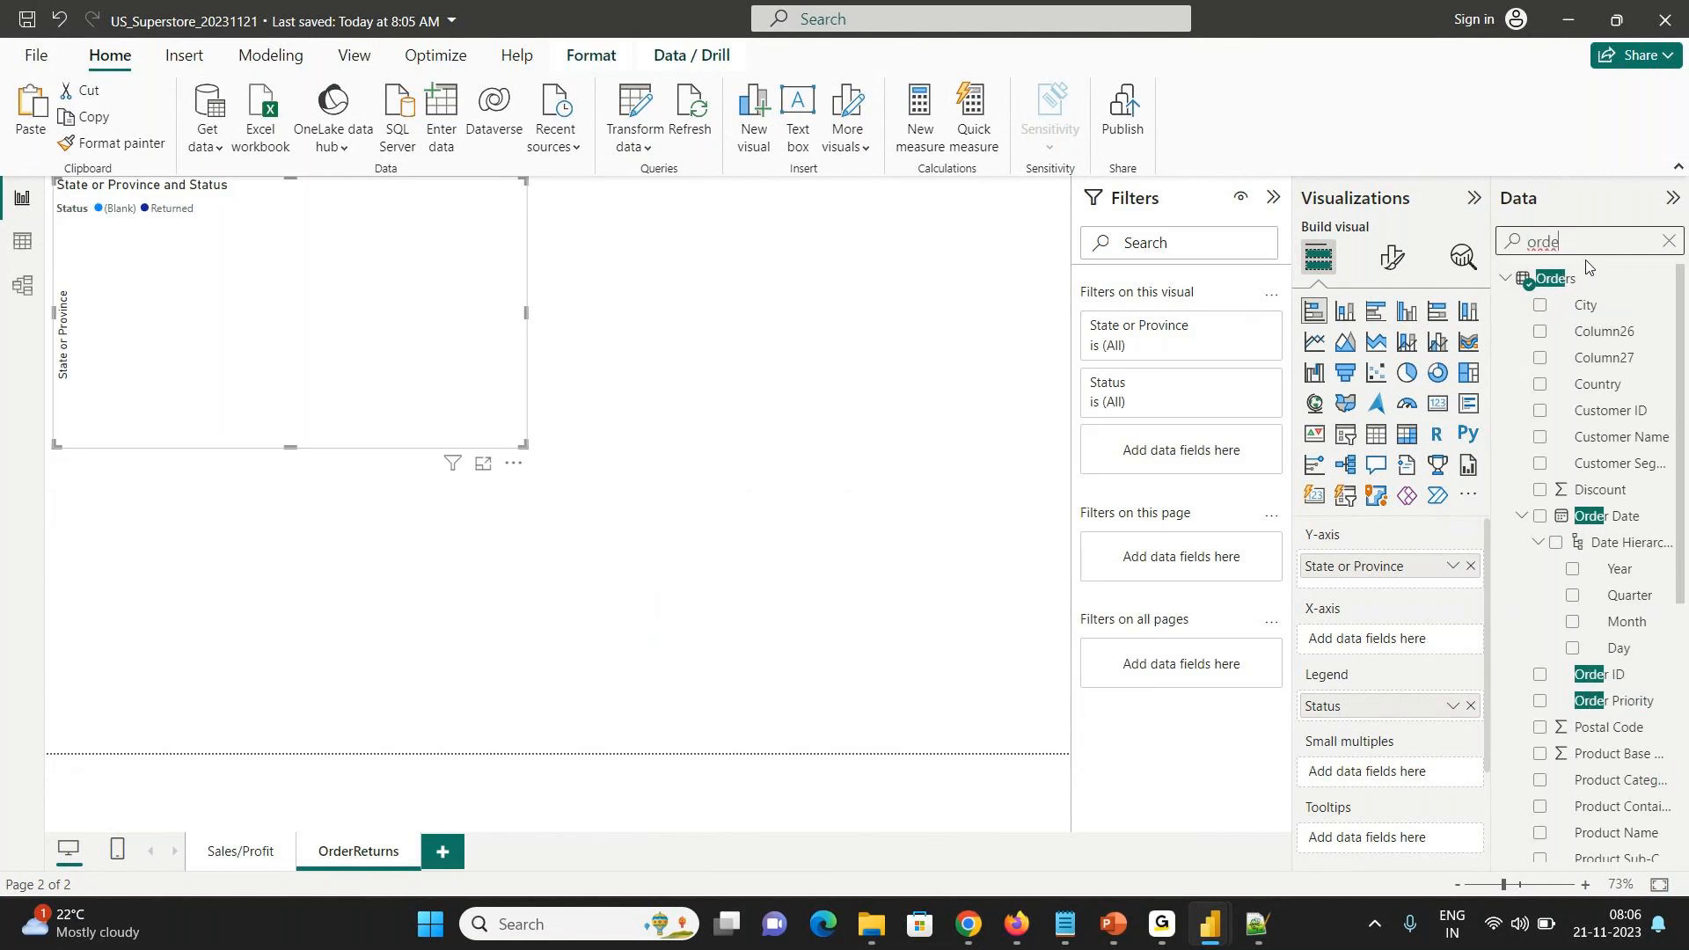
text(r co)
key(ctrl+a)
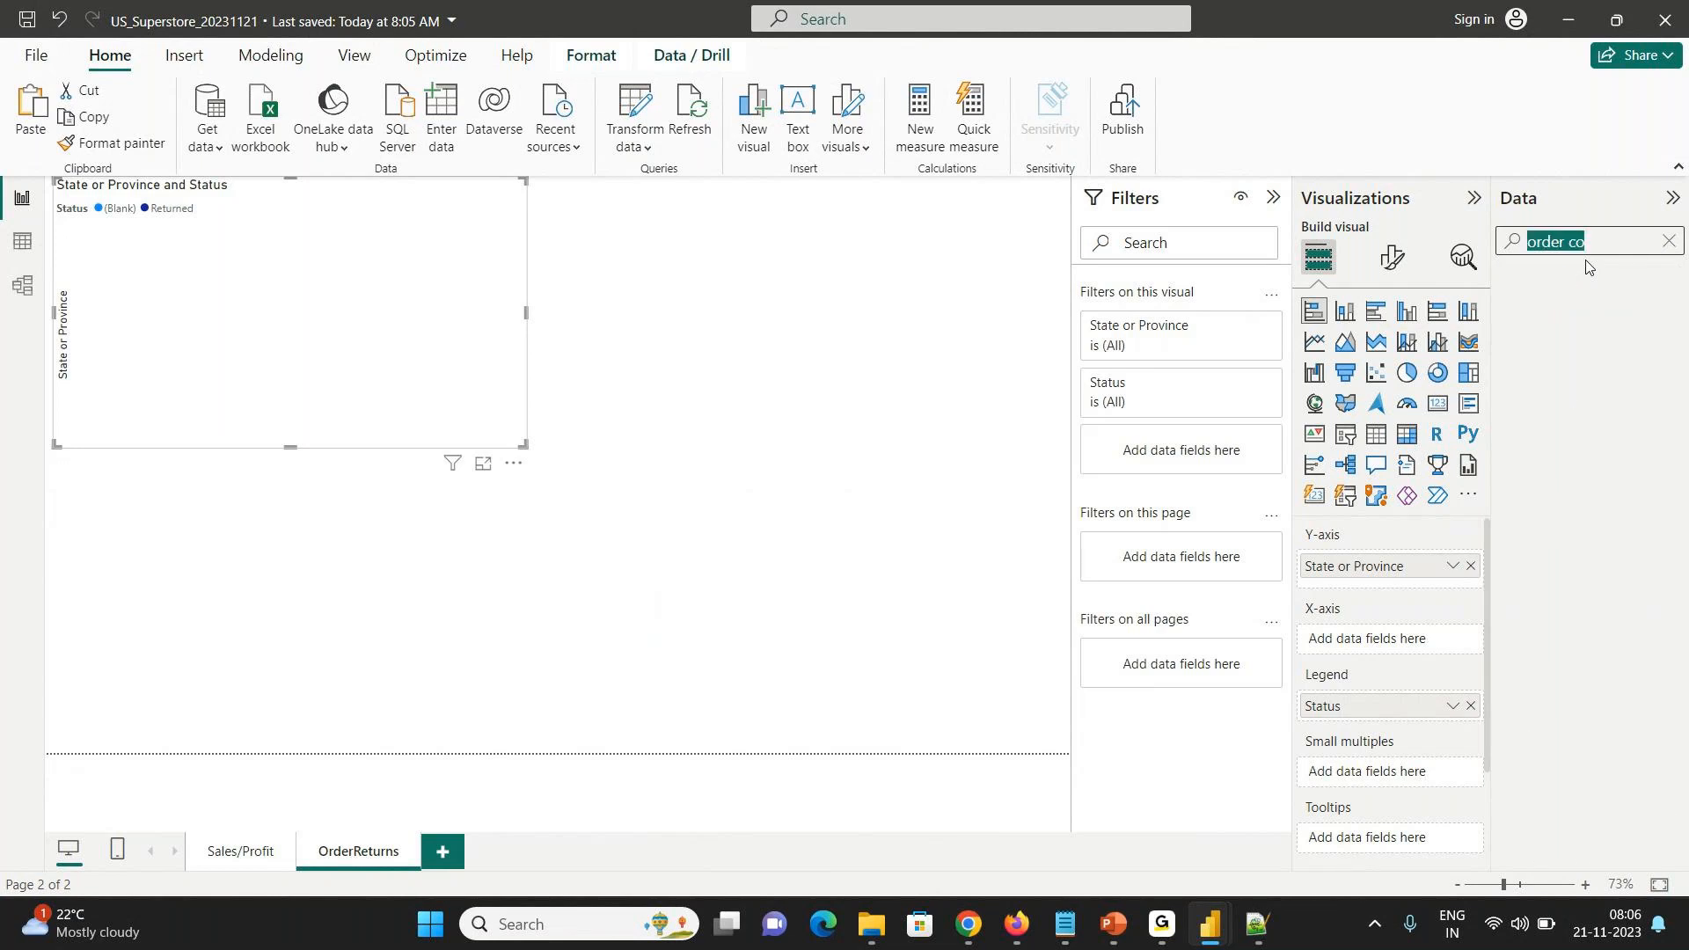
text(count)
key(ctrl+a)
key(BackSpace)
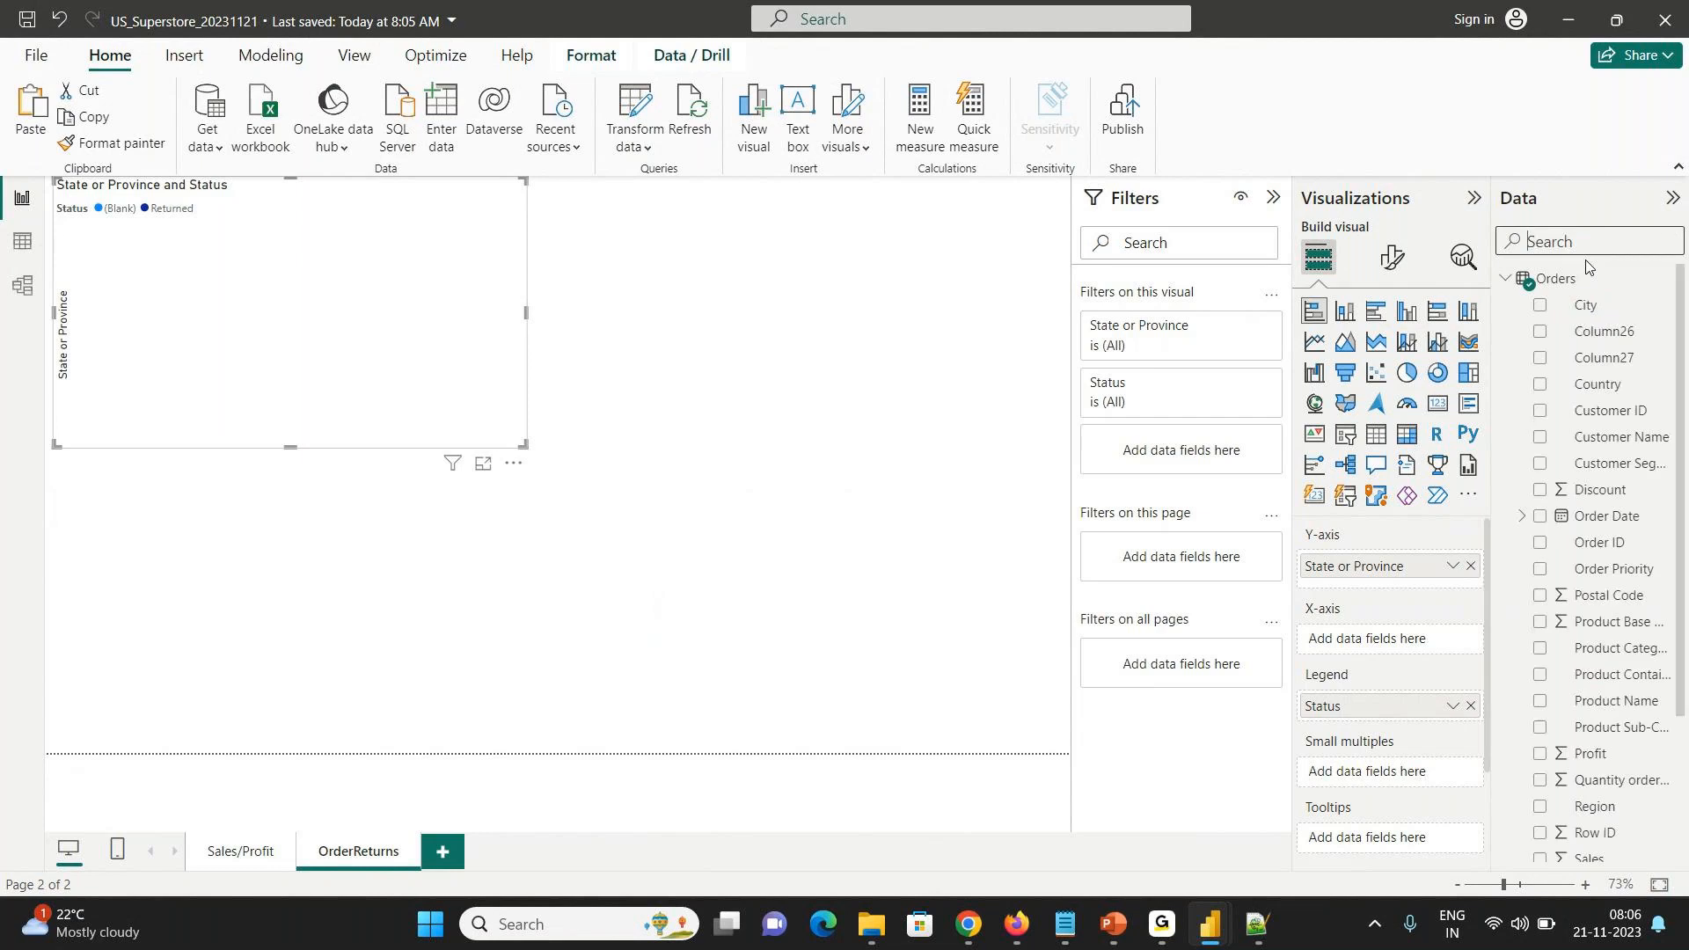
text(new)
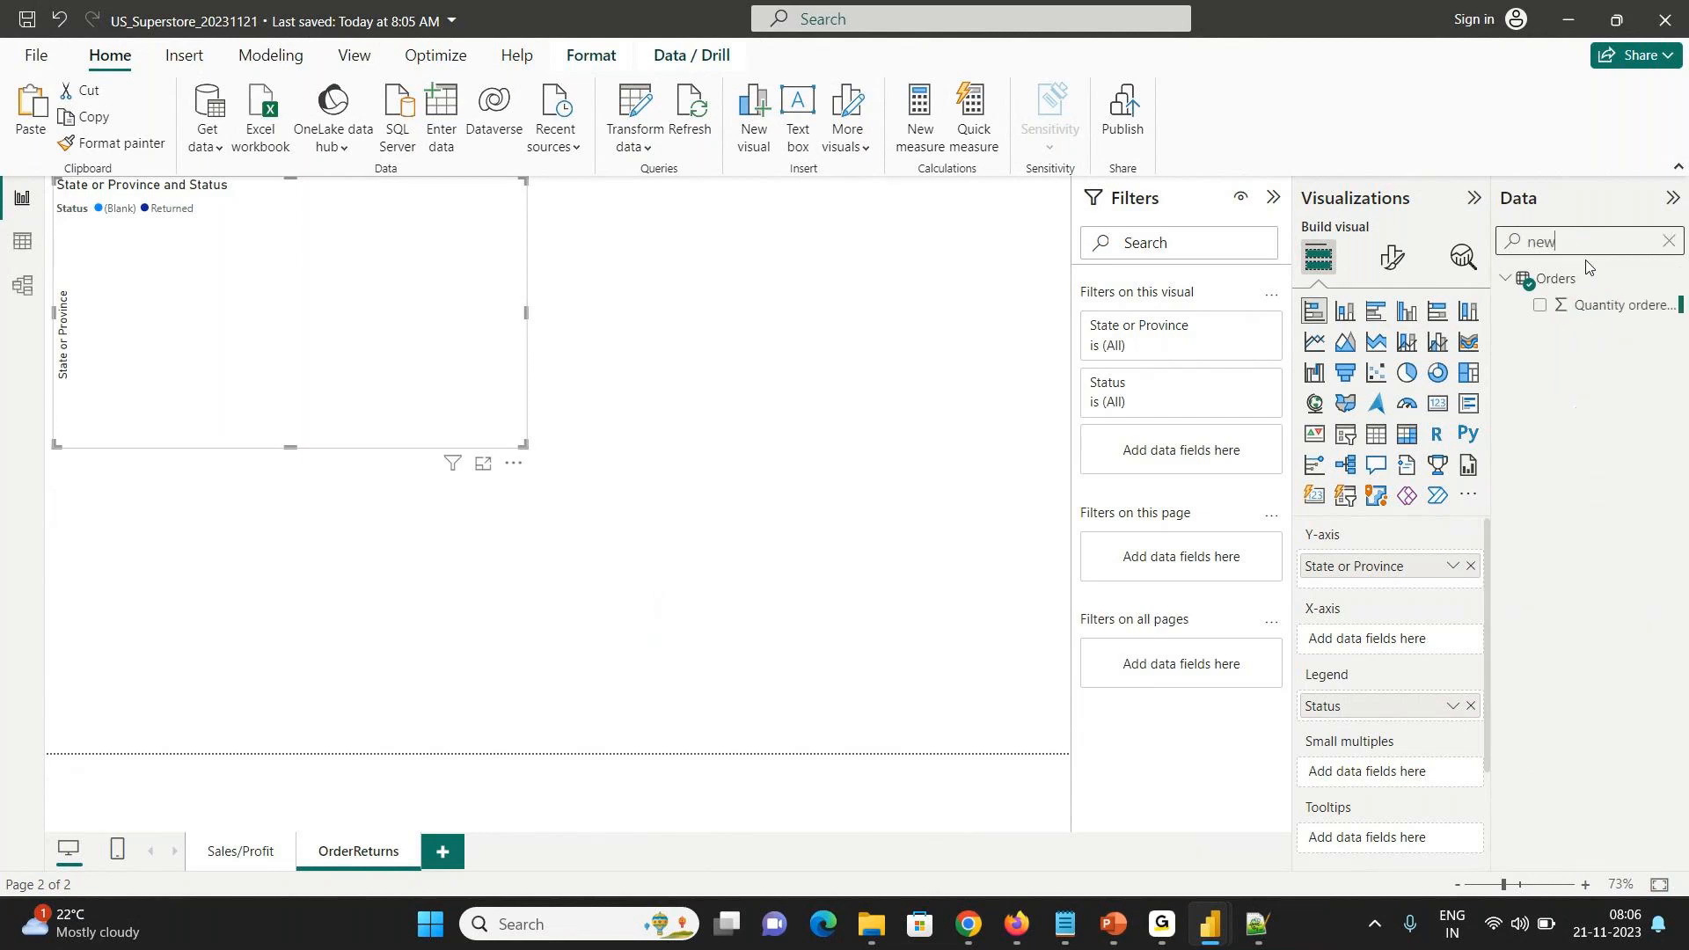
click(1540, 306)
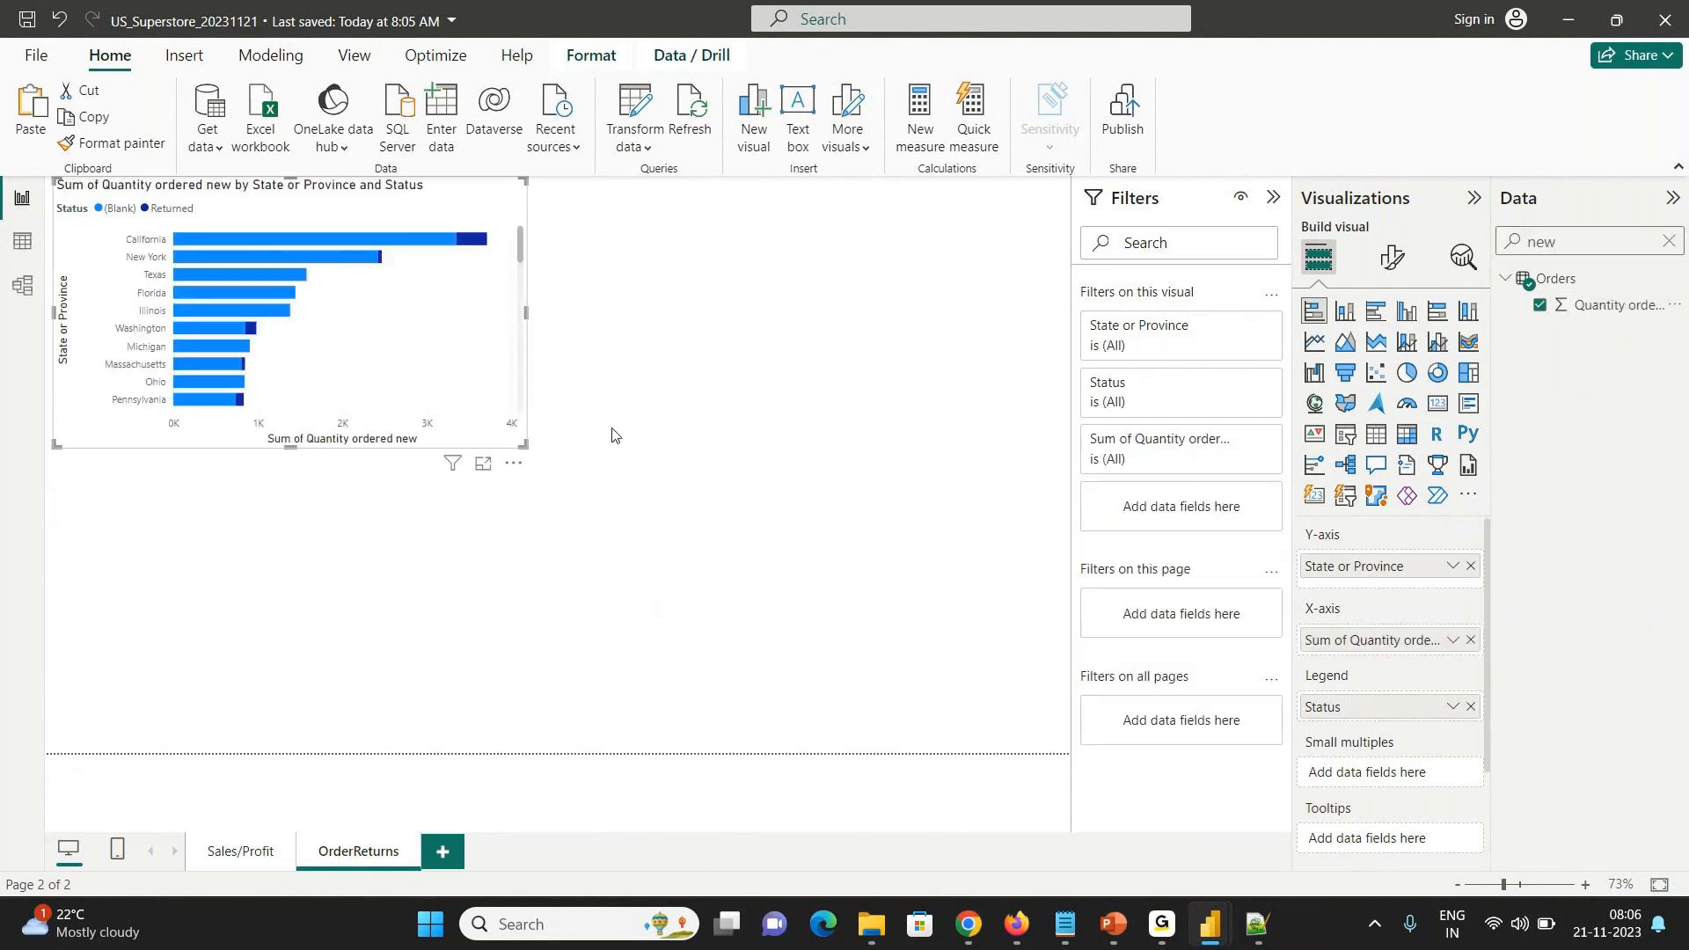
- Move the bar chart to the page's lower-left corner and enlarge it, leaving free space above it
click(531, 454)
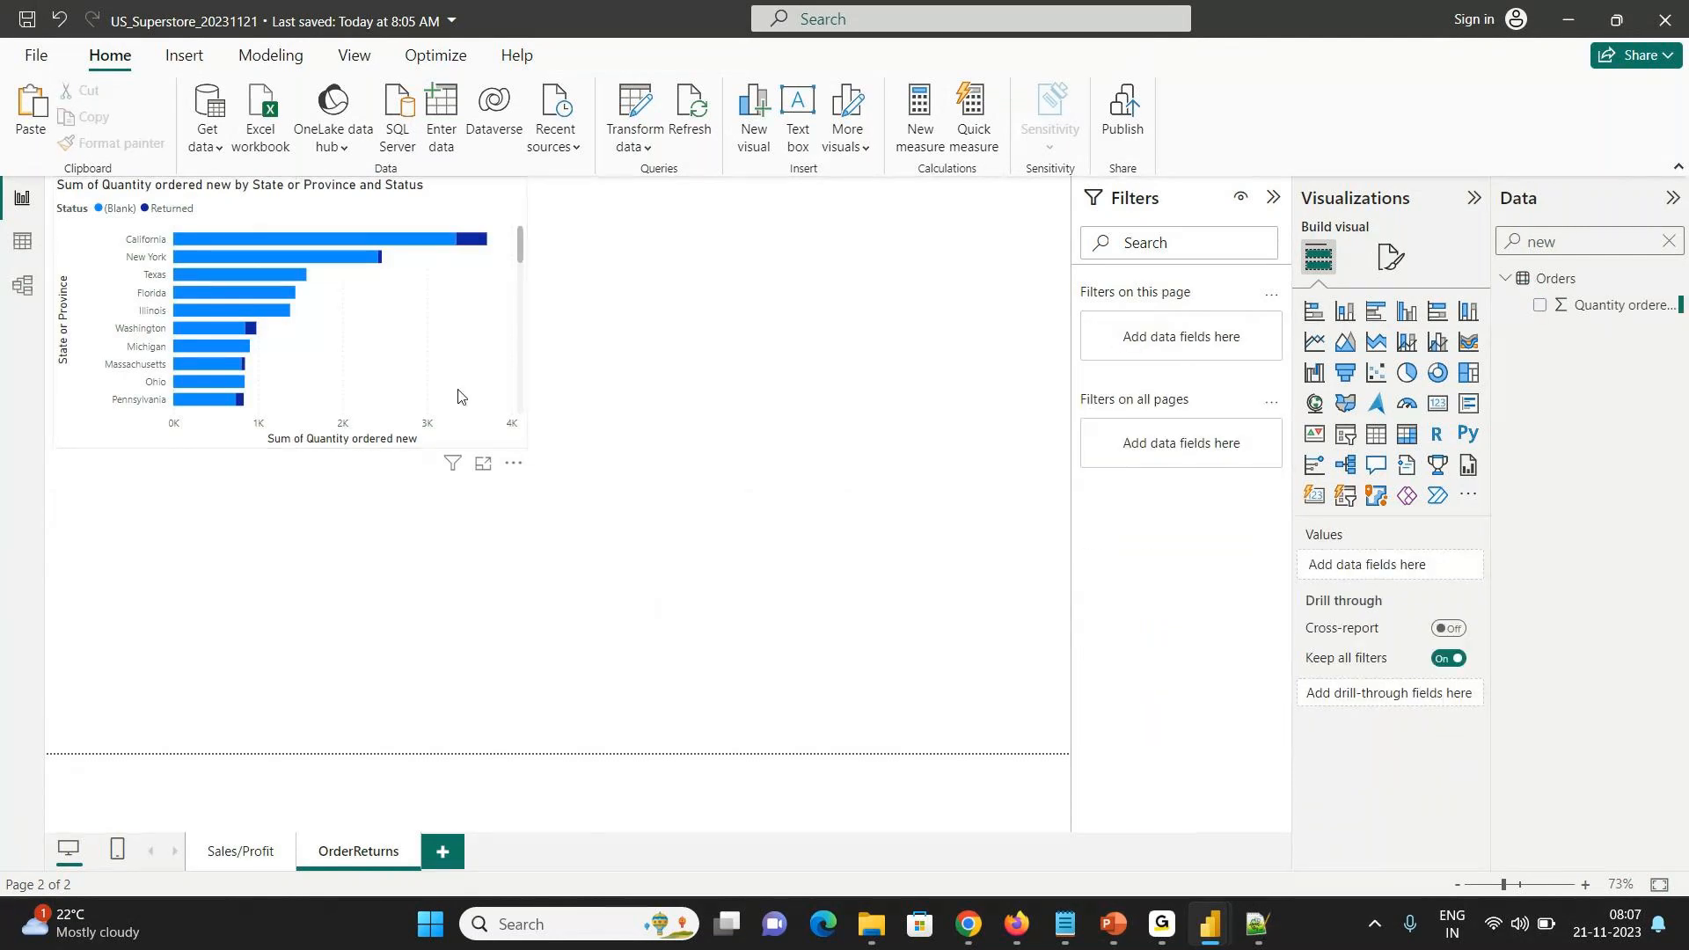
click(491, 192)
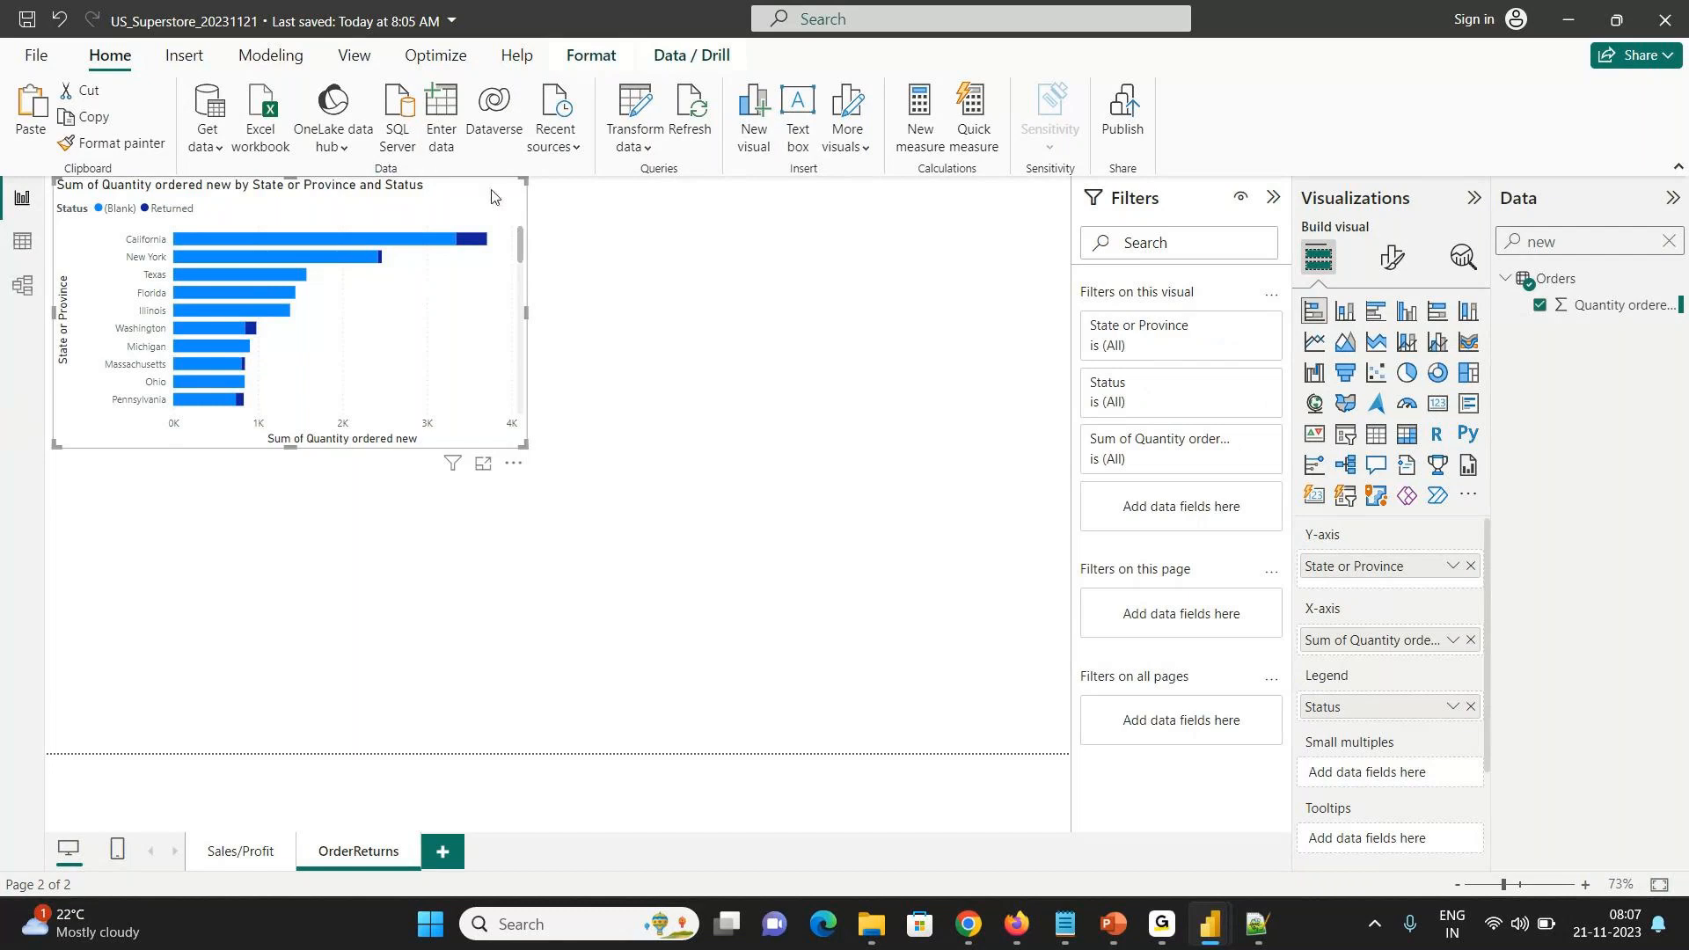
drag(491, 191, 467, 517)
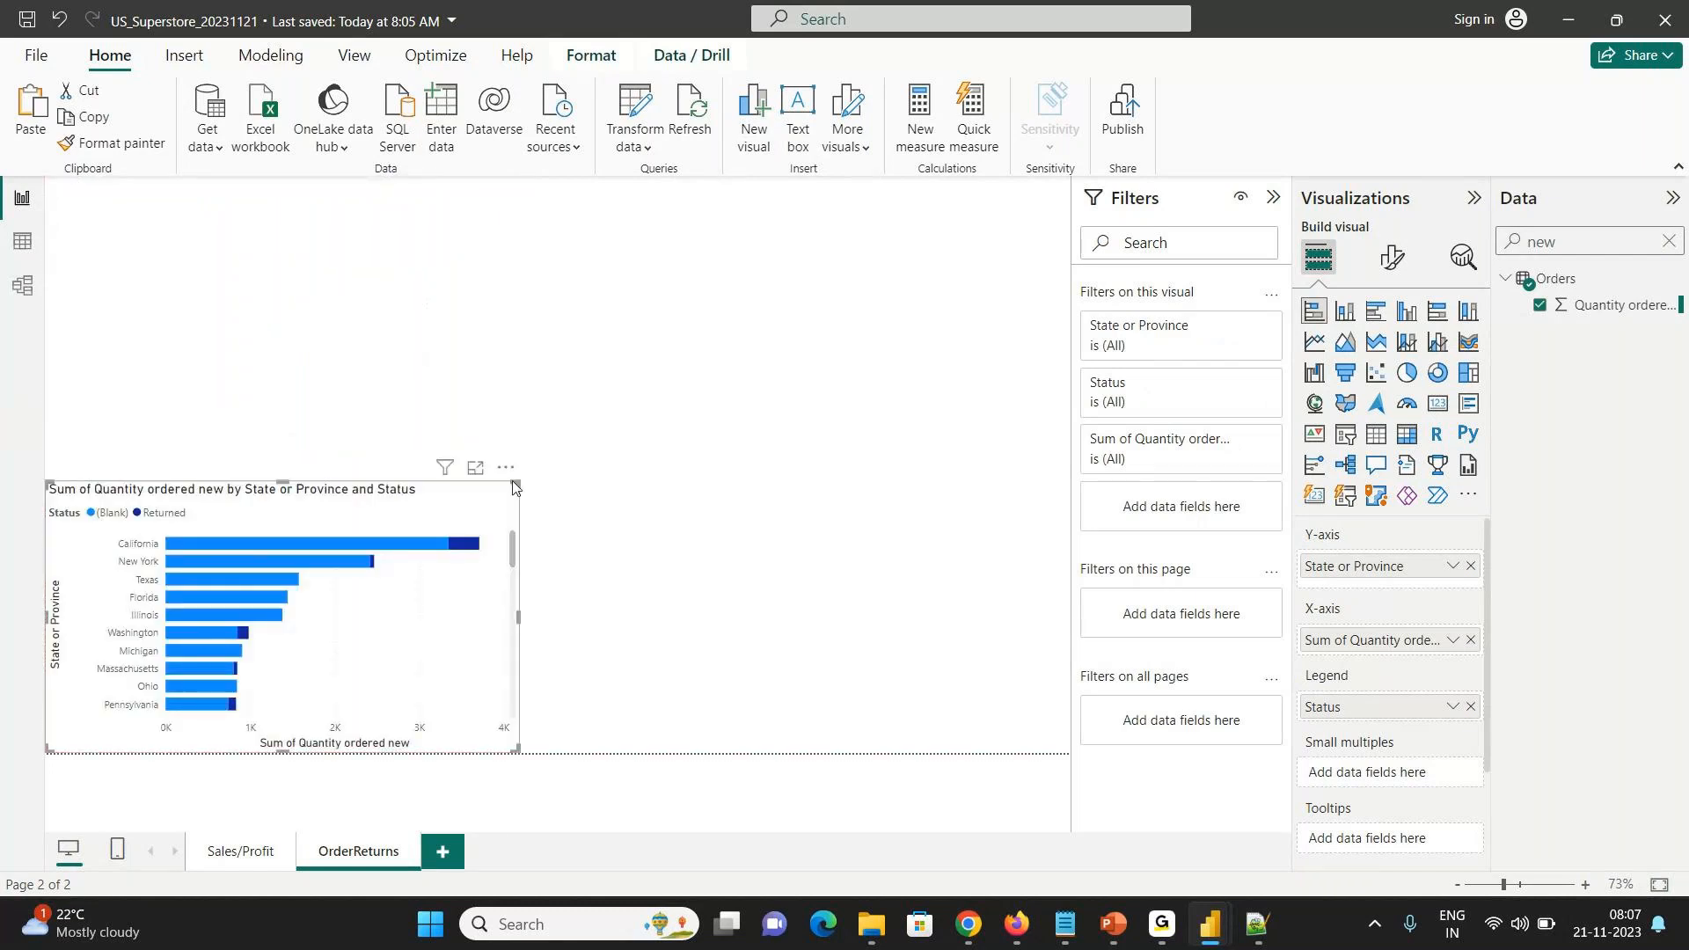
drag(515, 485, 848, 304)
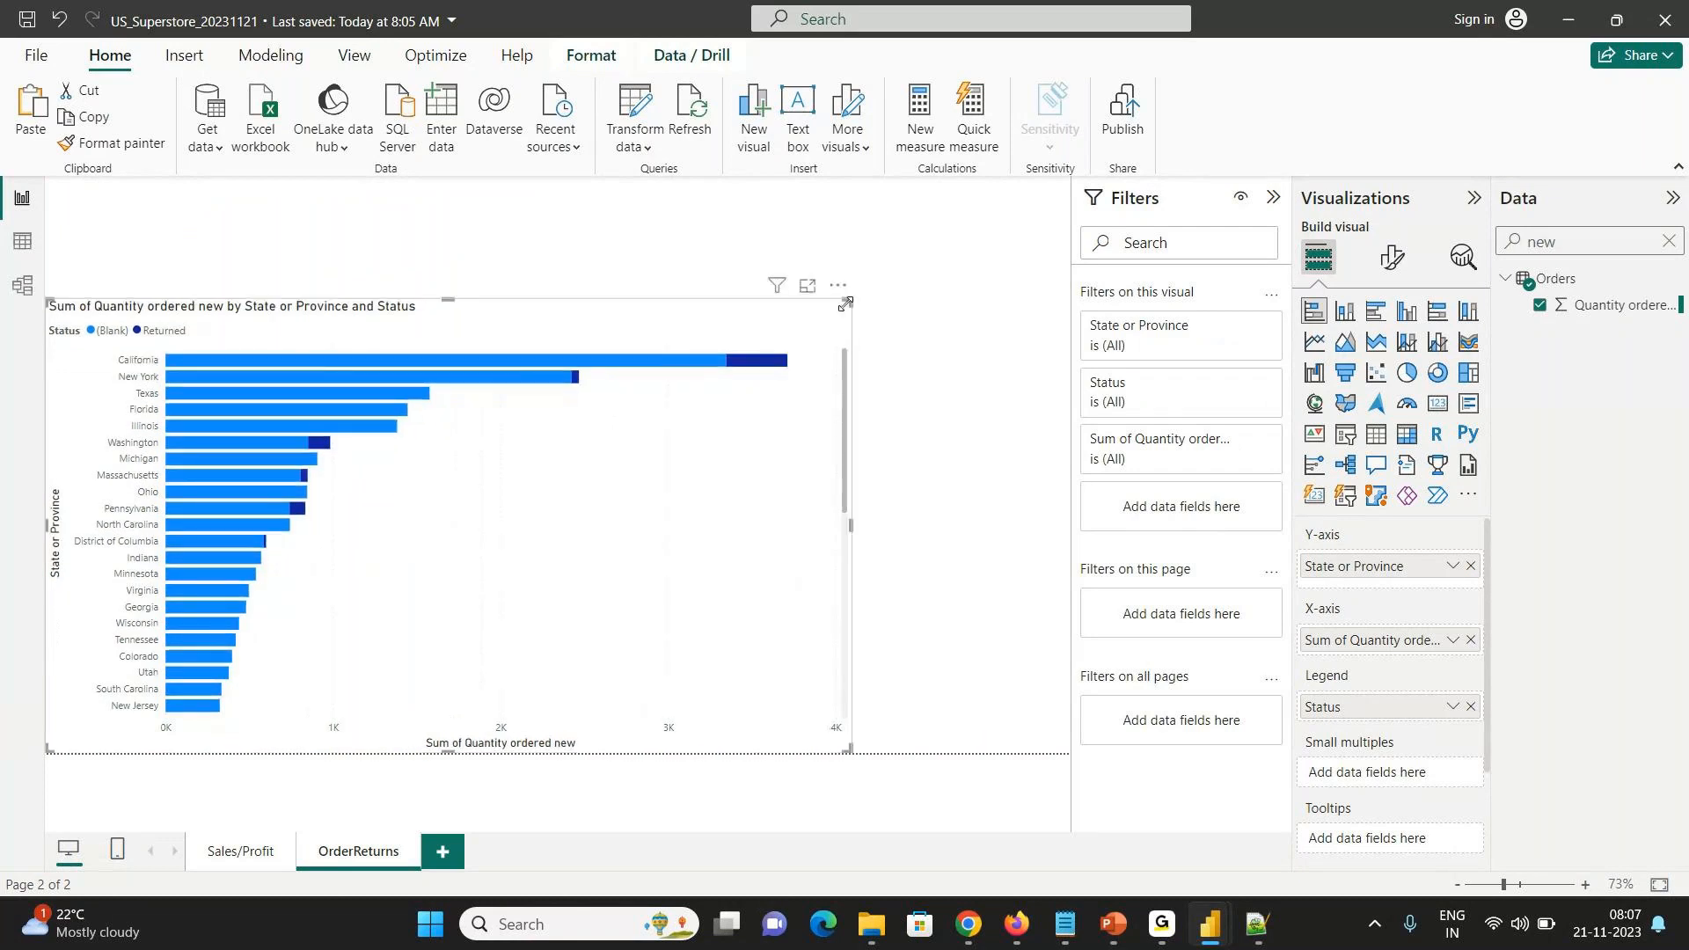
click(543, 252)
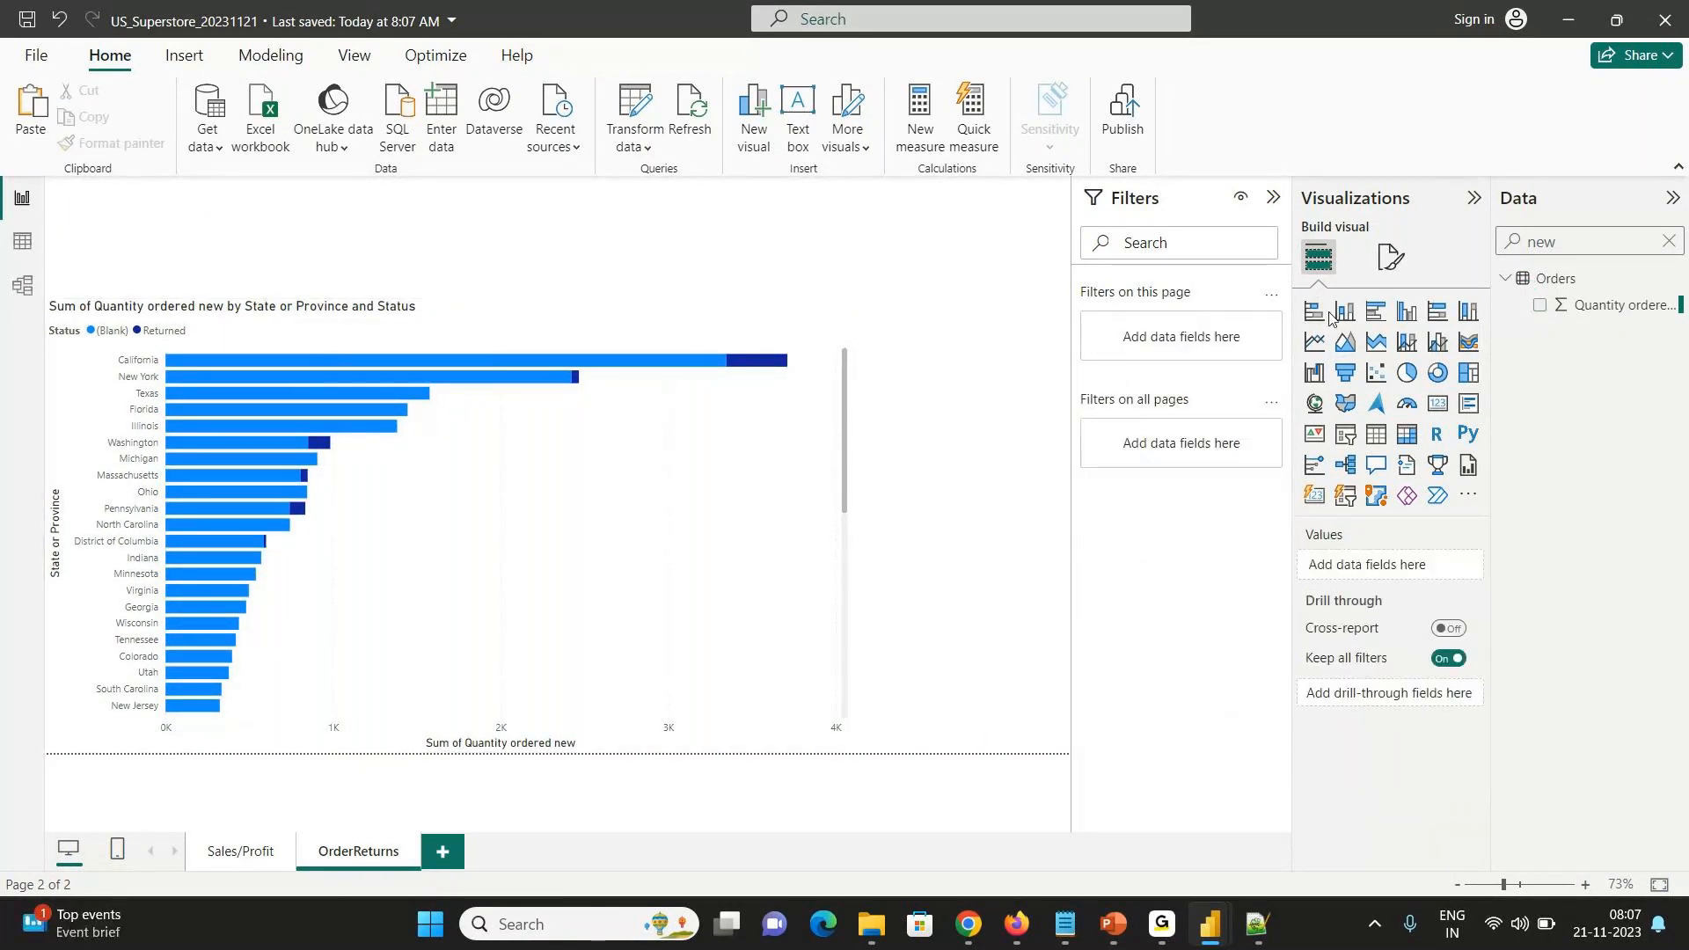
- Review the state, status and quantity fields used by the bar chart by searching "stat" and "quan"
double_click(1568, 244)
key(BackSpace)
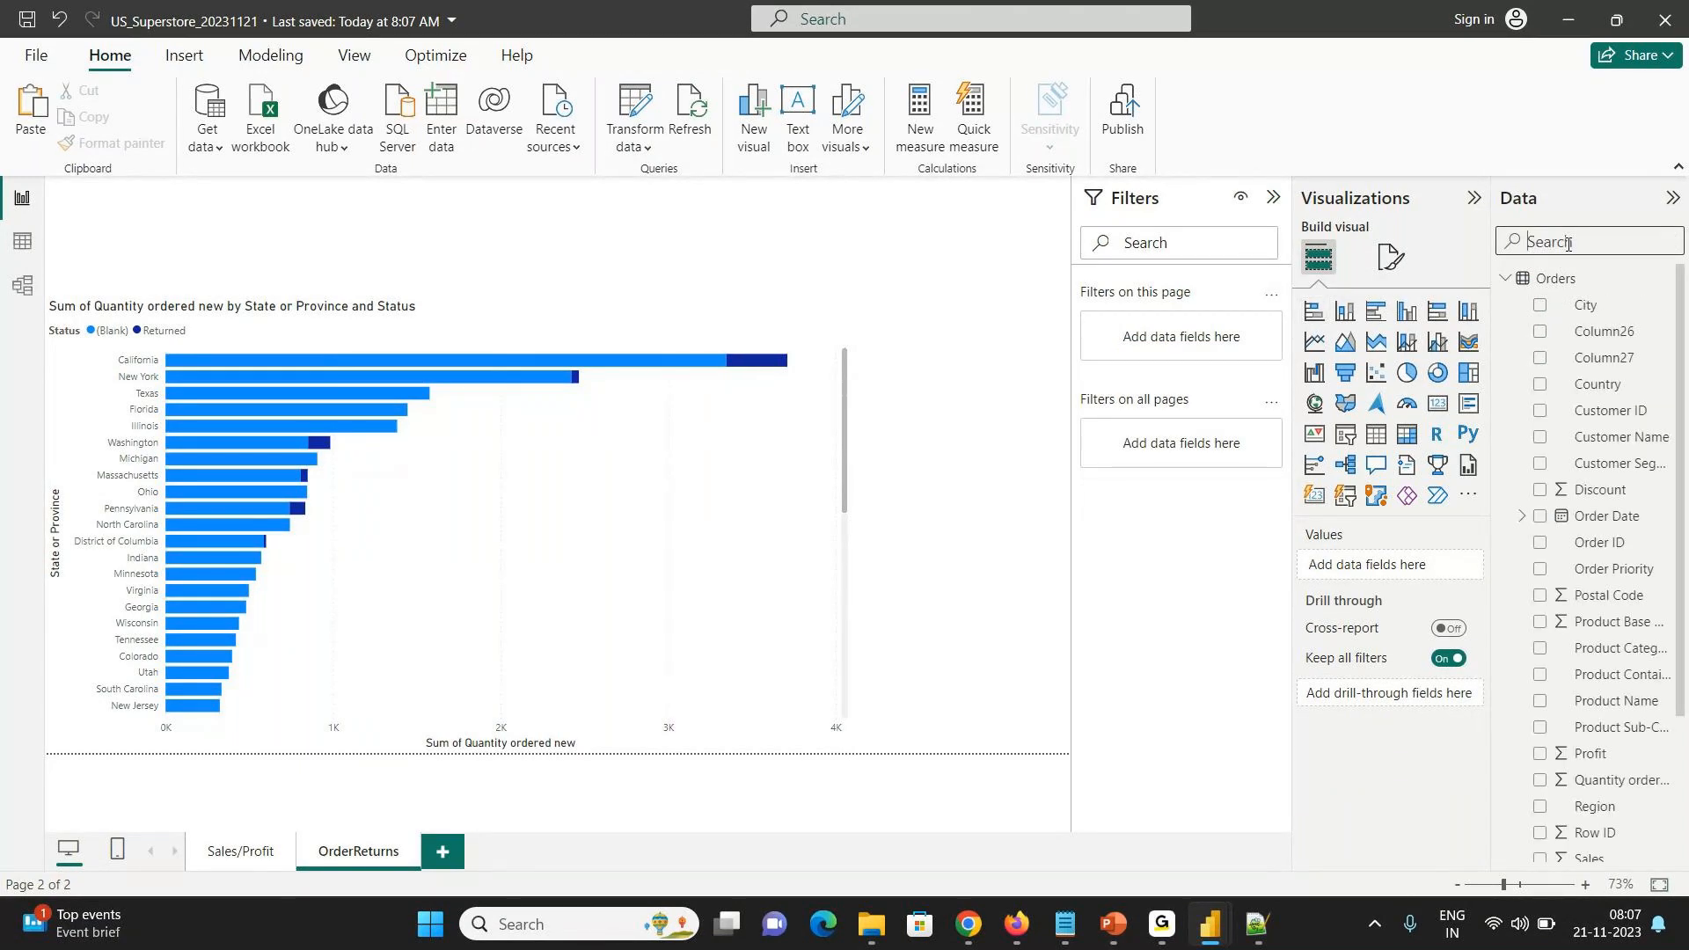
text(stat)
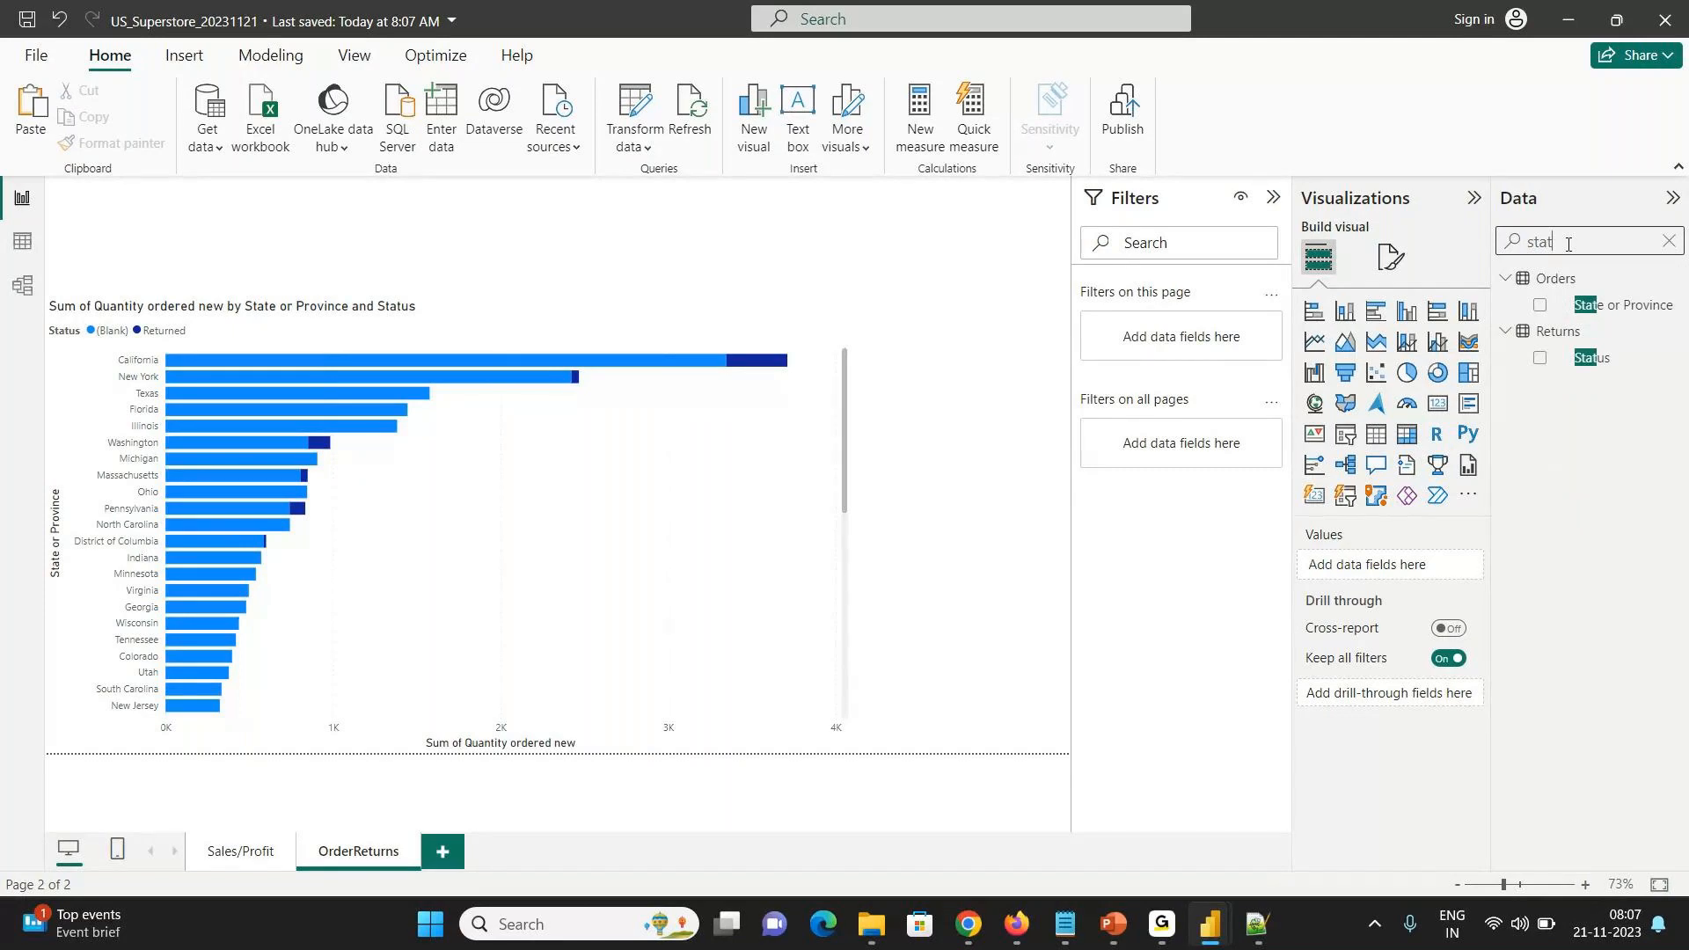
click(762, 482)
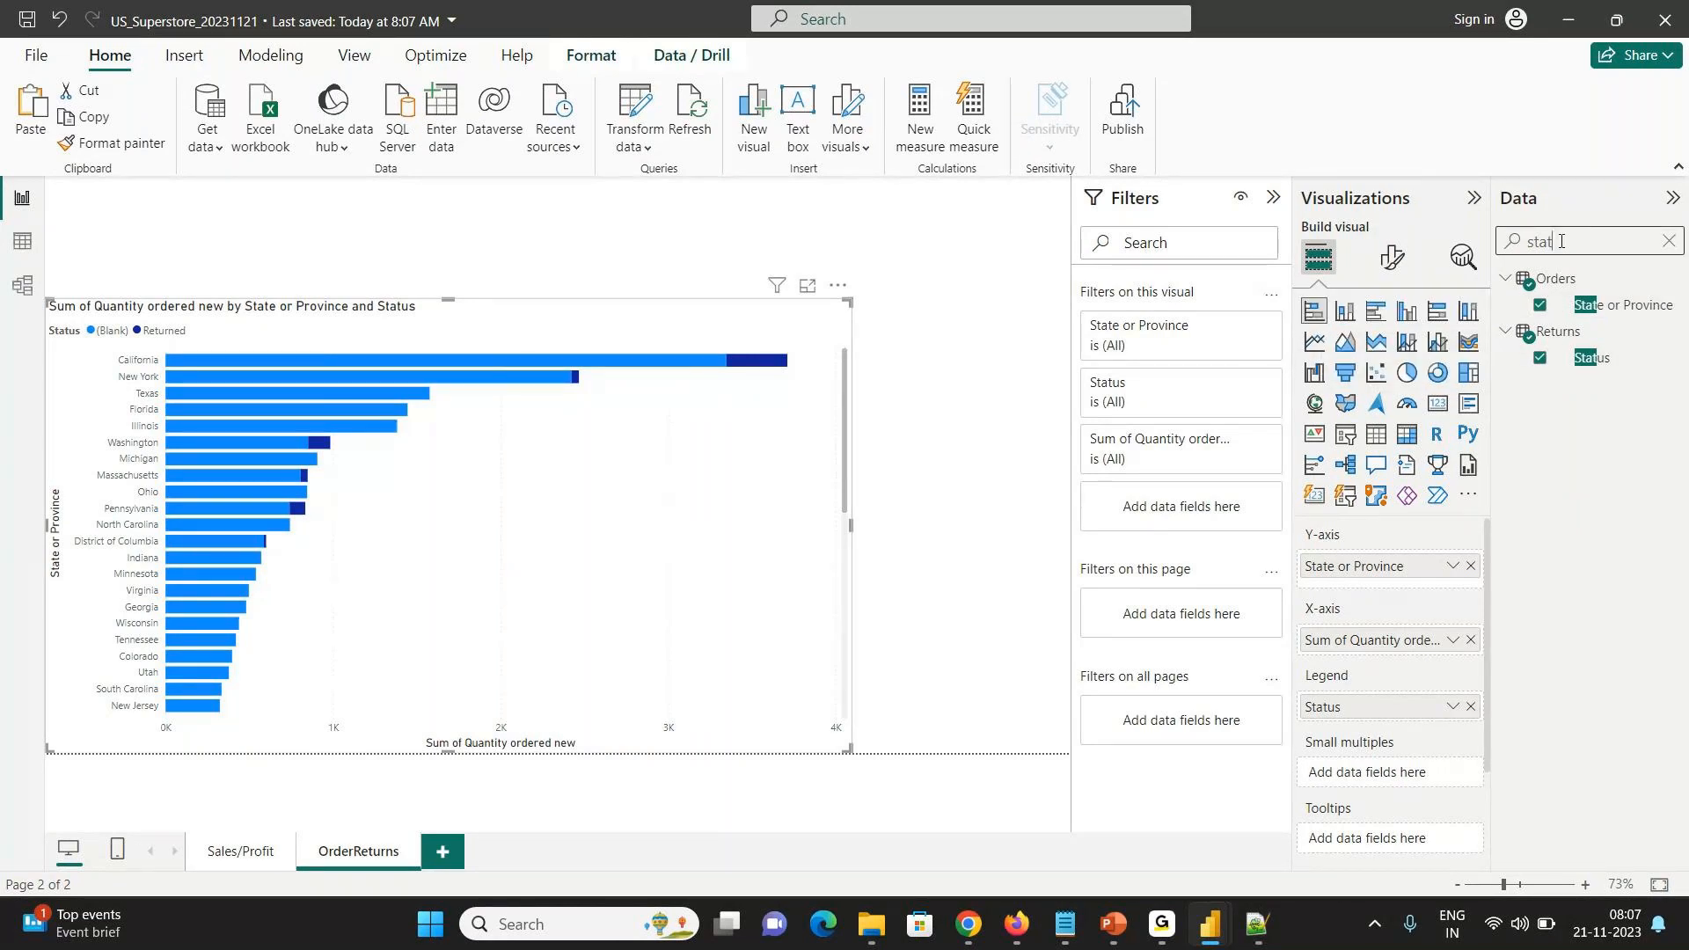
key(BackSpace)
key(BackSpace)
key(BackSpace)
key(BackSpace)
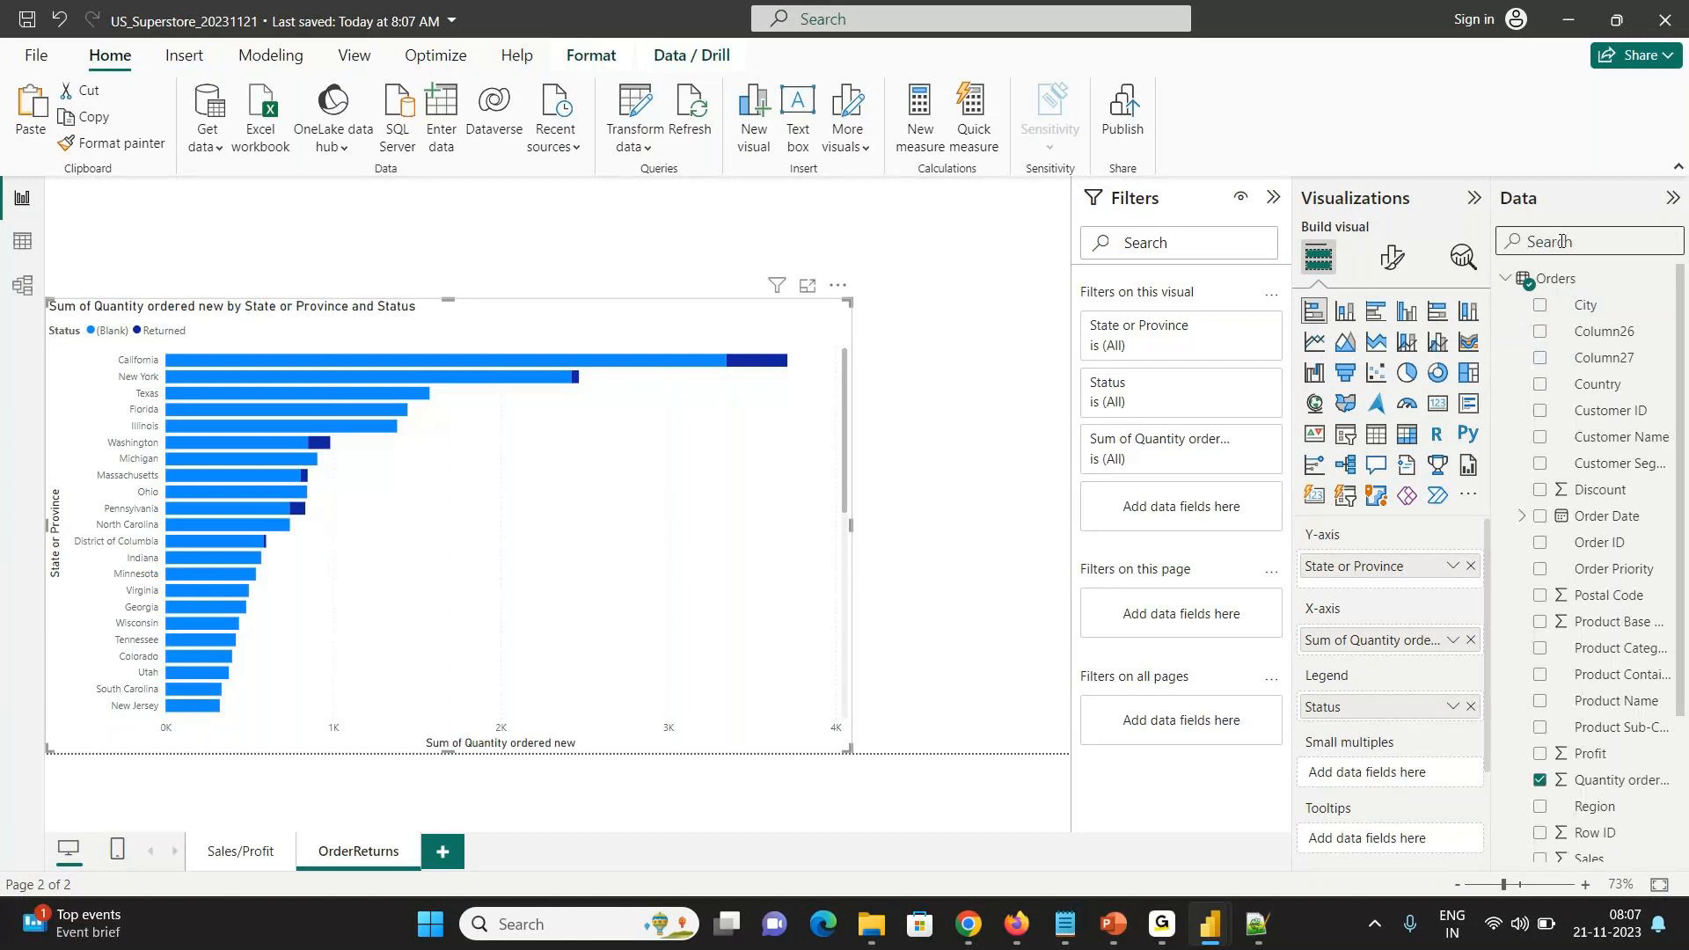
text(c)
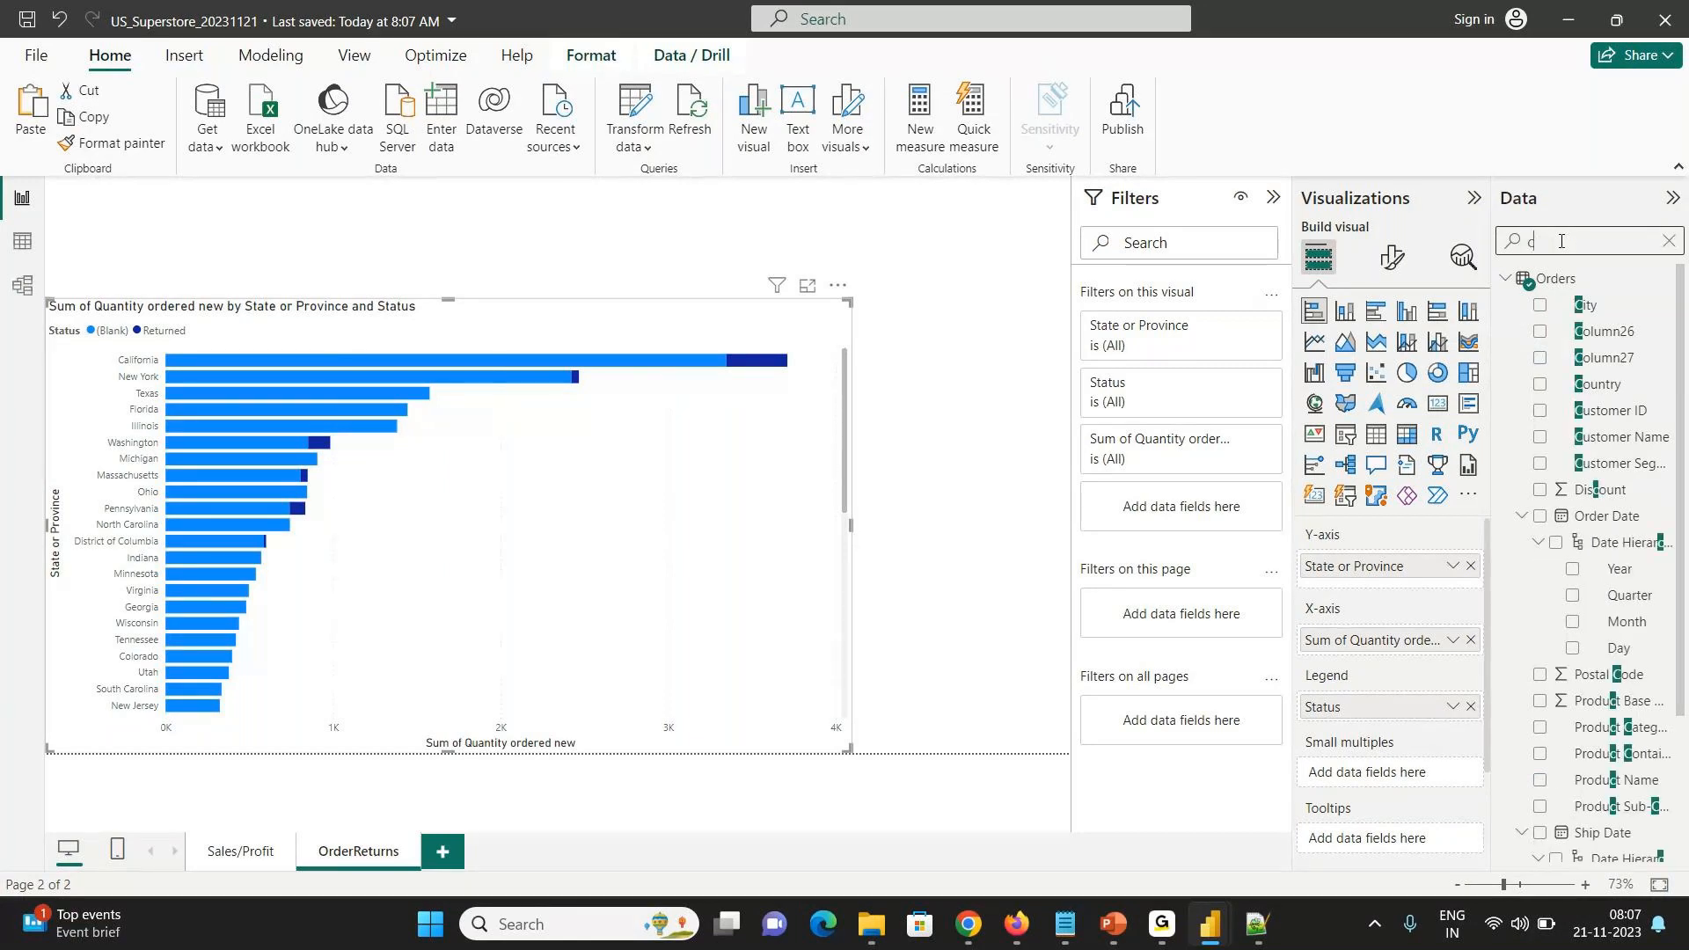
key(BackSpace)
text(quan)
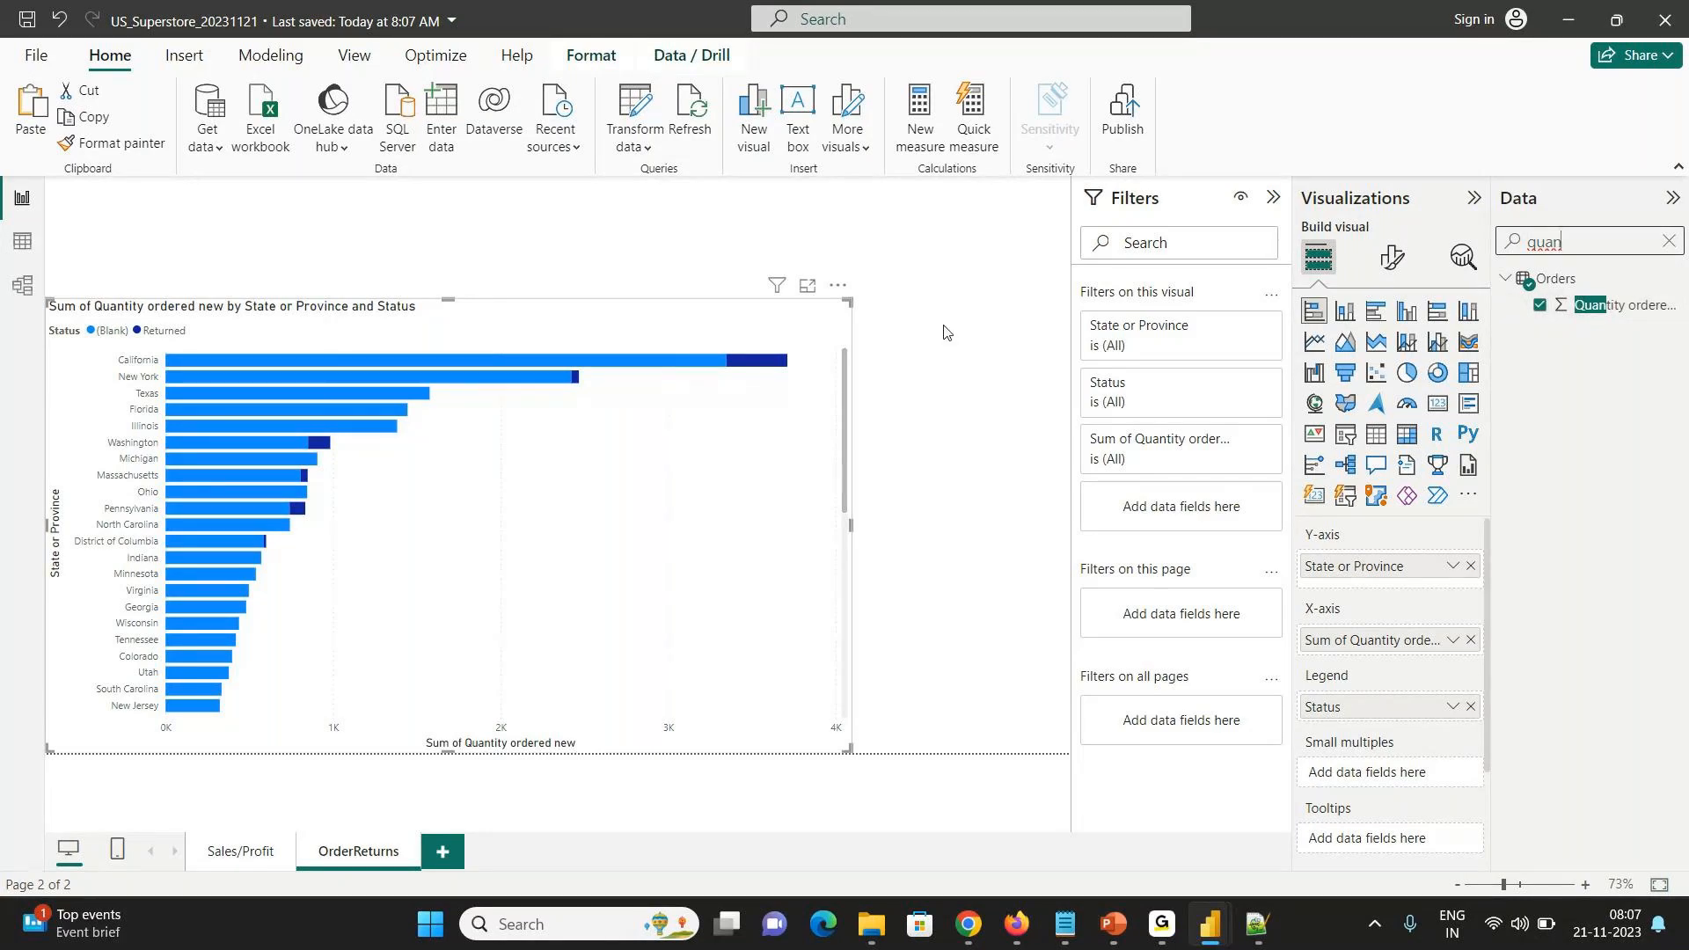
click(462, 245)
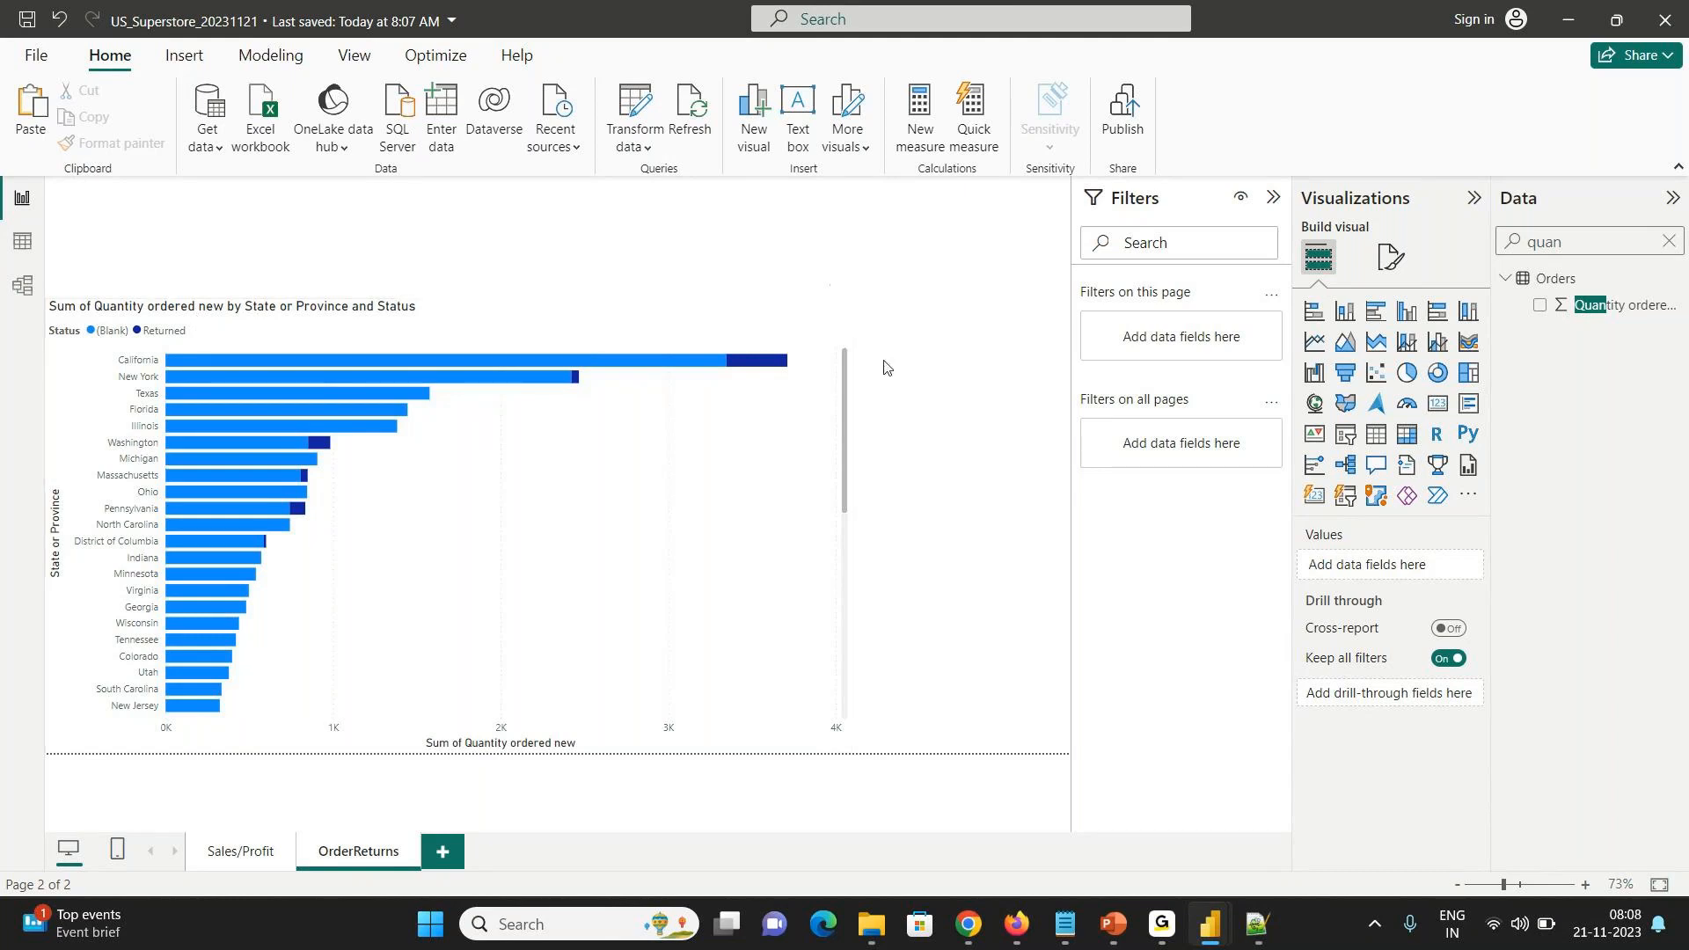
- Add a slicer based on the Returns table's Status field
click(1347, 436)
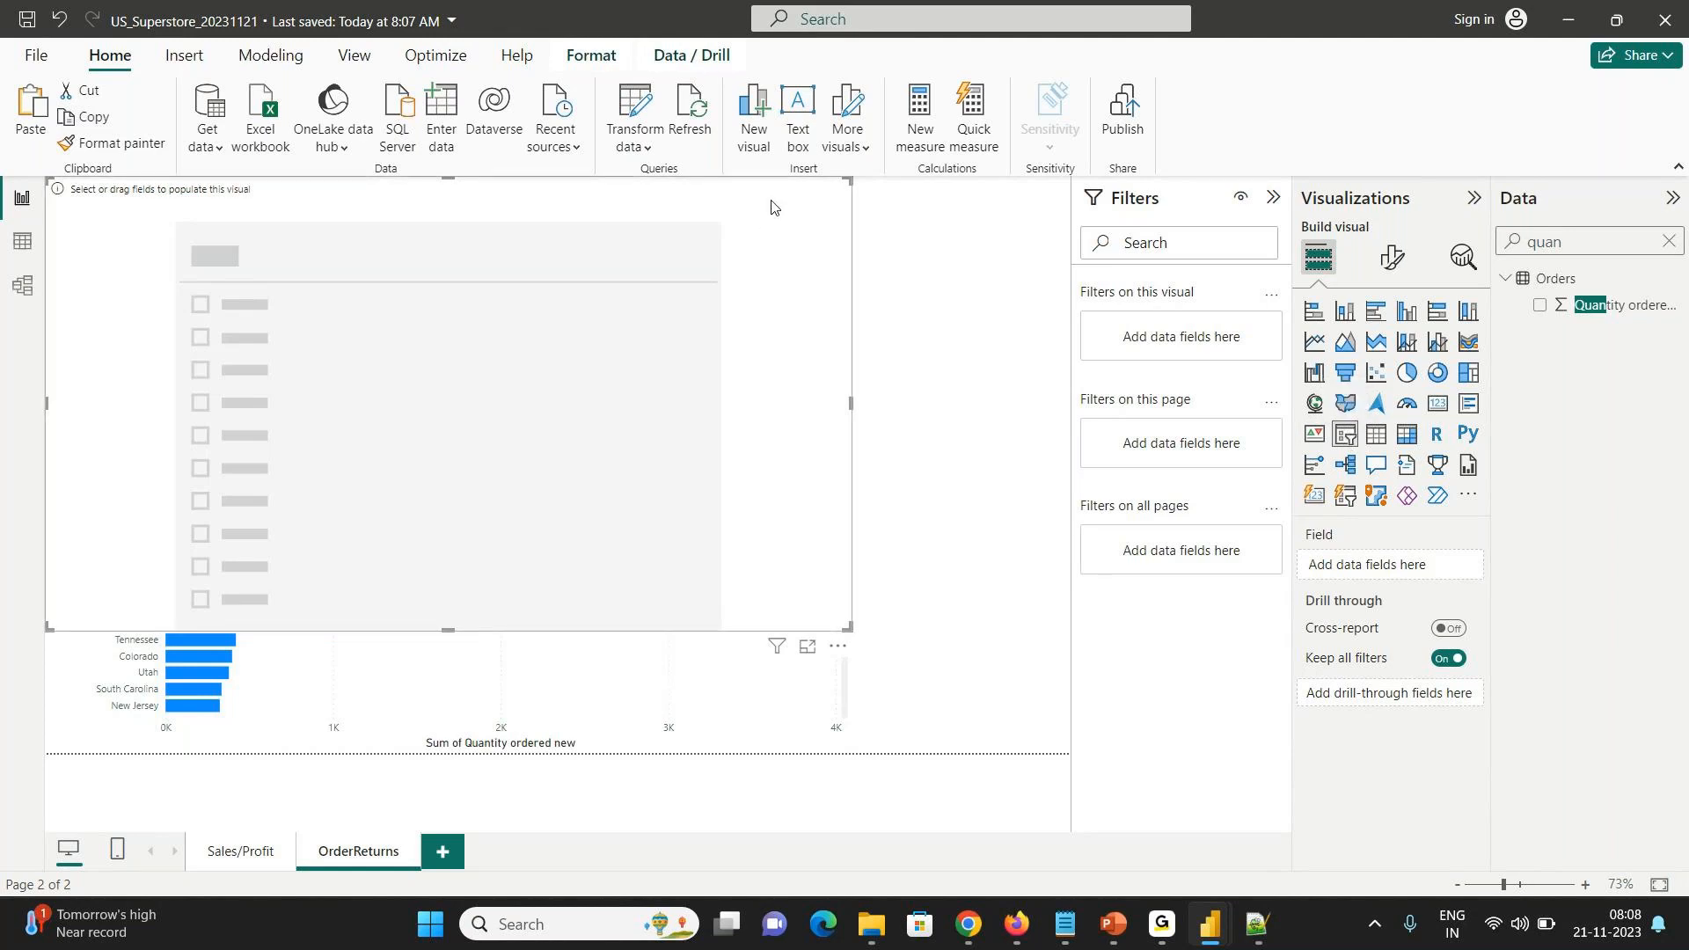
double_click(1582, 244)
text(return)
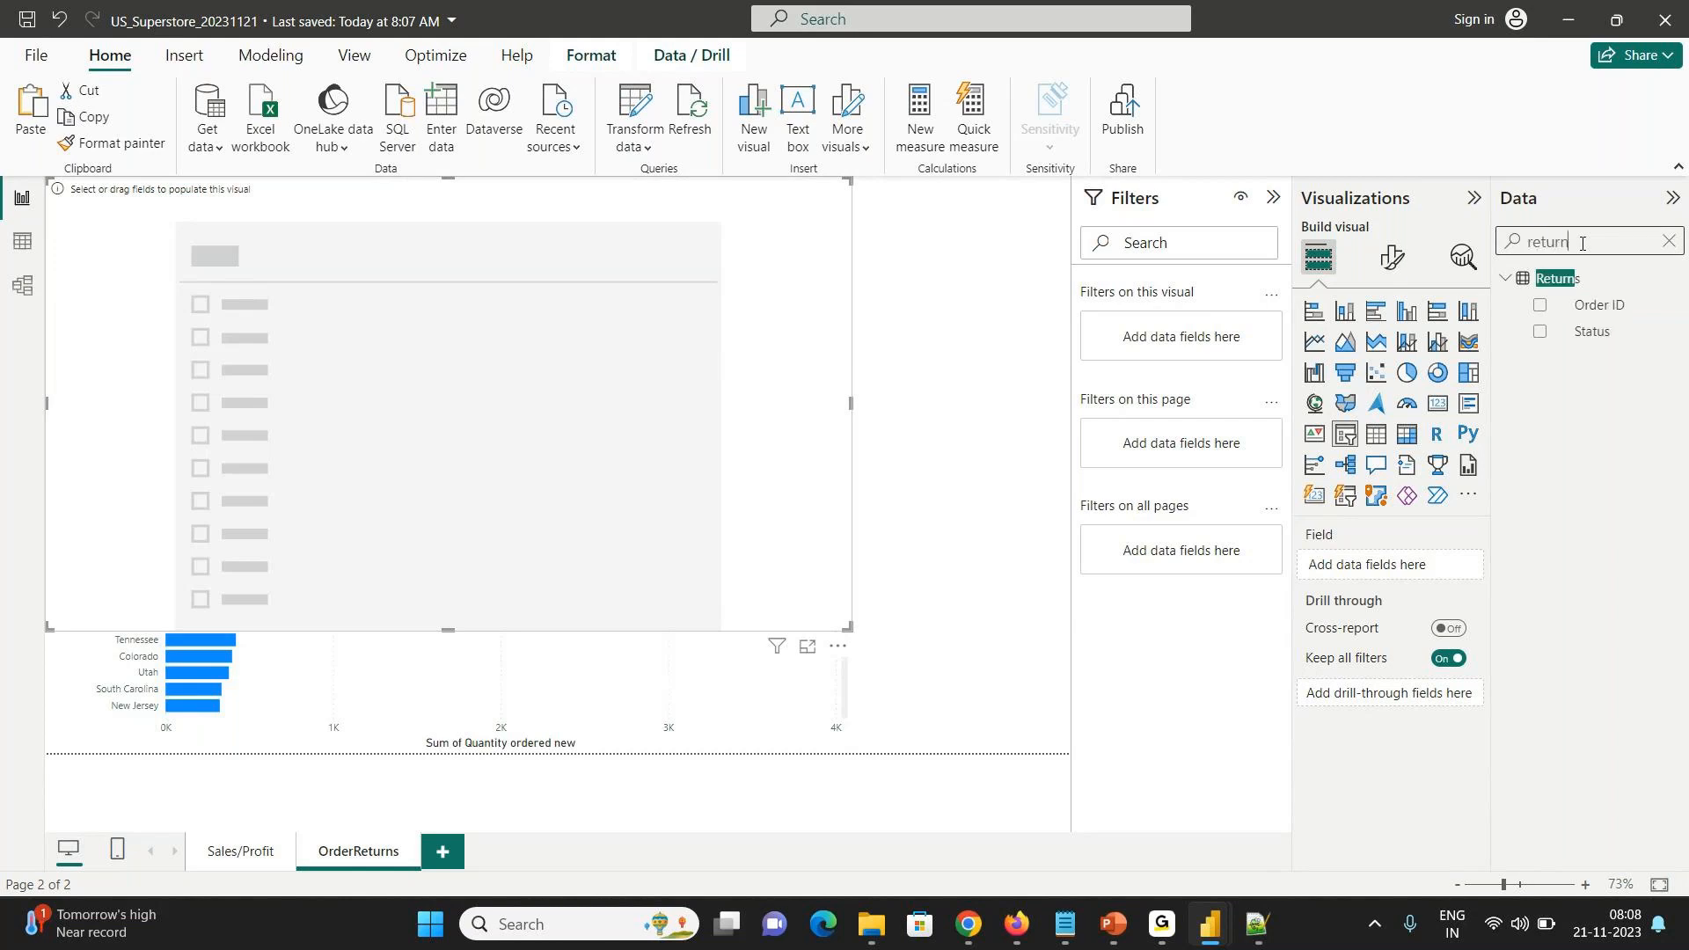
click(1538, 339)
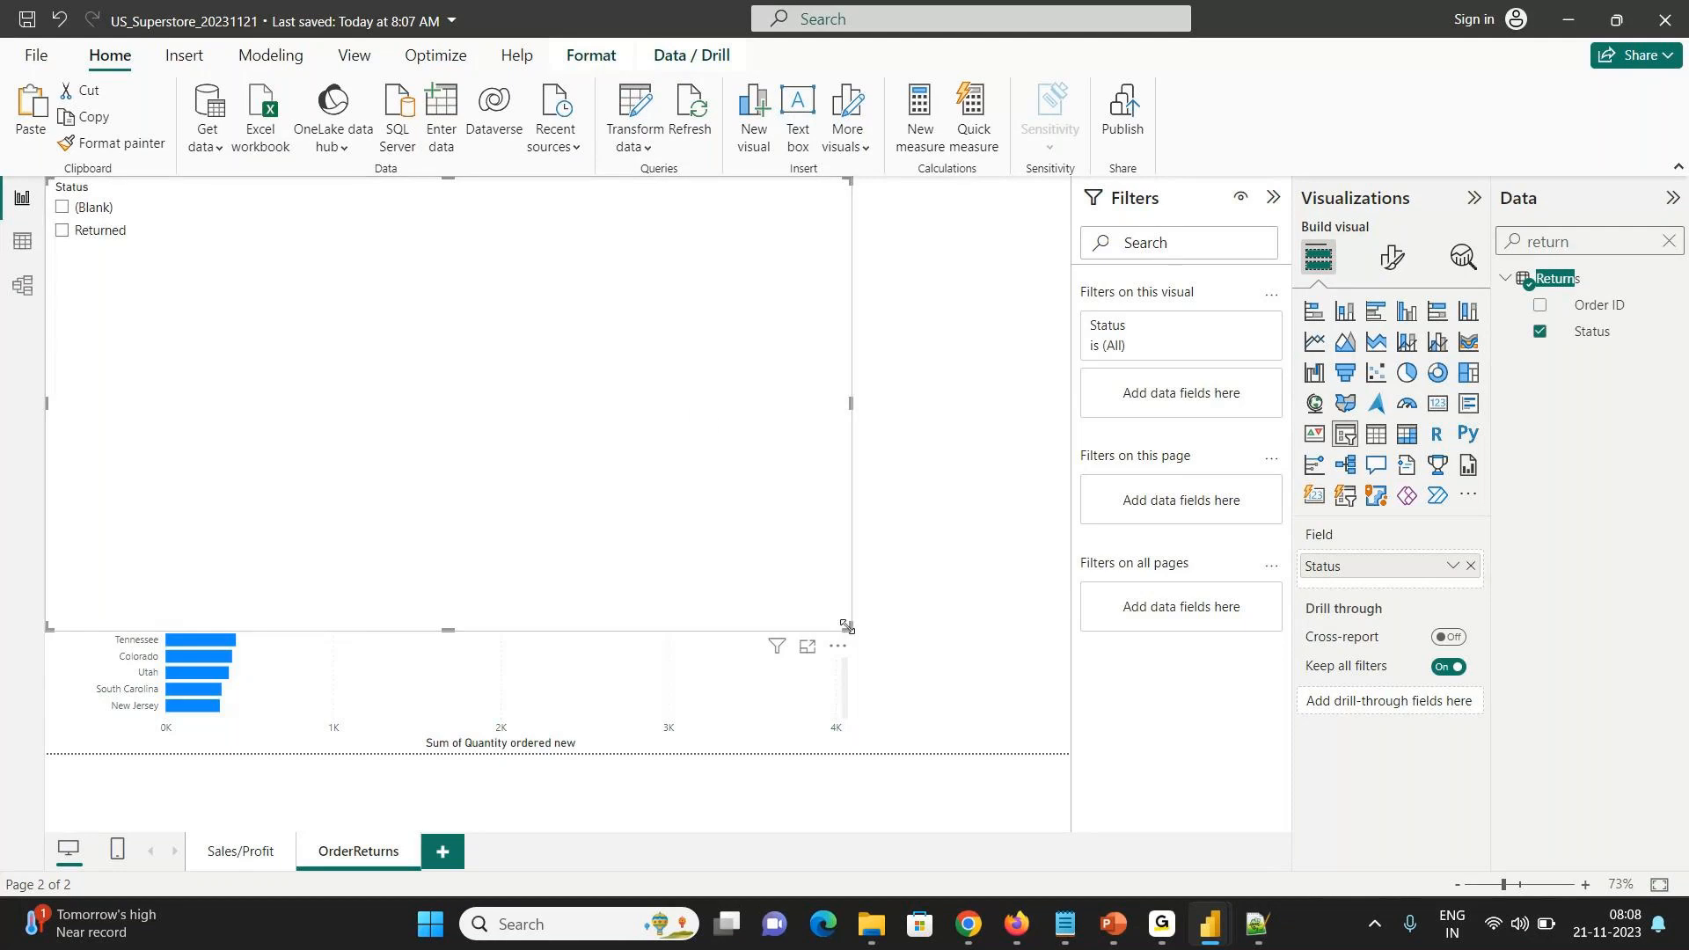
- Shrink the Status slicer to fit above the bar chart and filter the page to Returned
drag(846, 626, 259, 280)
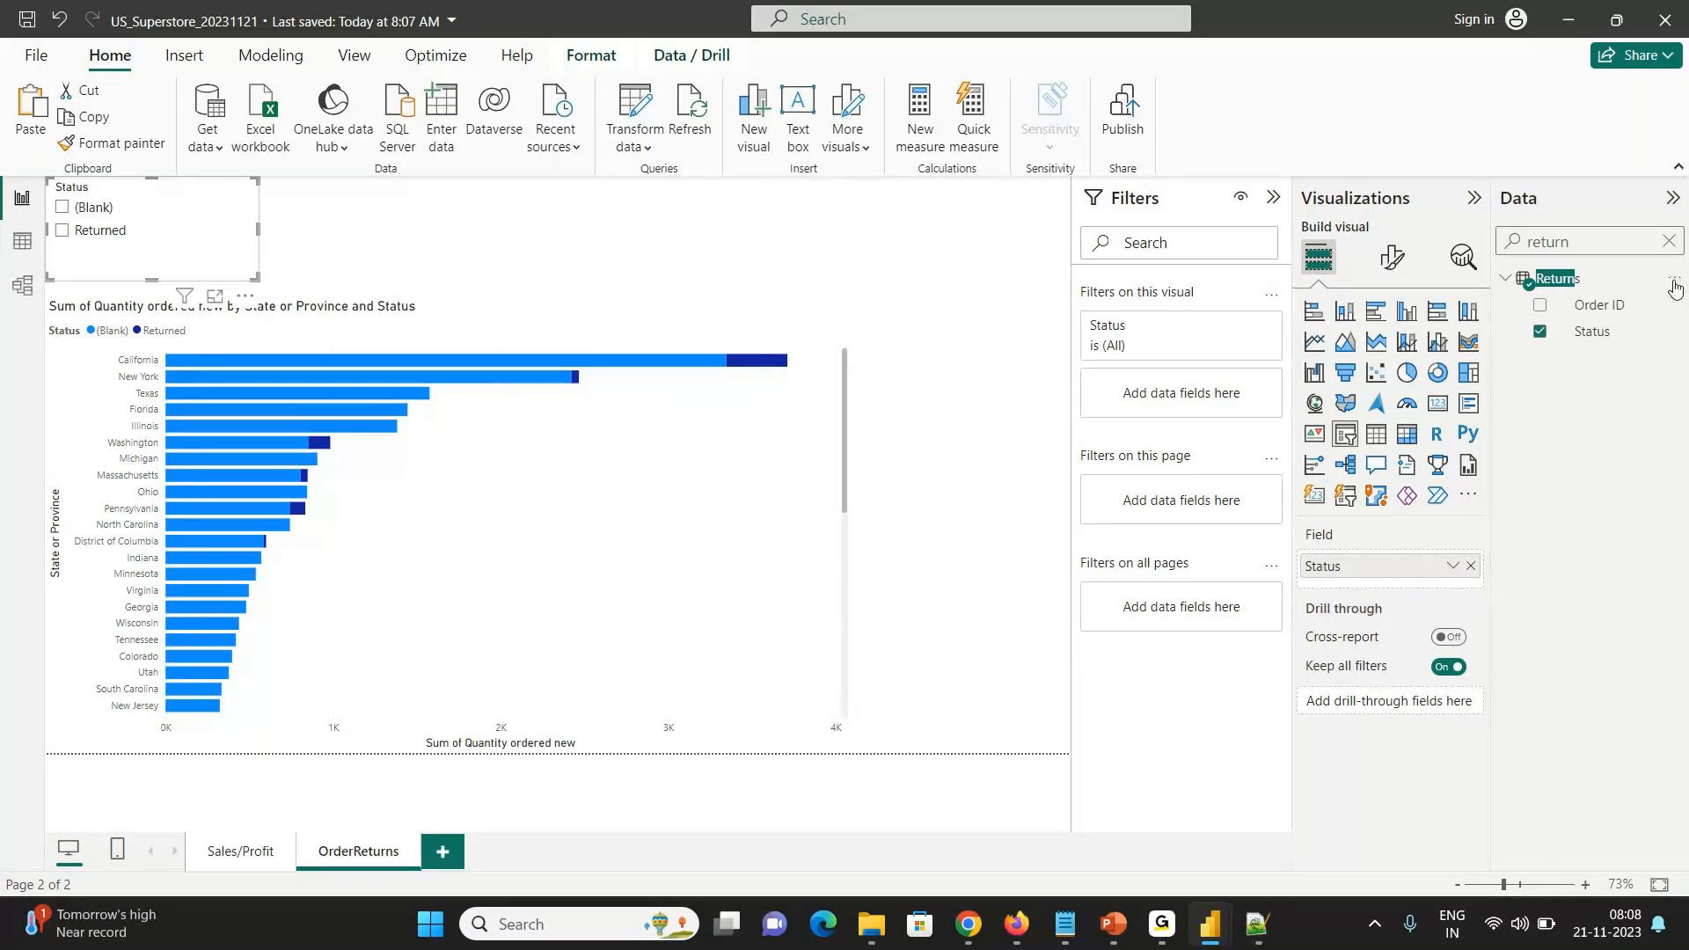
click(101, 231)
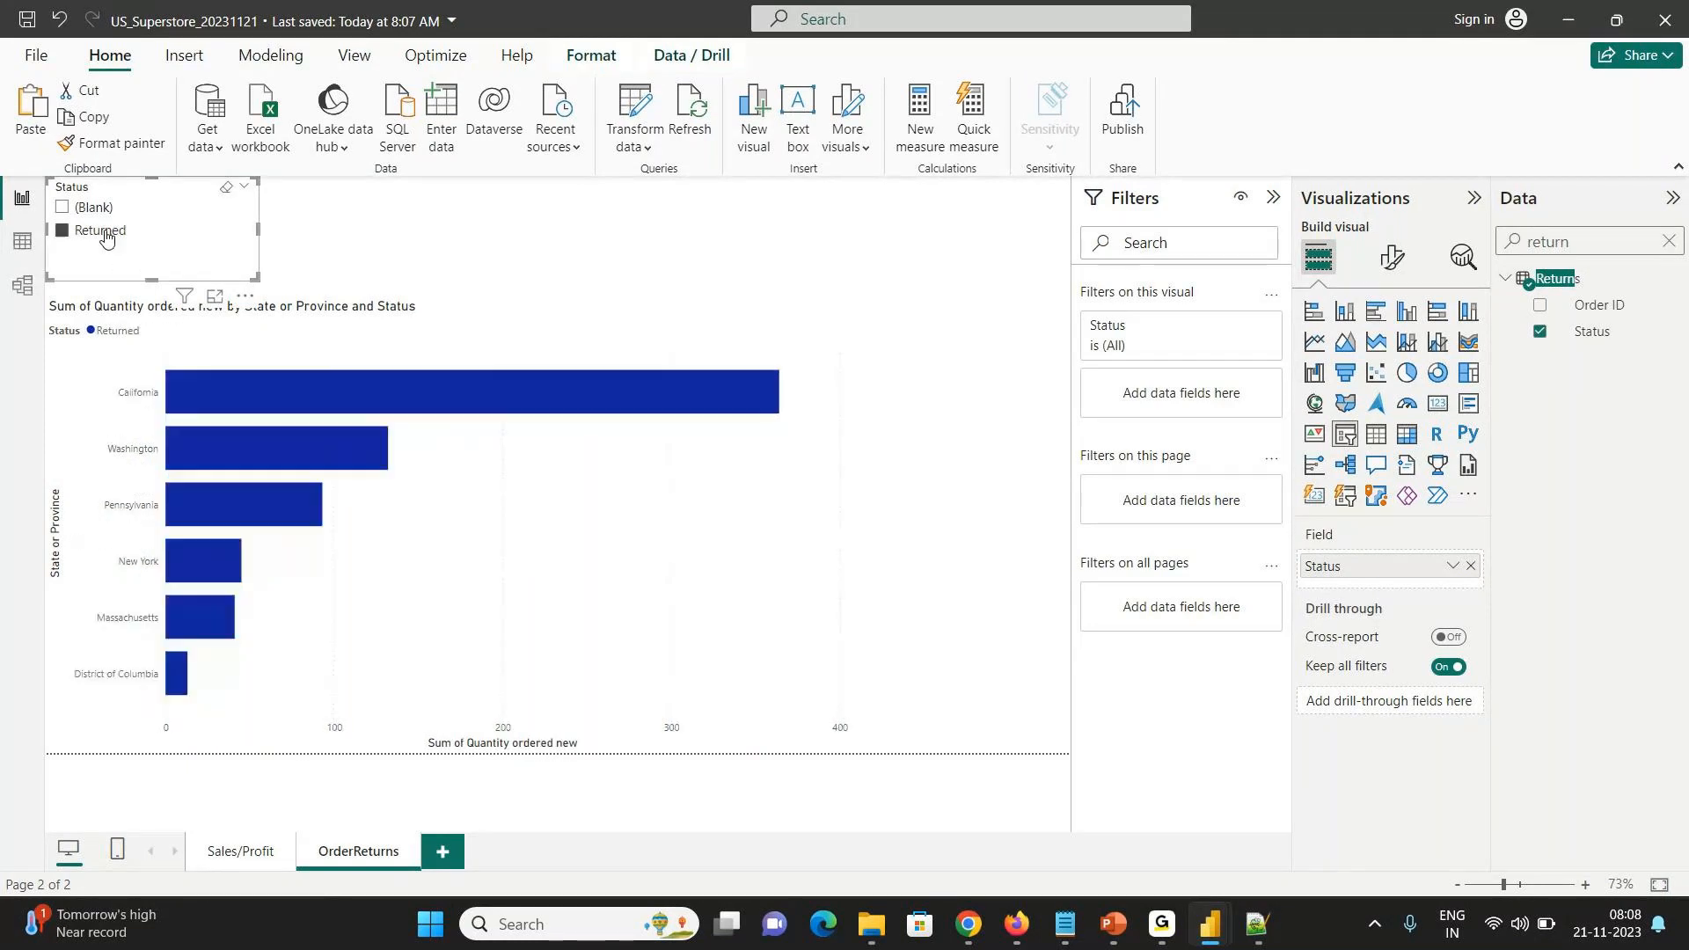
click(454, 238)
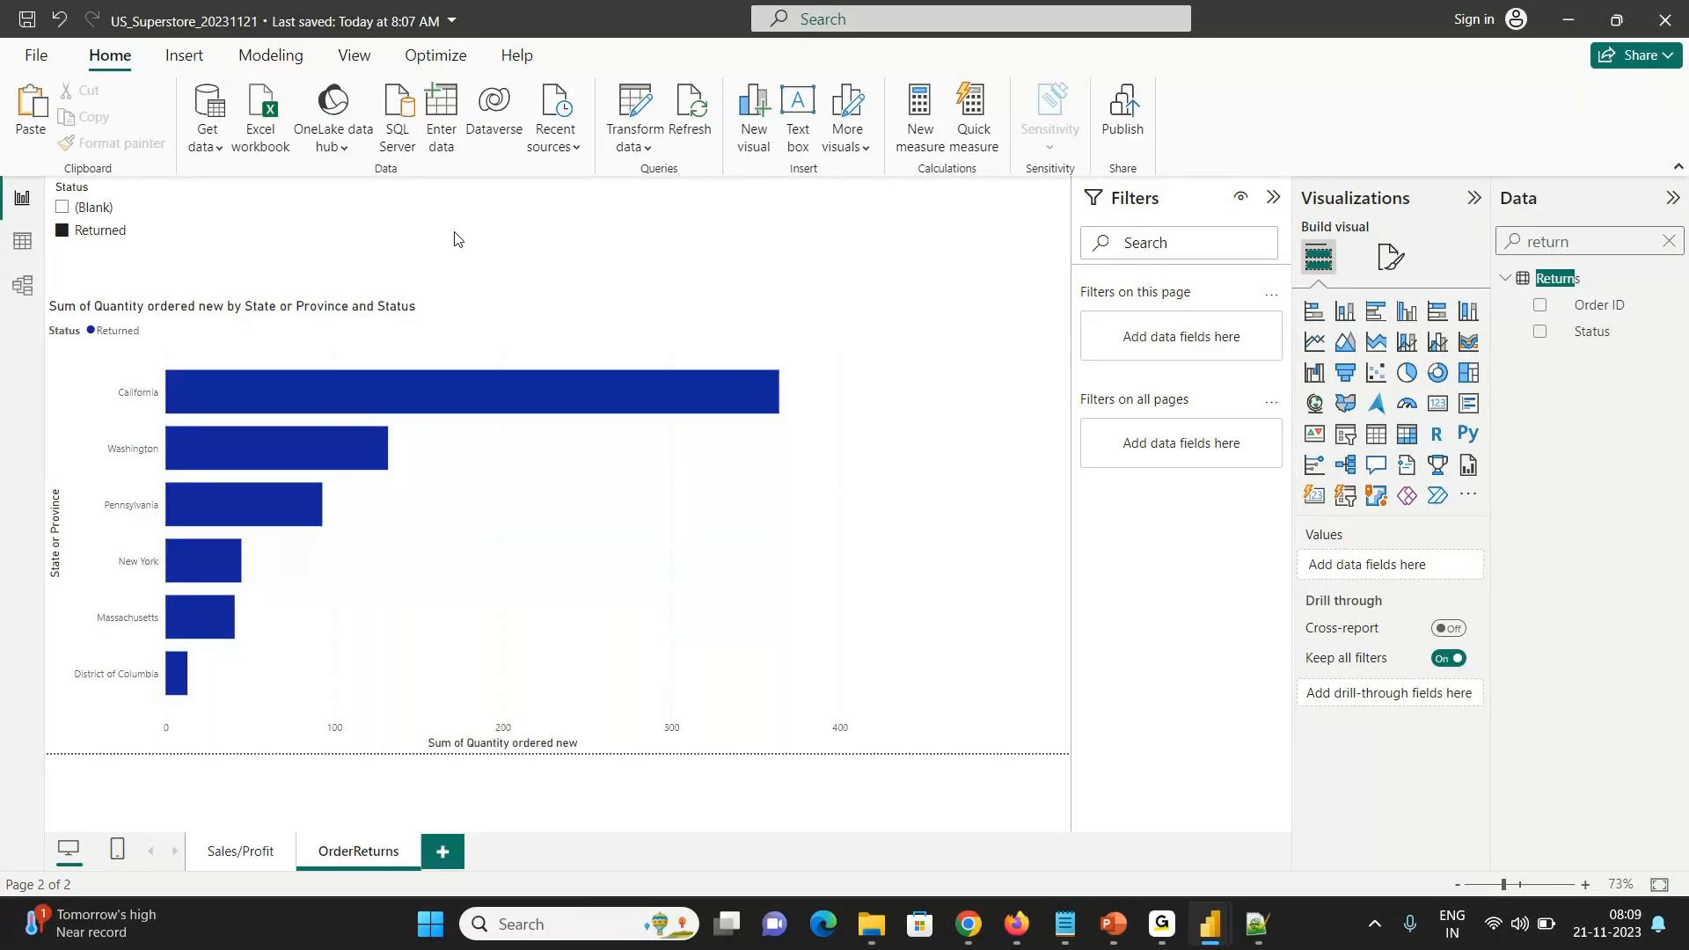
- Turn on data labels for the bar chart and set their position to Inside end
click(424, 327)
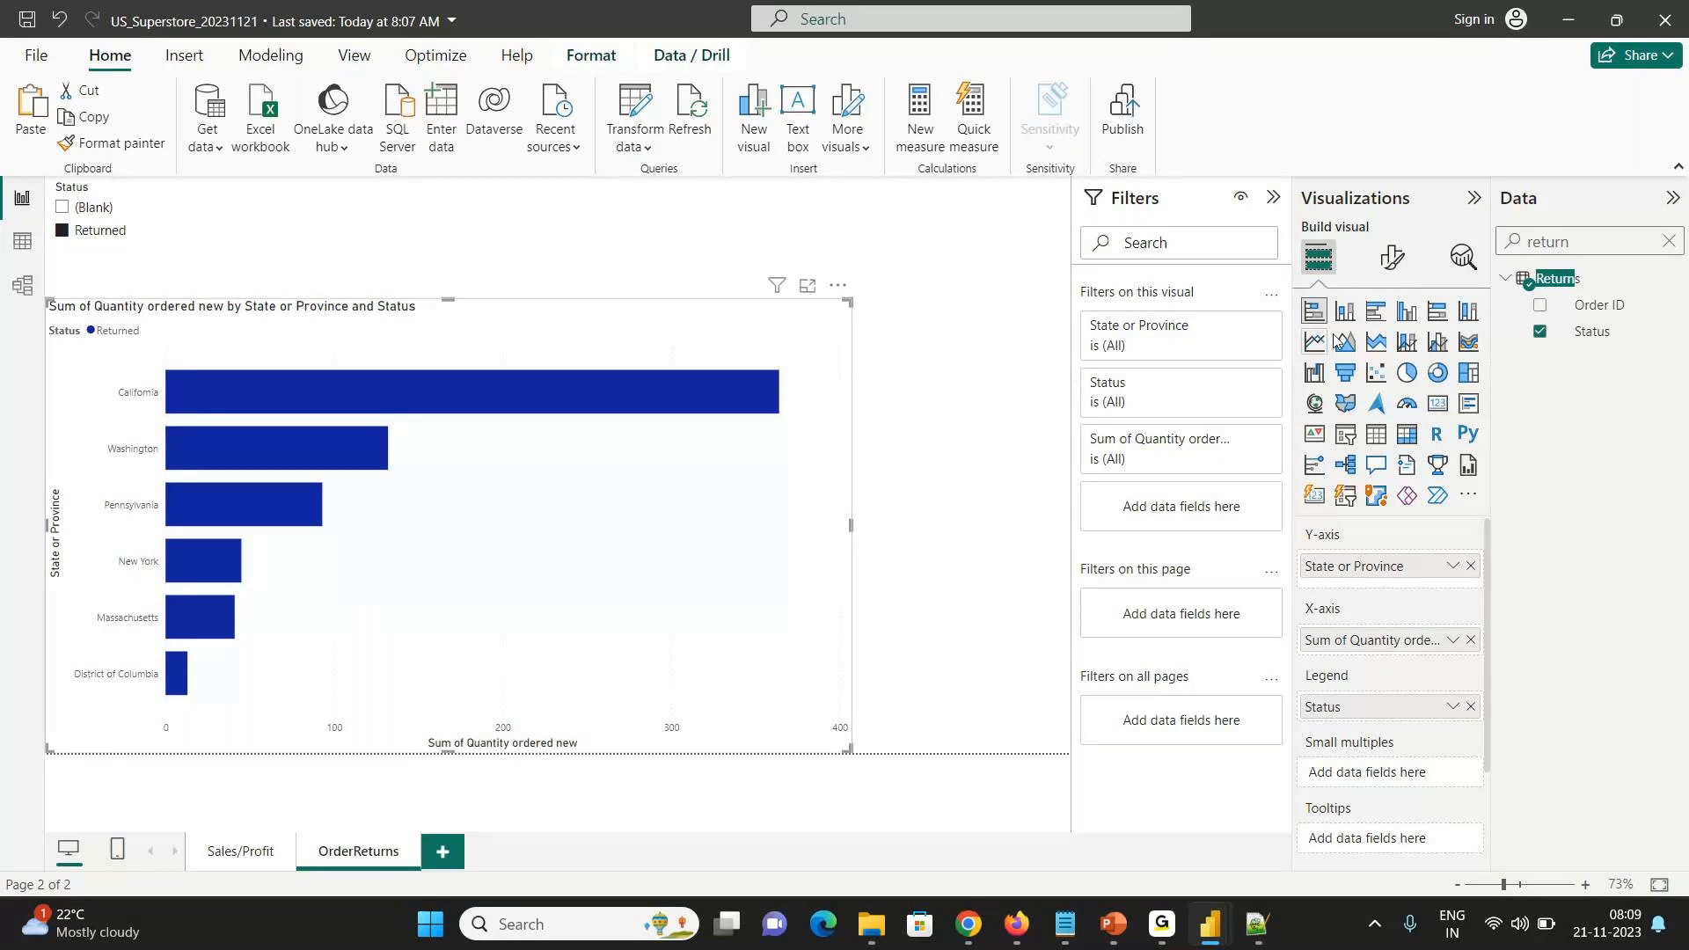
click(1391, 259)
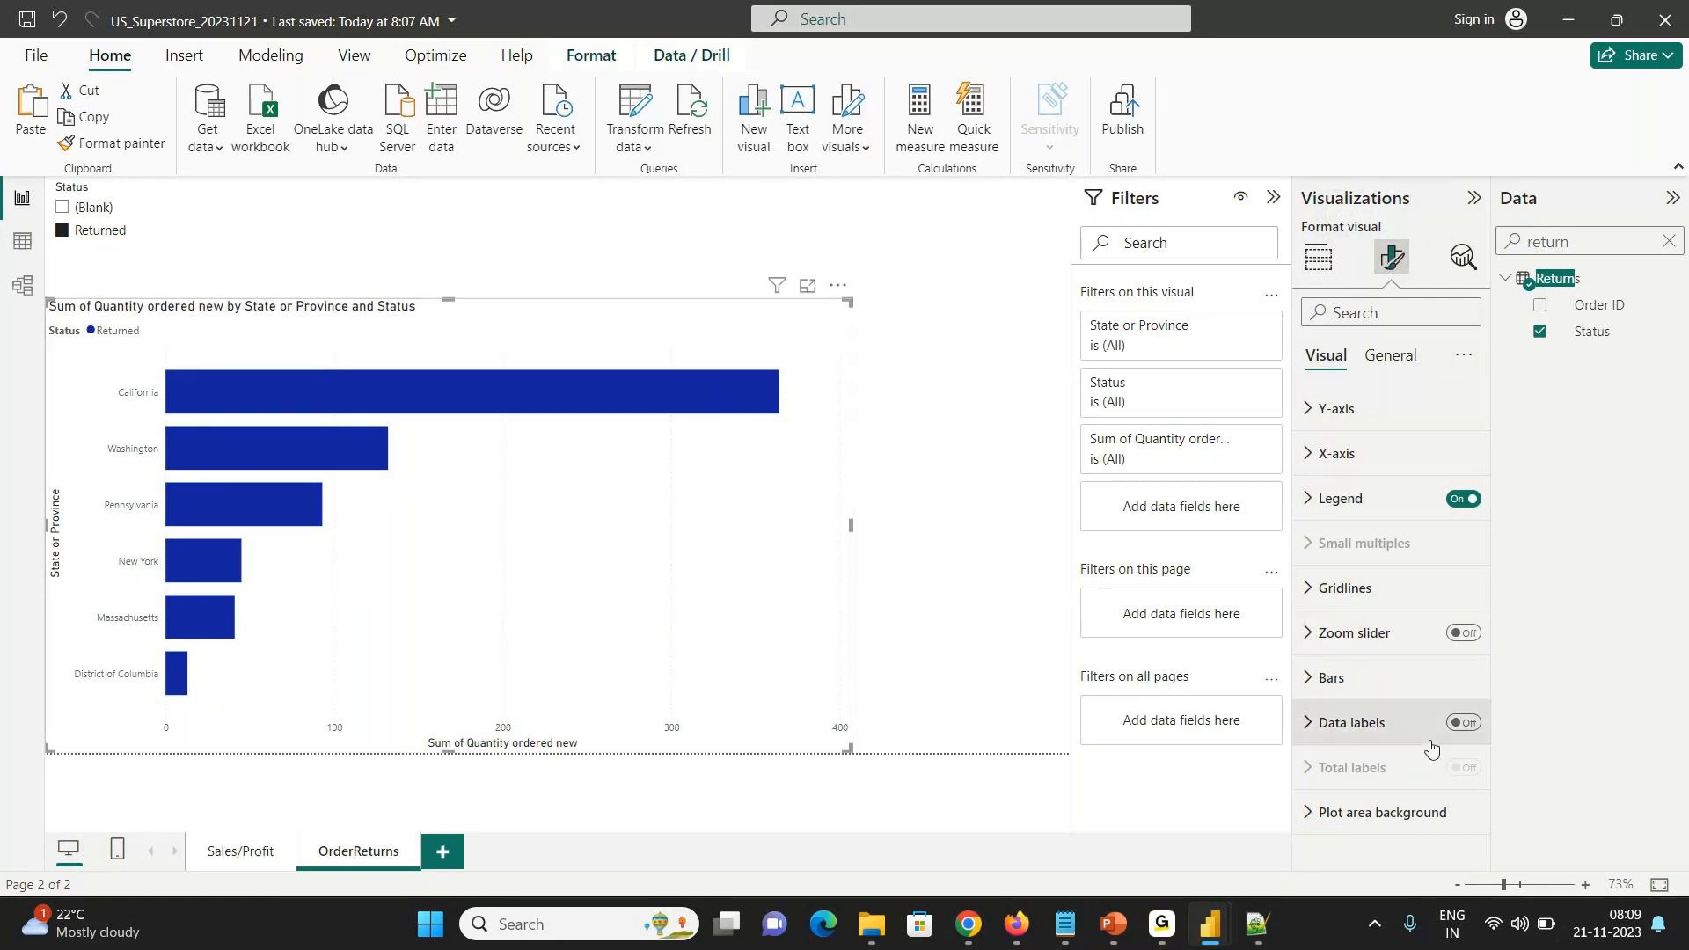
click(1464, 730)
click(1337, 722)
drag(1487, 592, 1479, 762)
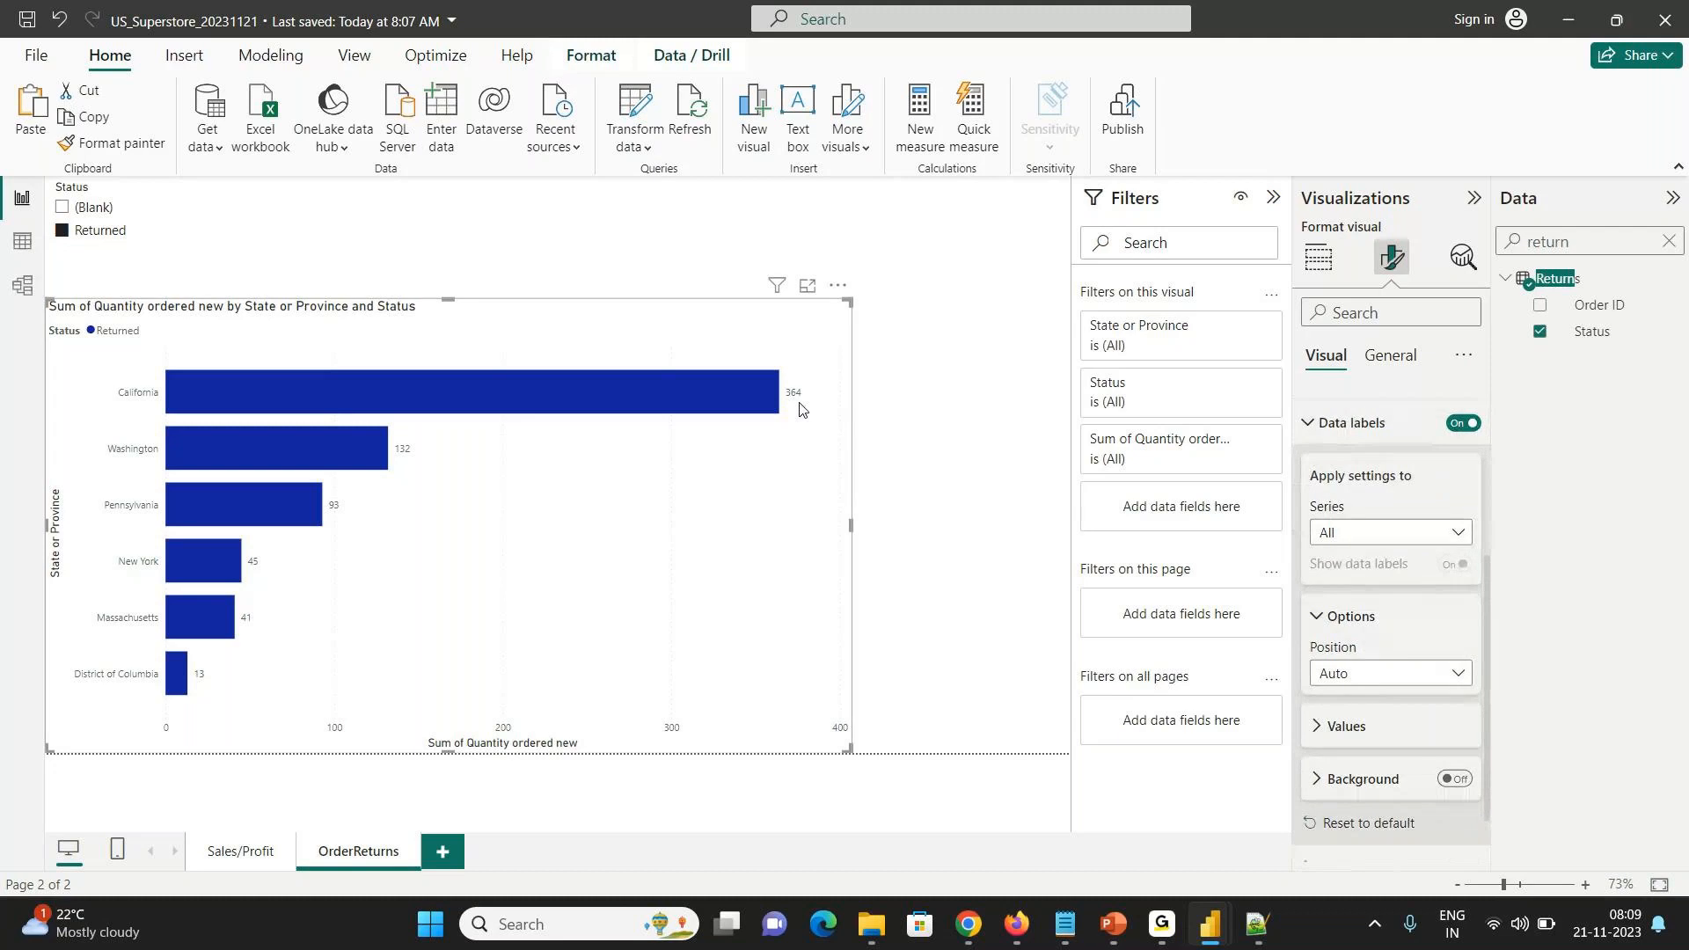
click(1344, 675)
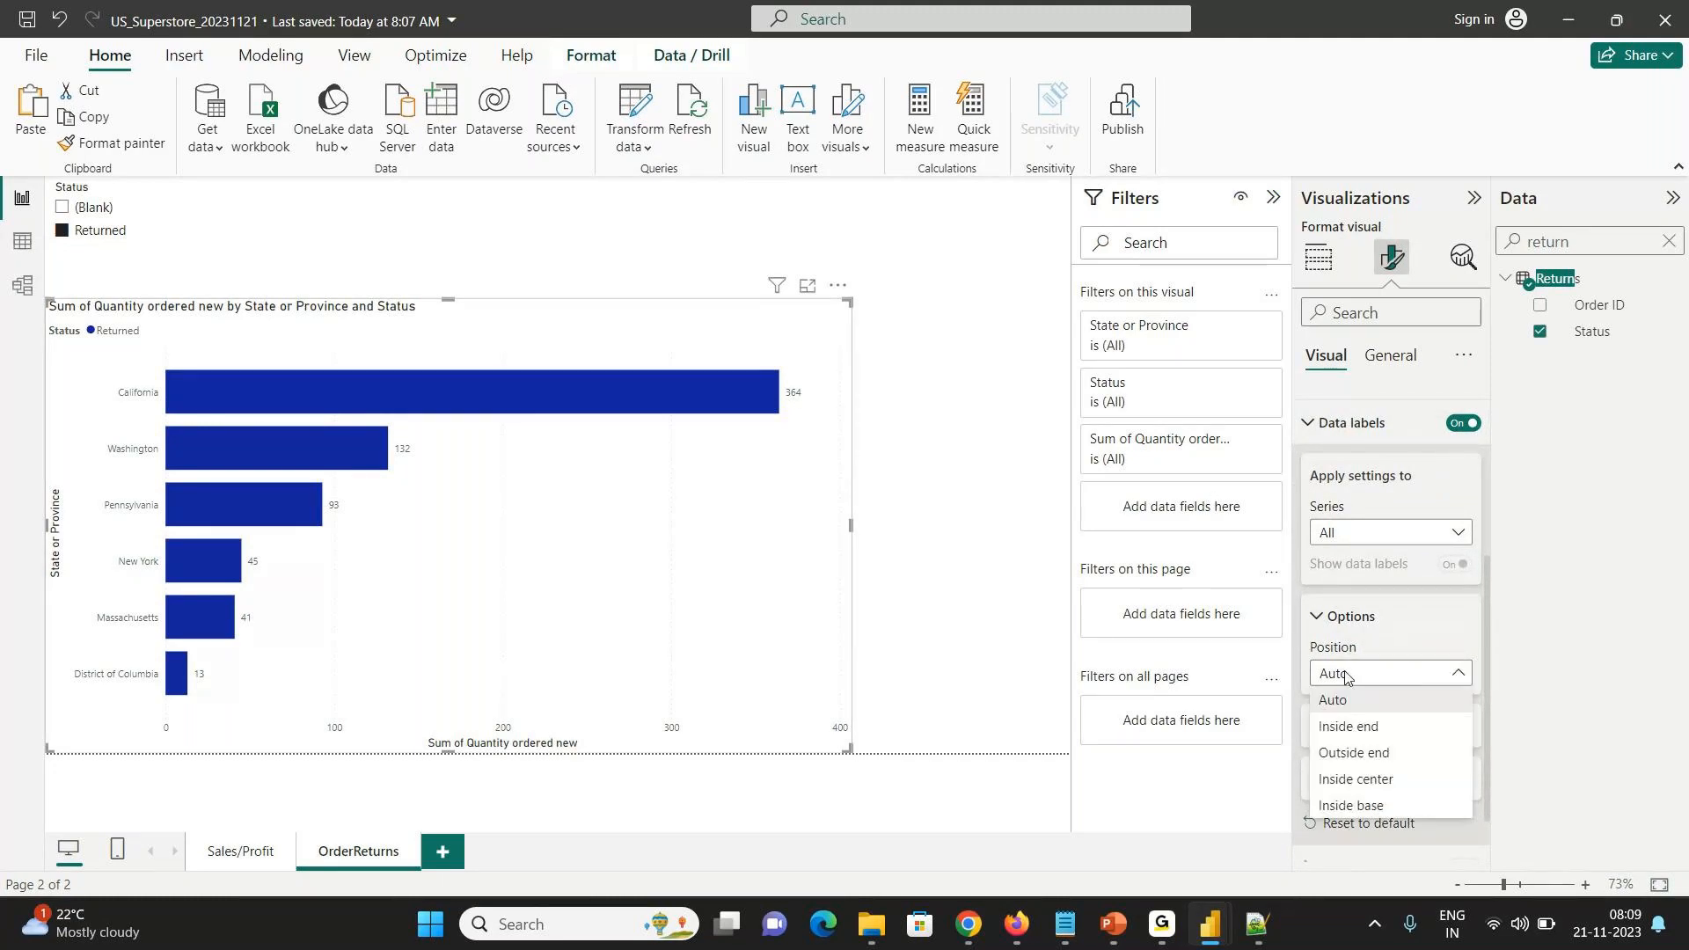
click(1346, 727)
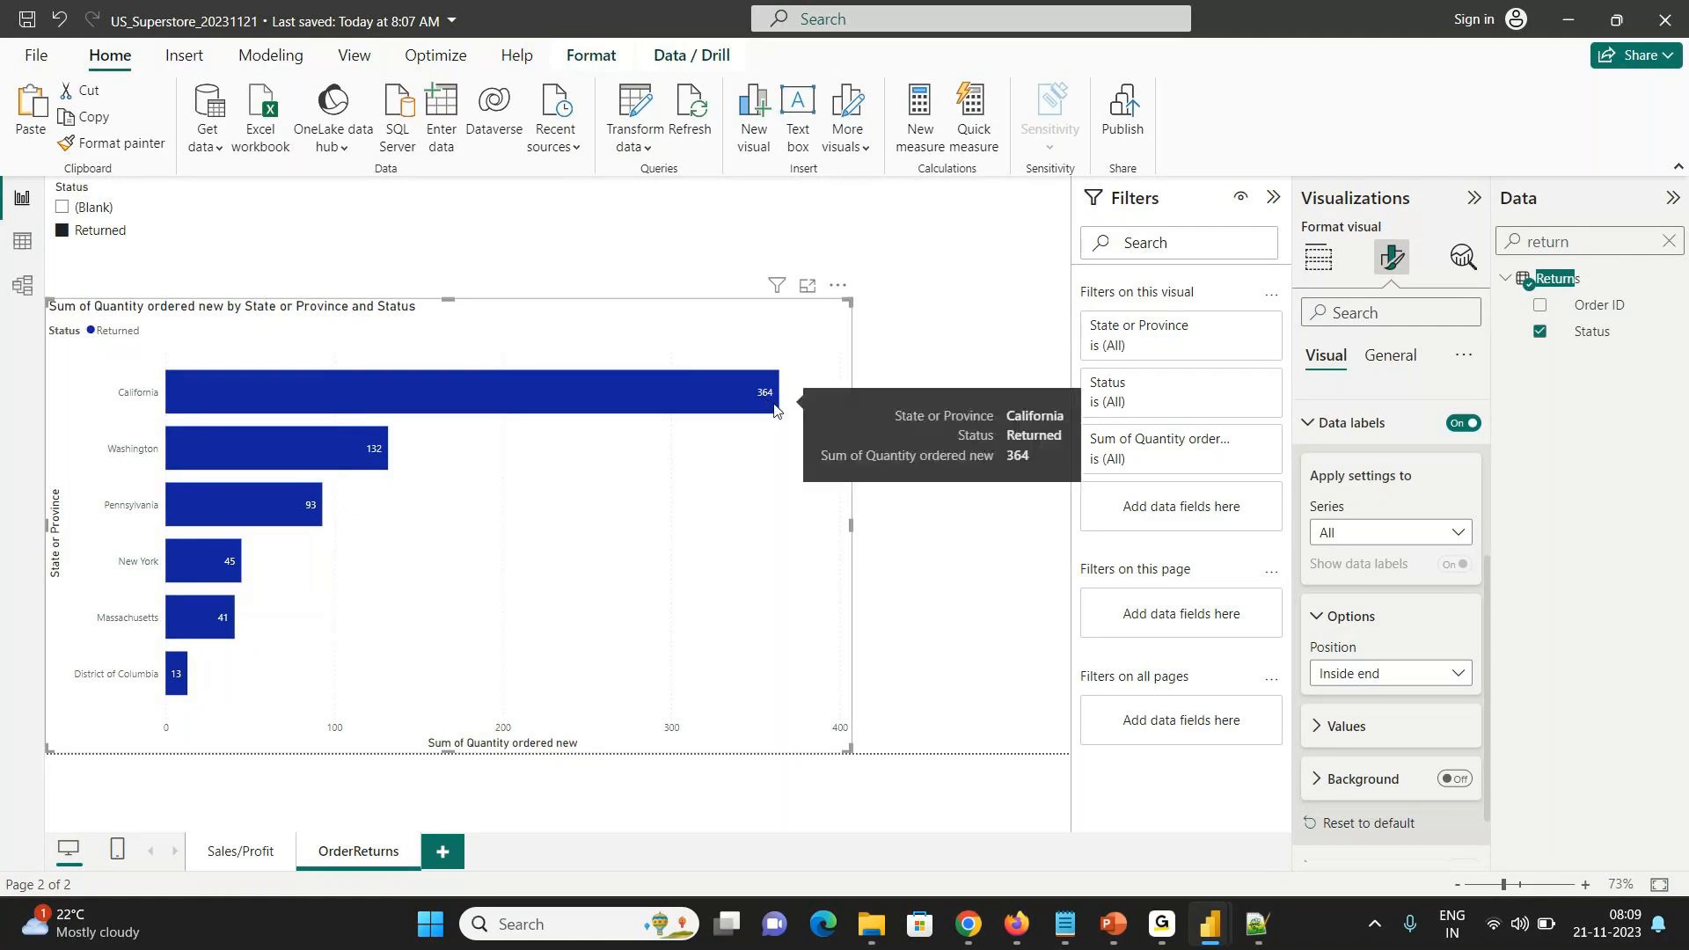
- Increase the font size of the bar chart's data label values to 14
click(1319, 730)
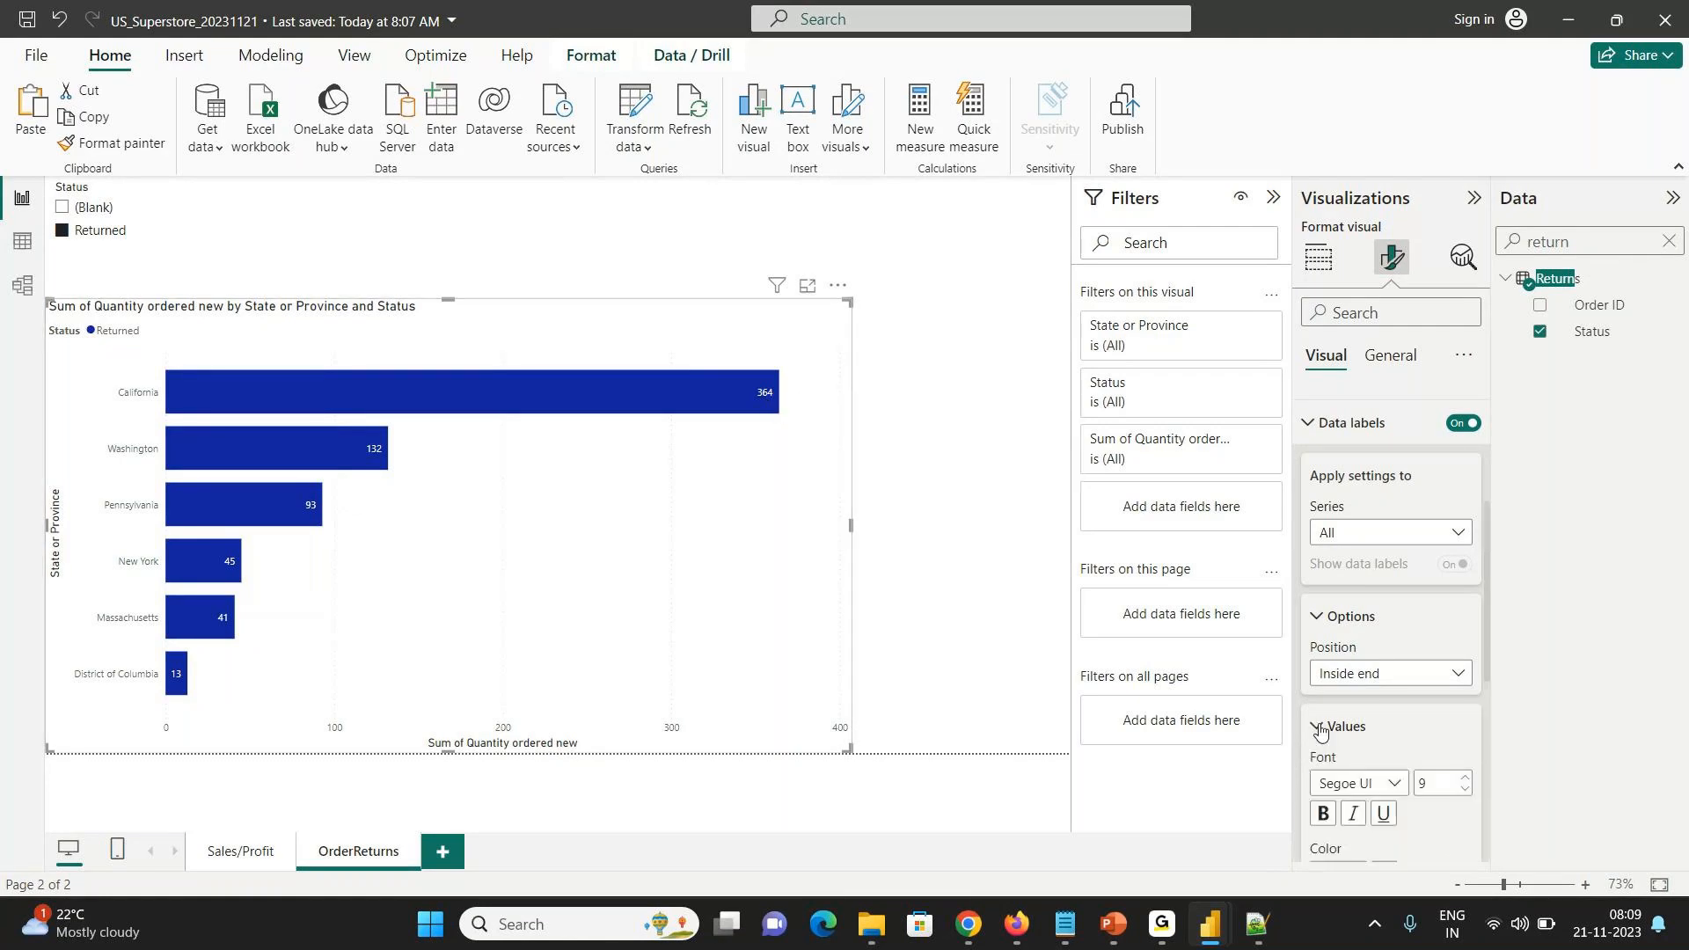
drag(1484, 660, 1487, 733)
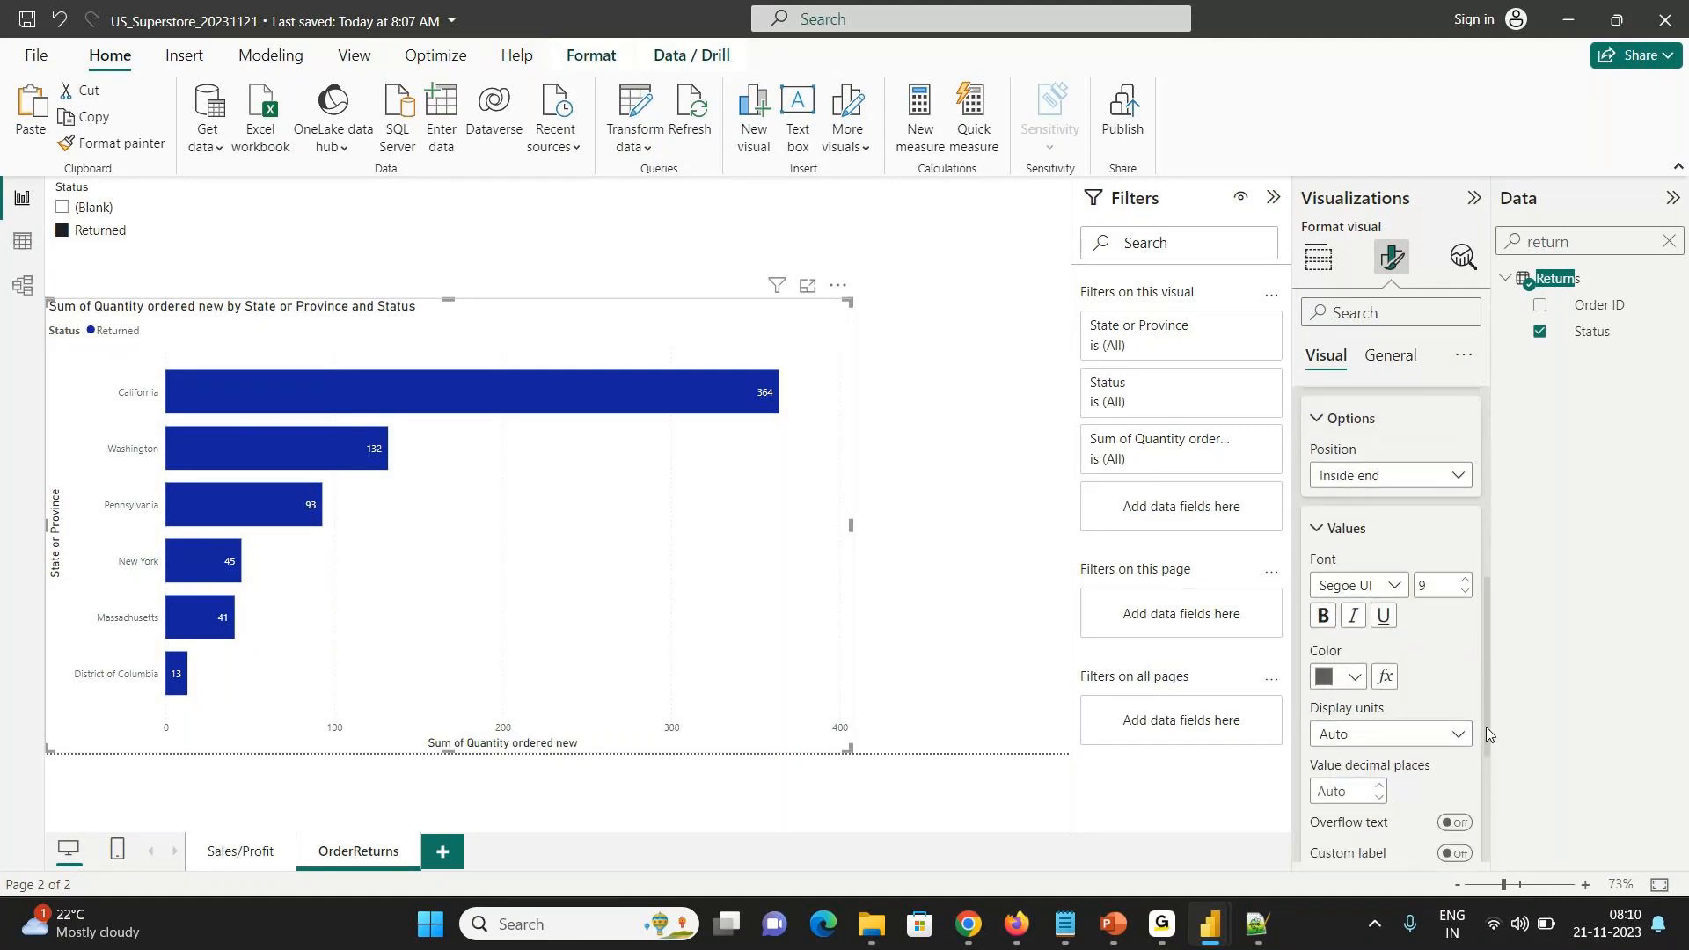
click(1466, 581)
click(1466, 581)
click(1466, 581)
click(1466, 581)
click(1466, 582)
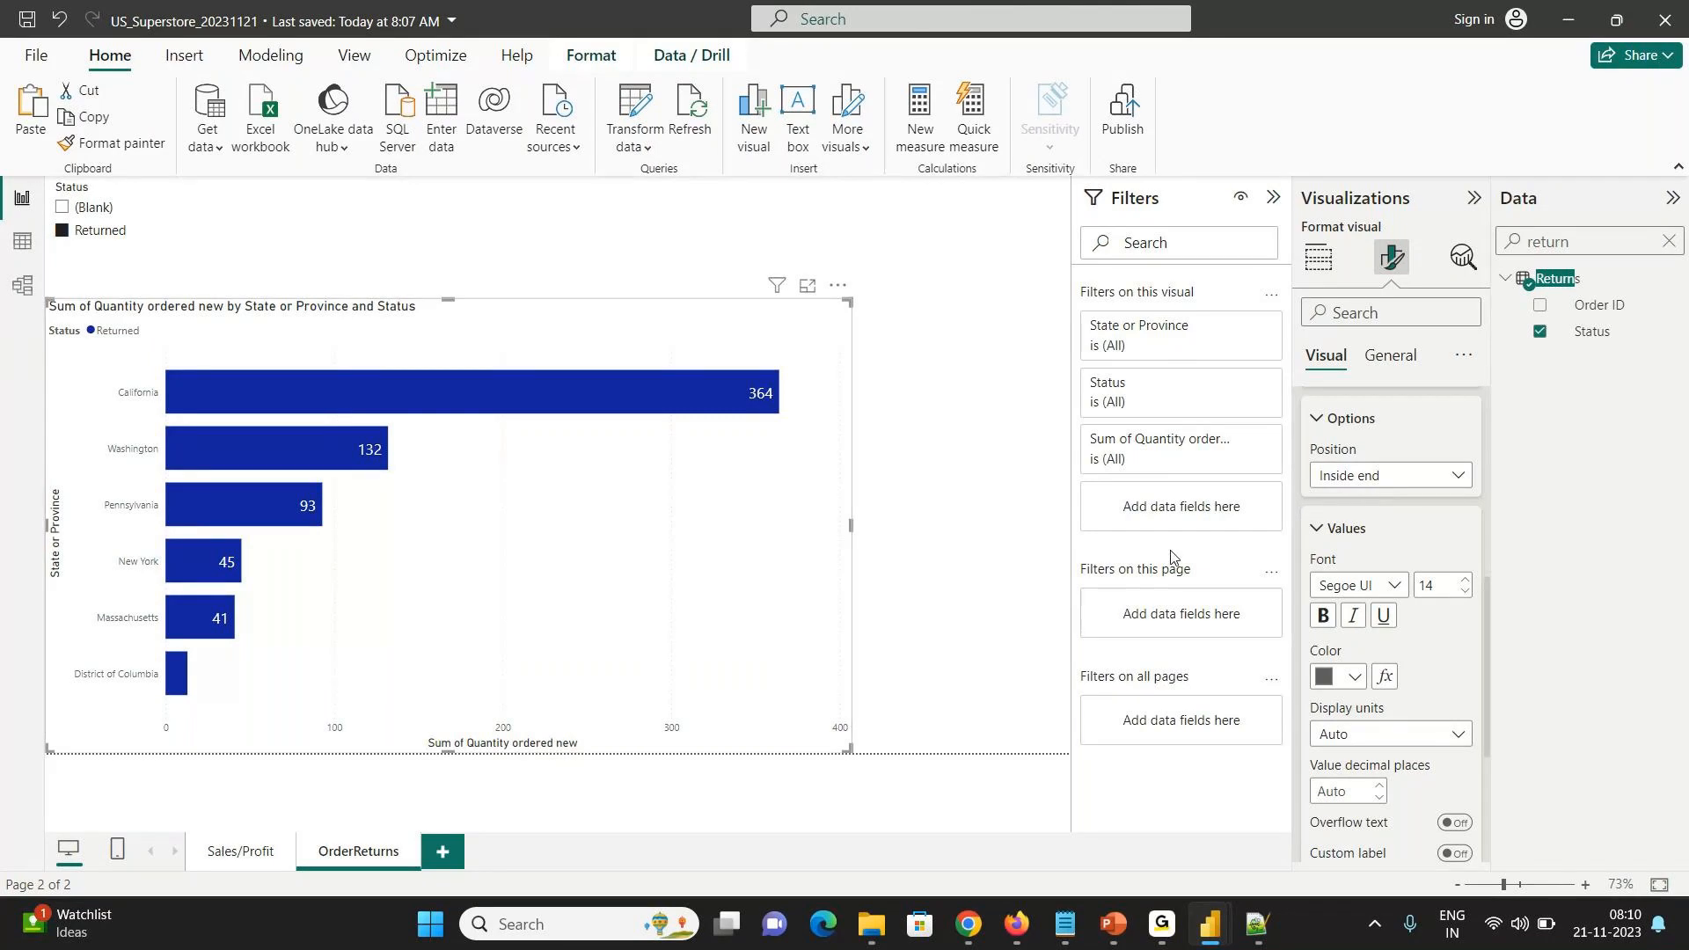
- Start conditional formatting of the data label color with rules based on the Quantity ordered new field, found by searching "quan"
click(1384, 677)
drag(742, 109, 1168, 136)
click(929, 434)
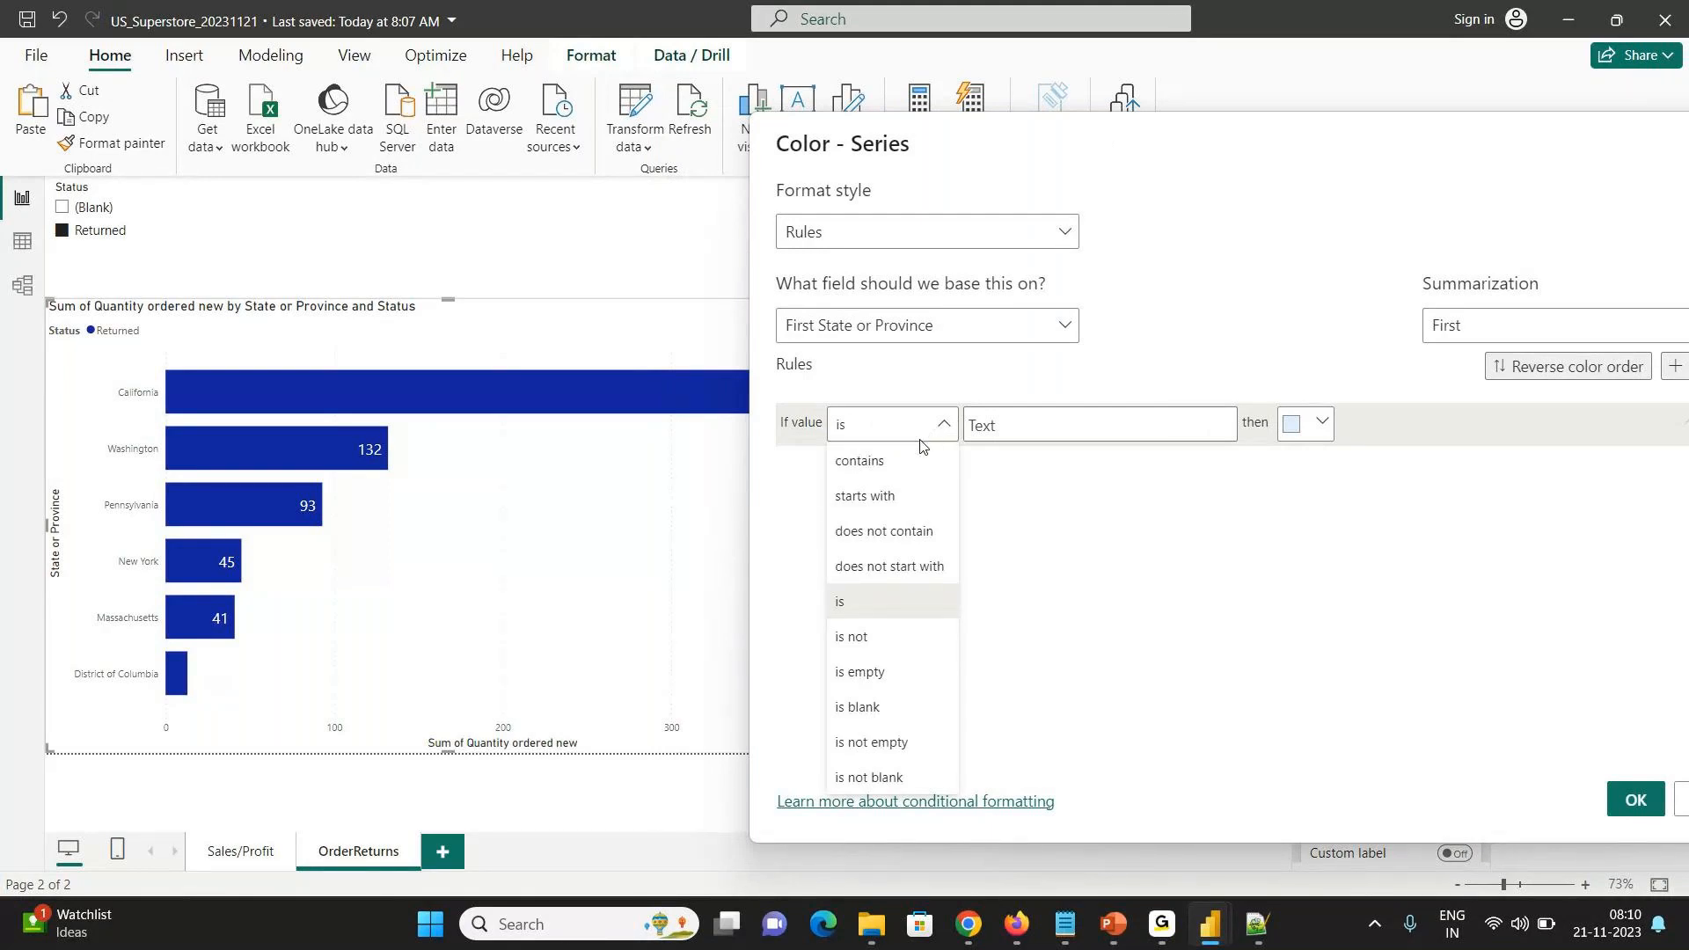
click(879, 291)
click(860, 323)
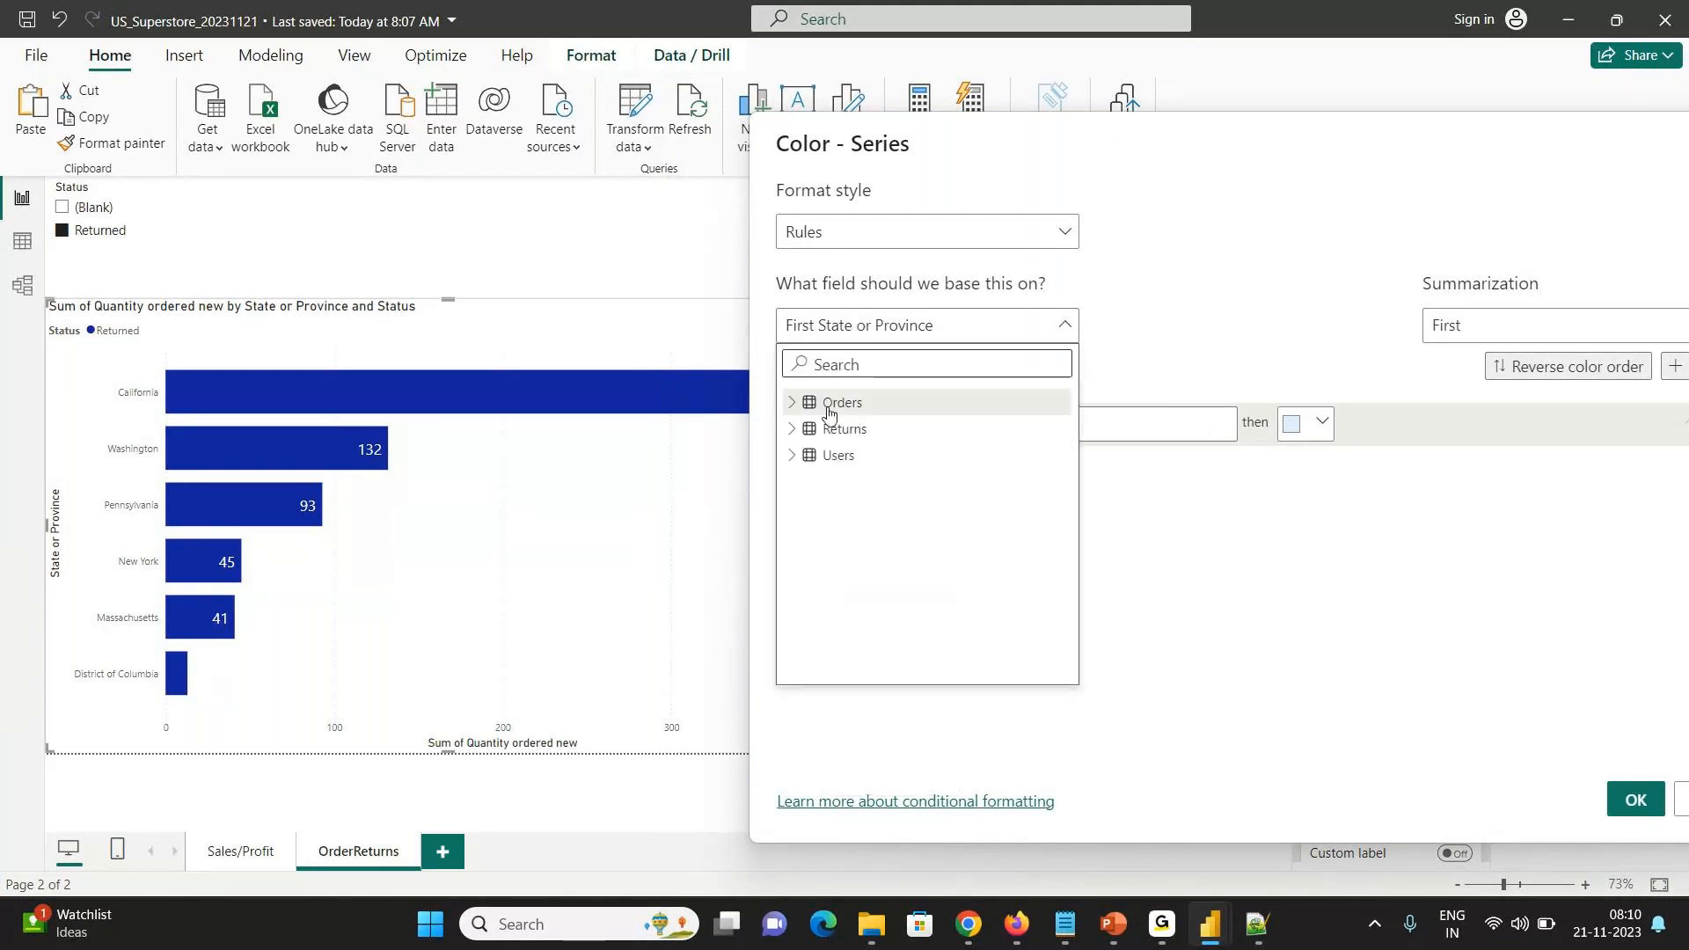
click(826, 363)
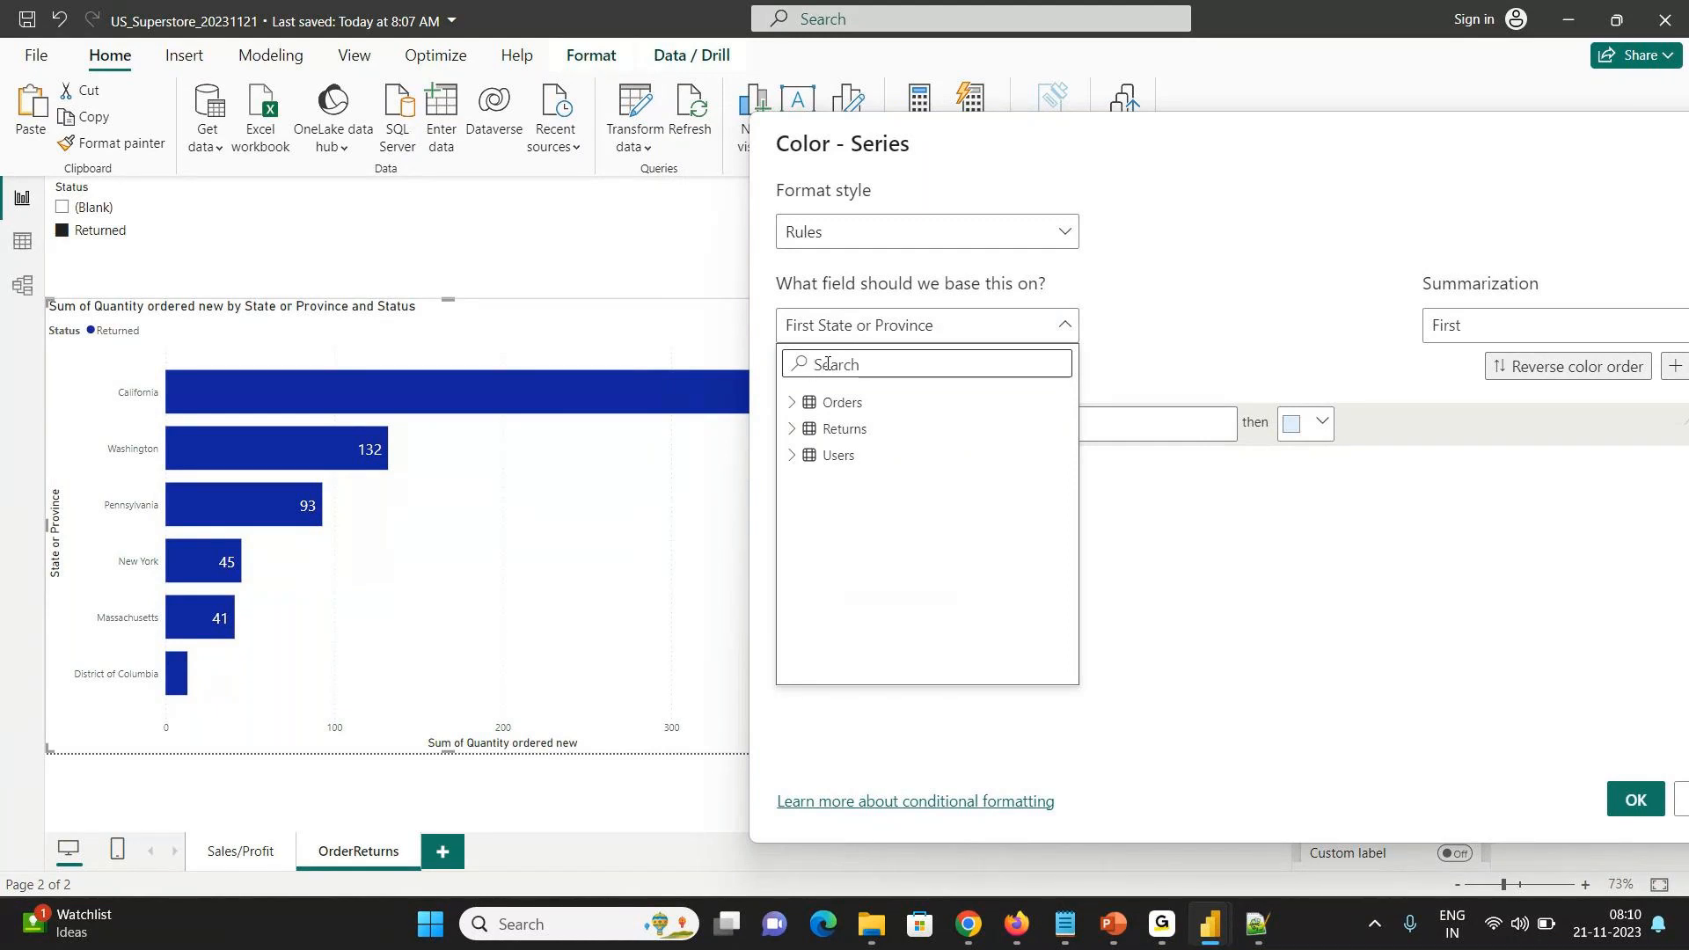
text(quan)
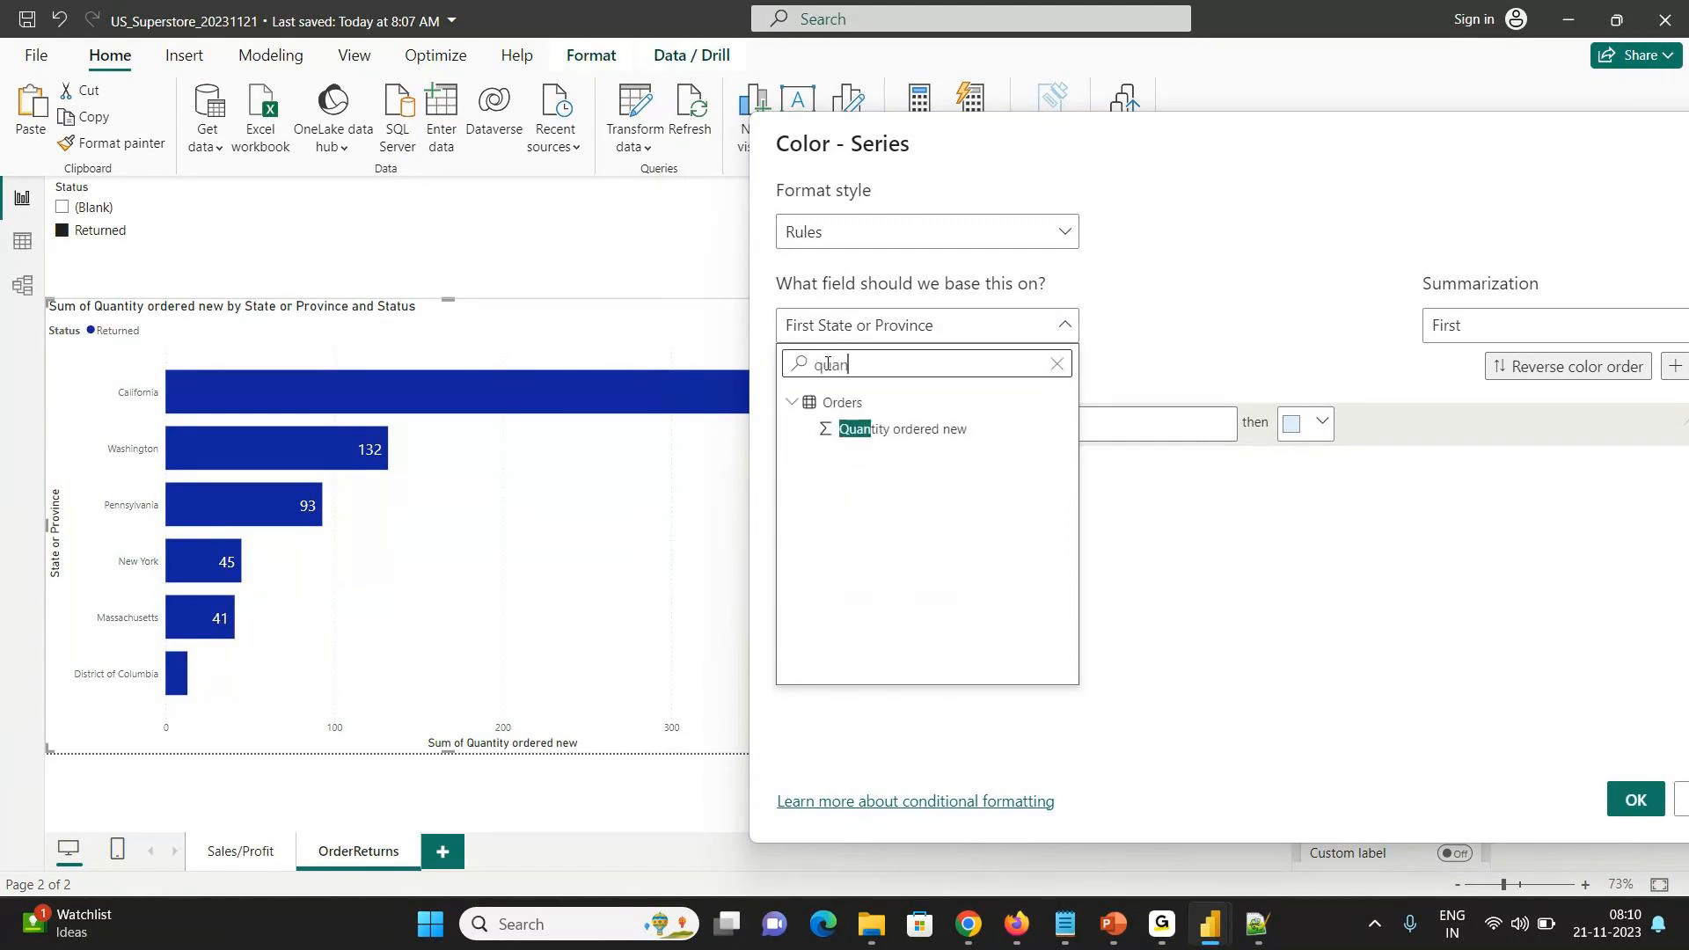
click(880, 430)
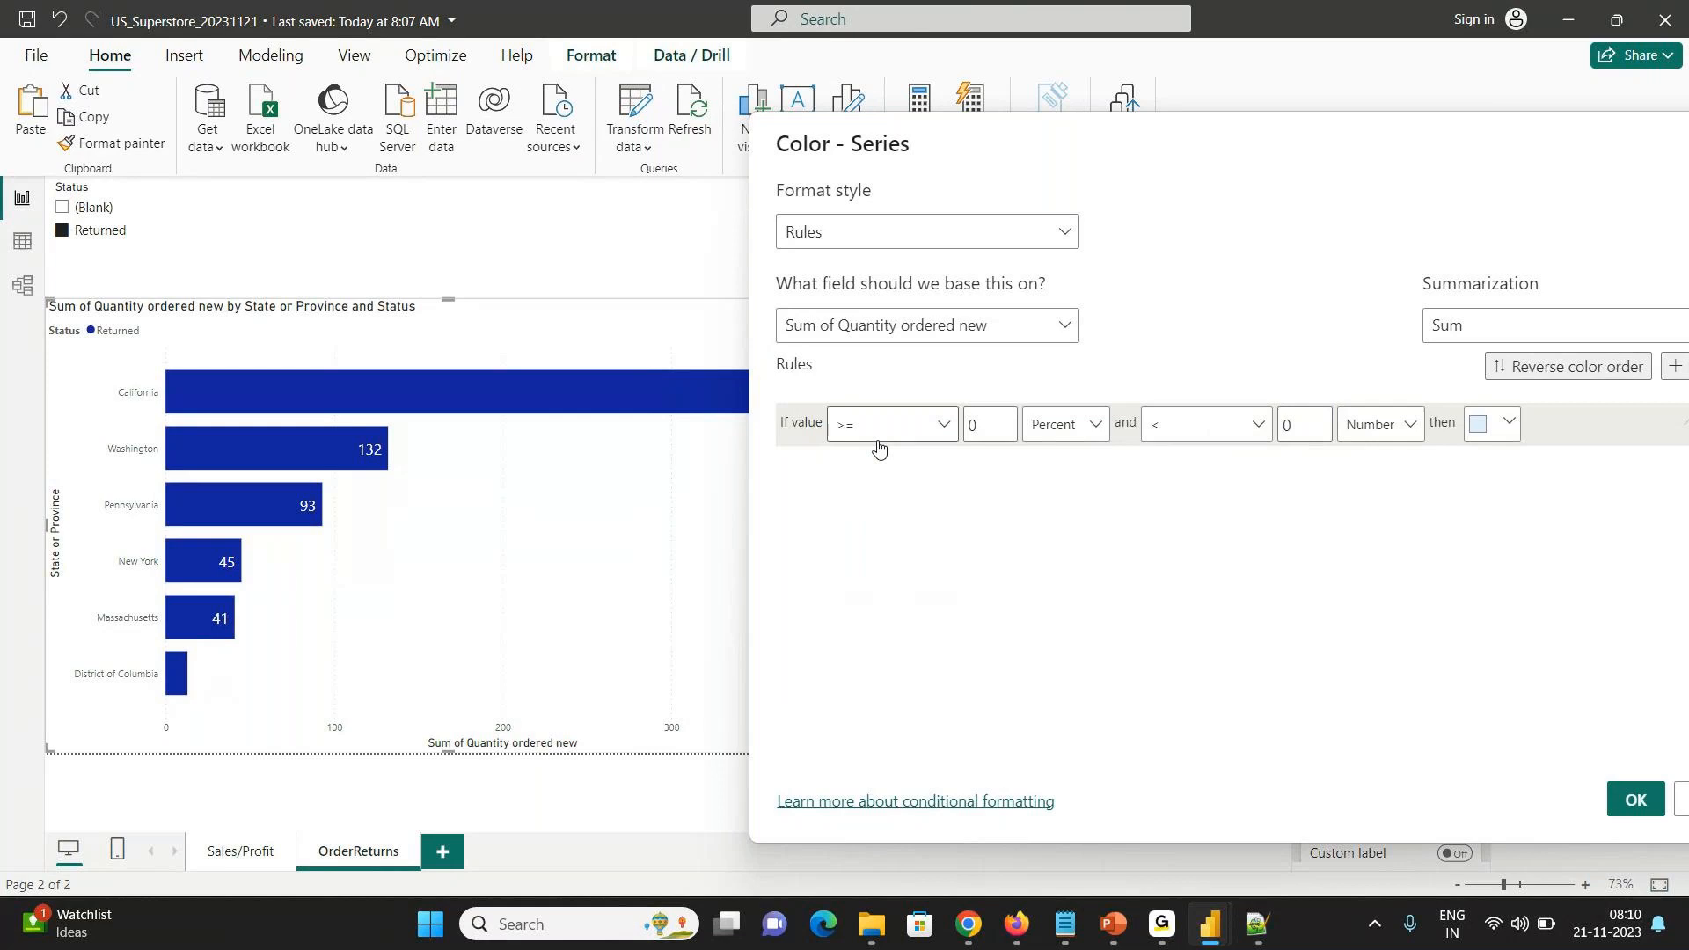
- Set the label color rule's lower bound to 100 and its color to red
double_click(985, 426)
text(100)
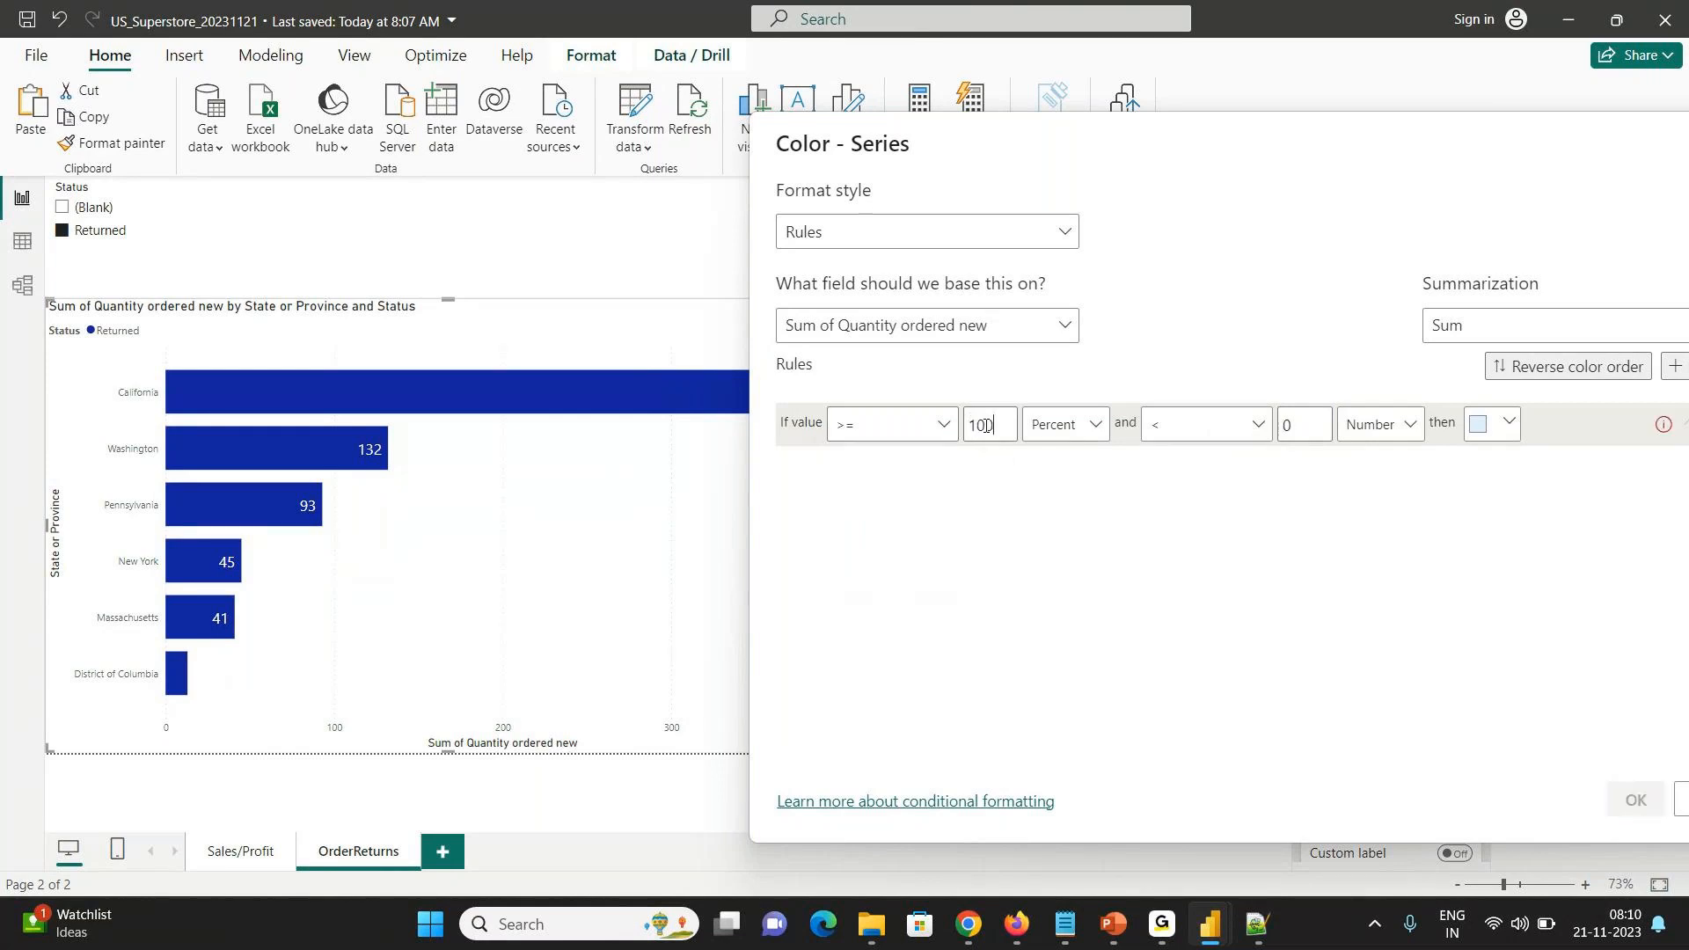
drag(1161, 132, 800, 131)
click(1146, 423)
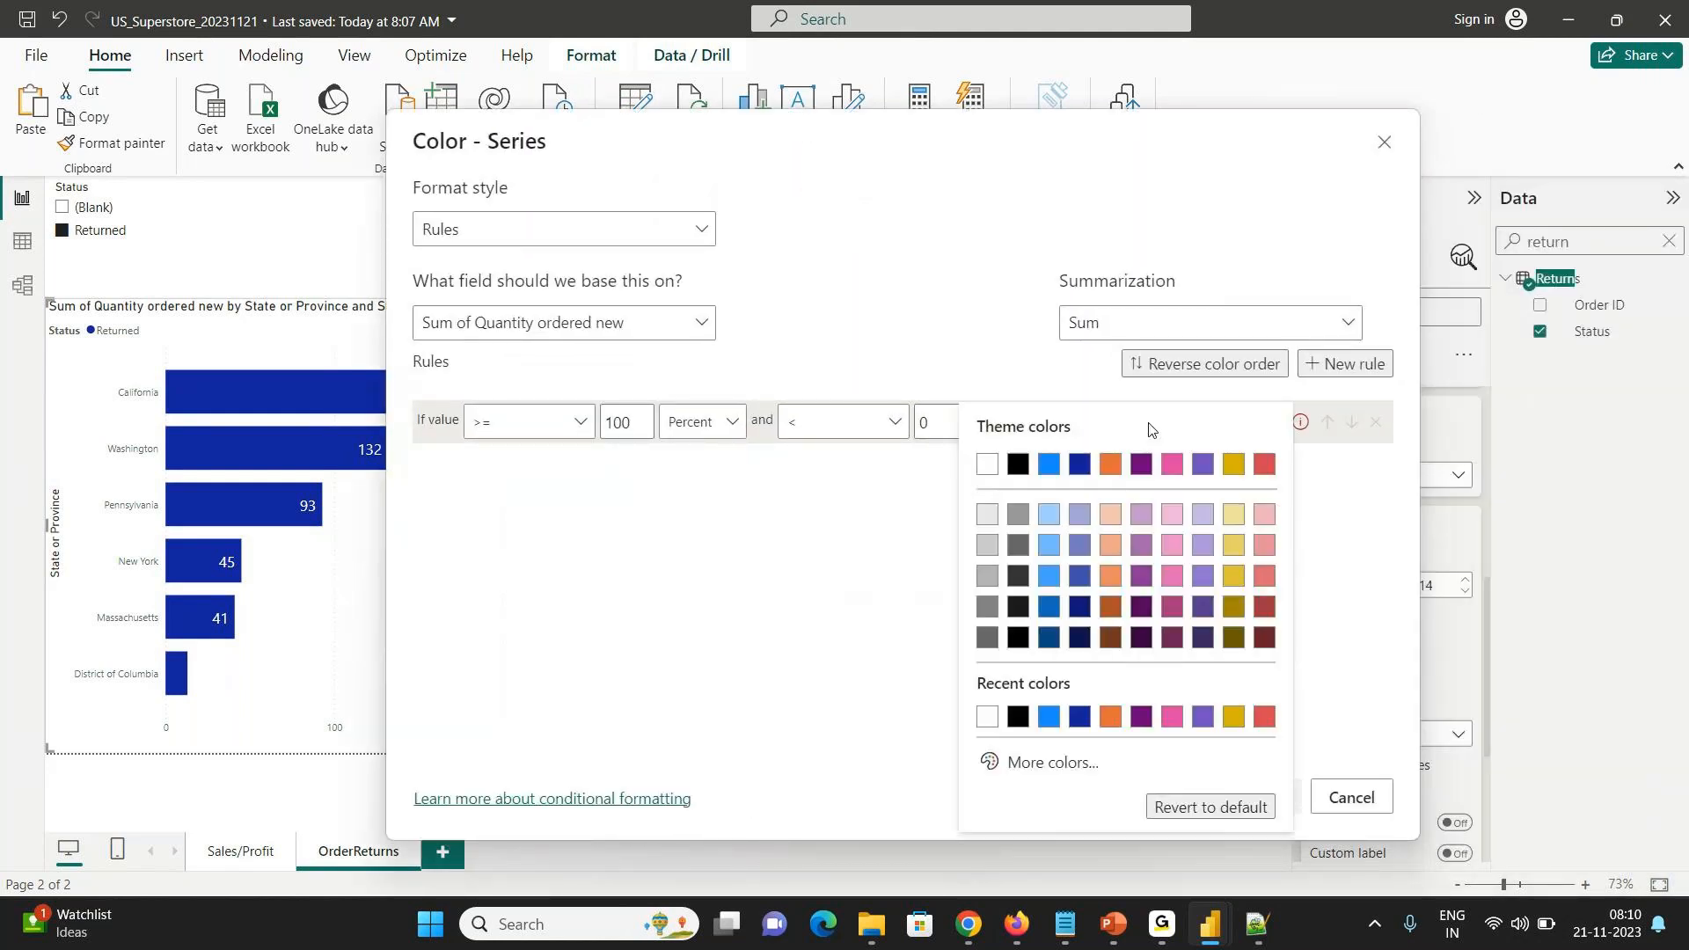
click(1265, 718)
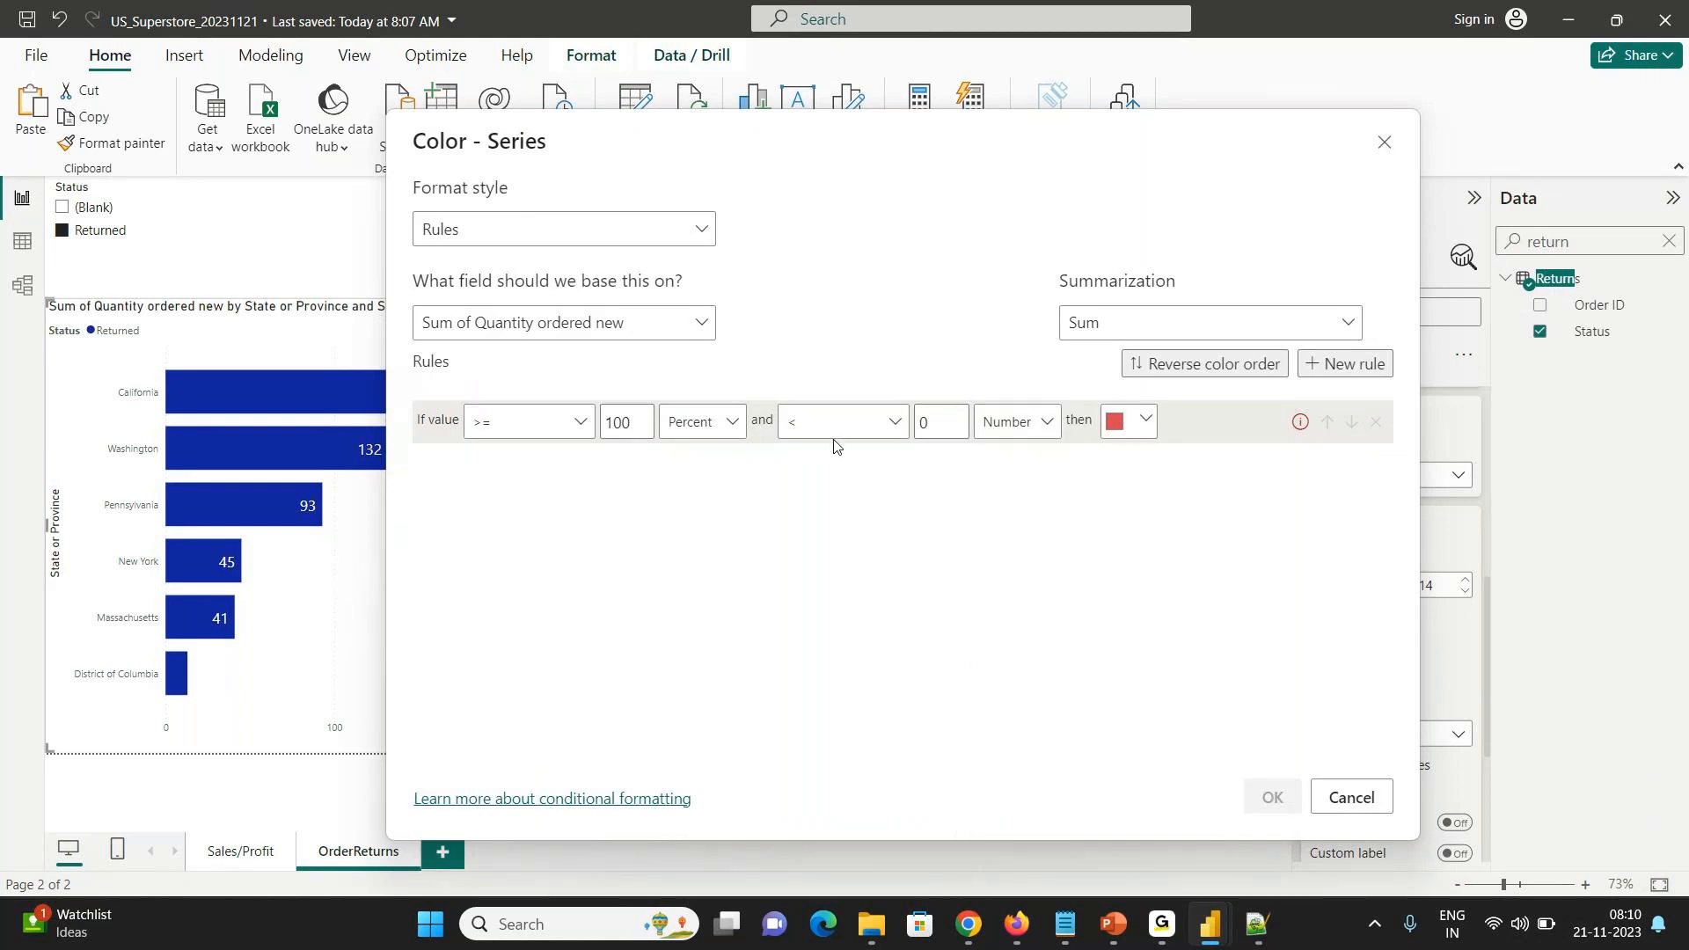
- Set the rule's upper bound to Max and the lower bound's unit to Number, apply the rule and save the report
click(934, 423)
key(BackSpace)
click(1014, 422)
click(689, 424)
click(691, 424)
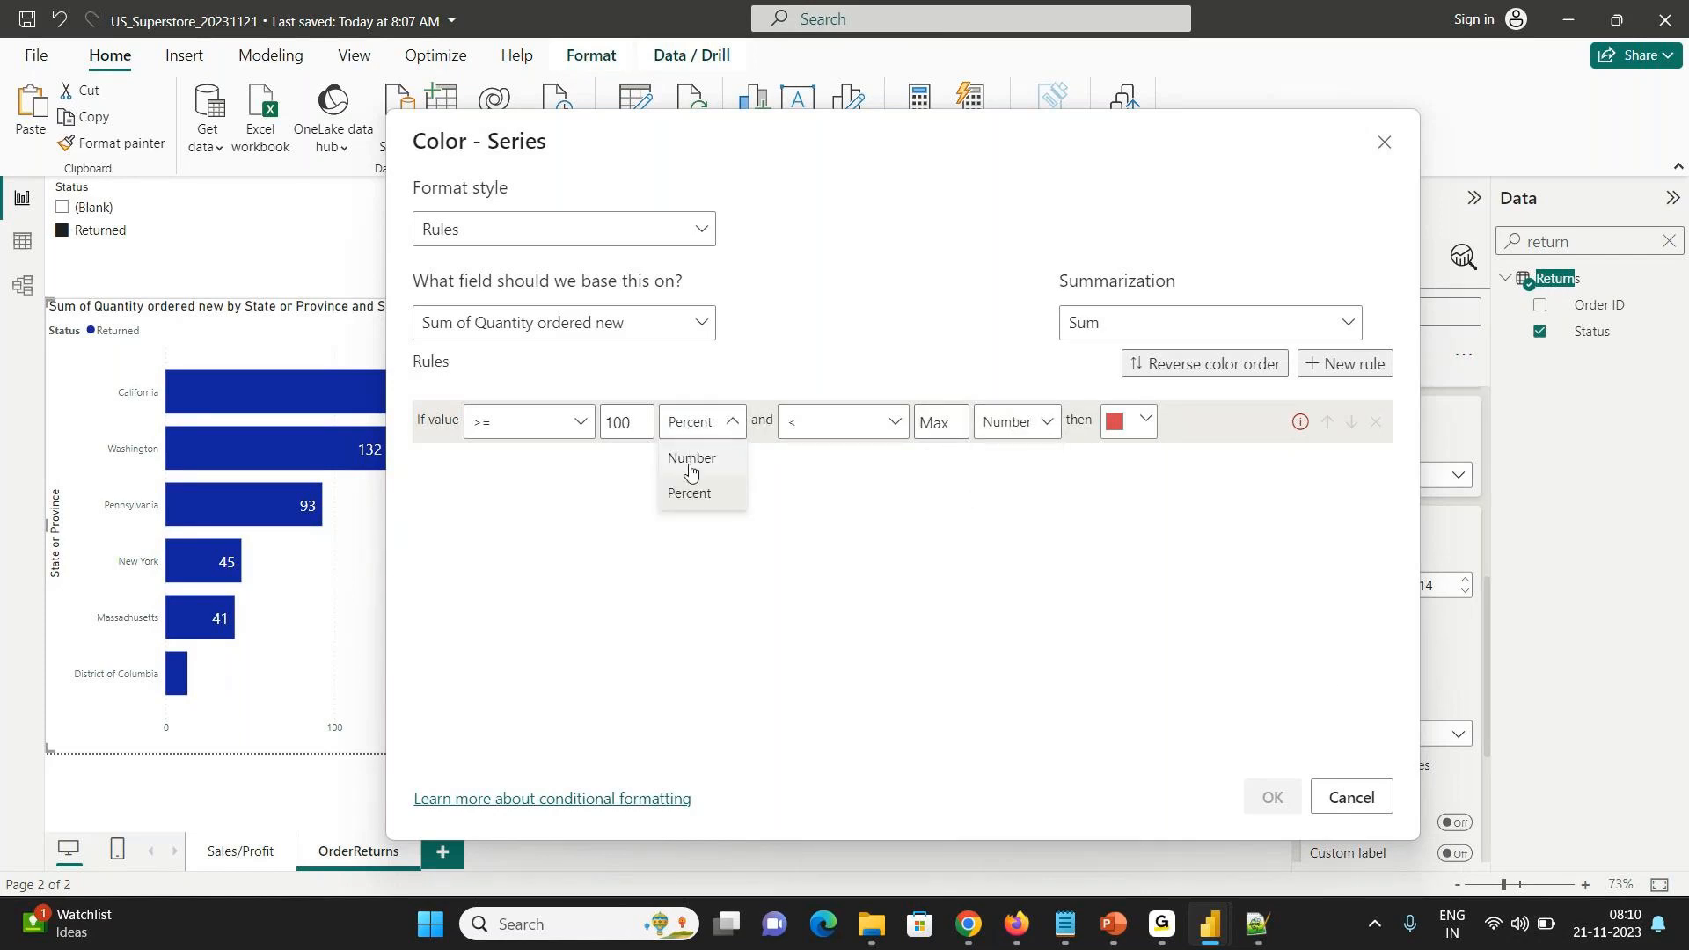
click(690, 459)
click(1273, 796)
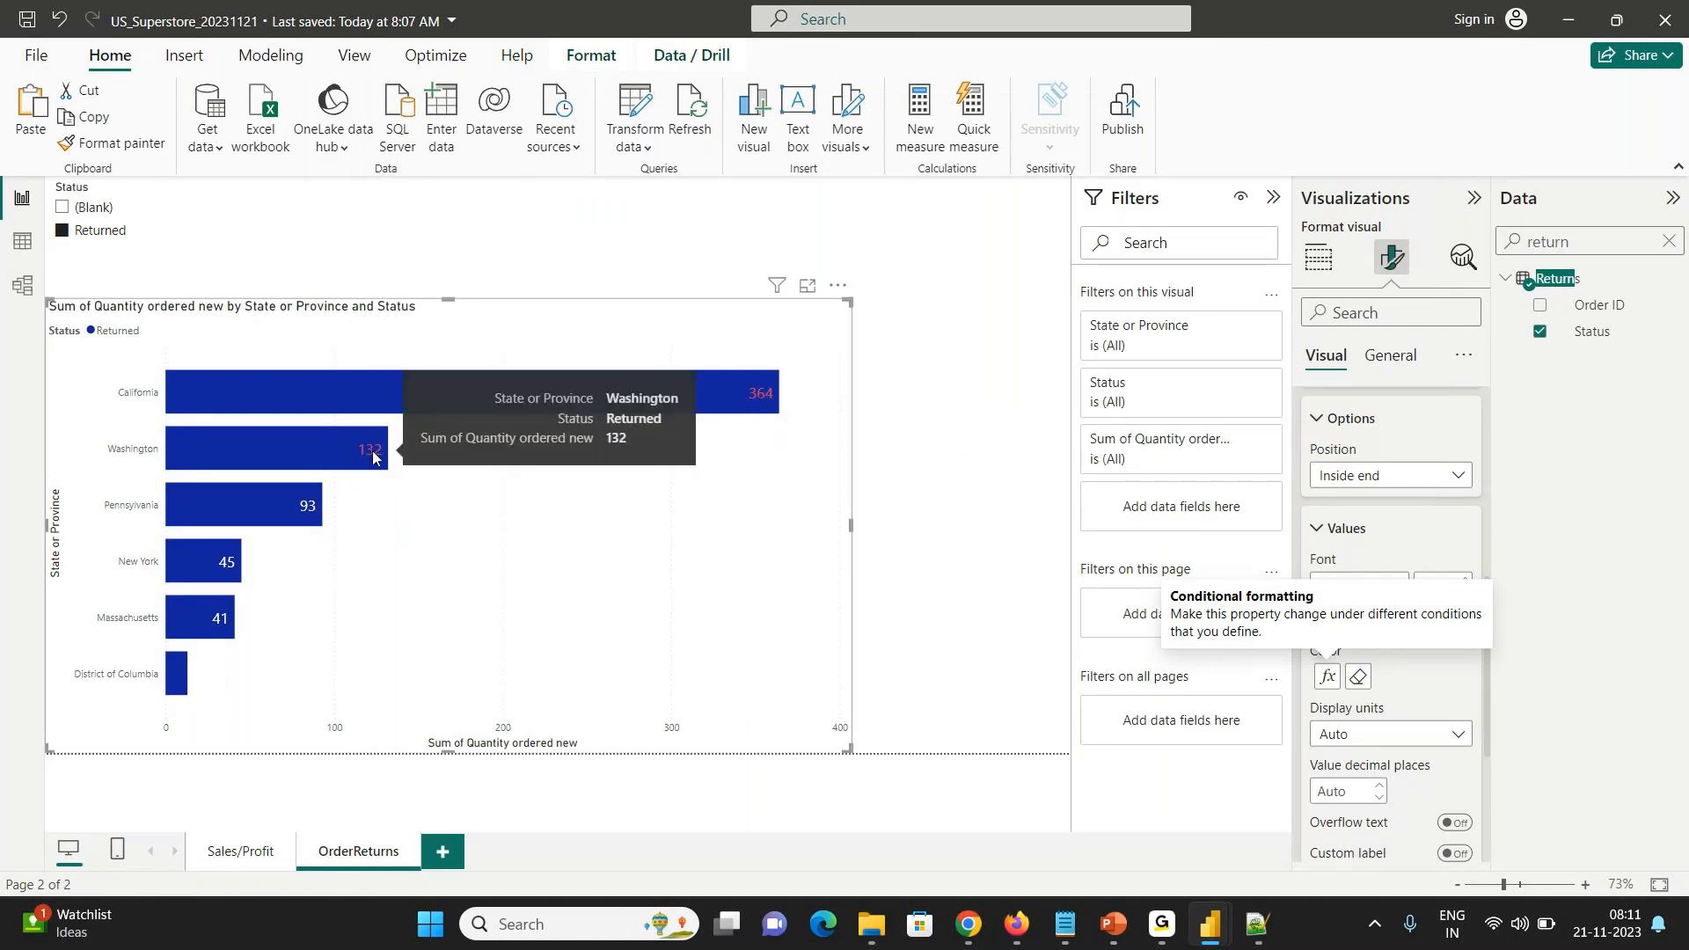
mouse_move(763, 401)
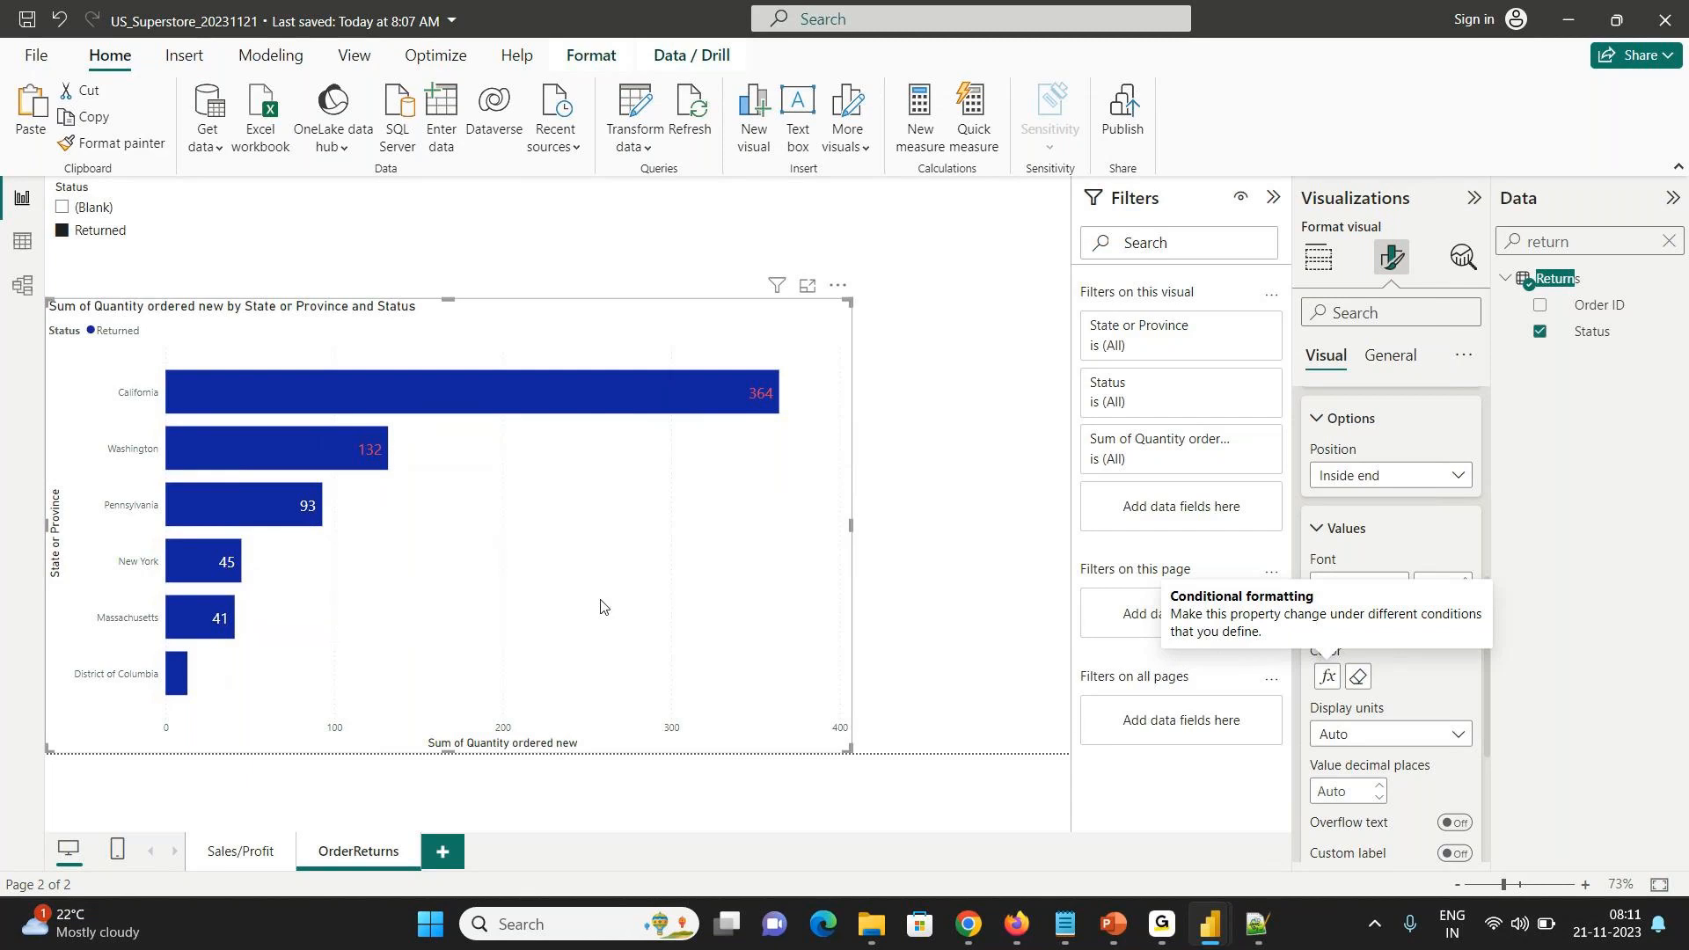
key(ctrl+s)
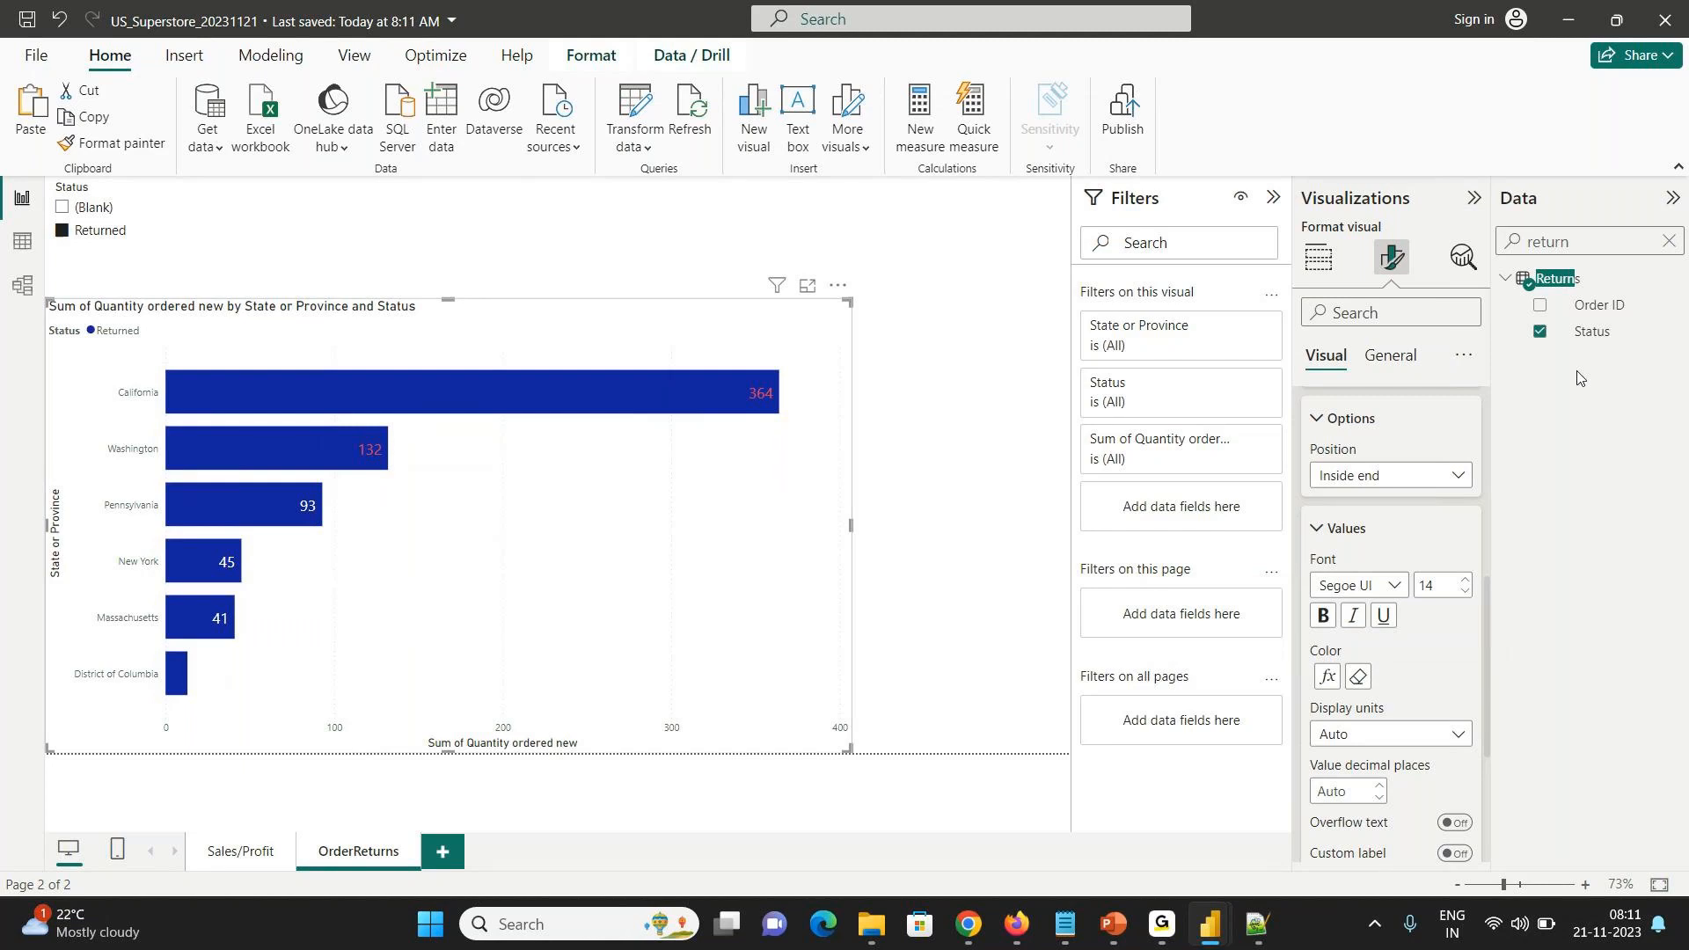
- Look through the bar chart's general and visual formatting options and its field assignments for a bar color setting
click(1388, 359)
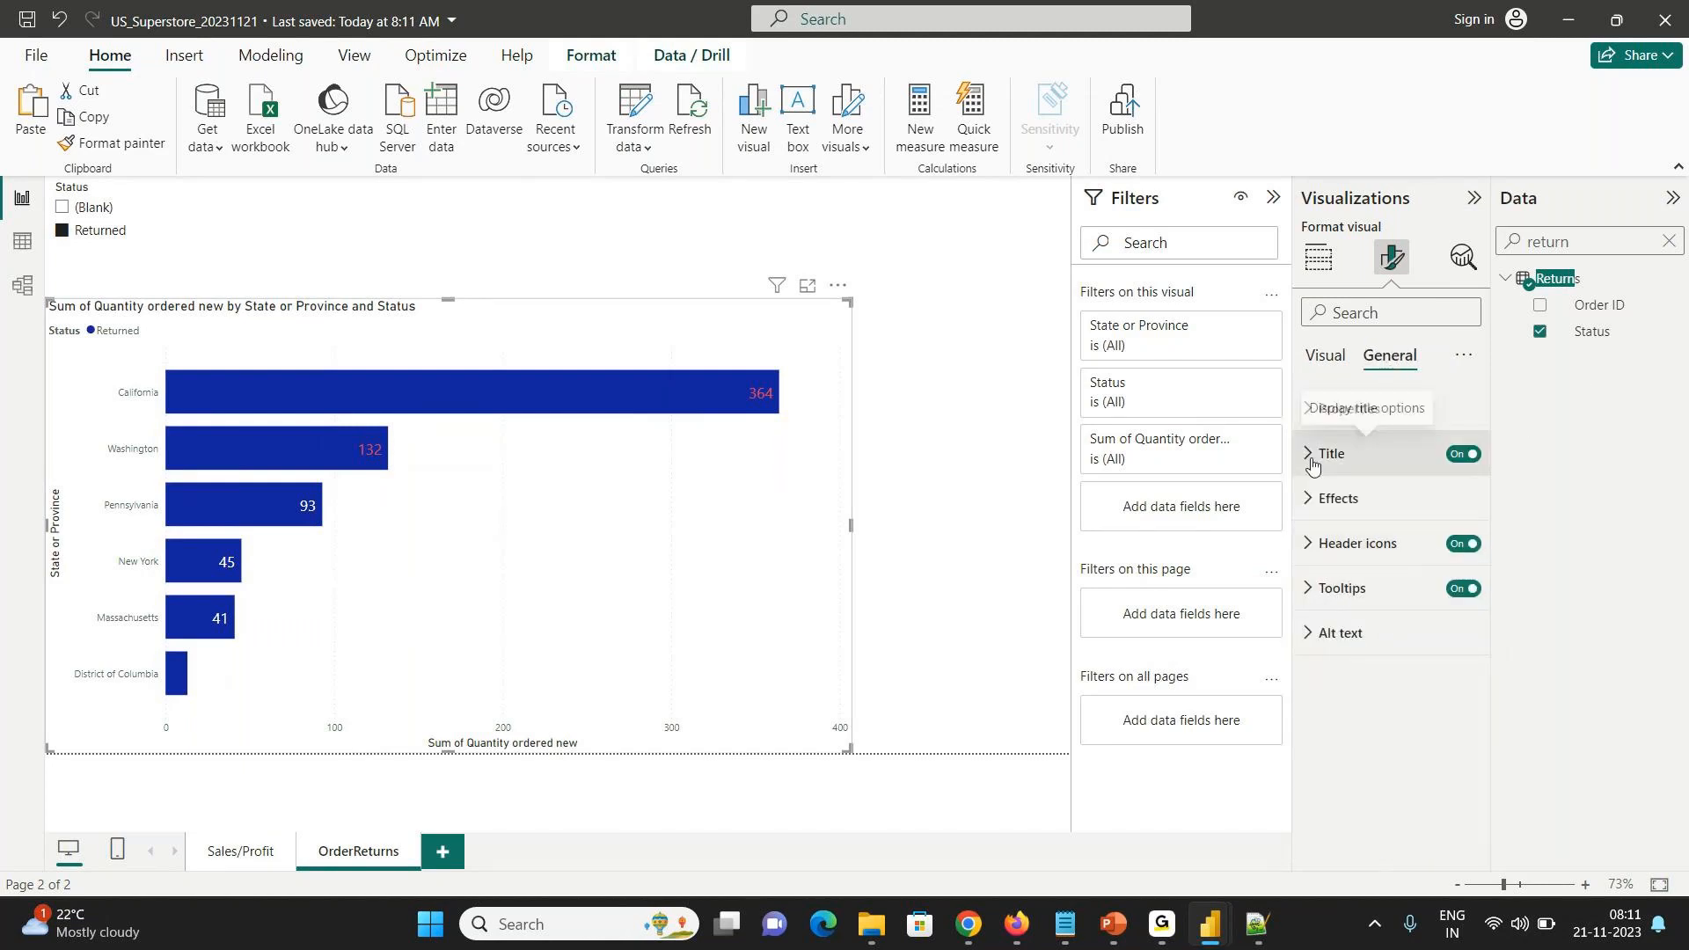
click(1325, 359)
scroll(1486, 528, down, 5)
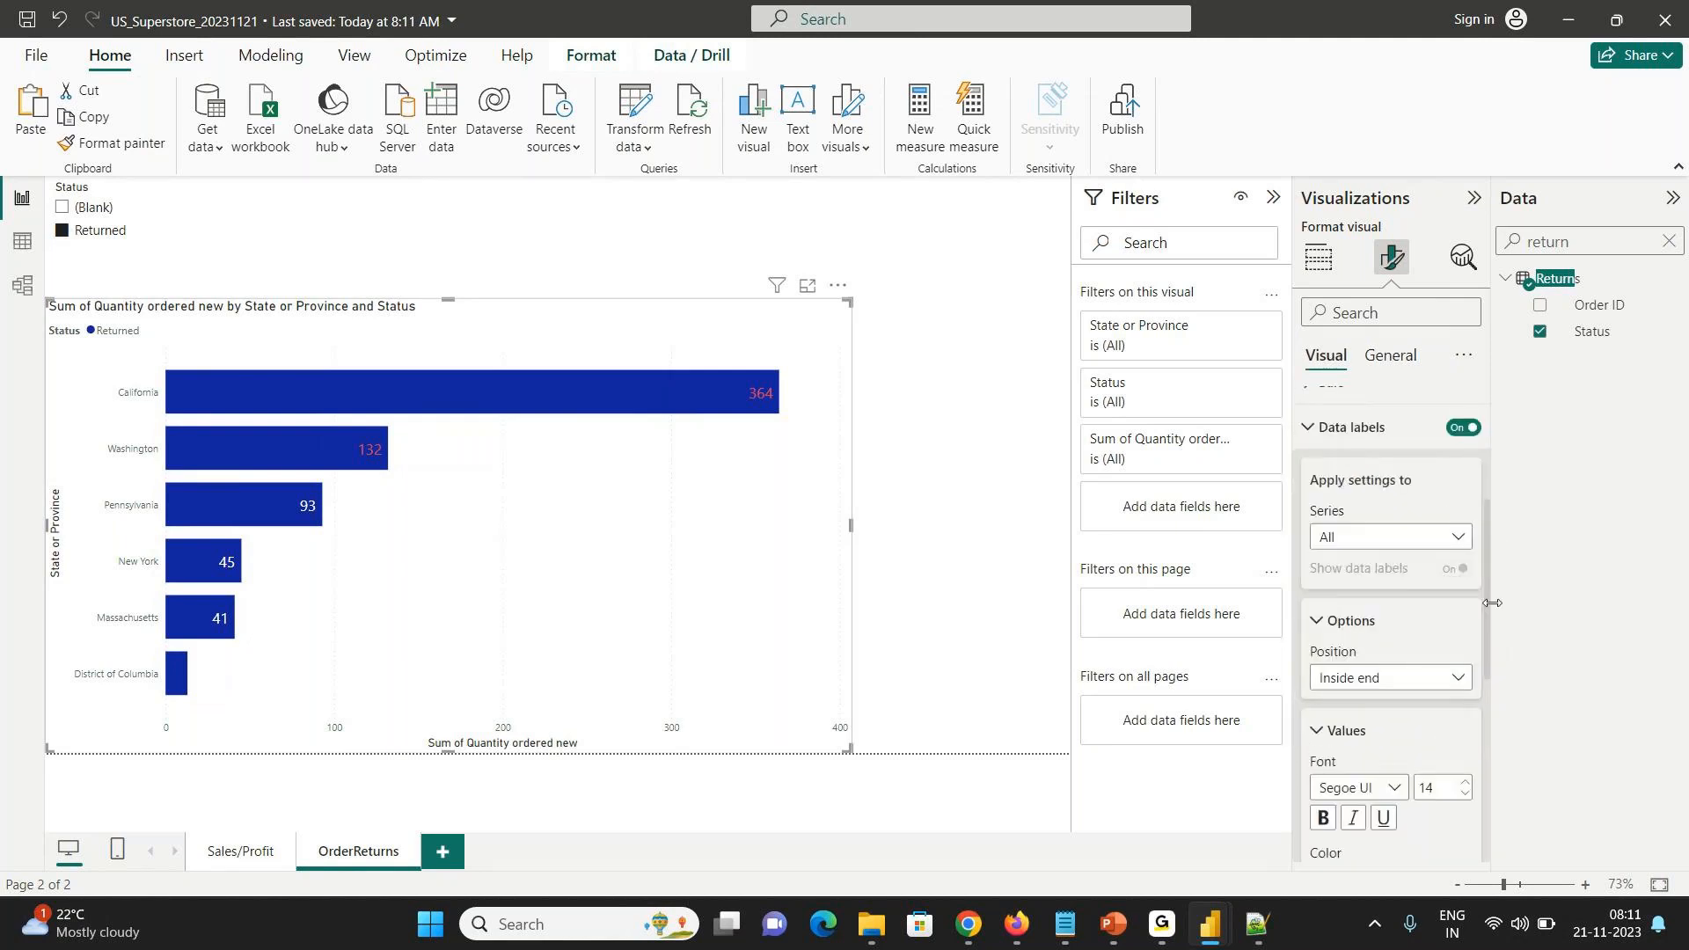
scroll(1494, 616, down, 1)
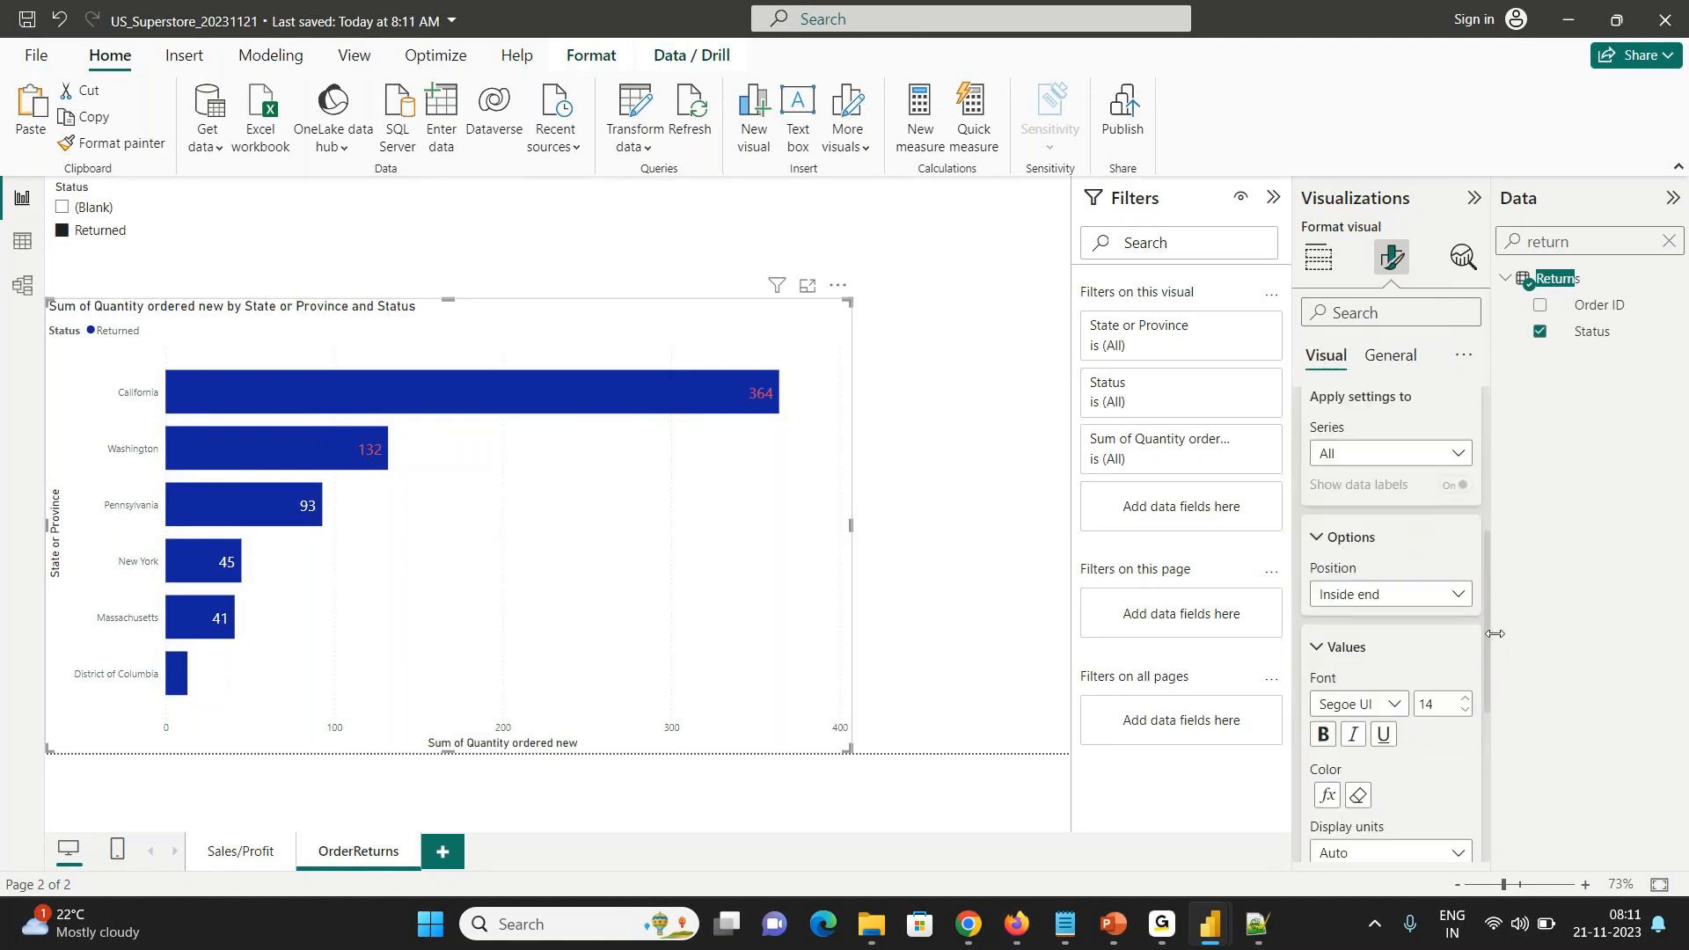
click(1319, 528)
click(1319, 576)
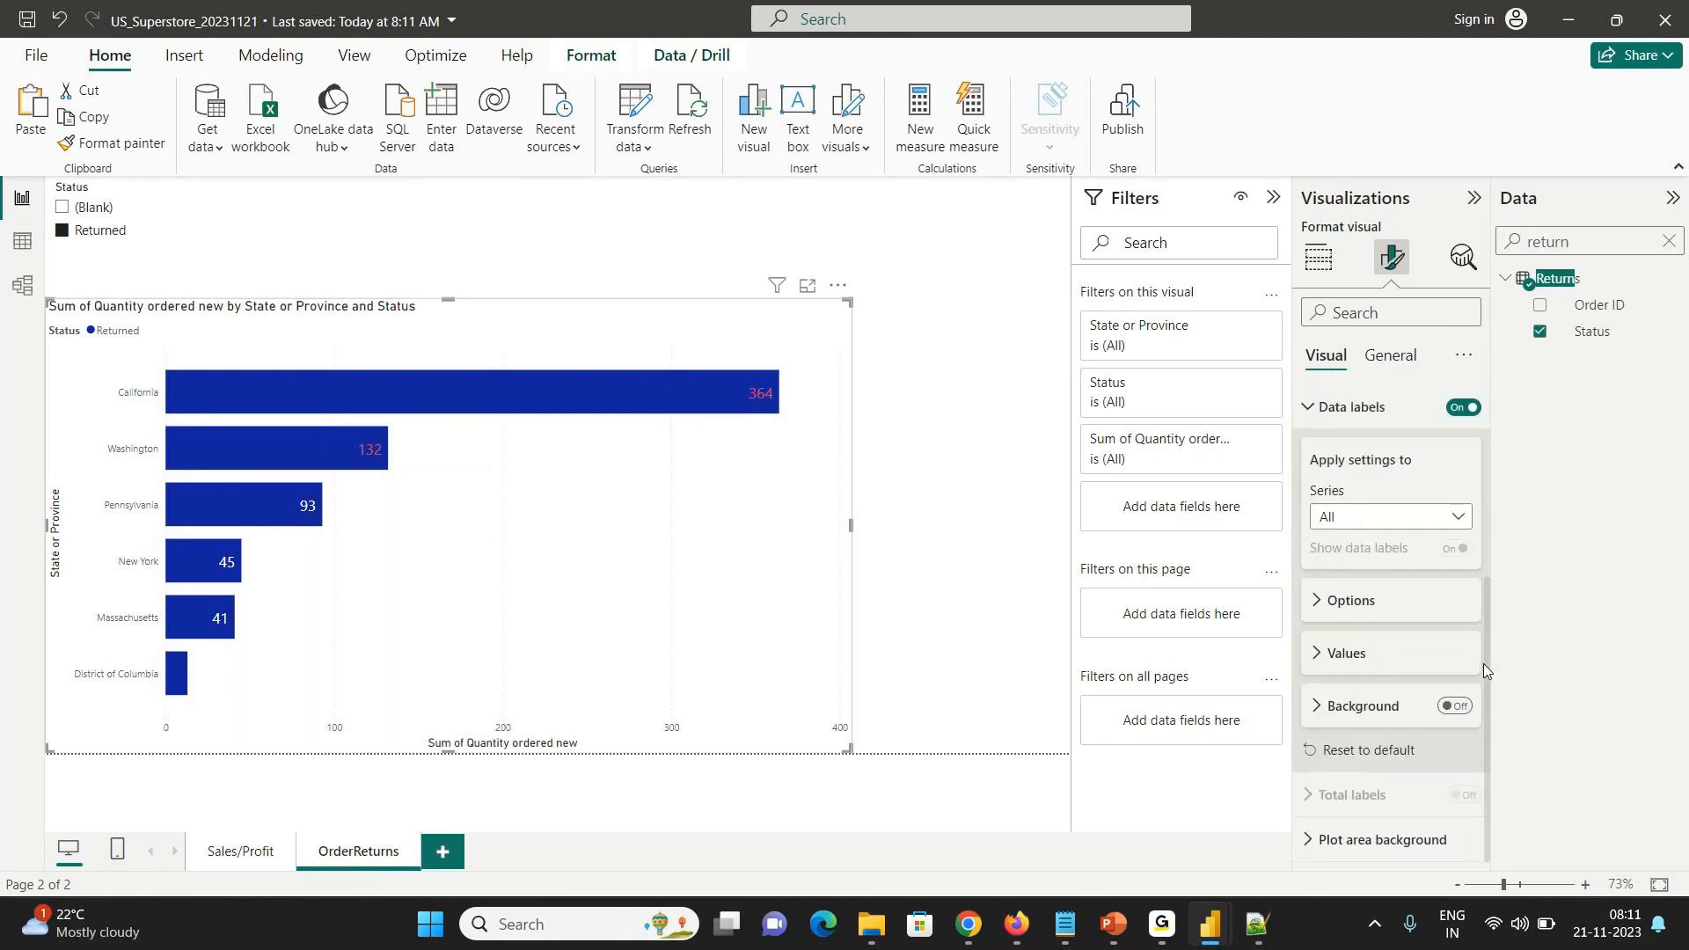
drag(1487, 670, 1482, 428)
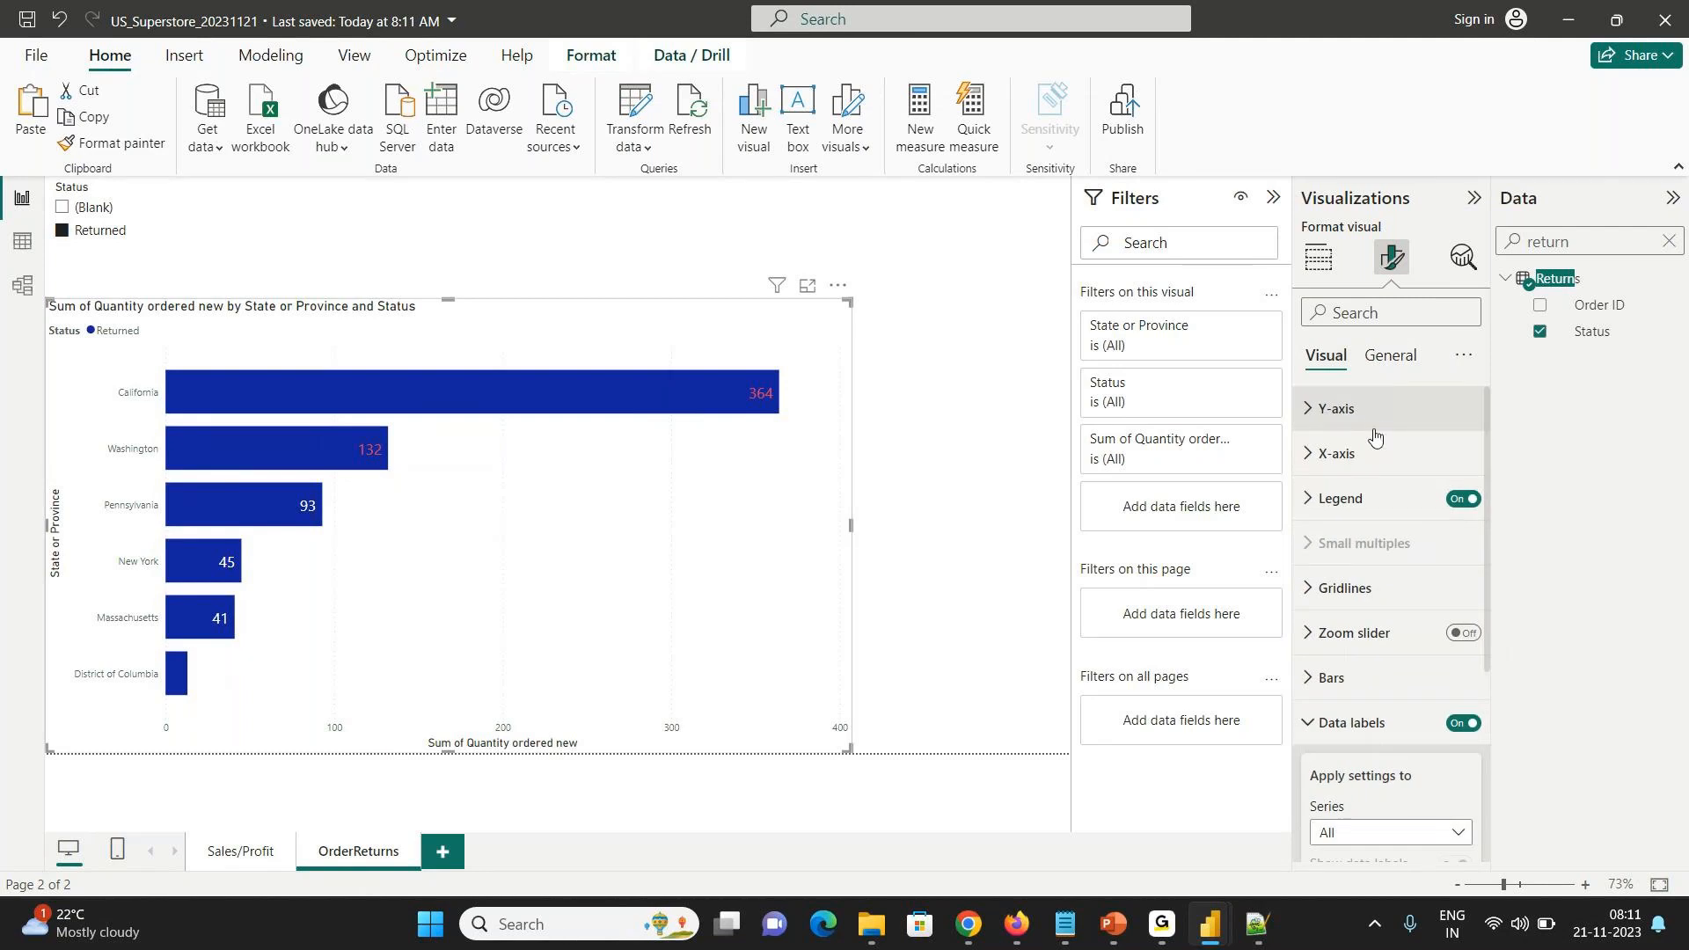
click(1324, 258)
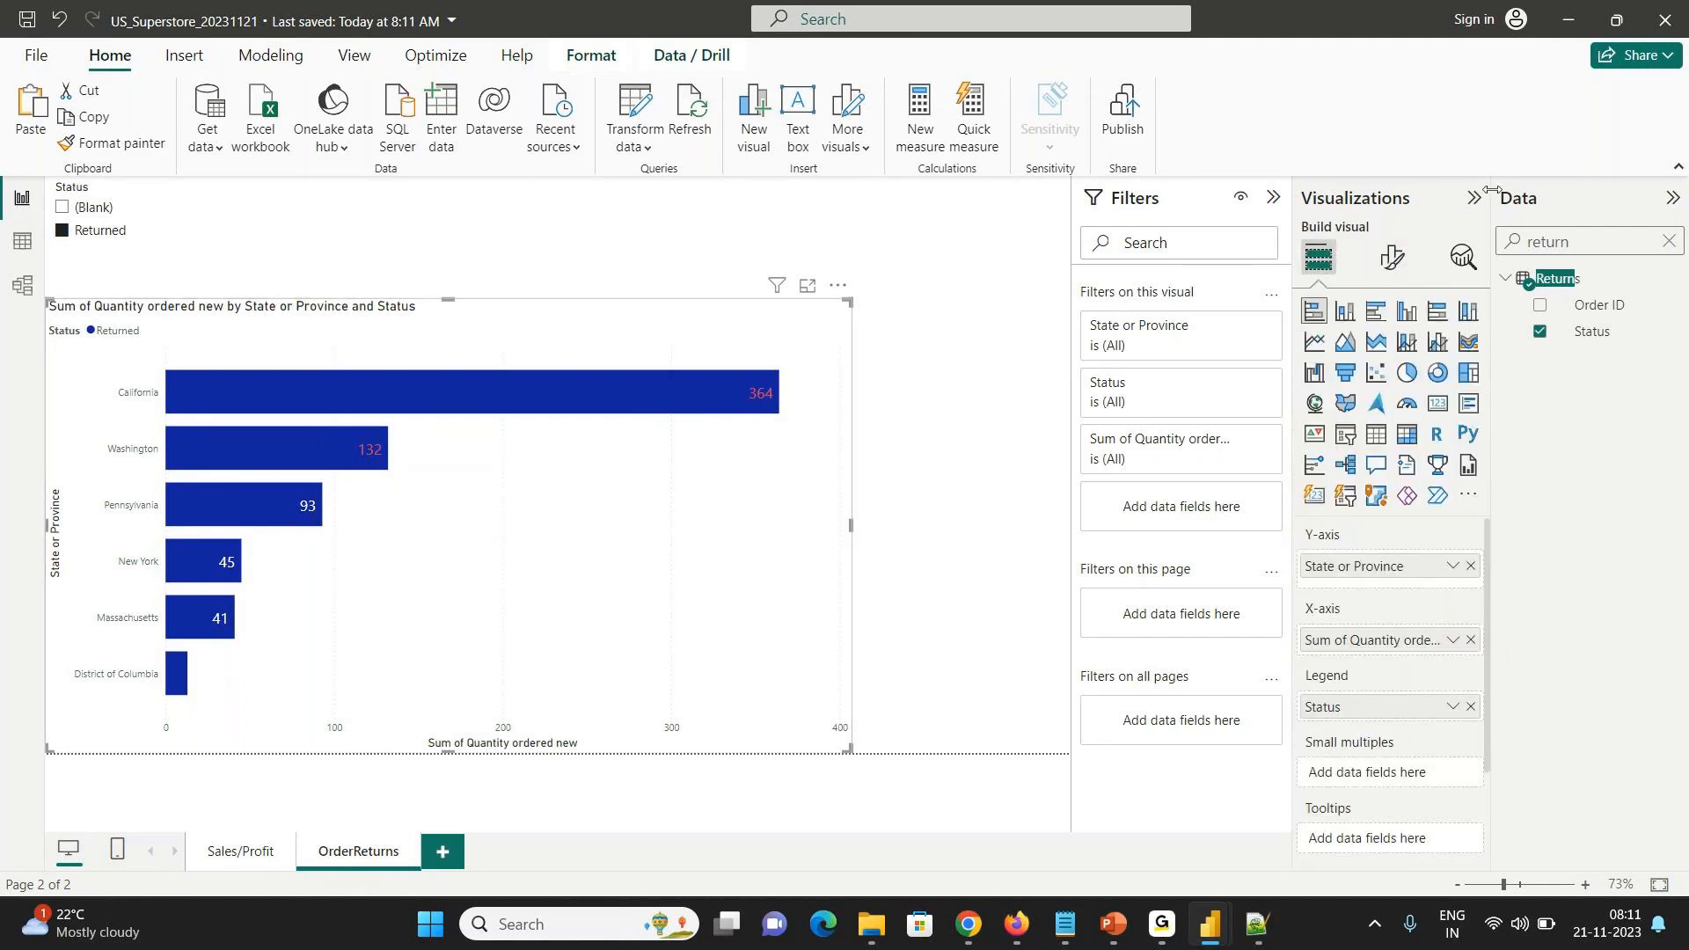
click(1398, 252)
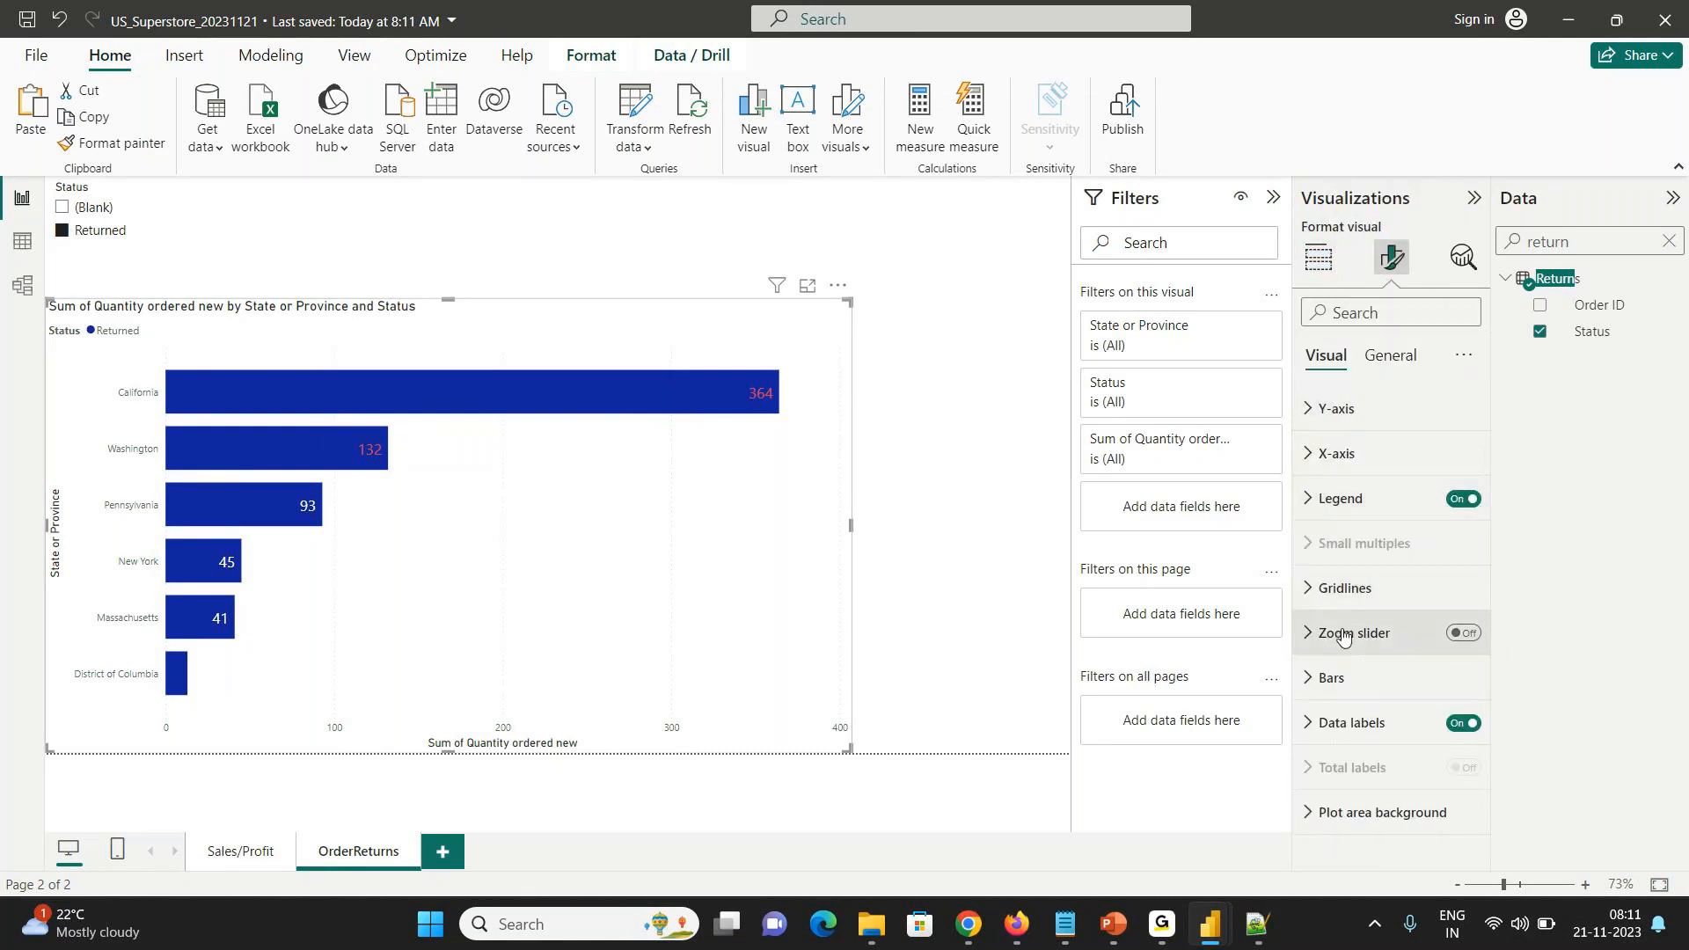
- Search the formatting options for "colo" and base the Y-axis title's color rule on the Quantity ordered new field
click(1360, 316)
text(colo)
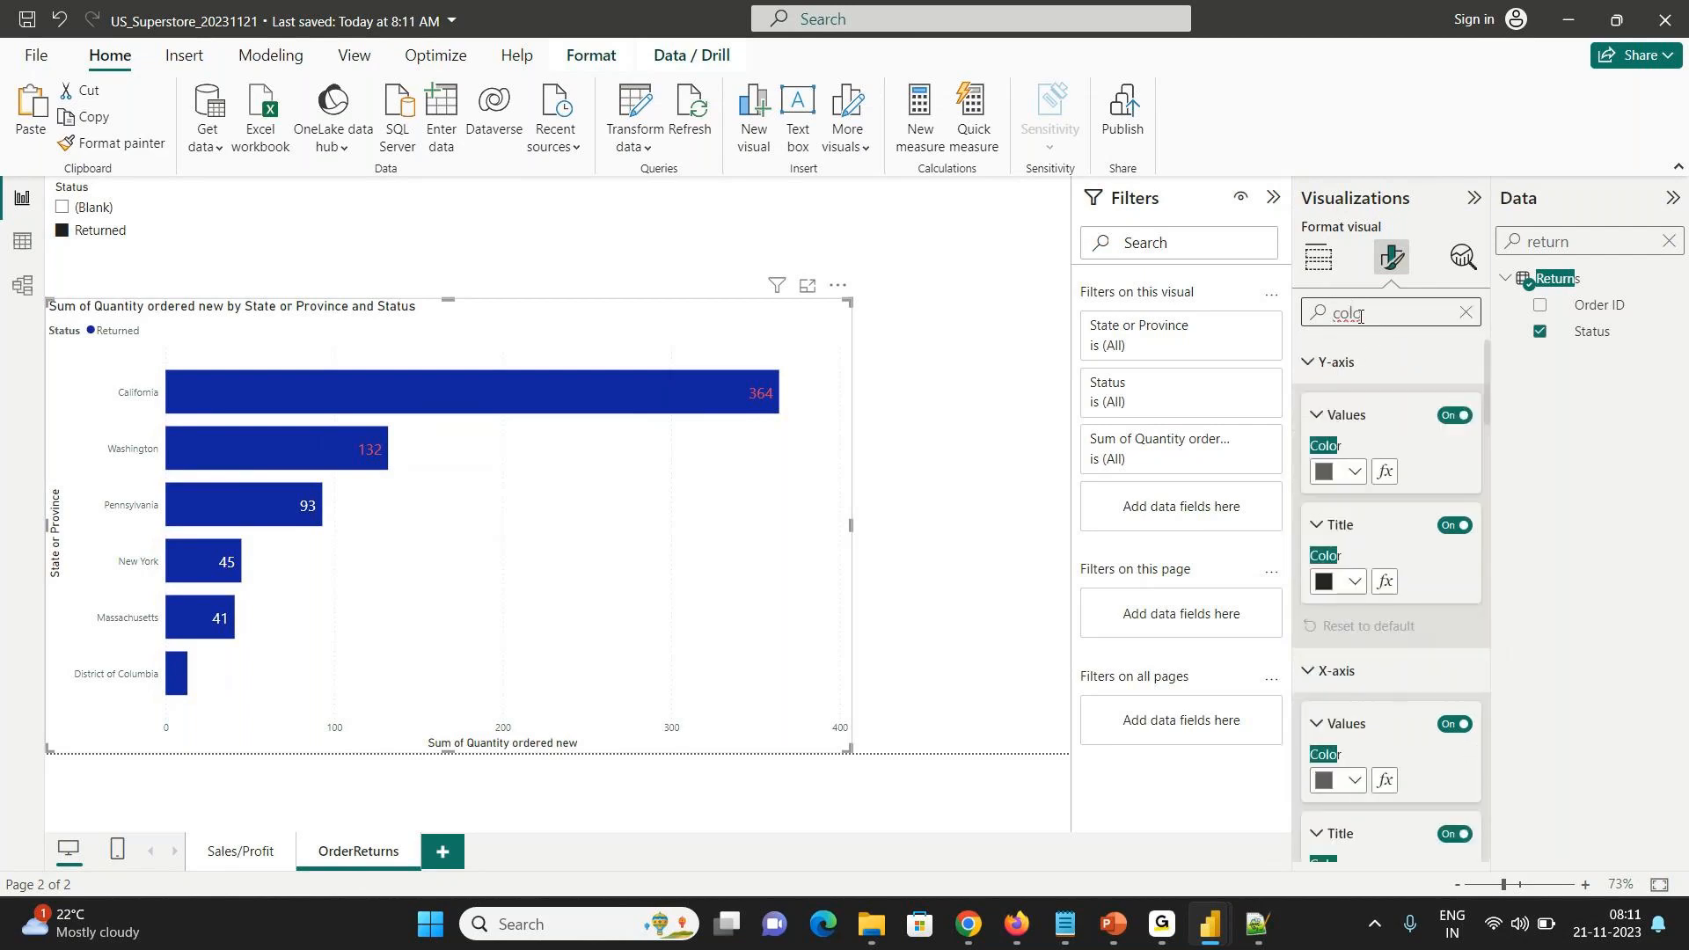
click(1382, 475)
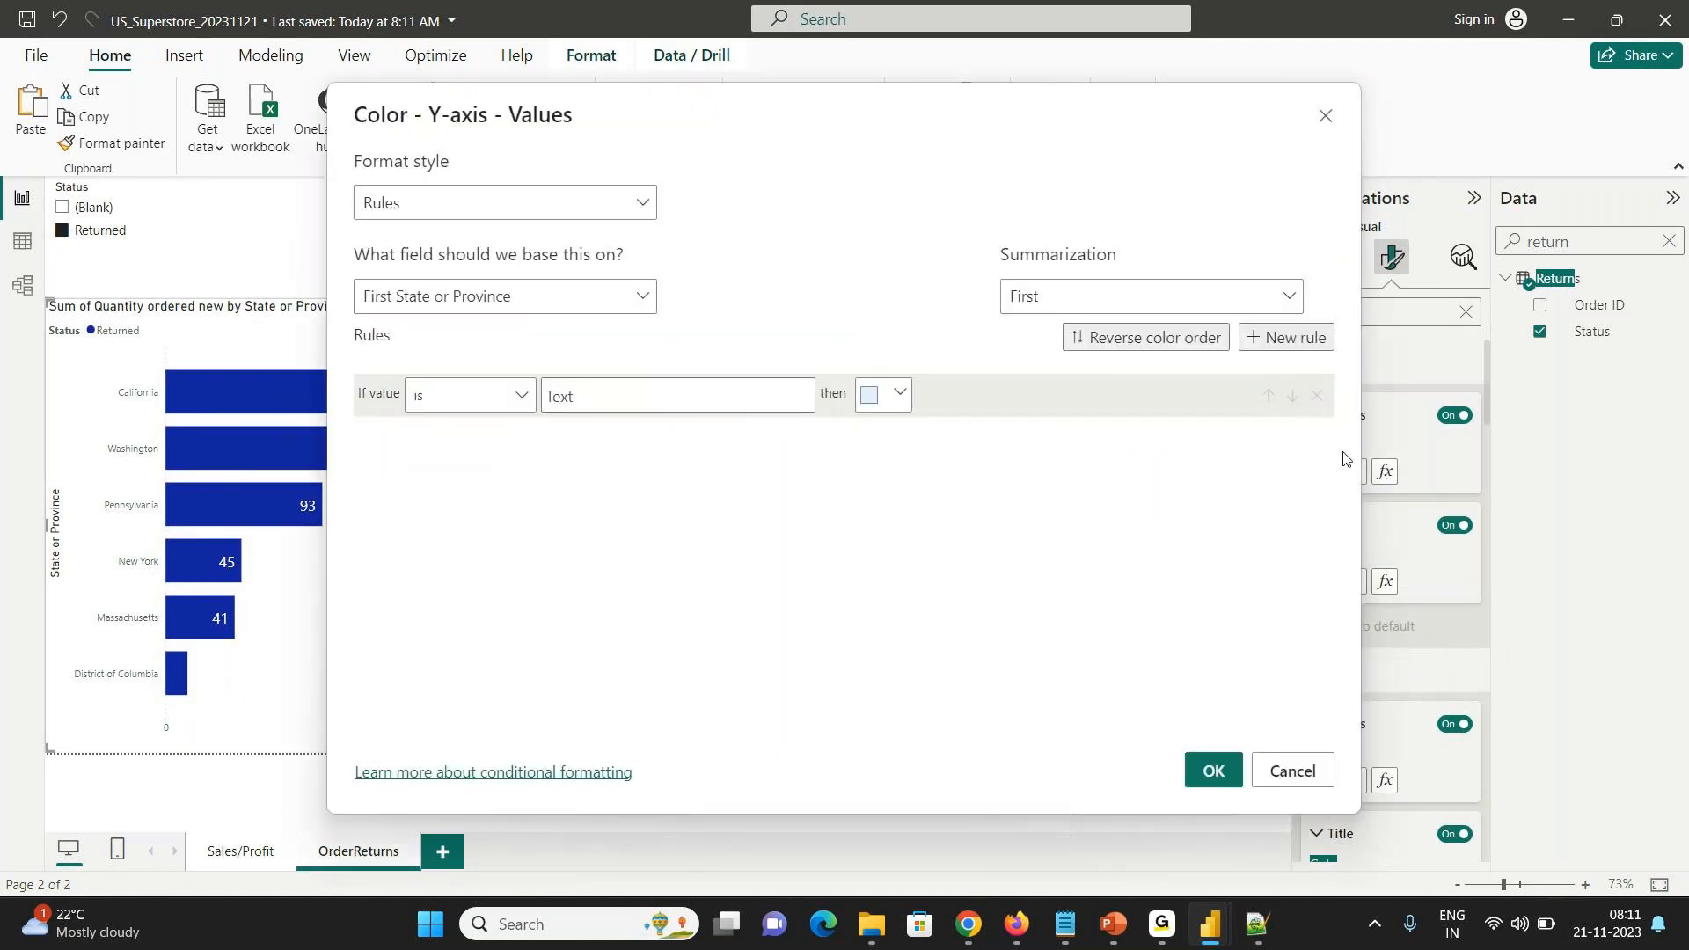
click(1321, 117)
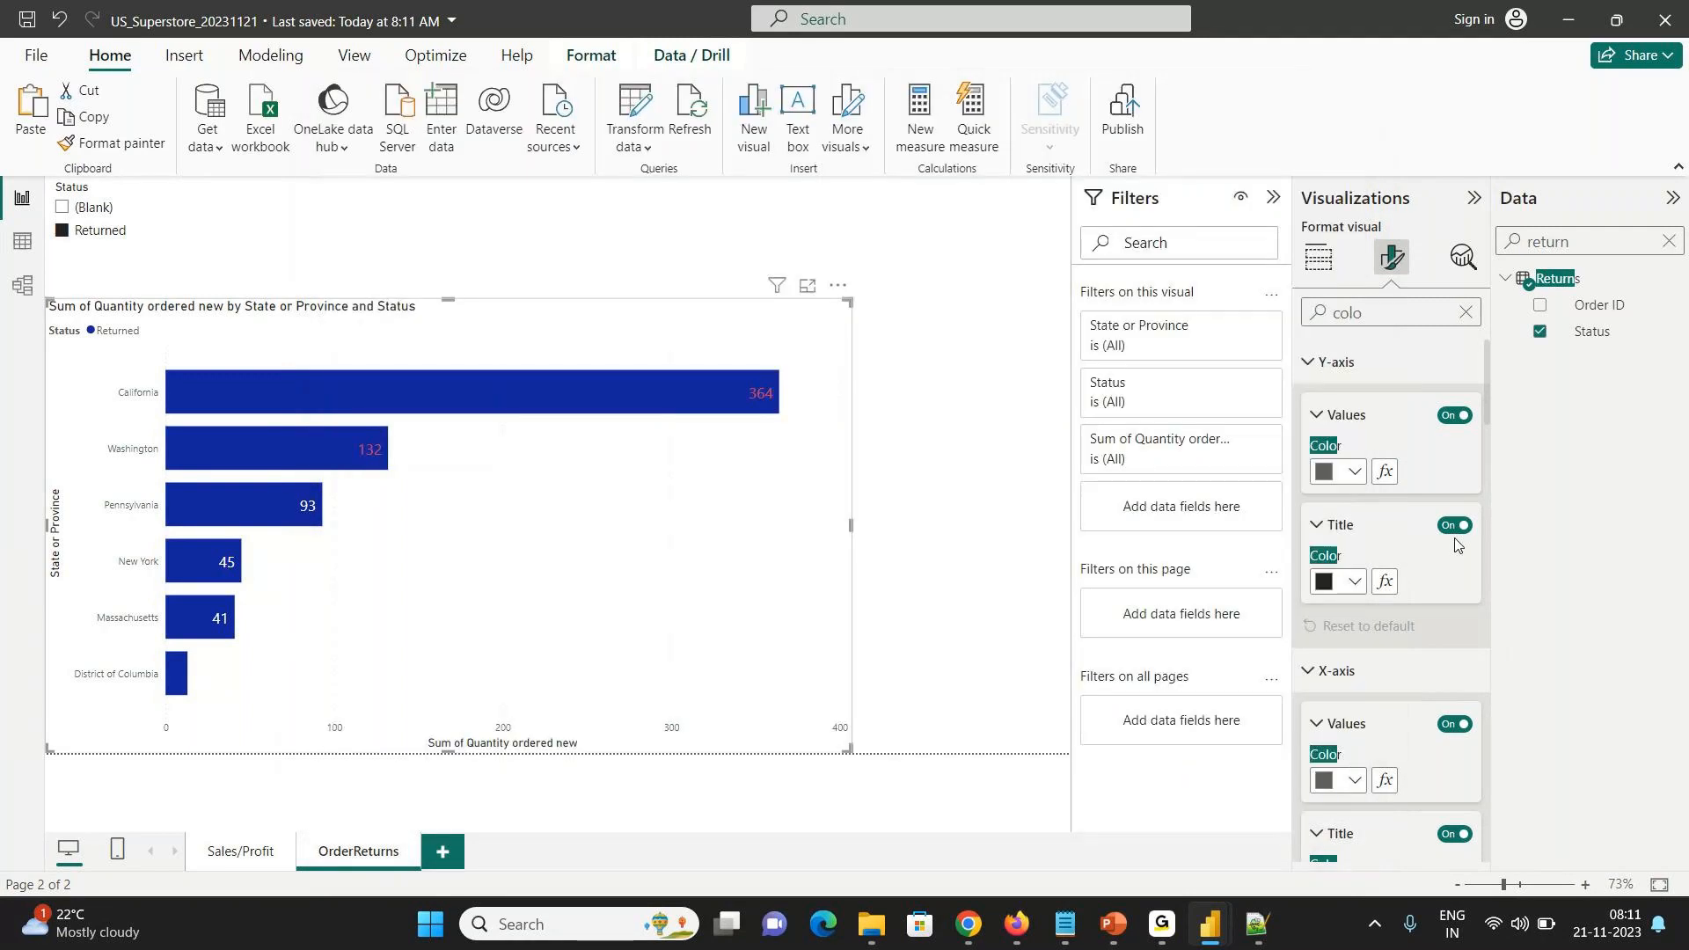
click(1385, 582)
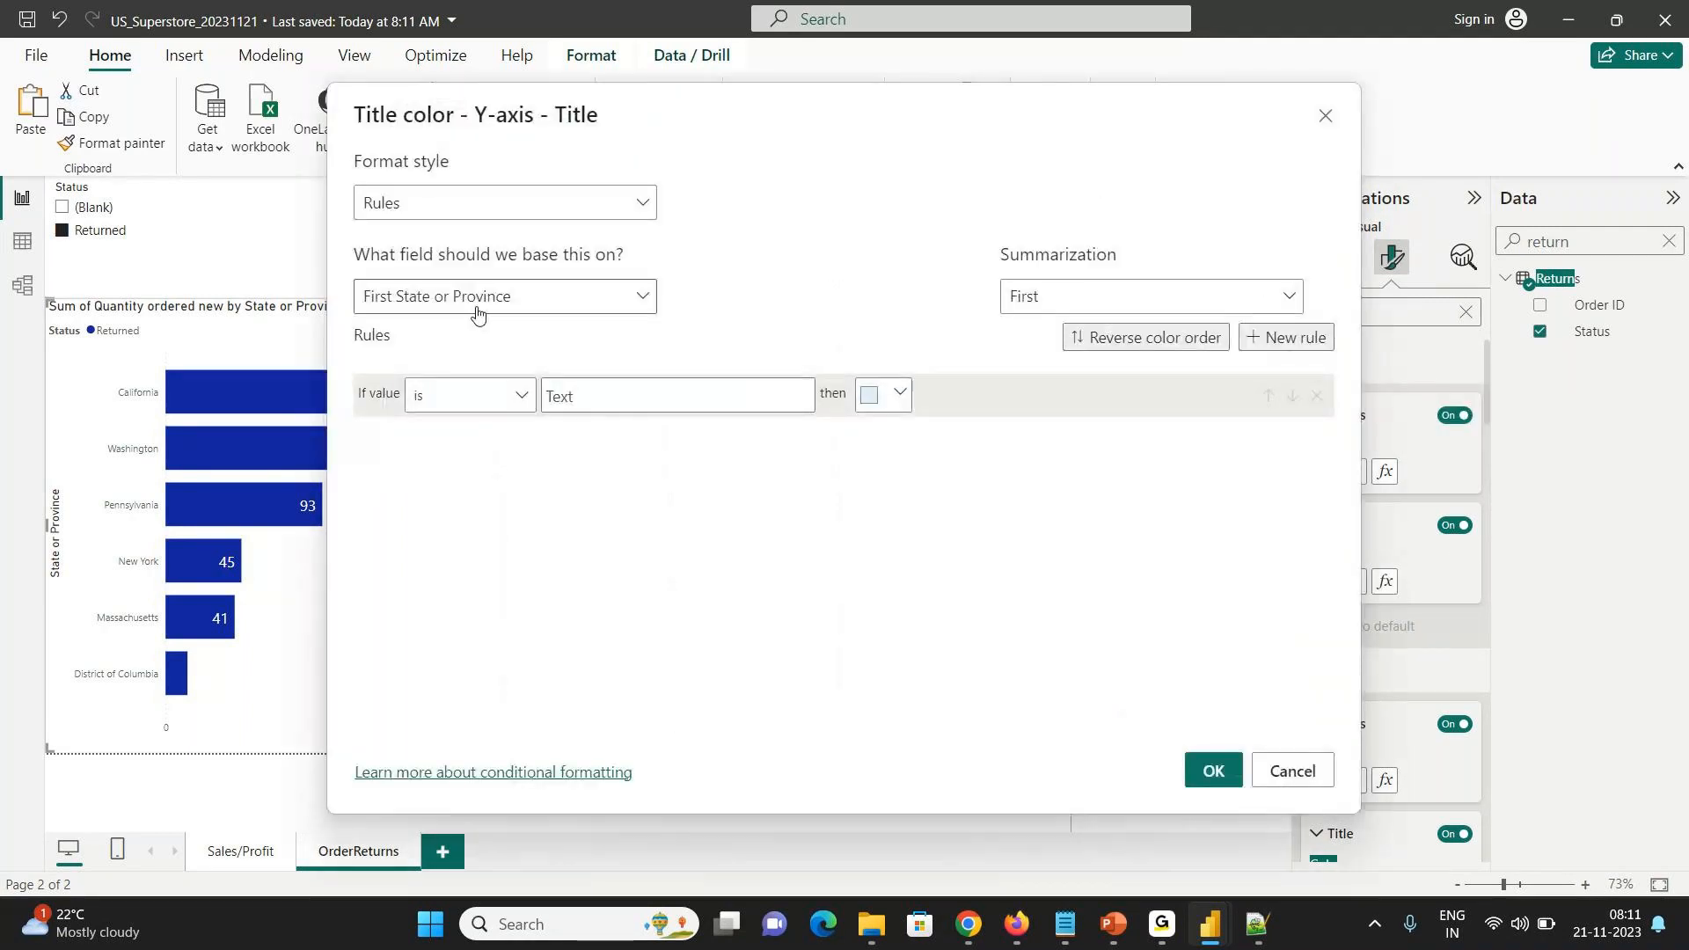
click(476, 304)
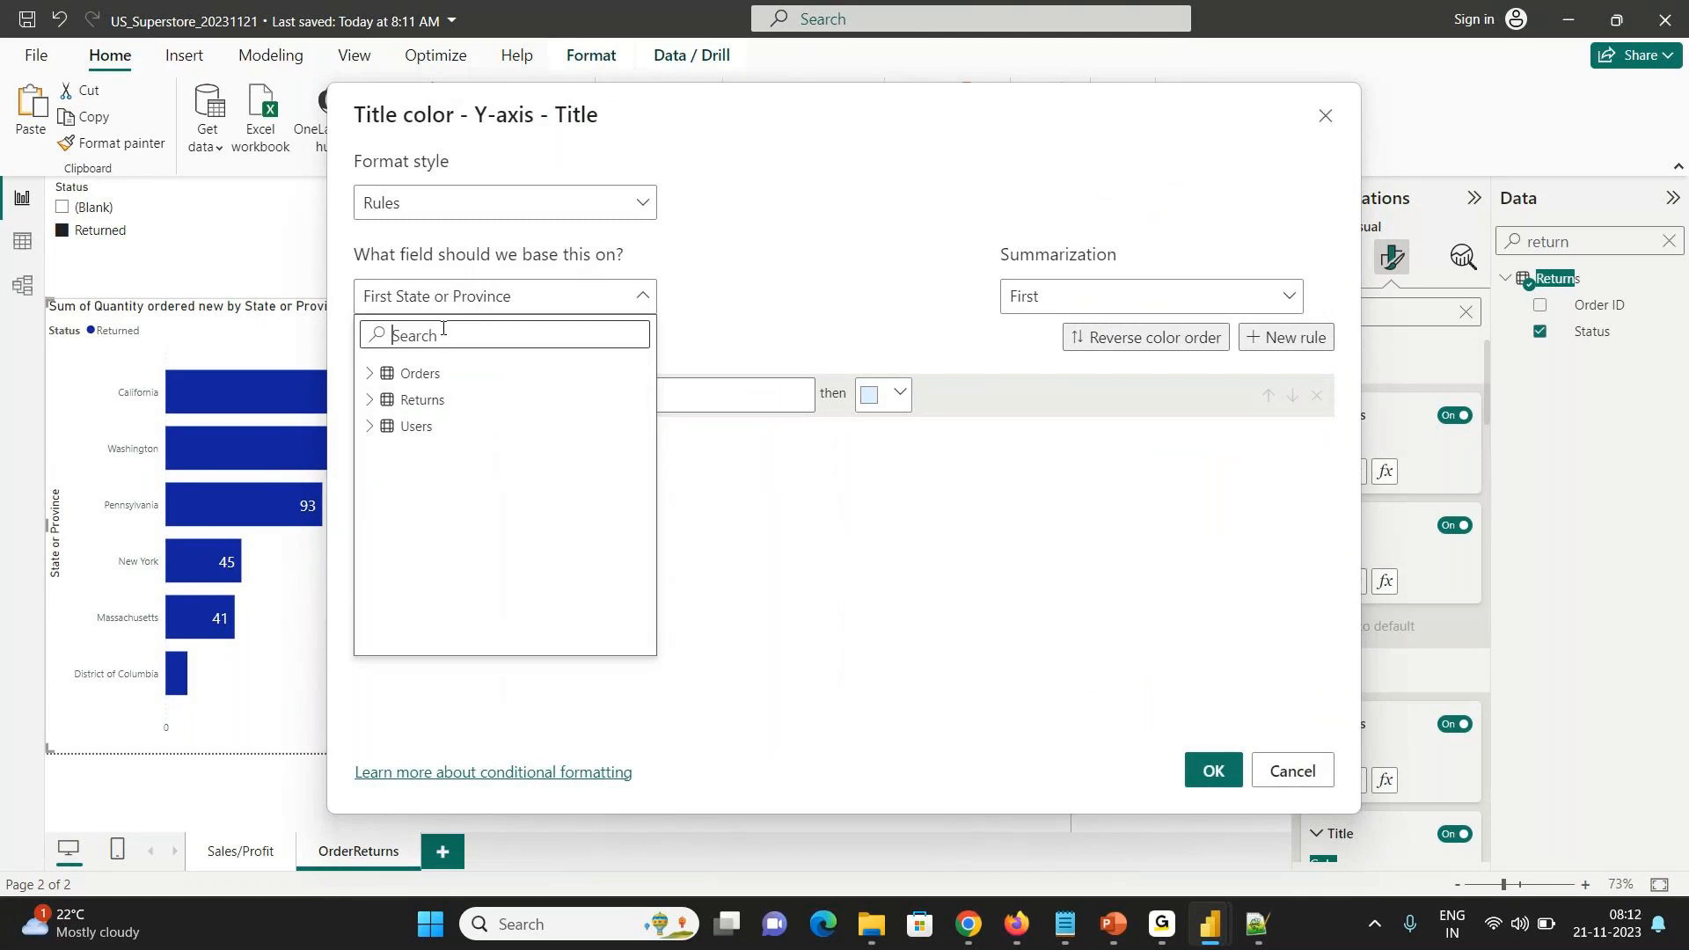
text(quan)
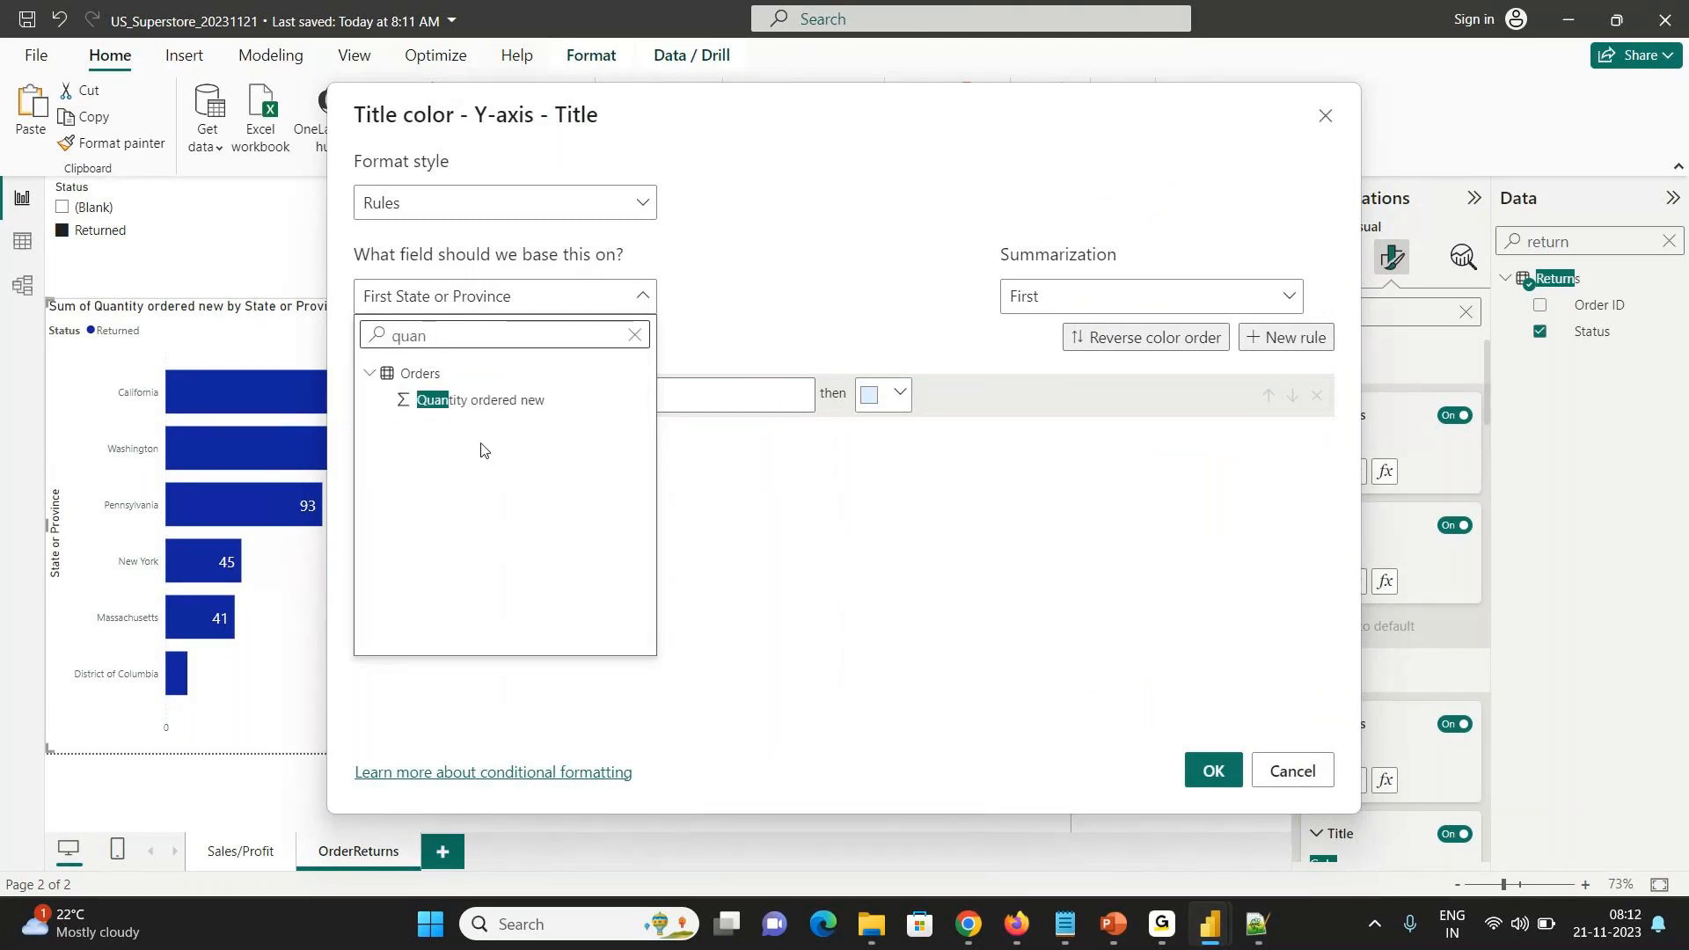
click(482, 402)
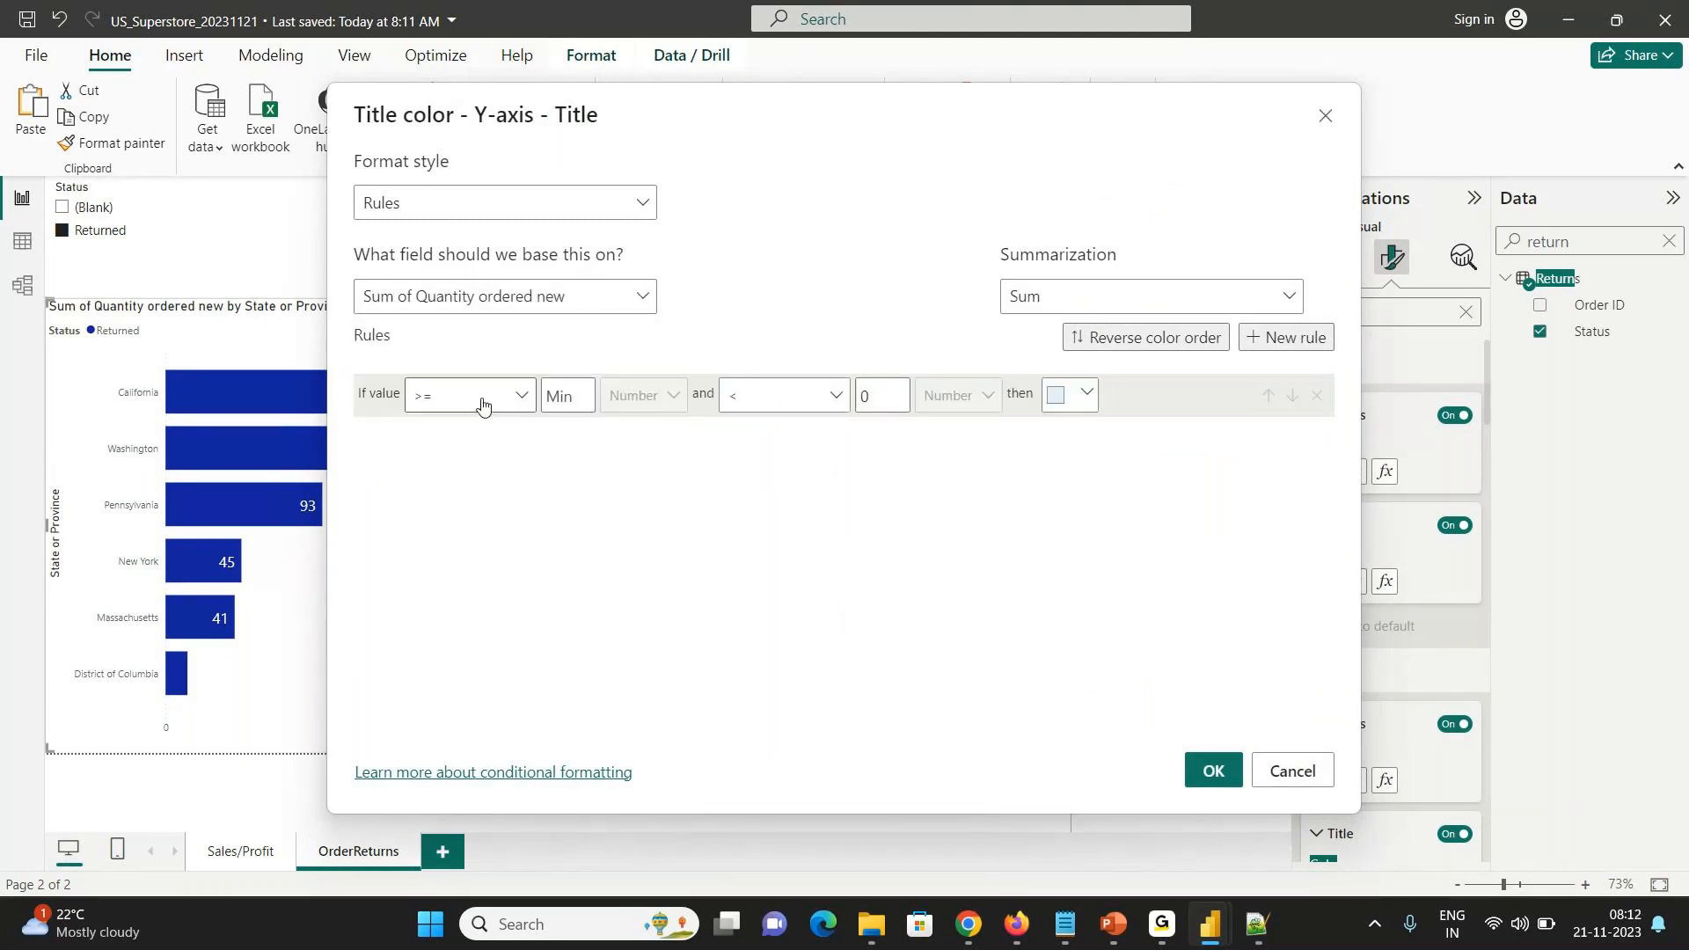
- Set the Y-axis title color rule to range from 100 to Max with a light orange color and apply it
click(575, 397)
text(100)
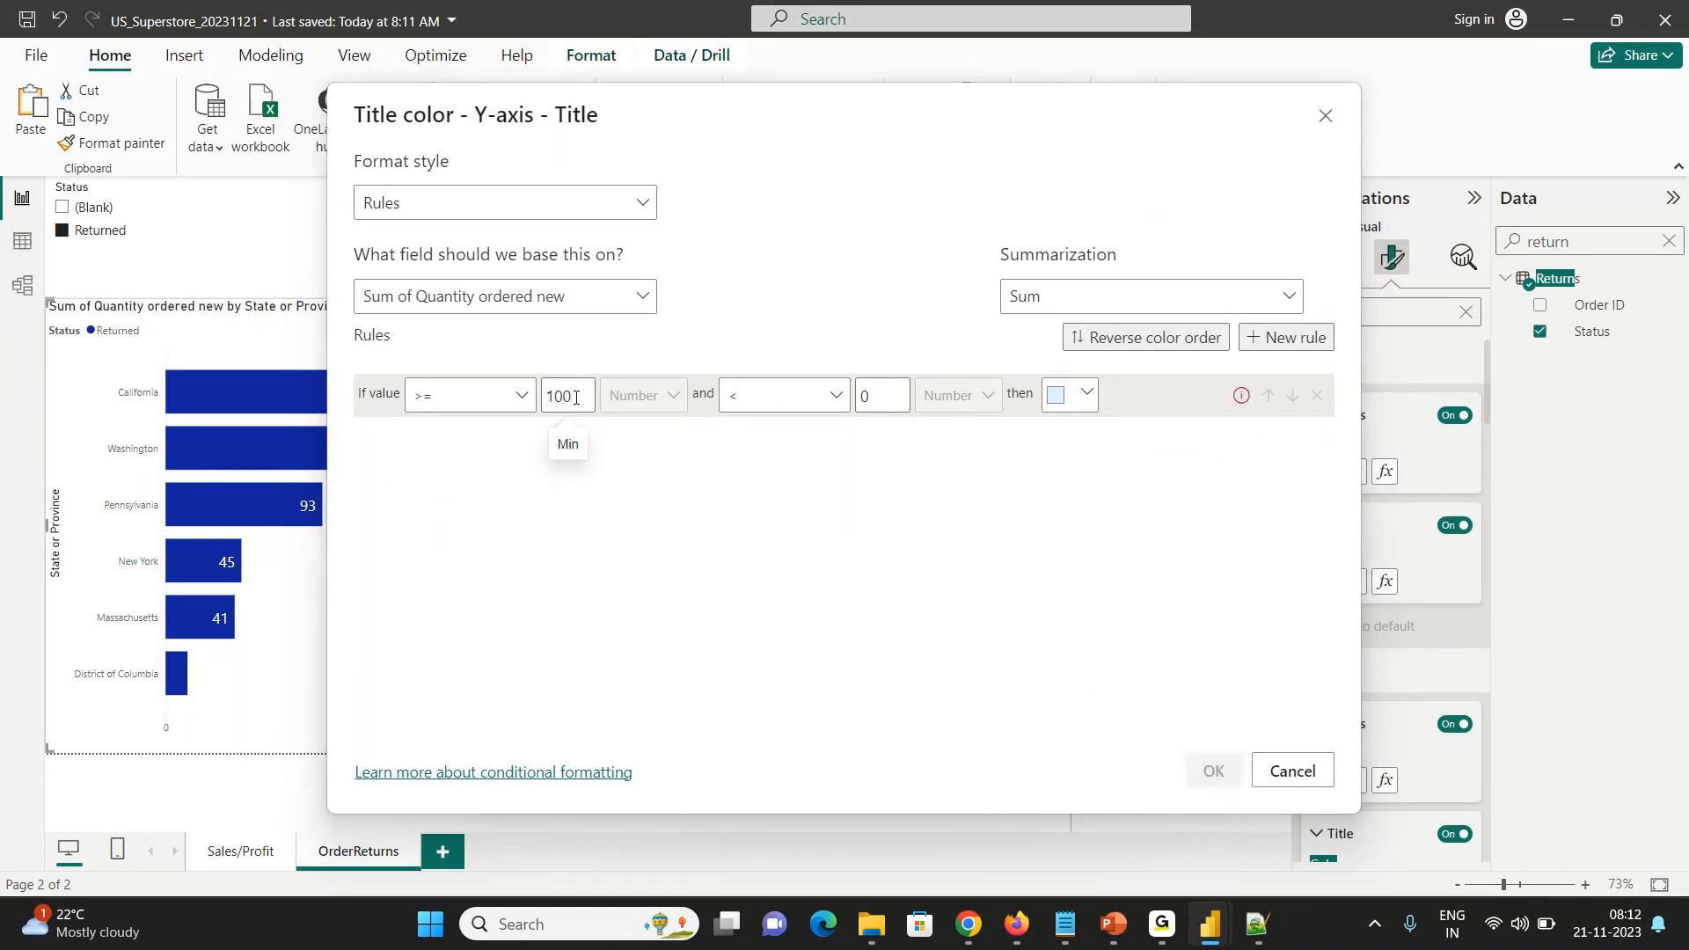
click(883, 394)
key(BackSpace)
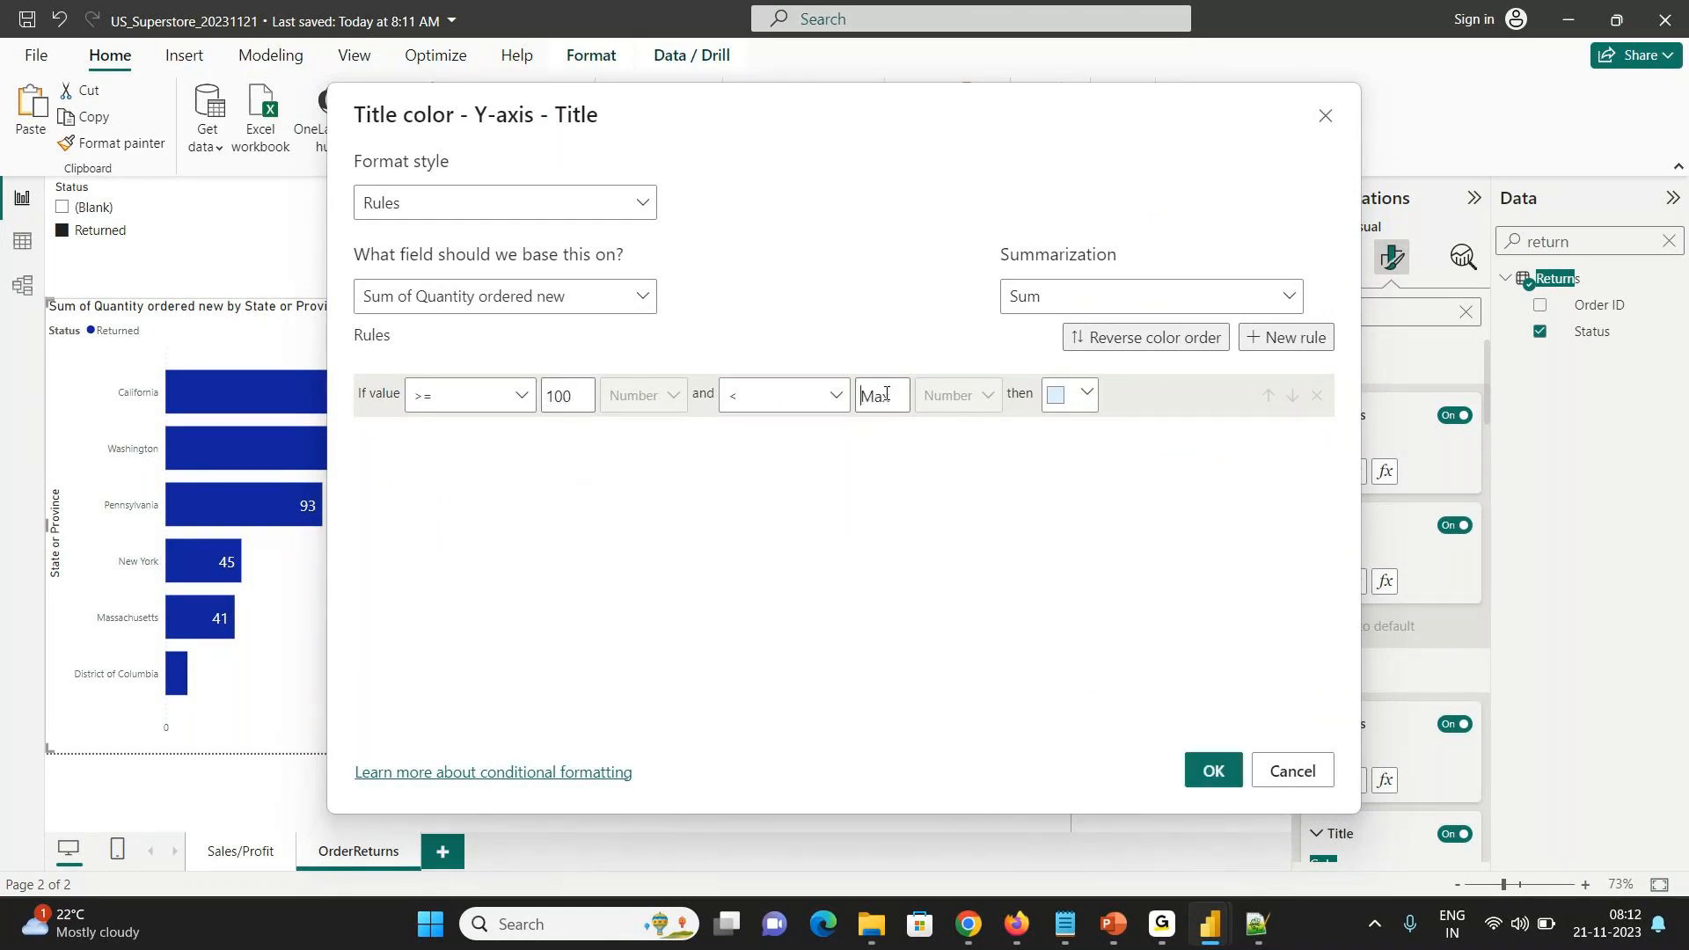
click(1073, 410)
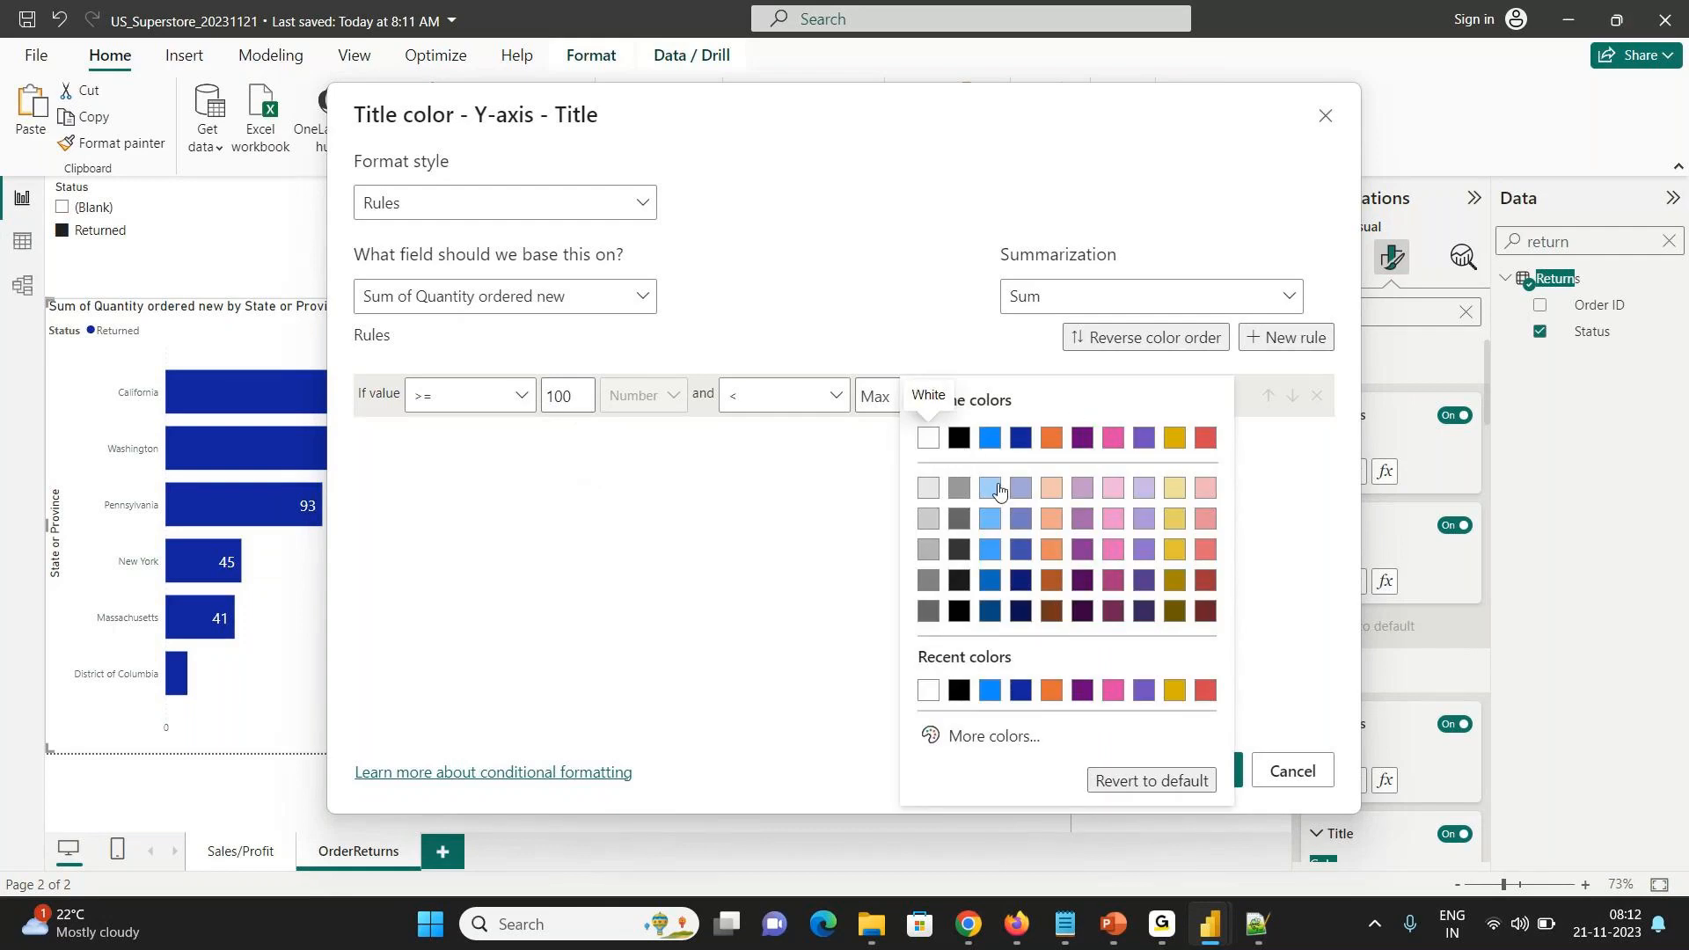
click(1229, 773)
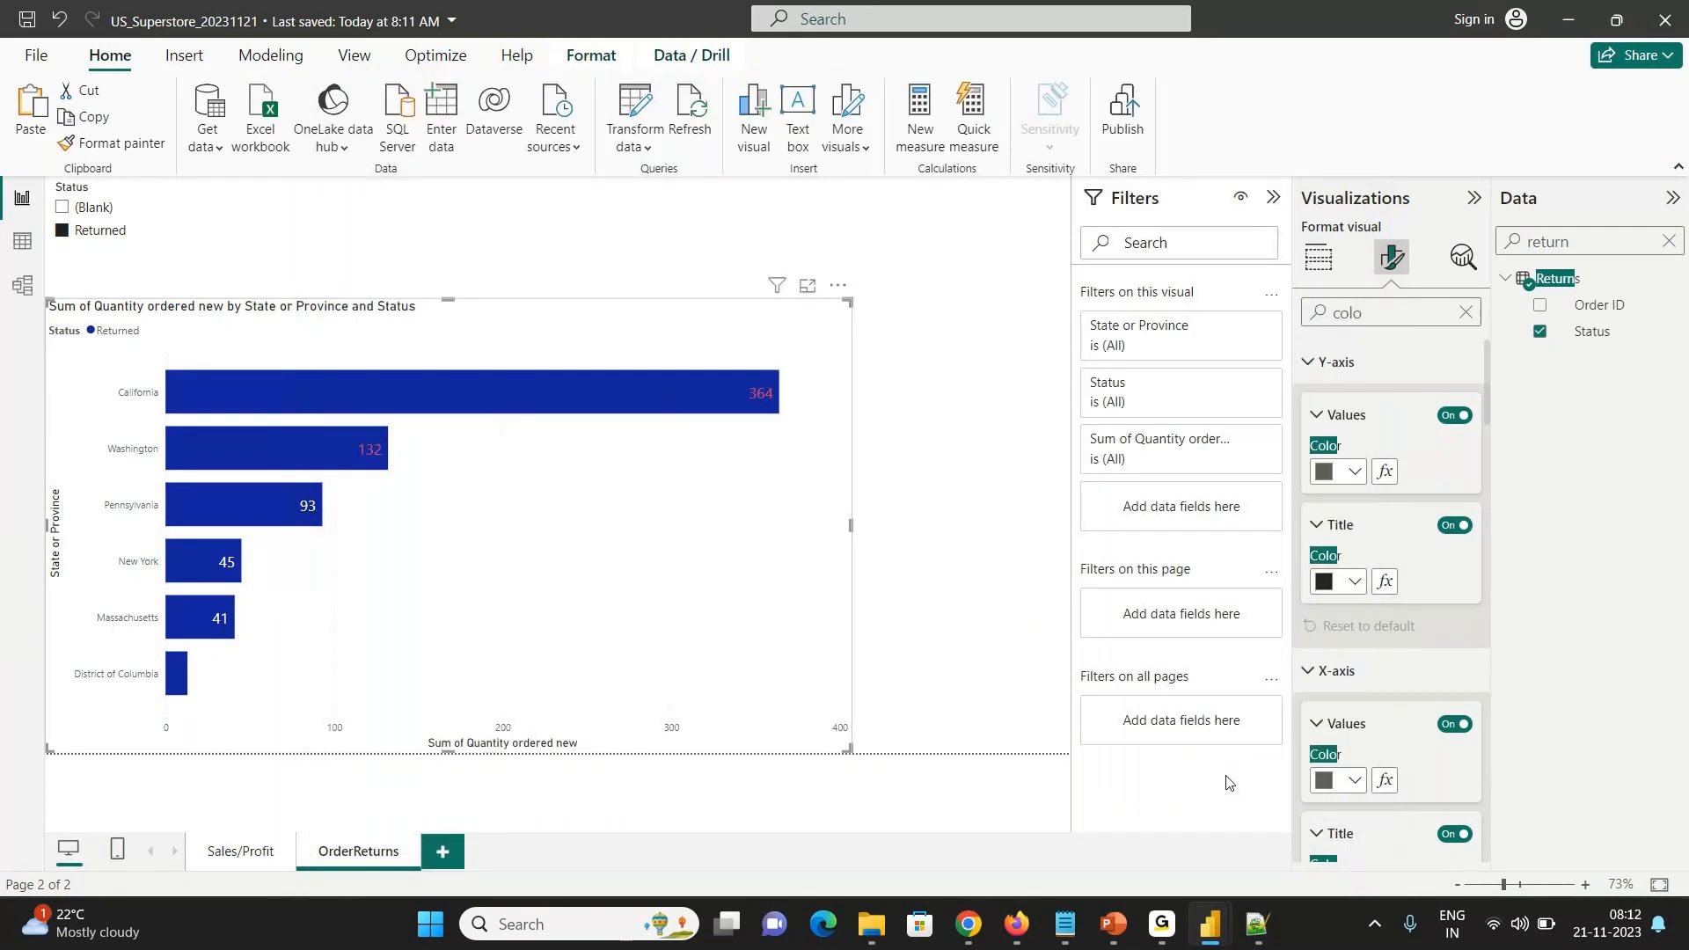
click(910, 550)
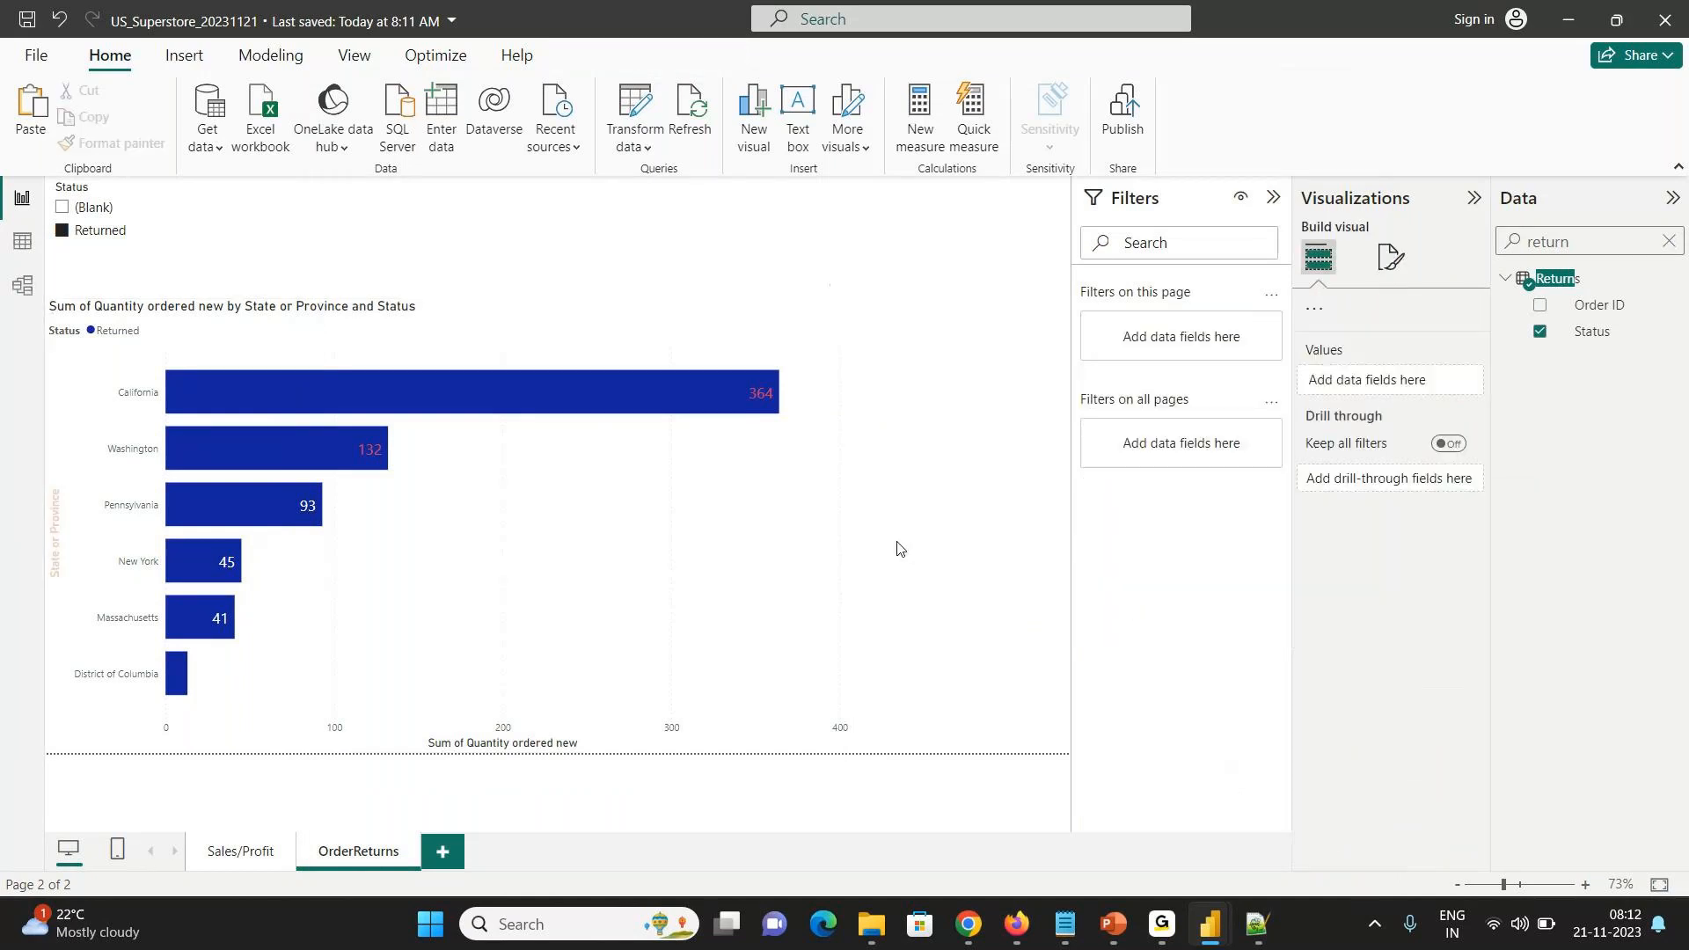
- Search the bar chart's formatting options for "color" and check the conditional color settings of the Y-axis values
click(836, 522)
click(1392, 252)
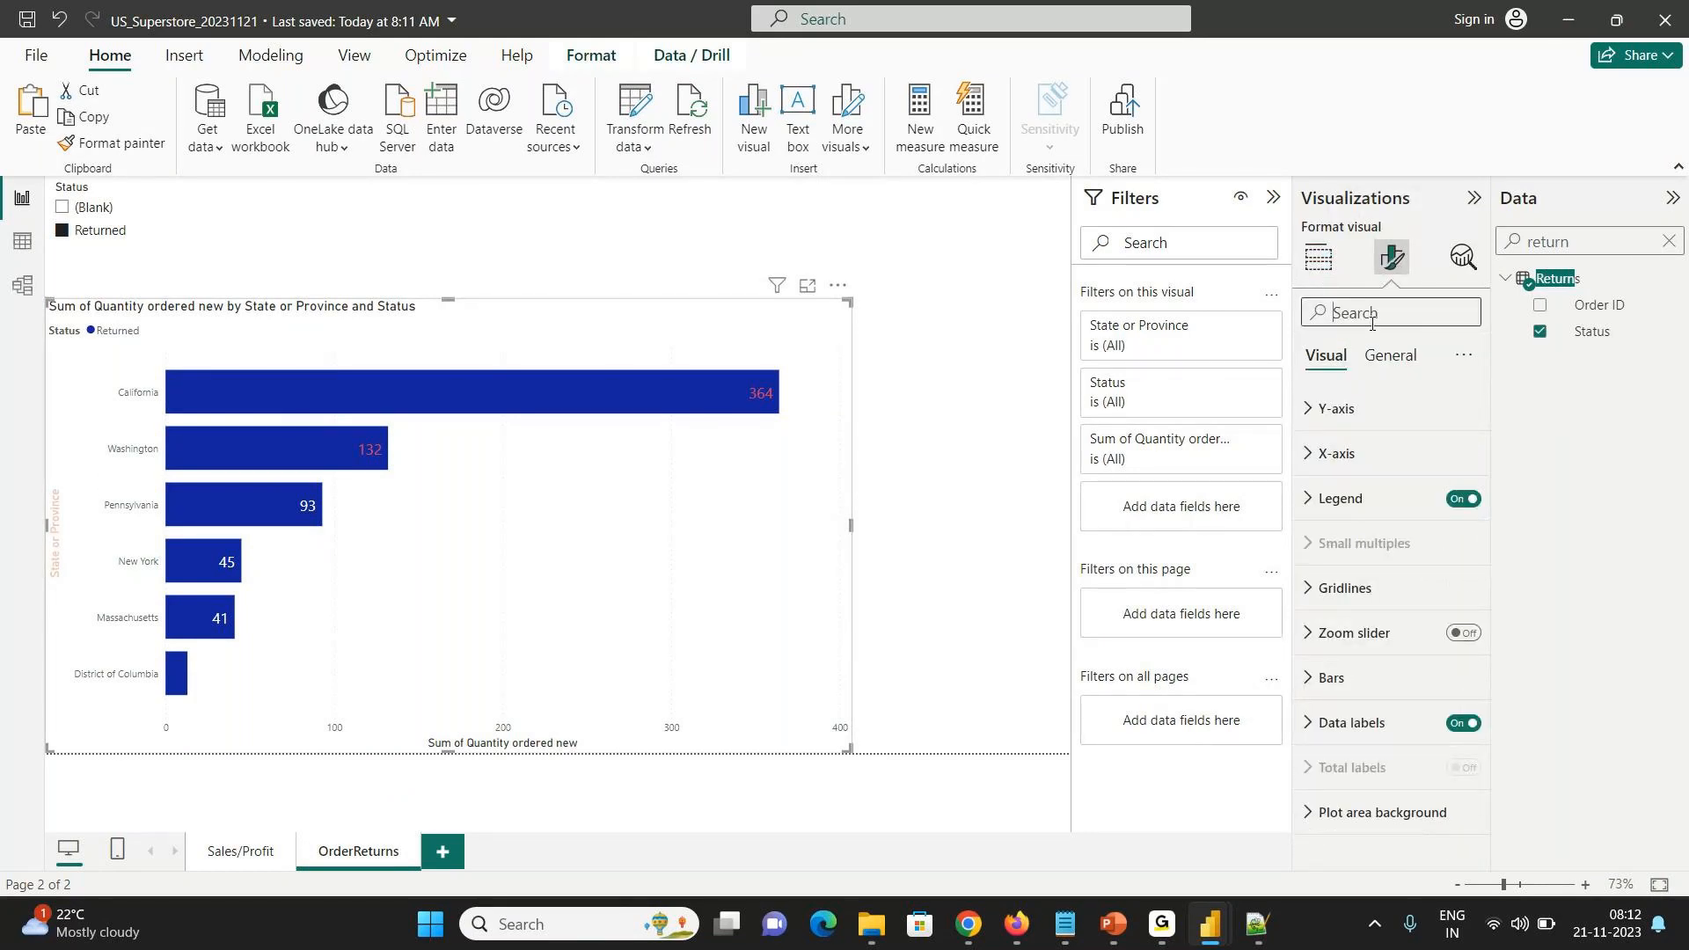
click(1346, 453)
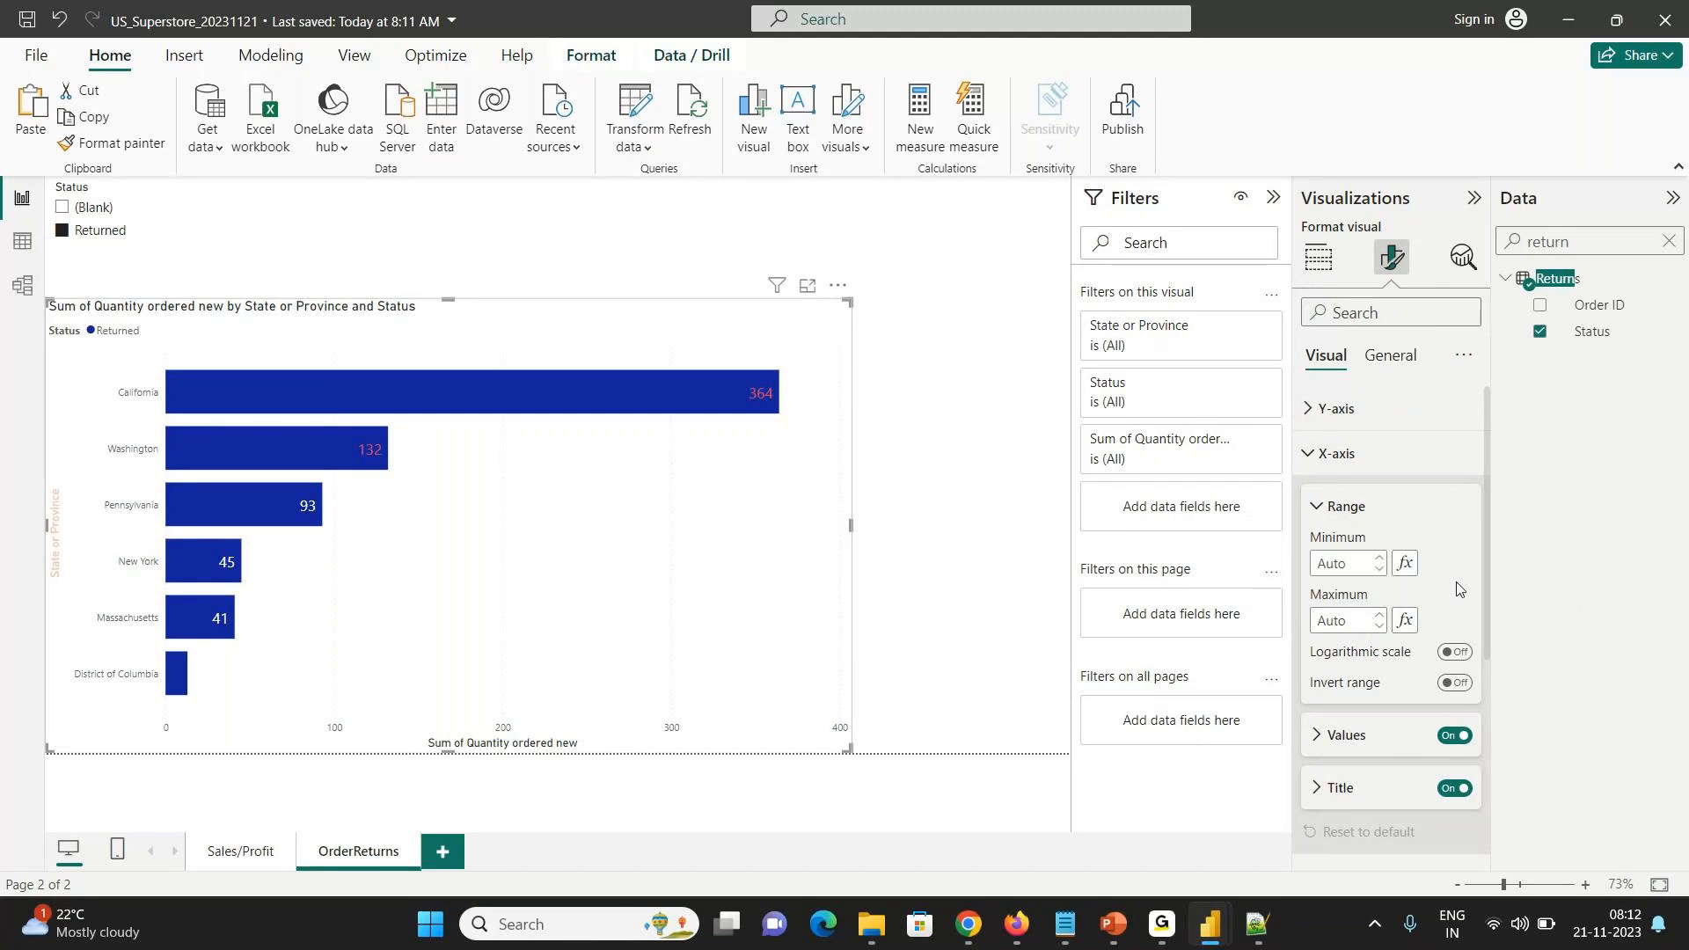
click(1405, 621)
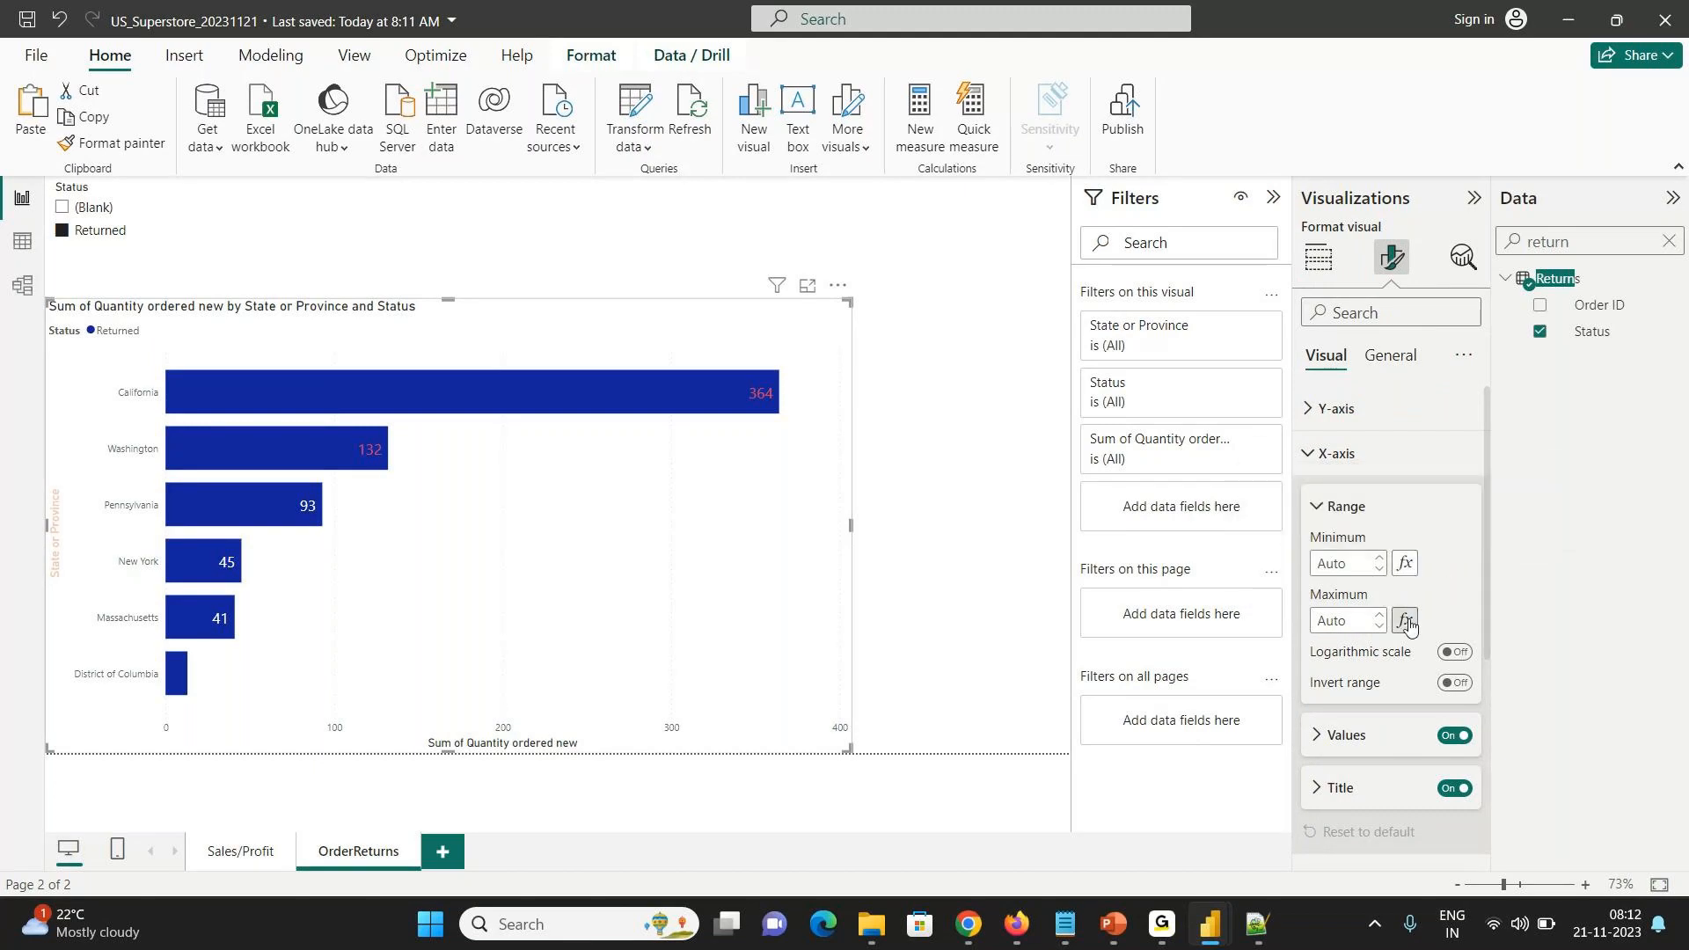
click(1366, 314)
text(color)
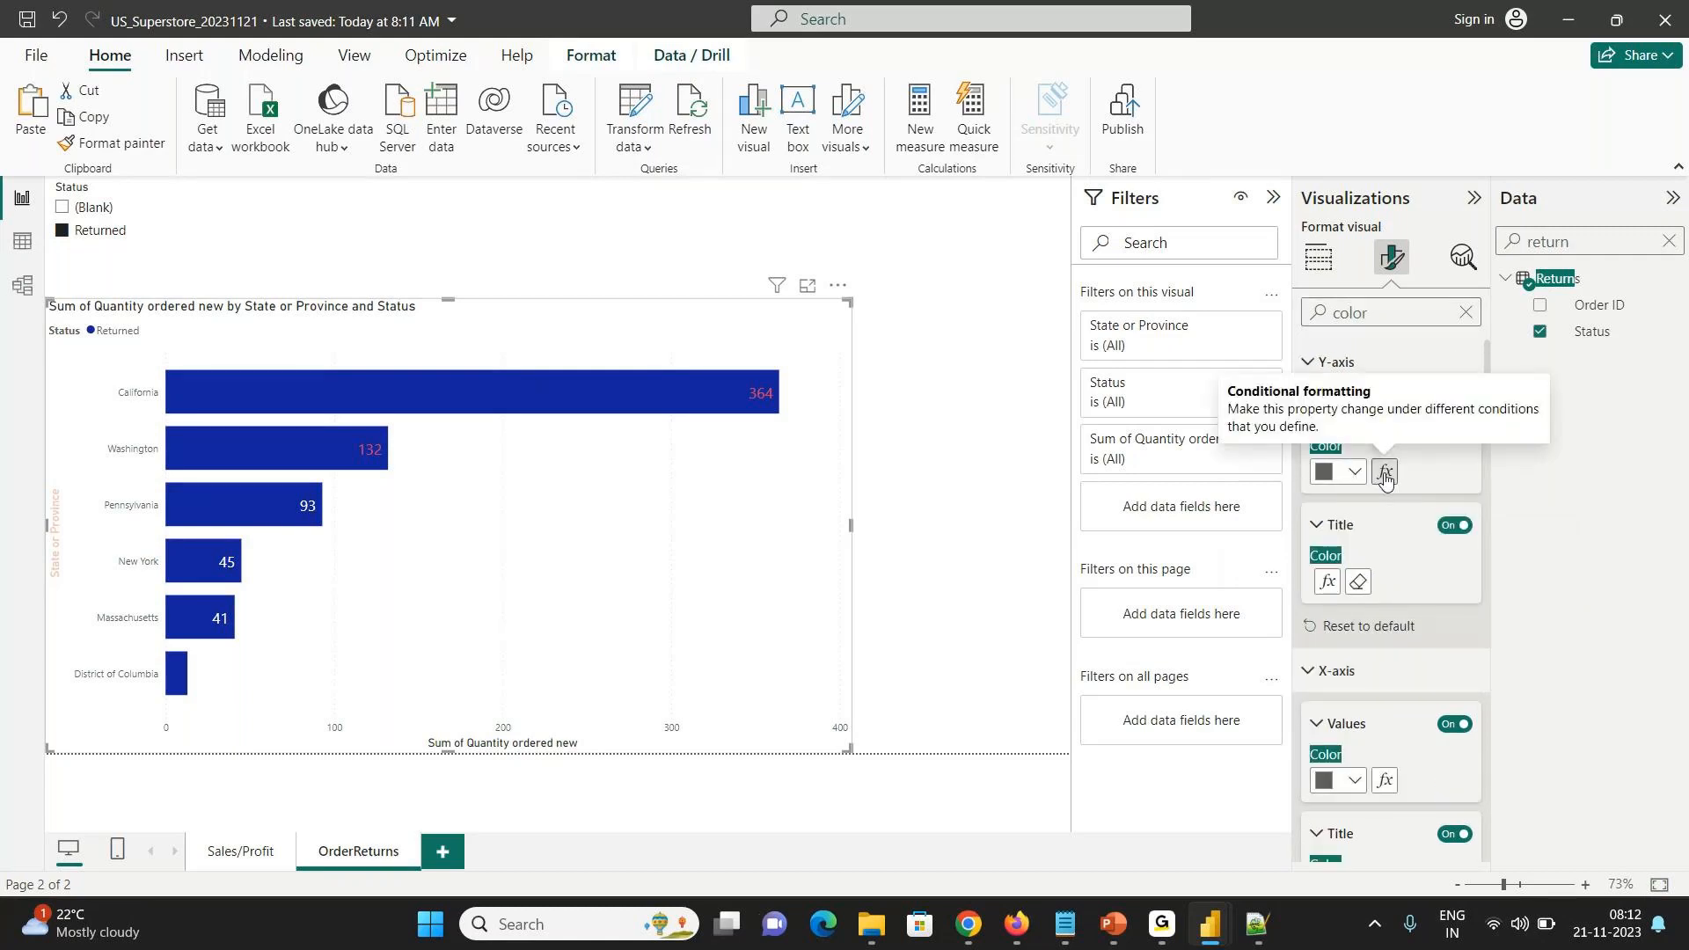
click(1383, 473)
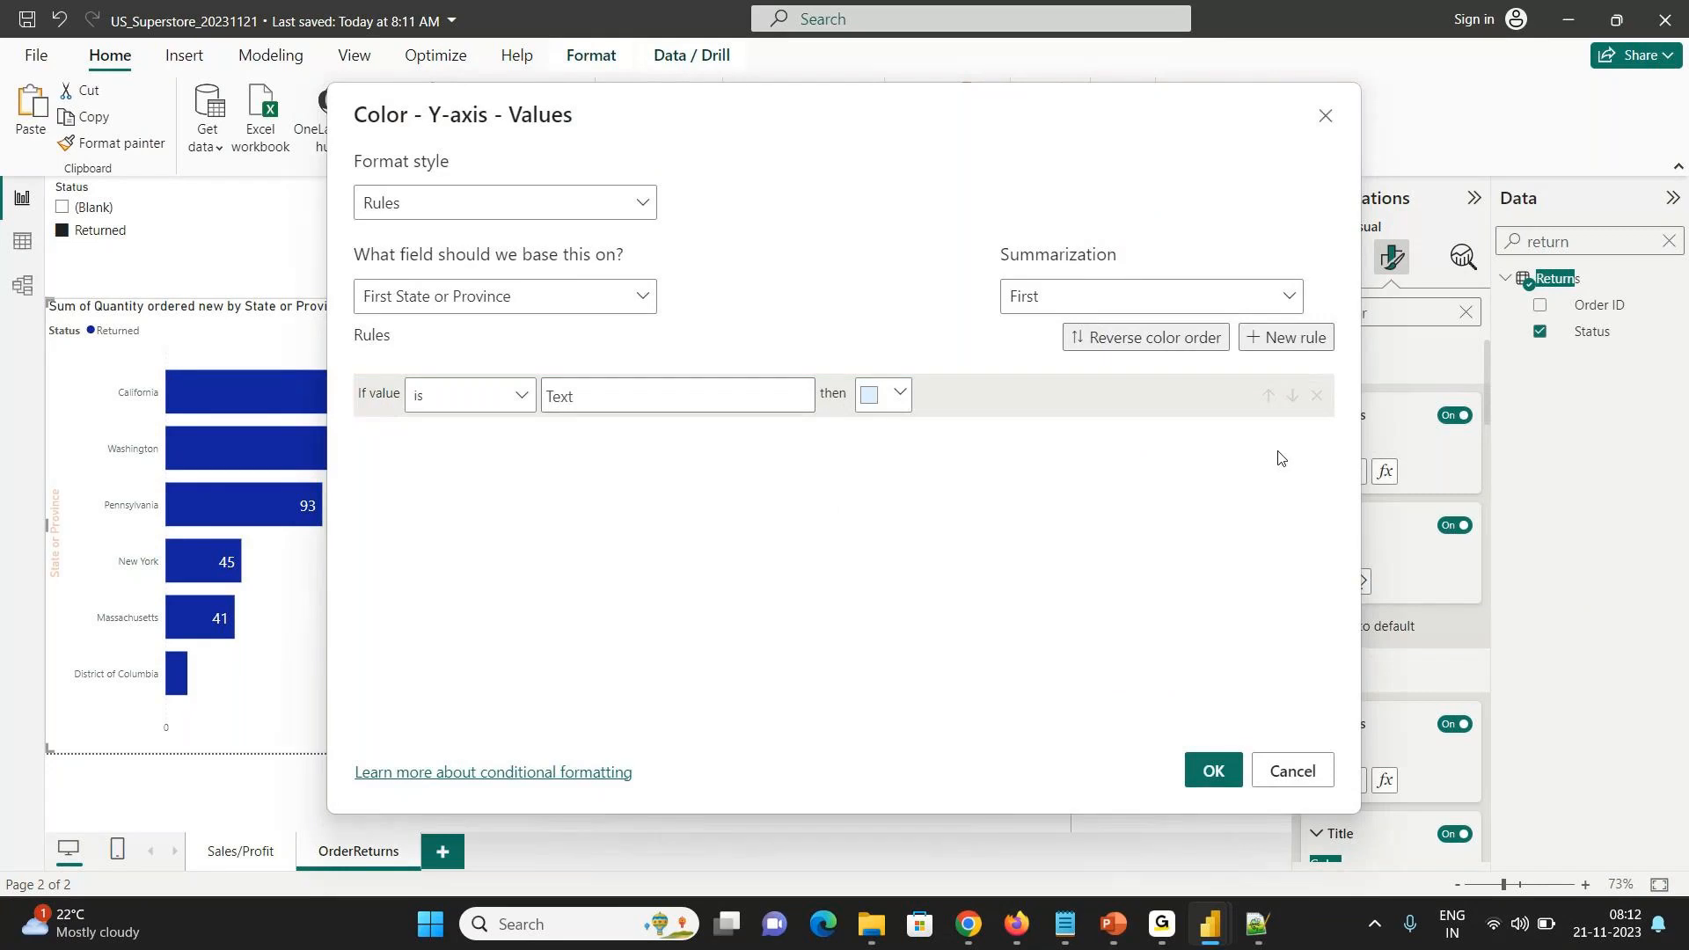
key(Escape)
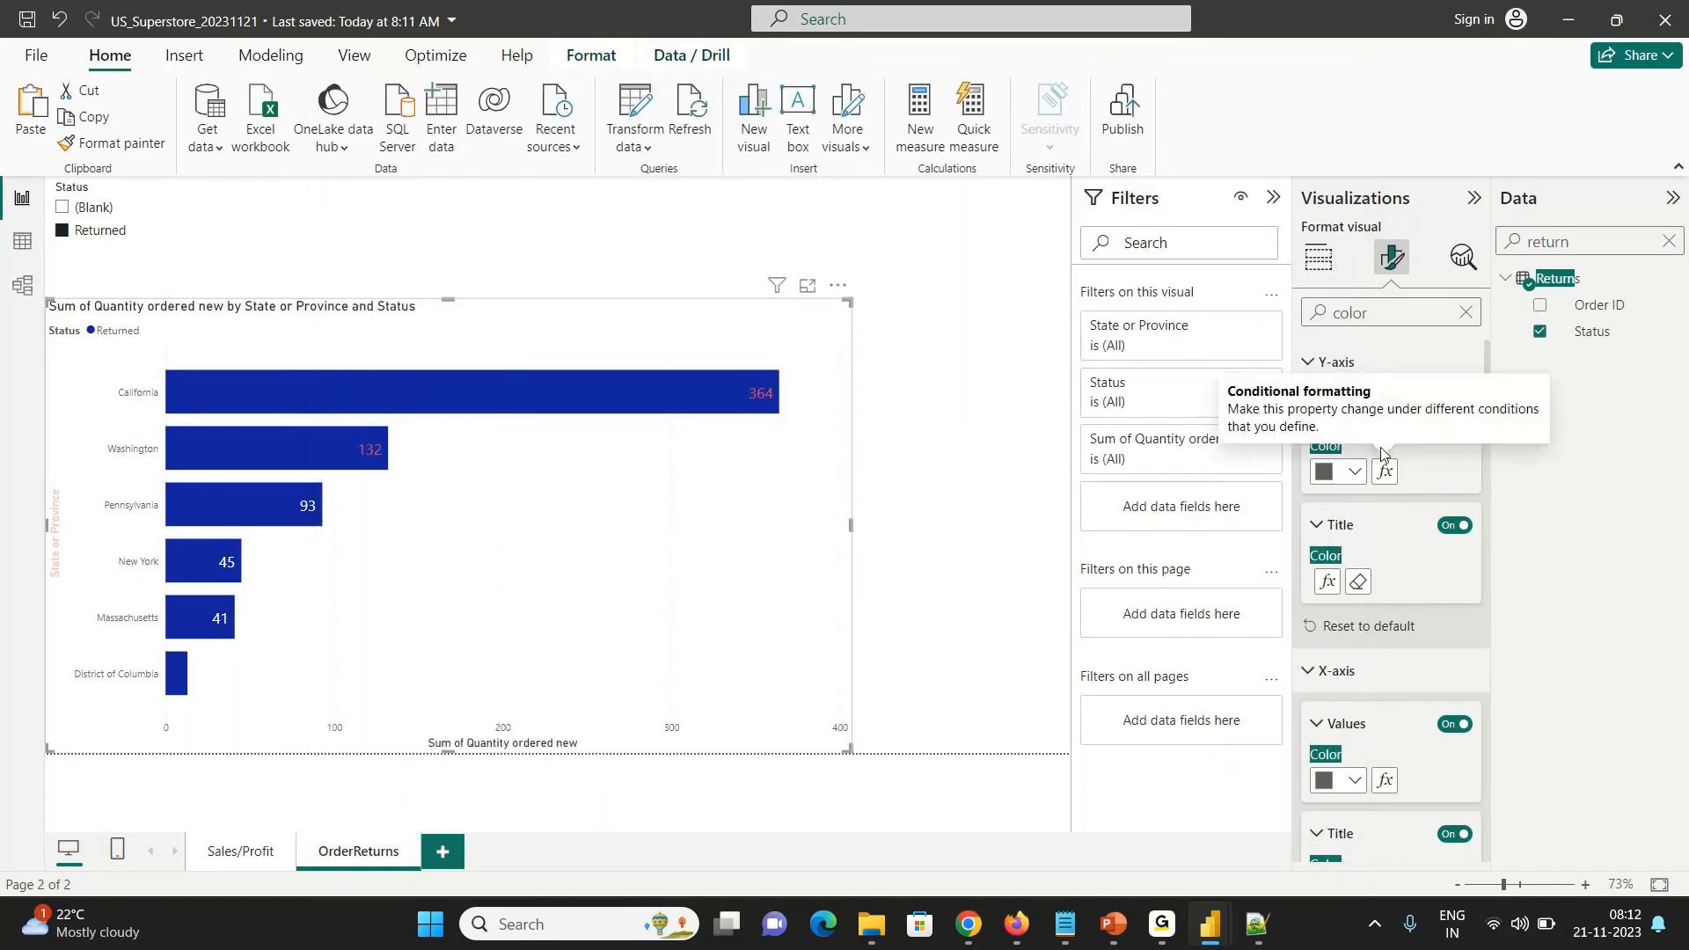
- Base the conditional color rule of the bar chart's X-axis values on the Quantity ordered new field
scroll(1358, 626, down, 5)
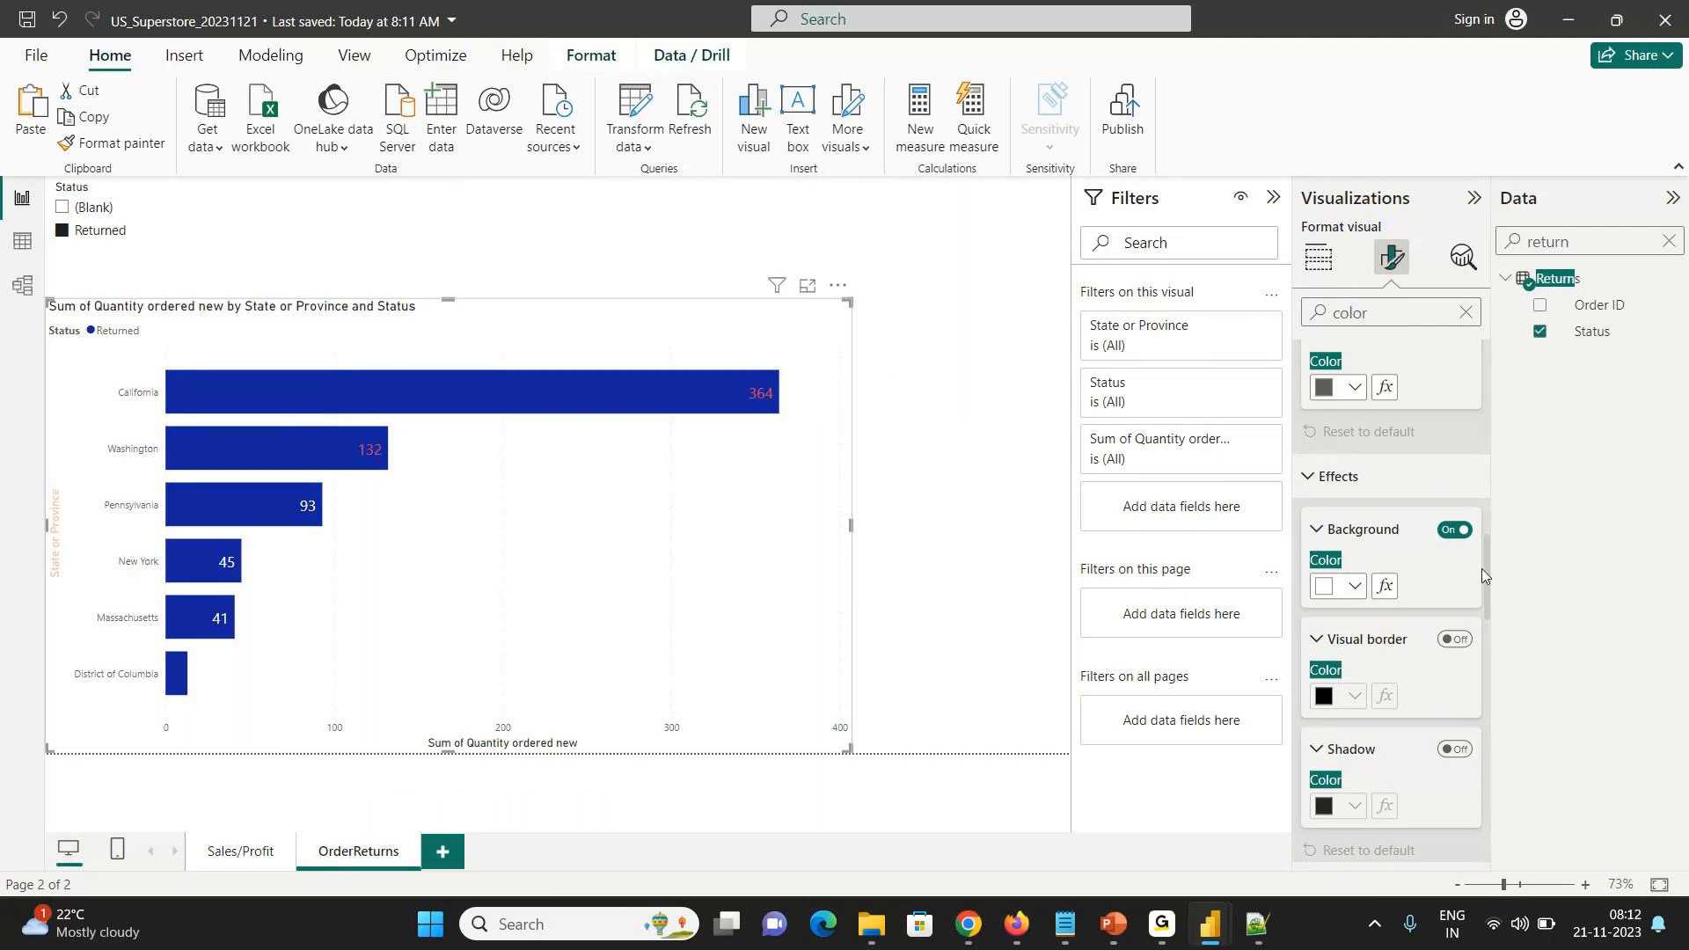
drag(1483, 569, 1491, 454)
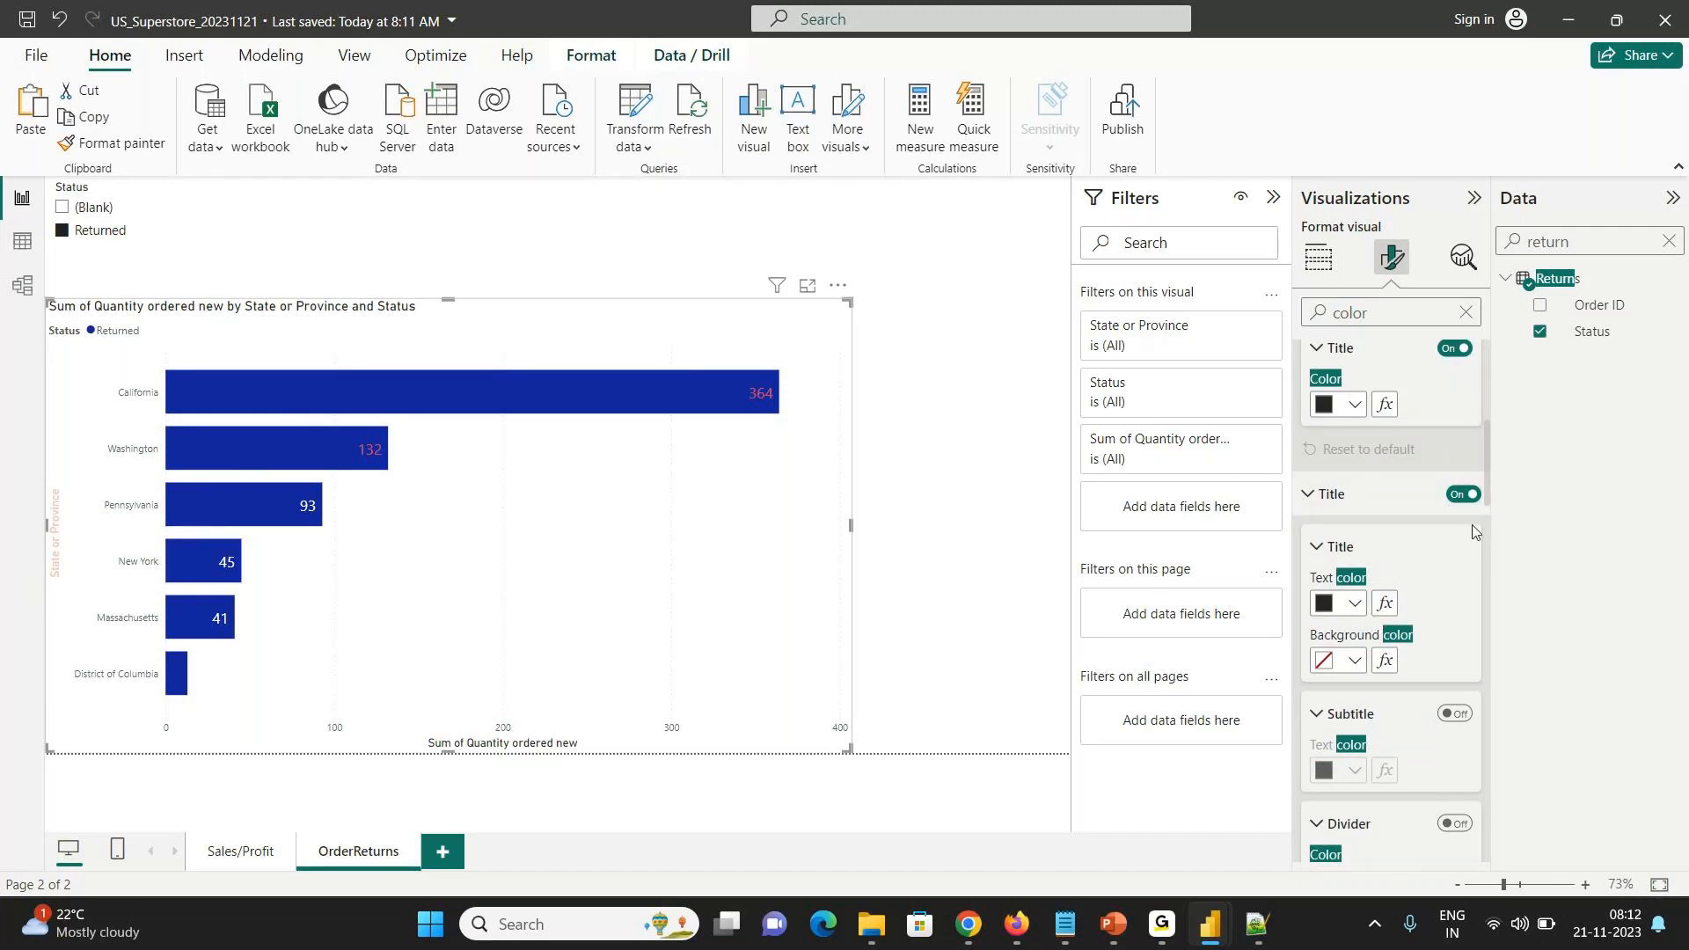
drag(1486, 462, 1487, 426)
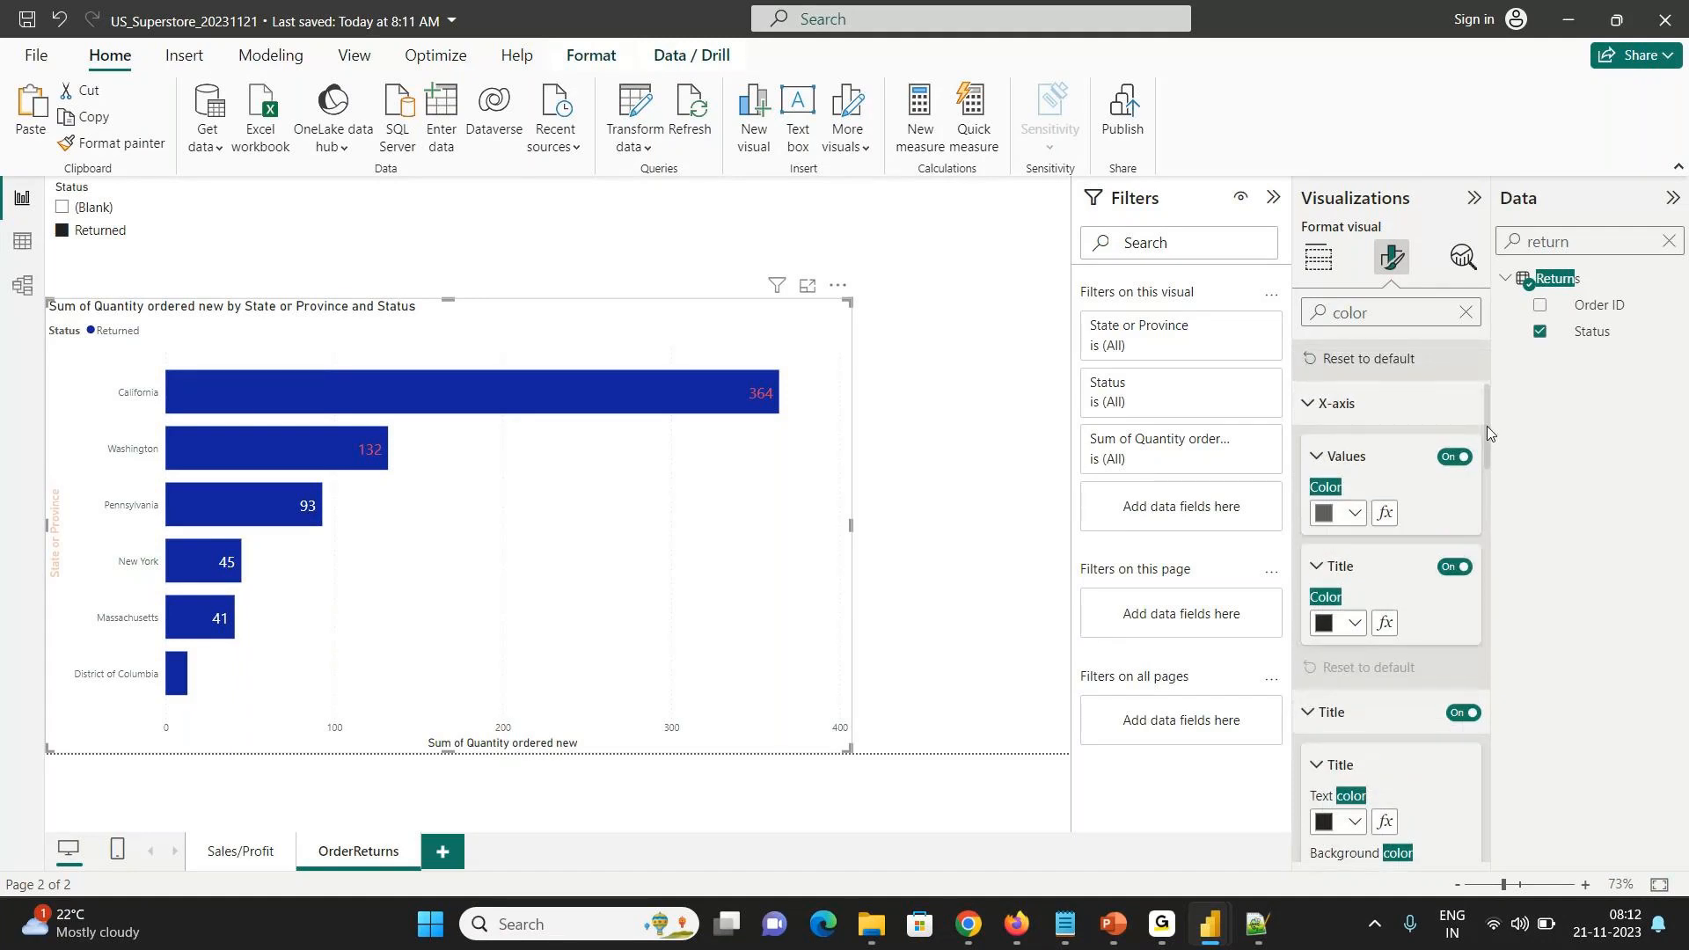
click(1385, 514)
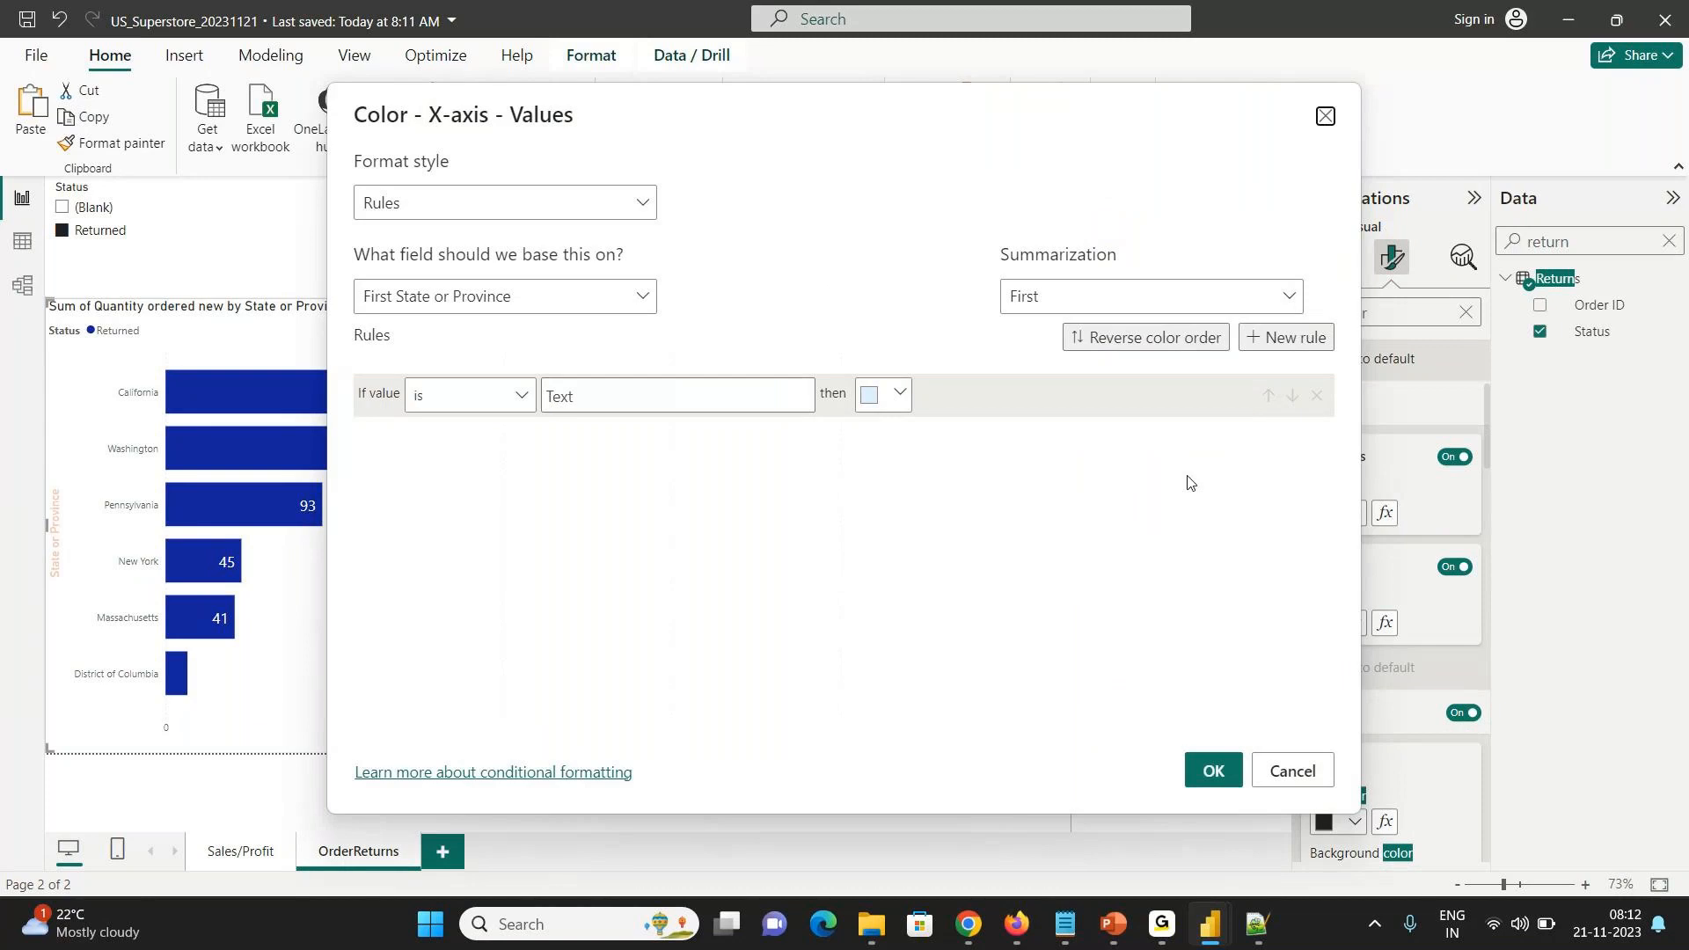
click(456, 293)
text(quan)
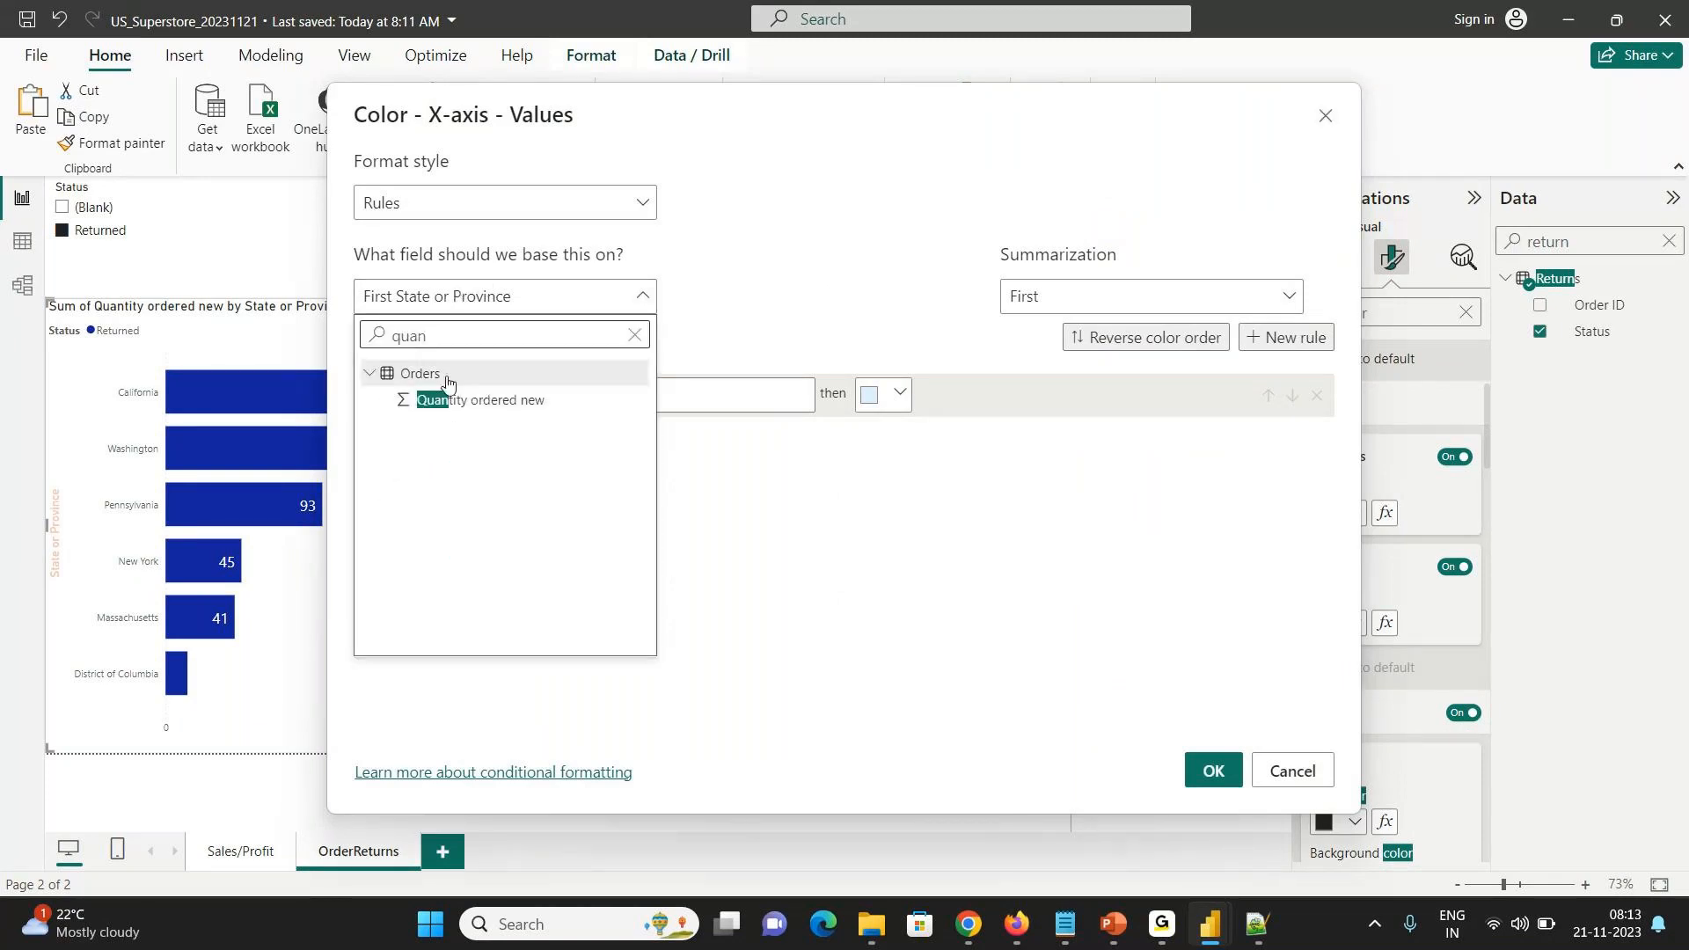
click(480, 400)
- Set the X-axis values' color rule to range from 100 to Max, apply it and save the report
click(531, 398)
click(561, 398)
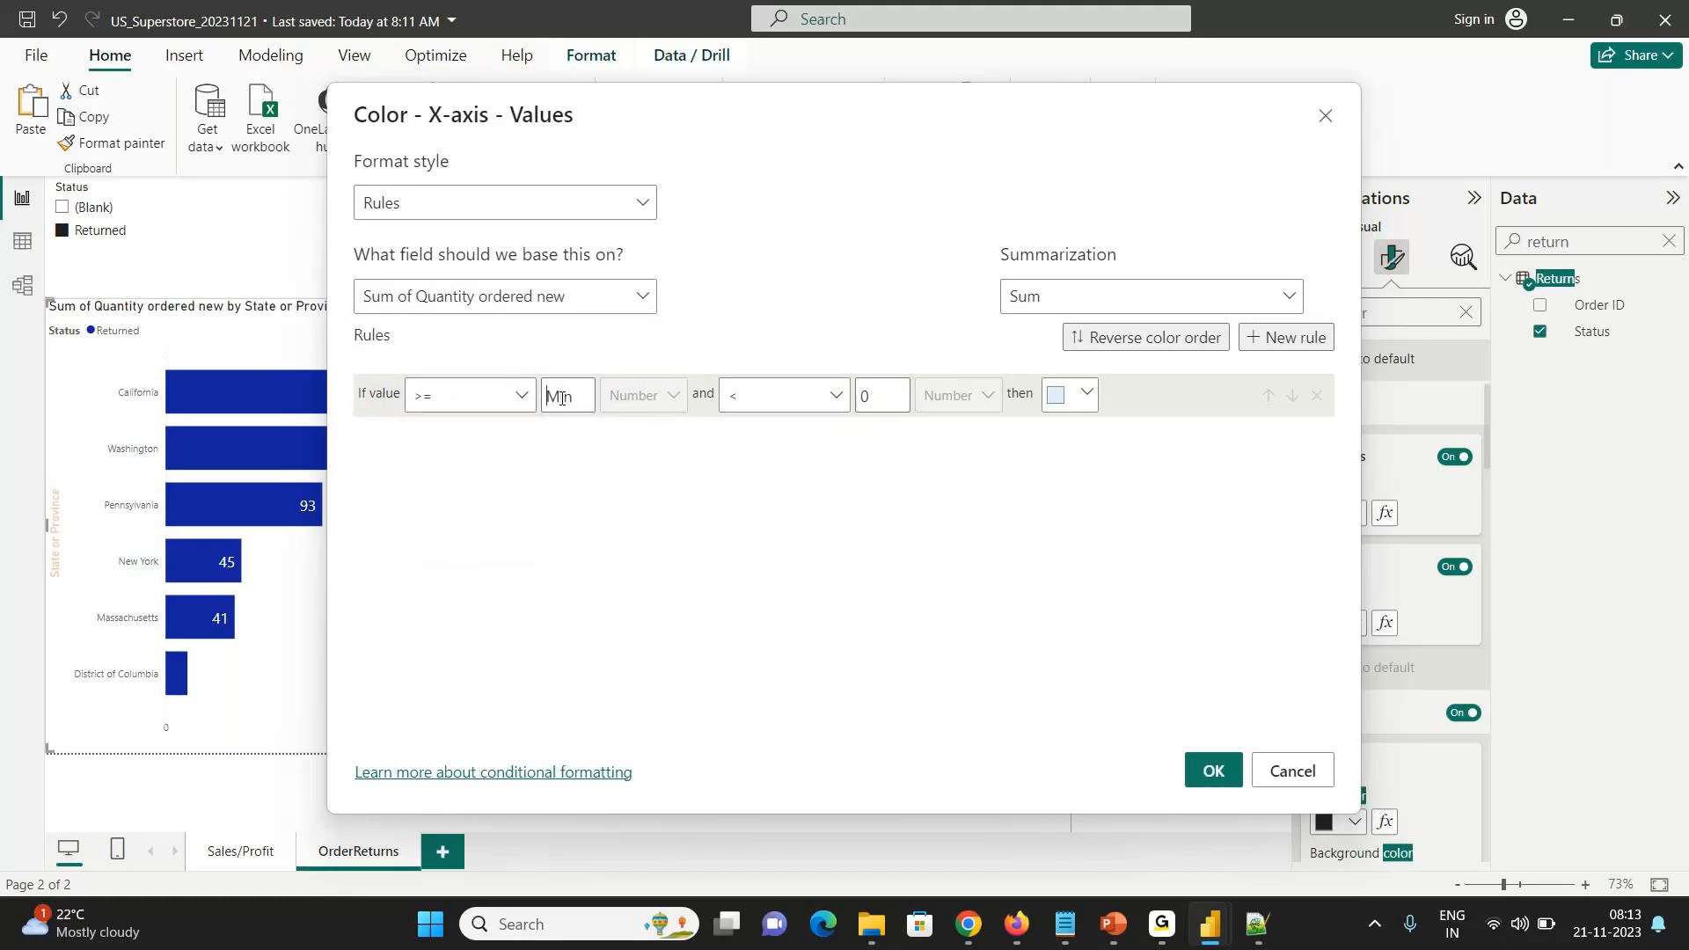
text(100)
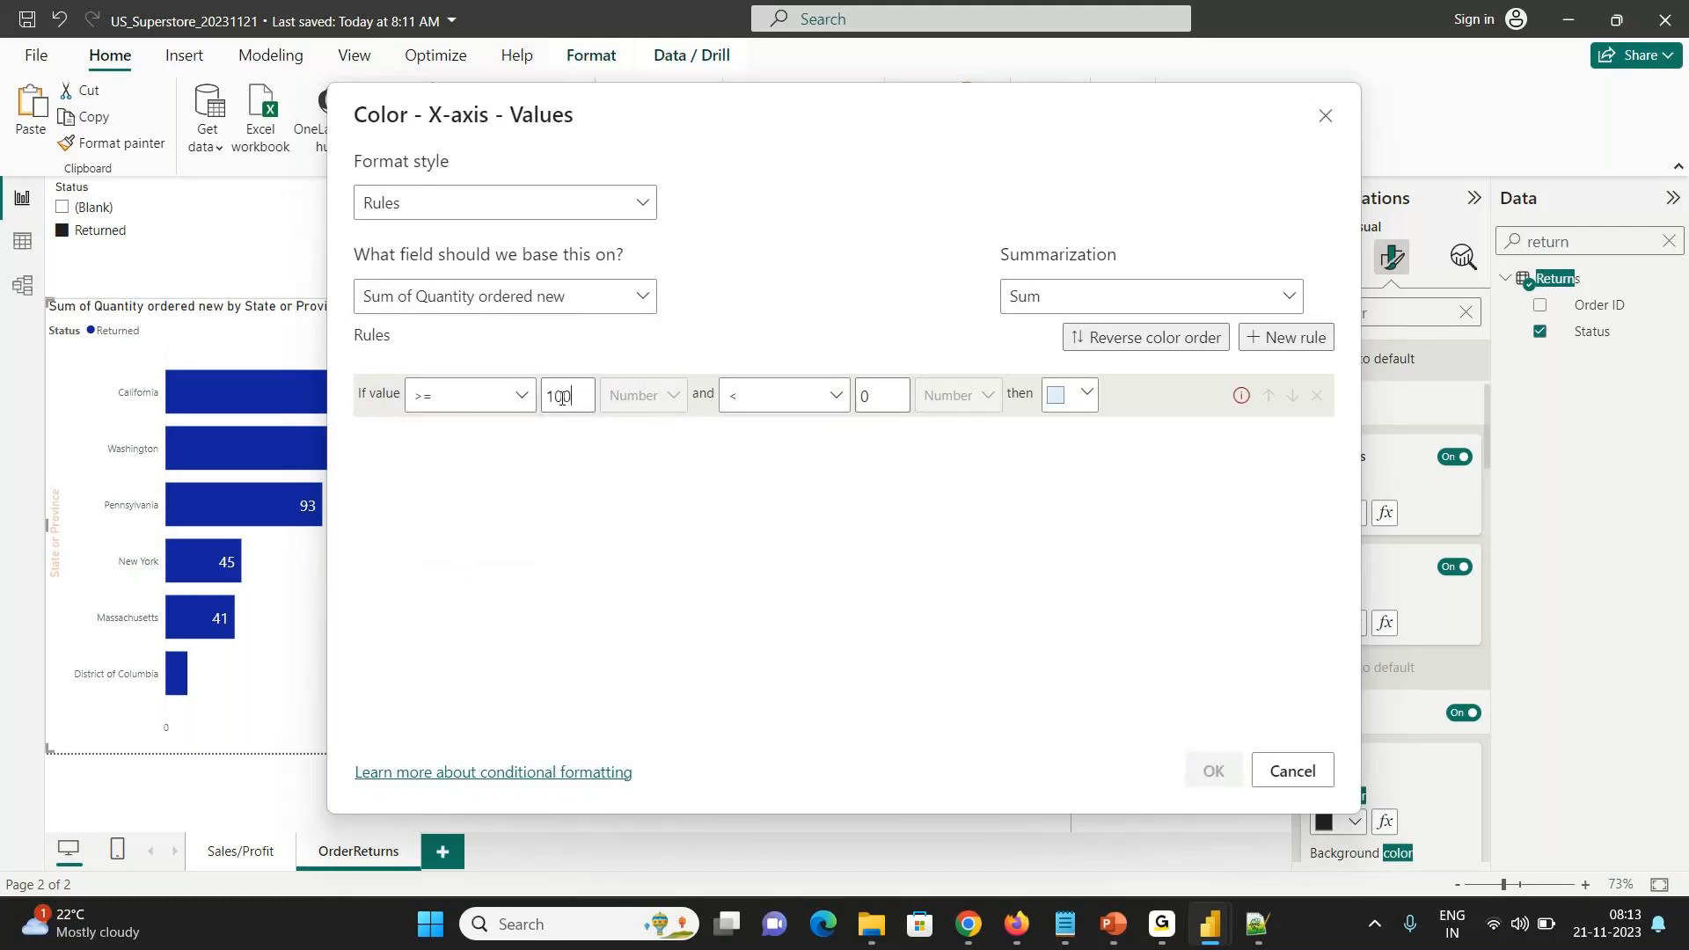
click(875, 398)
key(BackSpace)
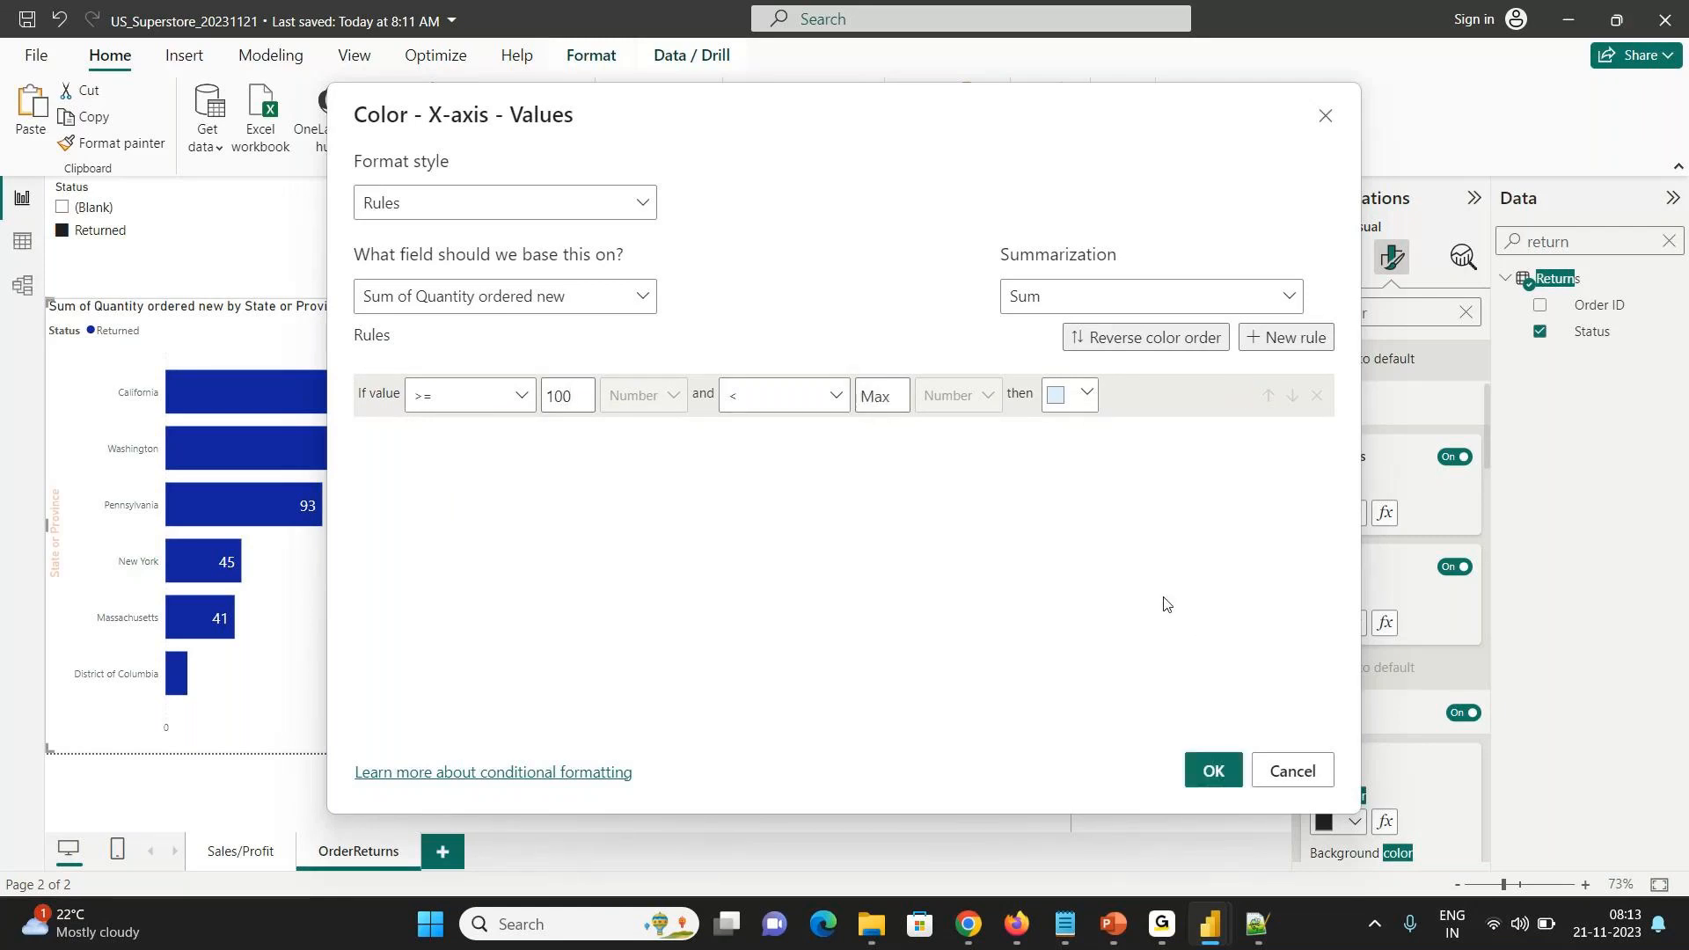
click(1211, 771)
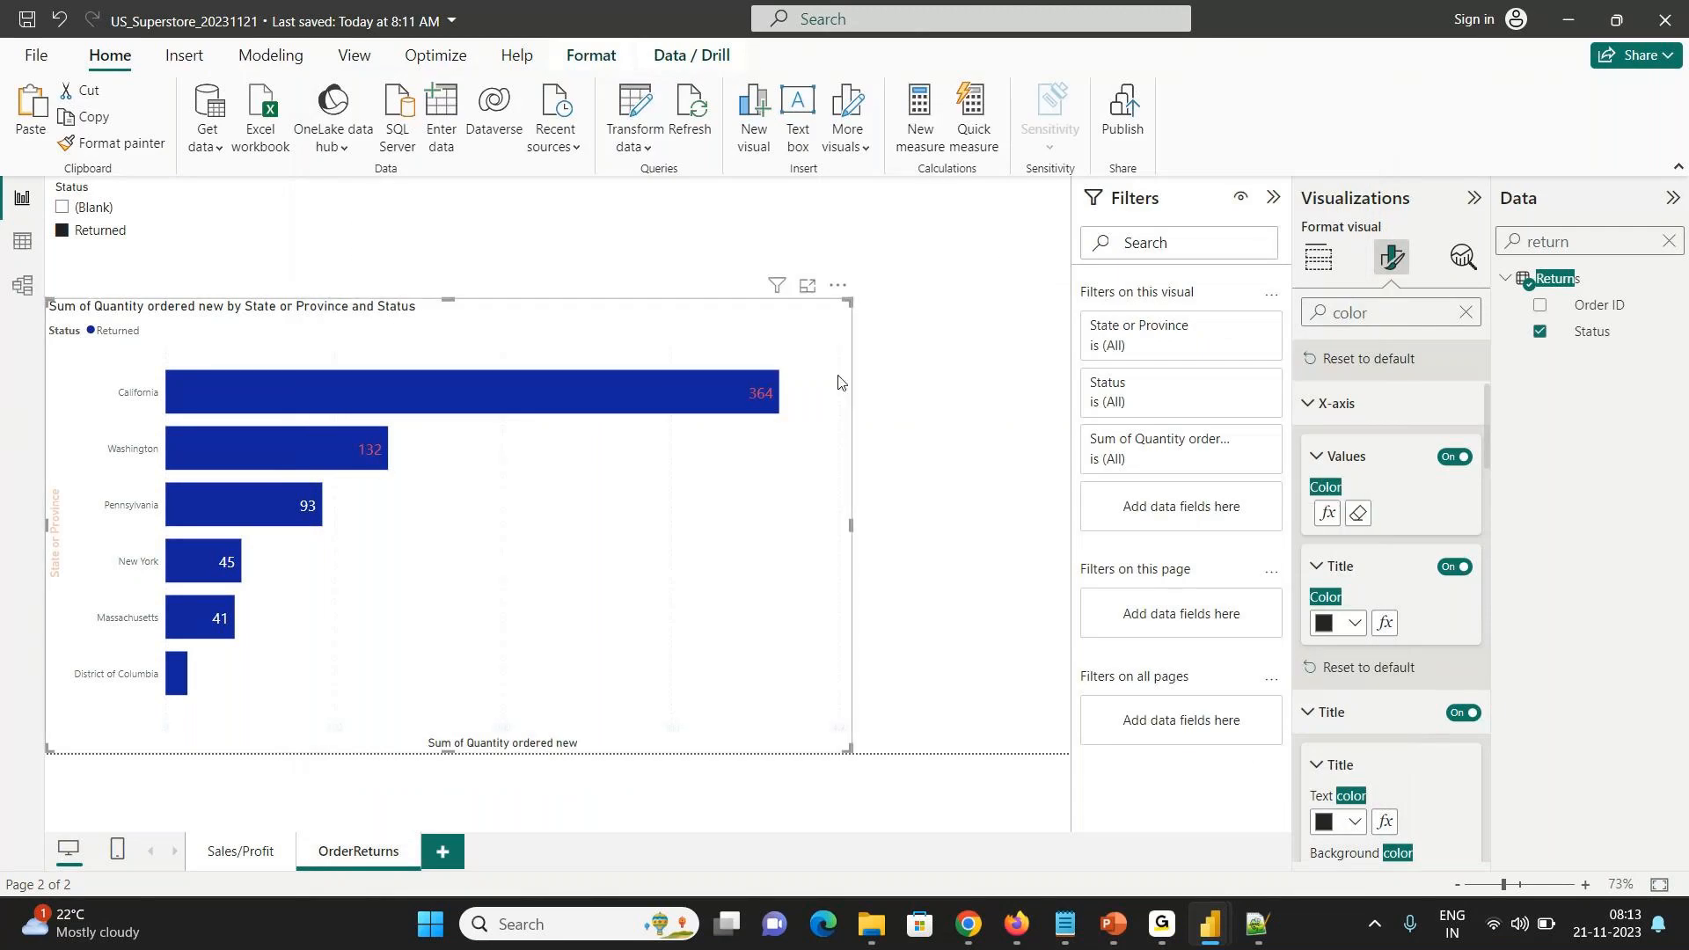
key(ctrl+s)
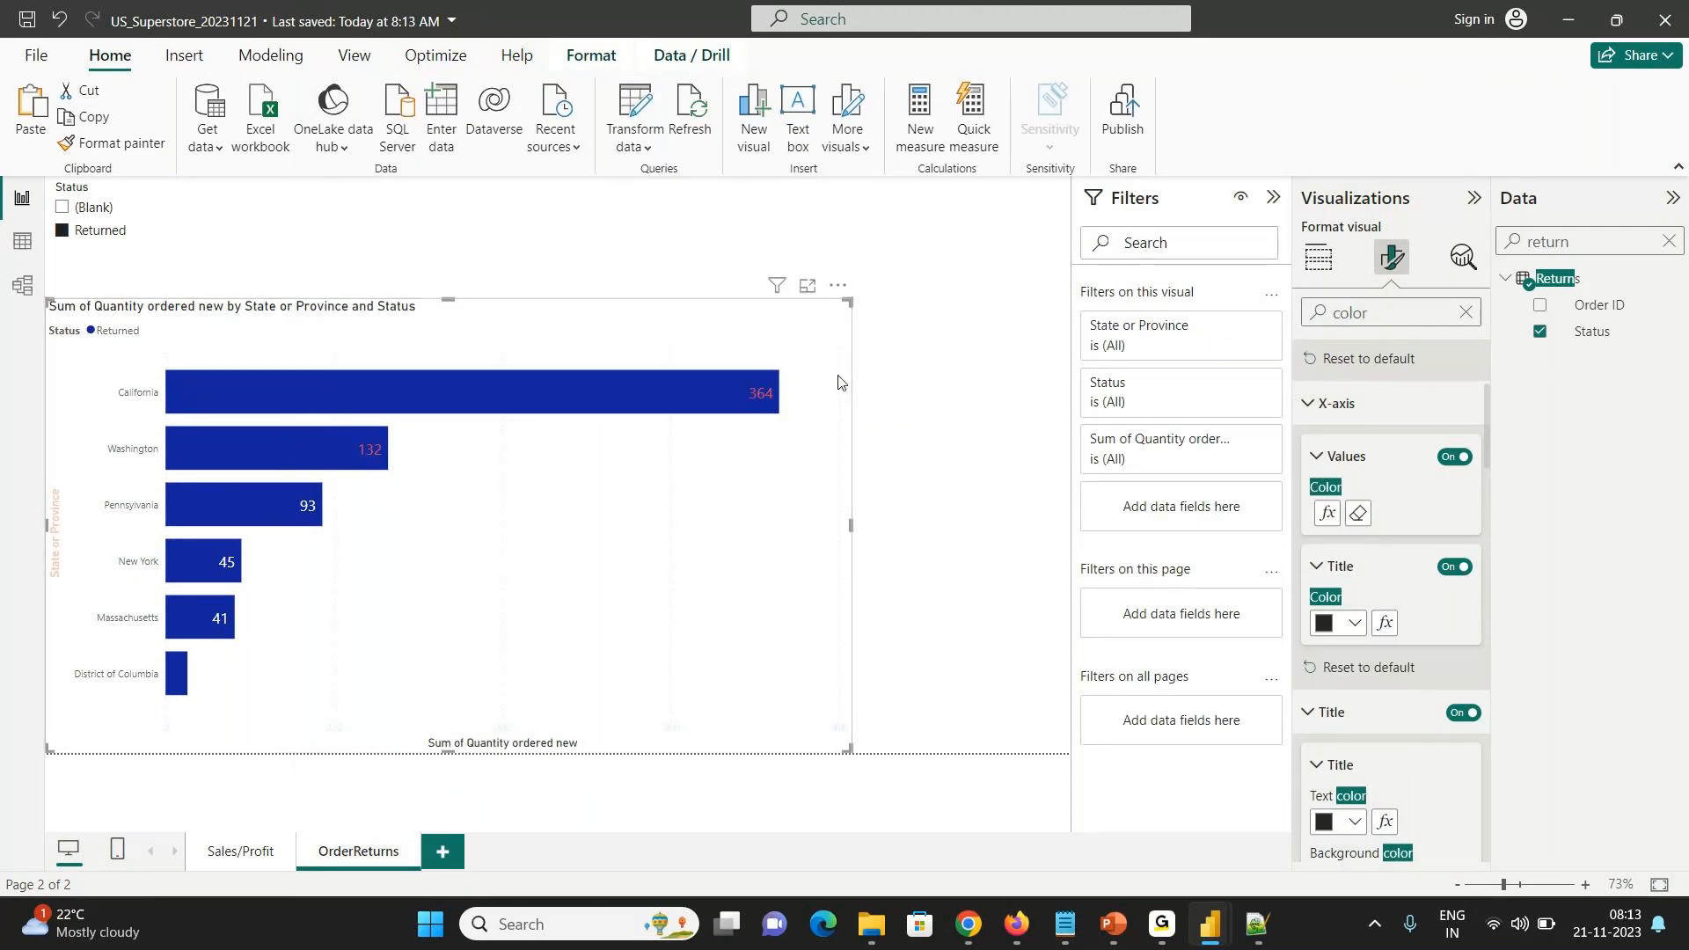
- Set the bar chart title's background color to bright blue and clear the formatting search
click(1337, 407)
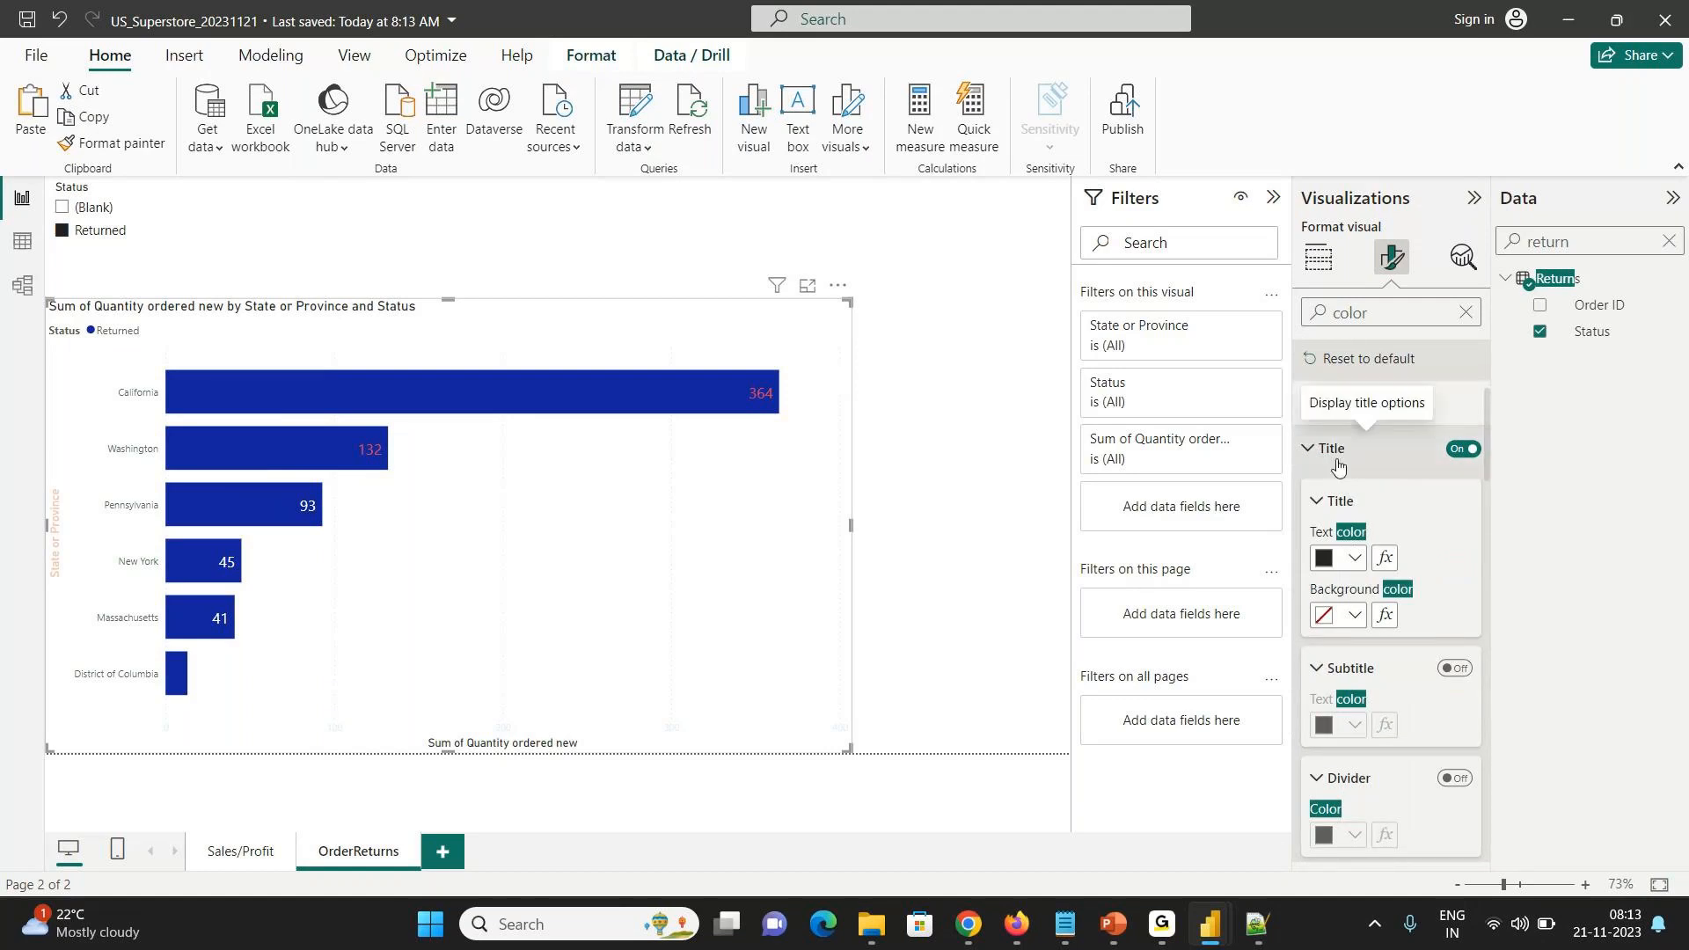
click(1355, 614)
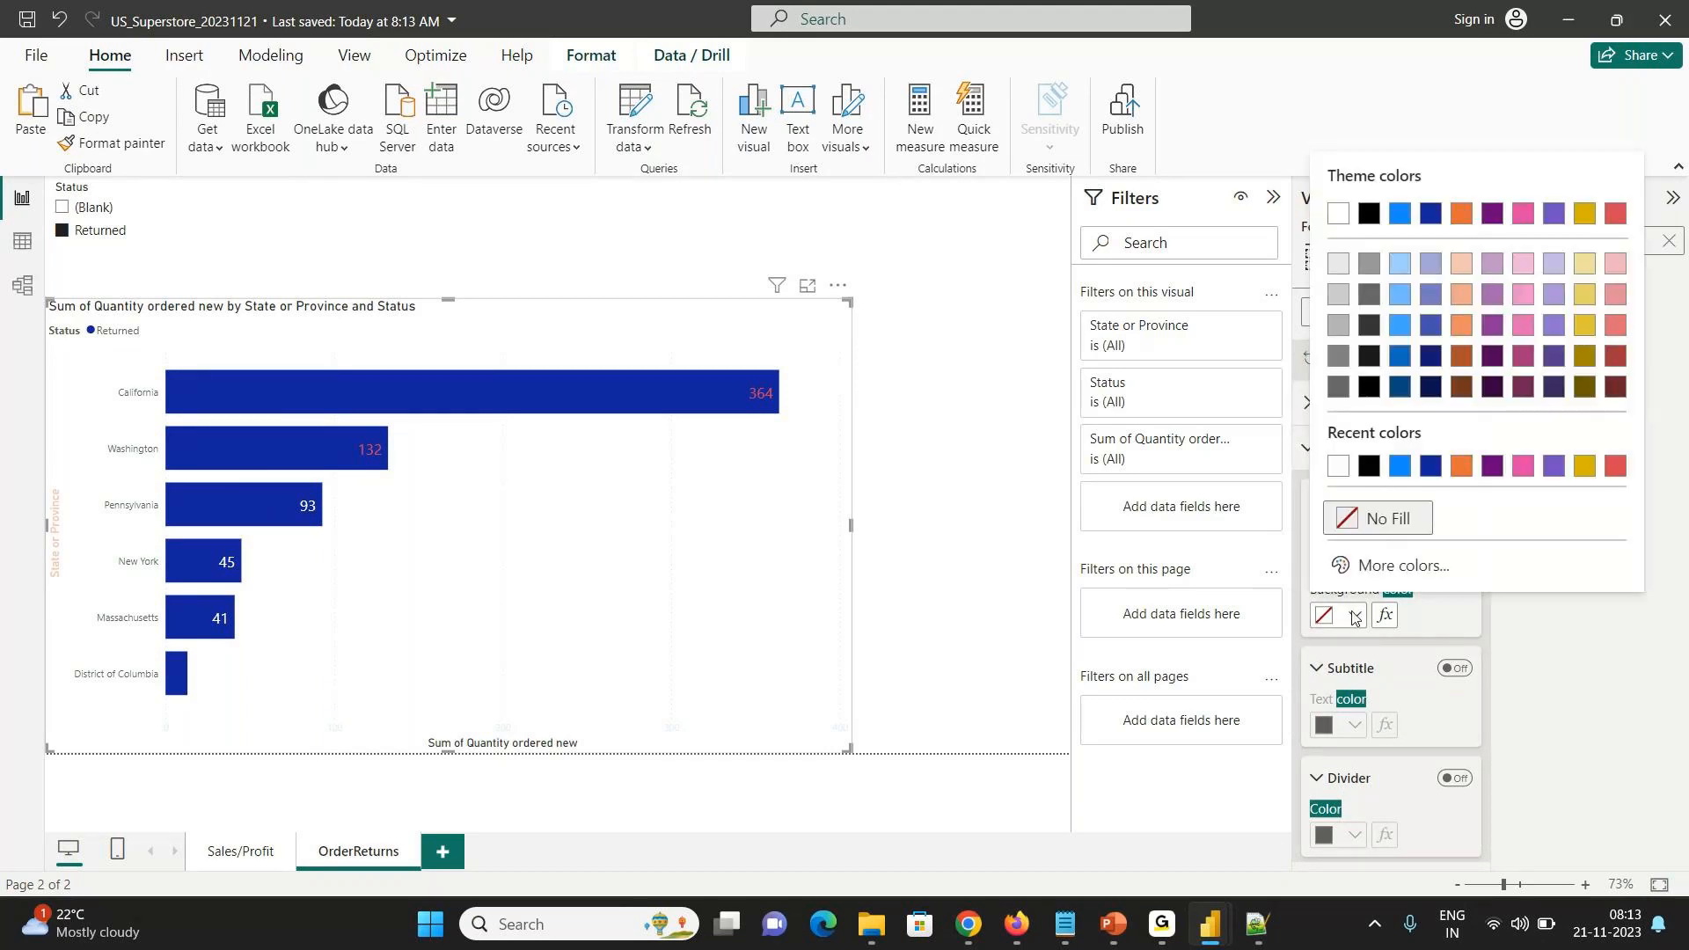
click(1398, 467)
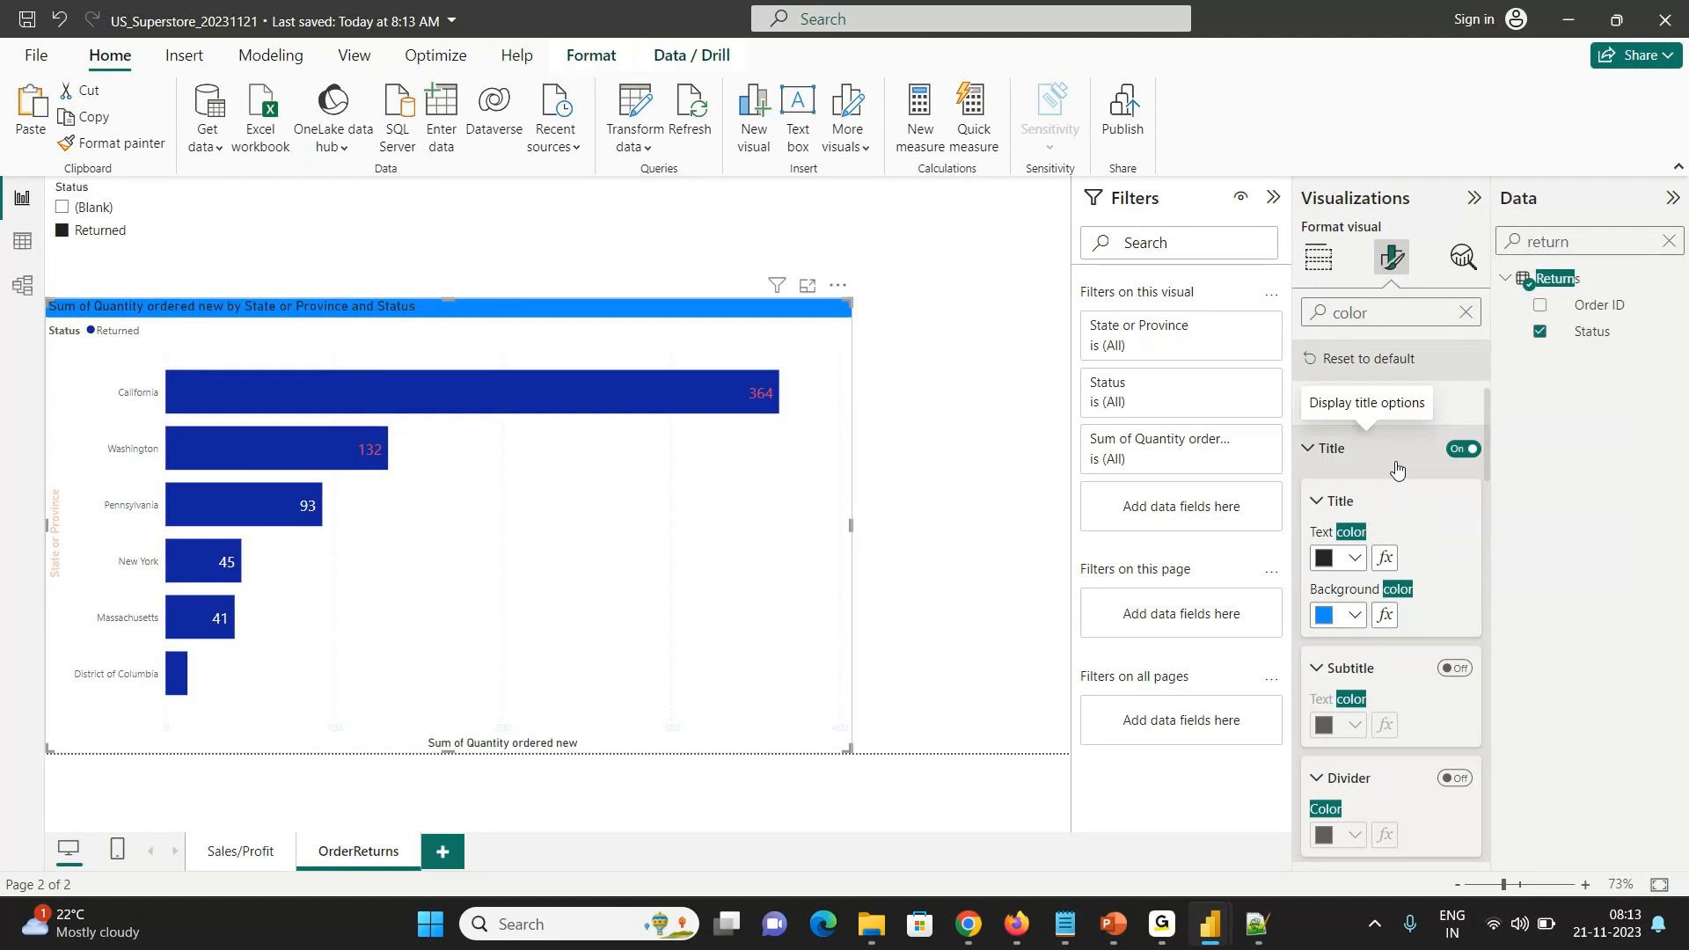
click(1355, 558)
key(Escape)
drag(1485, 473, 1487, 685)
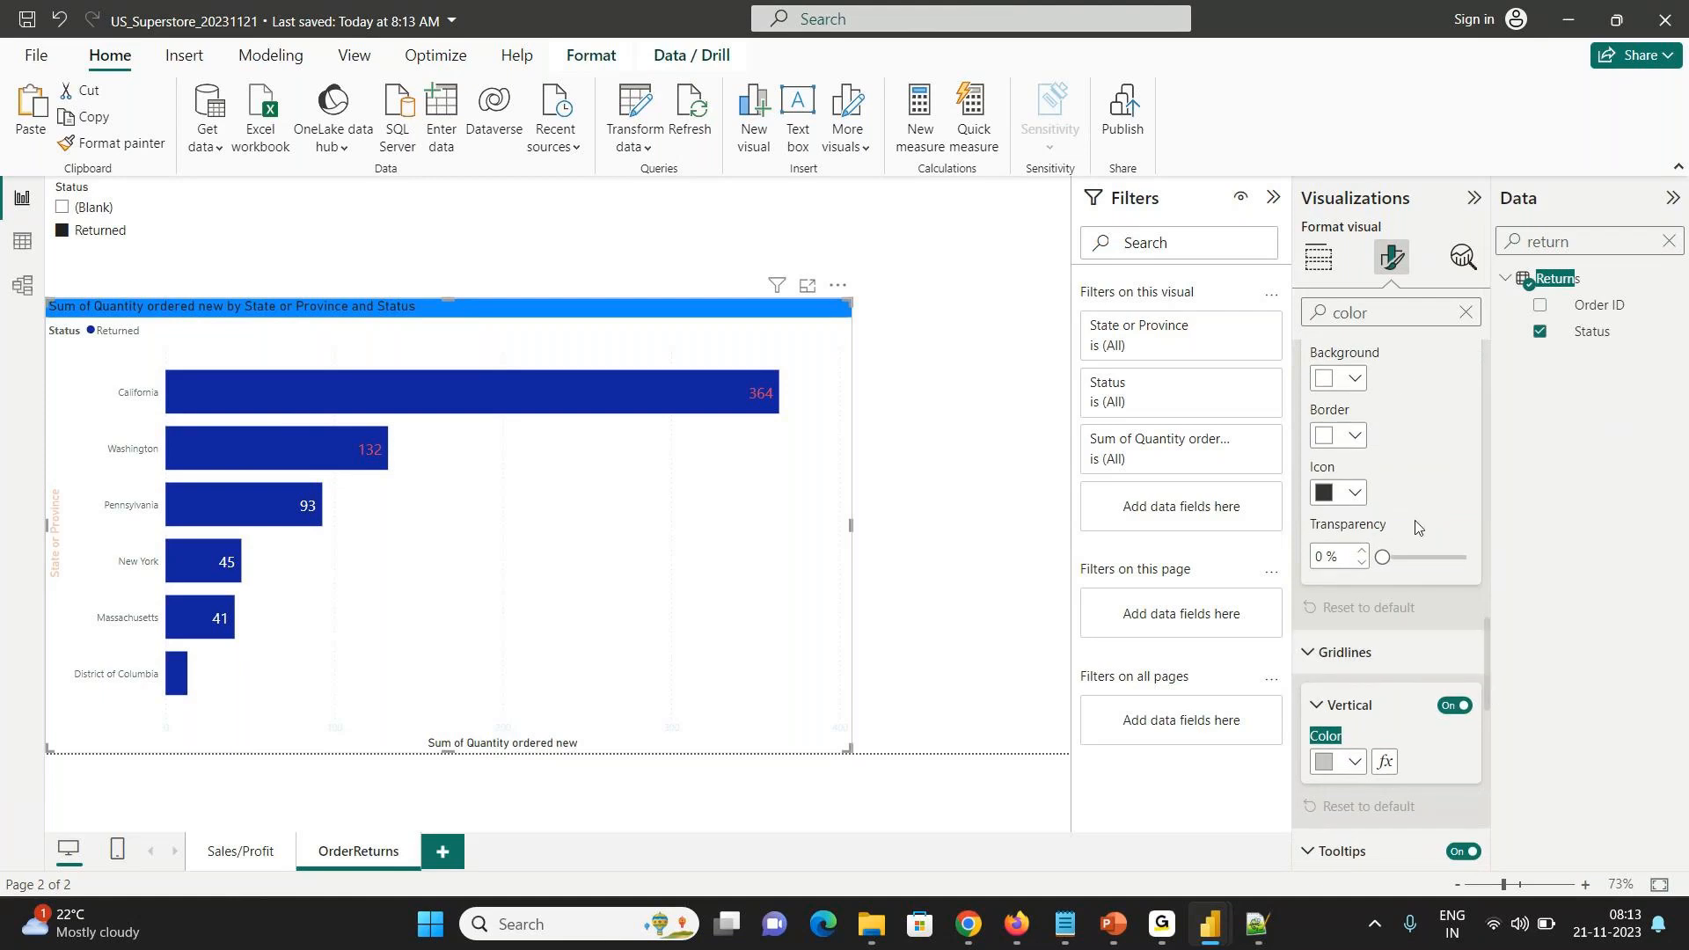
click(1466, 312)
click(465, 260)
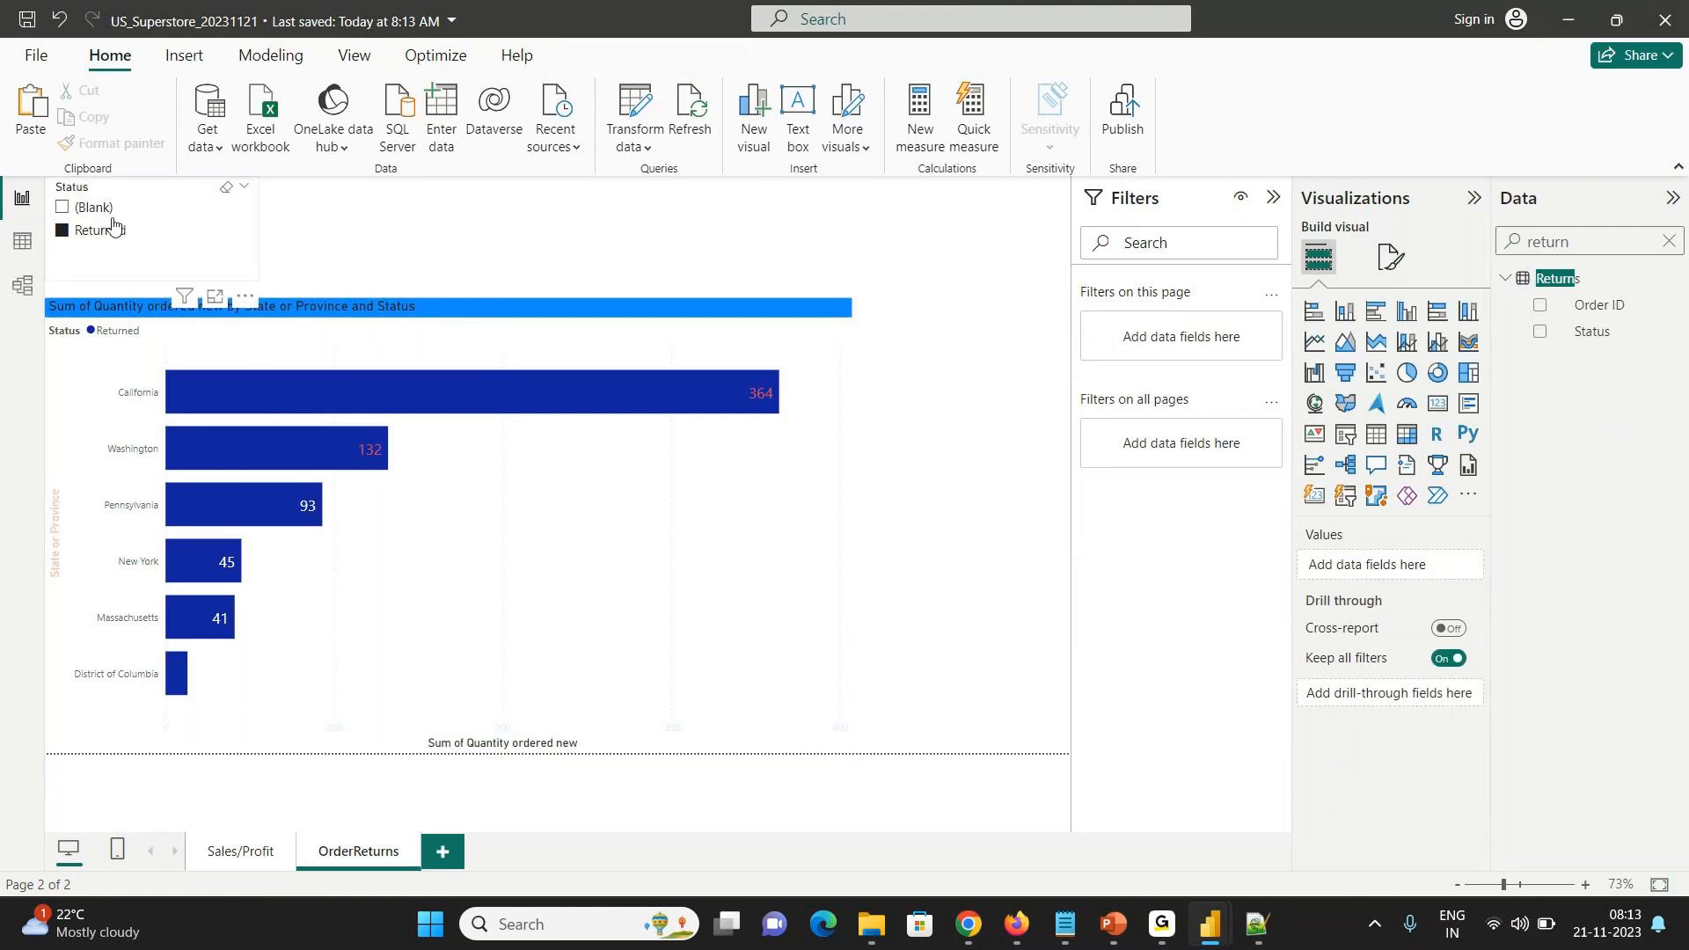
- Clear and reselect Returned in the Status slicer, and change the slicer's style to Dropdown
click(161, 230)
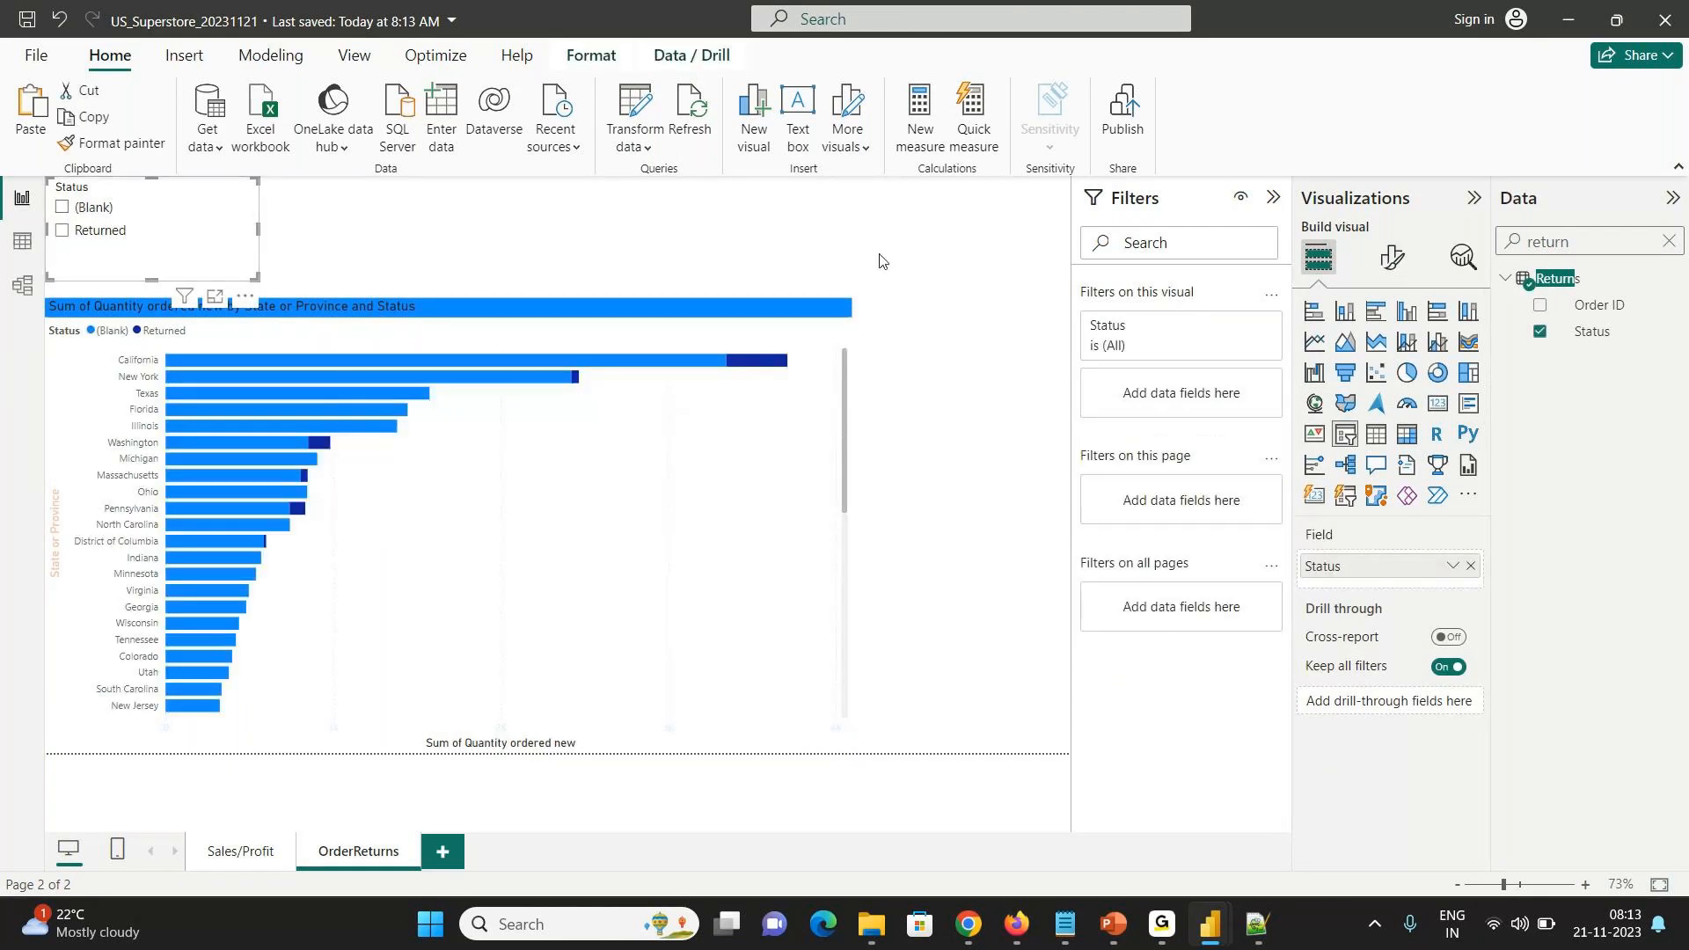
click(84, 231)
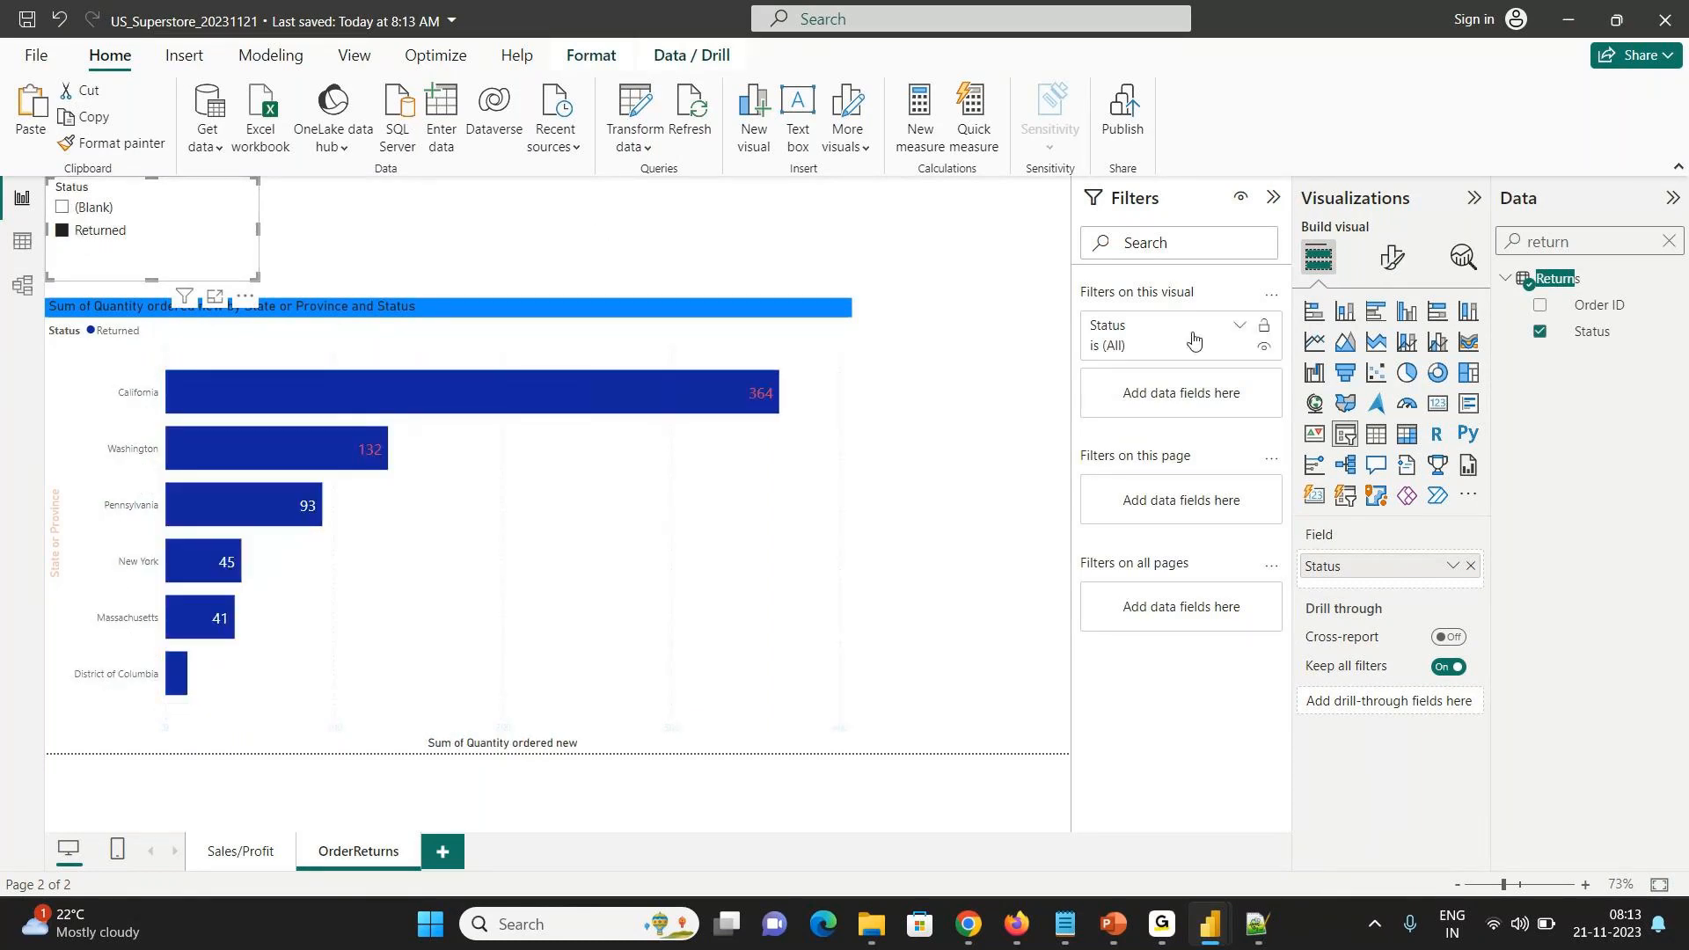
click(1397, 269)
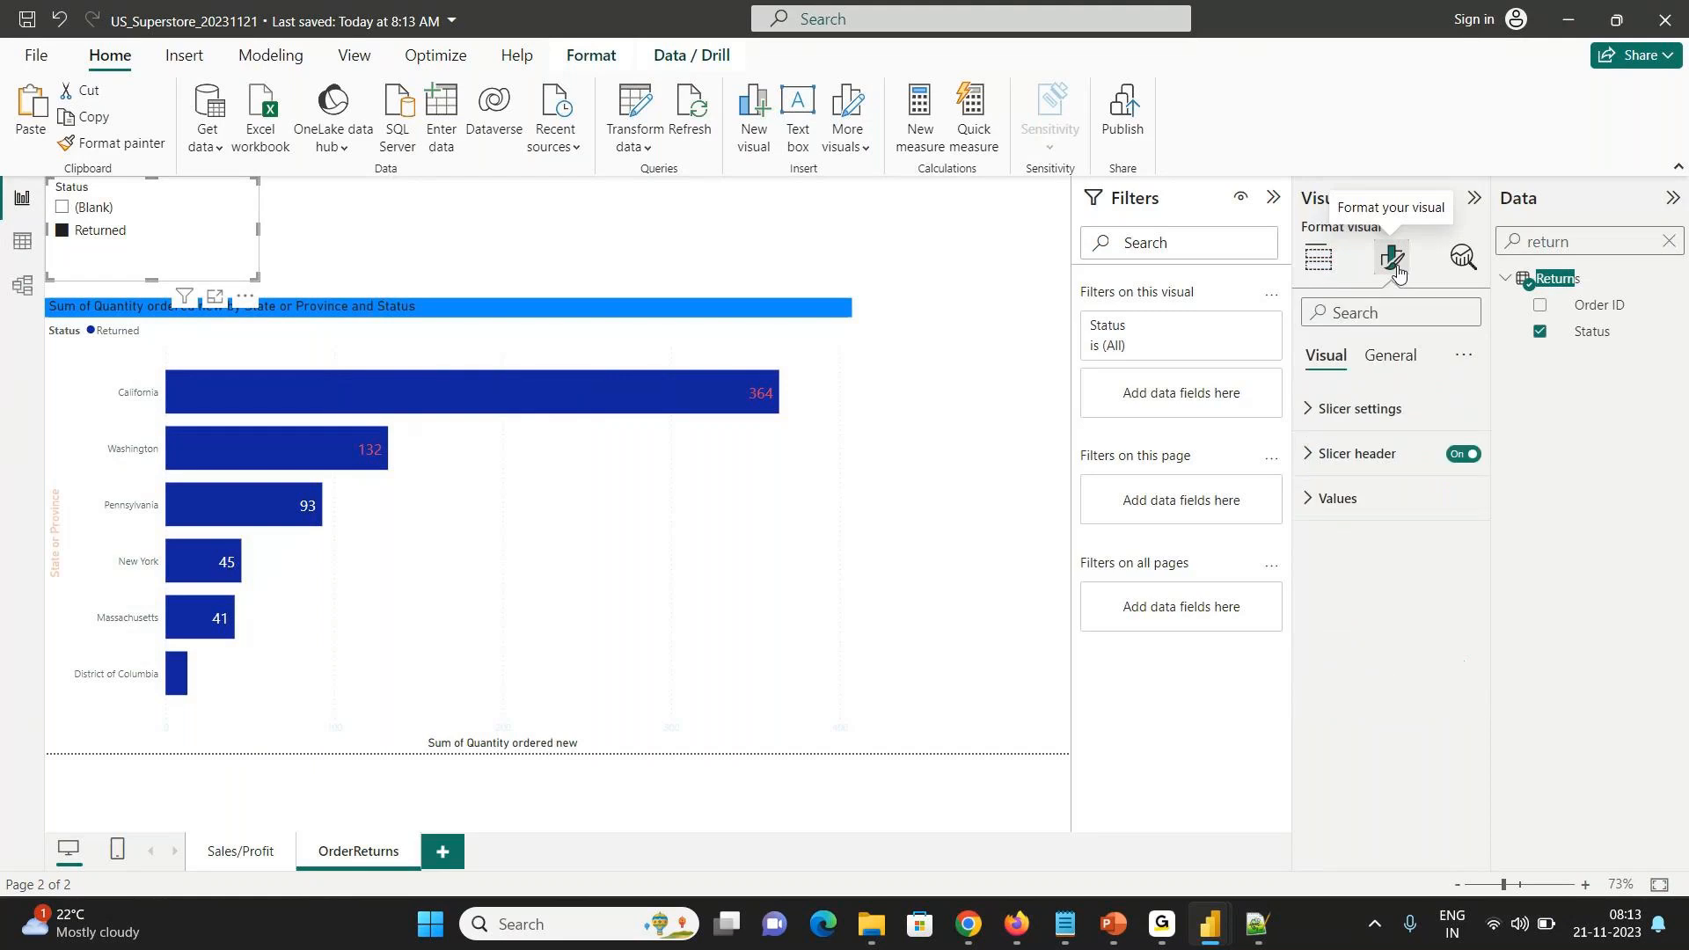
click(1328, 419)
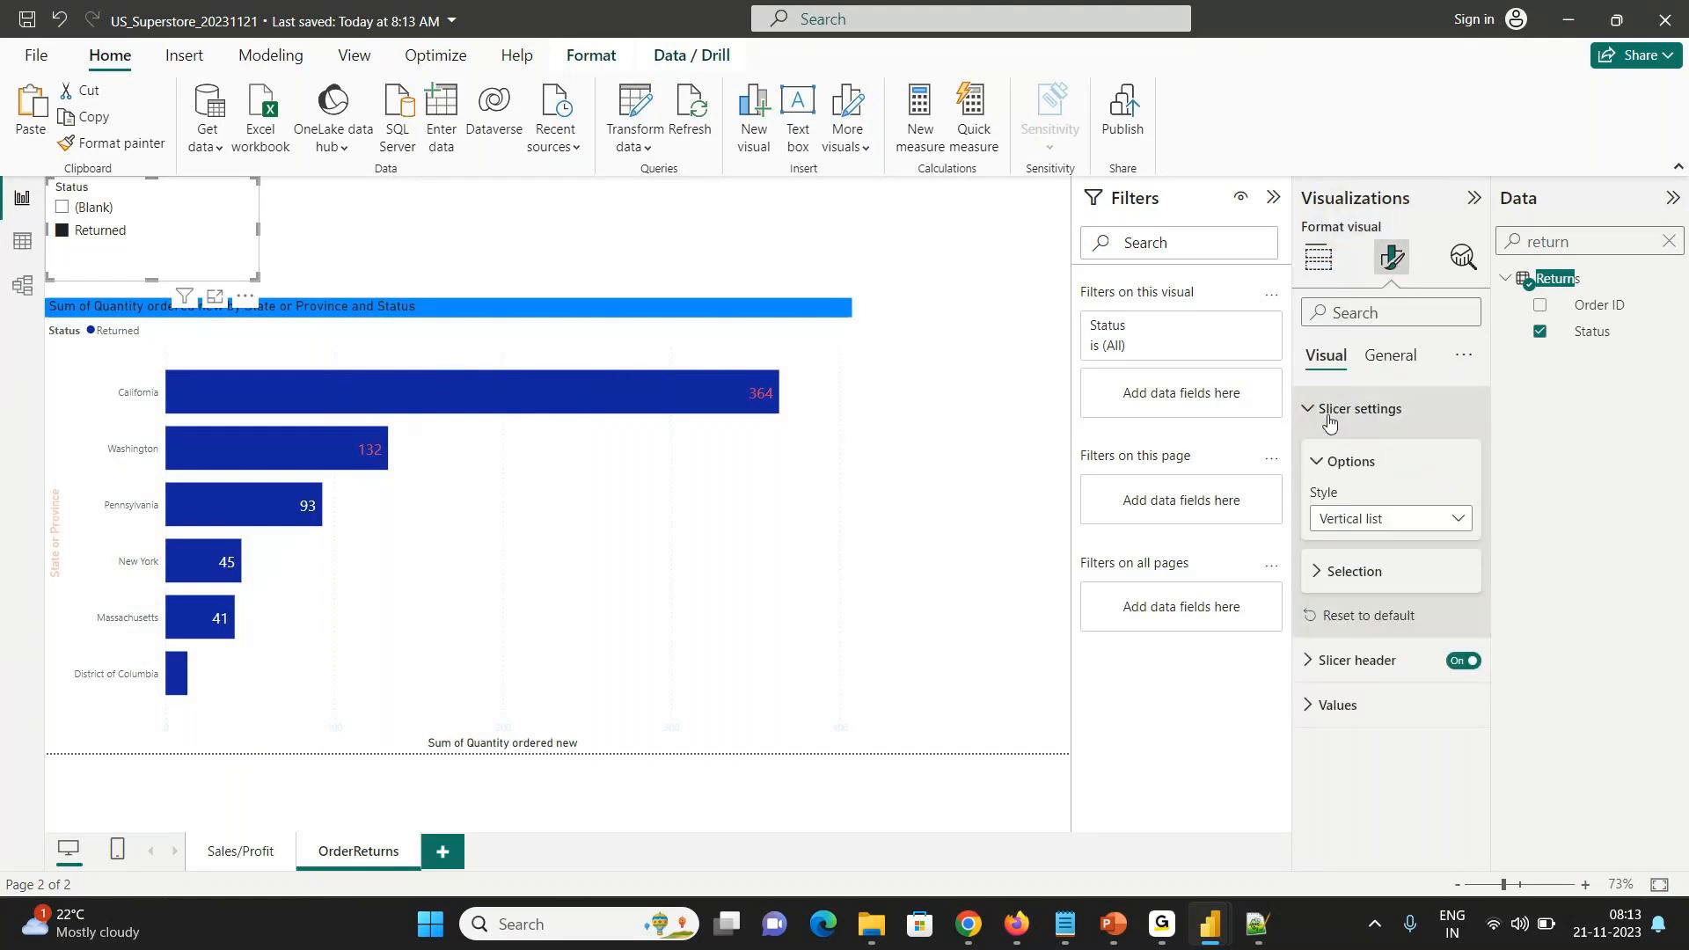
click(1362, 526)
click(1359, 602)
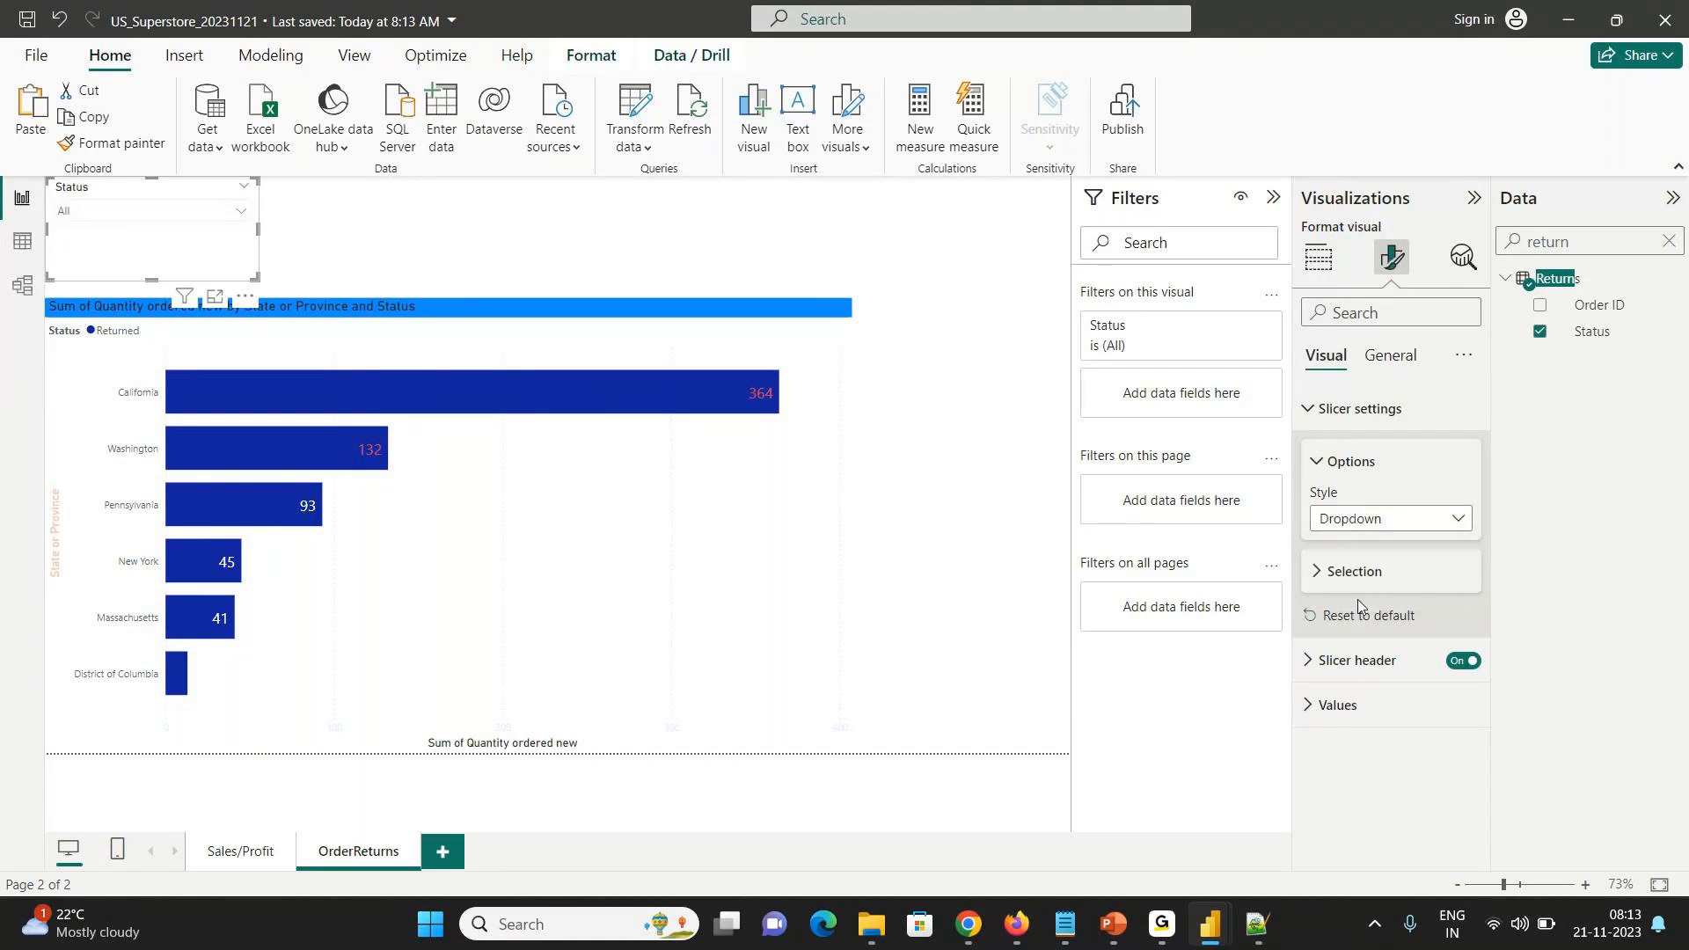
- Turn off multi-select with CTRL for the Status slicer and expand its list of values
click(1315, 577)
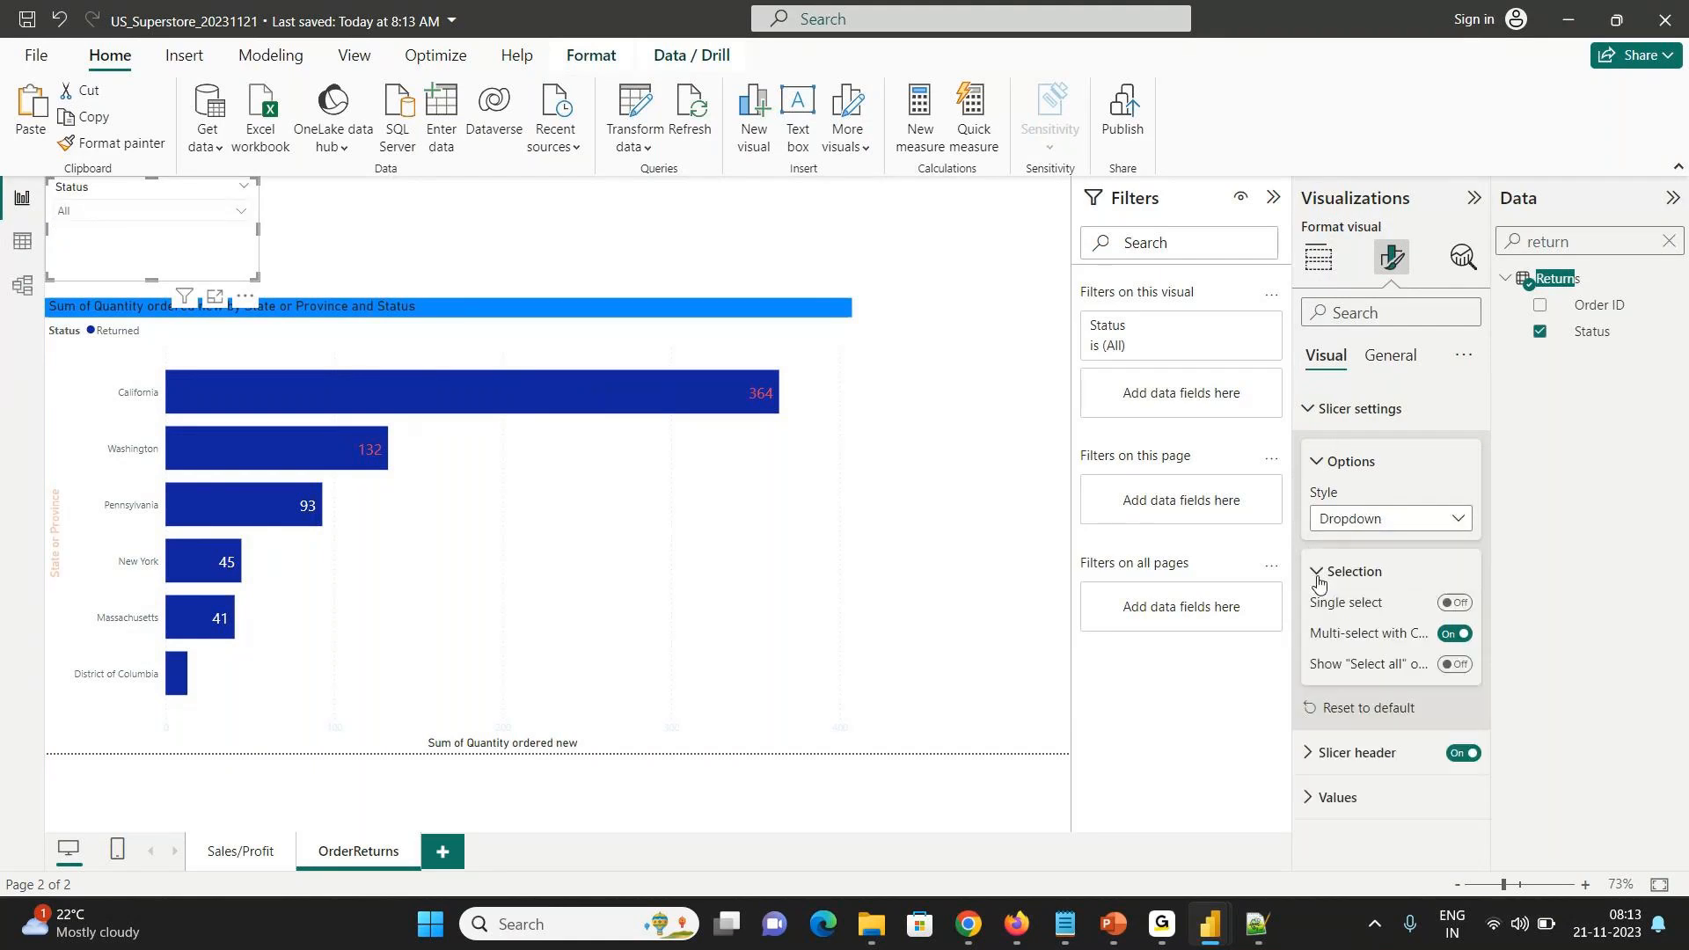
click(1454, 636)
click(176, 211)
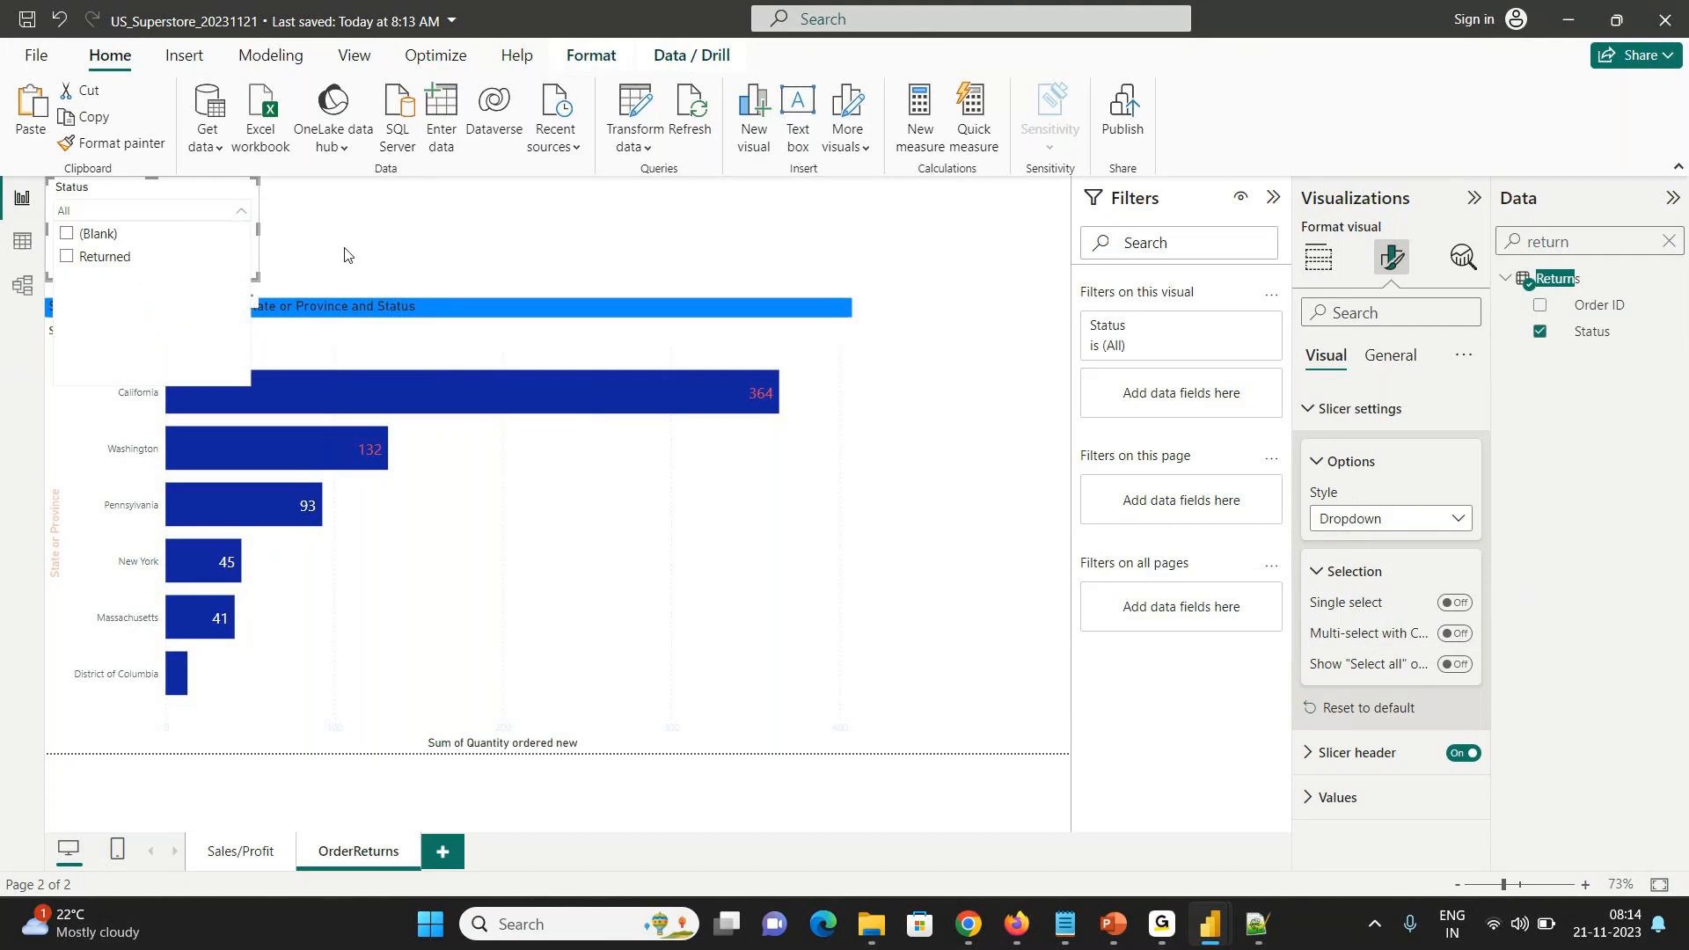
- Turn on the Status slicer's "Select all" option, comparing its value list with the option on and off
click(1461, 672)
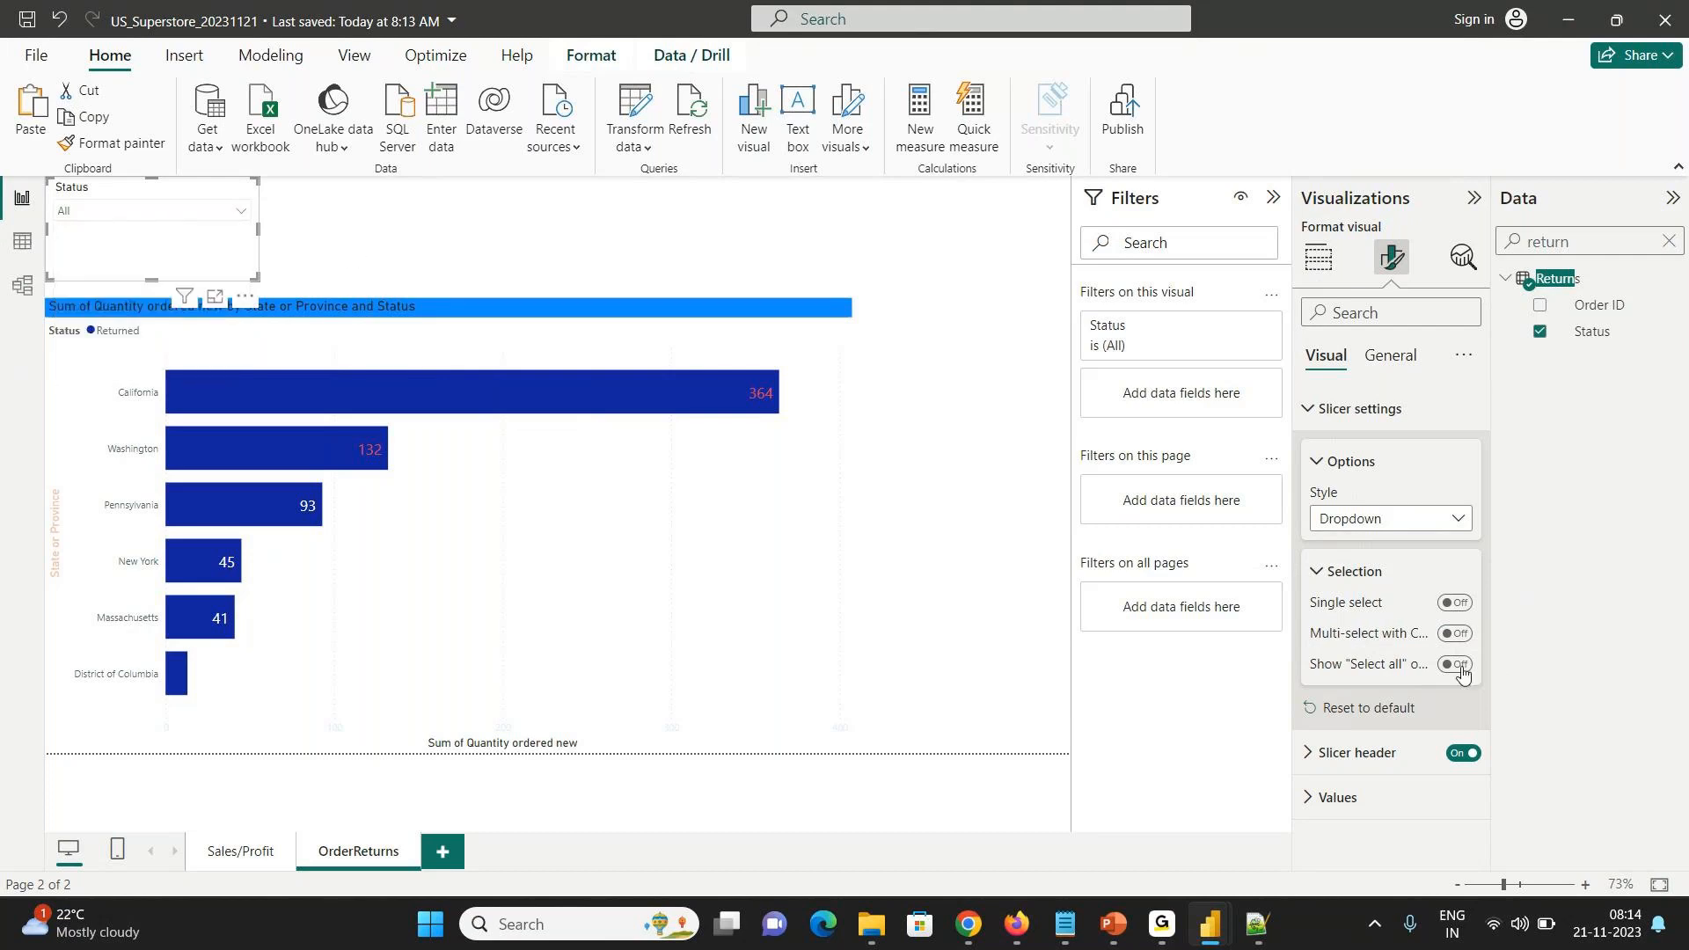
click(1461, 671)
click(124, 214)
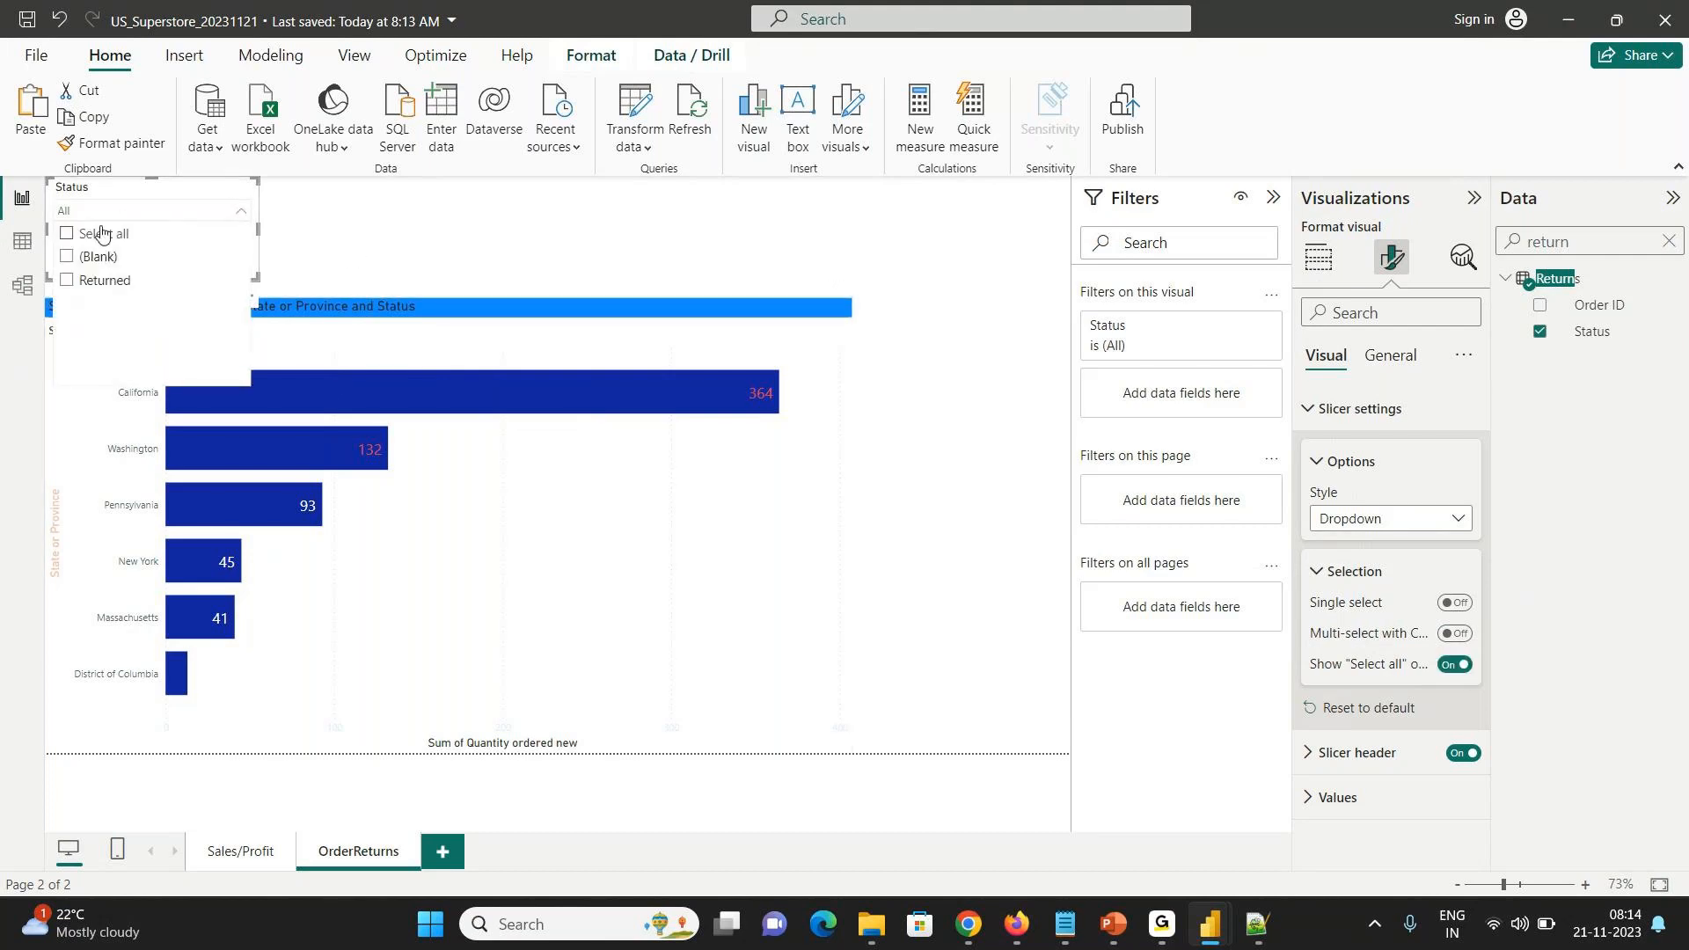
click(1451, 666)
click(1447, 668)
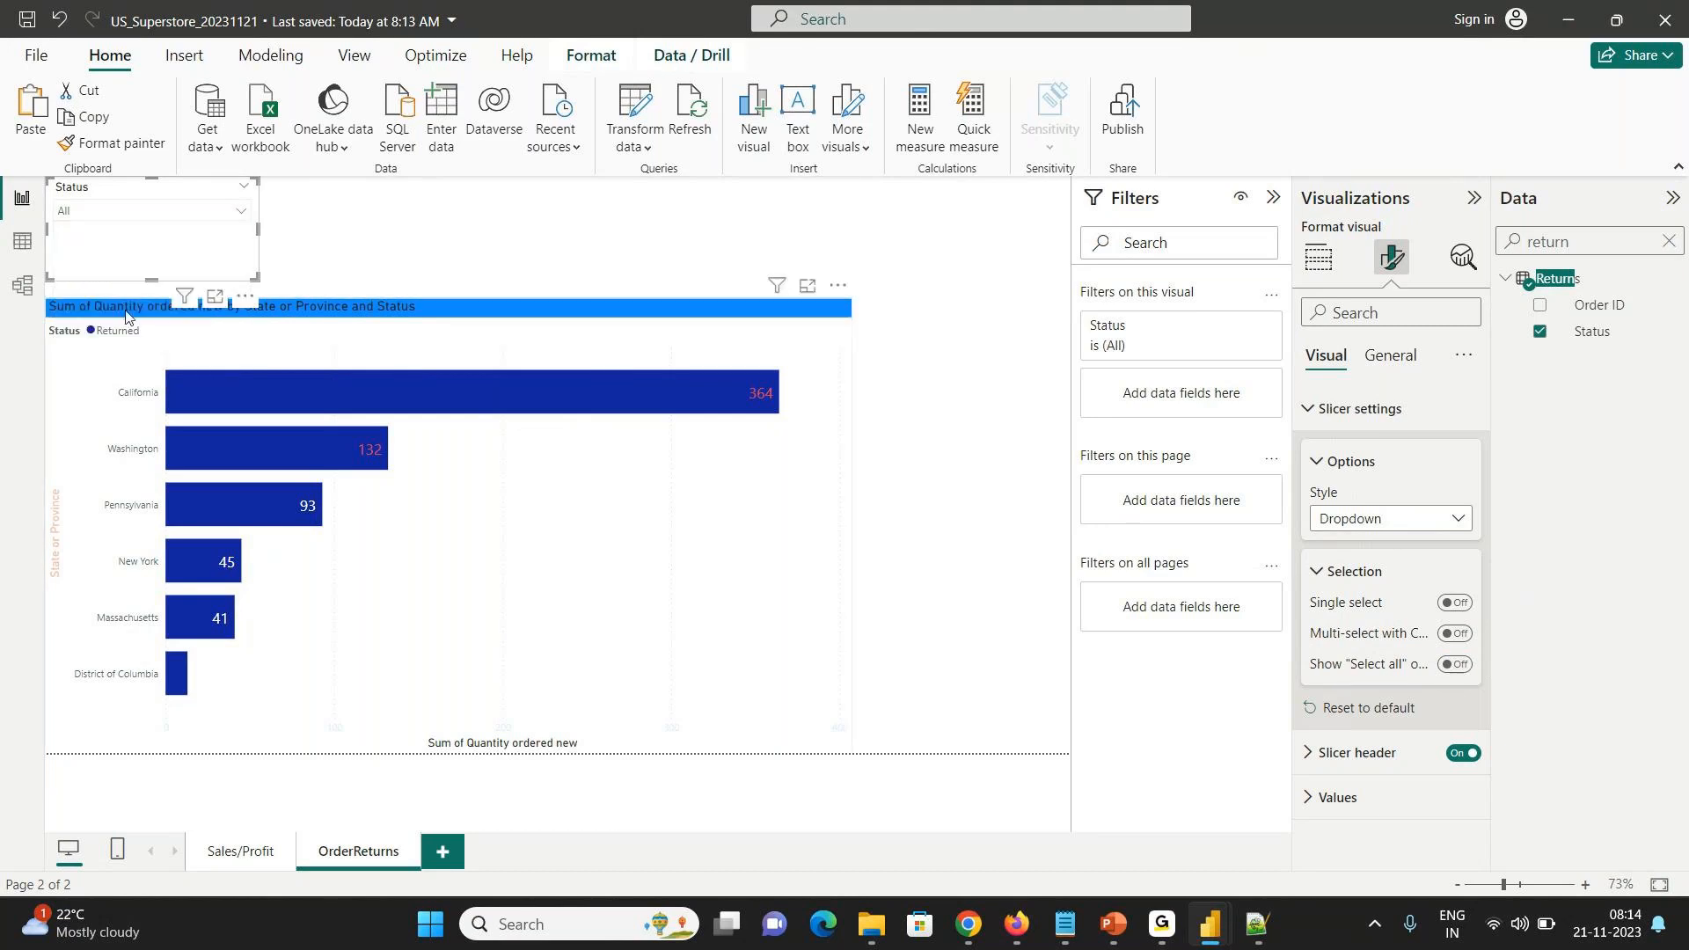
click(132, 212)
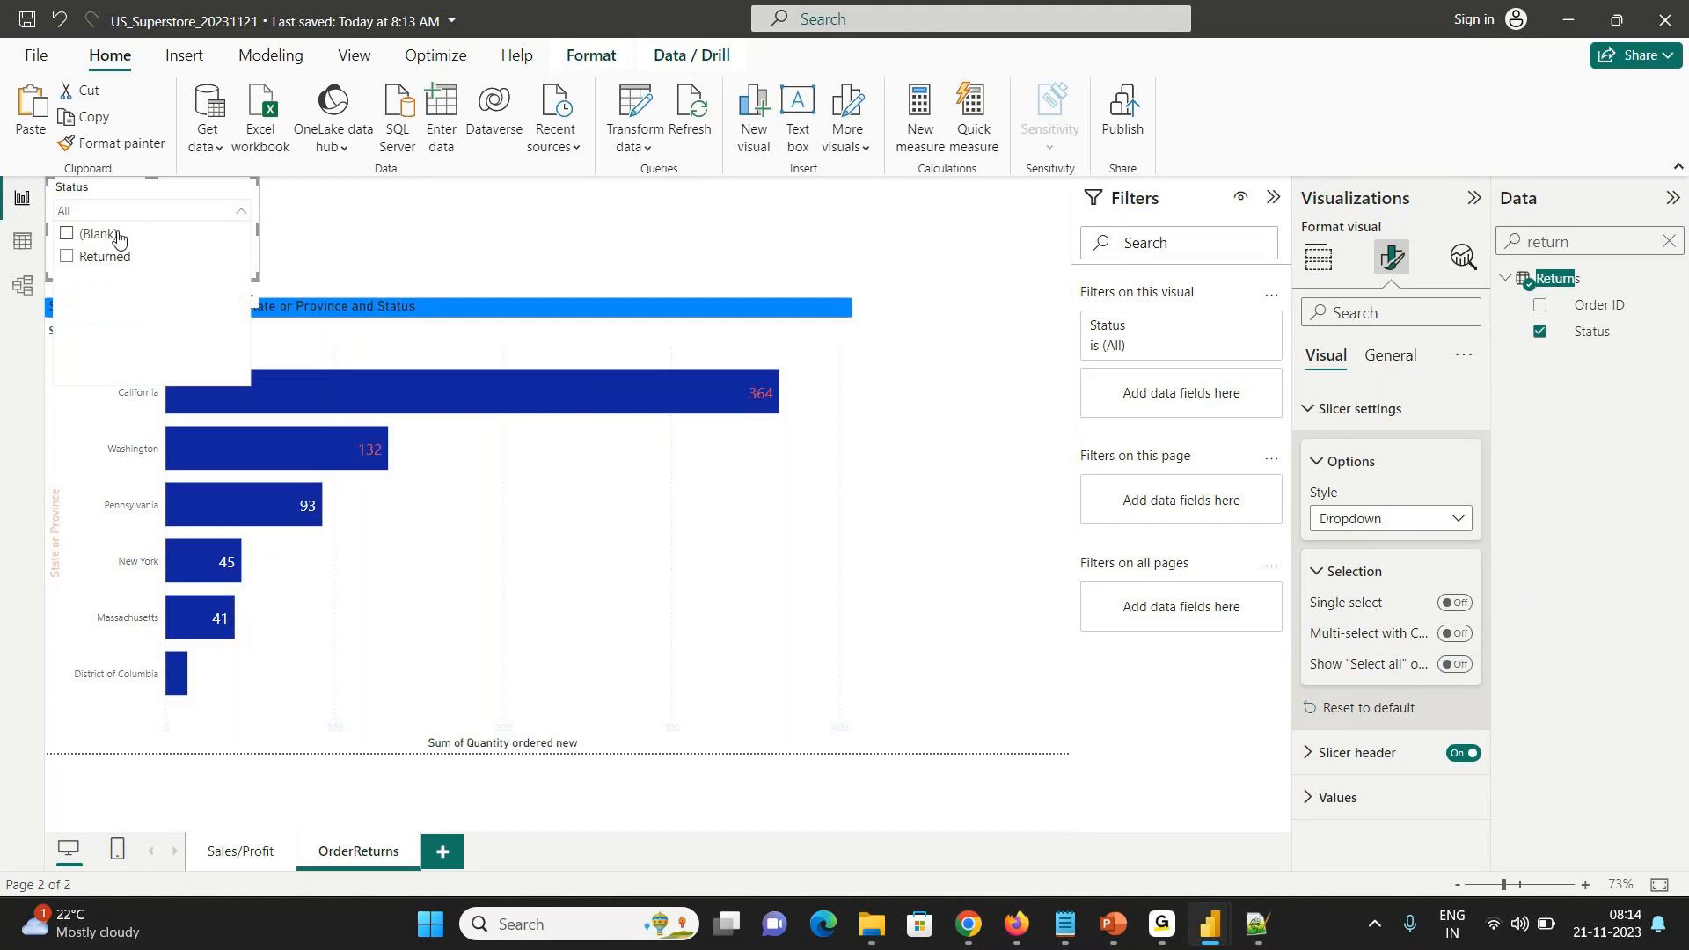
click(1456, 667)
click(1455, 666)
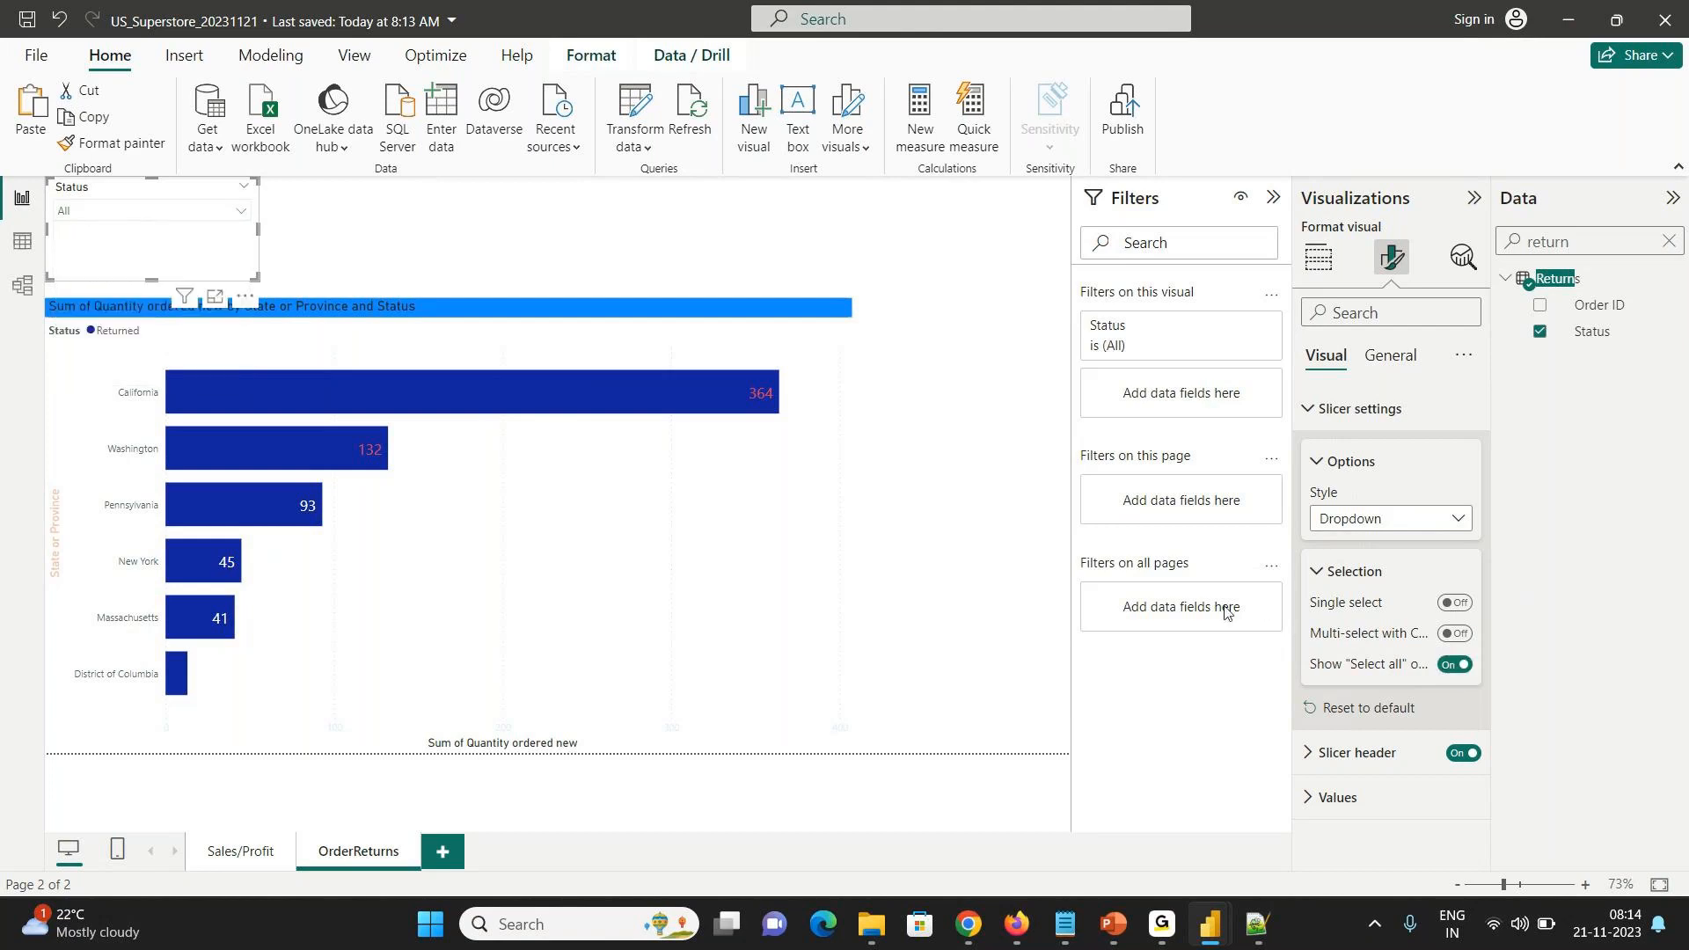
- Select the (Blank) and Returned values in the Status slicer's dropdown list
click(177, 220)
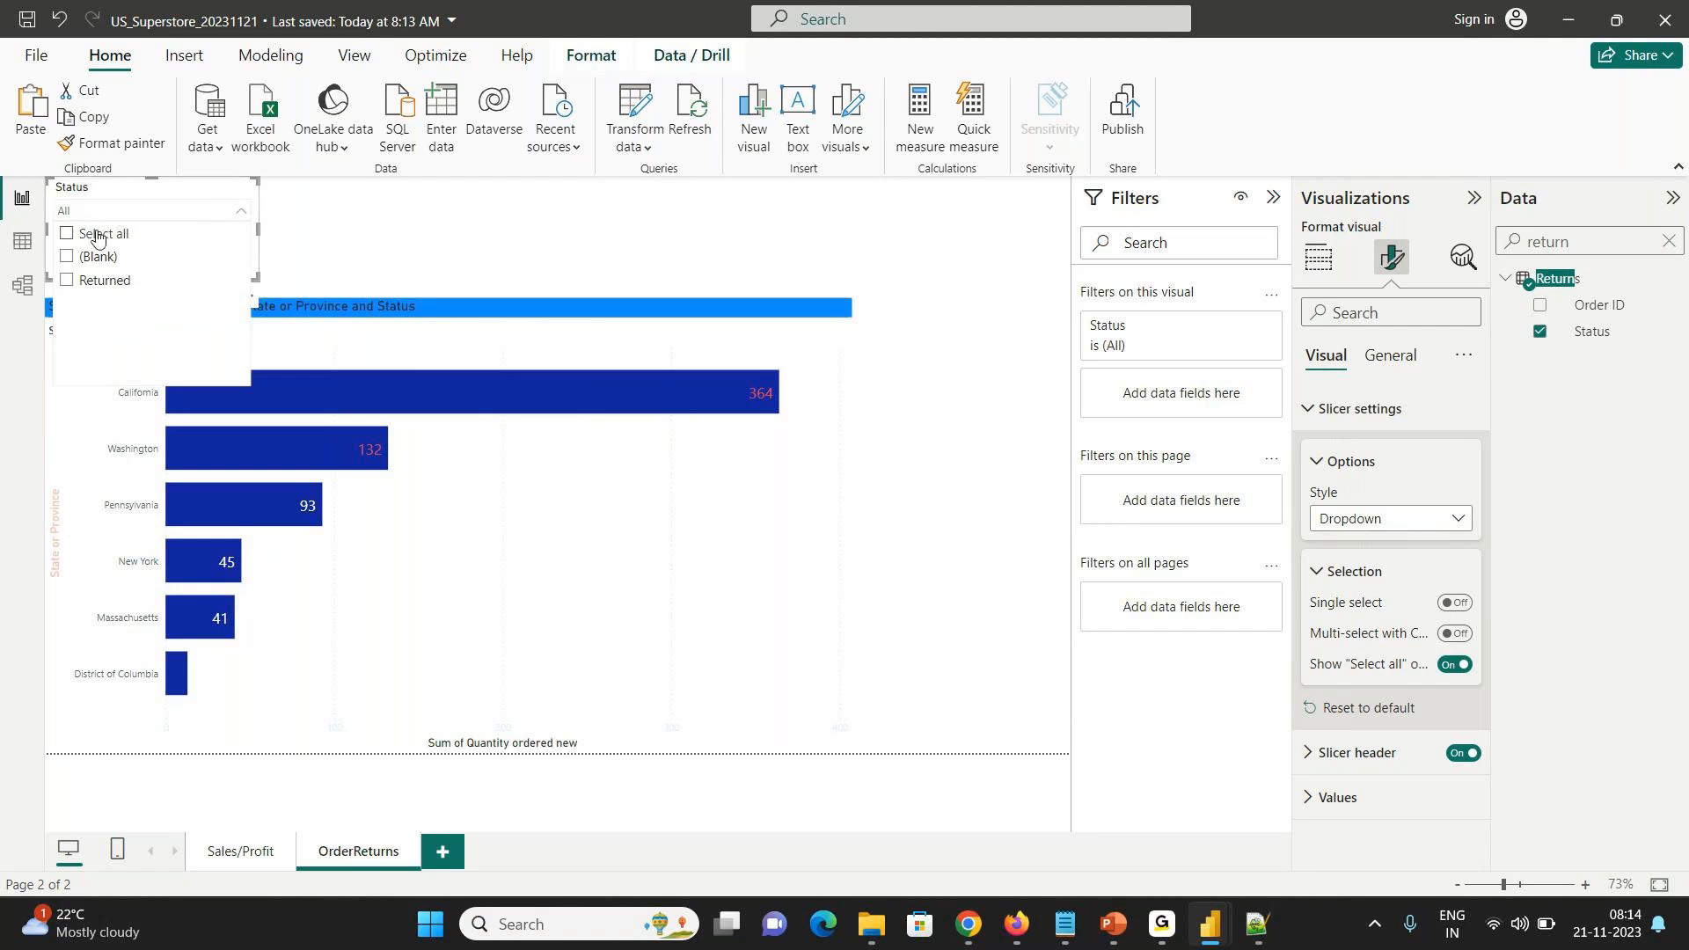
click(93, 282)
click(365, 261)
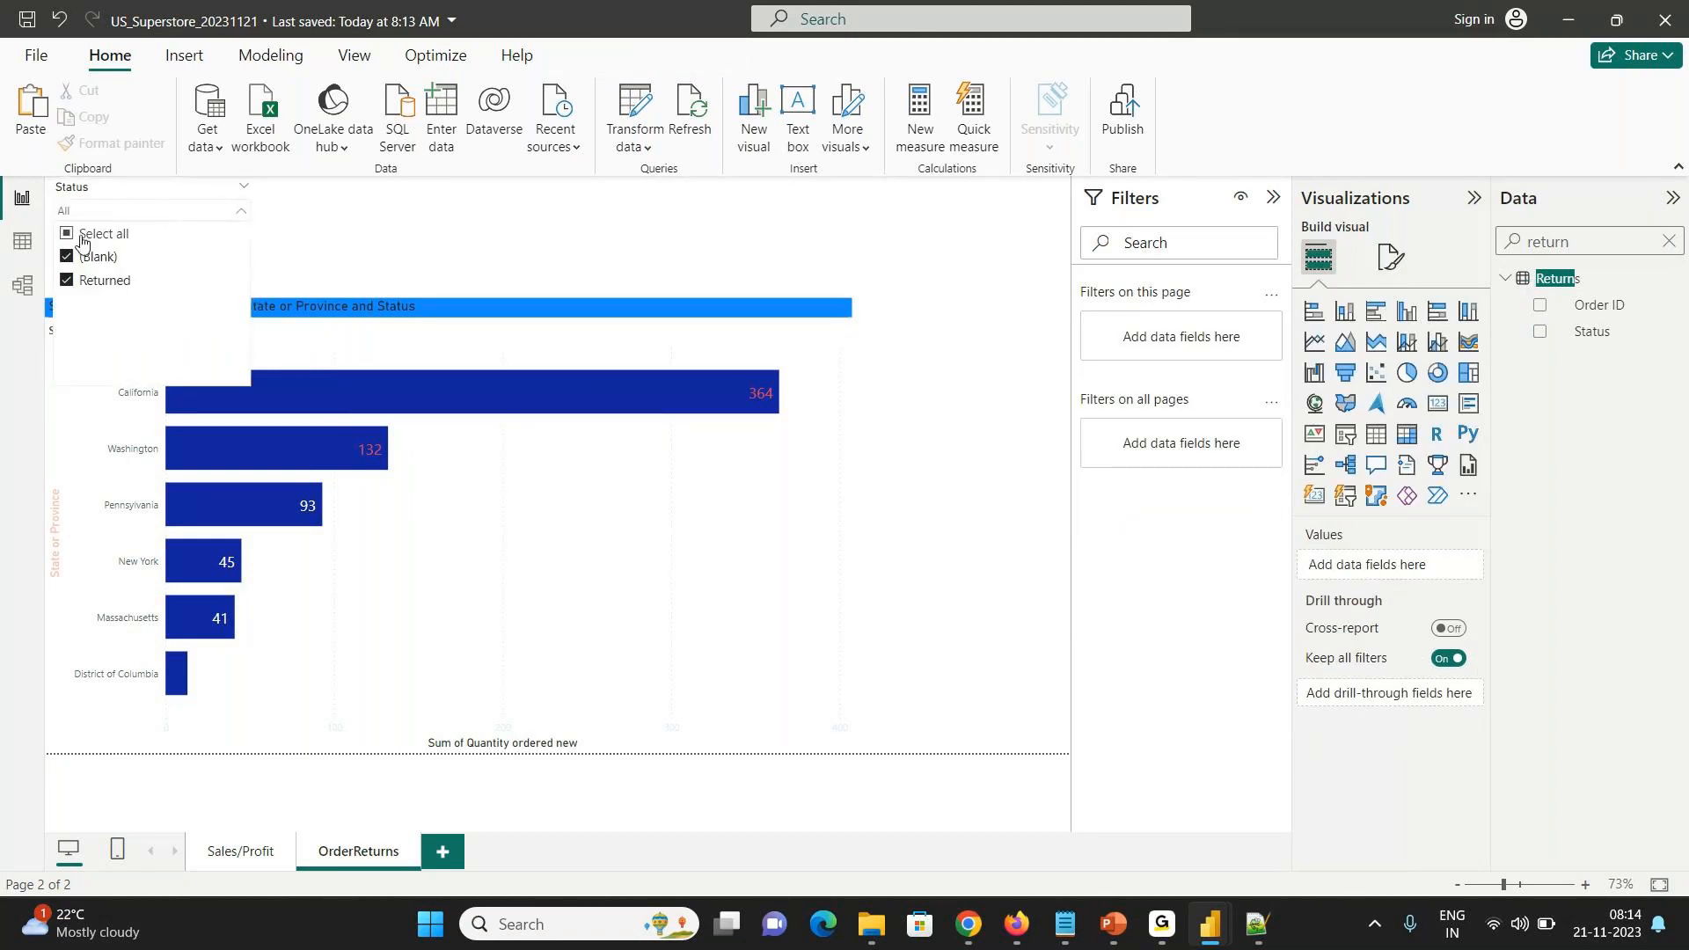
- Clear the Status slicer's selection and select only the Returned value
click(226, 186)
click(88, 234)
click(67, 280)
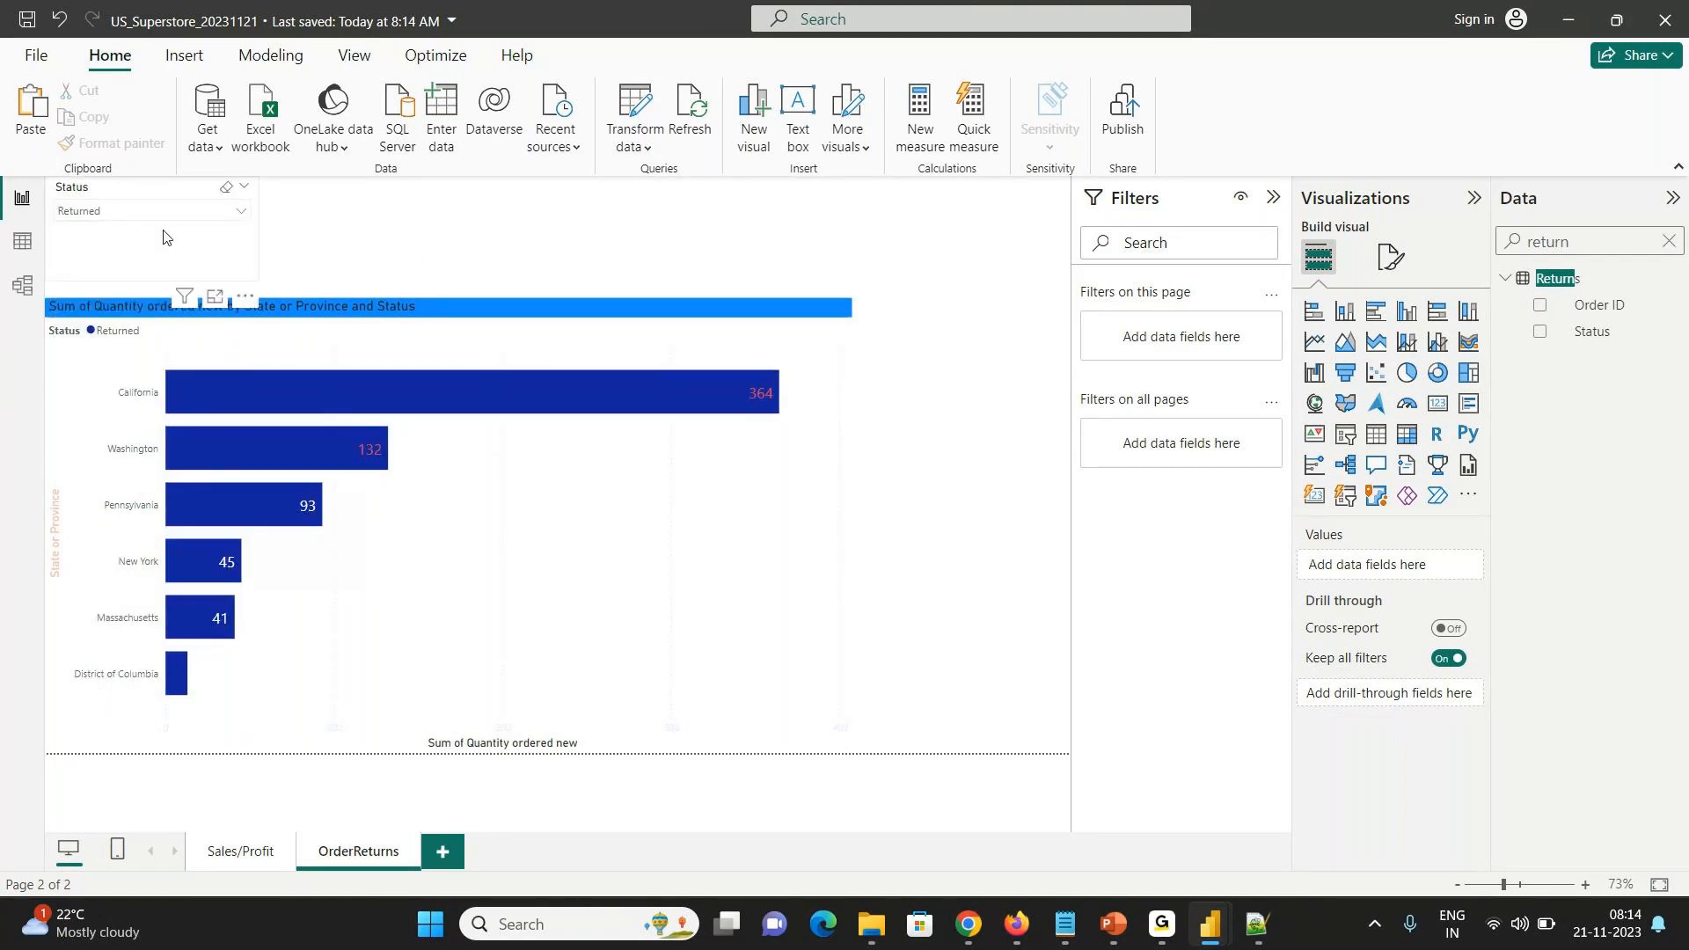
click(136, 222)
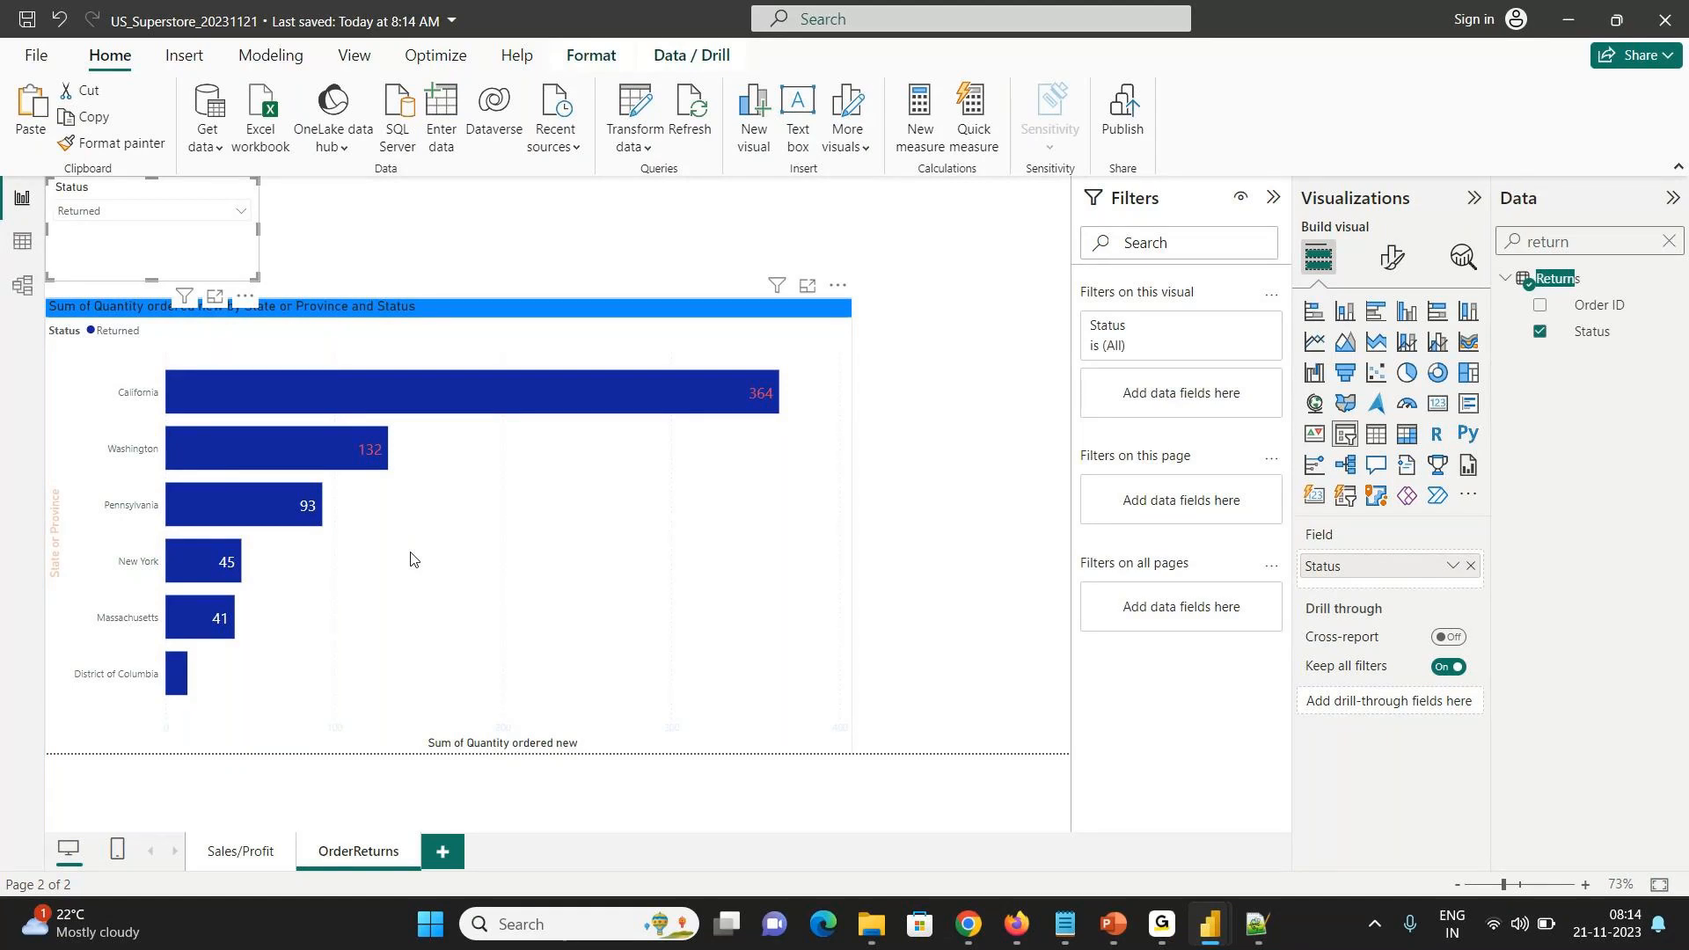
- Switch to the US_Super_Store report to check its CustomersbyProduct page, and return to US_Superstore_20231121
mouse_move(1179, 929)
mouse_move(1209, 924)
click(1115, 825)
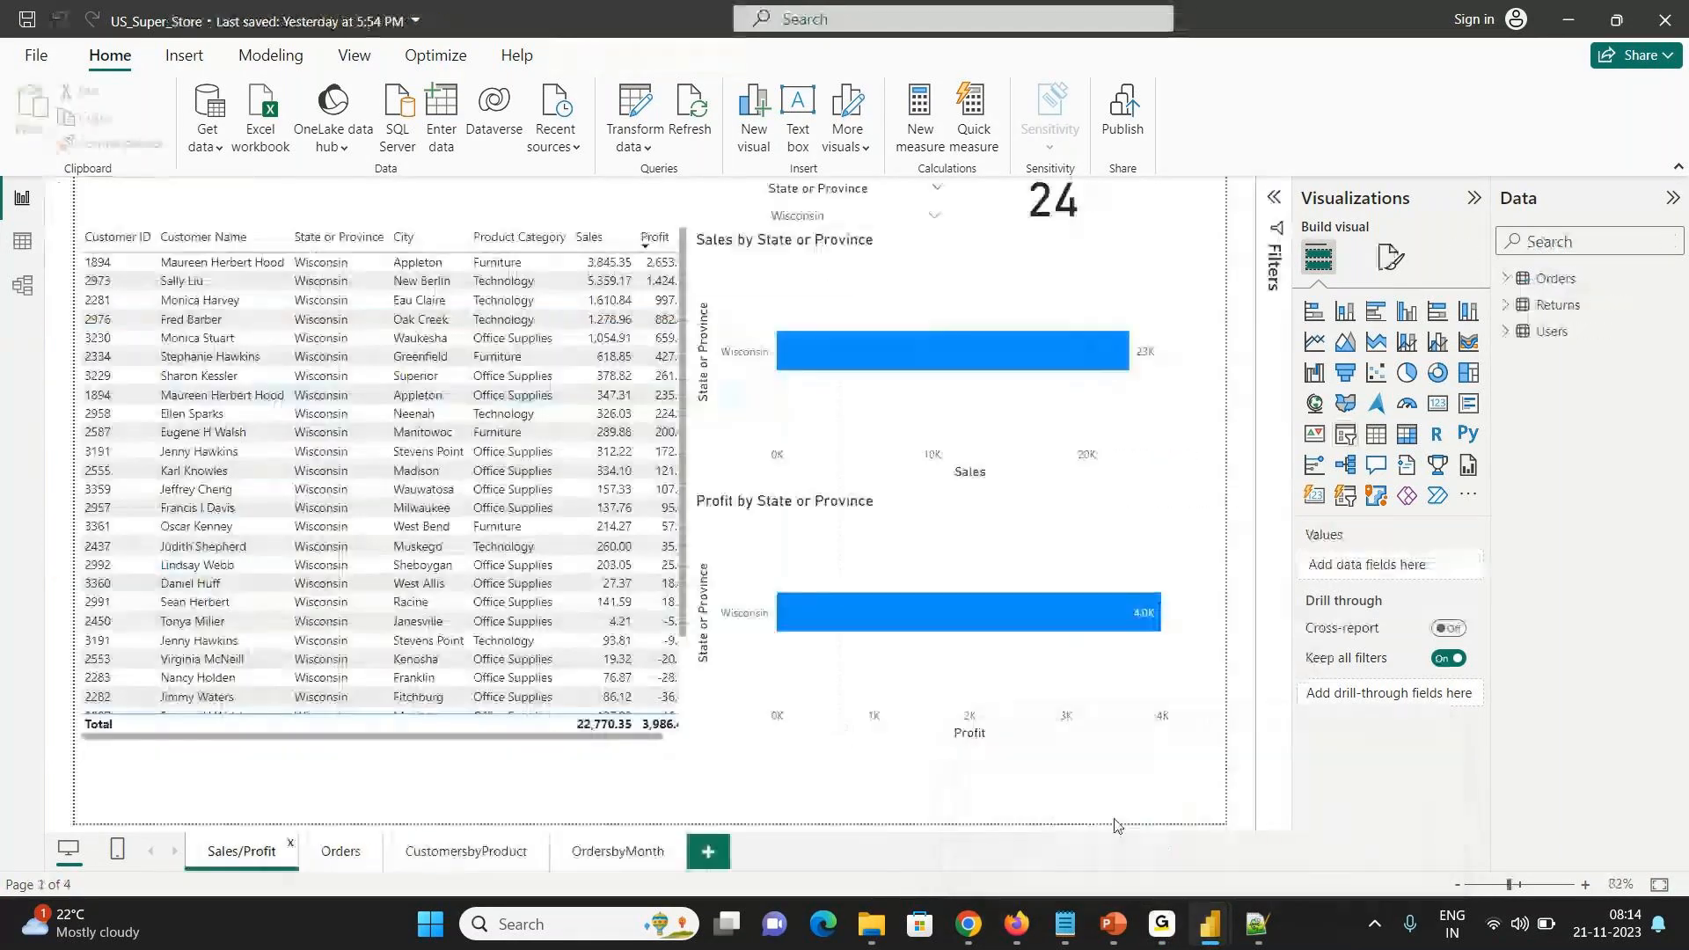
click(506, 855)
key(alt+Tab)
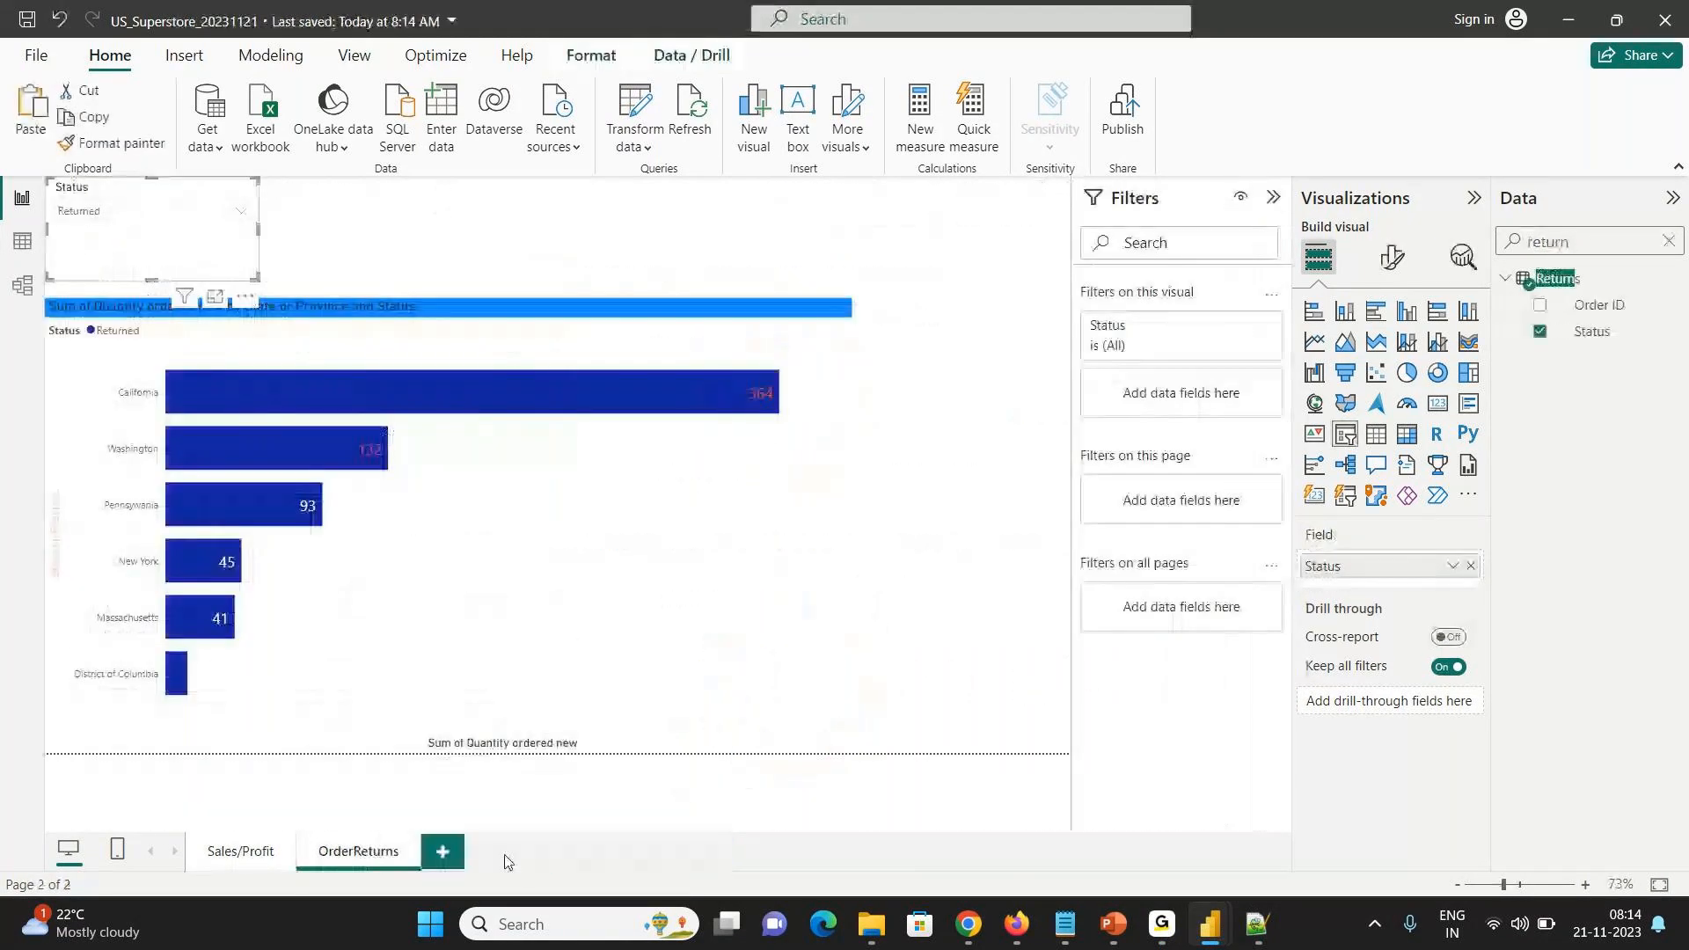
- Add a new report page and name it CustomersbyProduct
click(446, 854)
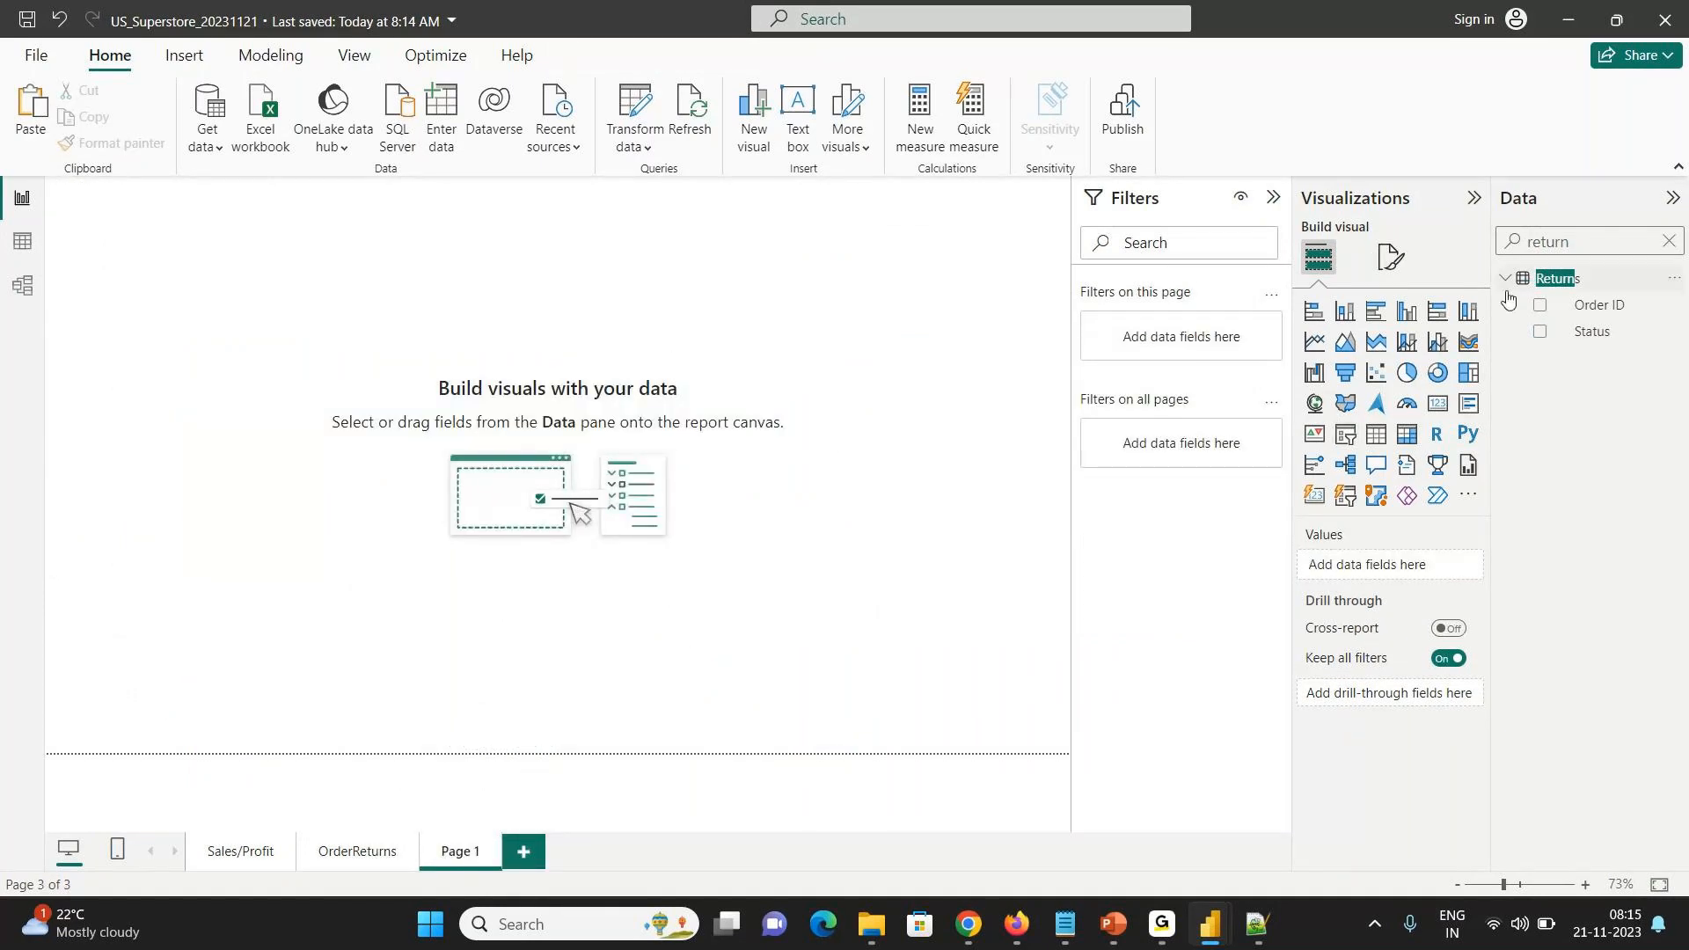
double_click(454, 854)
text(CustomersbyProduct)
key(Return)
- Insert a donut chart on the CustomersbyProduct page with Product Category as its legend
click(1585, 243)
double_click(1584, 249)
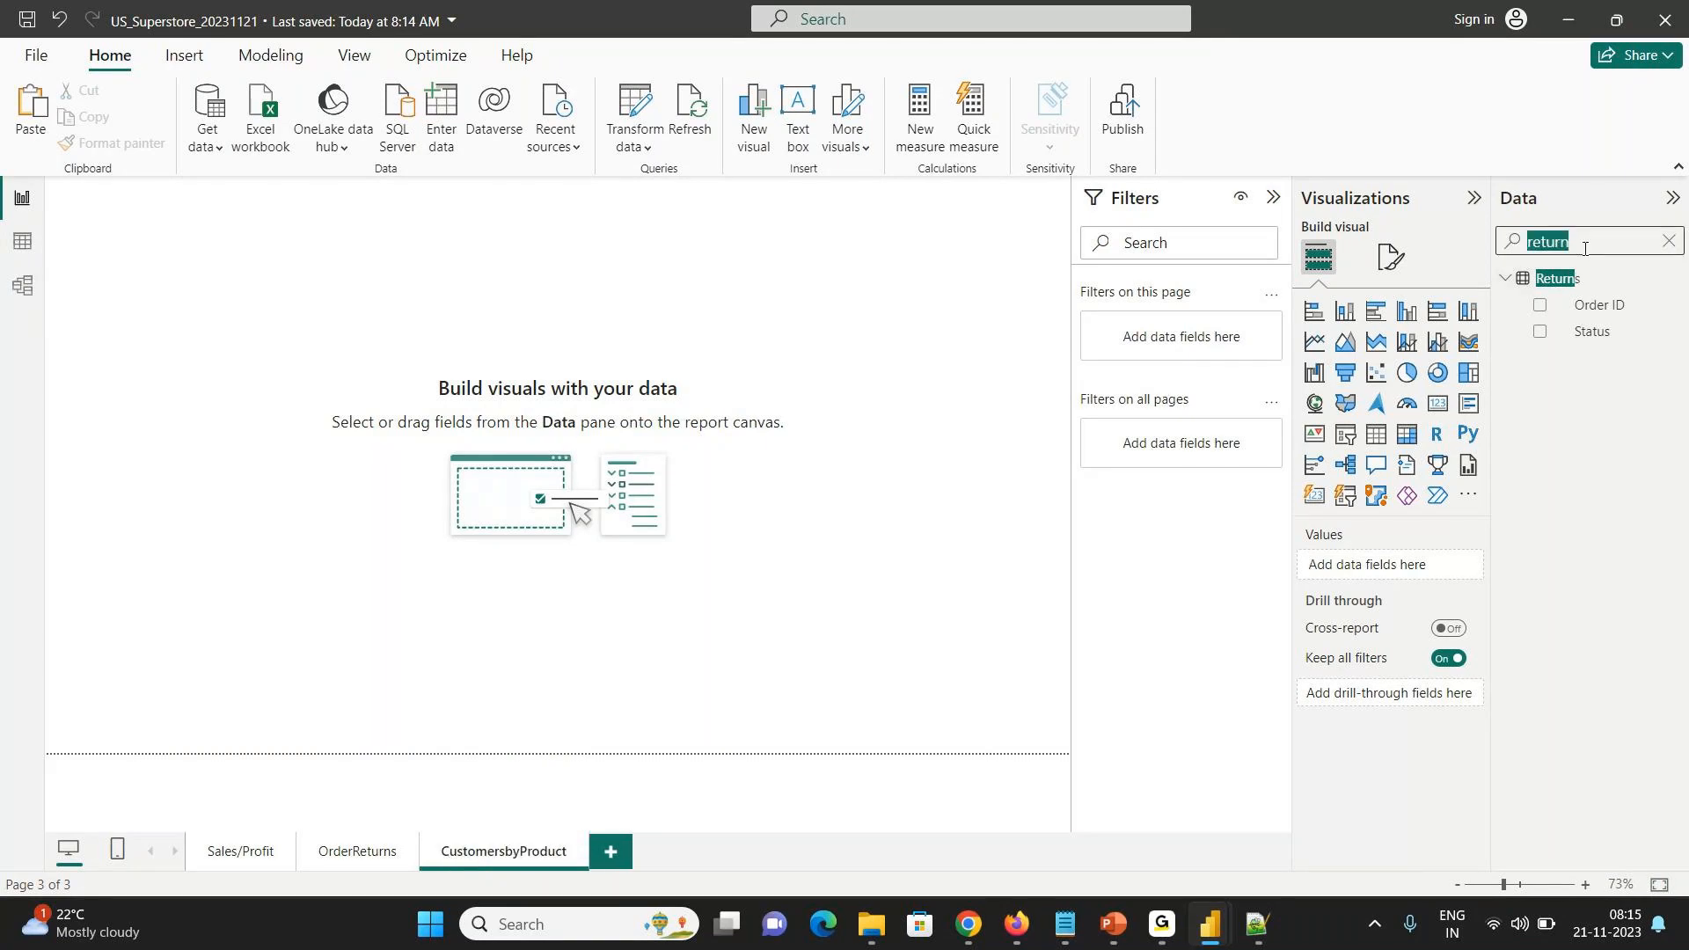
click(1314, 313)
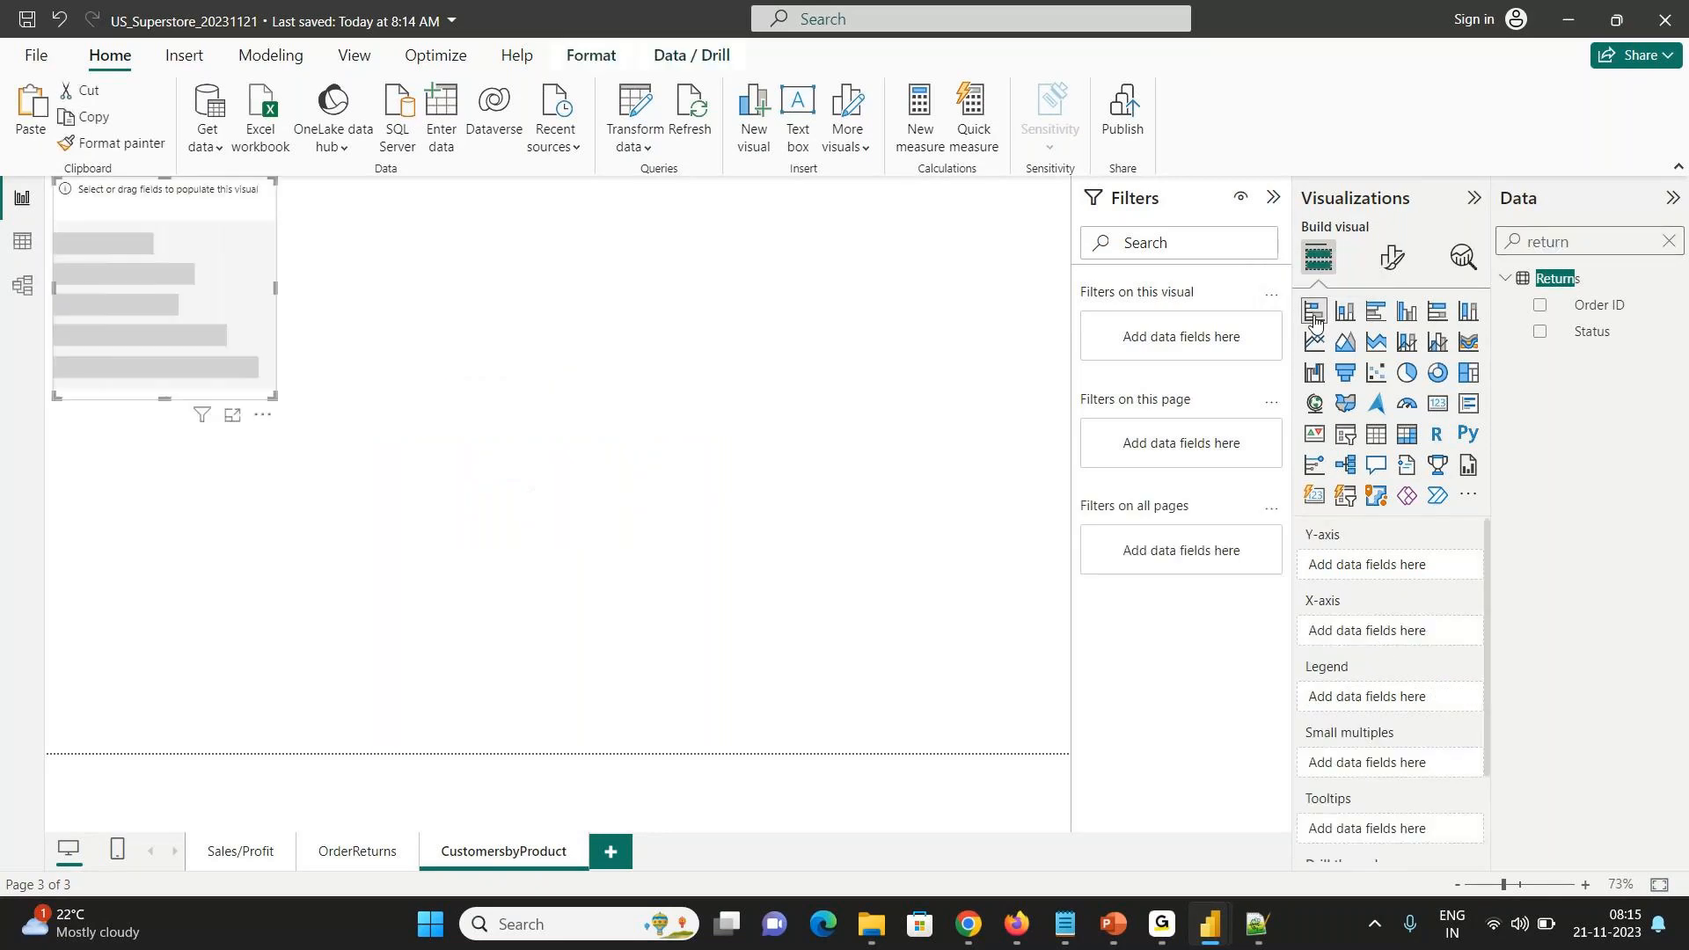
click(1408, 374)
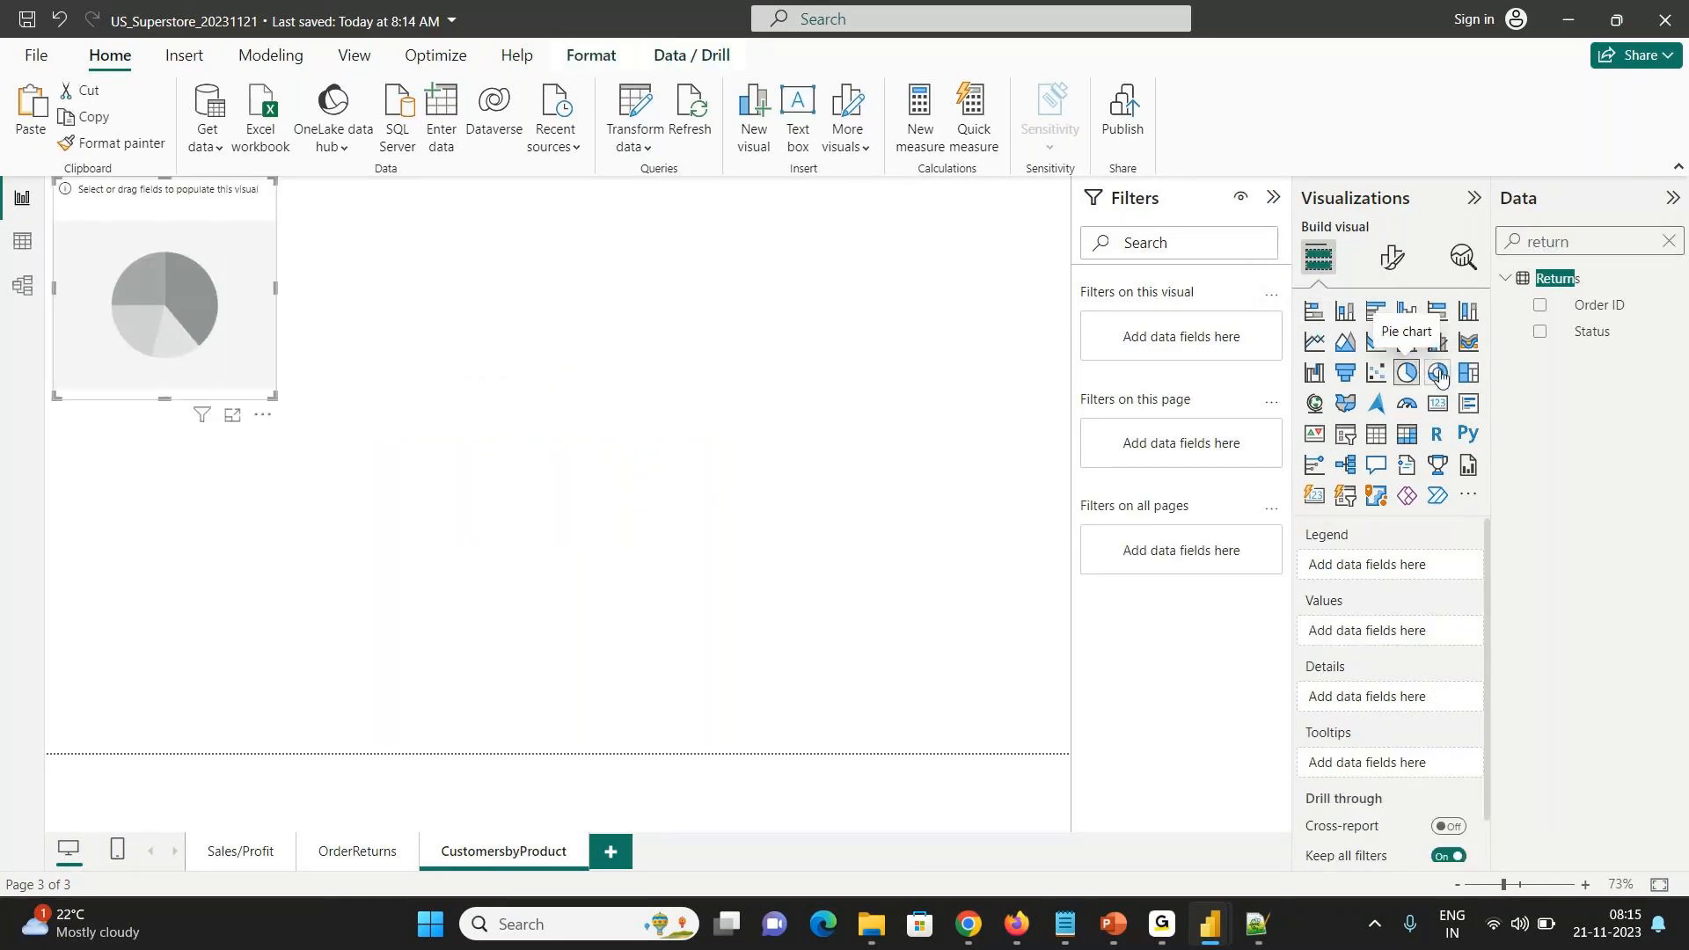
click(1437, 373)
double_click(1581, 242)
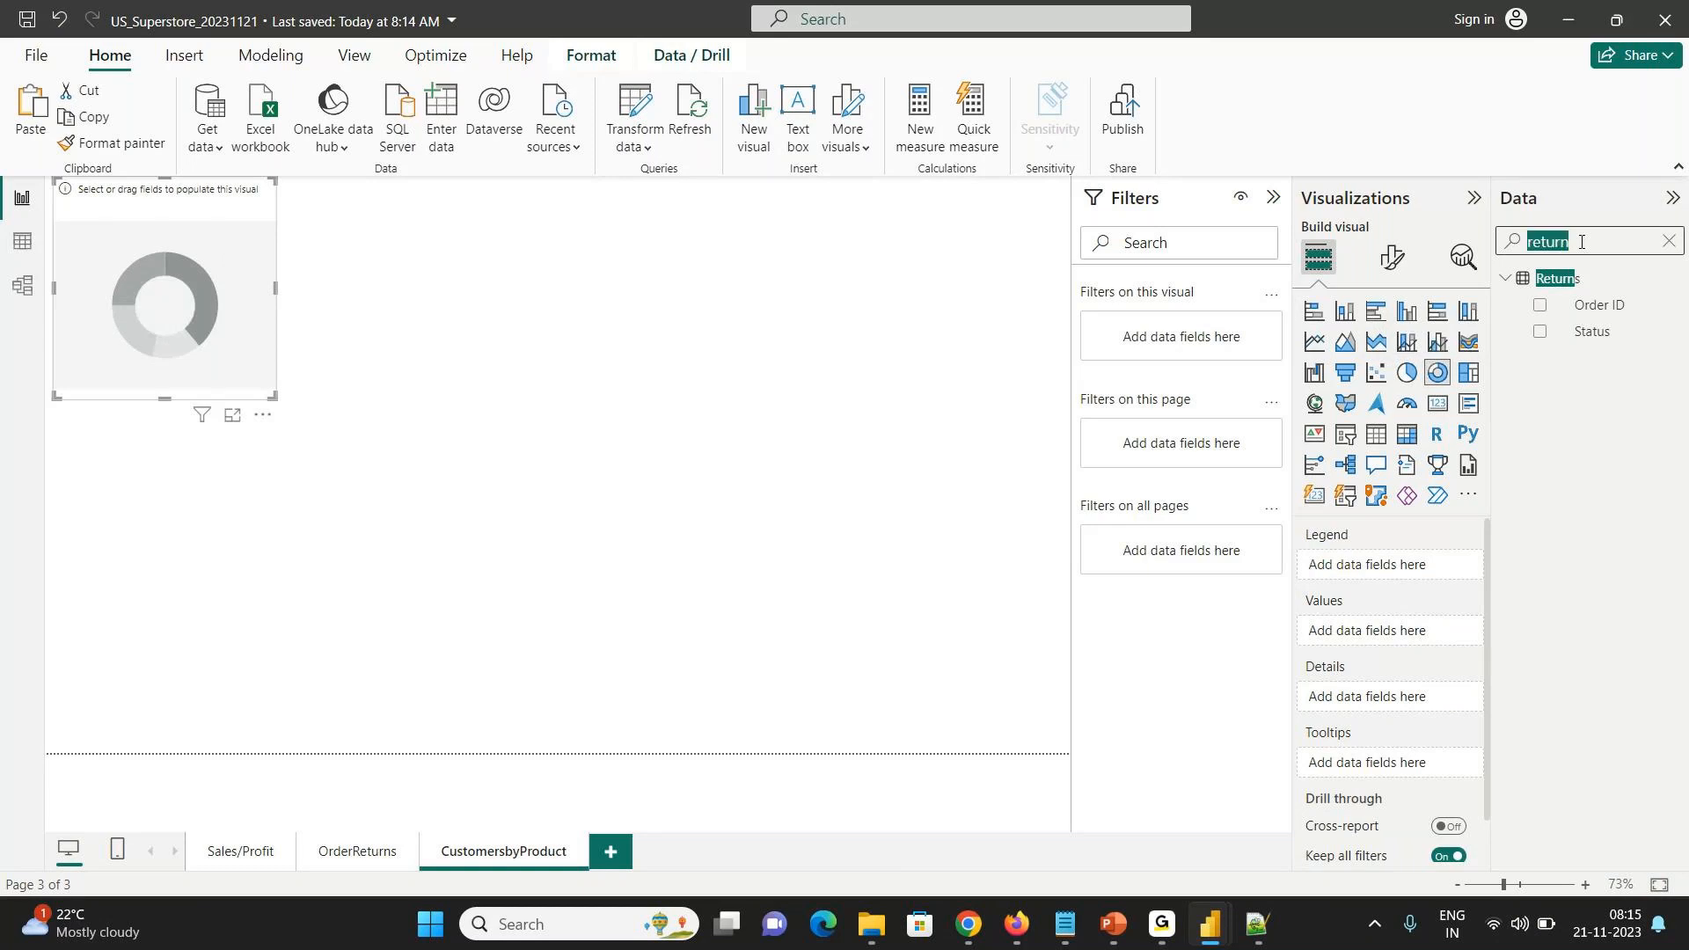
text(produ)
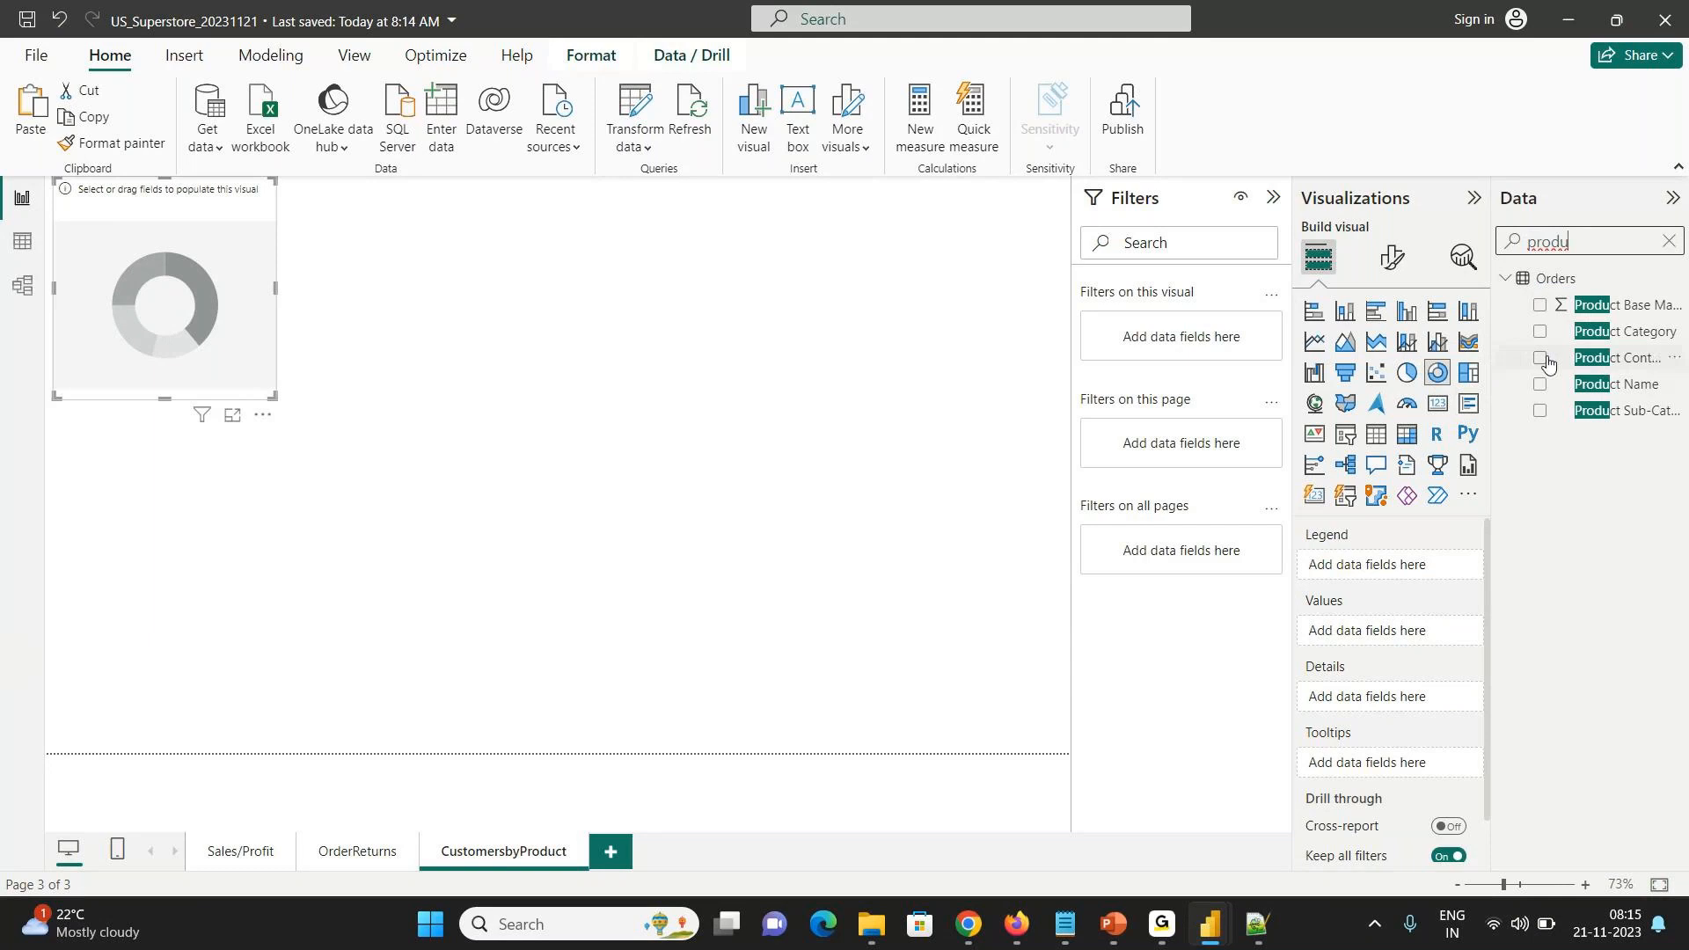
click(1540, 333)
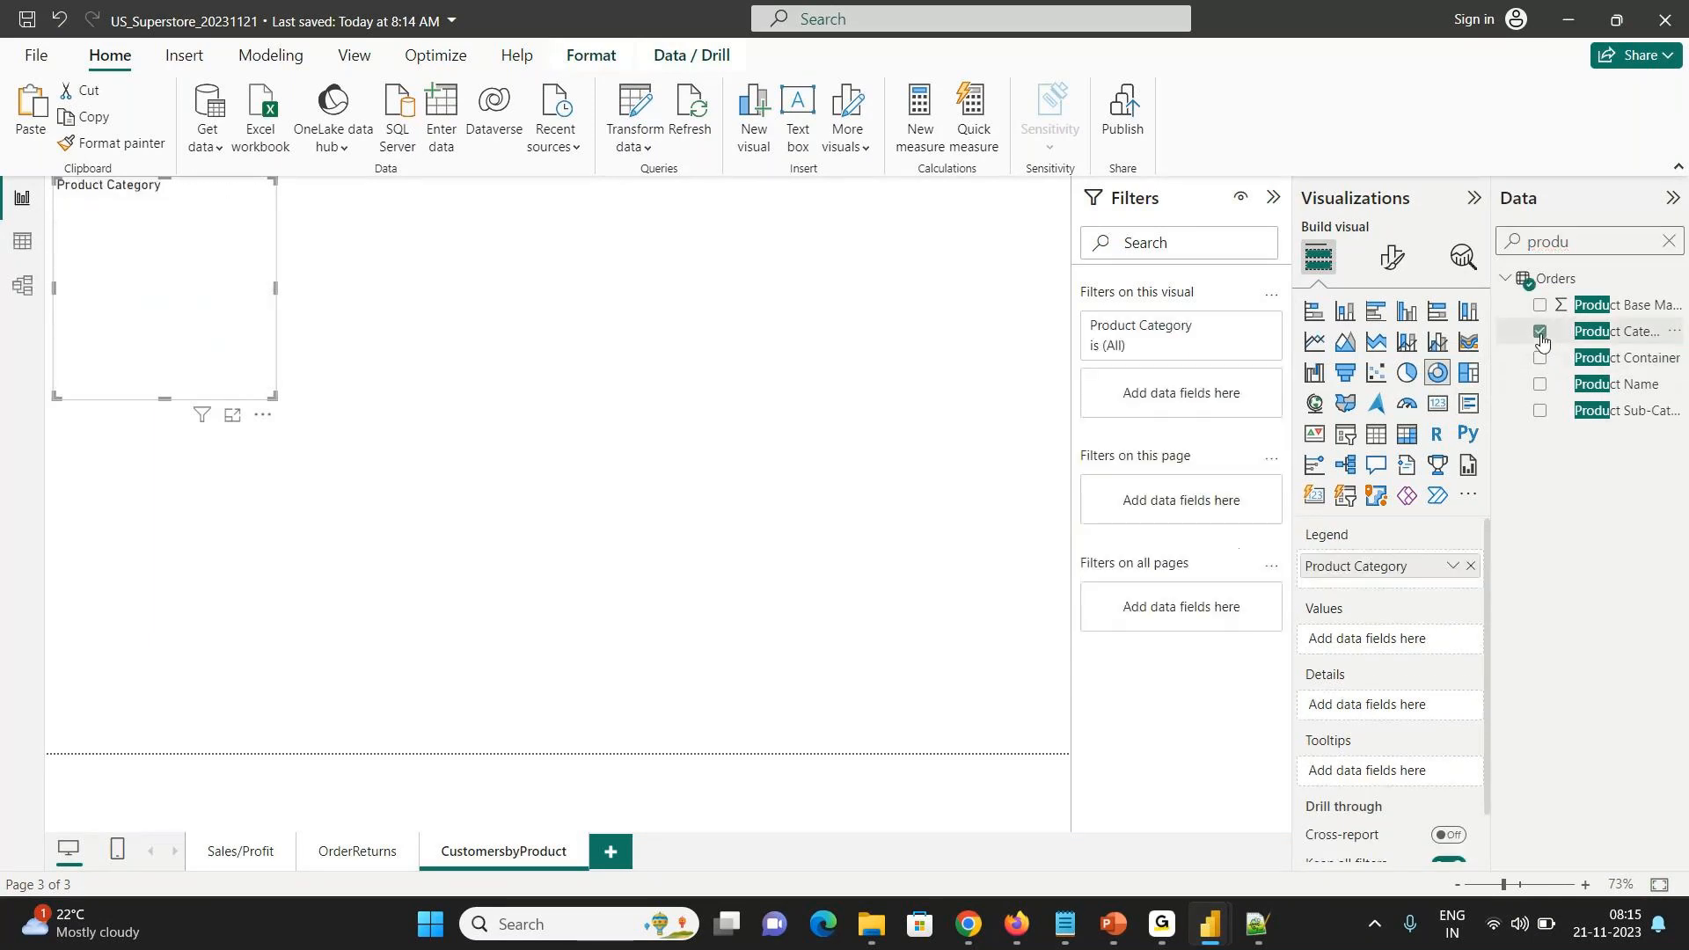
- Add Customer ID as details and Quantity ordered new as values to the donut chart, and enlarge the chart
double_click(1550, 243)
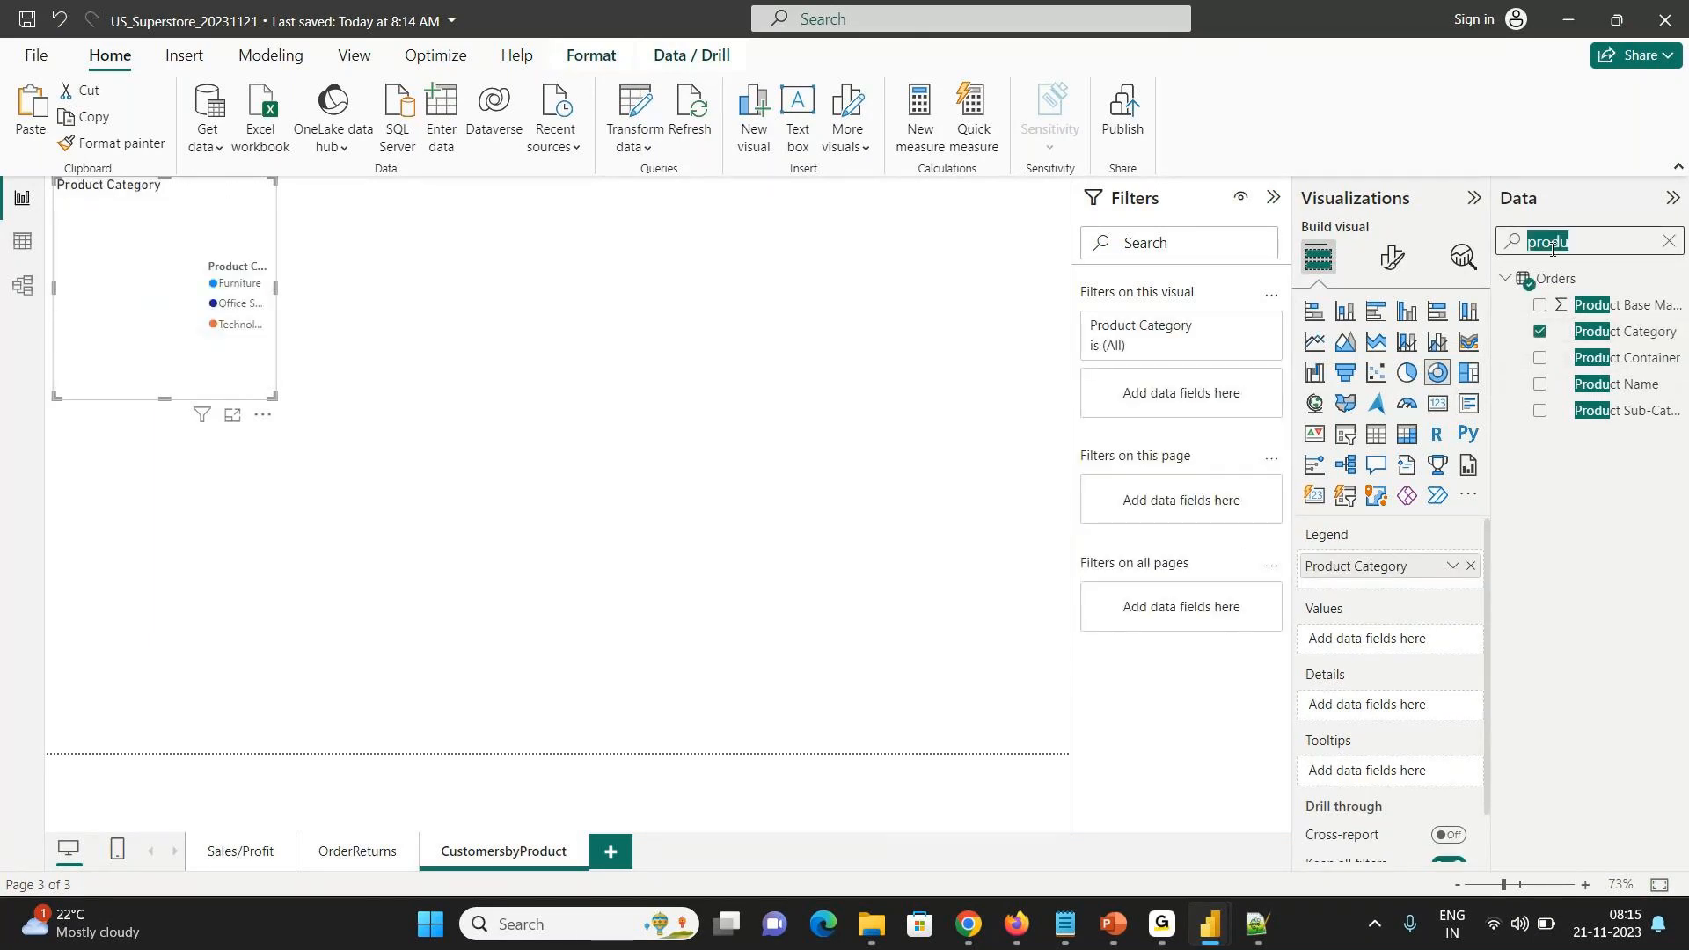
key(BackSpace)
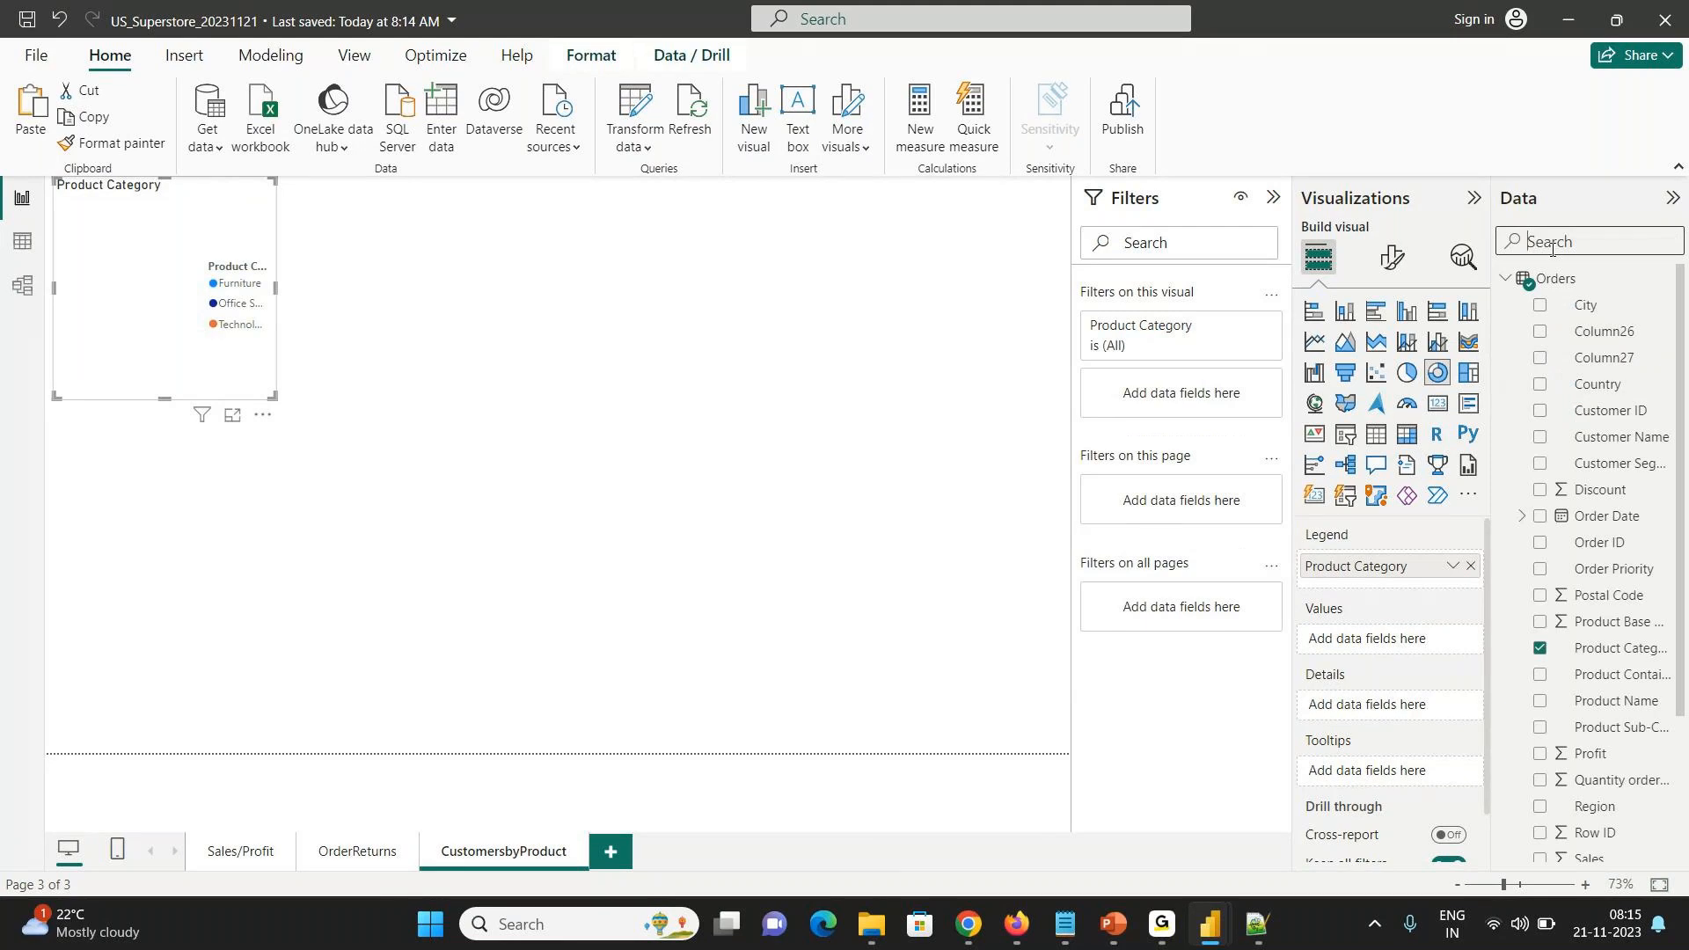
text(cust)
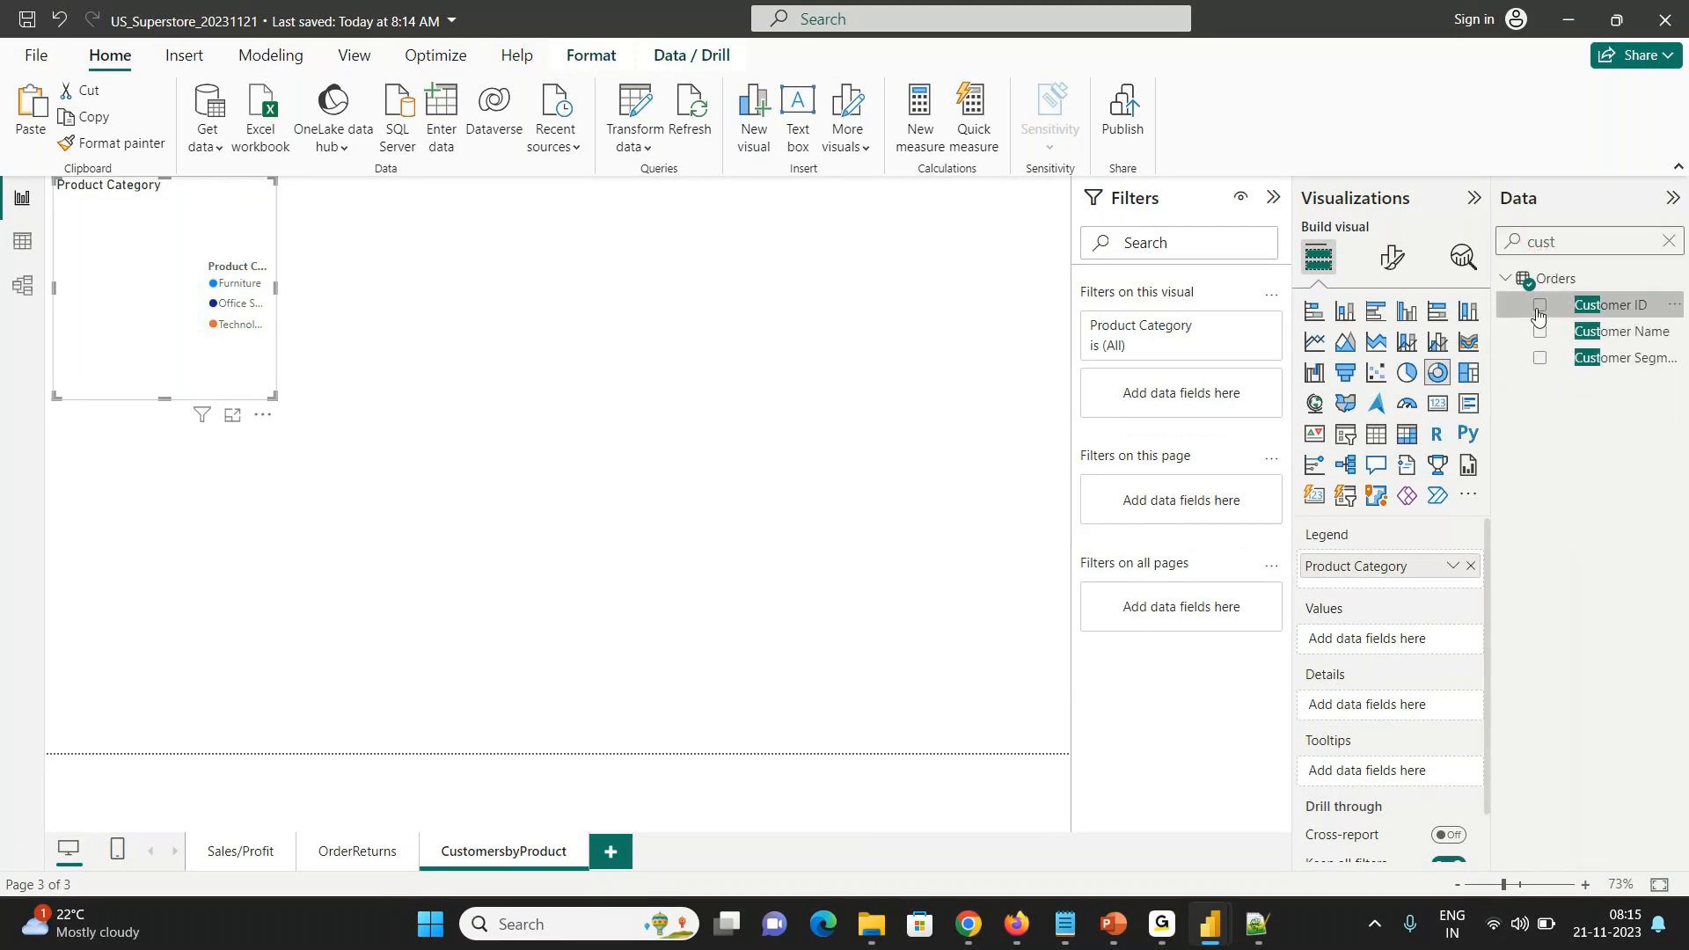
click(1538, 306)
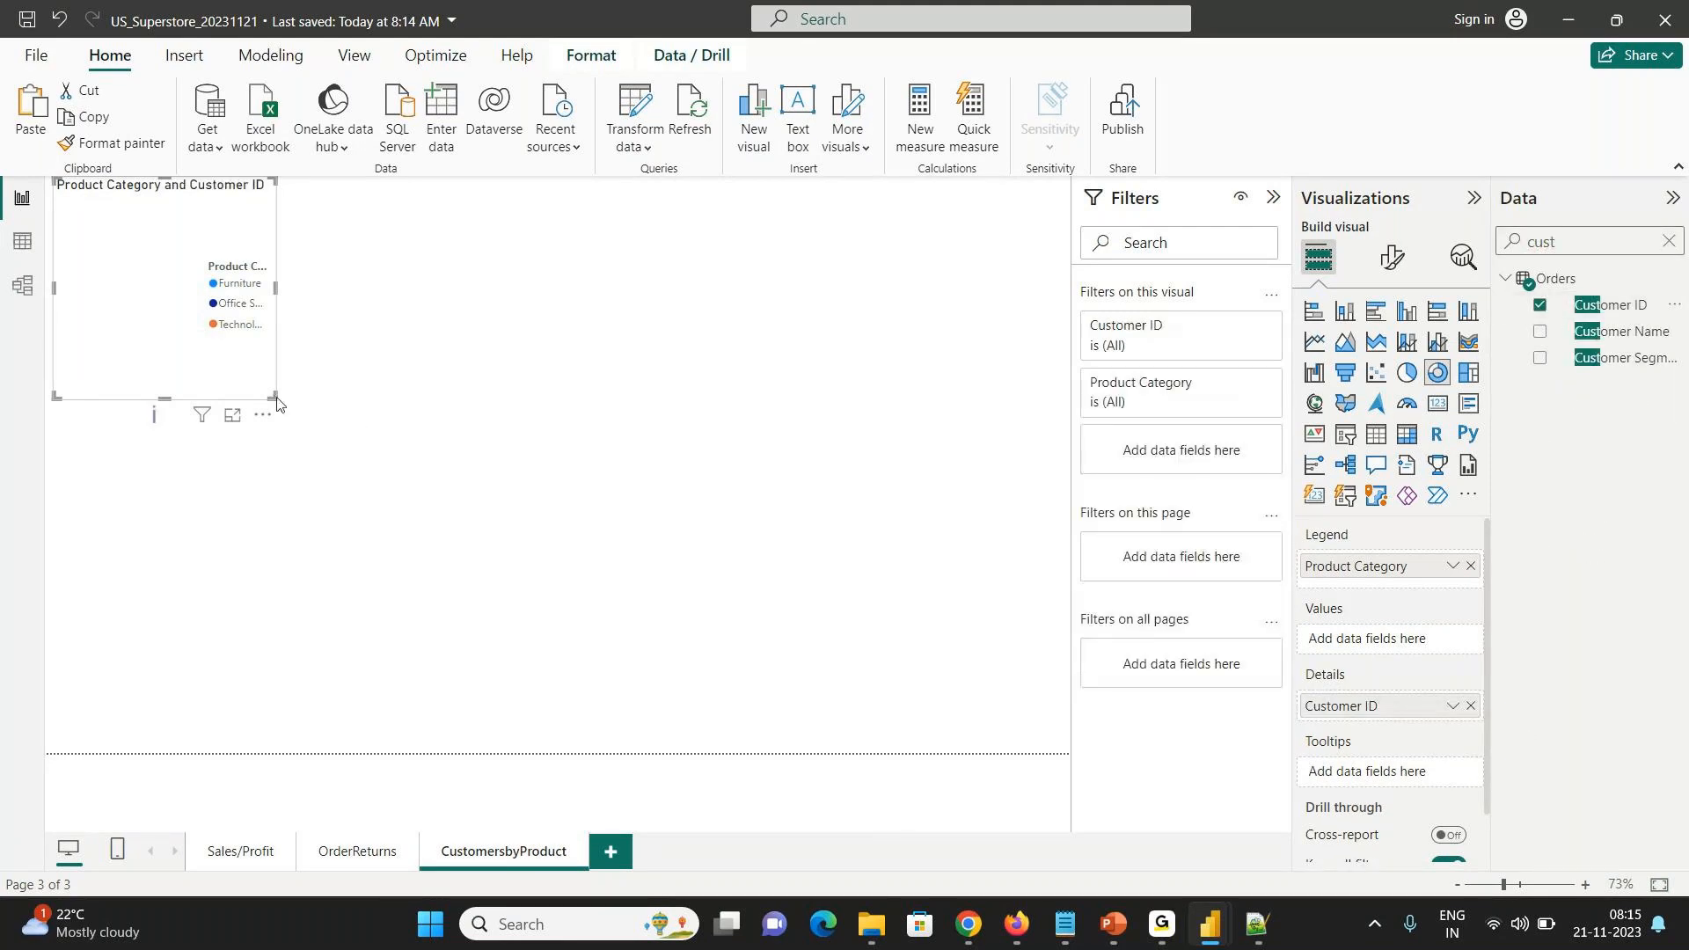
drag(272, 397, 526, 475)
double_click(1578, 240)
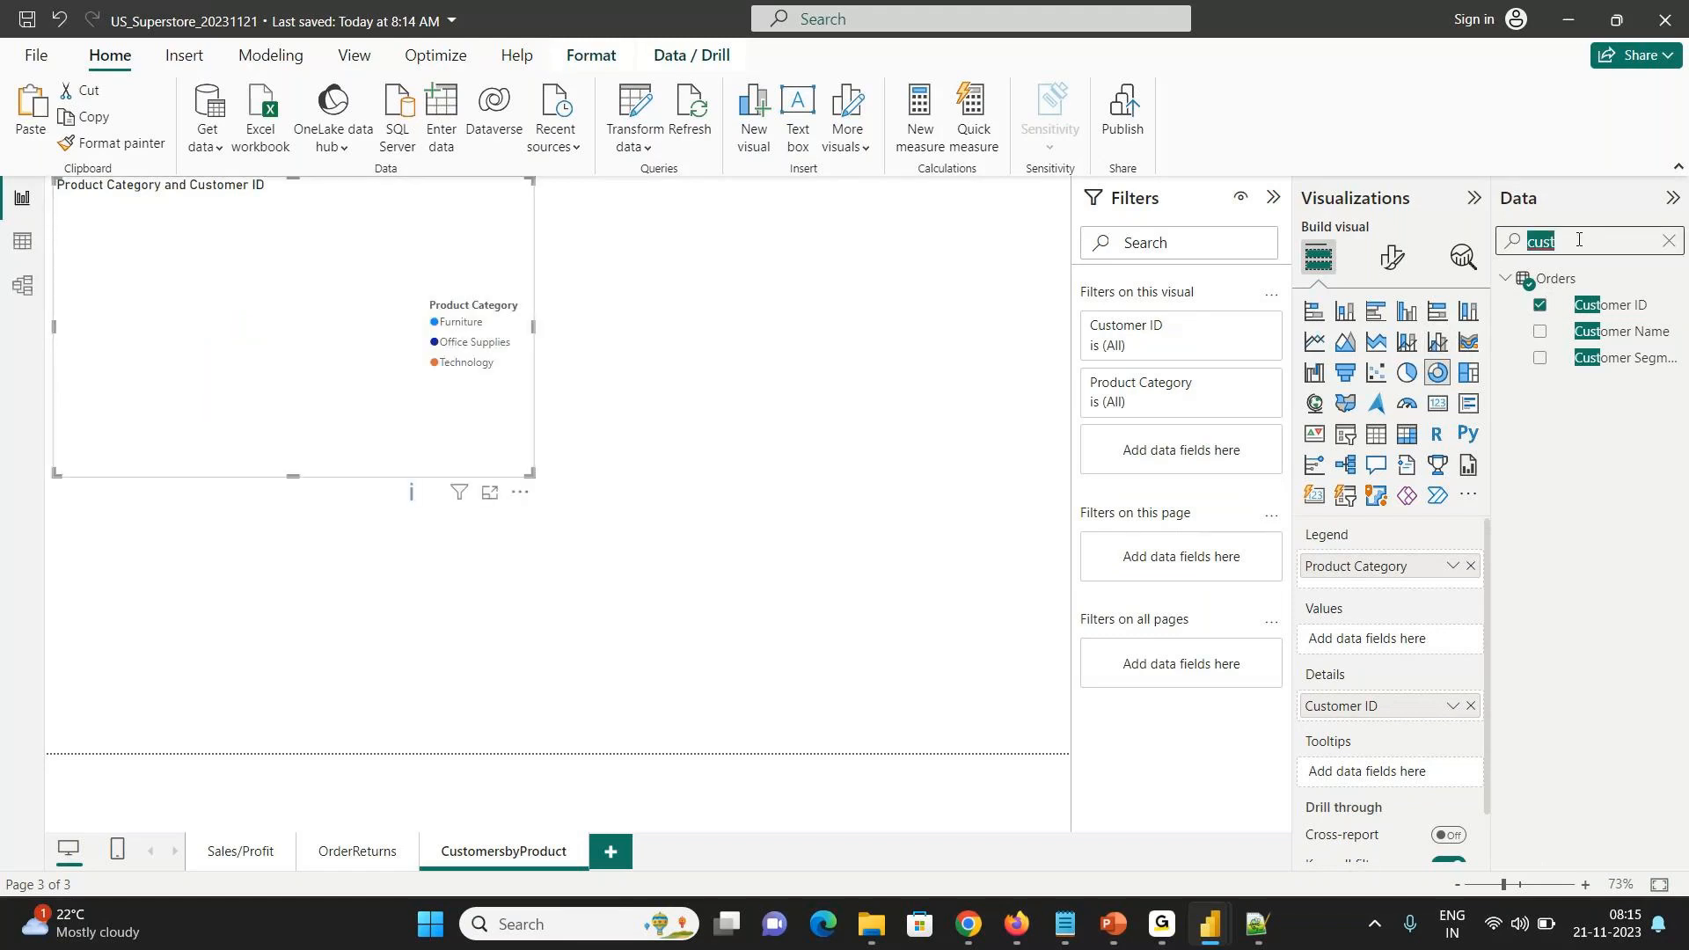
text(quan)
click(1540, 307)
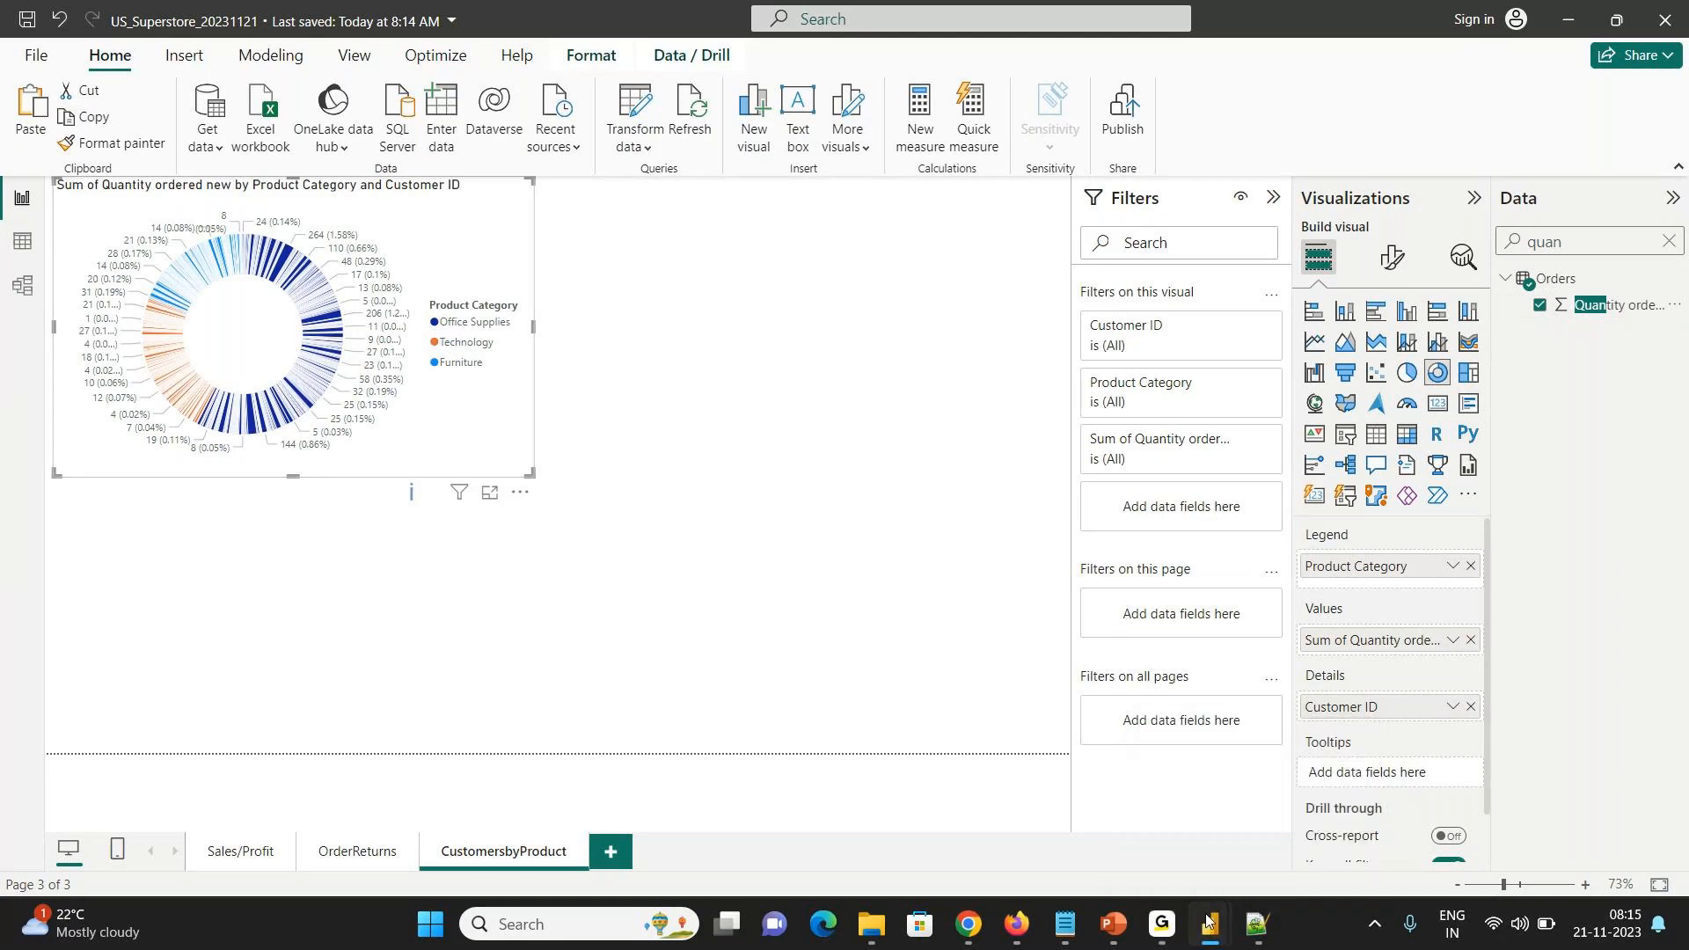
- Examine the fields of the Sales by Product Category donut chart in the US_Super_Store report, and return to US_Superstore_20231121
mouse_move(1206, 918)
click(1100, 814)
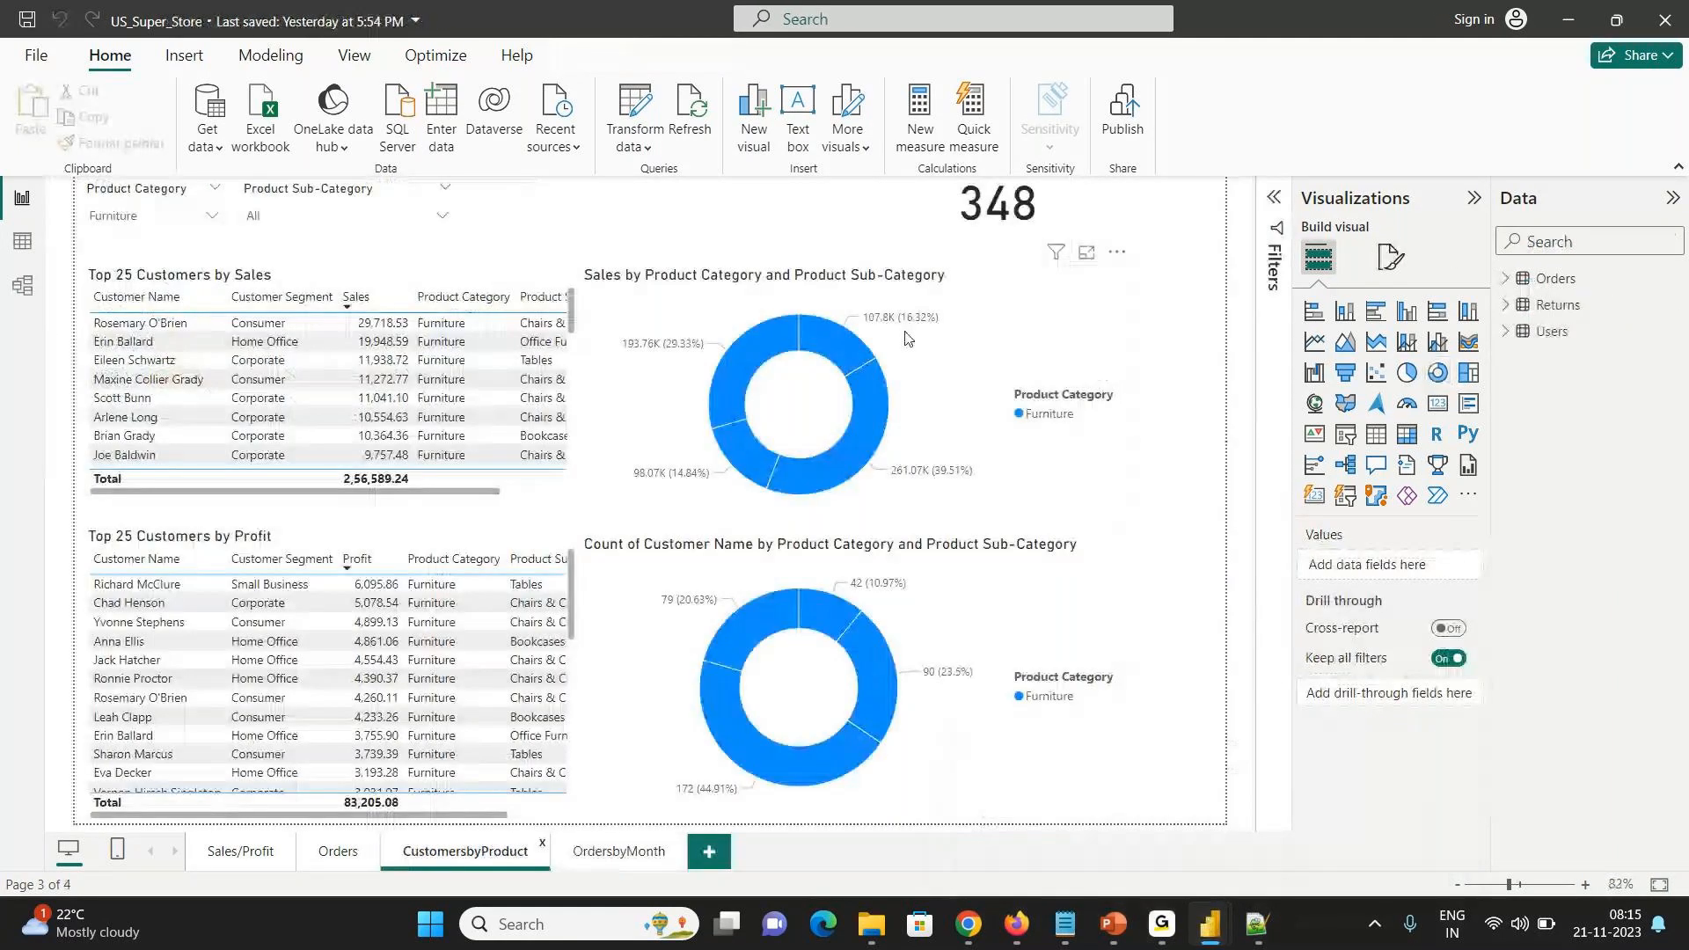
click(906, 339)
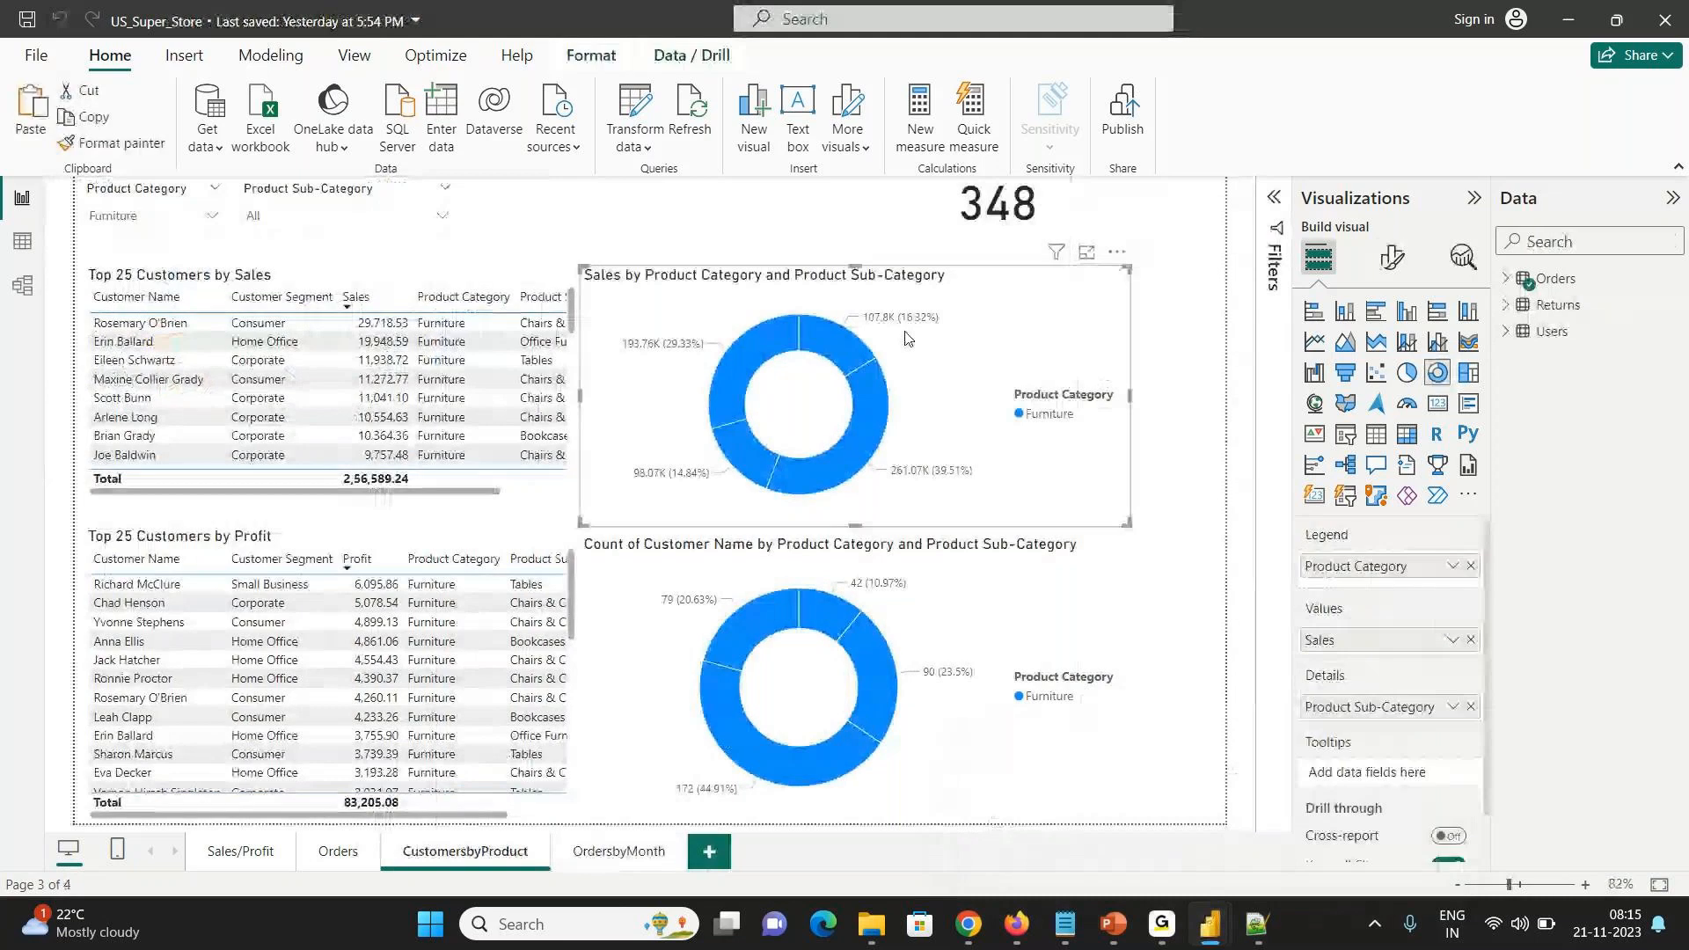
key(alt+Tab)
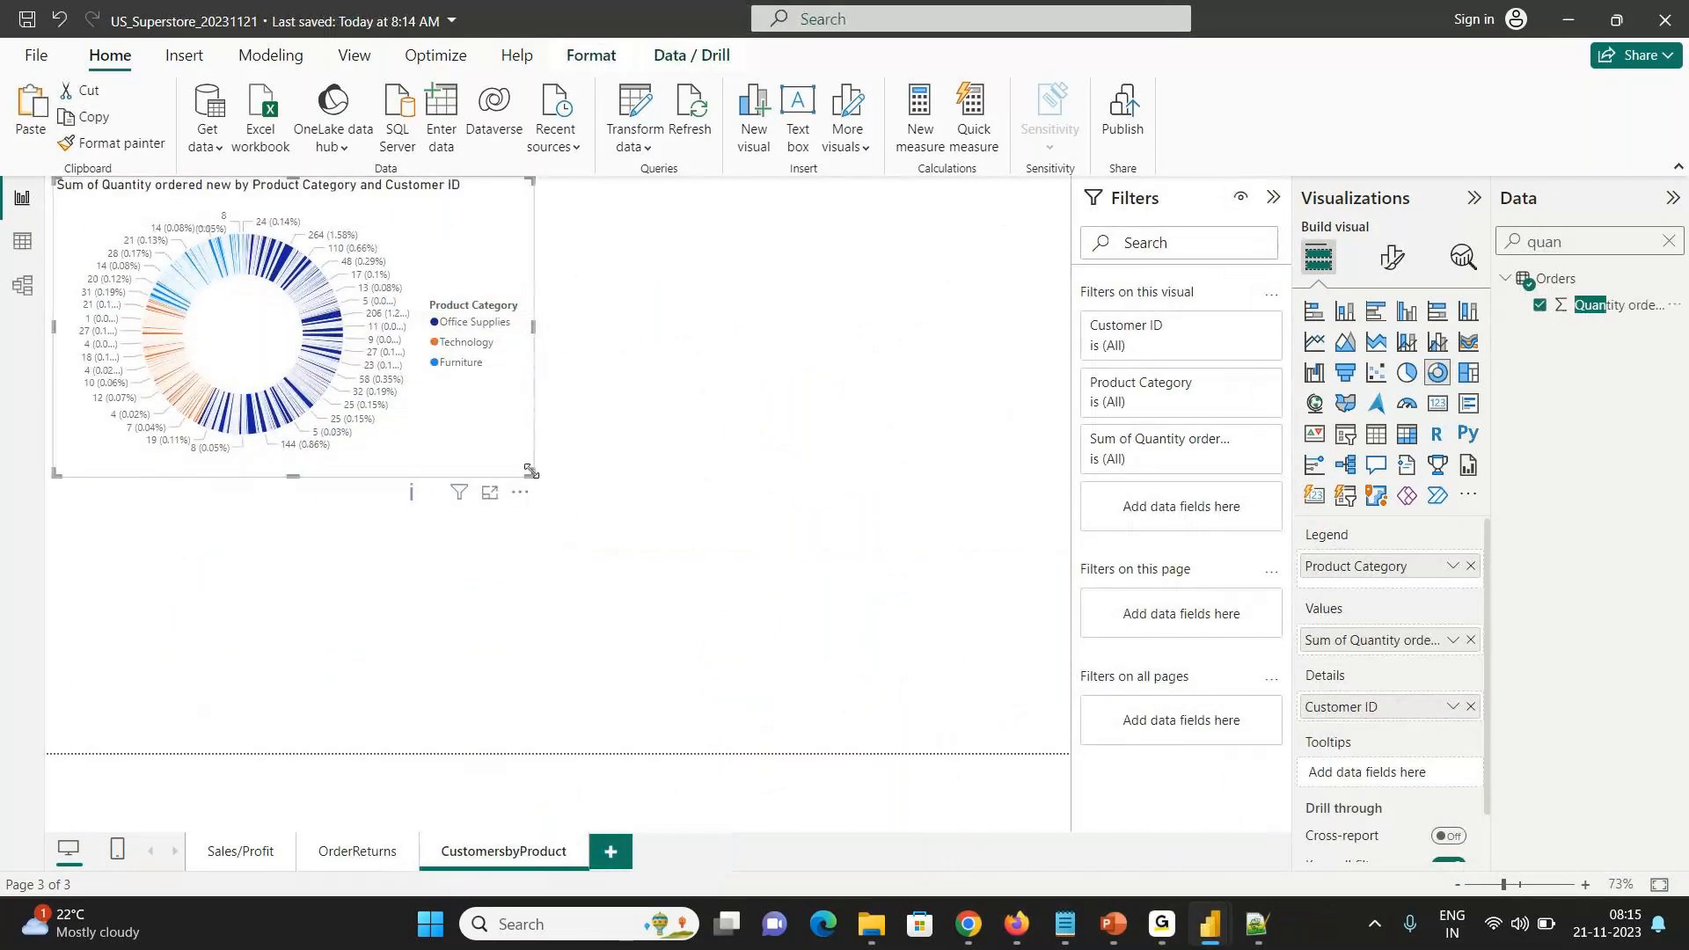
- Convert the donut chart to a stacked bar chart without the Customer ID field, adjust its size and save the report
click(1315, 312)
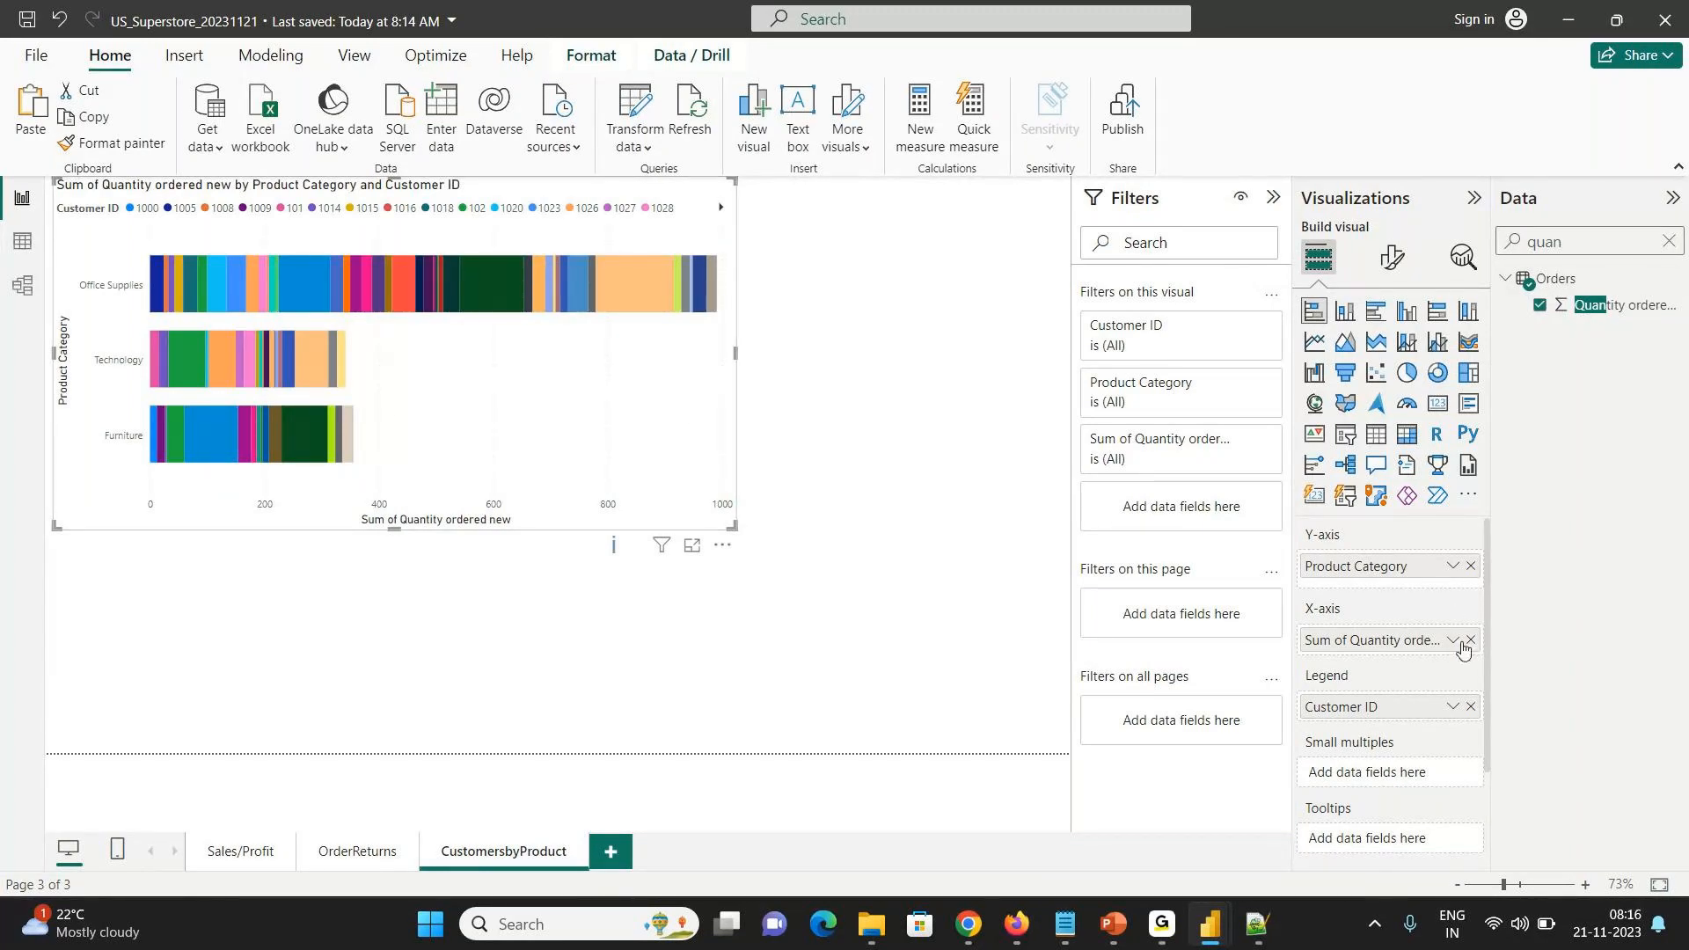
click(1470, 705)
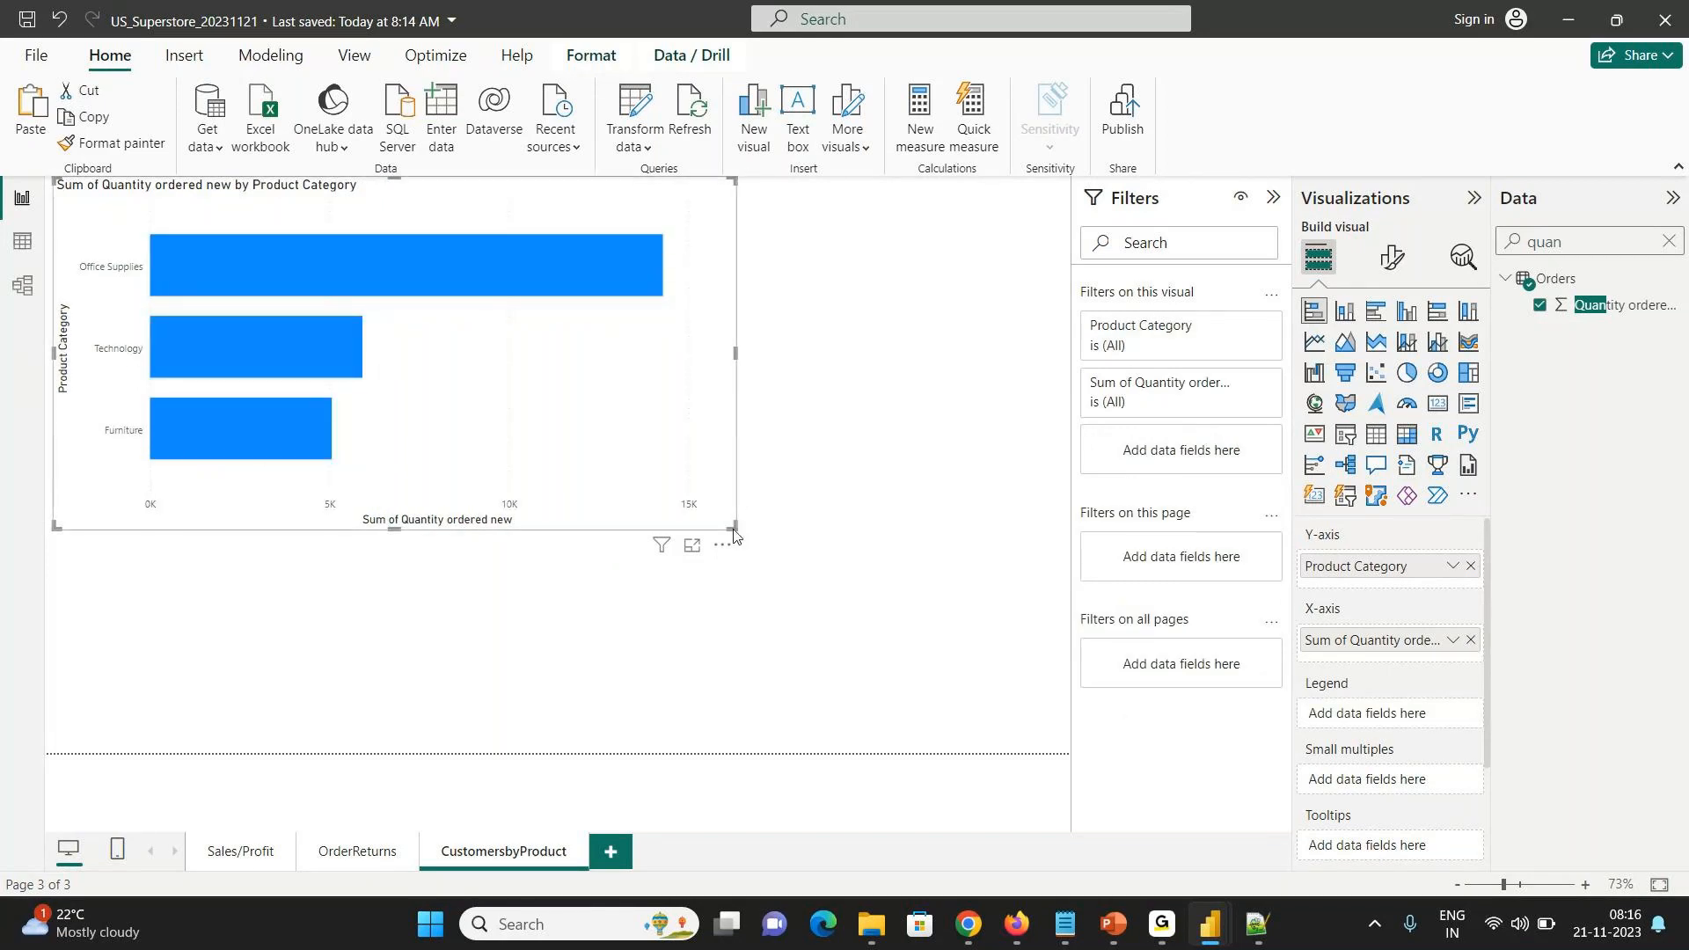
drag(739, 535, 616, 494)
key(ctrl+s)
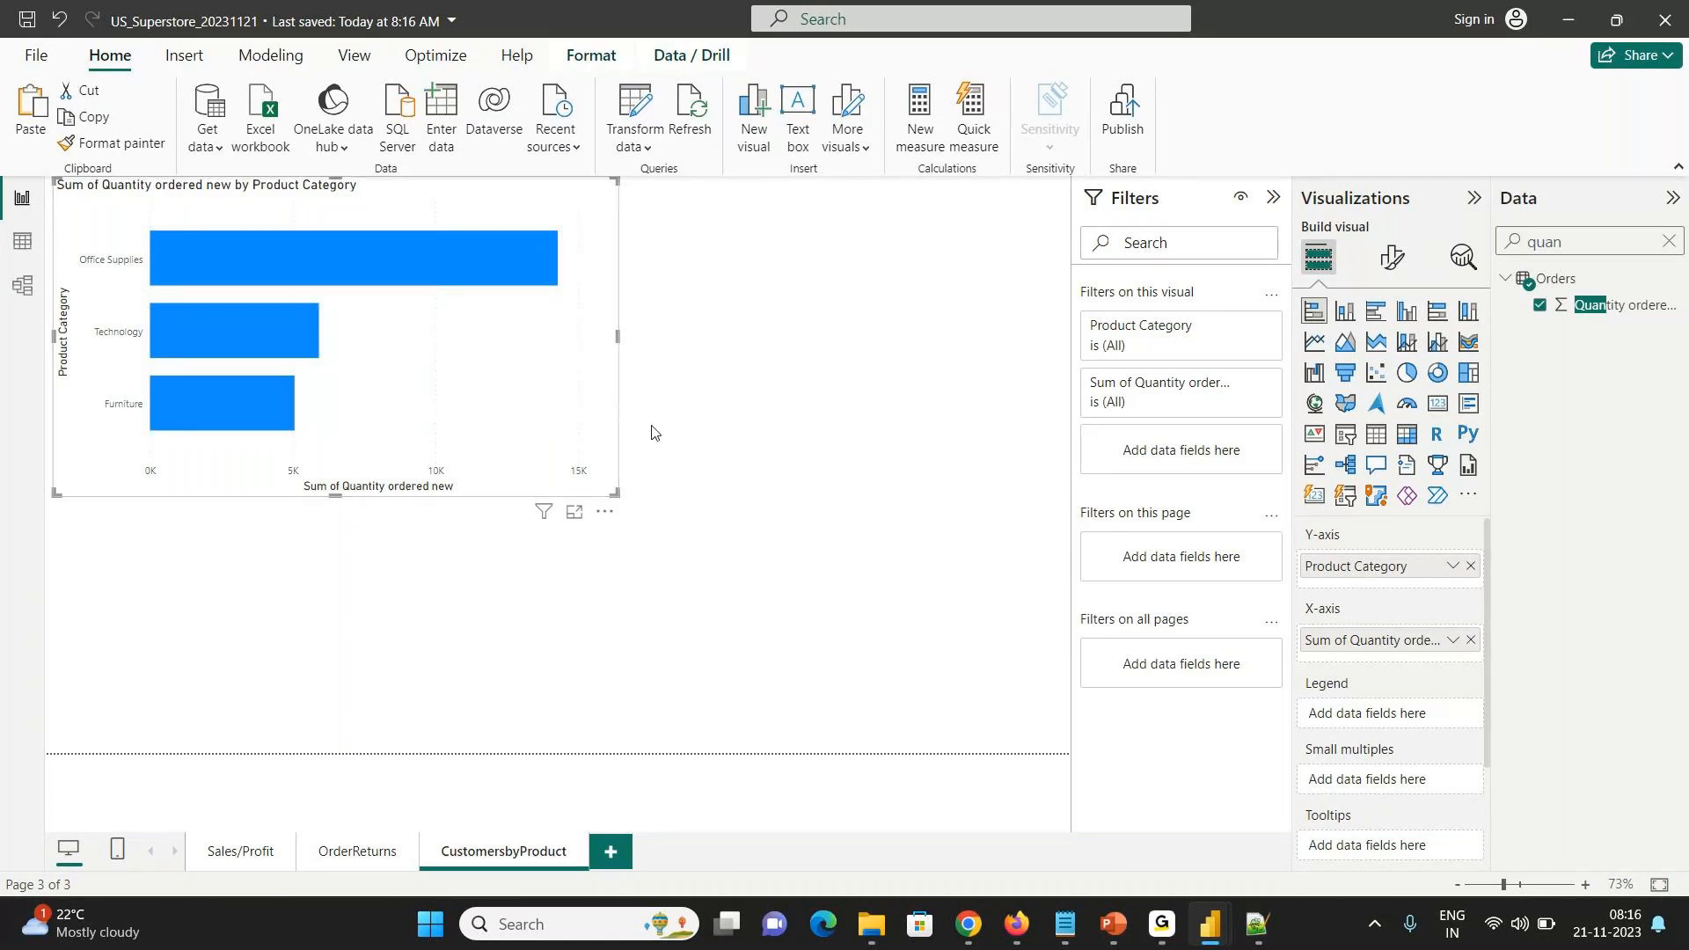
- Turn on data labels for the Product Category bar chart and expand their settings
click(1385, 276)
click(1371, 308)
text(data)
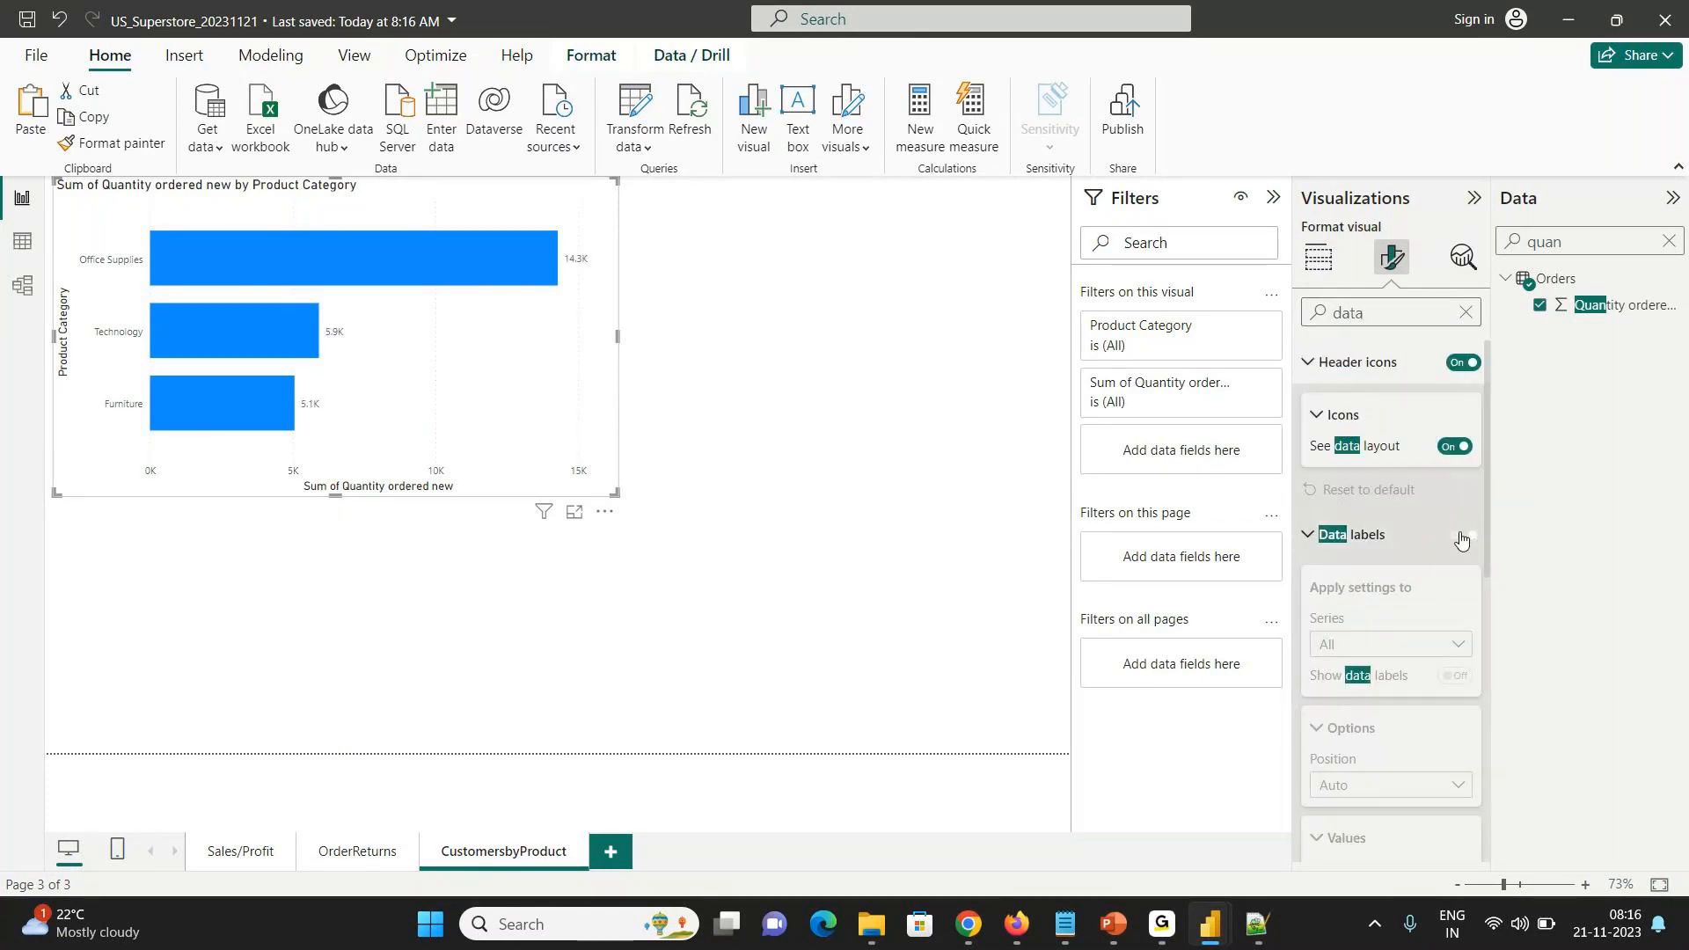
click(1460, 535)
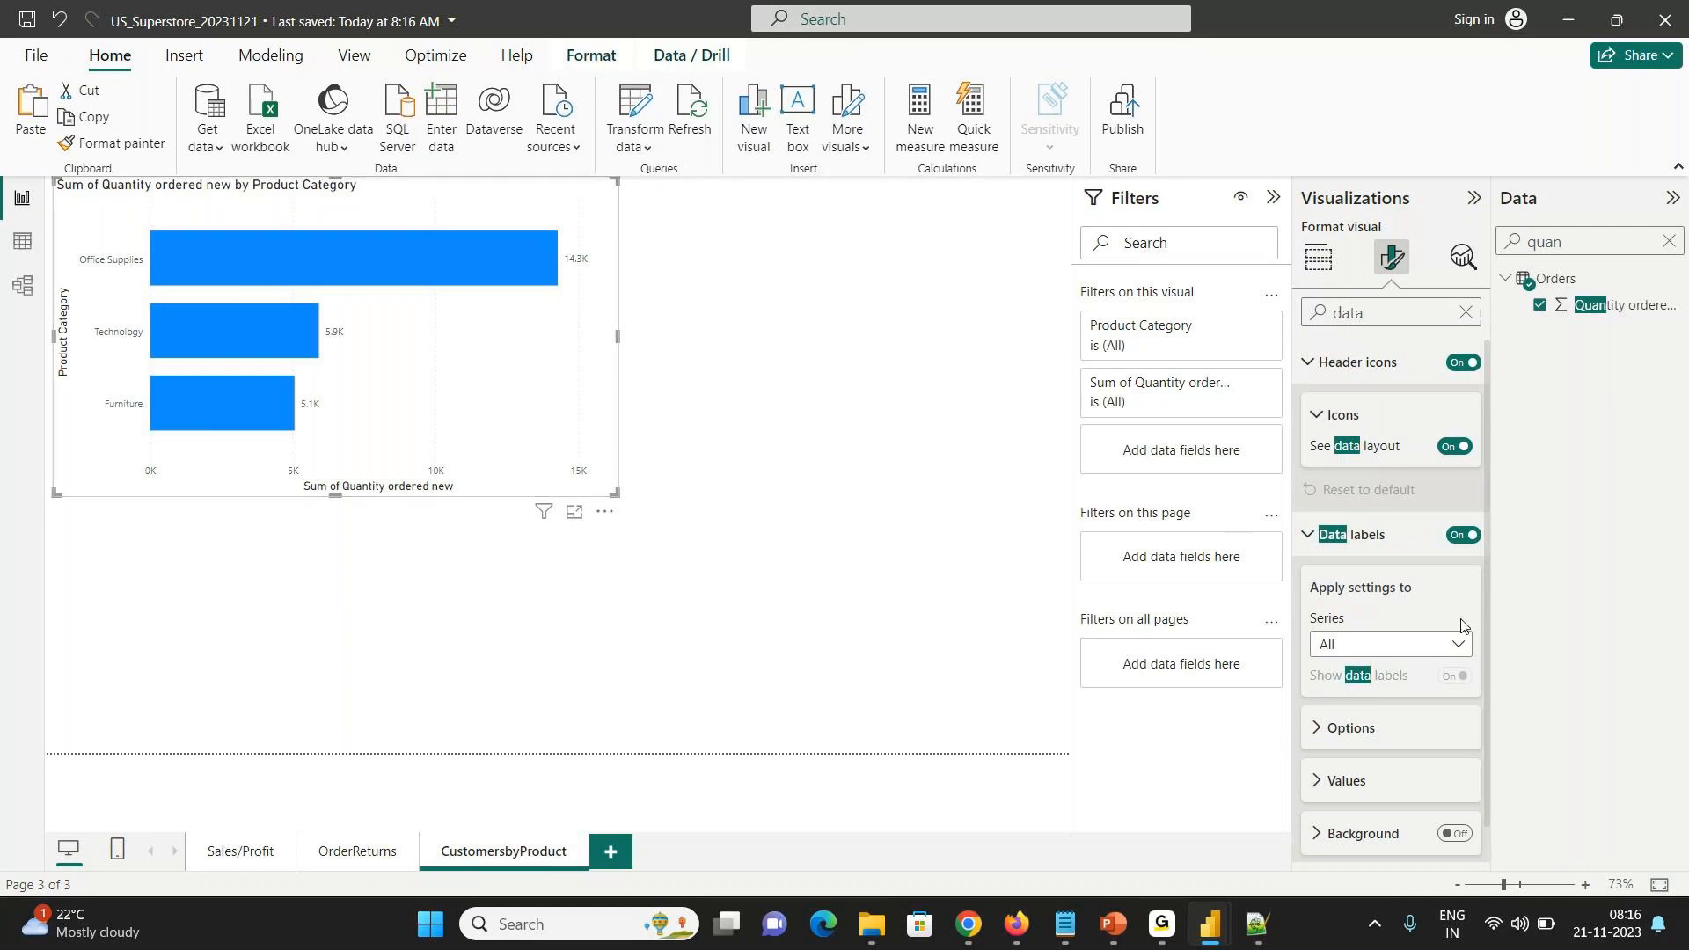
click(1308, 530)
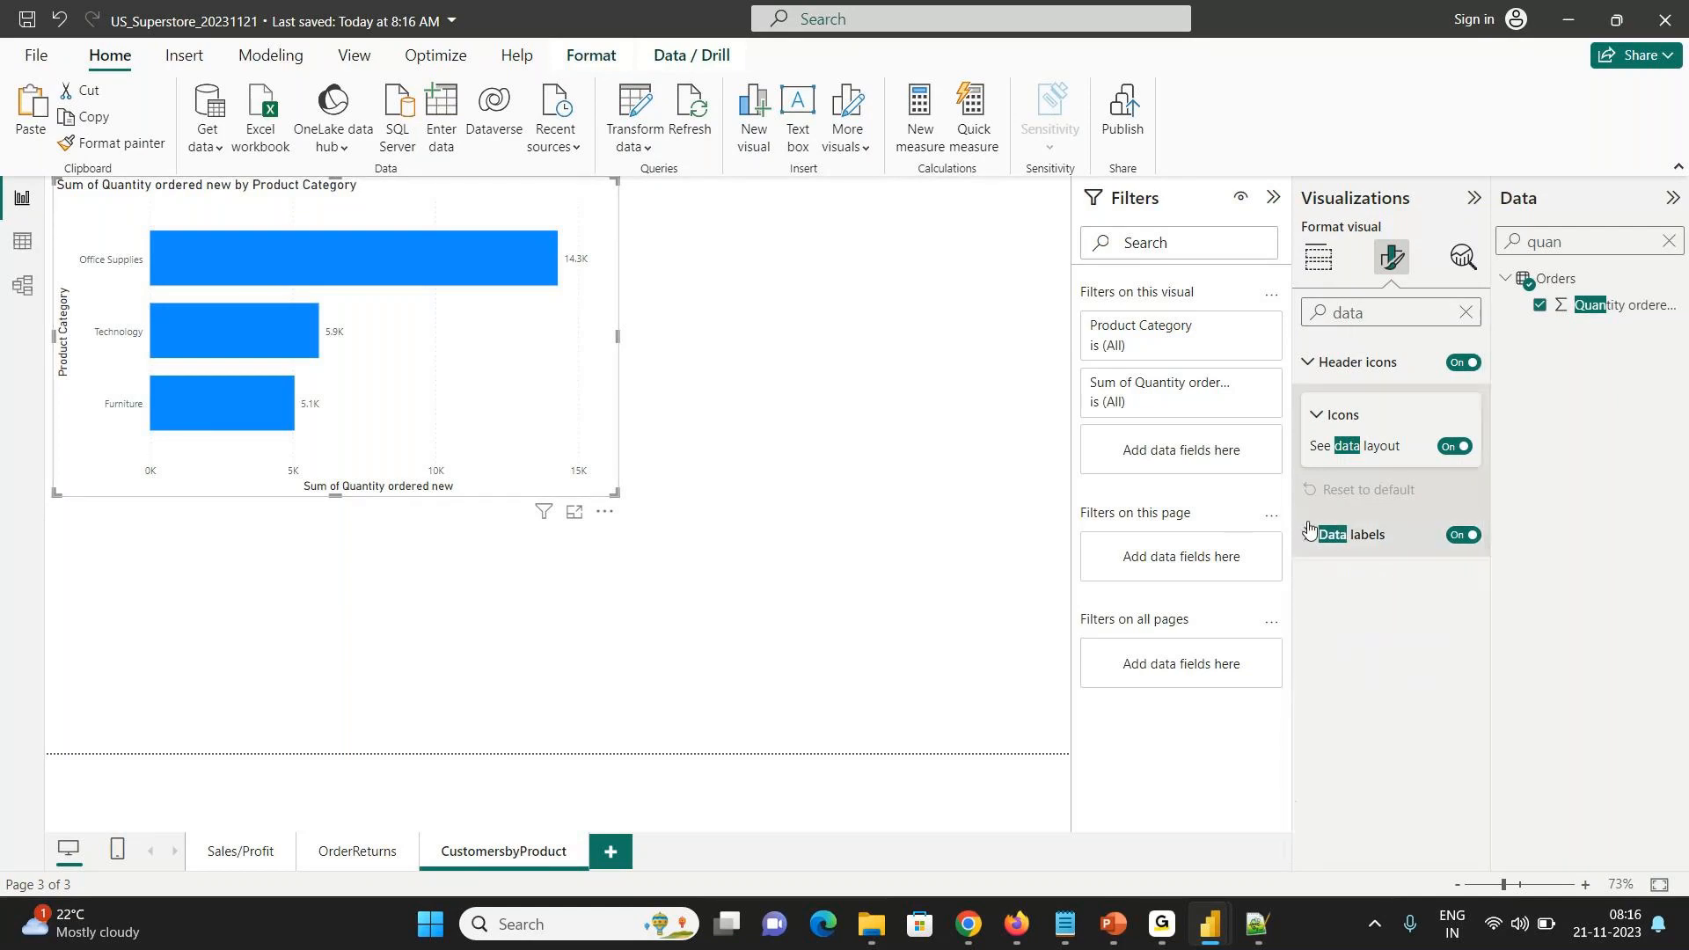
click(1308, 533)
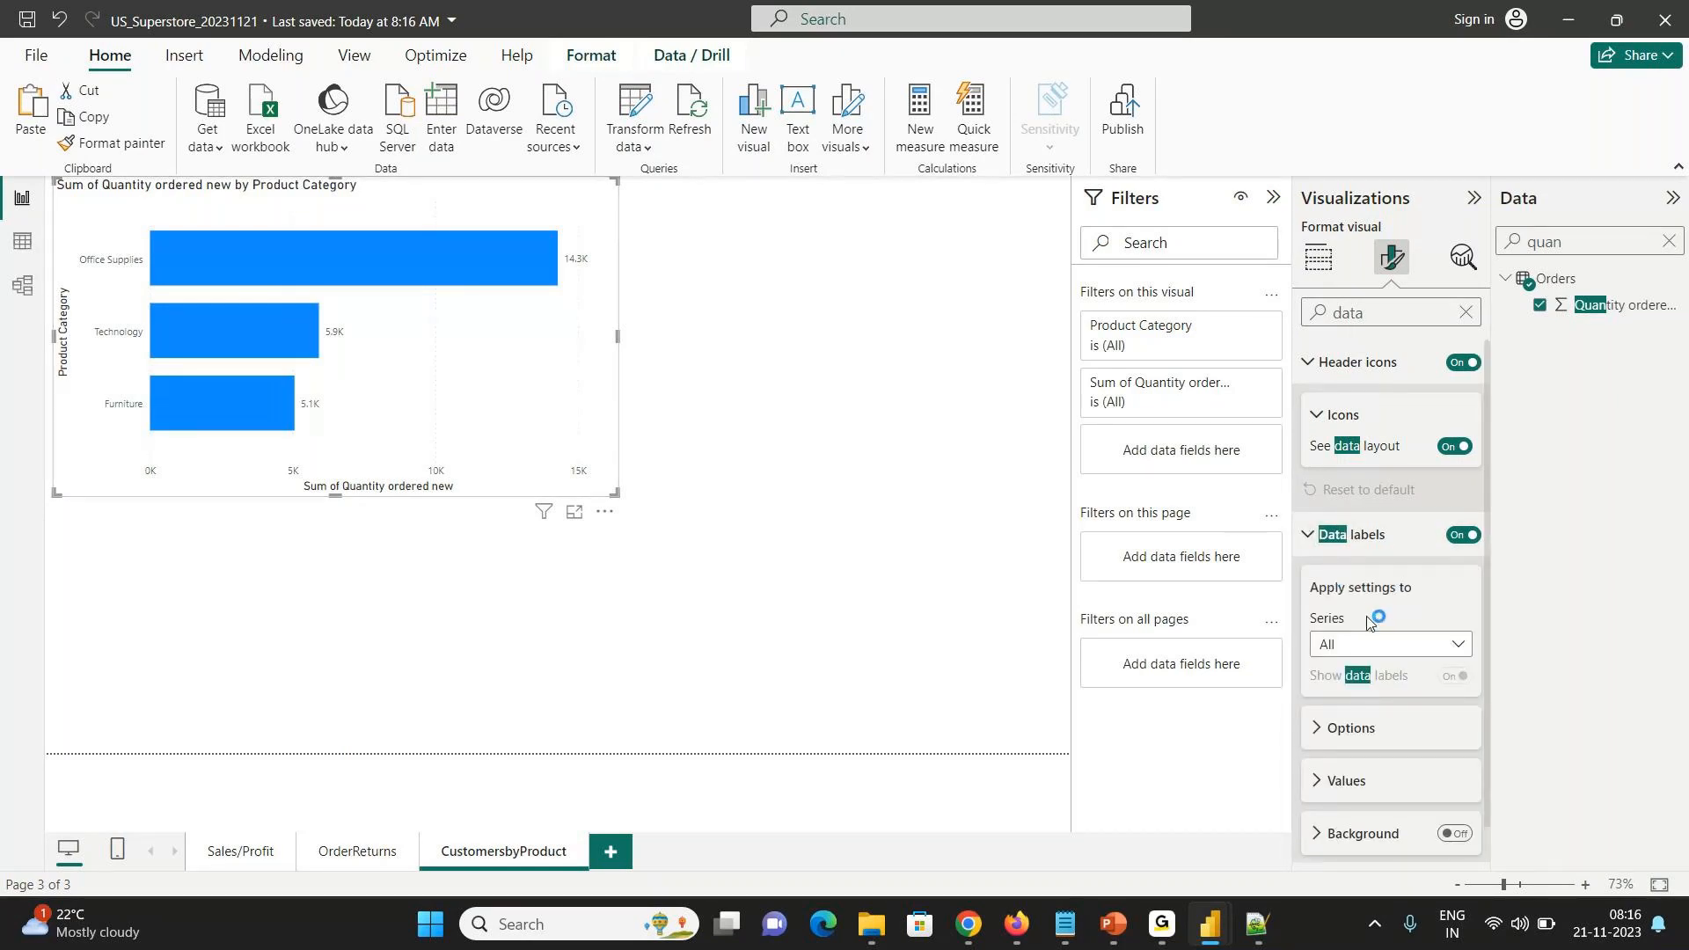
- Set the font size of the bar chart's data label values to 14
click(1340, 785)
drag(1484, 614, 1486, 704)
click(1465, 665)
click(1464, 665)
click(1464, 665)
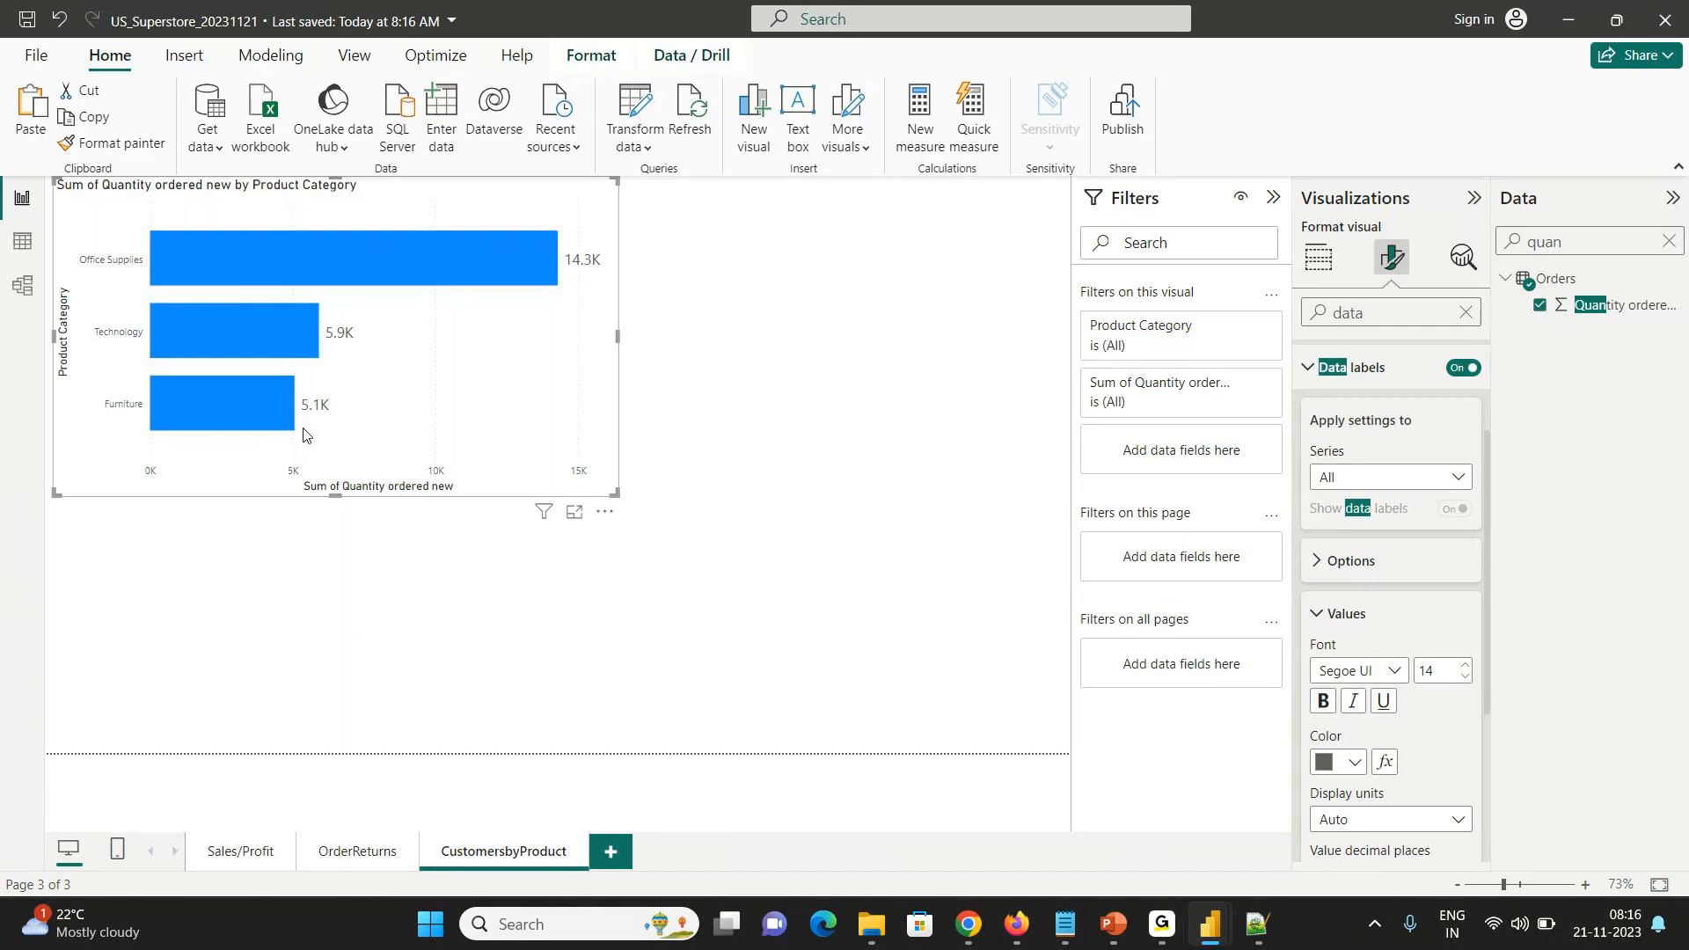
- Duplicate the Product Category bar chart and place the copy below the original
click(506, 349)
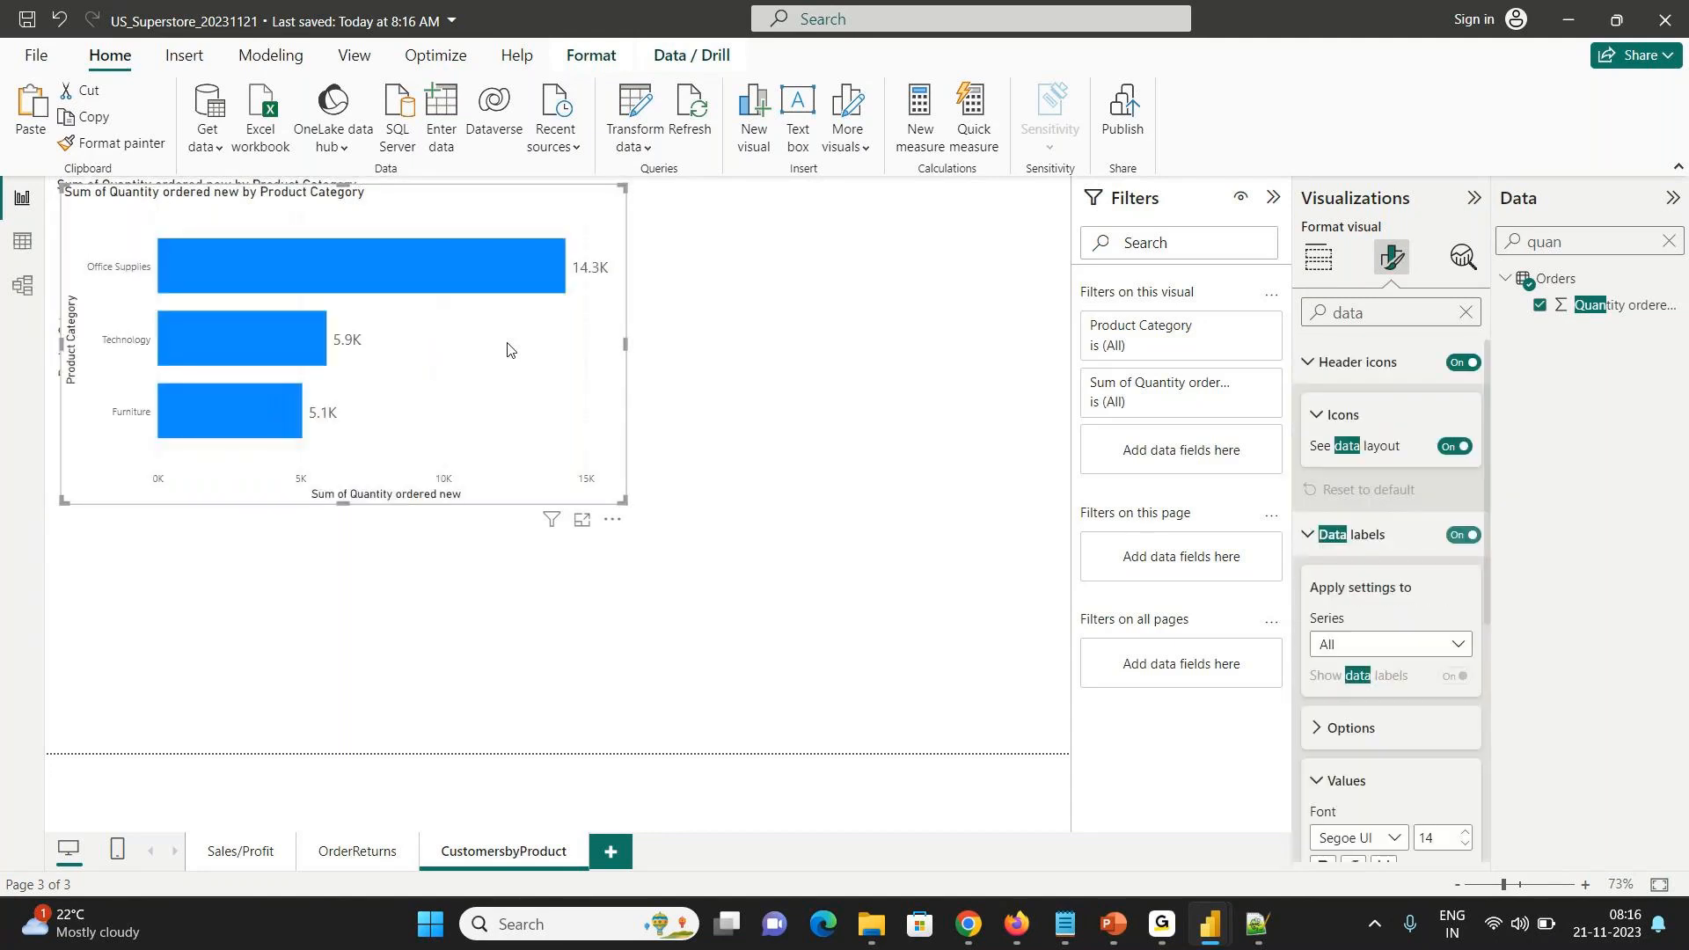
key(ctrl+v)
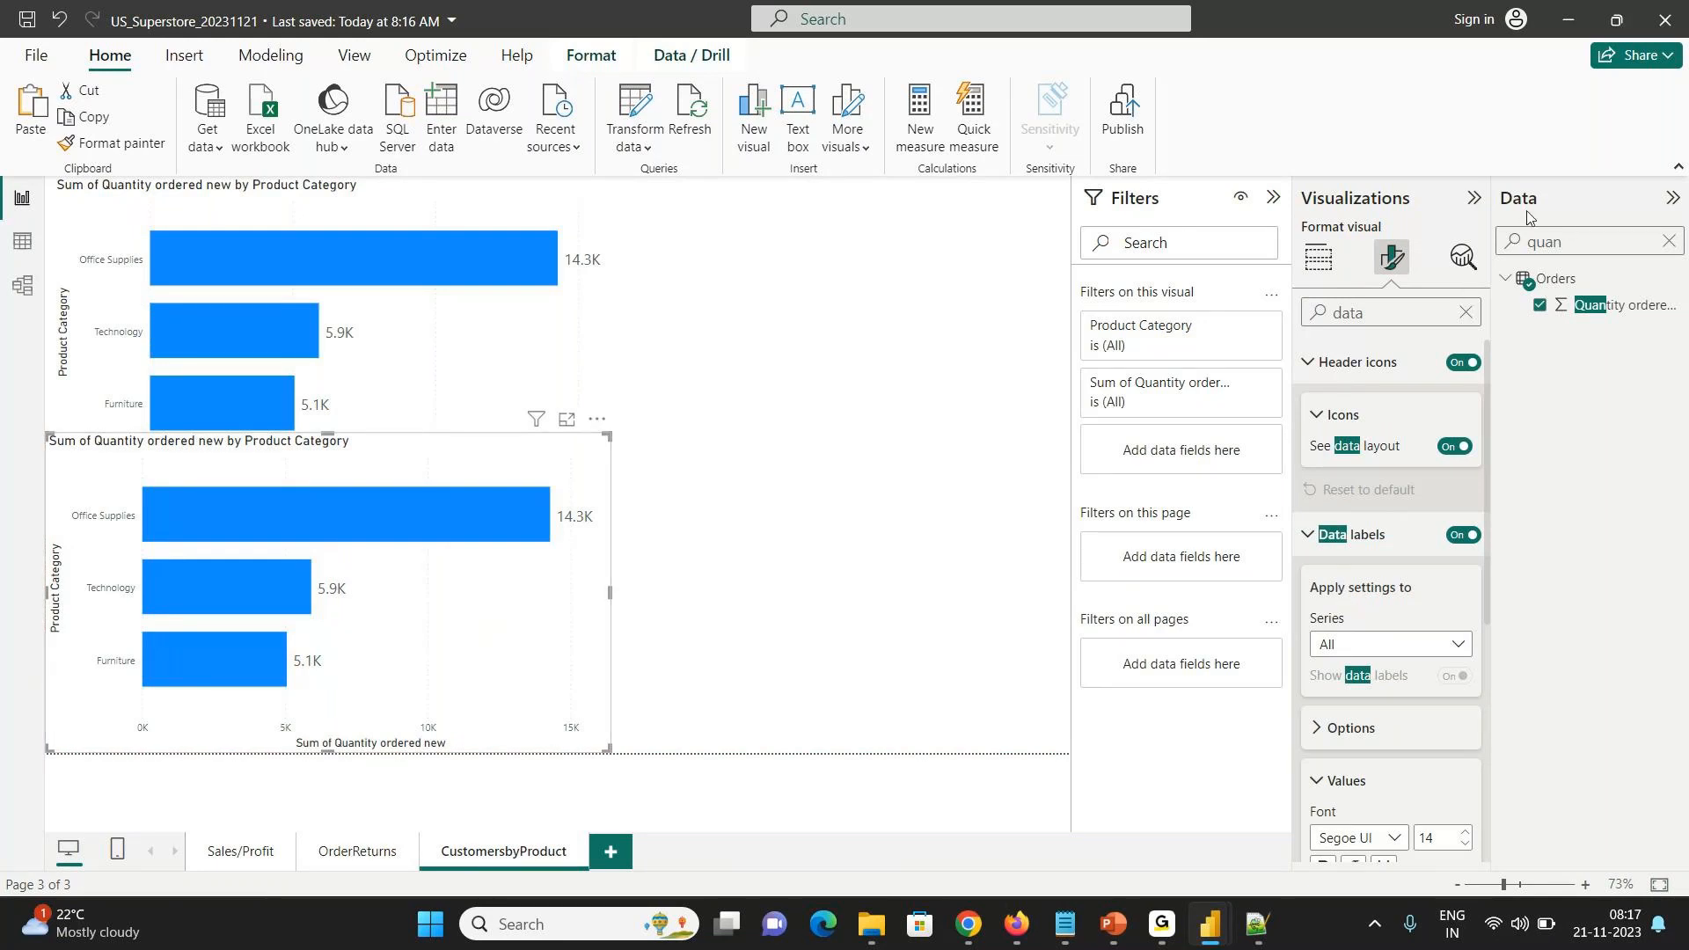
- Replace Product Category with Product Sub-Category on the Y-axis of the copied bar chart
click(1317, 264)
click(1317, 264)
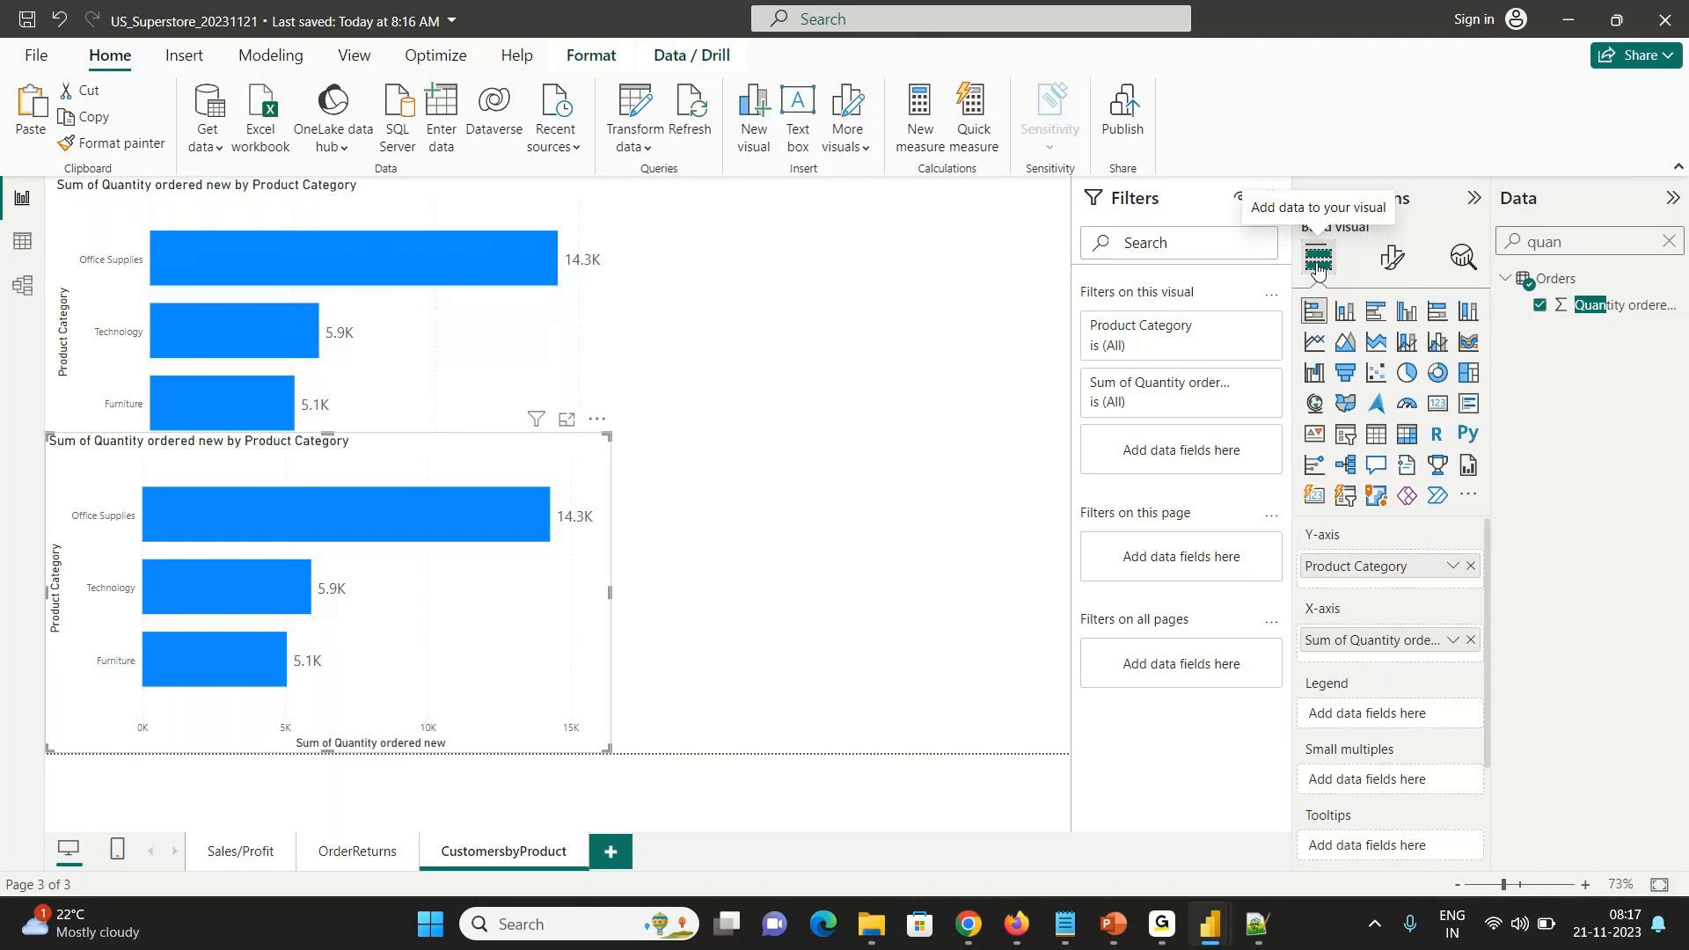
drag(1488, 589, 1489, 641)
scroll(1487, 641, up, 2)
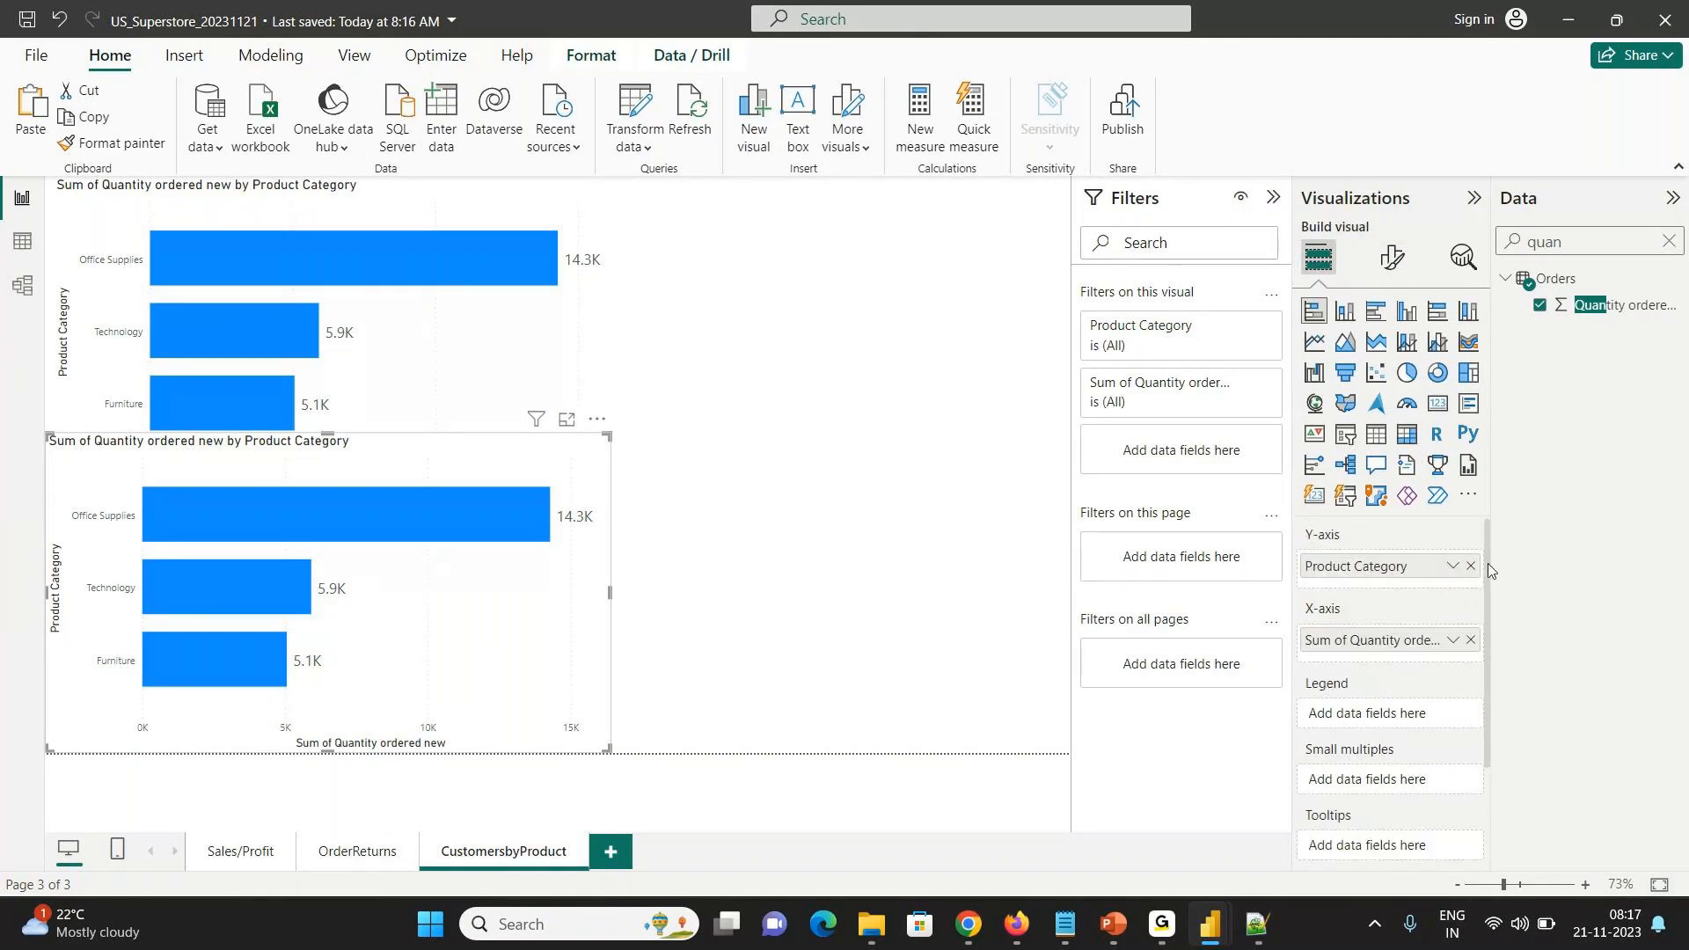
click(1470, 568)
double_click(1571, 239)
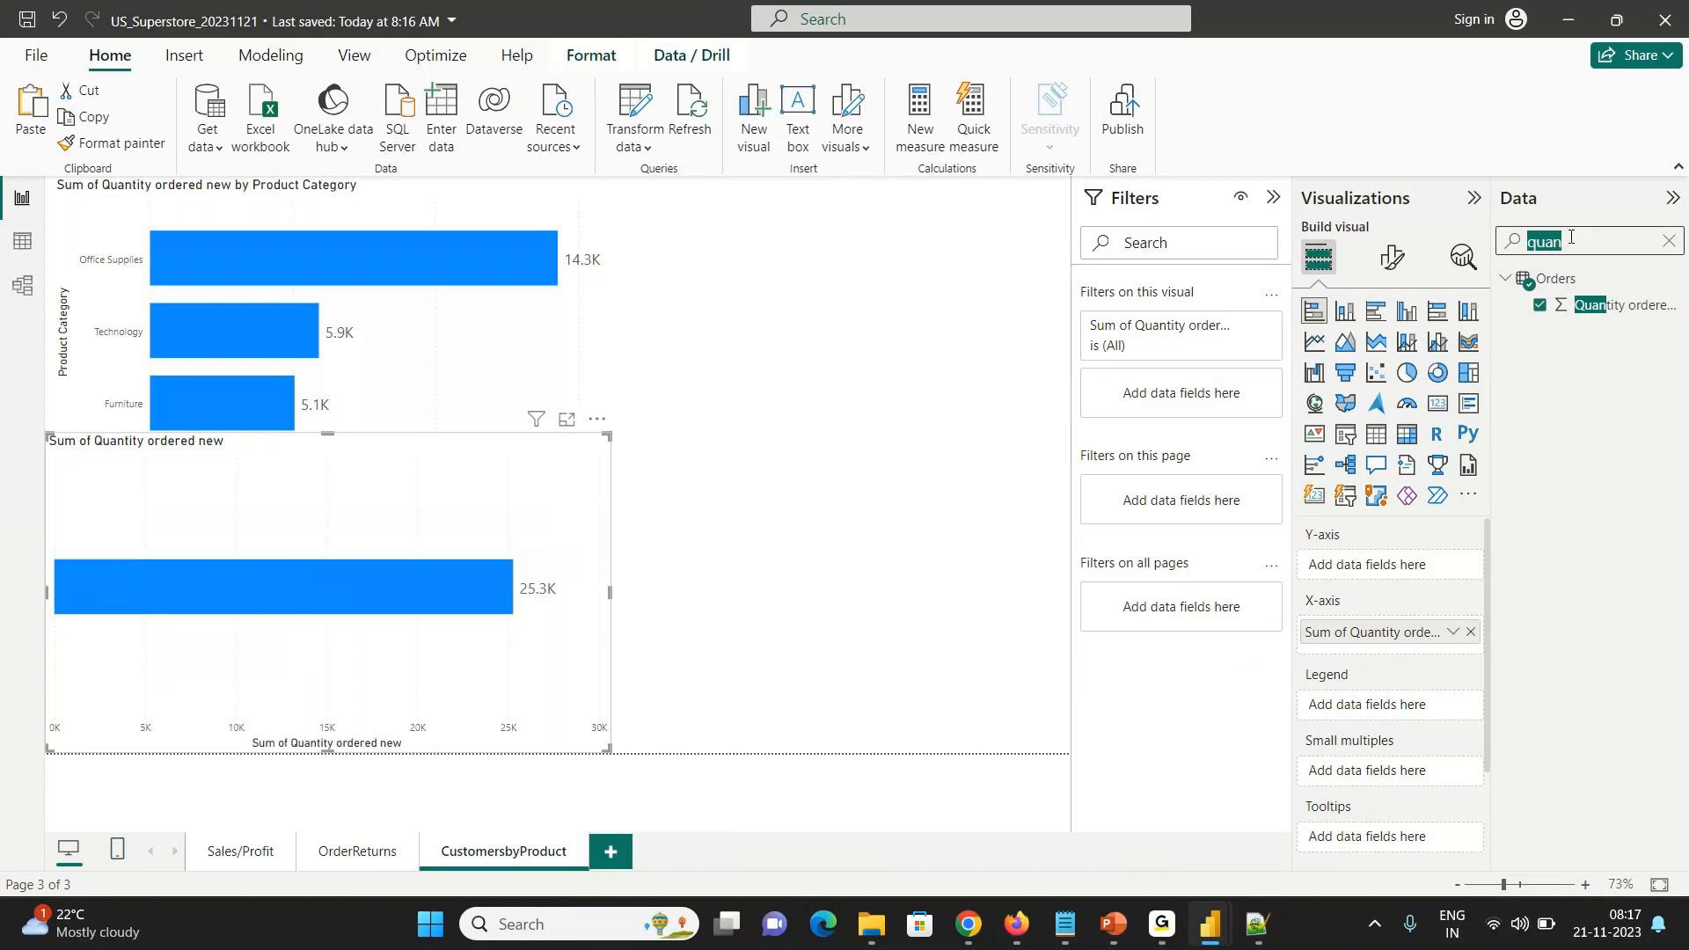
text(sub)
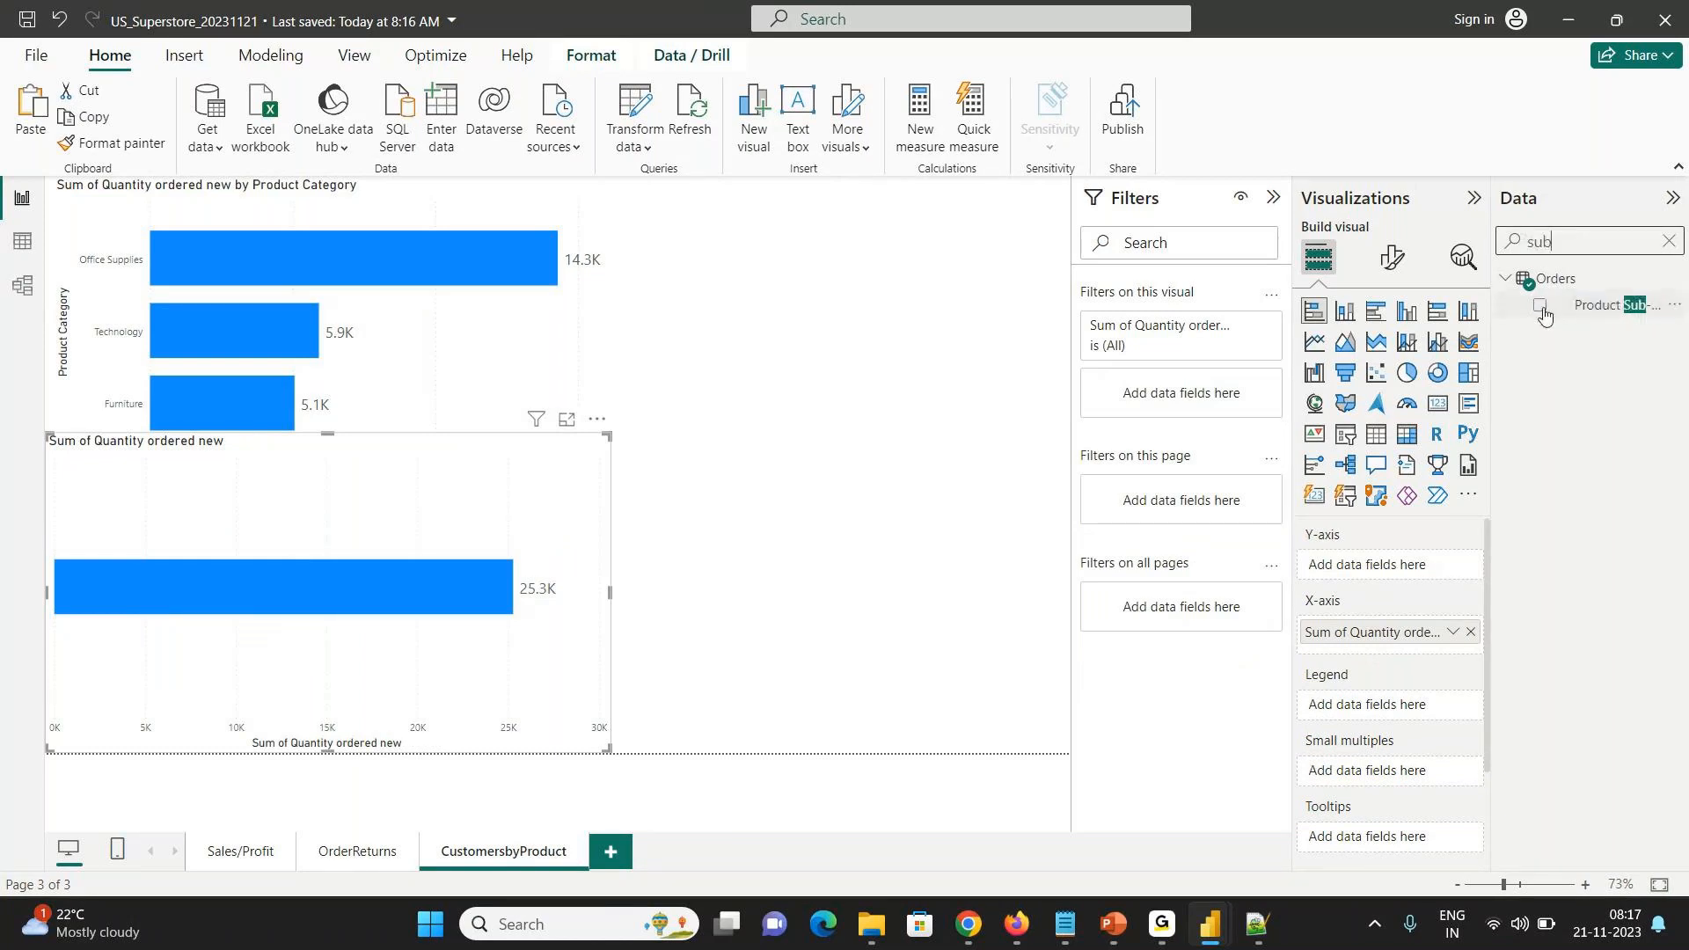
click(1541, 306)
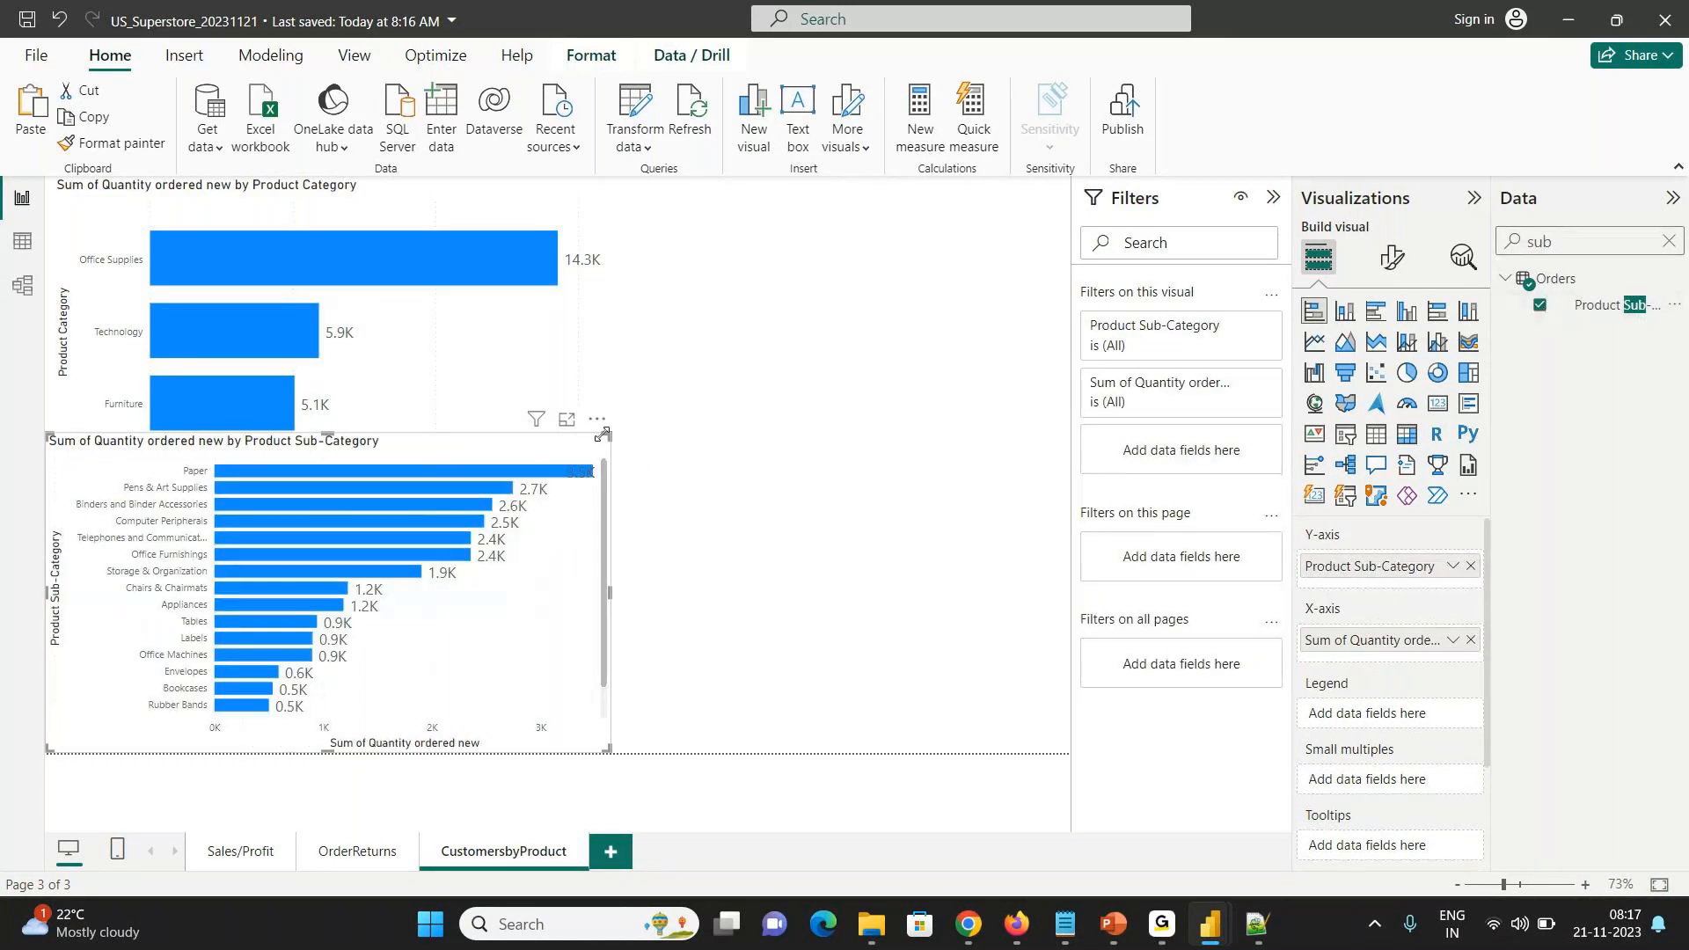
- Shrink the Product Sub-Category bar chart slightly and add Product Sub-Category as the legend of the Product Category chart
drag(607, 436, 600, 475)
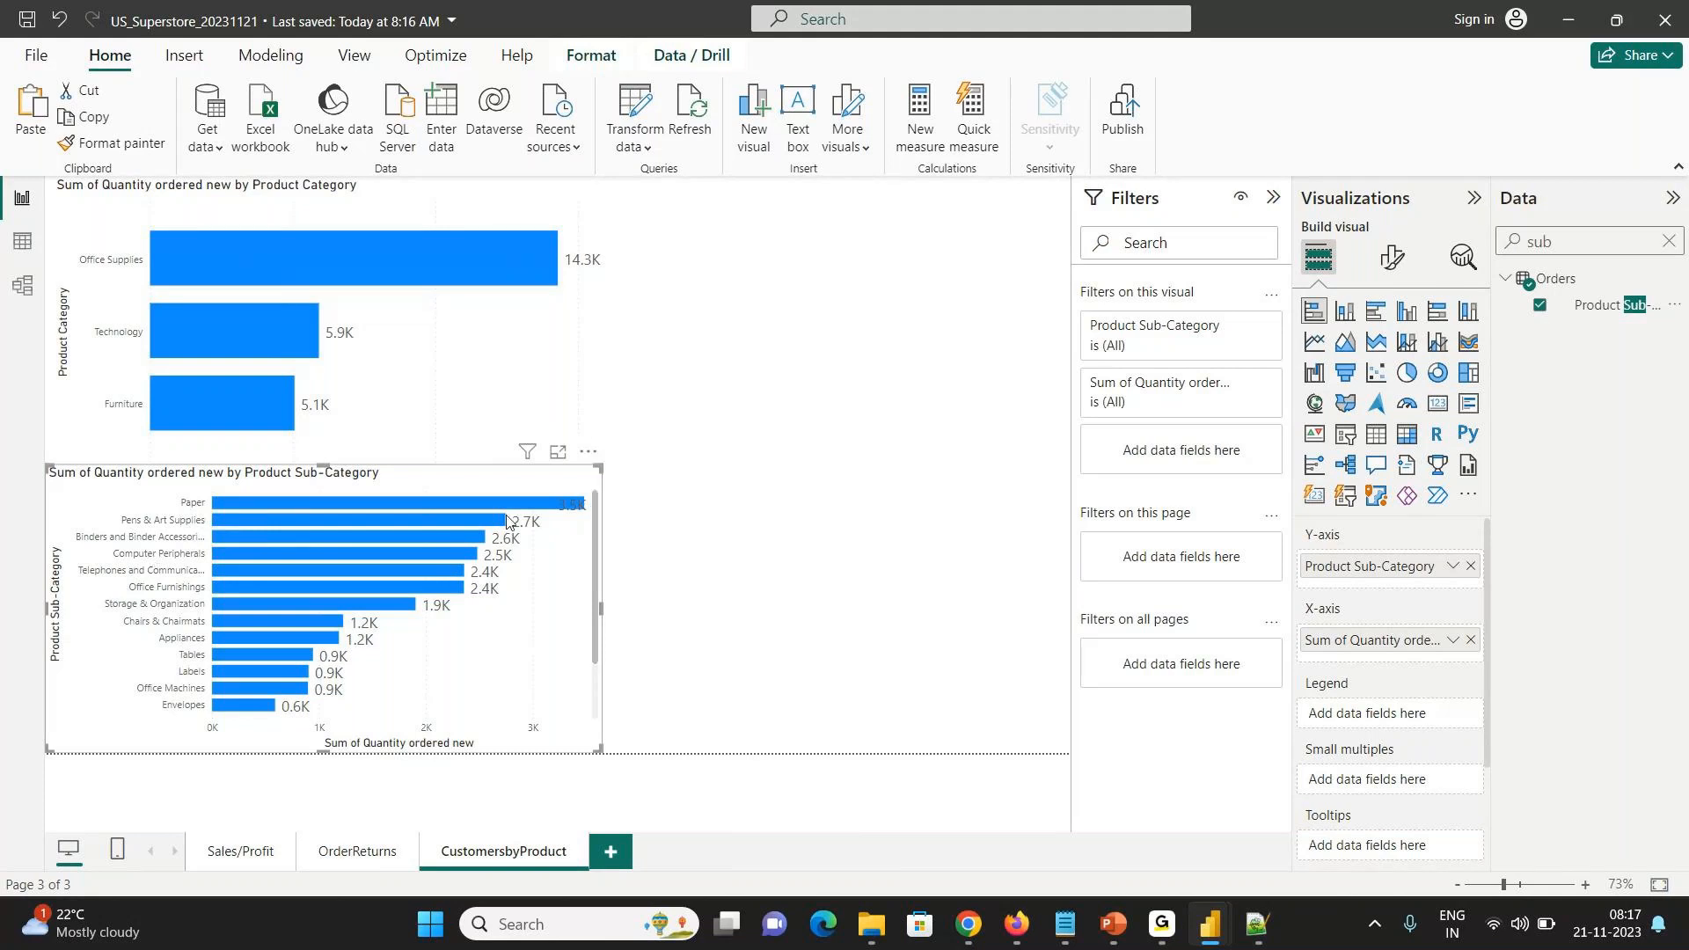
click(114, 299)
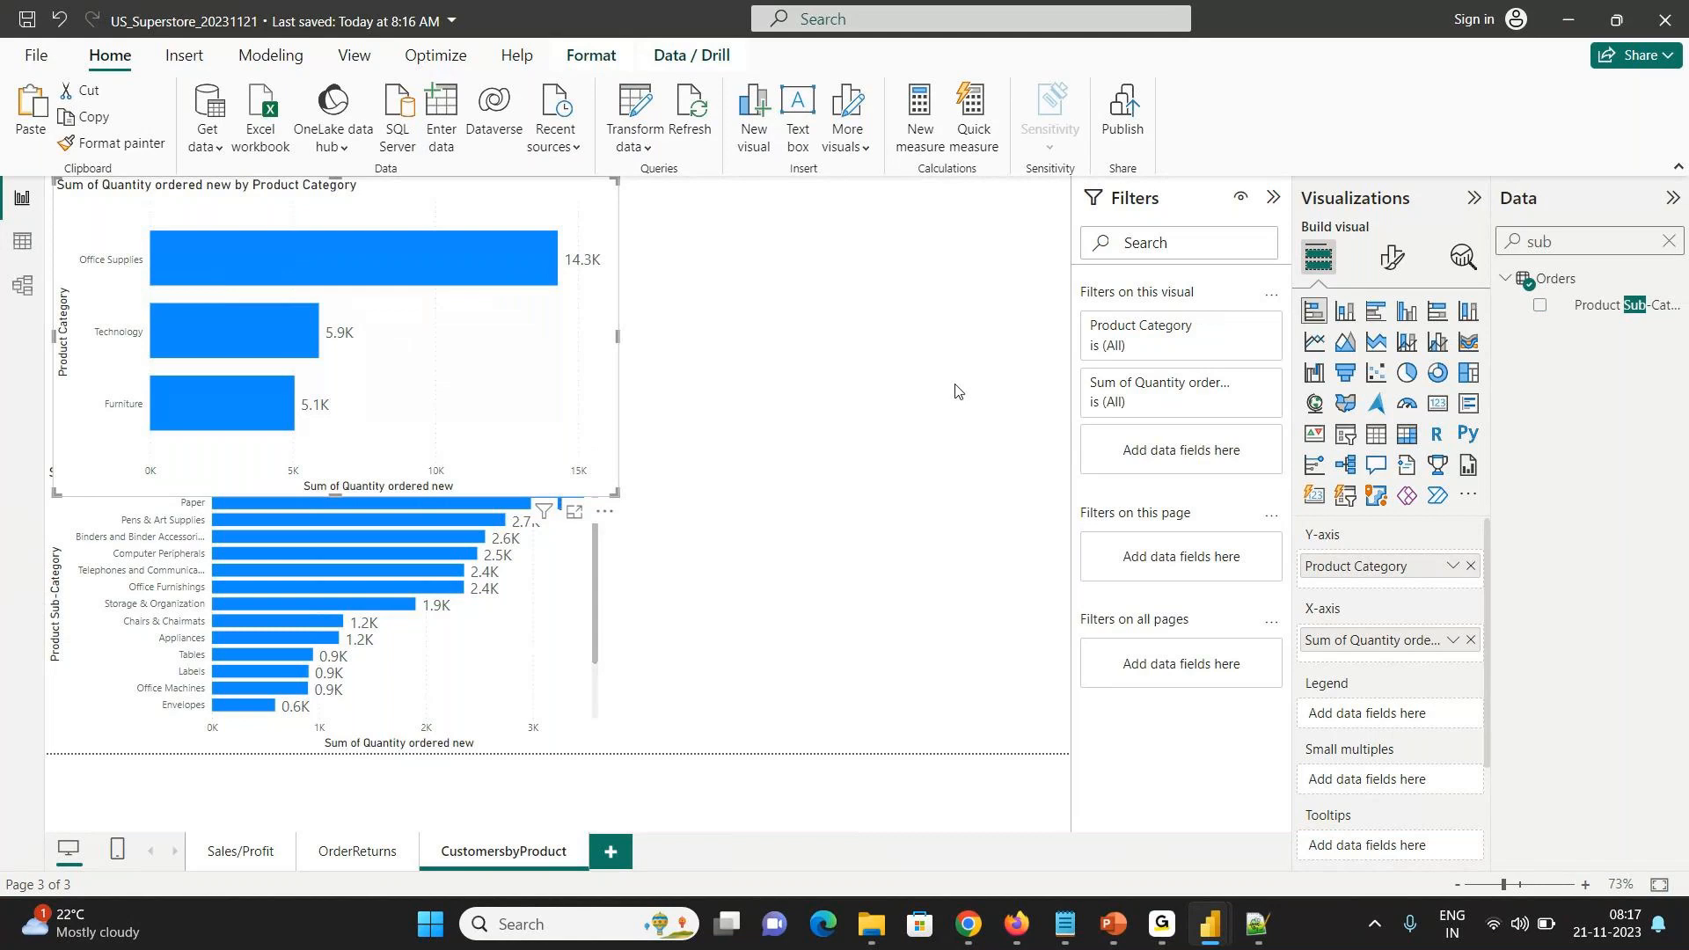
drag(1610, 304, 1399, 709)
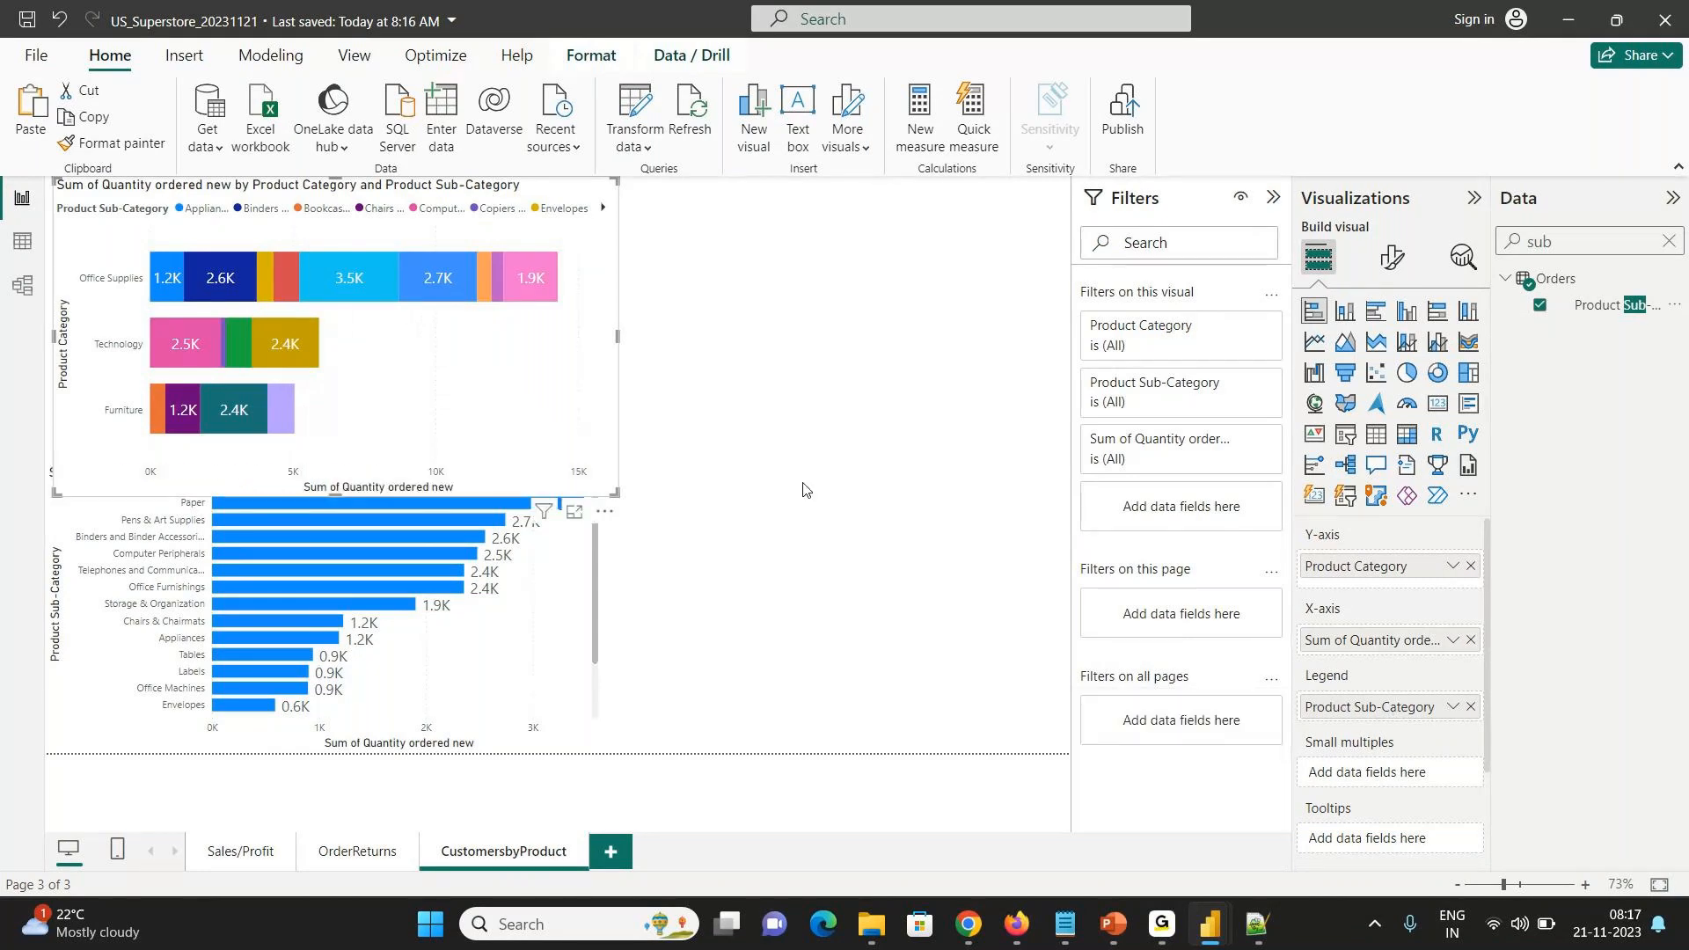
- Widen both the stacked Product Category chart and the Product Sub-Category bar chart below it
mouse_move(234, 289)
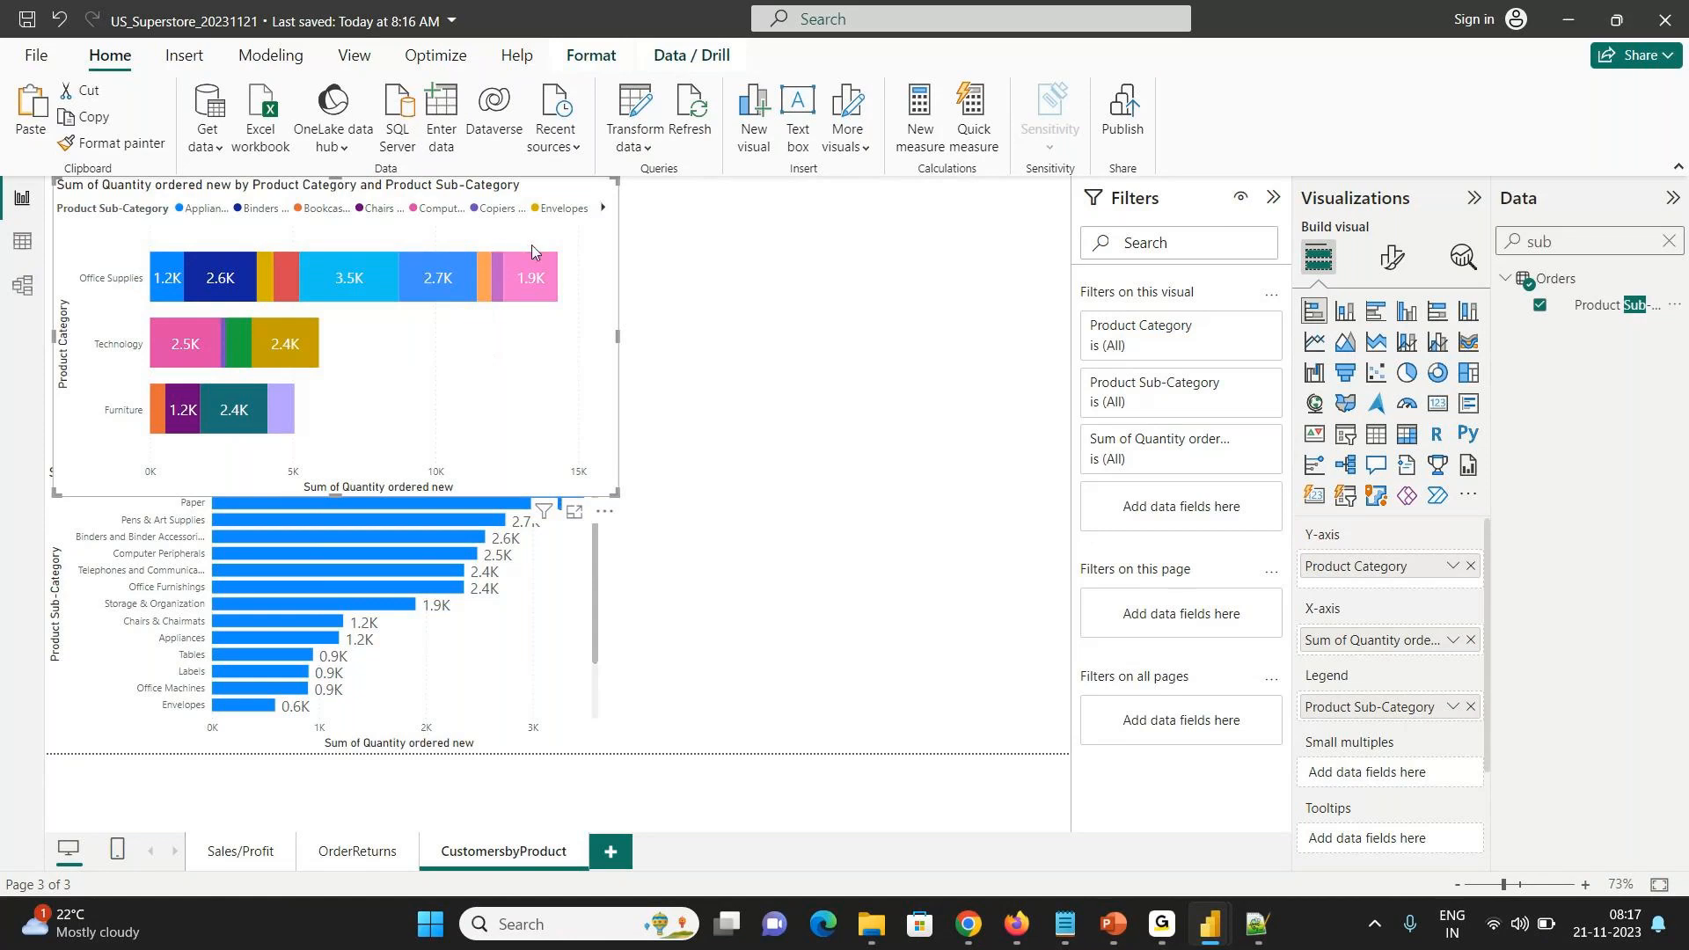
drag(616, 341, 792, 334)
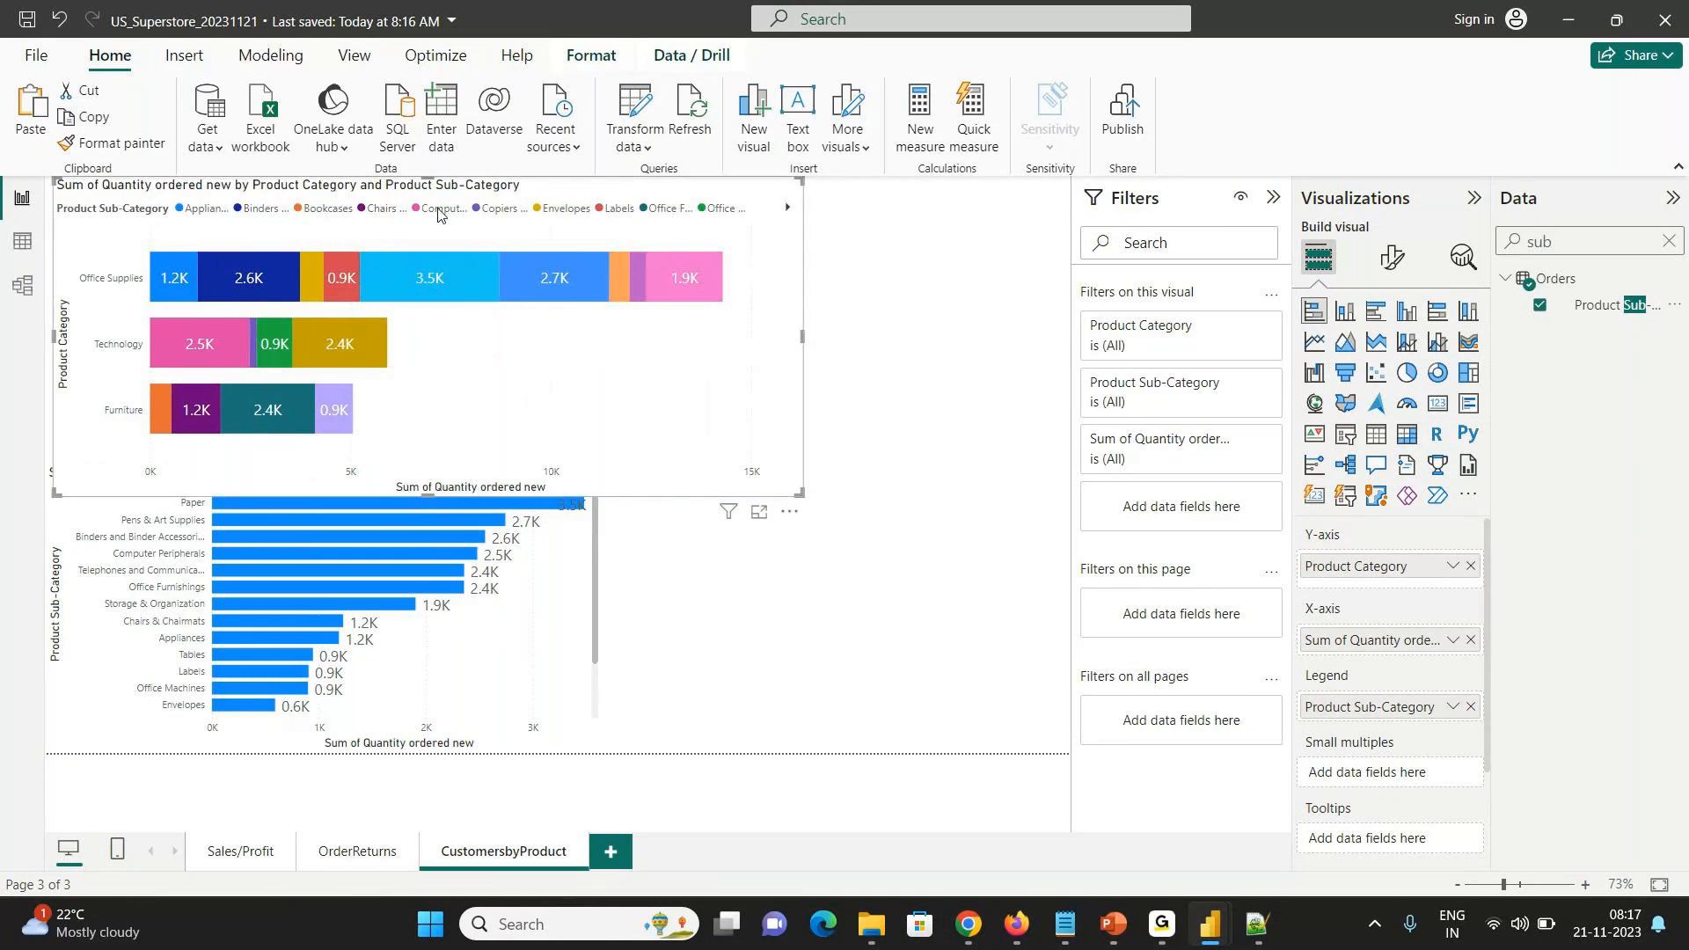
click(527, 623)
drag(599, 607, 762, 600)
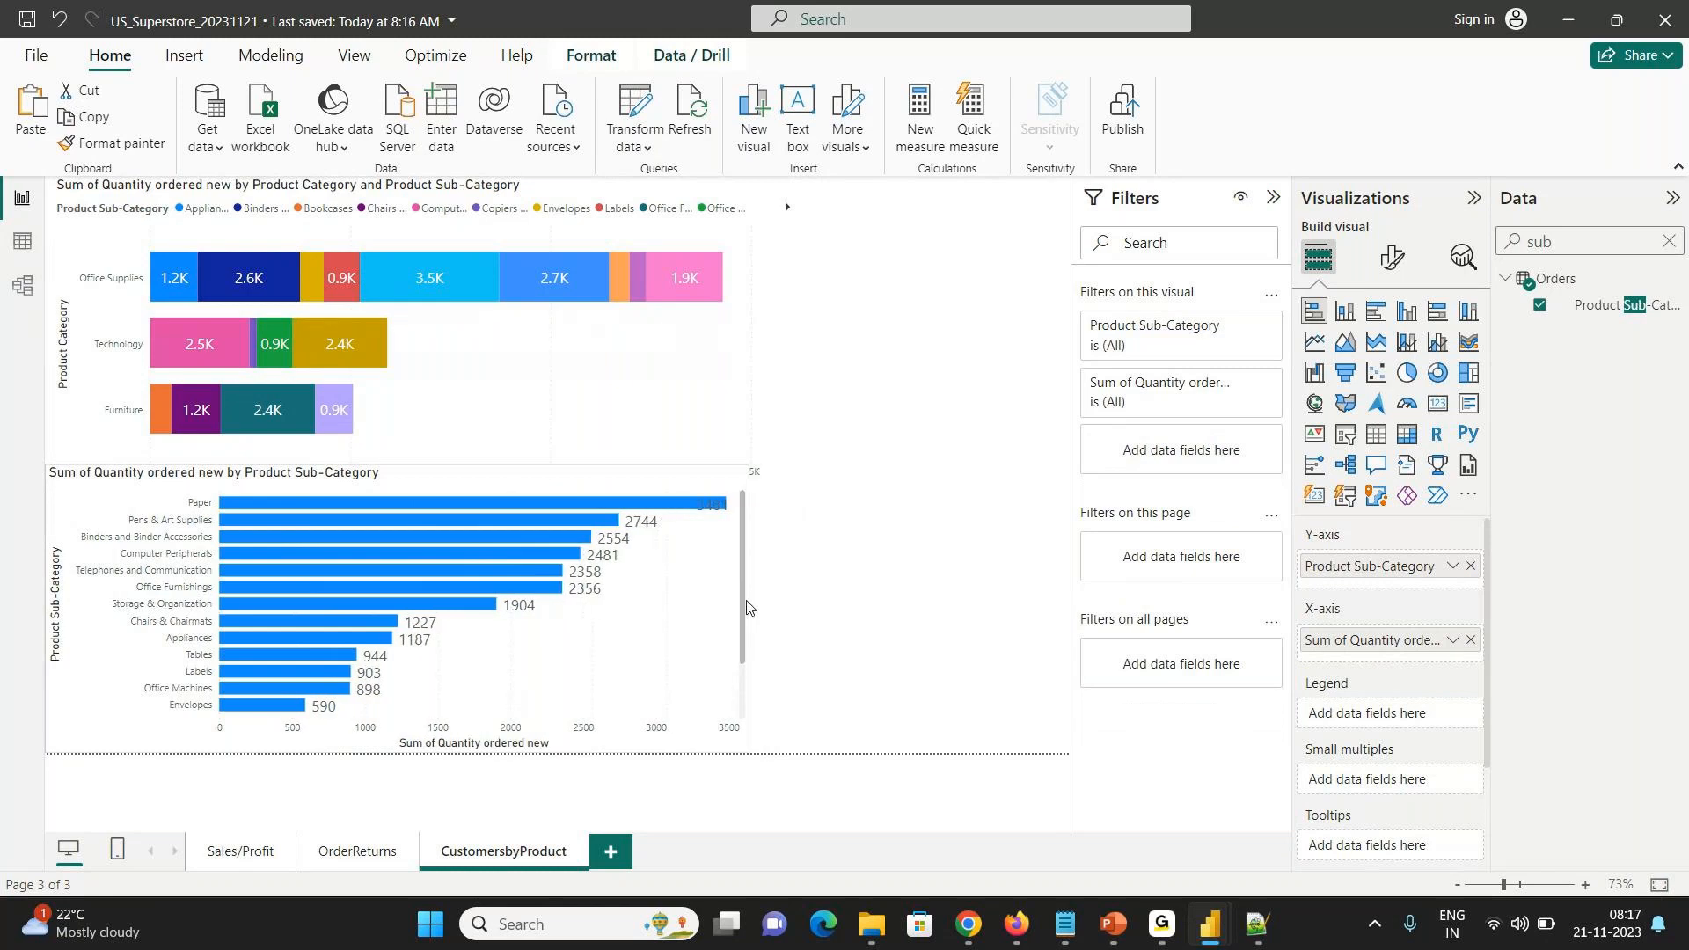
- Add a Product Sub-Category slicer beside the lower bar chart and set its style to Dropdown
click(870, 478)
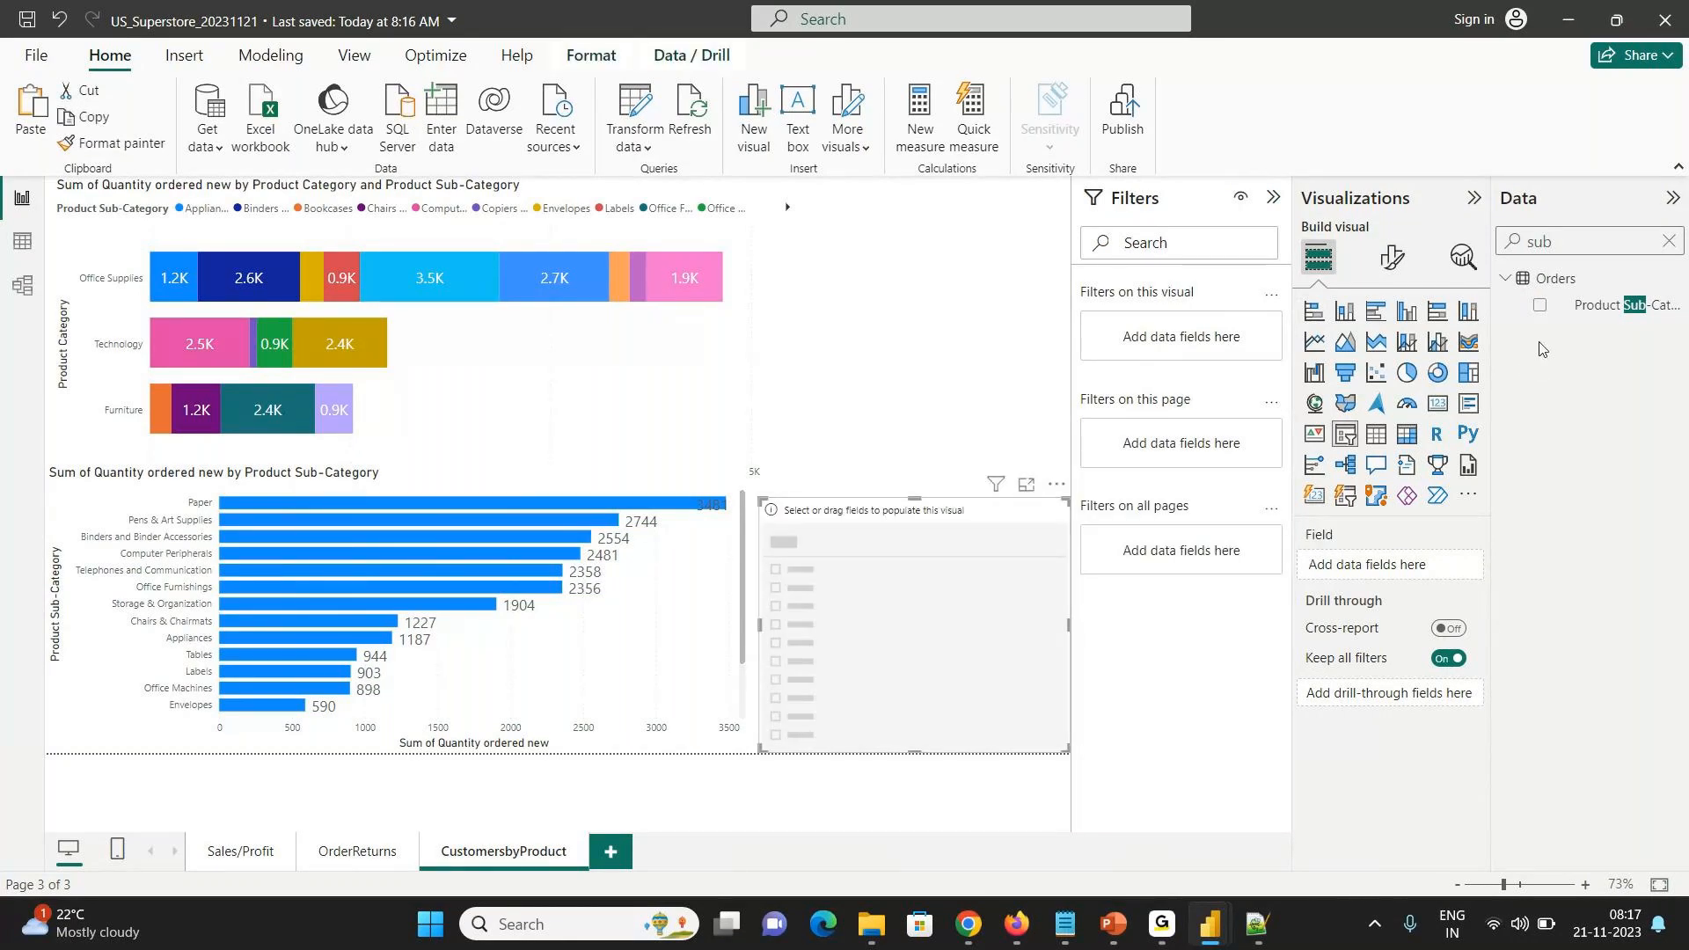
click(1543, 310)
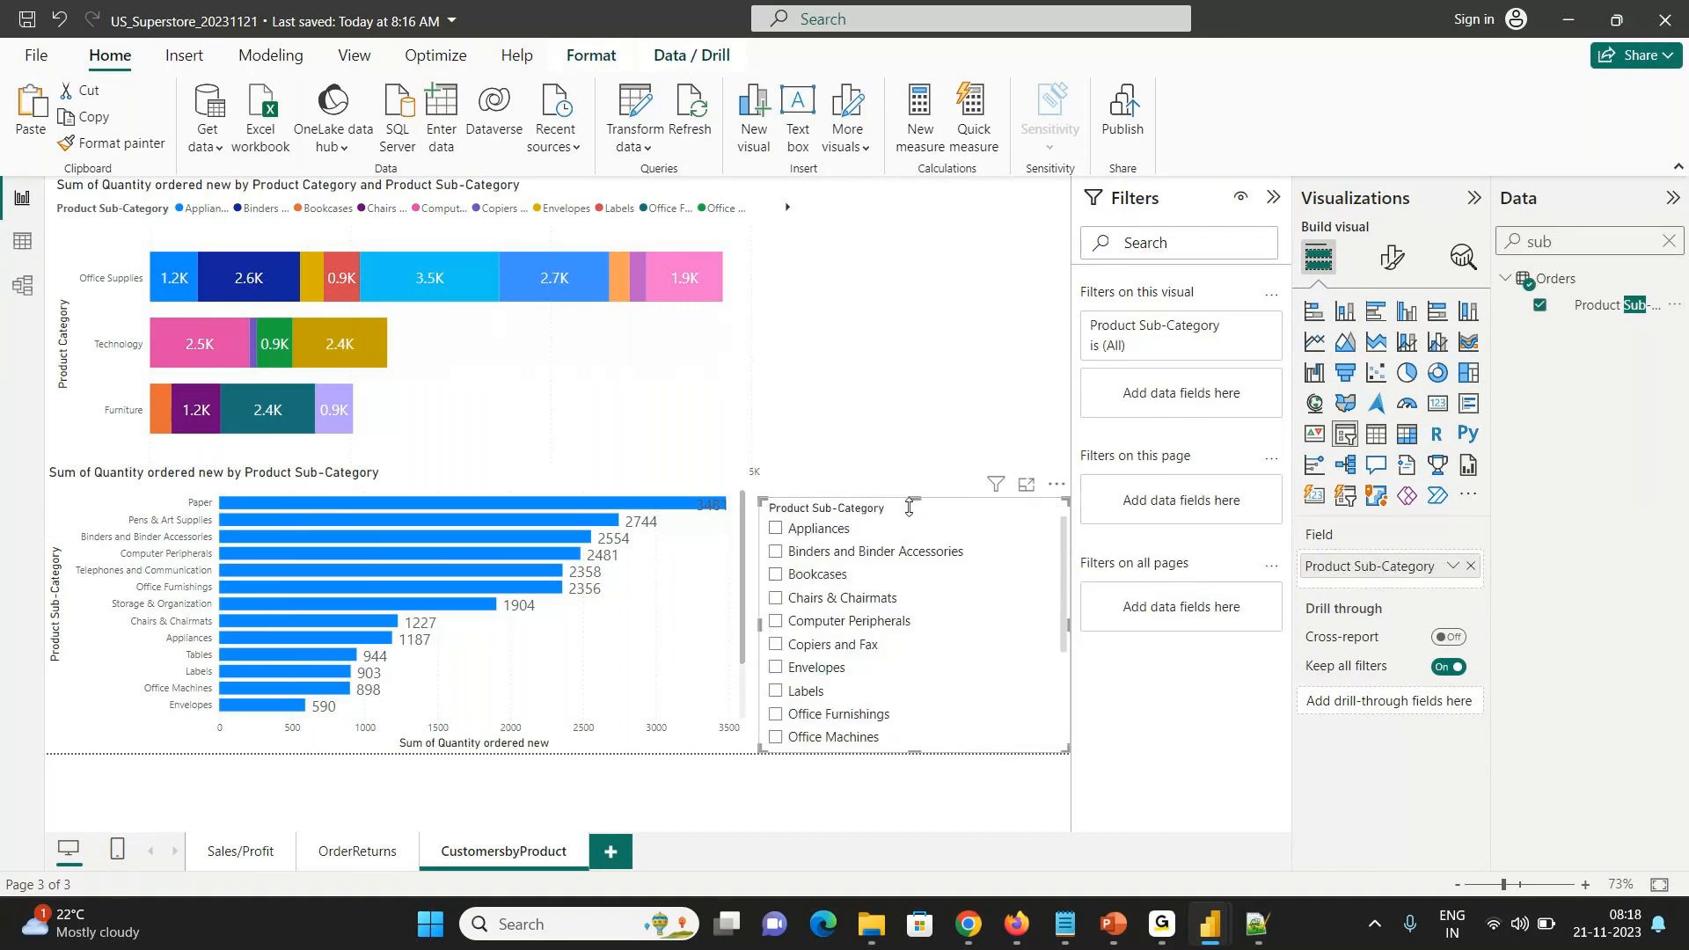
click(1391, 257)
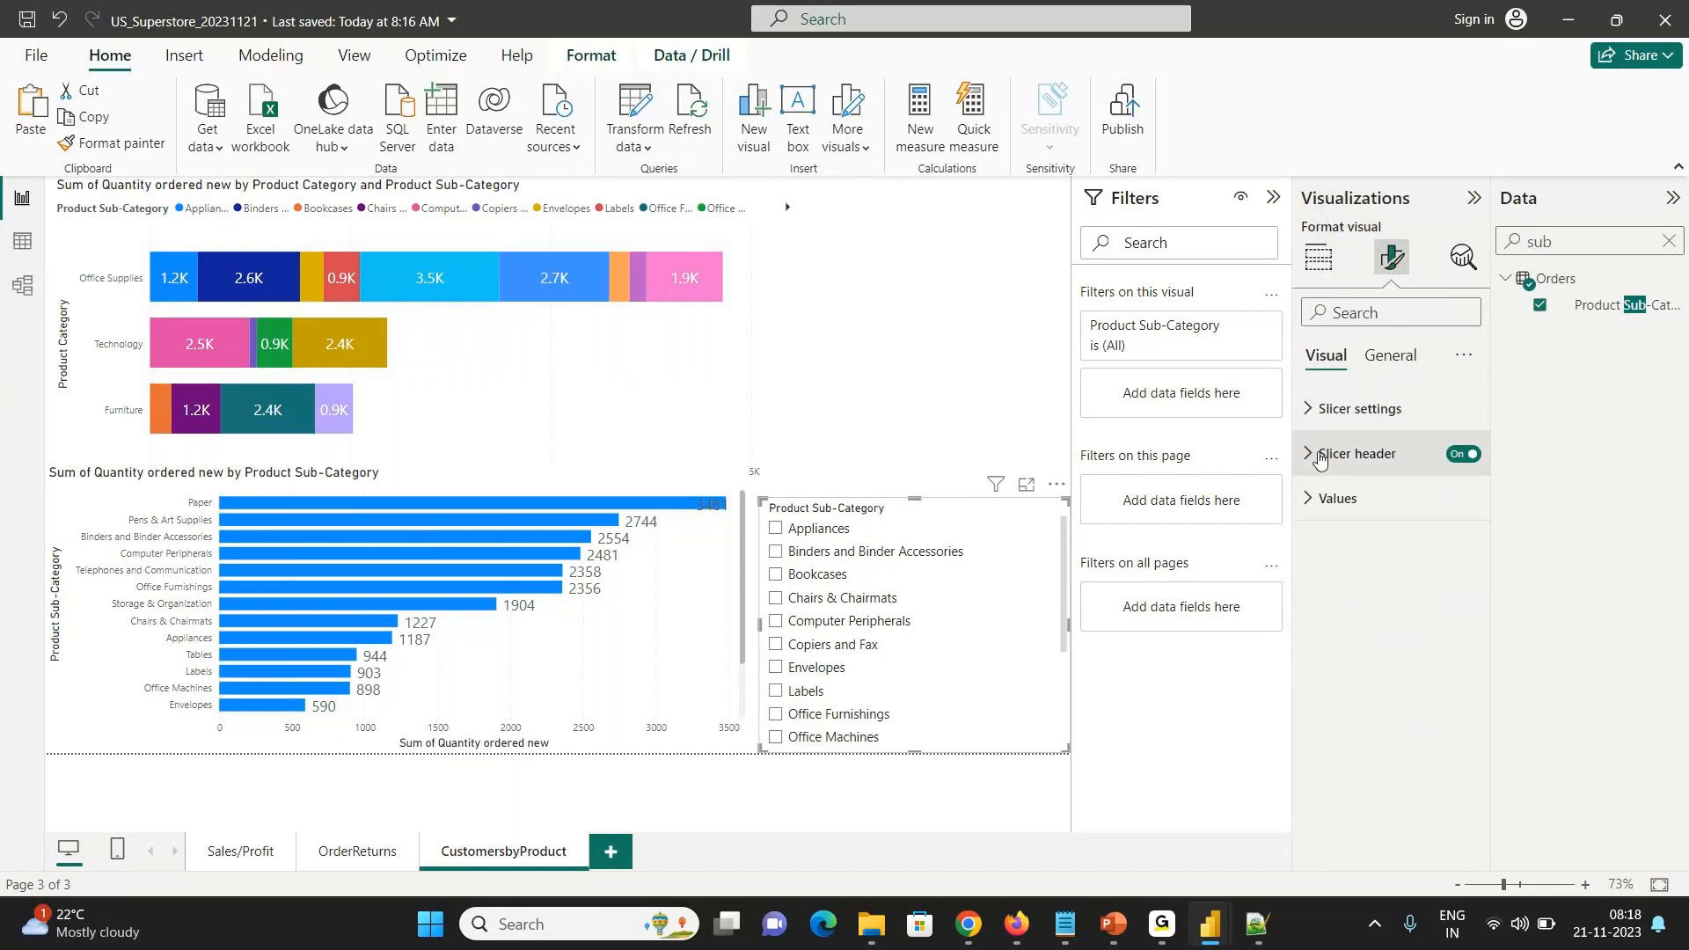
click(1319, 410)
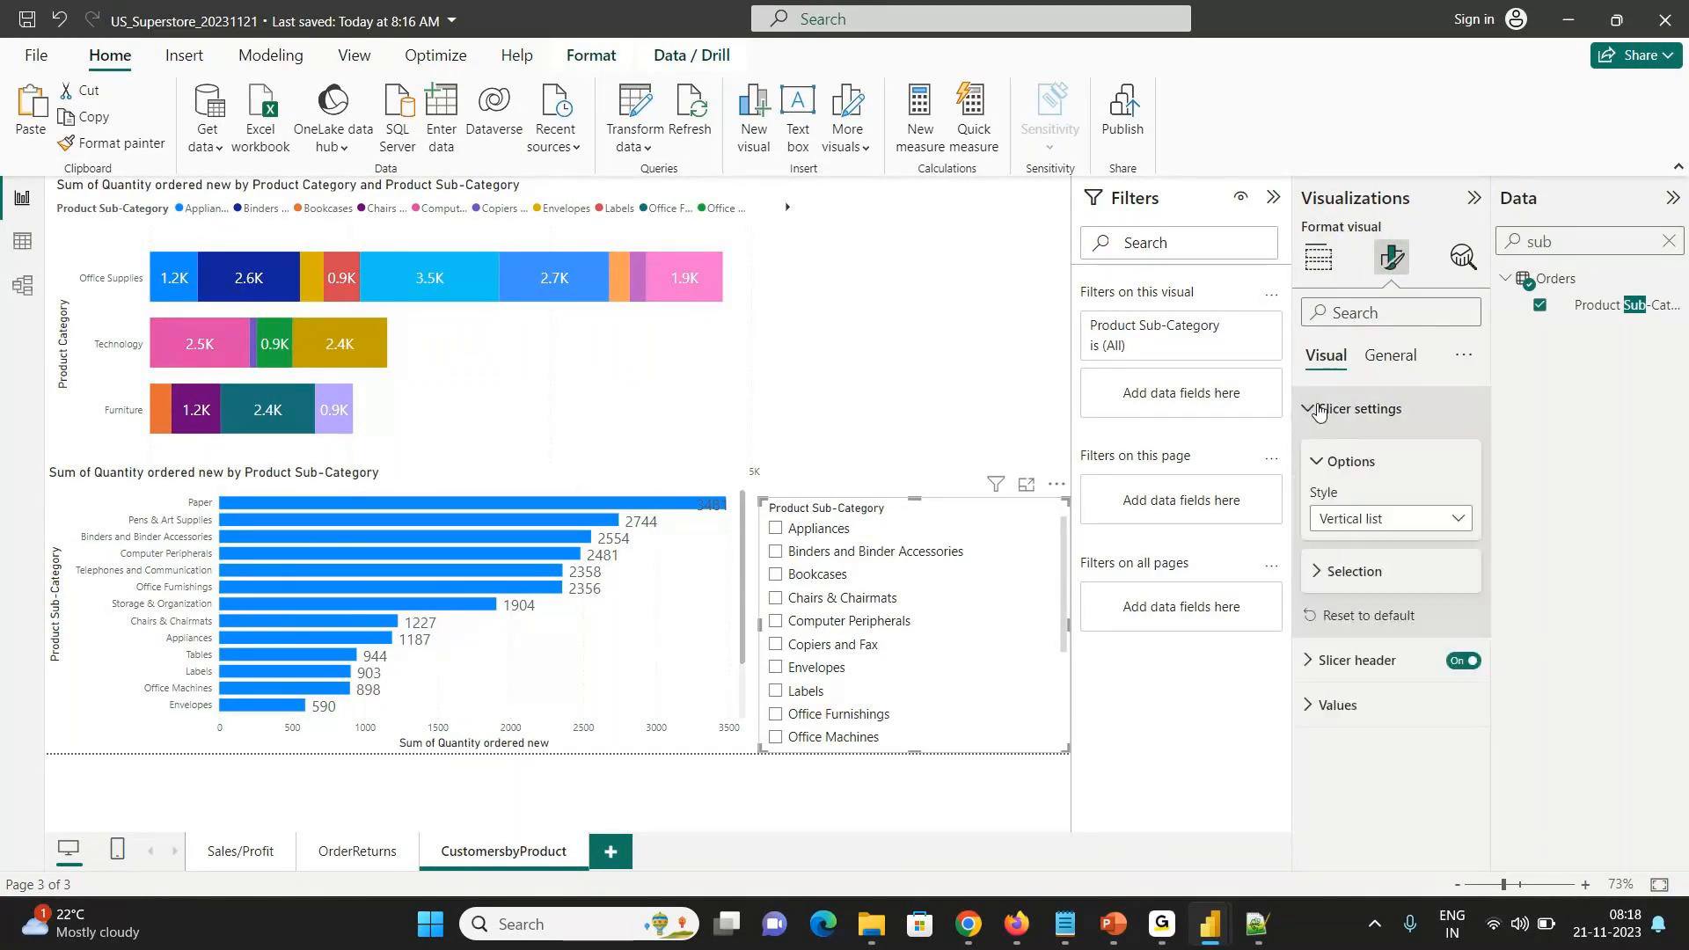
click(1337, 519)
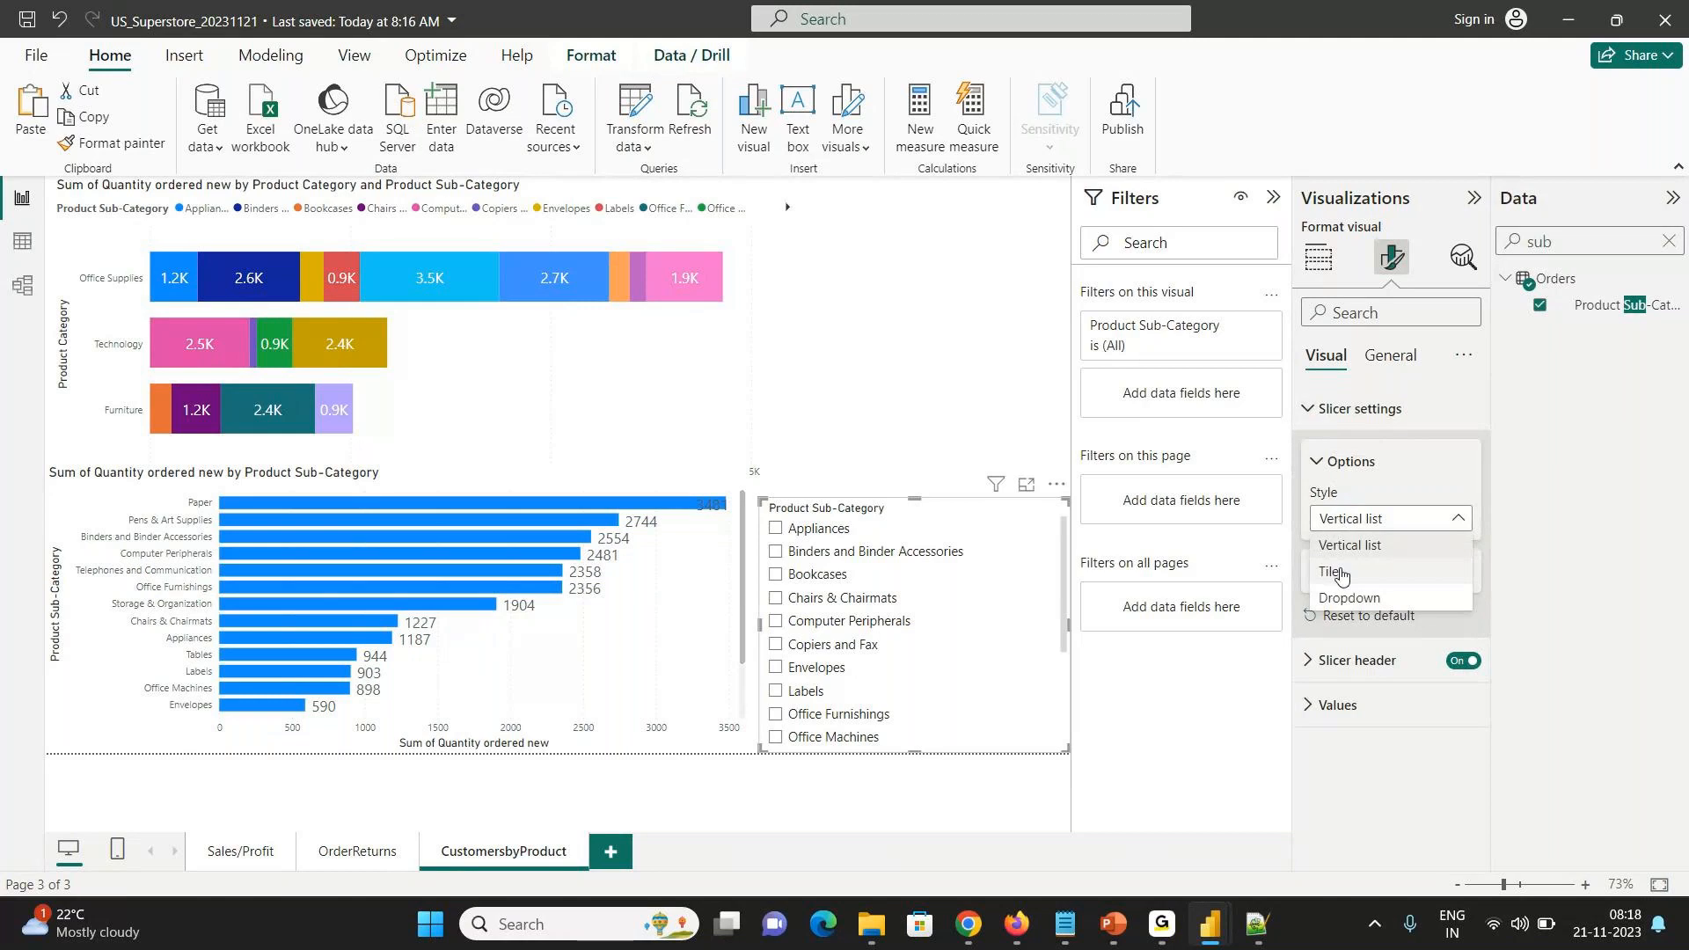
click(1341, 600)
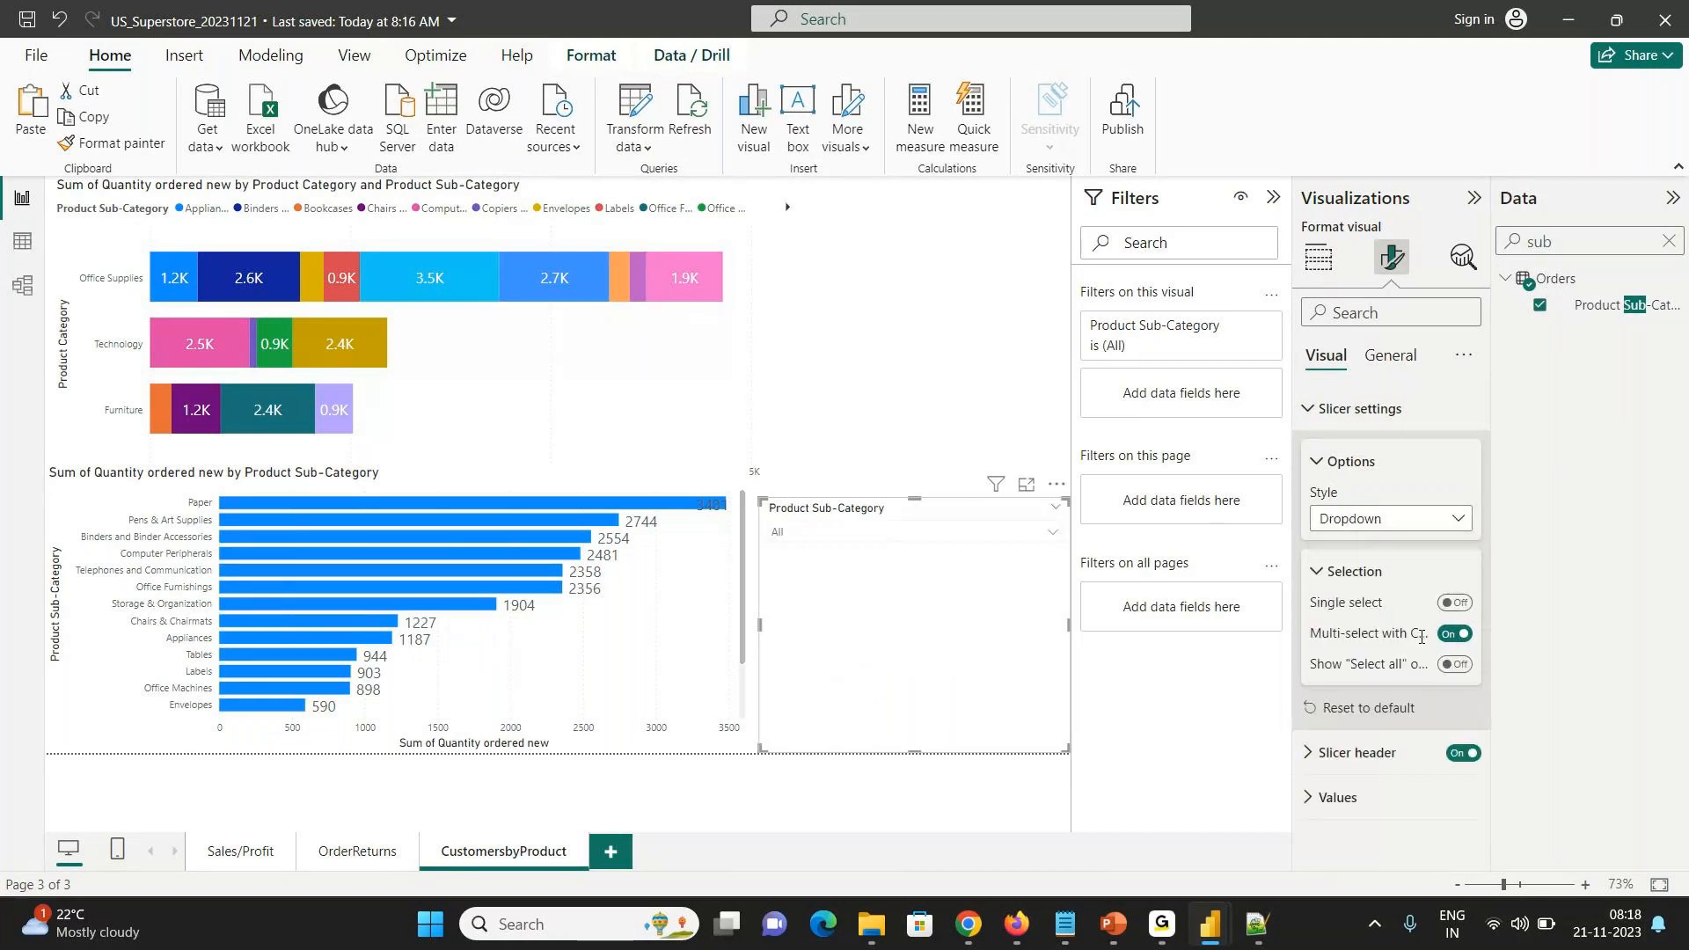
- Turn on the slicer's "Select all" option and move the slicer up beside the stacked Product Category chart
click(1461, 668)
drag(880, 511, 879, 190)
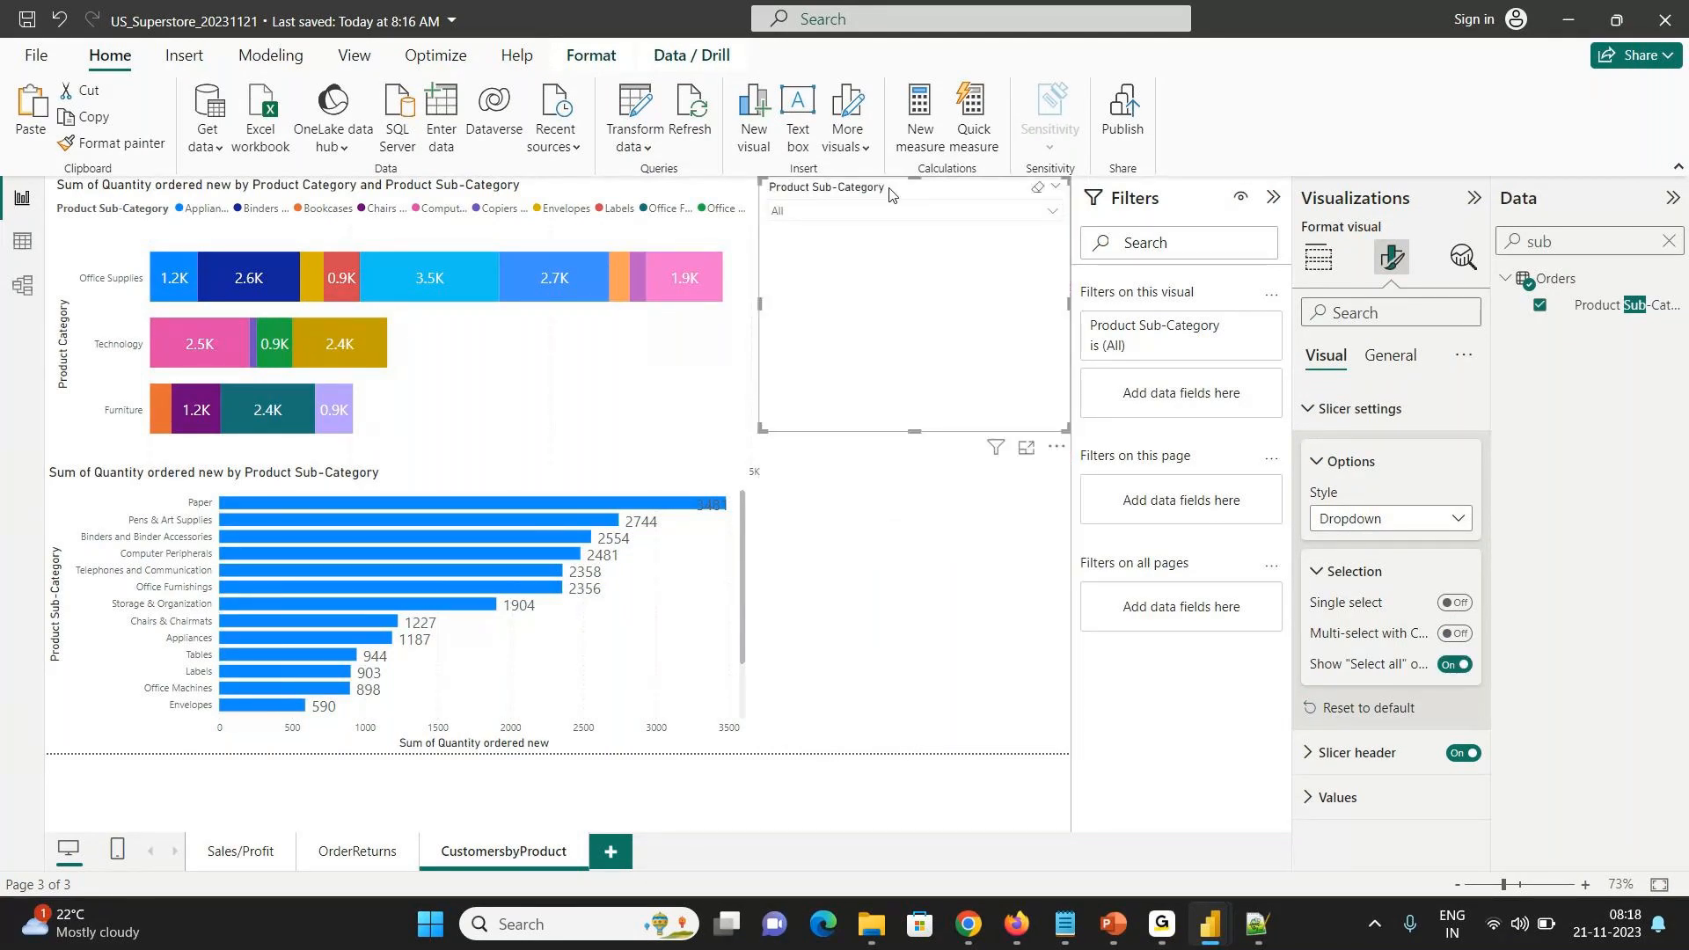
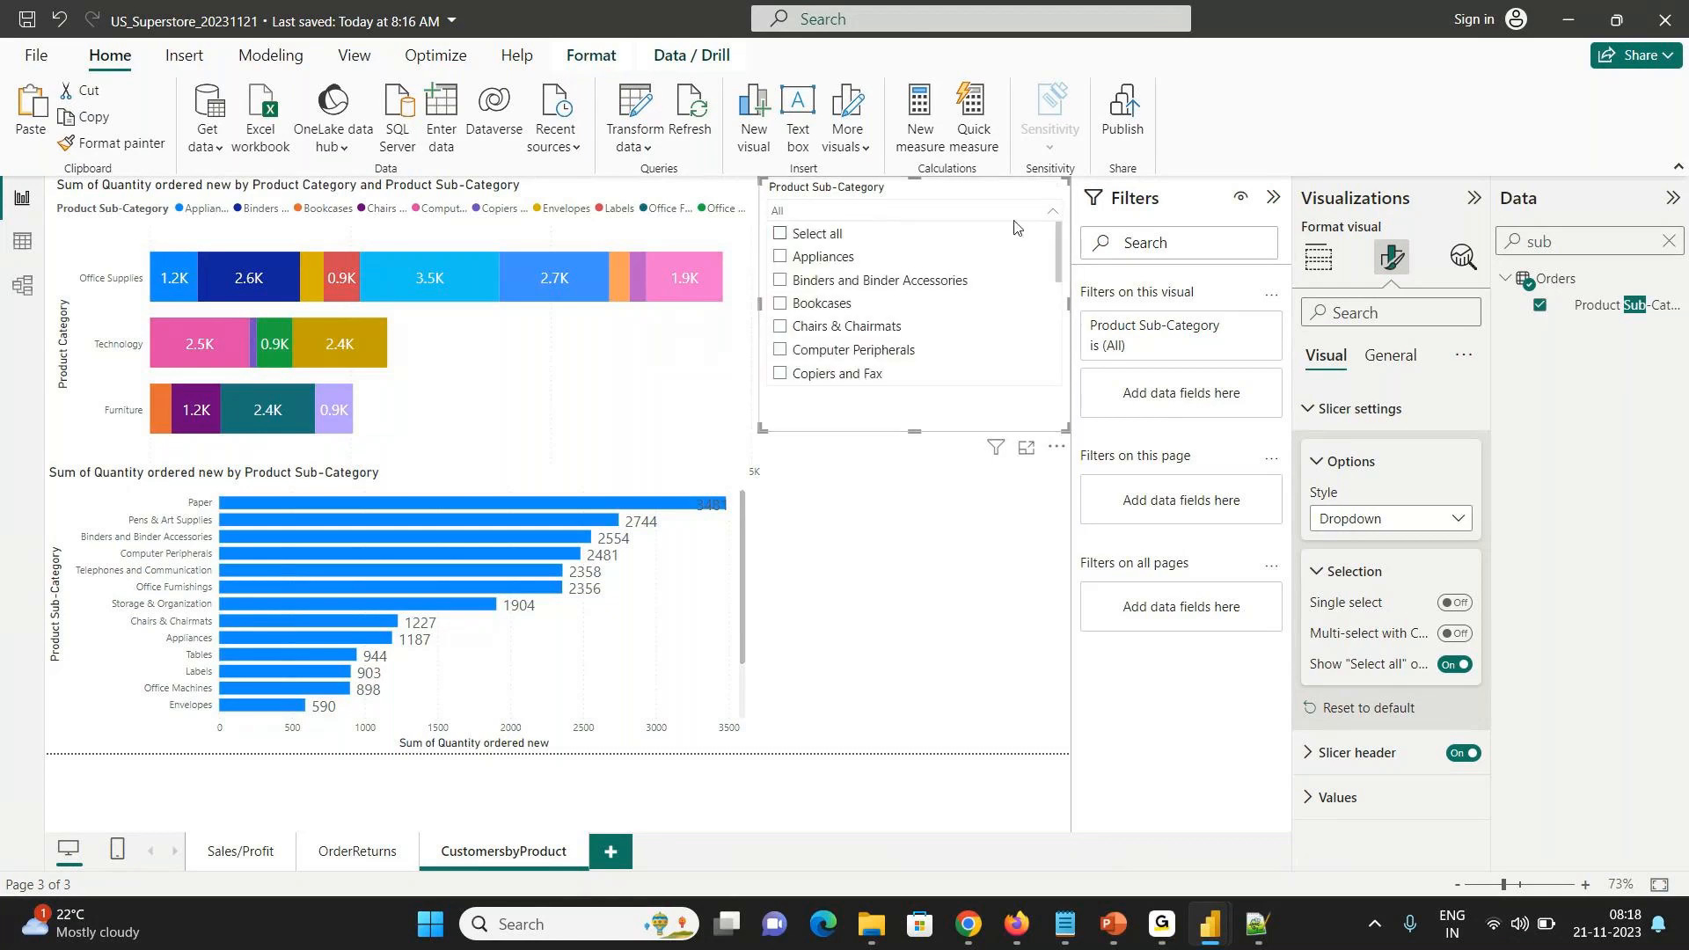
click(848, 211)
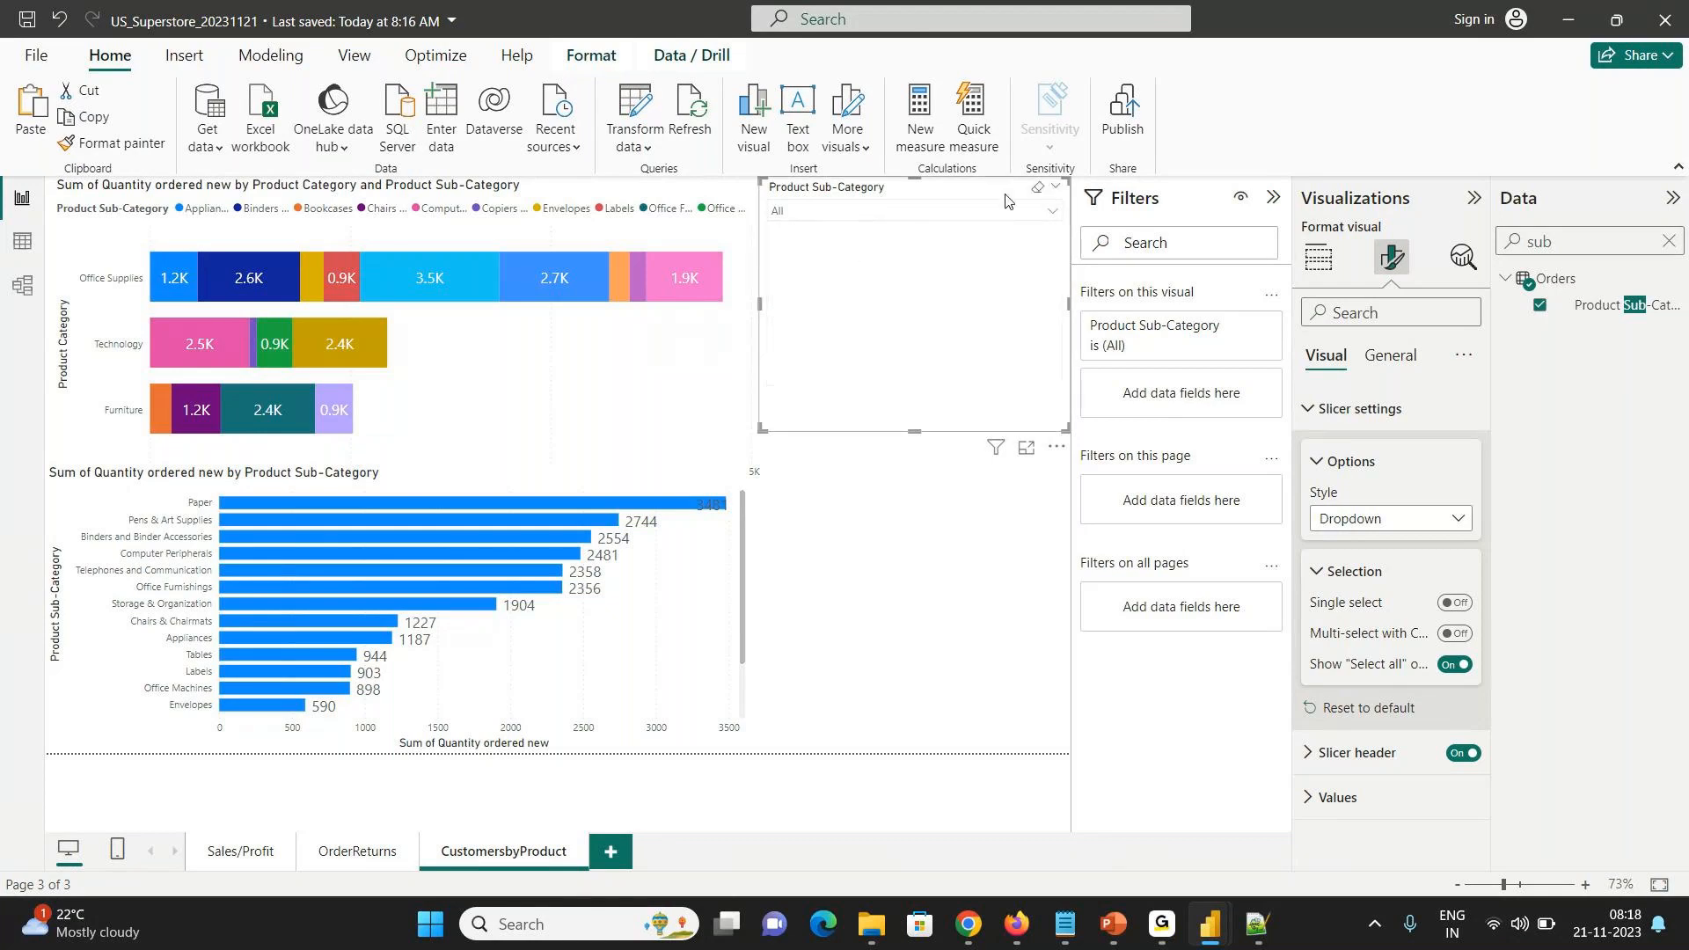
- Enable search in the Product Sub-Category slicer and use it to filter the charts to Paper
click(1057, 451)
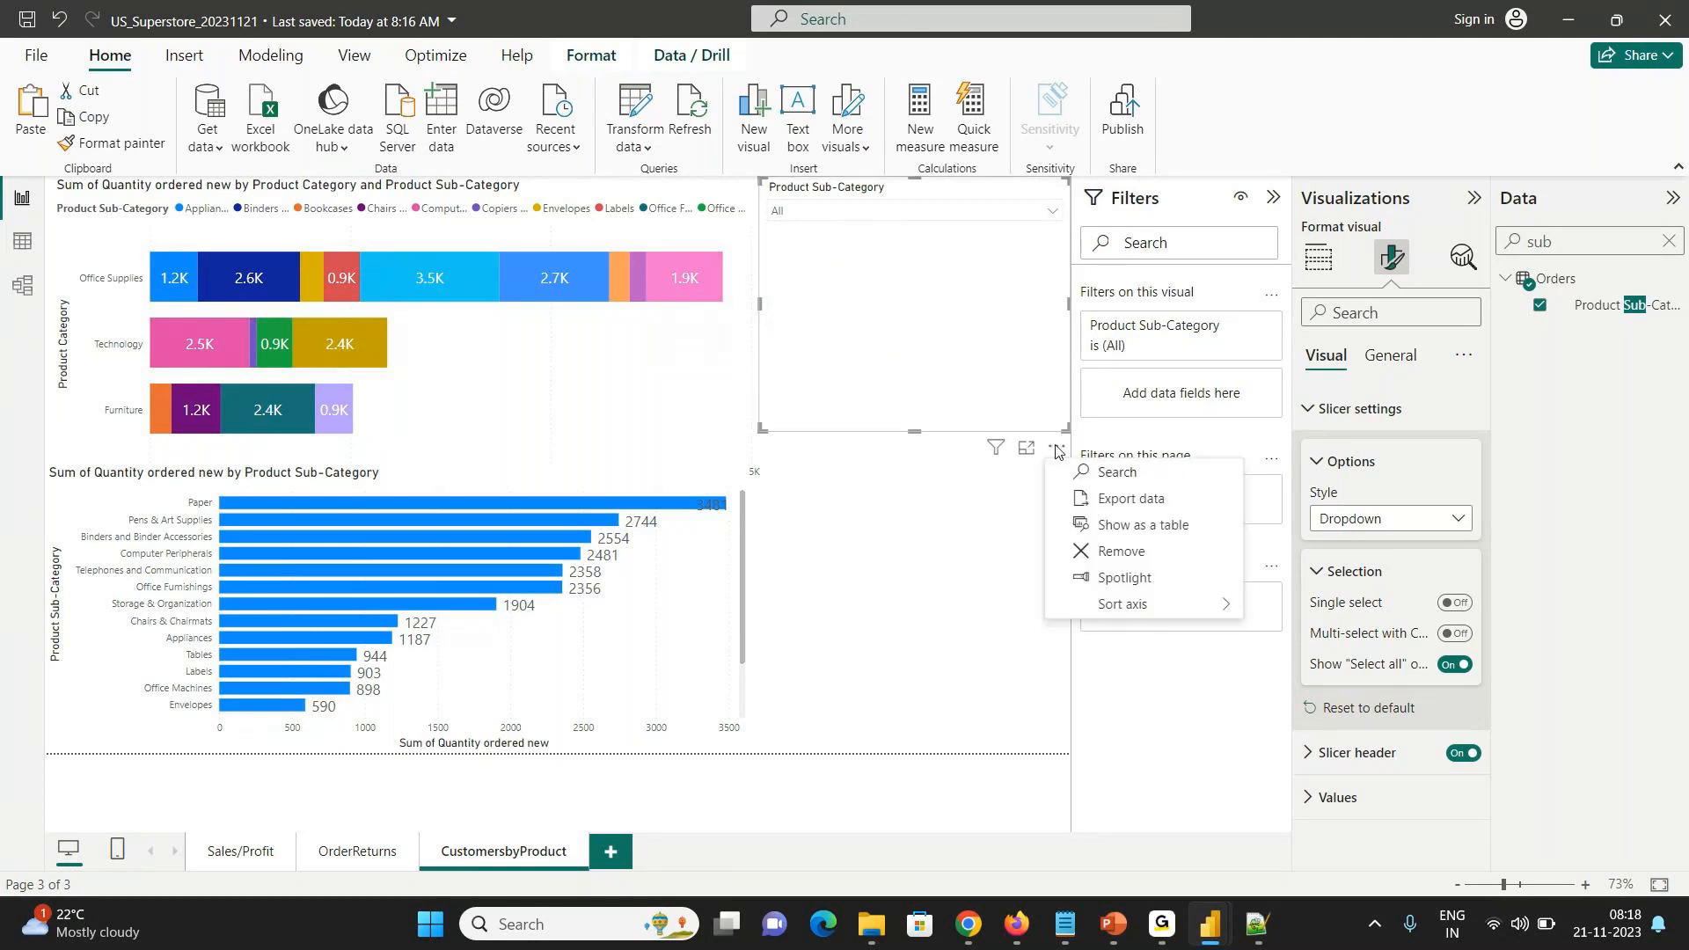
click(1098, 472)
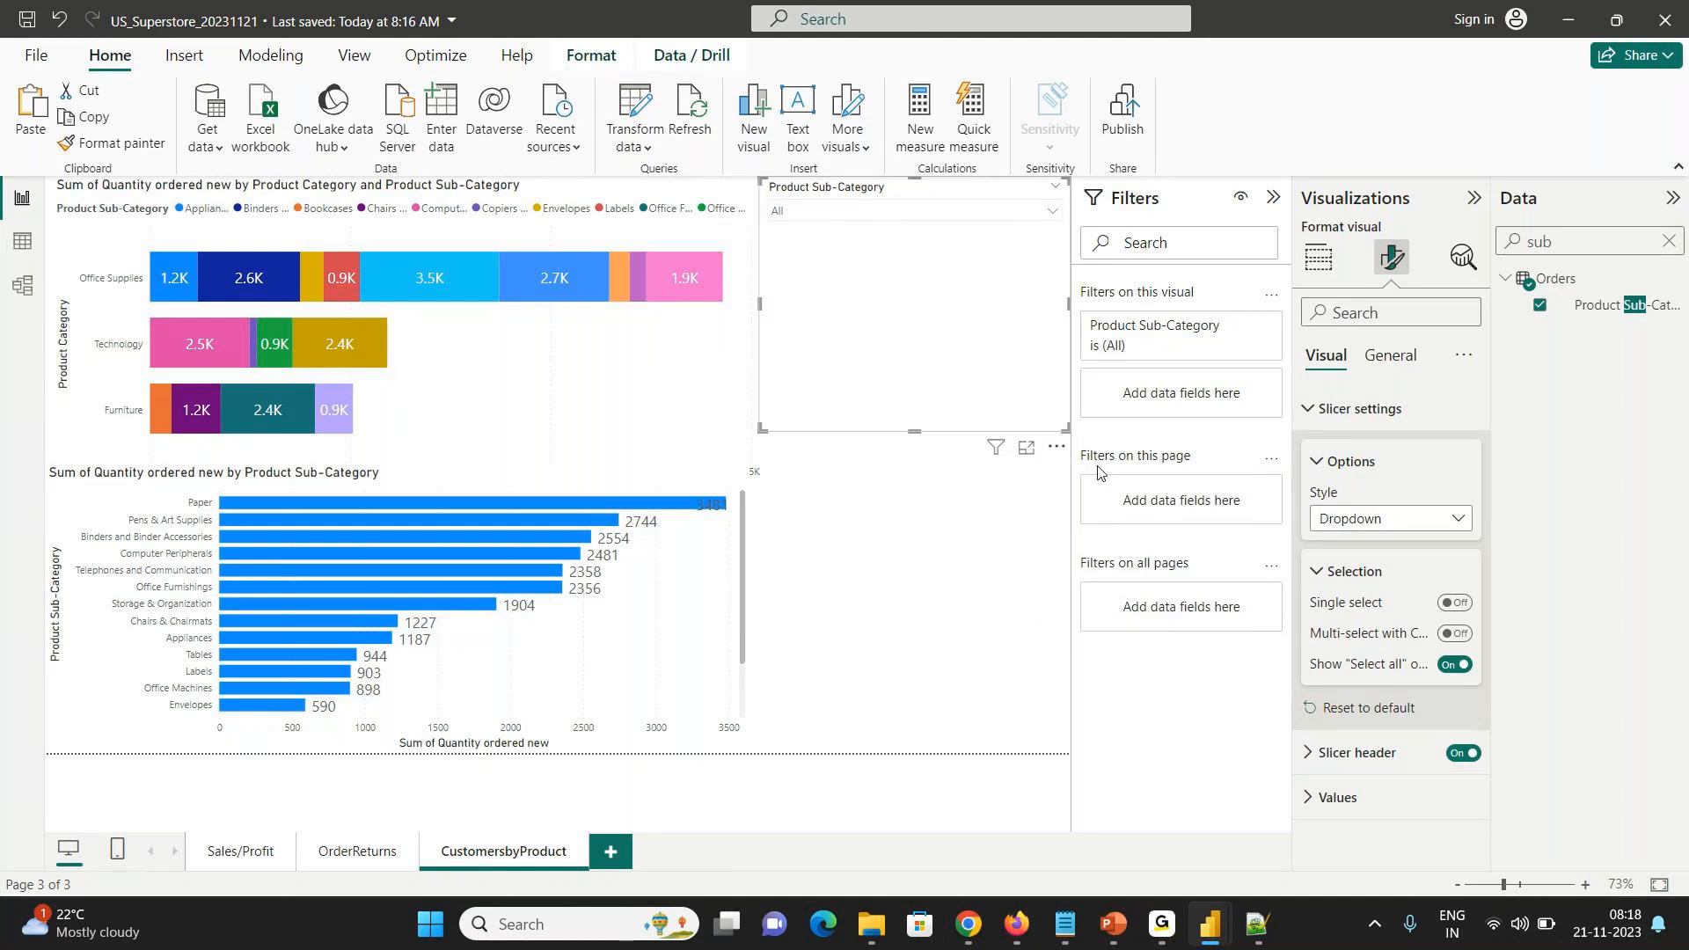
click(862, 211)
text(pap)
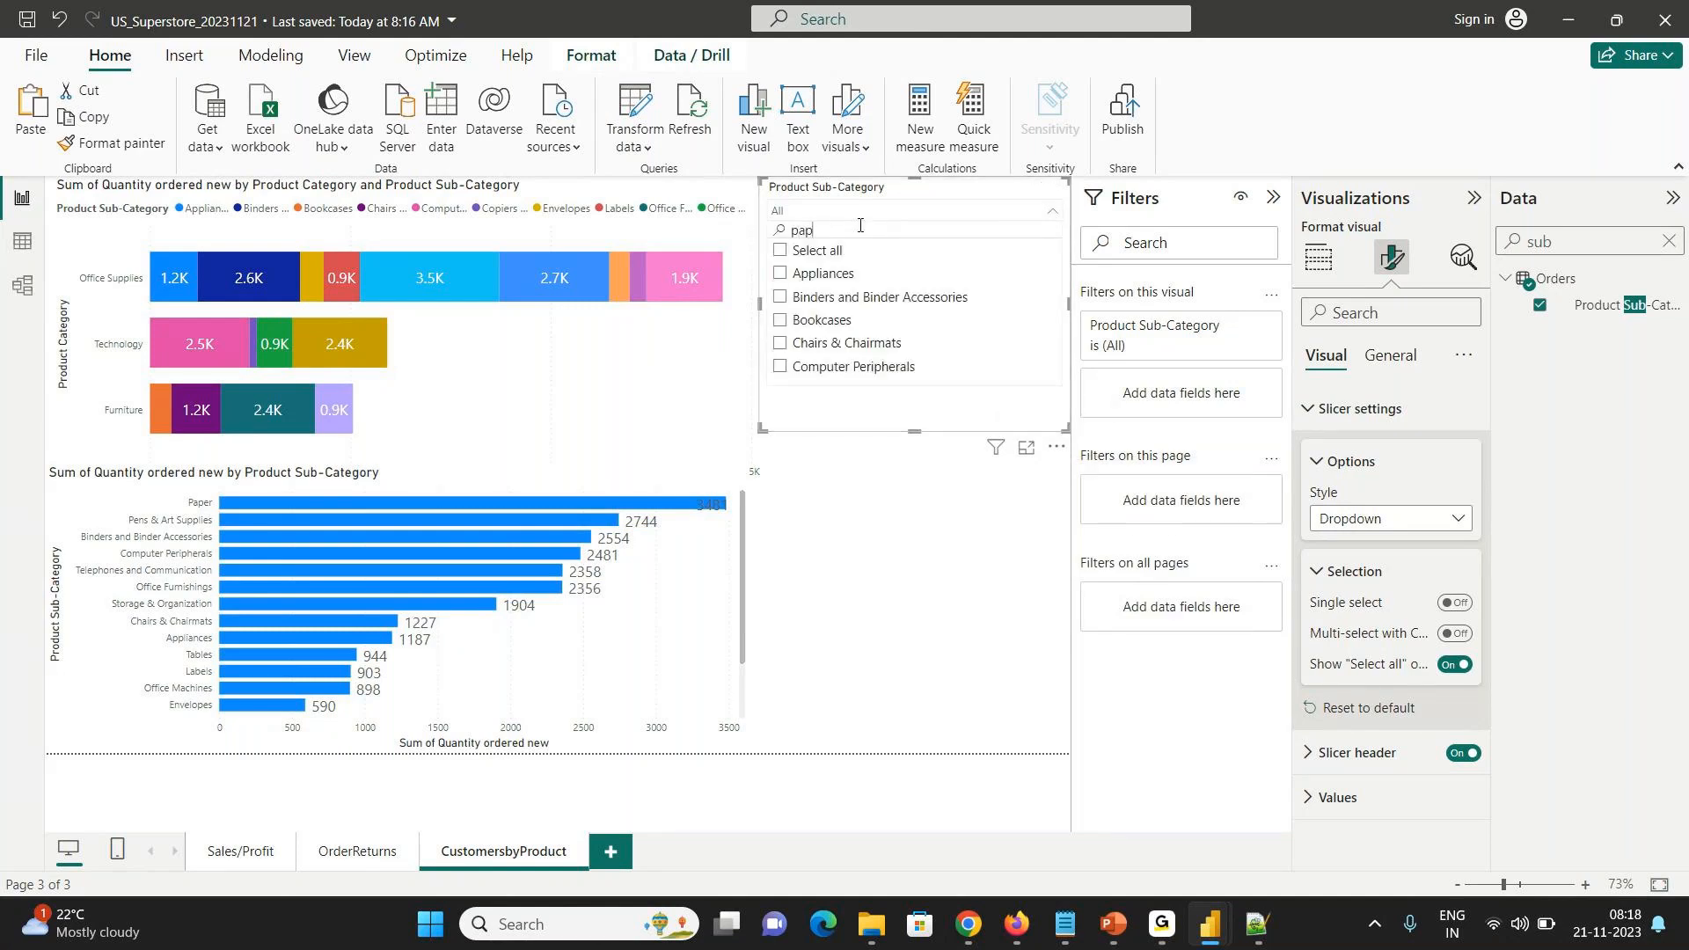
text(er)
click(781, 254)
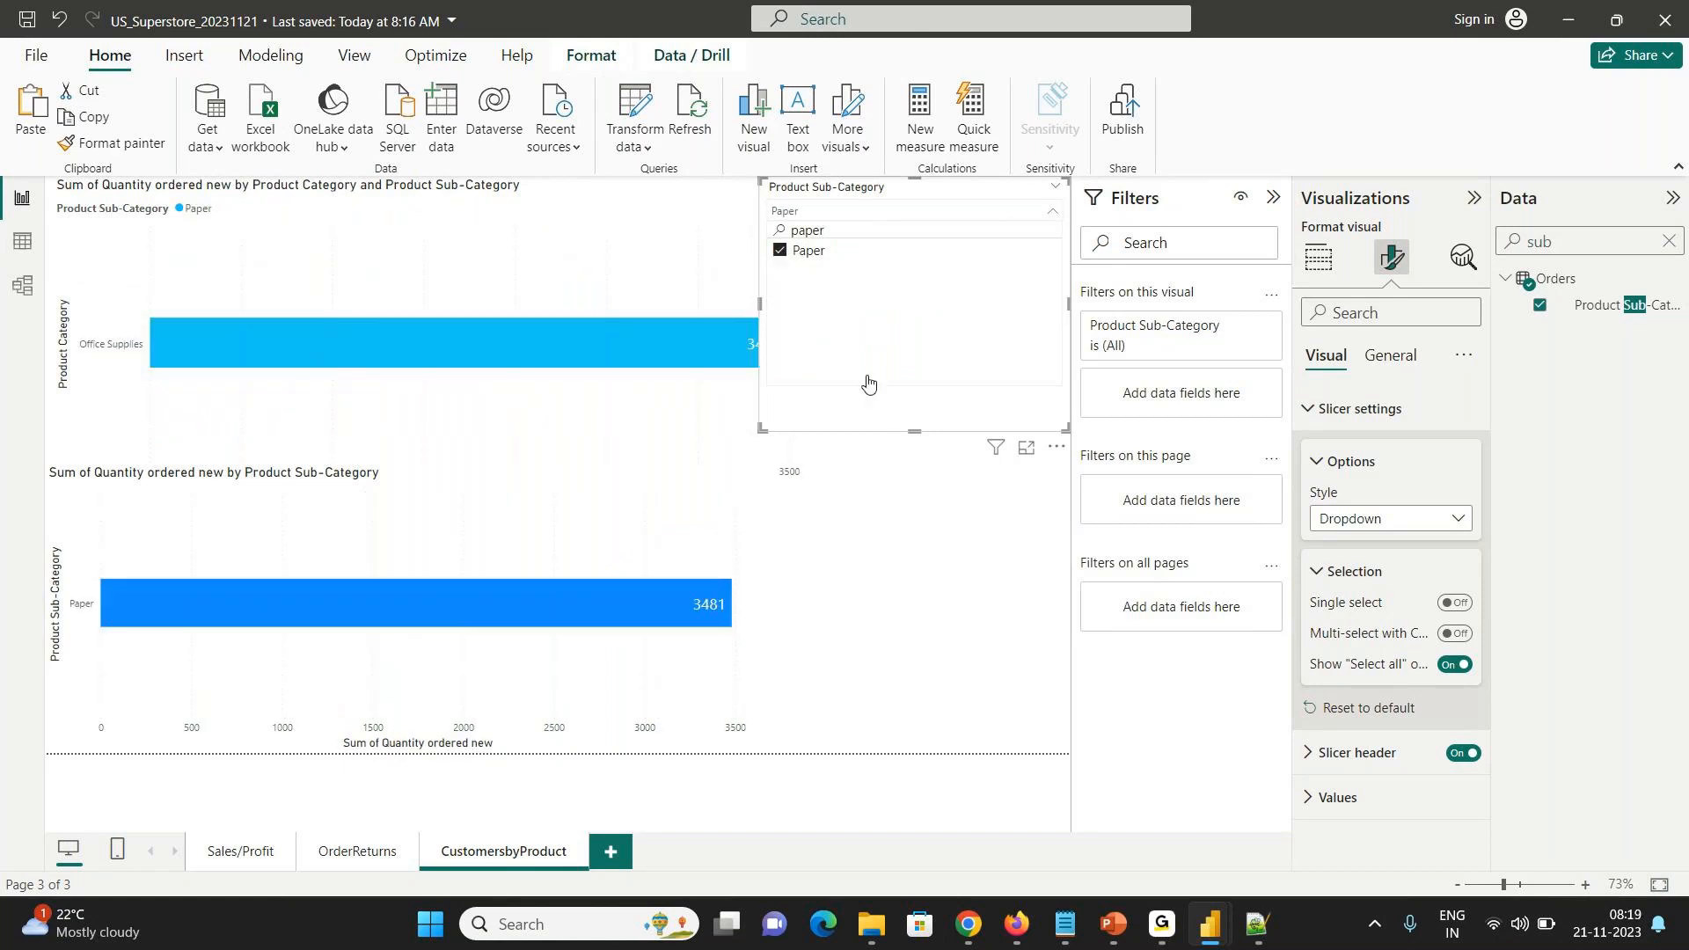
- Resize the Product Sub-Category slicer so it clears the upper bar chart, and display that chart's field assignments
click(907, 420)
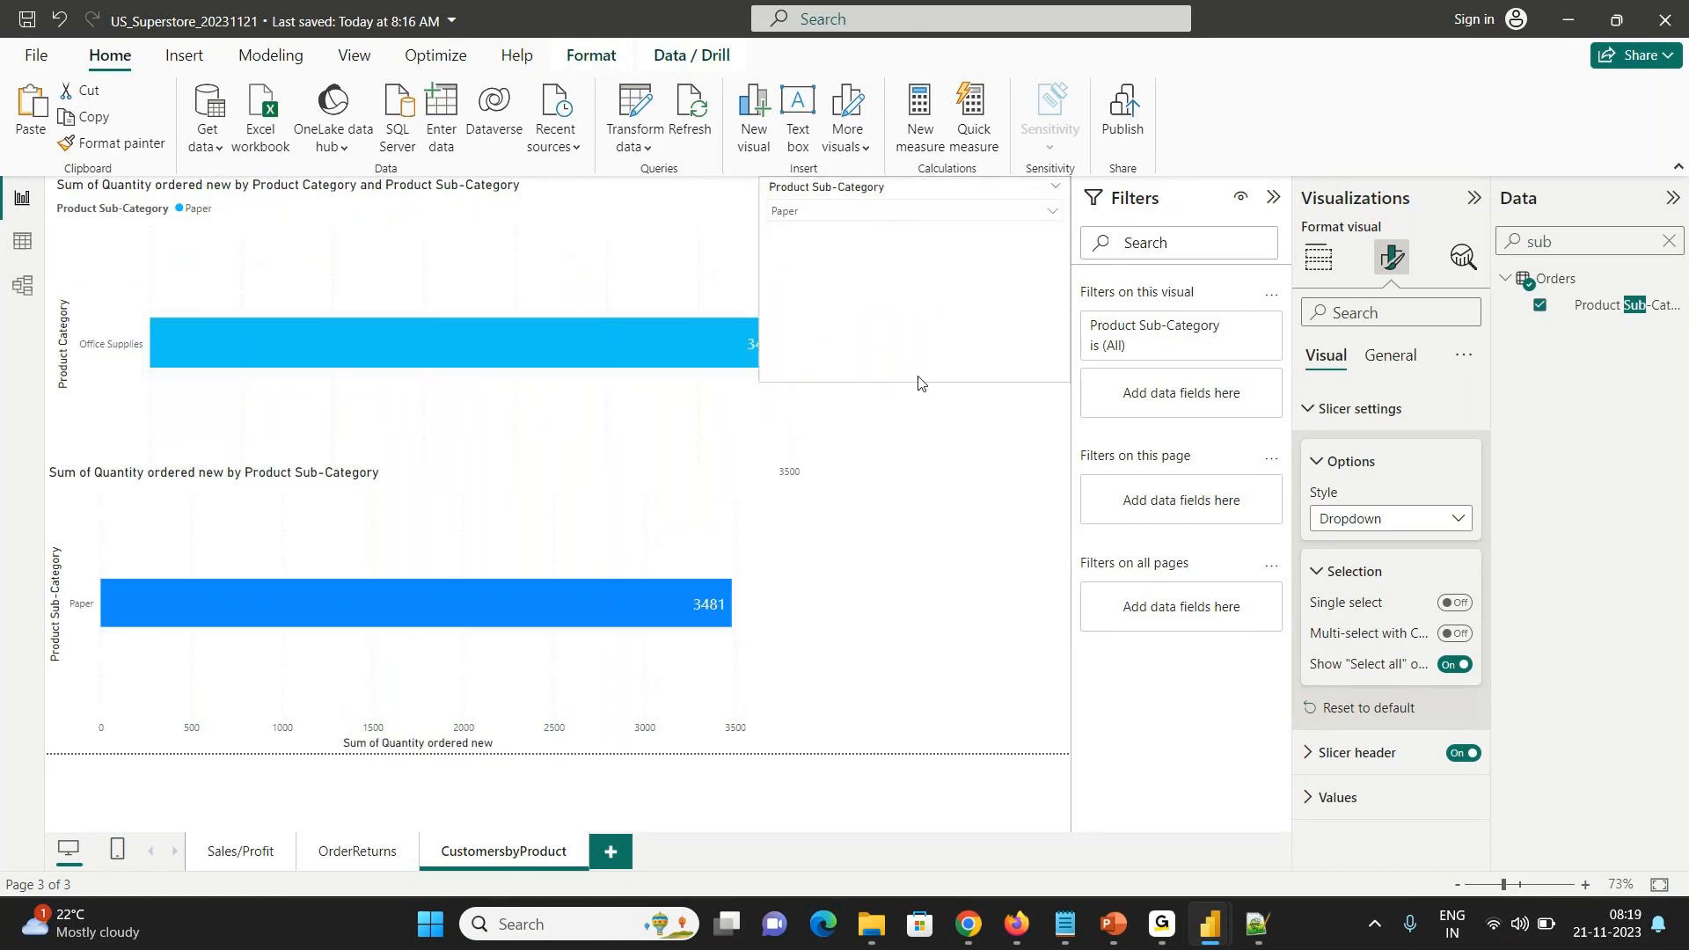
mouse_move(788, 191)
mouse_down()
mouse_move(832, 187)
mouse_move(810, 187)
mouse_up()
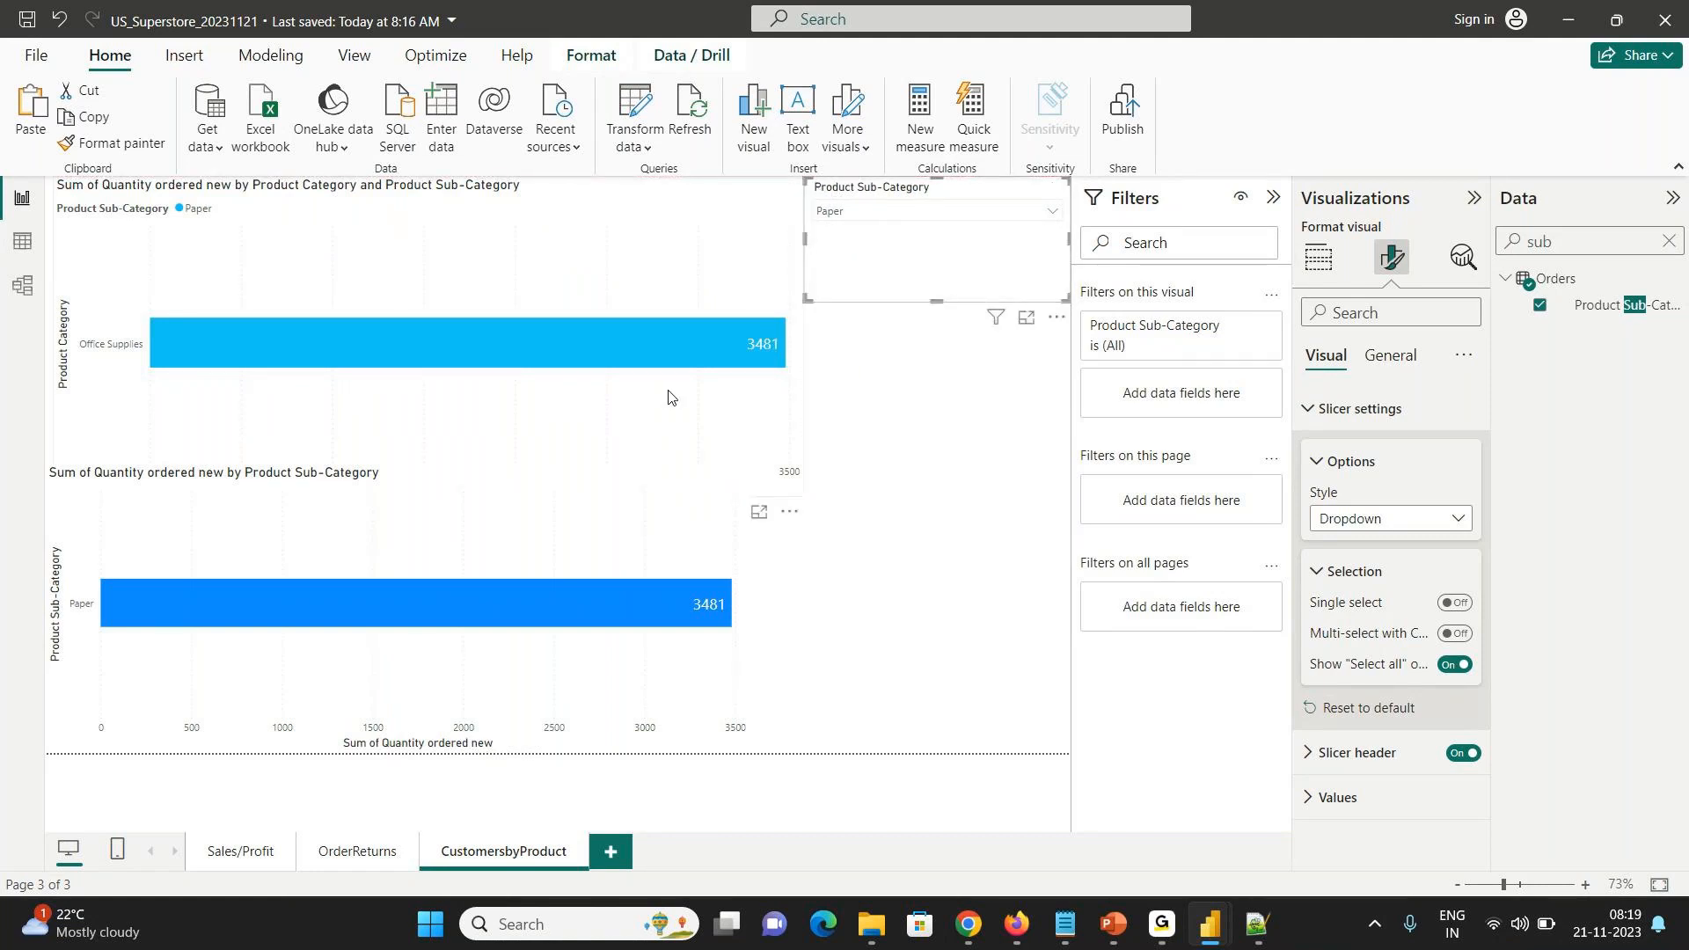
mouse_move(764, 367)
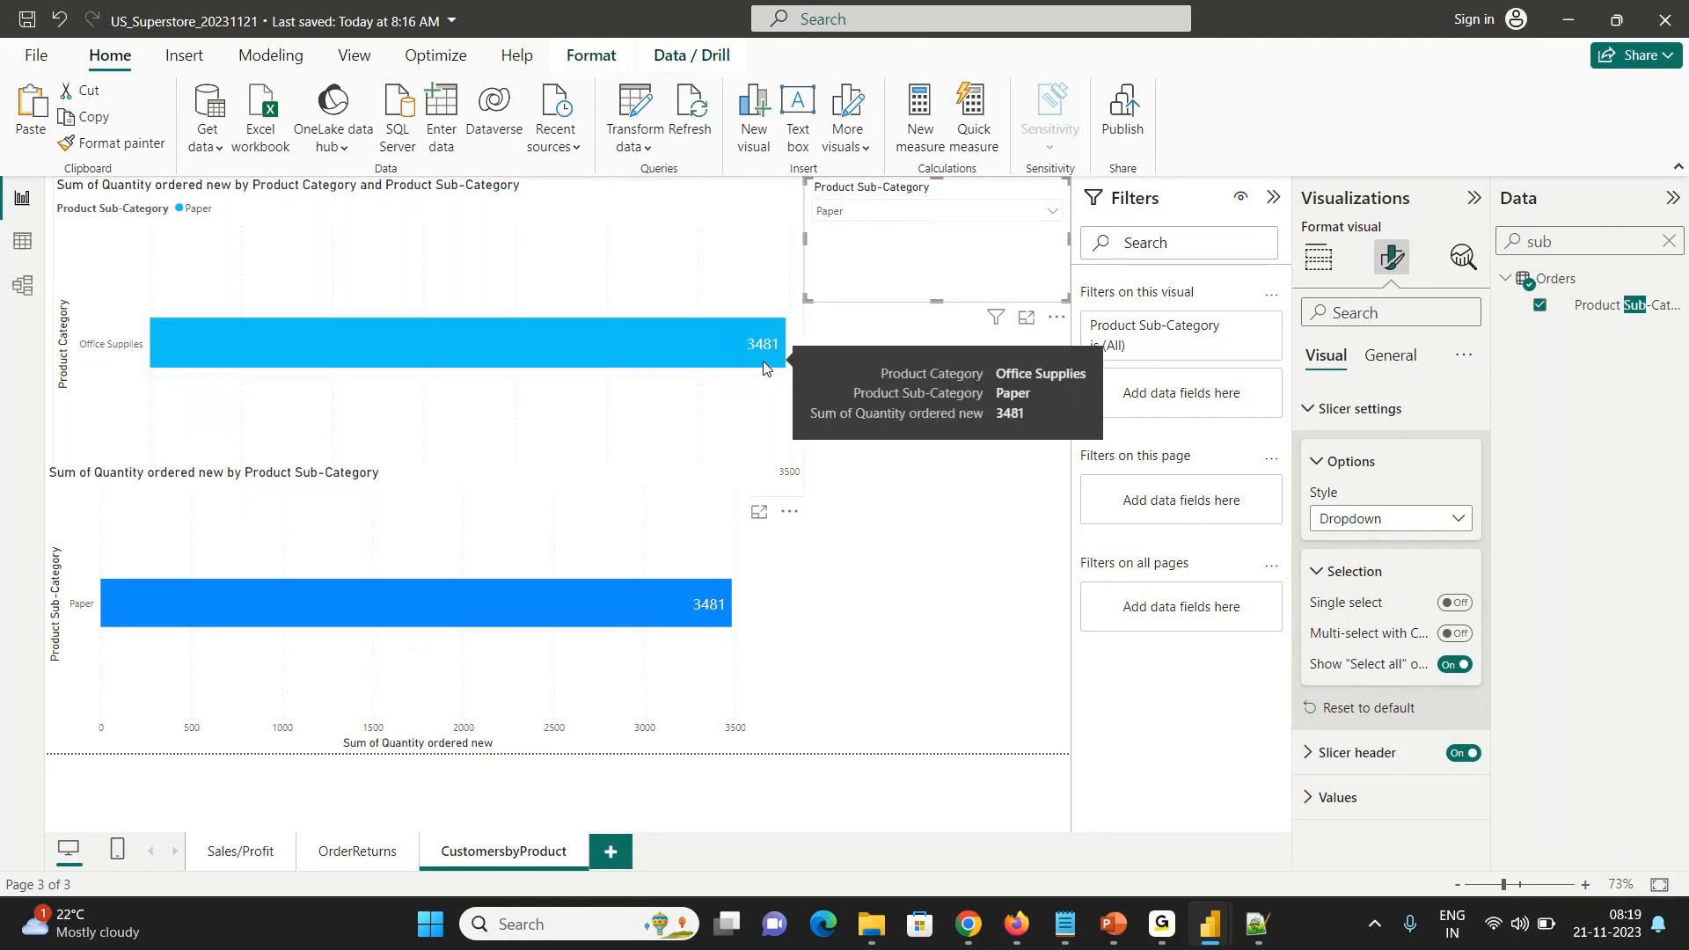
click(781, 450)
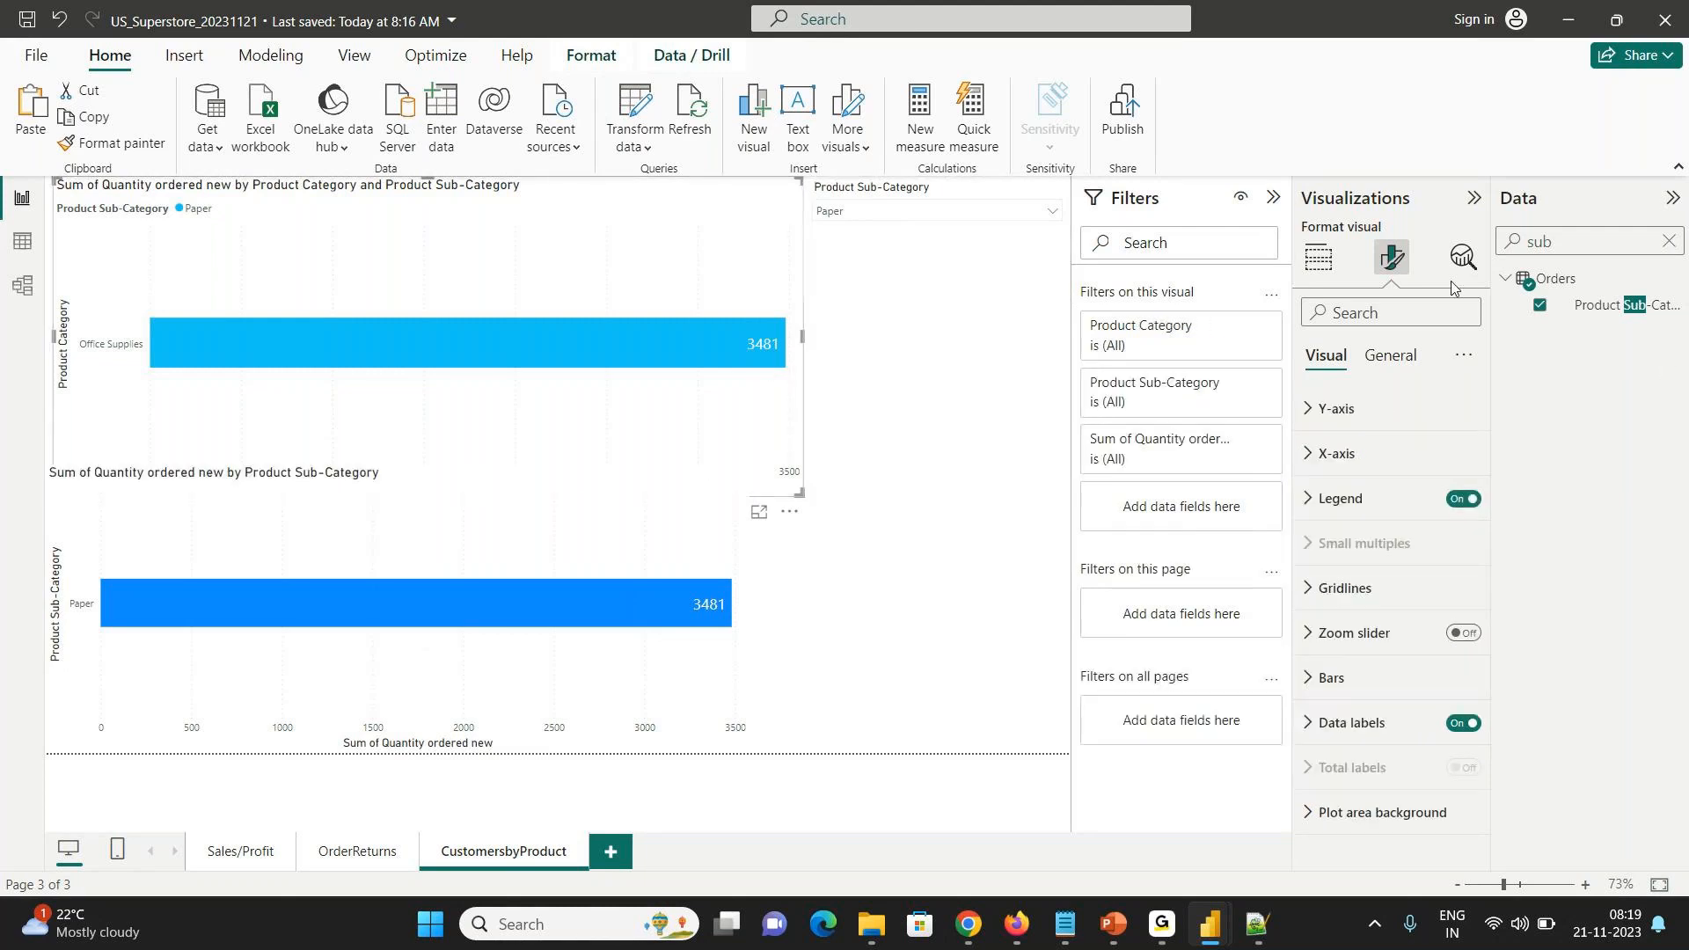
click(1324, 263)
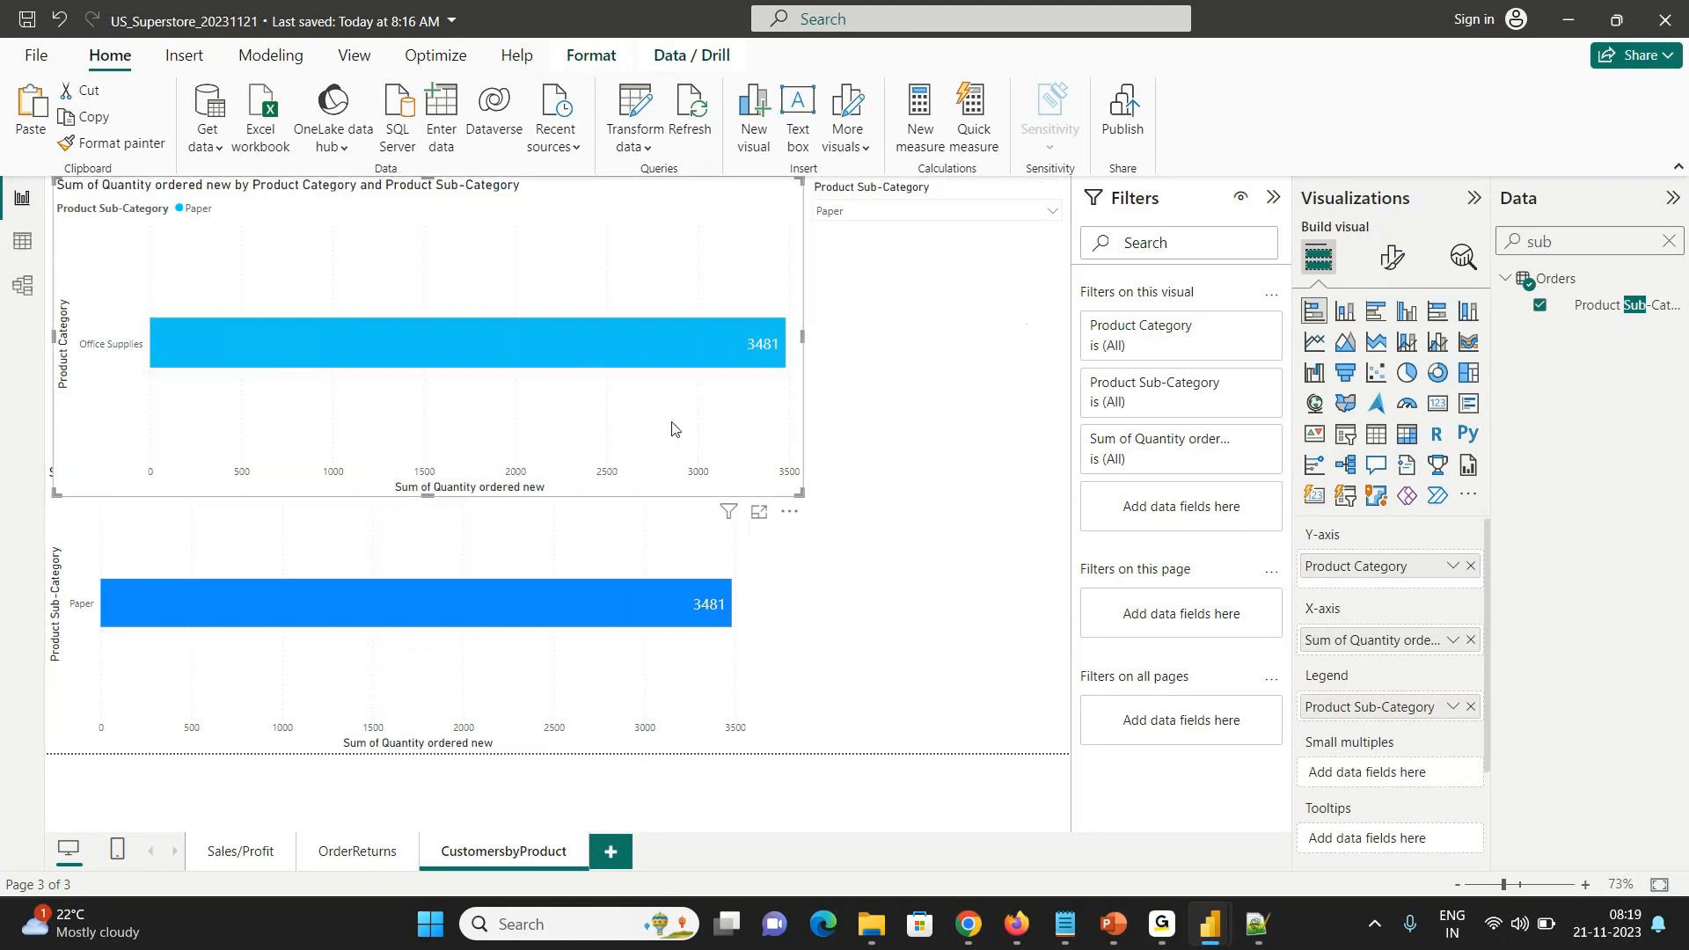
- Clear the search text in the Product Sub-Category slicer and select all sub-categories
click(871, 209)
click(871, 210)
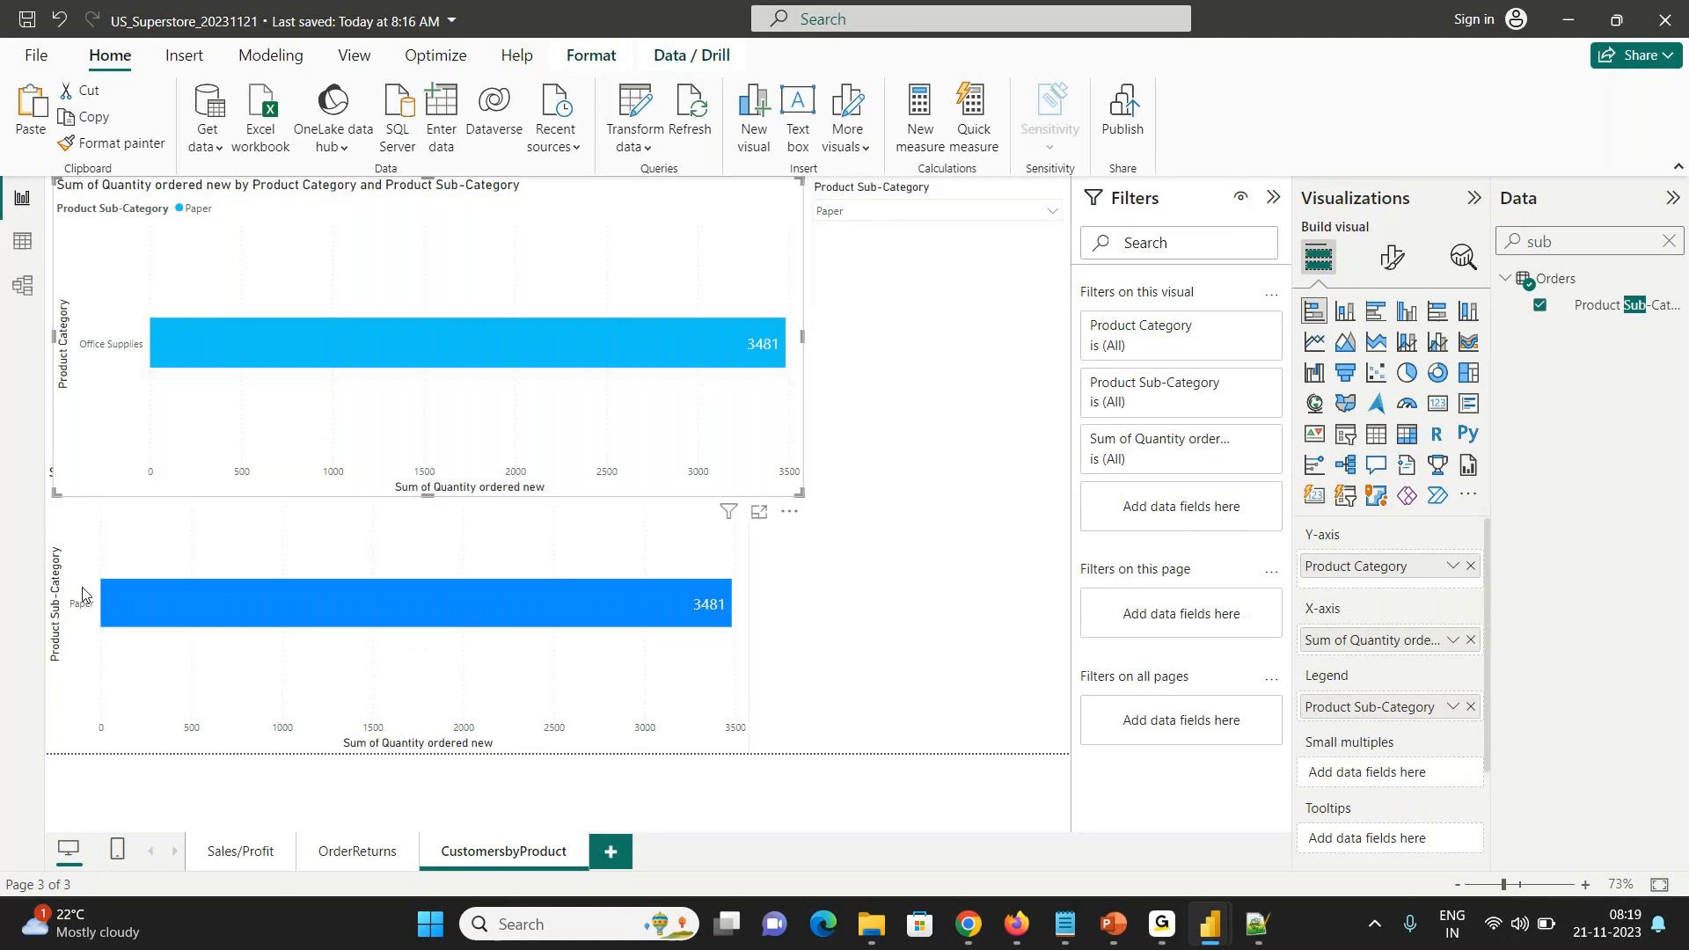
click(838, 211)
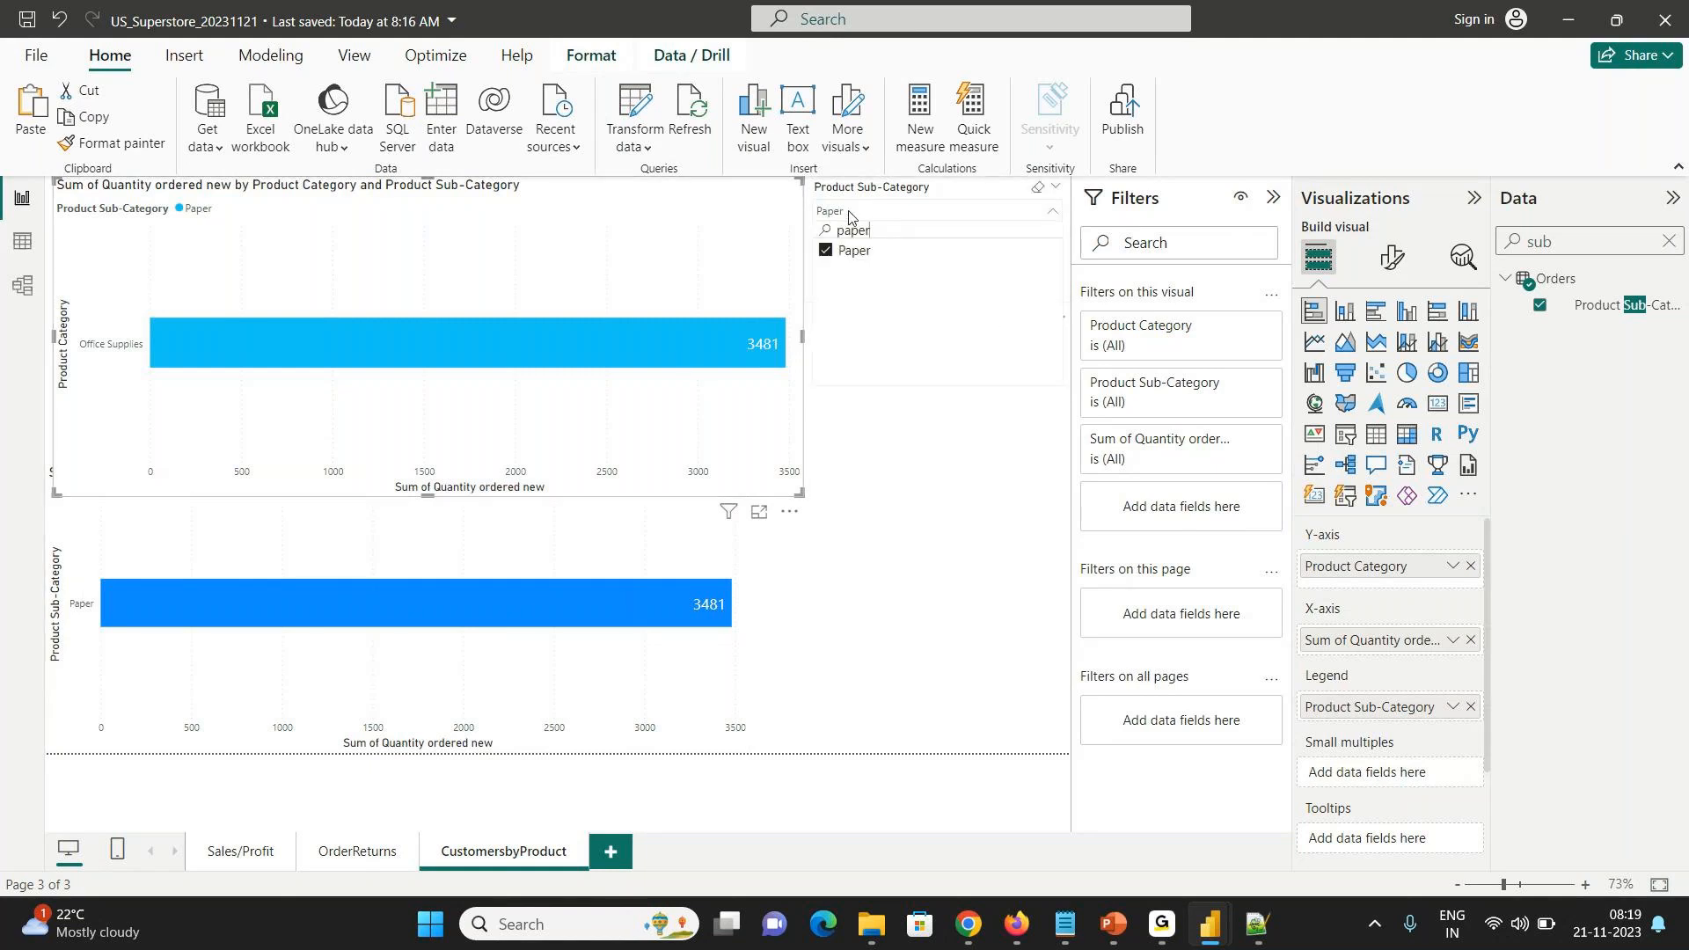
double_click(883, 231)
text(=)
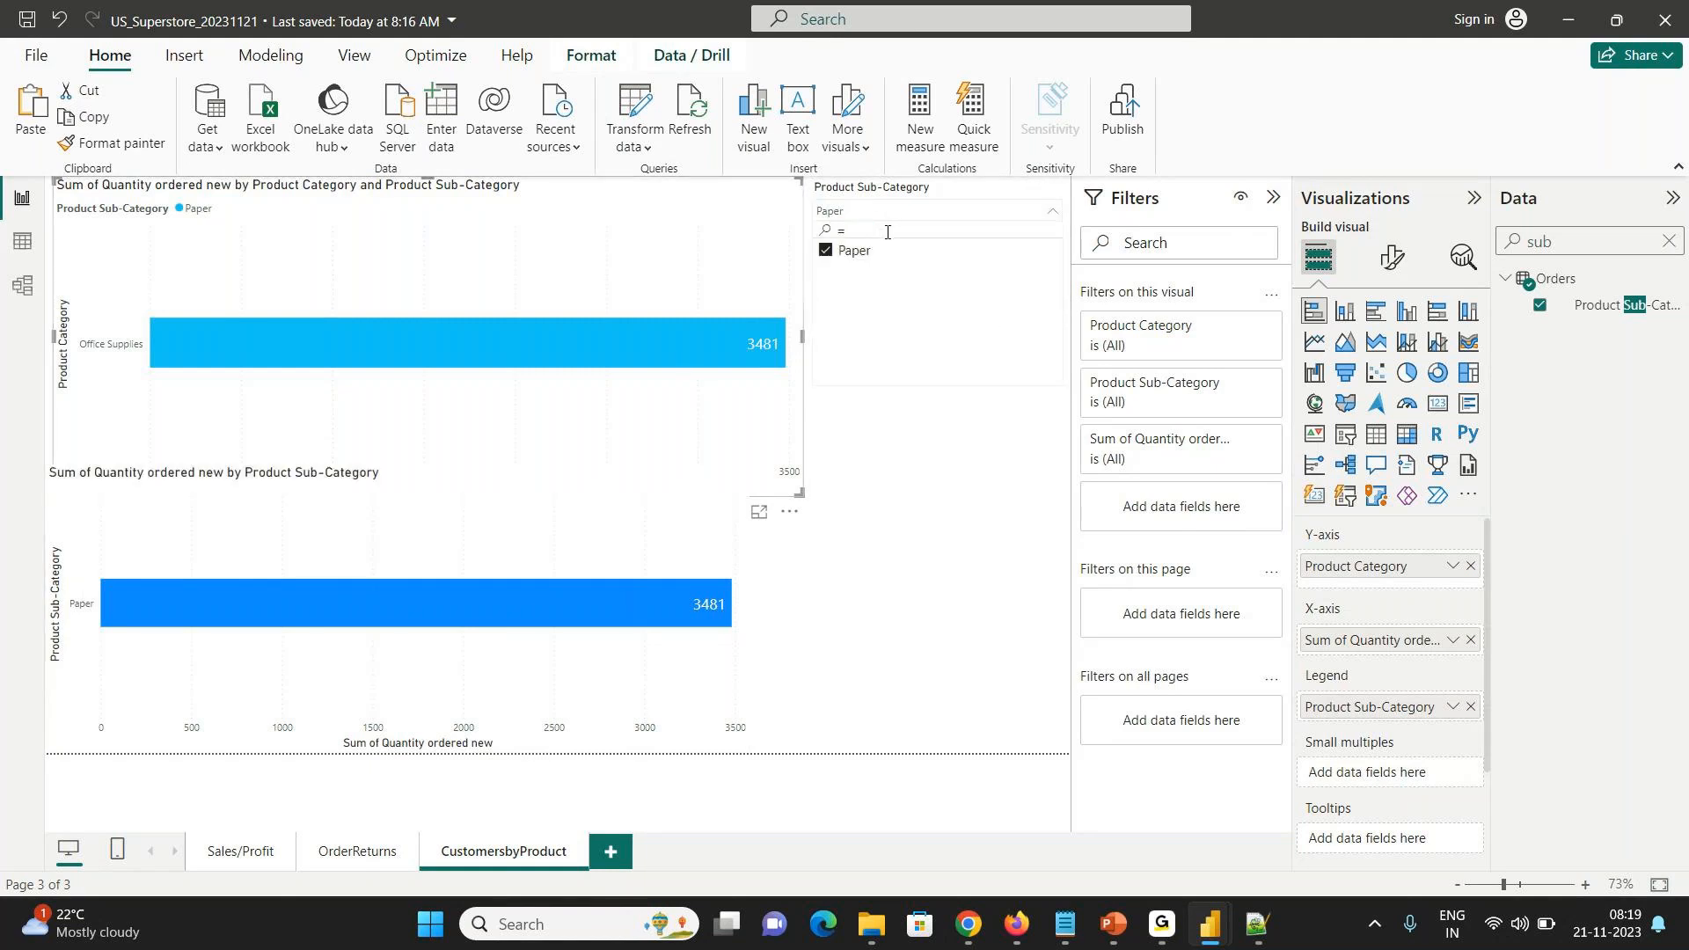
key(BackSpace)
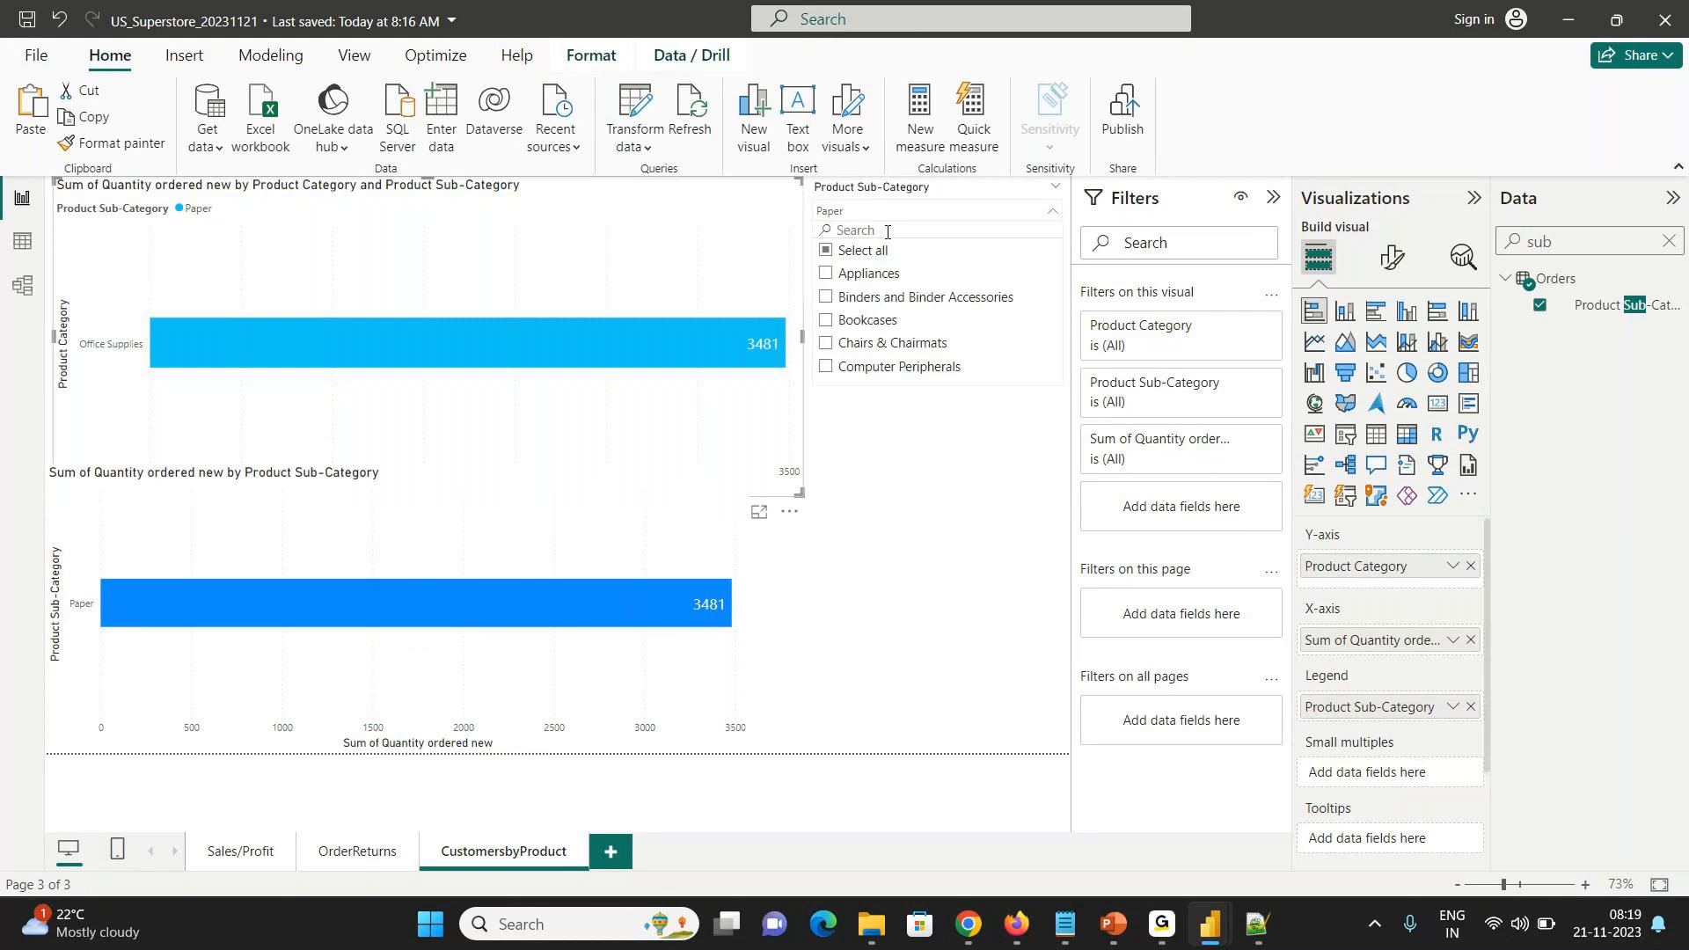
click(866, 252)
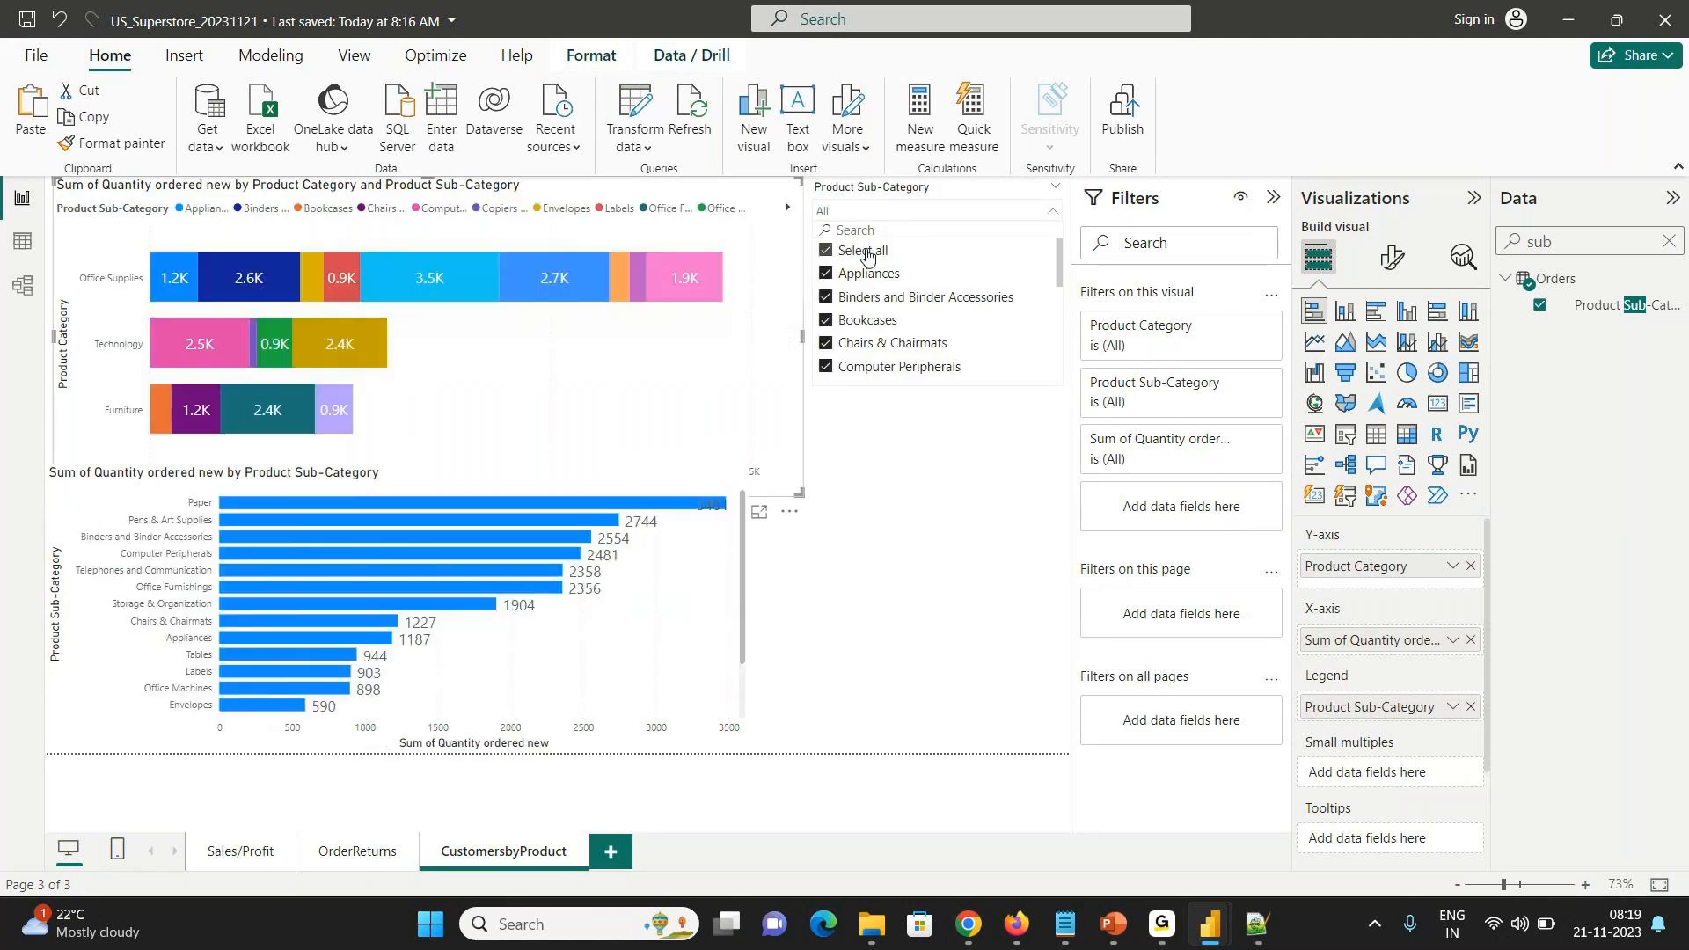
click(731, 217)
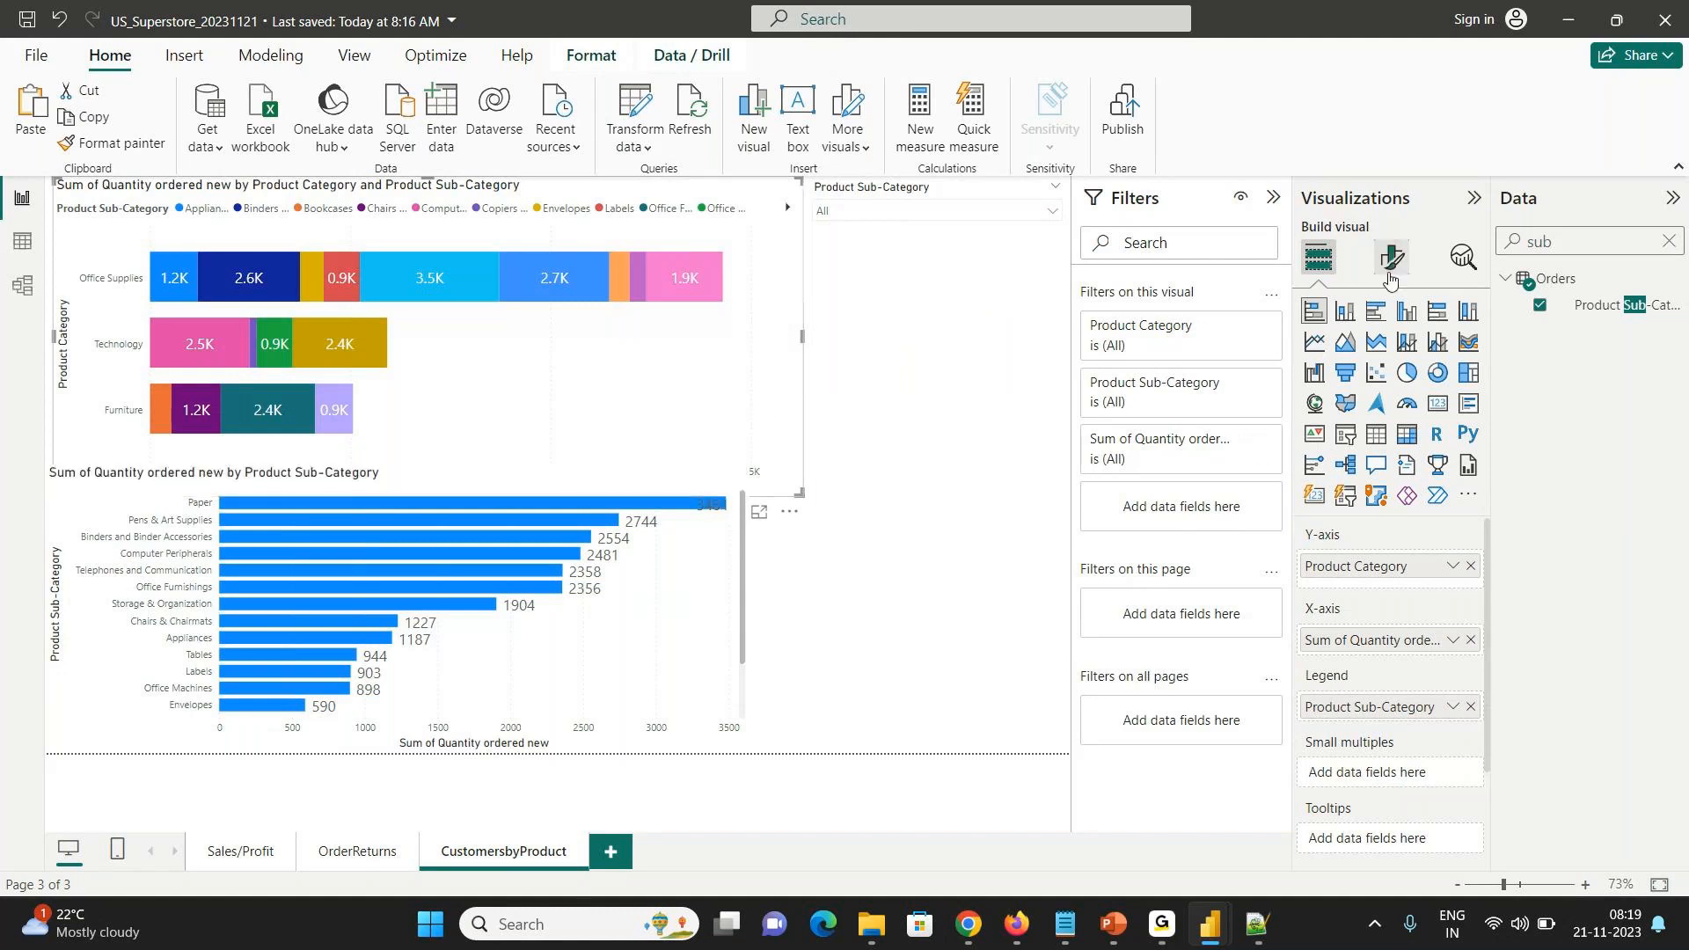
- Apply a Top N filter to the stacked chart's Product Category, showing the top 10 by Sum of Quantity ordered new
click(1242, 330)
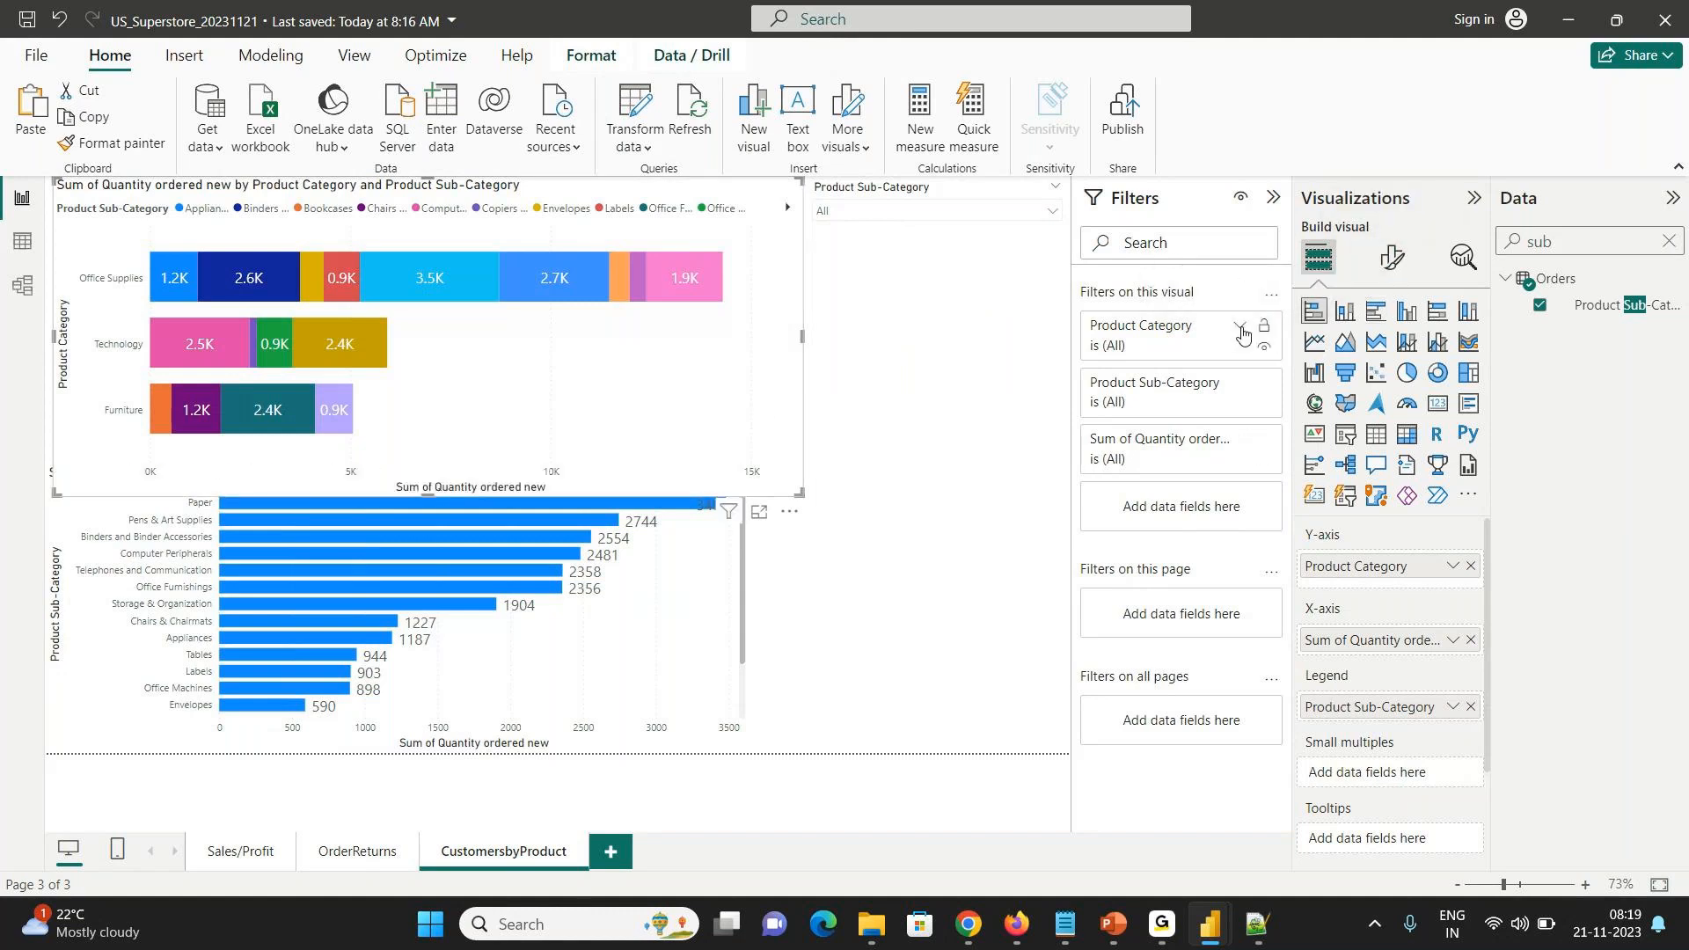
click(1153, 400)
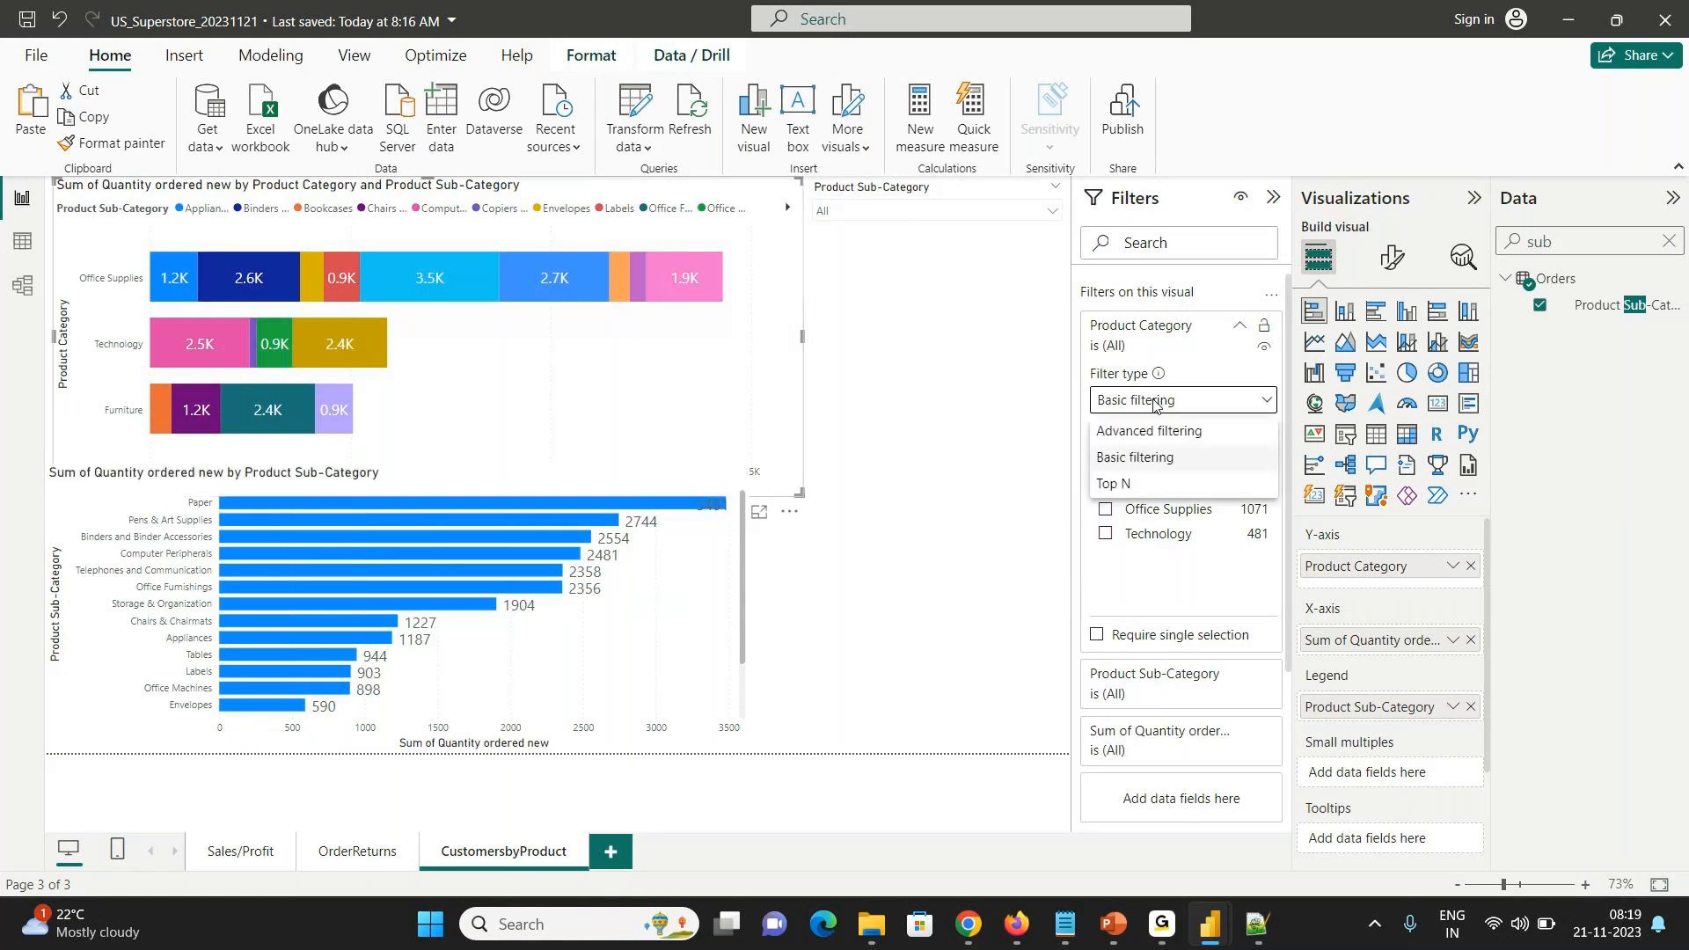
click(1116, 483)
double_click(1566, 244)
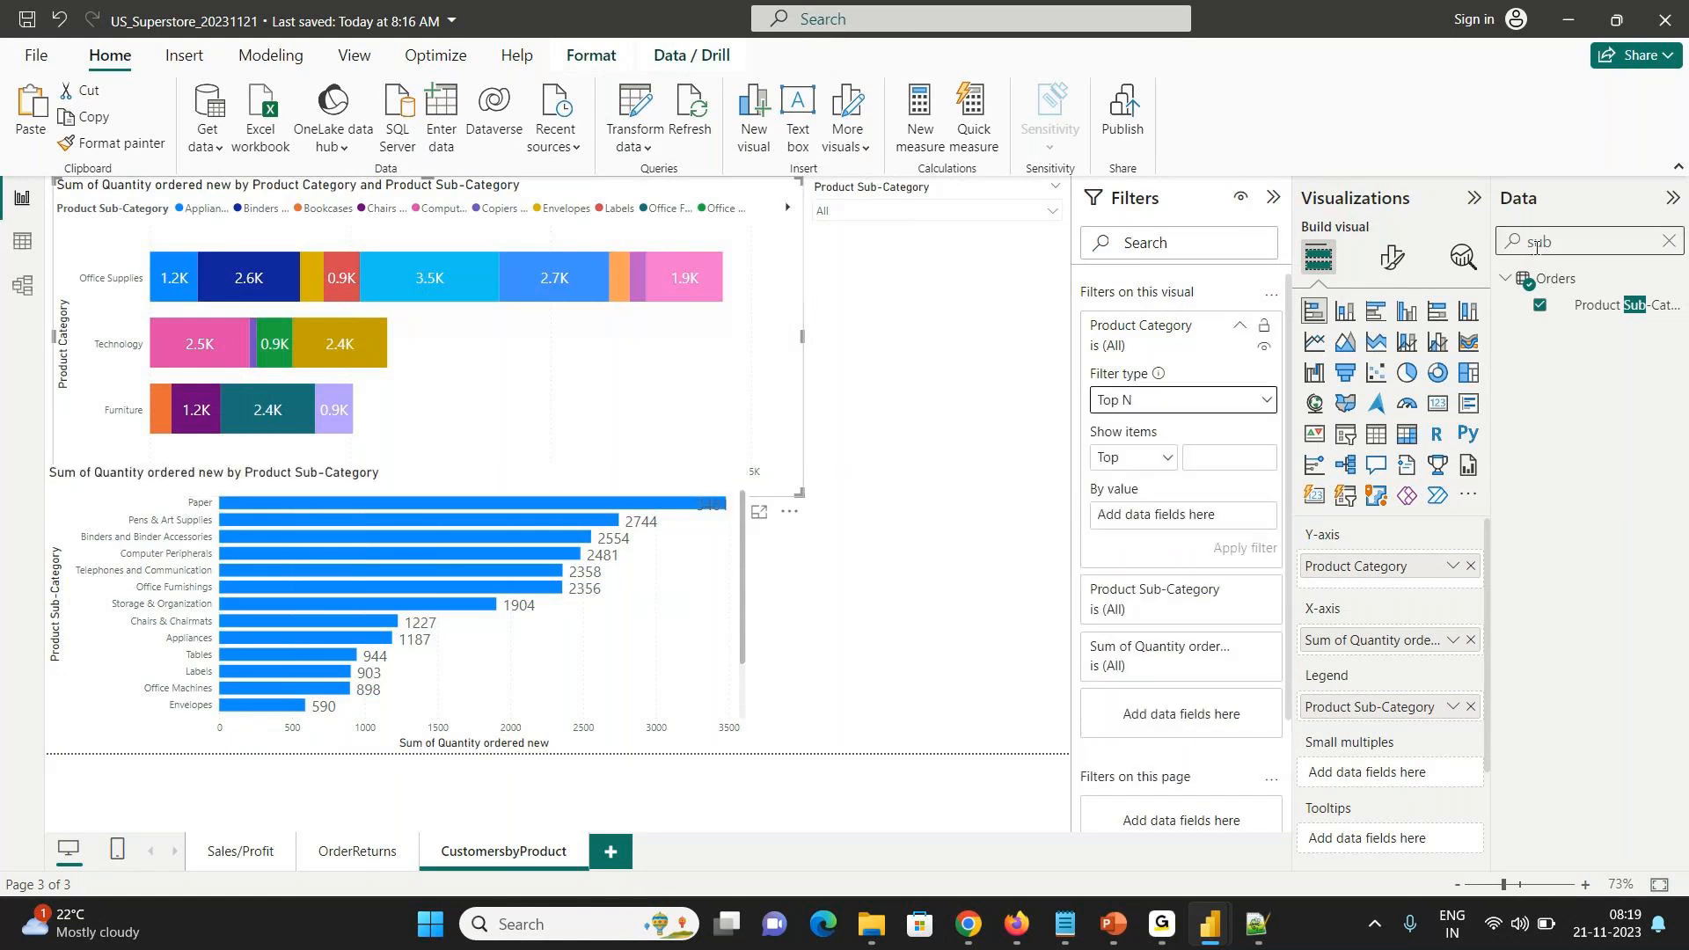
text(n)
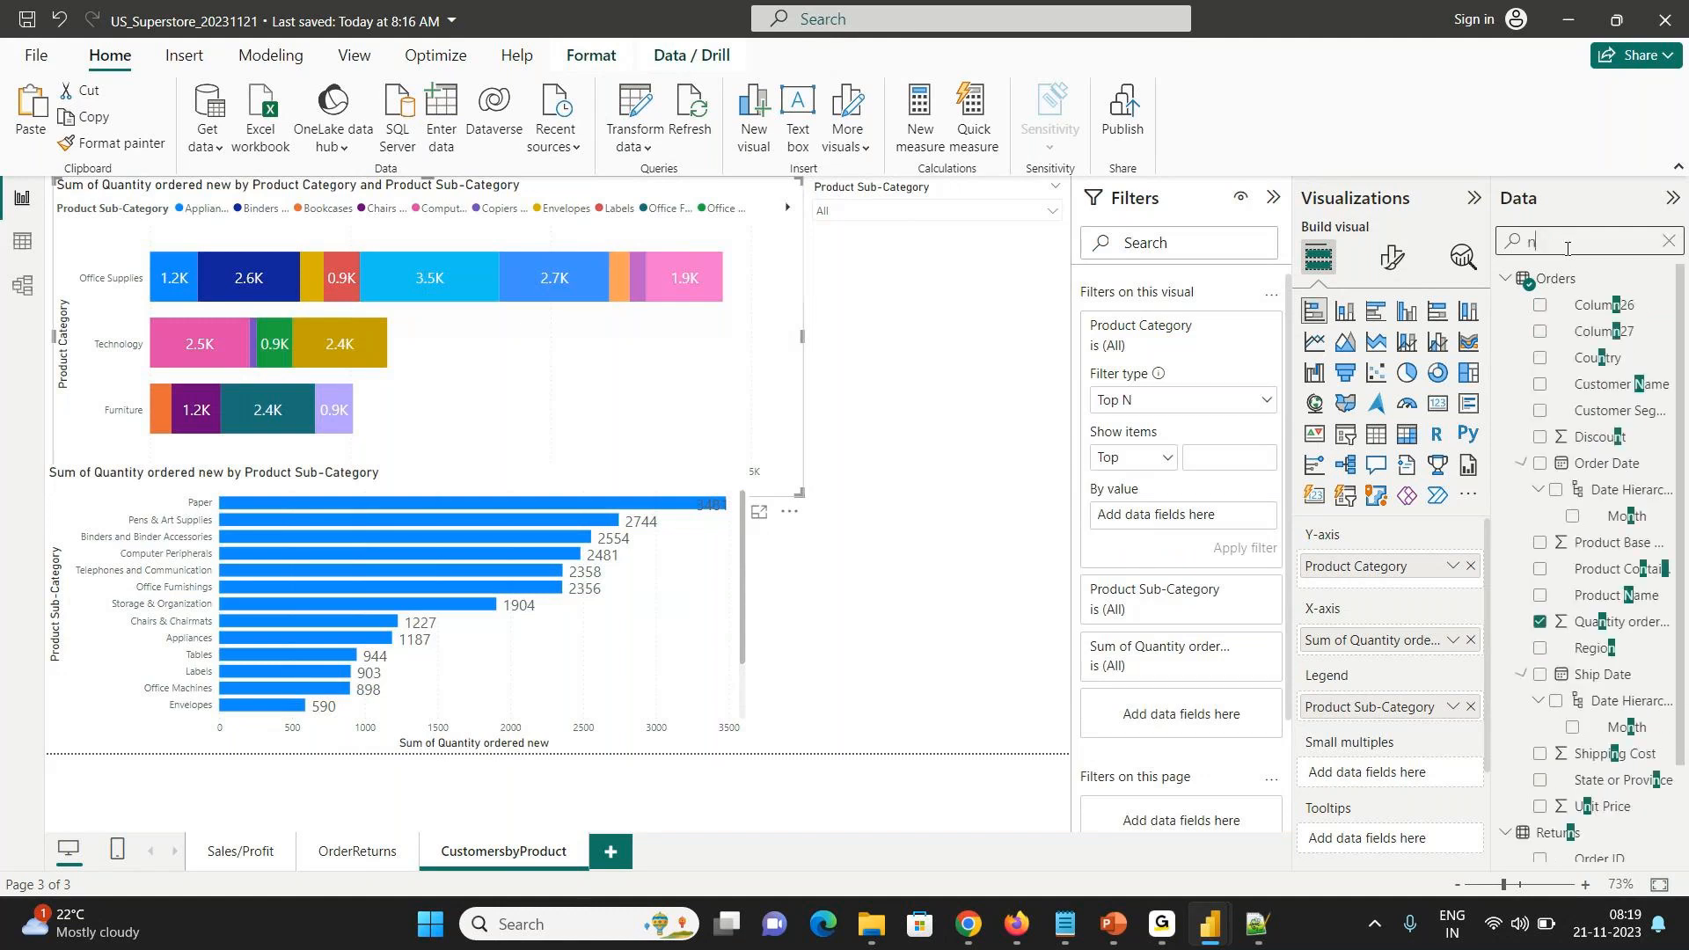
text(ew)
drag(1587, 305, 1195, 522)
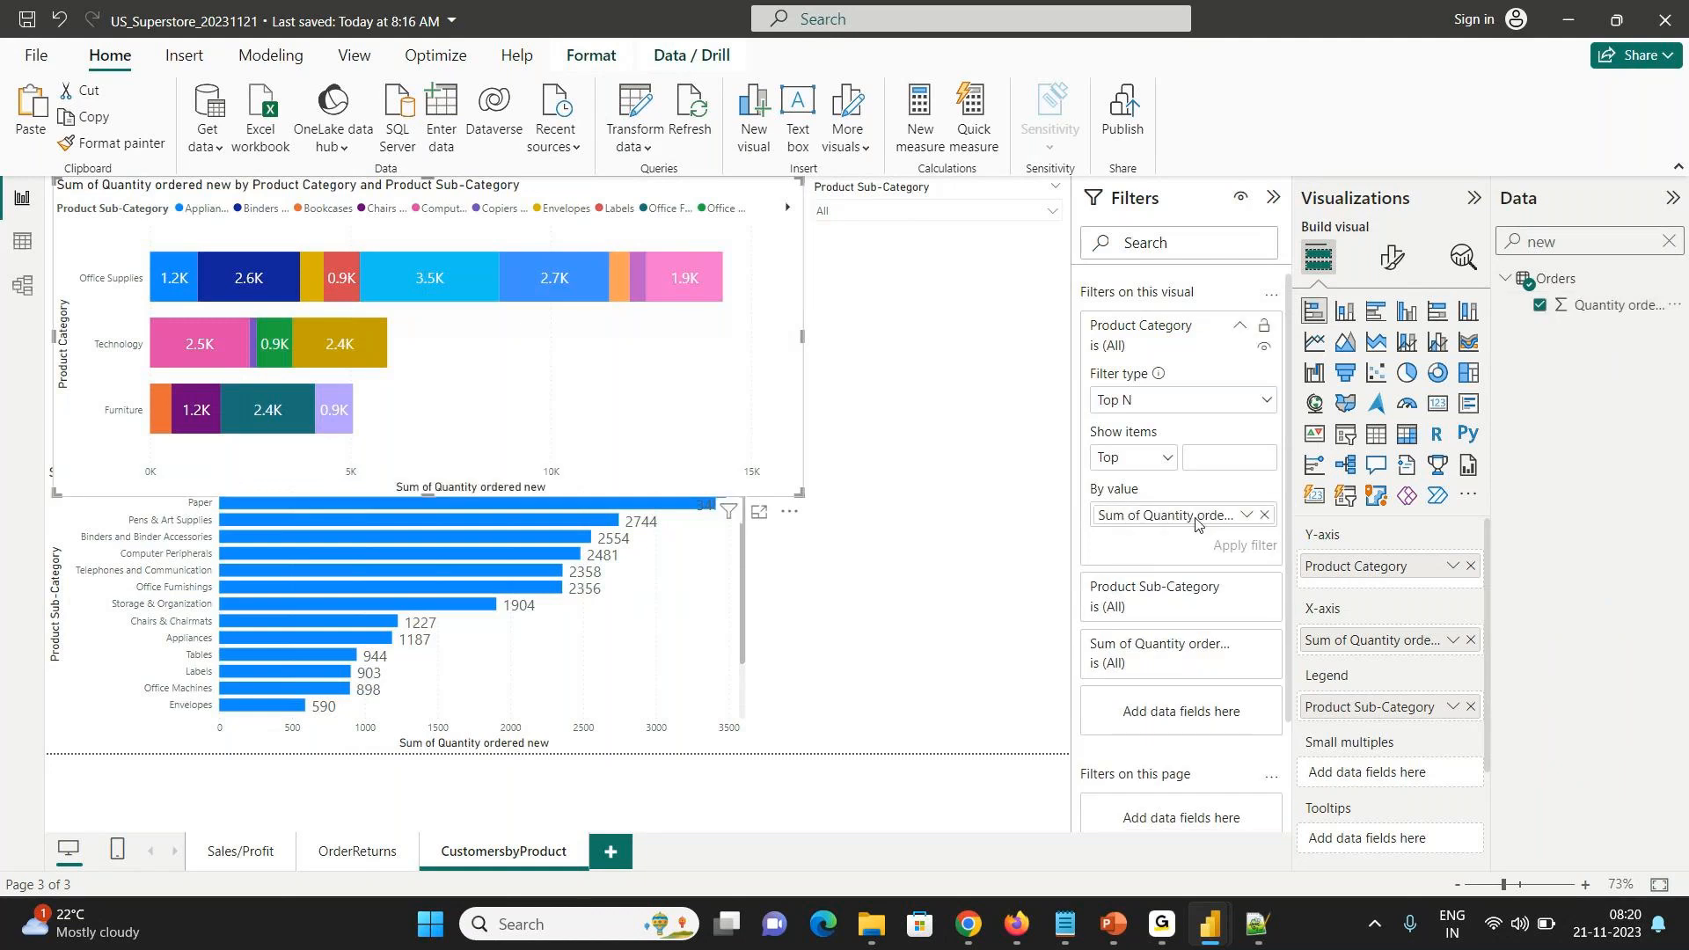
click(1207, 463)
text(10)
click(1243, 548)
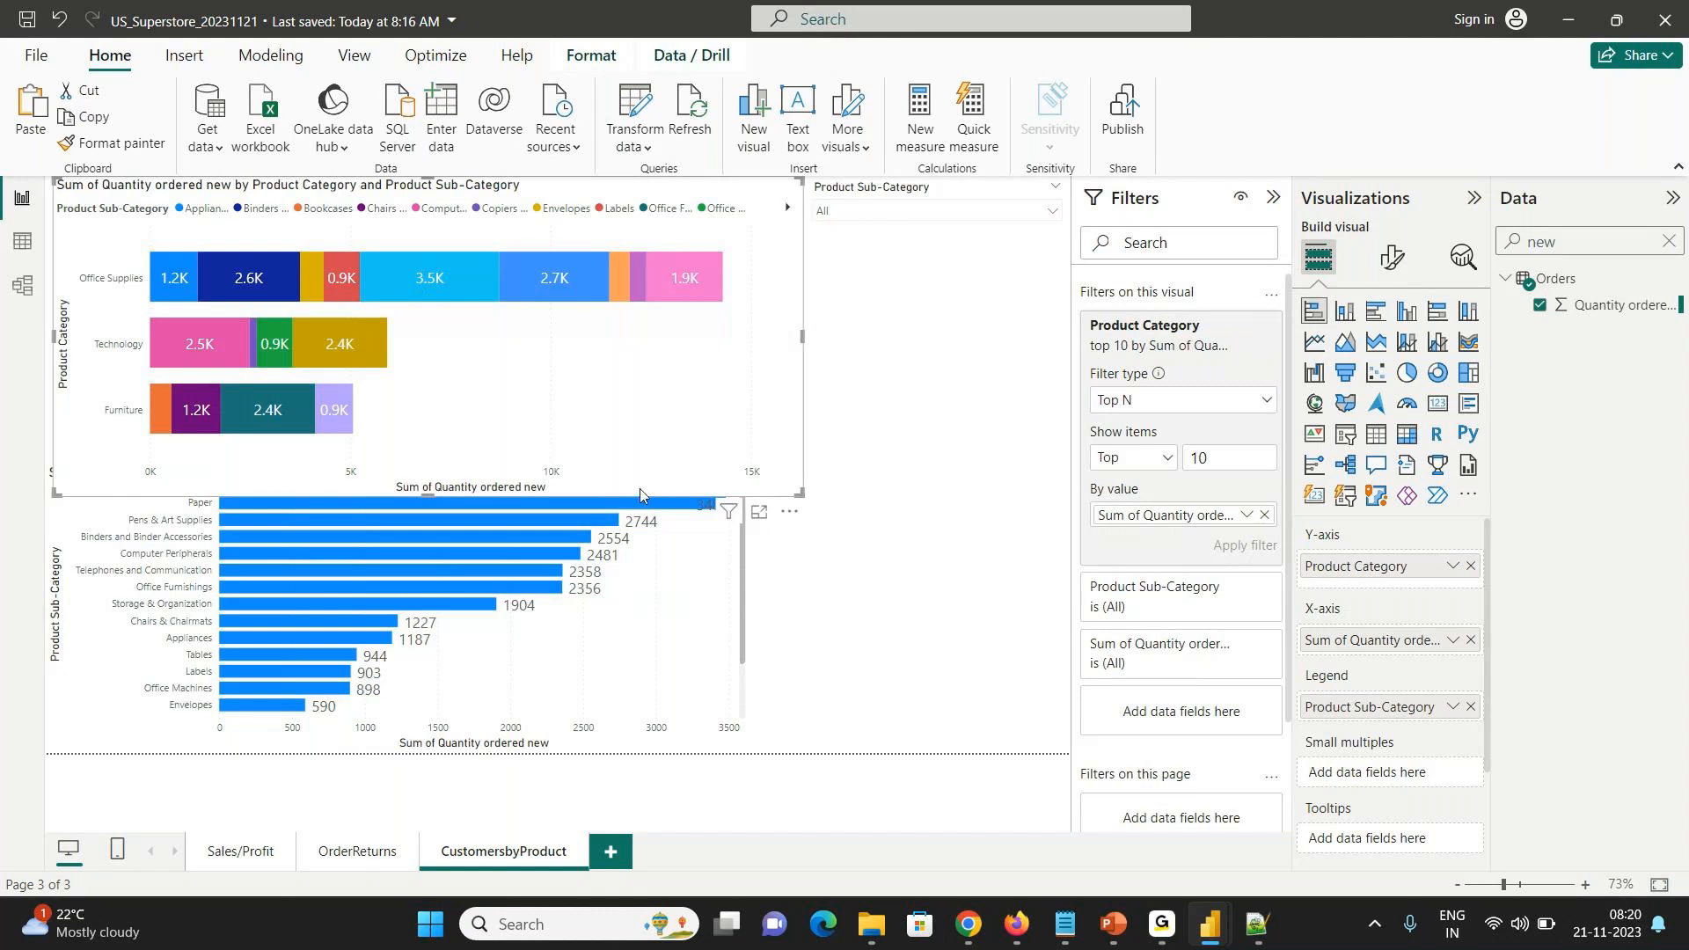
- Apply a Top N filter to the lower chart's Product Sub-Category, showing the top 10 by Sum of Quantity ordered new
click(669, 592)
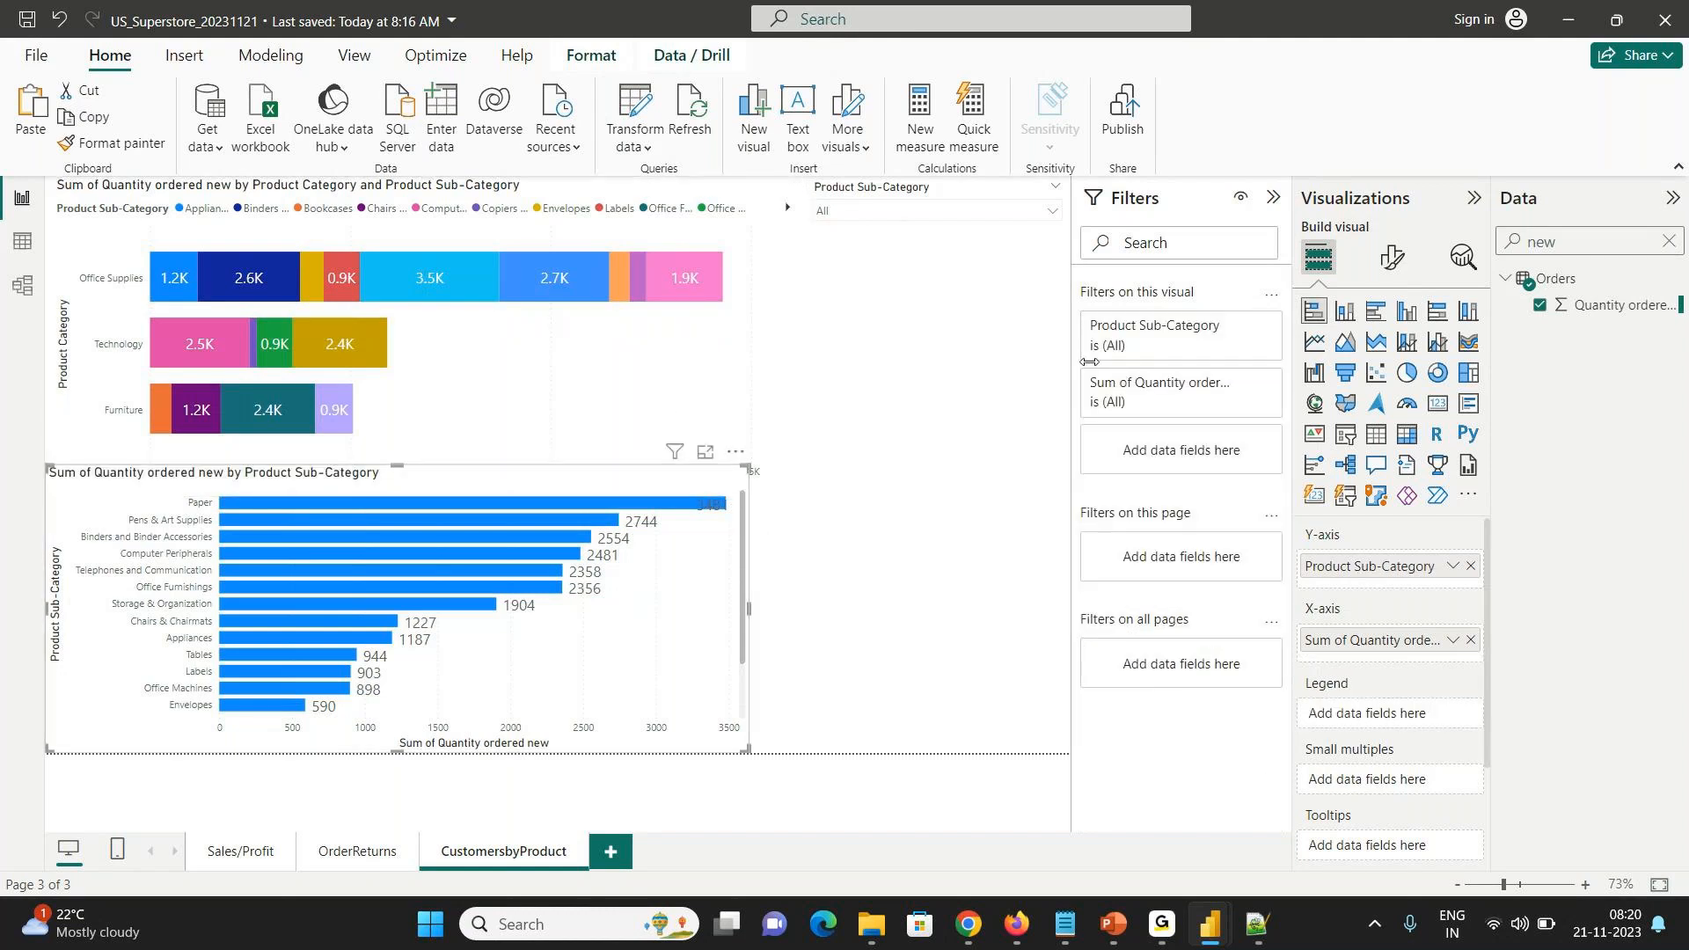
click(1241, 328)
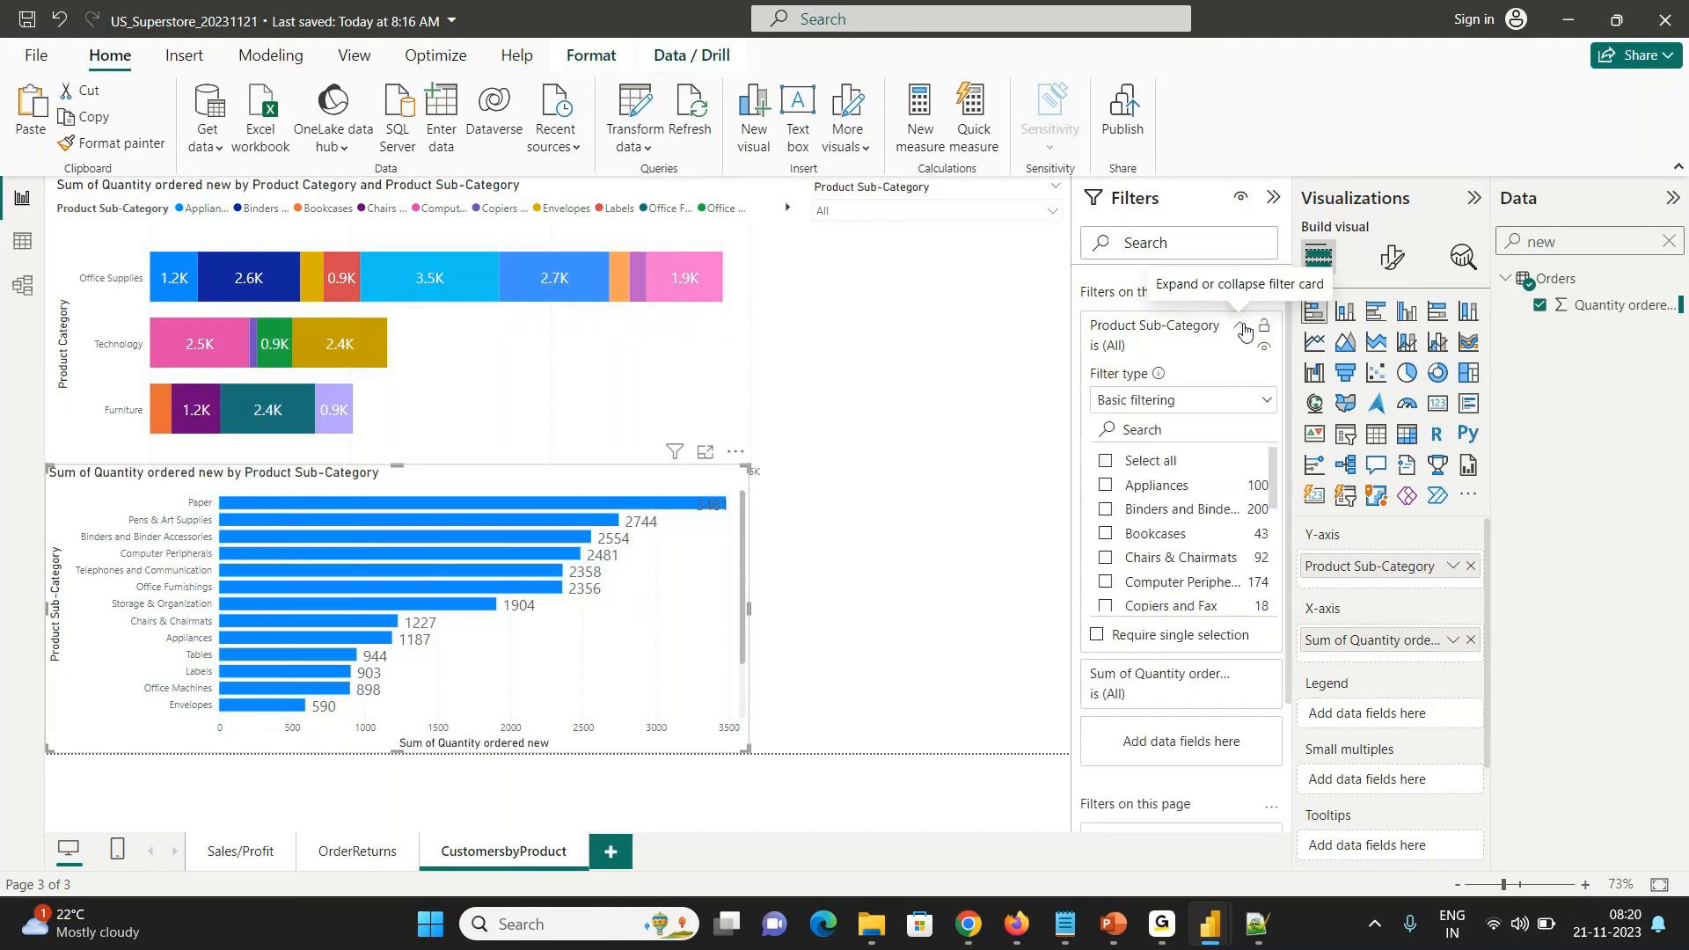
click(1144, 401)
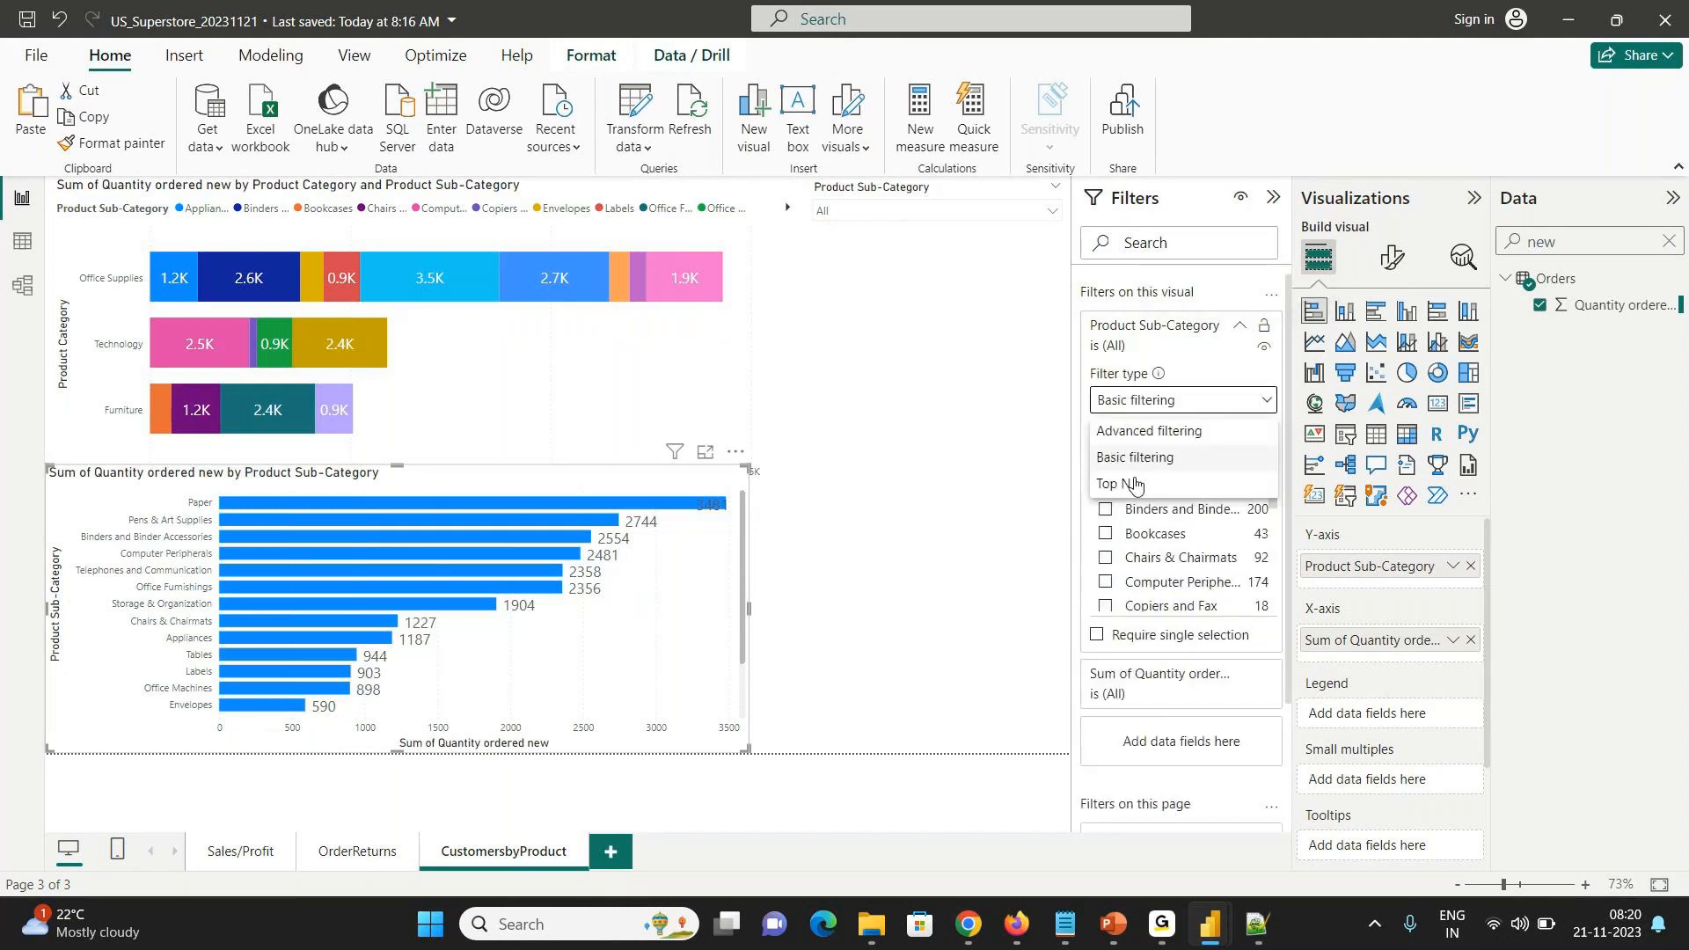
click(1130, 484)
drag(1601, 305, 1163, 518)
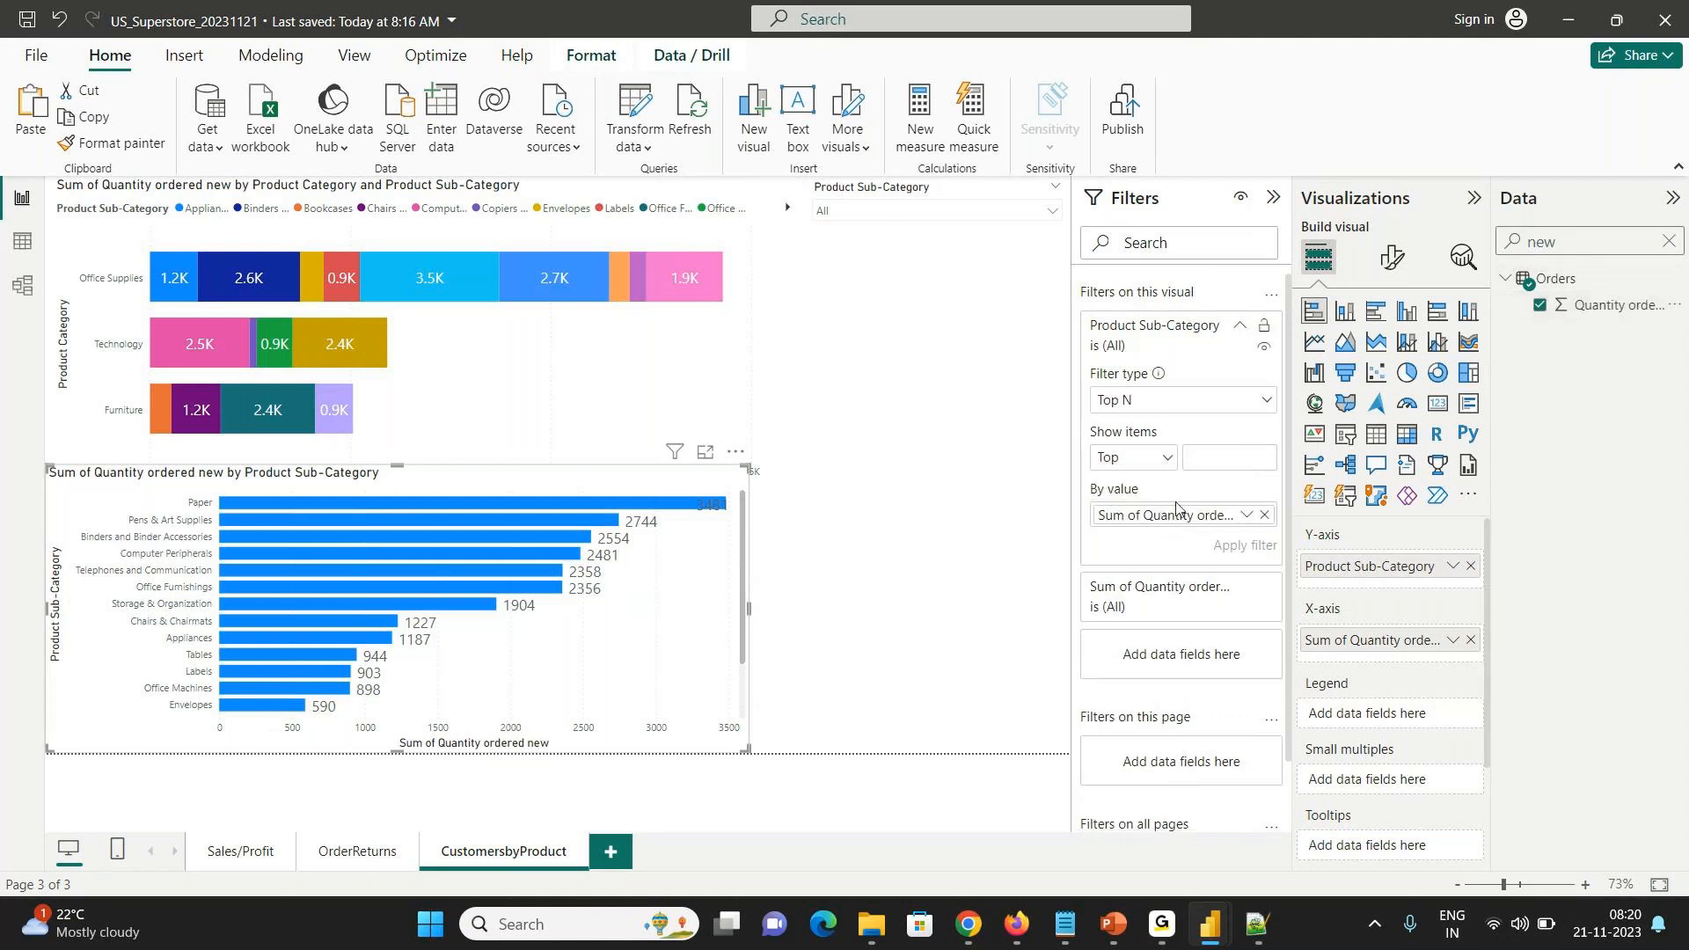
click(1204, 459)
text(10)
click(1257, 549)
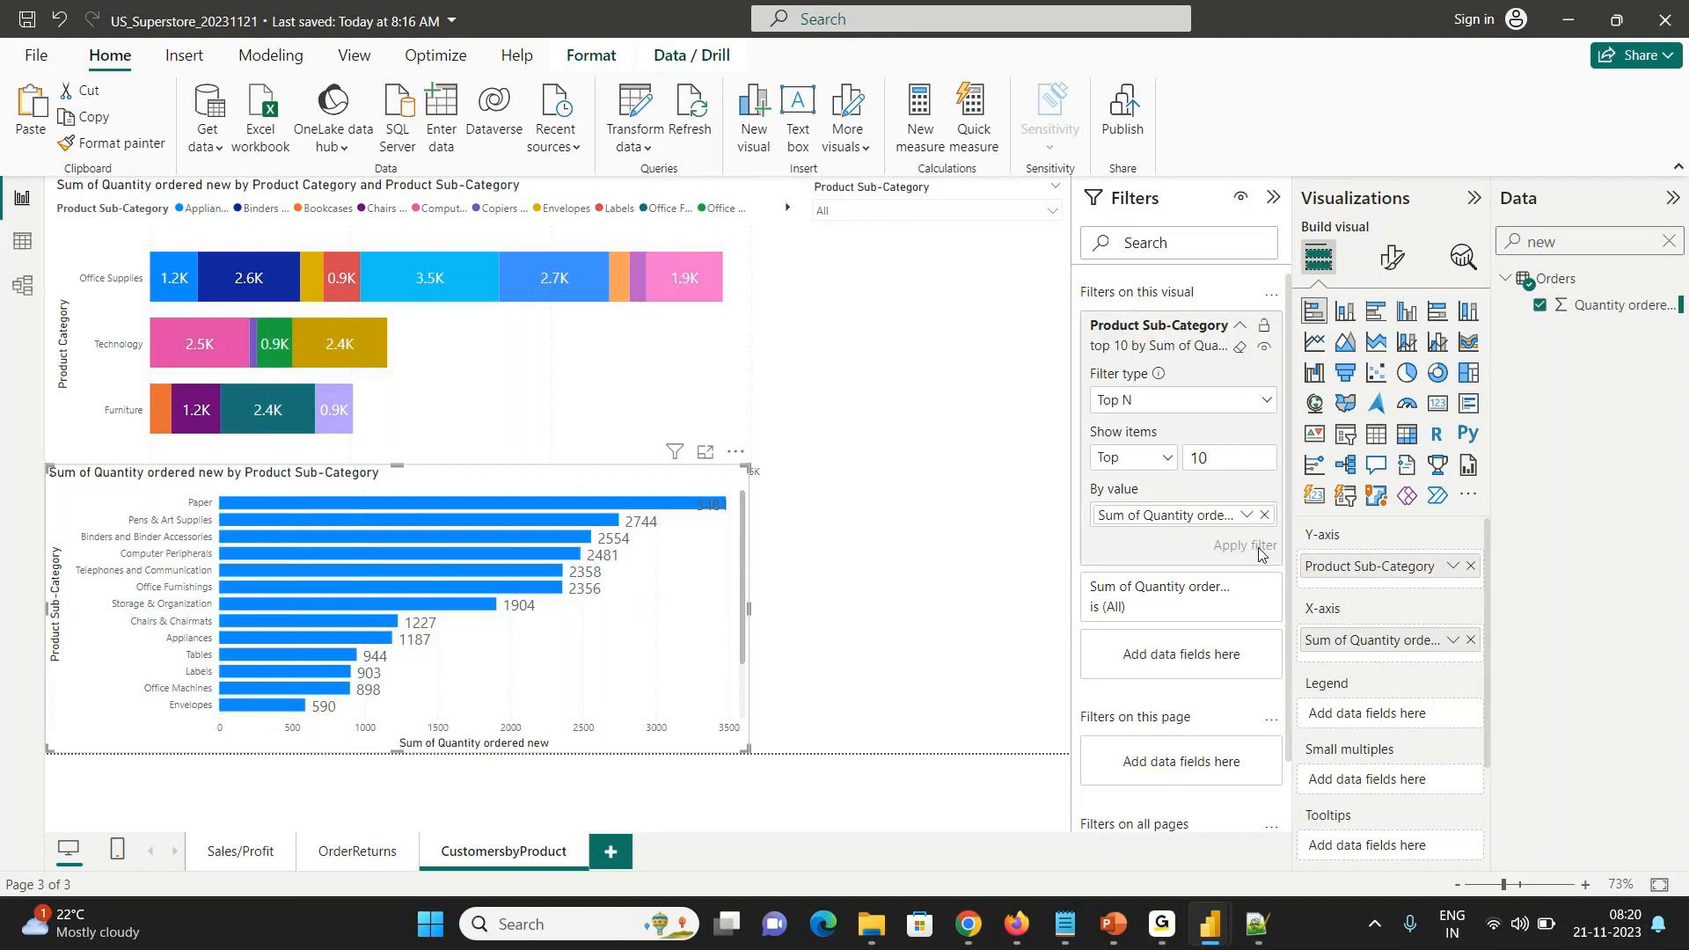
- Clear the Product Category Top N filter from the upper stacked chart and collapse its filter card
click(877, 553)
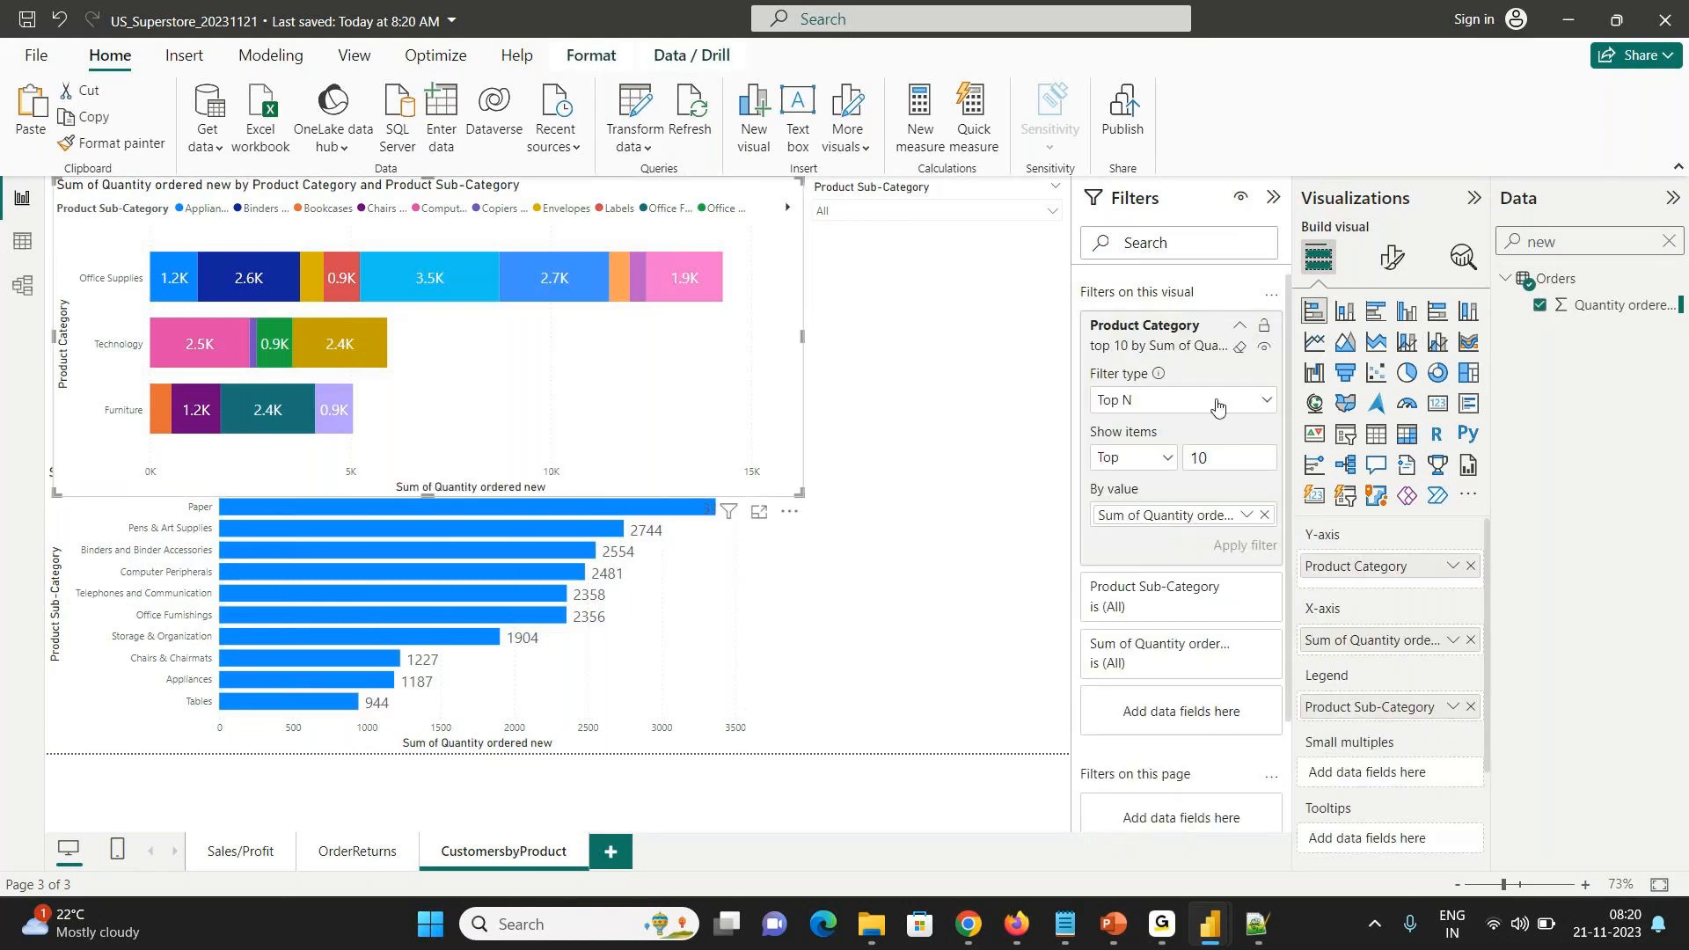
click(1241, 351)
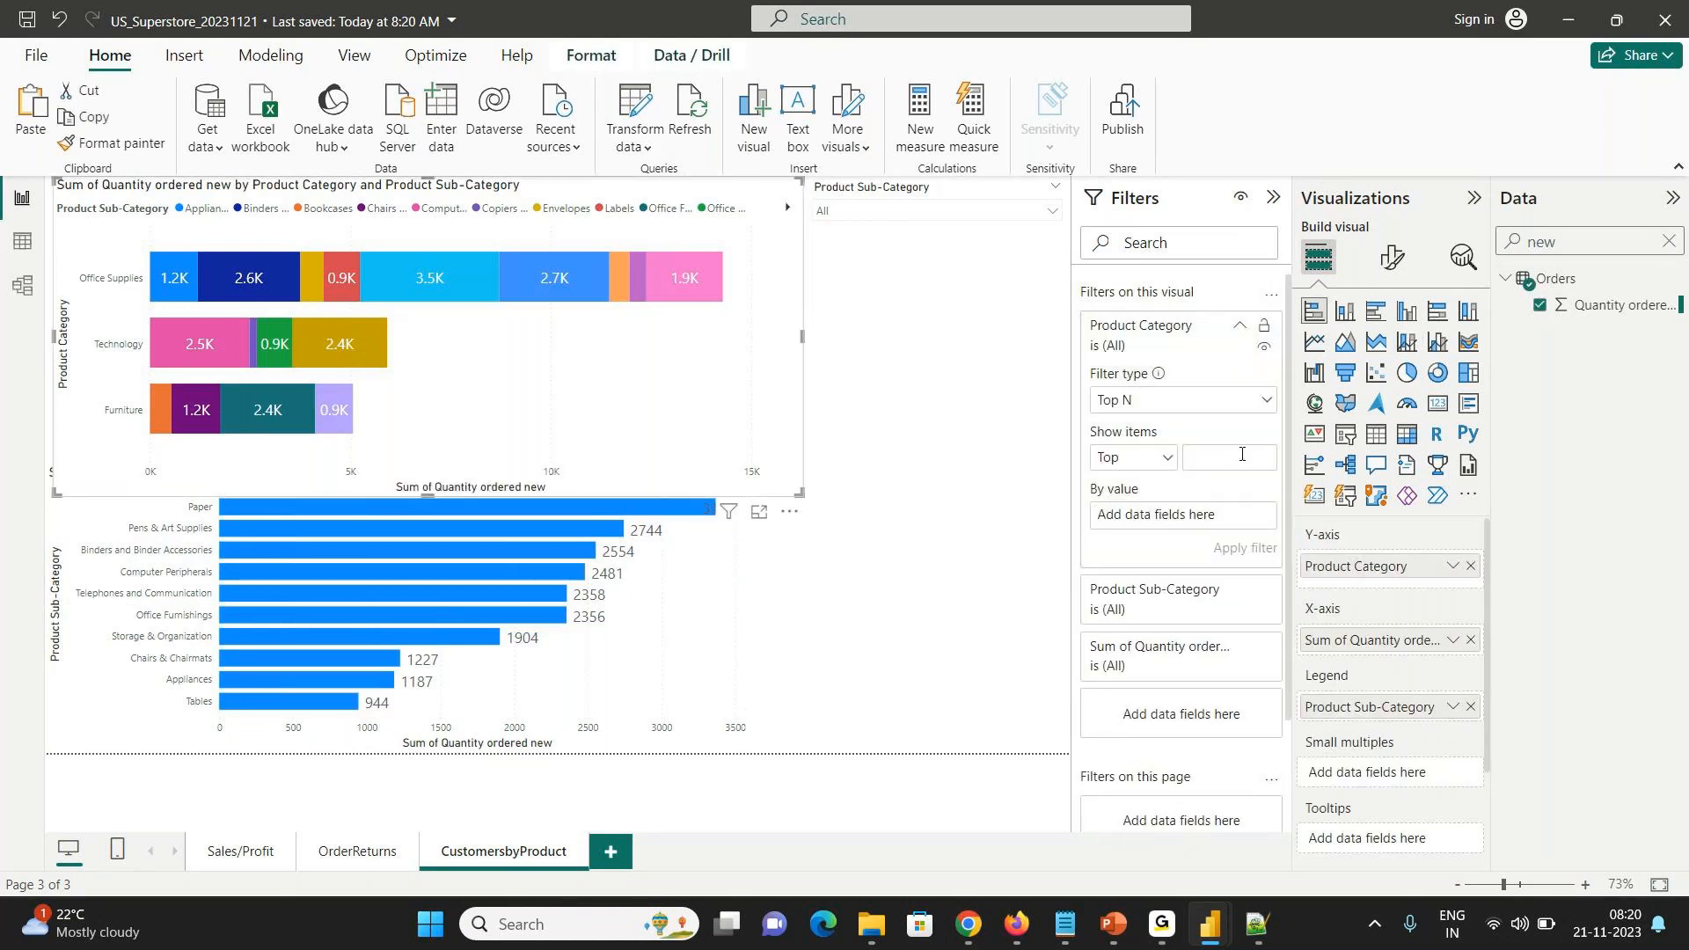
click(1239, 329)
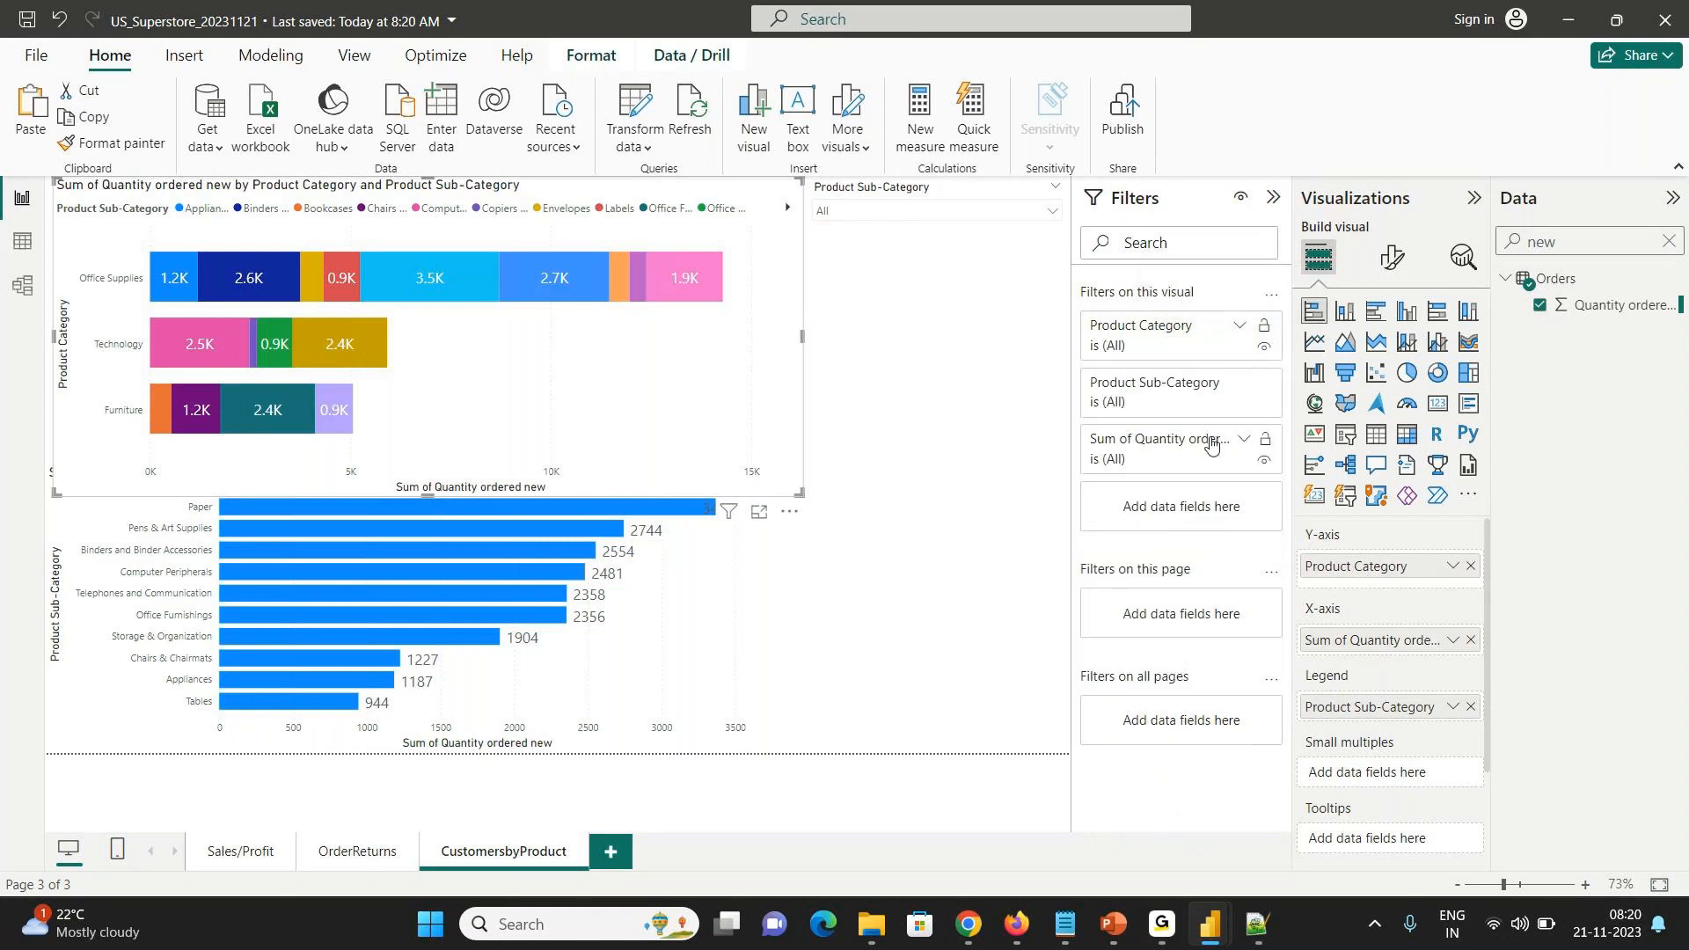
- Add Customer ID as a visual-level filter on the upper stacked chart and set its filter type to Top N
double_click(1562, 239)
text(cus)
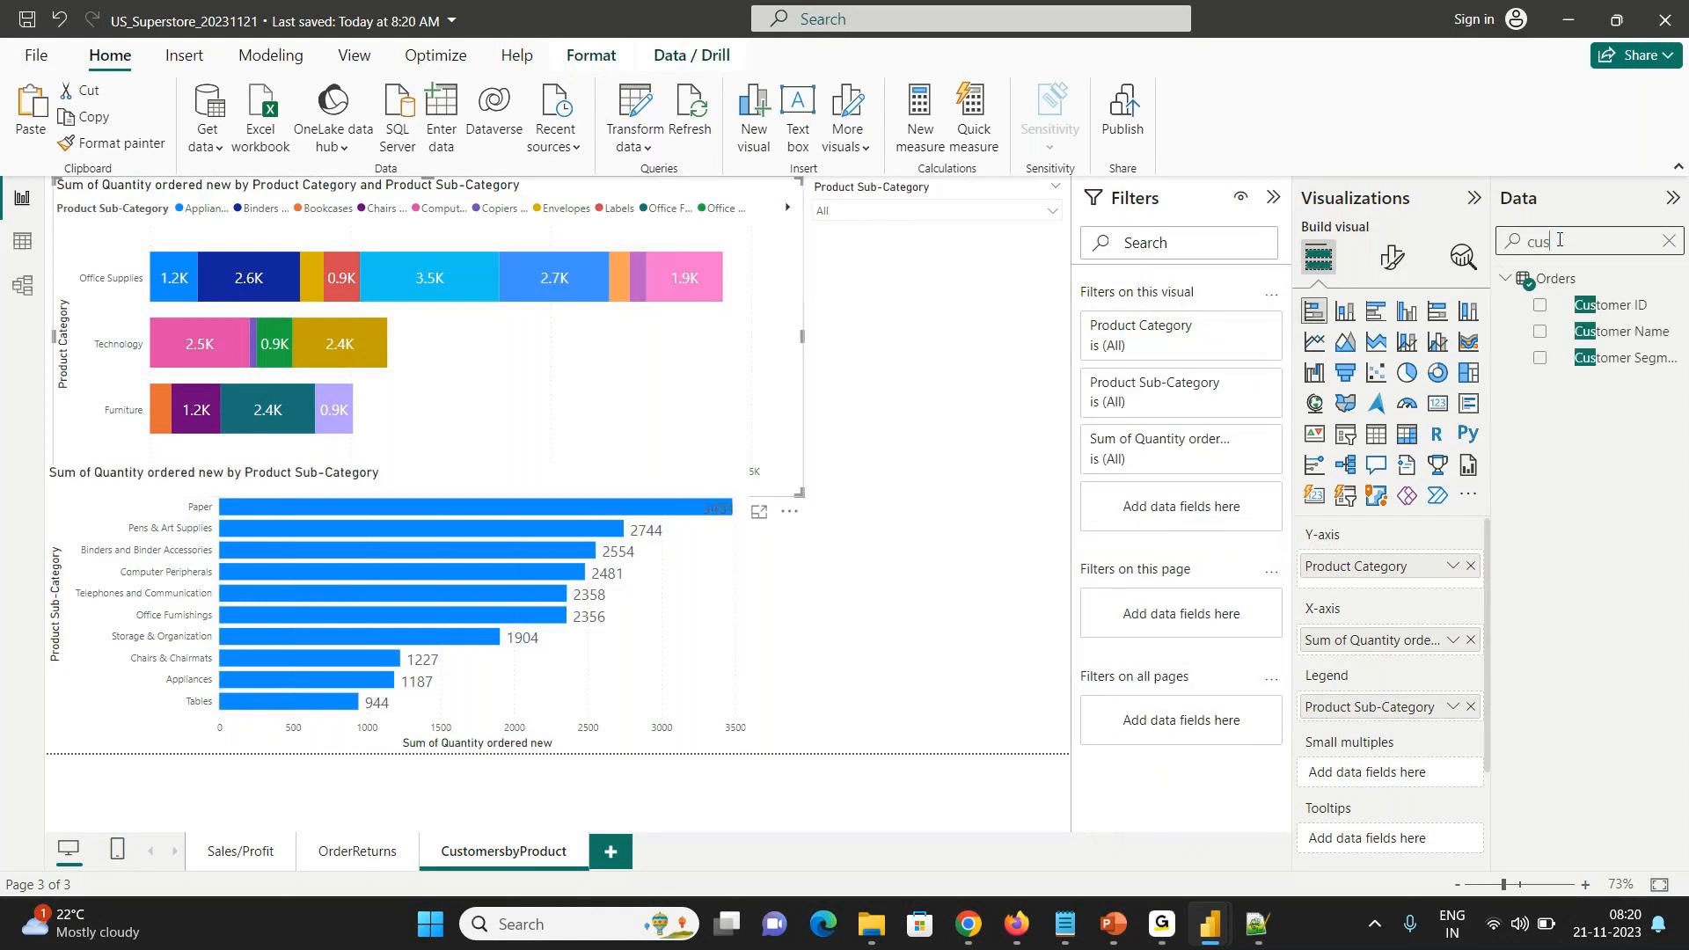
drag(1632, 305, 1218, 515)
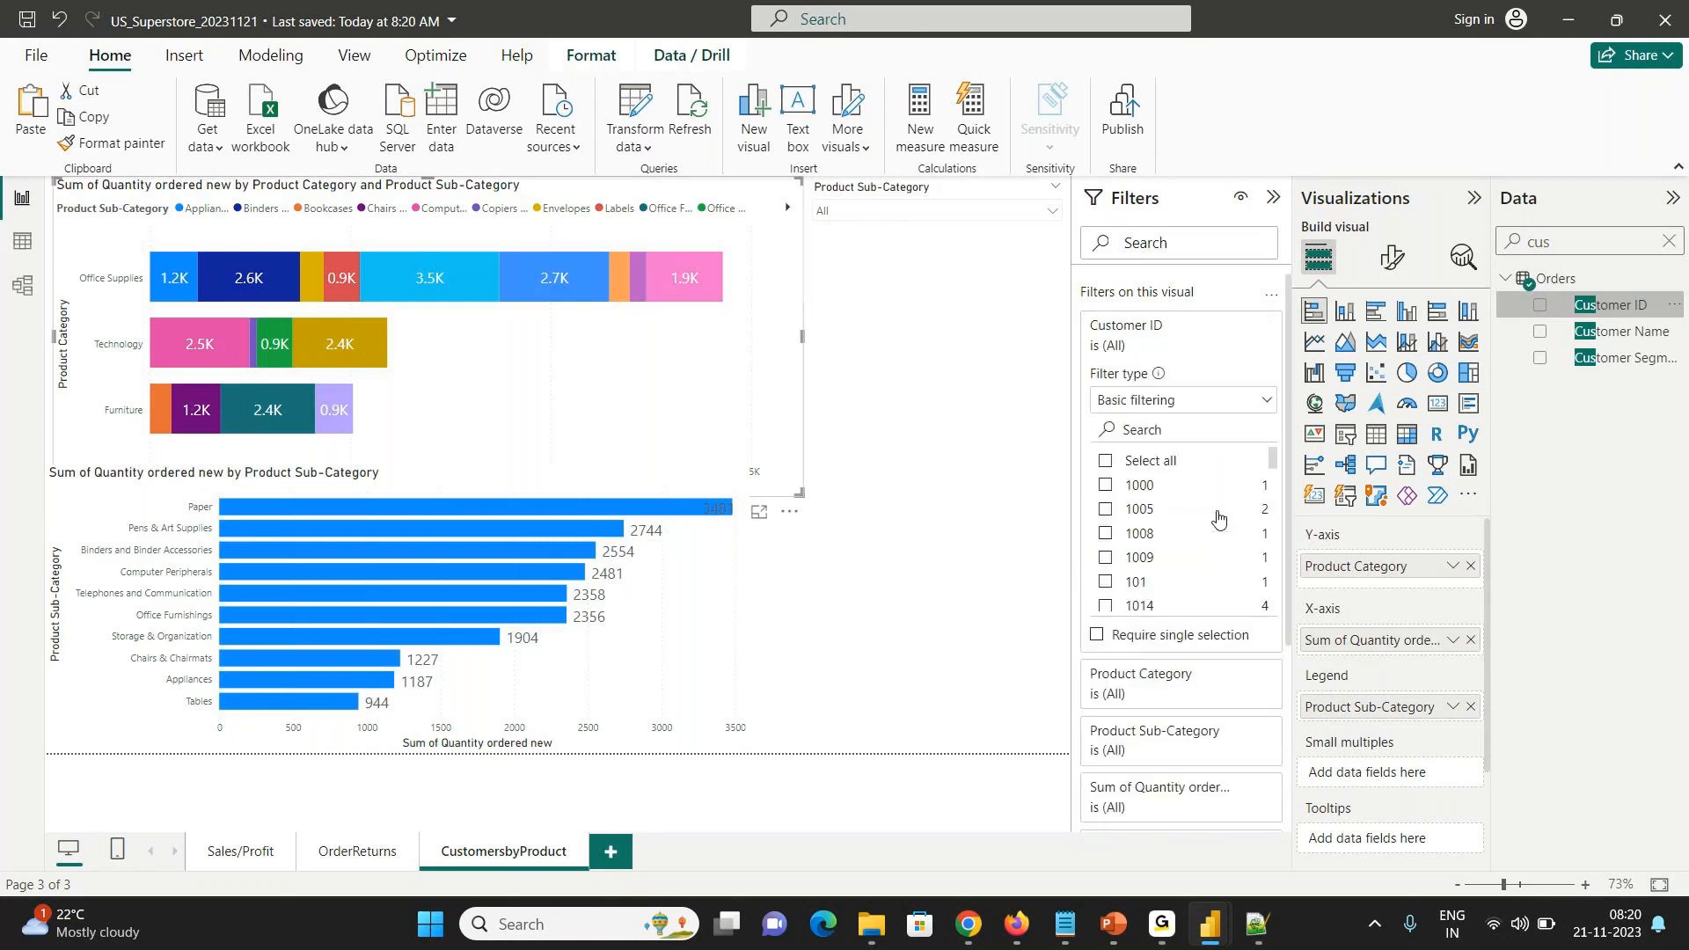
click(1178, 401)
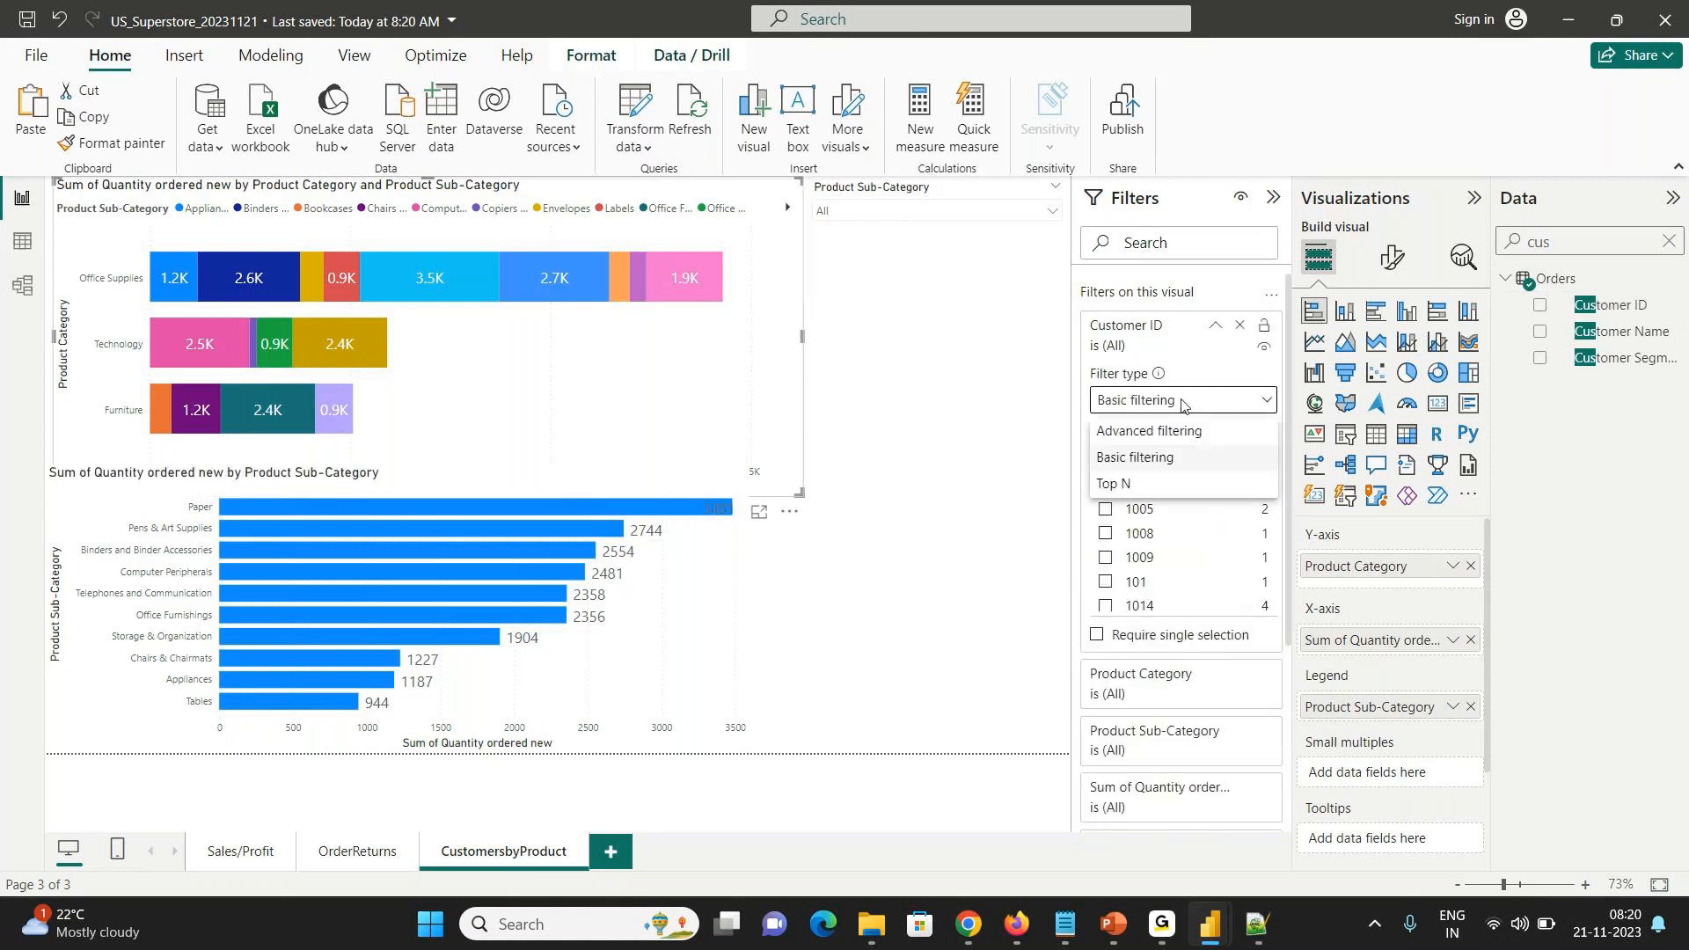
click(1124, 488)
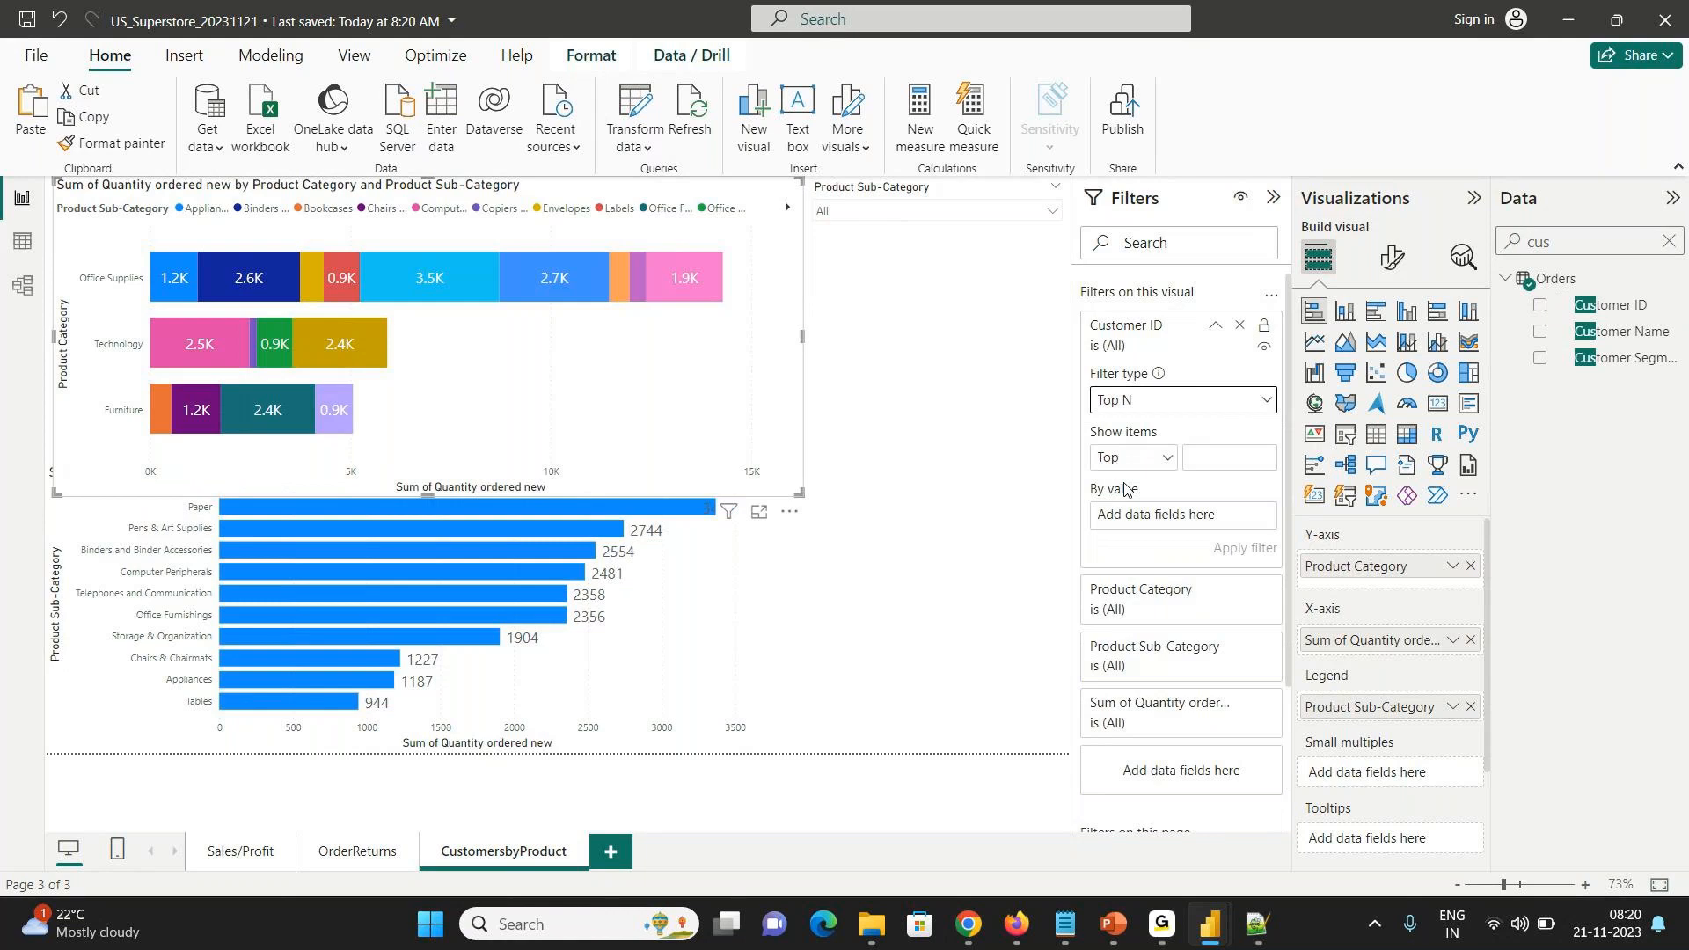
- Apply the Customer ID filter to show the top 10 by Sum of Quantity ordered new
click(1566, 237)
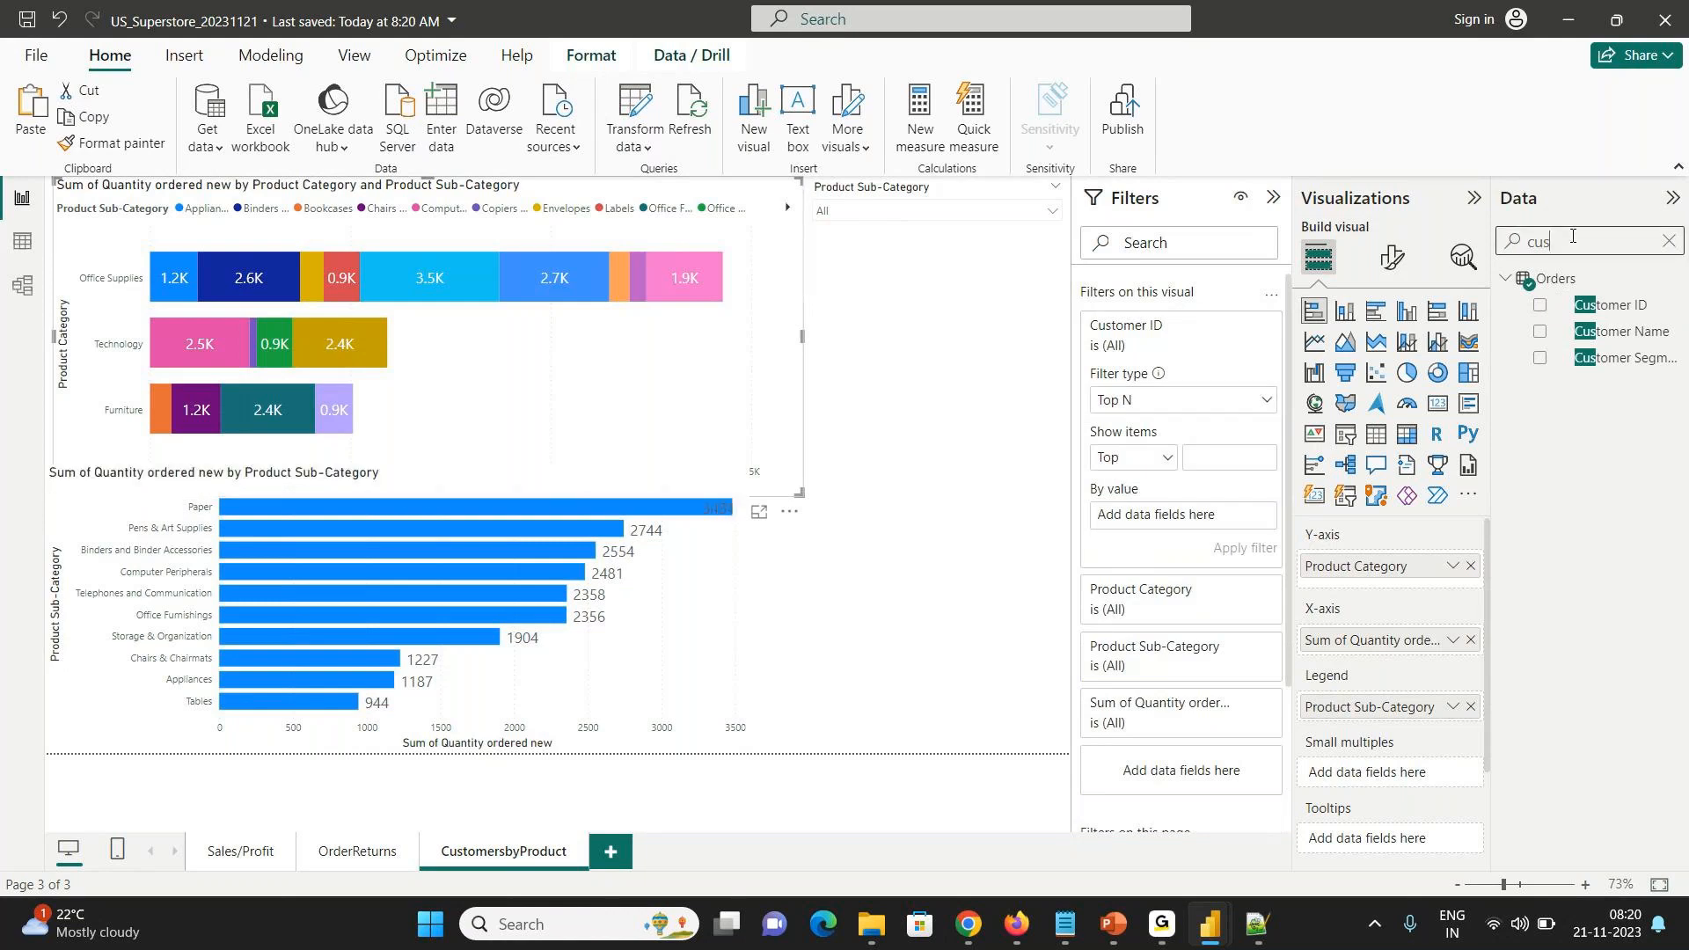
key(ctrl+a)
text(order)
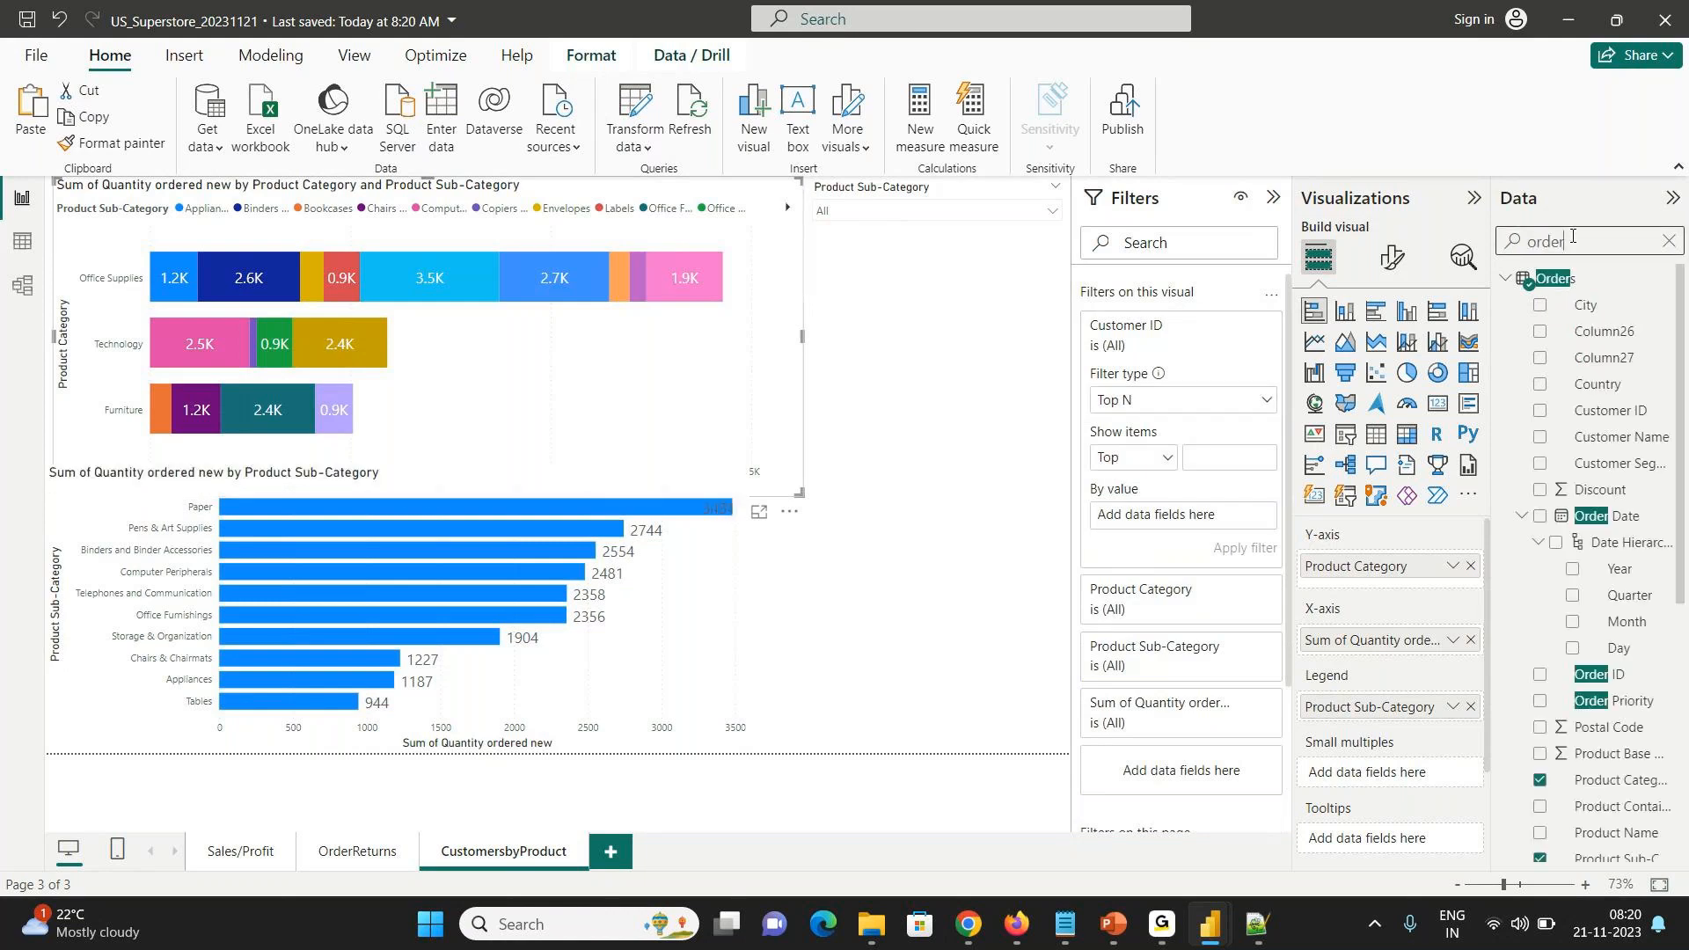
key(ctrl+a)
text(quan)
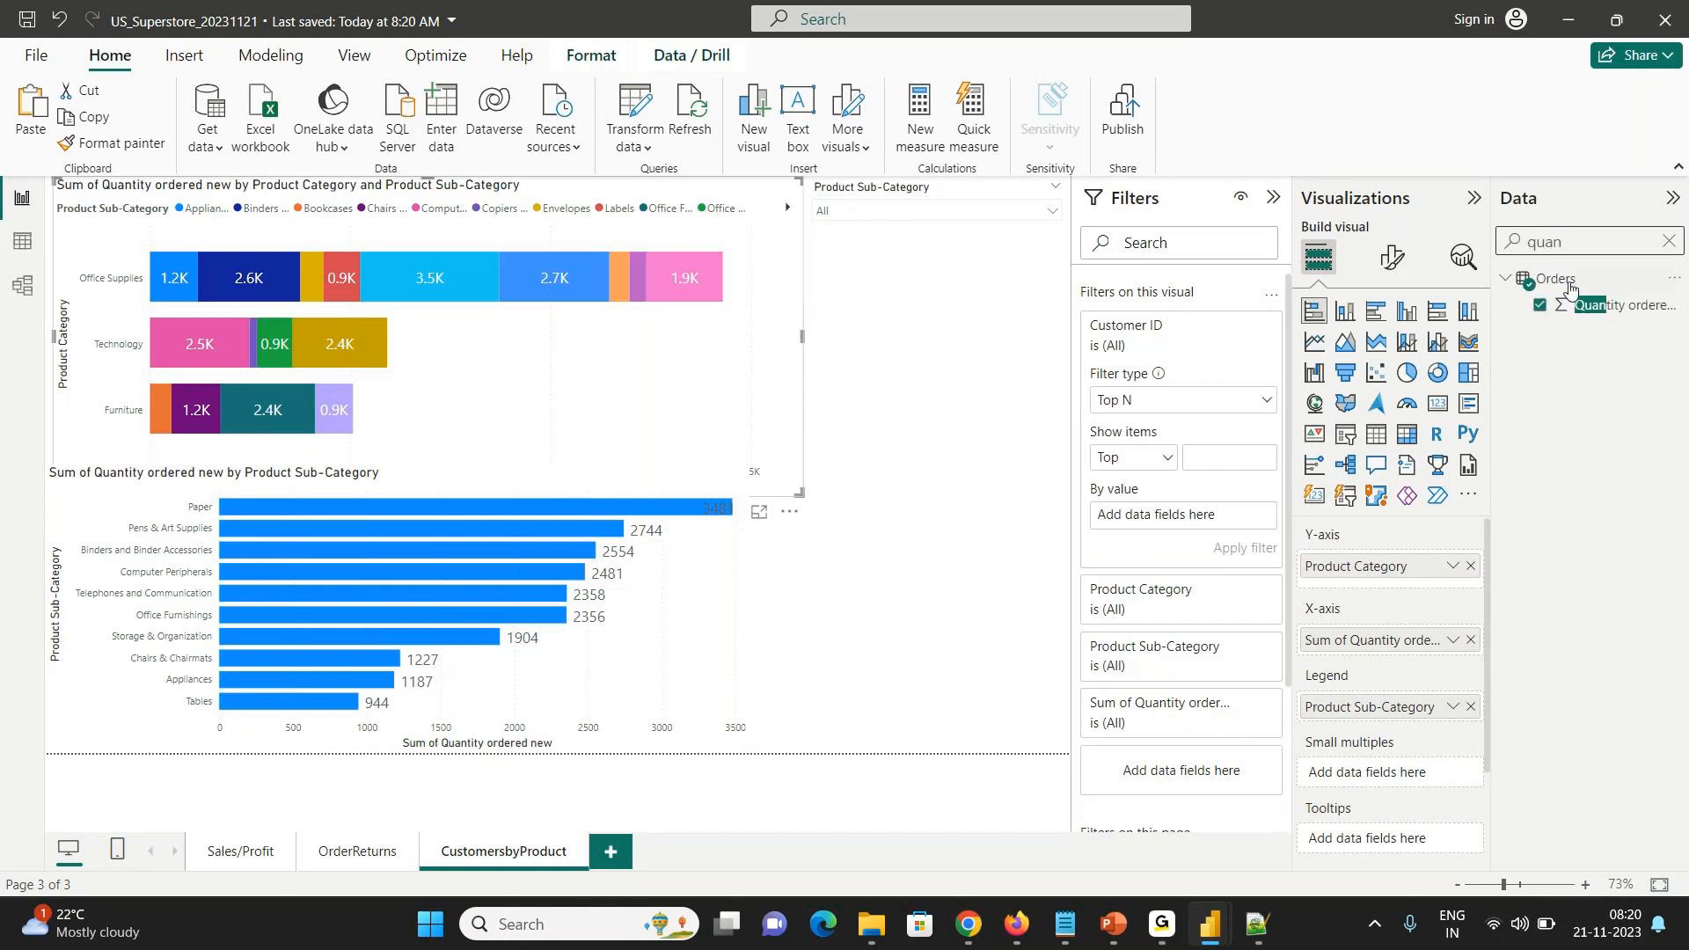
drag(1564, 309, 1201, 527)
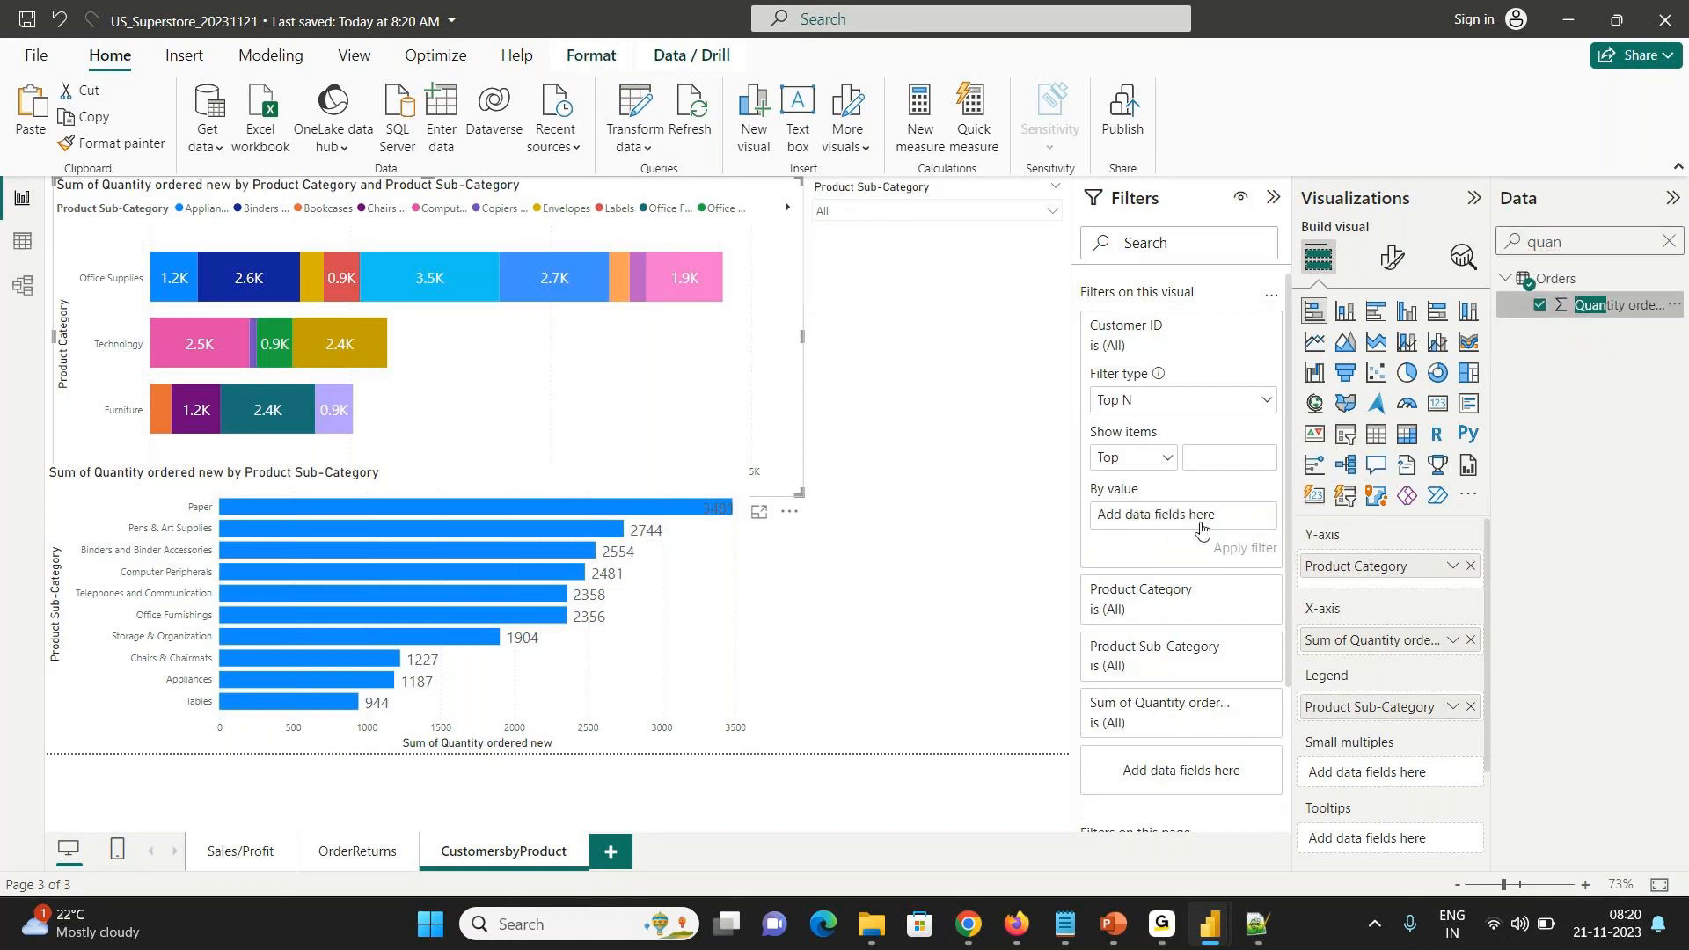
click(1204, 454)
text(10)
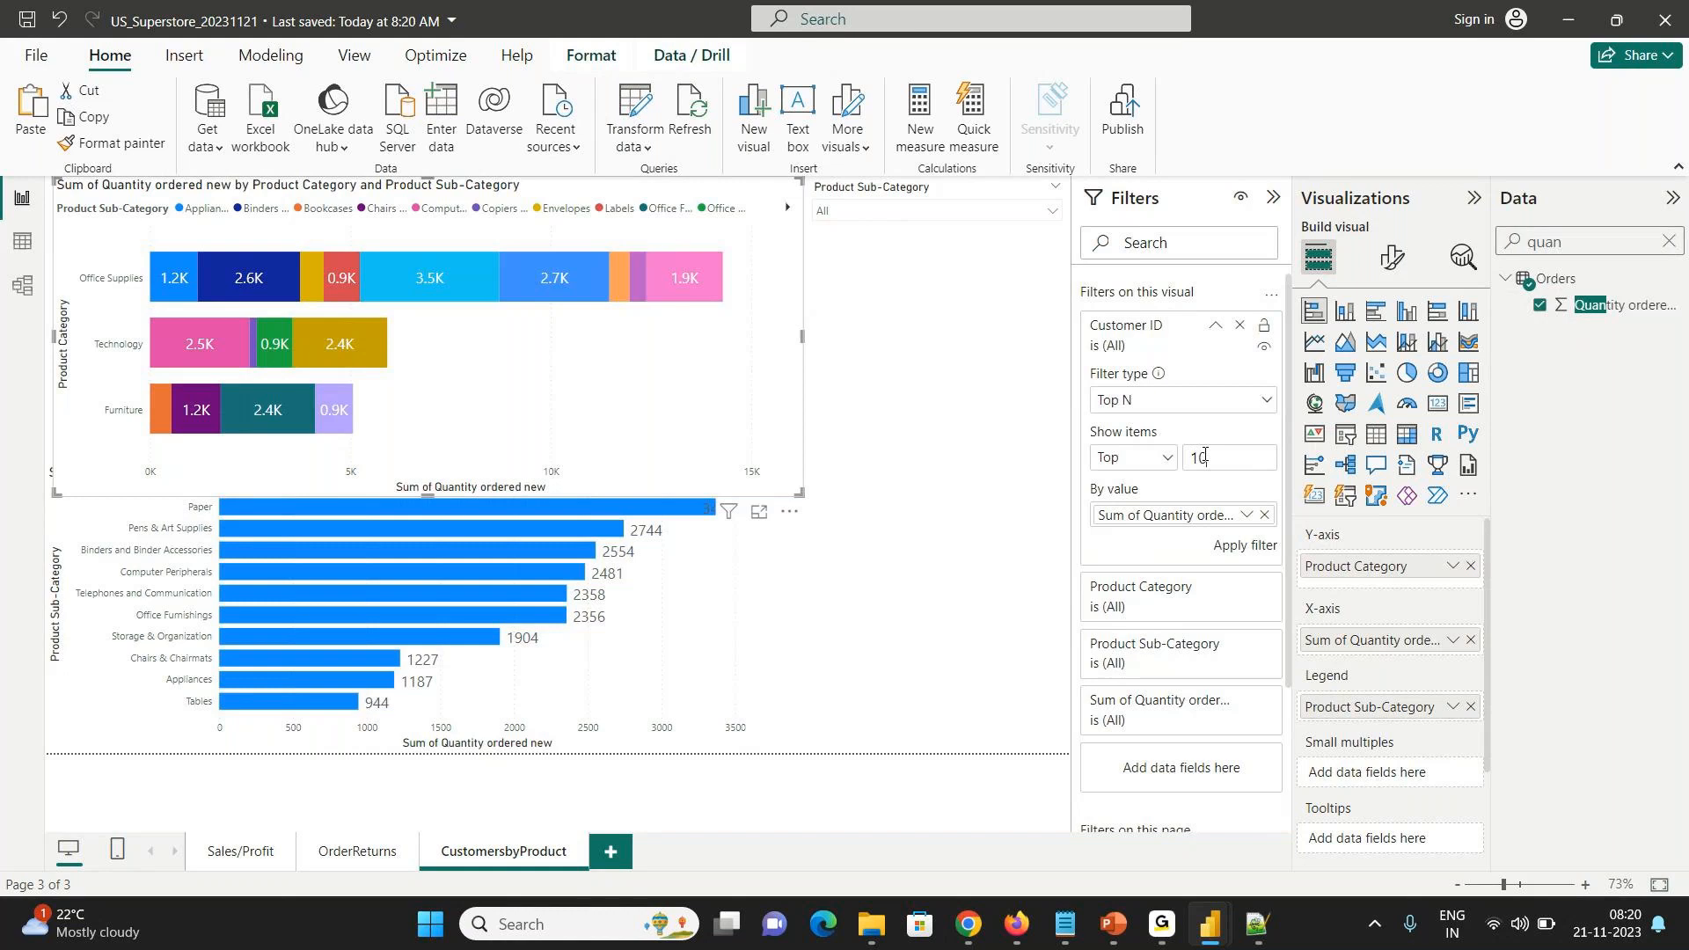
click(1230, 546)
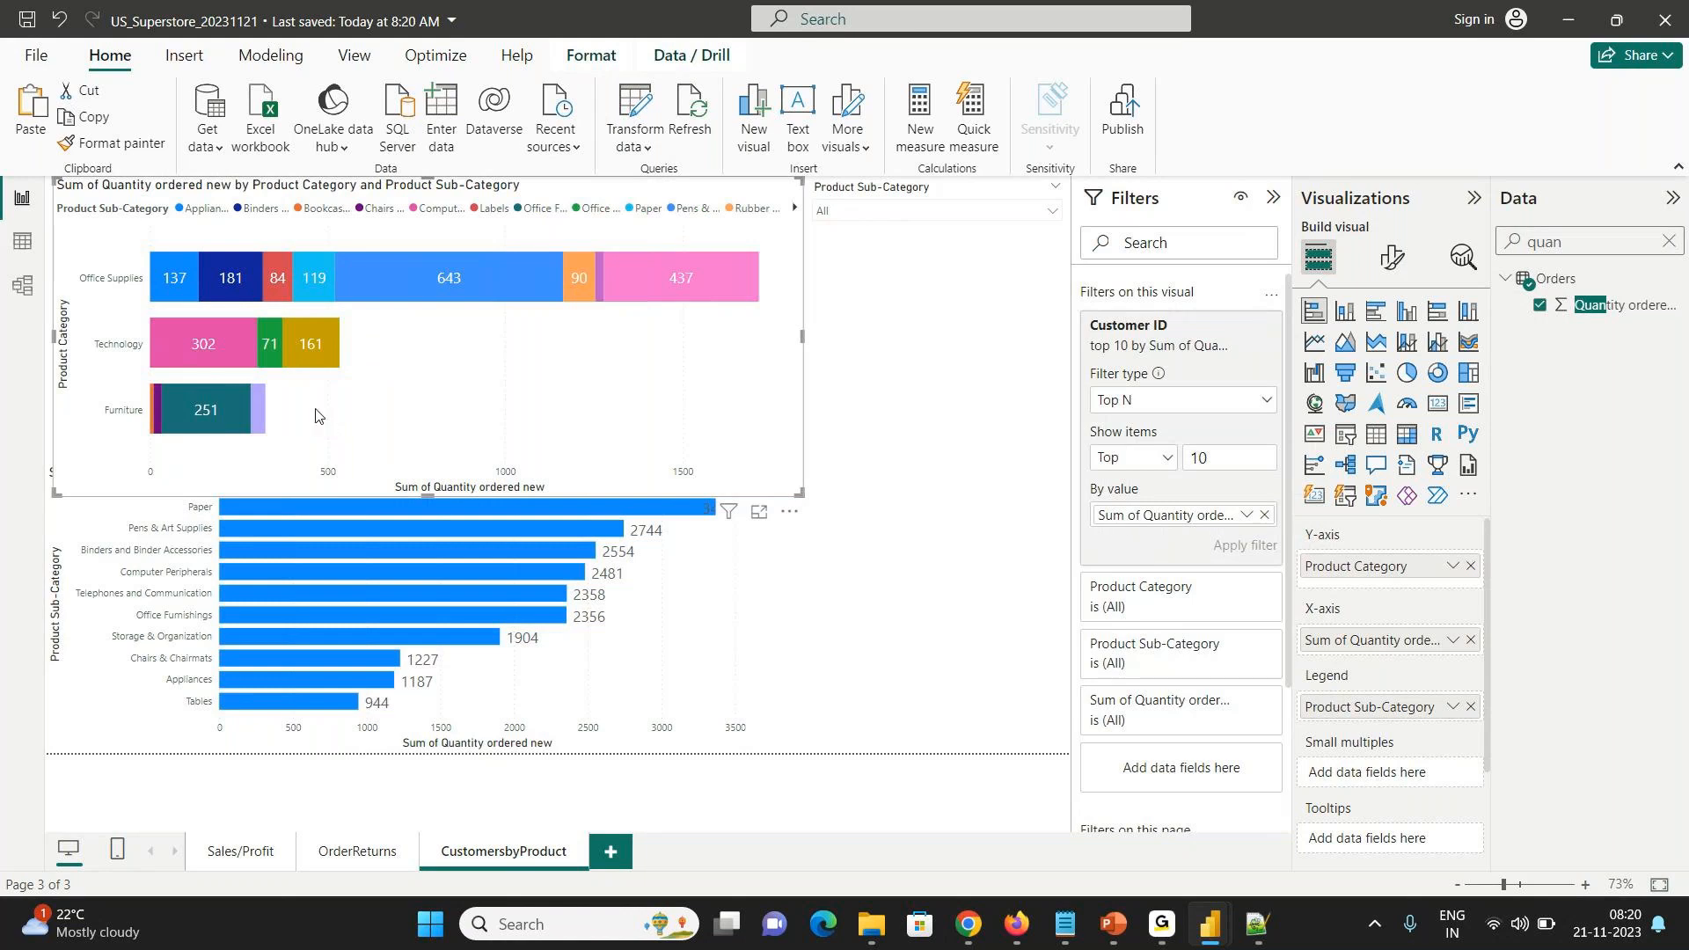
- Widen the lower Product Sub-Category chart to match the upper chart and clear its Product Sub-Category Top N filter
click(719, 605)
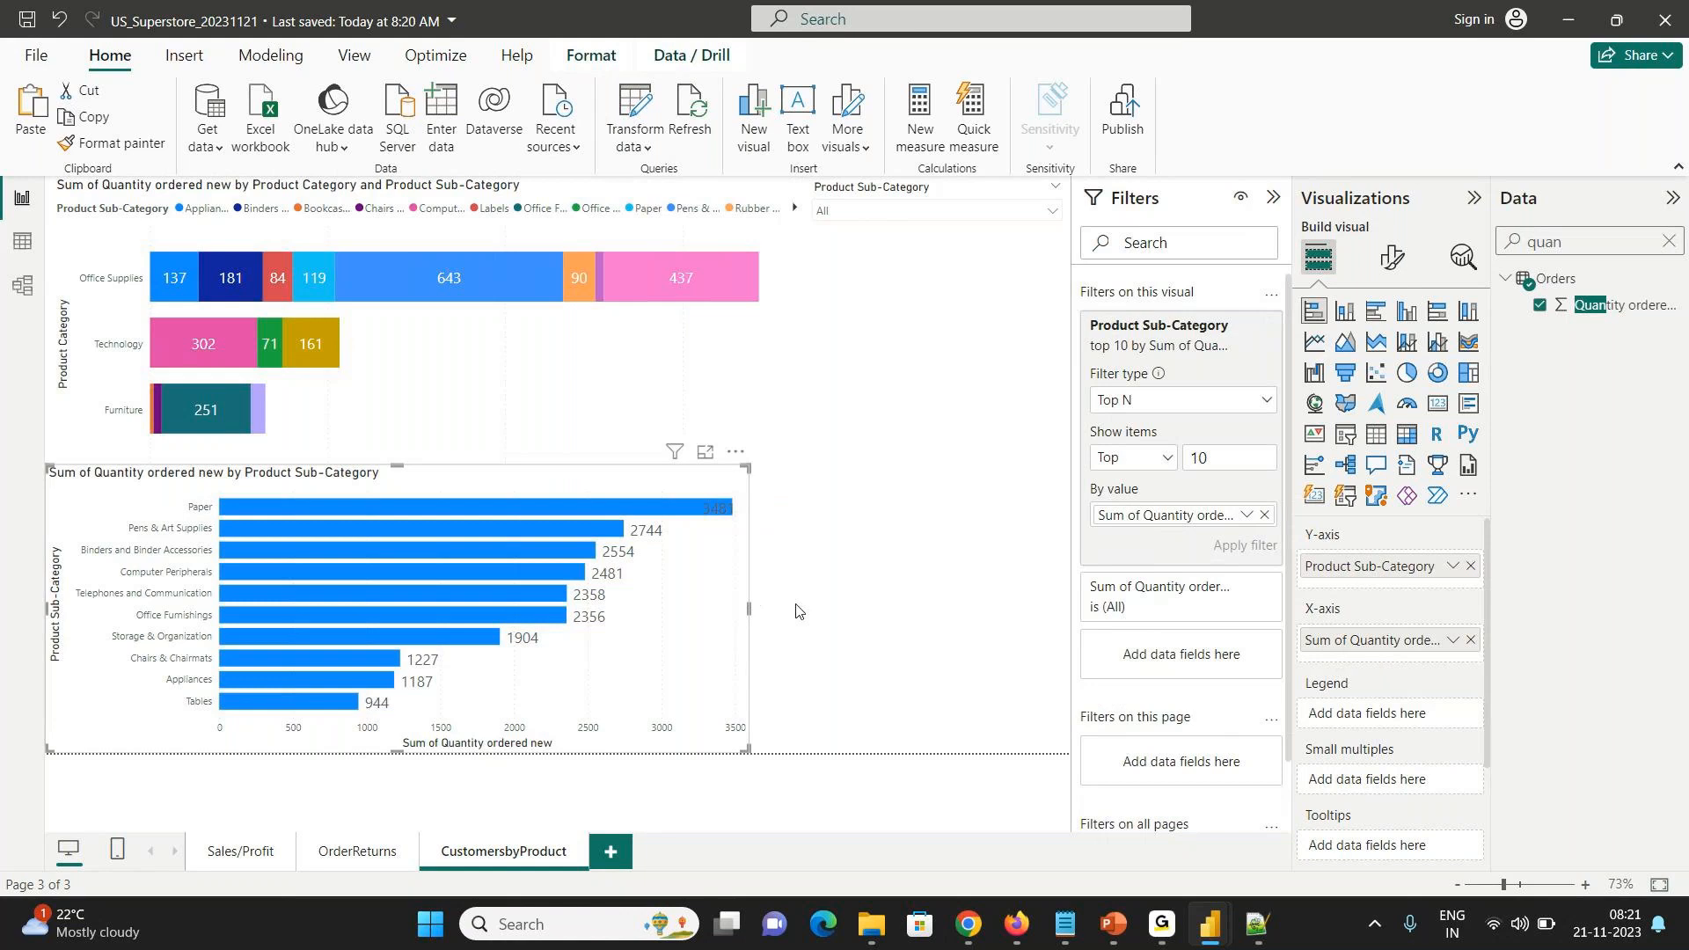
drag(796, 611, 806, 610)
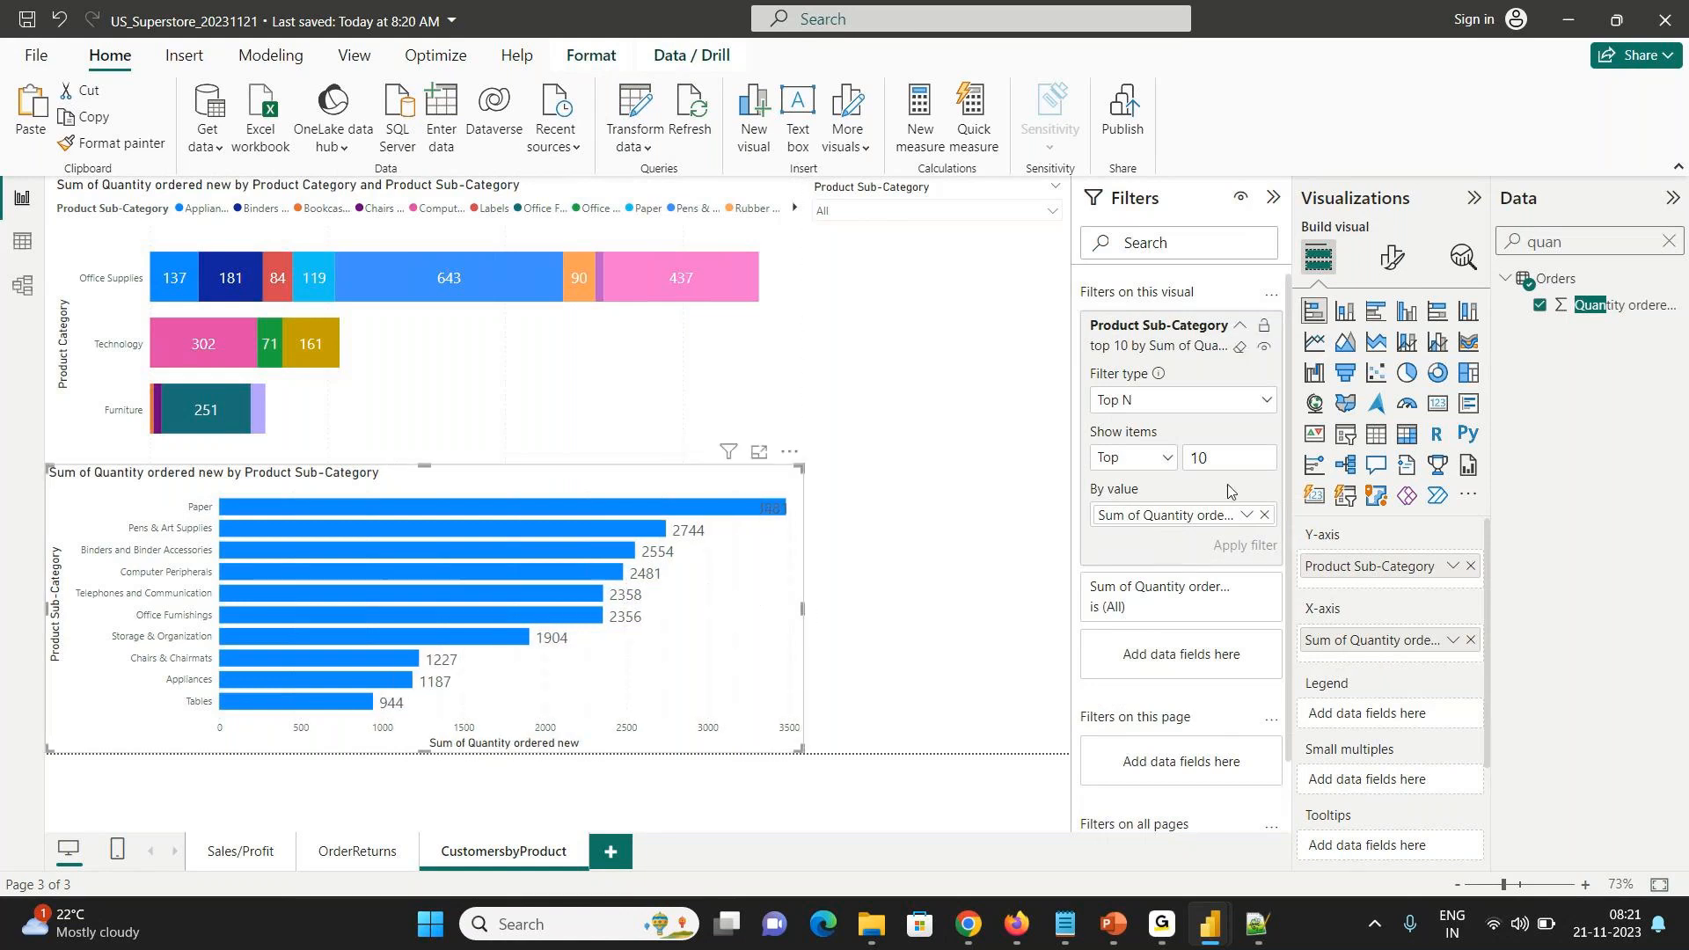
click(1241, 347)
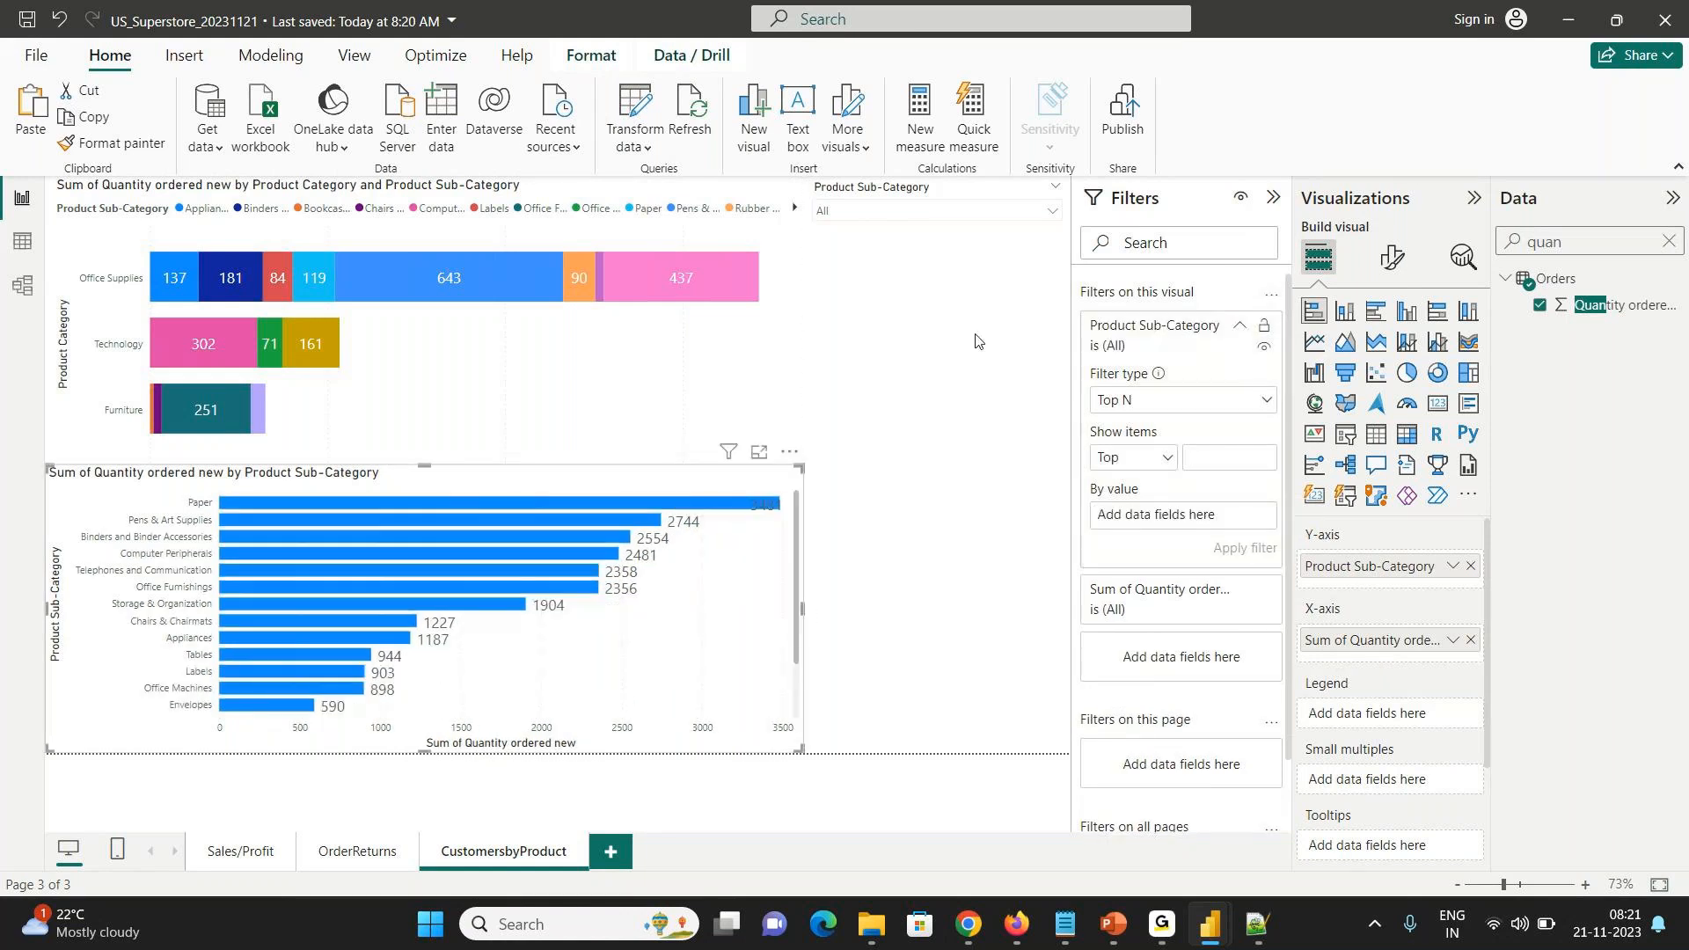
- Add Customer ID as a visual-level filter on the lower Product Sub-Category chart
double_click(1557, 242)
text(cust)
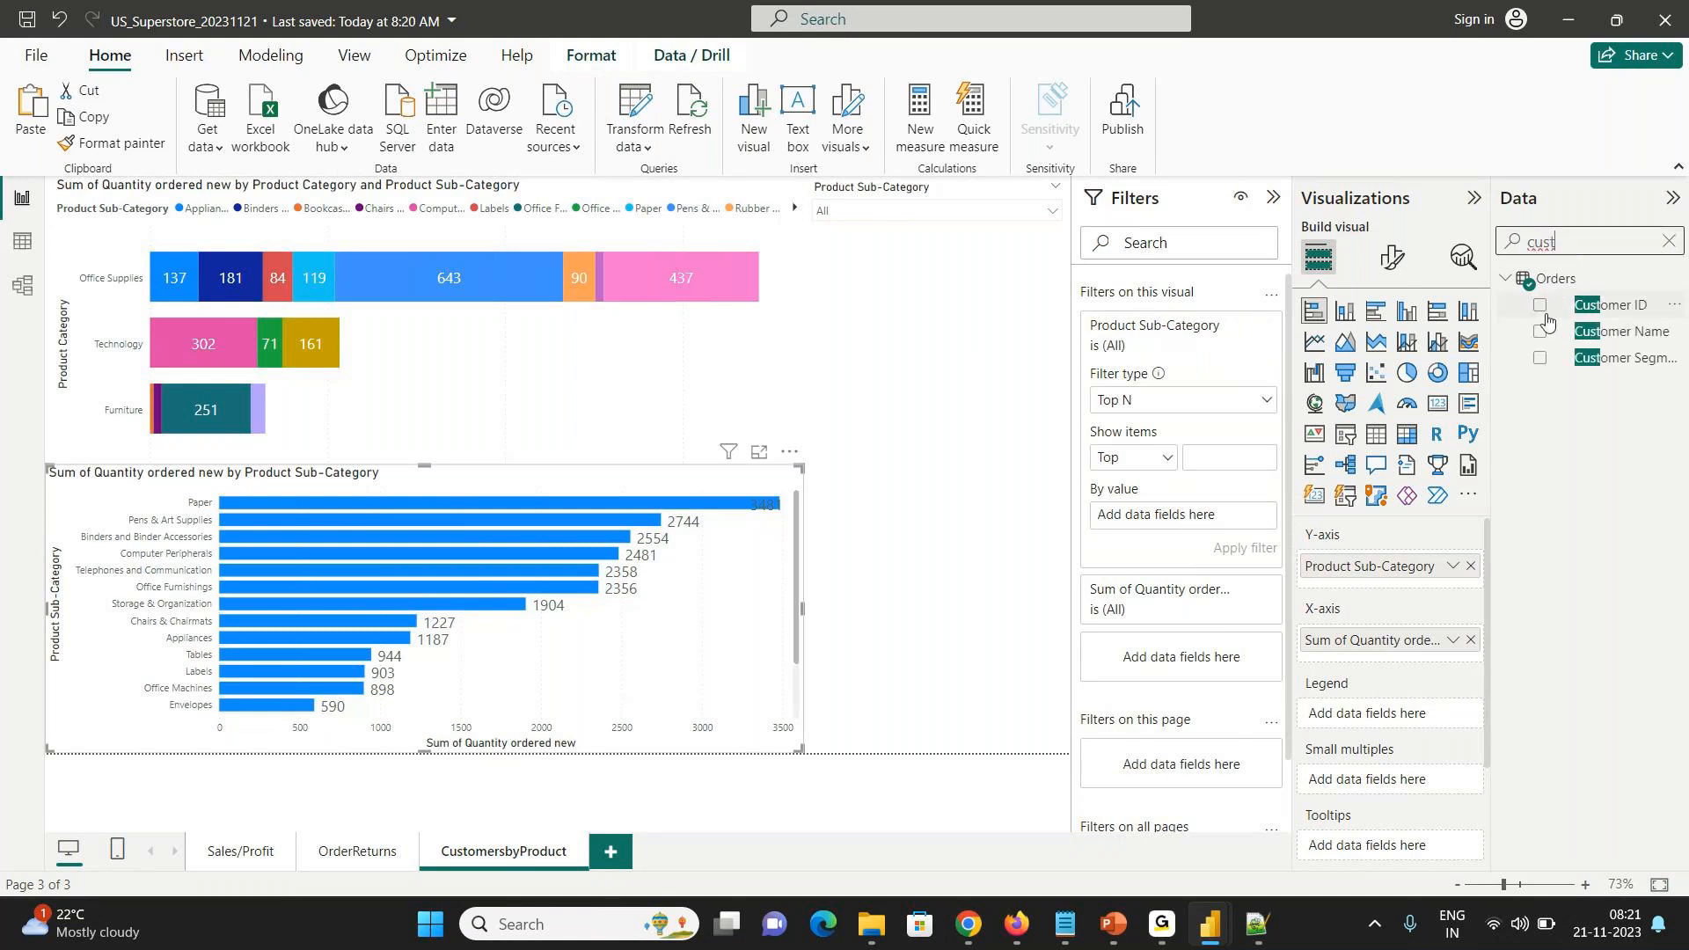
click(1612, 306)
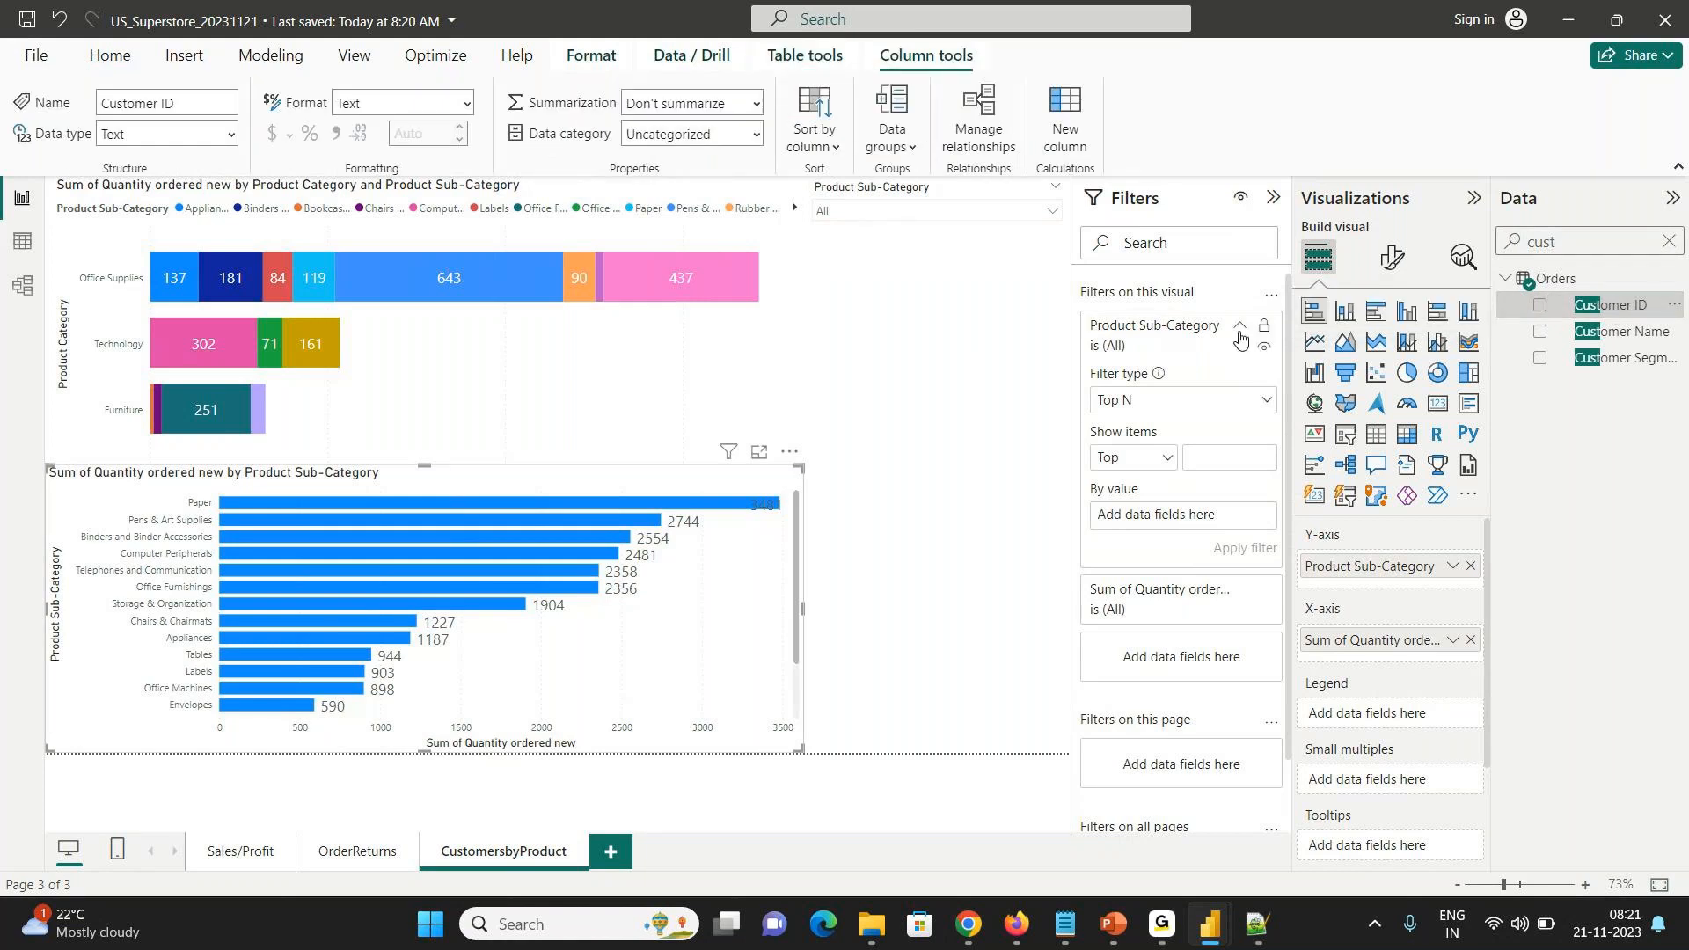
click(1239, 333)
drag(1613, 305, 1191, 450)
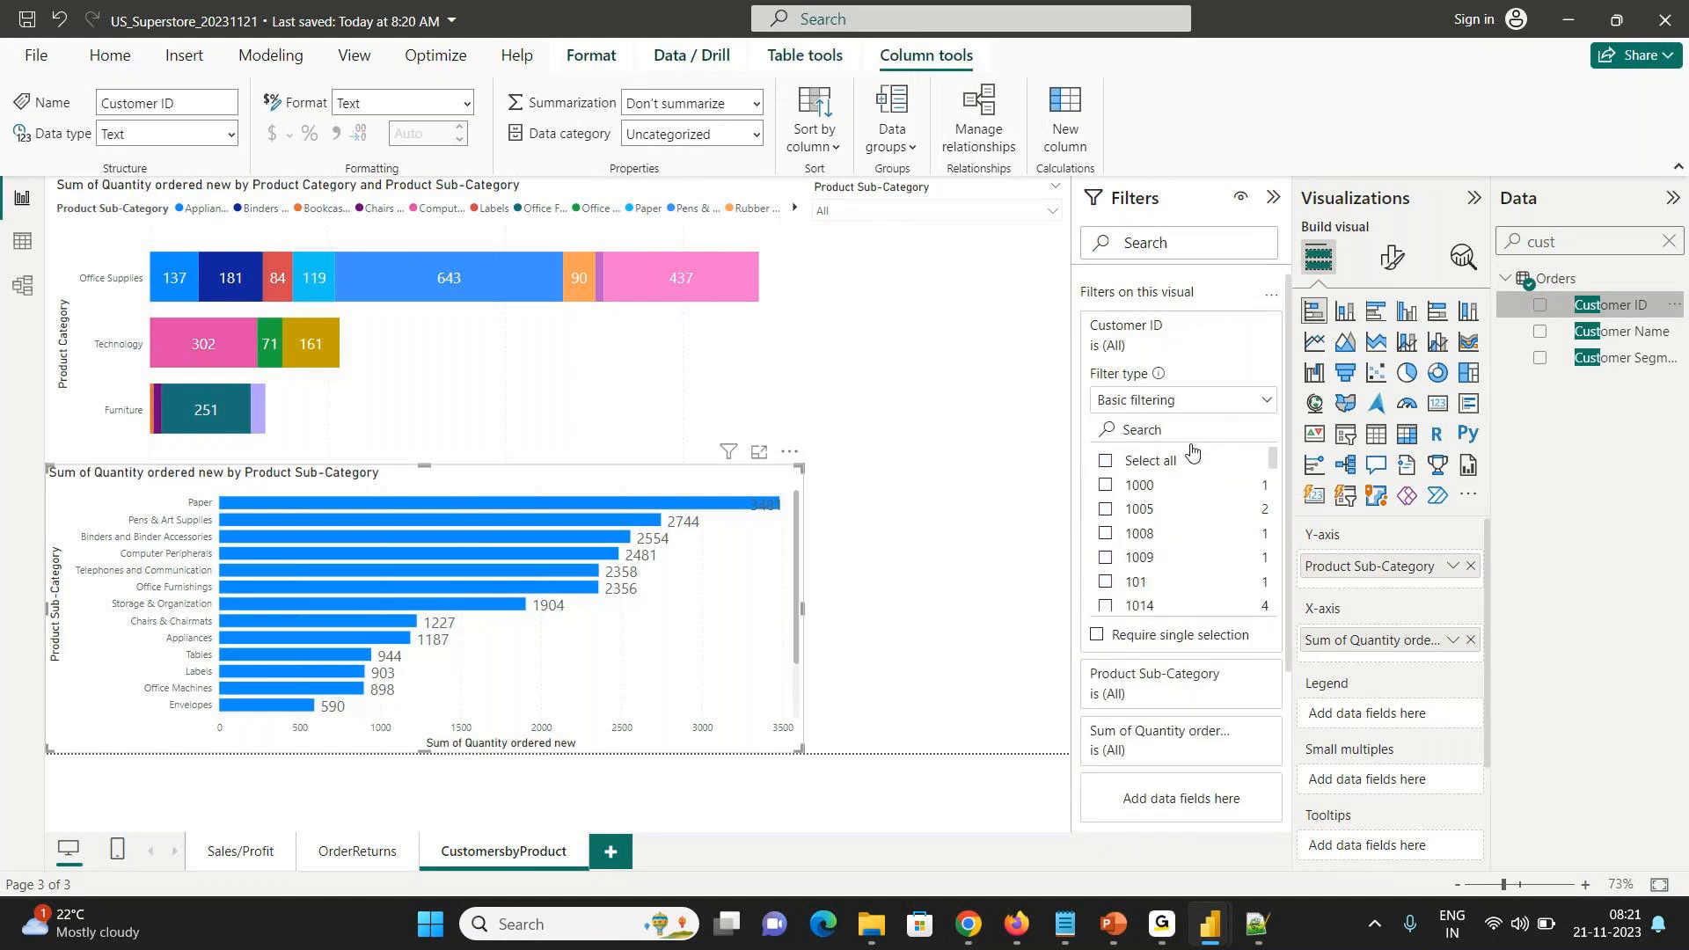
- Filter the lower Product Sub-Category chart's Customer ID to the top 10 by Sum of Quantity ordered new
double_click(1569, 234)
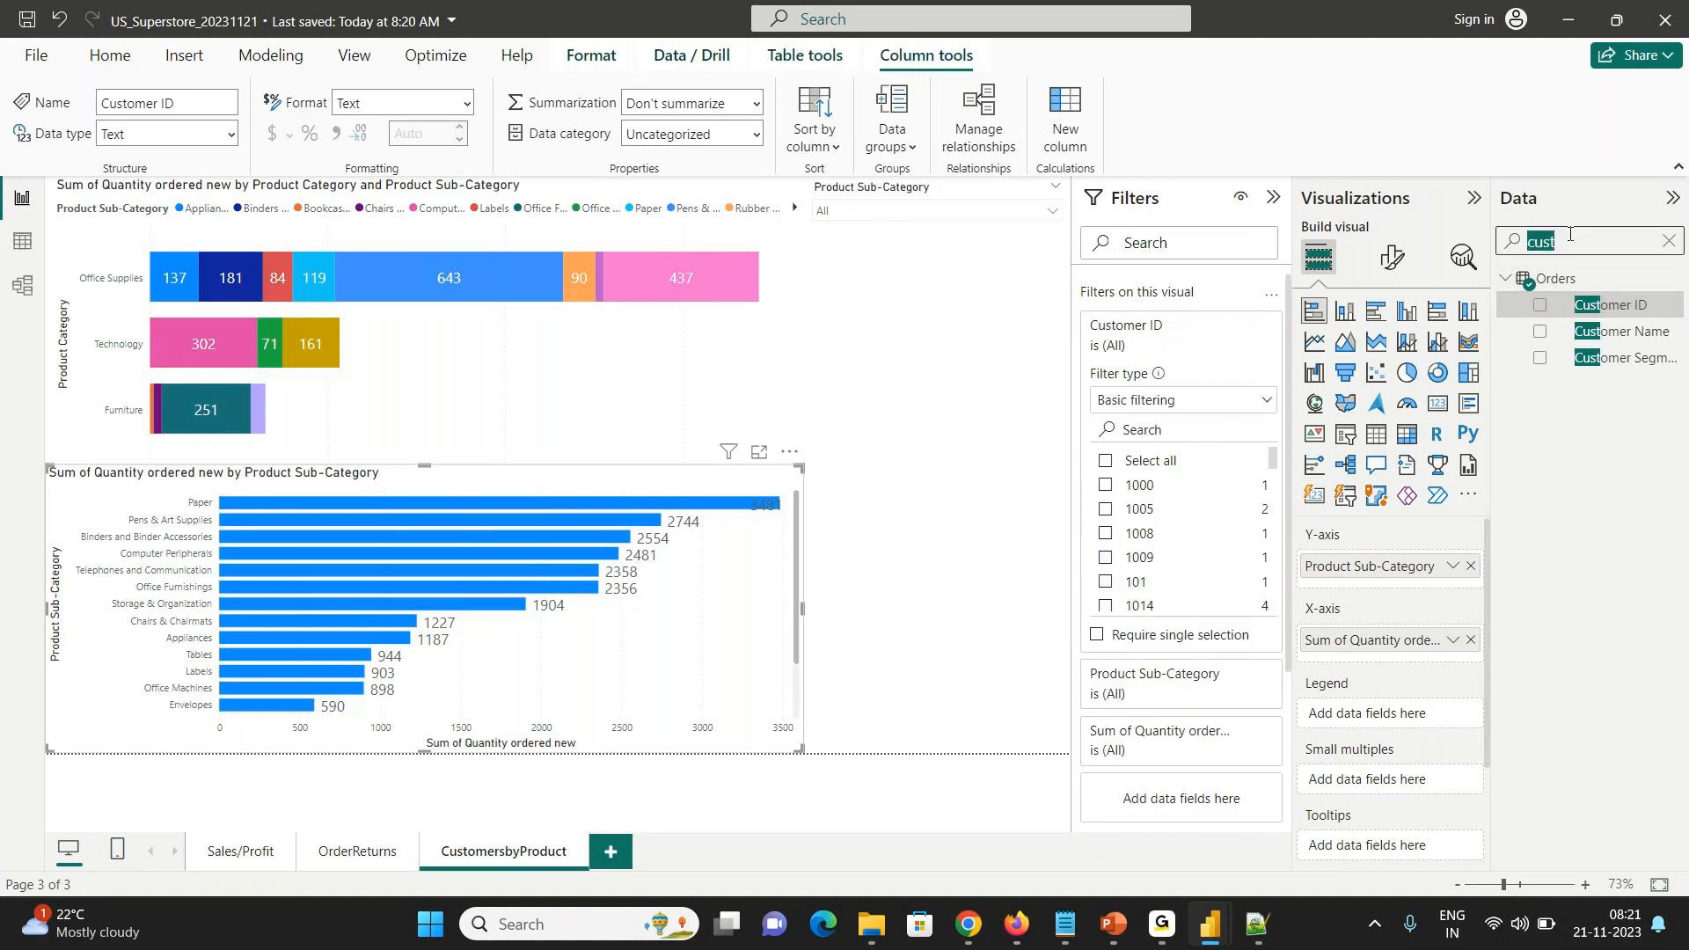
text(quan)
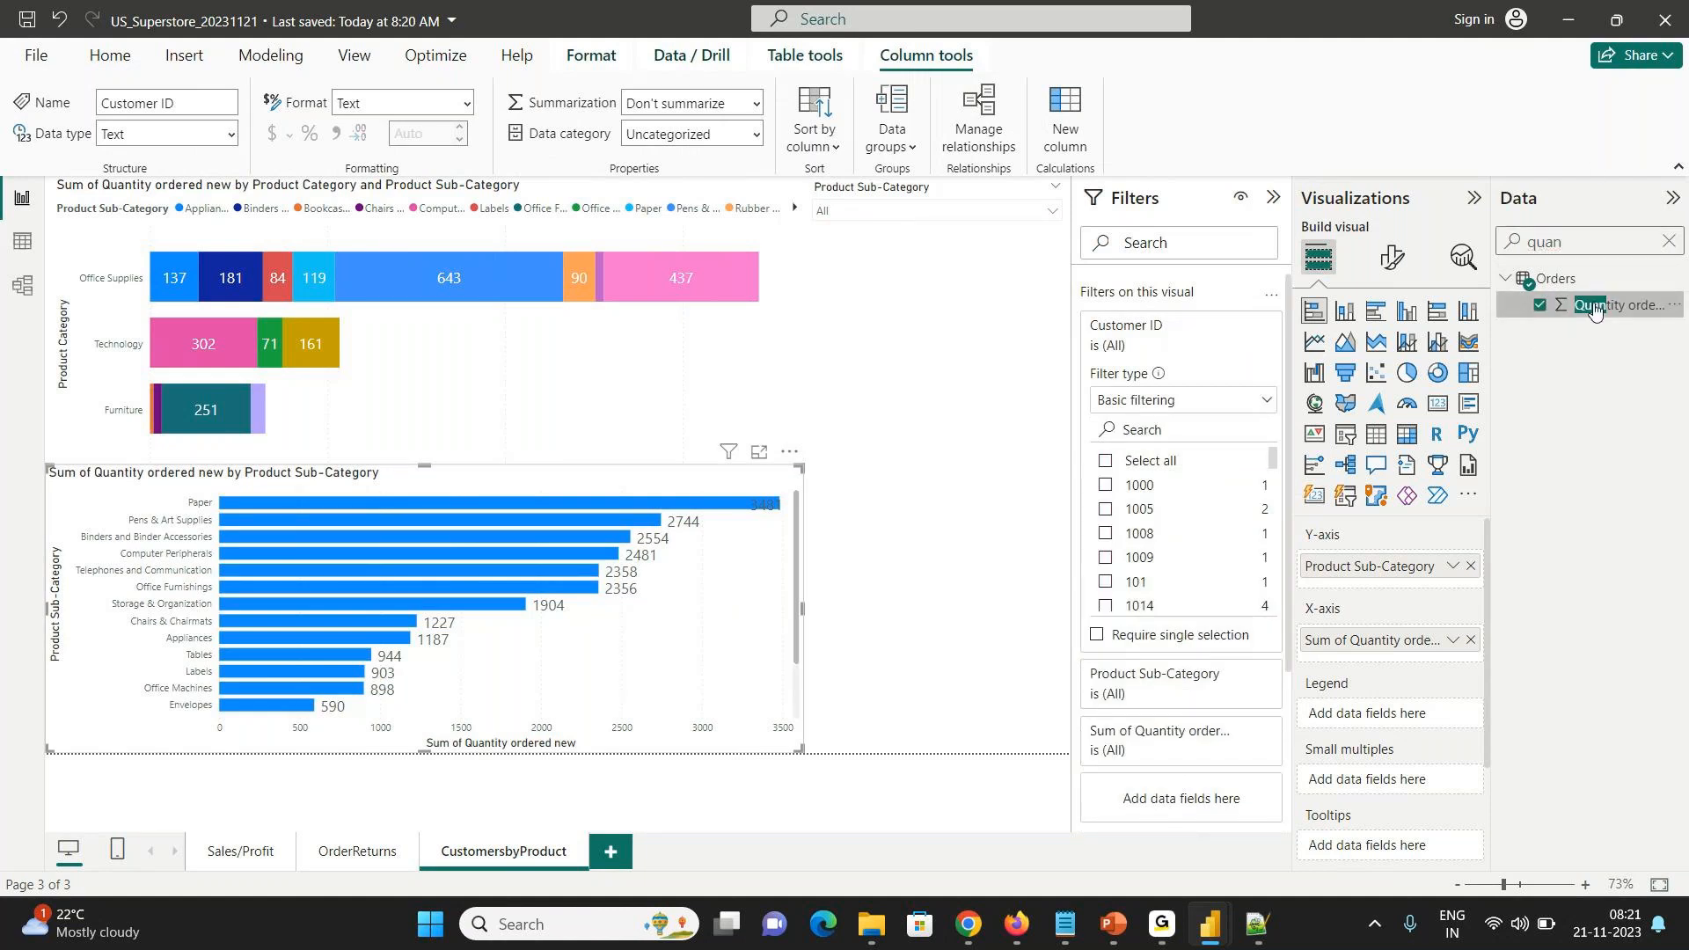
click(1221, 401)
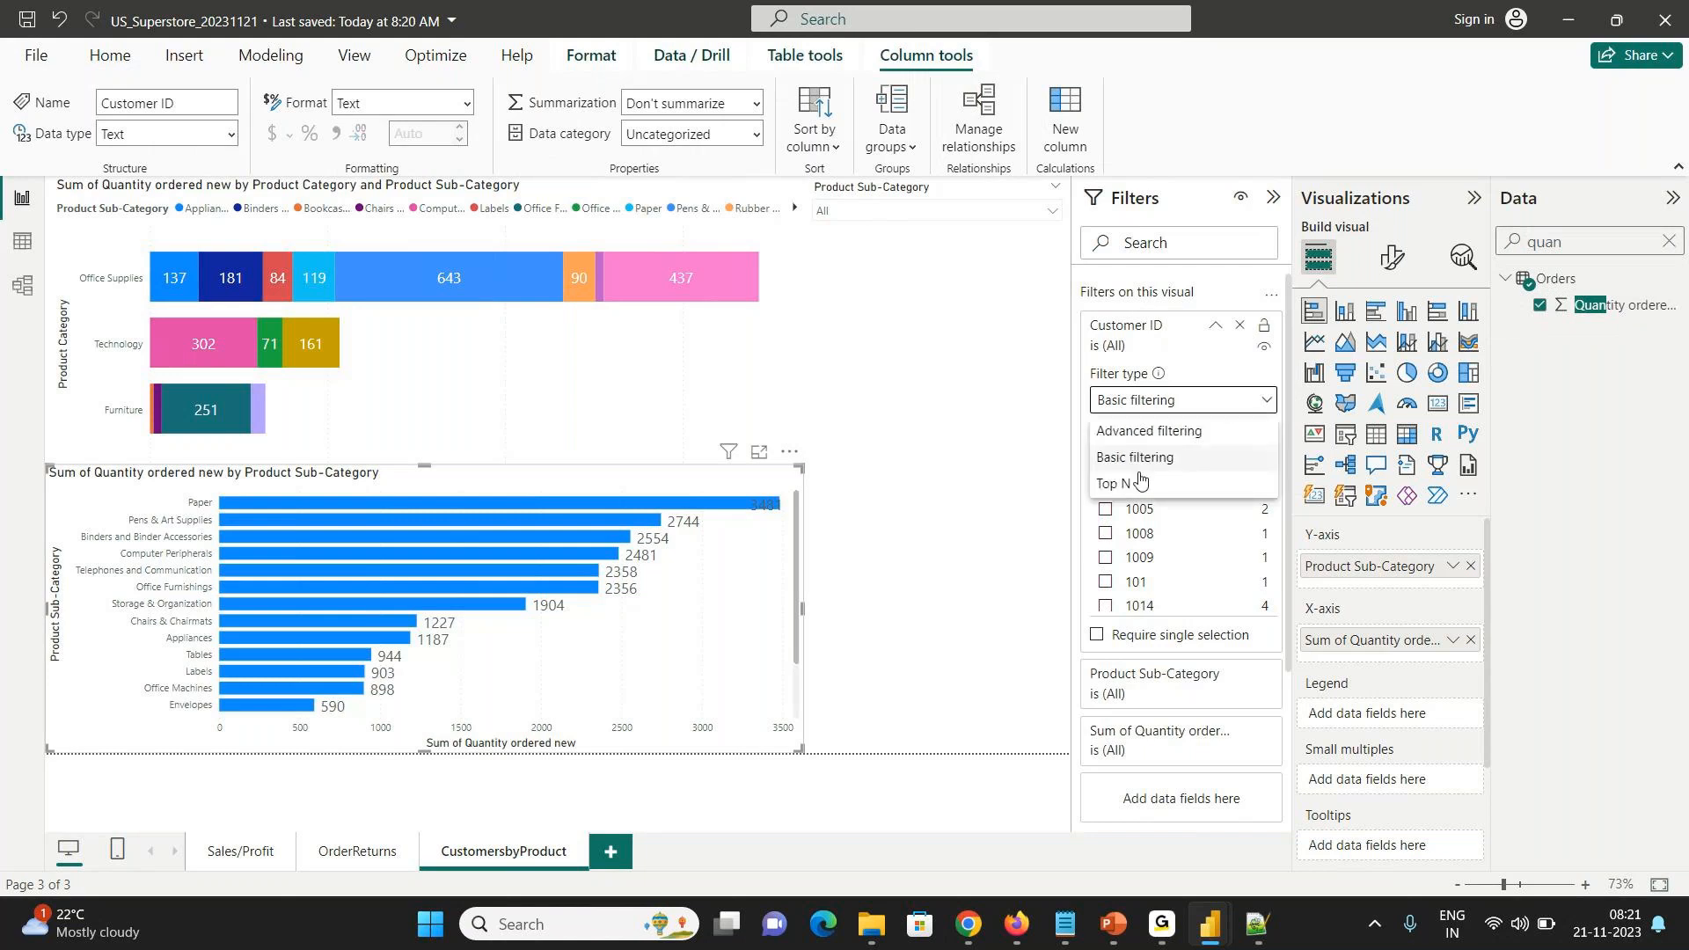
click(1129, 485)
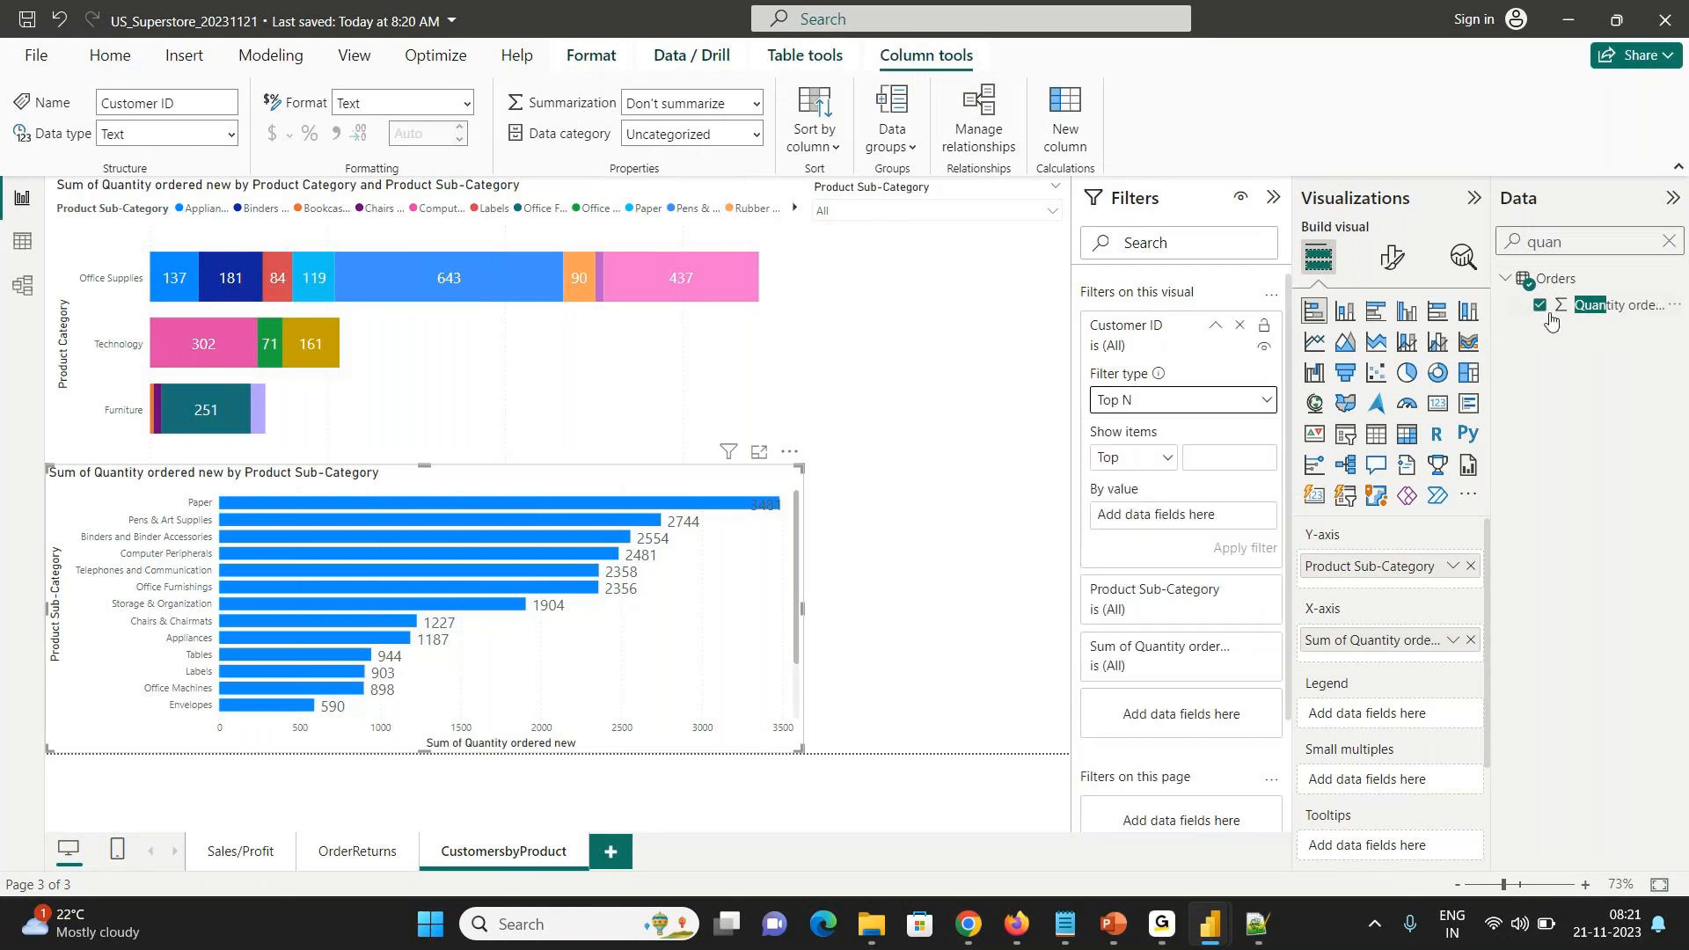
drag(1589, 312, 1165, 529)
drag(1168, 522, 1168, 520)
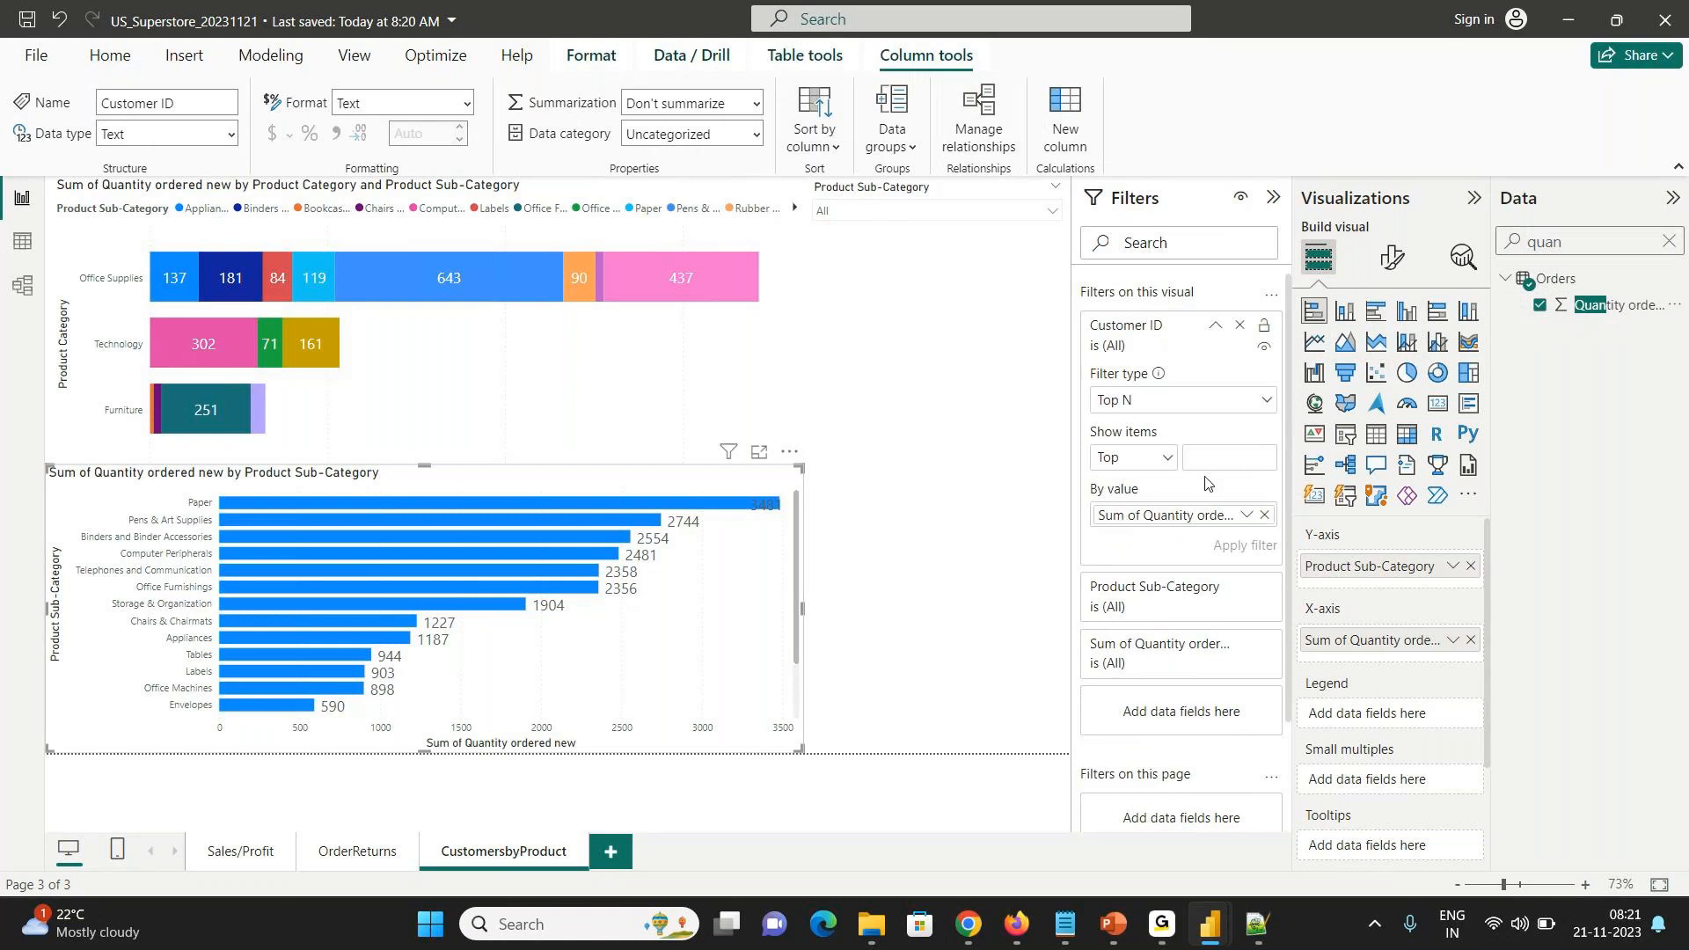
click(1212, 459)
text(10)
click(1248, 547)
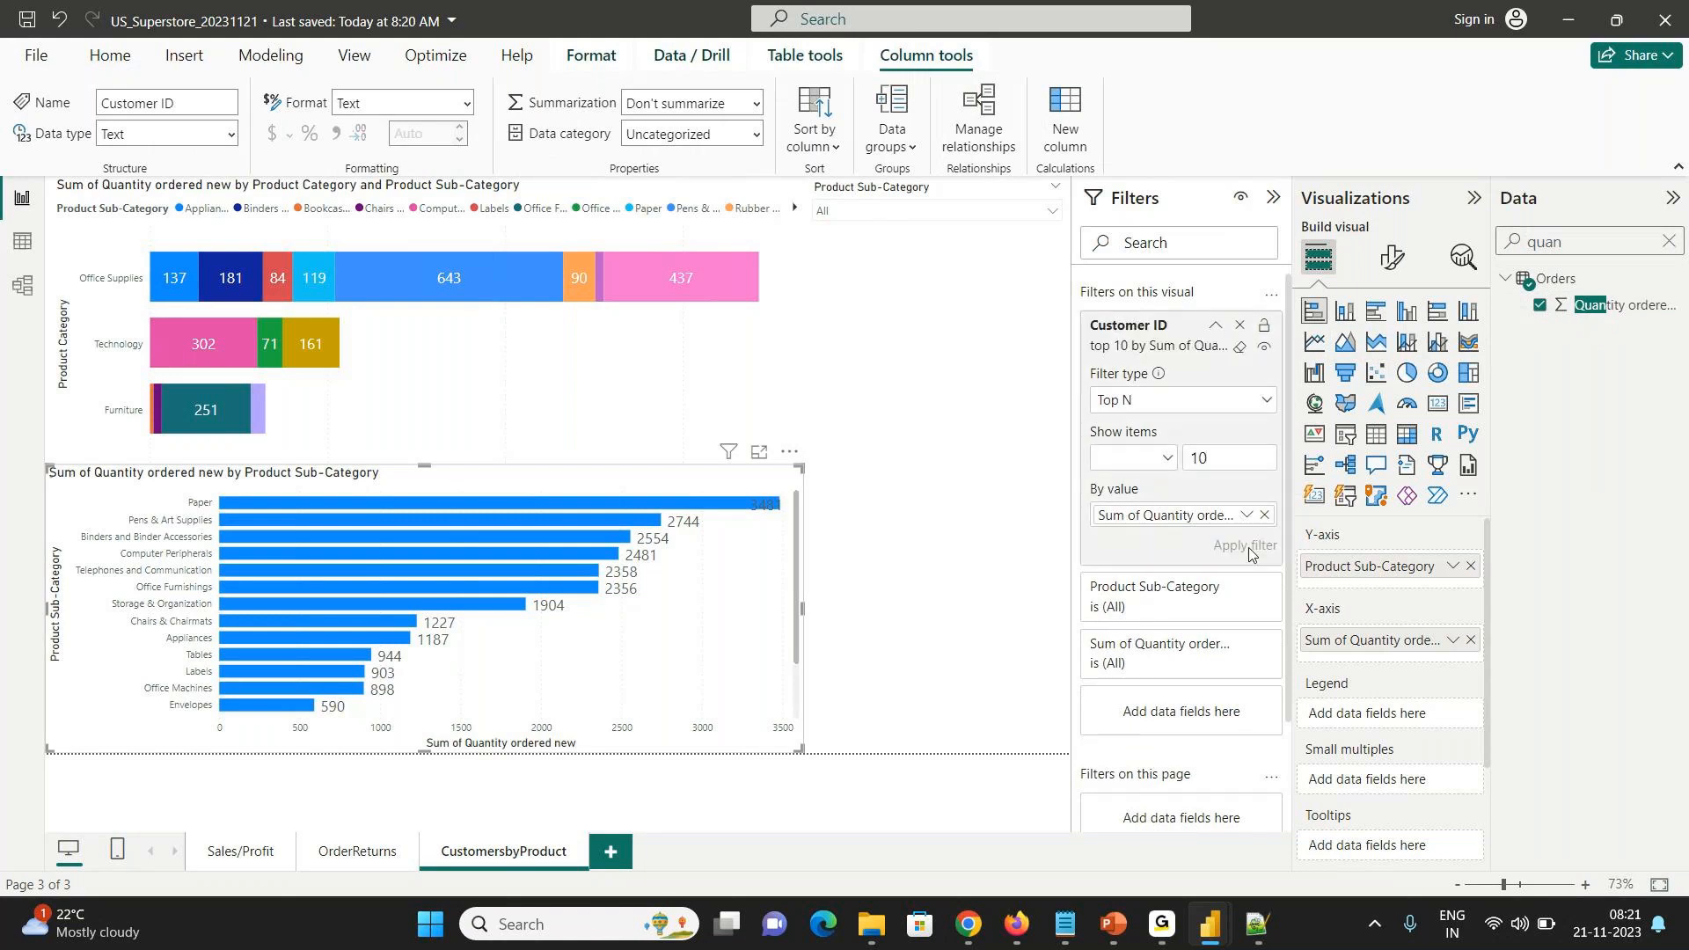
click(851, 513)
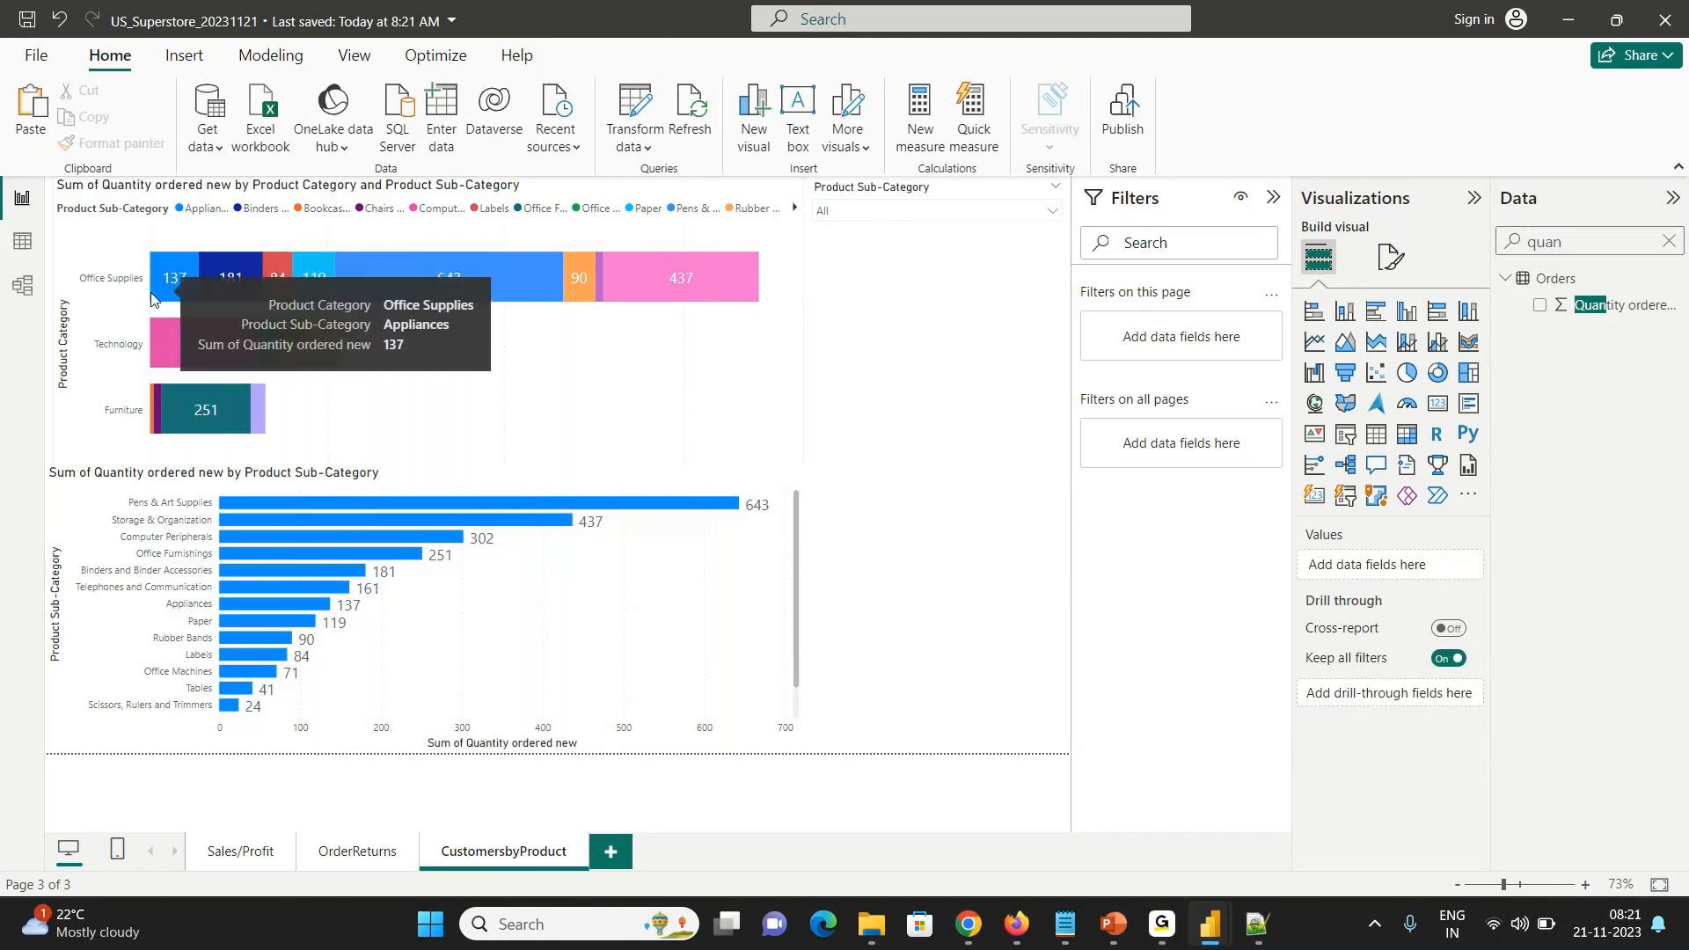
- Remove Product Sub-Category from the upper chart's legend and shorten the lower chart from its upper edge so the two charts do not overlap
mouse_move(324, 283)
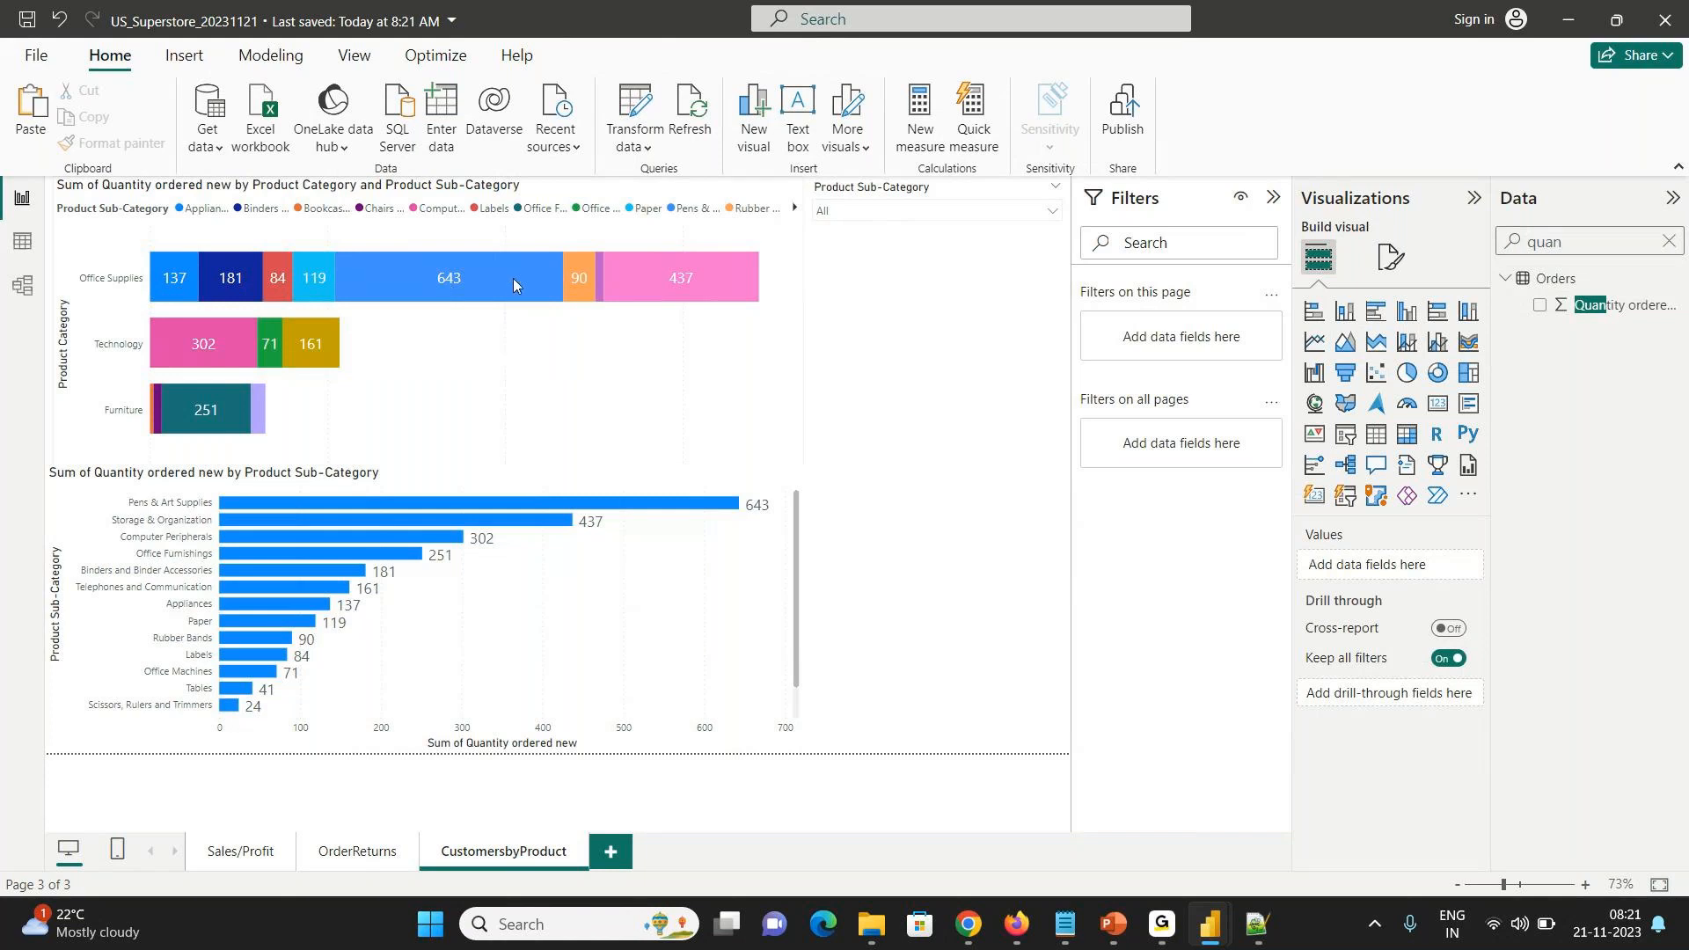
click(740, 198)
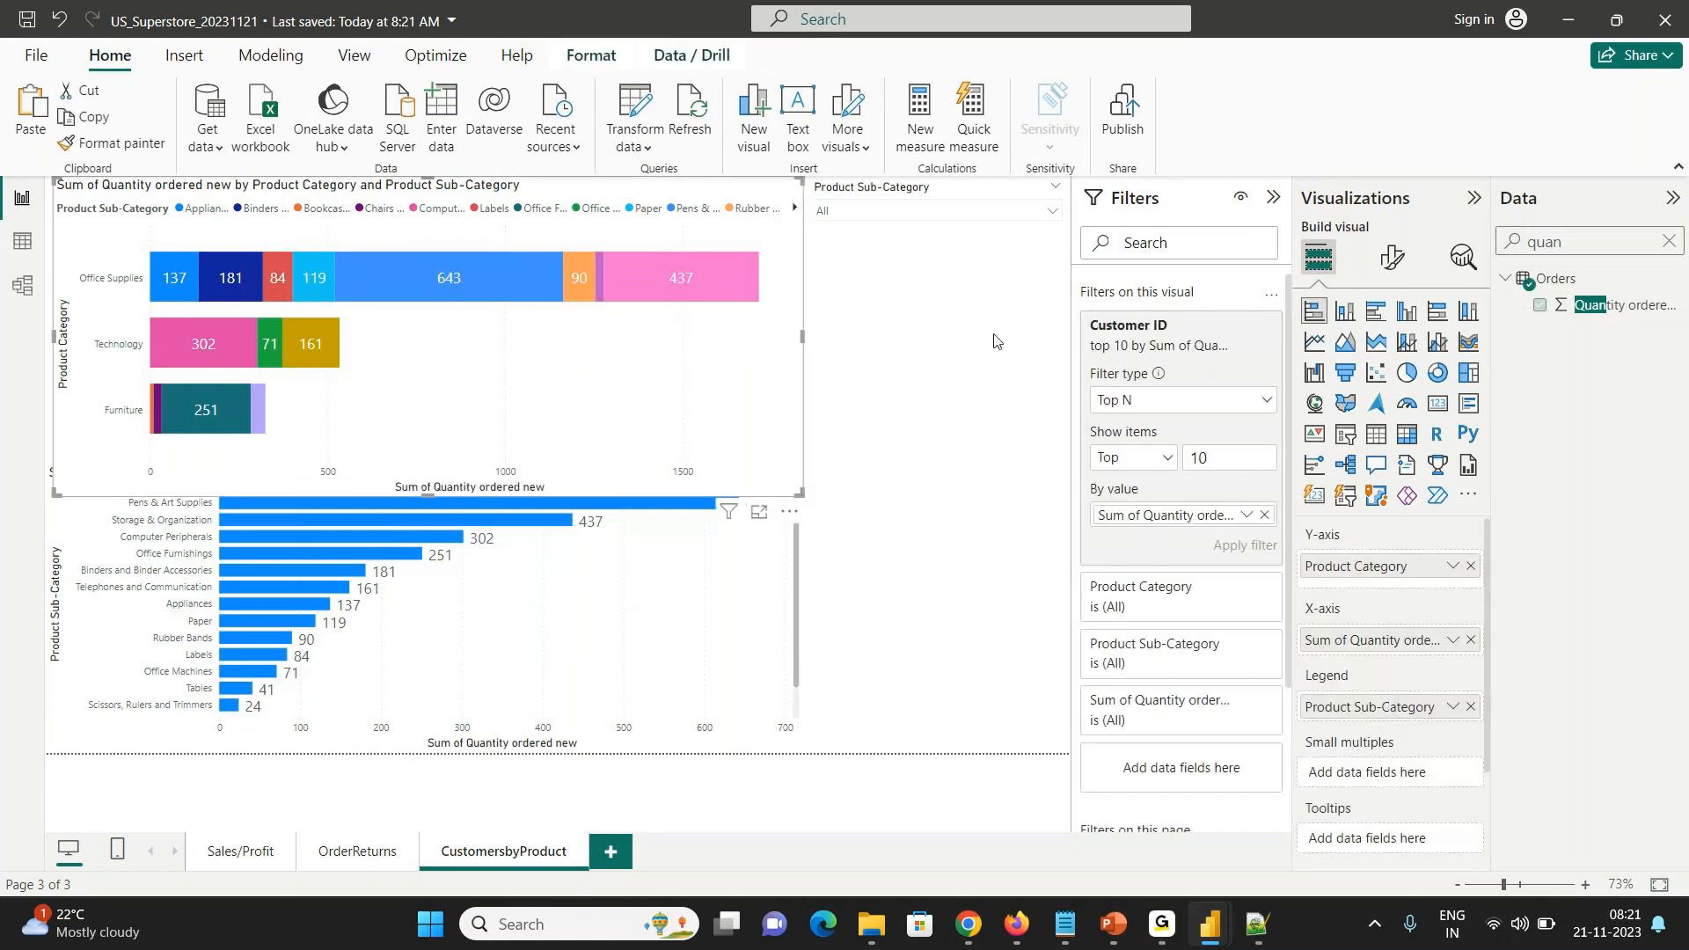
click(1470, 706)
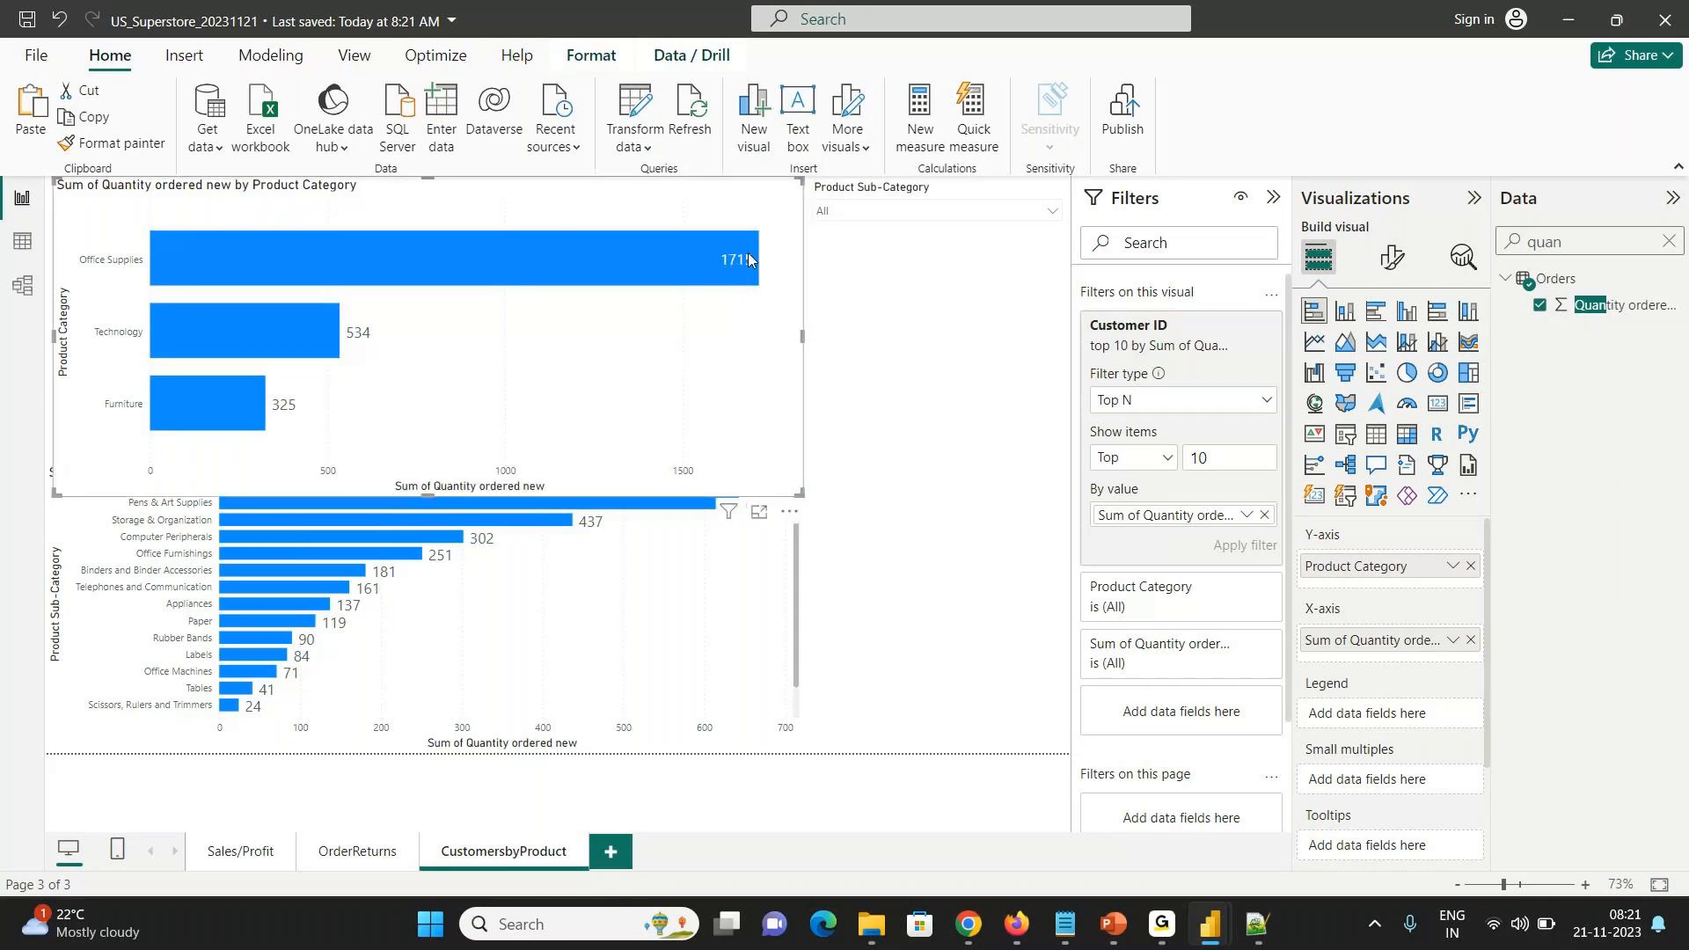
mouse_move(731, 270)
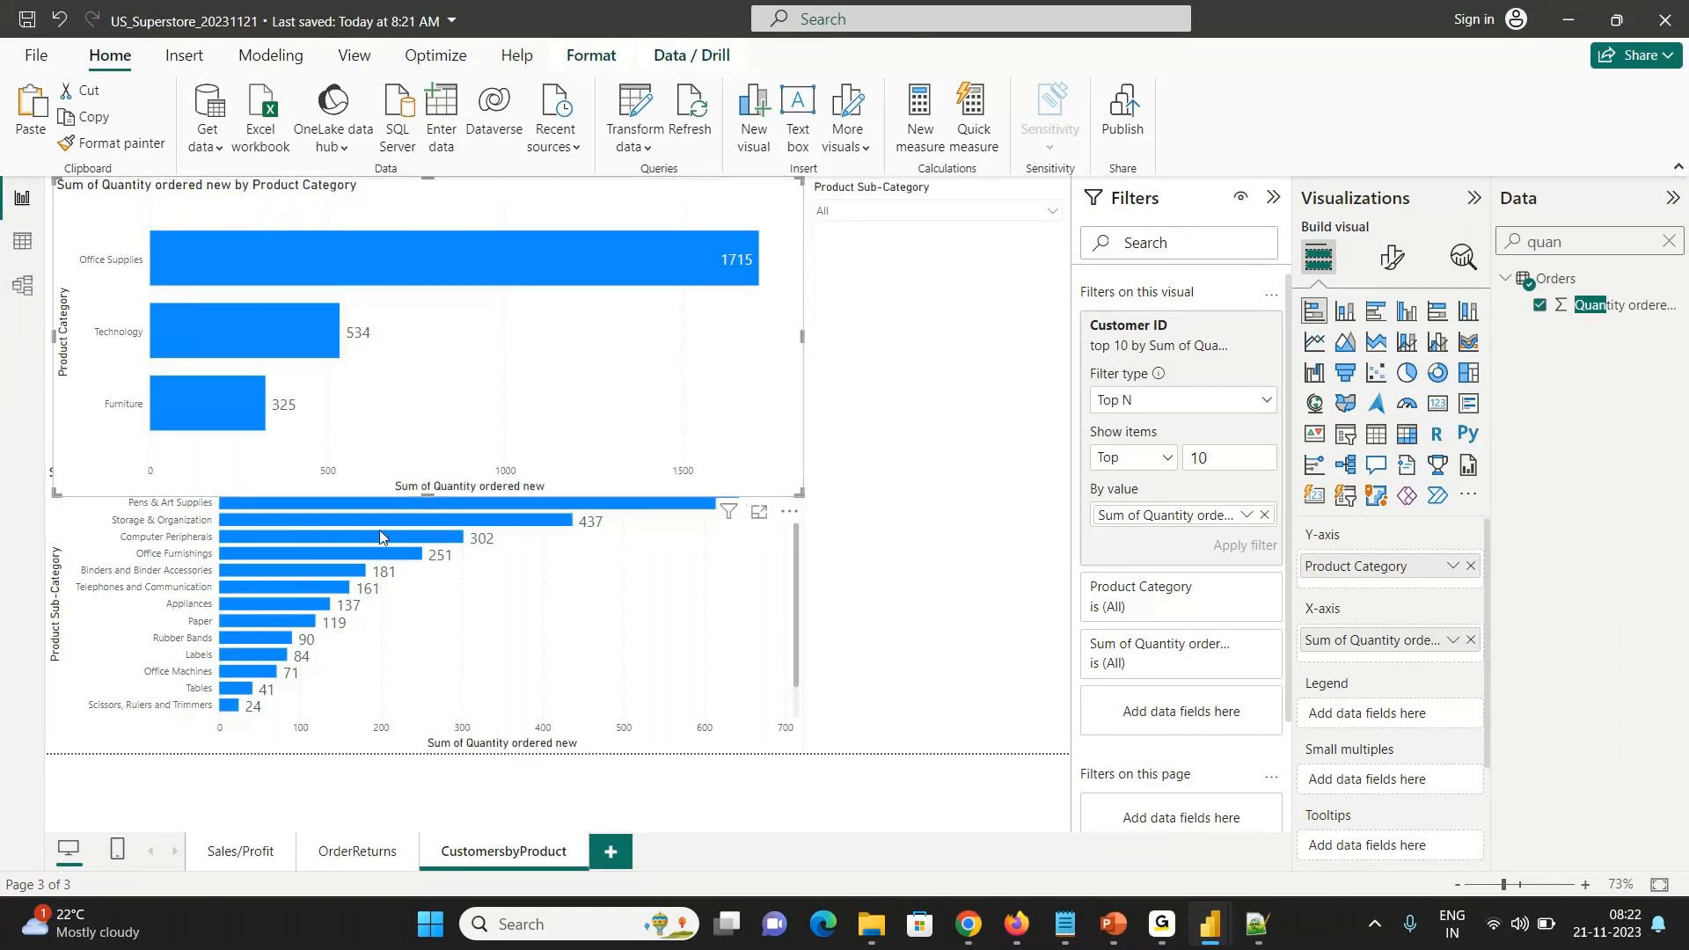
click(690, 643)
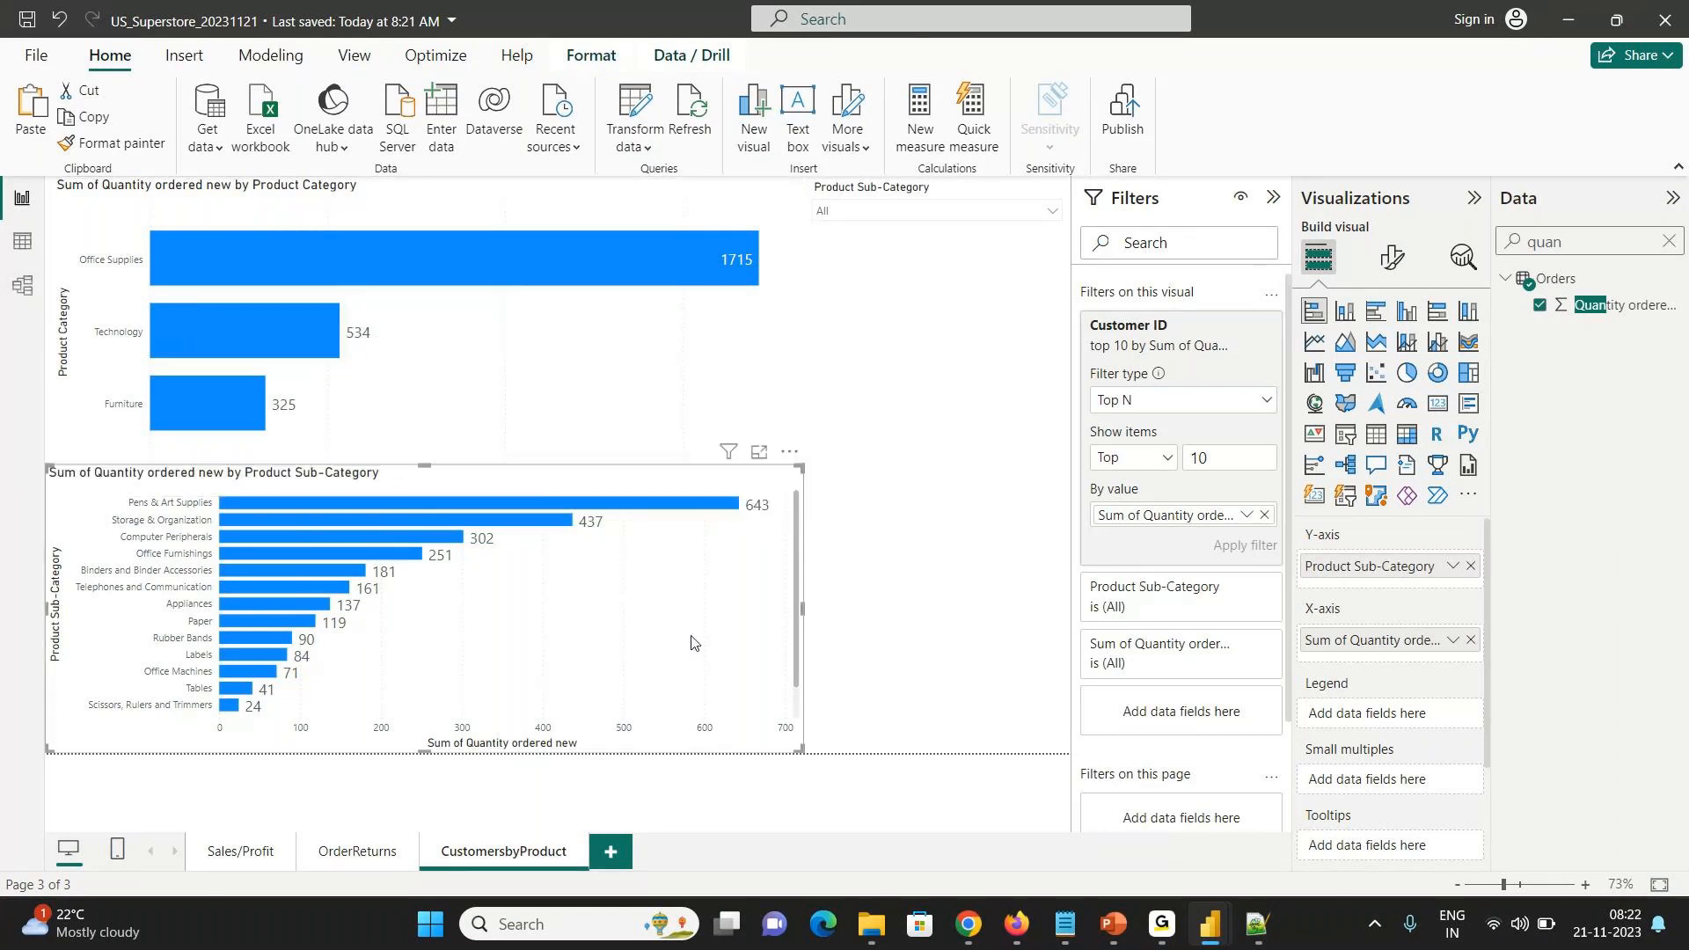
drag(424, 464, 425, 498)
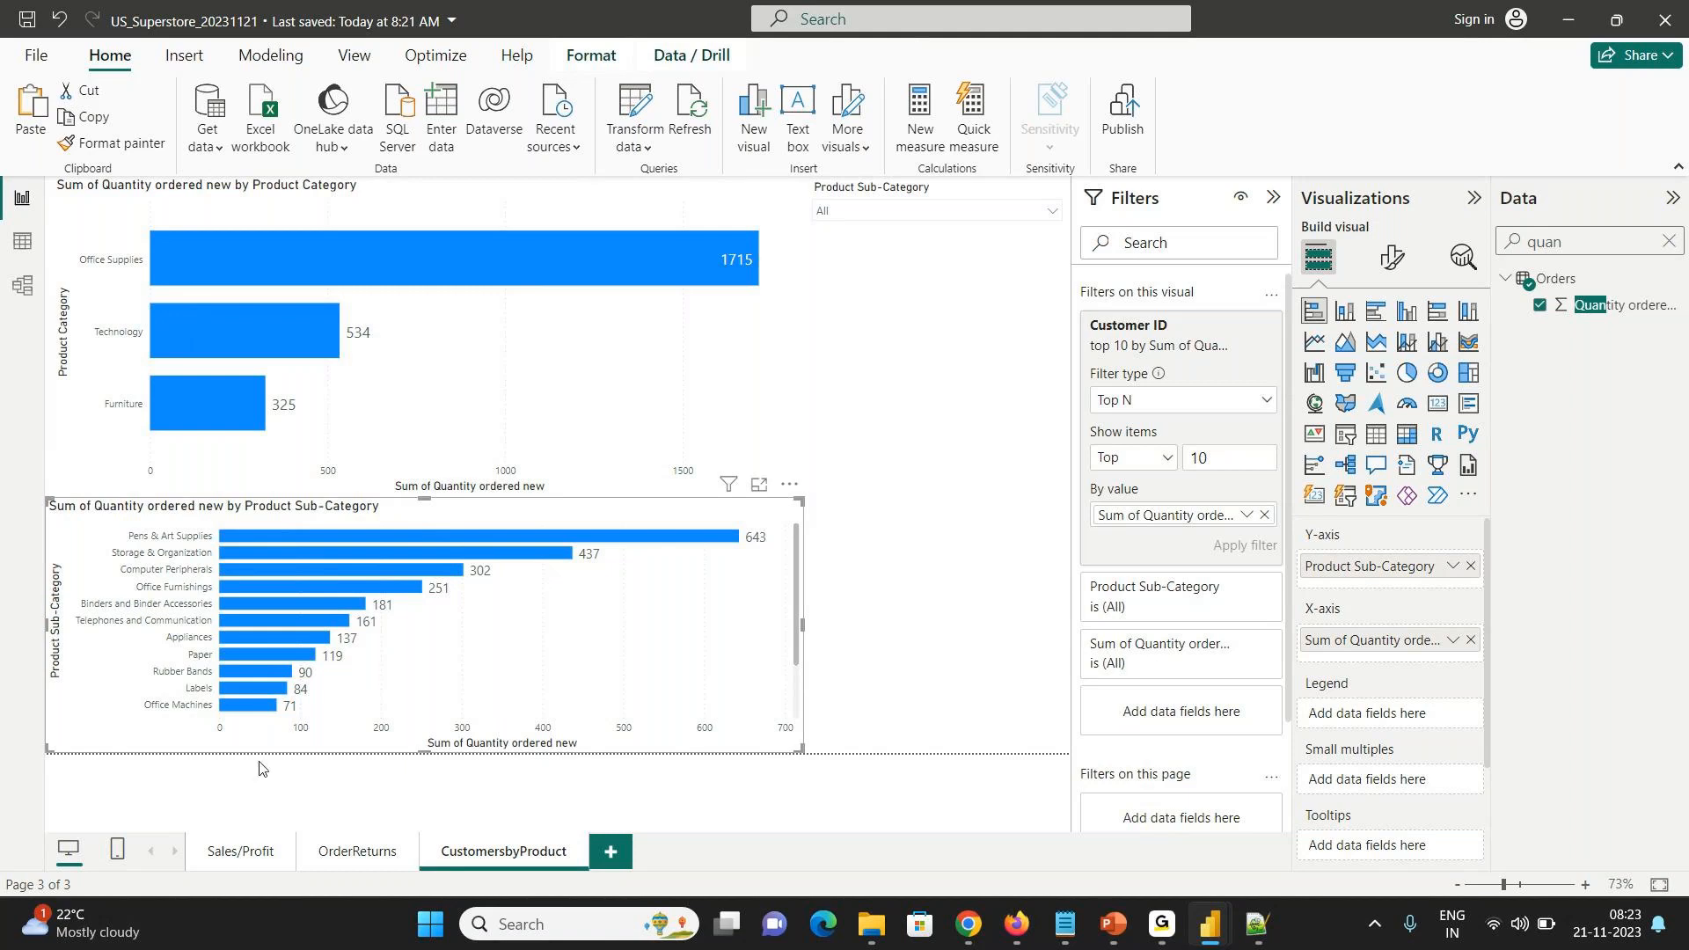
- Review the Sales/Profit, OrderReturns and CustomersbyProduct pages, and return to Sales/Profit to examine its state charts
click(251, 852)
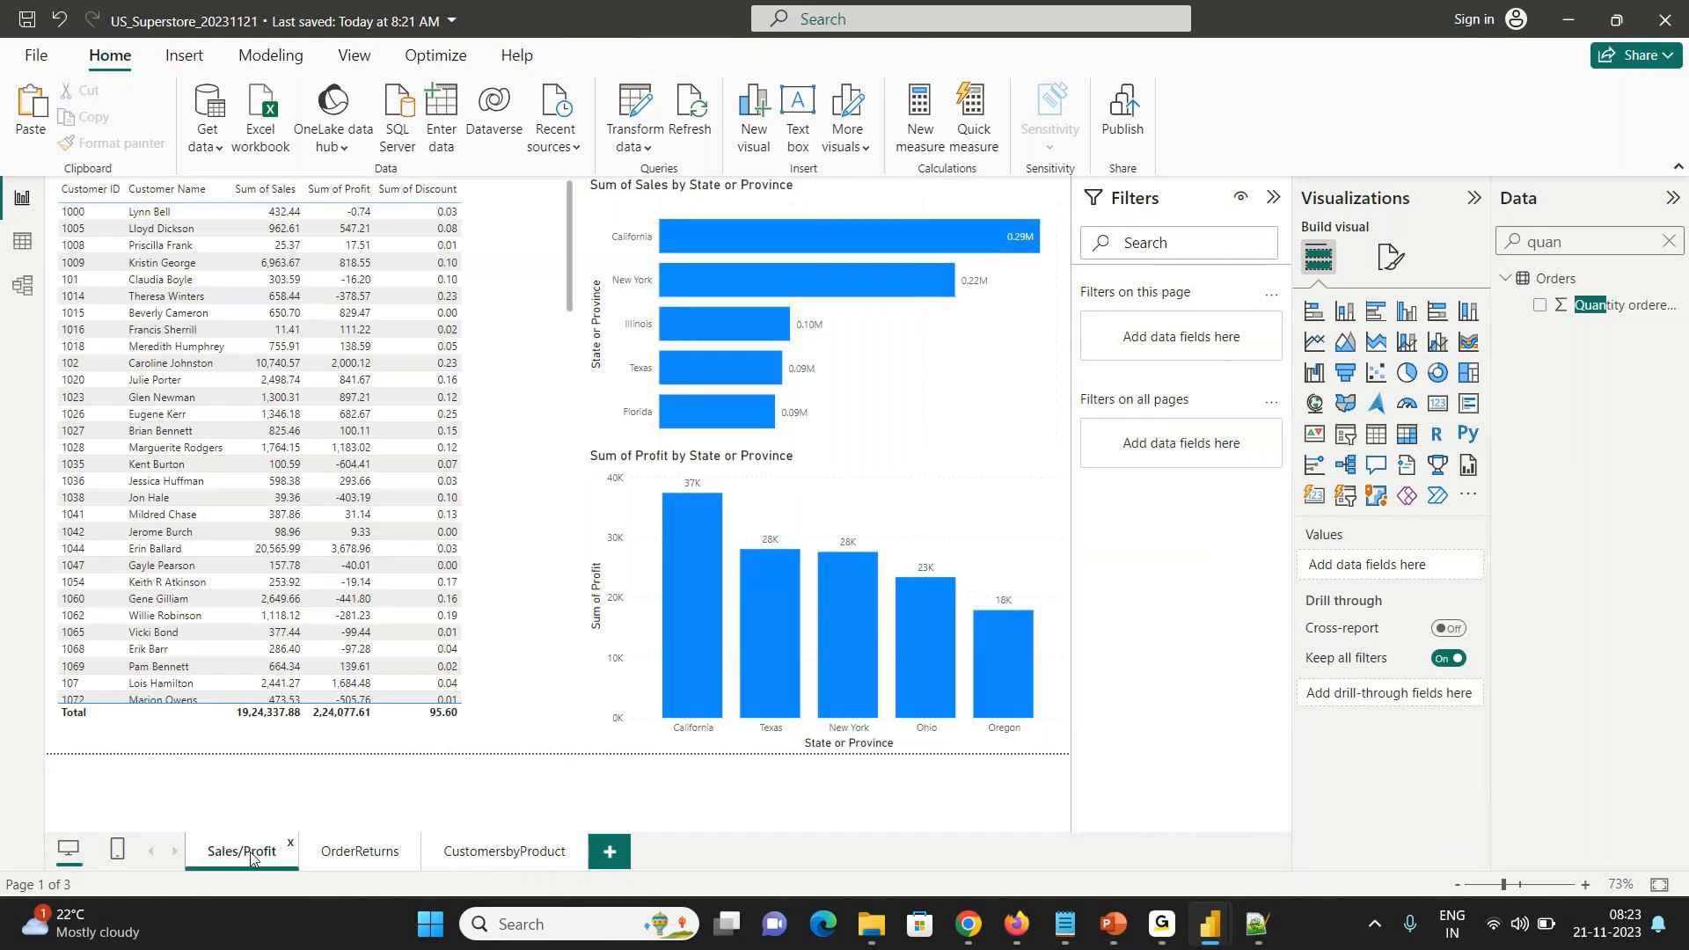
click(371, 863)
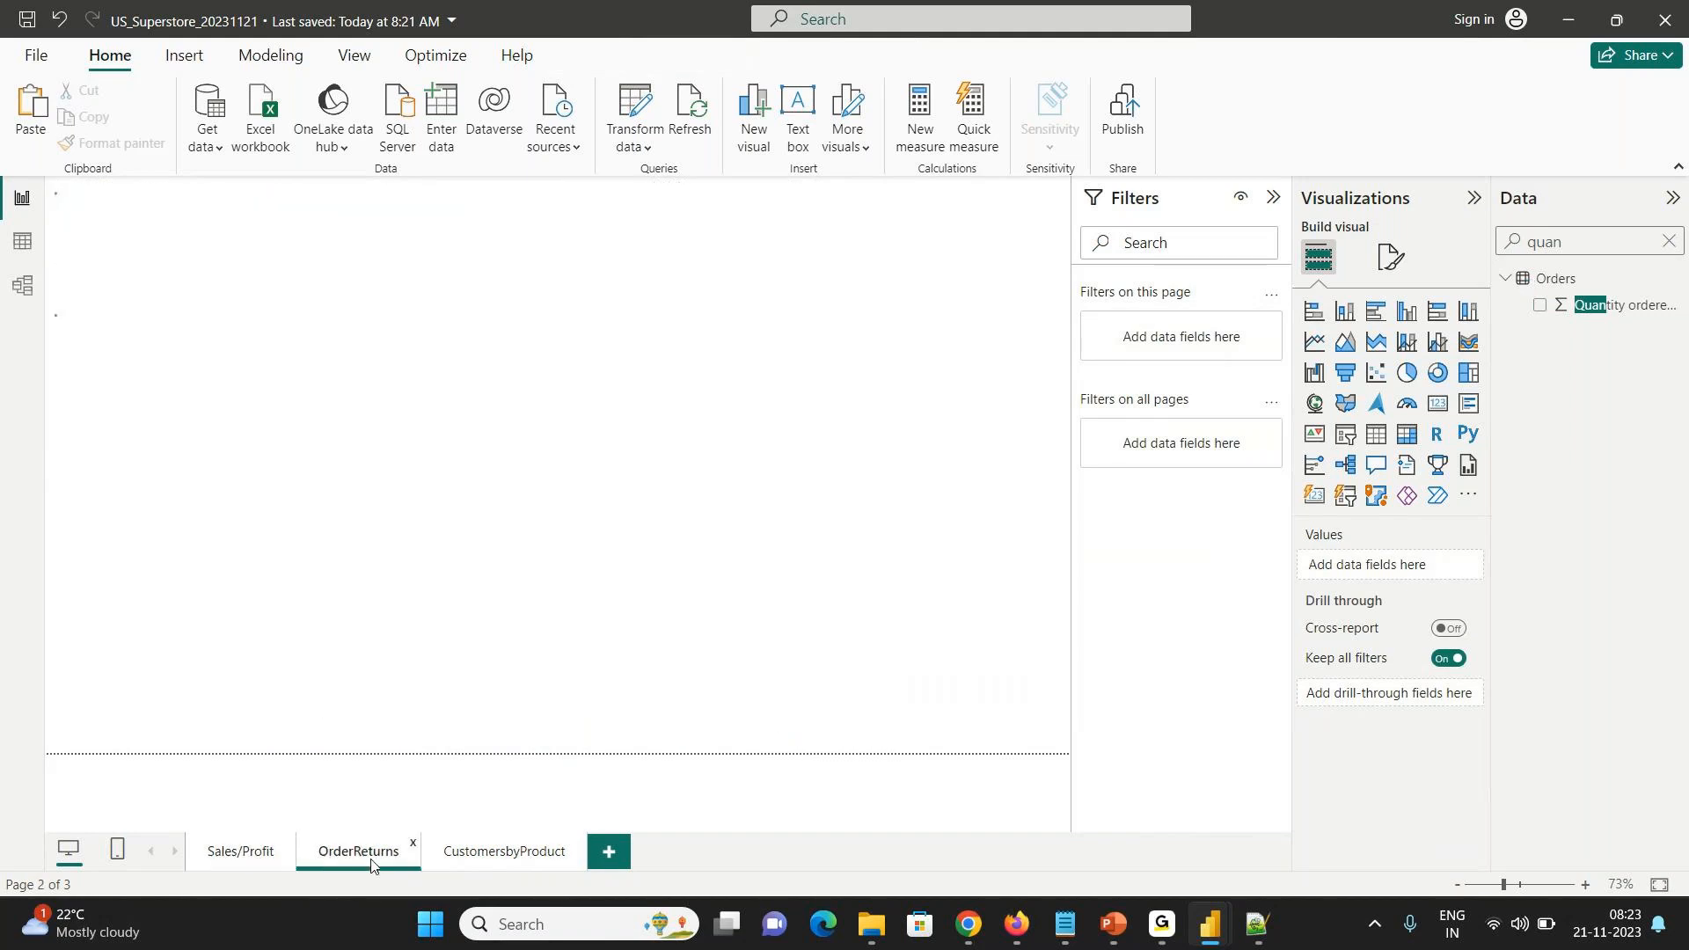
click(512, 867)
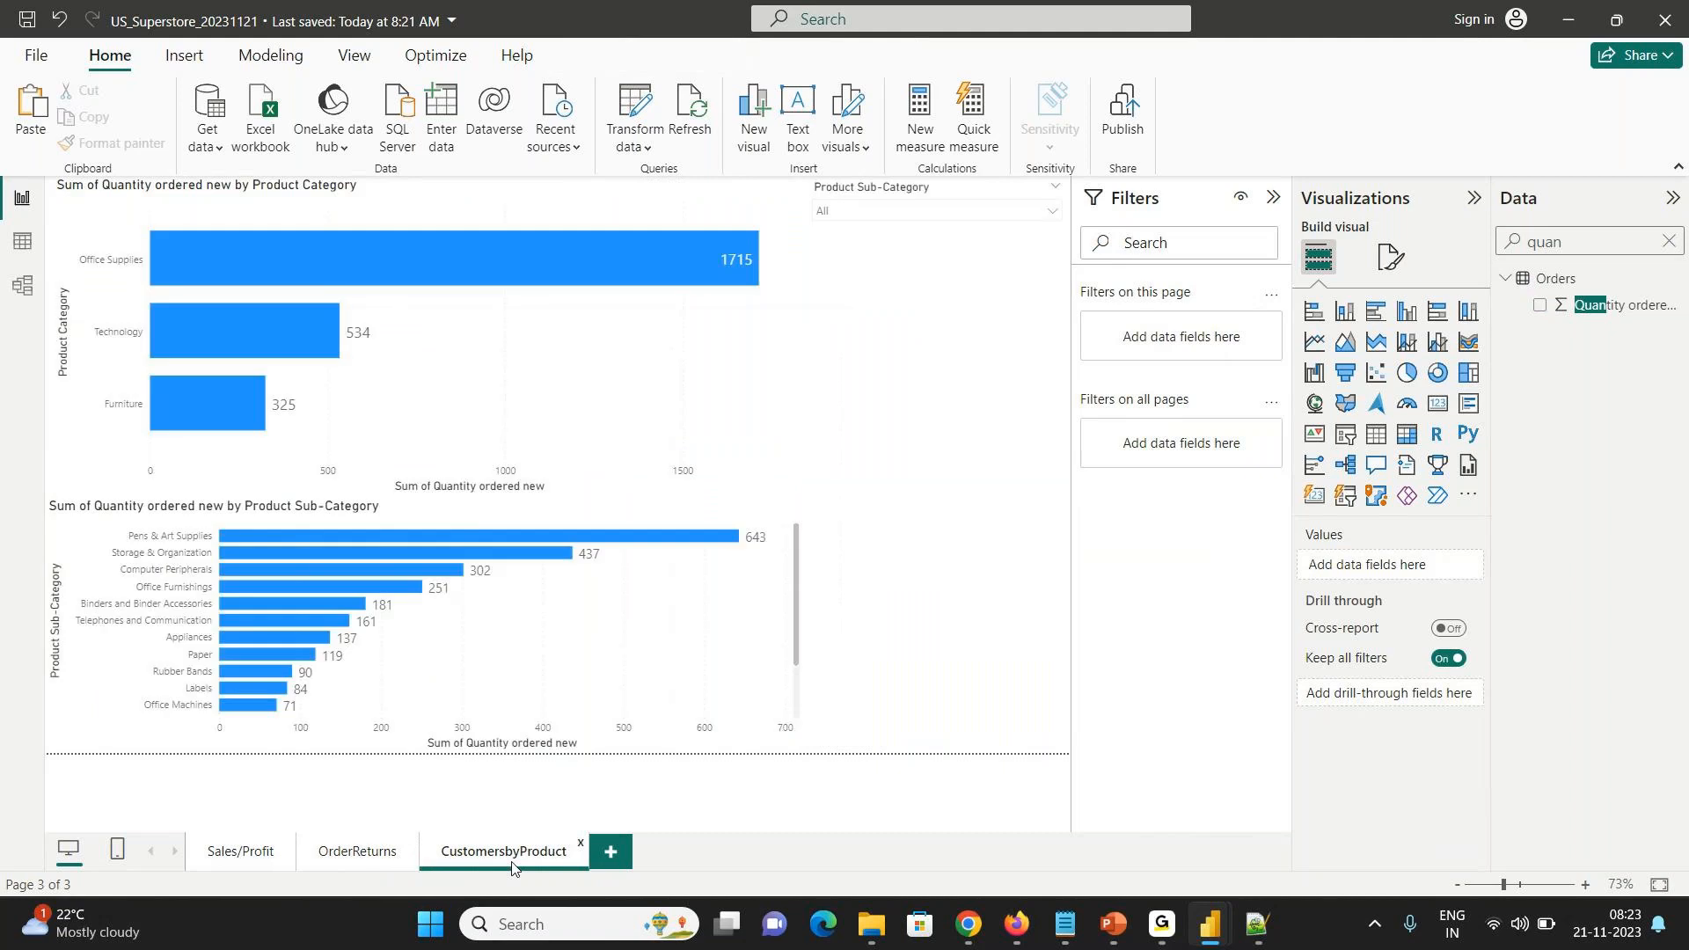
click(256, 858)
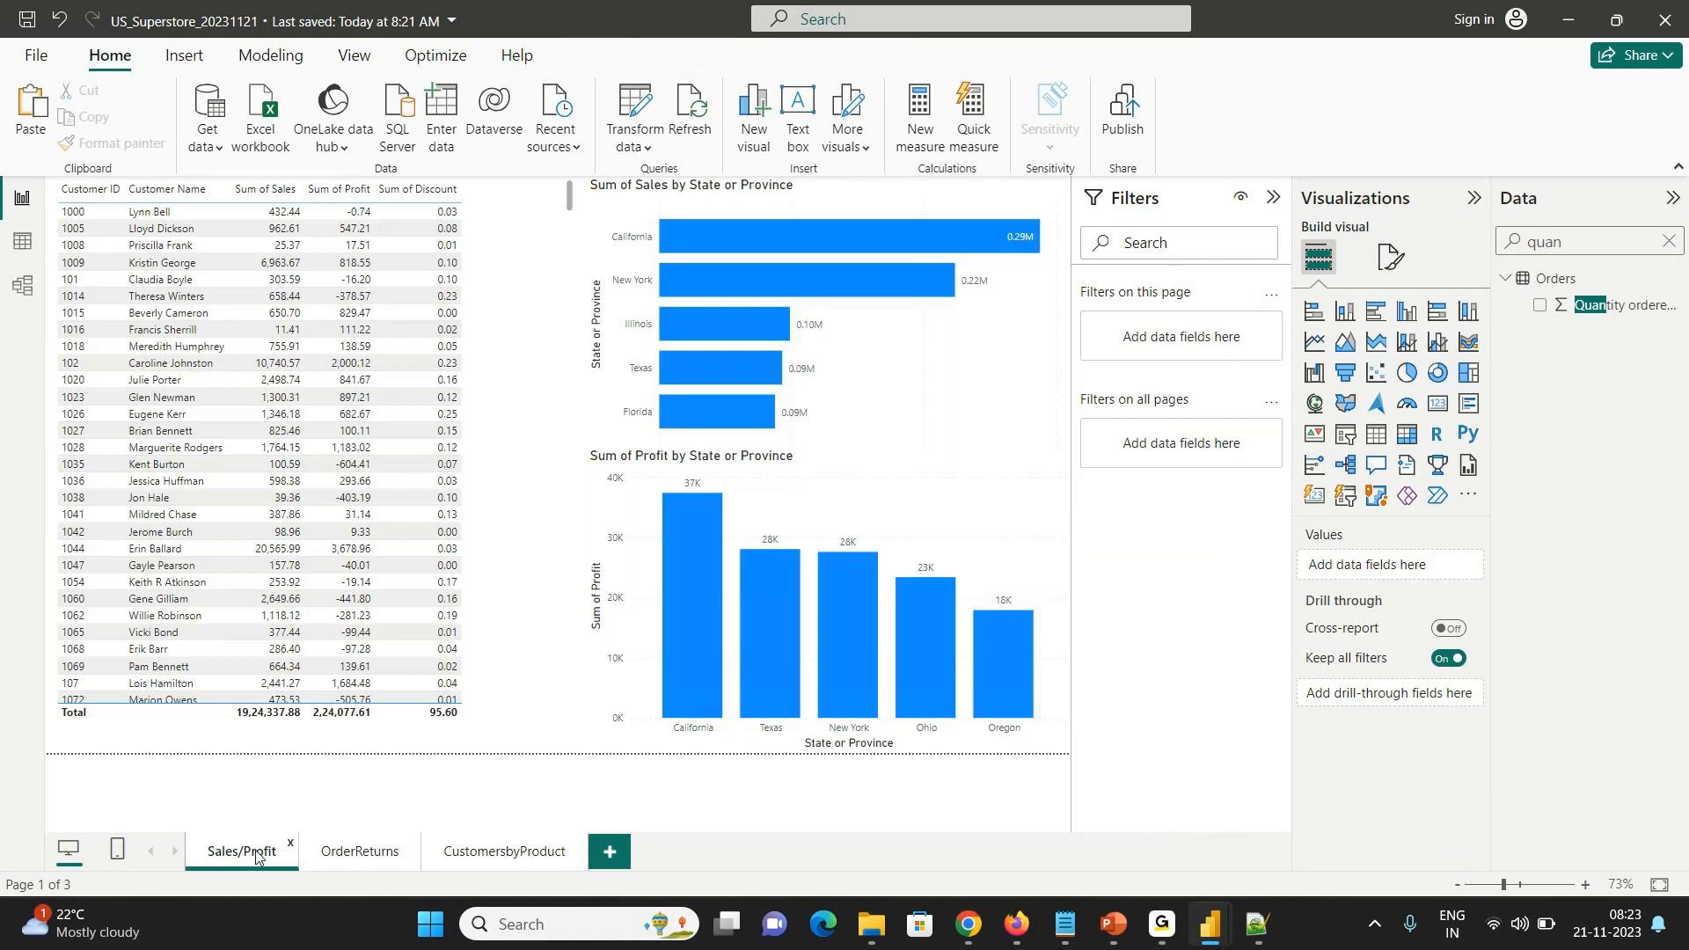
mouse_move(653, 256)
- Select all statuses in the OrderReturns page's Status slicer and inspect New York's ordered quantity by status
click(359, 851)
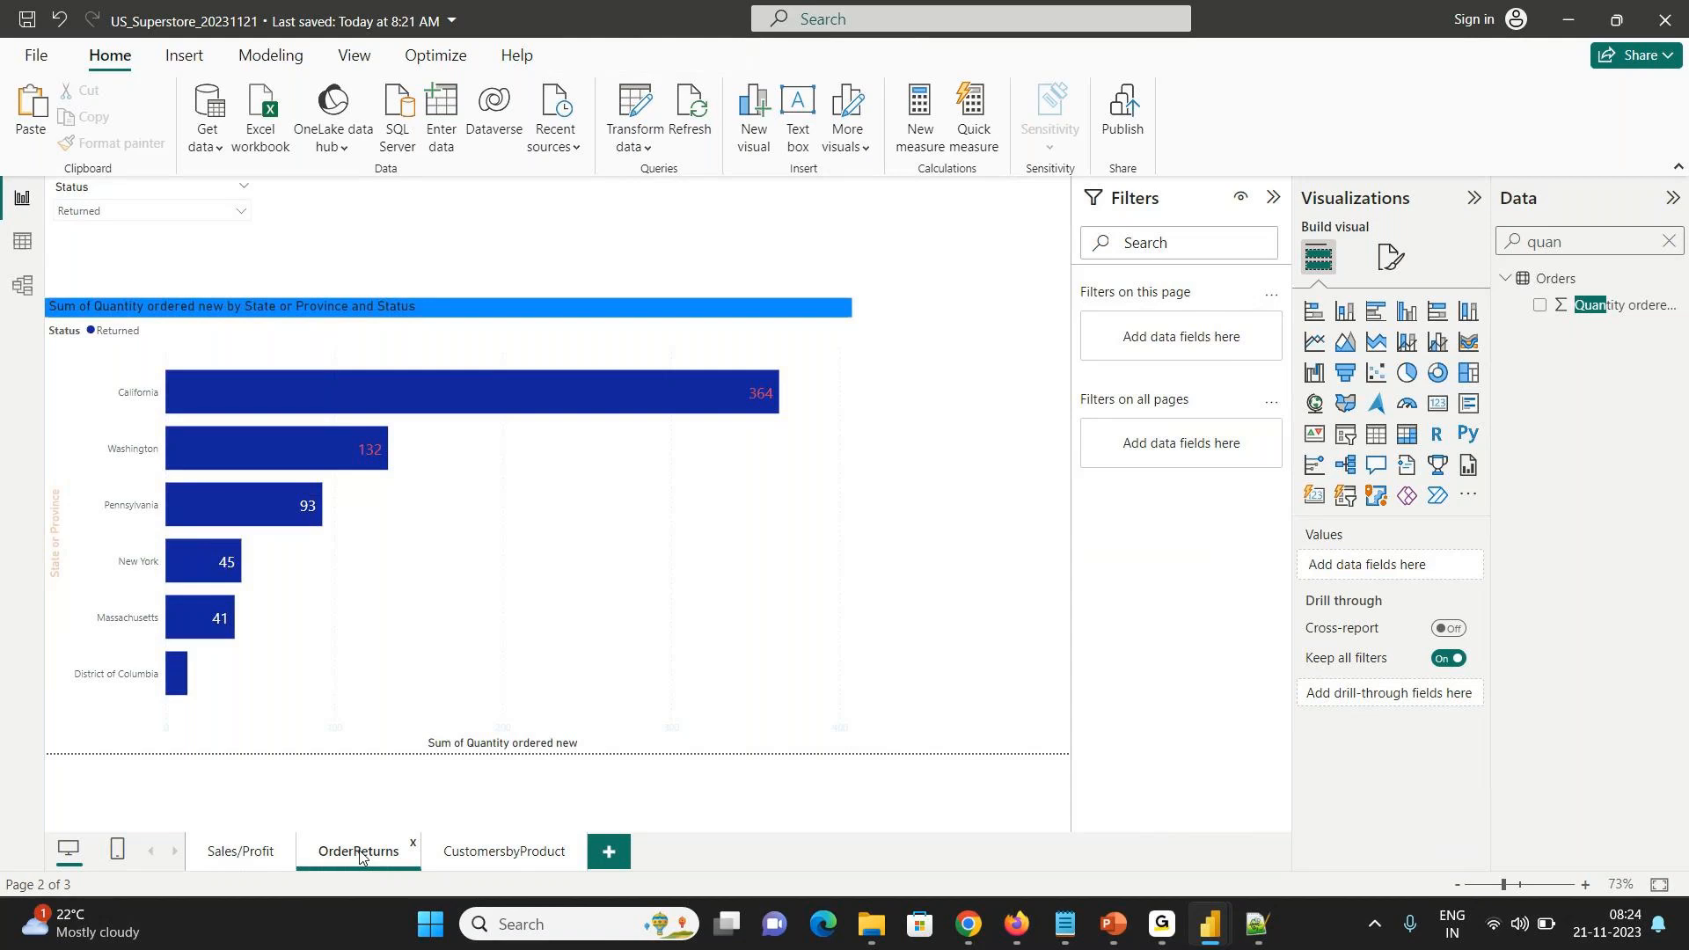
click(119, 227)
click(119, 212)
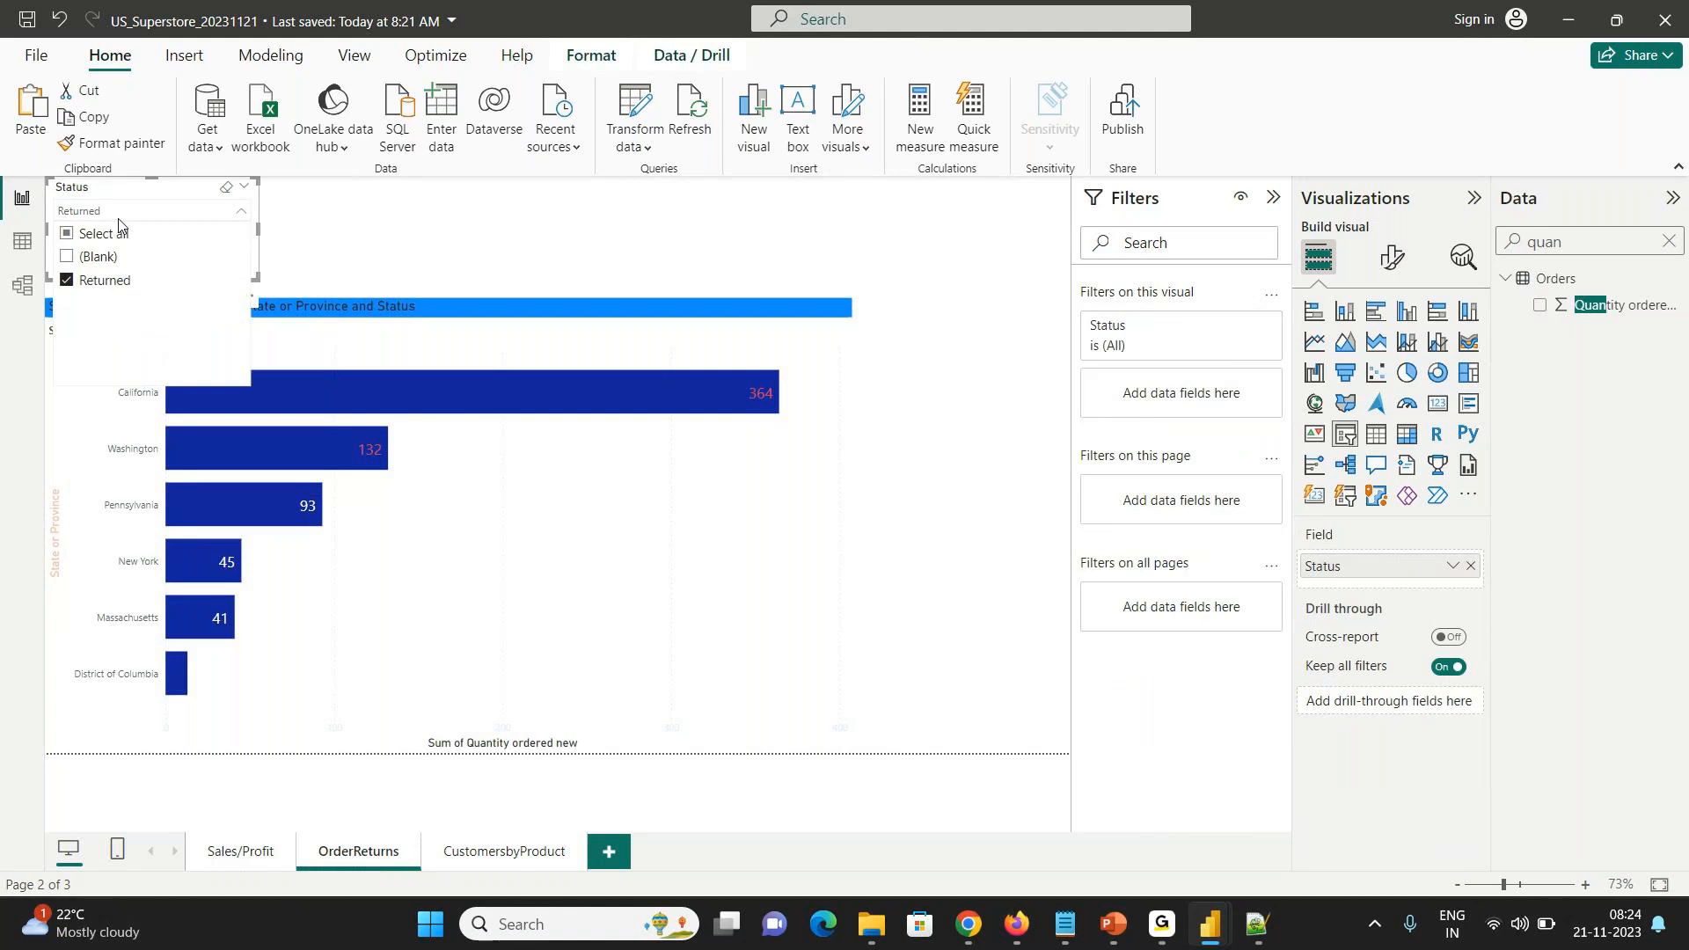
click(106, 233)
click(884, 508)
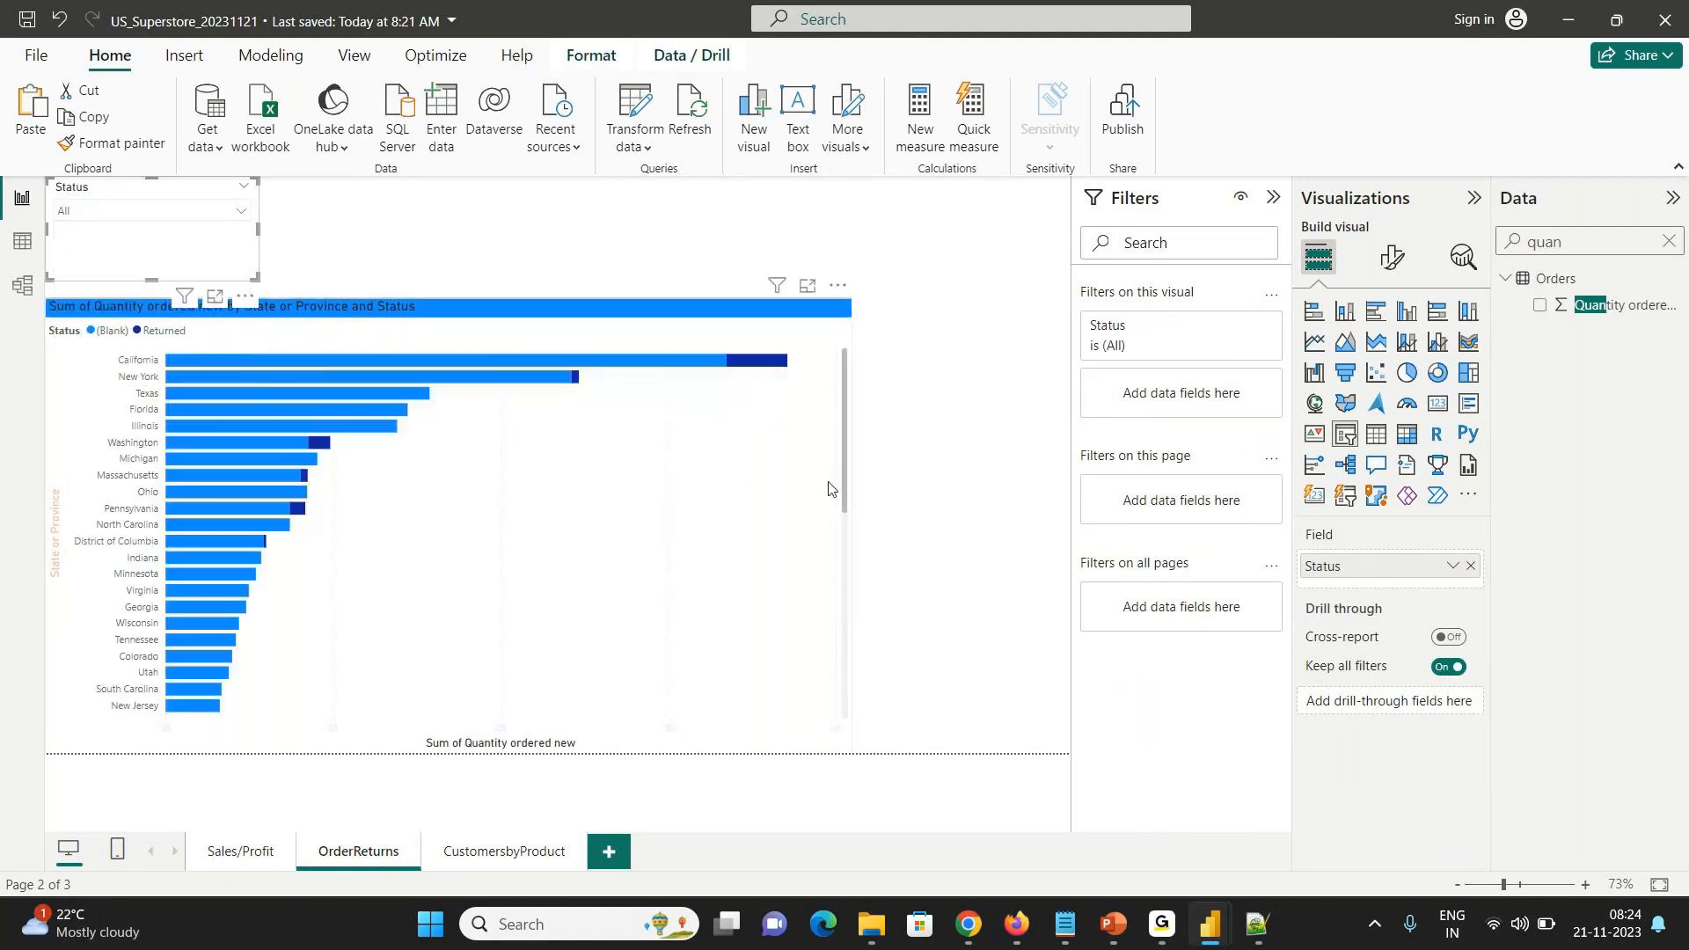
click(762, 442)
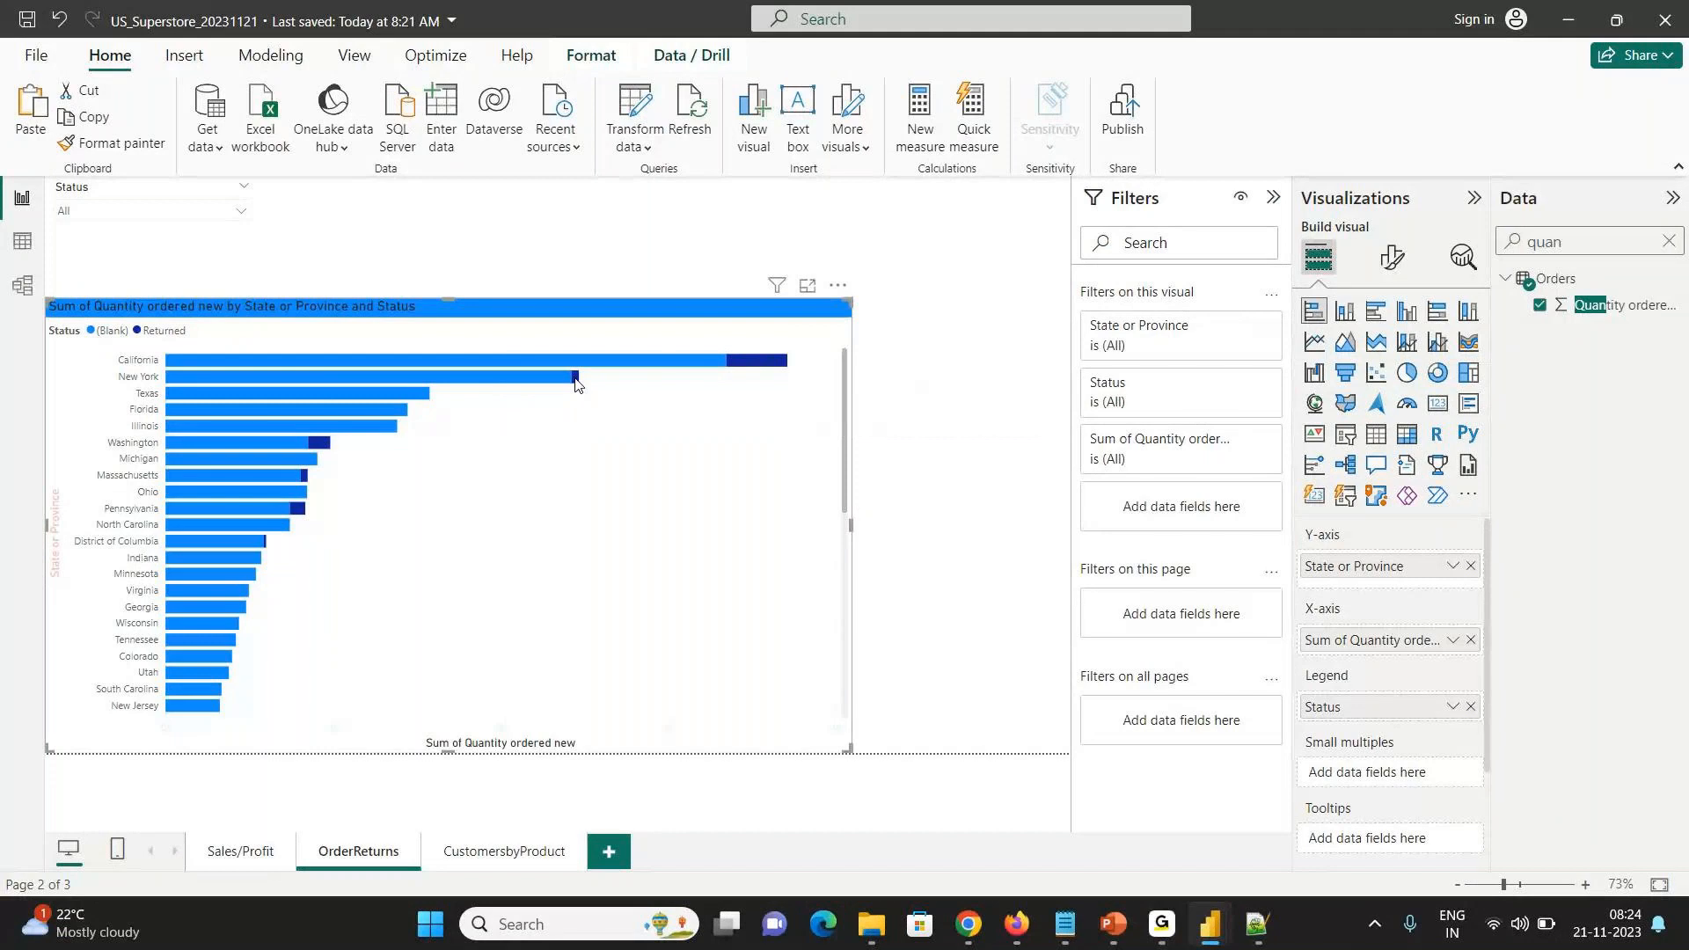
mouse_move(575, 381)
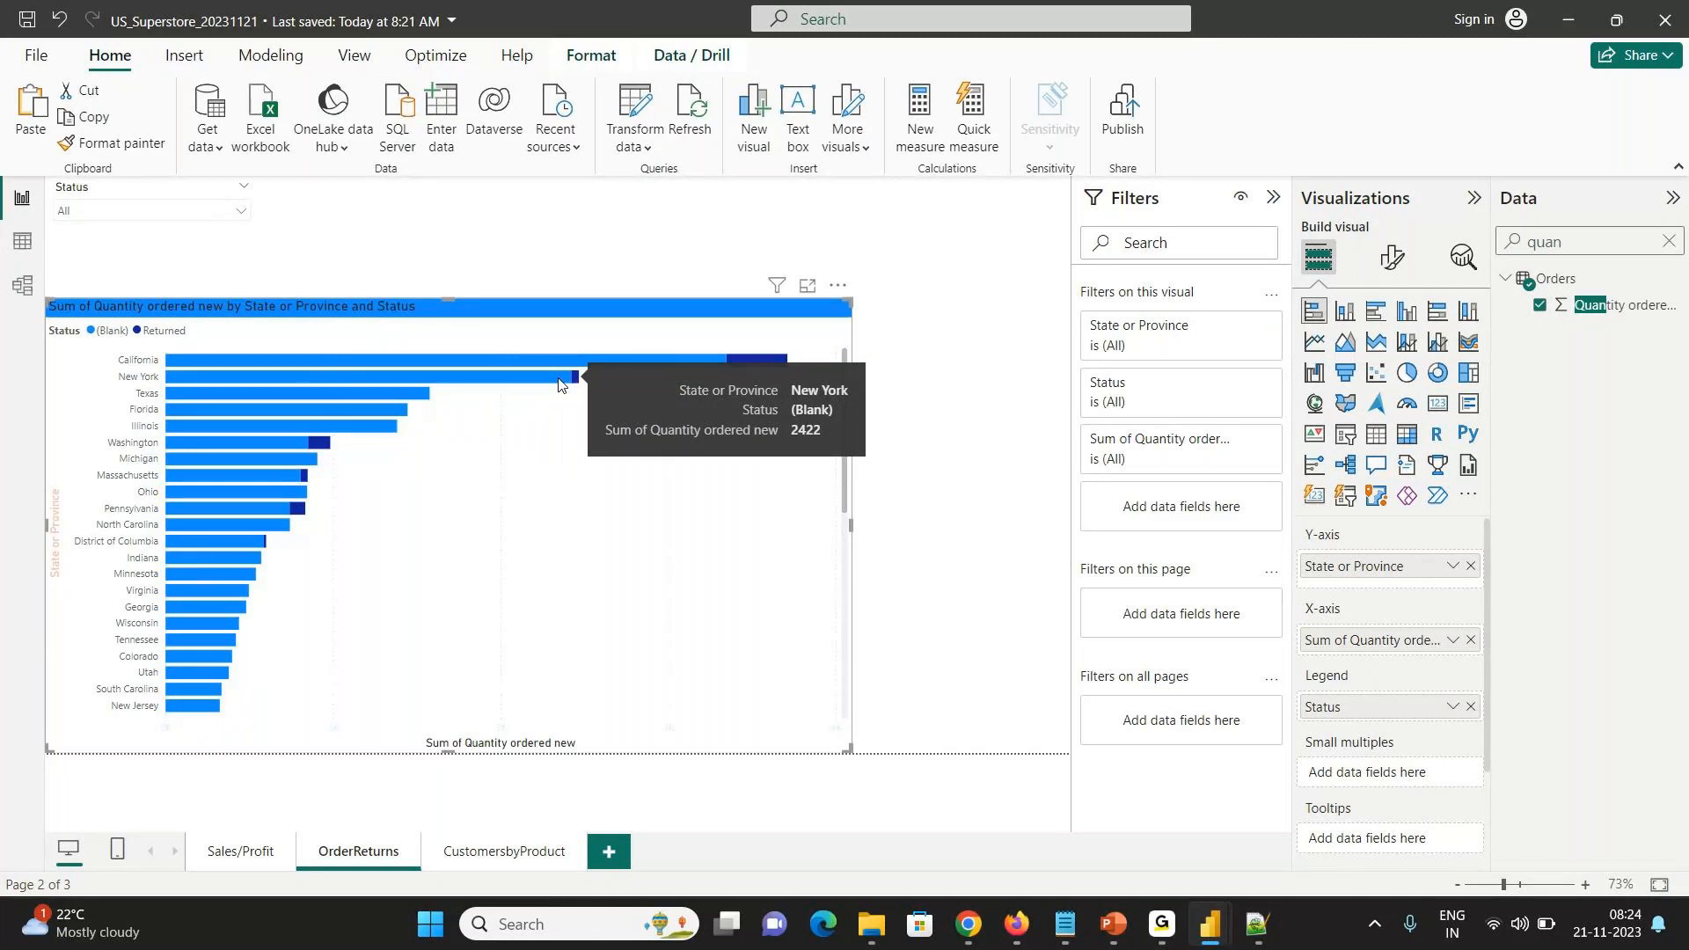
- Exclude (Blank) in the Status slicer so the OrderReturns chart covers only Returned orders
click(123, 211)
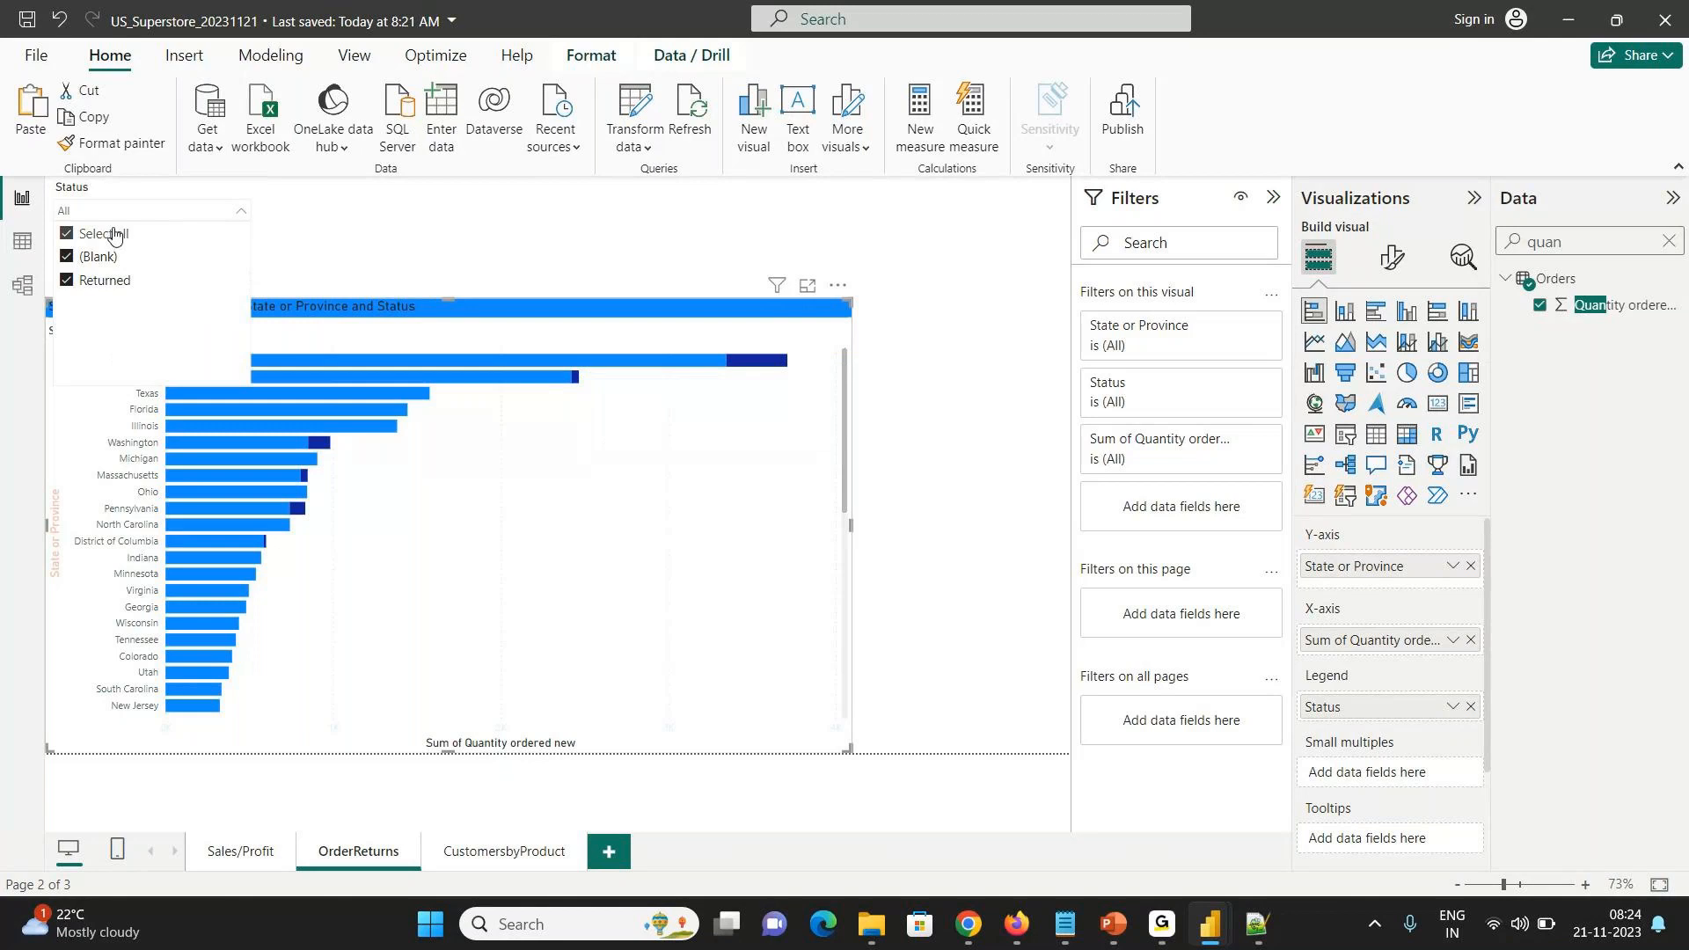
click(98, 257)
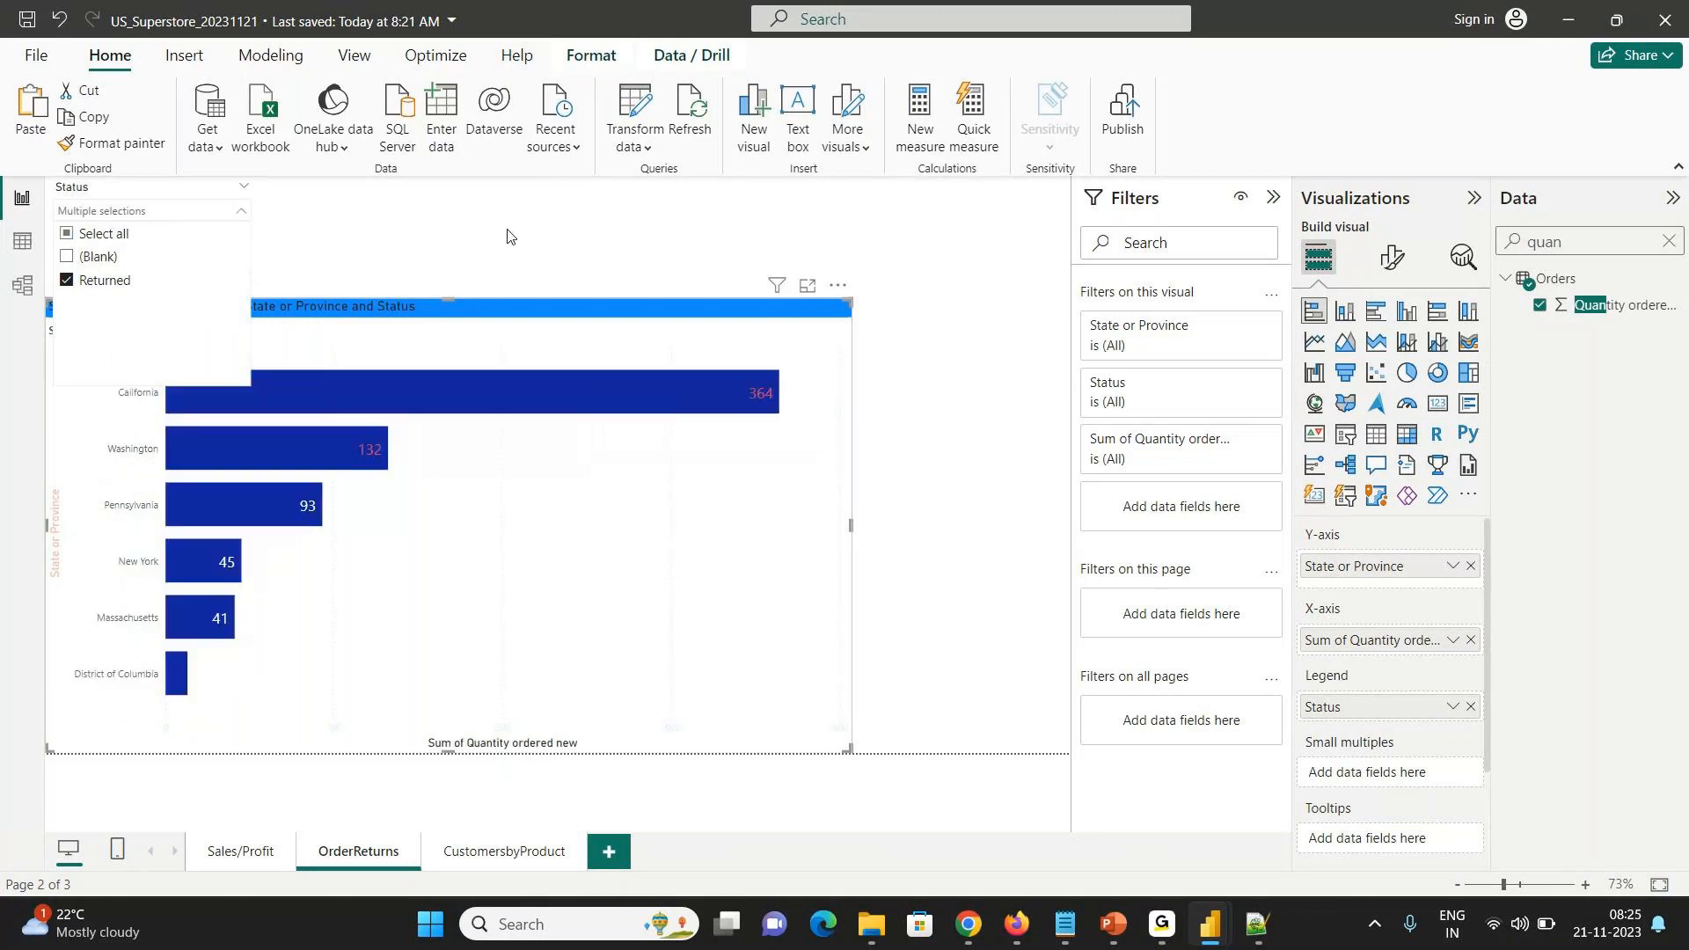
click(507, 236)
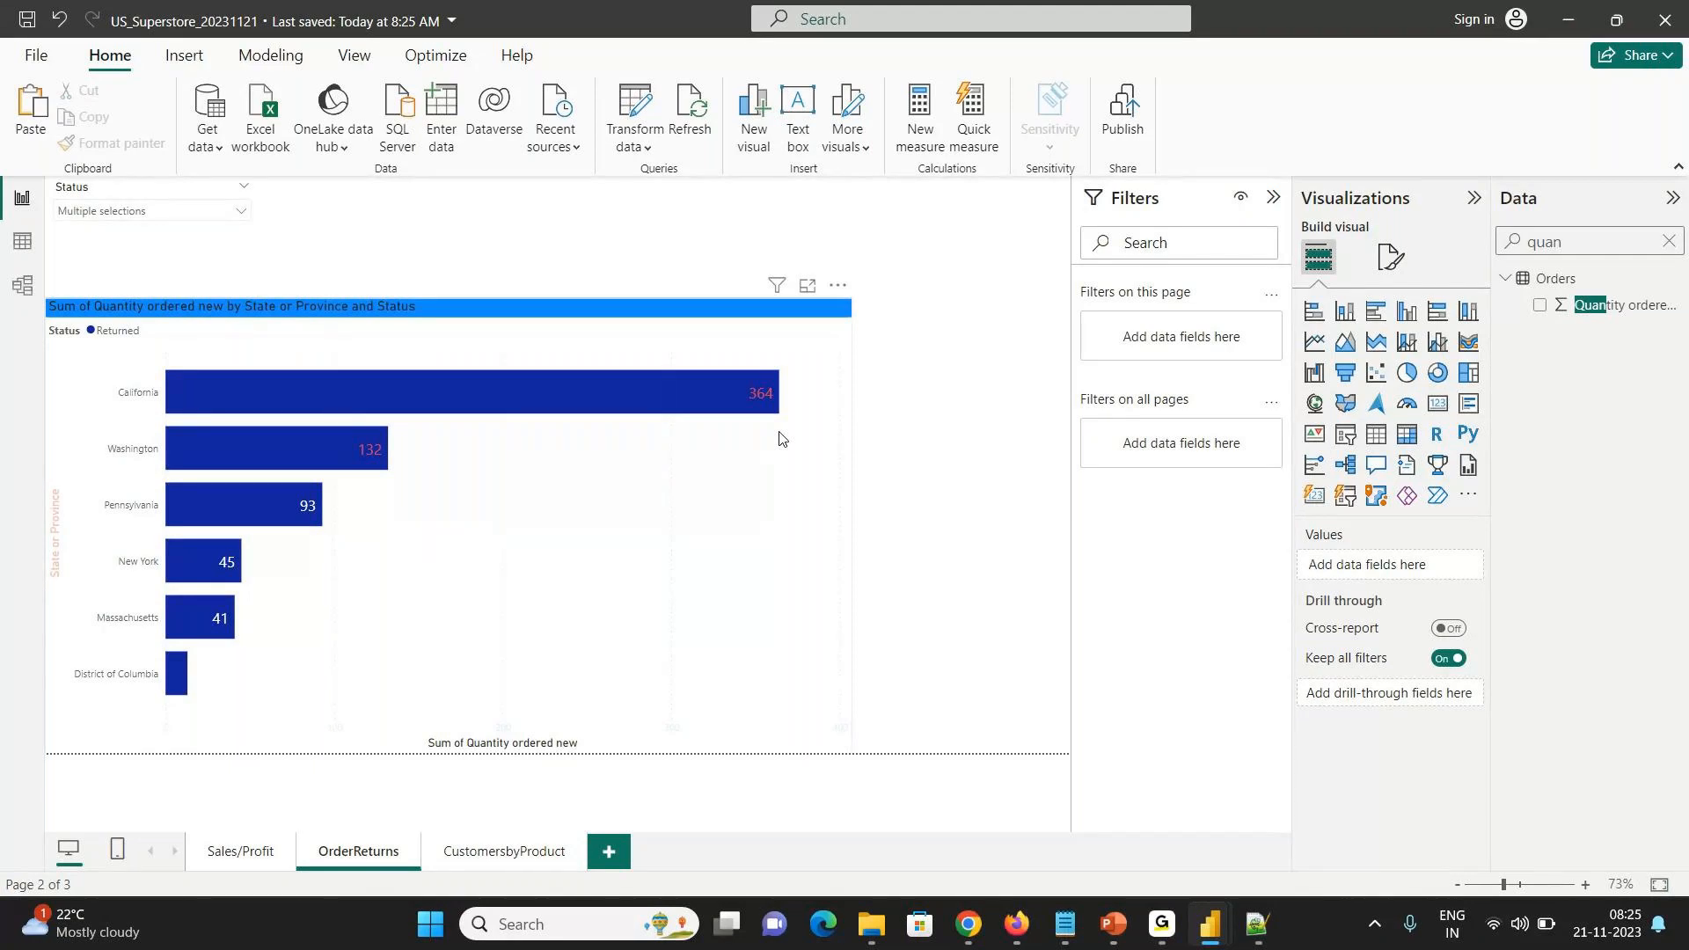
- On the CustomersbyProduct page, cross-filter the sub-category chart by Office Supplies, Technology and Furniture in turn, and clear the selection
click(493, 853)
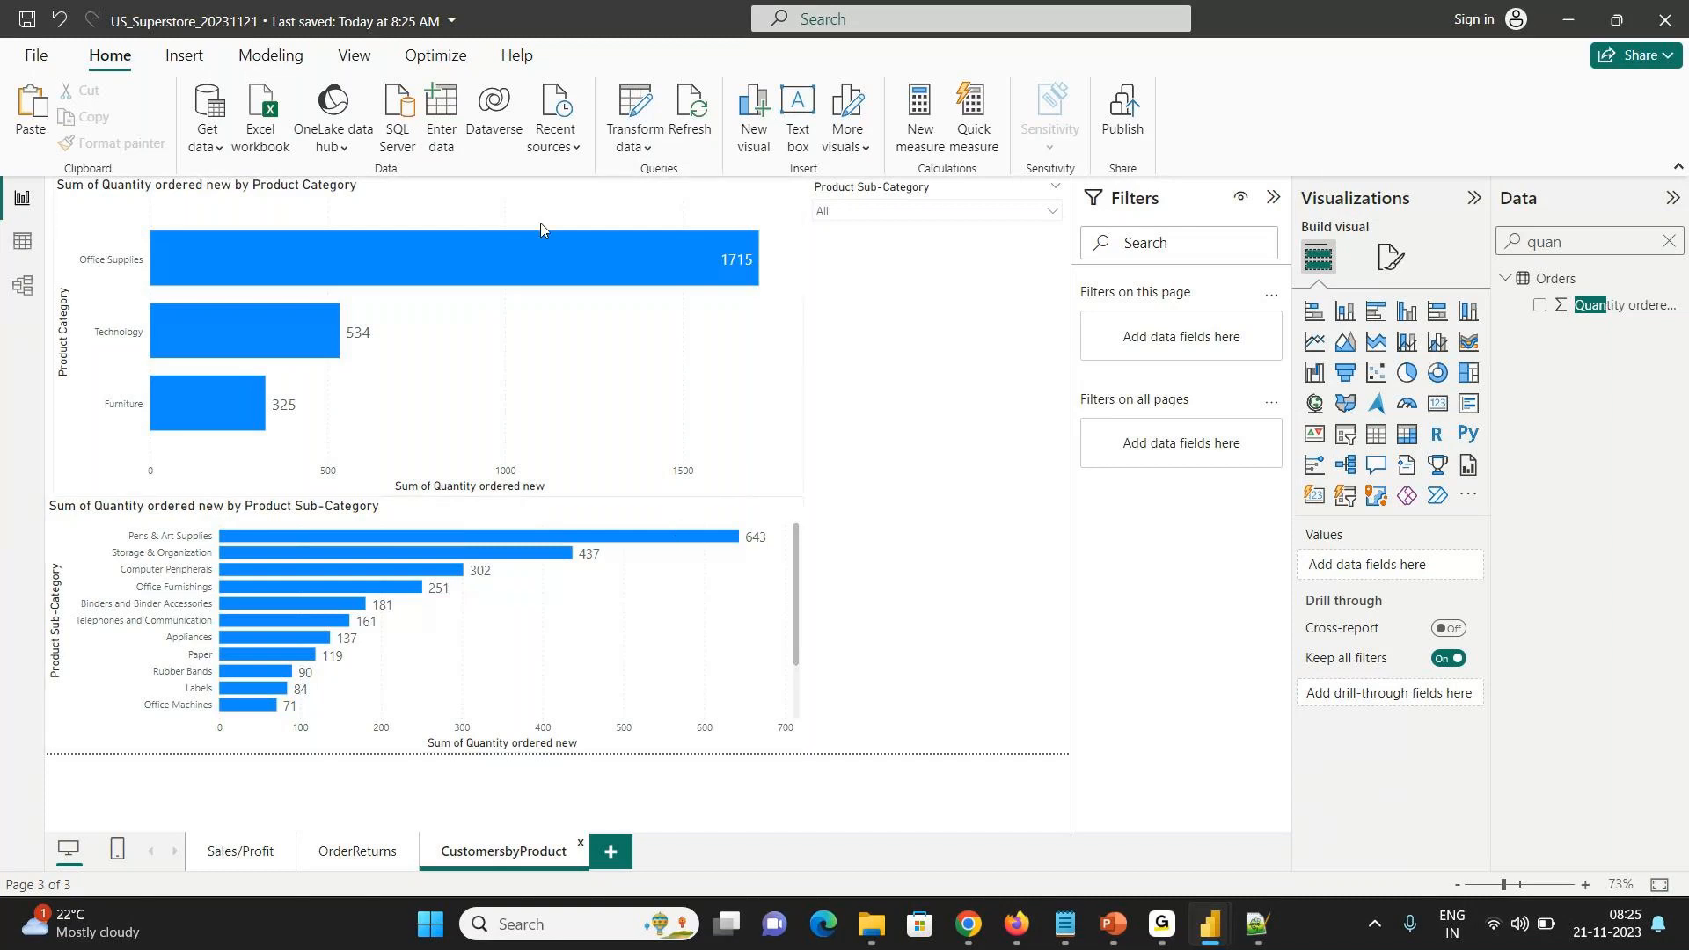
click(516, 246)
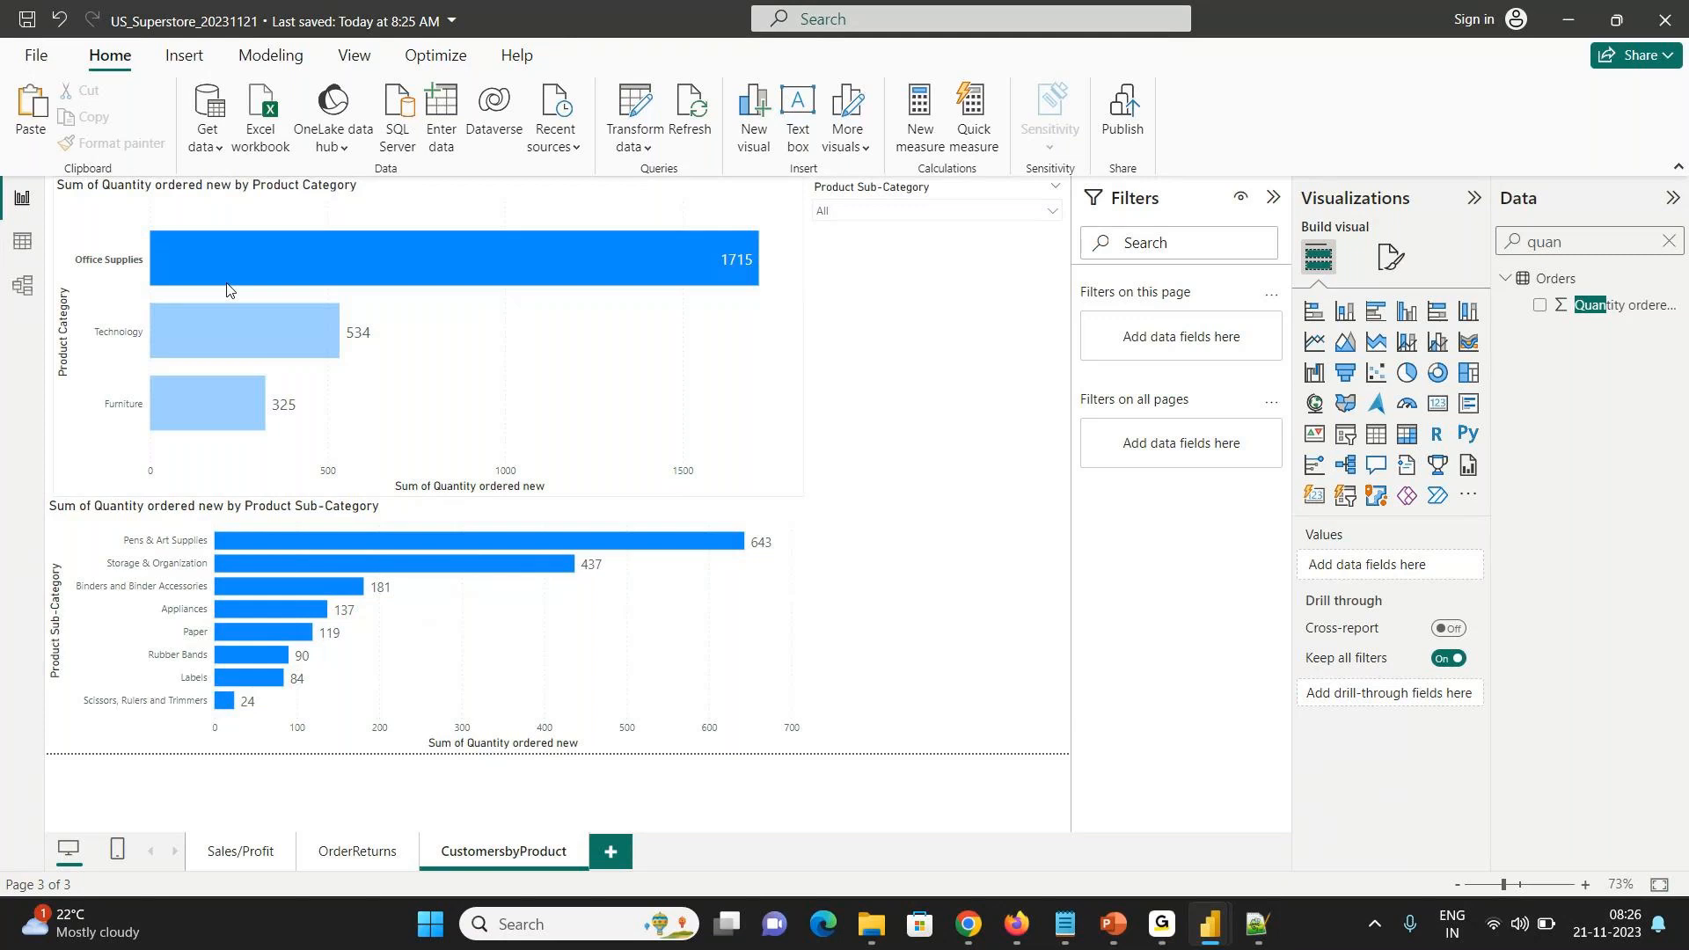
mouse_move(227, 290)
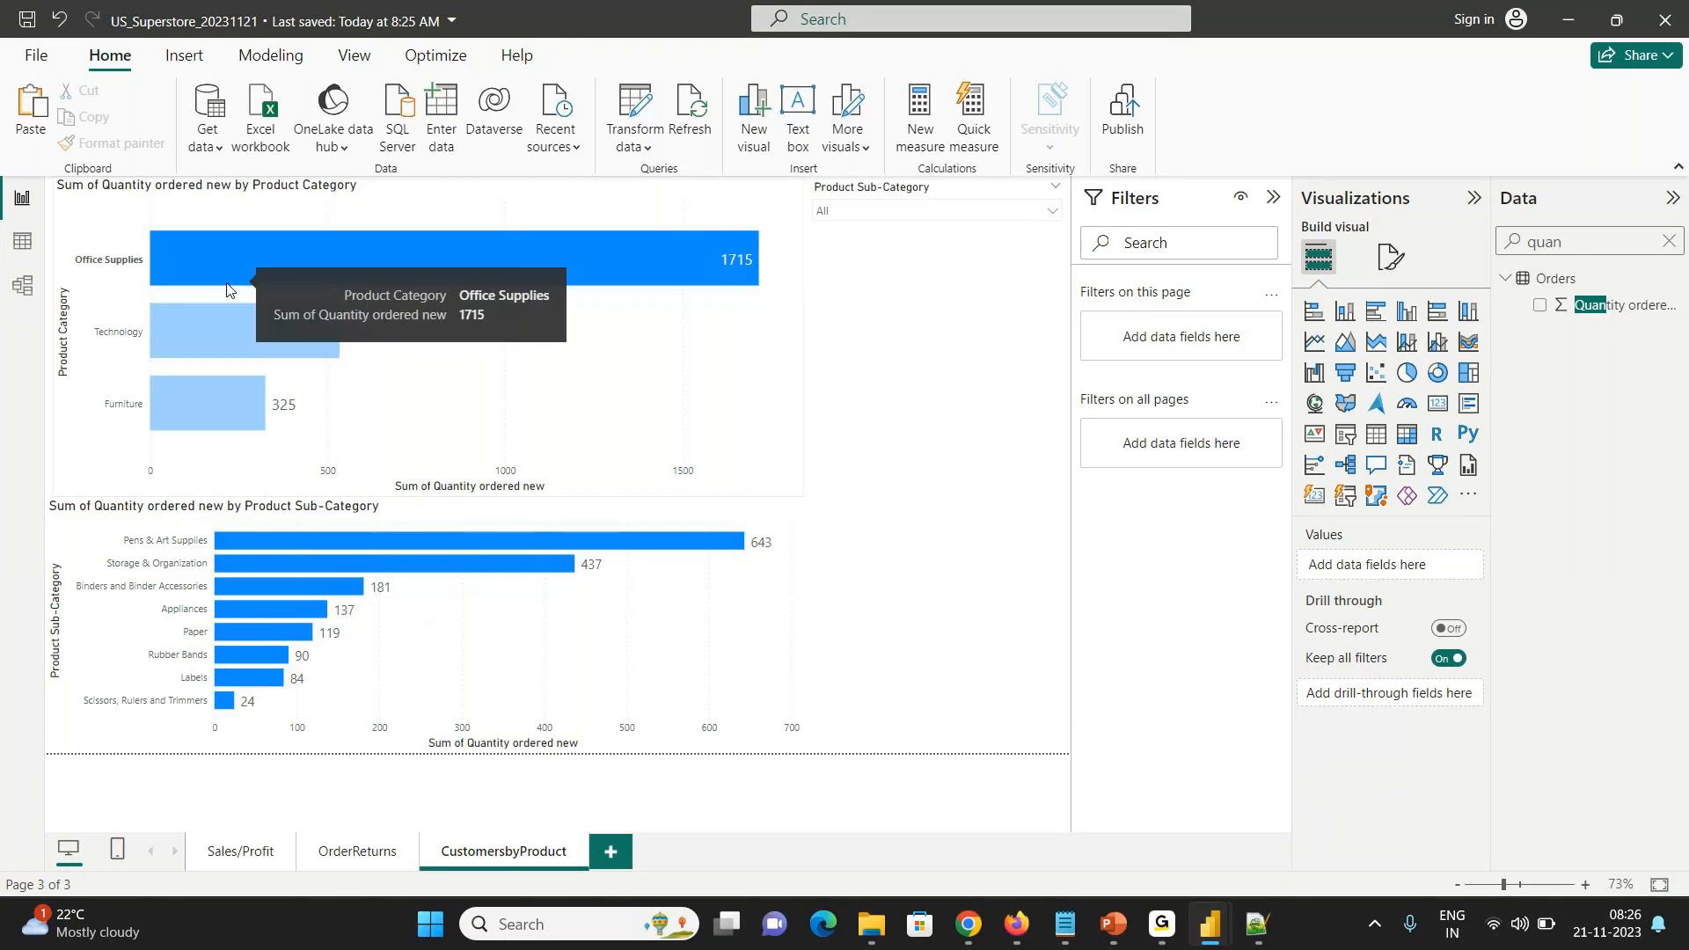
click(880, 290)
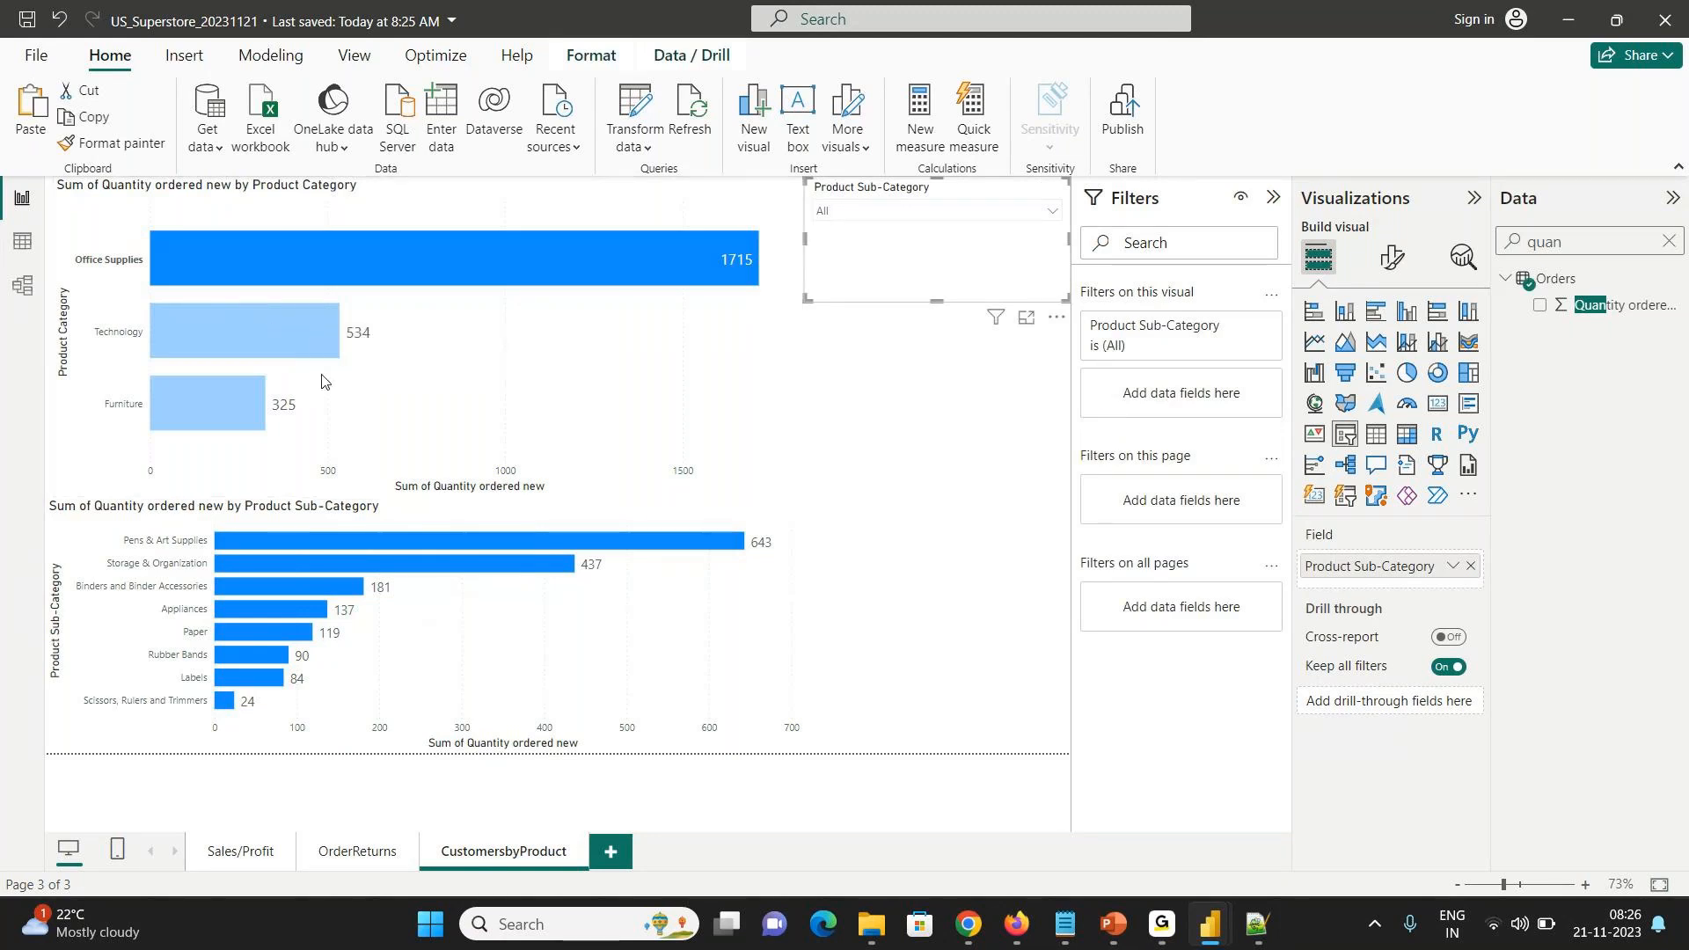
click(261, 338)
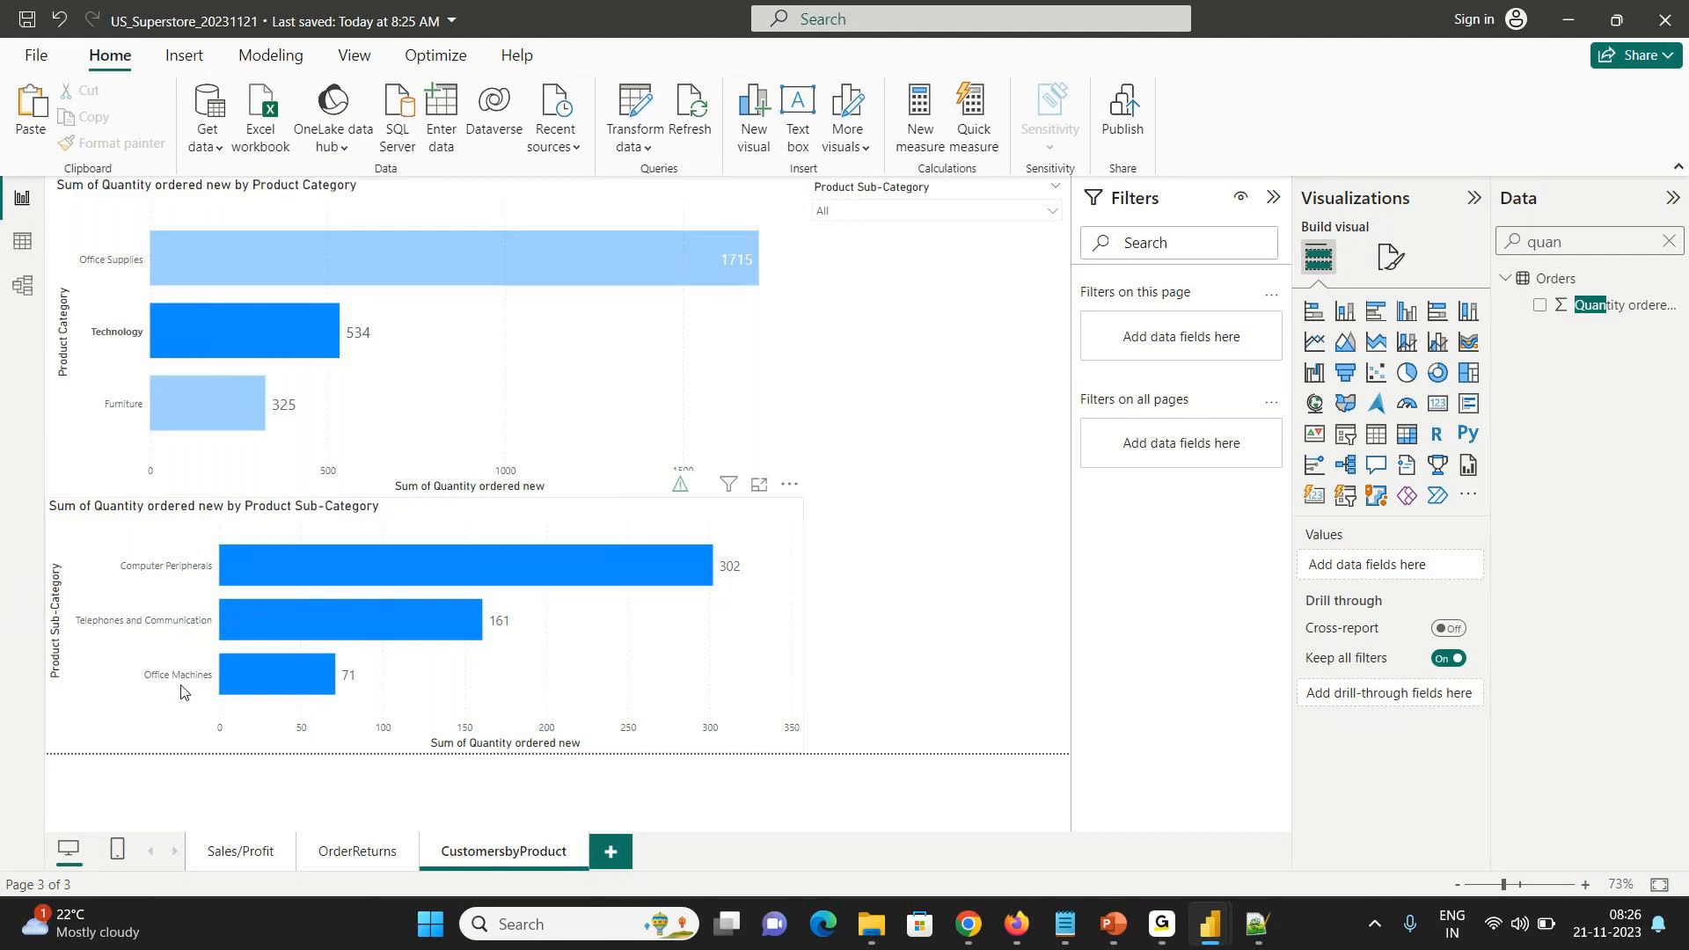
click(197, 417)
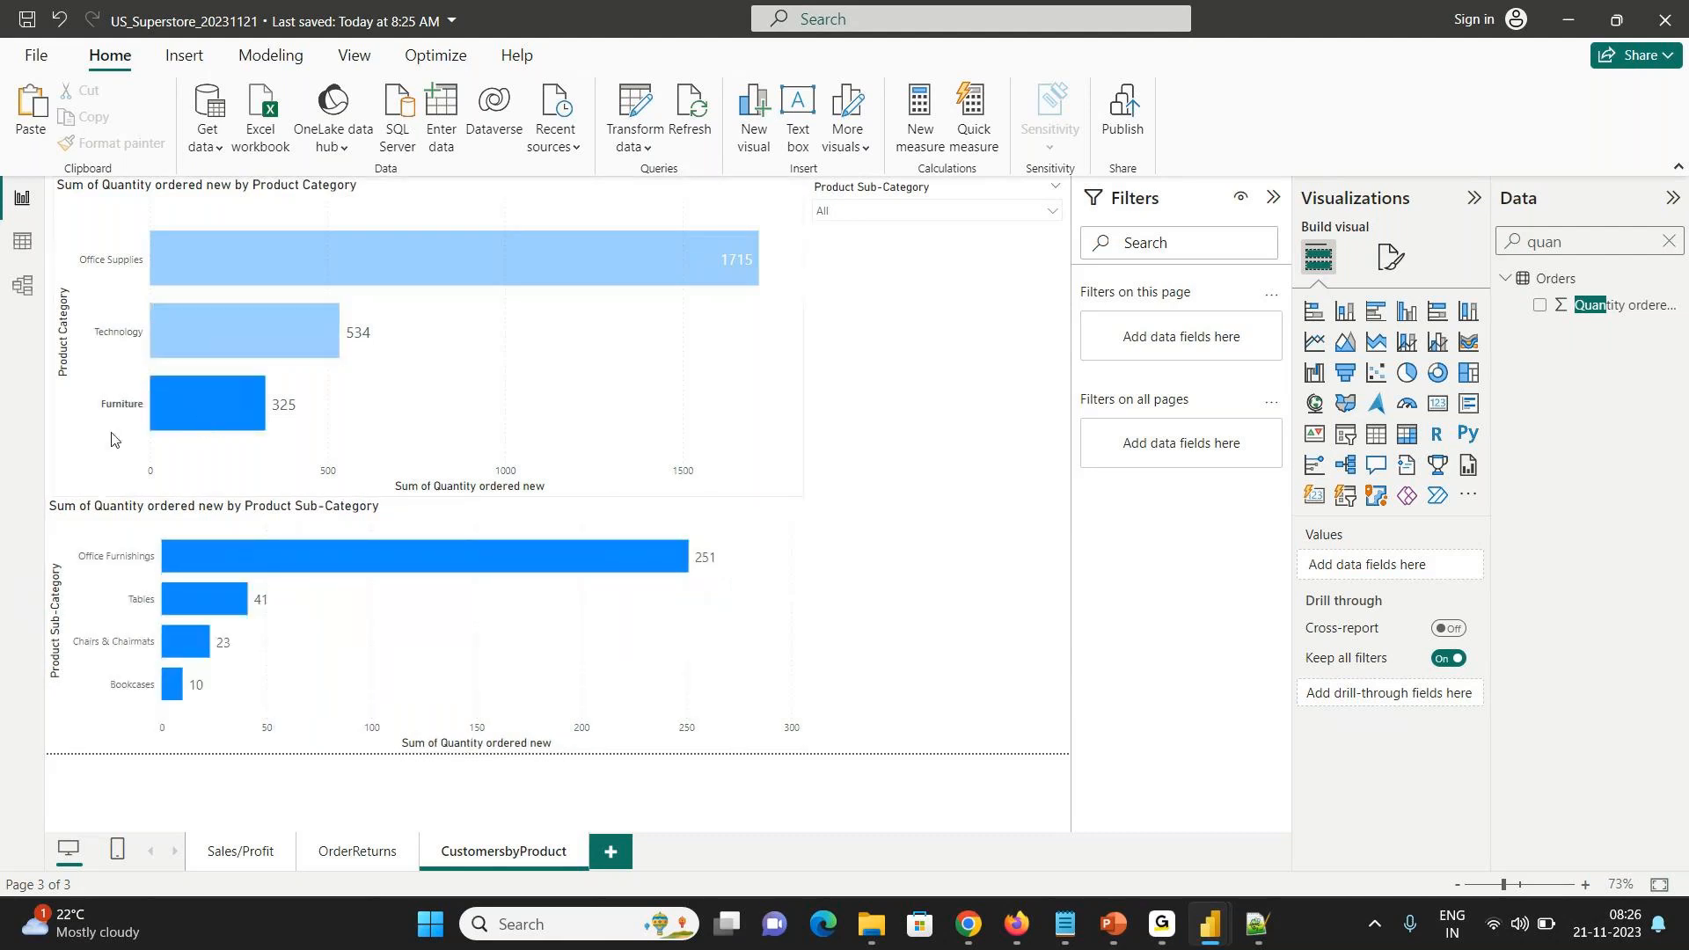
click(197, 396)
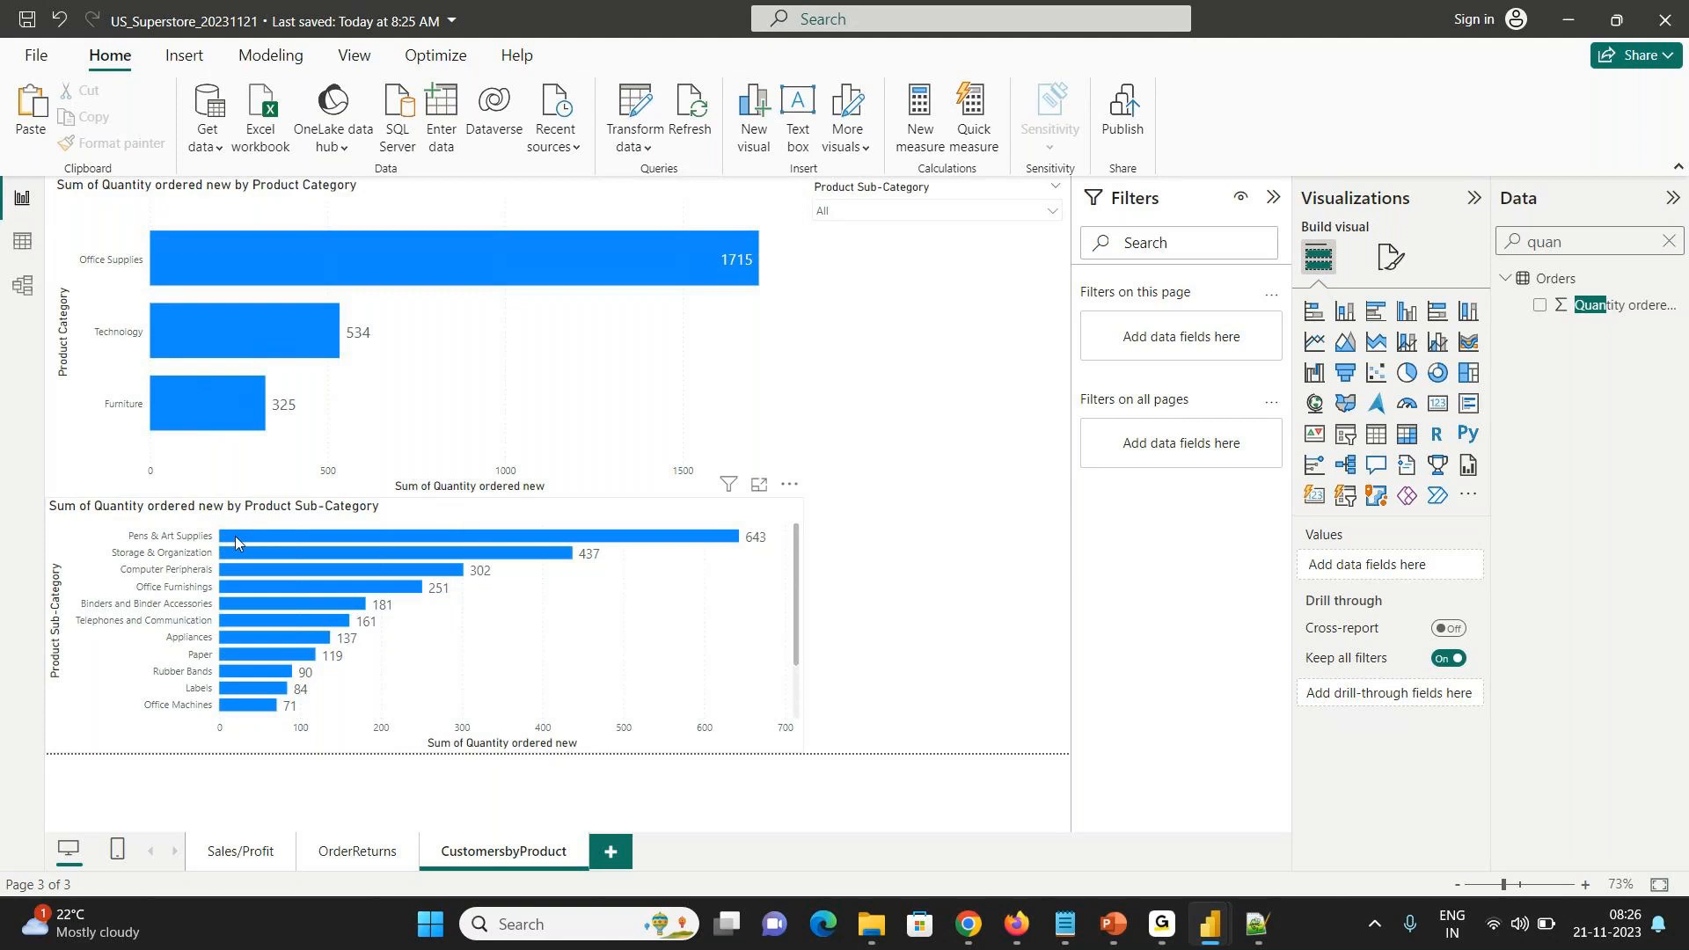
- Cross-filter the product category chart by the Pens & Art Supplies bar, and clear the selection
mouse_move(235, 537)
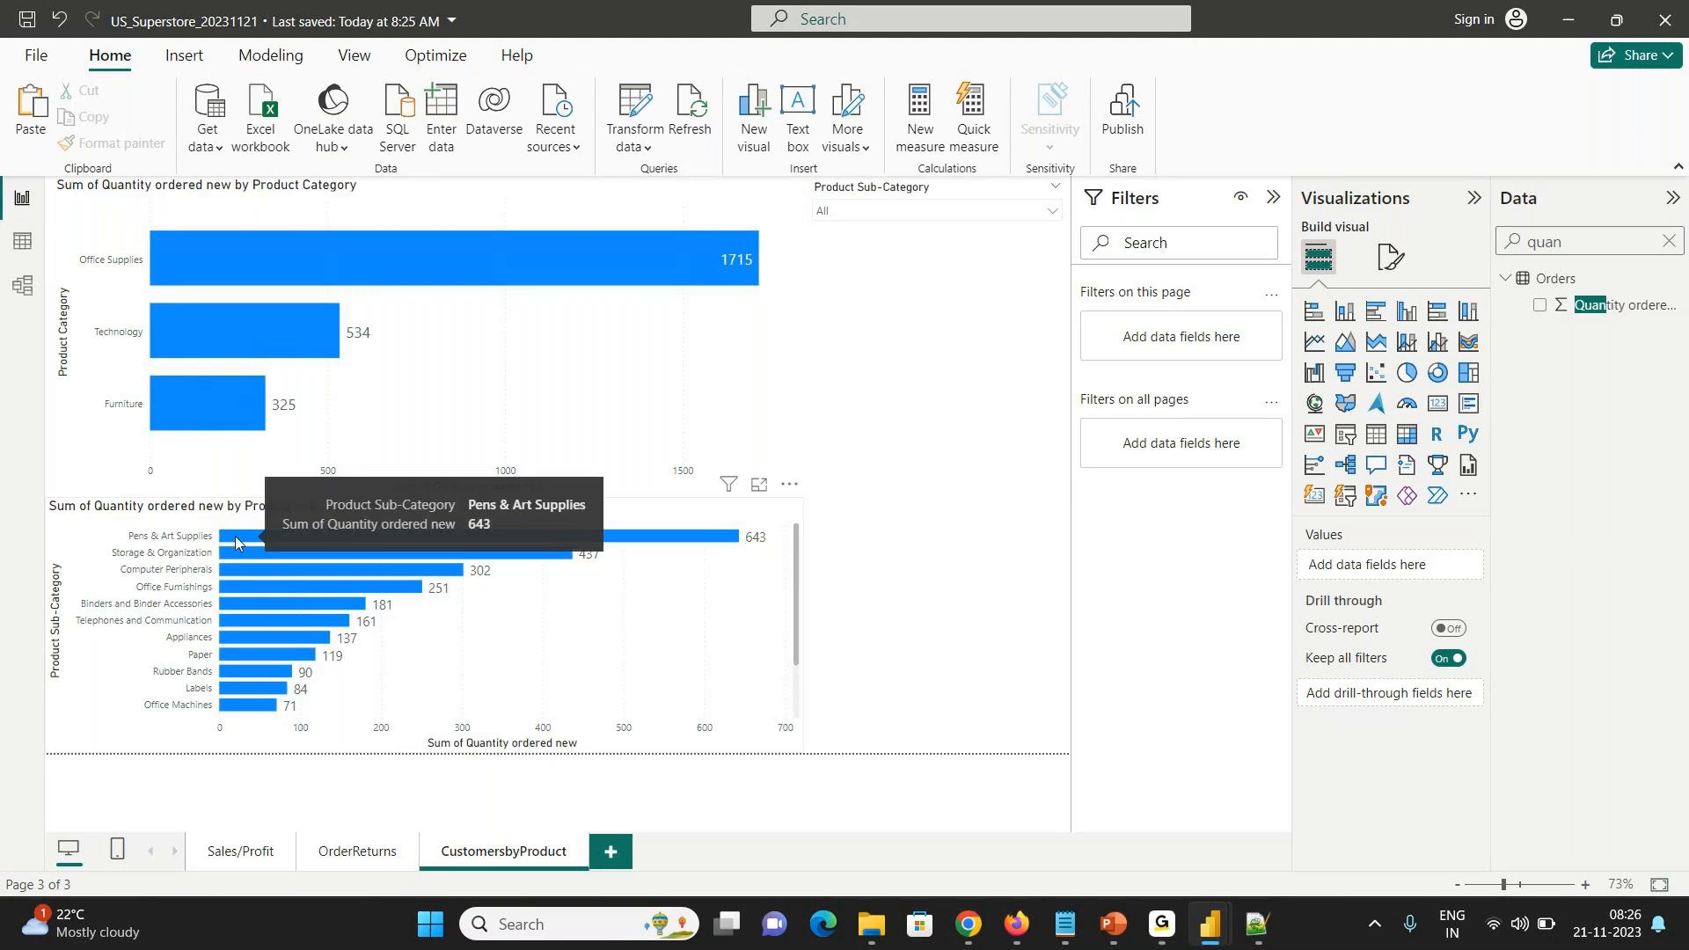
click(235, 536)
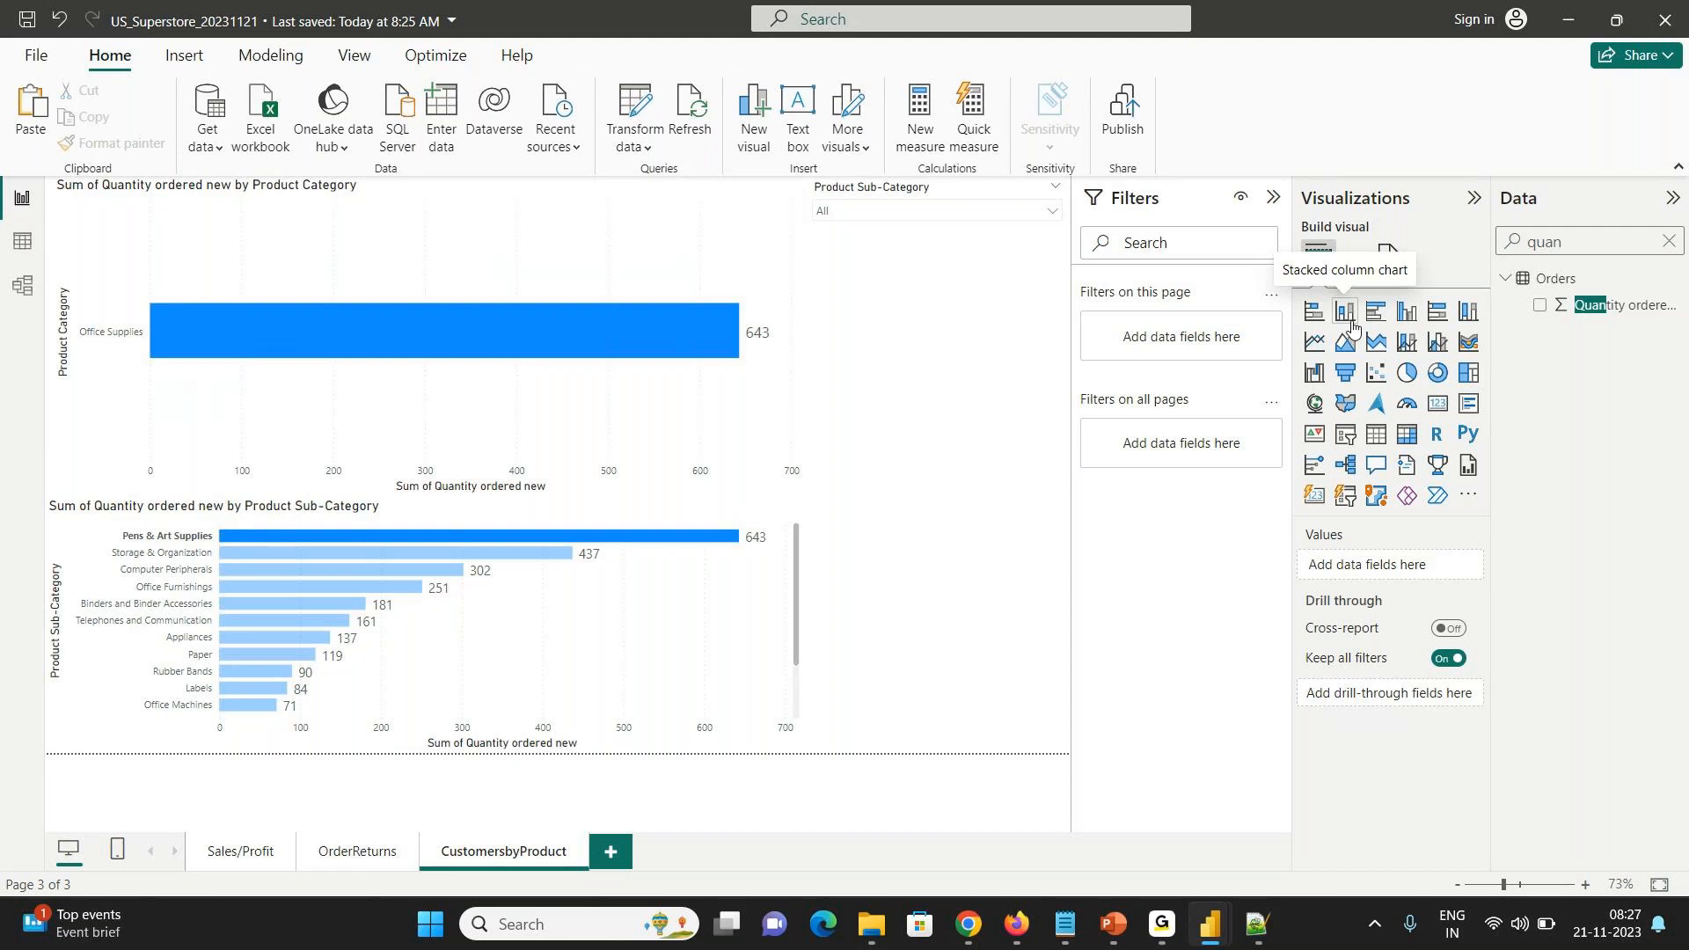
click(607, 538)
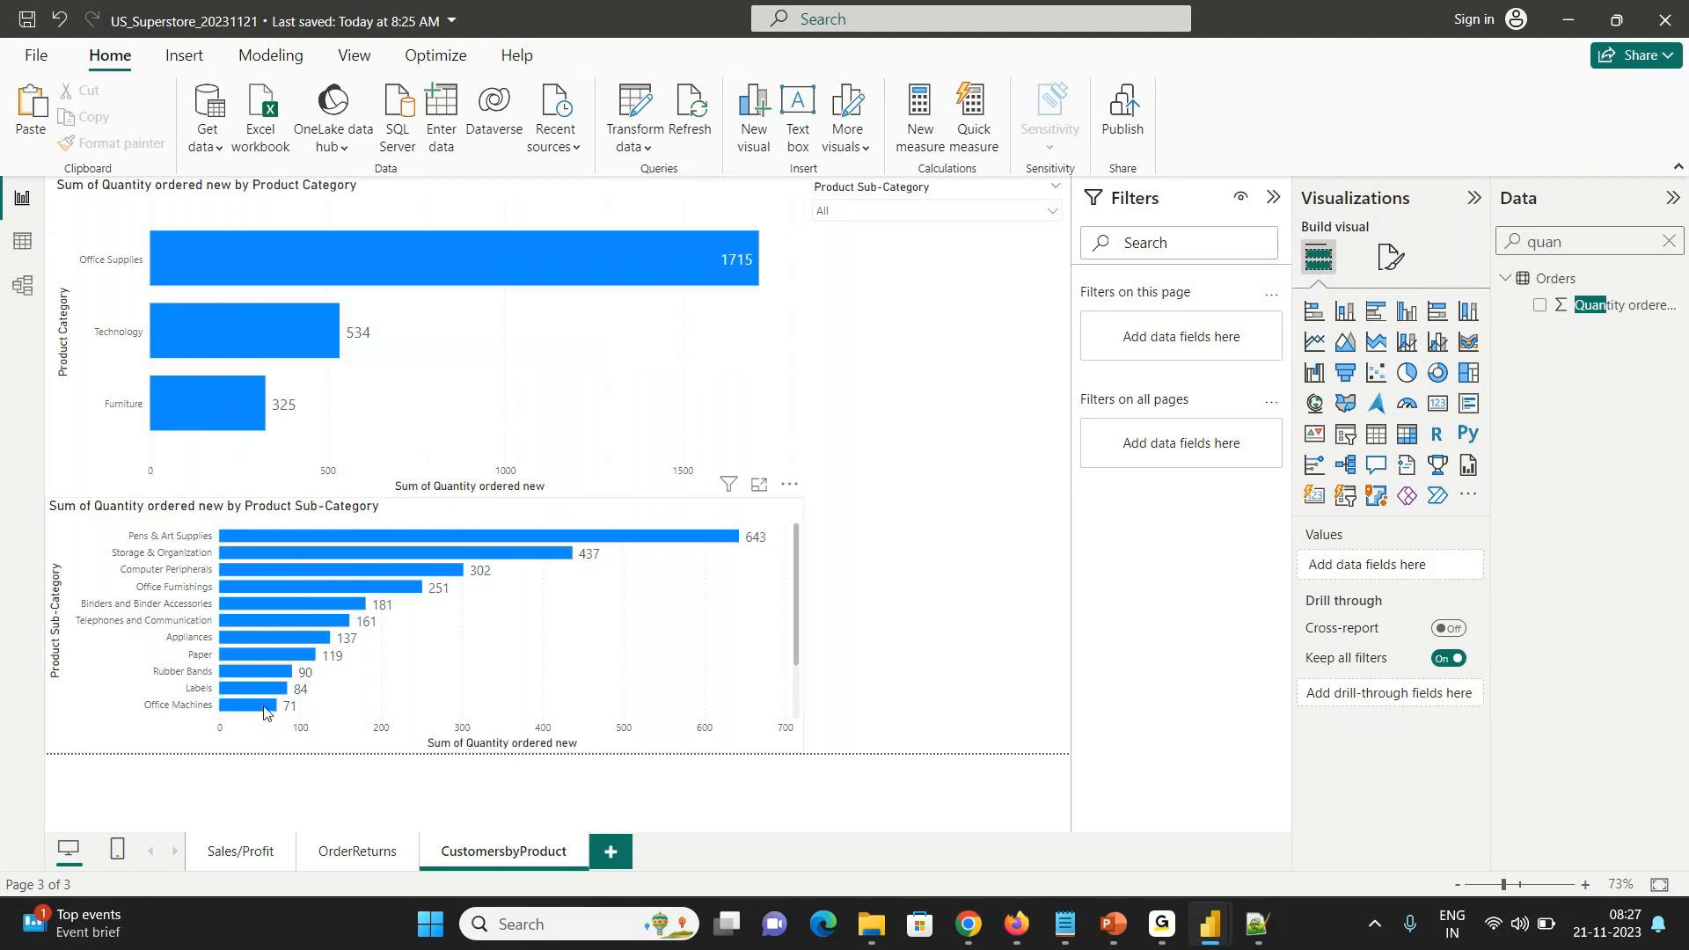
- Cross-filter the product category chart by Office Machines, Labels and Rubber Bands in turn, and clear the selection
mouse_move(264, 712)
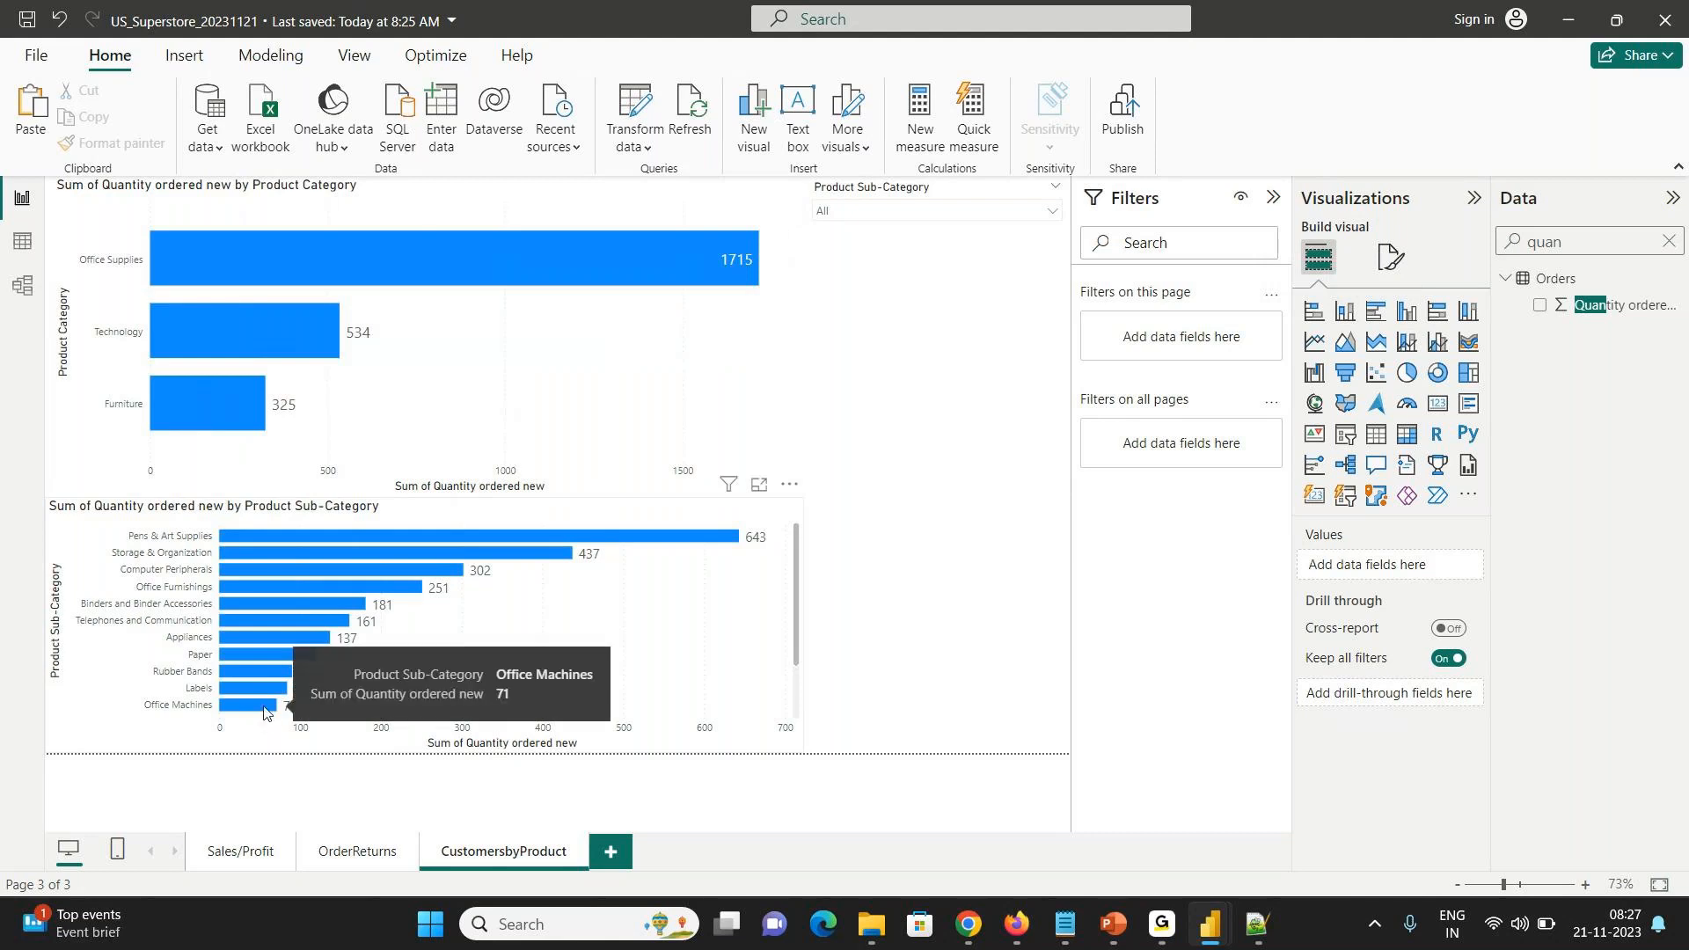
click(264, 707)
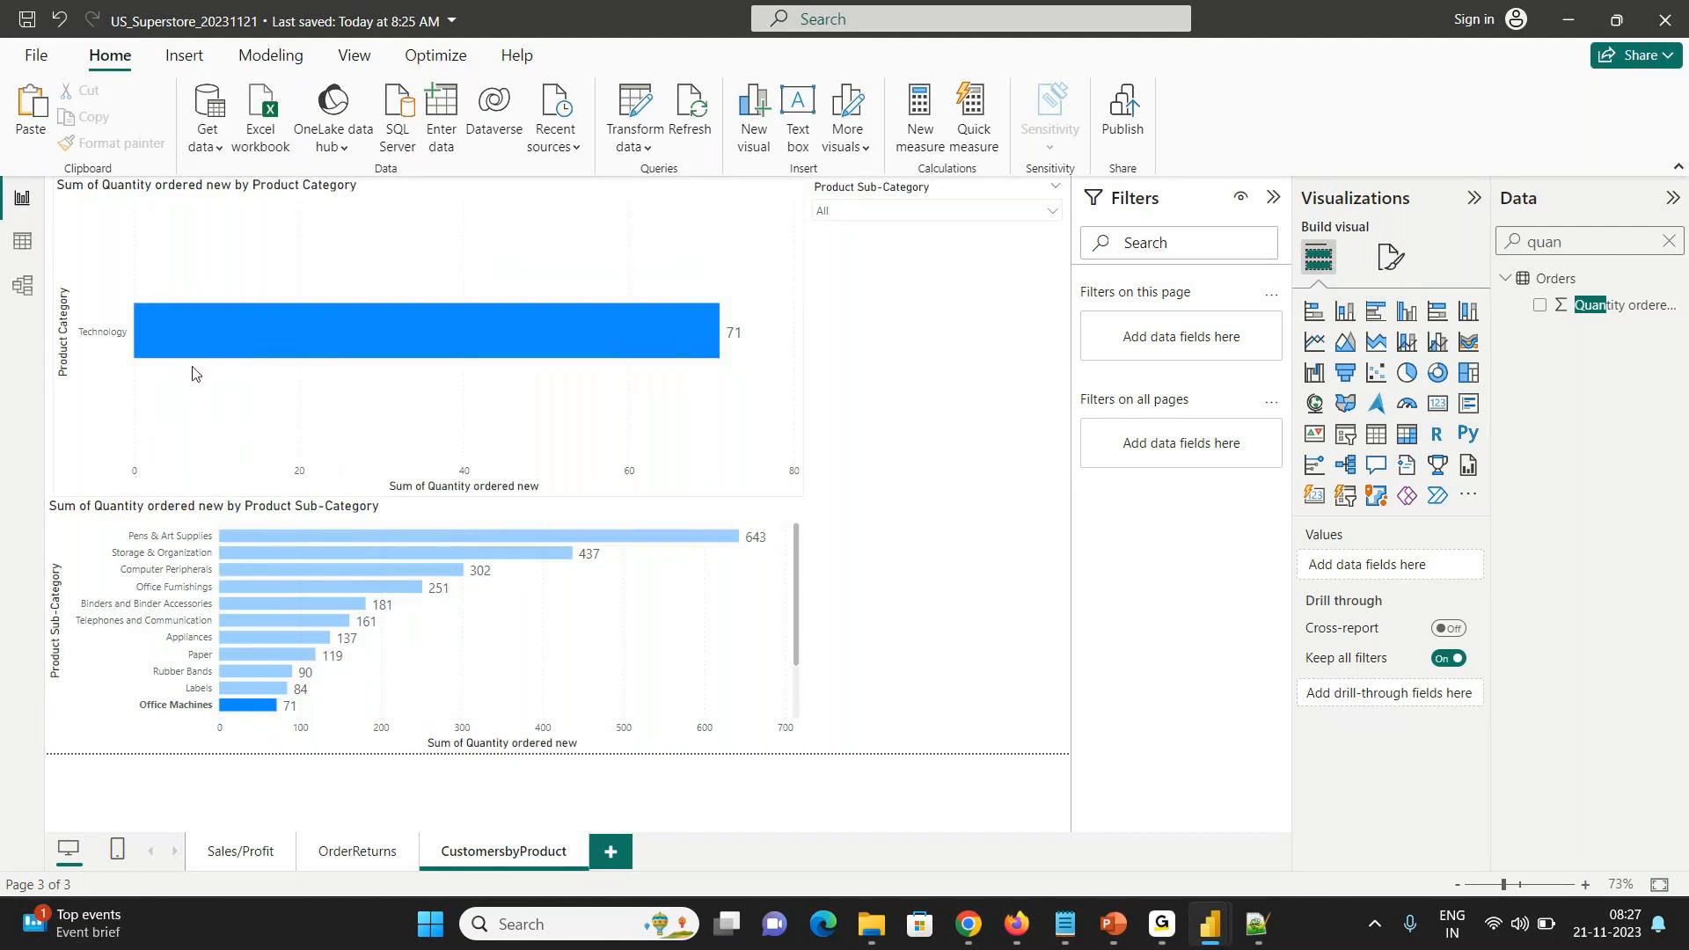
click(262, 686)
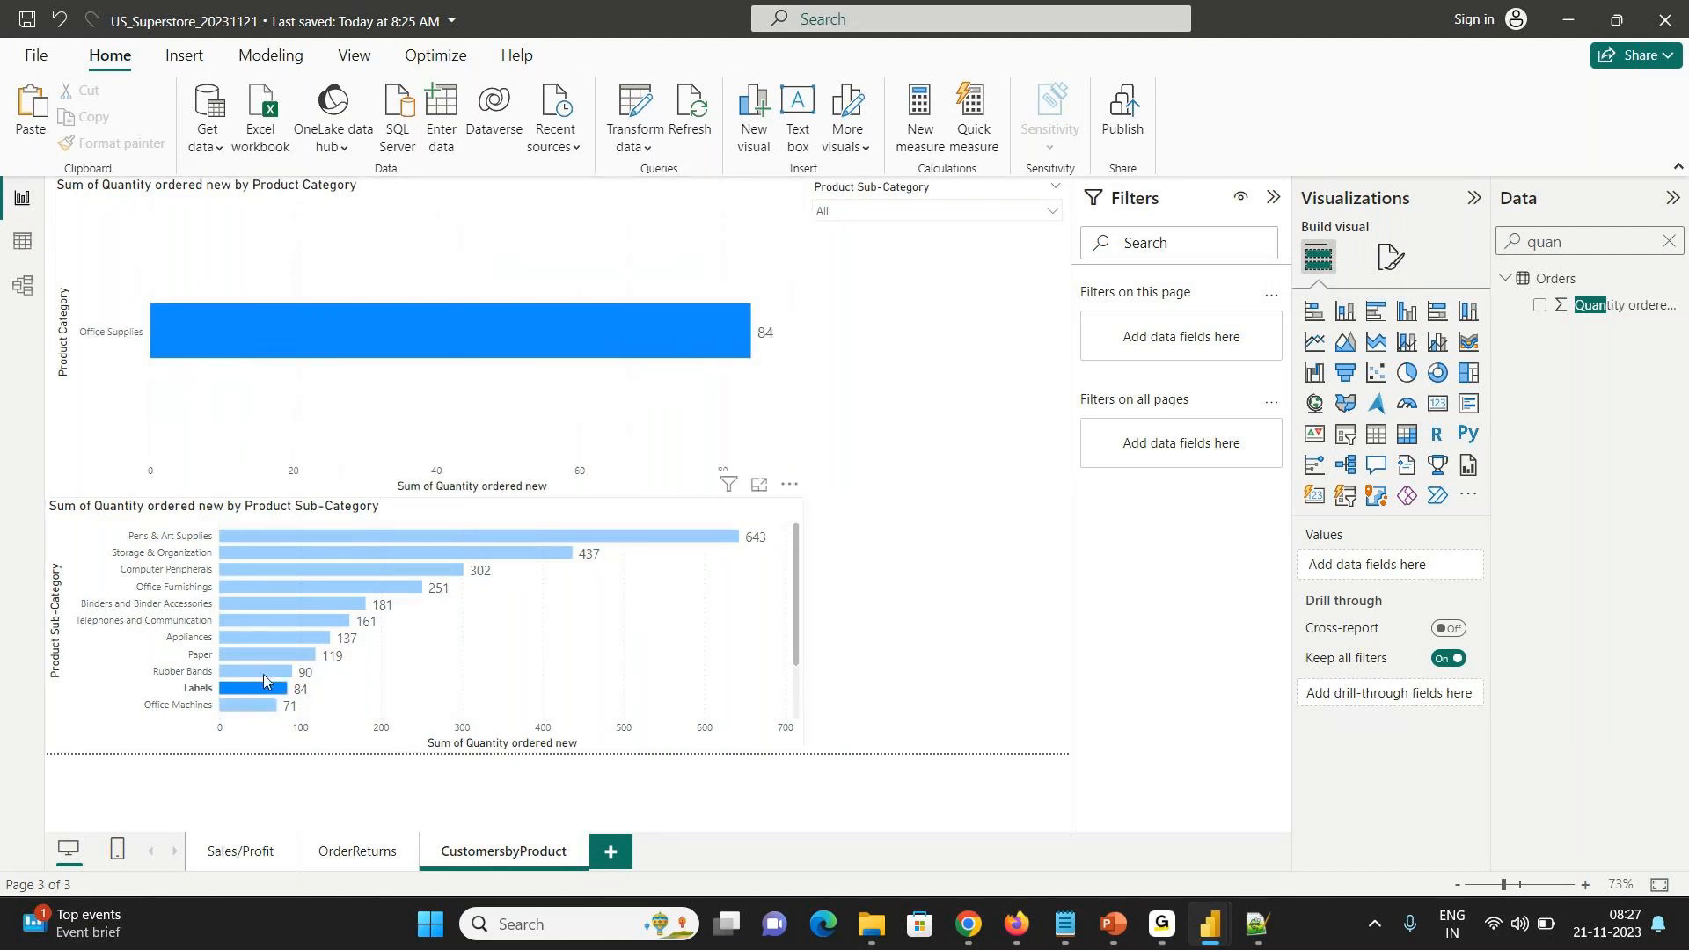
click(262, 673)
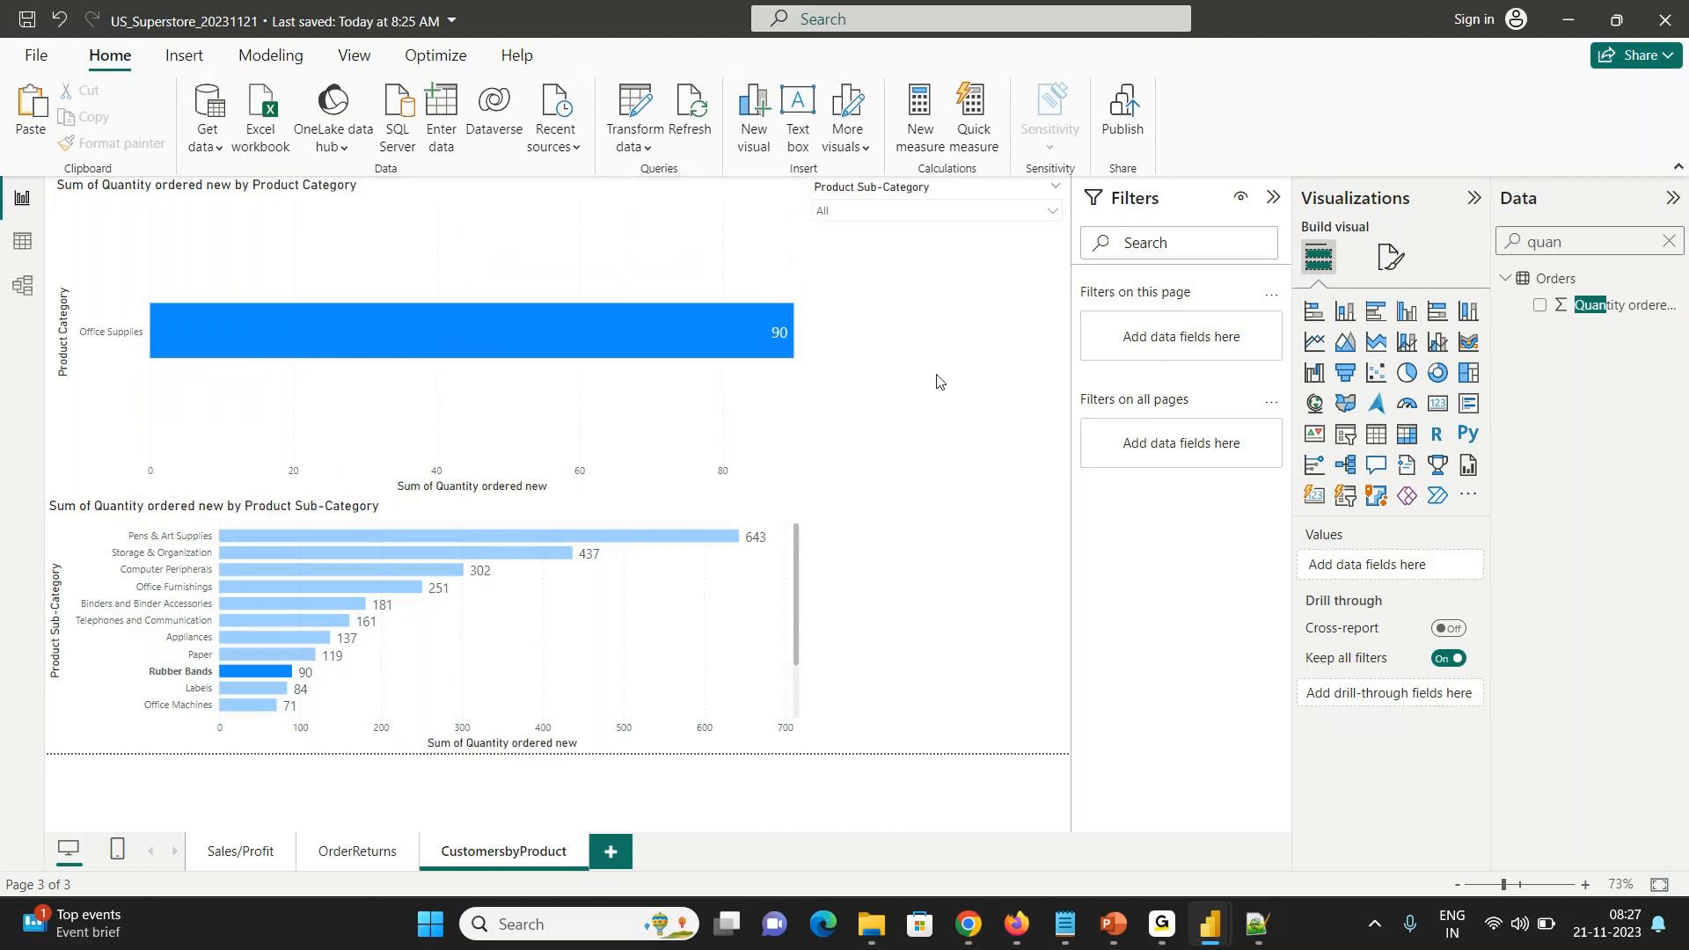
click(995, 387)
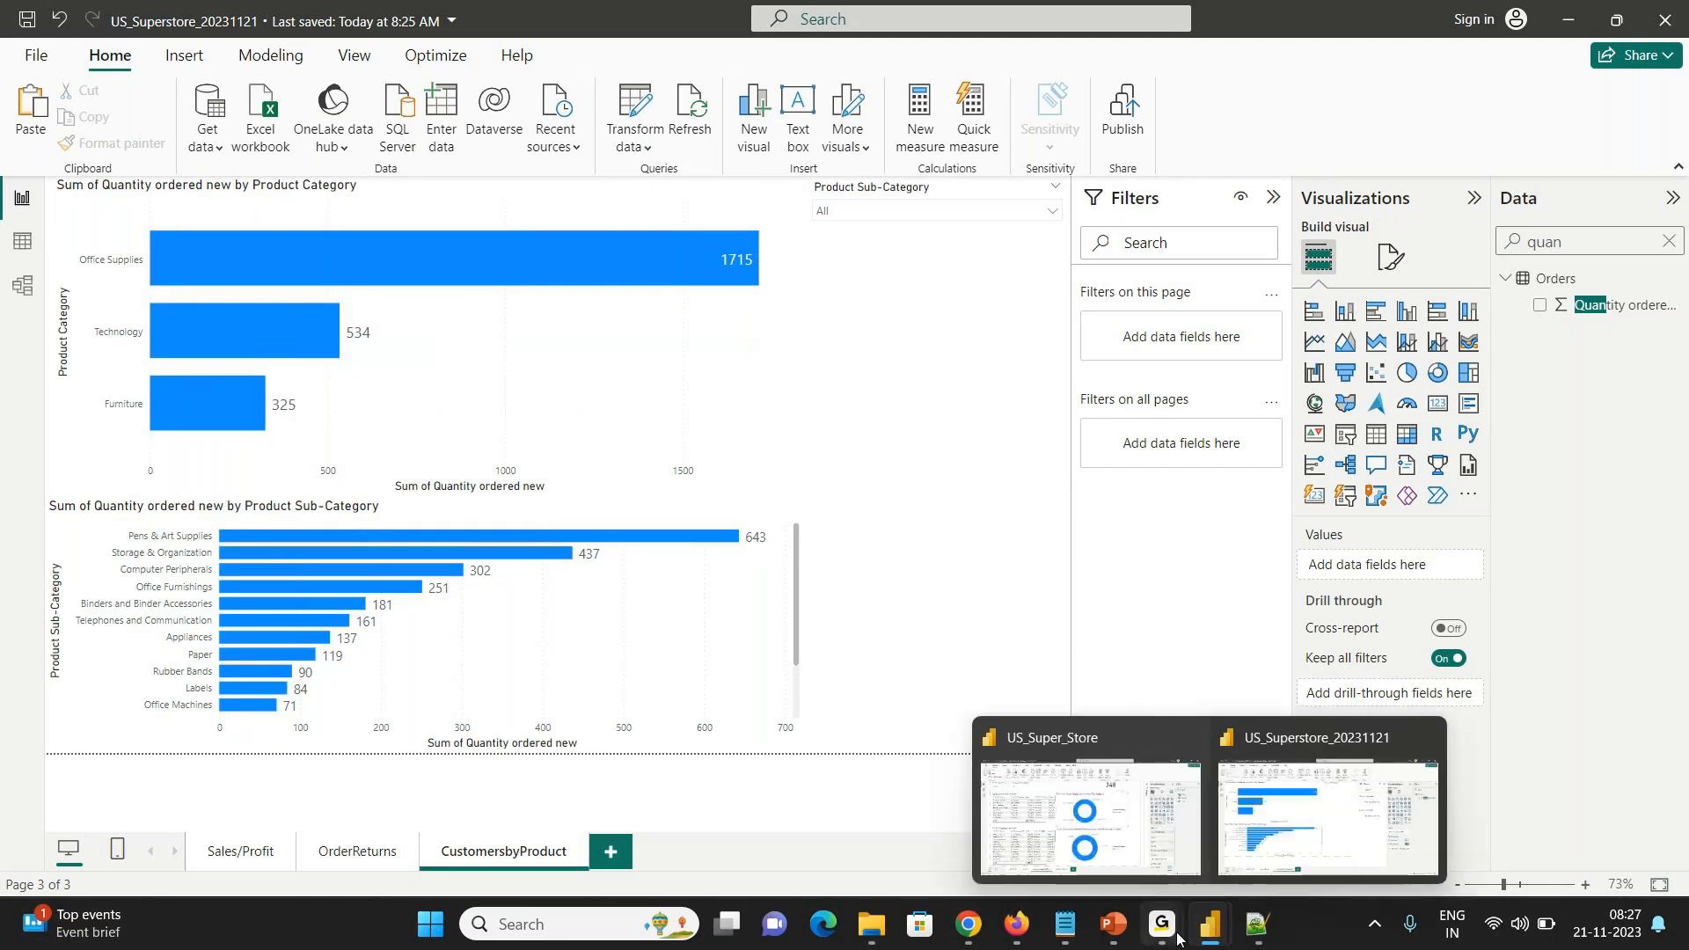
click(1206, 821)
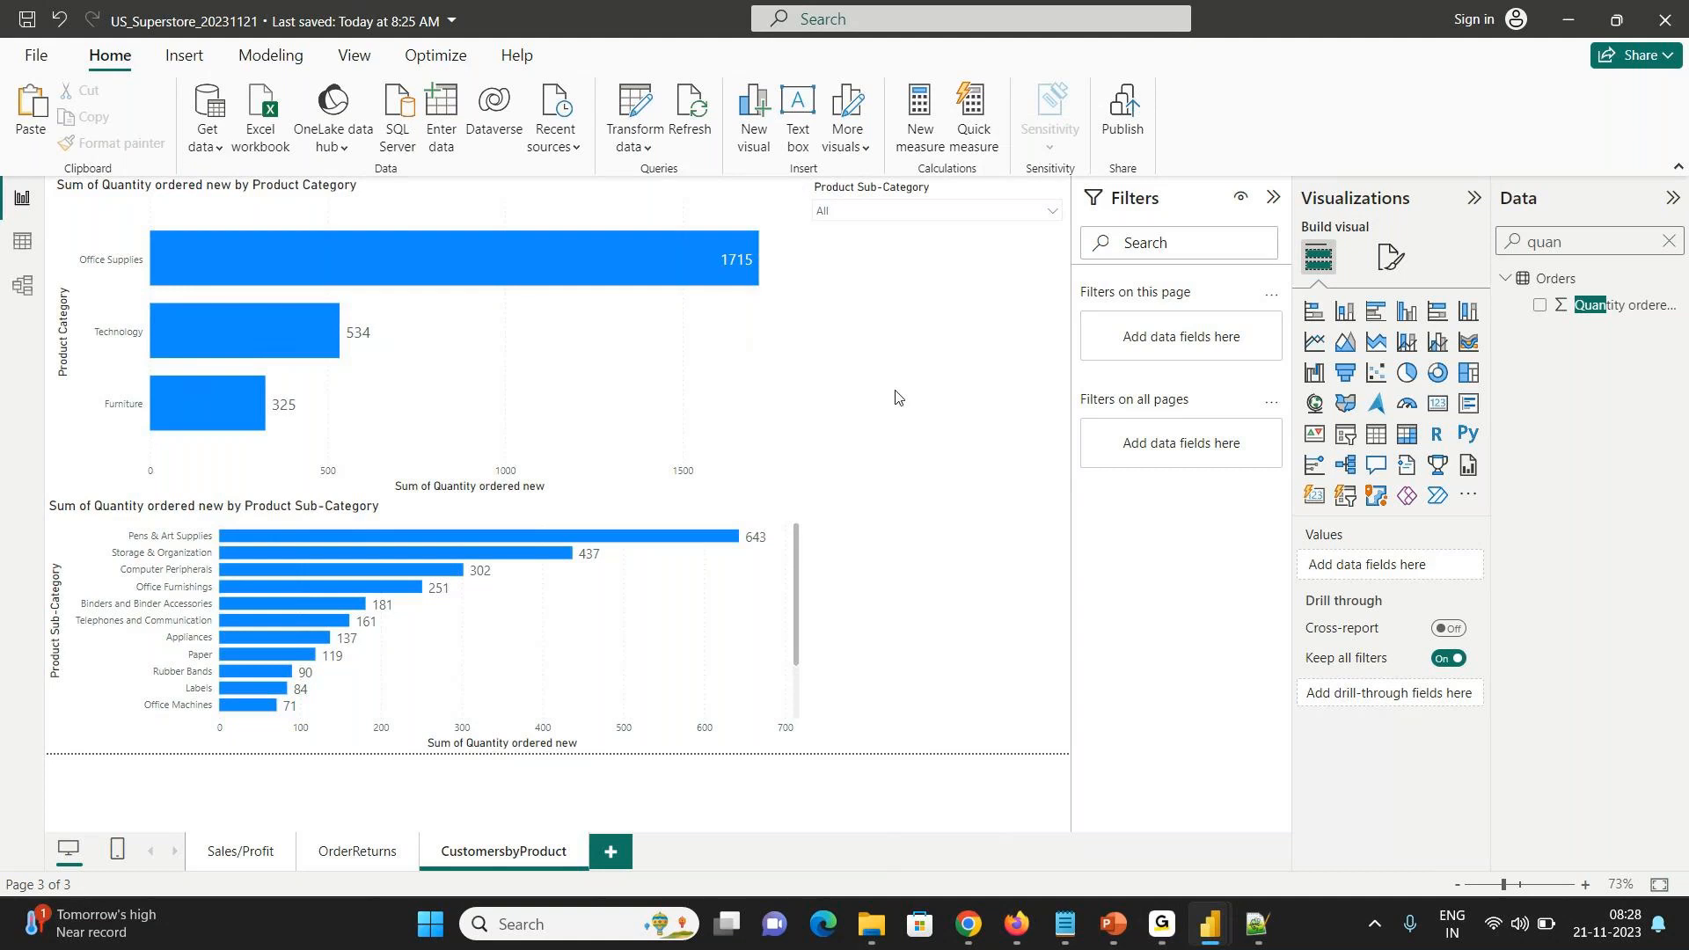
- On the OrderReturns page, highlight the California bar in the state chart, and clear the highlight
click(369, 869)
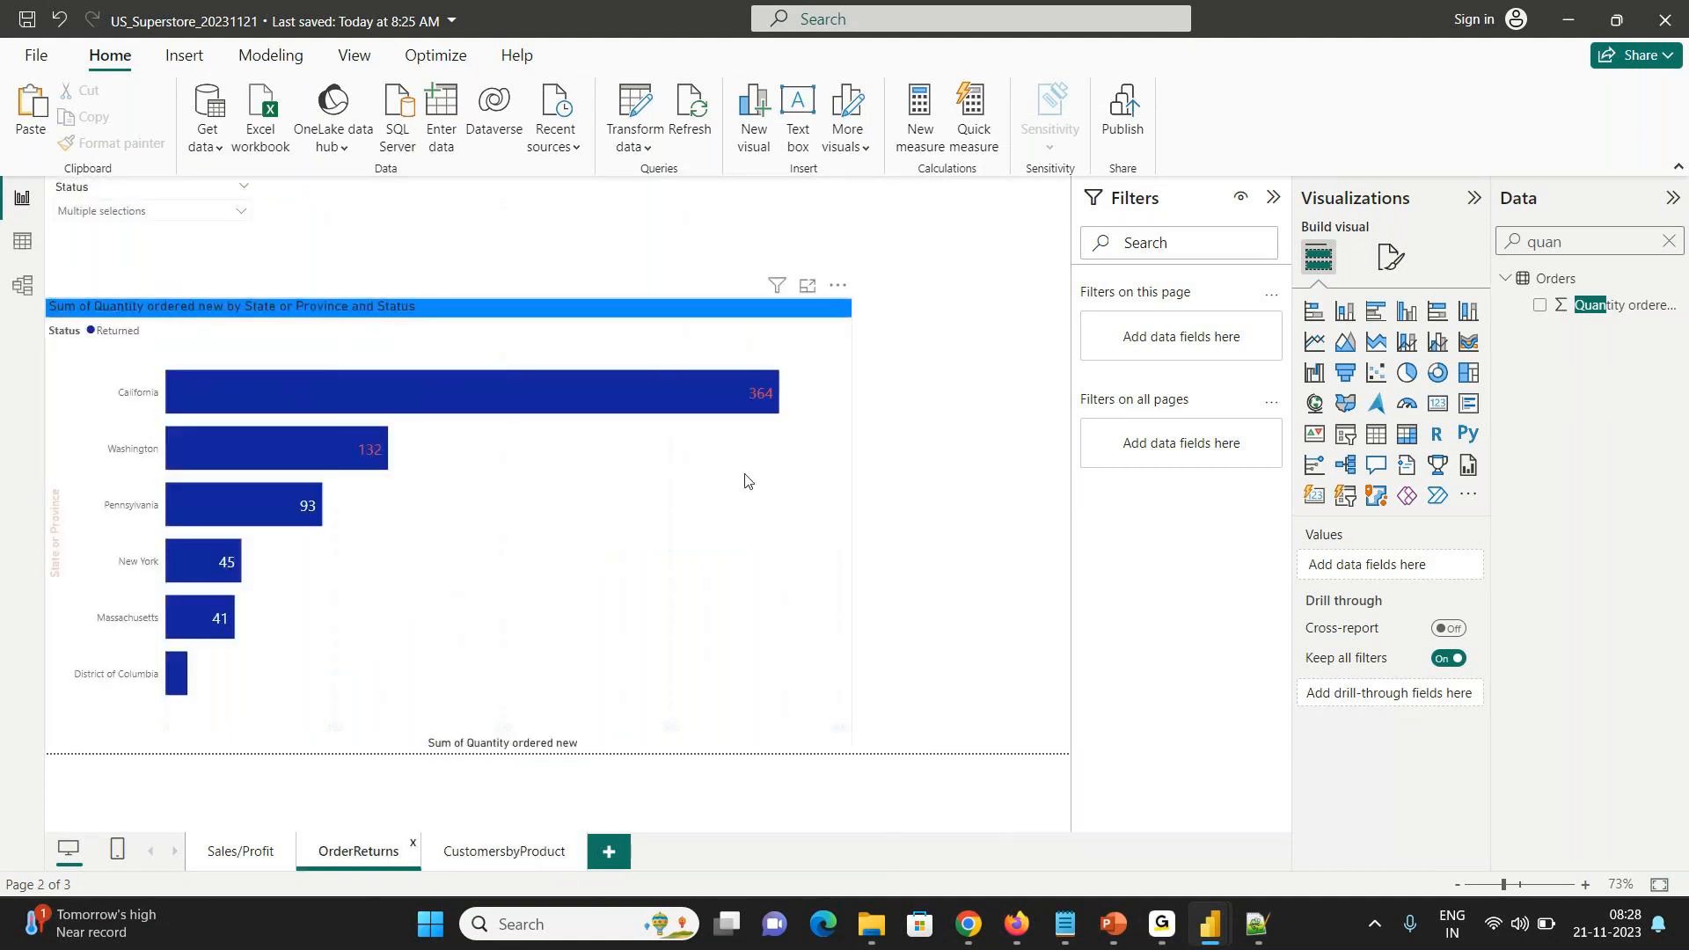
click(726, 387)
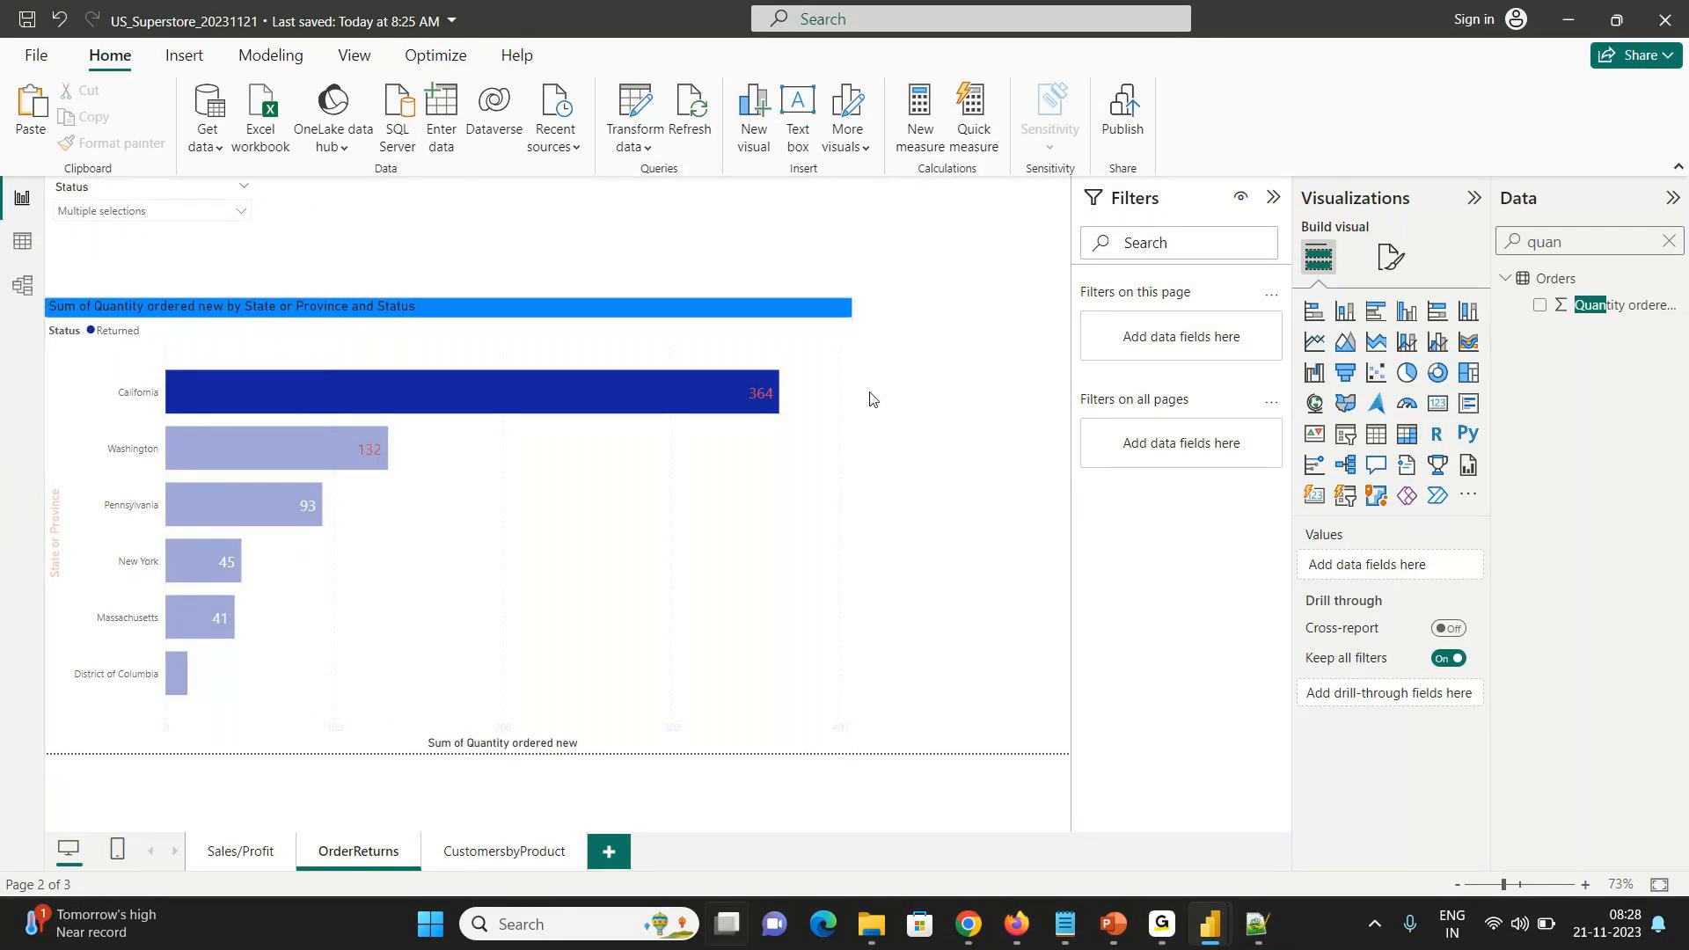
key(super+Tab)
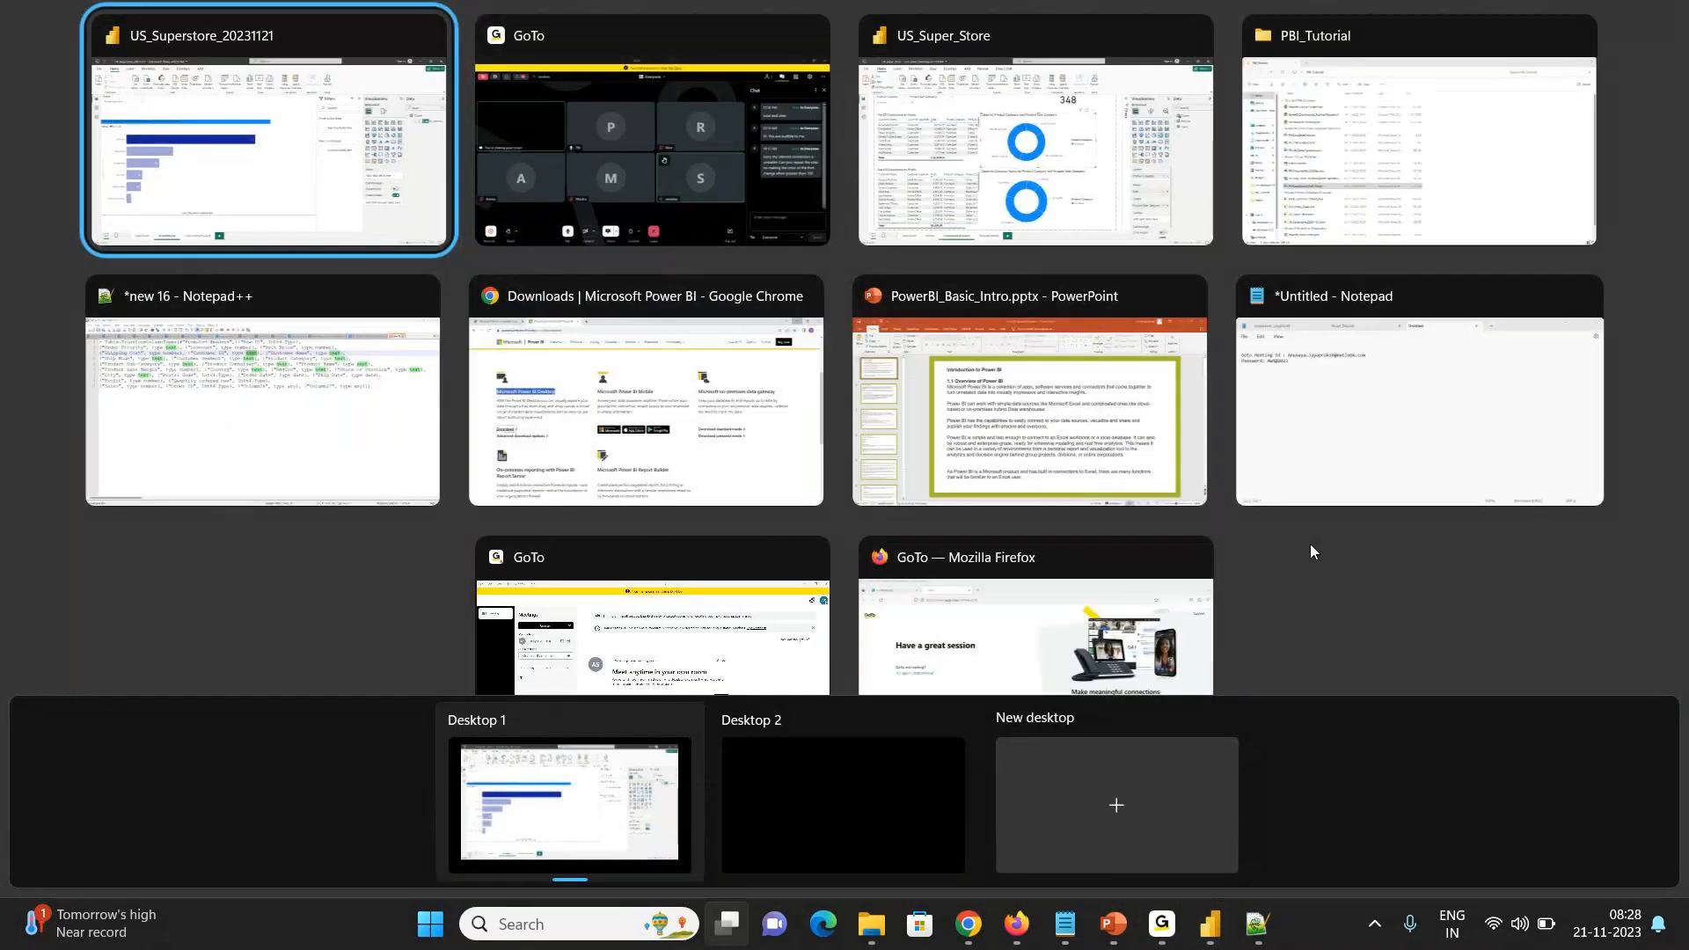
click(1311, 544)
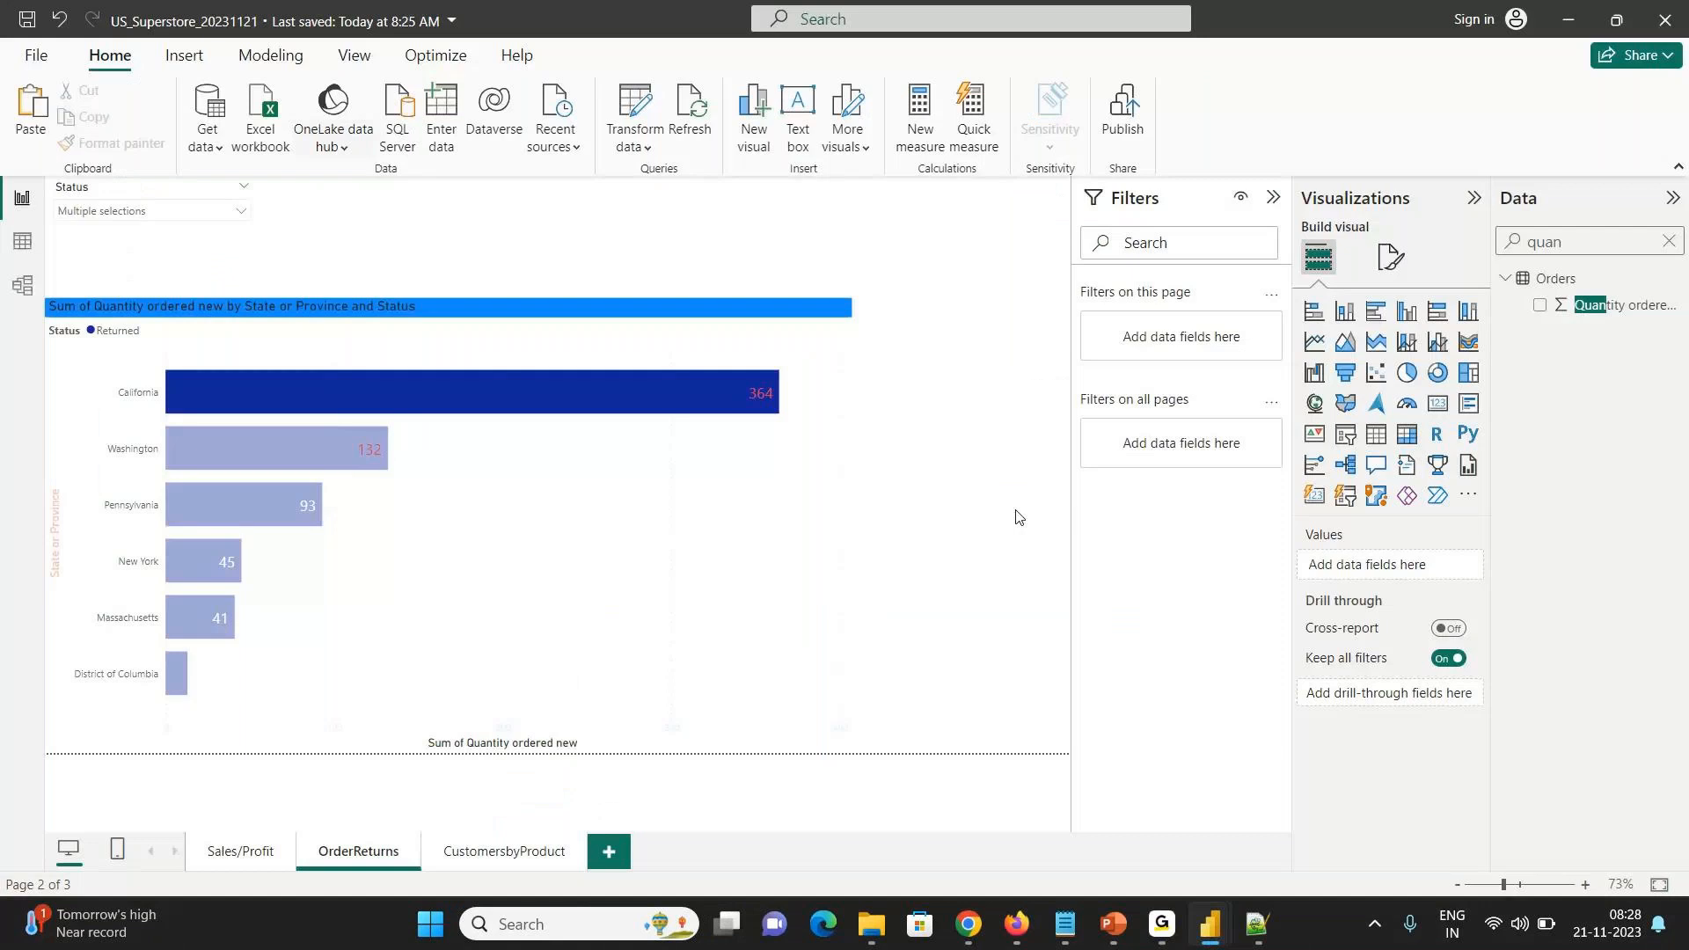
click(787, 482)
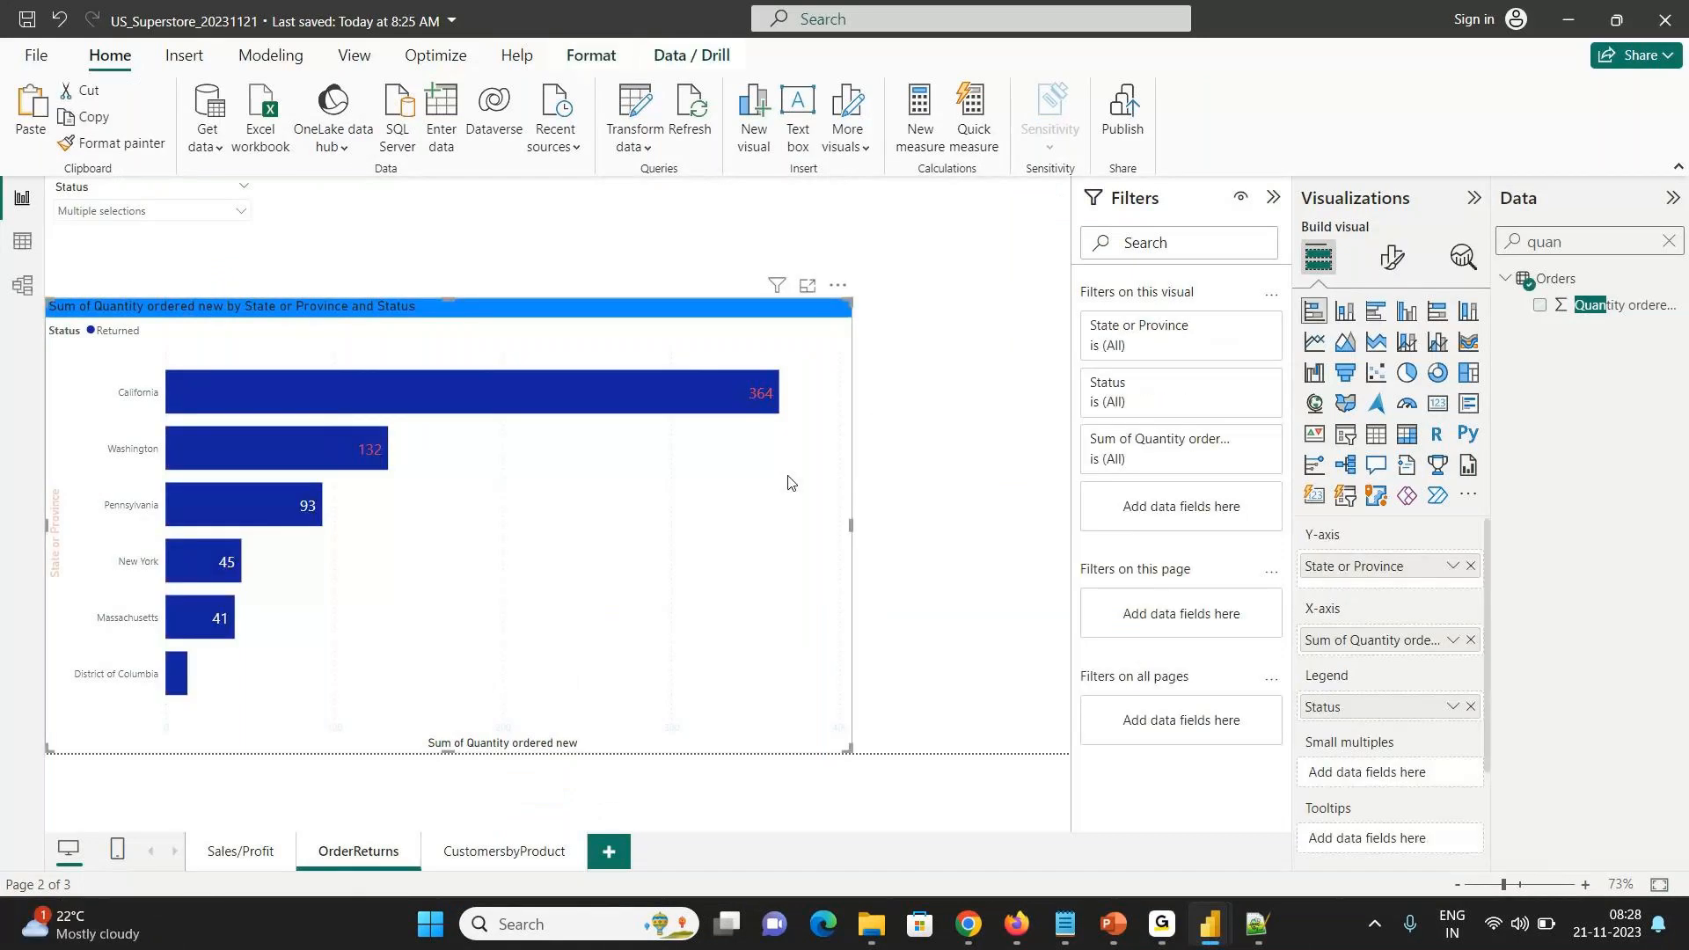
- Change the X-axis values' conditional color rule, from 100 to the maximum ordered quantity, to white
click(1399, 260)
click(1317, 451)
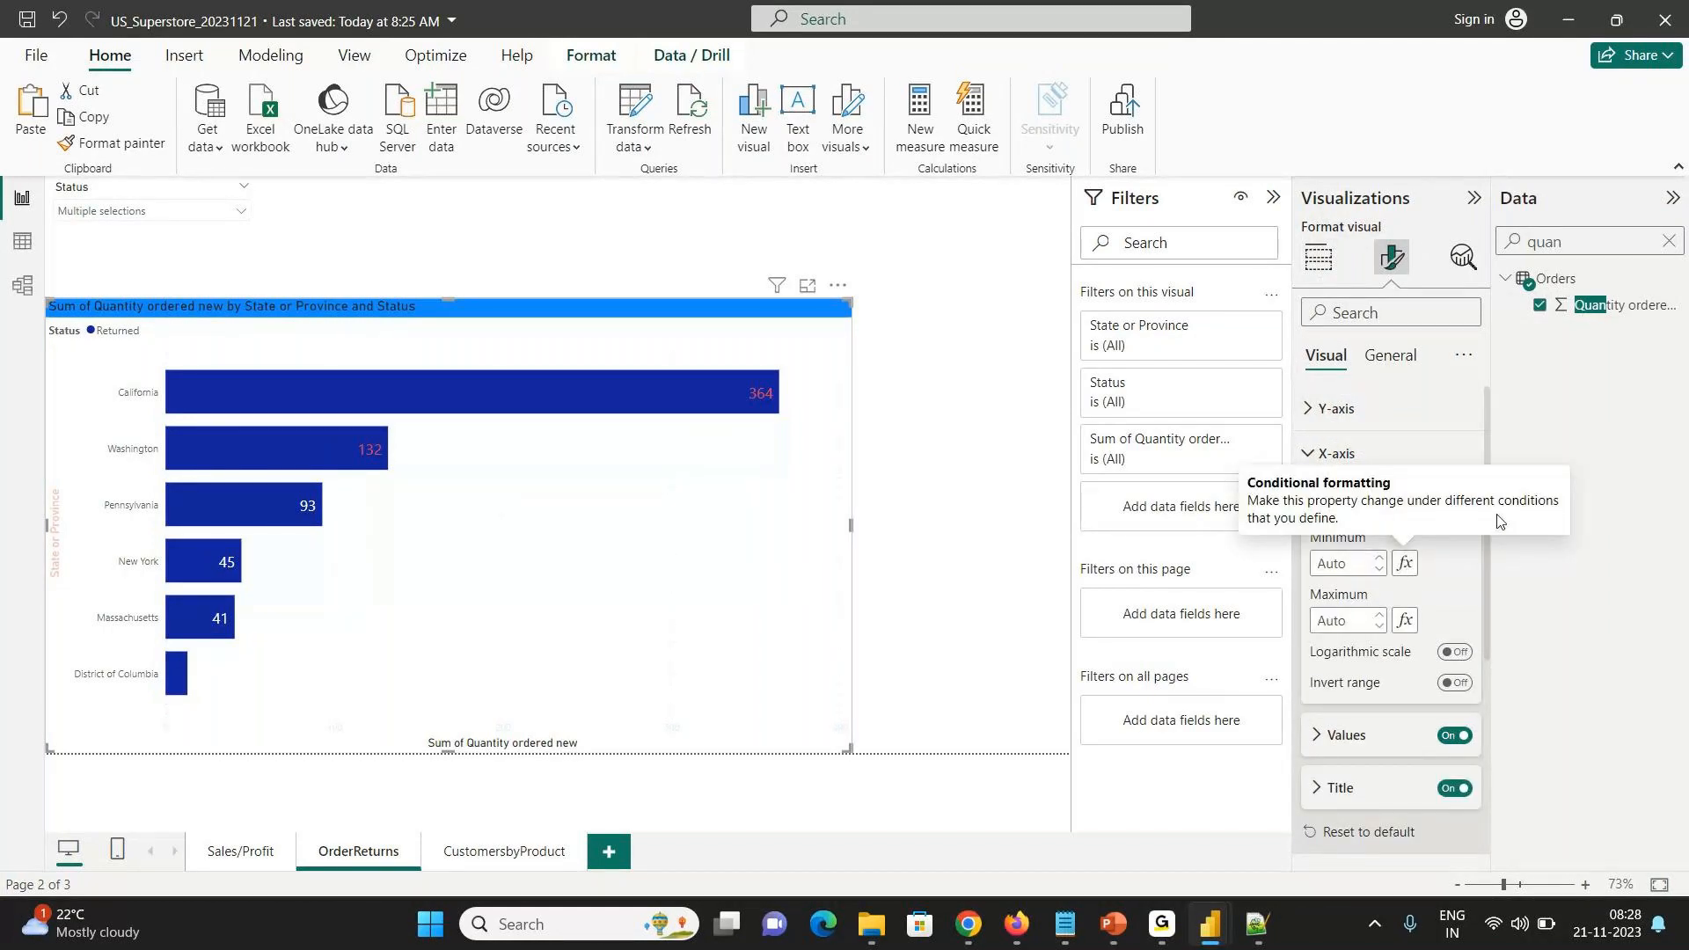
drag(1486, 553, 1493, 597)
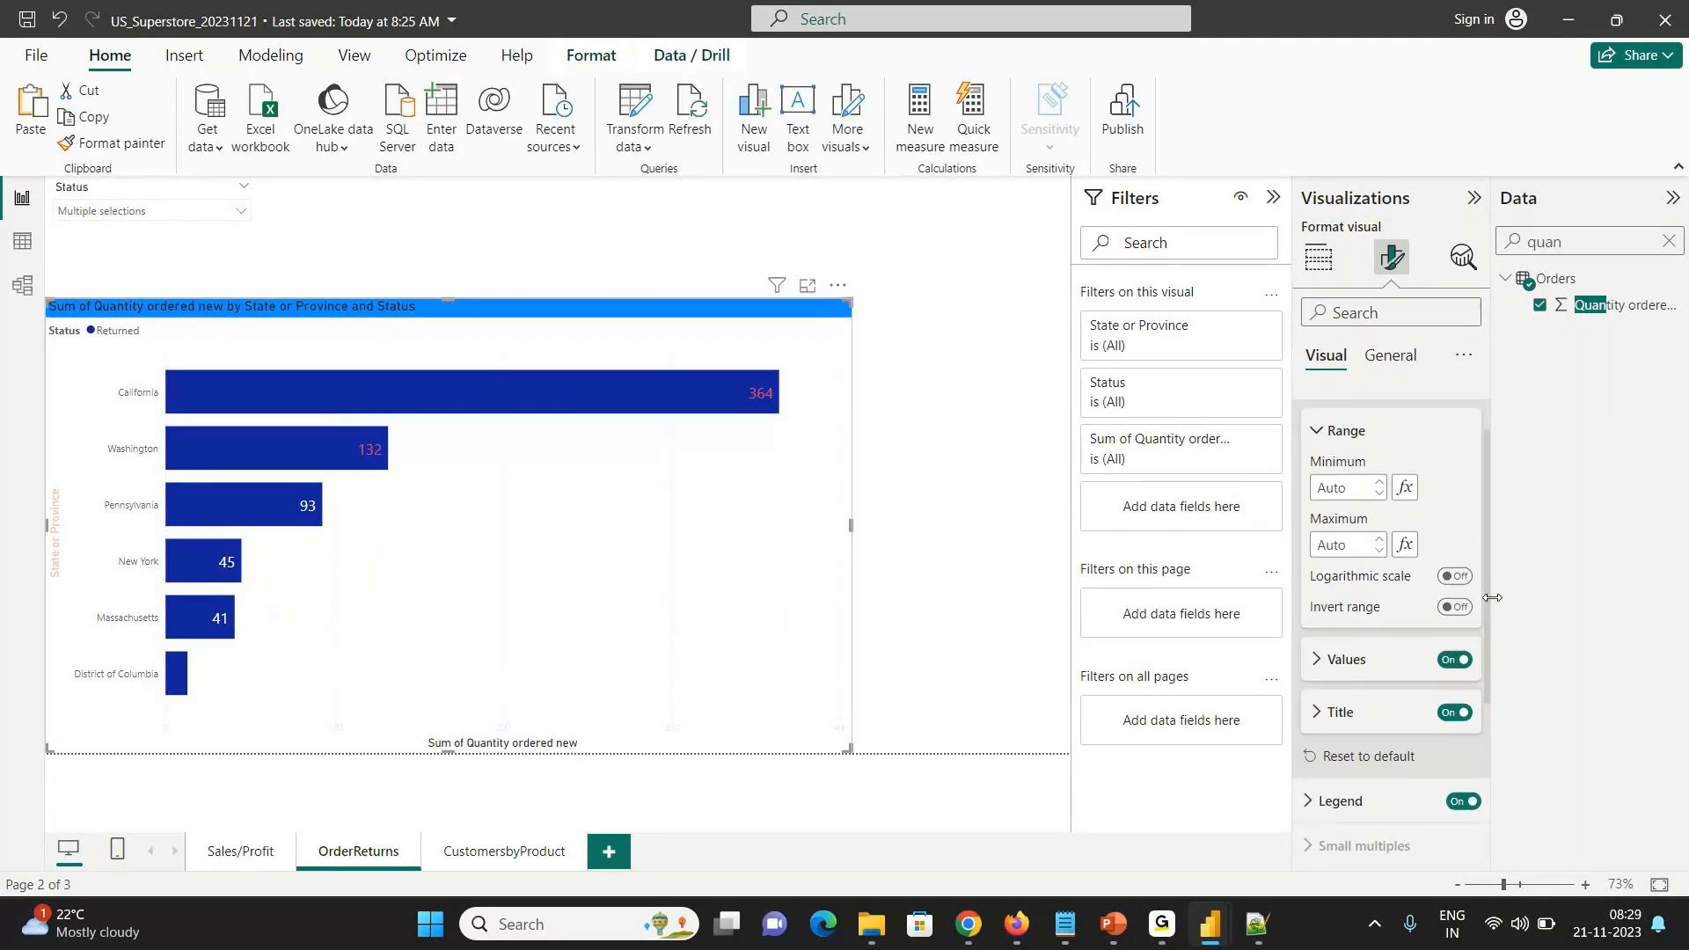
click(1361, 444)
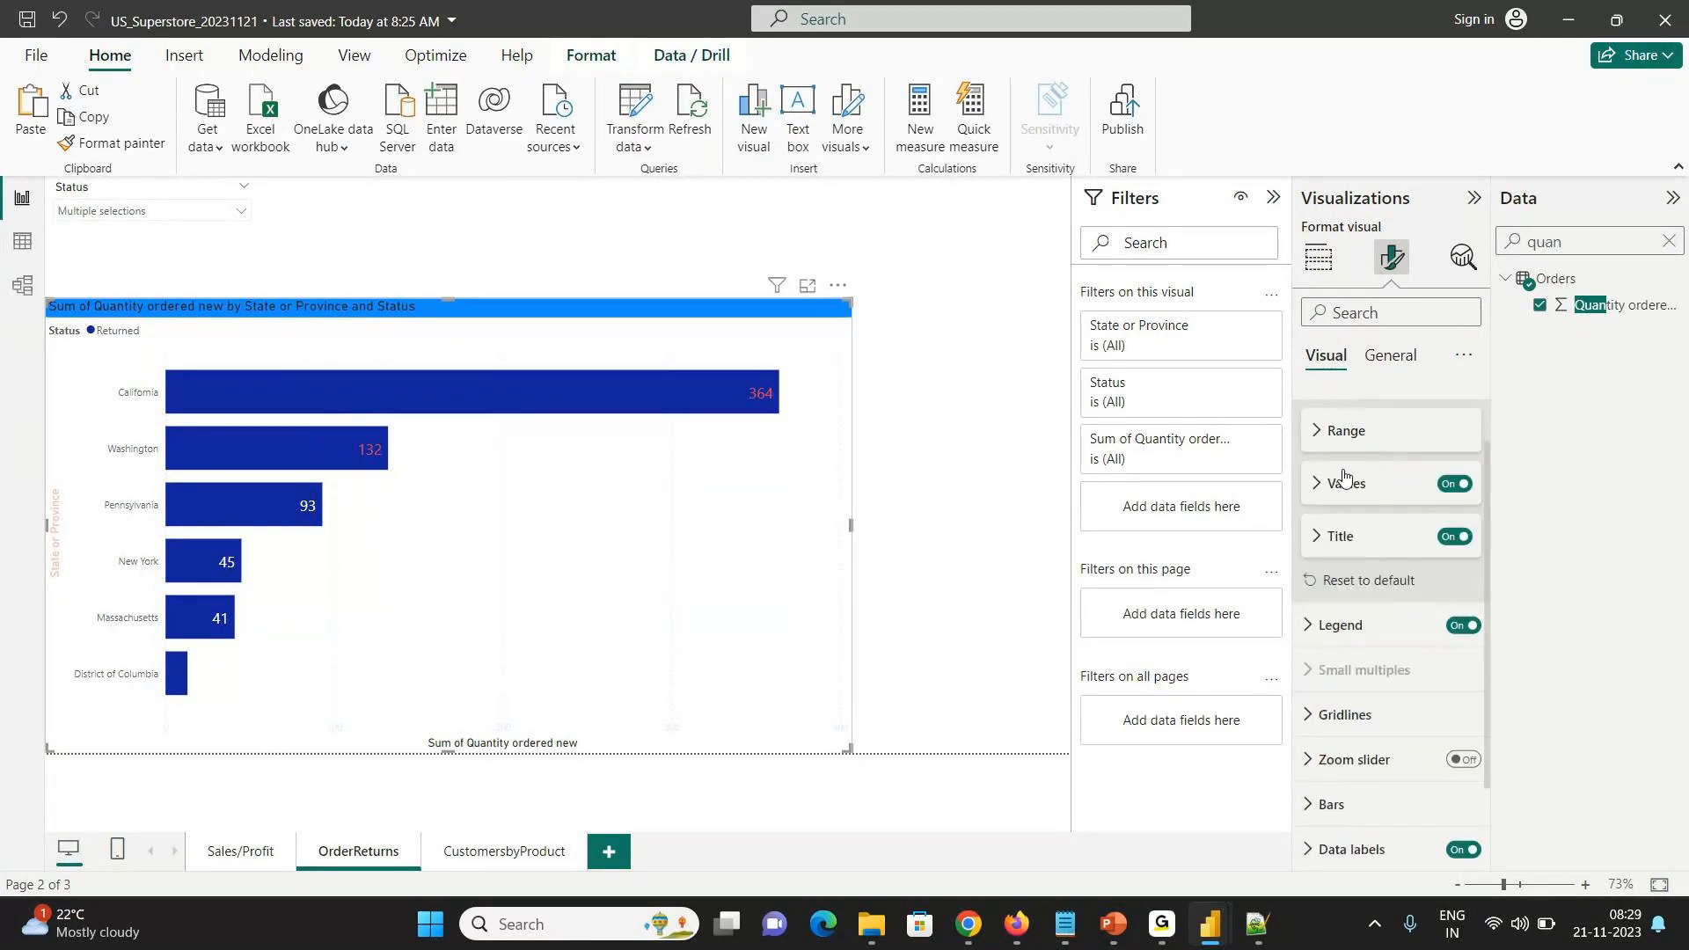
click(1343, 478)
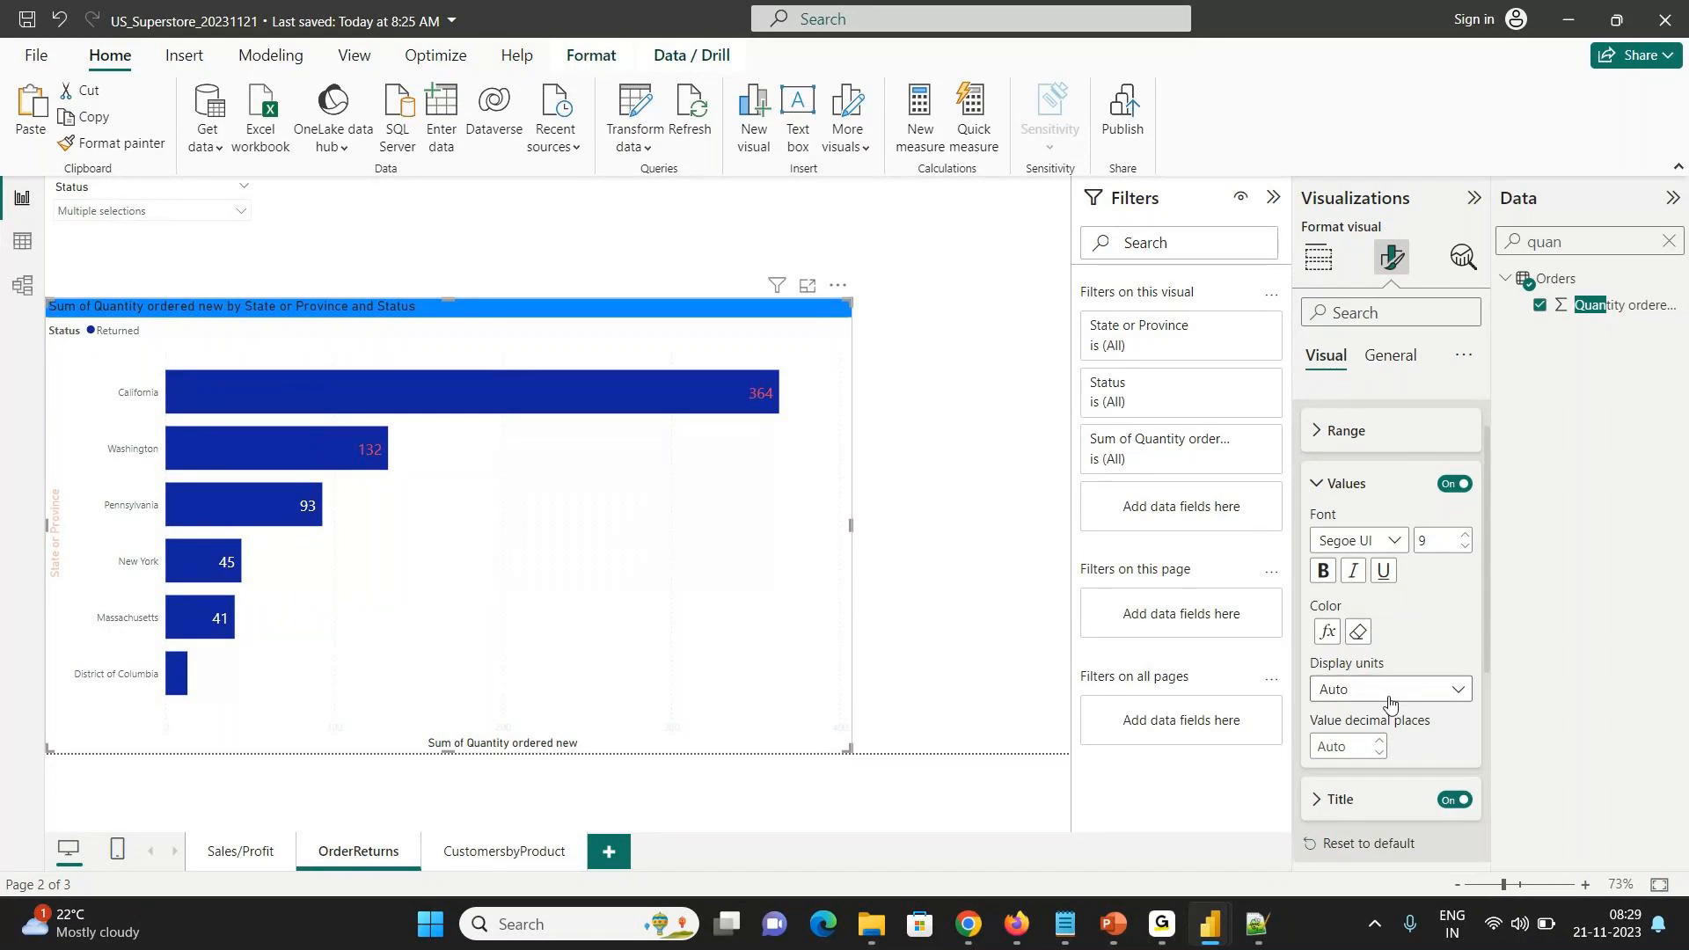
click(1334, 640)
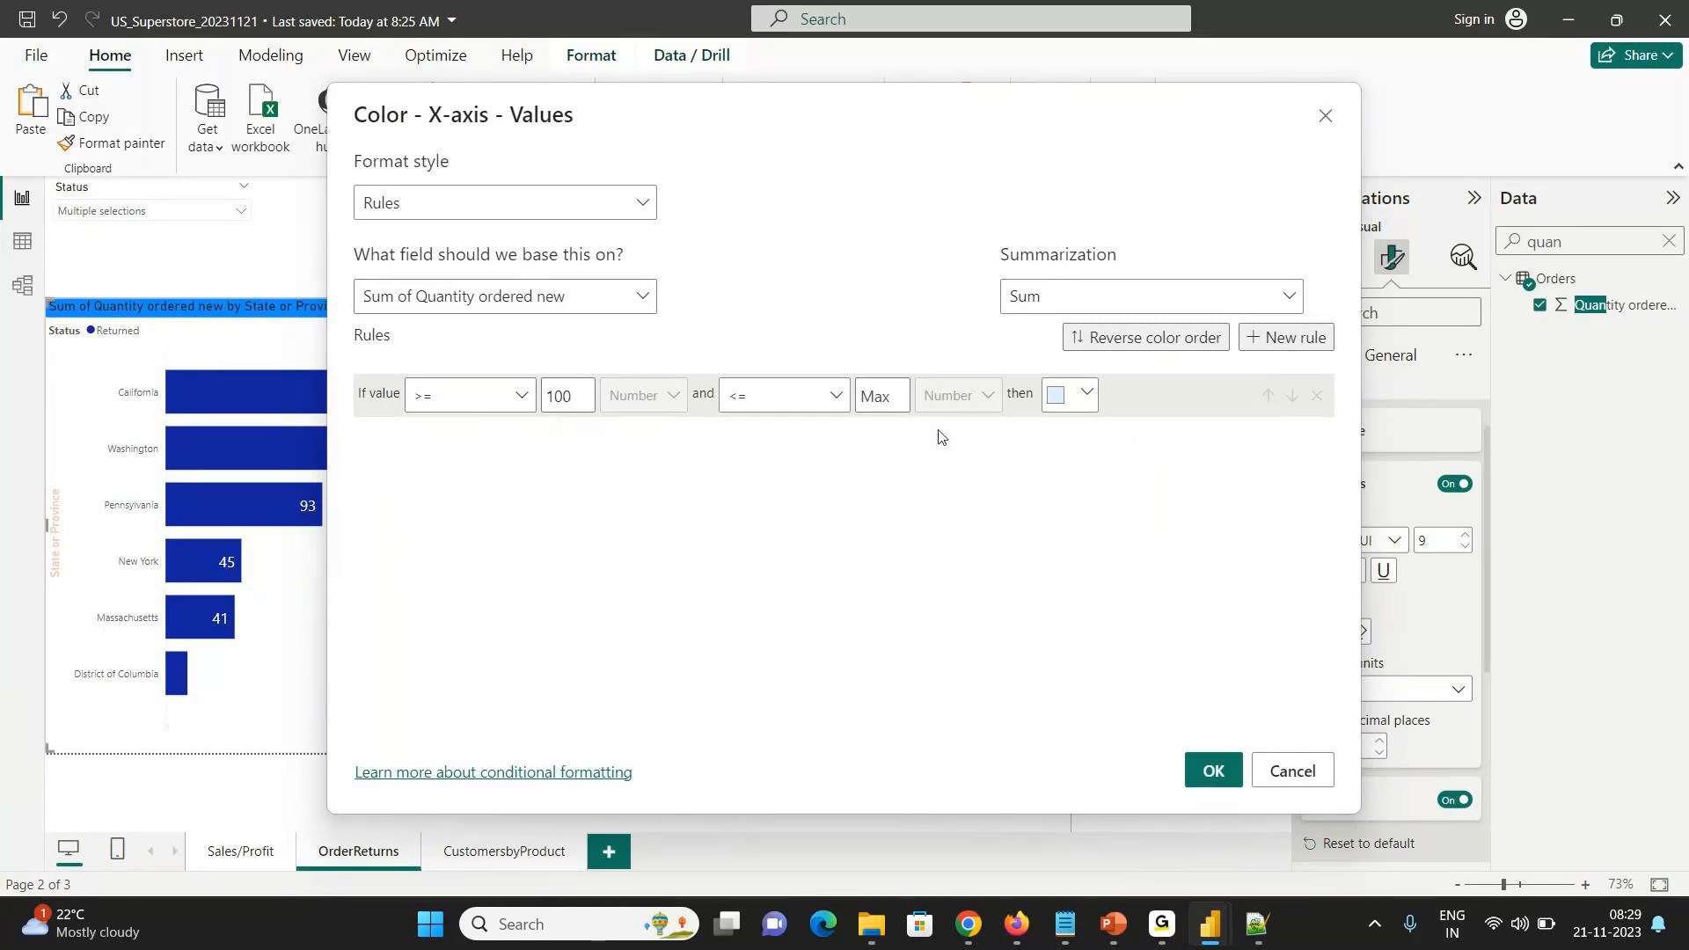
click(1054, 400)
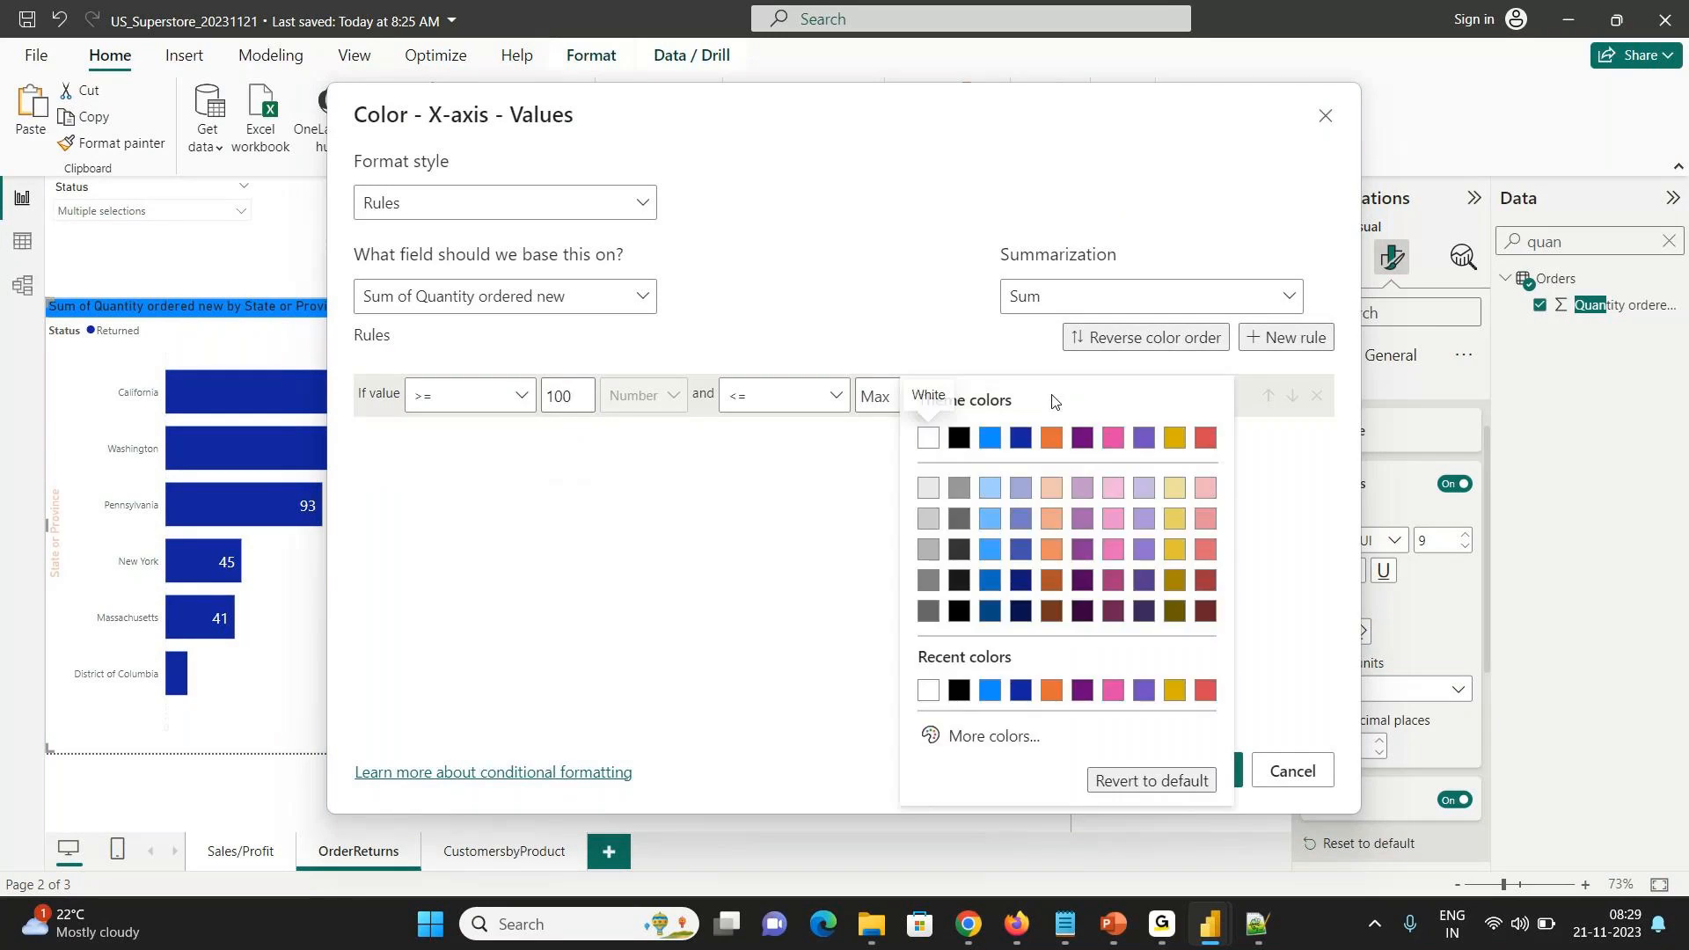
click(931, 440)
click(1207, 767)
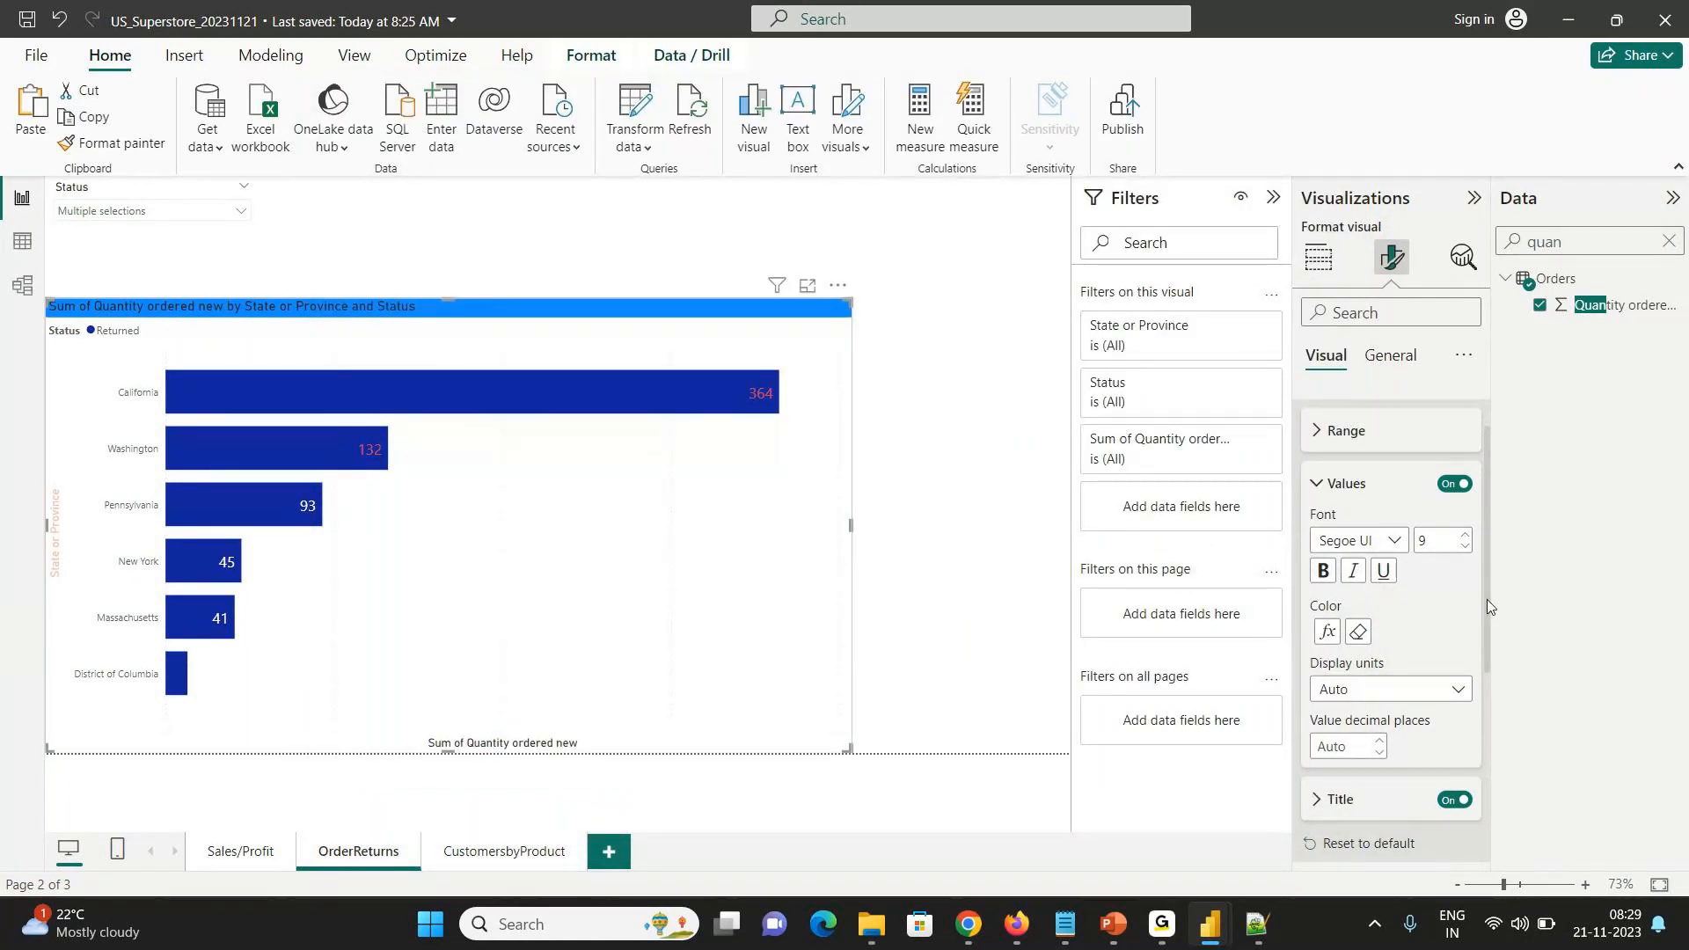
- Check the X-axis values' color rule and clear the conditional formatting from the axis values
drag(1487, 599, 1487, 712)
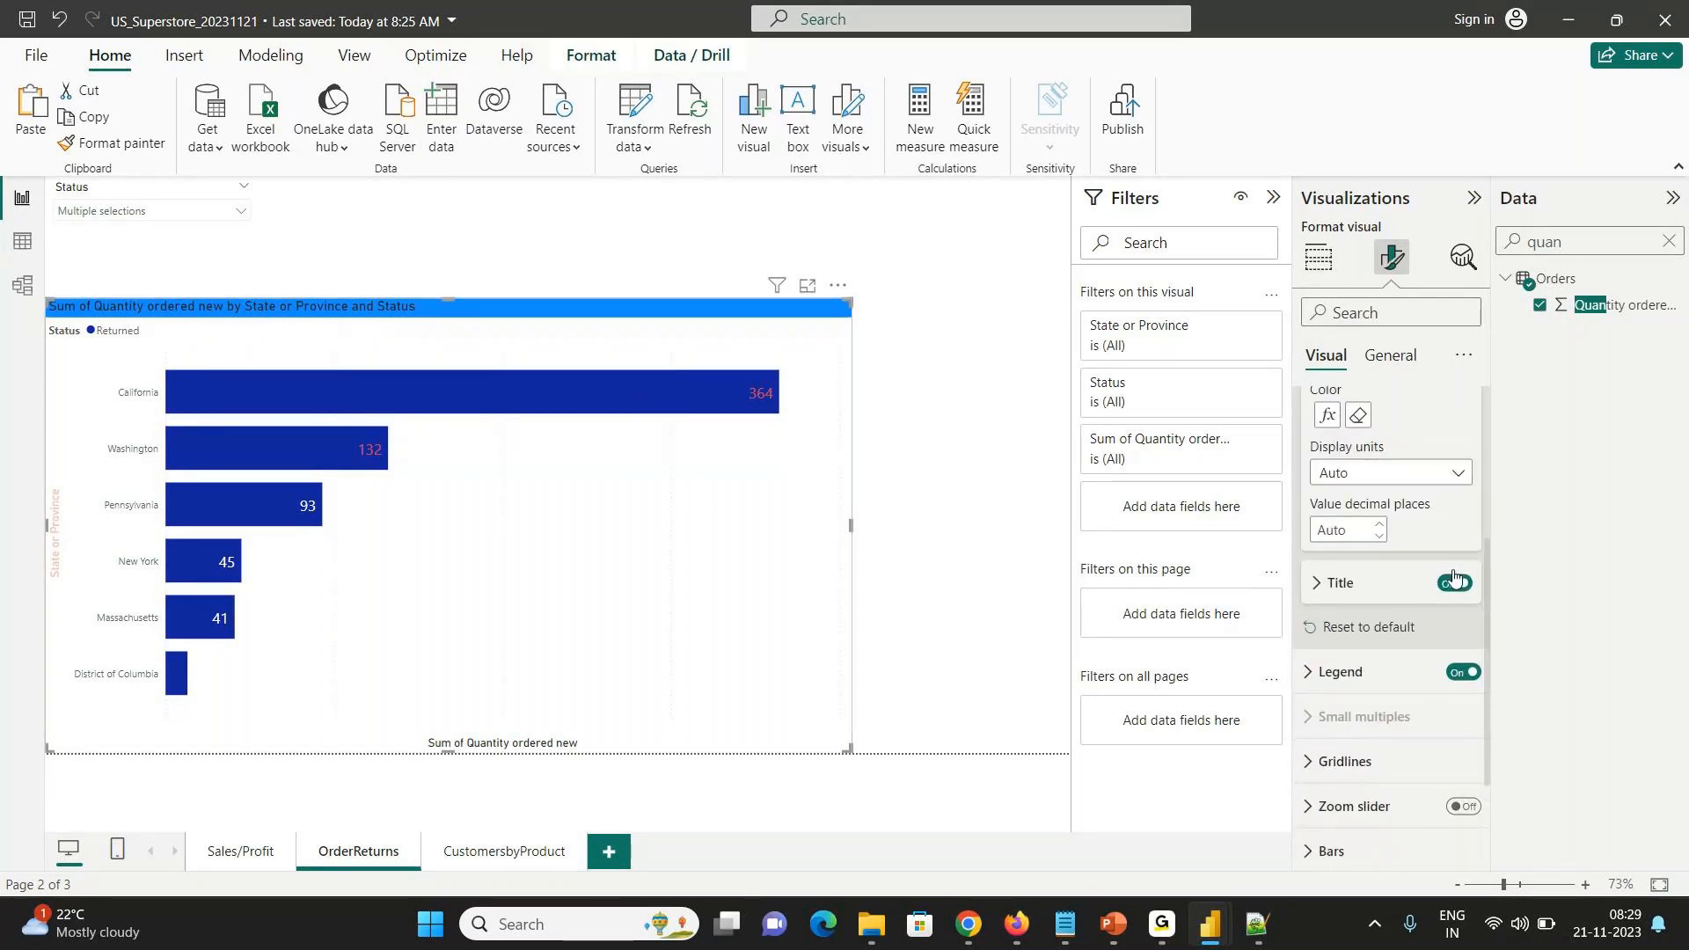
scroll(1457, 581, up, 3)
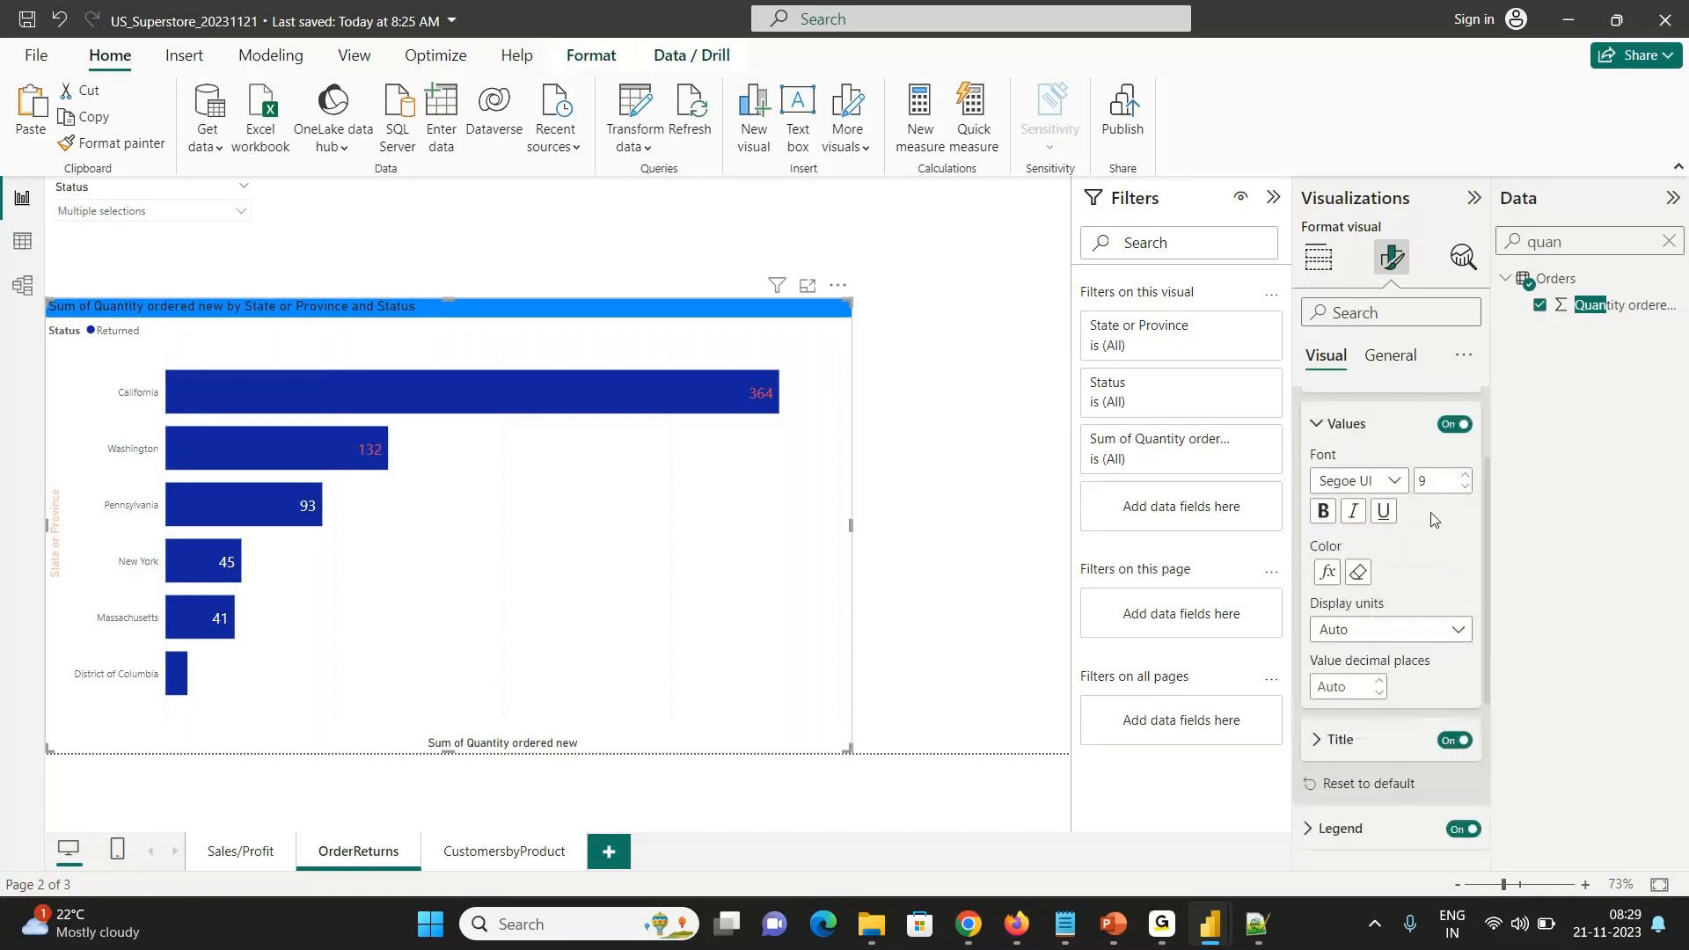
click(1329, 572)
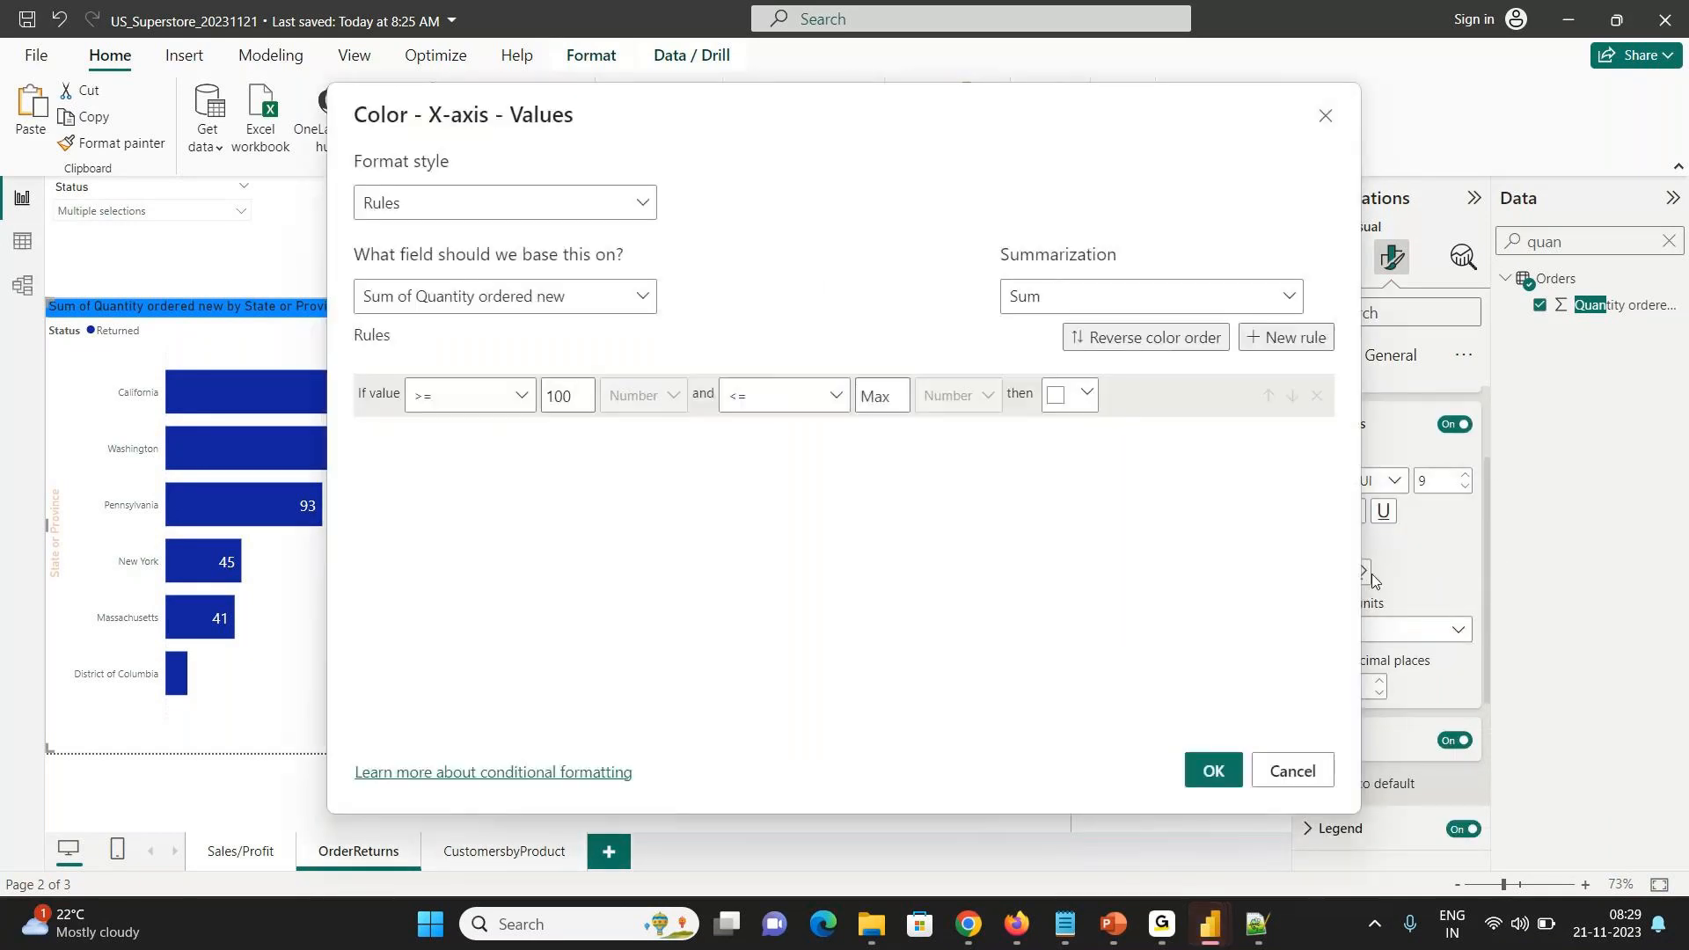
click(1214, 772)
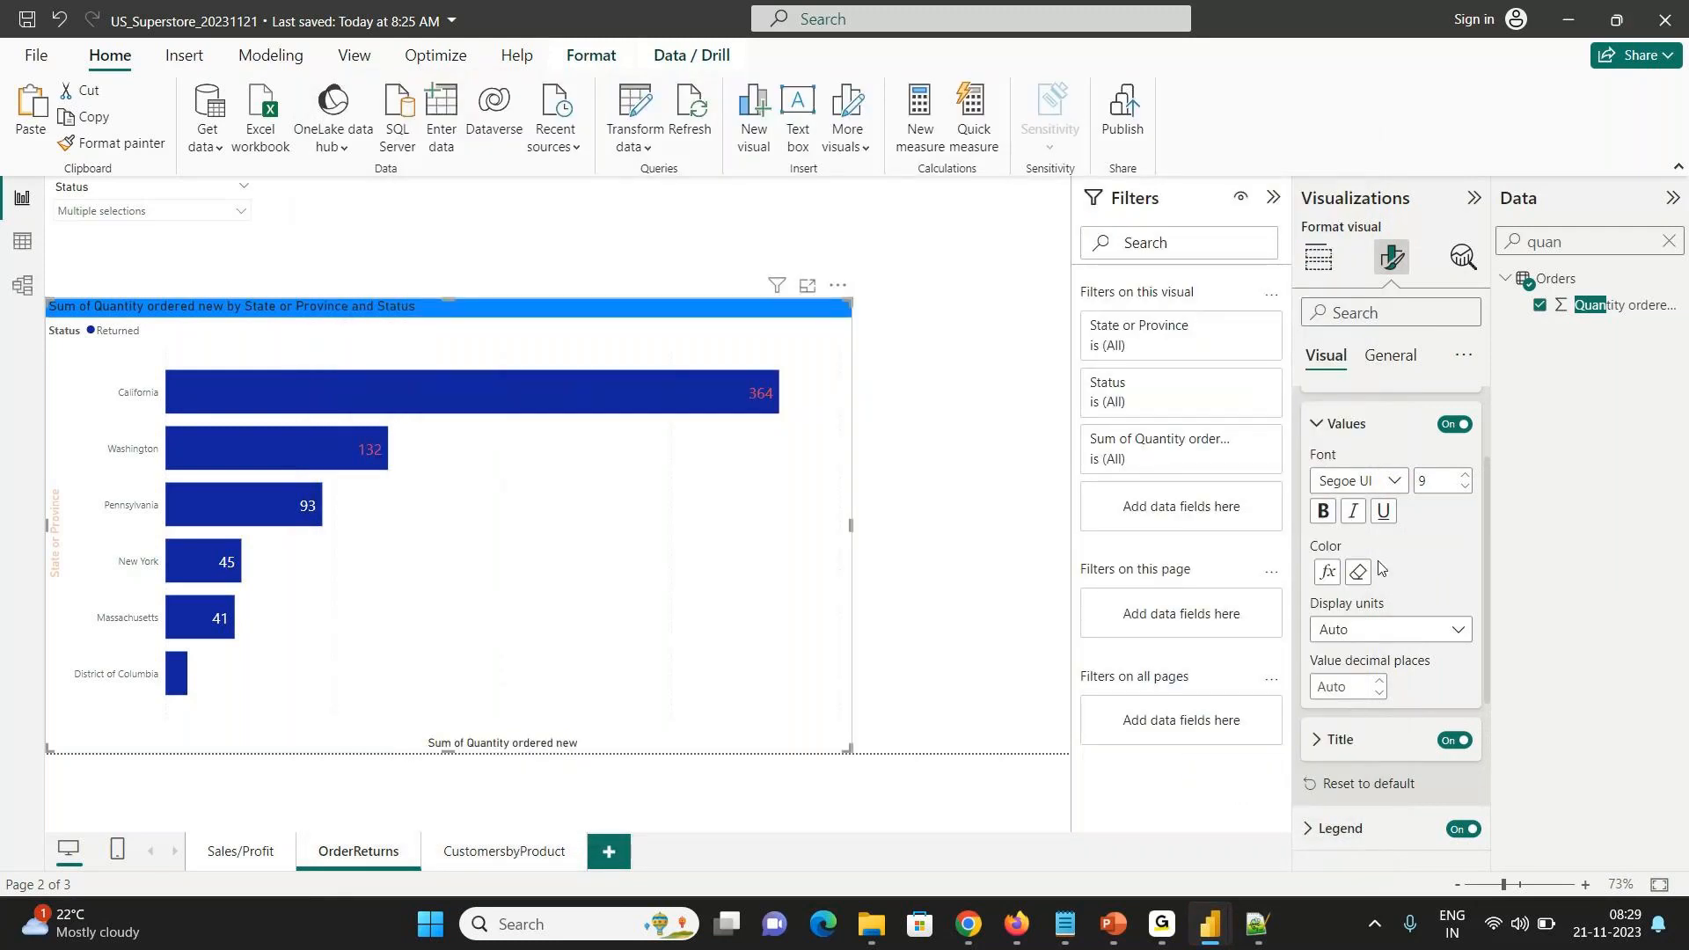
click(1358, 576)
drag(1488, 524, 1499, 430)
click(1406, 447)
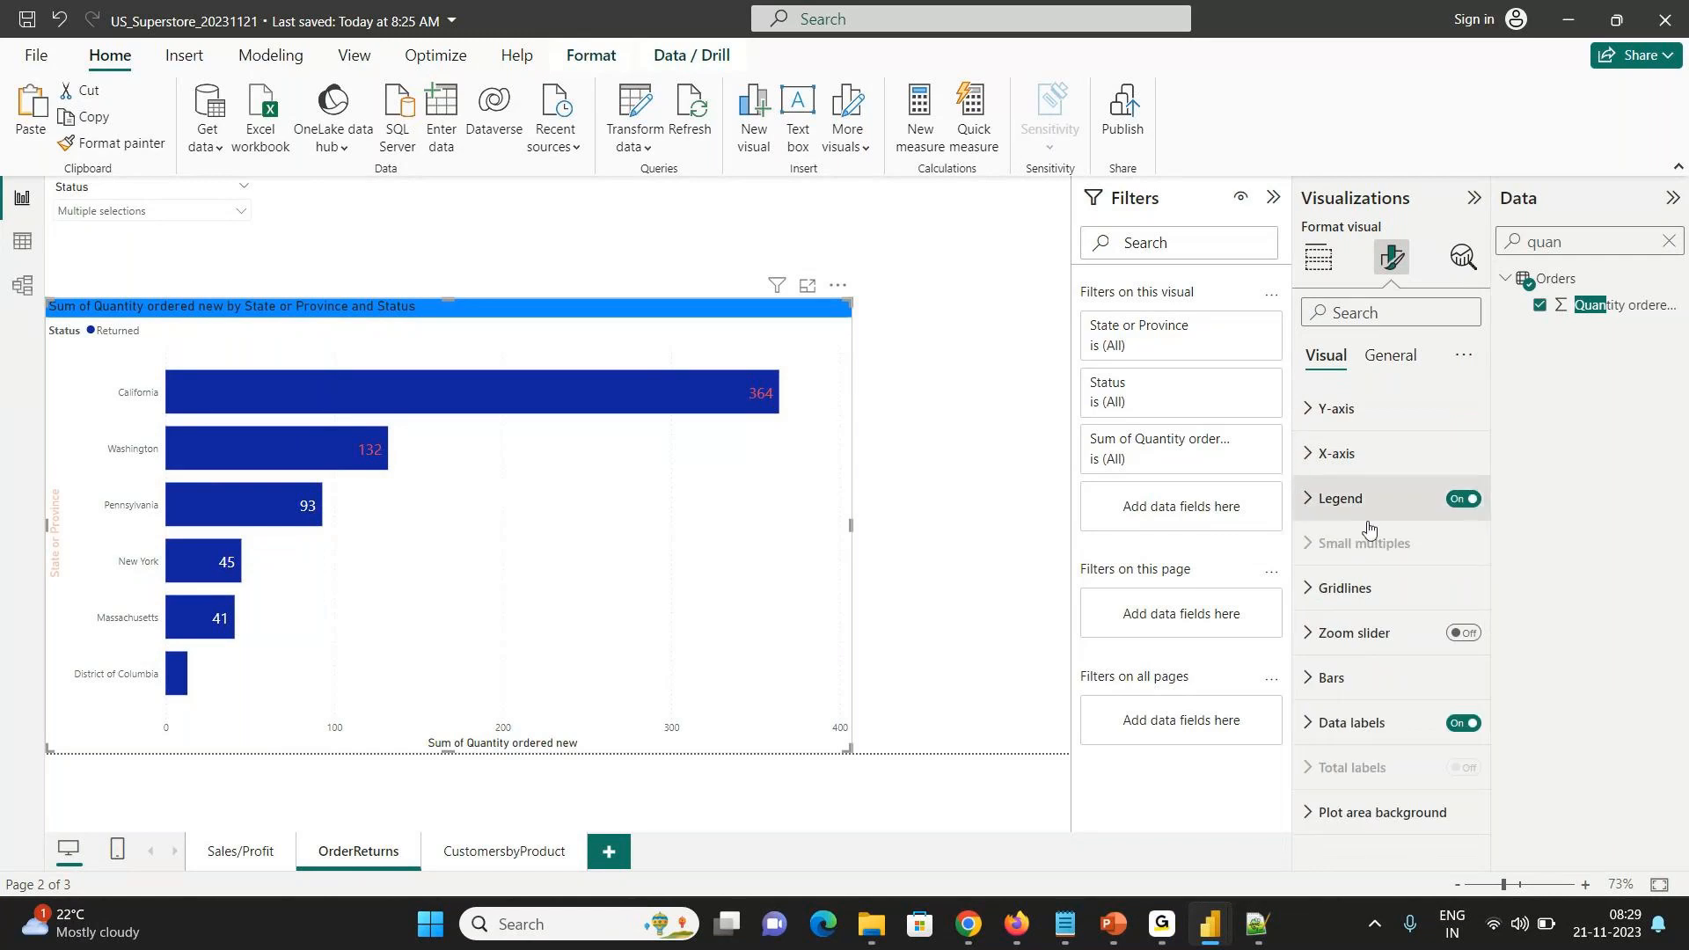
- Set the font color of the state chart's X-axis values to white
click(1318, 456)
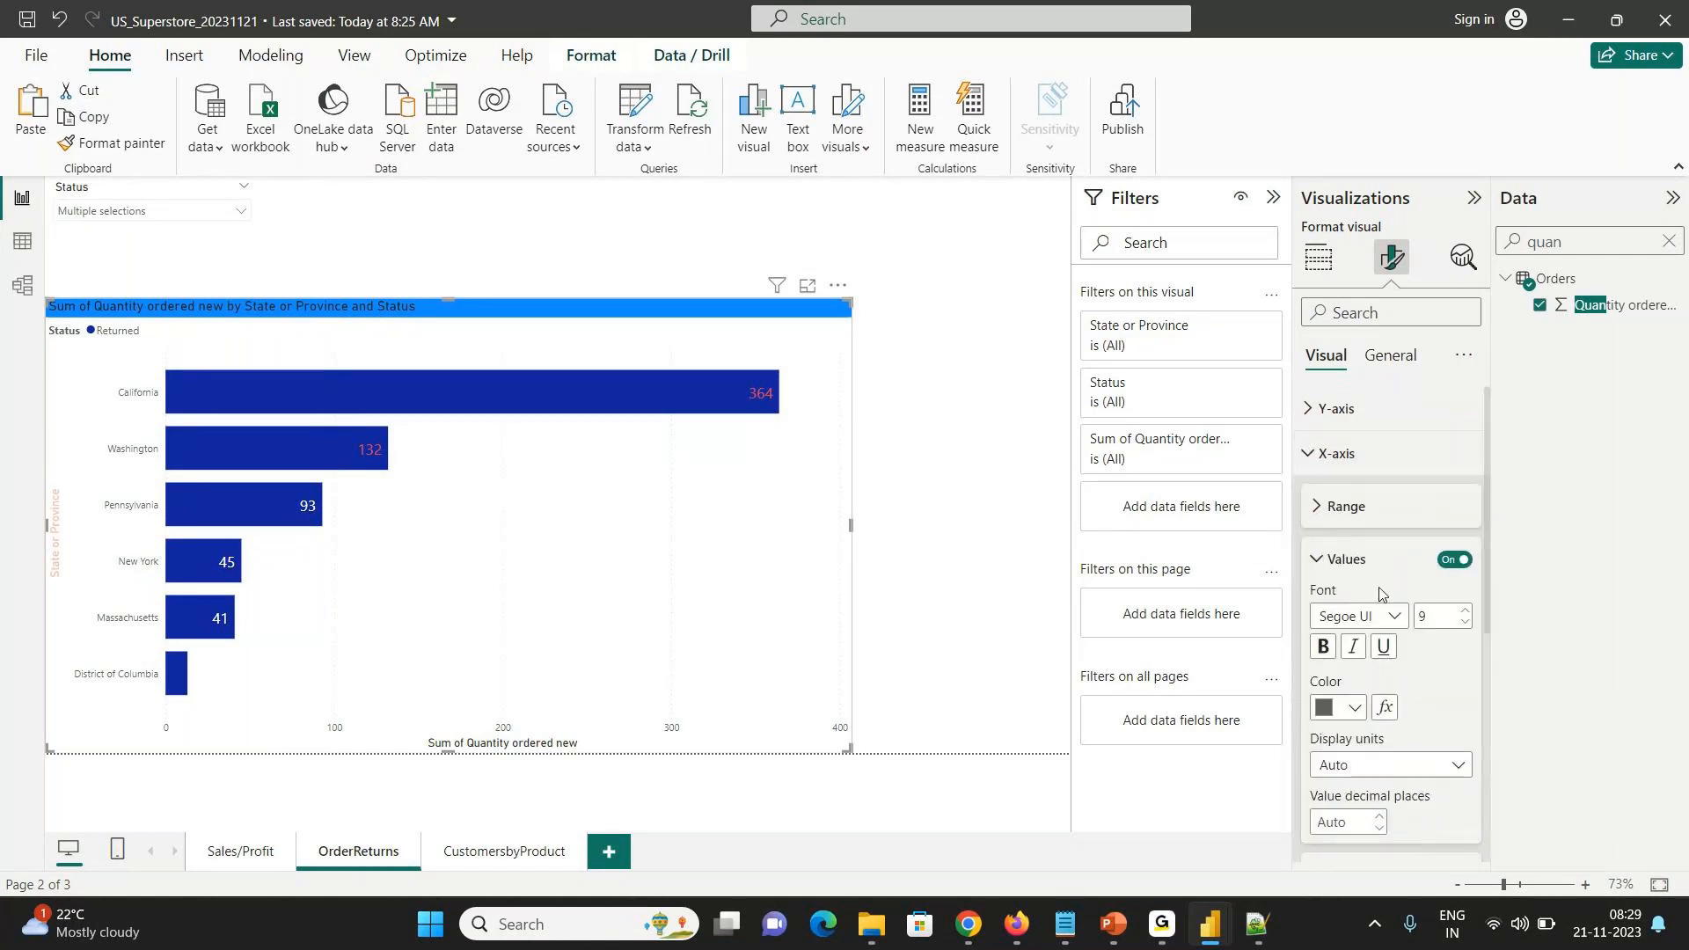
drag(1485, 550, 1485, 615)
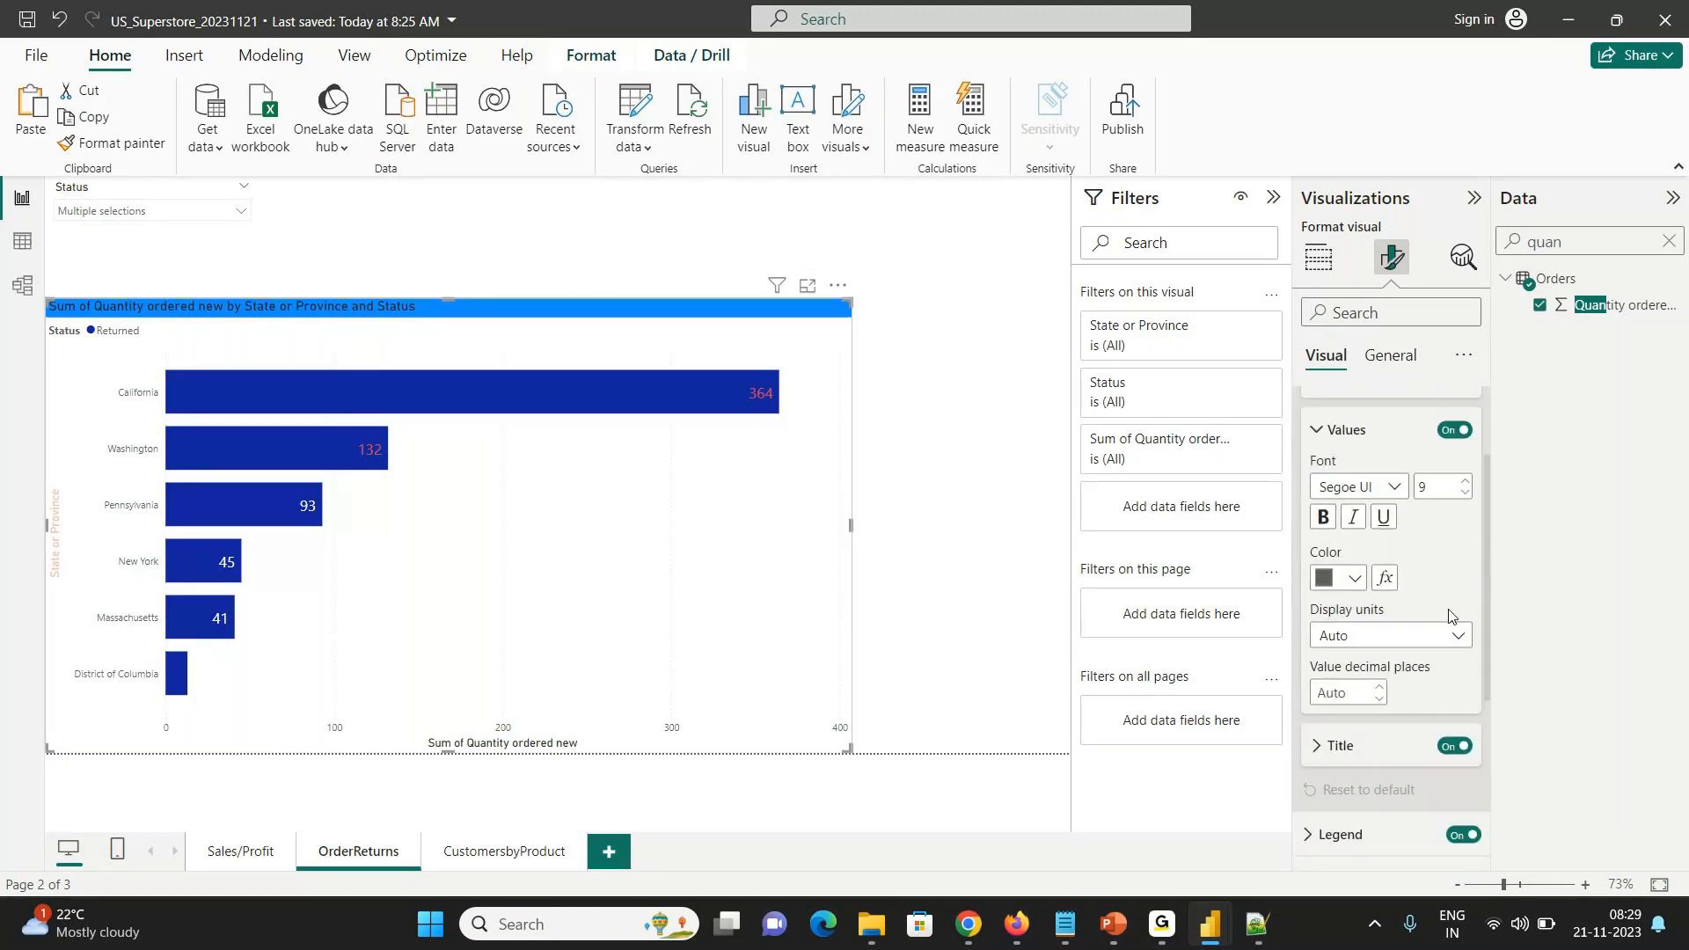
click(1337, 582)
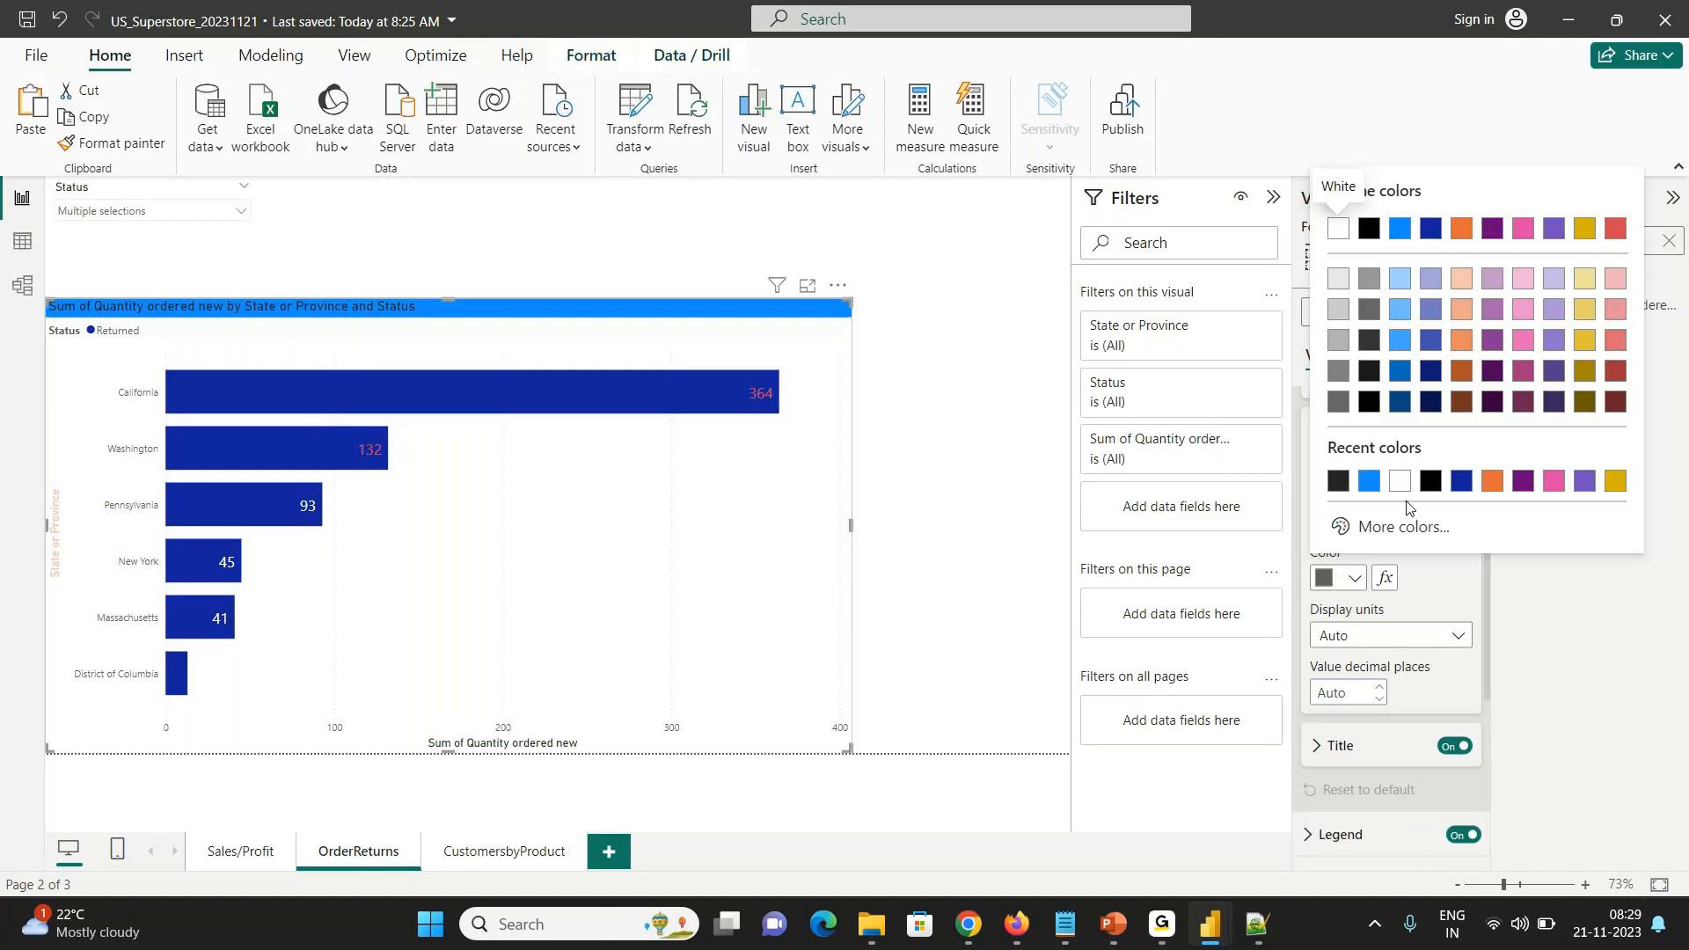
click(1343, 227)
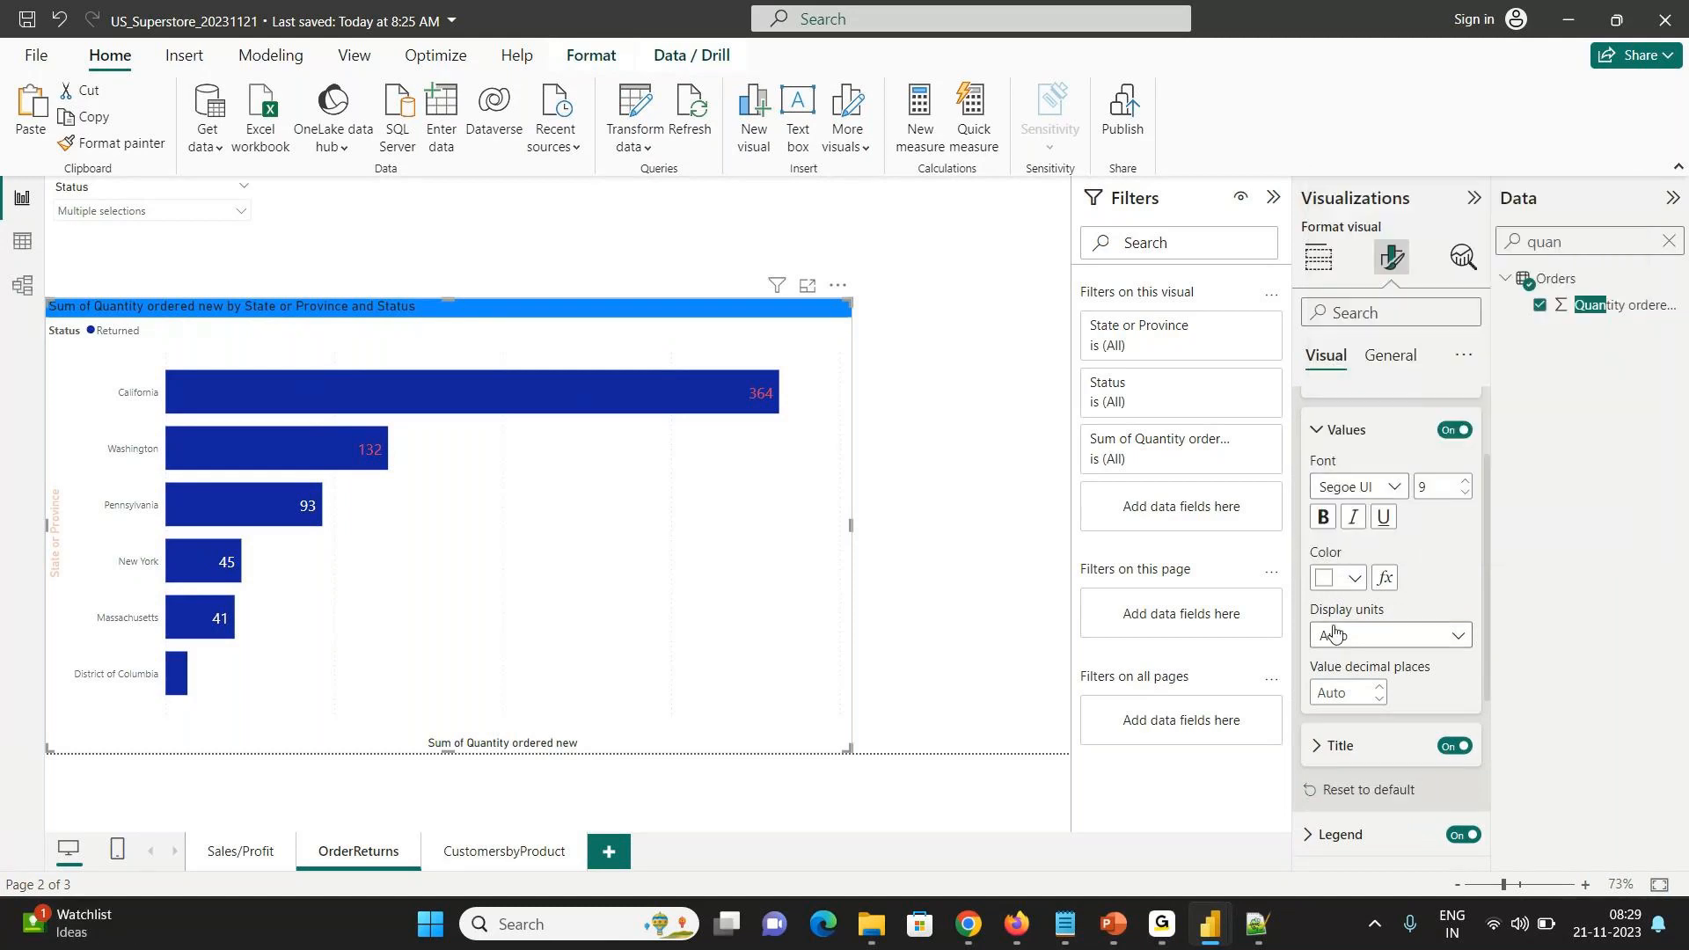
- Set the font color of the state chart's X-axis values to black
click(1327, 581)
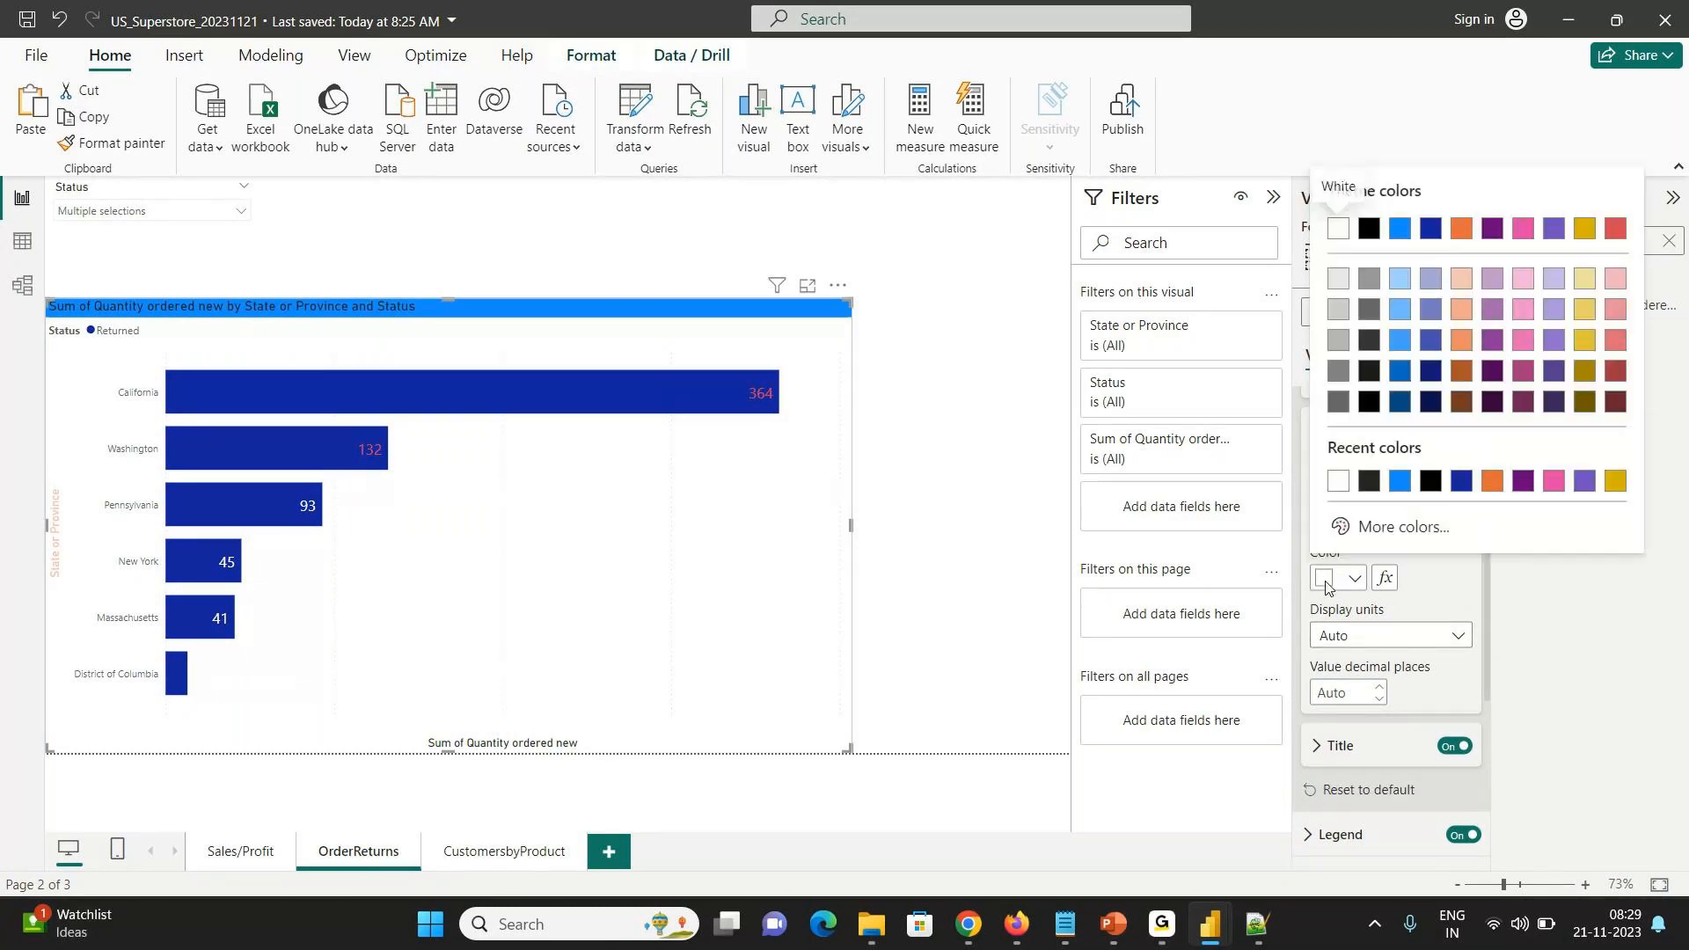
click(1368, 227)
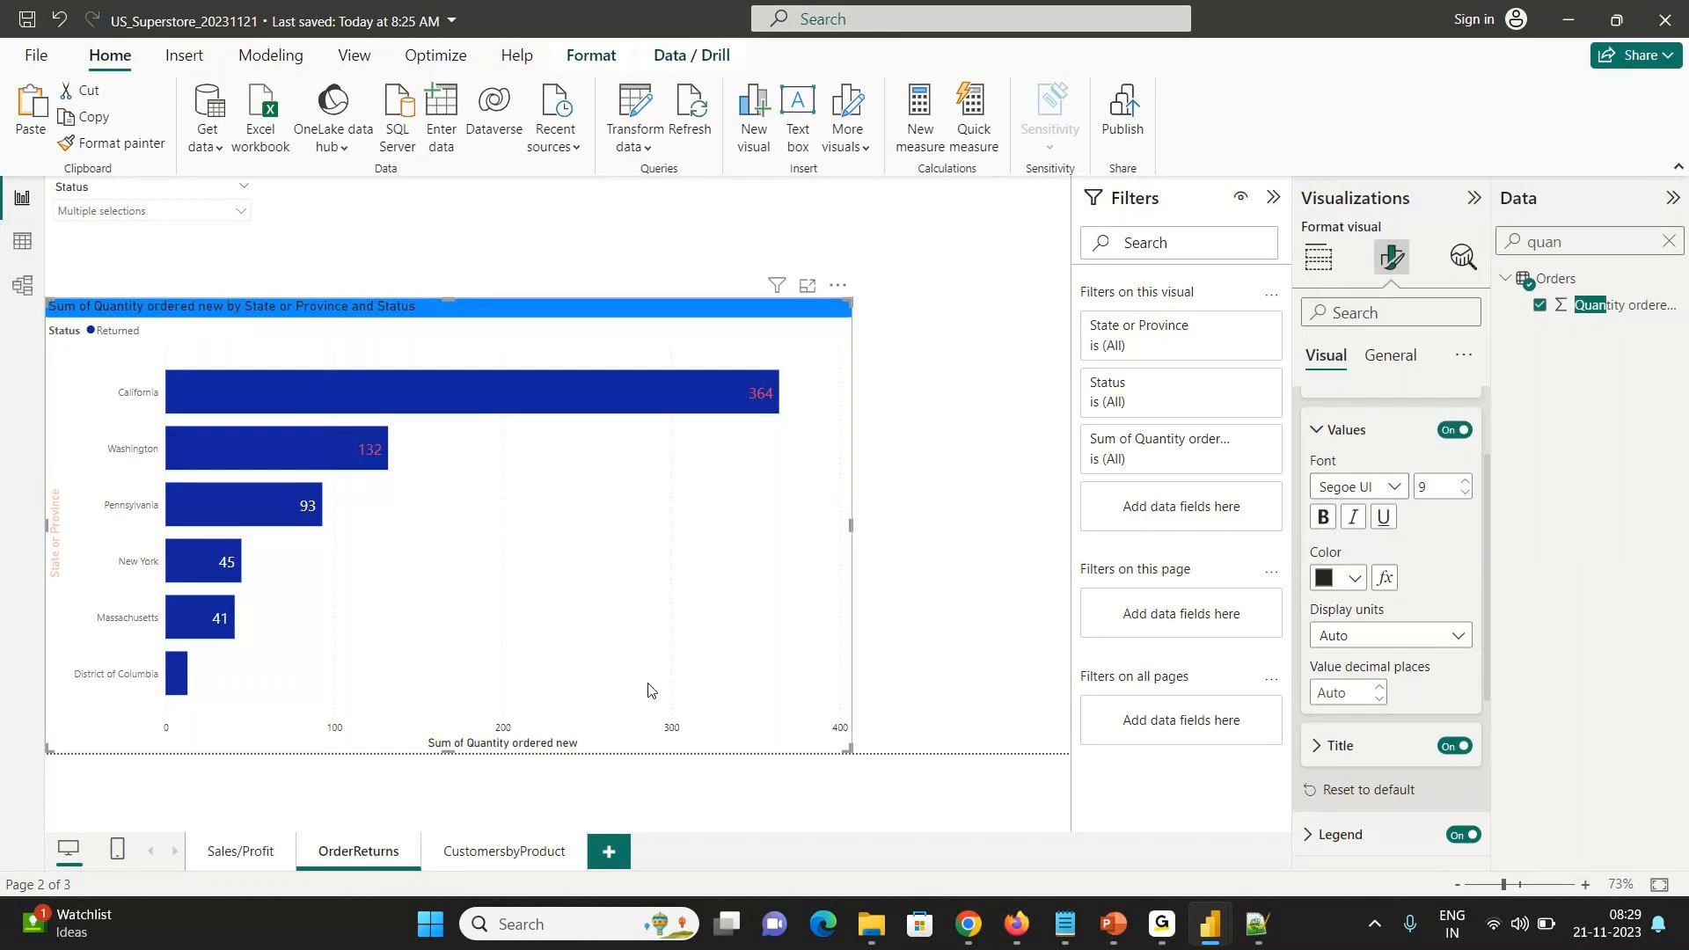
click(1313, 429)
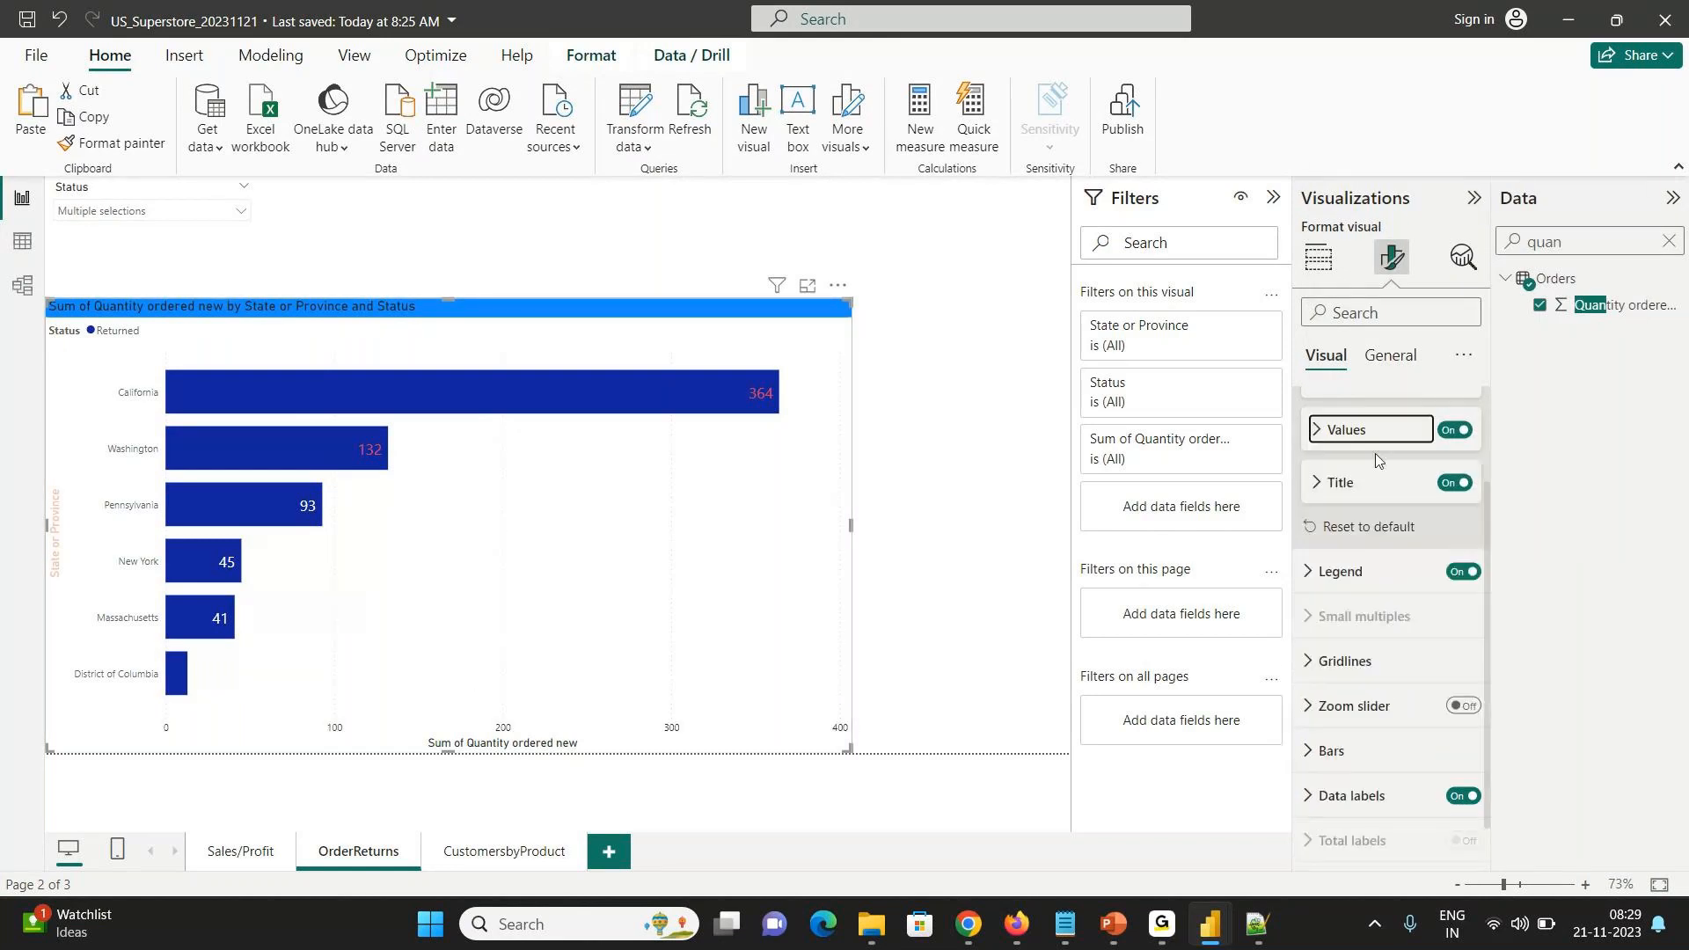
drag(1486, 494, 1486, 420)
scroll(1486, 420, up, 1)
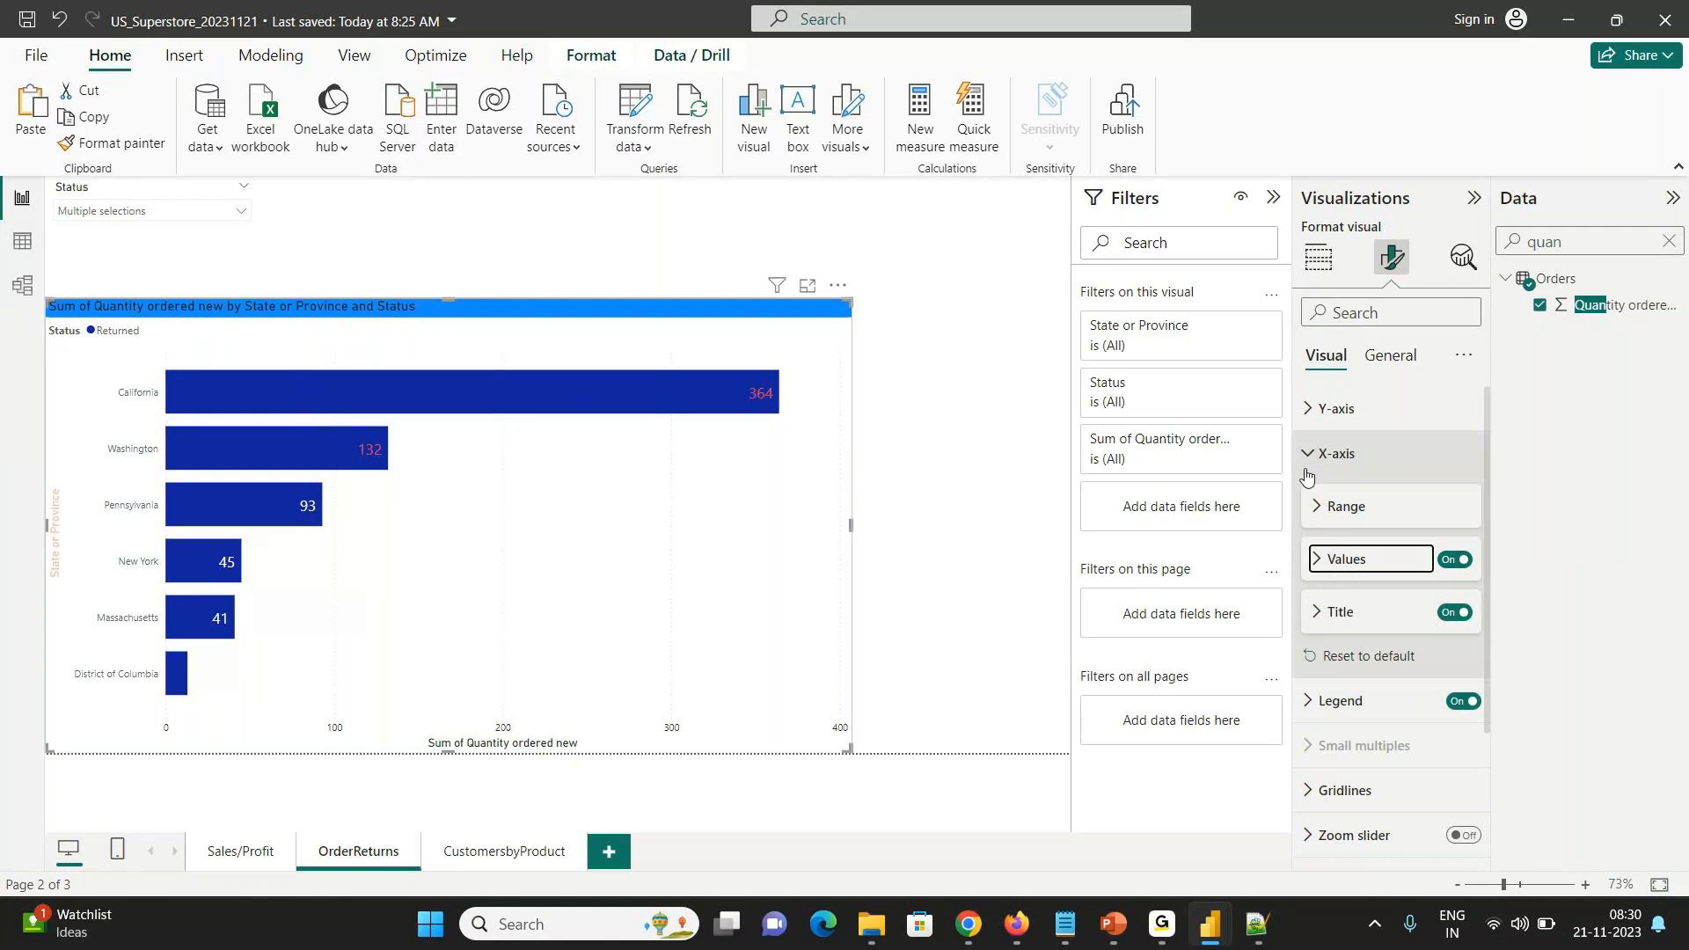
click(1302, 468)
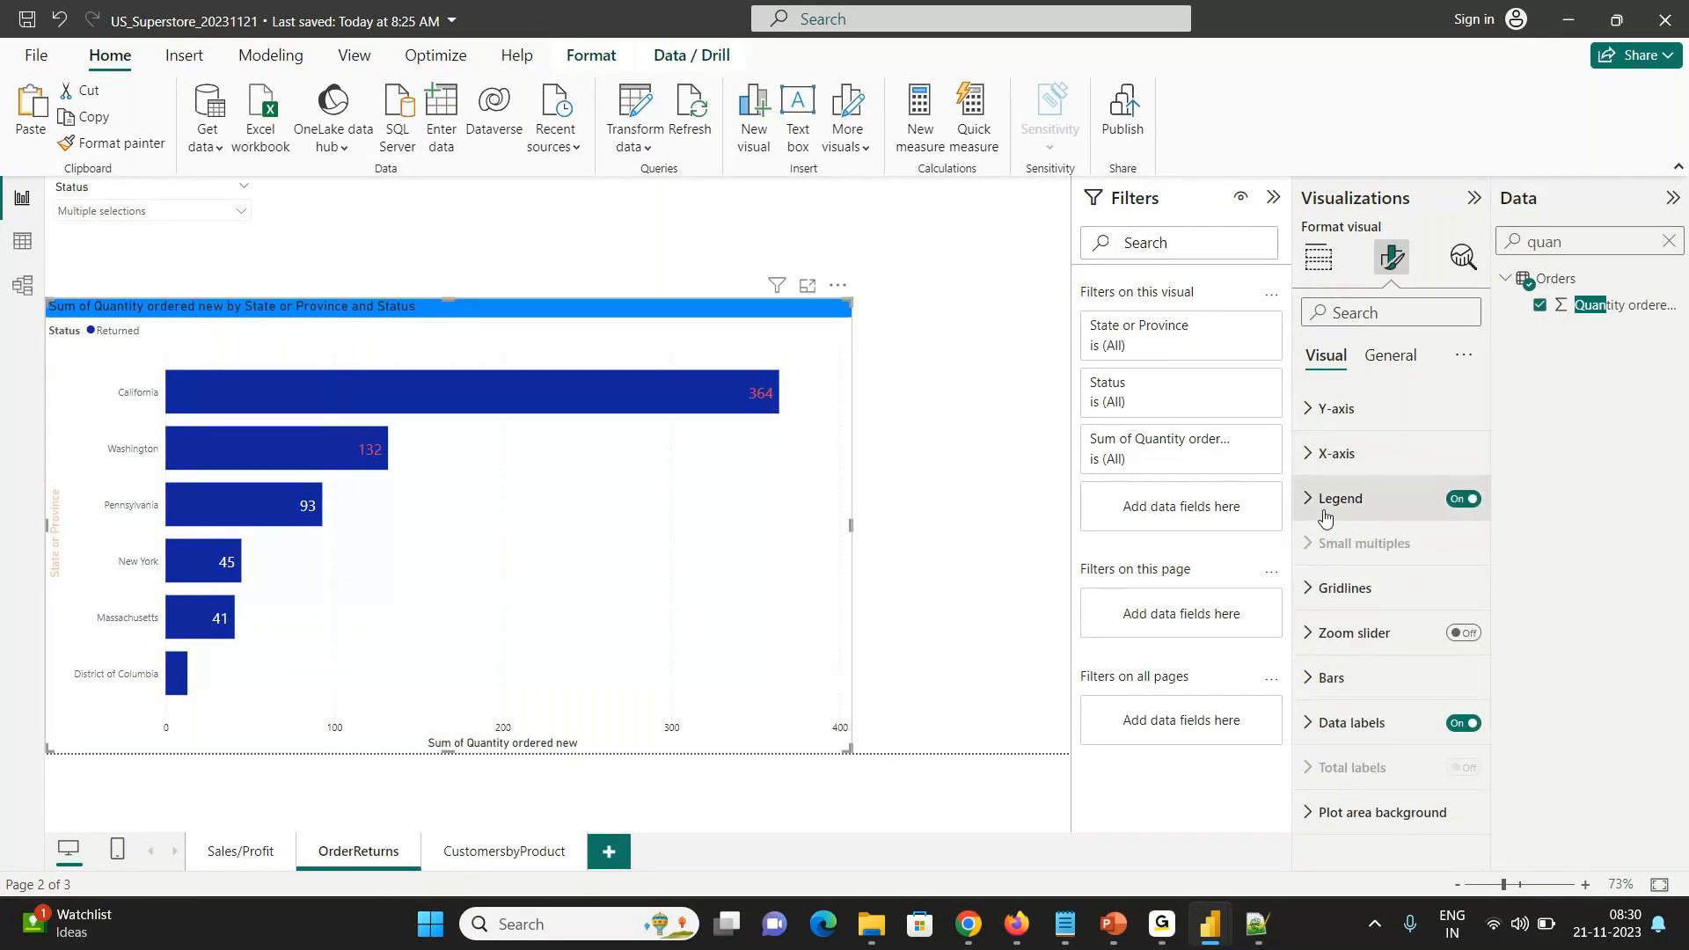
- Set the color of the state chart's Returned bars to orange
click(1324, 678)
drag(1483, 588, 1486, 704)
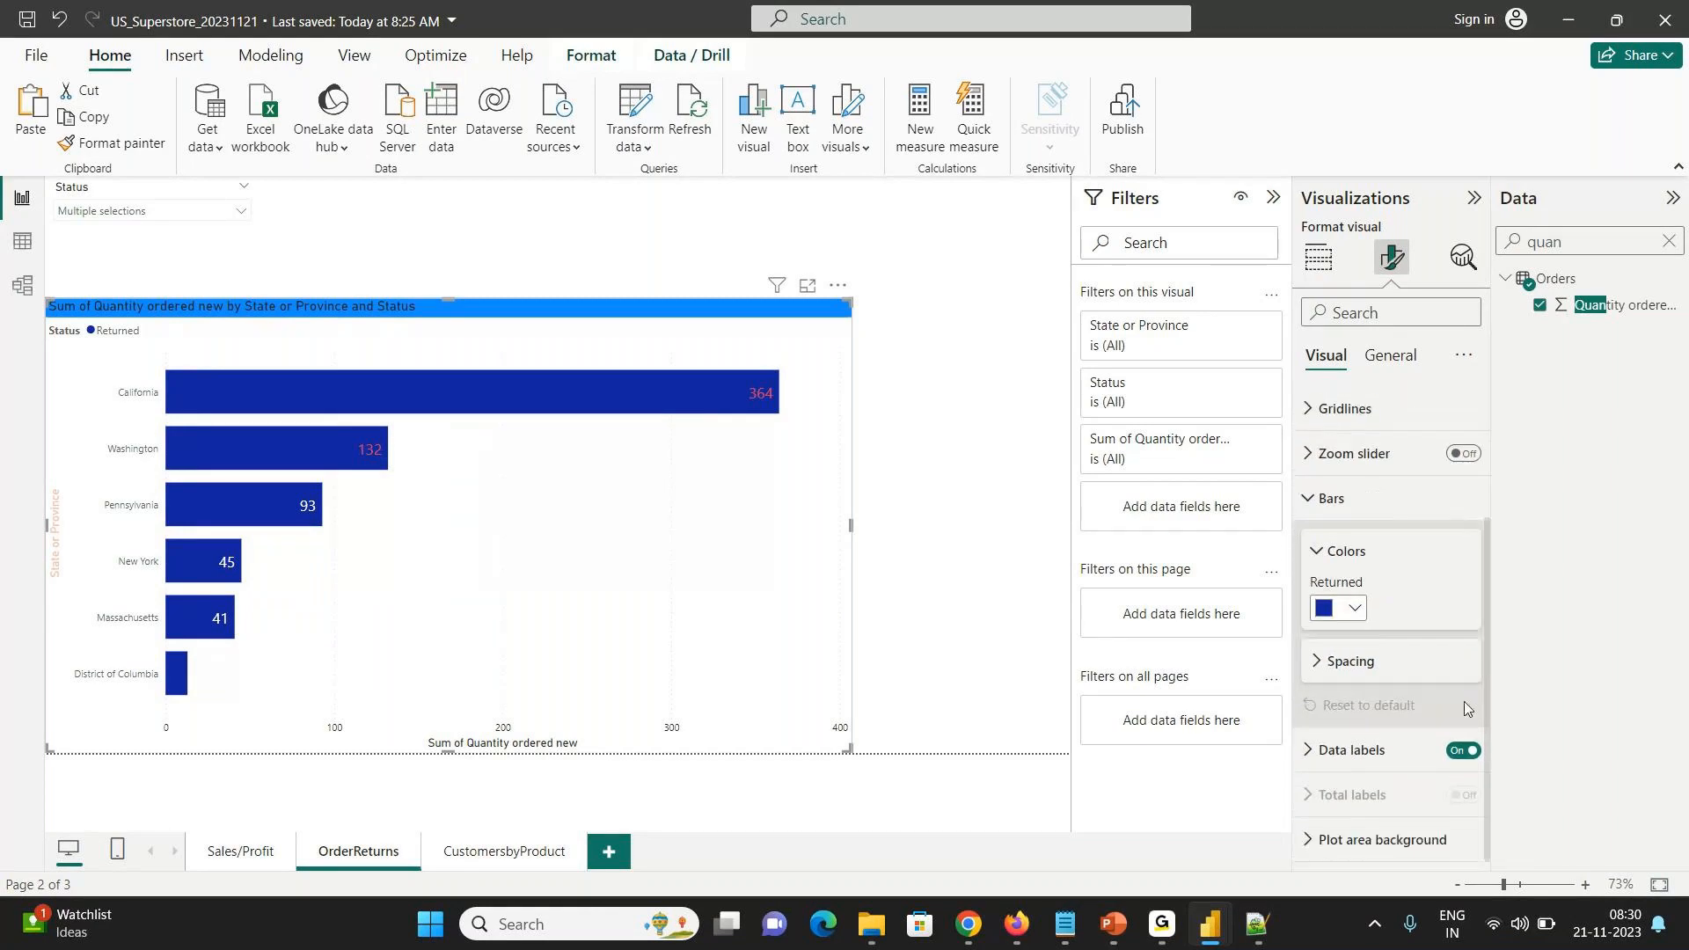
click(1340, 616)
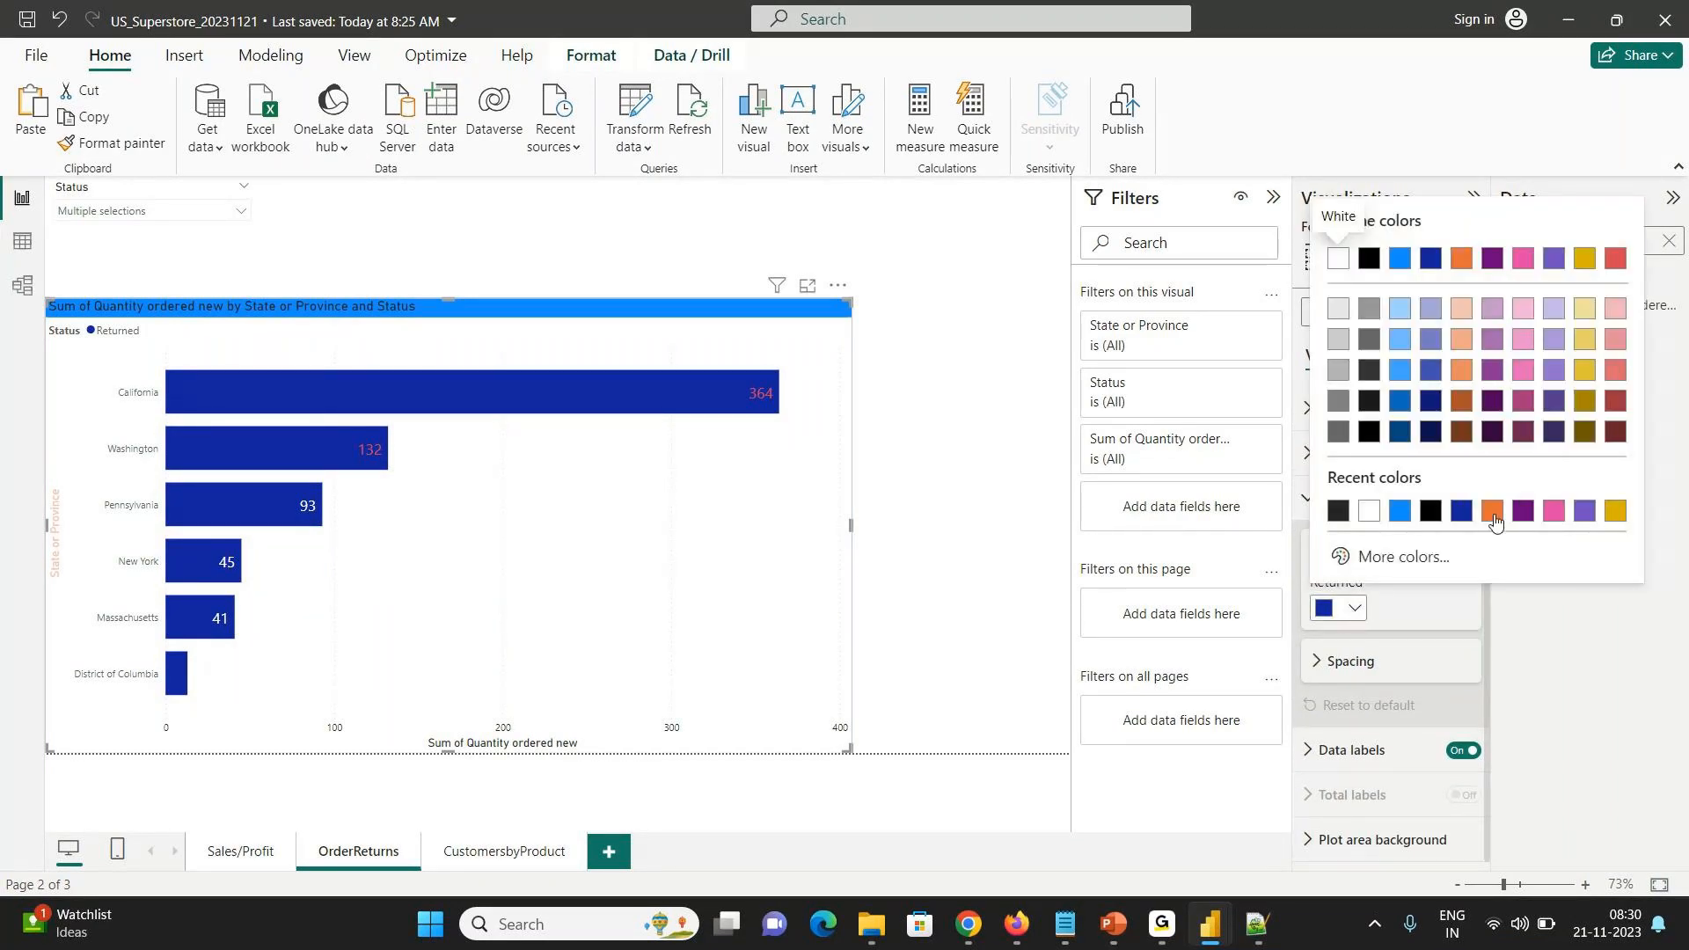
click(1494, 511)
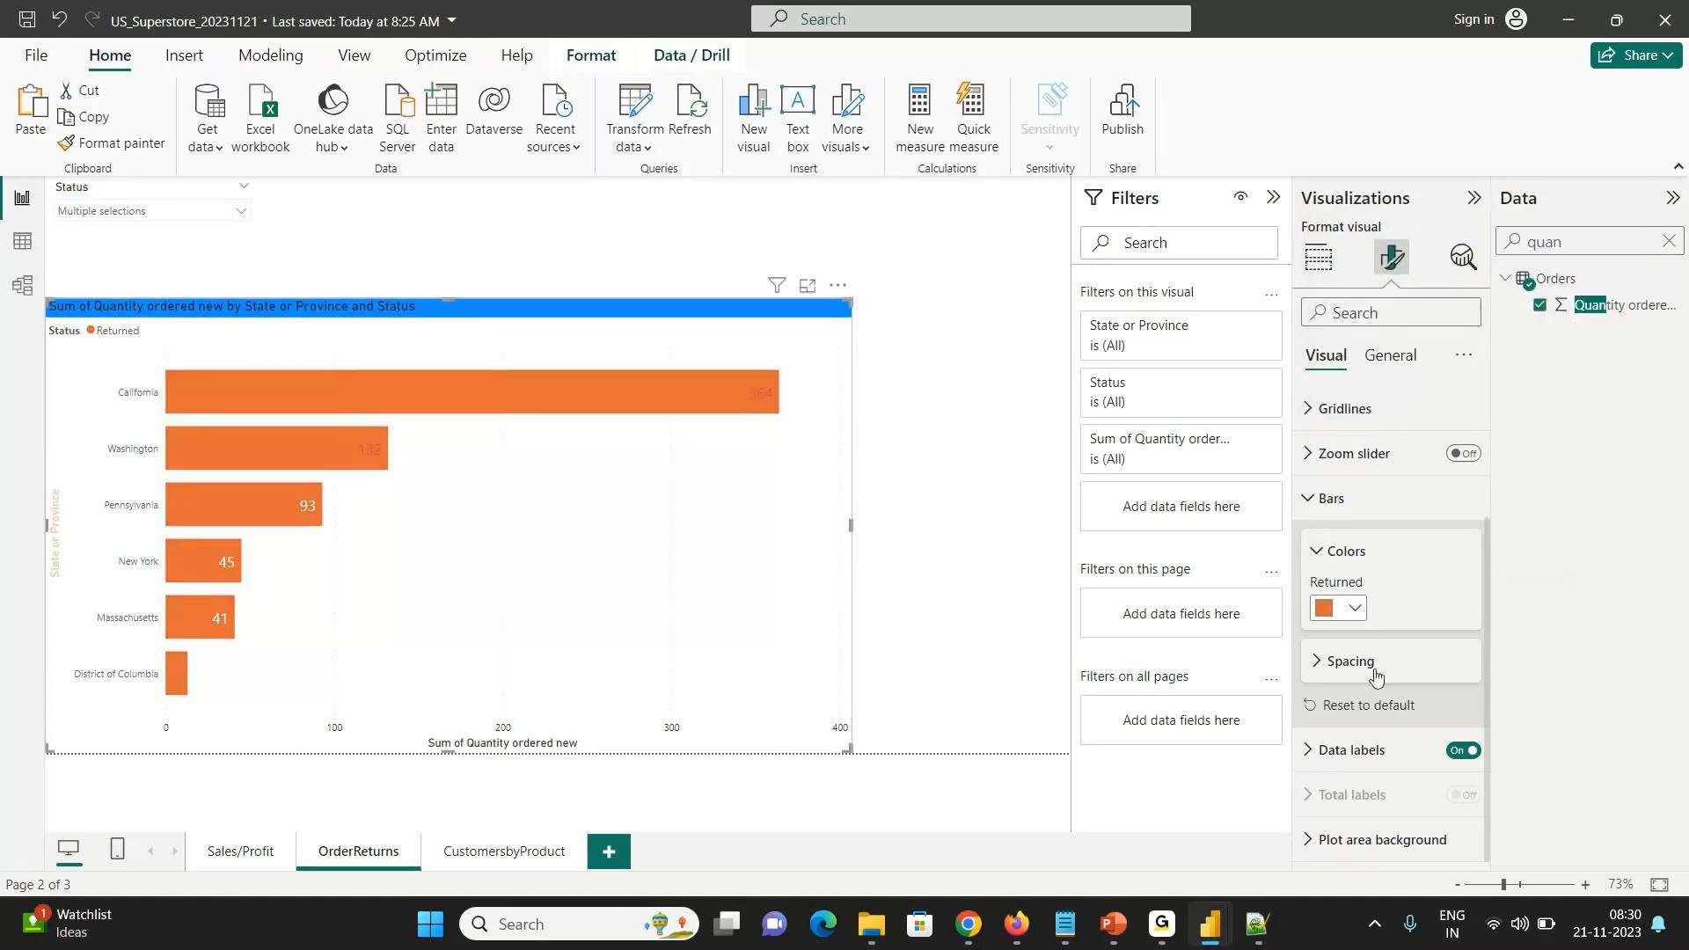
- In the color rule for the state chart's data label values, change the rule's color to white
click(1332, 749)
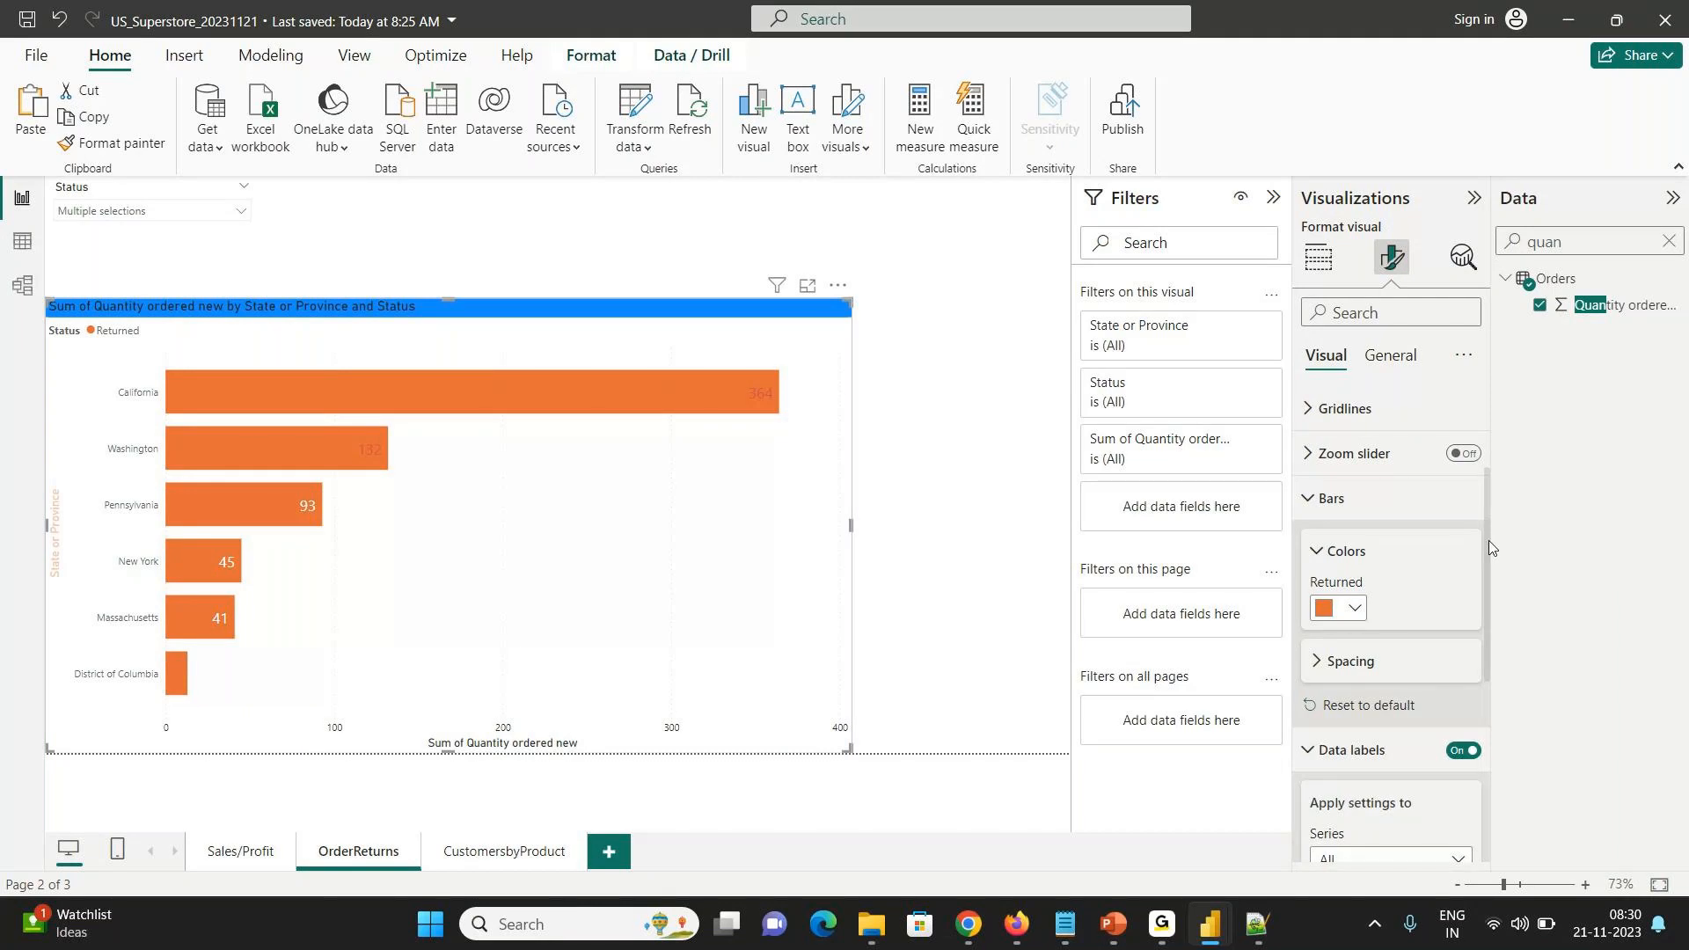
drag(1488, 541, 1498, 713)
click(1346, 653)
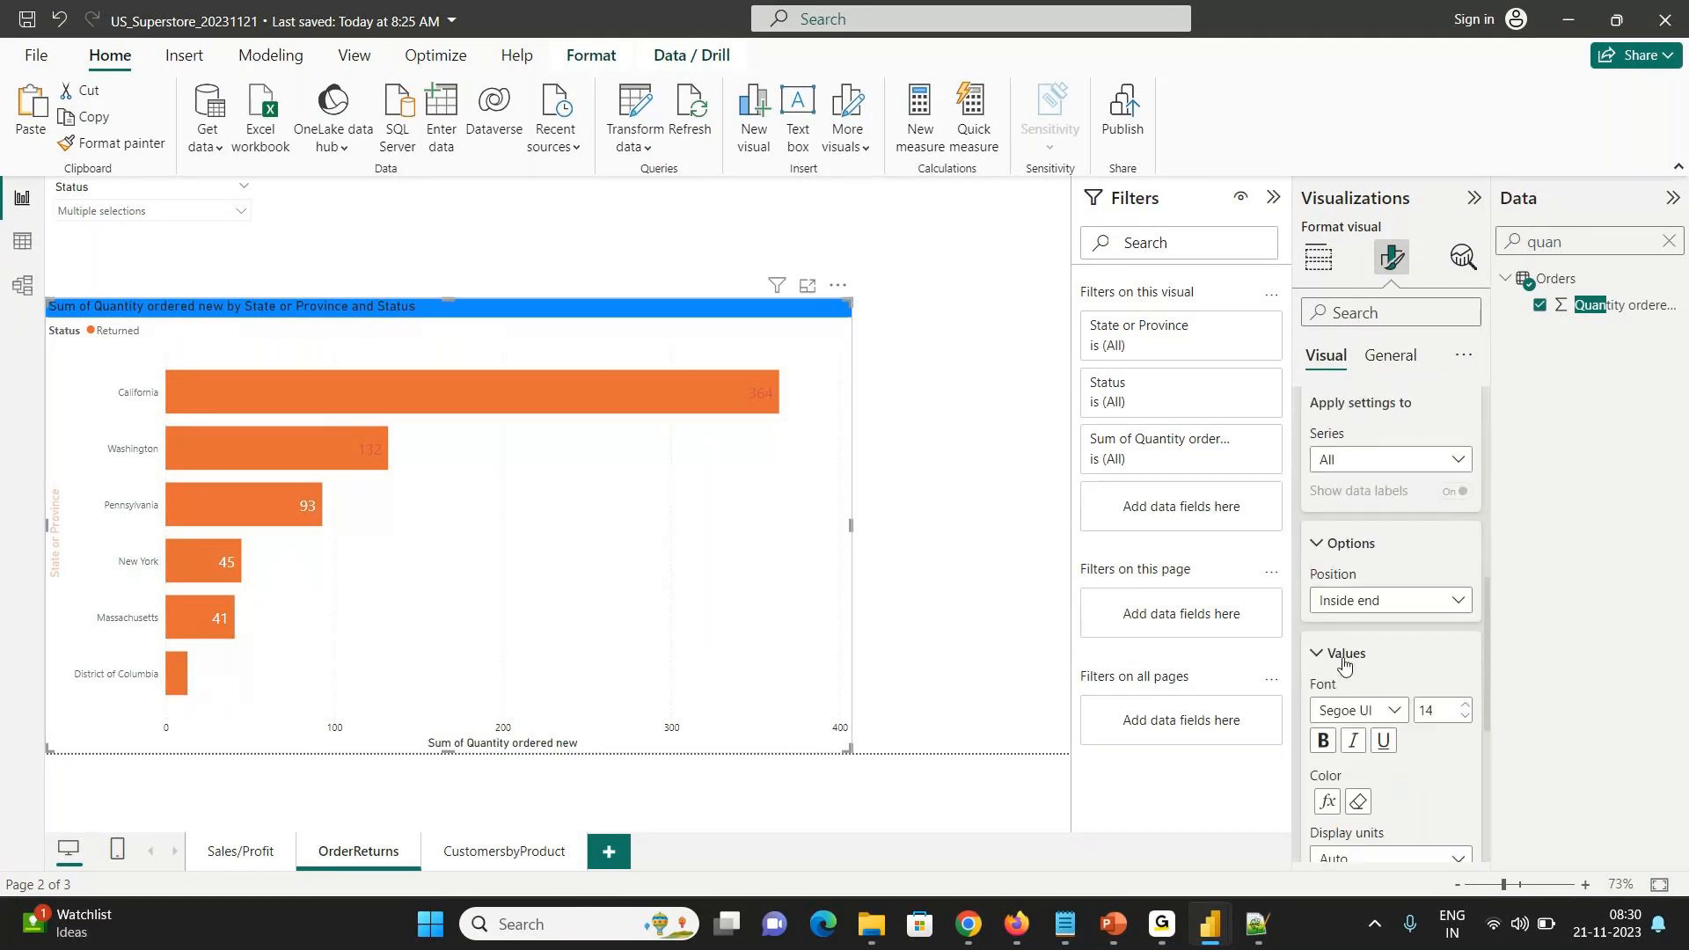
drag(1484, 624, 1491, 708)
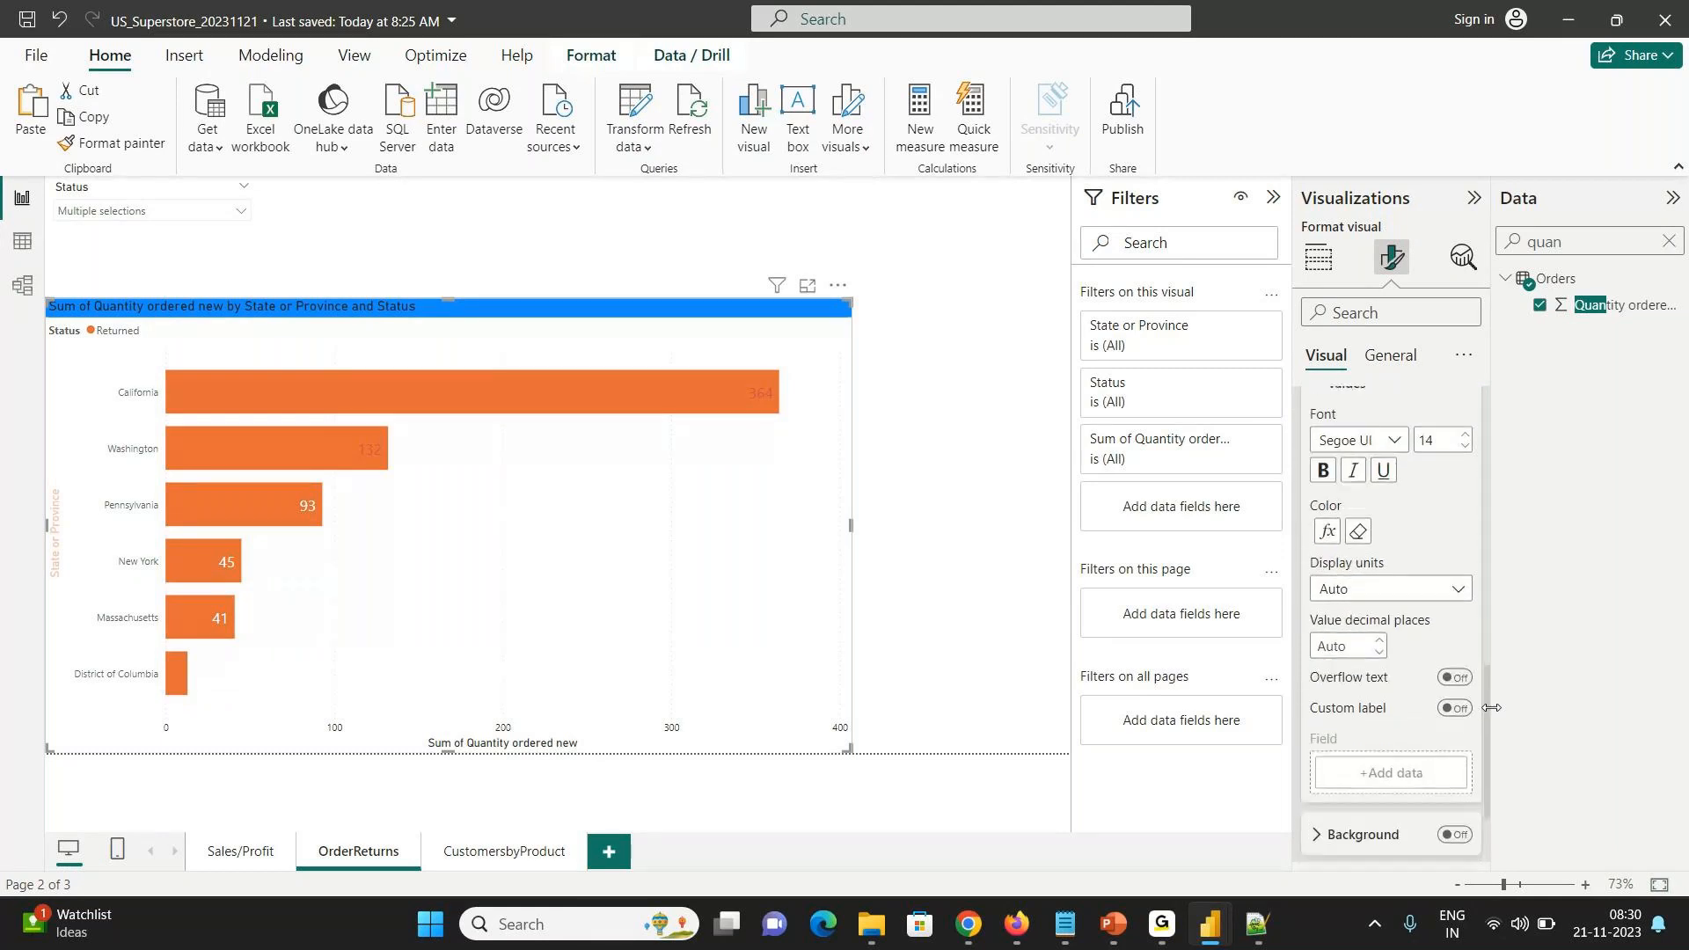
click(1328, 531)
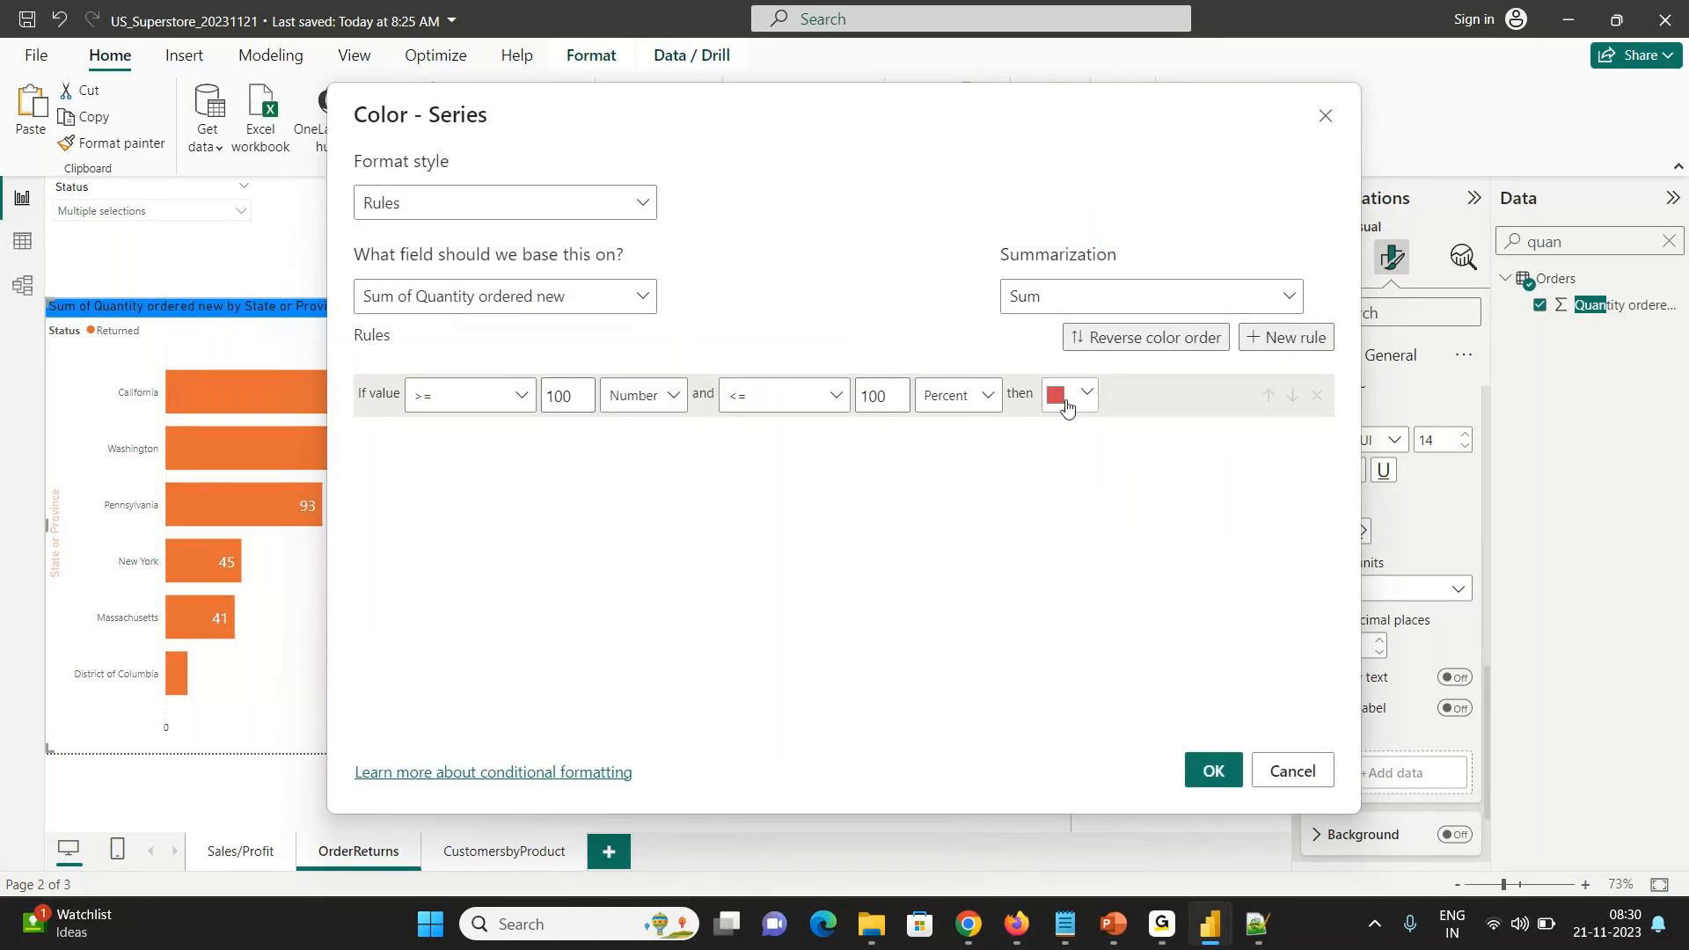
click(1067, 398)
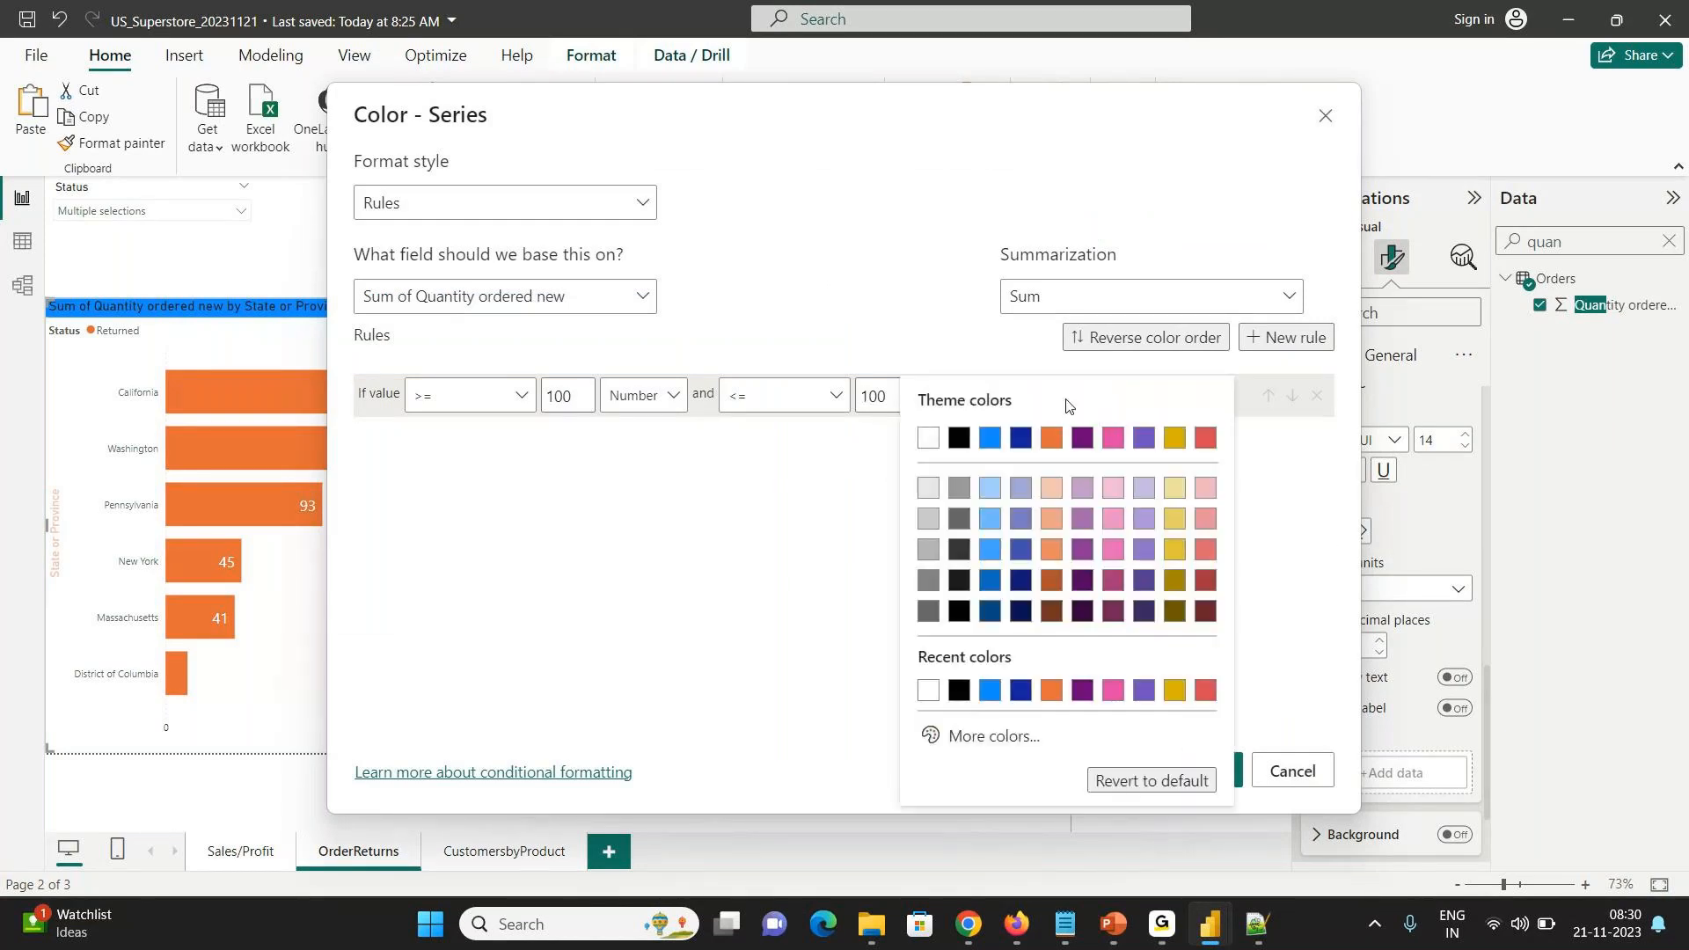
click(928, 438)
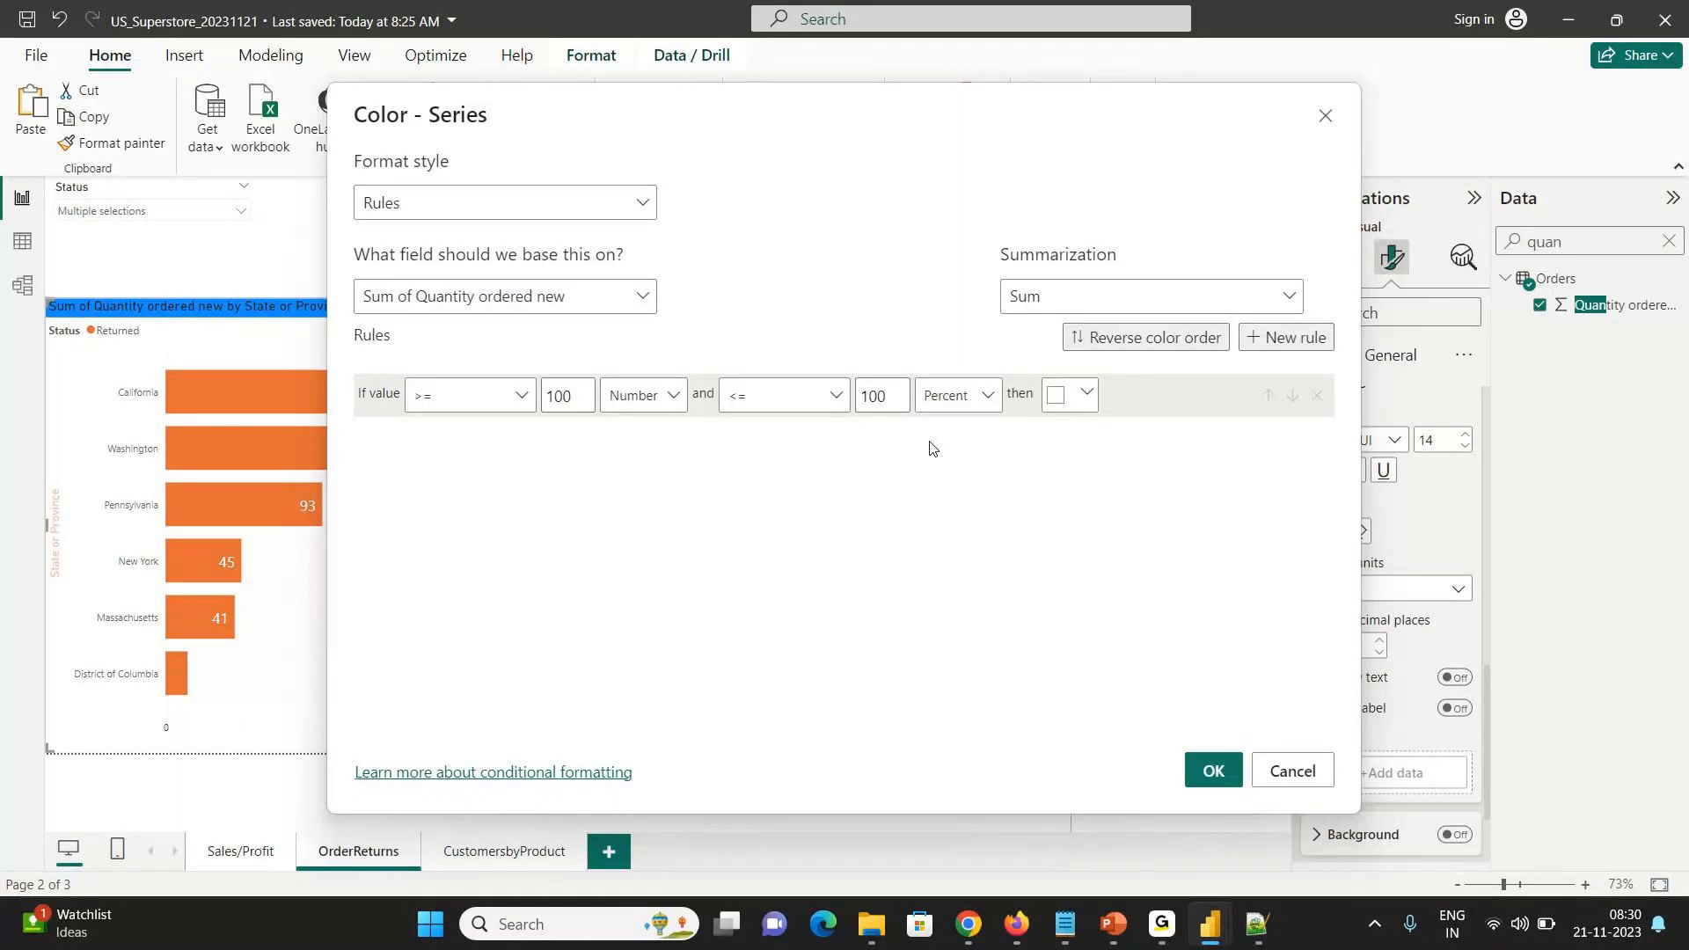
drag(860, 177, 1541, 303)
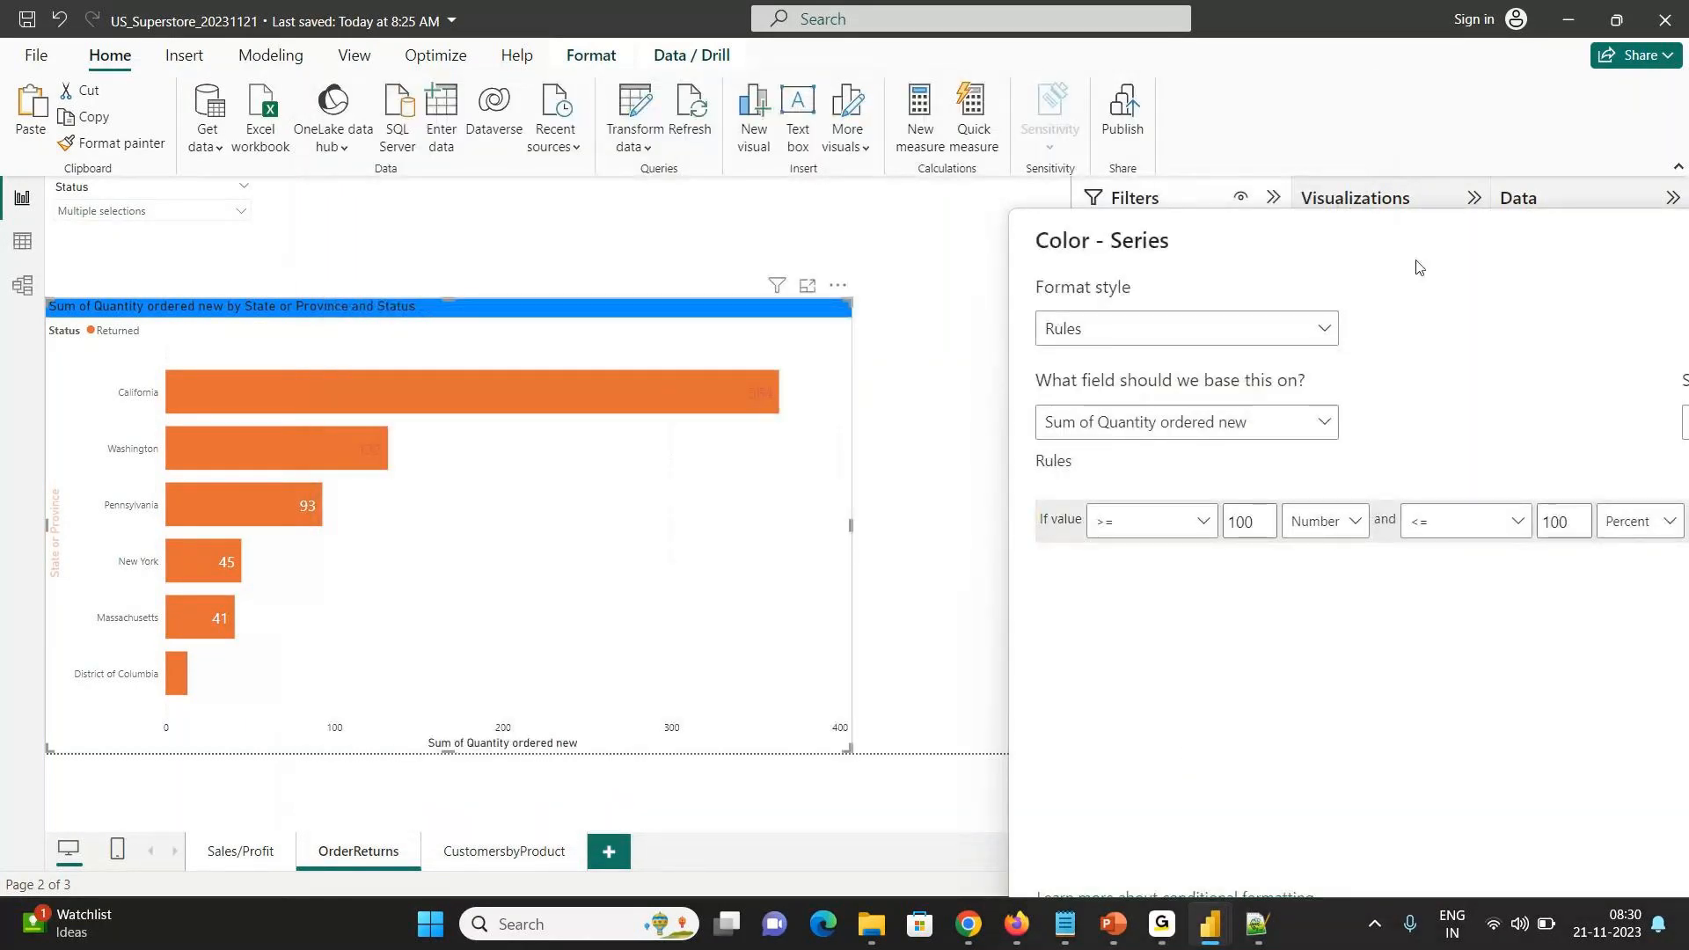
drag(1429, 233, 973, 80)
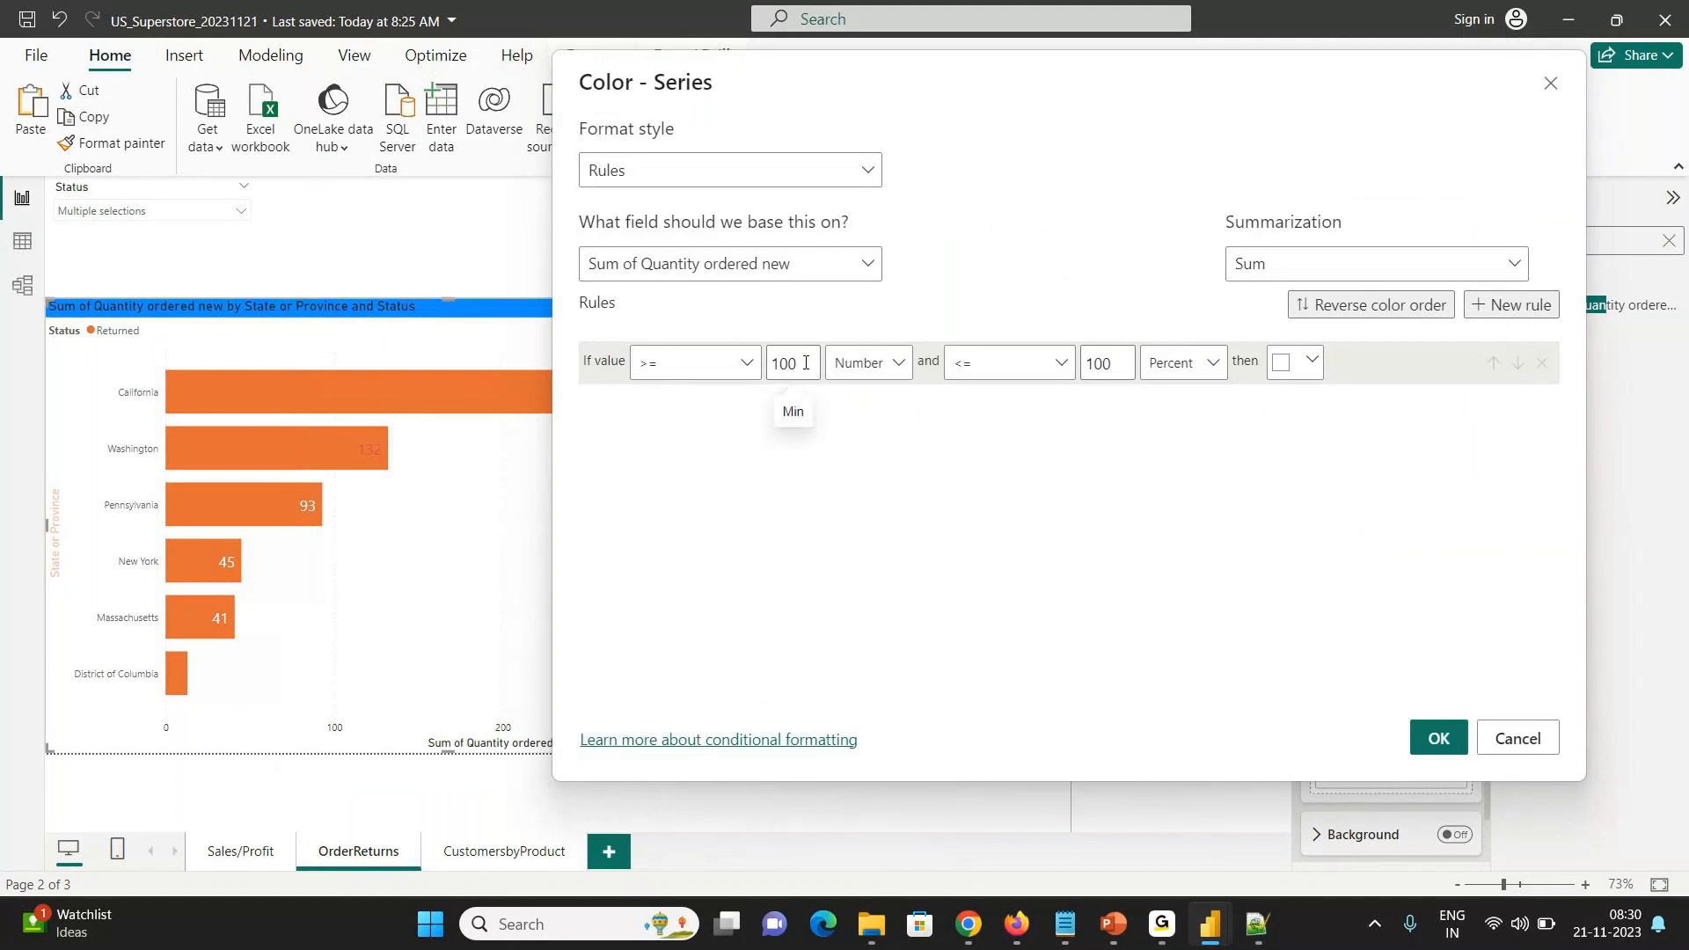
- Clear the rule's upper limit so it uses Max, set that limit's type to Number, and apply the rule
double_click(1103, 362)
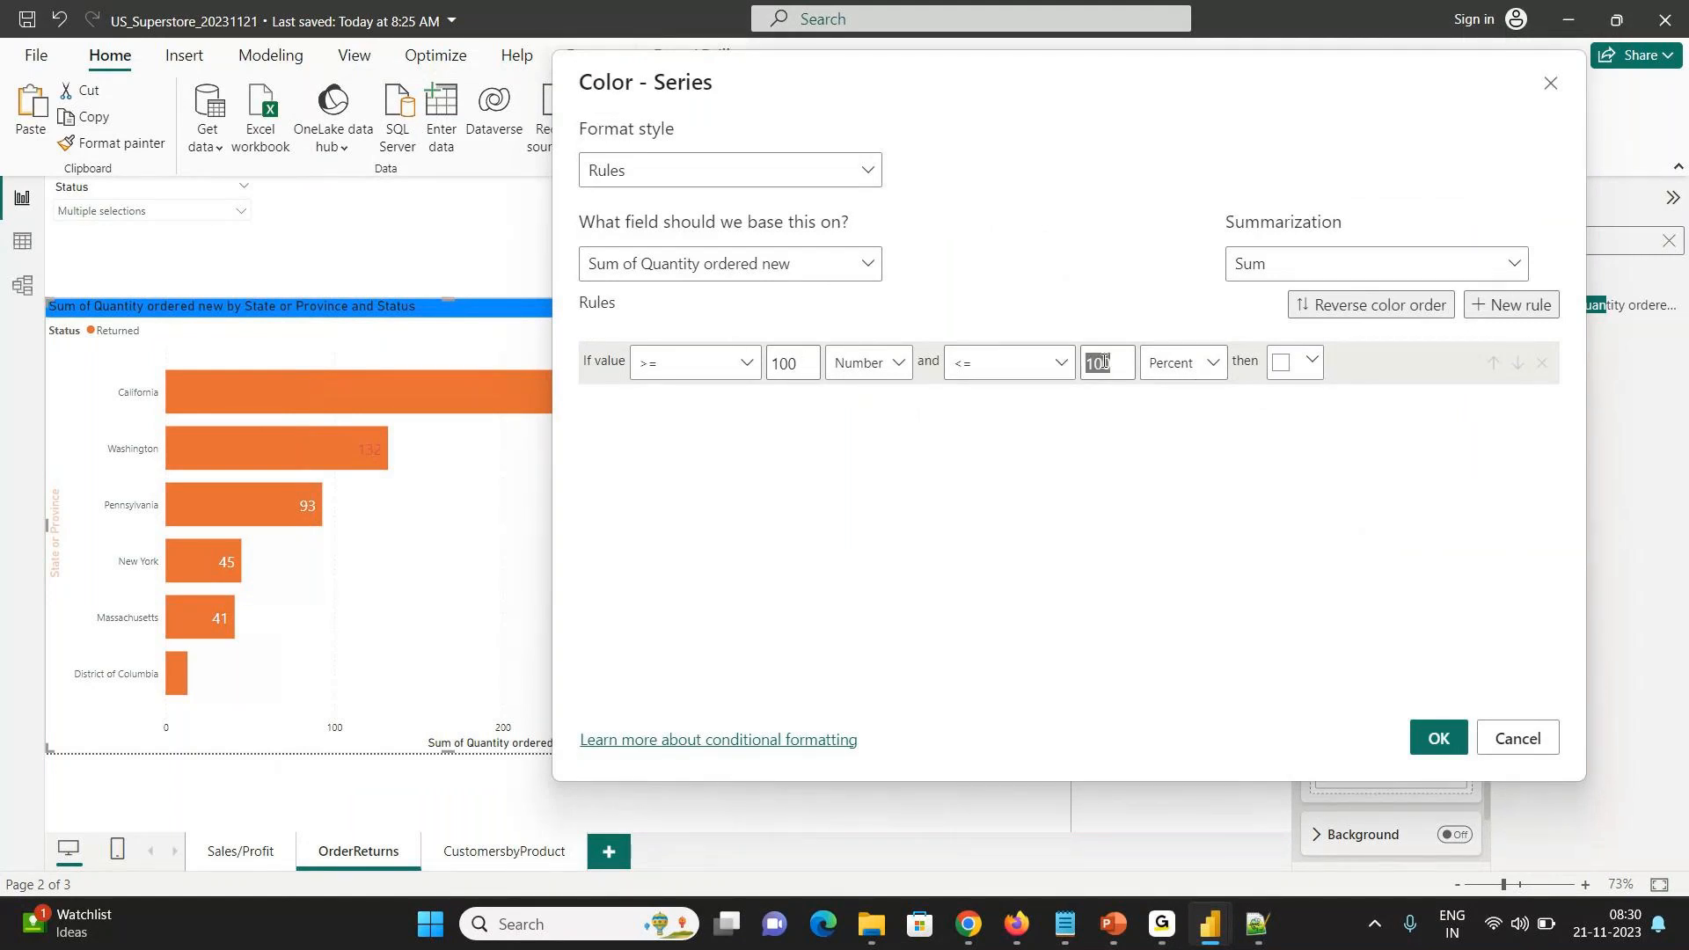
key(BackSpace)
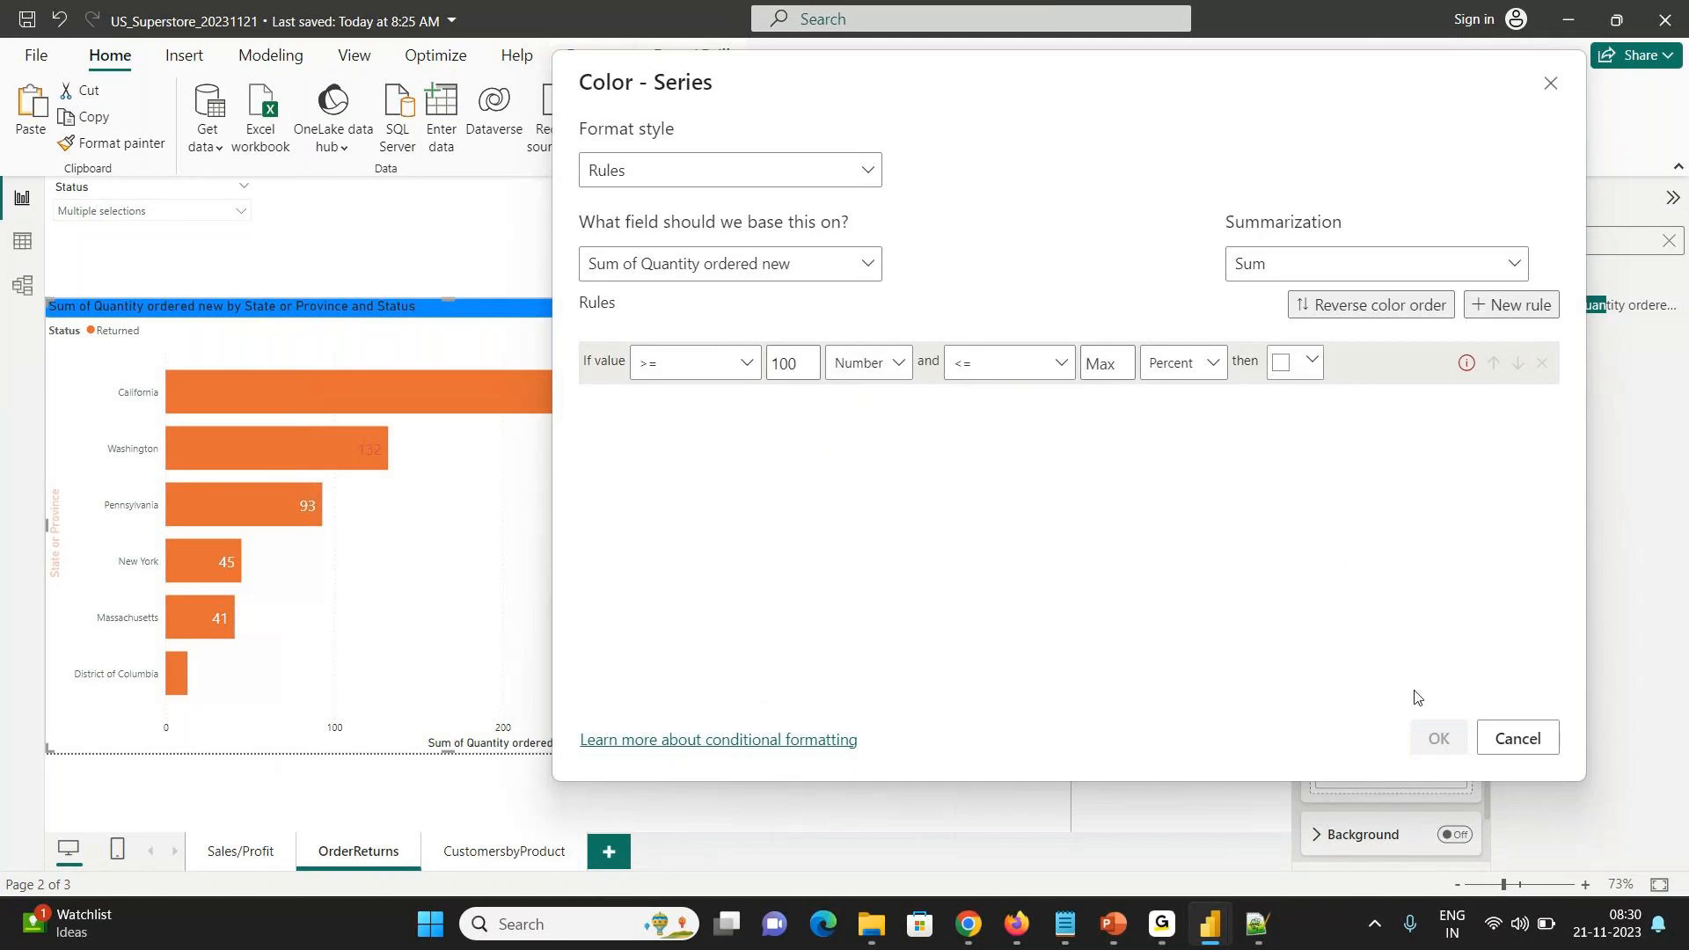
click(1201, 384)
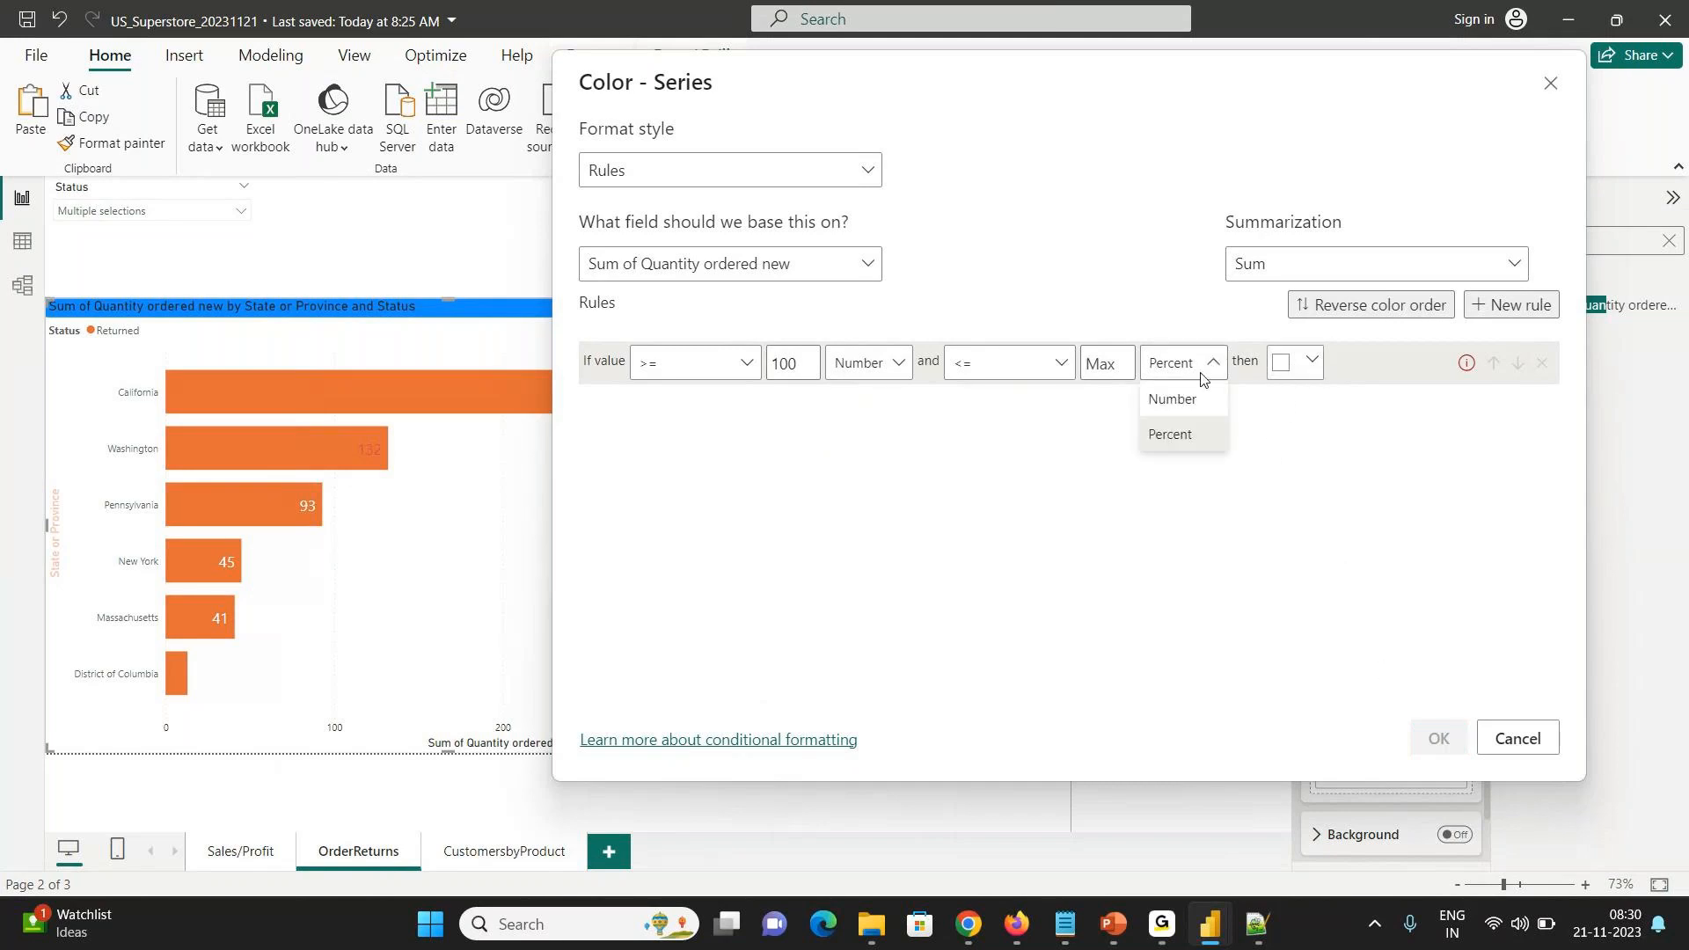
click(1188, 406)
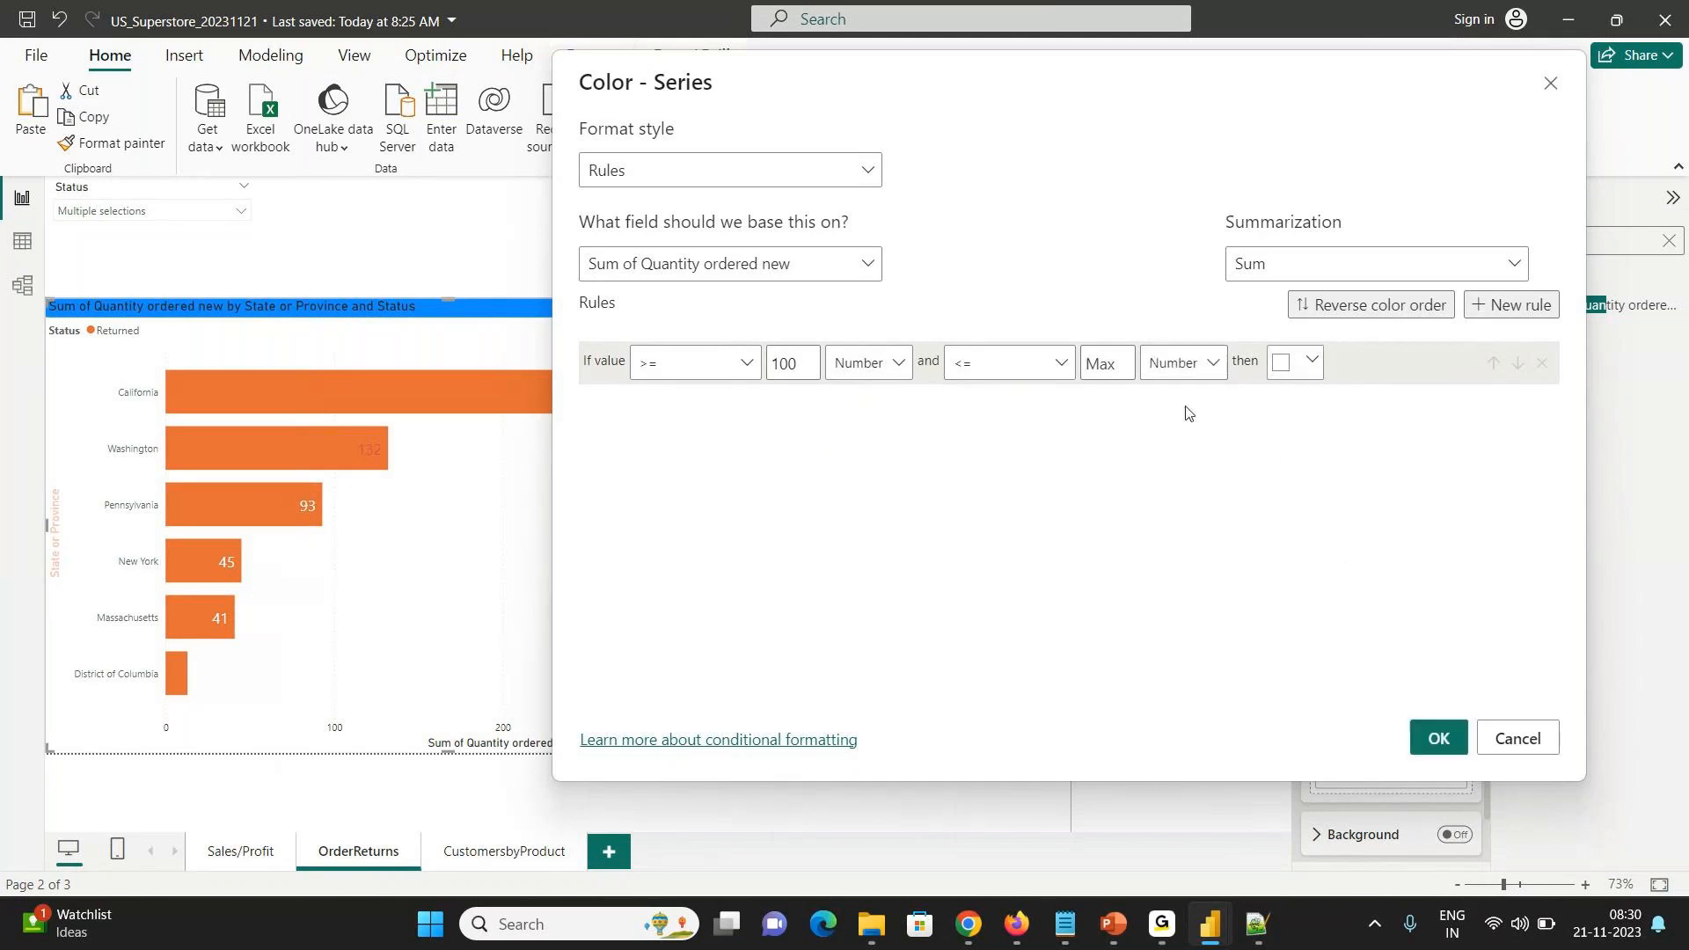
click(1437, 739)
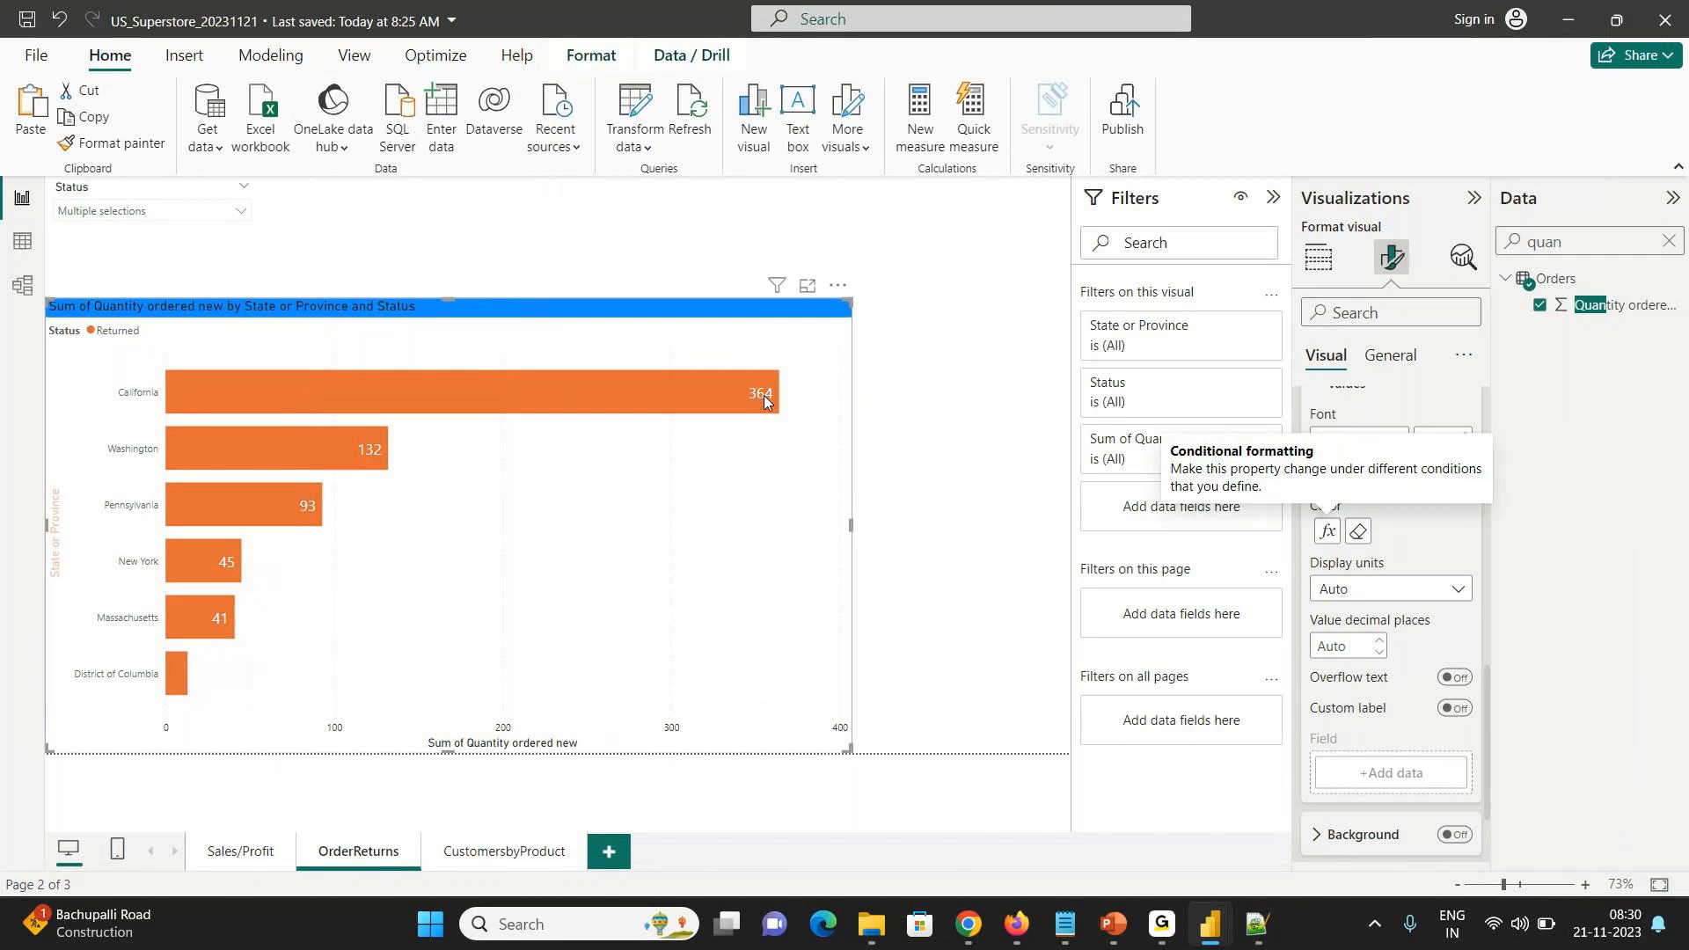
- Deselect the state chart, save the report, and open the CustomersbyProduct page
click(954, 347)
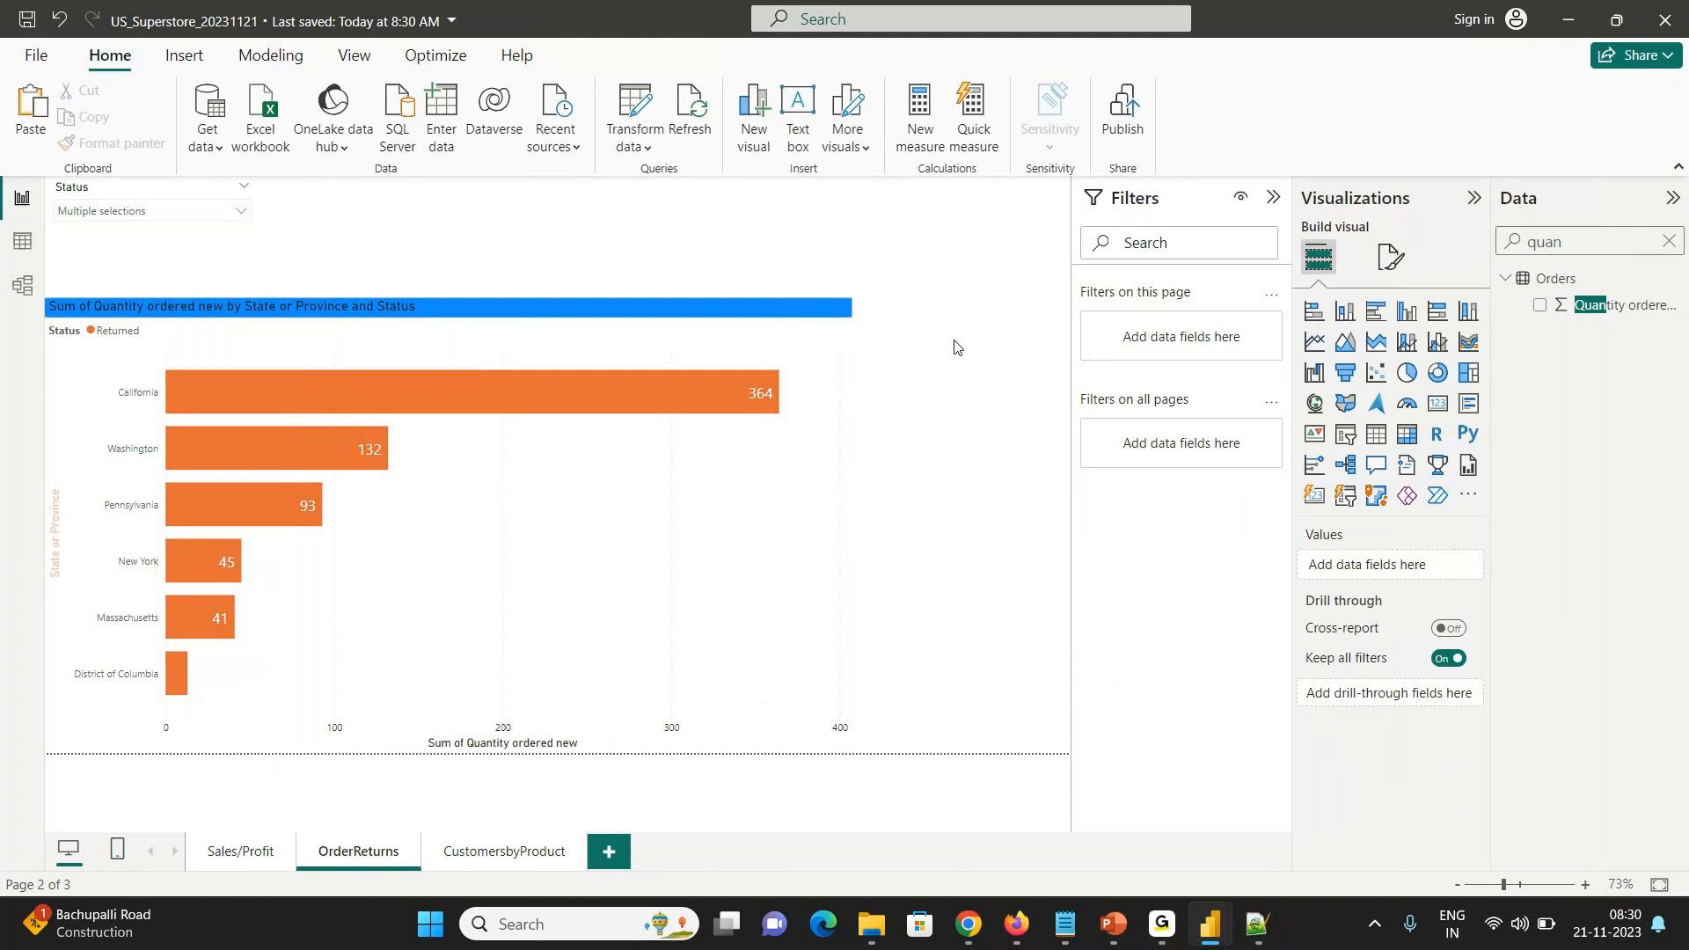
click(1399, 271)
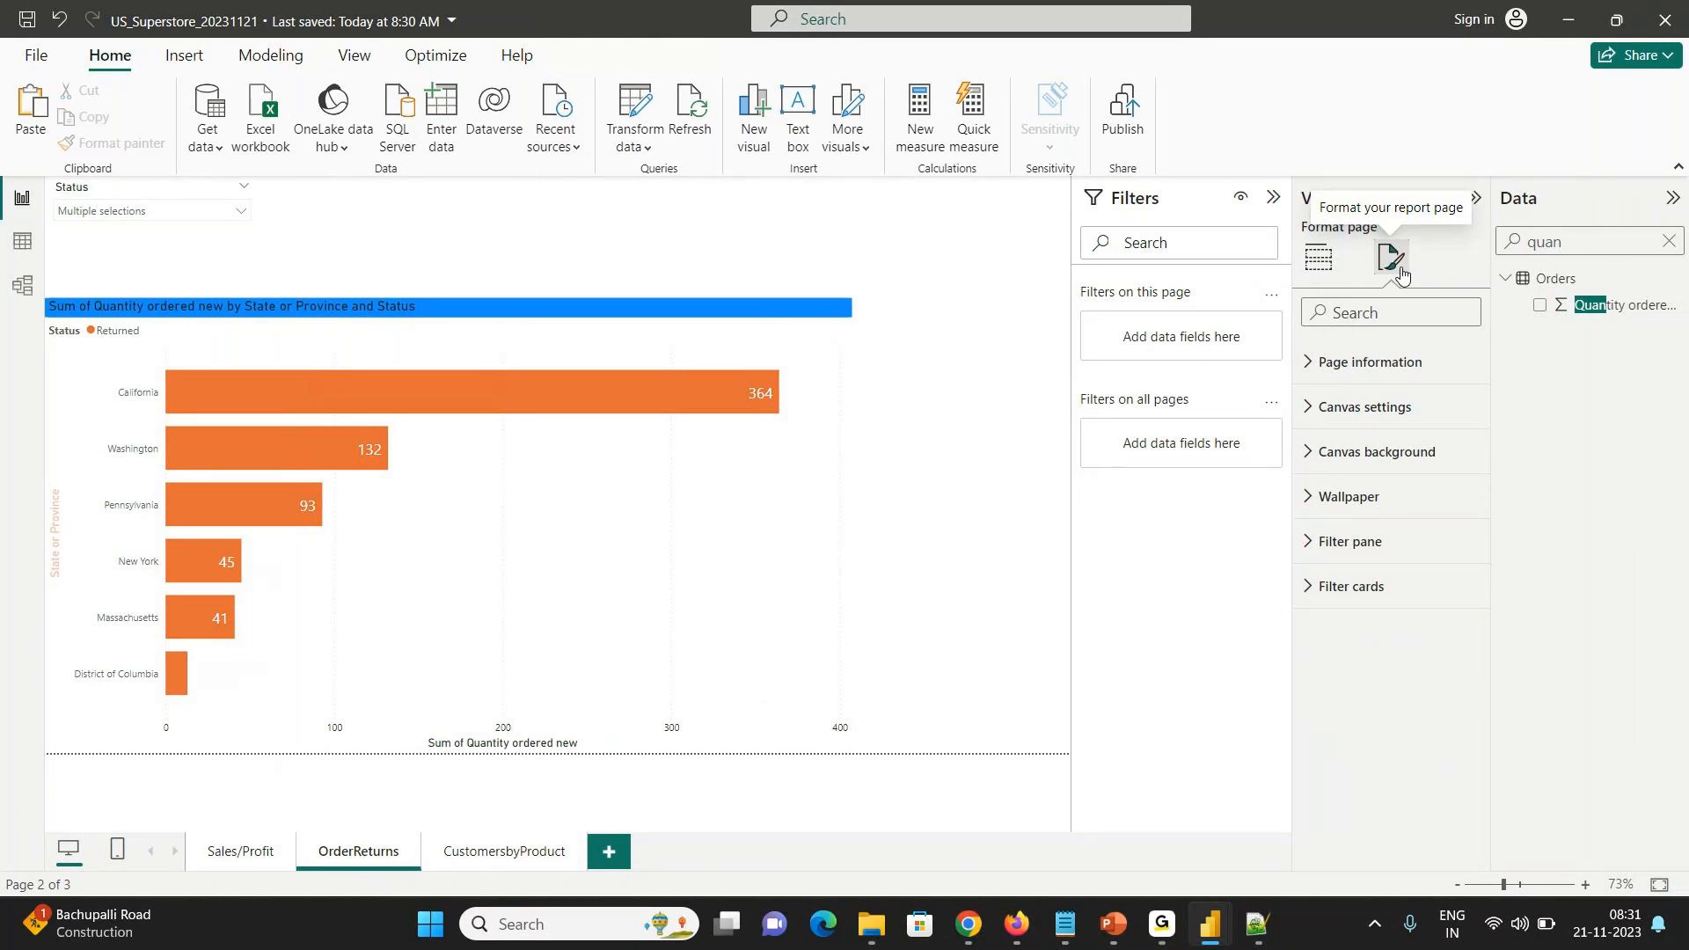
click(516, 866)
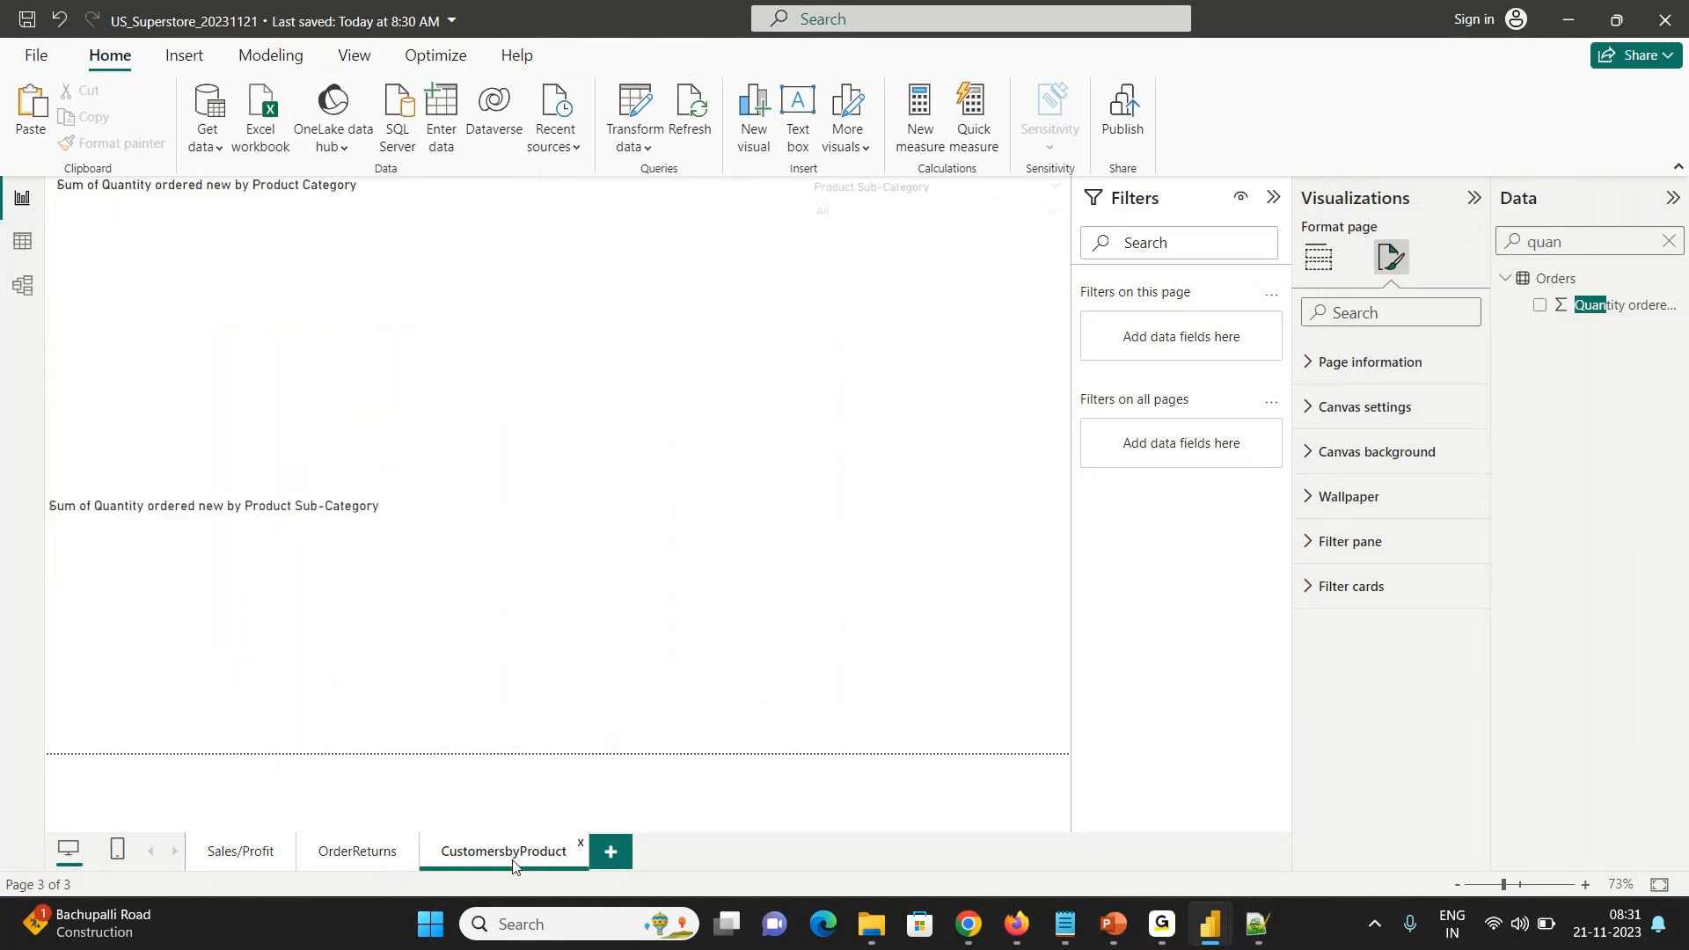
mouse_move(473, 561)
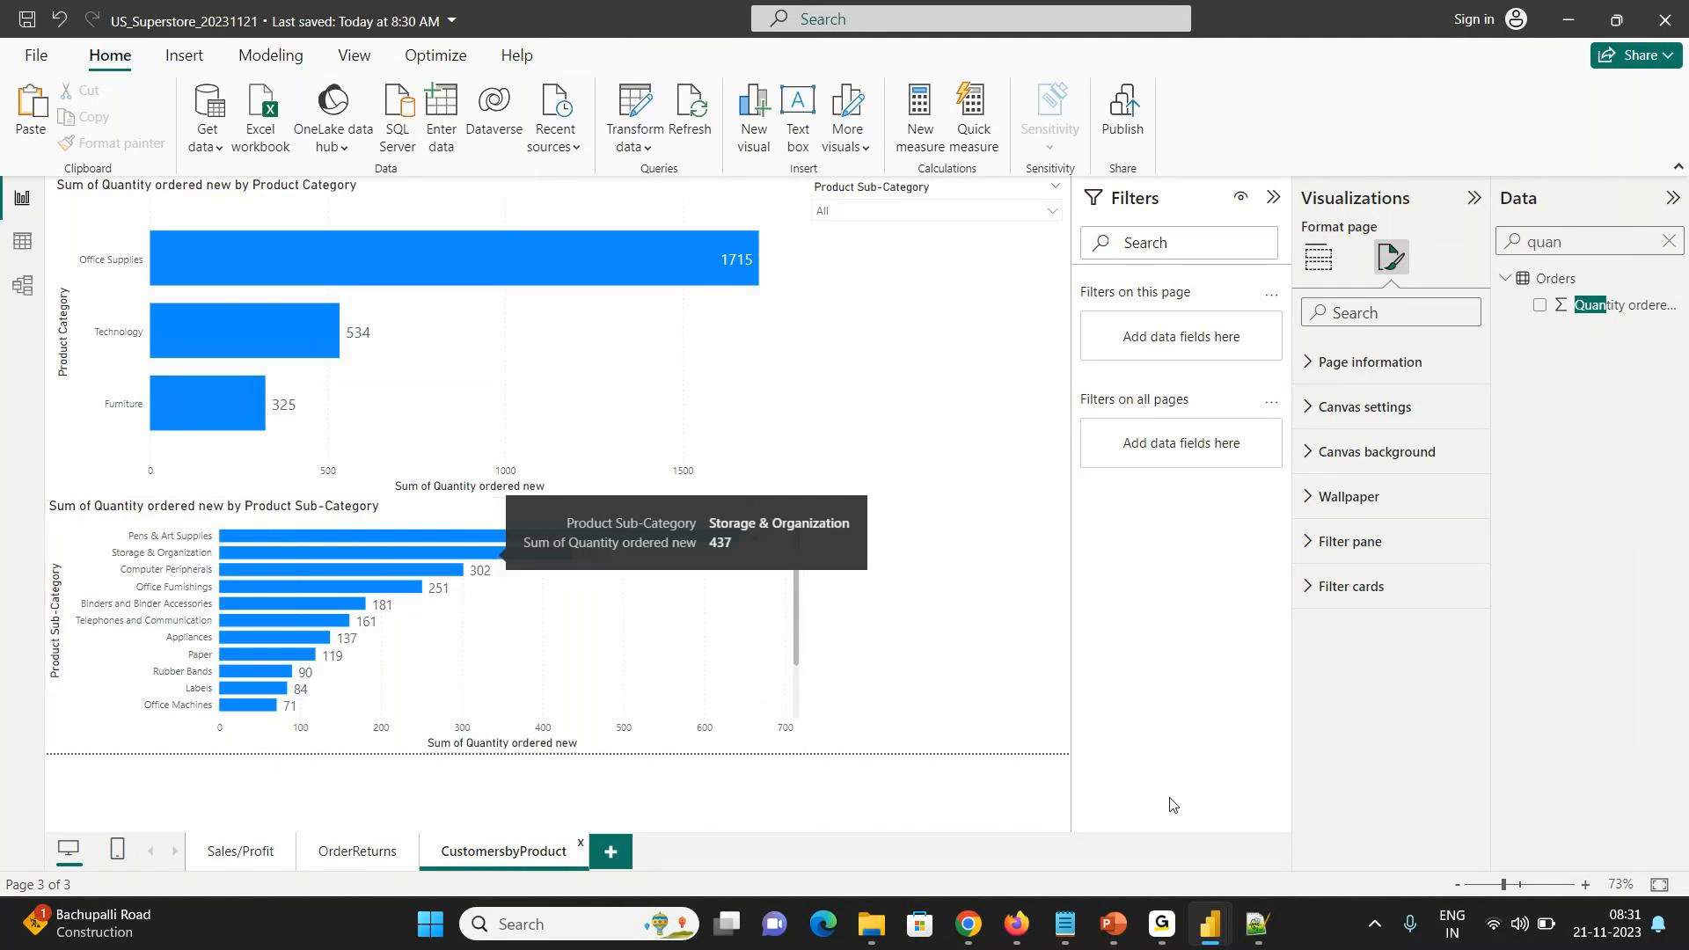
mouse_move(1206, 918)
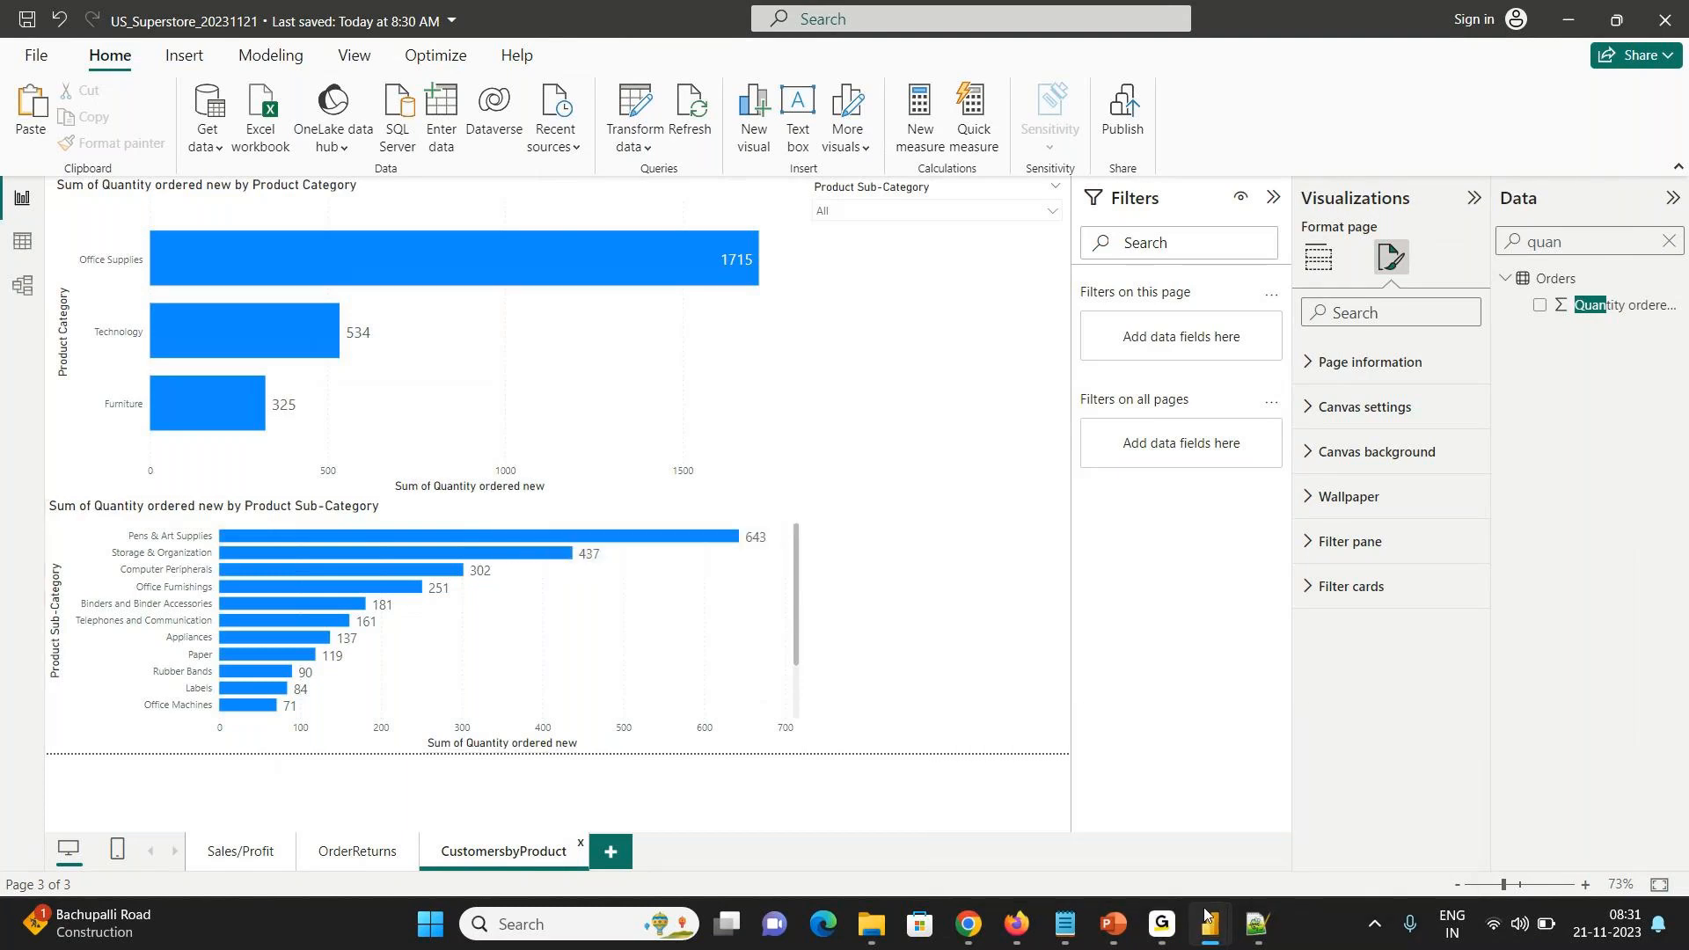